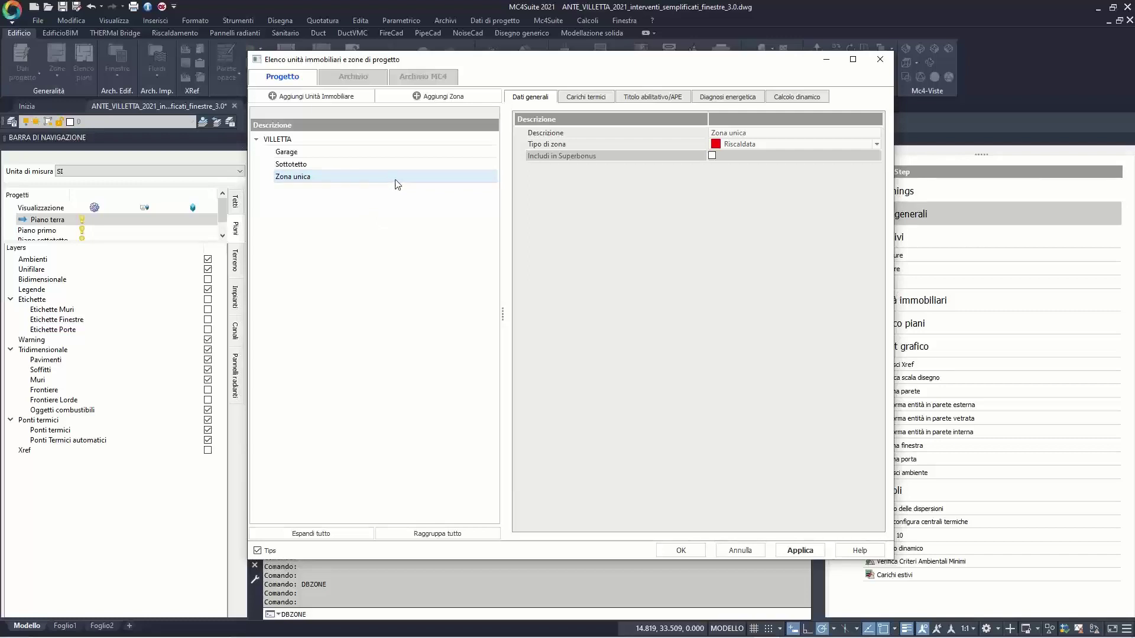
Step: Include the heated Zona unica of VILLETTA in the Superbonus and confirm the zone list
left_click(712, 156)
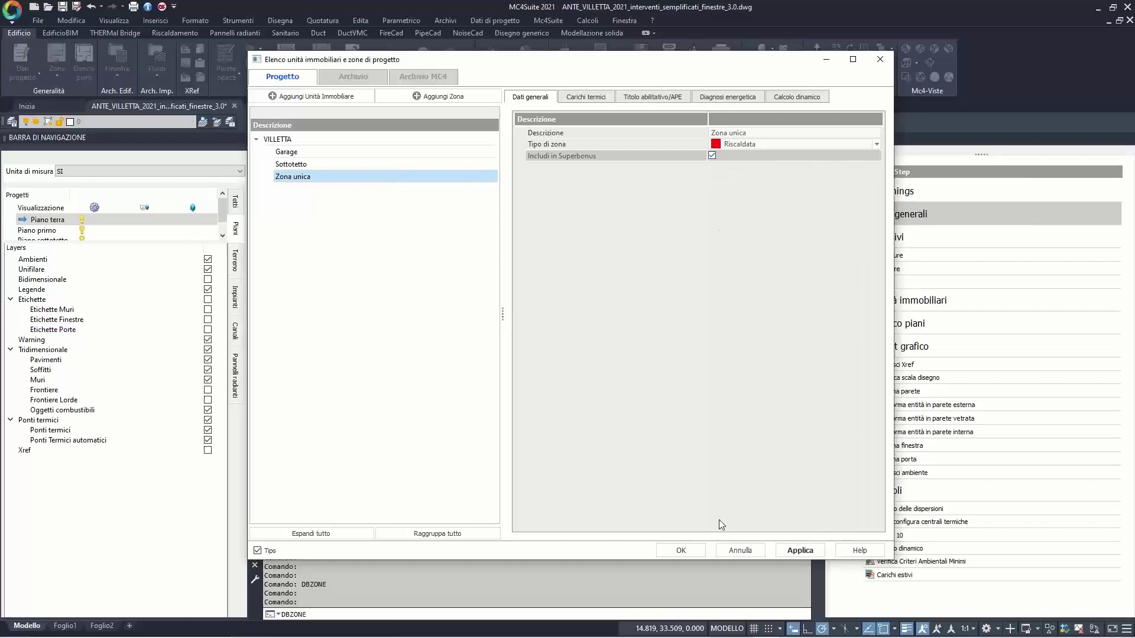
left_click(679, 551)
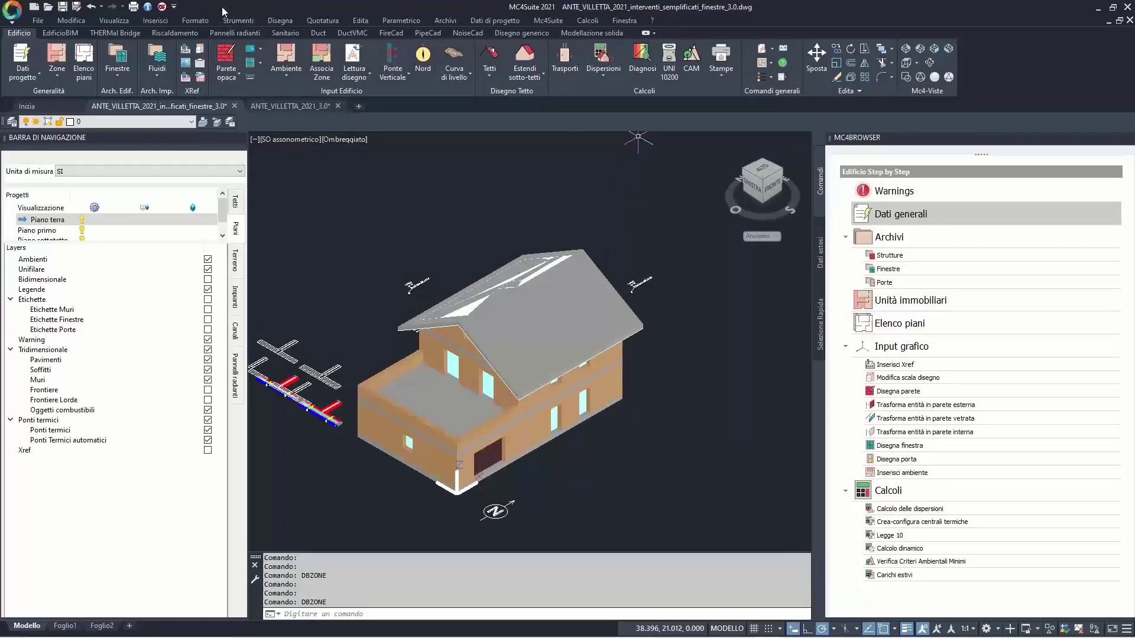
Step: Check the program's version information and close it
left_click(148, 7)
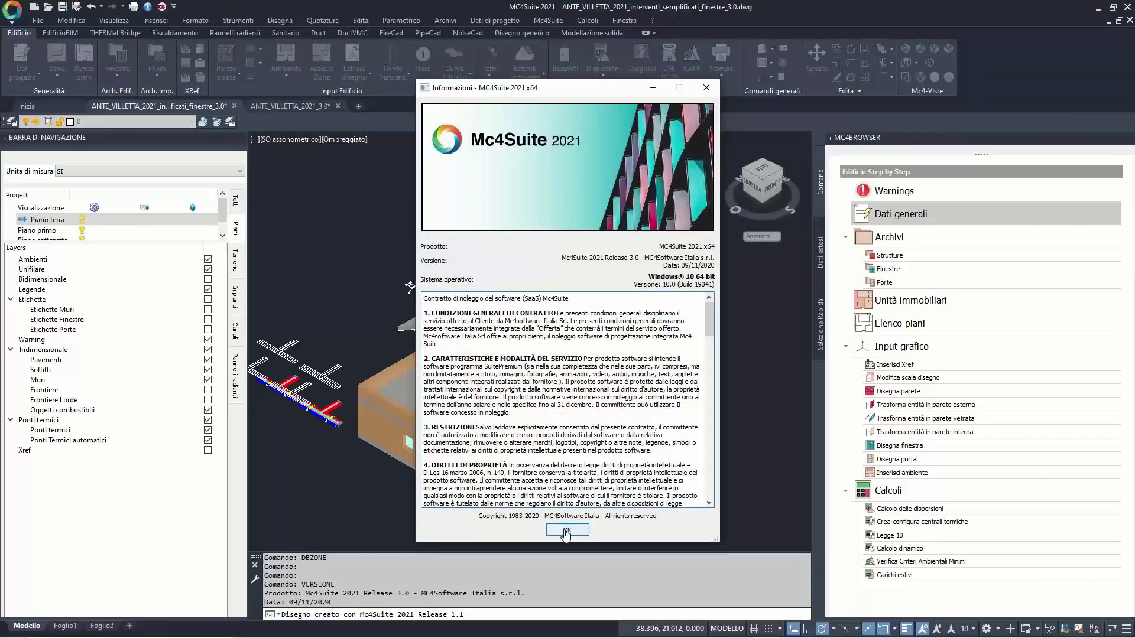
left_click(567, 530)
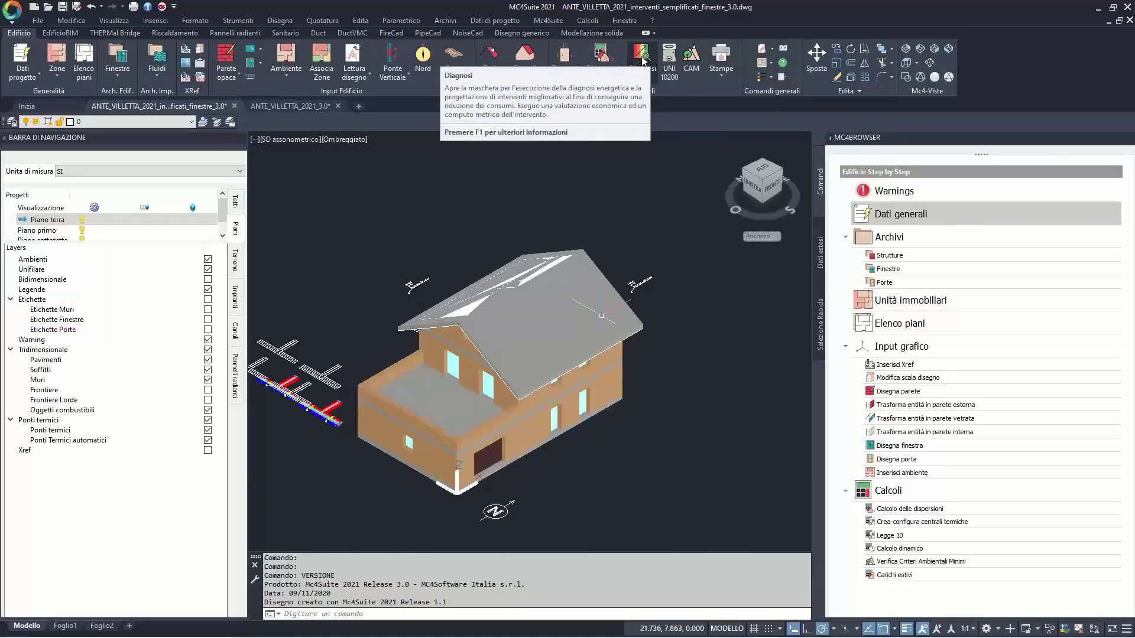
Step: Open the energy diagnosis and review the combined intervention's building-envelope measures, including the external wall insulation and Sostituzione serramenti
left_click(646, 77)
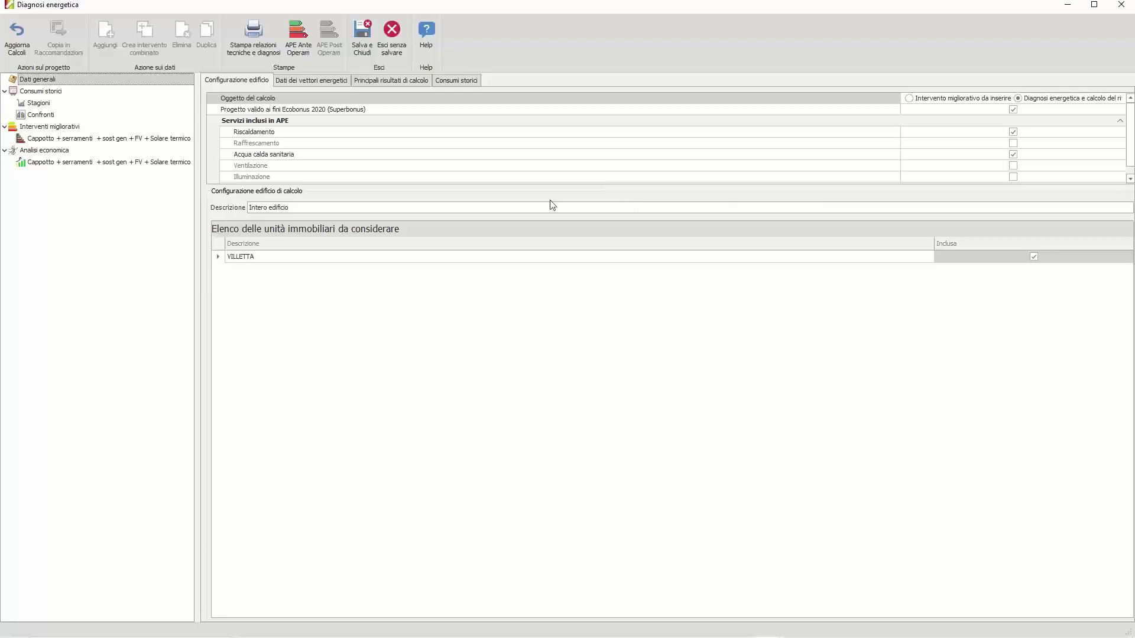
left_click(145, 140)
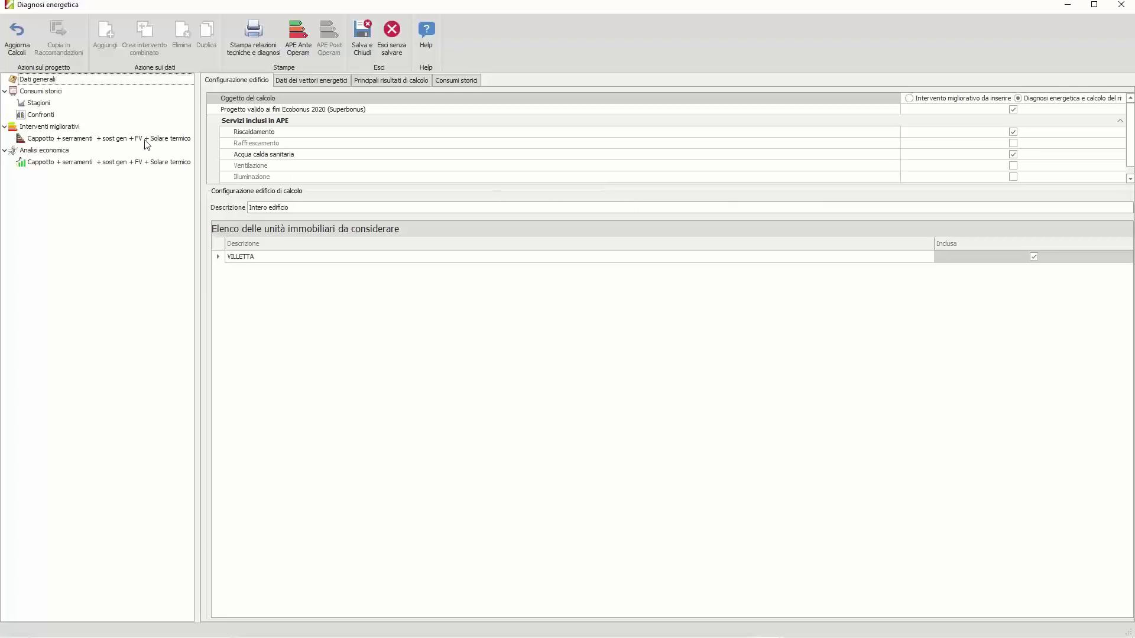
left_click(263, 81)
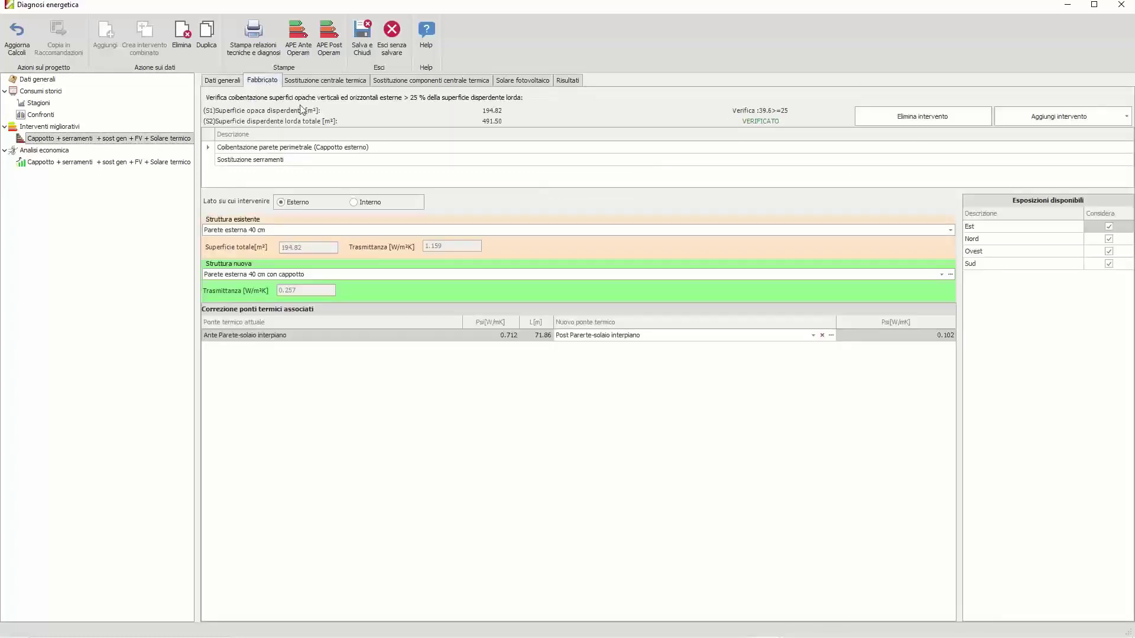
left_click(290, 161)
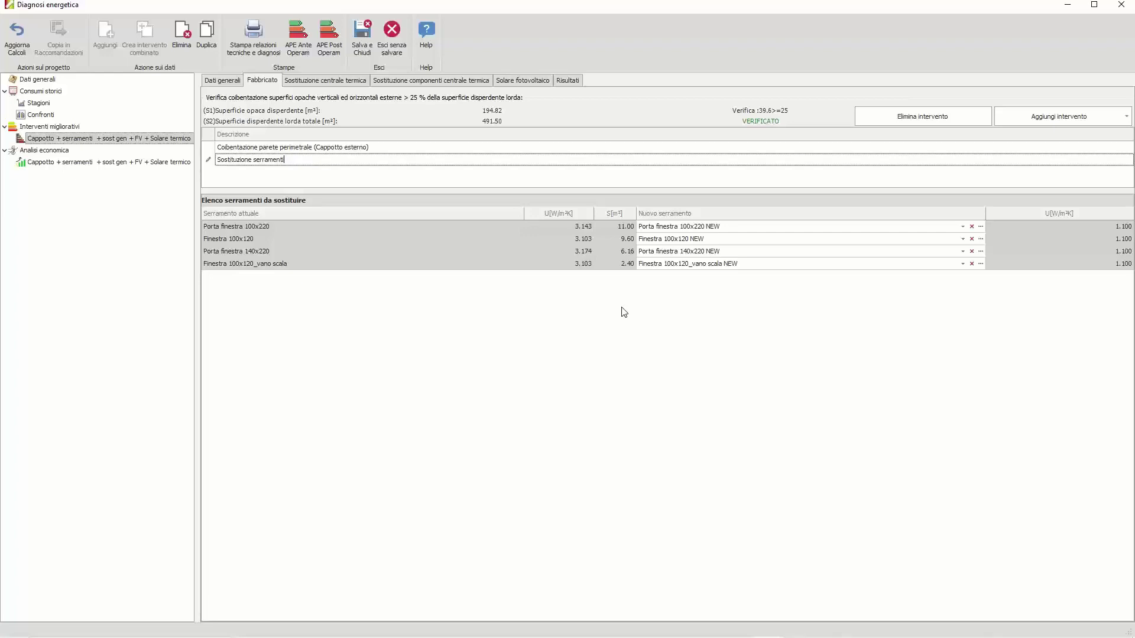
Step: Examine the combined intervention's options for replacing the heating plant and its components, including the choice of plant to replace
left_click(340, 83)
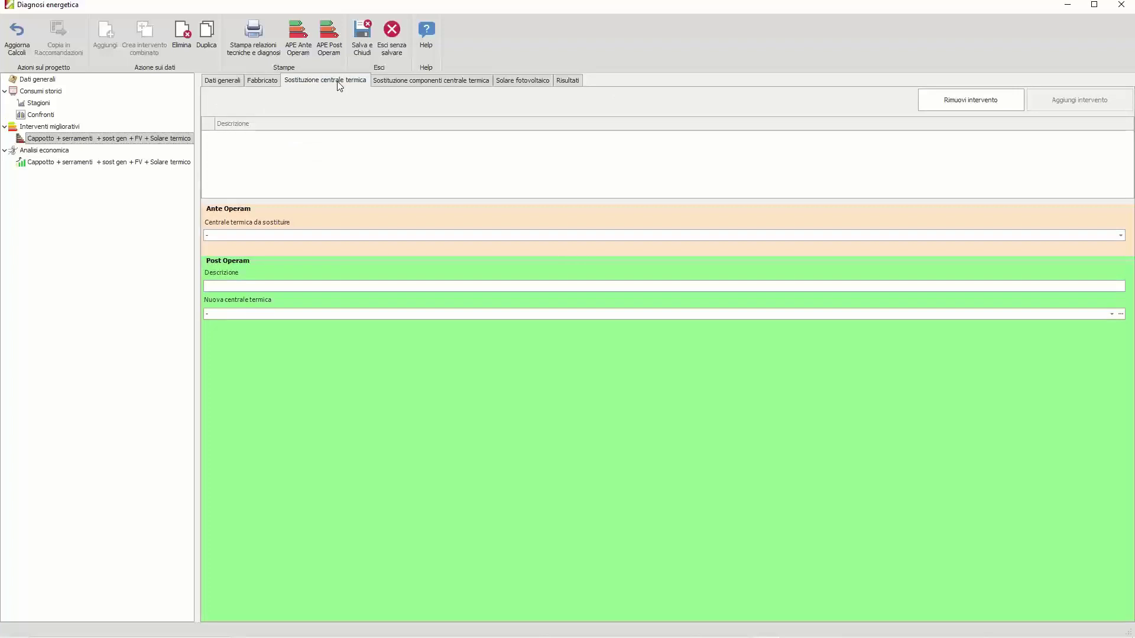
left_click(423, 83)
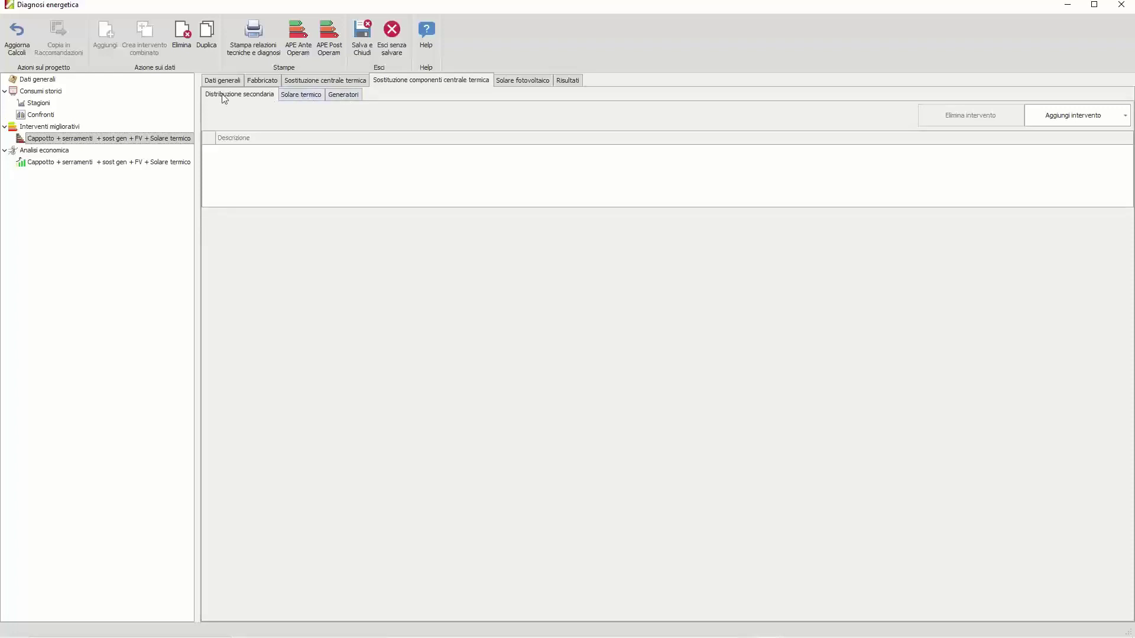
left_click(1111, 123)
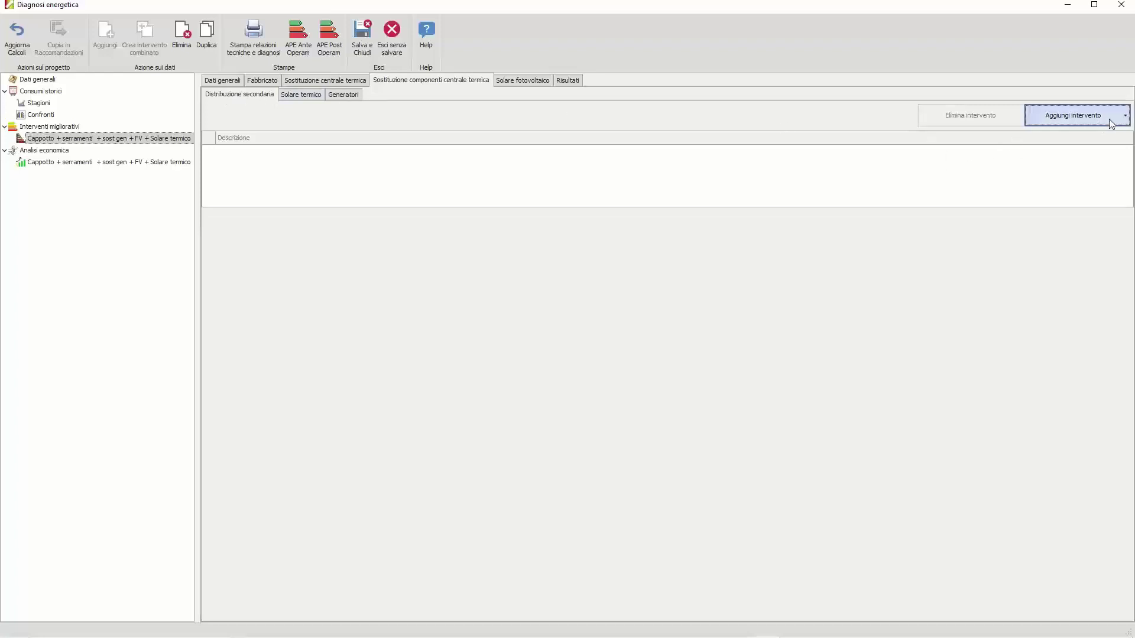
left_click(919, 50)
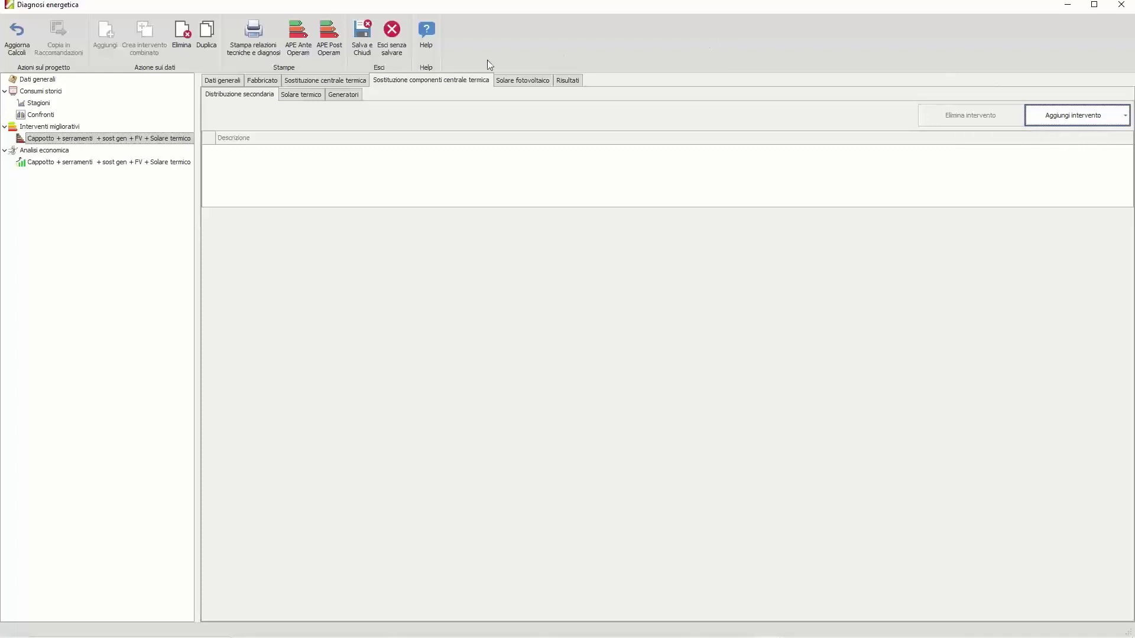
left_click(342, 83)
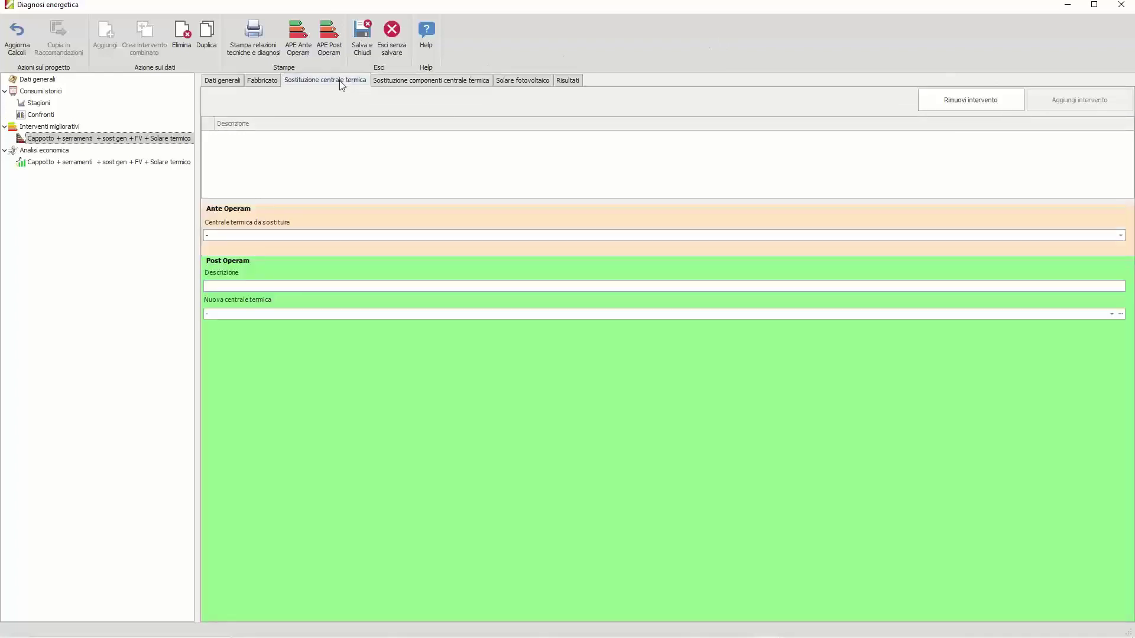
left_click(1120, 235)
left_click(963, 181)
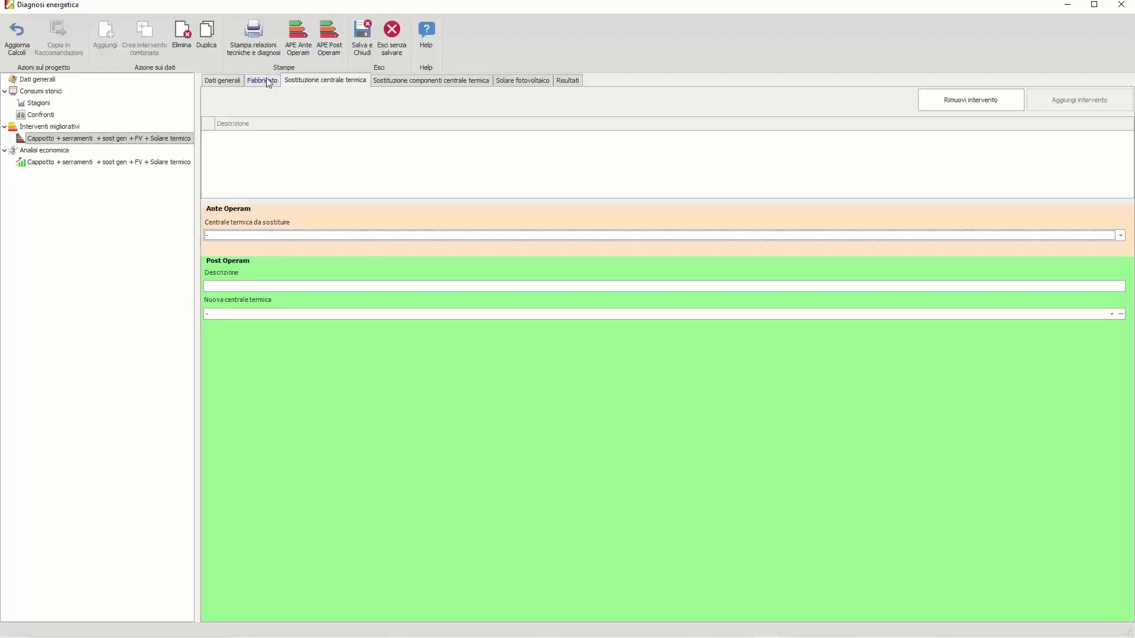
Step: Open the print settings for the technical and energy diagnosis reports
left_click(261, 45)
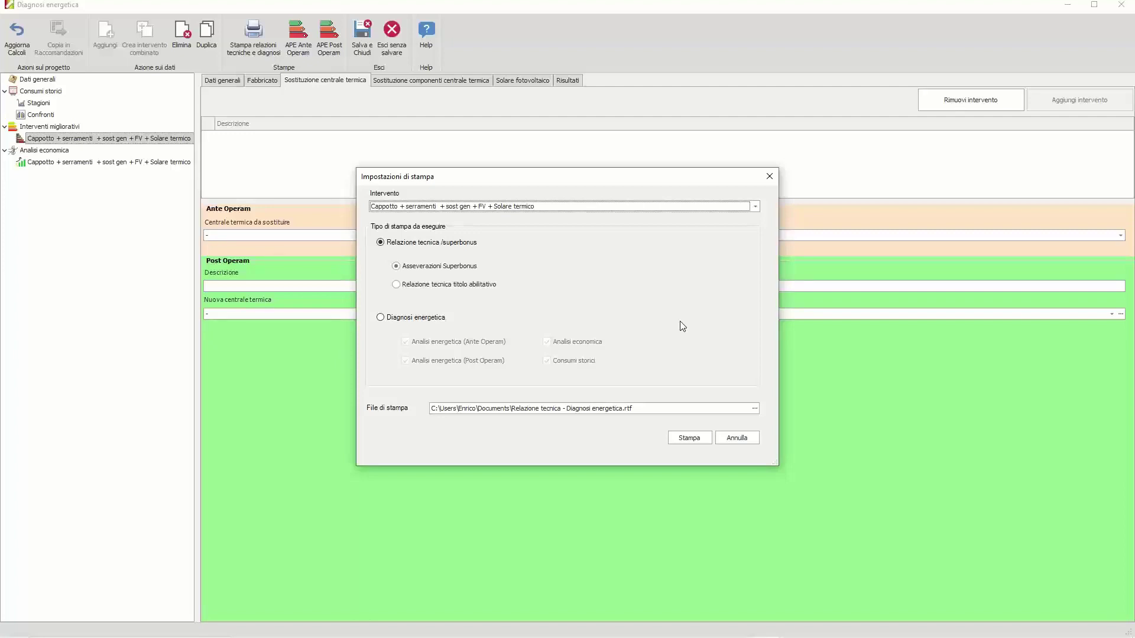
Step: Switch to Chrome, consult the Super Ecobonus 110% page on ENEA's tax-deductions site, and return to the print settings
mouse_move(436, 636)
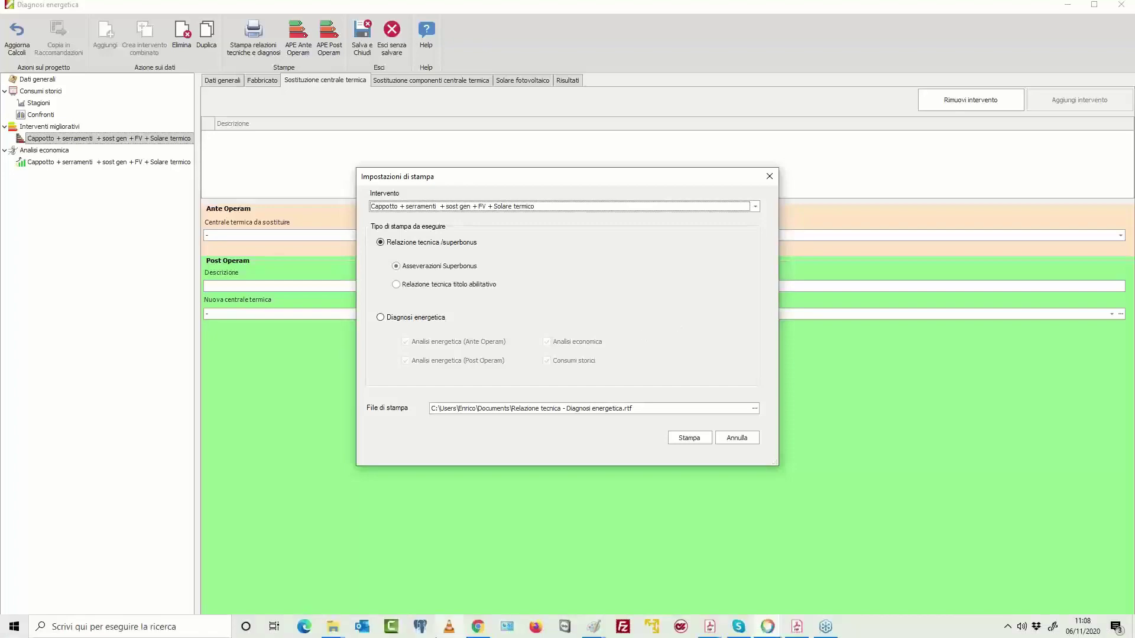
left_click(478, 627)
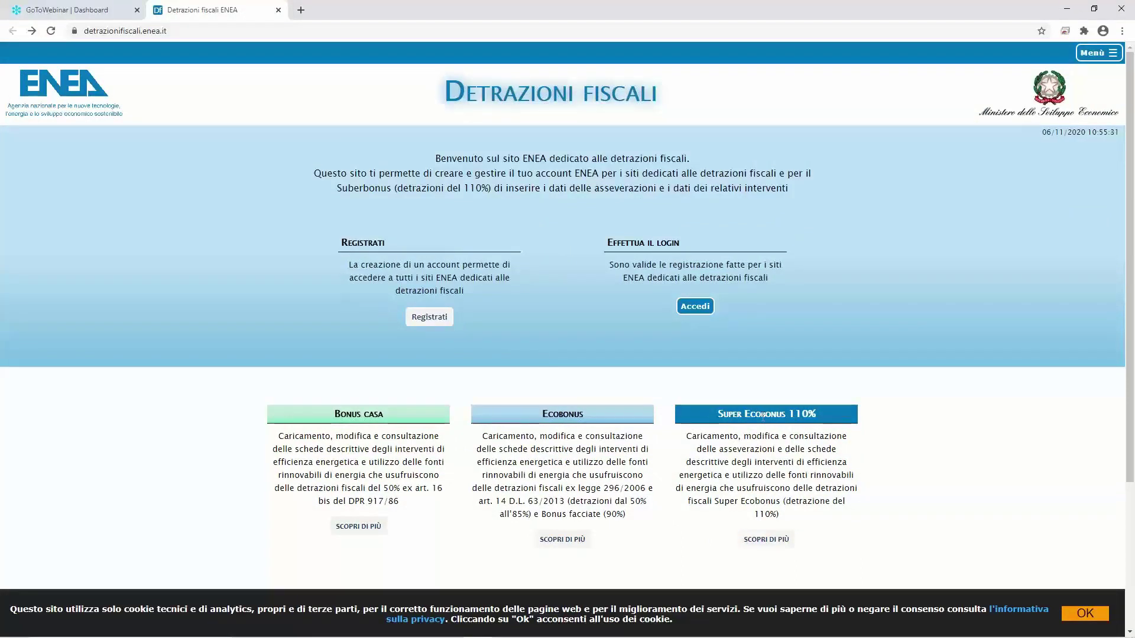
left_click(766, 540)
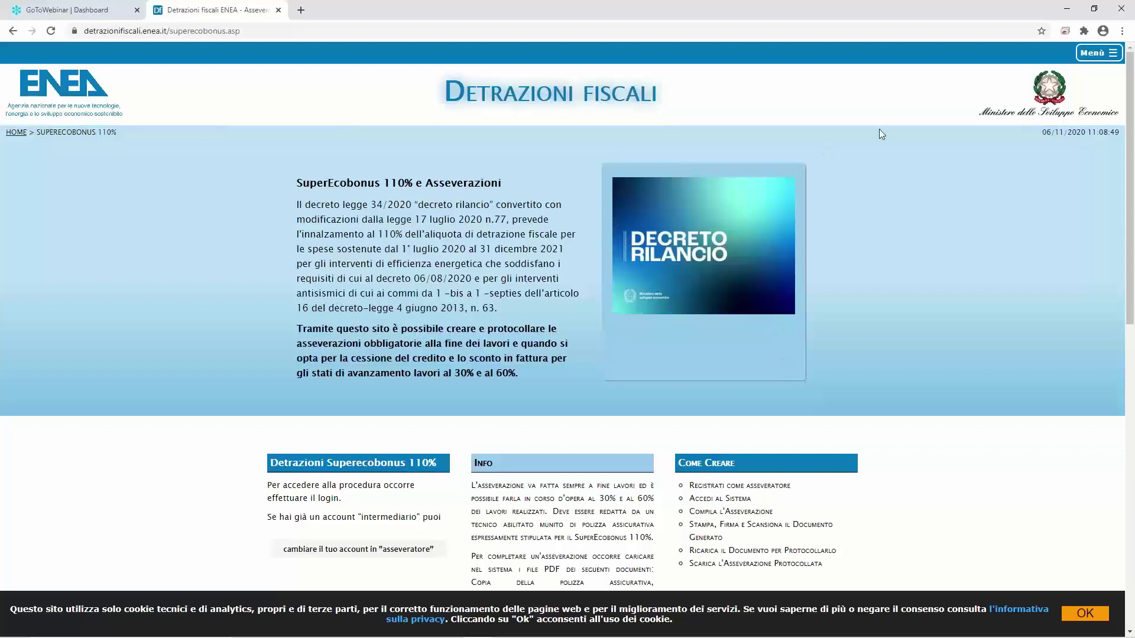
left_click(1067, 12)
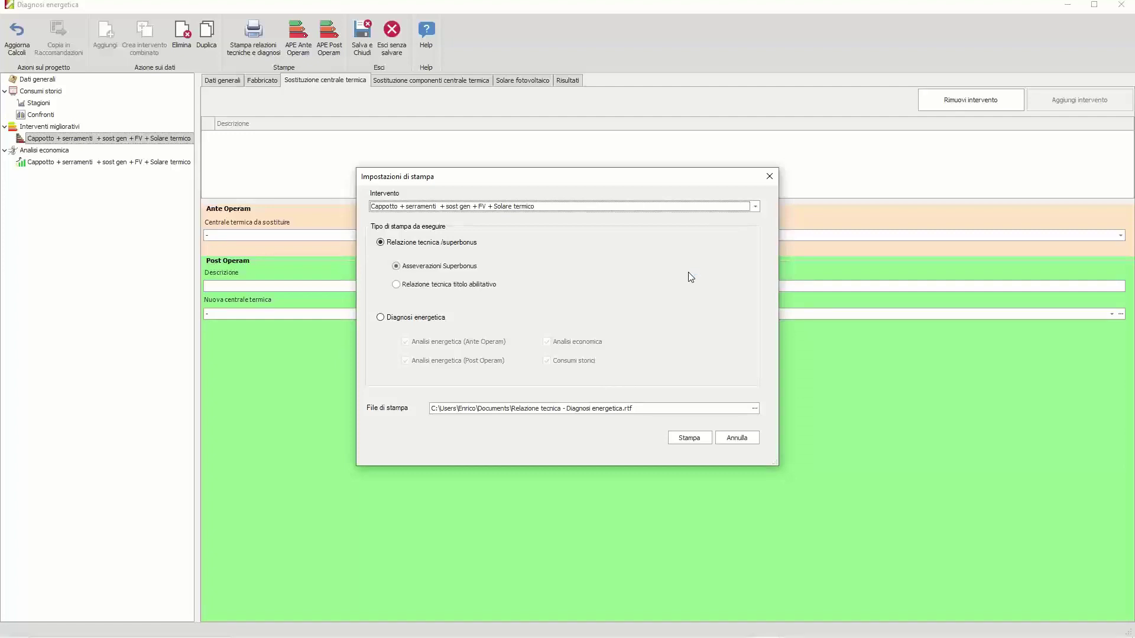
Step: Rename the print file to Asseverazione.rtf and print the Asseverazioni Superbonus report for the combined intervention
key("XF86AudioLowerVolume")
left_click_drag(513, 408, 624, 406)
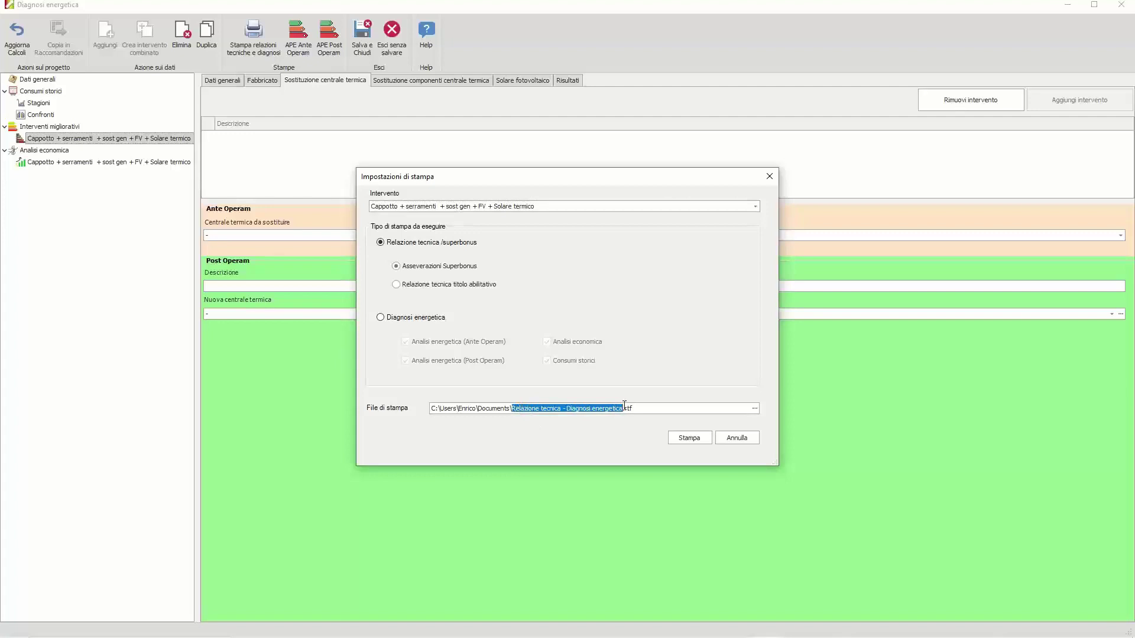
type("Asseveraz")
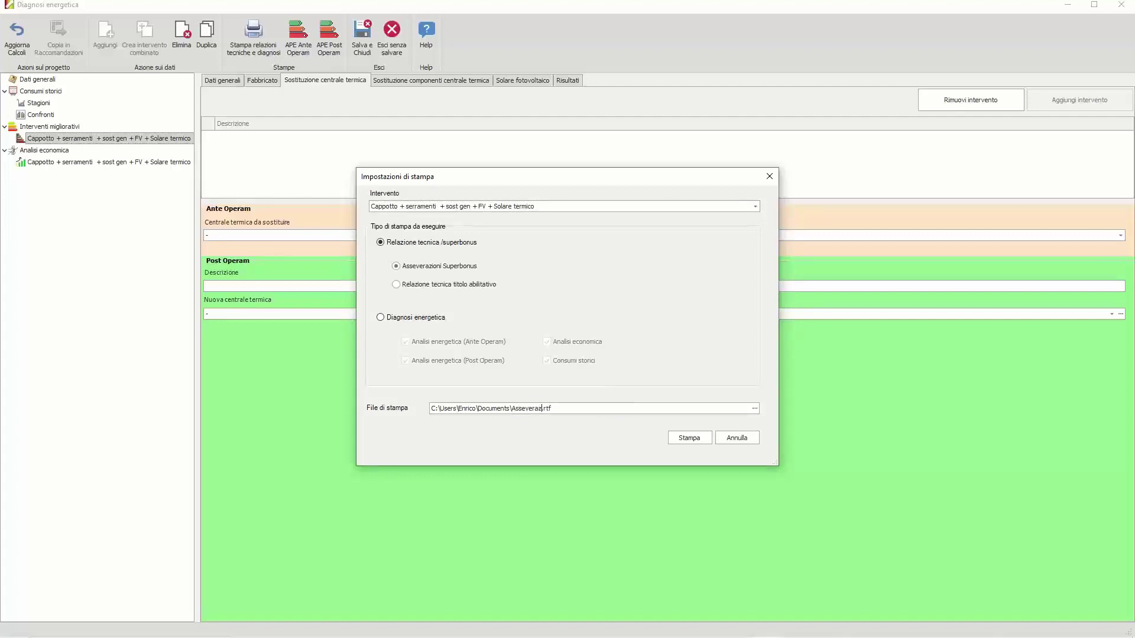
type("ione")
left_click(689, 438)
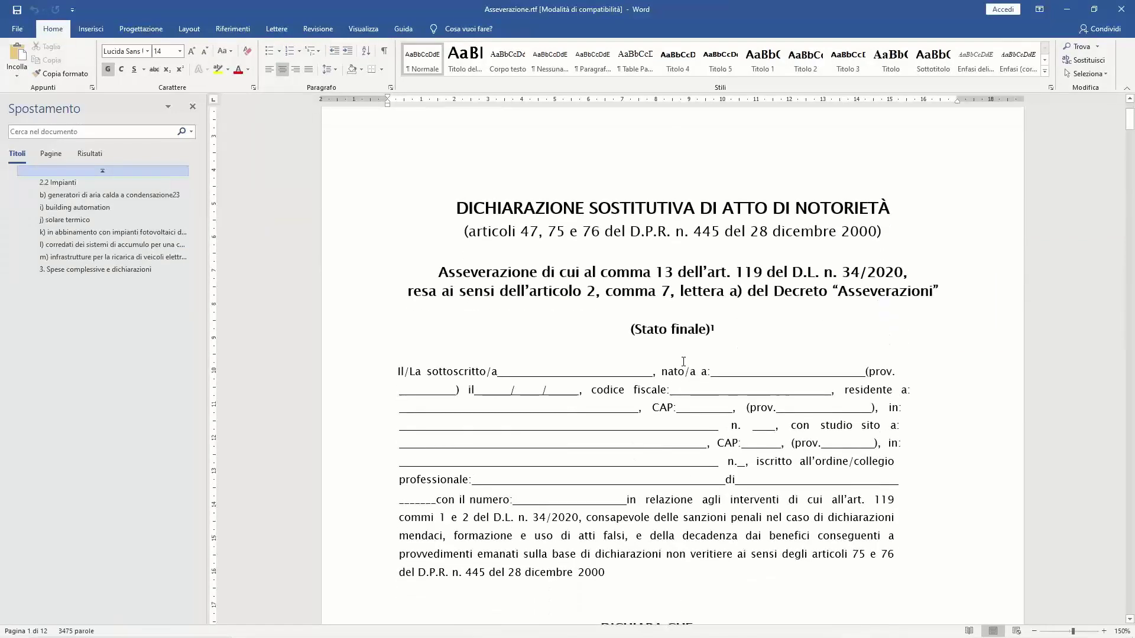
Step: Examine the printed declaration's opening statements and the interventi trainanti table of insulated opaque surfaces and transmittances
scroll(683, 361, "down", 1)
scroll(683, 361, "down", 12)
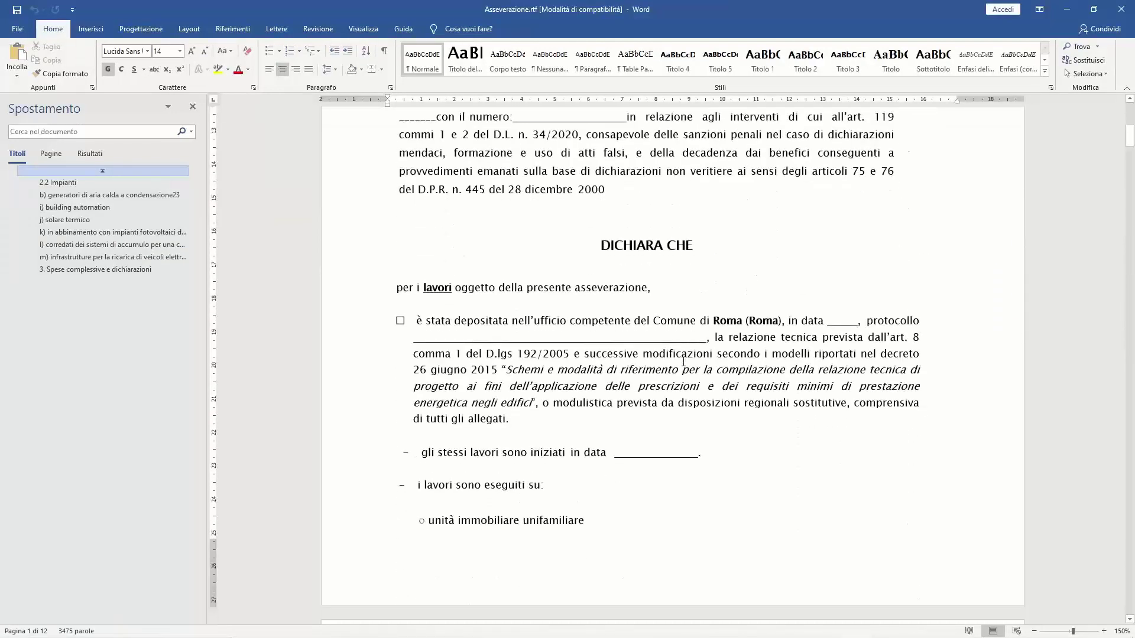
scroll(683, 361, "down", 11)
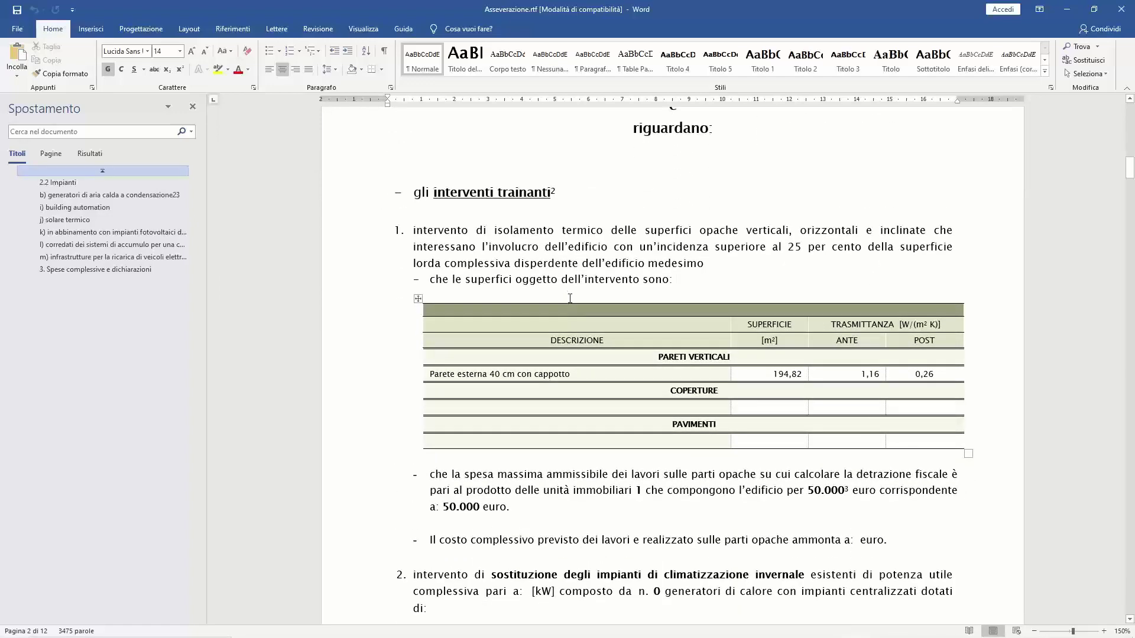
scroll(570, 299, "down", 2)
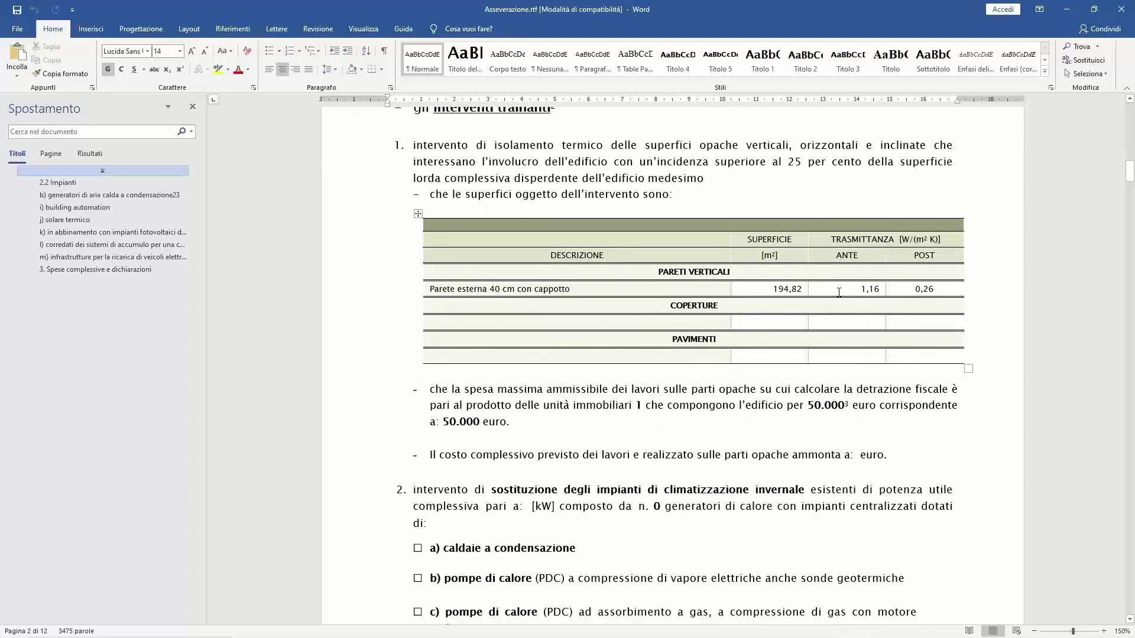
scroll(839, 293, "down", 1)
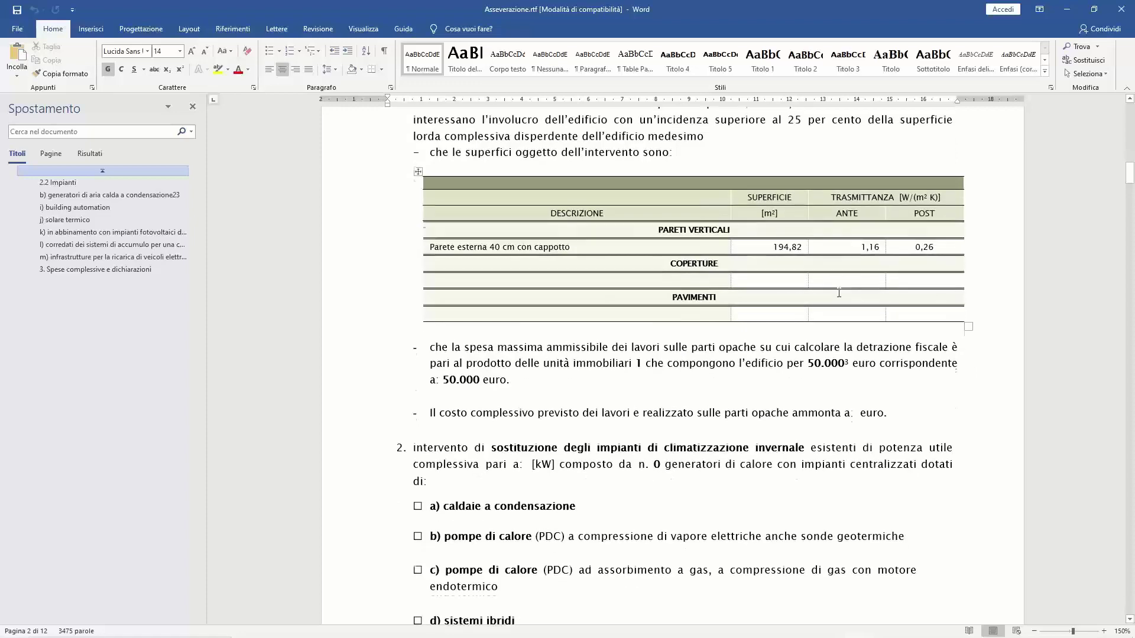
scroll(838, 293, "down", 1)
scroll(839, 292, "up", 4)
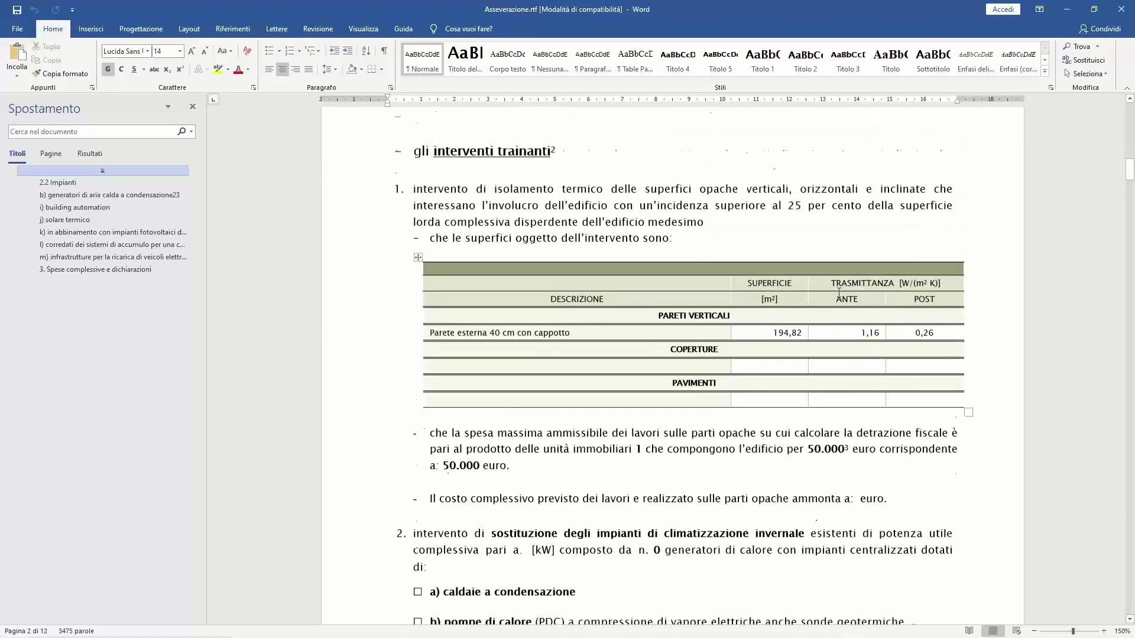
scroll(651, 321, "down", 5)
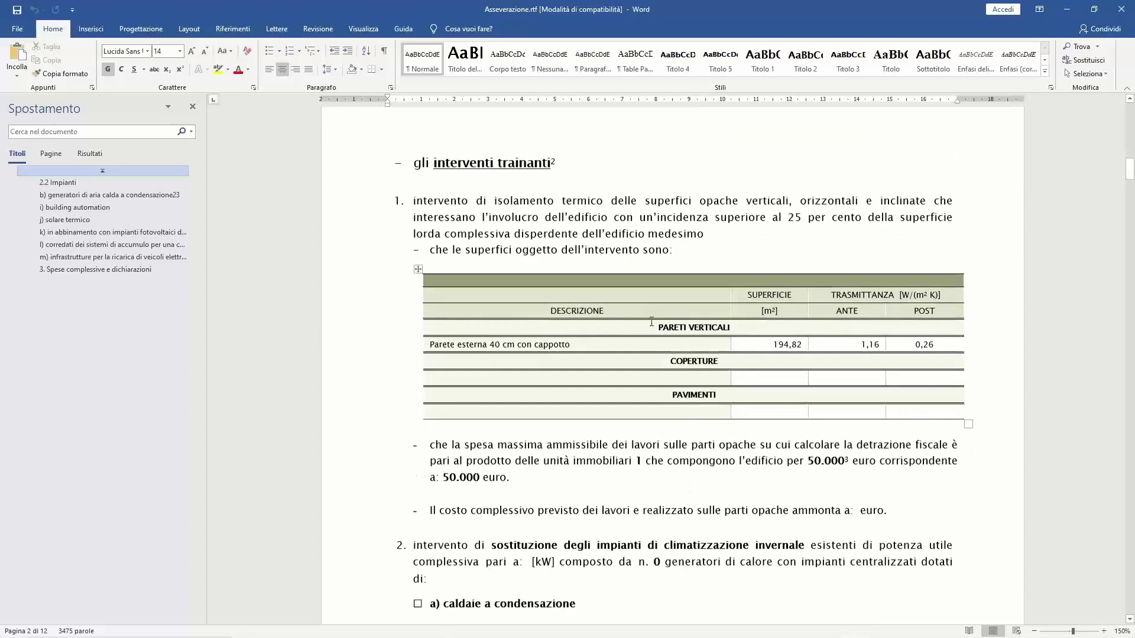
Step: Examine the report's heating-system replacement section, solar collector data table and building location and cadastral details
scroll(651, 321, "down", 7)
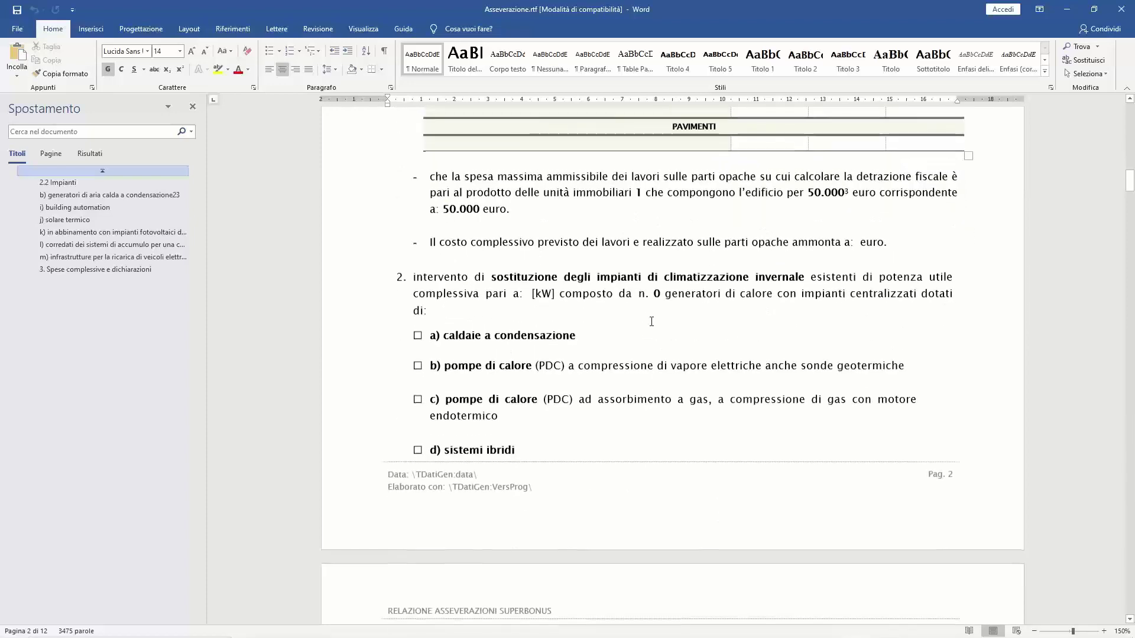
scroll(653, 326, "down", 6)
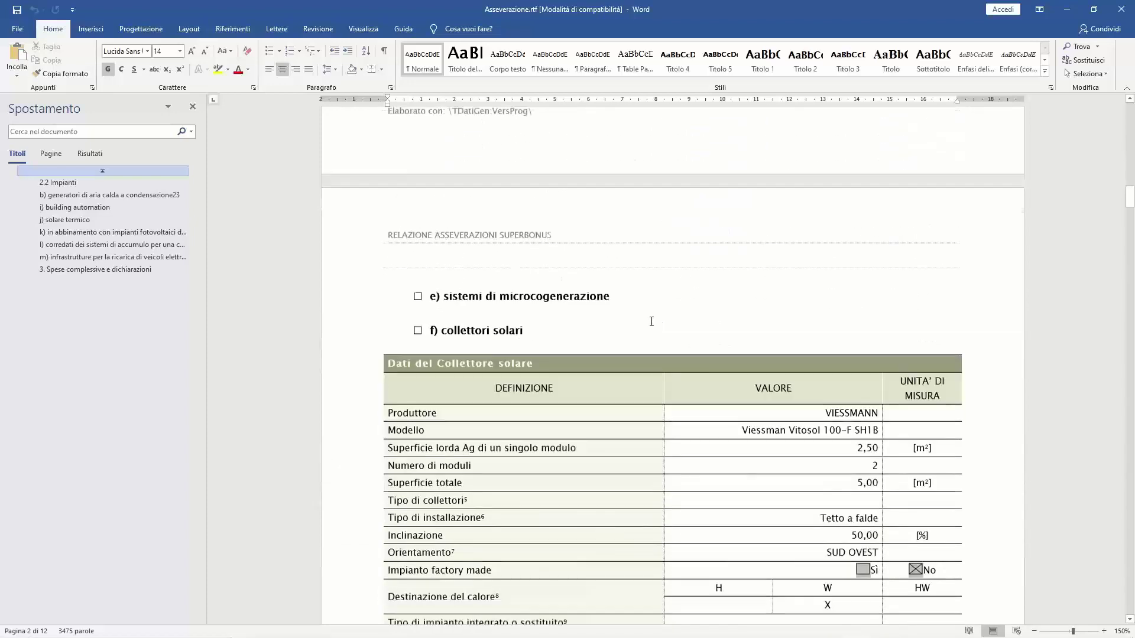
scroll(649, 323, "down", 4)
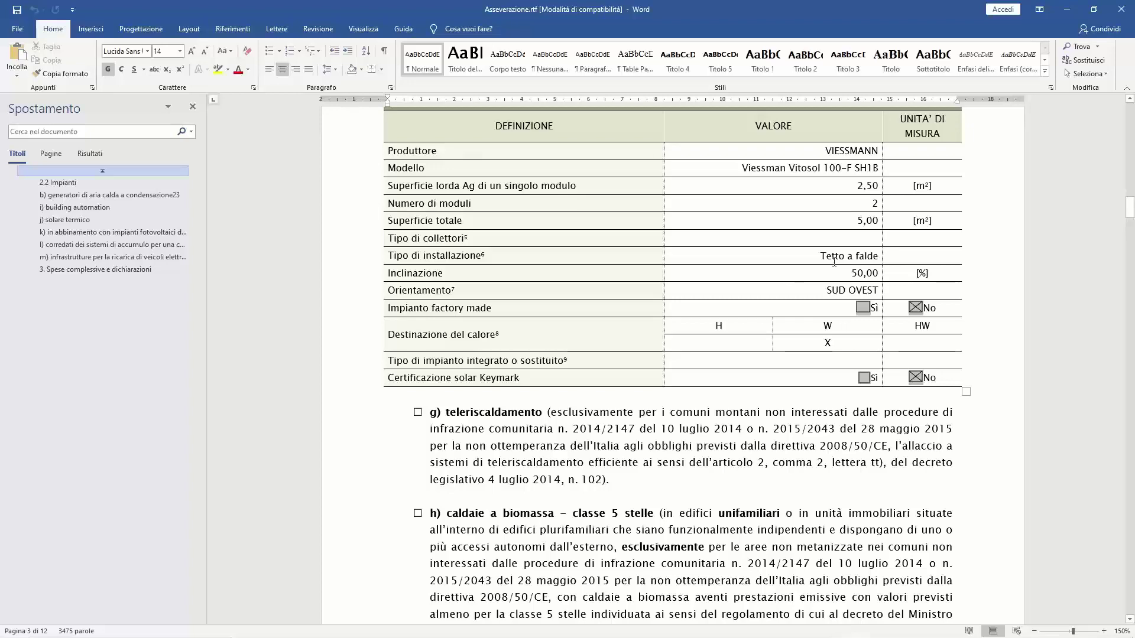
scroll(834, 262, "down", 5)
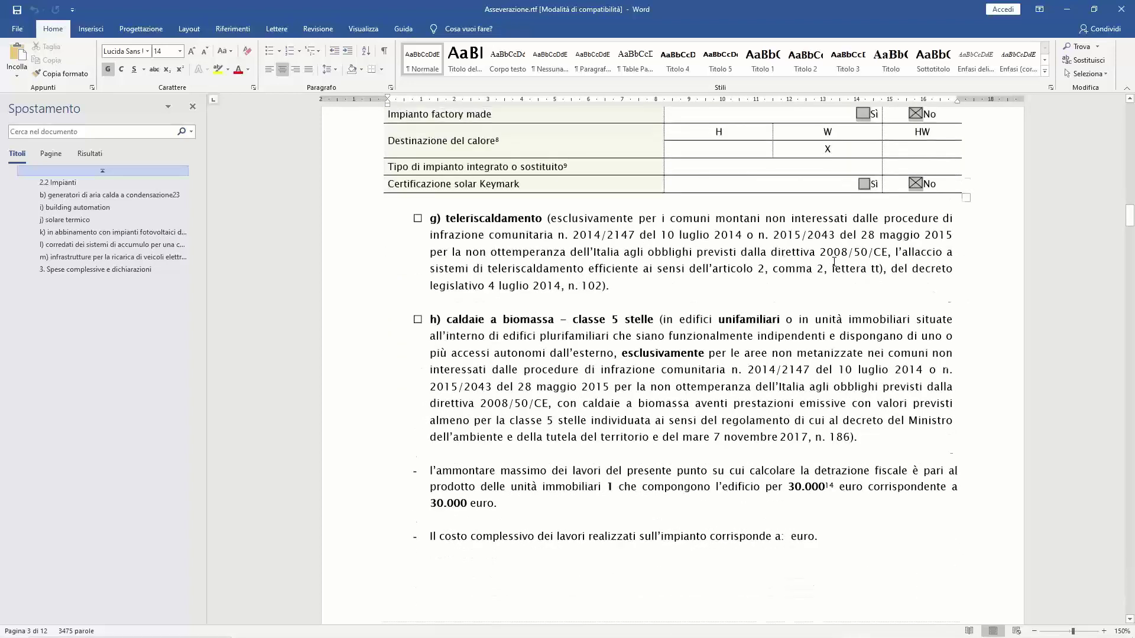
scroll(833, 262, "down", 10)
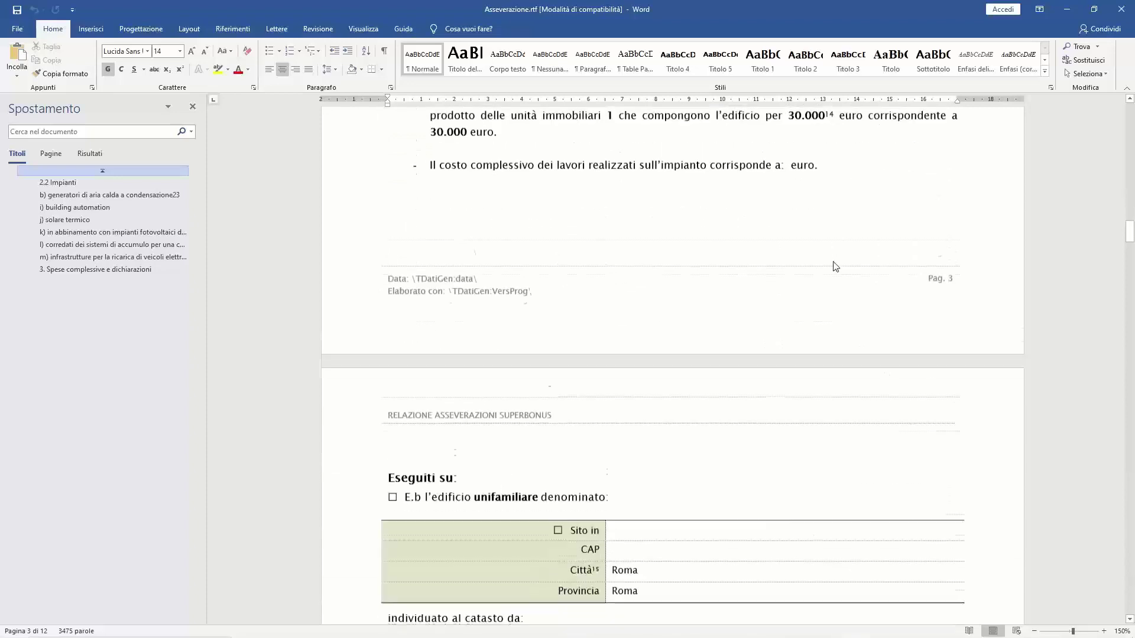
scroll(834, 263, "down", 10)
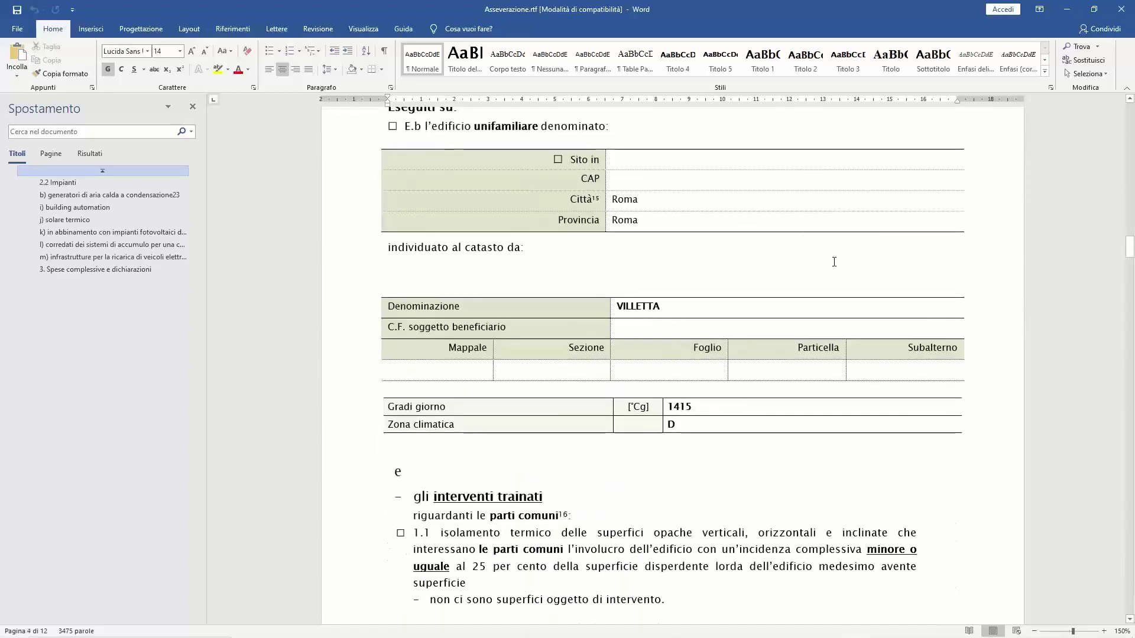
Step: Examine the interventi trainati section, covering the replaced windows' surfaces and transmittances and the maximum admissible expense for points 1.1 and 1.2
scroll(834, 261, "down", 17)
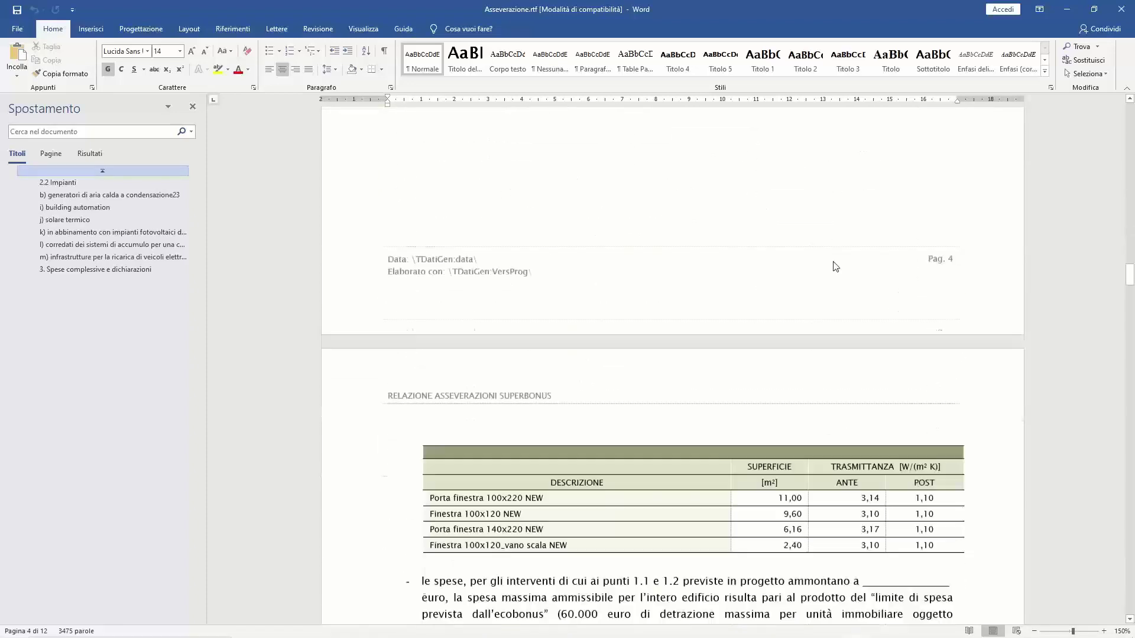
scroll(835, 266, "down", 4)
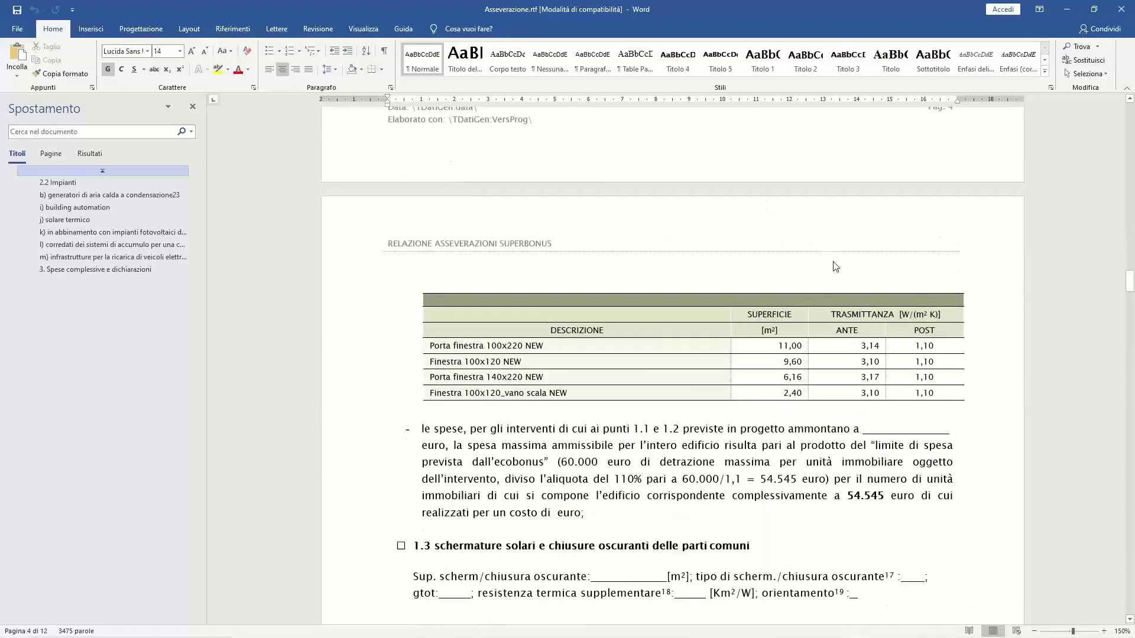
scroll(835, 266, "down", 2)
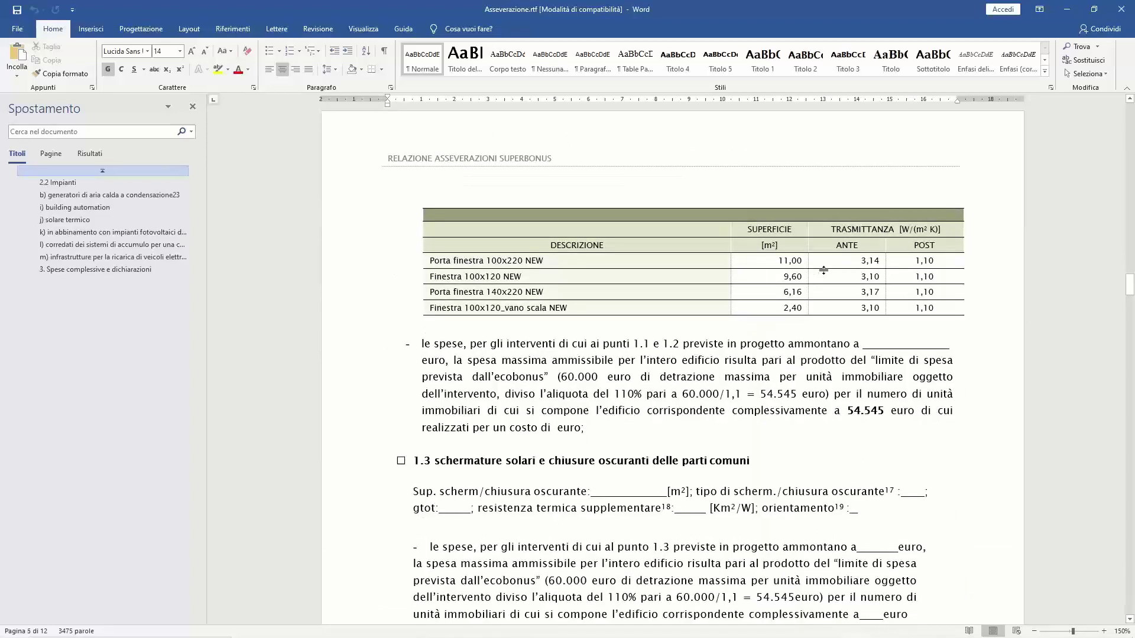
scroll(823, 270, "down", 3)
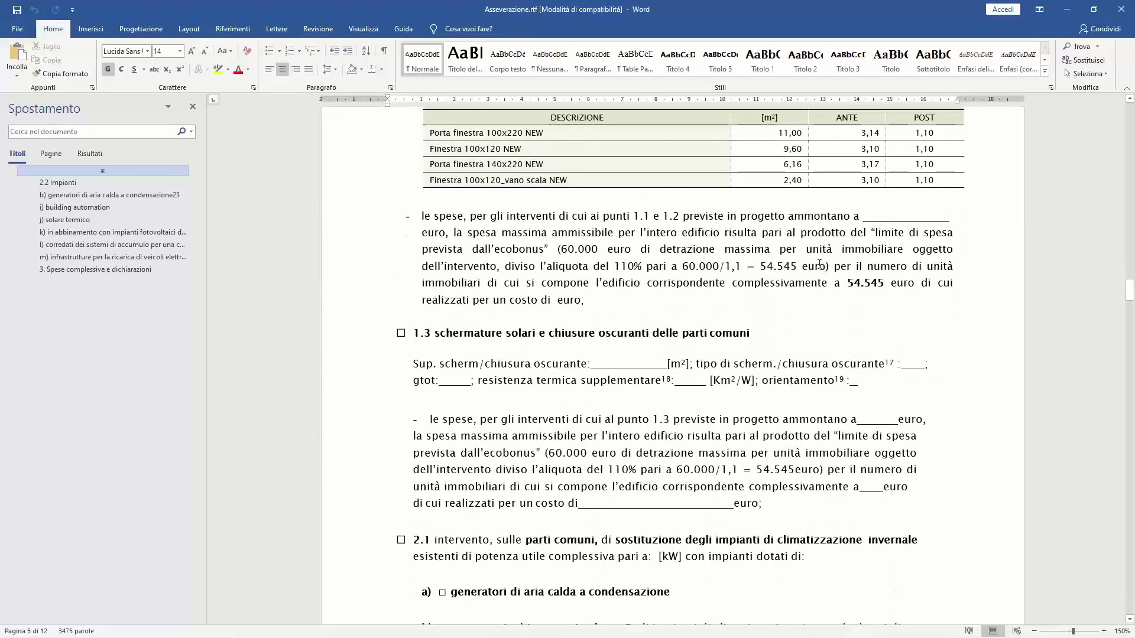
scroll(809, 270, "up", 3)
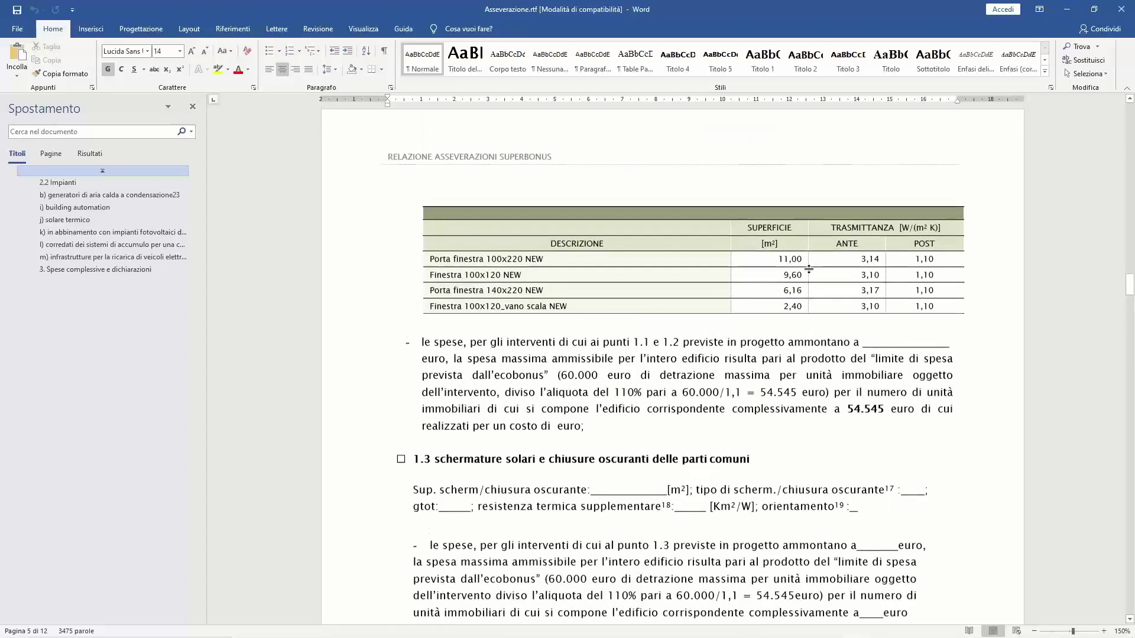
scroll(808, 268, "up", 6)
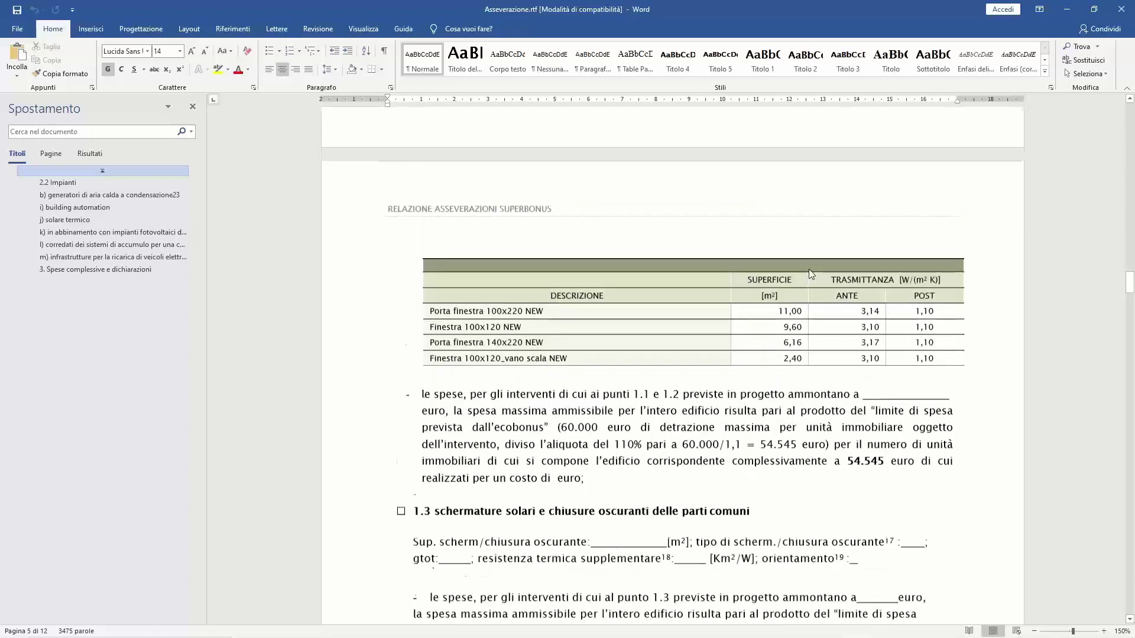
scroll(811, 273, "down", 8)
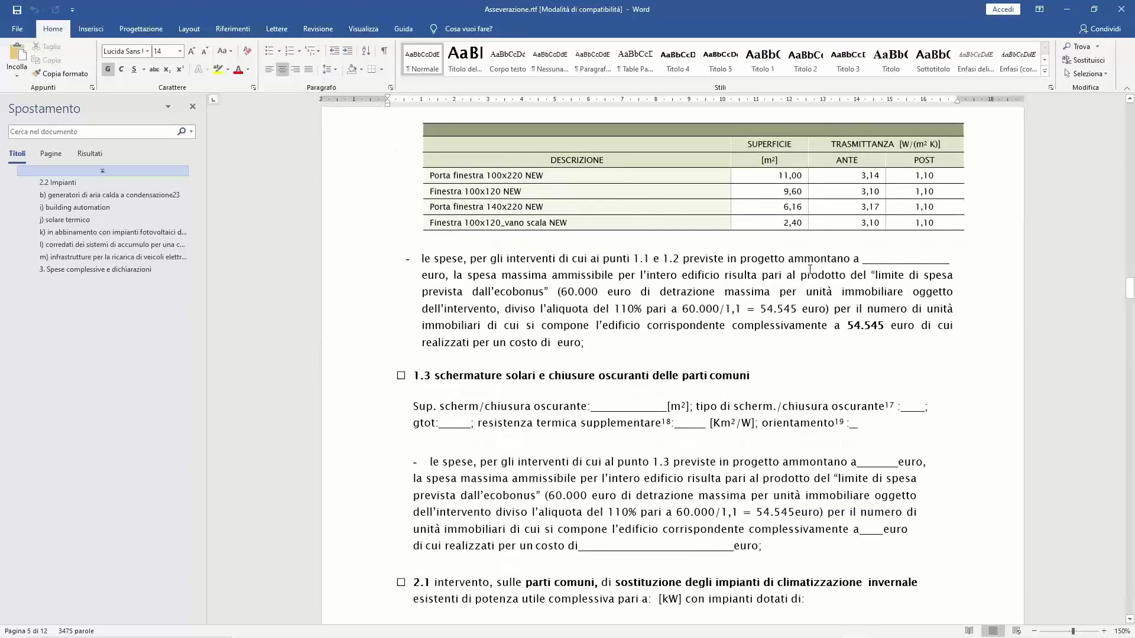
scroll(810, 270, "down", 2)
scroll(810, 270, "up", 1)
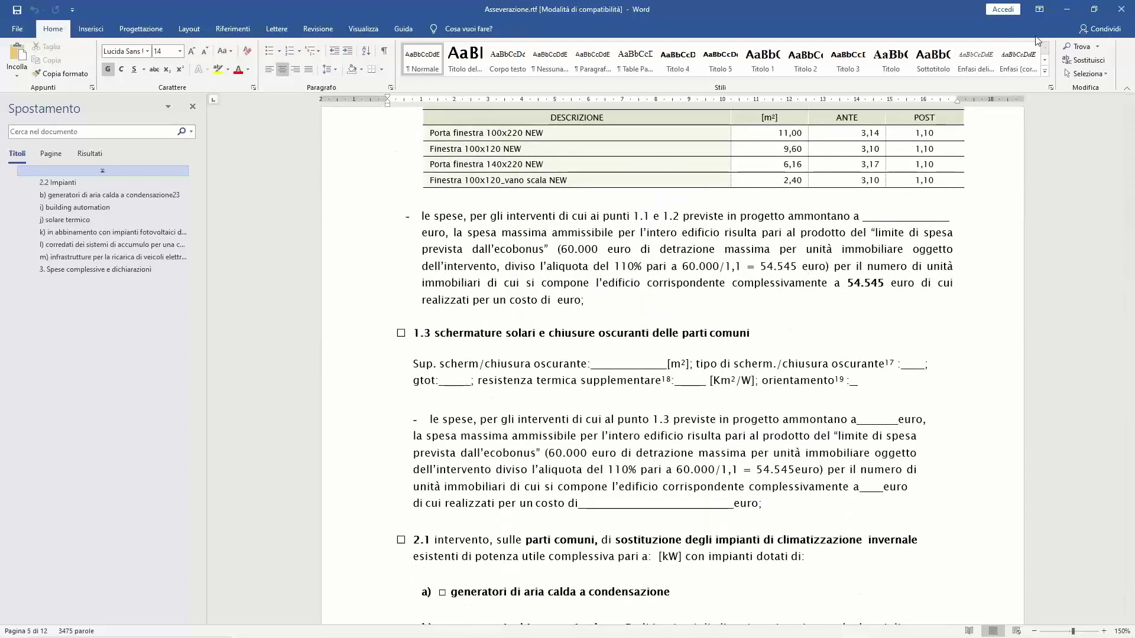
Step: Close the Asseverazione report and open the post-operam APE of the combined intervention in a maximized preview
left_click(1121, 9)
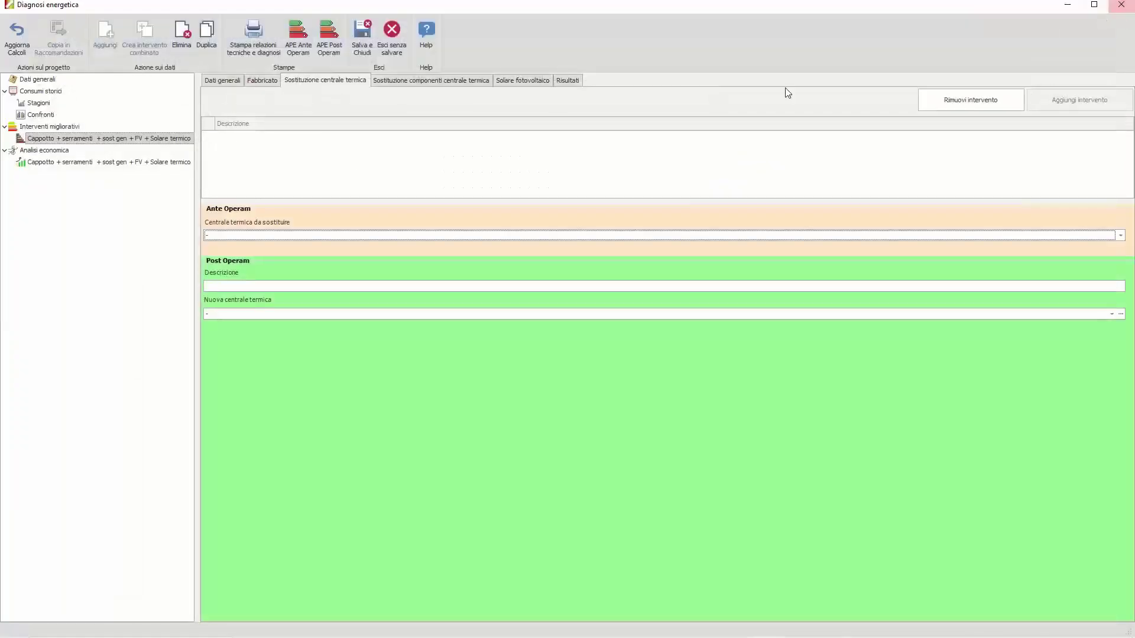
left_click(334, 47)
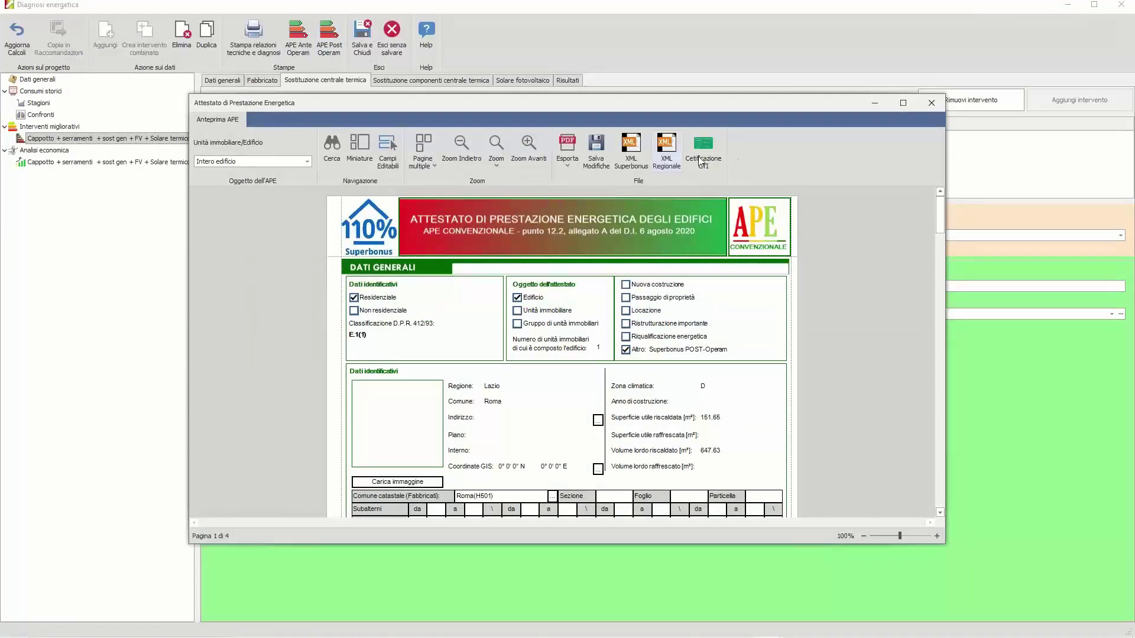
left_click(903, 106)
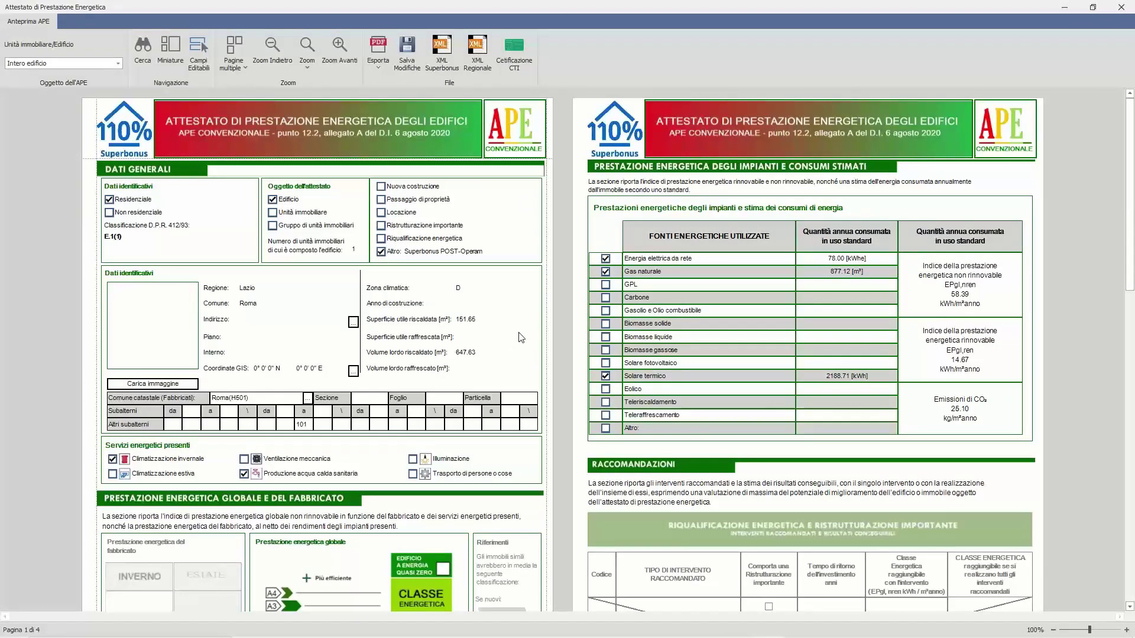
Step: Examine the first two pages of the whole-building conventional APE: general data, energy services, global energy class, consumption and recommendations
scroll(521, 338, "down", 3)
scroll(521, 337, "up", 3)
scroll(521, 338, "down", 4)
scroll(521, 338, "down", 1)
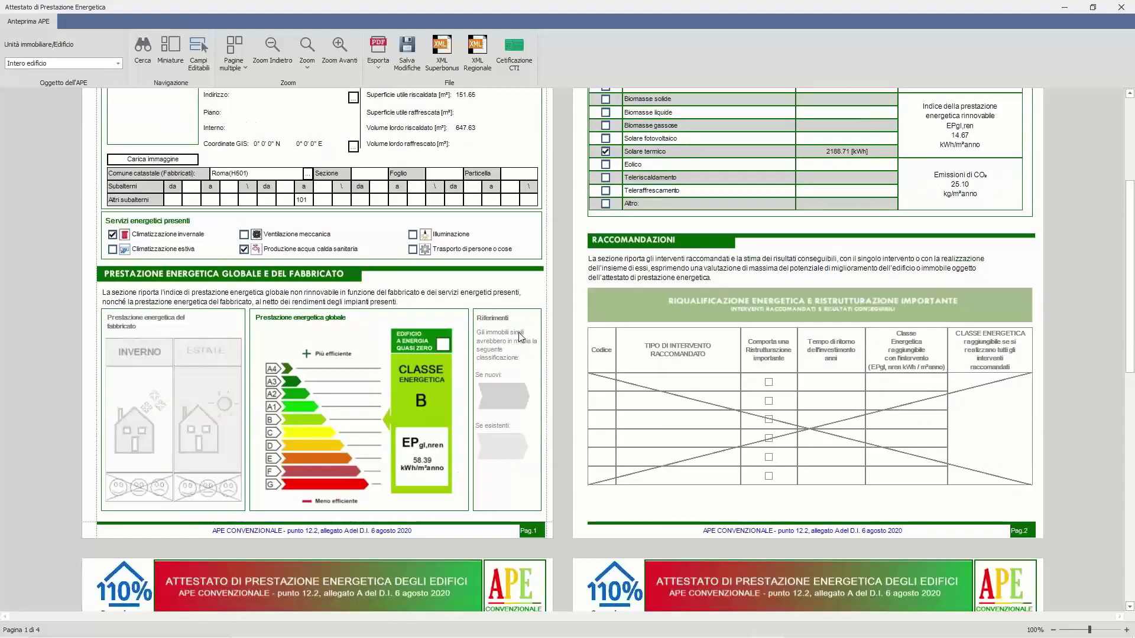
scroll(520, 337, "up", 5)
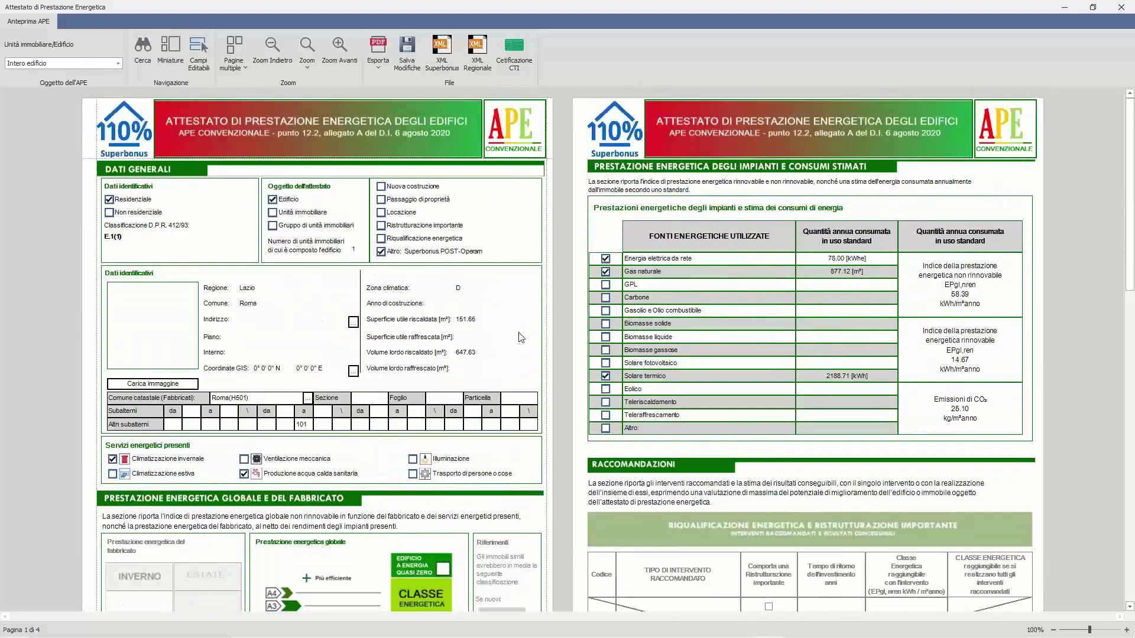
scroll(521, 338, "down", 2)
scroll(520, 338, "up", 2)
scroll(520, 337, "down", 3)
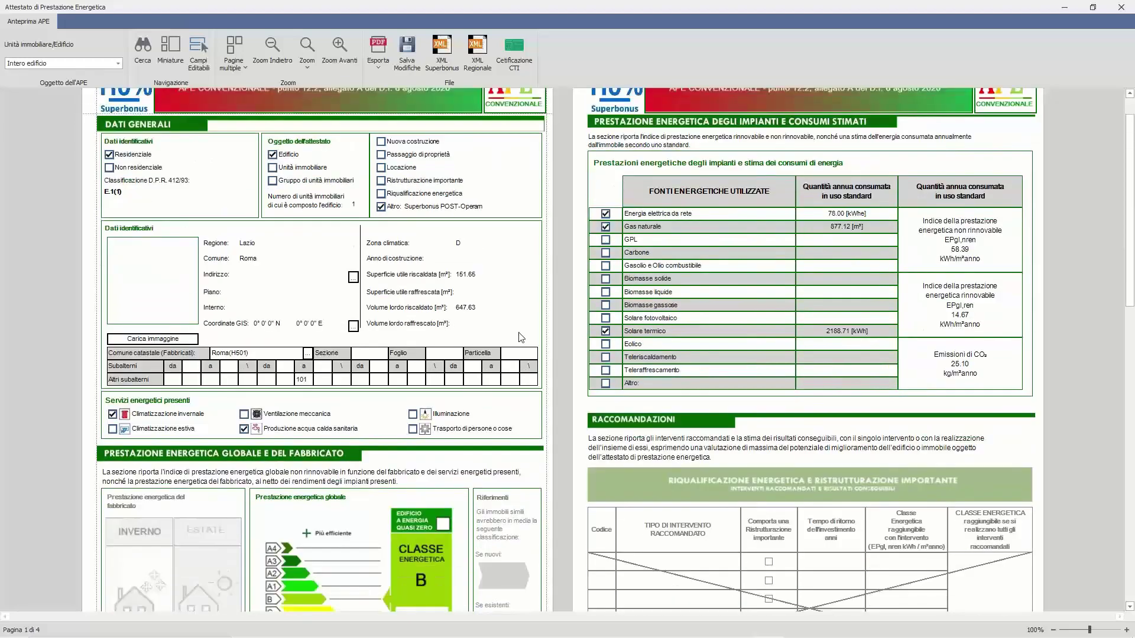
scroll(521, 338, "down", 2)
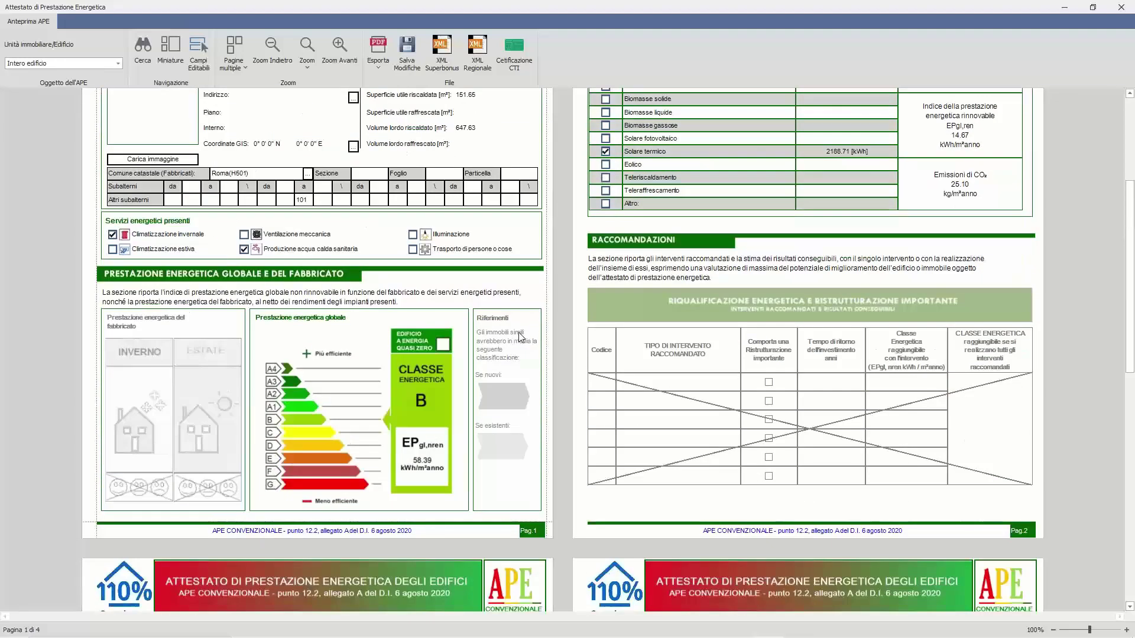
scroll(519, 332, "down", 1)
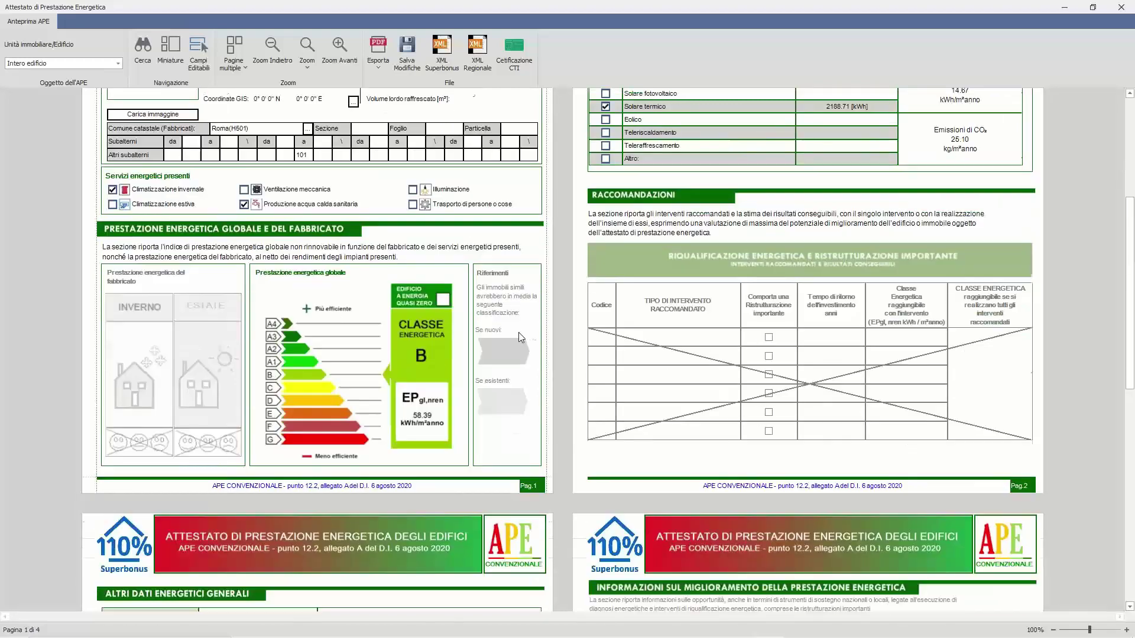
scroll(519, 332, "down", 3)
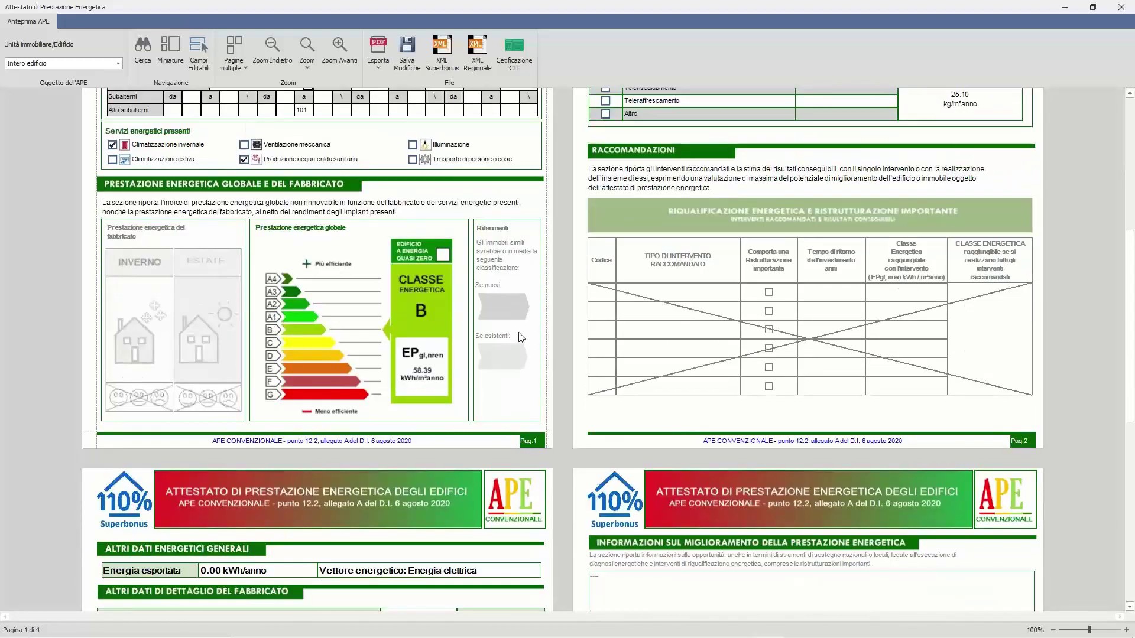
scroll(519, 332, "up", 3)
scroll(518, 332, "up", 4)
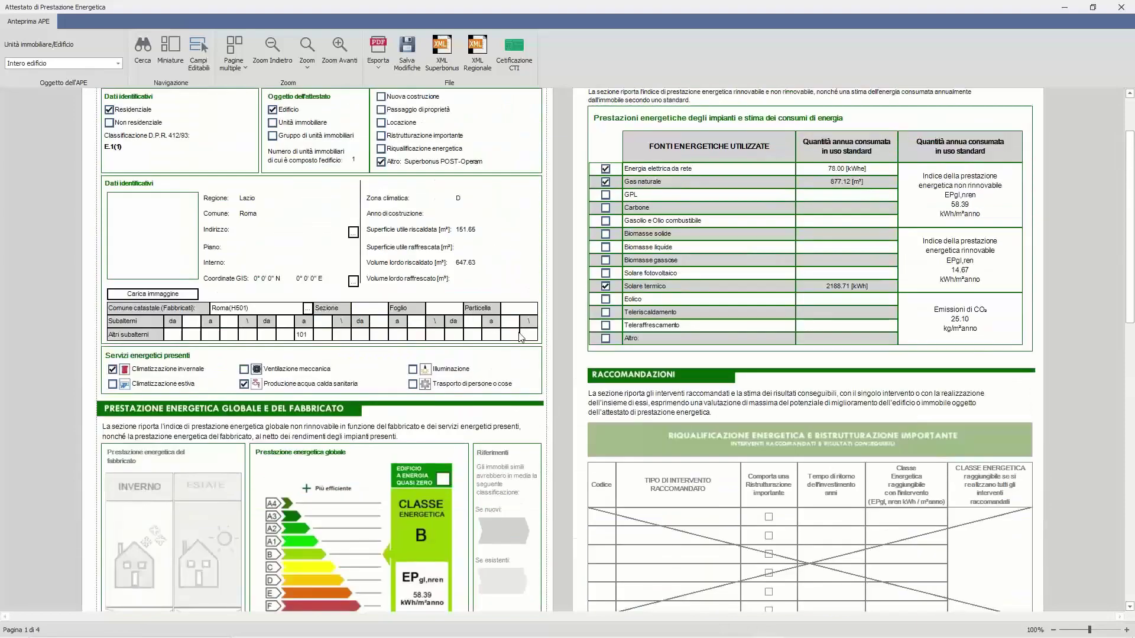
scroll(520, 337, "up", 2)
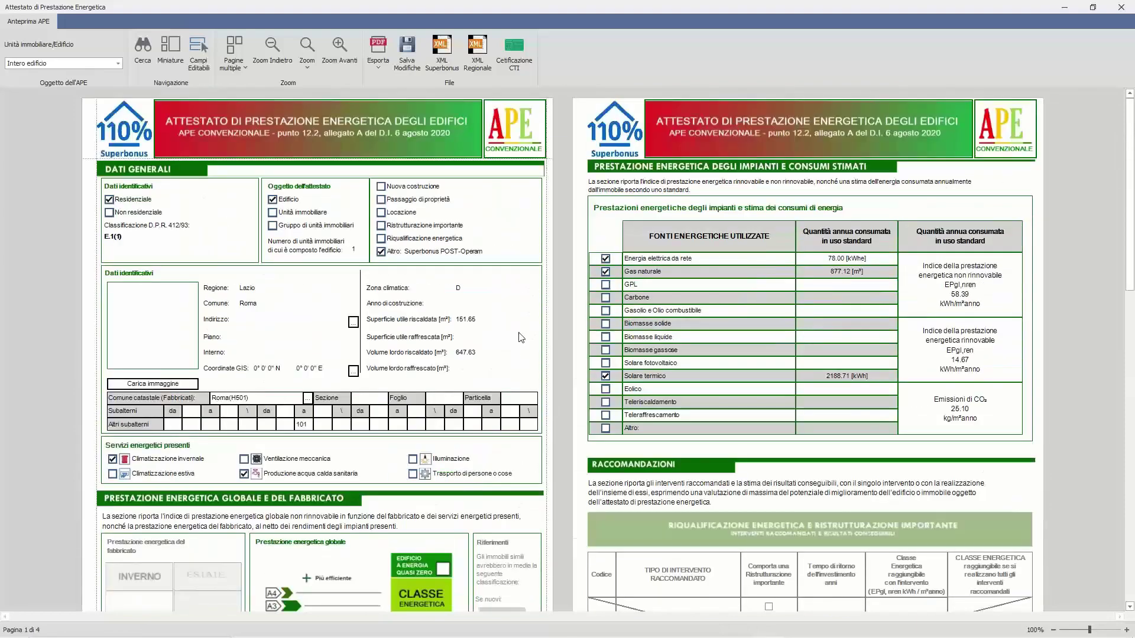
scroll(520, 338, "down", 5)
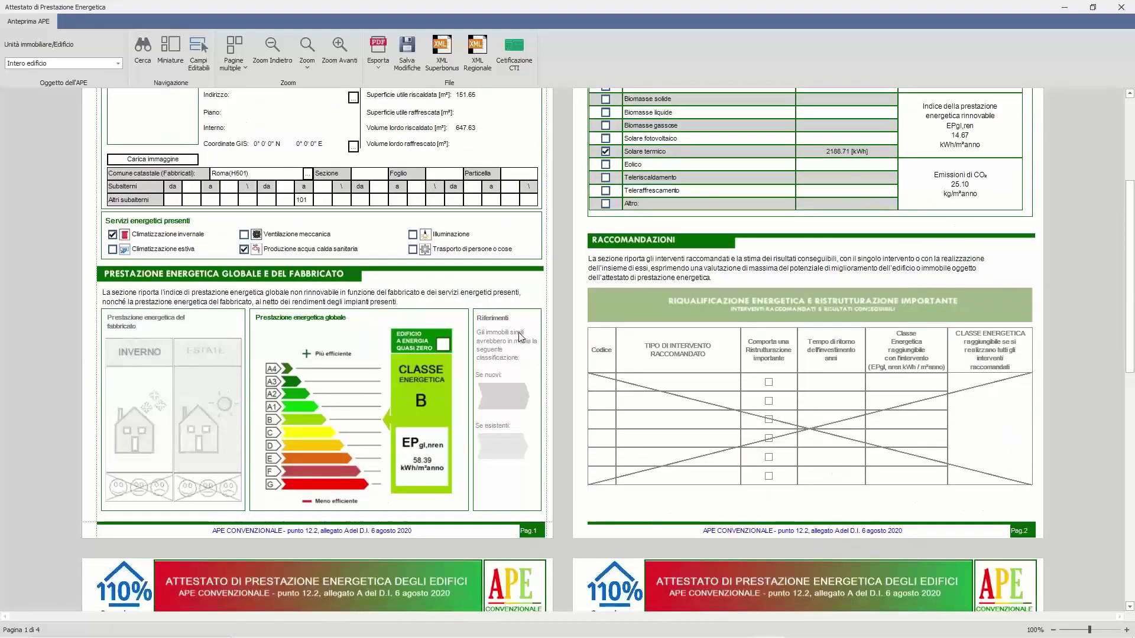
scroll(519, 333, "up", 5)
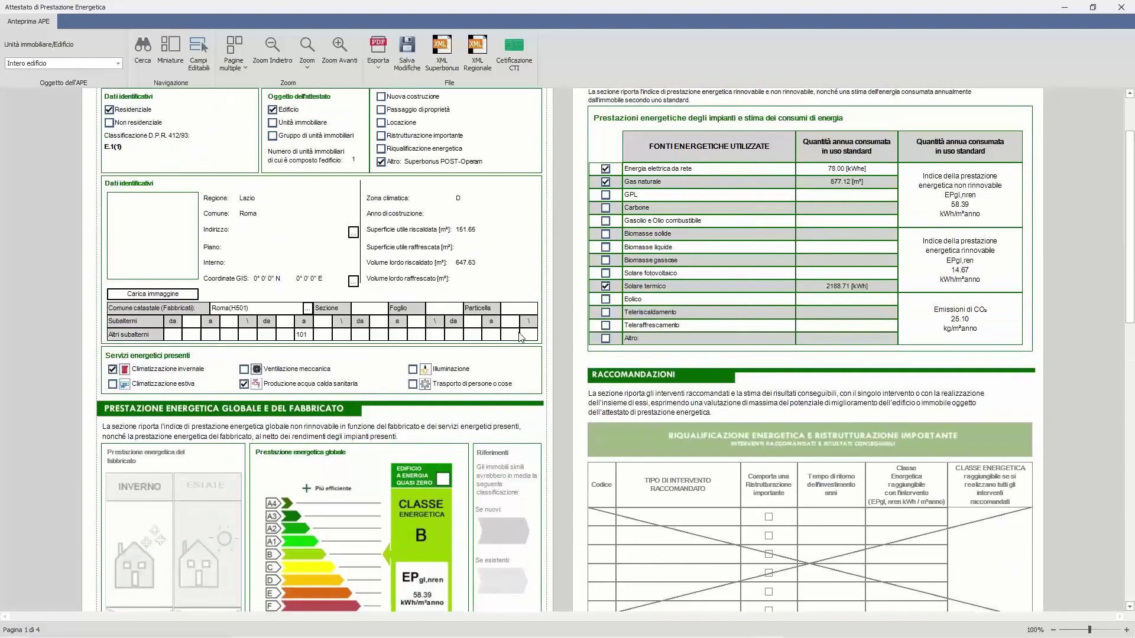
Step: Examine the remaining pages of the conventional APE, covering building details, system details, certifier data and software declarations
scroll(520, 338, "down", 8)
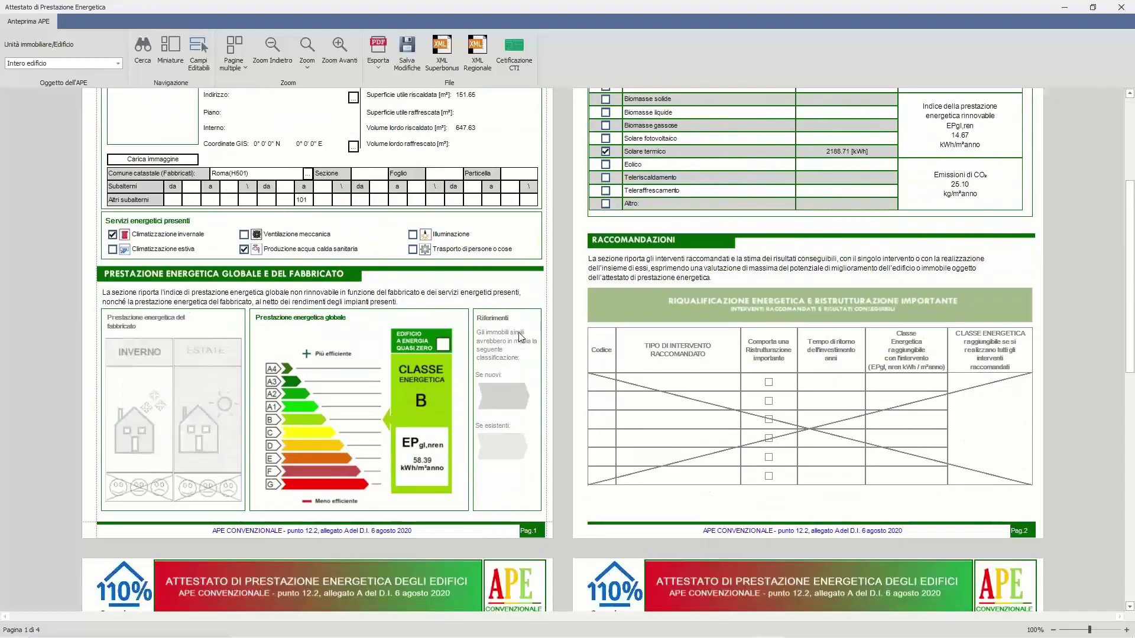
scroll(521, 337, "down", 3)
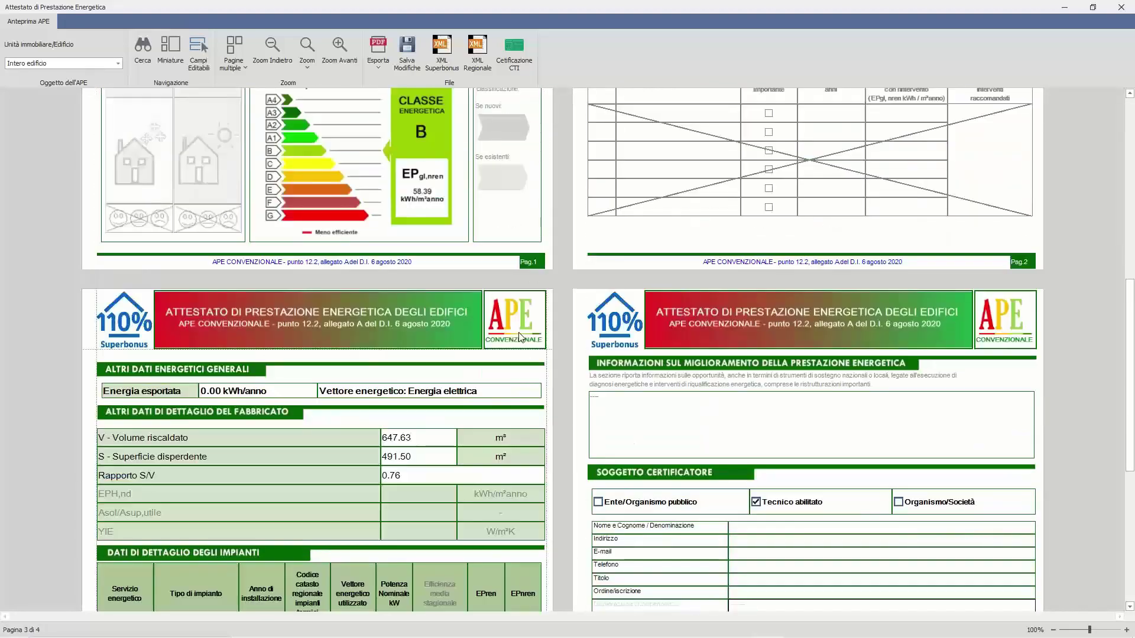
scroll(519, 332, "down", 3)
scroll(520, 337, "down", 5)
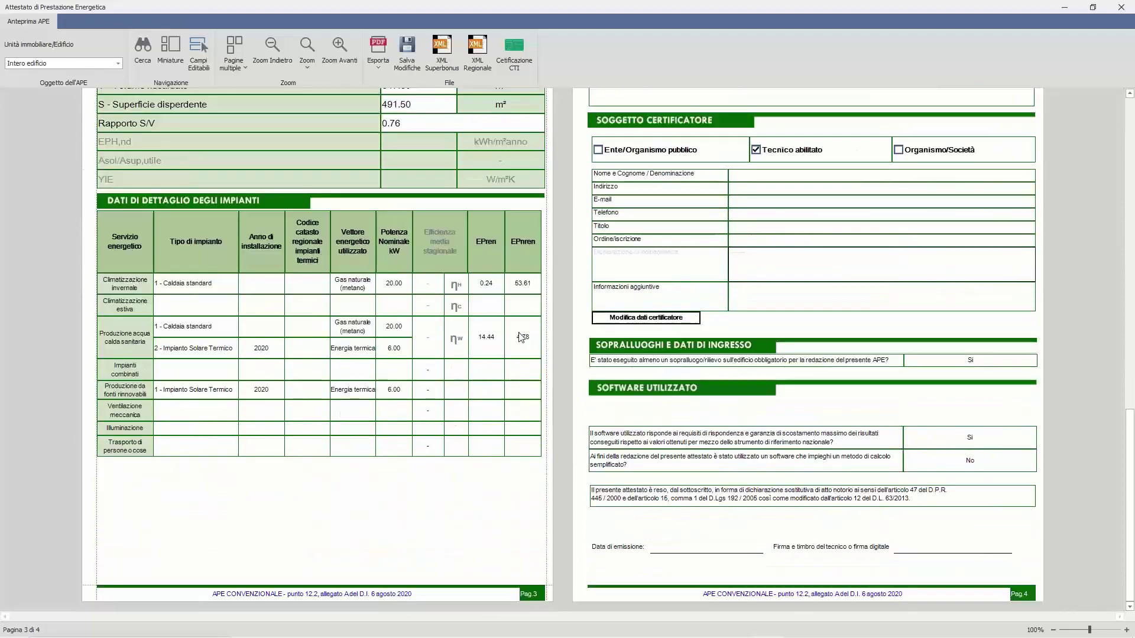
scroll(521, 338, "up", 11)
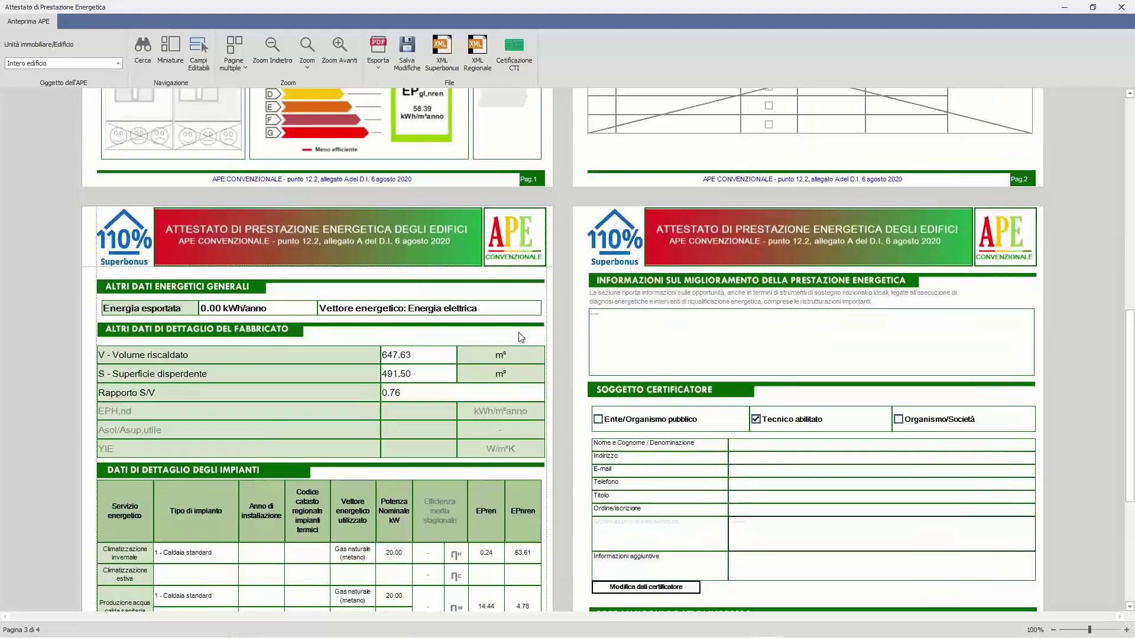
scroll(520, 338, "up", 8)
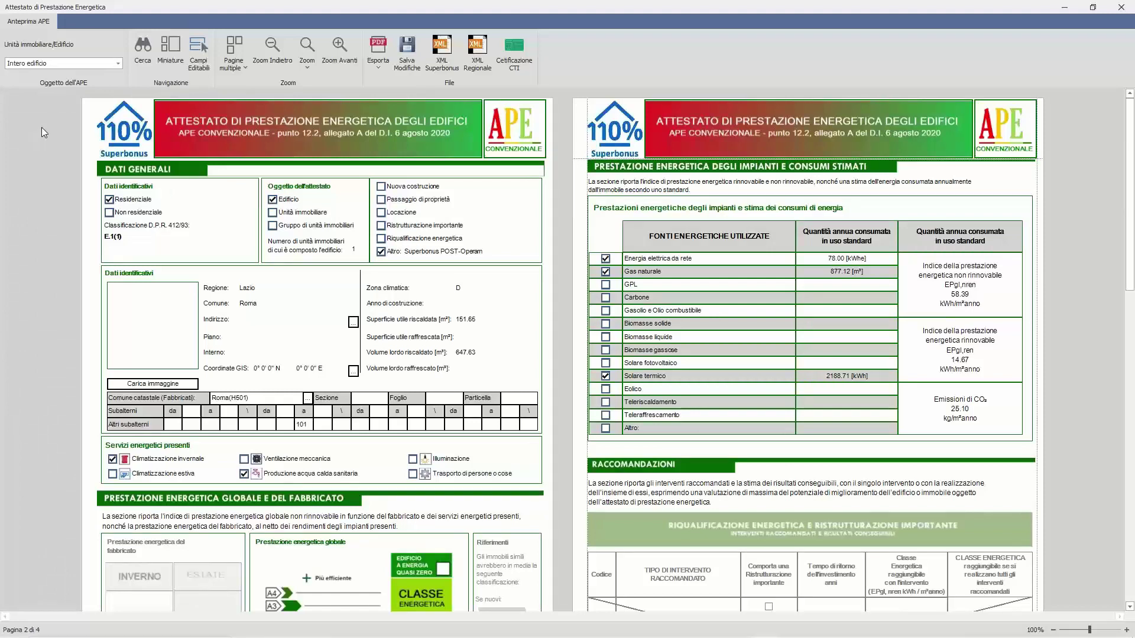
Step: Switch the APE preview from the whole building to the VILLETTA unit and check its general data and energy performance section
left_click(118, 64)
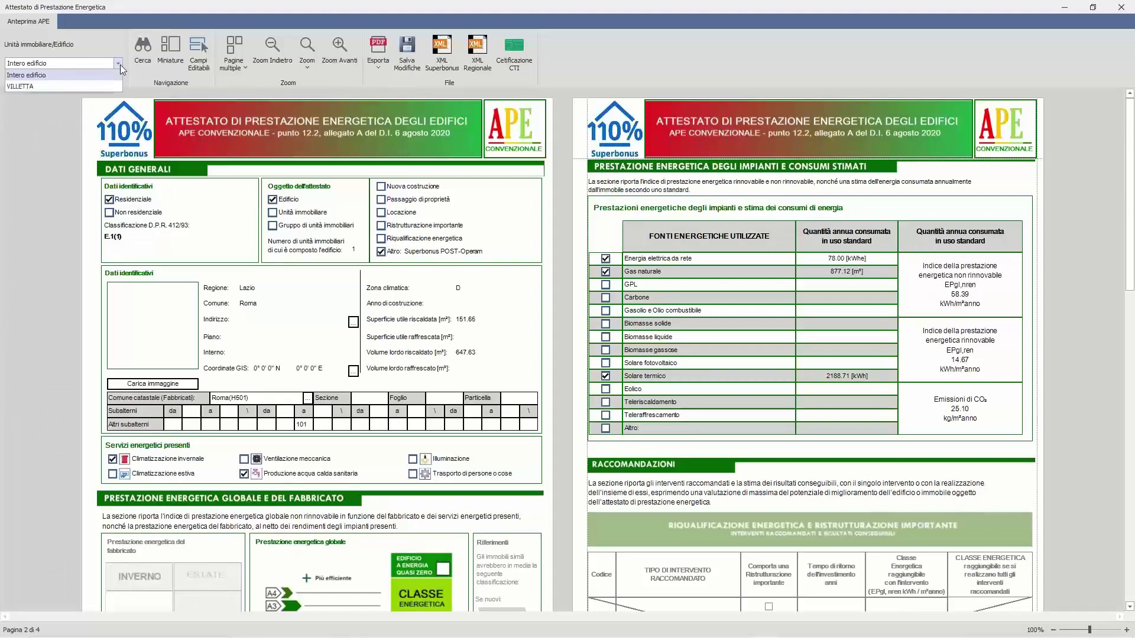
left_click(92, 86)
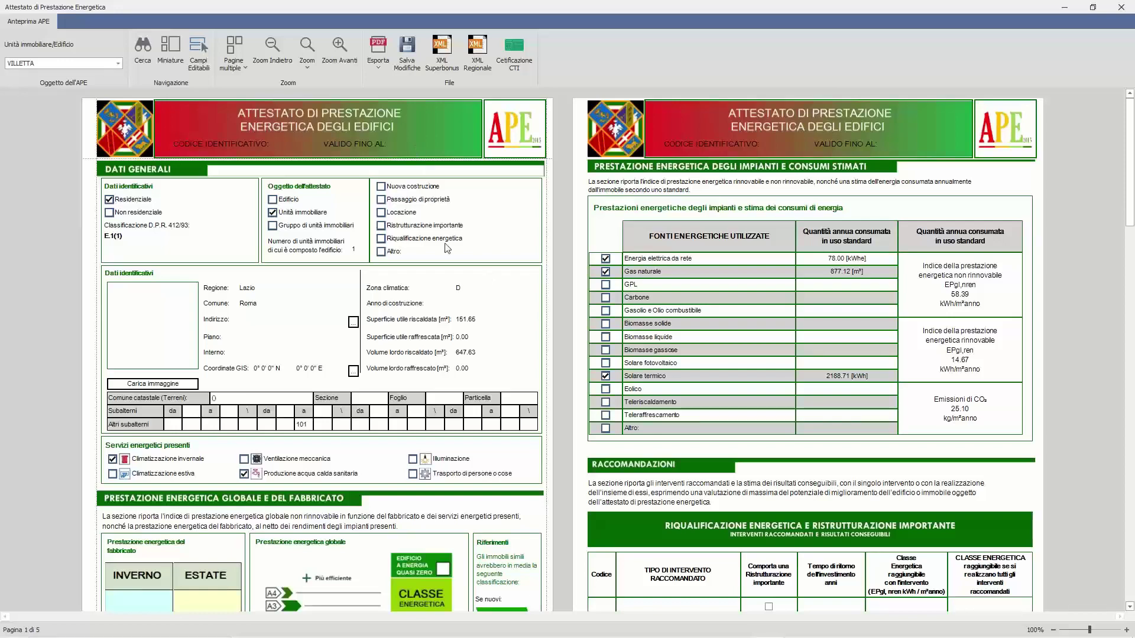
scroll(447, 248, "down", 3)
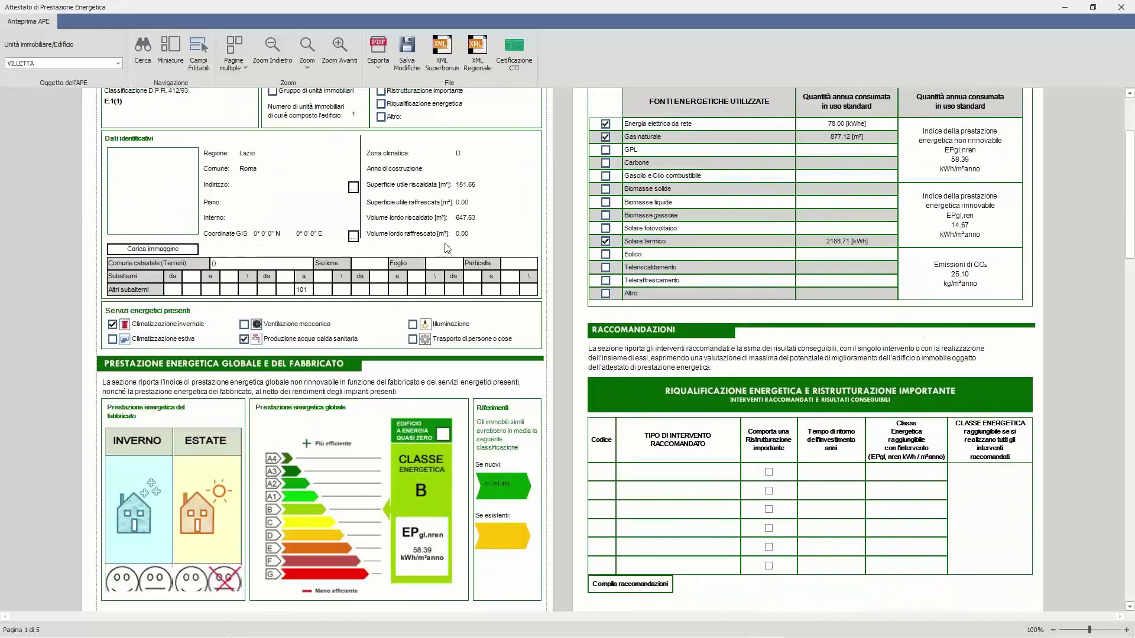
Step: Return the APE preview to Intero edificio and check which of its fields are editable
scroll(448, 249, "up", 3)
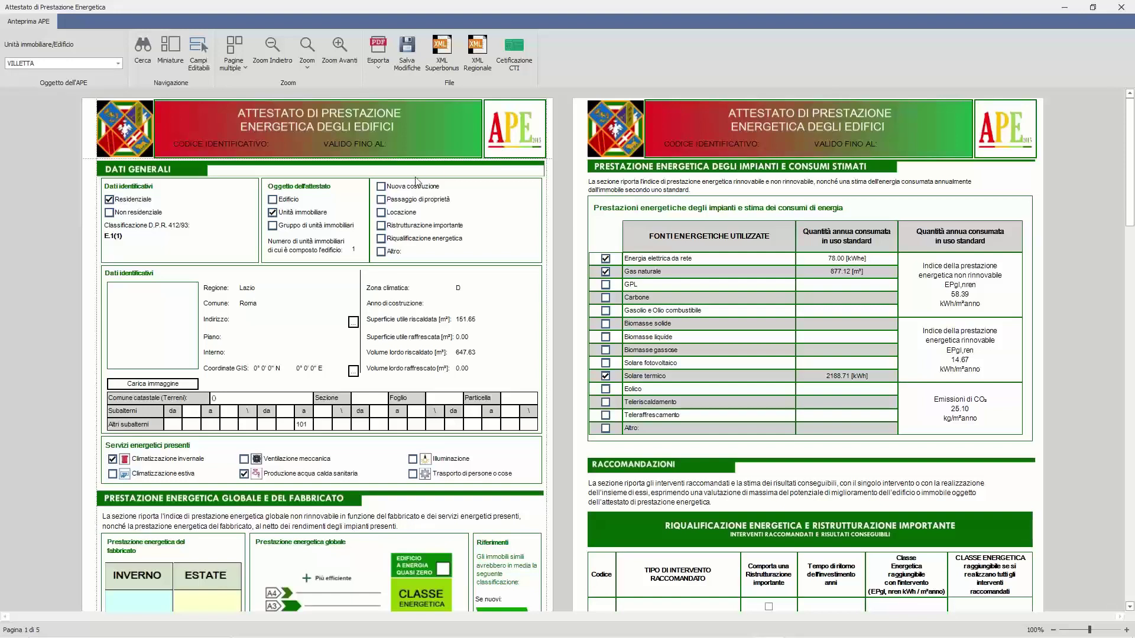
left_click(119, 65)
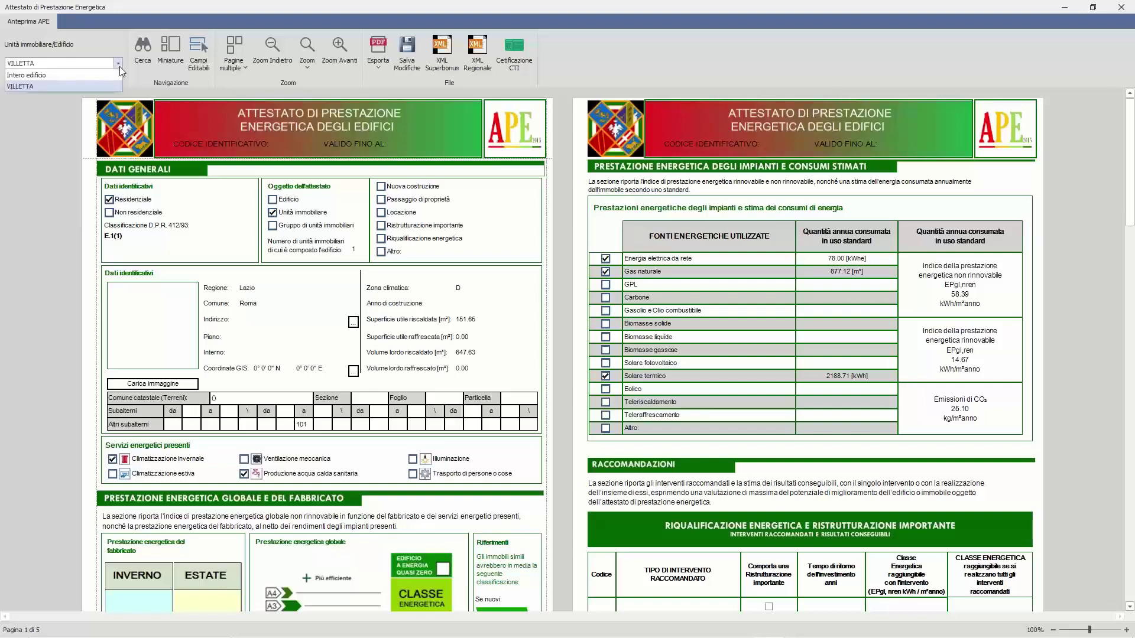
left_click(87, 75)
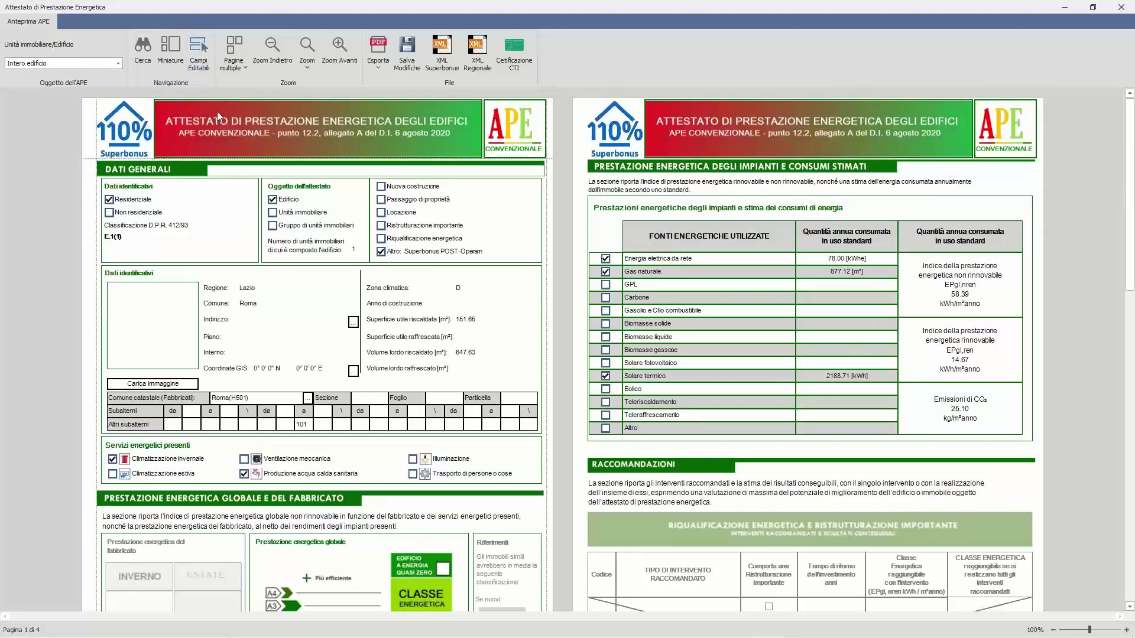
left_click(200, 64)
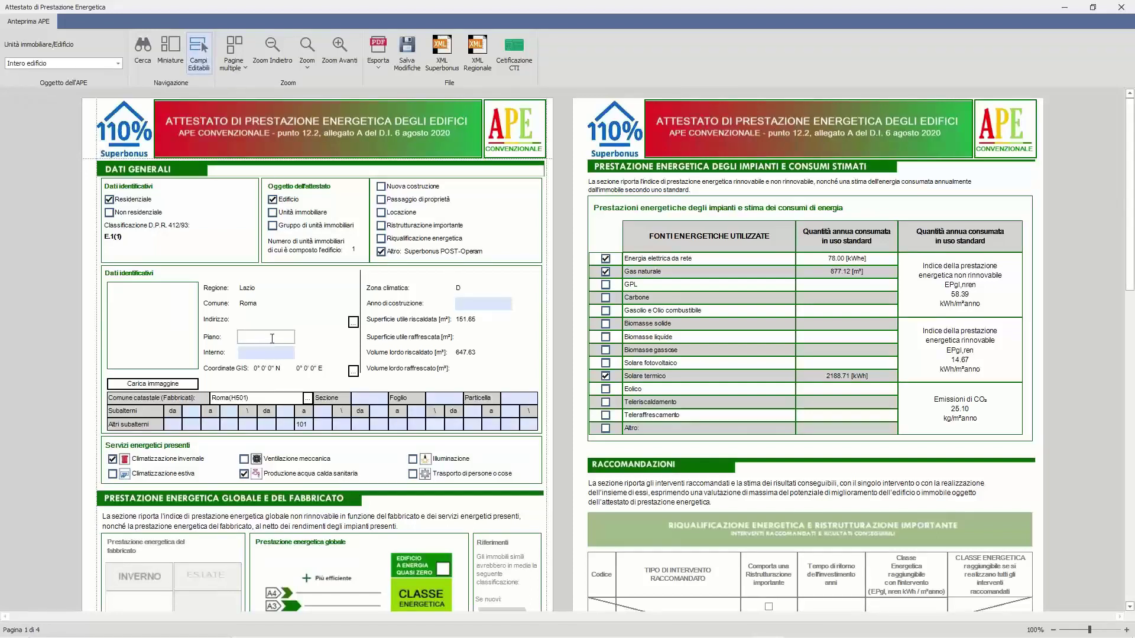
left_click(56, 235)
left_click(201, 62)
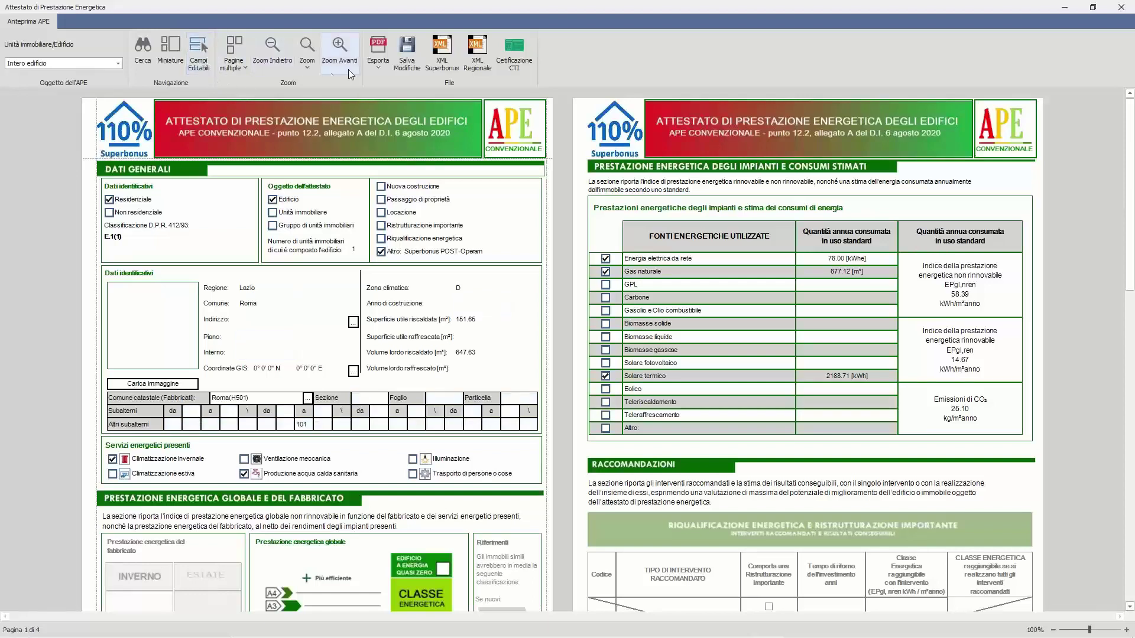
Step: Export the whole-building APE as XtraReportApe.pdf with the editing fields exported to AcroForms, and open the PDF
left_click(382, 70)
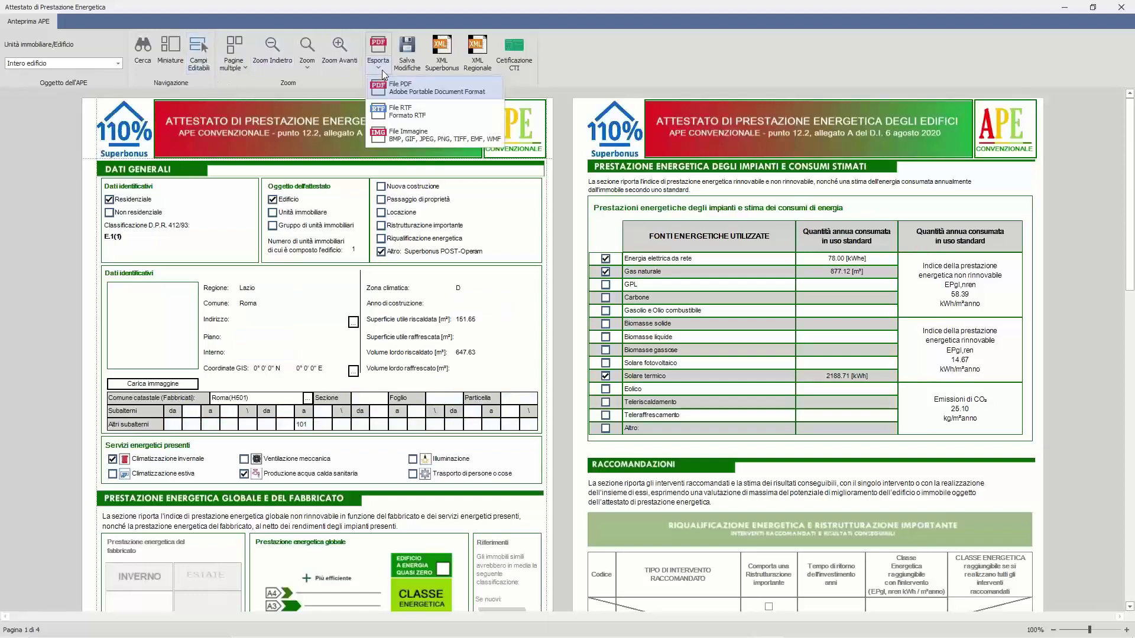
left_click(421, 93)
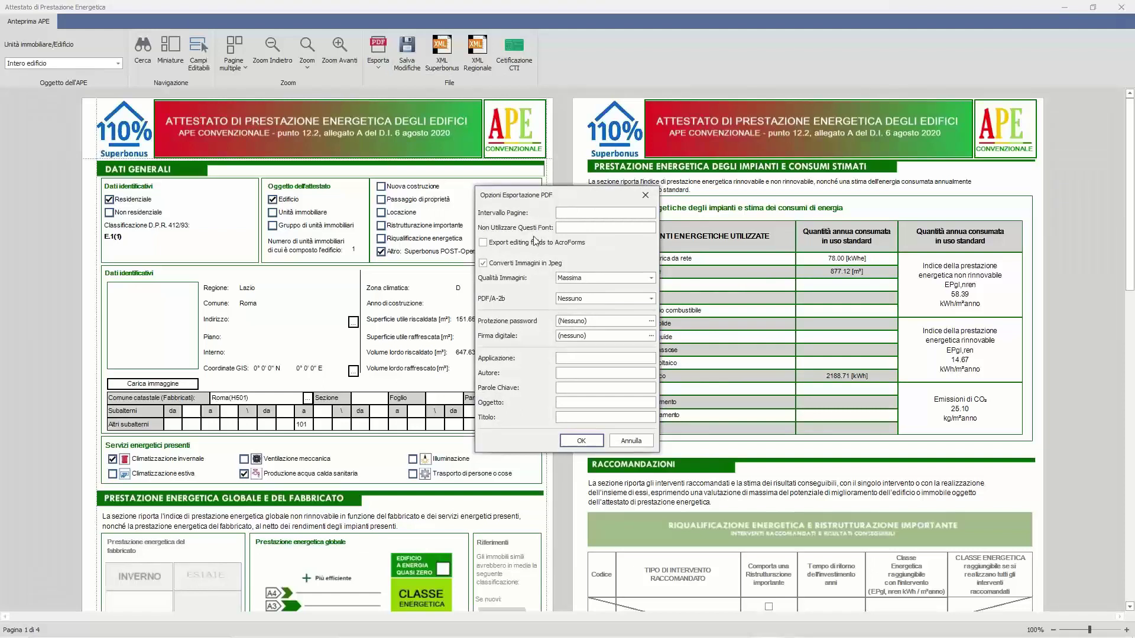
left_click(484, 246)
left_click(582, 441)
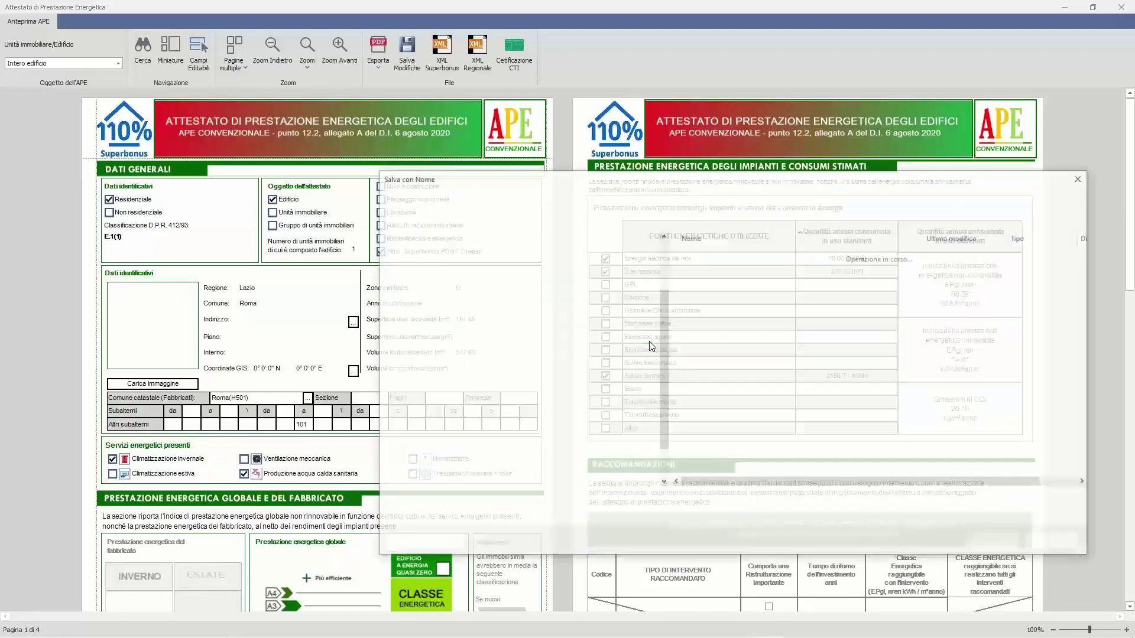
left_click(993, 540)
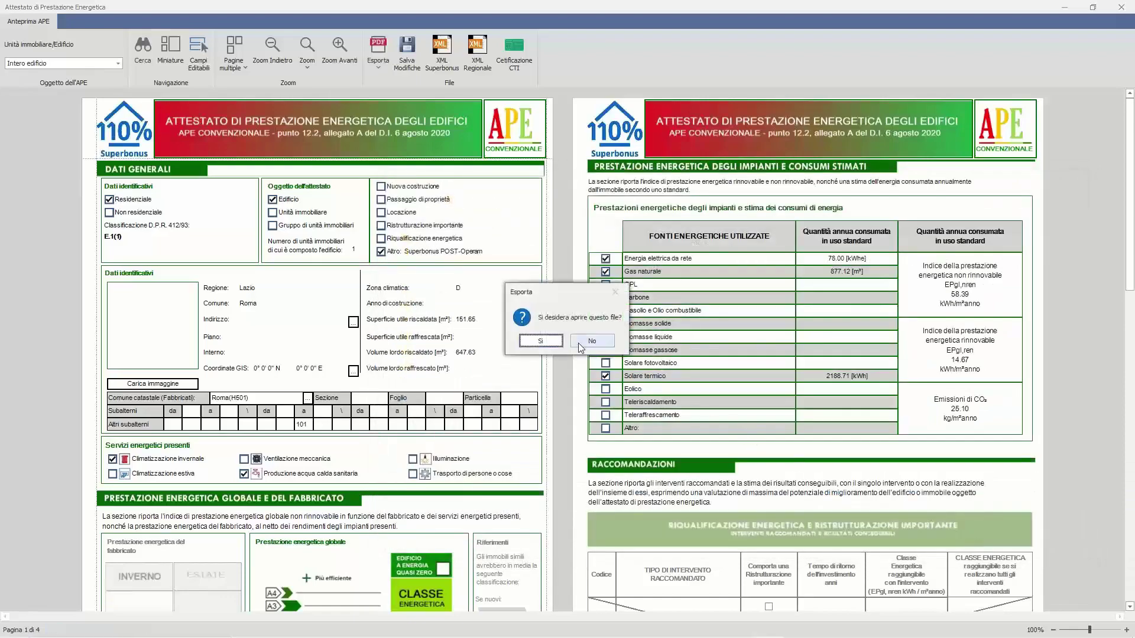
left_click(540, 340)
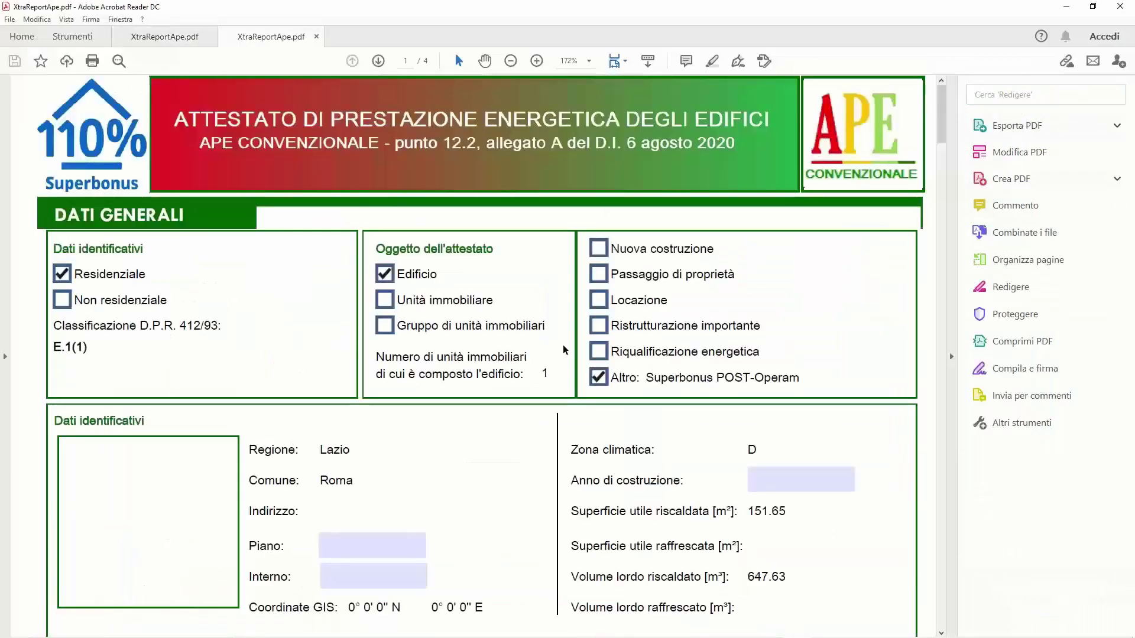
Step: Fill in the Piano field of the exported APE PDF with "Primo"
scroll(448, 380, "down", 2)
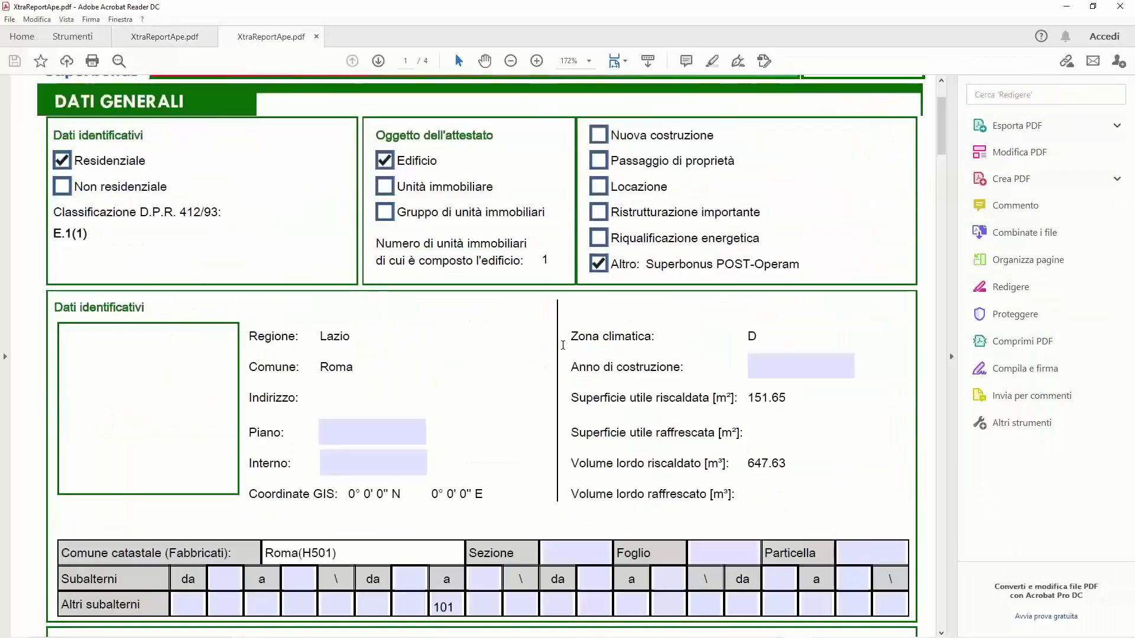
left_click(347, 431)
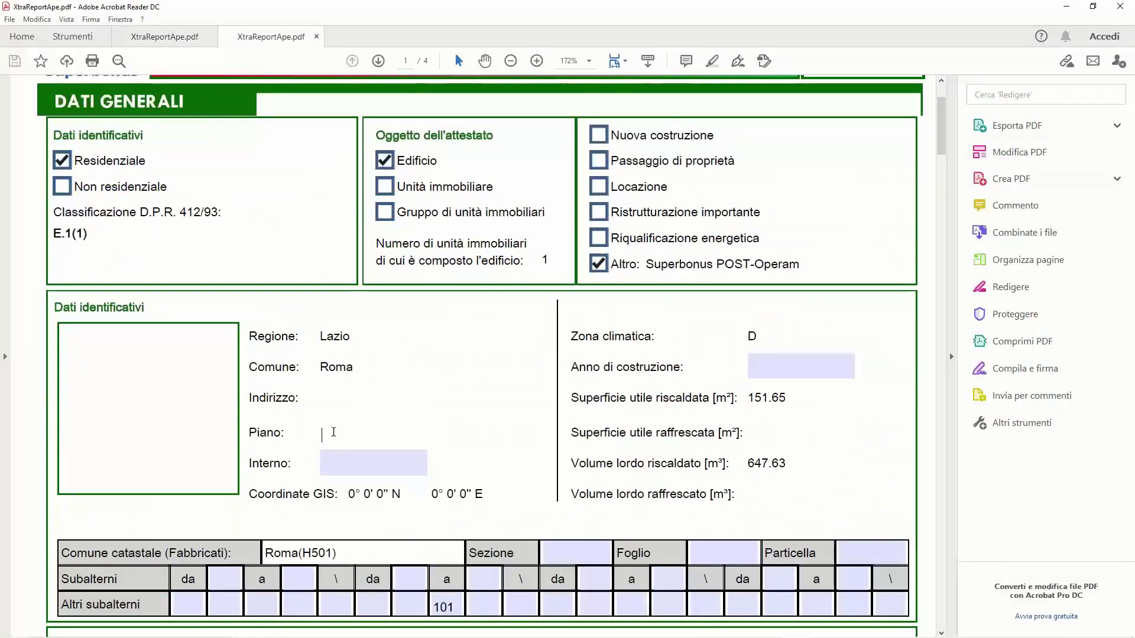
type("Primo")
key("Tab")
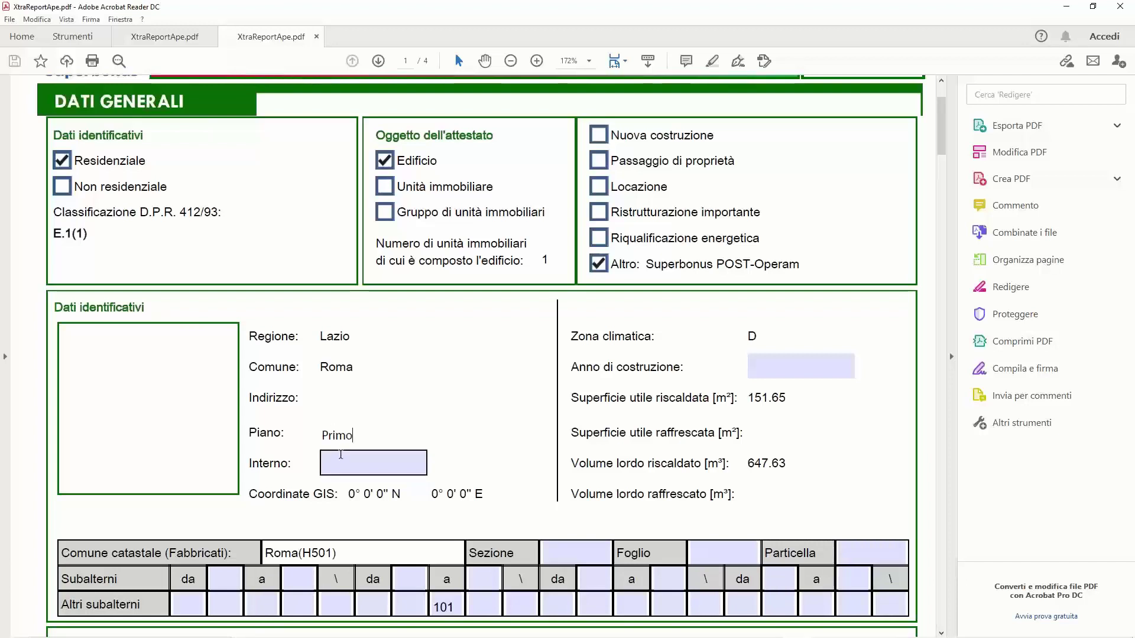
left_click(369, 438)
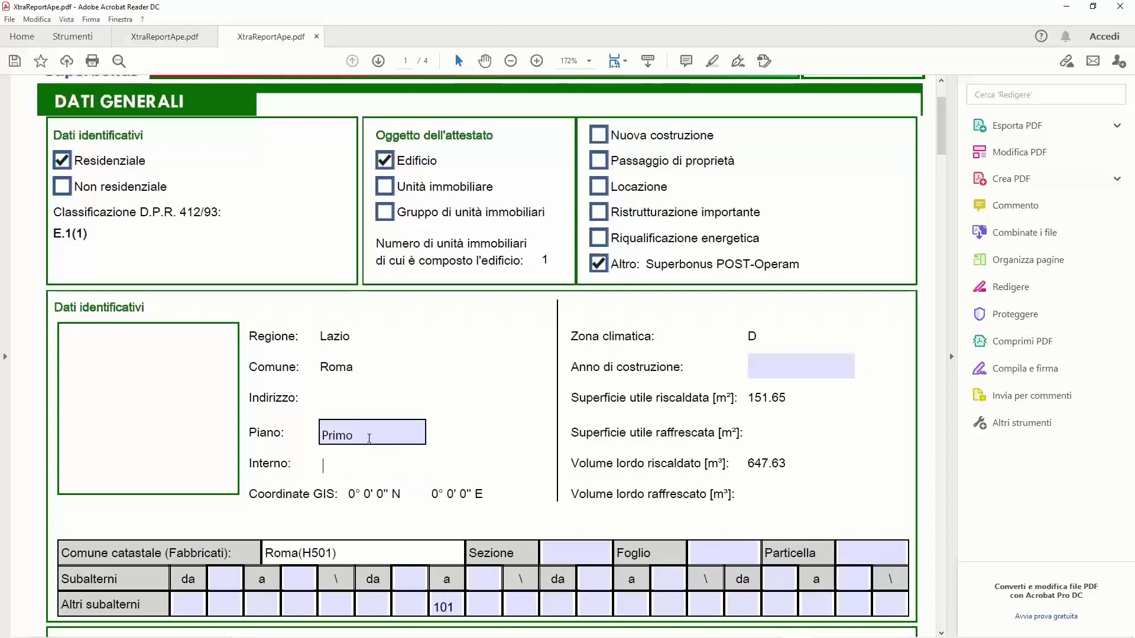
Step: Look over the PDF's first page, minimize it and close the APE preview to return to the energy diagnosis
scroll(370, 440, "down", 3)
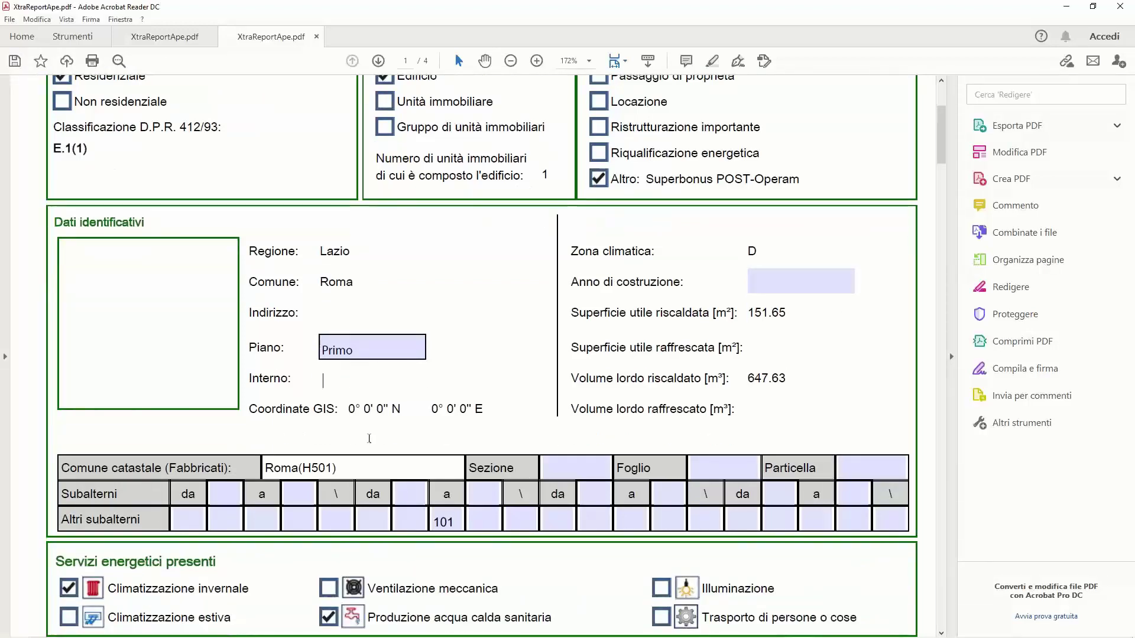
scroll(369, 443, "up", 4)
scroll(370, 443, "up", 3)
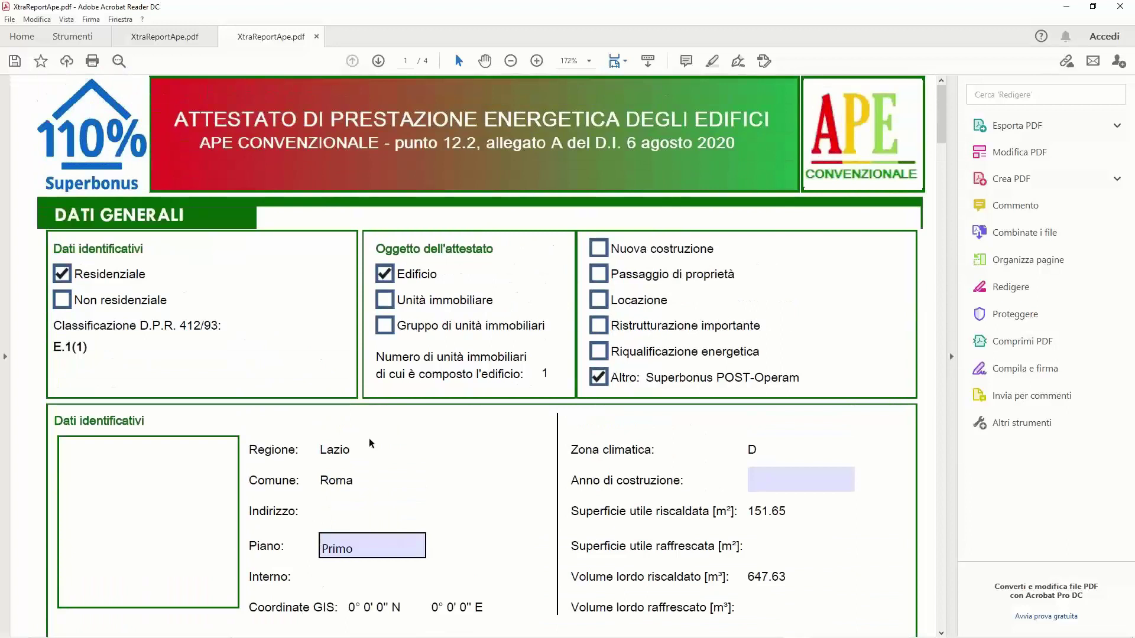
scroll(371, 443, "down", 1)
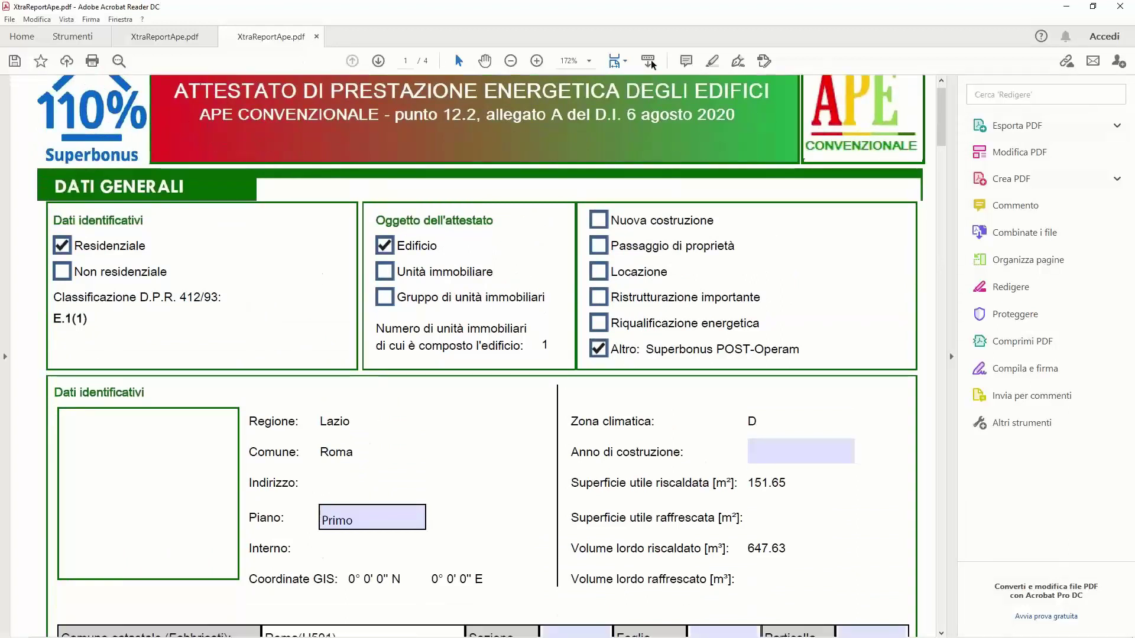
left_click(1066, 7)
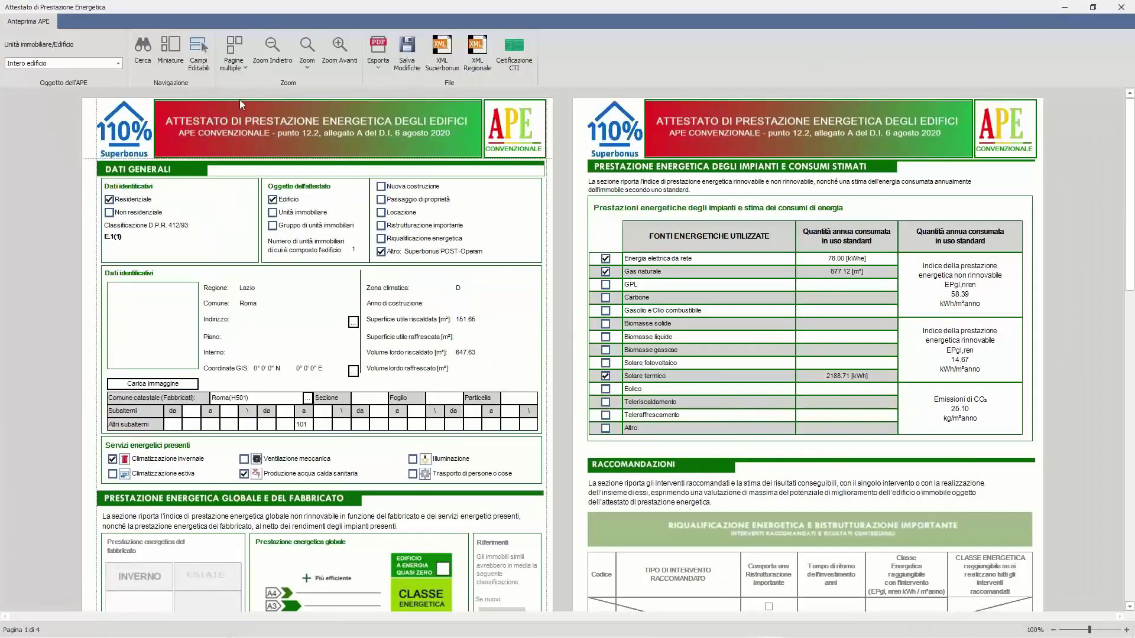
left_click(1121, 8)
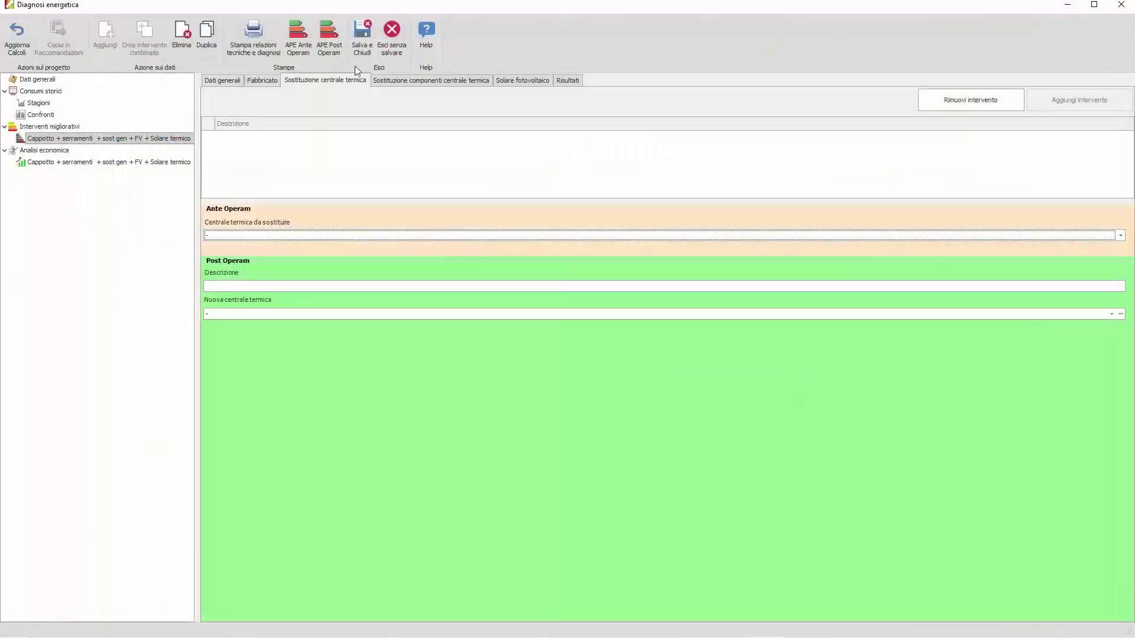
Step: Print the Relazione tecnica titolo abilitativo for the combined intervention to the file Relazione tecnica.rtf
left_click(255, 38)
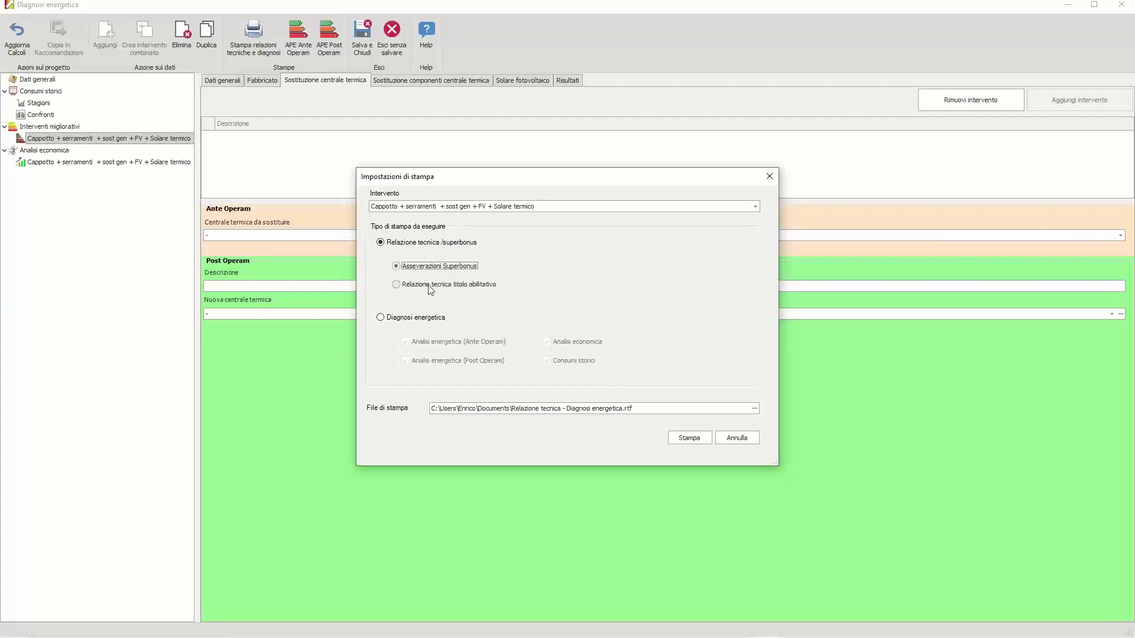
left_click(436, 287)
left_click_drag(561, 409, 624, 412)
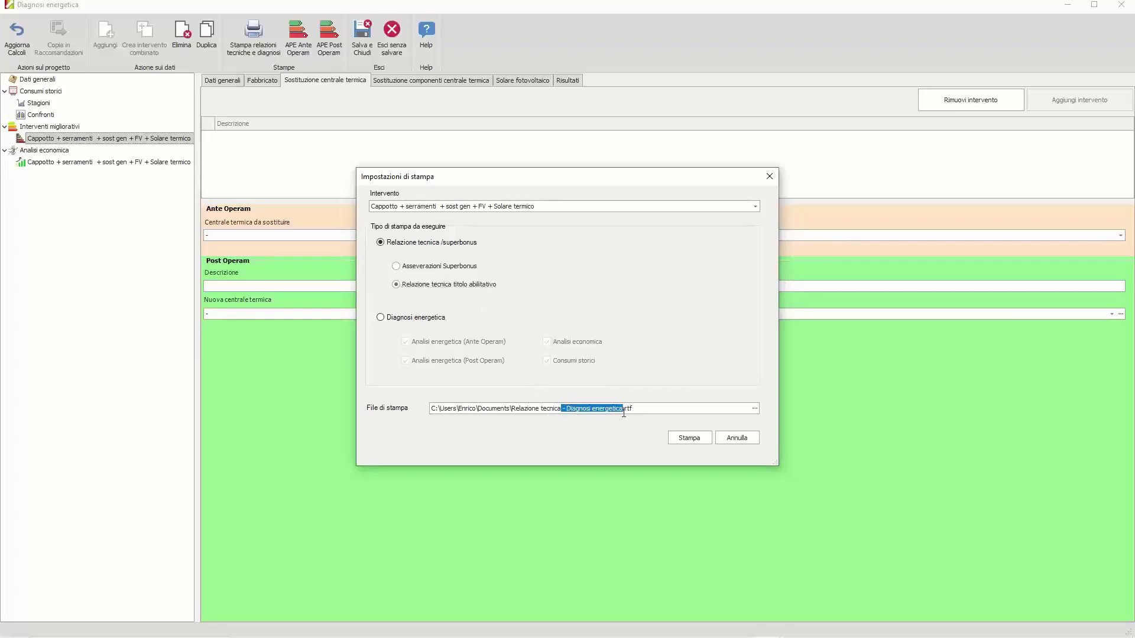
key("Delete")
left_click(689, 437)
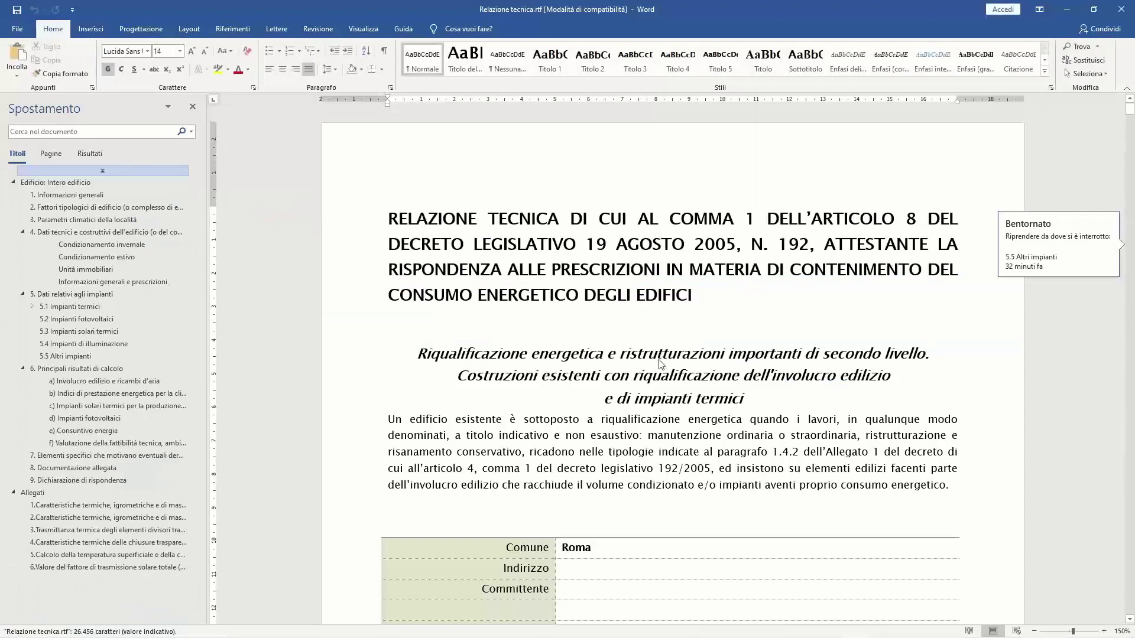
Step: Examine the transmittance checks and ventilation values in section 6 a) Involucro edilizio e ricambi d'aria, and close the report
scroll(660, 363, "down", 3)
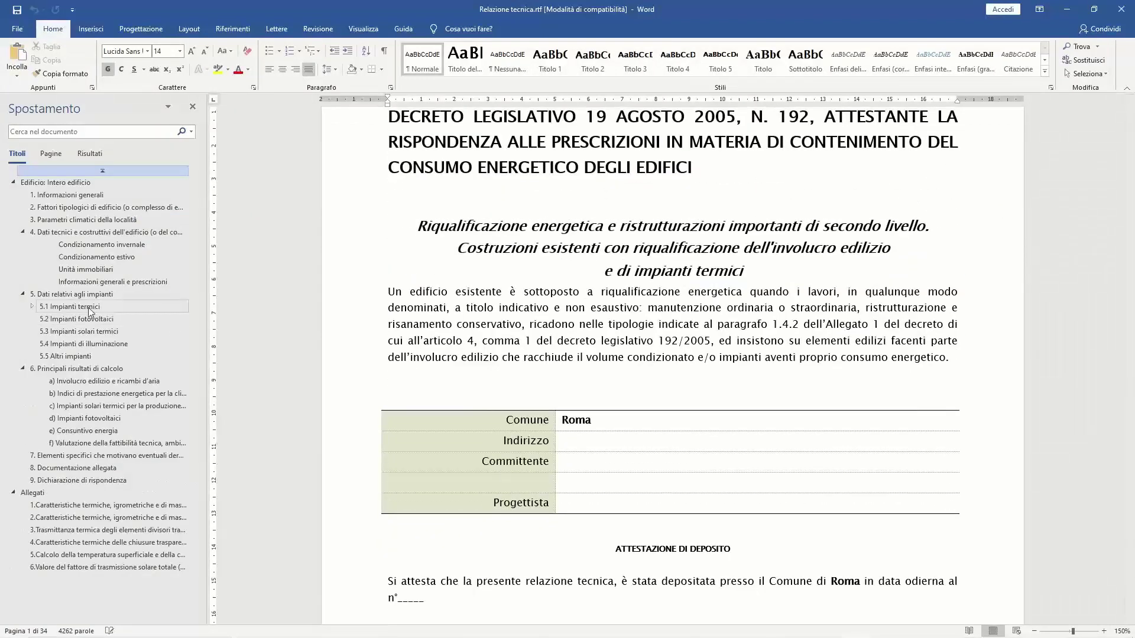
left_click(108, 383)
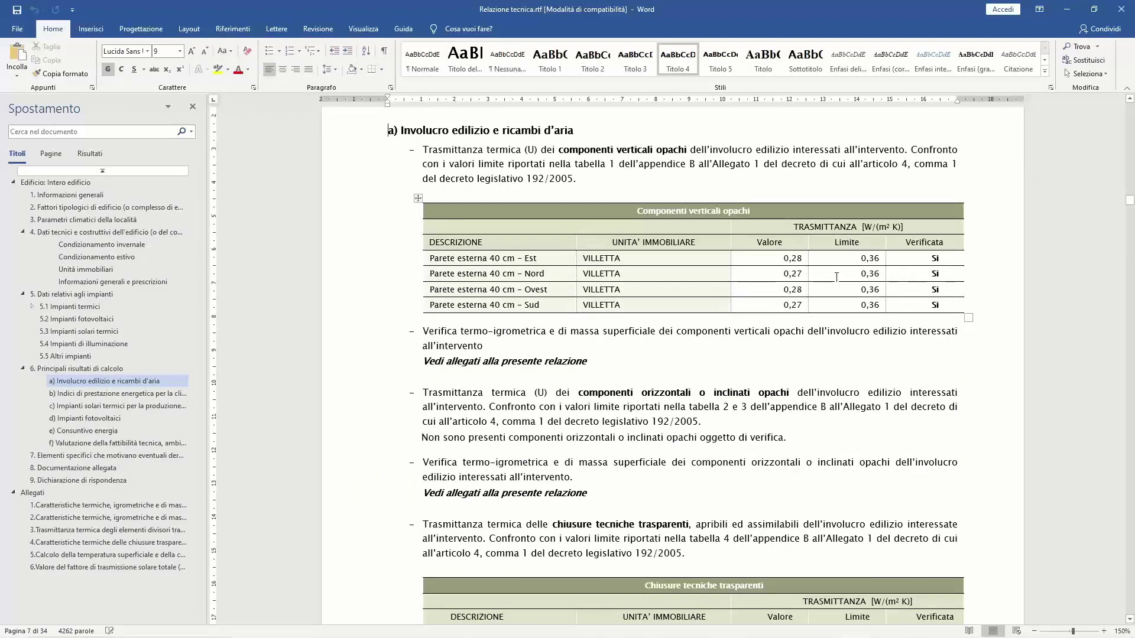
scroll(836, 277, "down", 3)
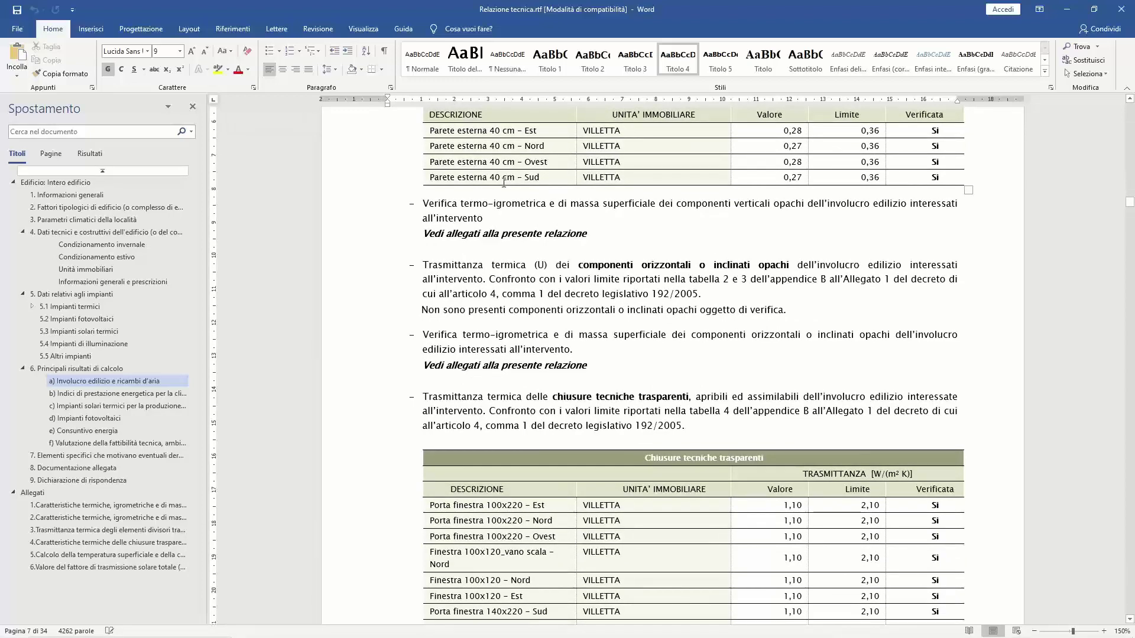
scroll(504, 182, "down", 3)
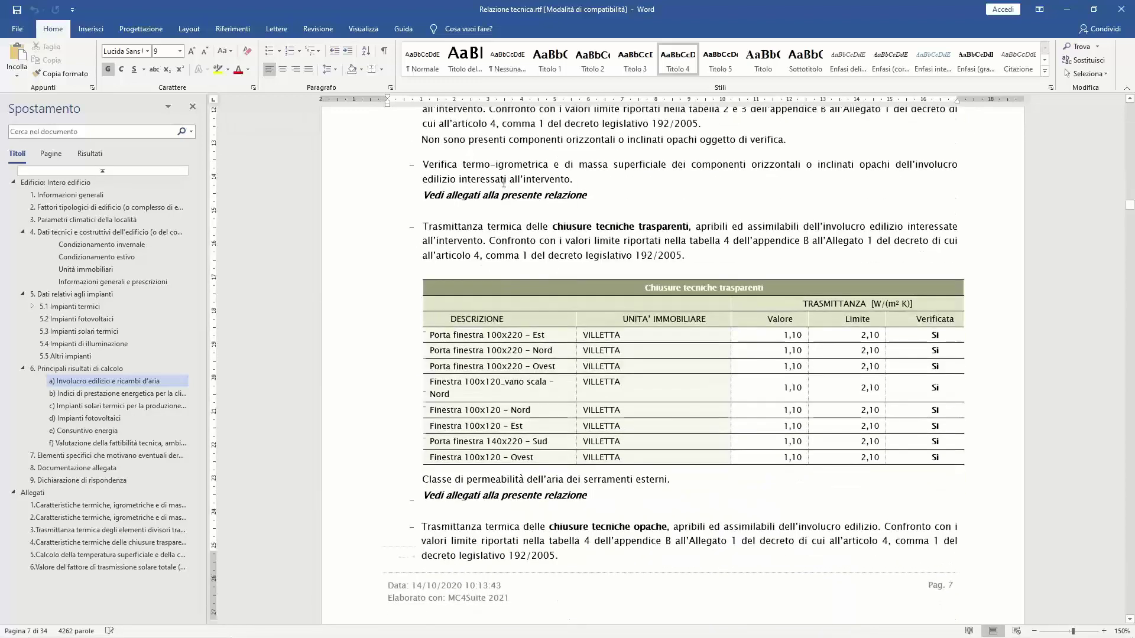
scroll(503, 182, "down", 3)
scroll(504, 182, "down", 7)
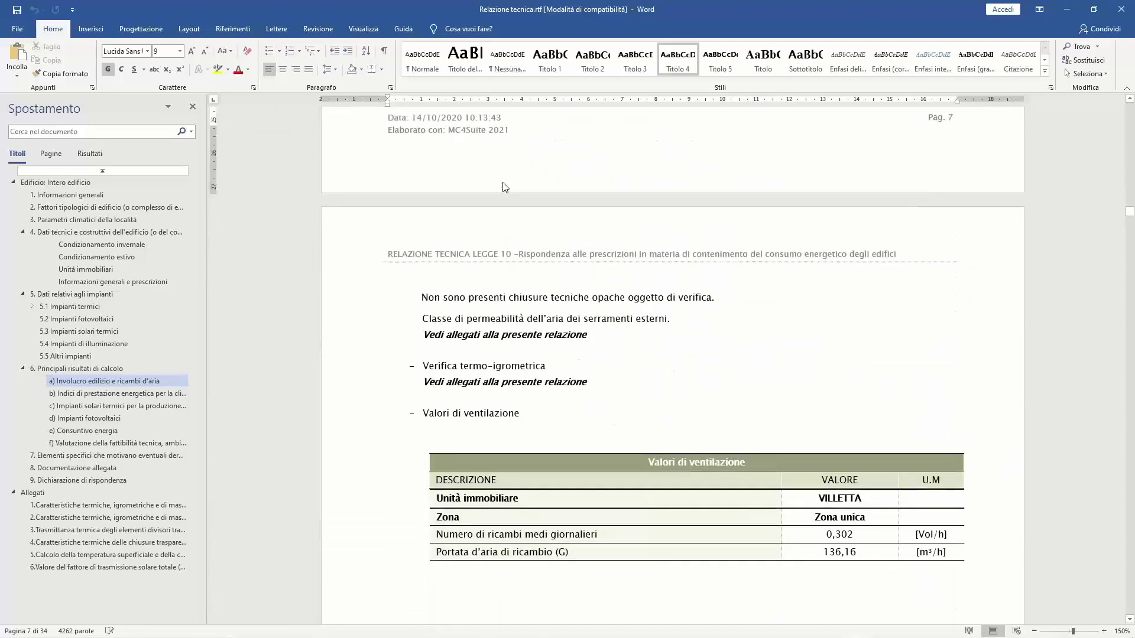
scroll(504, 187, "down", 3)
scroll(503, 185, "up", 5)
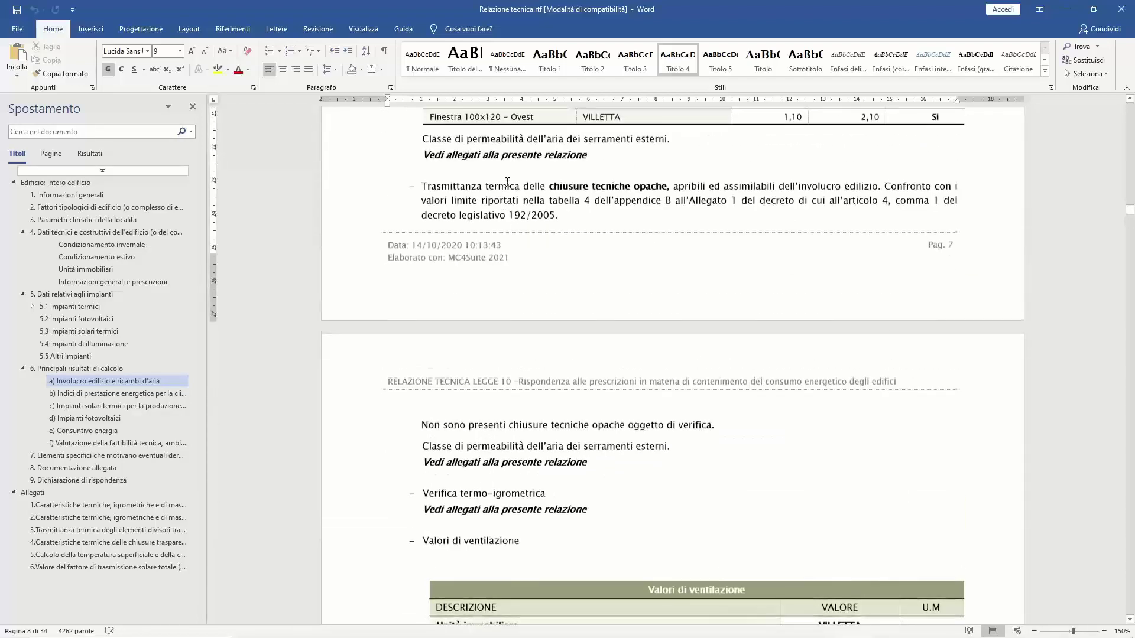
scroll(874, 189, "down", 3)
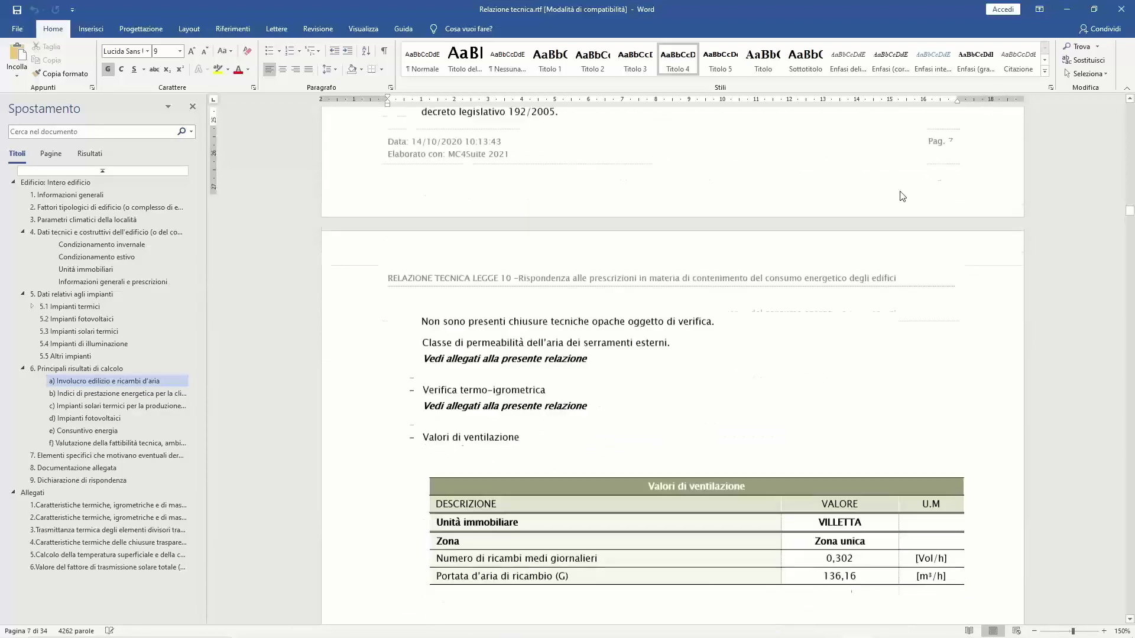
left_click(1124, 13)
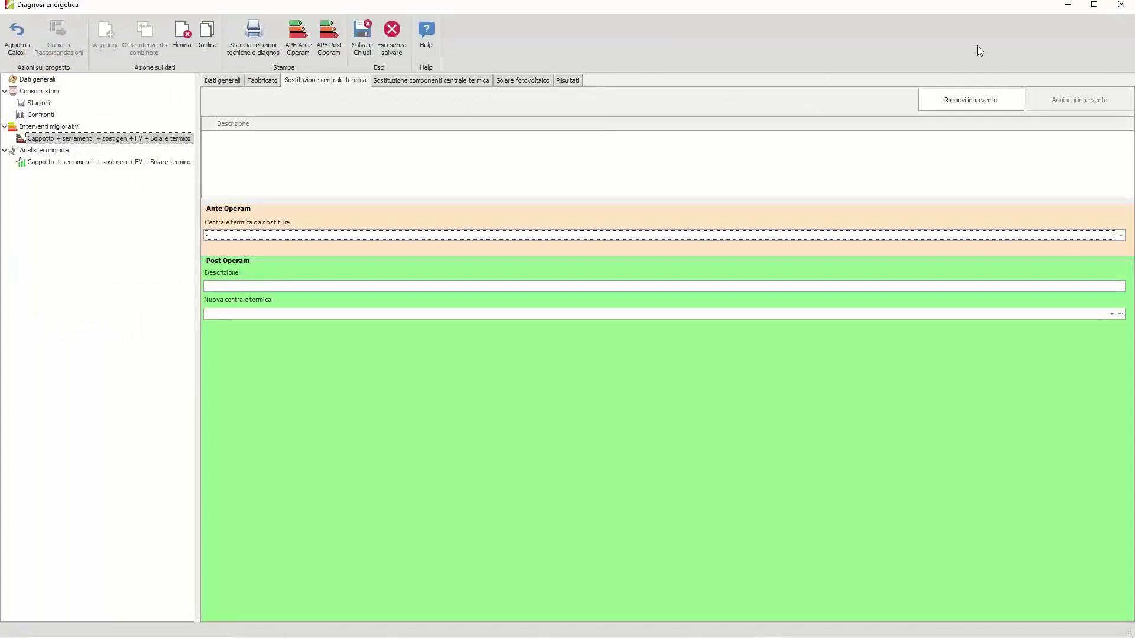
Step: Switch to the ANTE_VILLETTA_2021_3.0 drawing and add a new improvement intervention in its energy diagnosis
left_click(1121, 5)
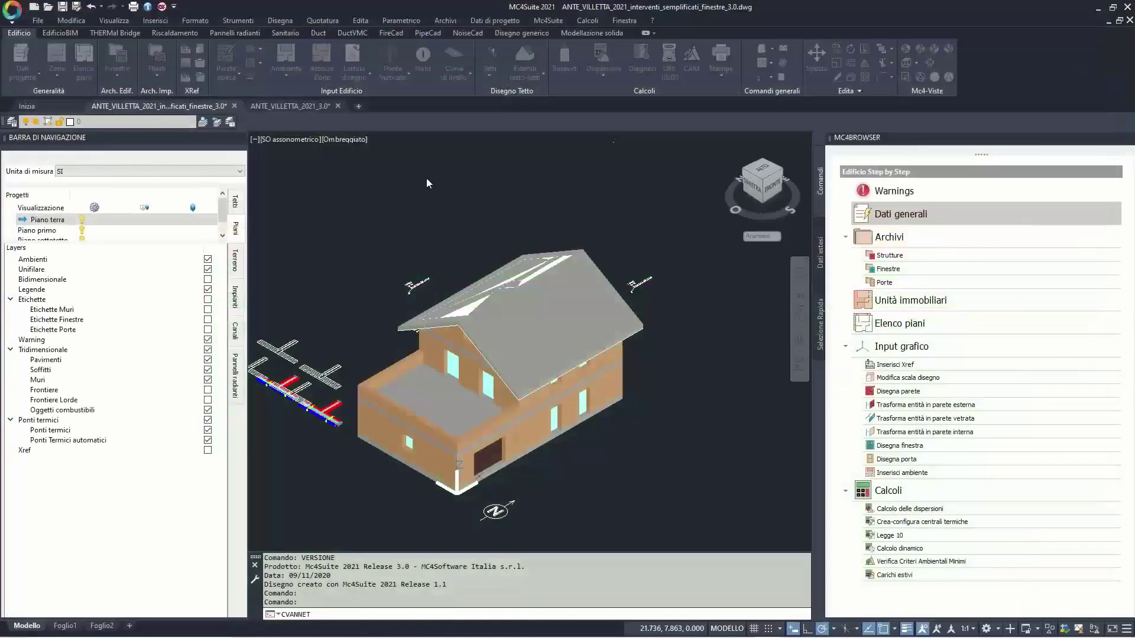
left_click(296, 106)
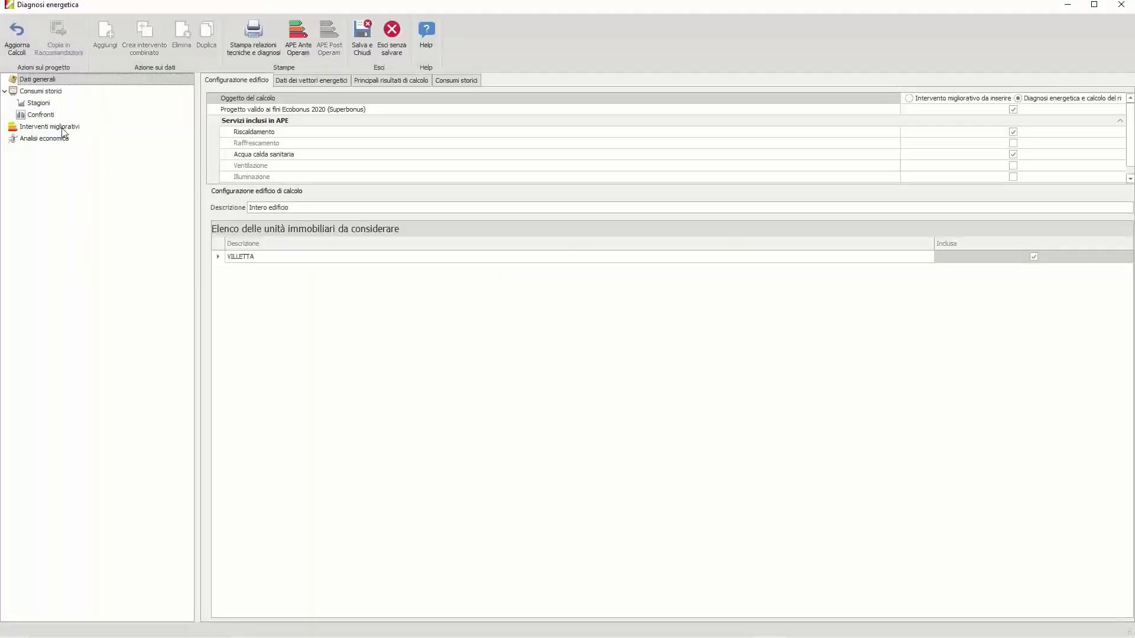
left_click(65, 126)
left_click(105, 35)
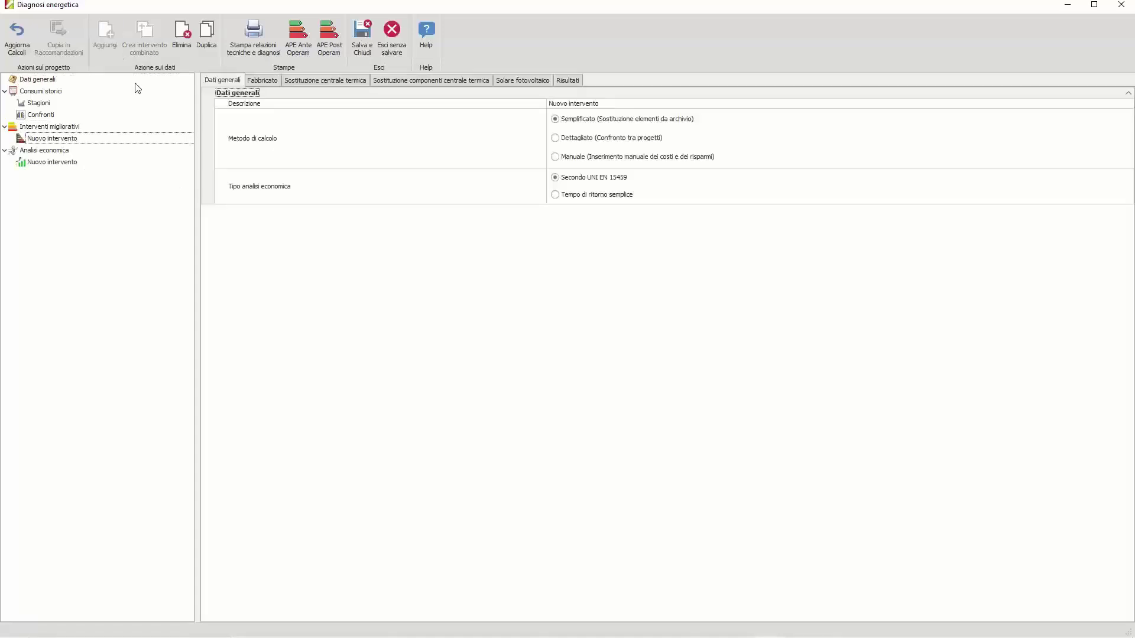
Step: Set CT as the heating plant to replace in the new intervention, and compare with the component replacement options
left_click(334, 80)
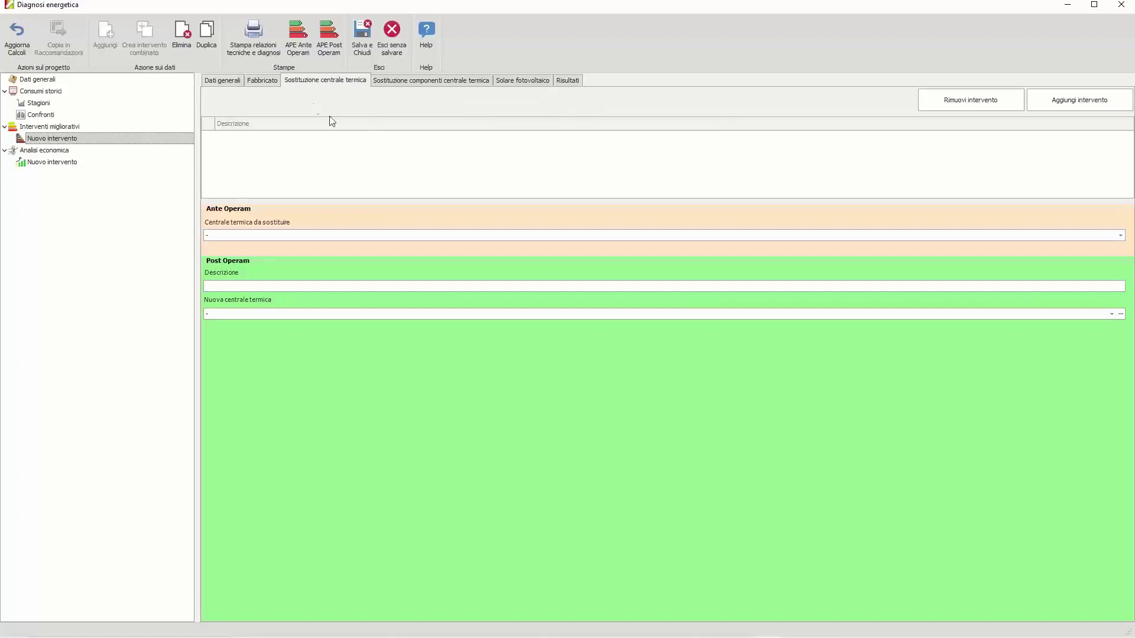
left_click(1120, 236)
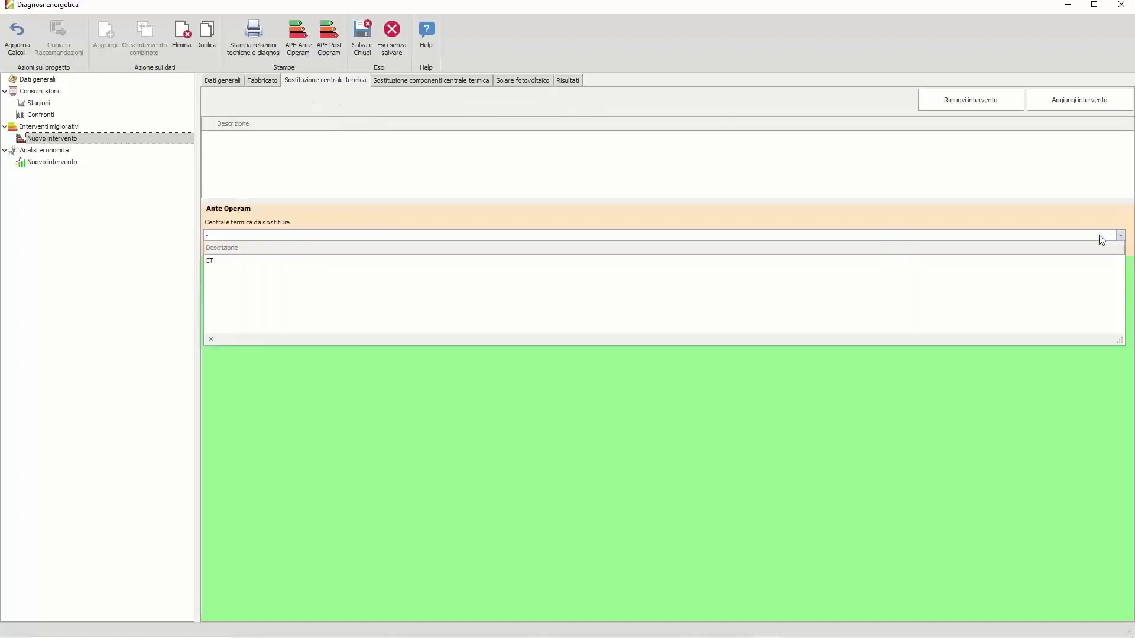
left_click(230, 265)
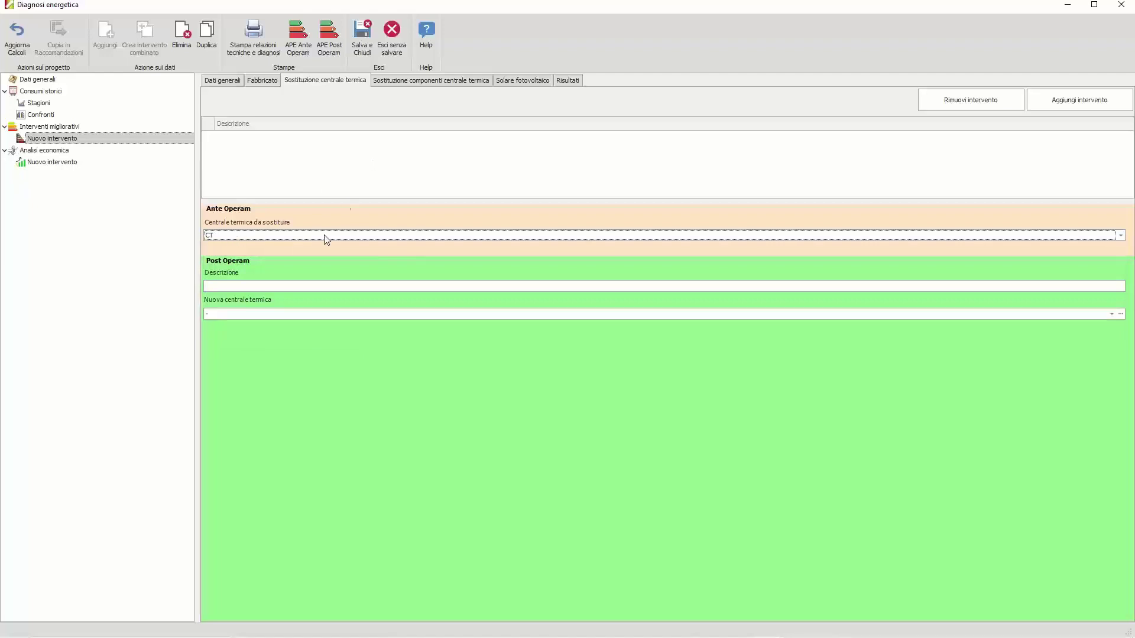
left_click(416, 80)
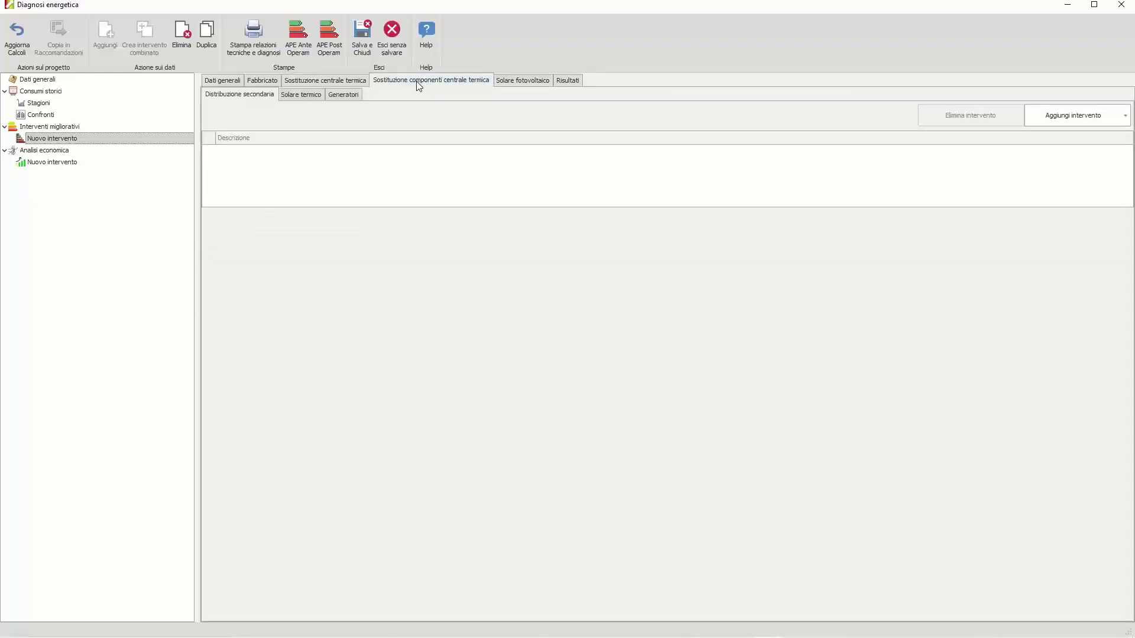
left_click(329, 81)
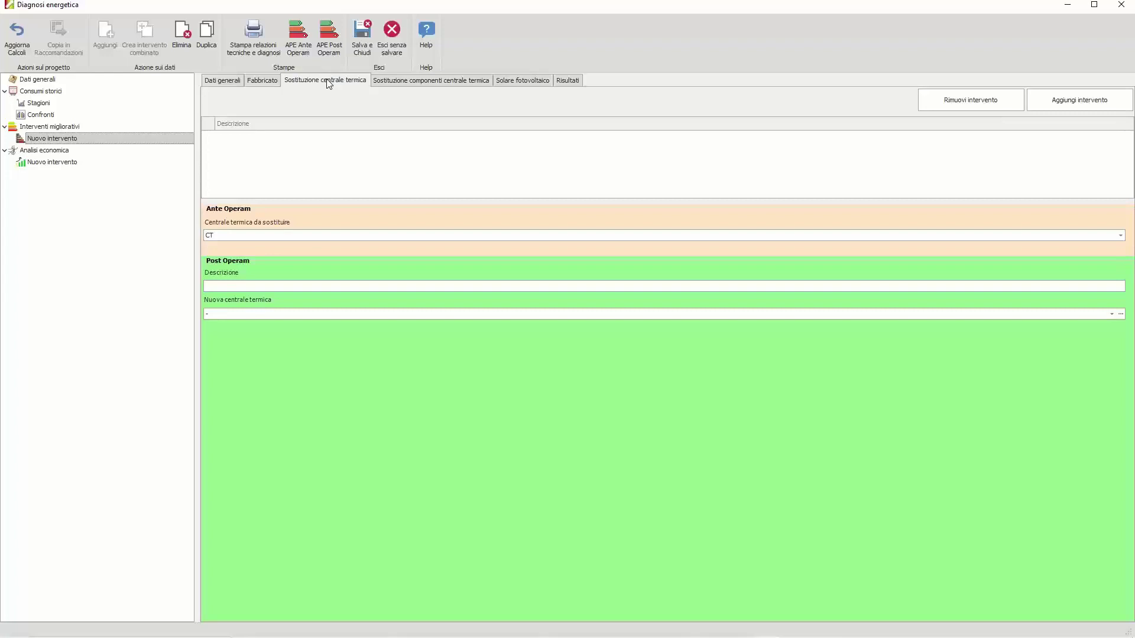
left_click(417, 82)
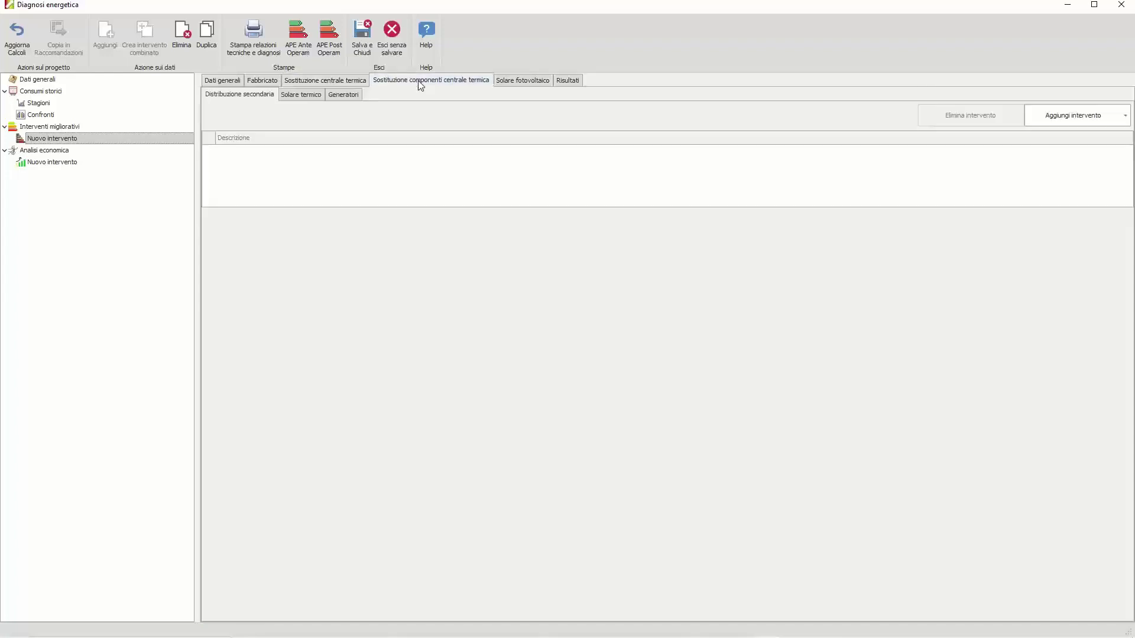
left_click(341, 81)
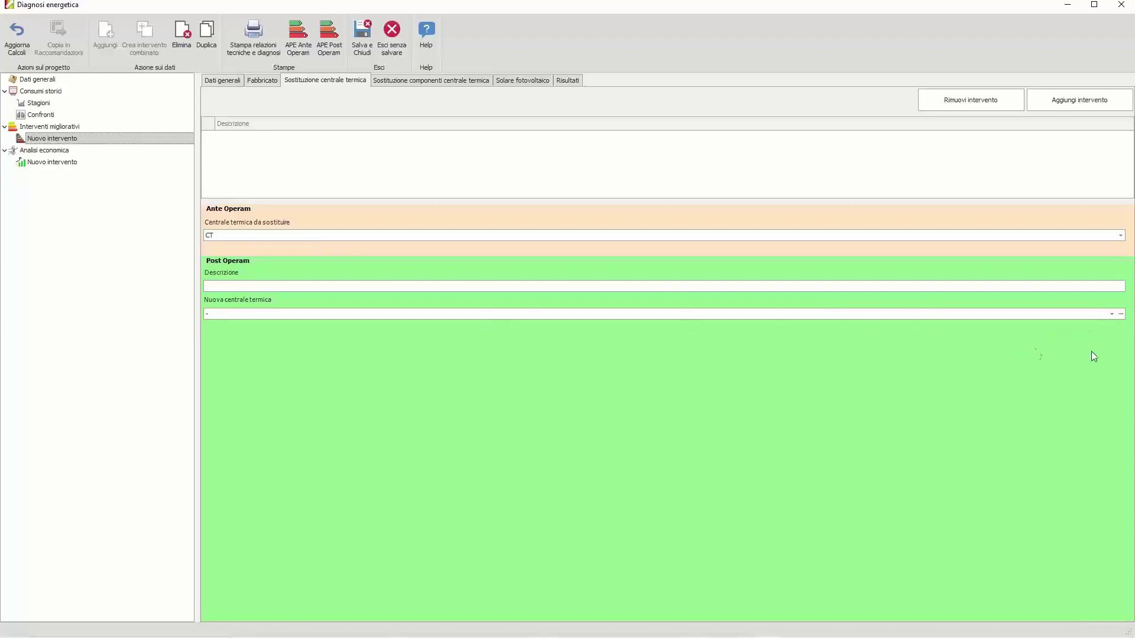
Step: Manually create a new heating plant that replaces the existing one, check its general data and components, and confirm
left_click(1121, 315)
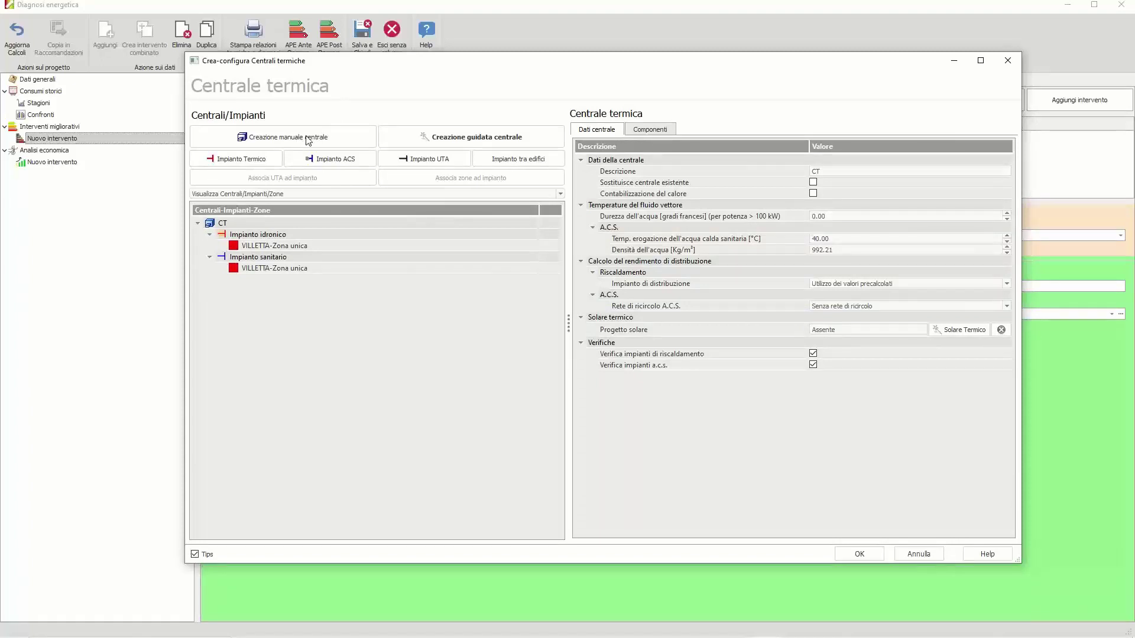
left_click(325, 145)
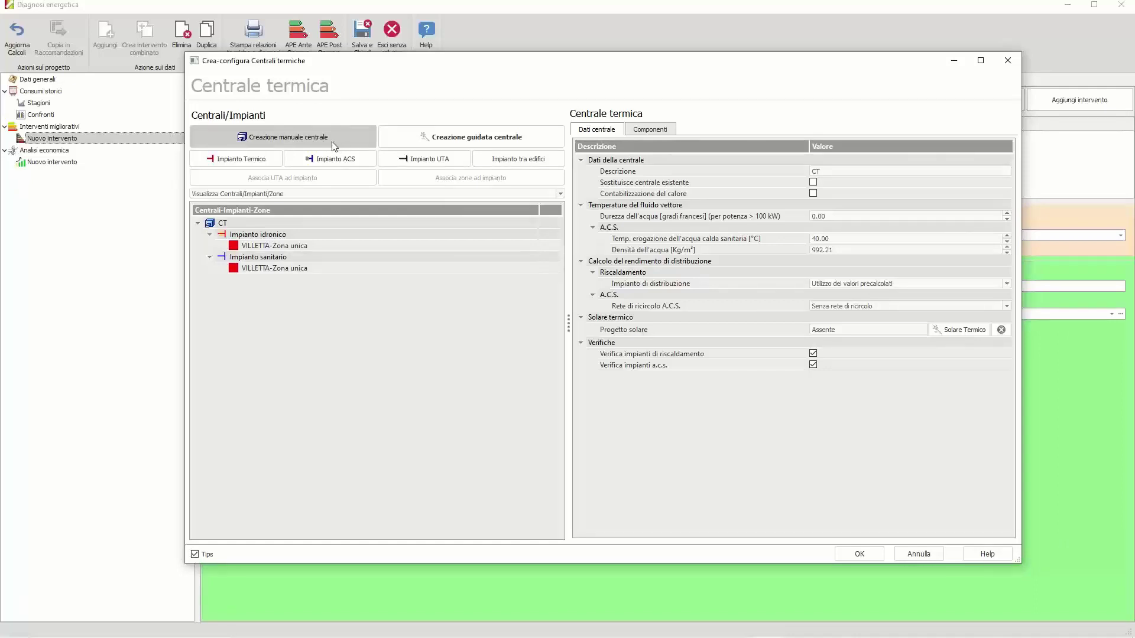
left_click(331, 141)
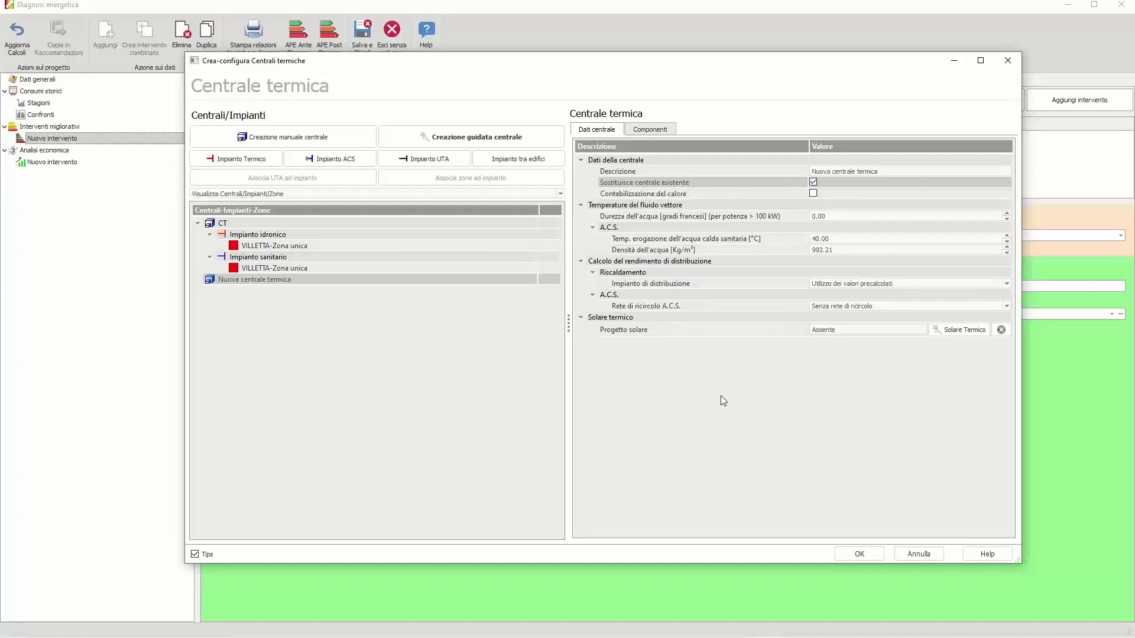
left_click(650, 130)
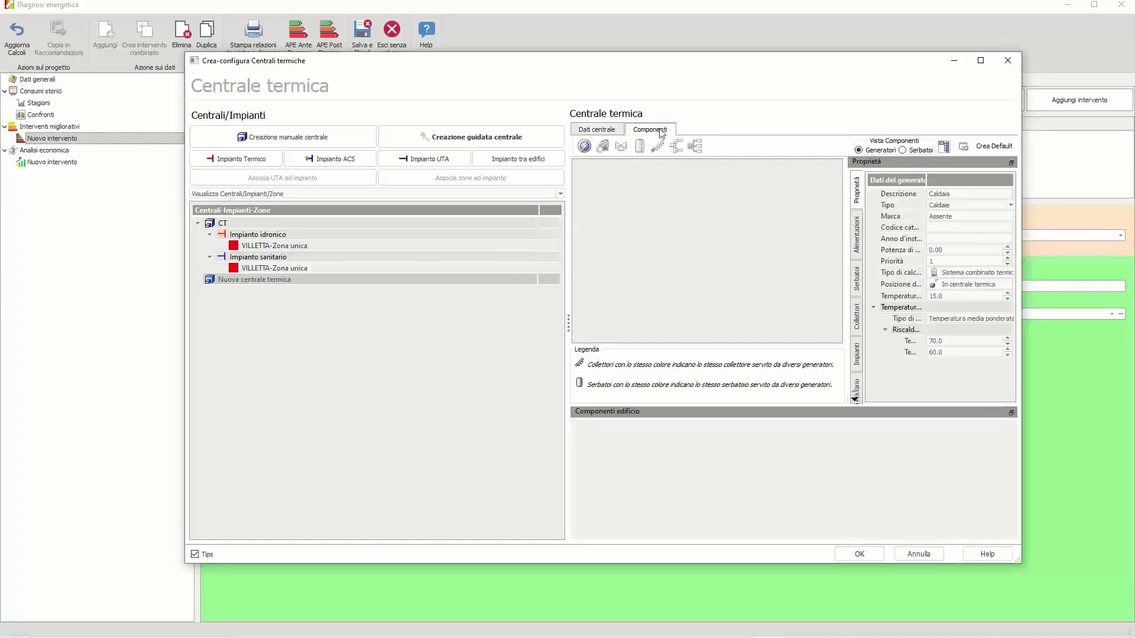
left_click(596, 130)
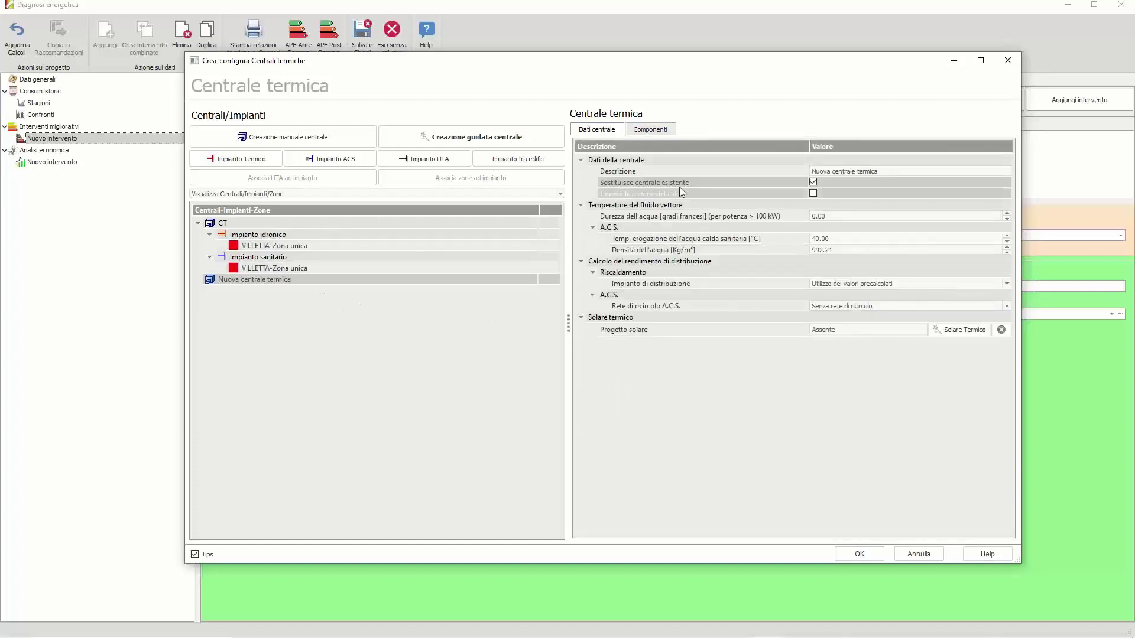
left_click(650, 133)
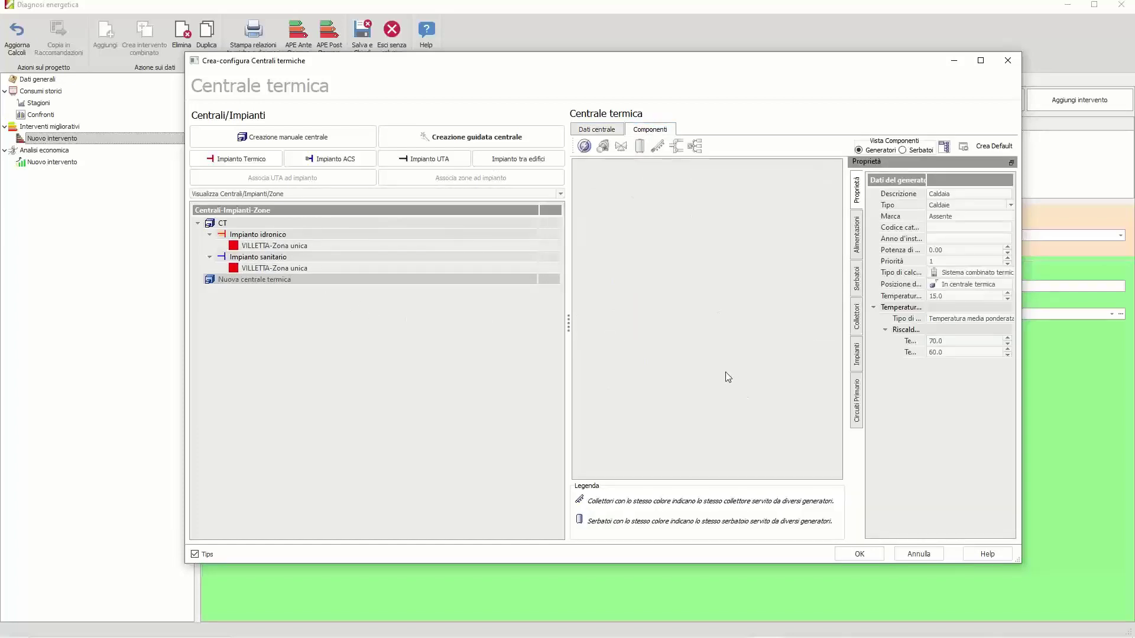
left_click(608, 131)
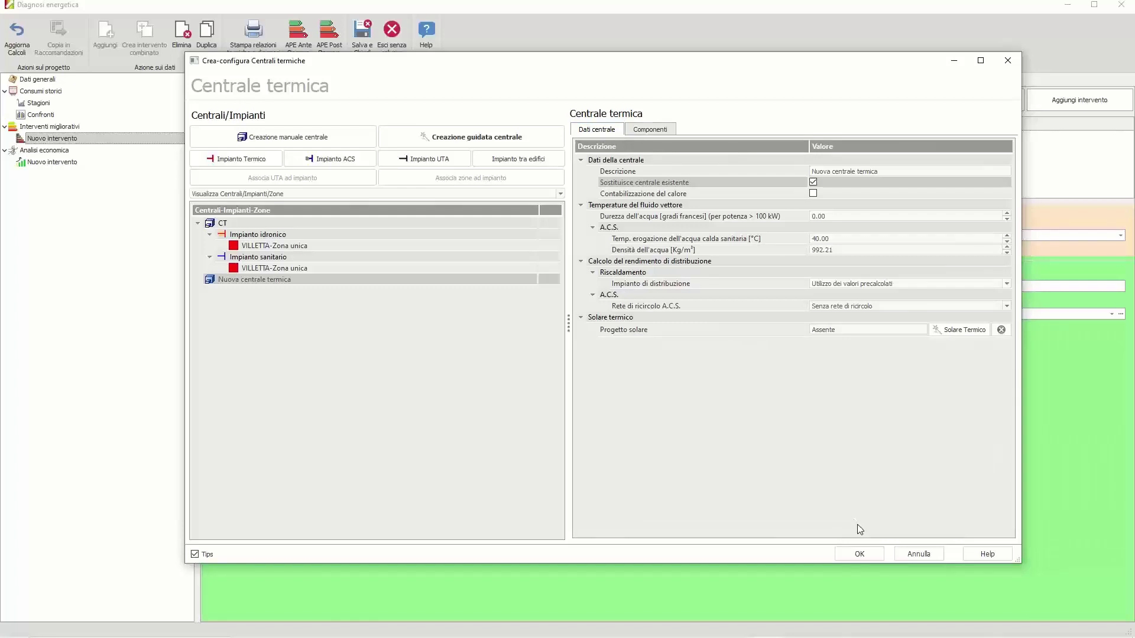
left_click(851, 555)
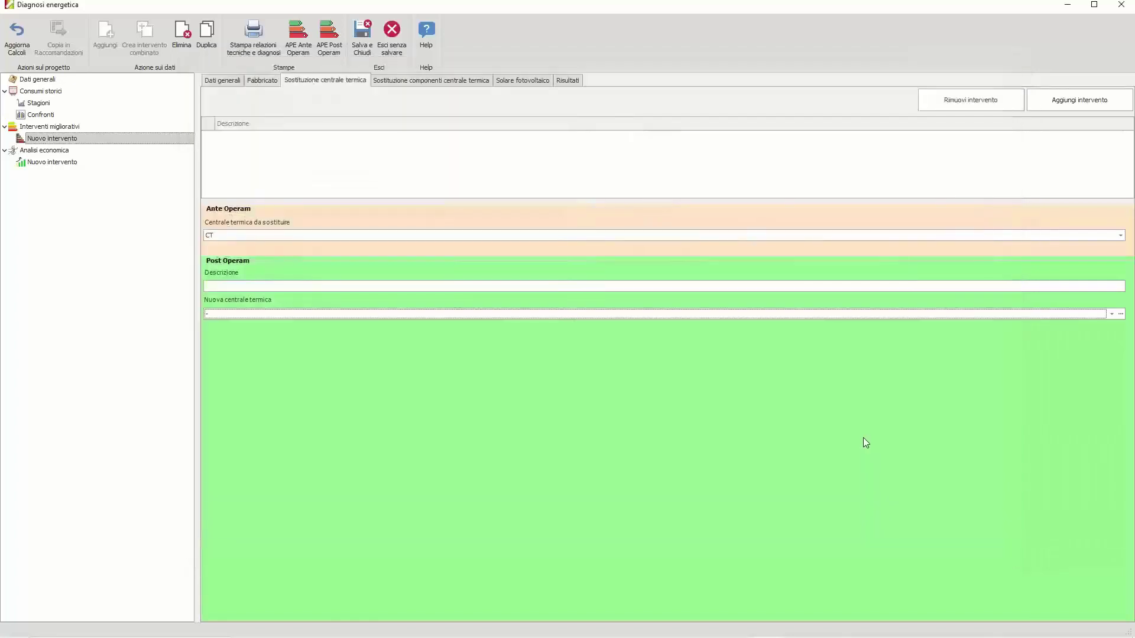
Step: Assign Nuova centrale termica as the post-operam plant, look over the component replacement options, then save and close the diagnosis
left_click(1111, 314)
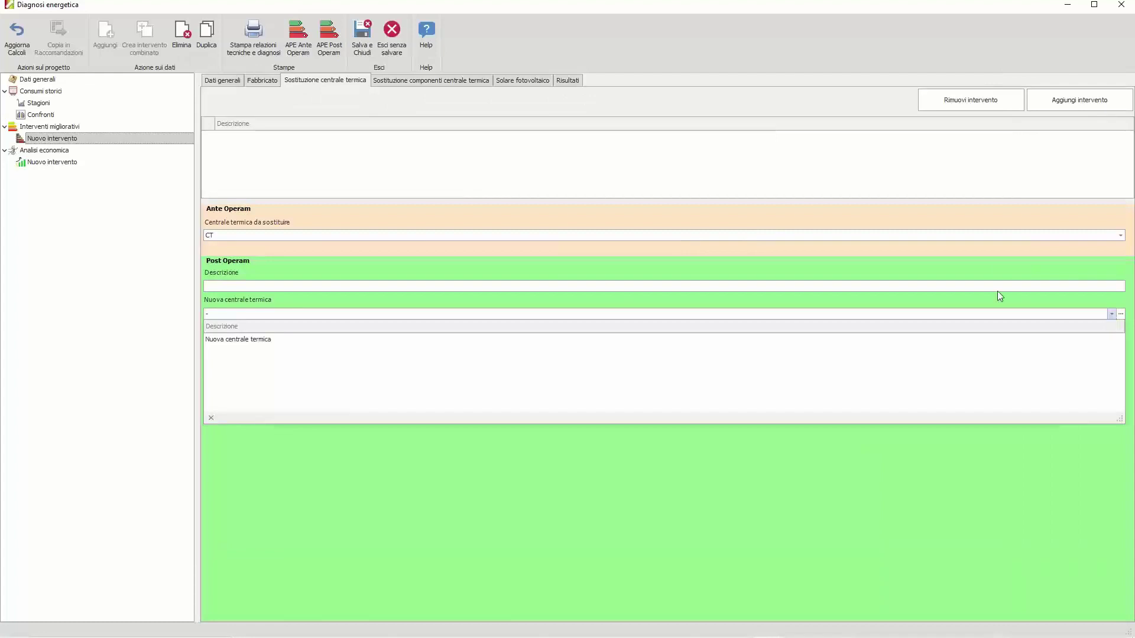
left_click(256, 341)
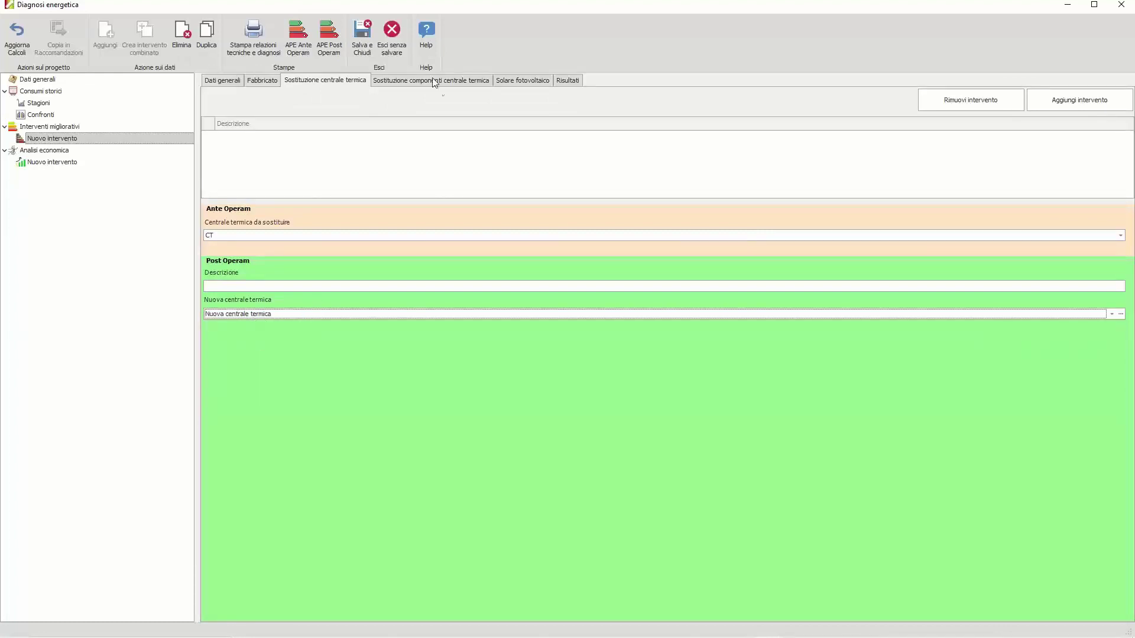
left_click(461, 83)
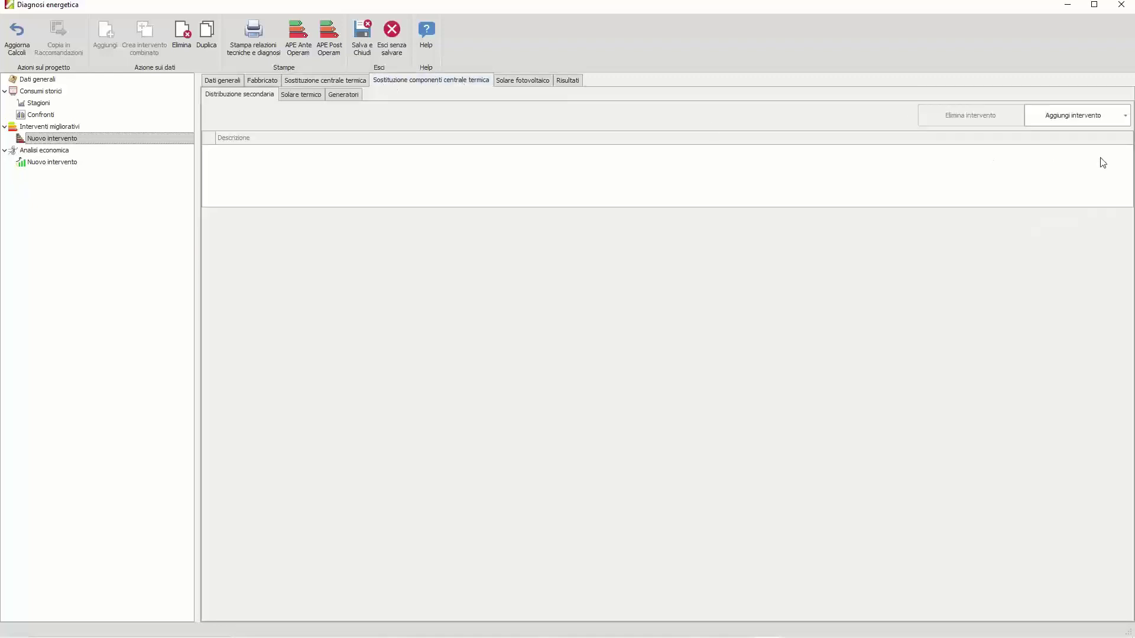
left_click(1123, 116)
left_click(993, 79)
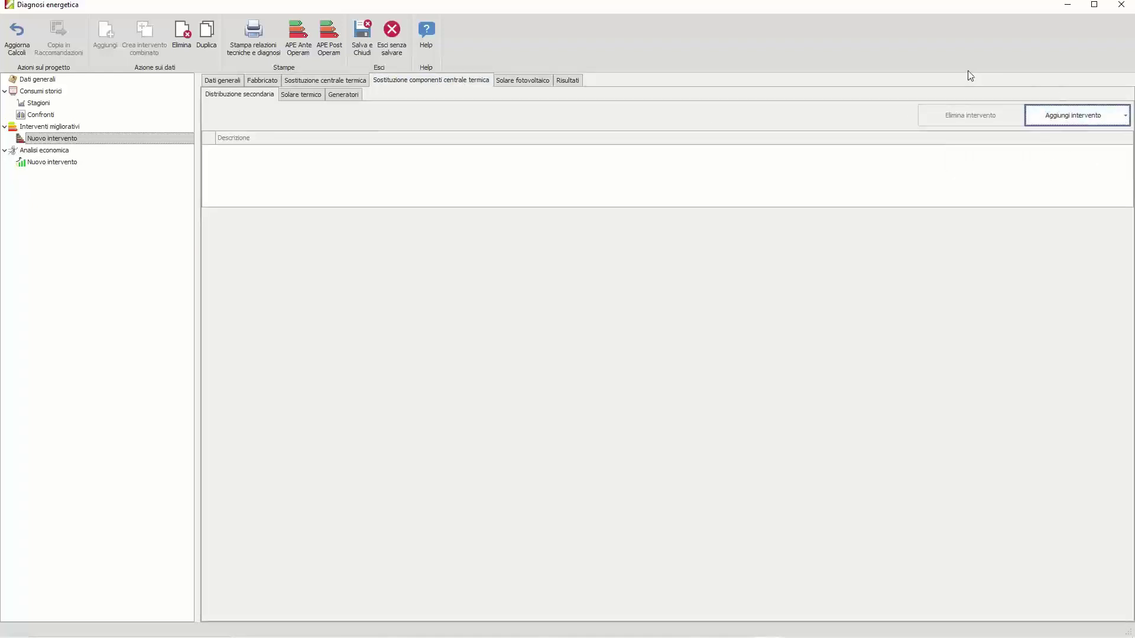
left_click(307, 82)
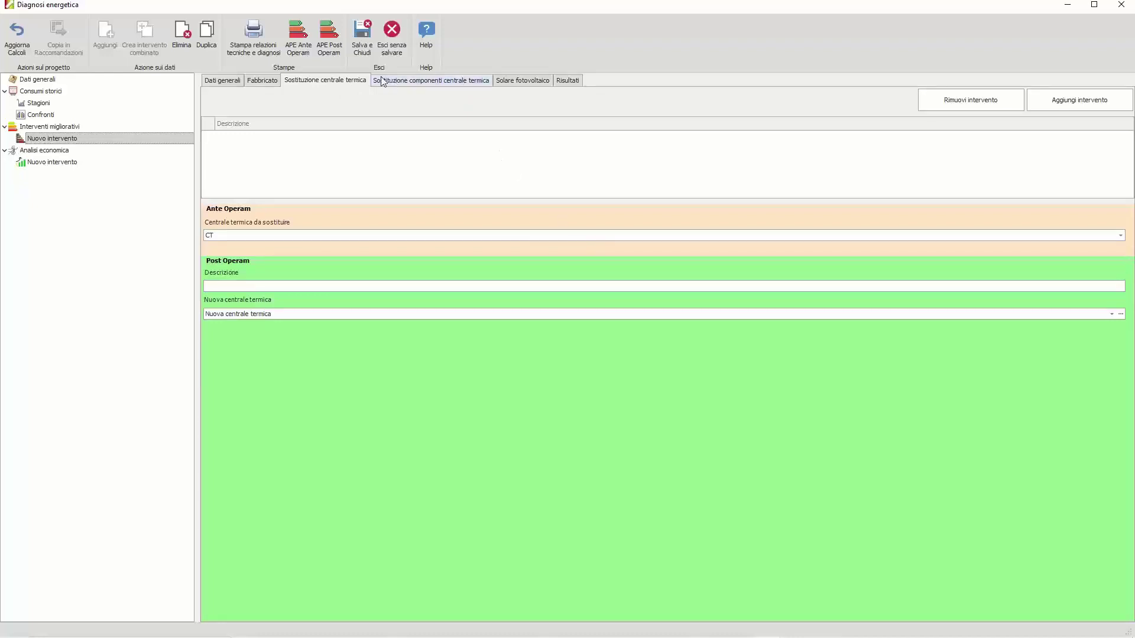
left_click(366, 45)
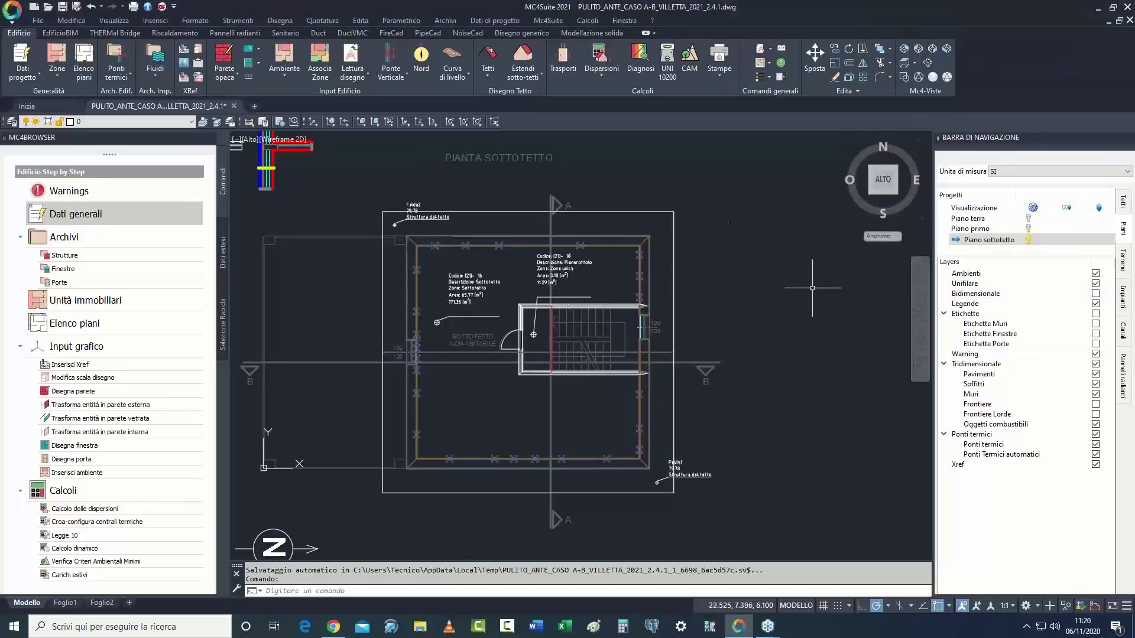
Step: Show the whole villa with all three floors in a shaded south-west isometric view
left_click(946, 48)
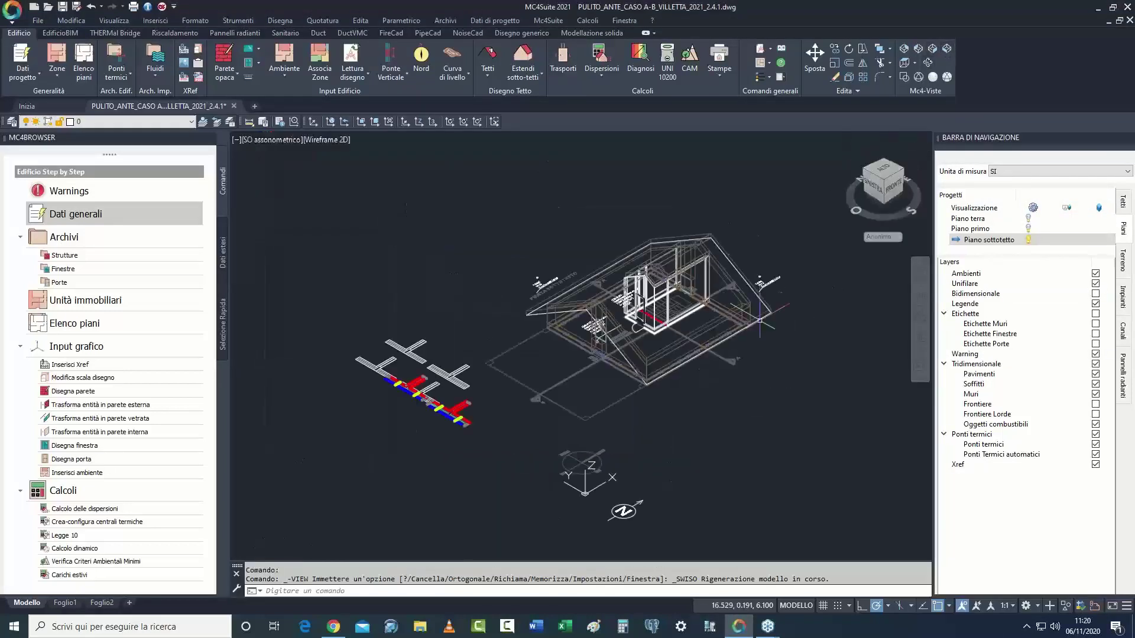
left_click(1028, 229)
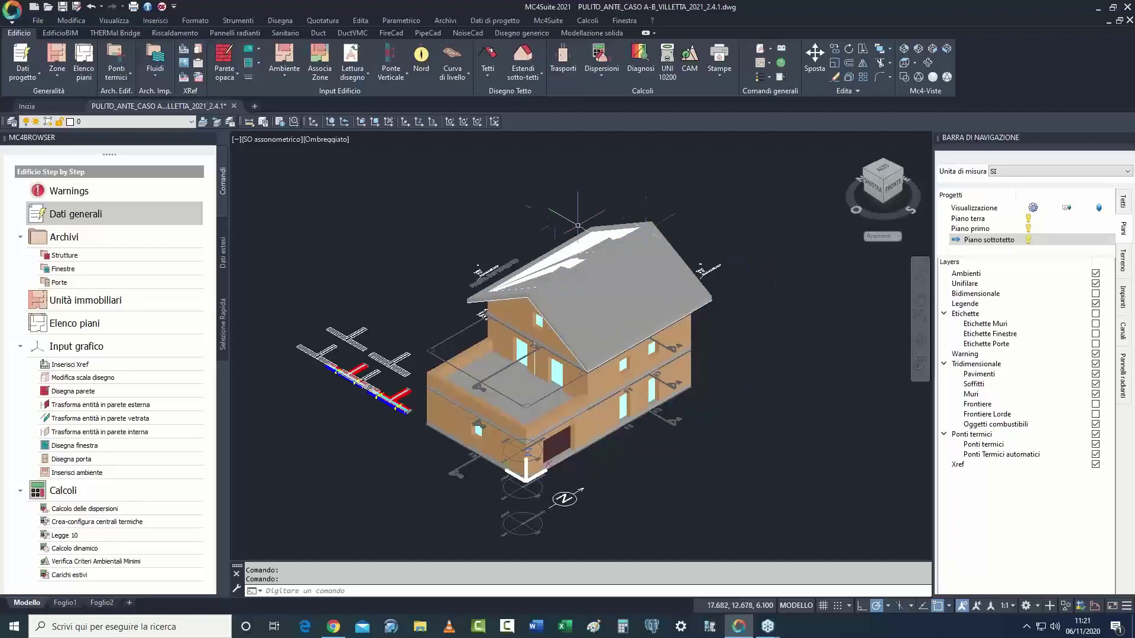
Step: Examine the general data and components of the CT heating plant, and close its configuration without saving
left_click(83, 521)
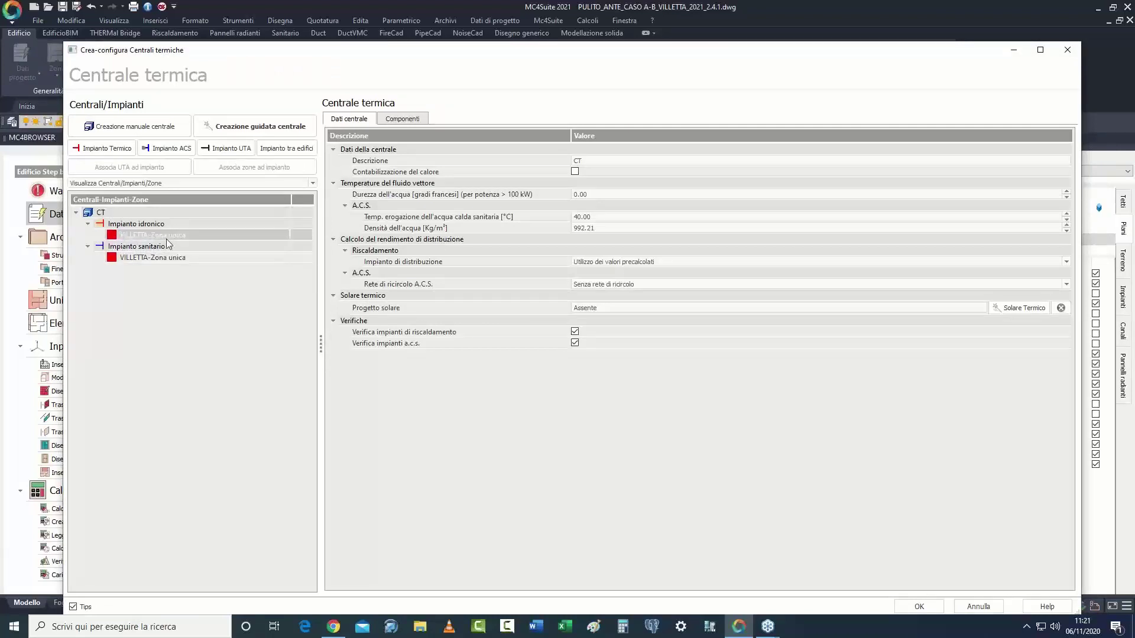
left_click(135, 212)
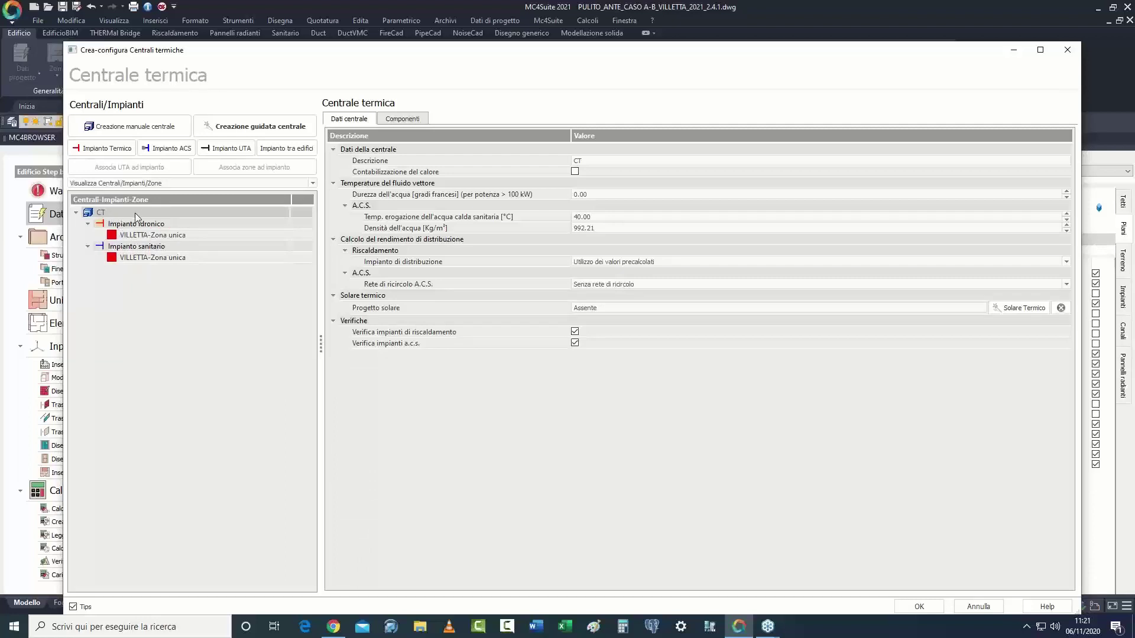
left_click(401, 120)
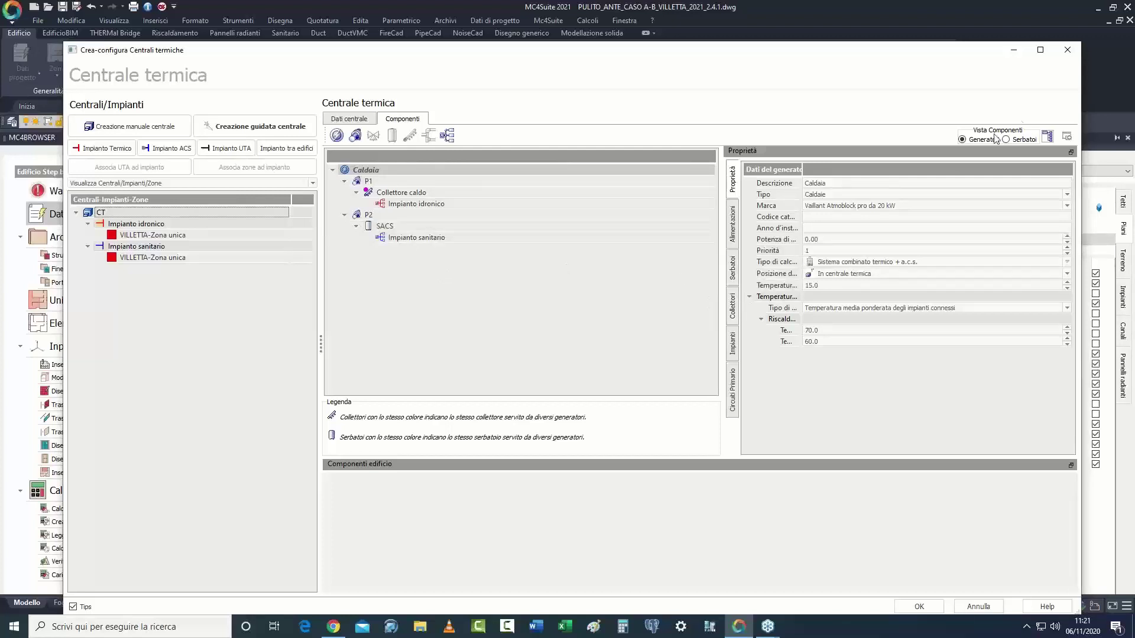
left_click(1067, 50)
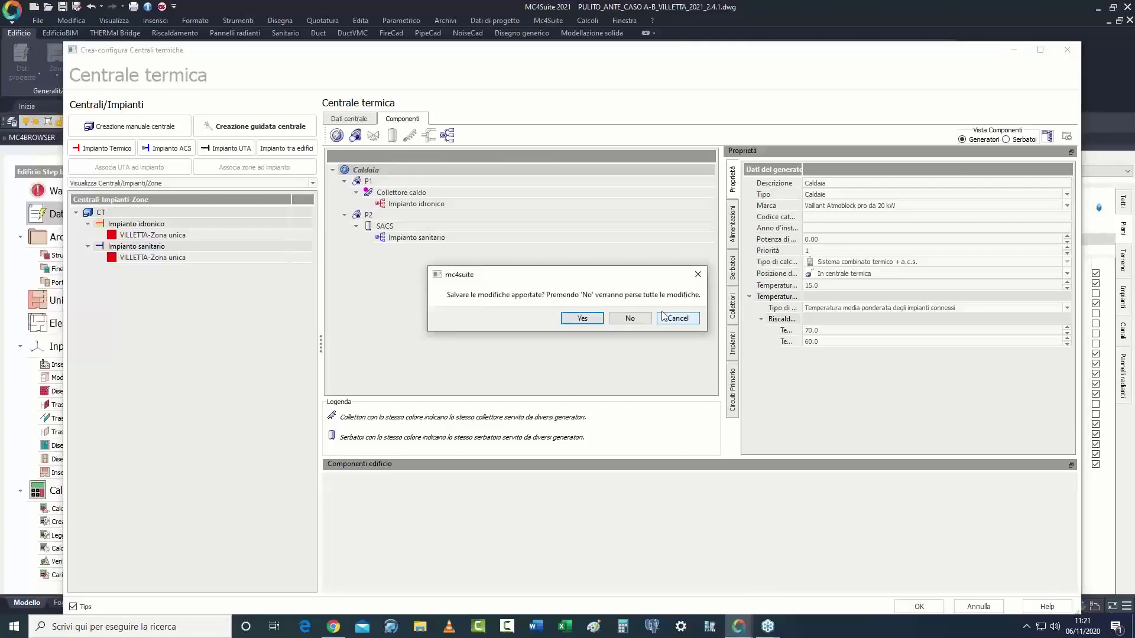
left_click(647, 319)
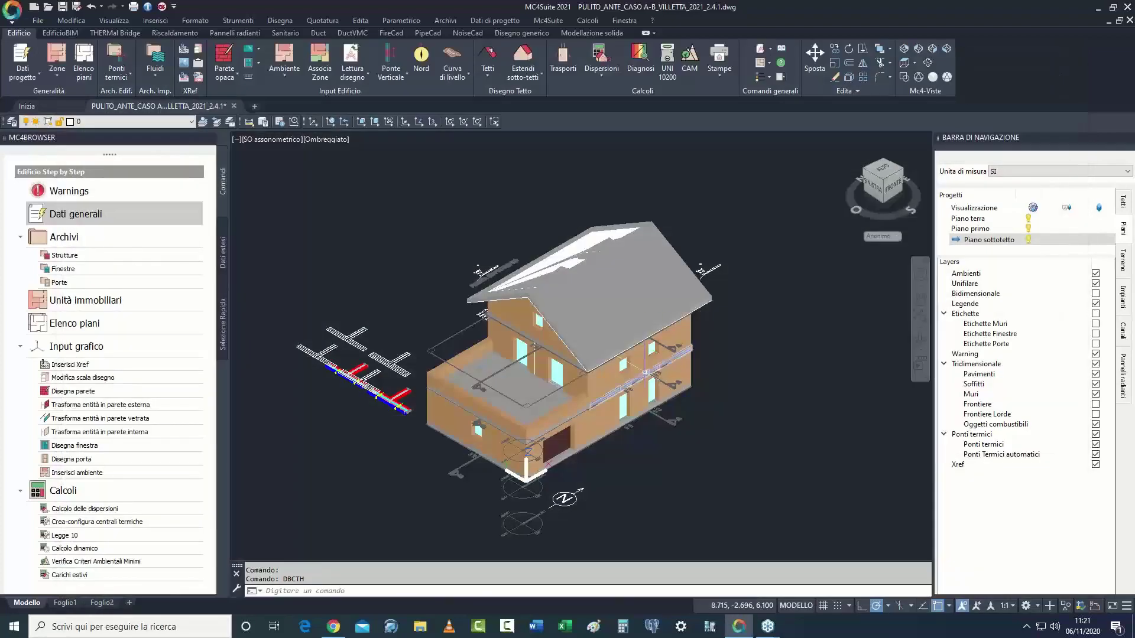
Step: Return to the wireframe plan view with only the Piano sottotetto displayed
left_click(907, 66)
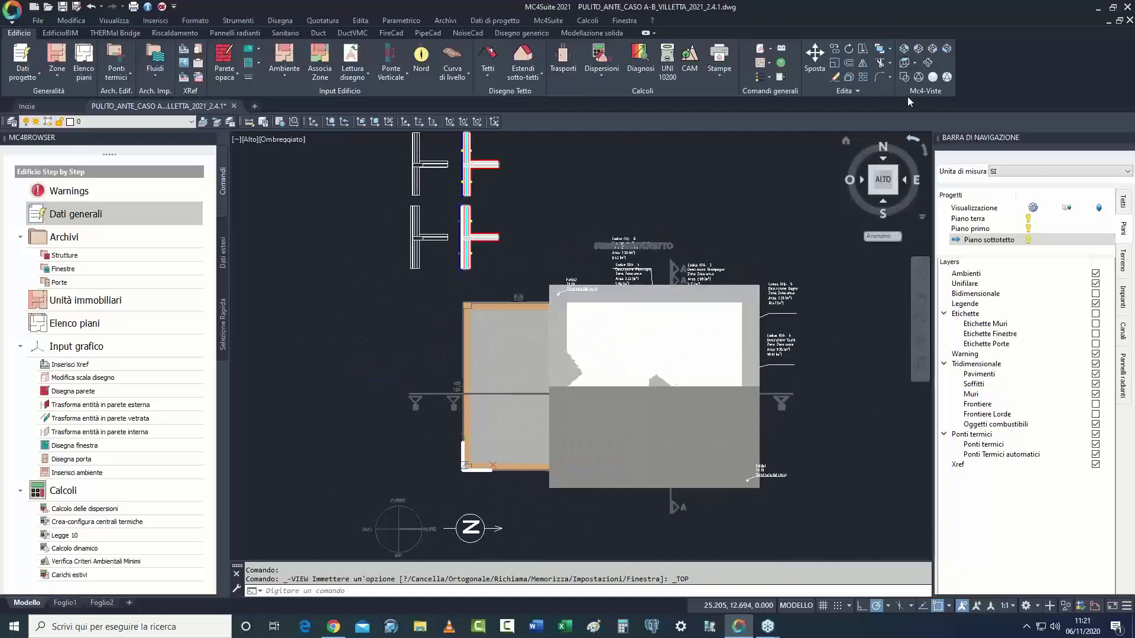
left_click(904, 78)
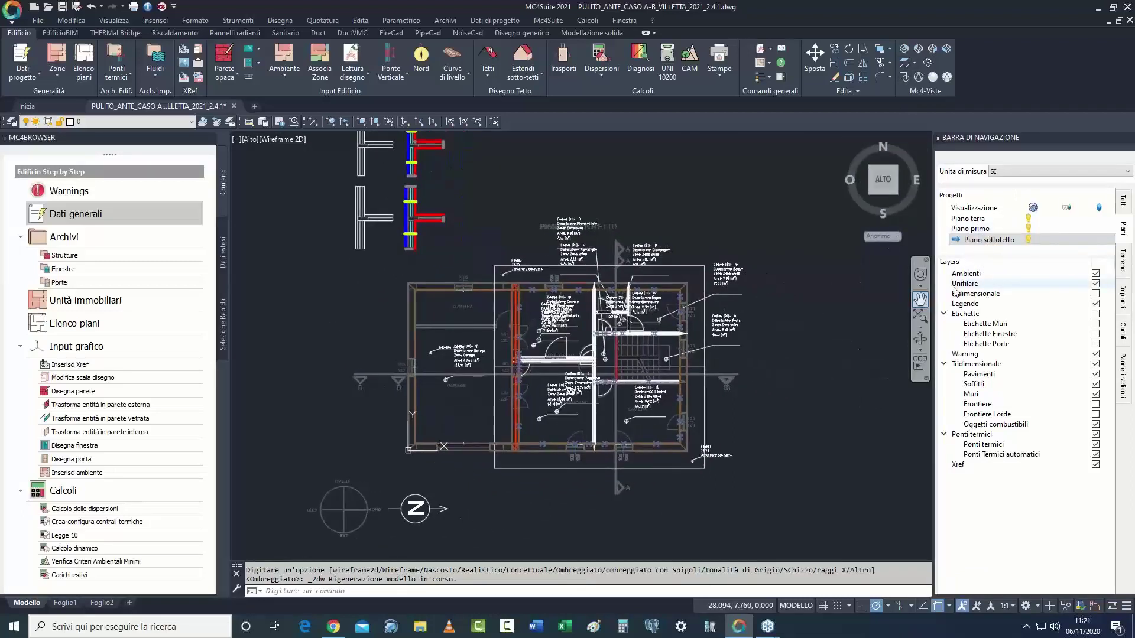
left_click(996, 240)
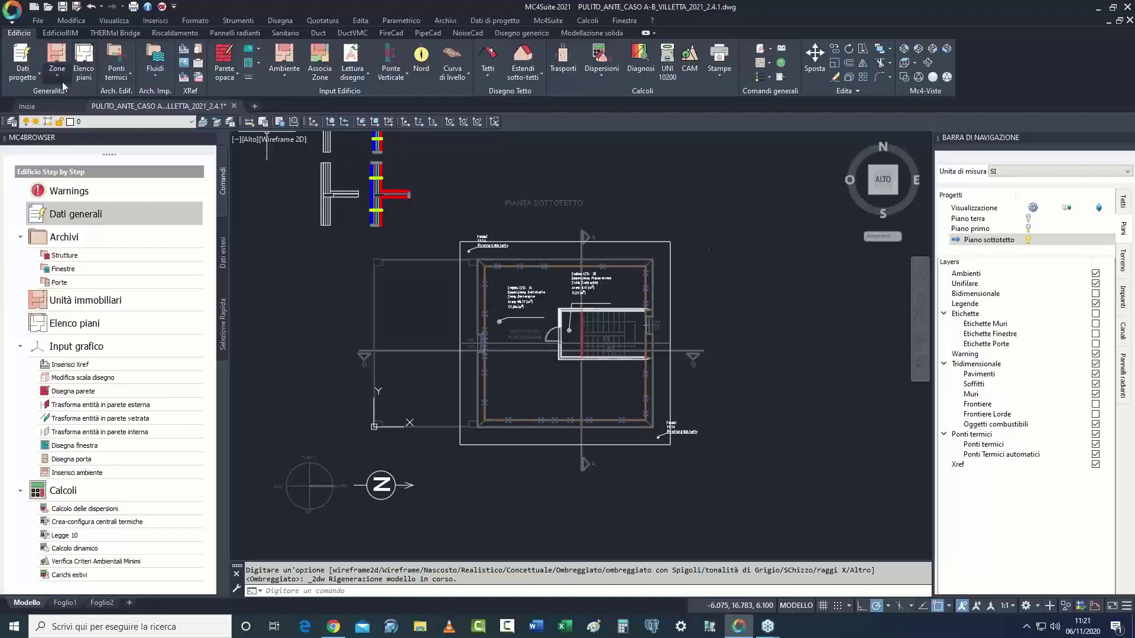
Step: Add a new structure named parete to the project's wall list, and select Parete esterna 40 cm
left_click(125, 78)
left_click(126, 80)
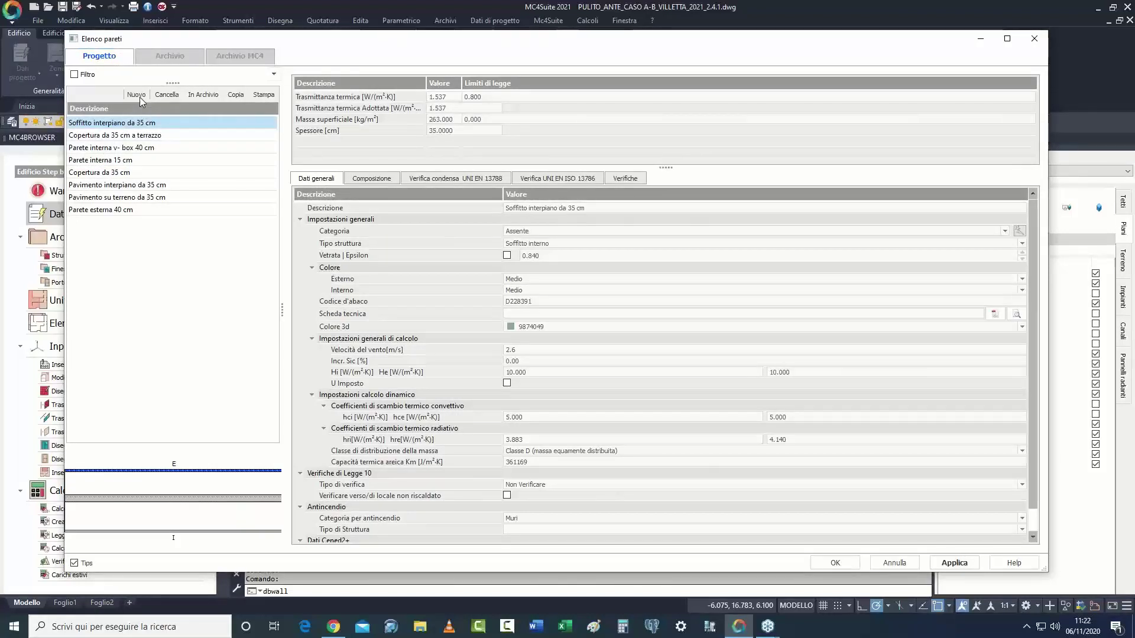
left_click(138, 95)
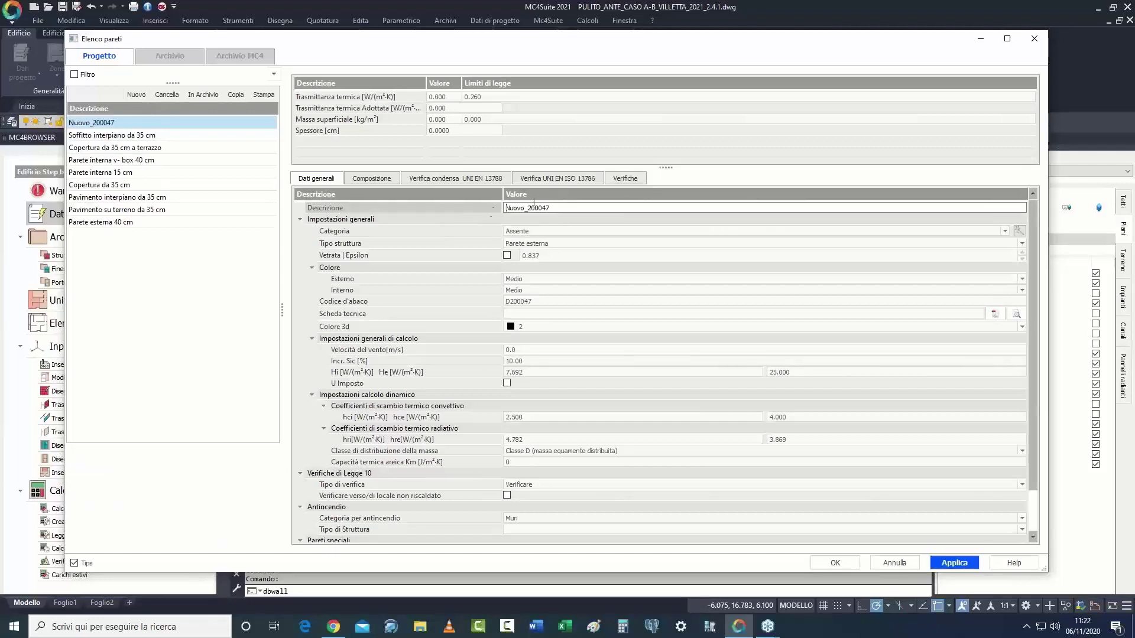
left_click_drag(555, 207, 497, 212)
type("parete")
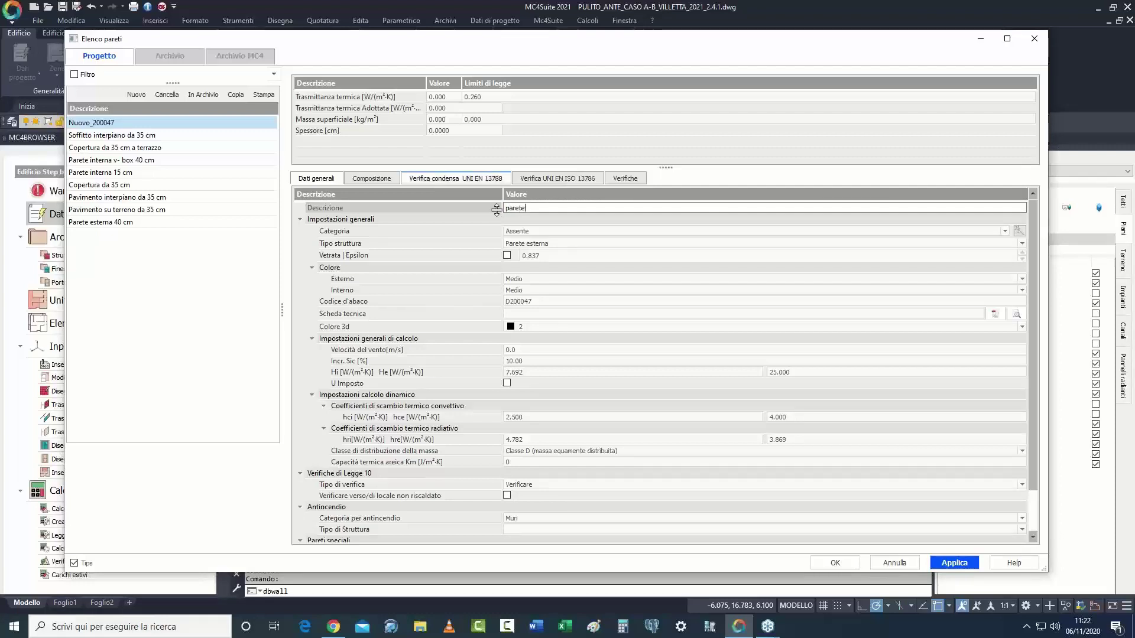
left_click(181, 223)
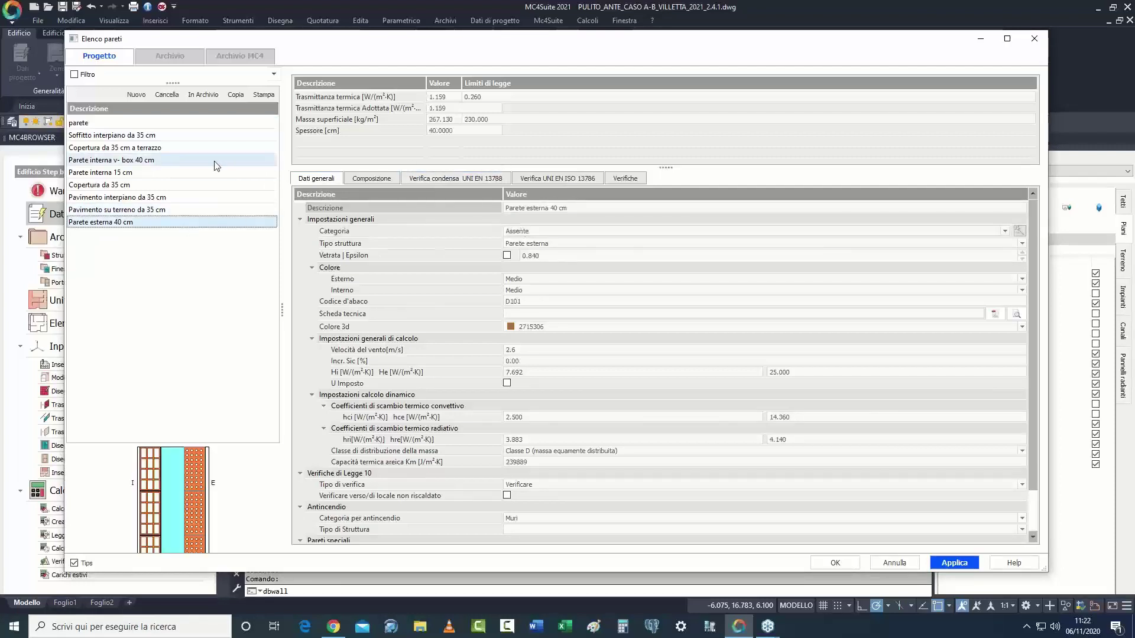
Step: Select the parete structure, try the structure type Parete interna, and set it back to Parete esterna
left_click(172, 122)
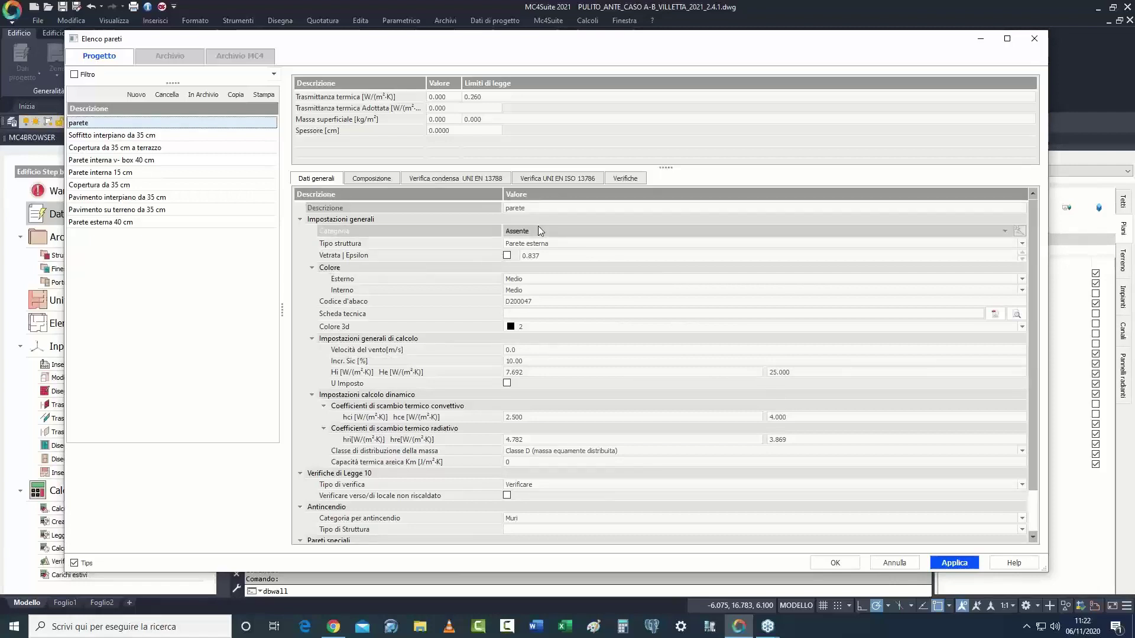
left_click(553, 243)
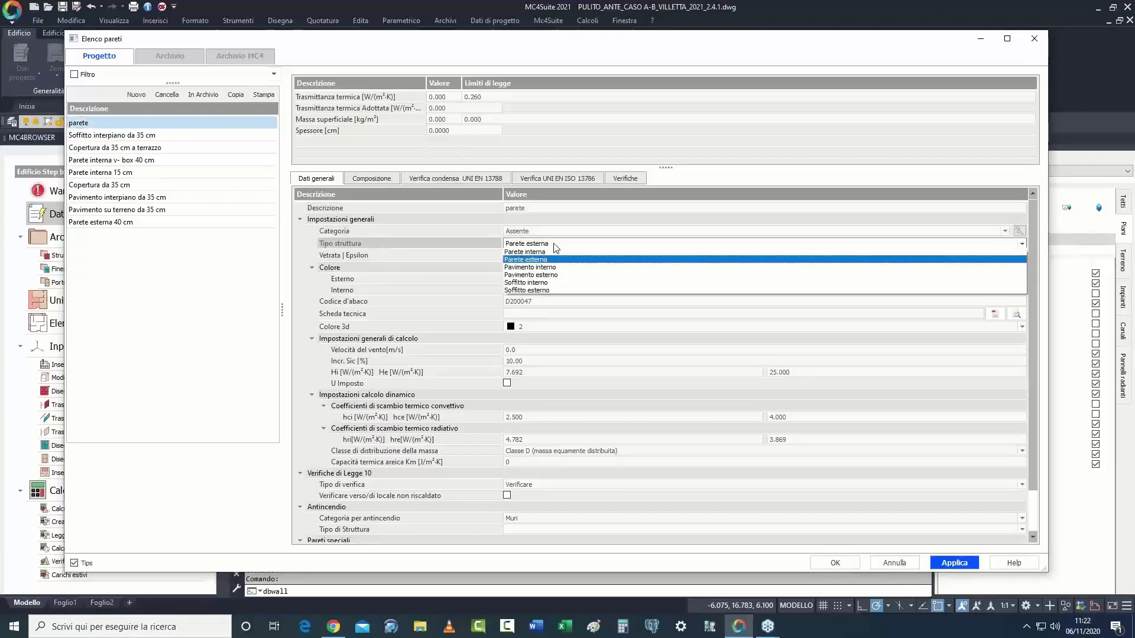
left_click(554, 252)
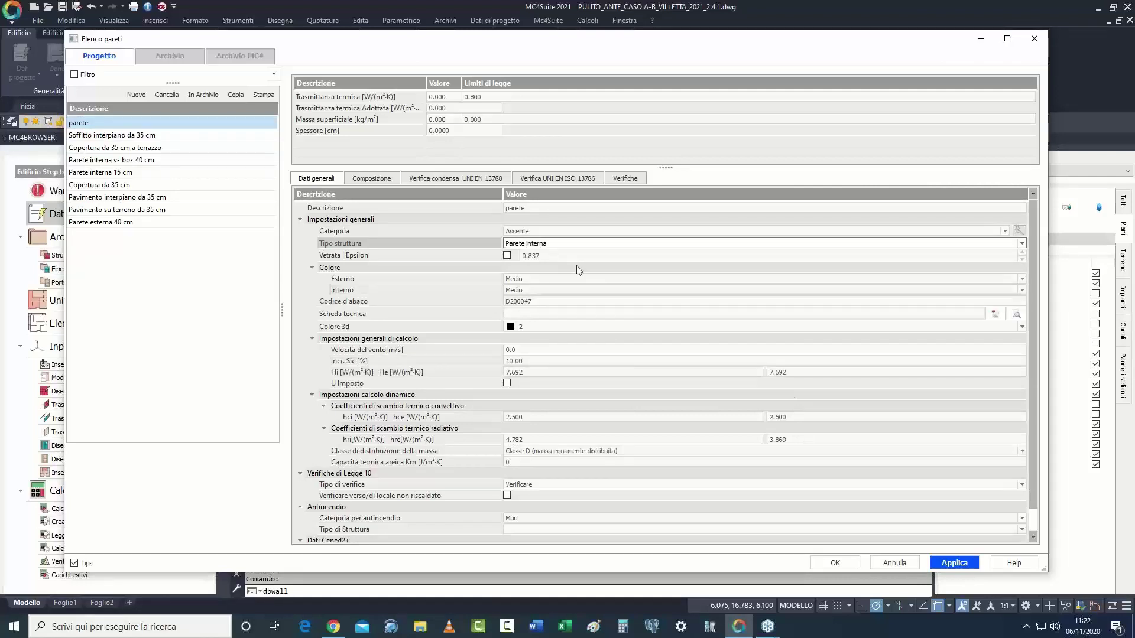
left_click(547, 243)
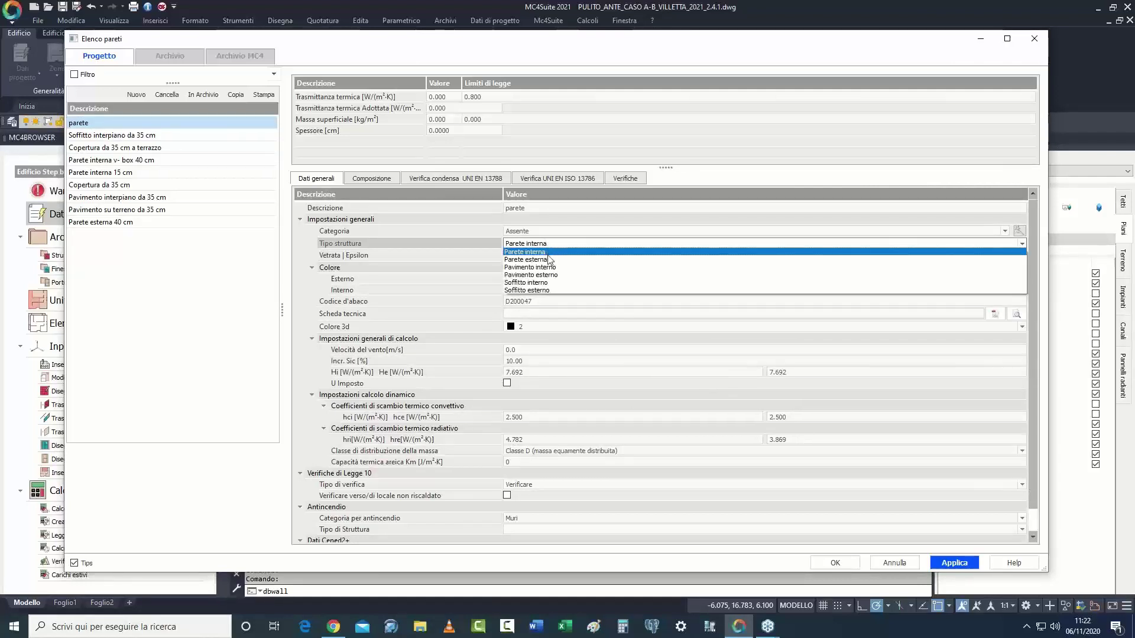
left_click(551, 260)
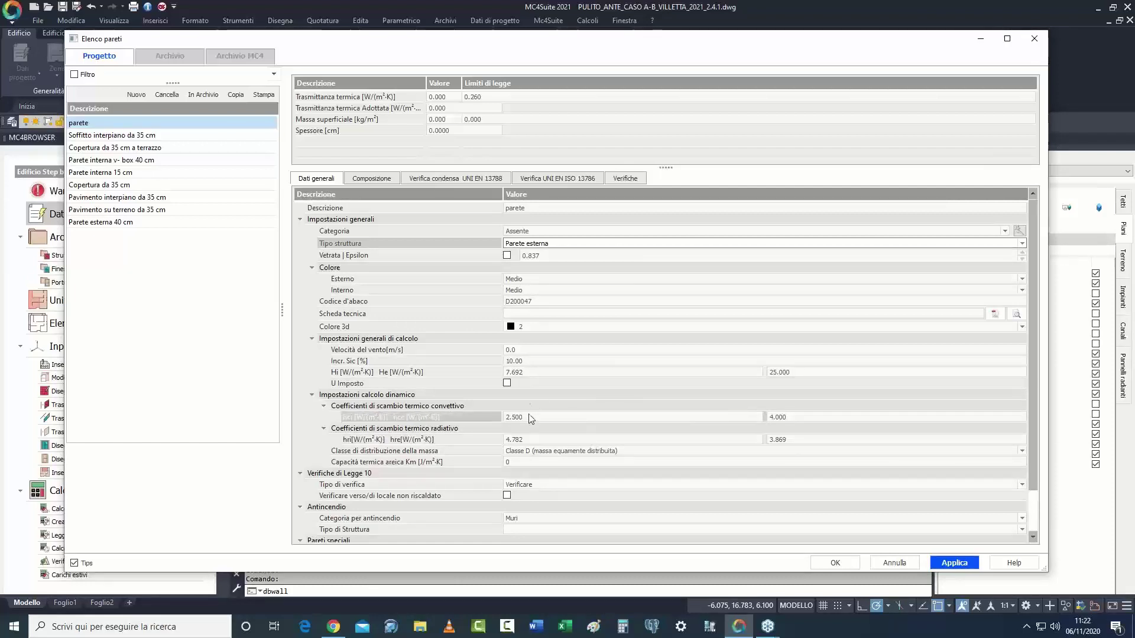
Step: Set parete's 3D colour to Green and choose Verificare as its Legge 10 verification type
left_click(530, 328)
left_click(532, 350)
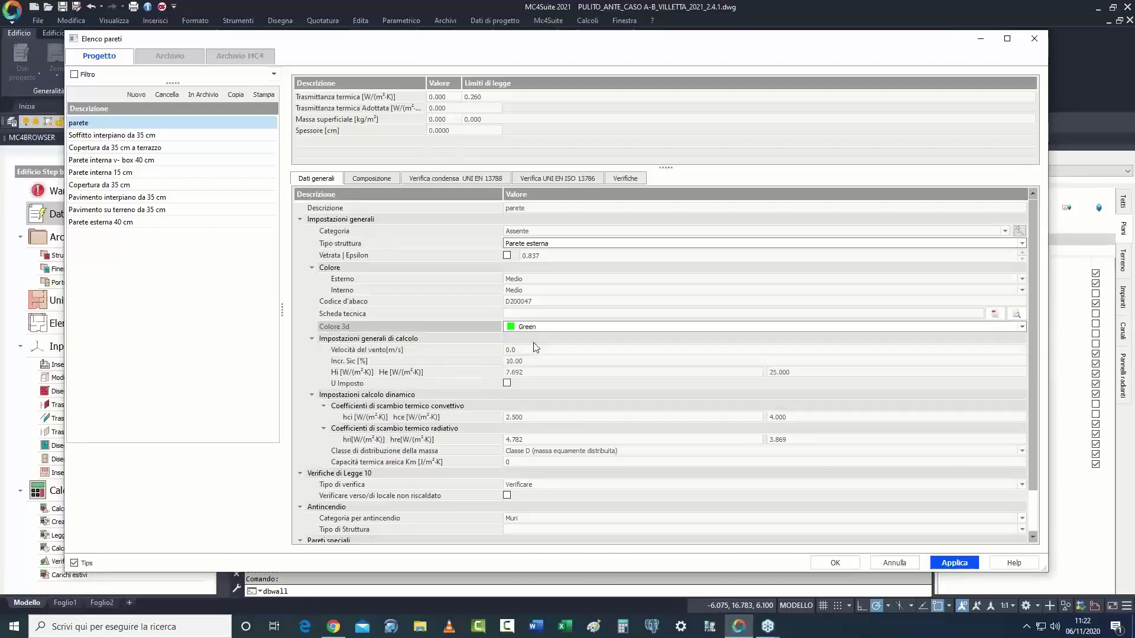
left_click(534, 487)
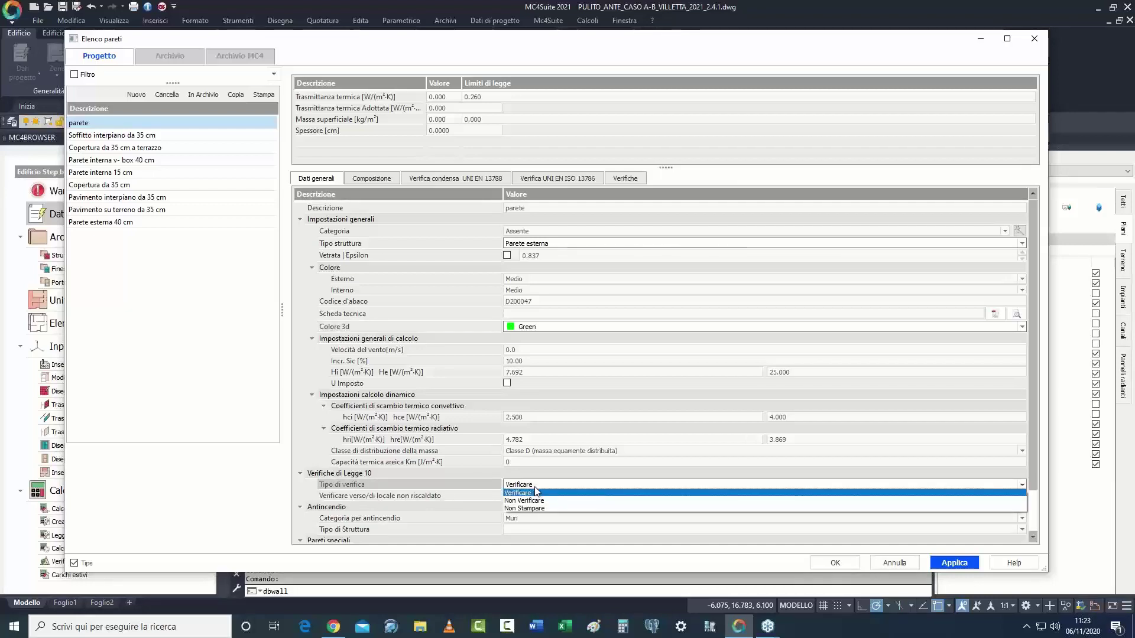
left_click(518, 493)
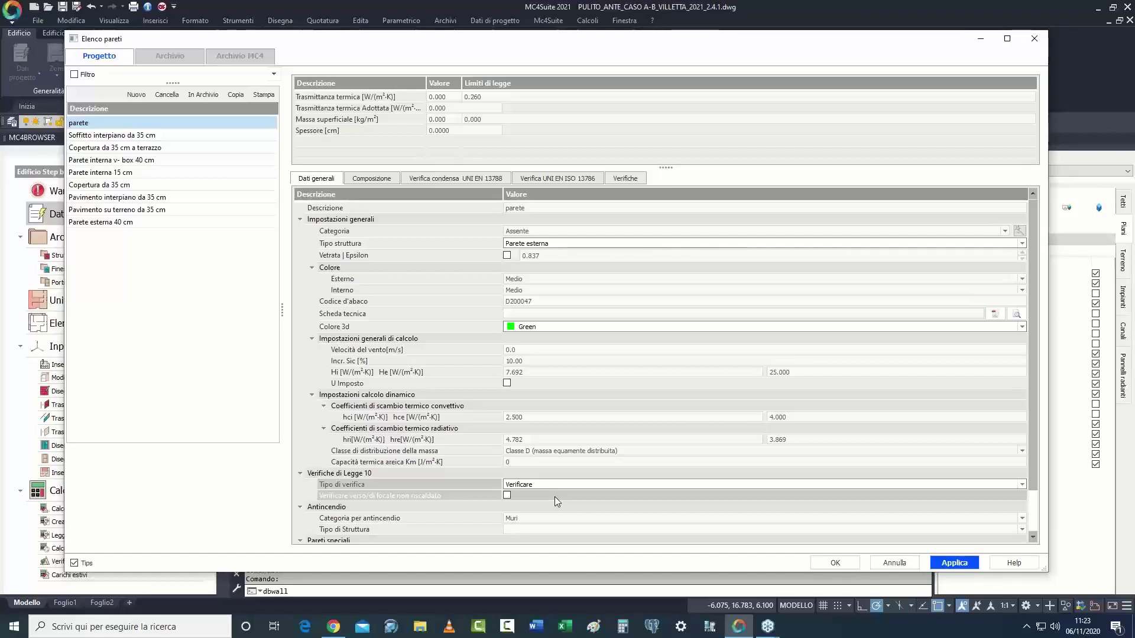
left_click(532, 361)
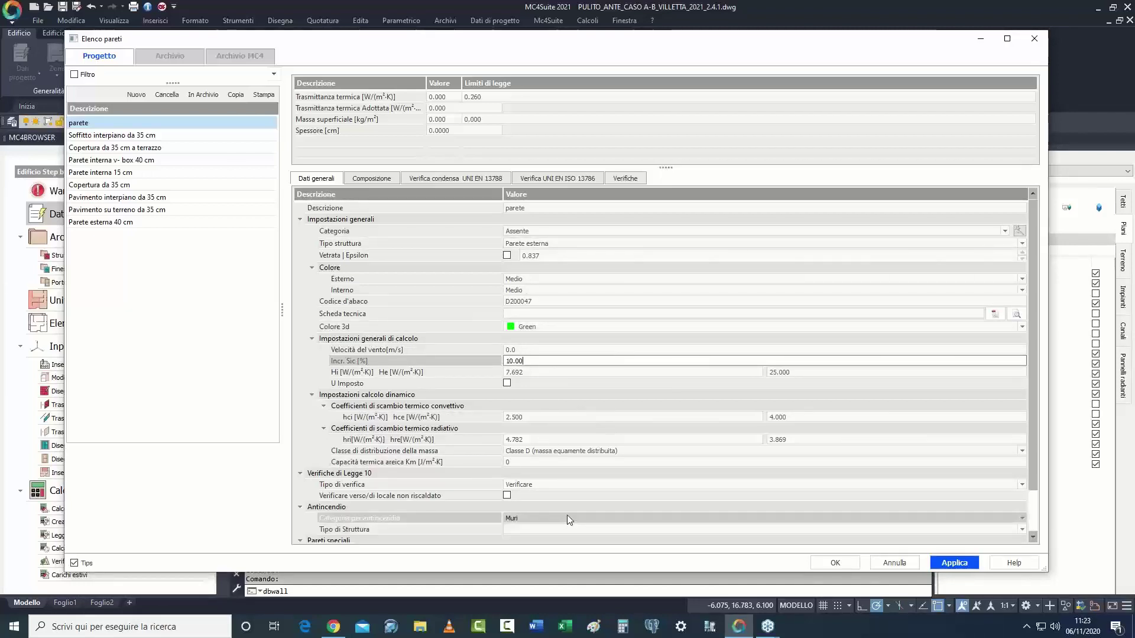
Step: Open parete's composition and examine the materials available in the project's Intonaci group and the MC4 archive
left_click(368, 179)
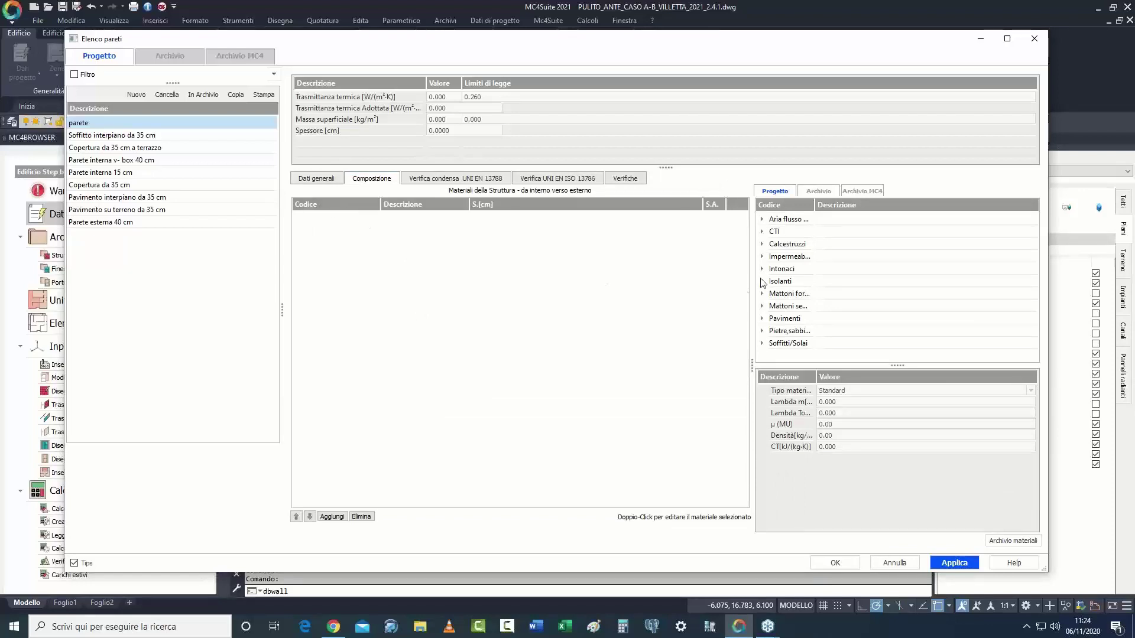
double_click(815, 269)
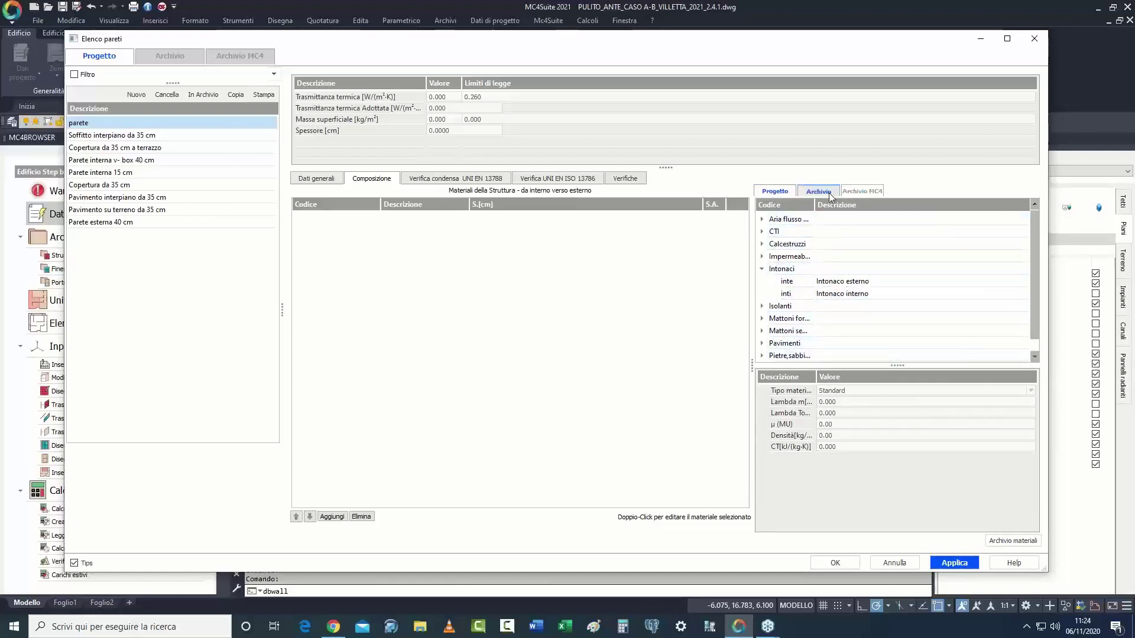
left_click(877, 192)
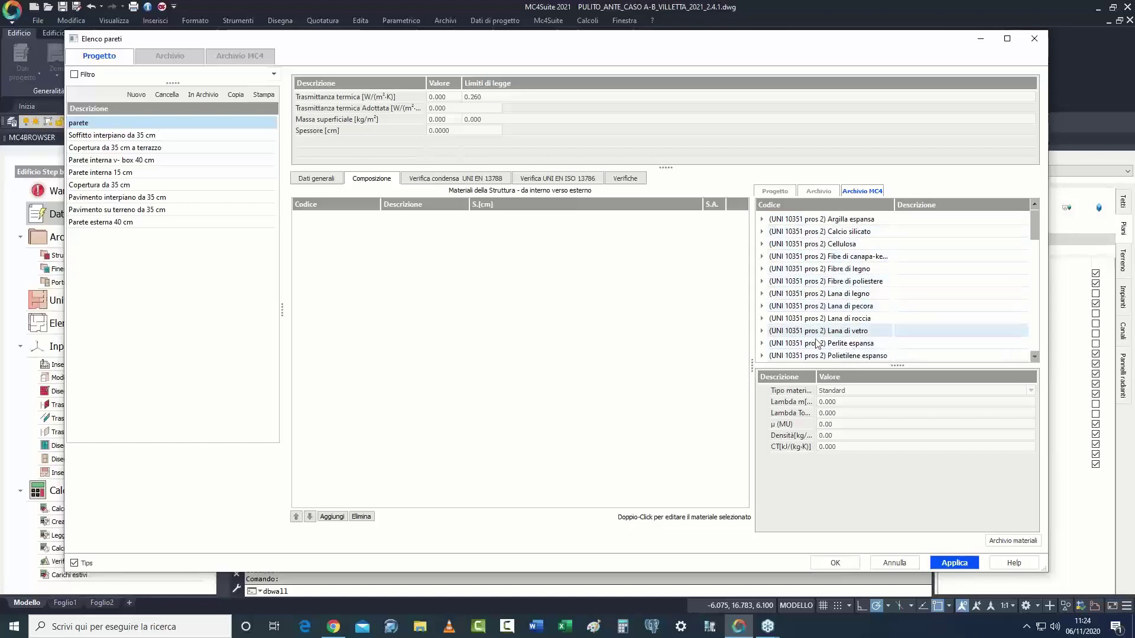
left_click(762, 220)
left_click(762, 220)
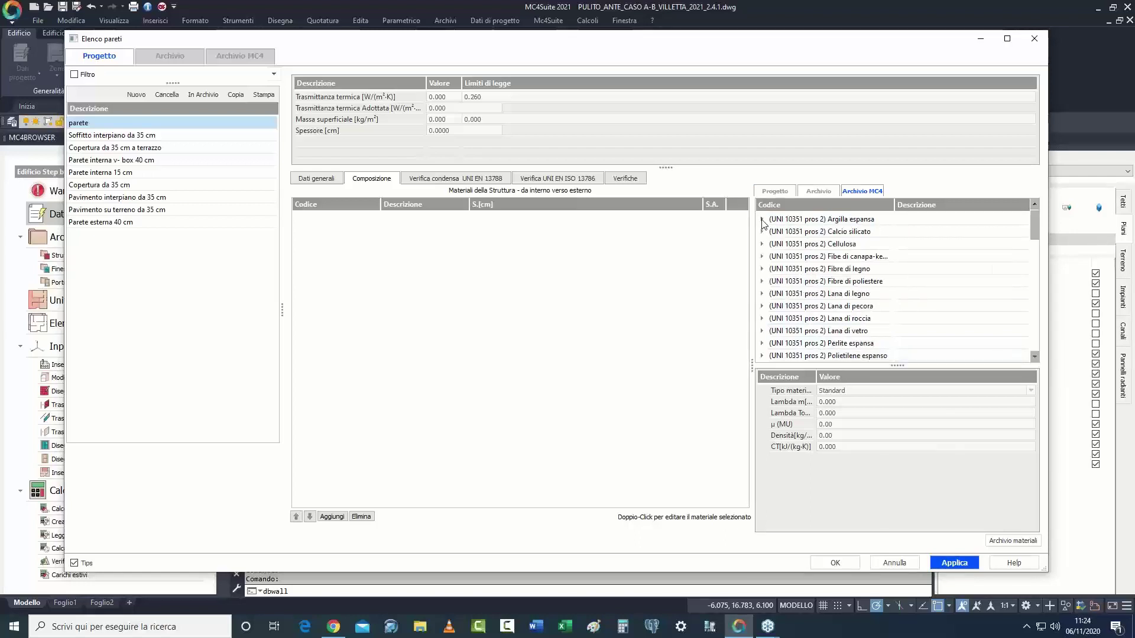
left_click(788, 193)
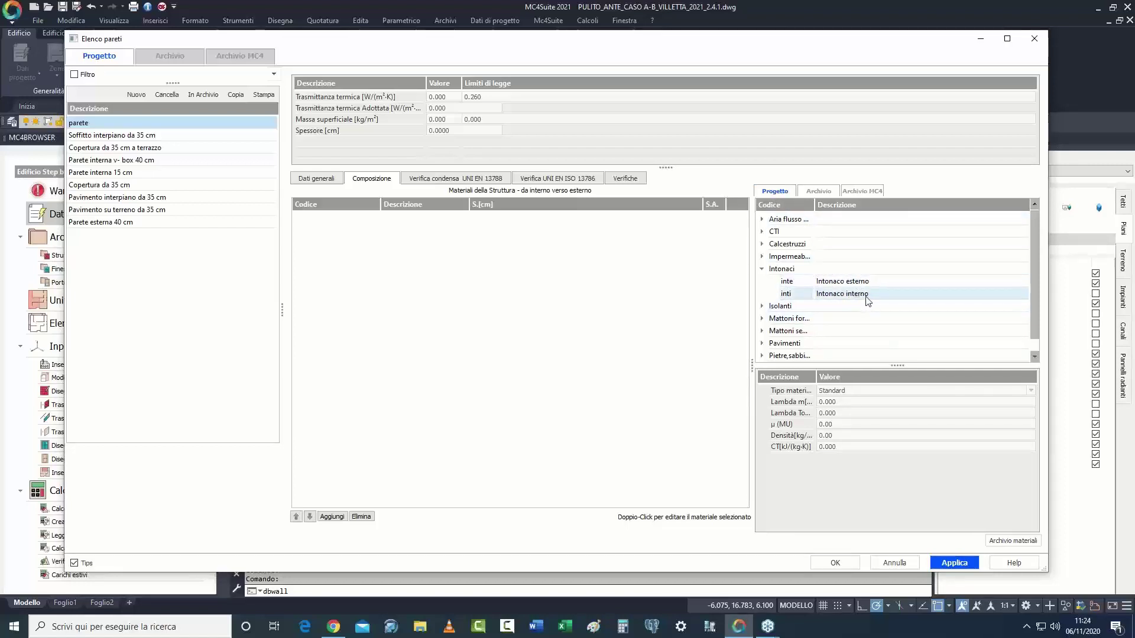
Step: Add a 1.5 cm Intonaco interno layer and a 12 cm Mattone forato 1.1.21 120 layer to parete's composition
left_click_drag(858, 302, 402, 233)
left_click(487, 215)
type("1.5")
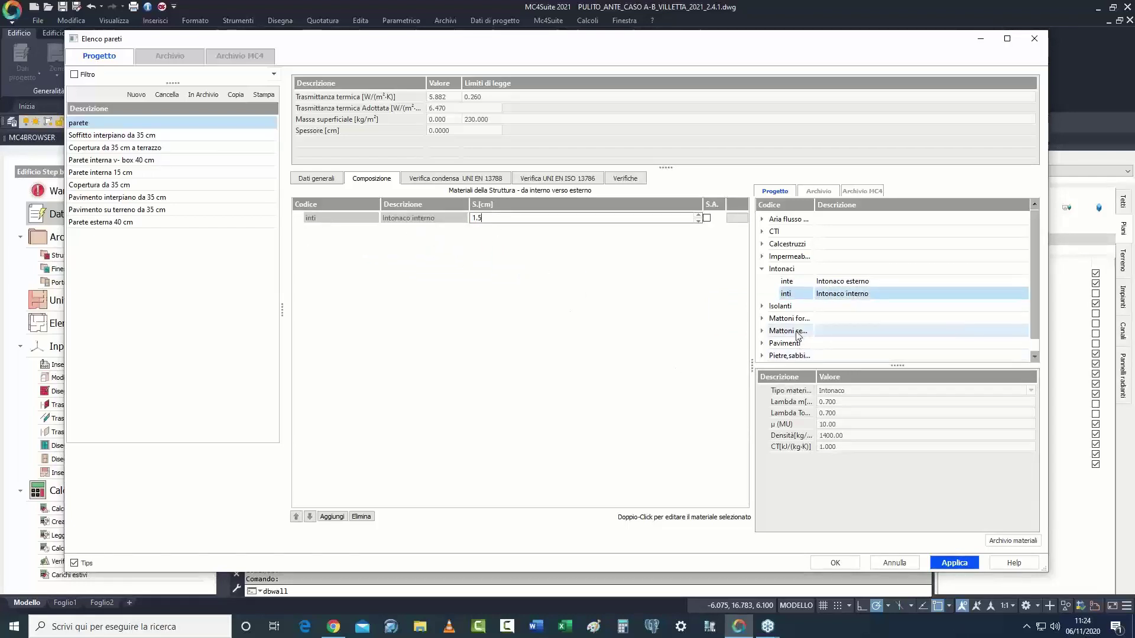
key("Return")
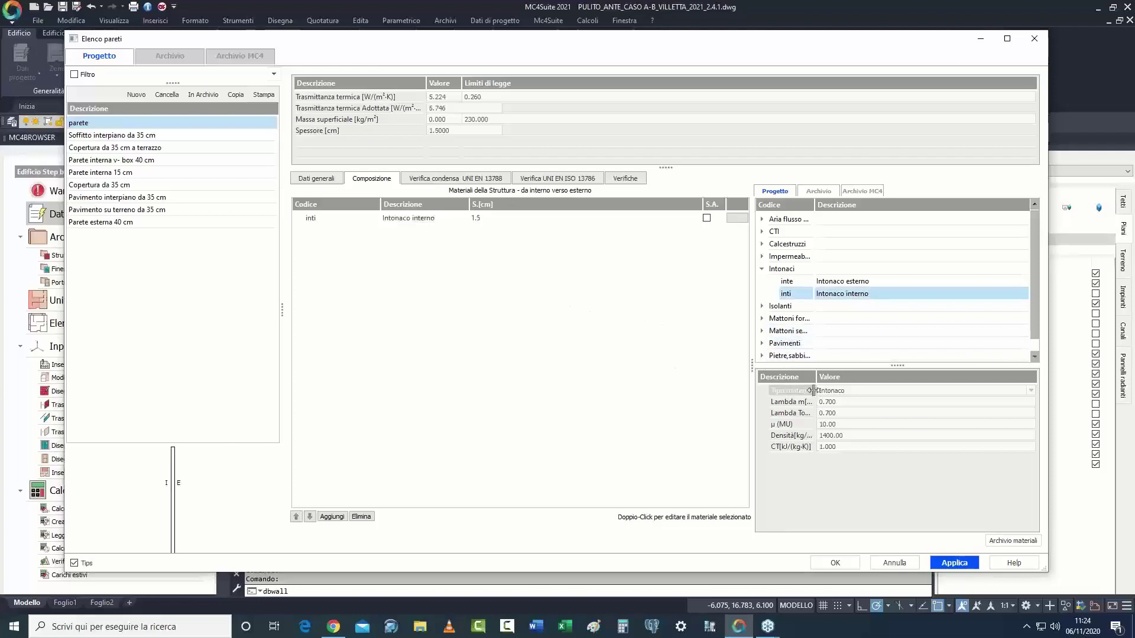
left_click(762, 318)
left_click_drag(860, 334, 390, 254)
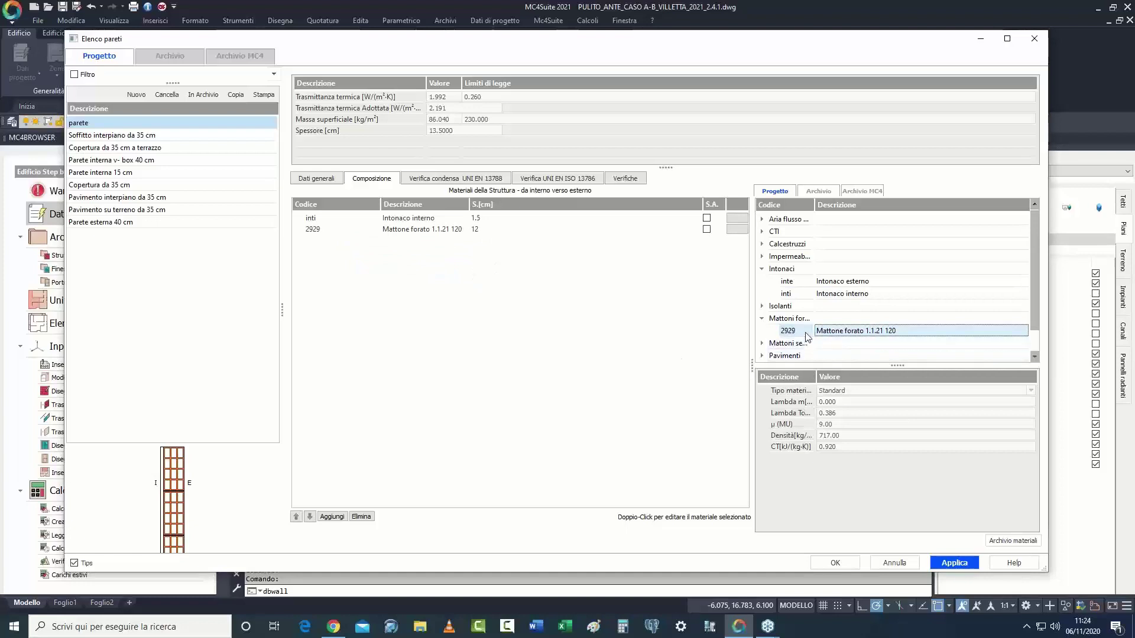
left_click(483, 231)
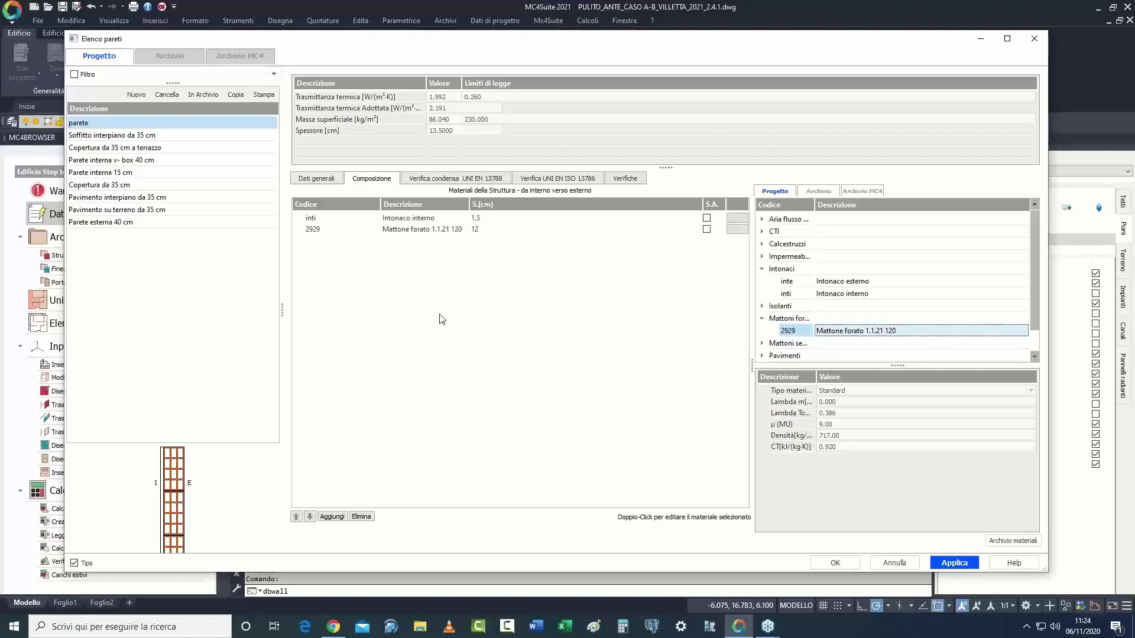
left_click(482, 231)
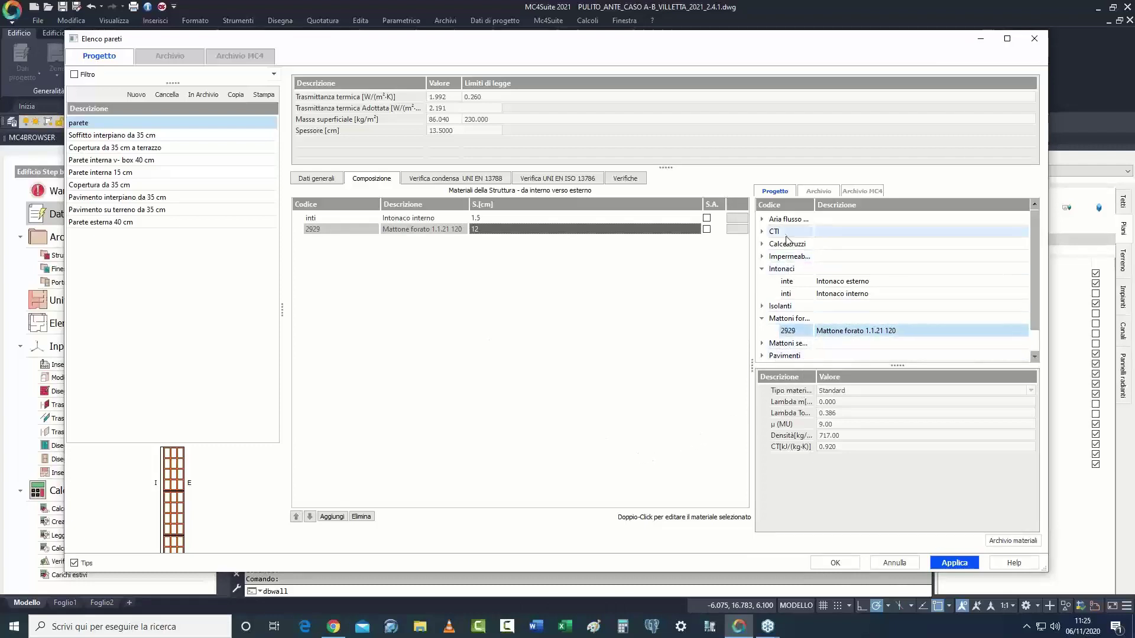
Step: Add the Intercapedine aria ver. 130 mm layer to parete's composition with a thickness of 13 cm
double_click(792, 220)
left_click_drag(811, 237, 498, 252)
left_click(498, 241)
type("13")
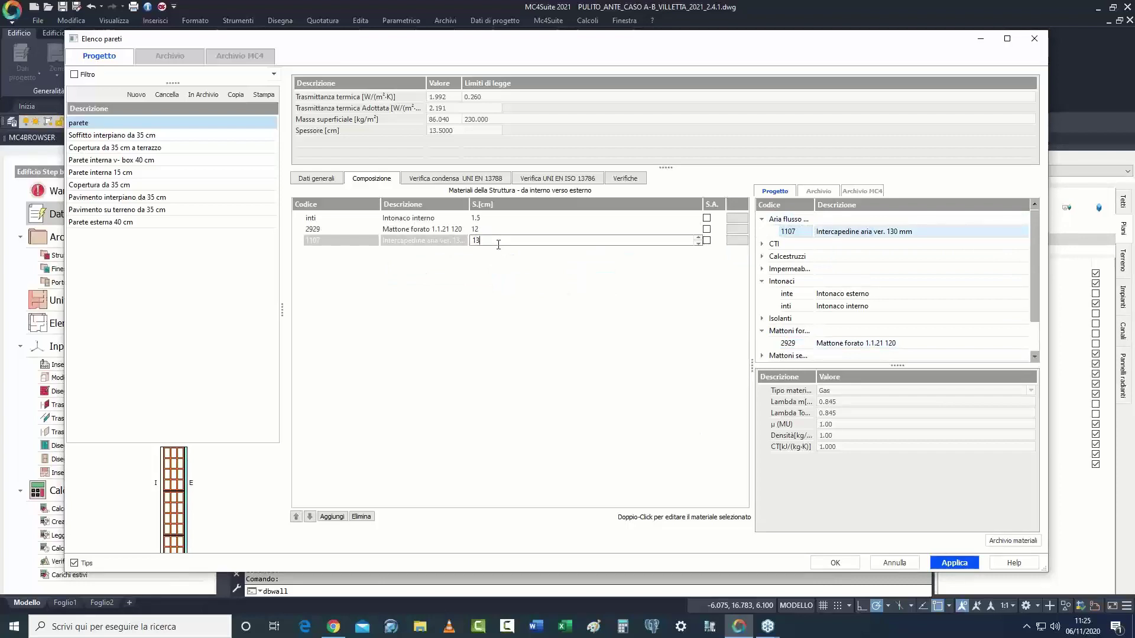
key("Return")
Step: Complete parete with a second Mattone forato 1.1.21 120 layer and a 1.5 cm Intonaco esterno layer, and apply the composition
left_click_drag(795, 342, 449, 269)
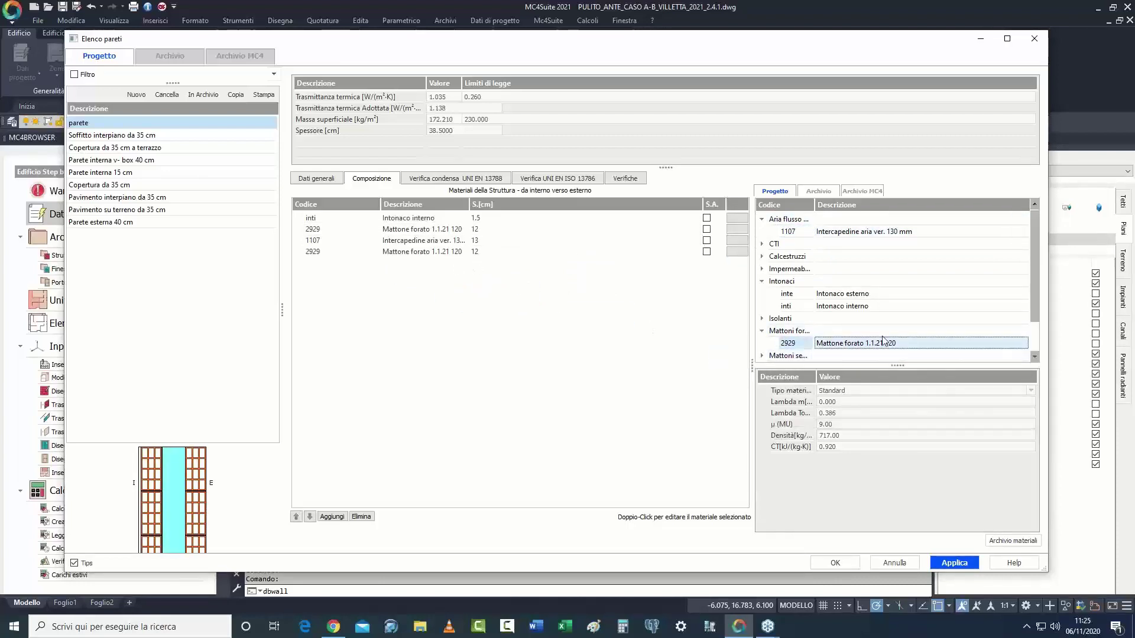
left_click_drag(787, 293, 493, 267)
type("1.")
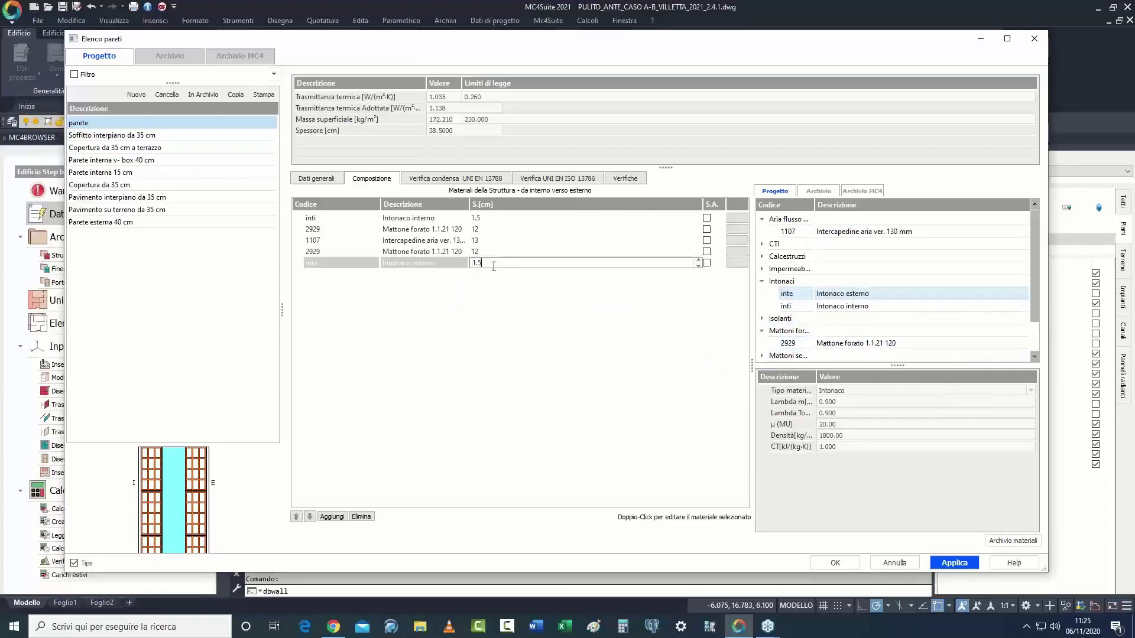
type("5")
key("Return")
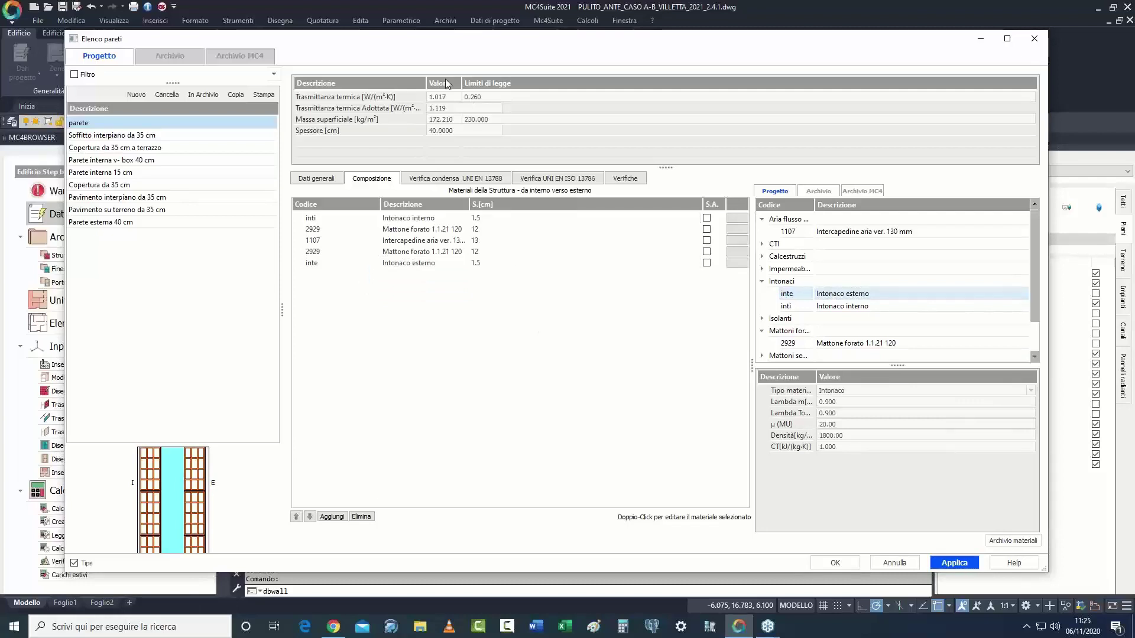
left_click(440, 110)
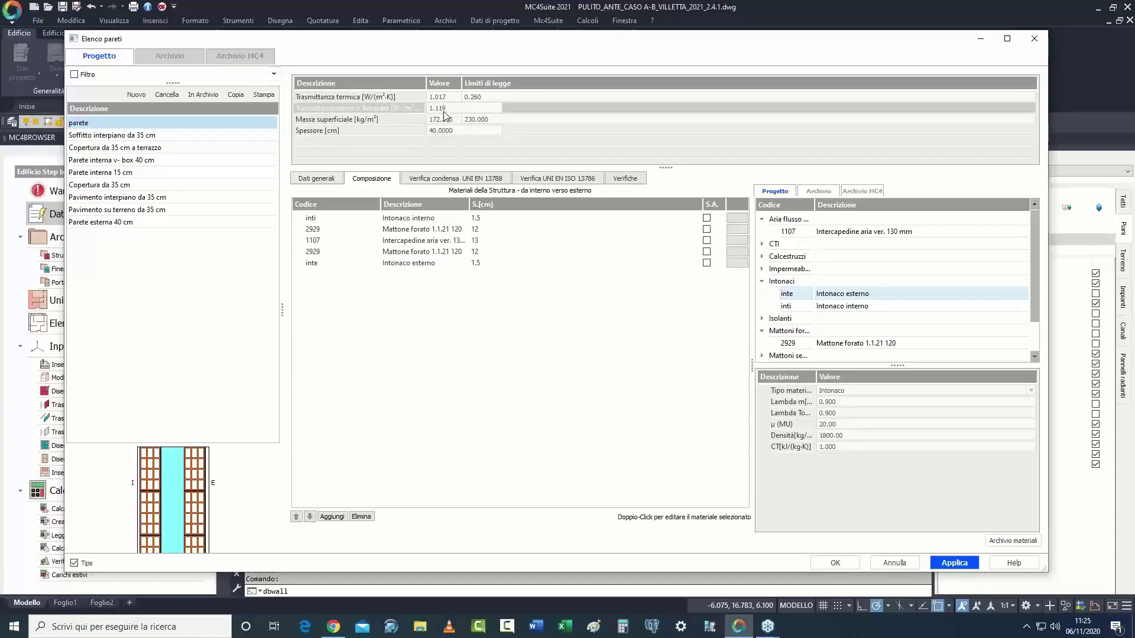
left_click(961, 563)
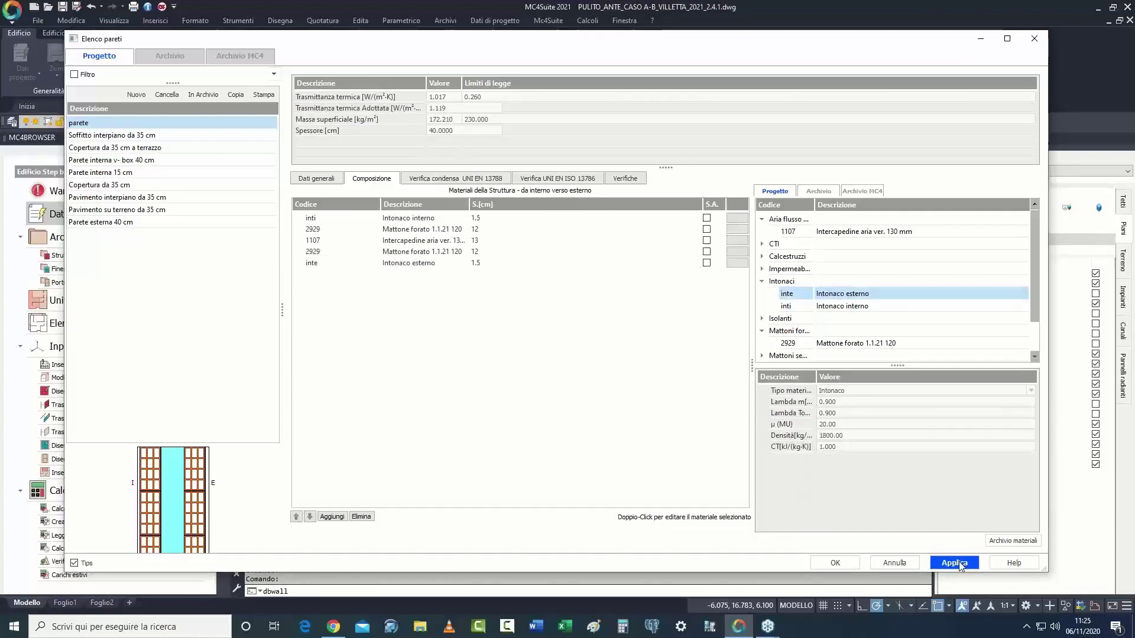
Step: Calculate the internal relative humidity for parete's condensation check using the building type Alloggi con basso indice di affollamento
left_click(465, 179)
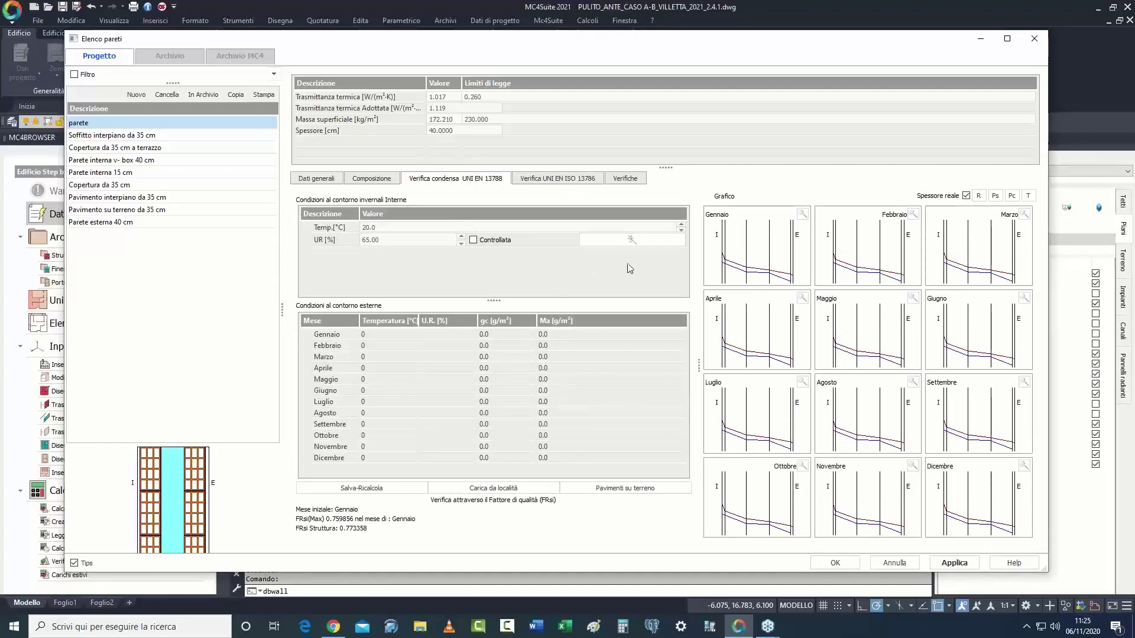
left_click(643, 240)
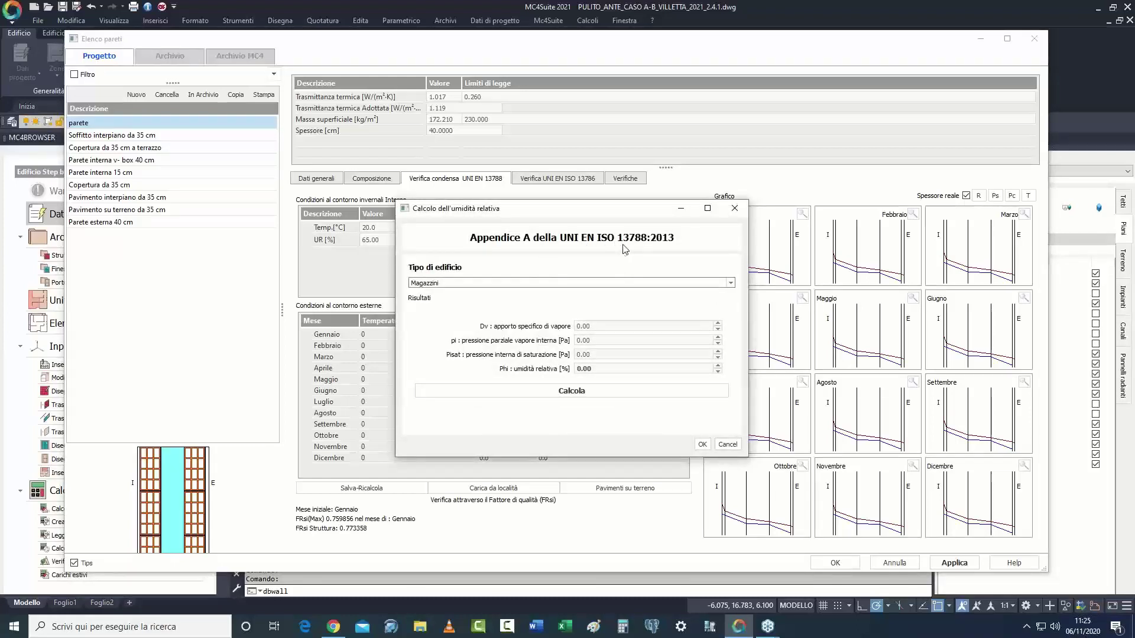
left_click(545, 283)
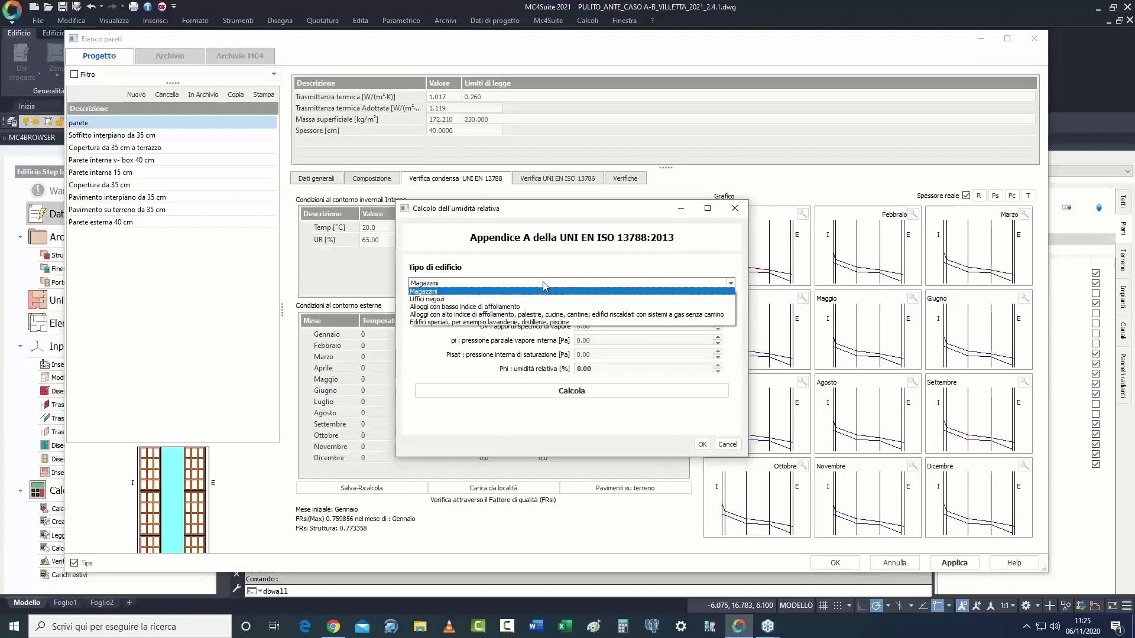
left_click(490, 307)
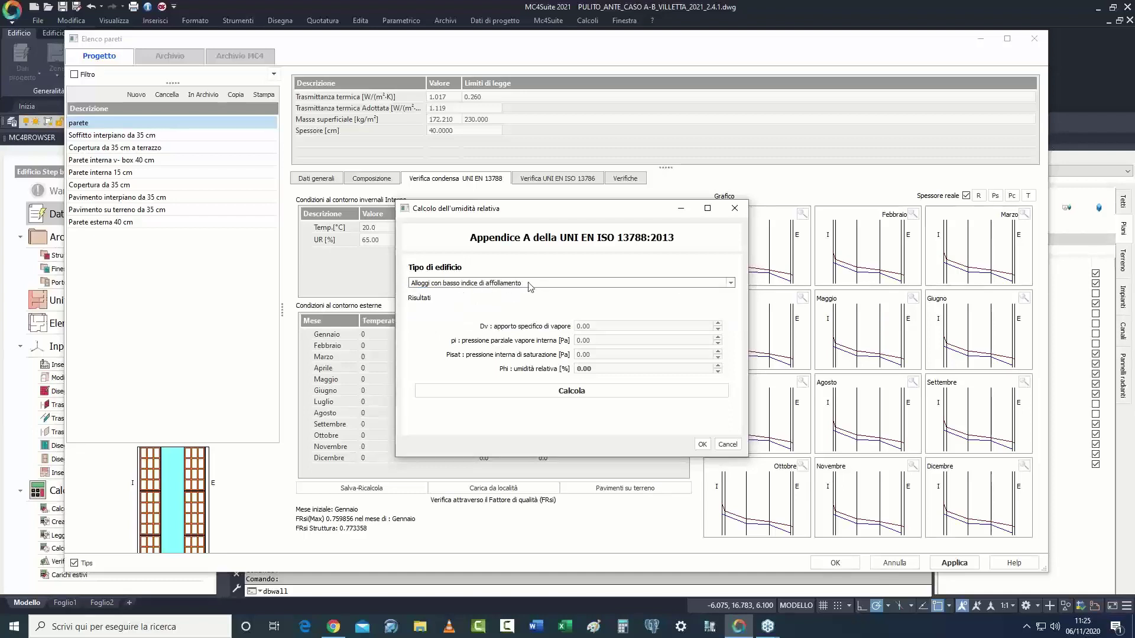
left_click(582, 398)
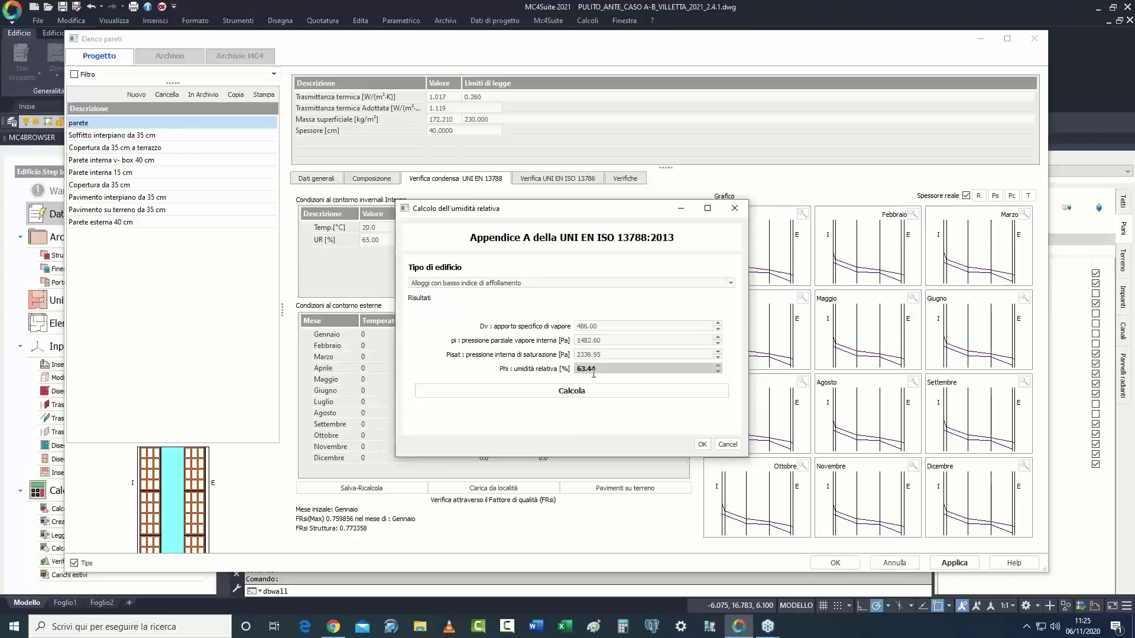
left_click(702, 444)
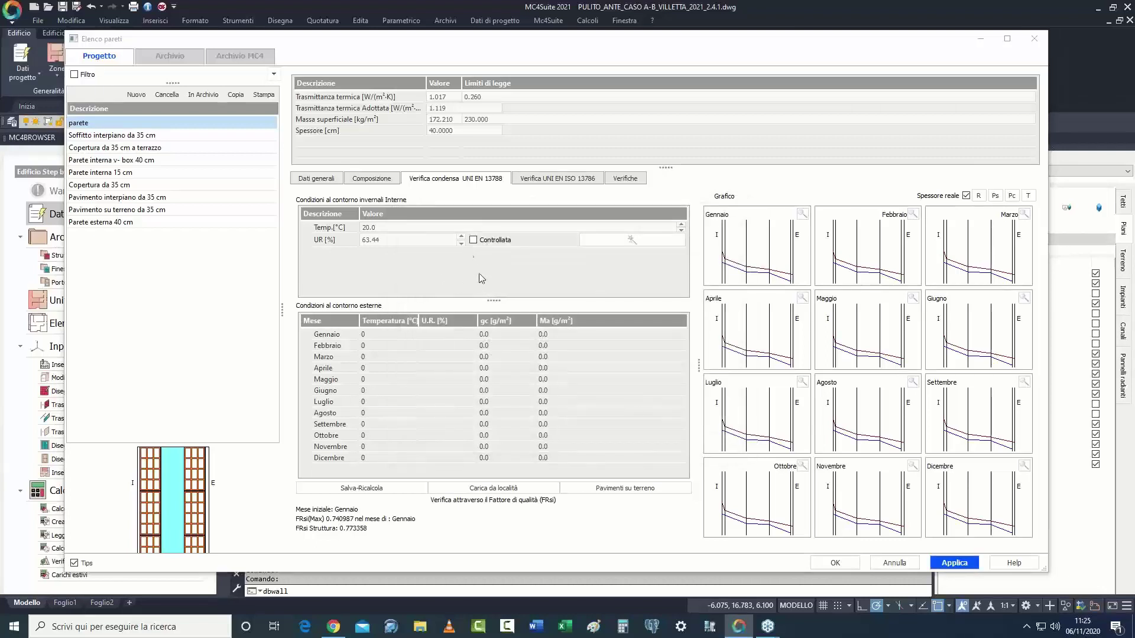
Step: Load parete's external boundary conditions from the locality, and apply the structure after reviewing its verification results
left_click(407, 240)
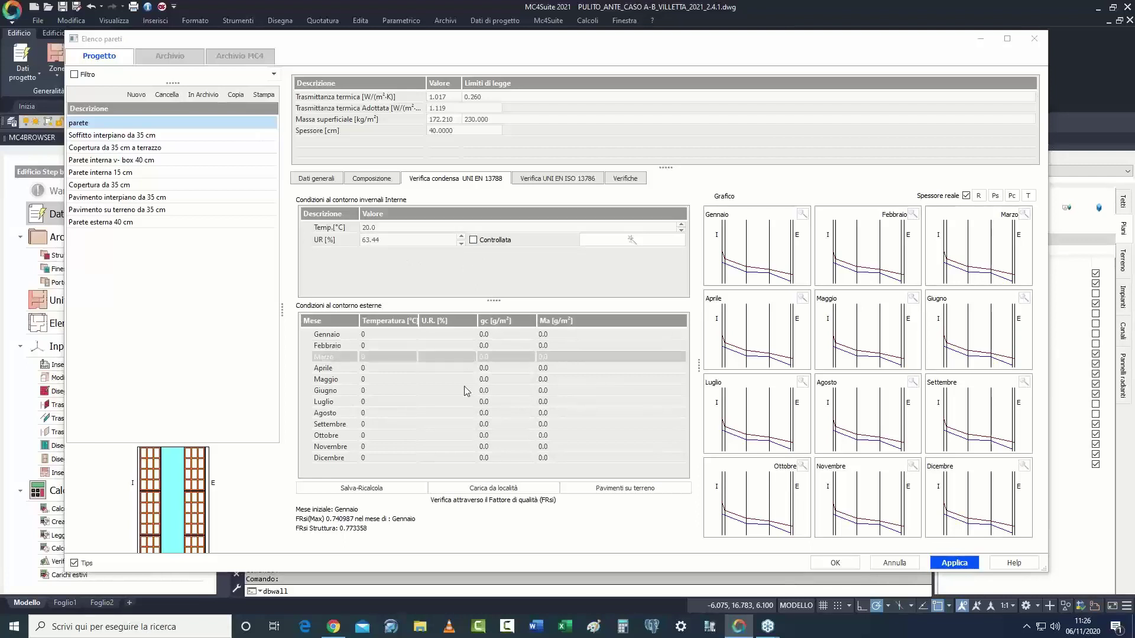
left_click(508, 489)
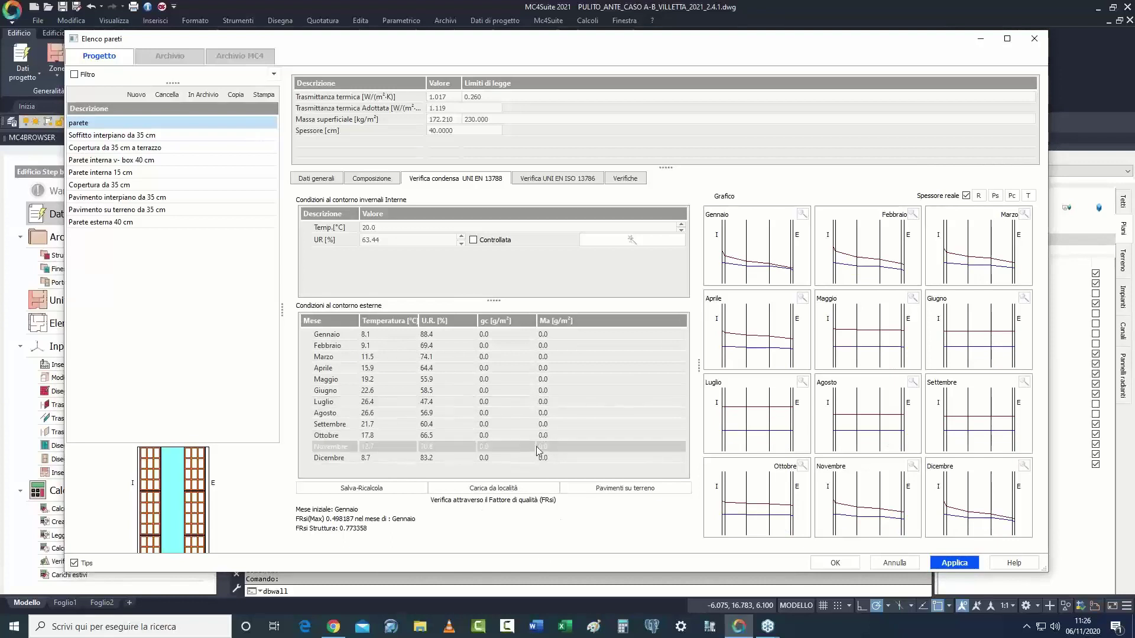
left_click(624, 178)
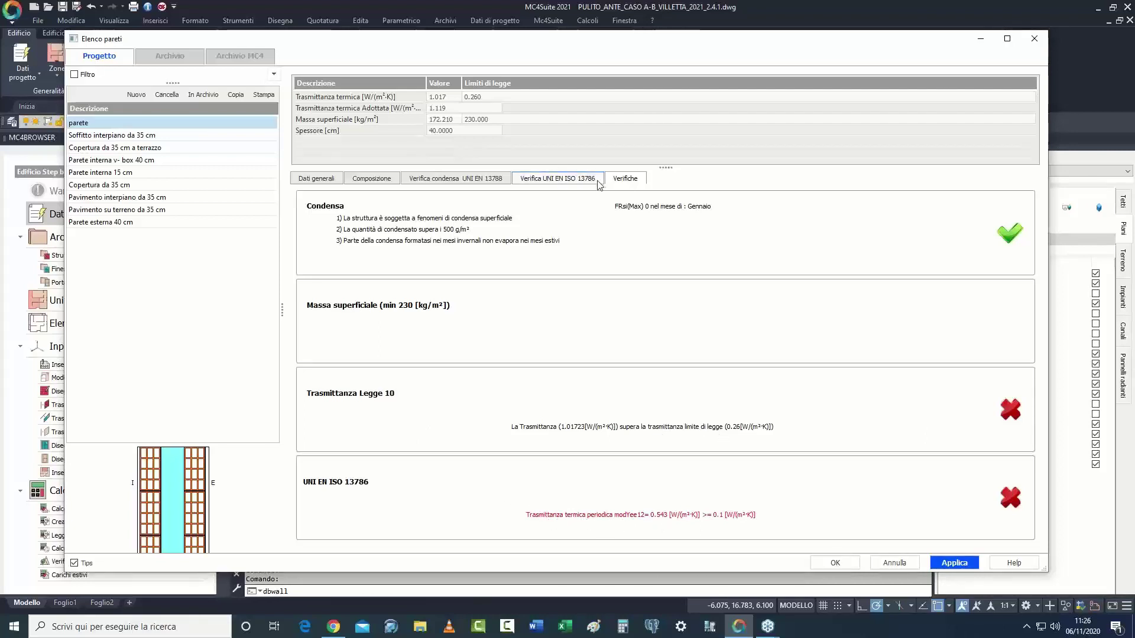
left_click(953, 563)
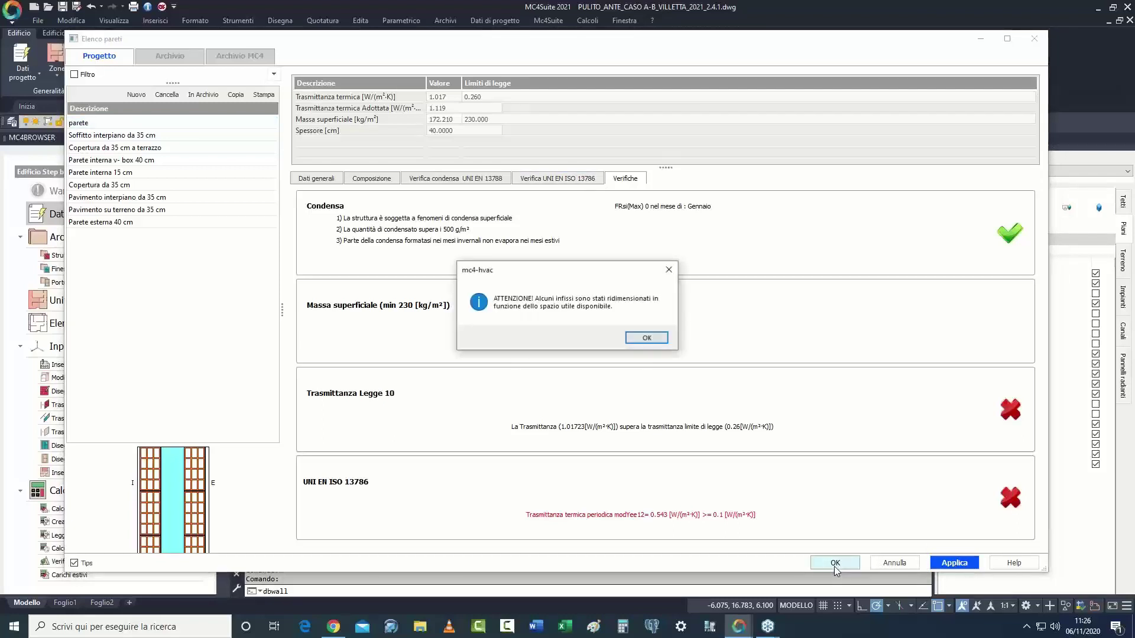
Step: Acknowledge the resized-fixtures notice, review parete's condensation verification, and close the wall structure list
left_click(645, 338)
left_click(260, 123)
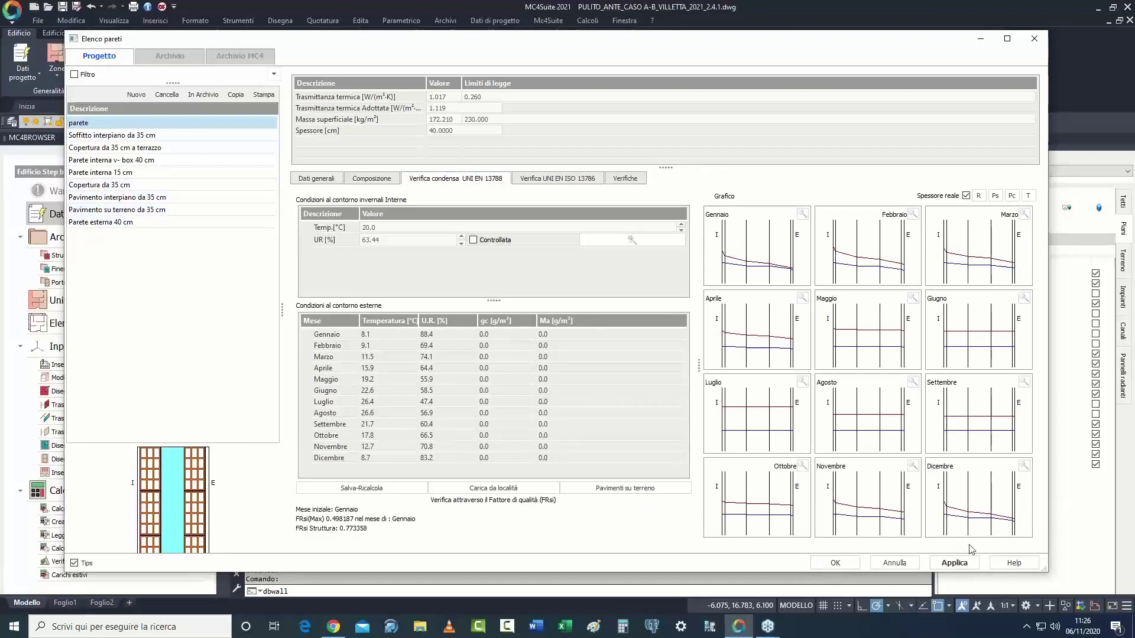
left_click(898, 561)
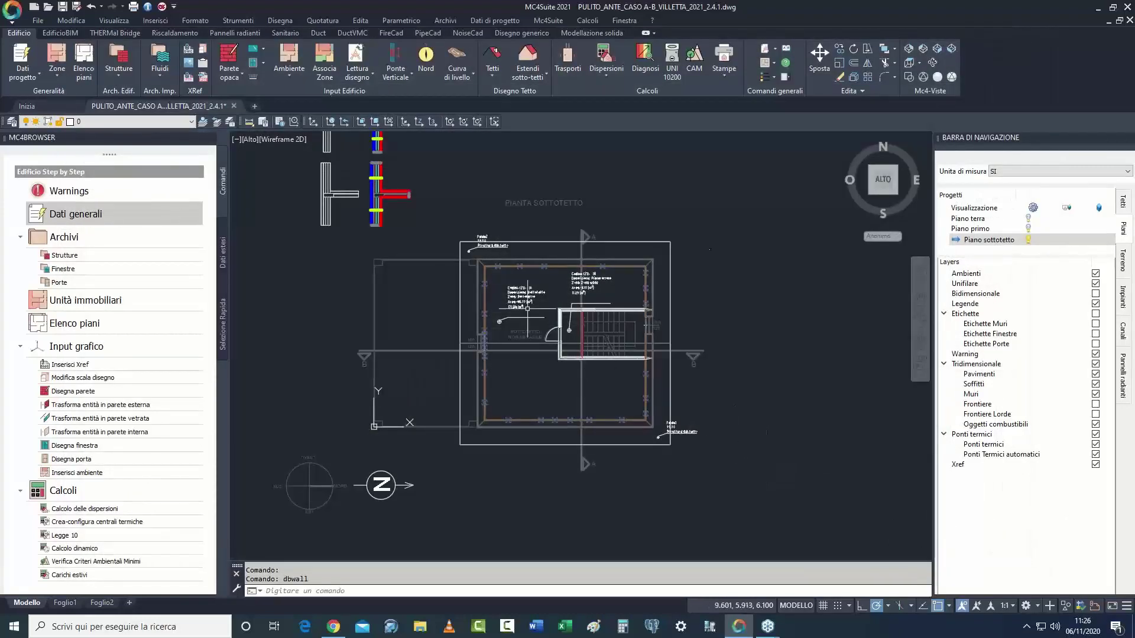
Step: View the project's exposure archive and close it
left_click(121, 82)
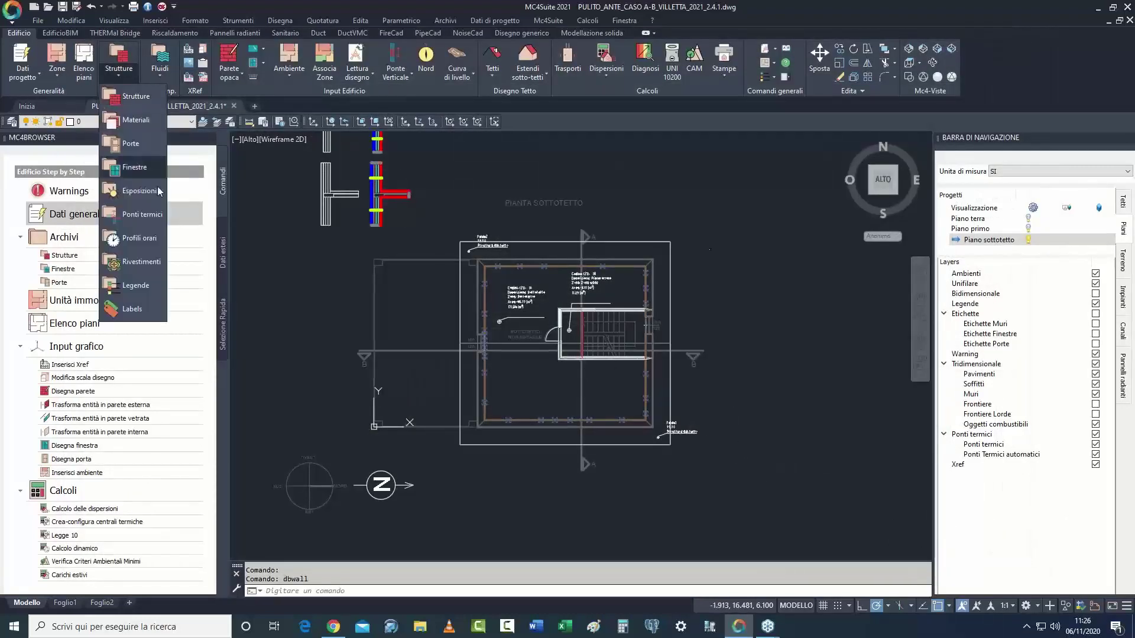
left_click(137, 191)
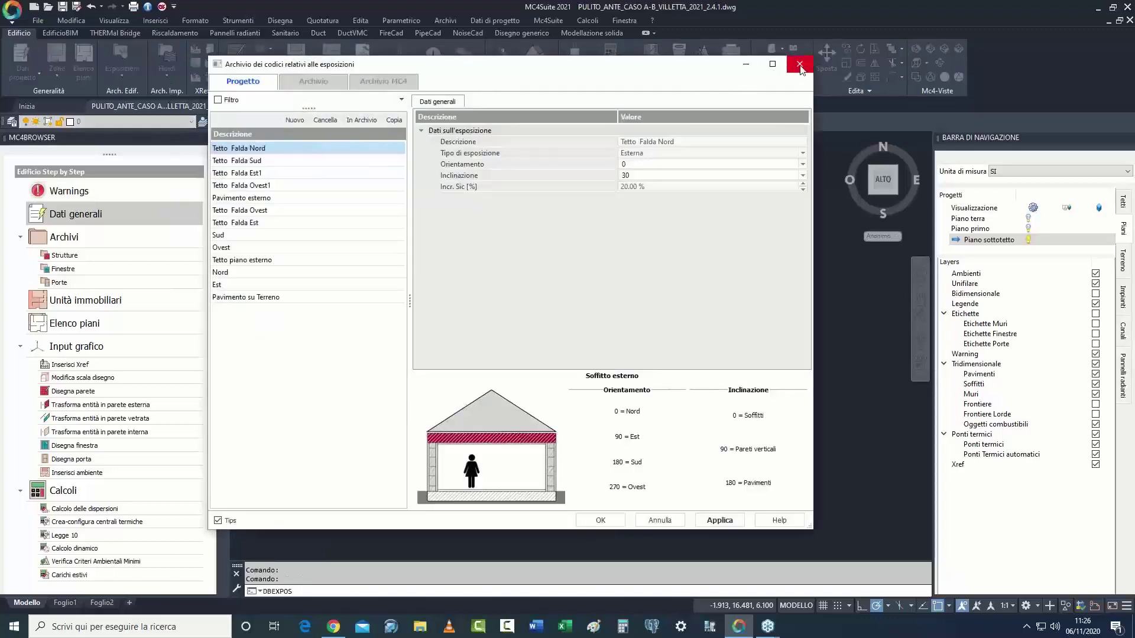
left_click(796, 67)
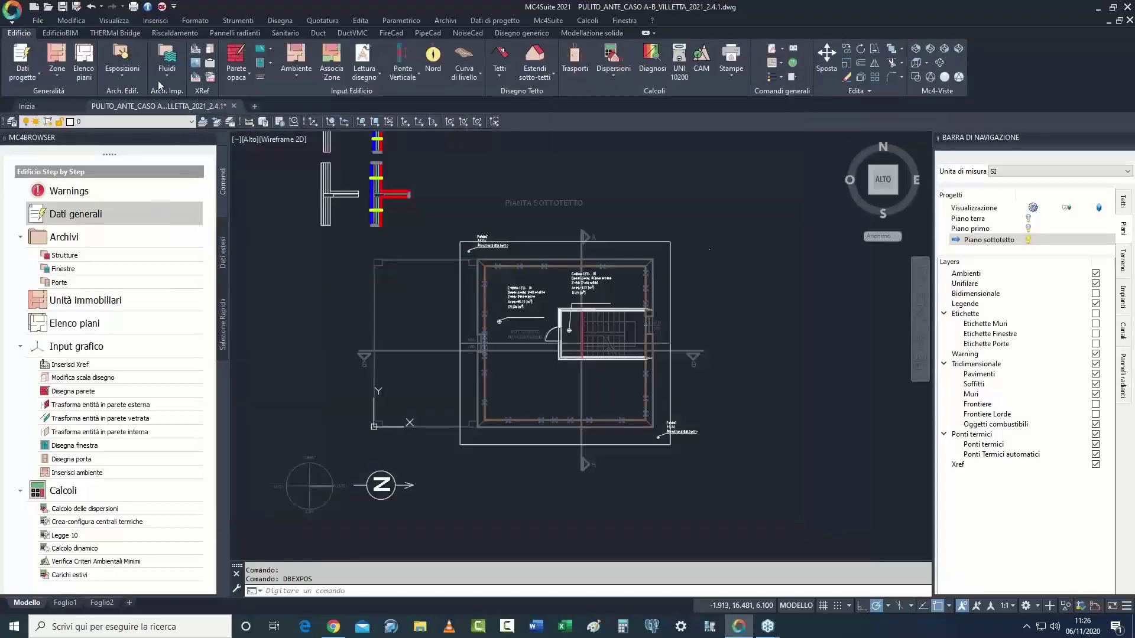
Step: Copy the Intonaco interno material in the Intonaci group as prova and set the copy's code to inti2
left_click(122, 76)
left_click(459, 299)
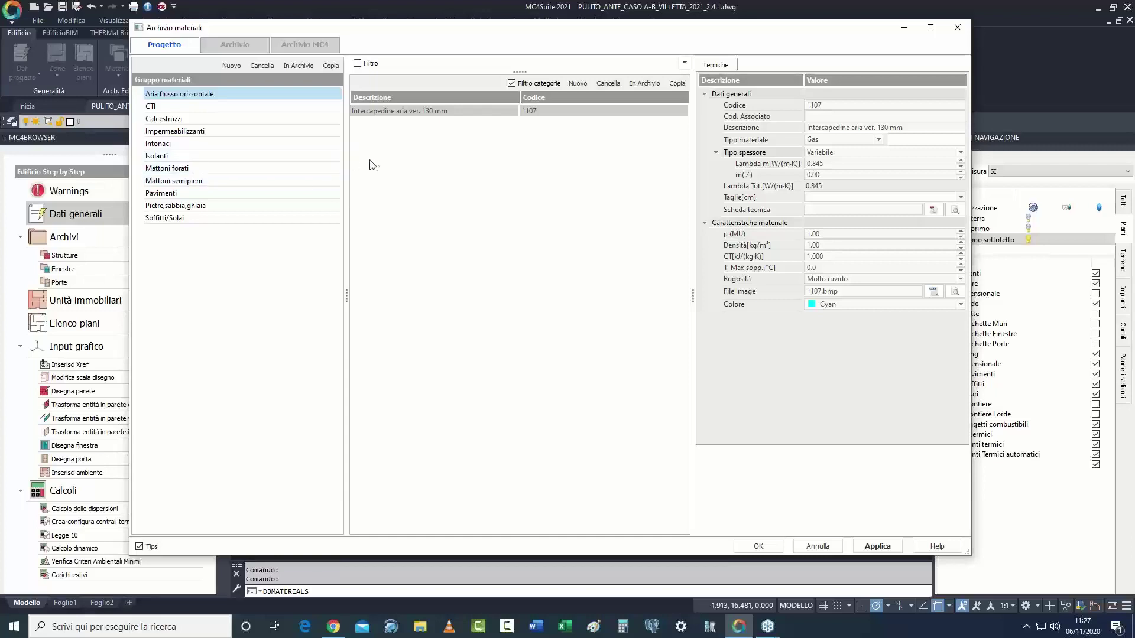
left_click(174, 144)
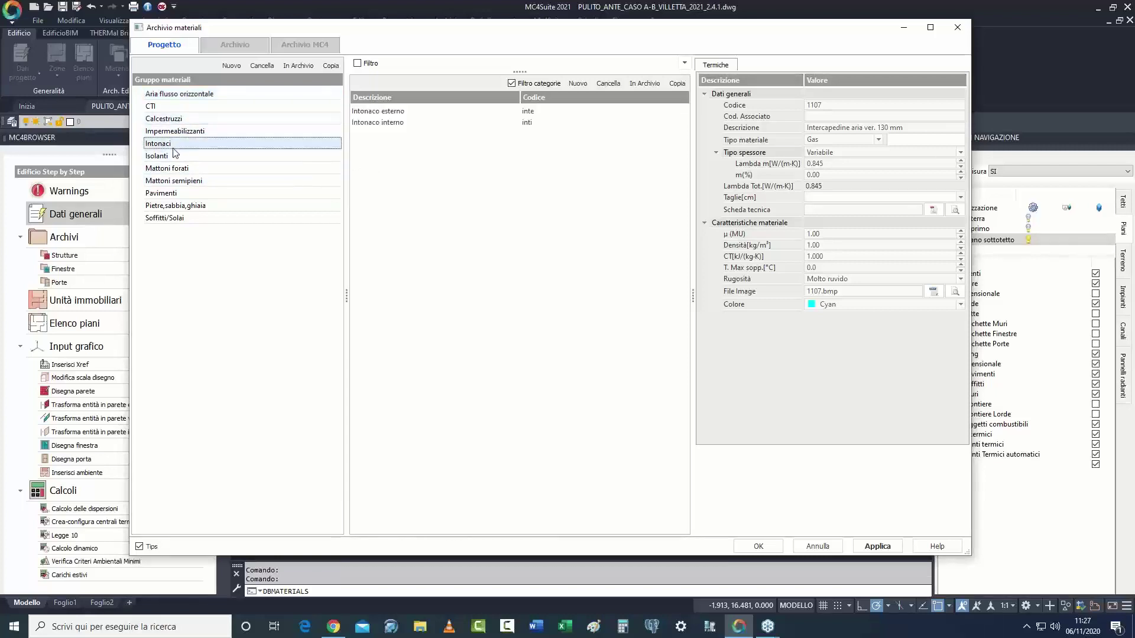
left_click(395, 125)
right_click(401, 125)
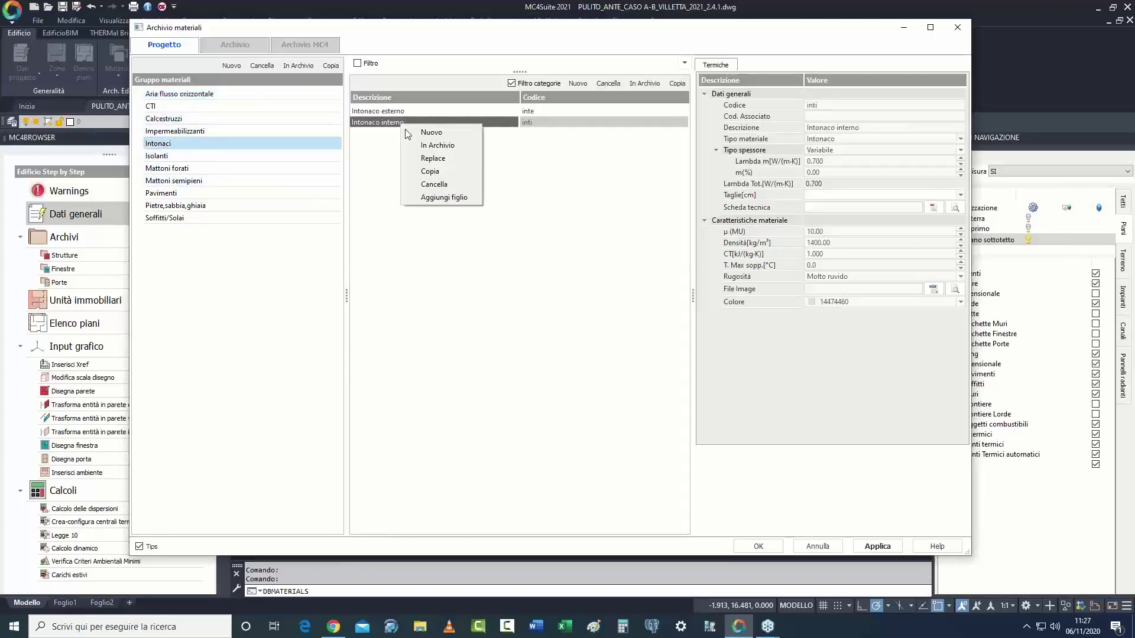
left_click(447, 172)
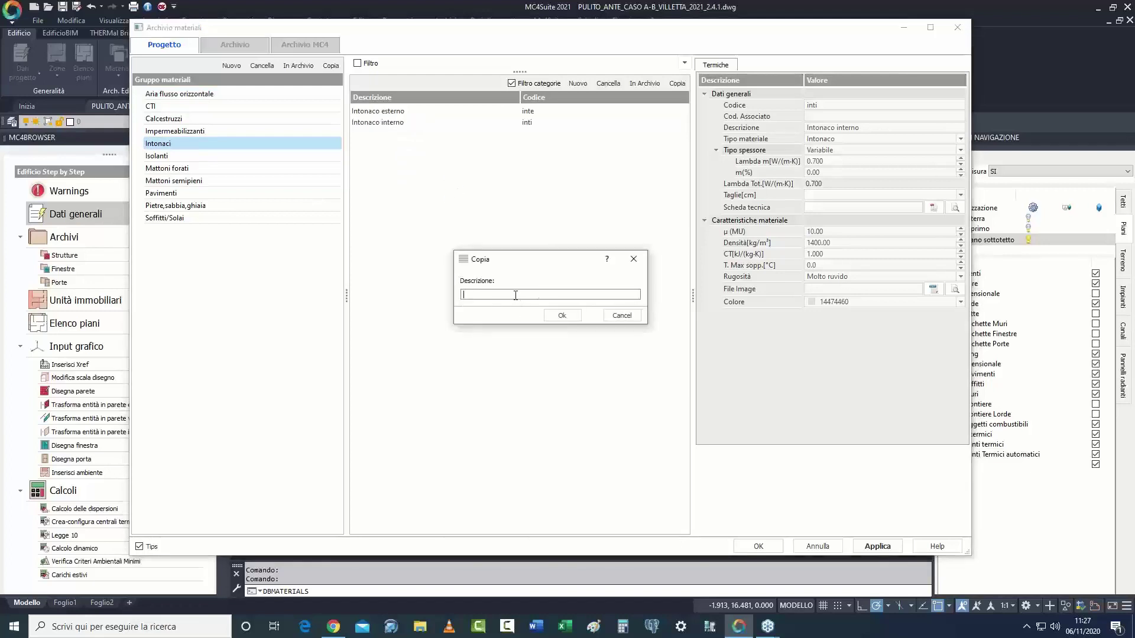
type("proc")
left_click(577, 315)
left_click(840, 104)
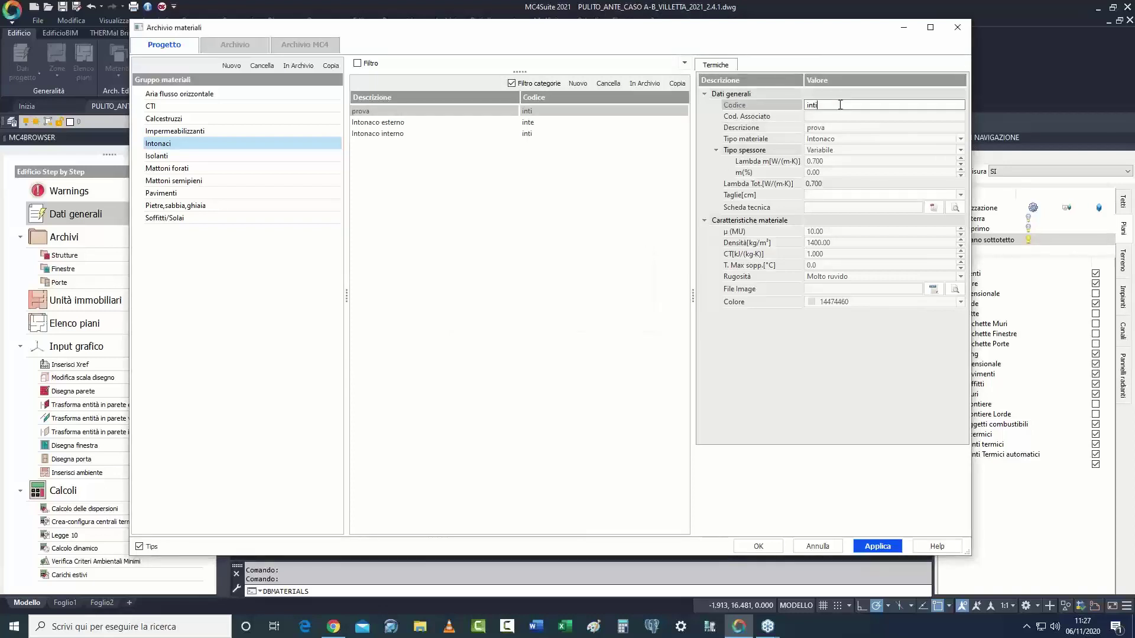
type("2")
key("Return")
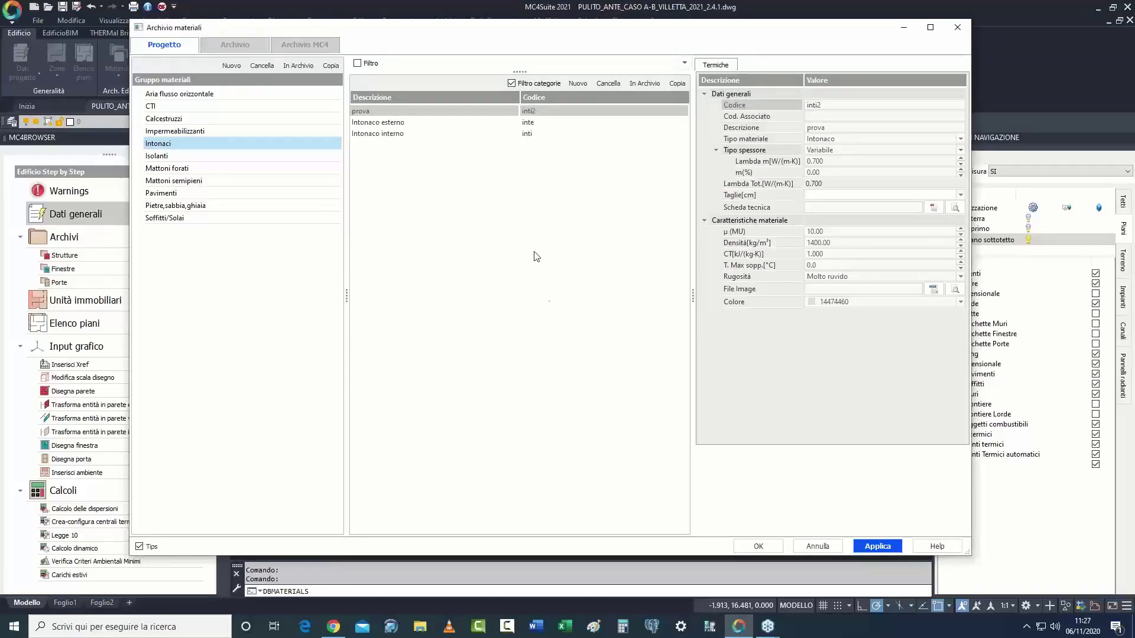
Step: Examine prova's thermal properties, including its material type, lambda, m(%) and technical sheet settings
left_click(423, 122)
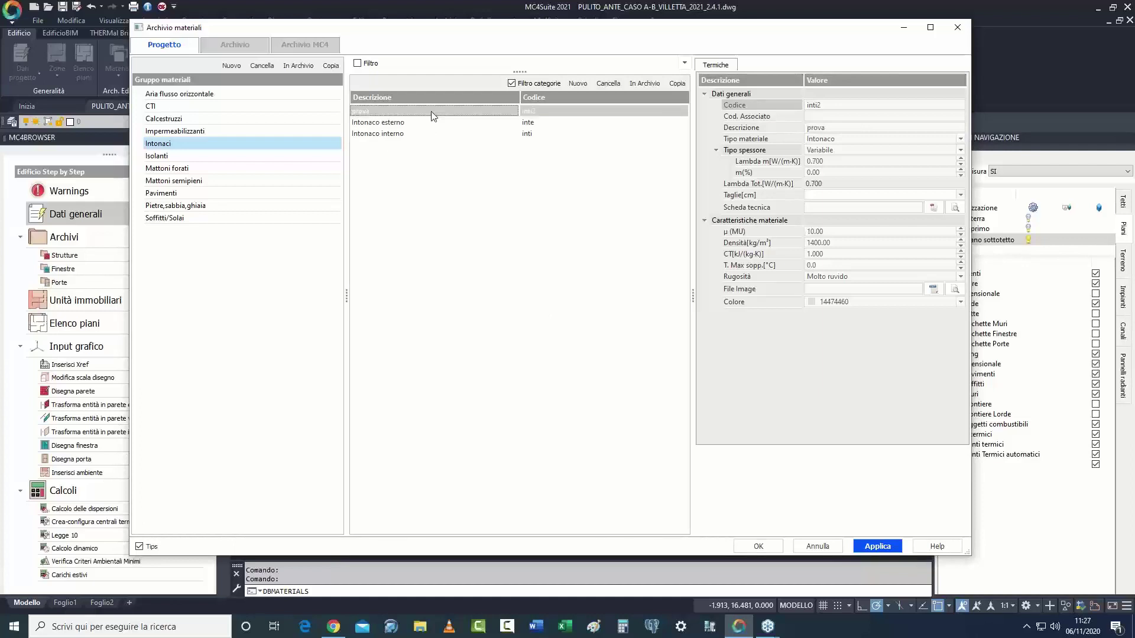
left_click(431, 111)
left_click(849, 209)
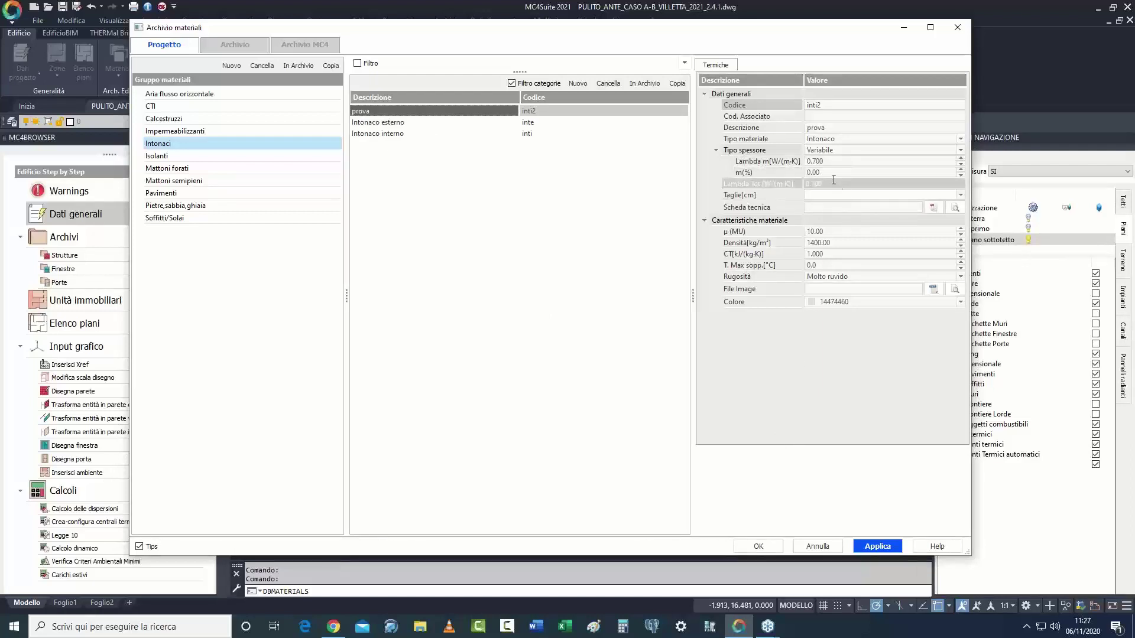
left_click(796, 164)
left_click(842, 141)
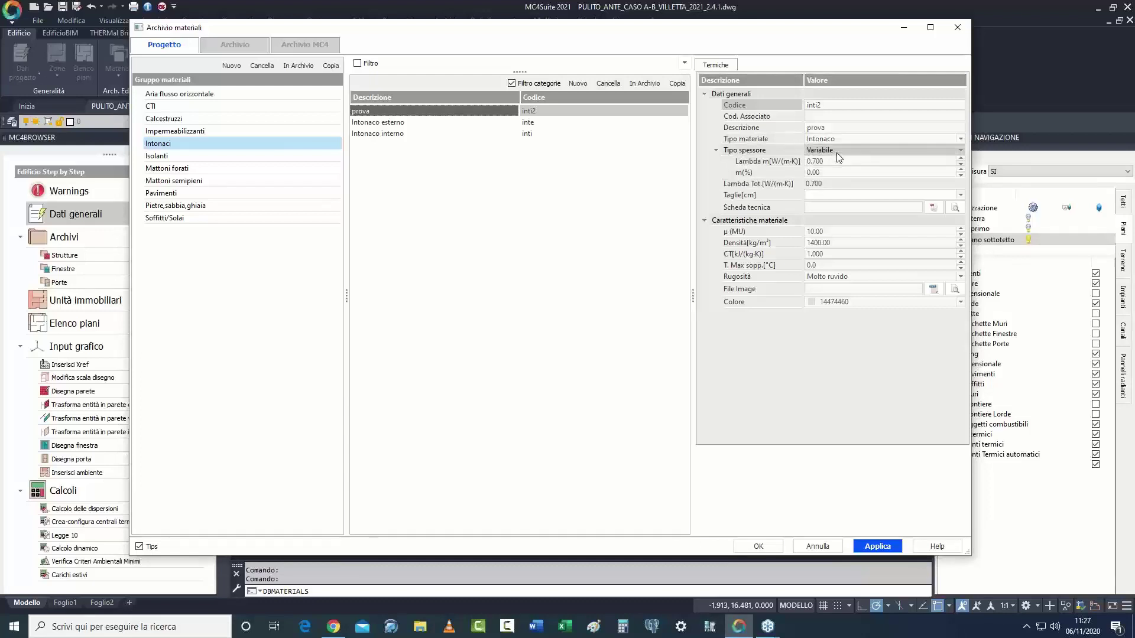
left_click(836, 161)
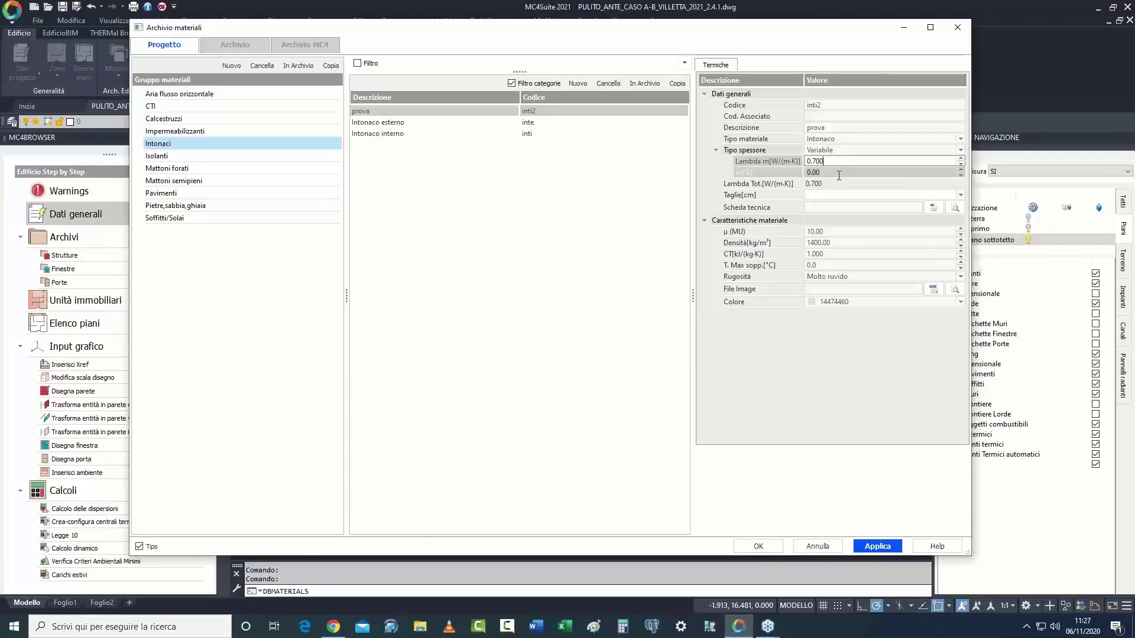
left_click(838, 172)
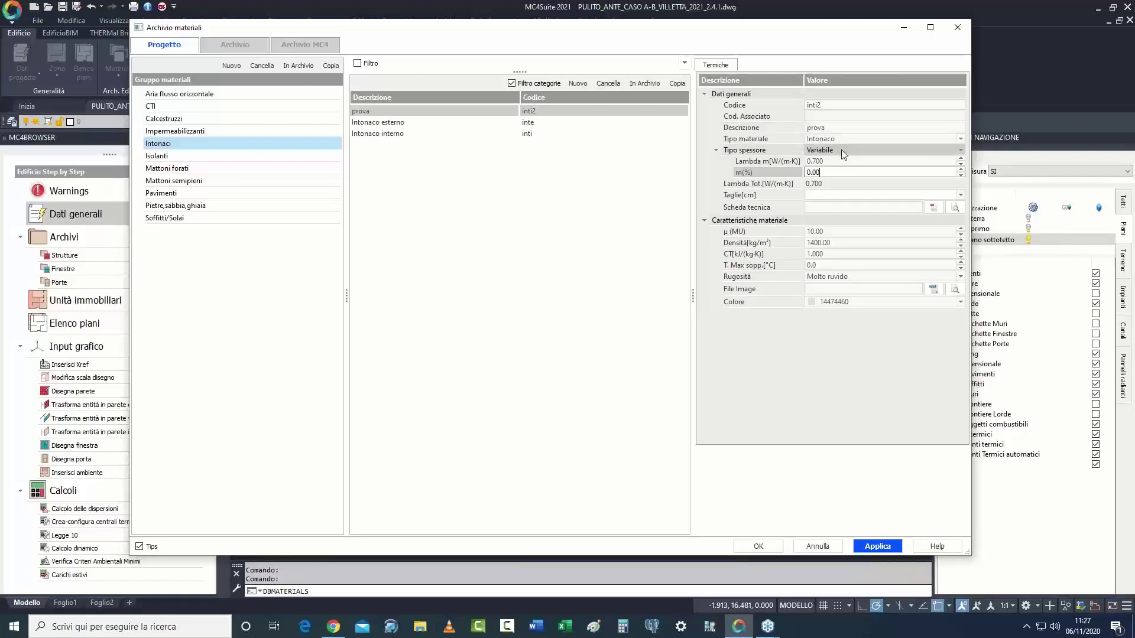
Step: Try the Fisso thickness type for prova, check its conductance and thickness fields, and restore Variabile
left_click(842, 151)
left_click(835, 168)
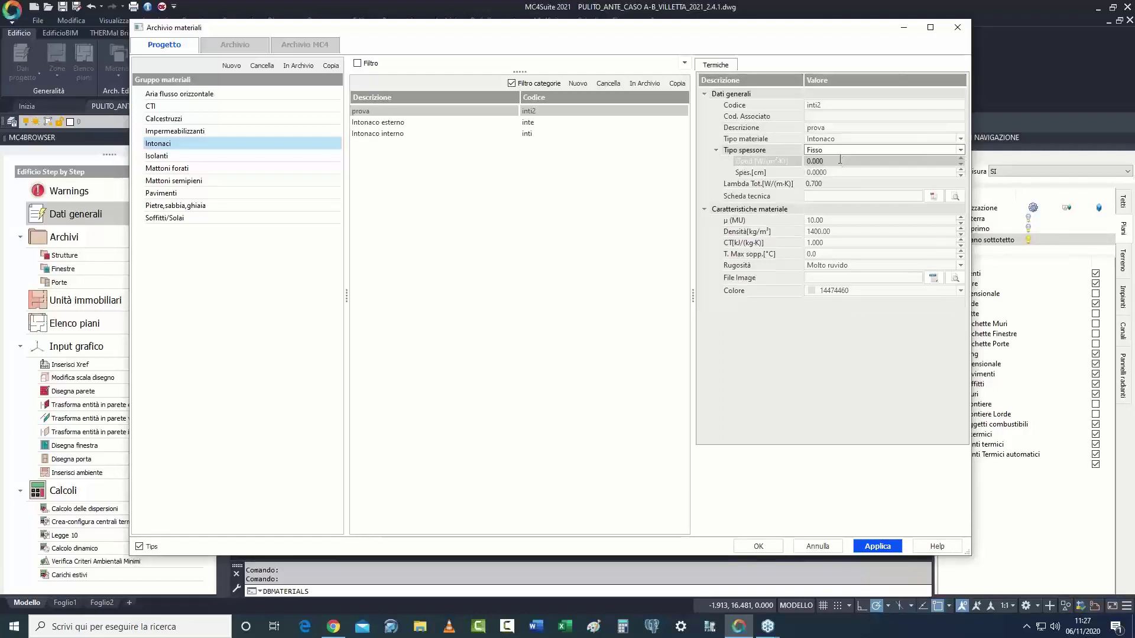
left_click(840, 161)
left_click(838, 172)
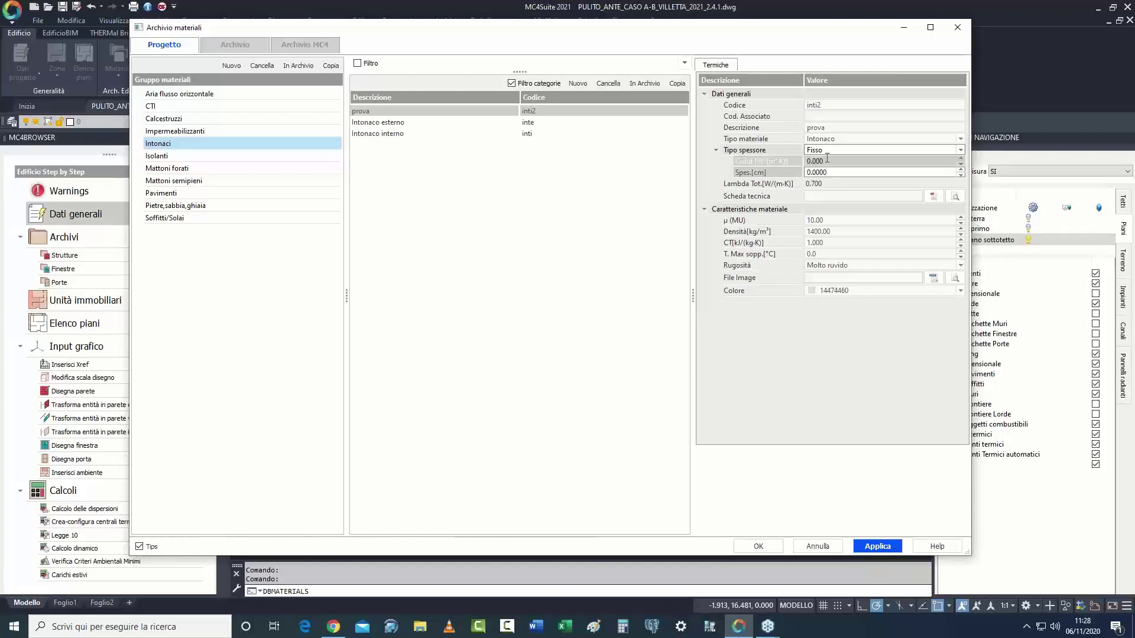
left_click(827, 150)
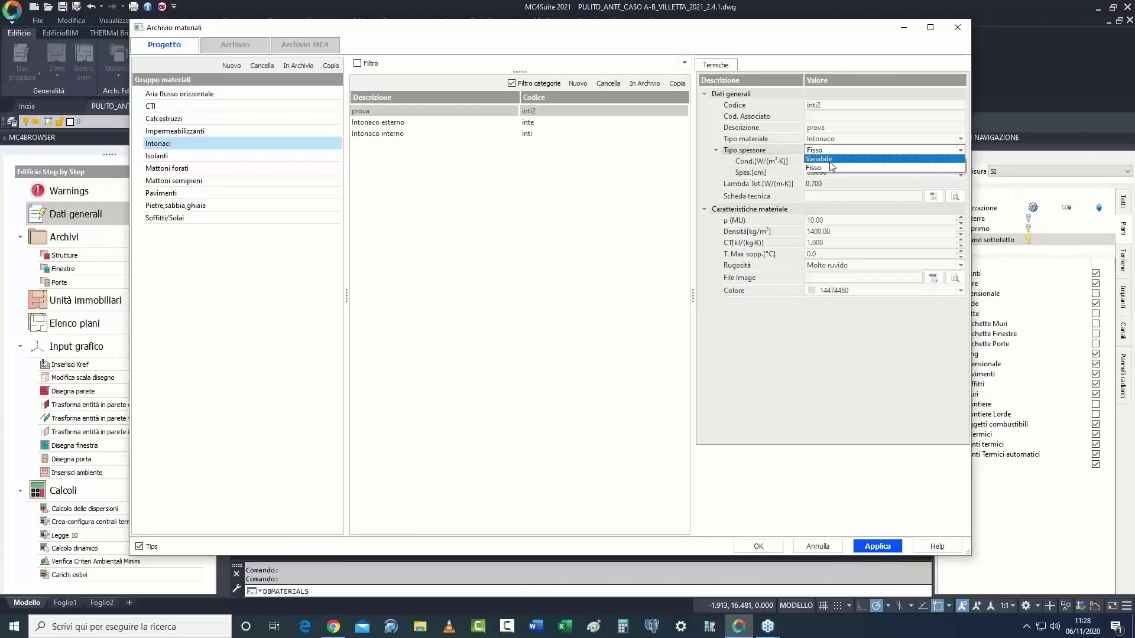
left_click(829, 160)
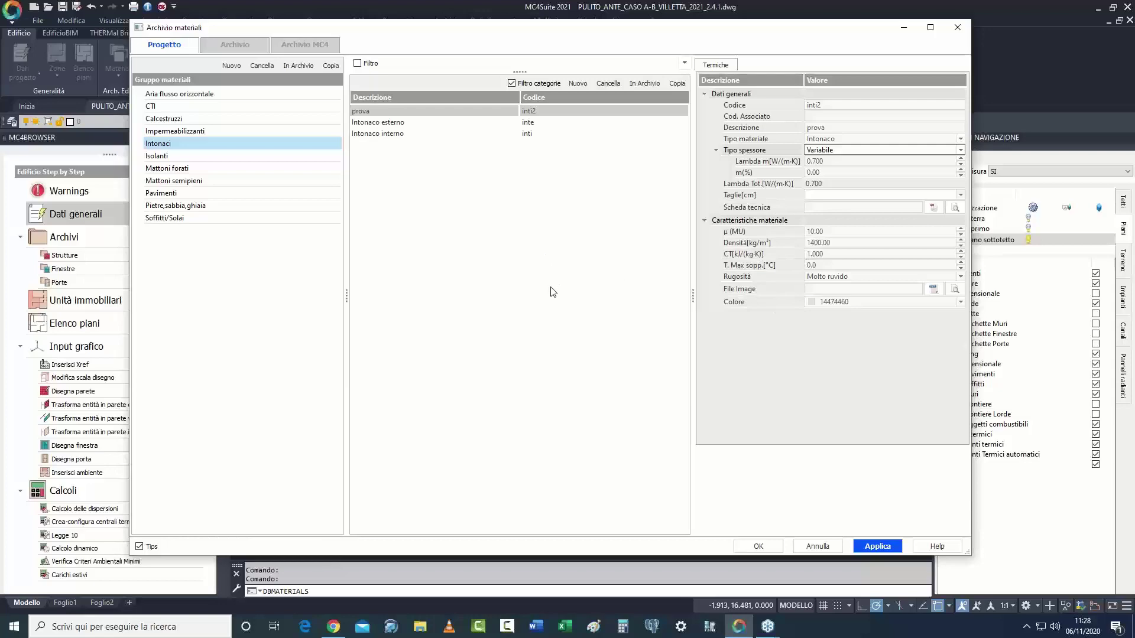
Step: Browse the material groups in the MC4 archive and close the materials archive without saving
left_click(312, 45)
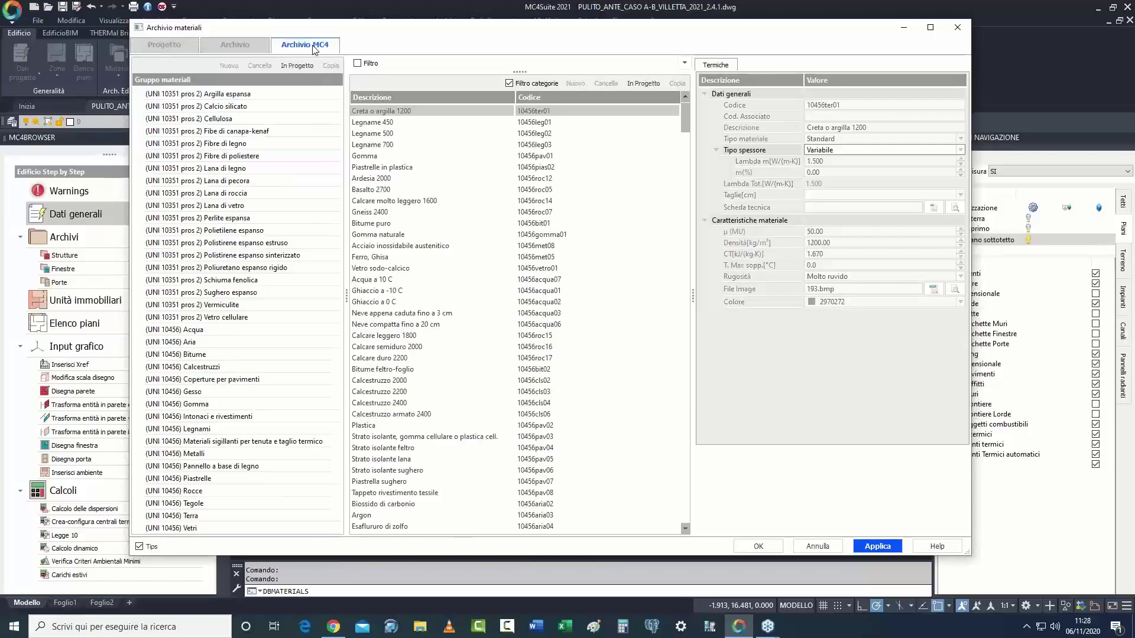
left_click_drag(334, 257, 353, 415)
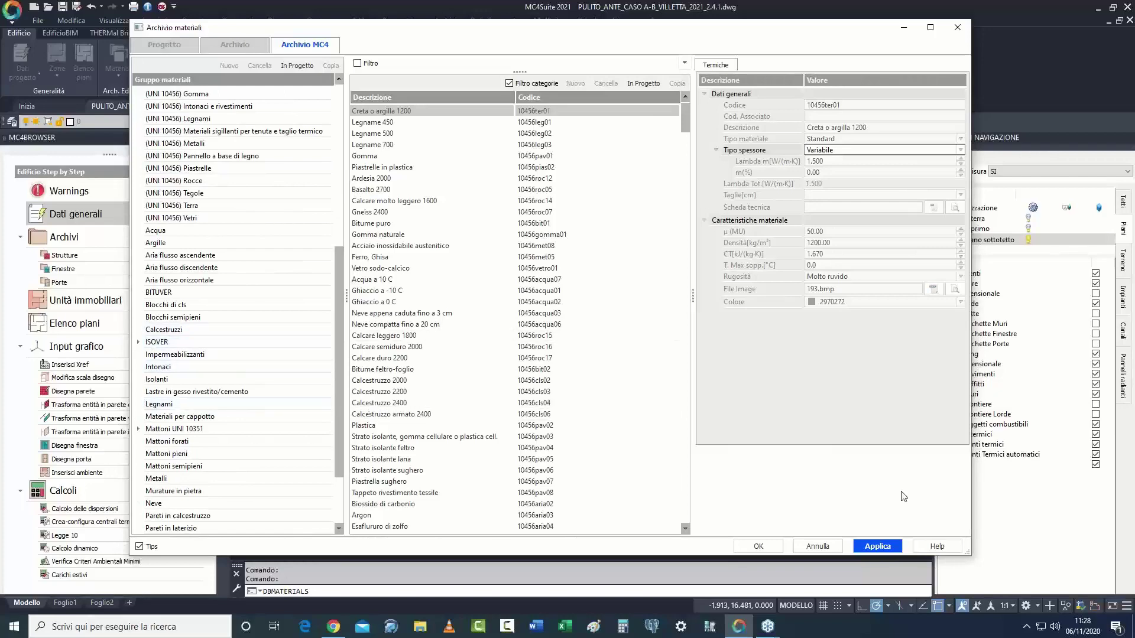
left_click(818, 546)
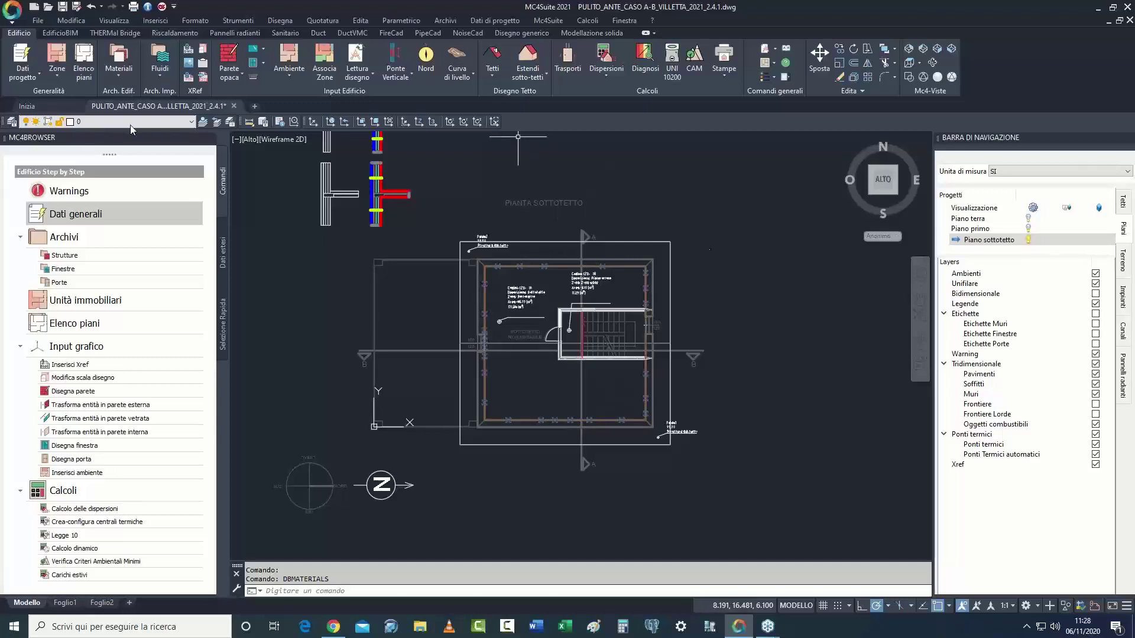
Step: Open the thermal bridge calculation and compare the Ante and Post wall-to-intermediate-floor bridges' temperature maps
left_click(118, 65)
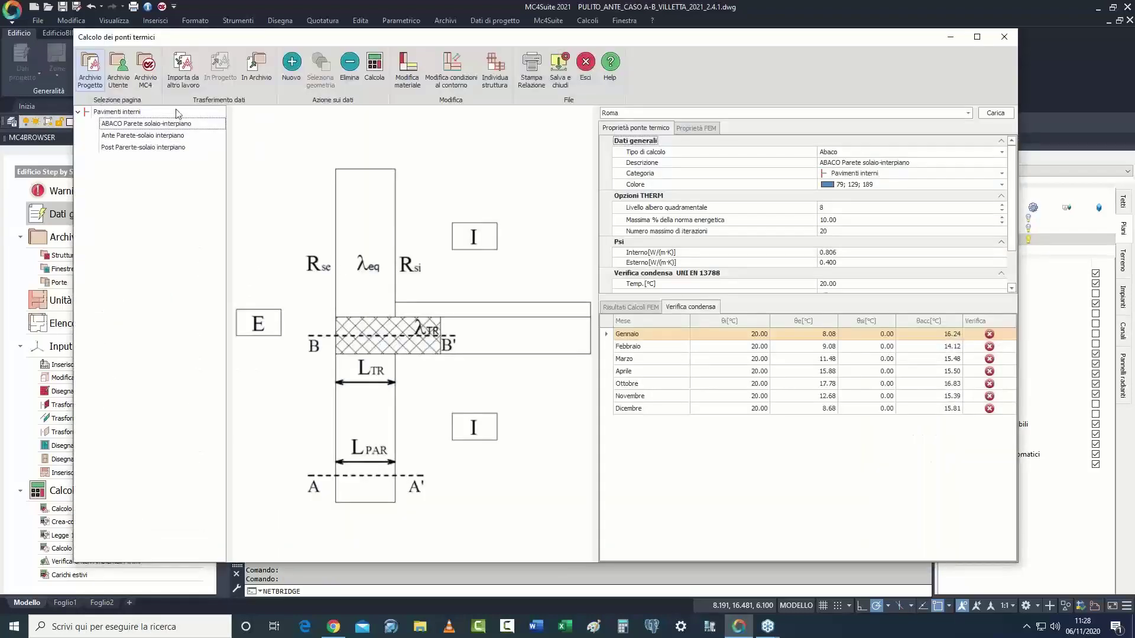
left_click(170, 138)
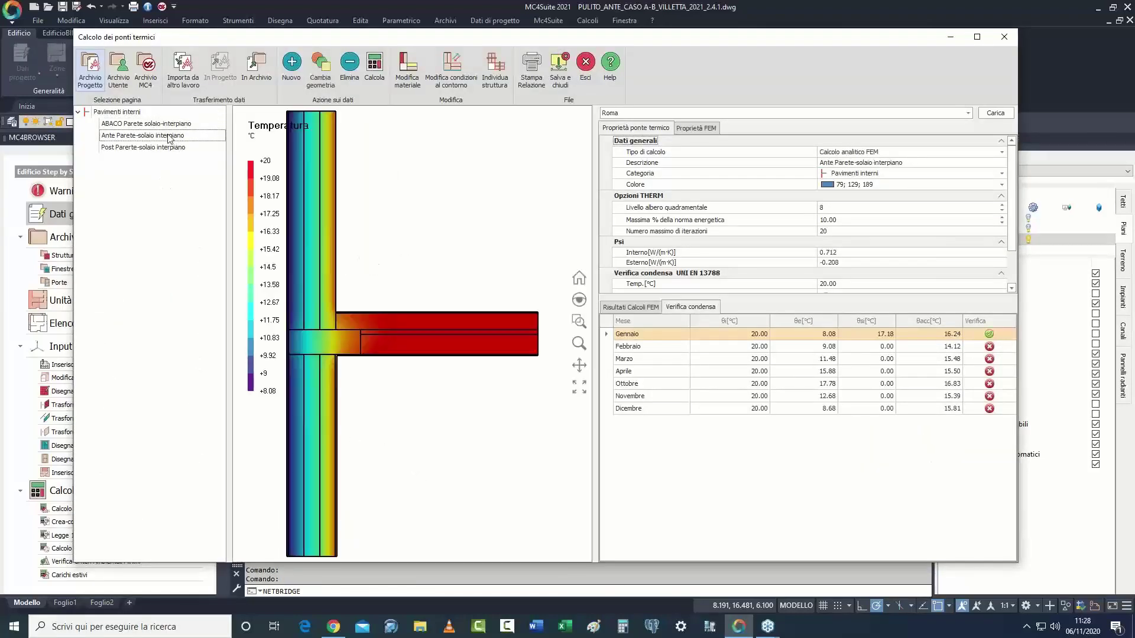
left_click(180, 146)
left_click(181, 137)
left_click(182, 151)
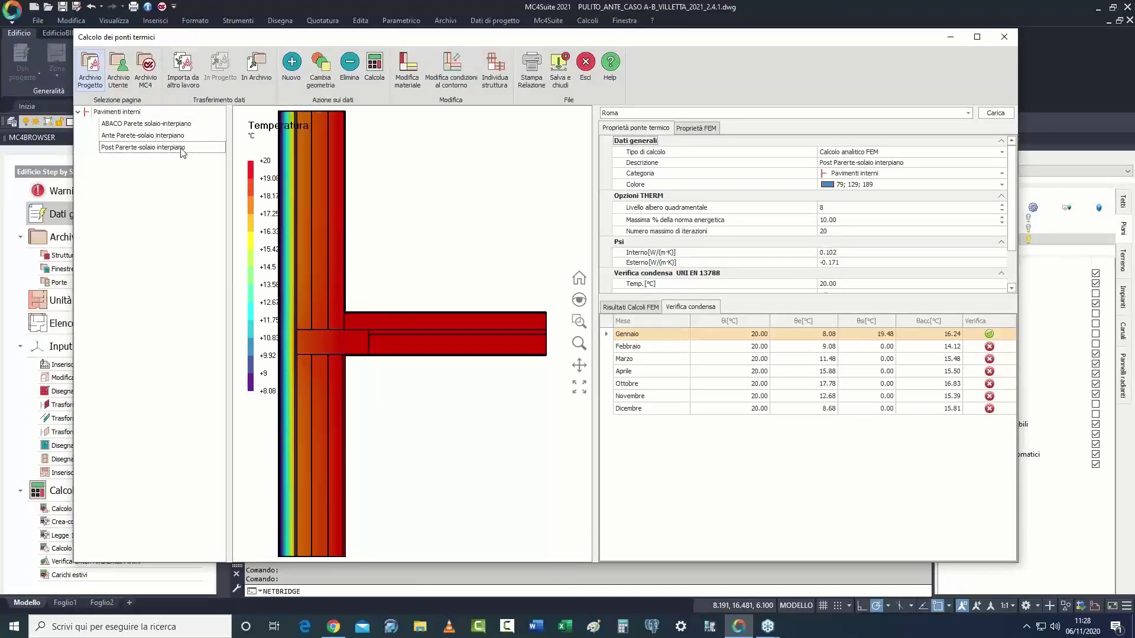
left_click(187, 136)
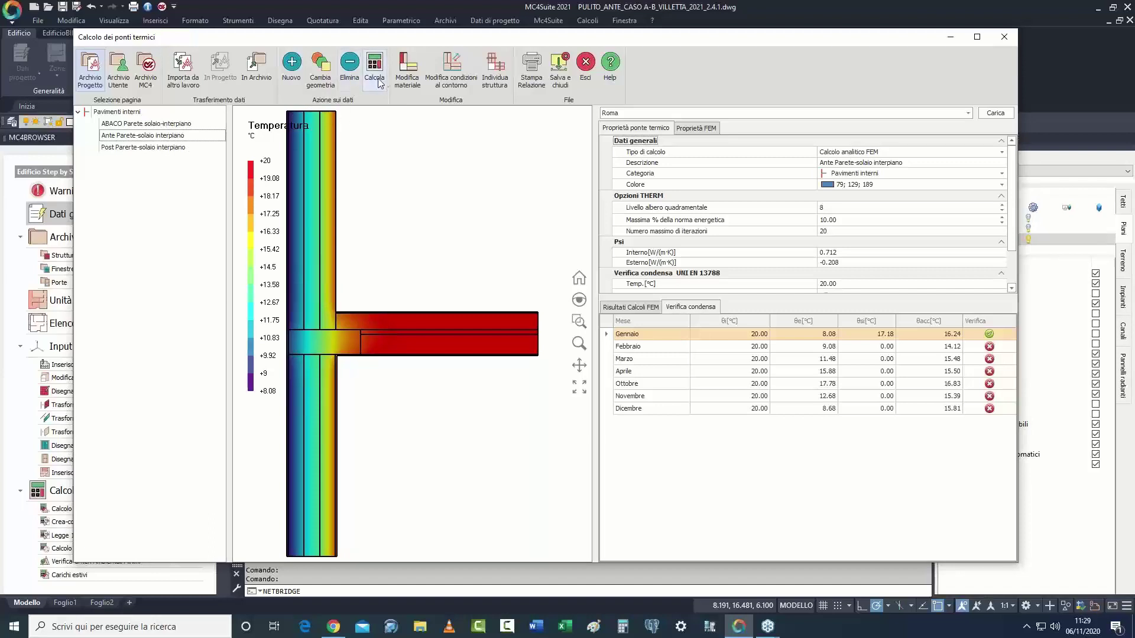
Step: Create a new thermal bridge named parete copertura with the calculation type Abaco
left_click(295, 86)
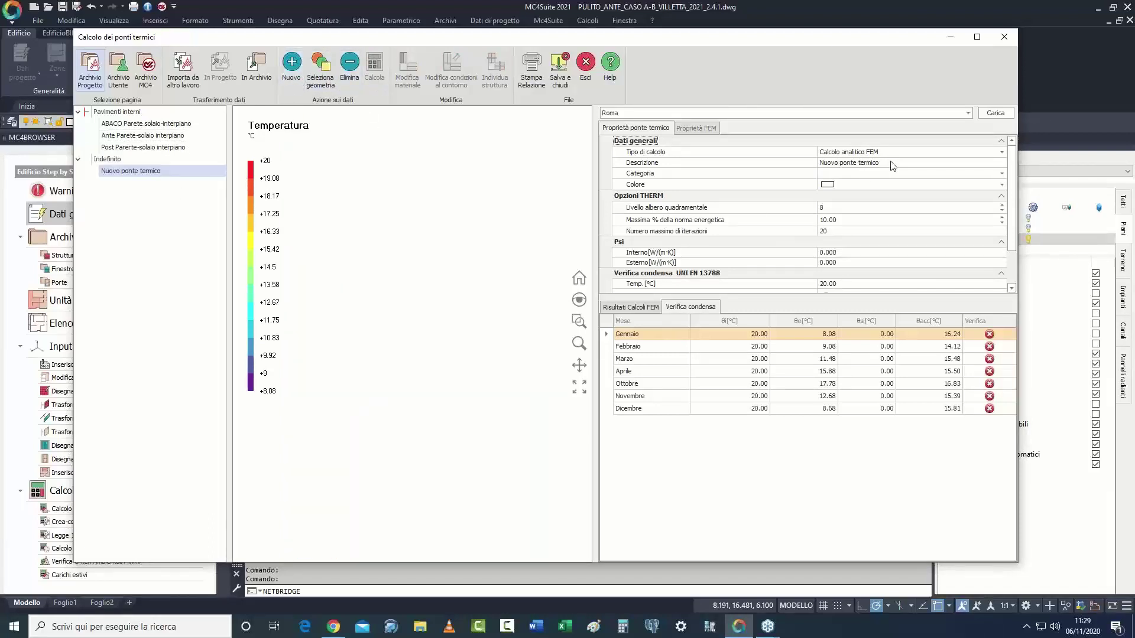
left_click_drag(890, 163, 814, 164)
type("pa")
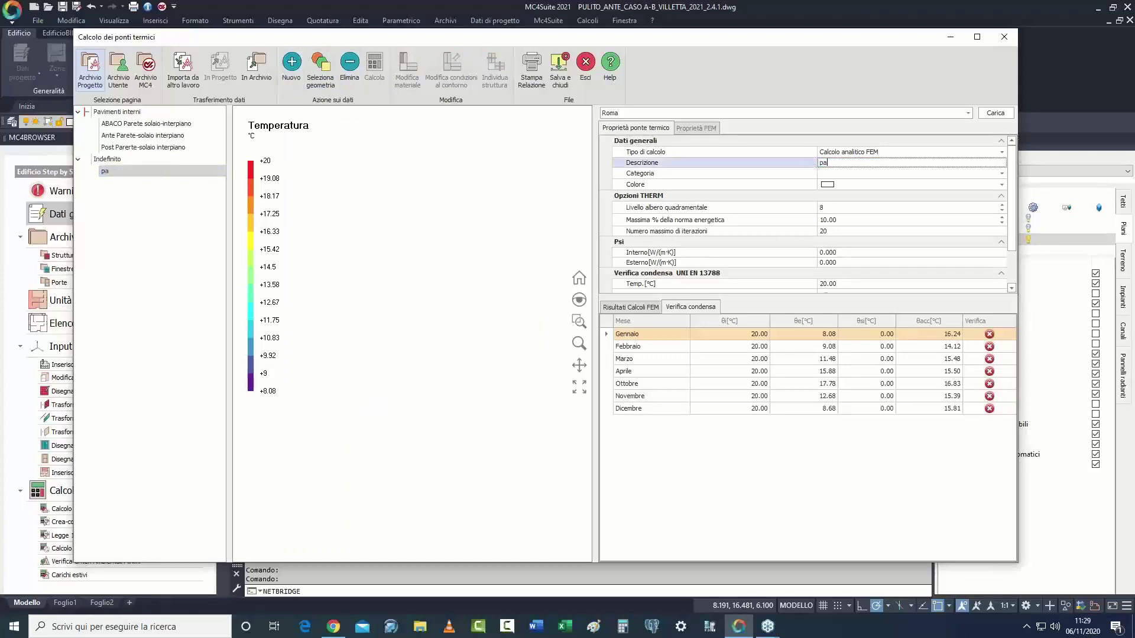
type("rete copertura")
left_click(879, 155)
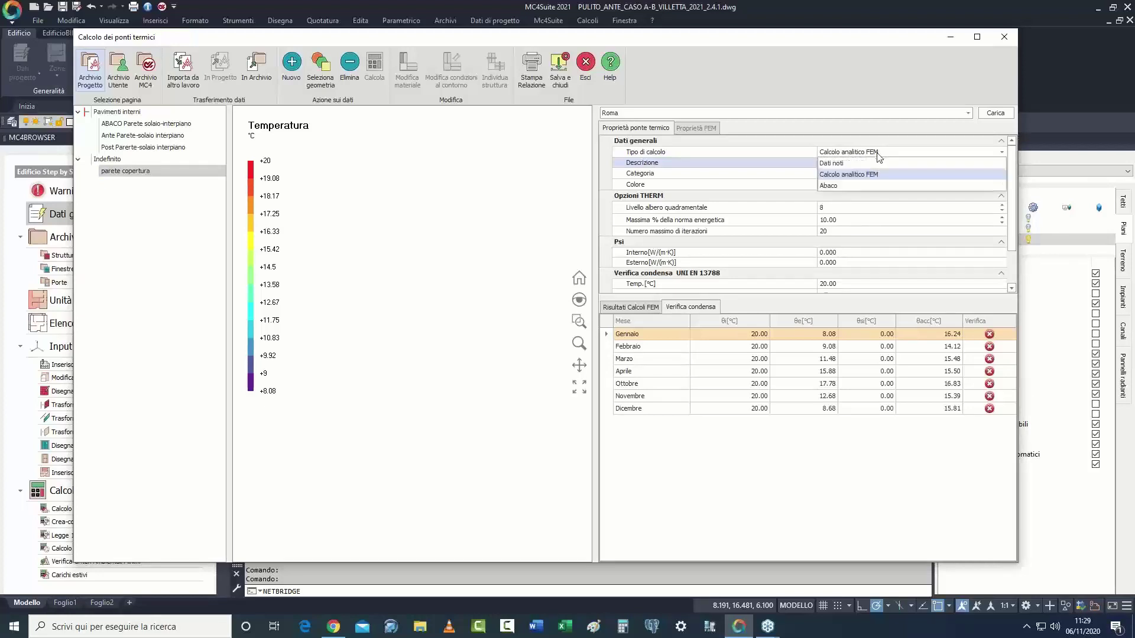
left_click(850, 187)
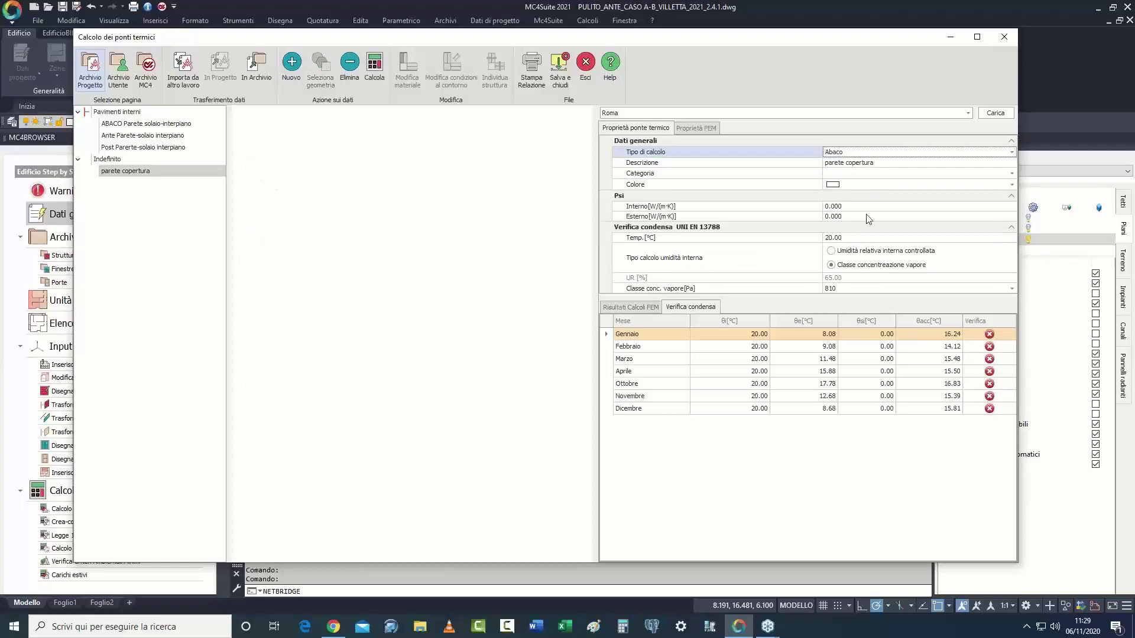
Step: Assign parete copertura the category Coperture and the subcategory PARETE NON ISOLATA CON COPERTURA NON ISOLATA E TRAVE NON ISOLATA
left_click(854, 174)
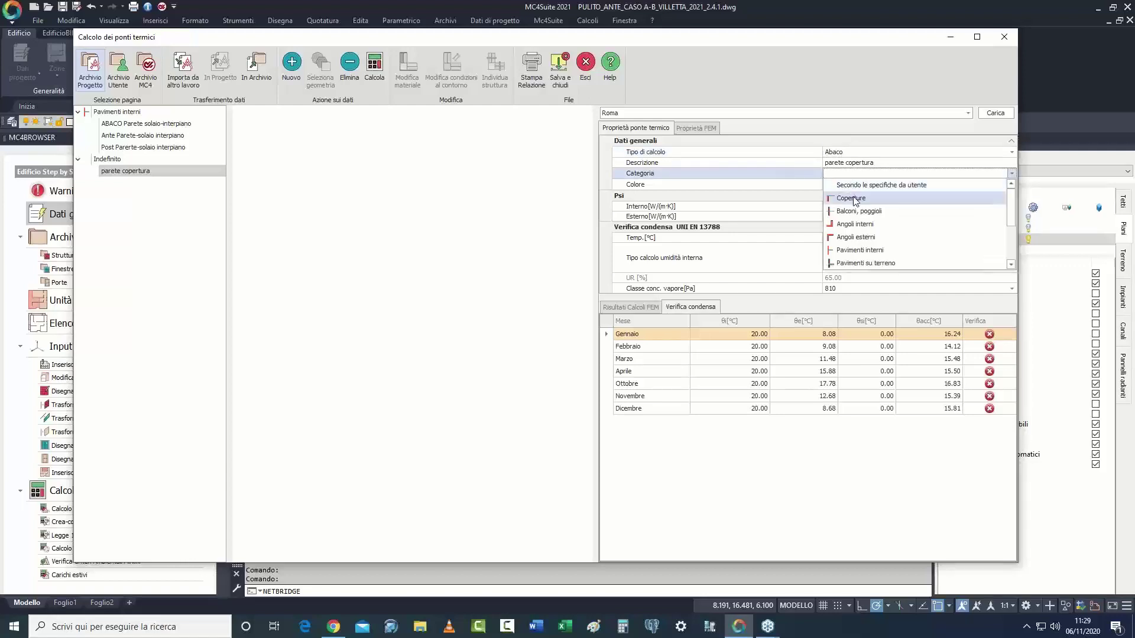
left_click(851, 198)
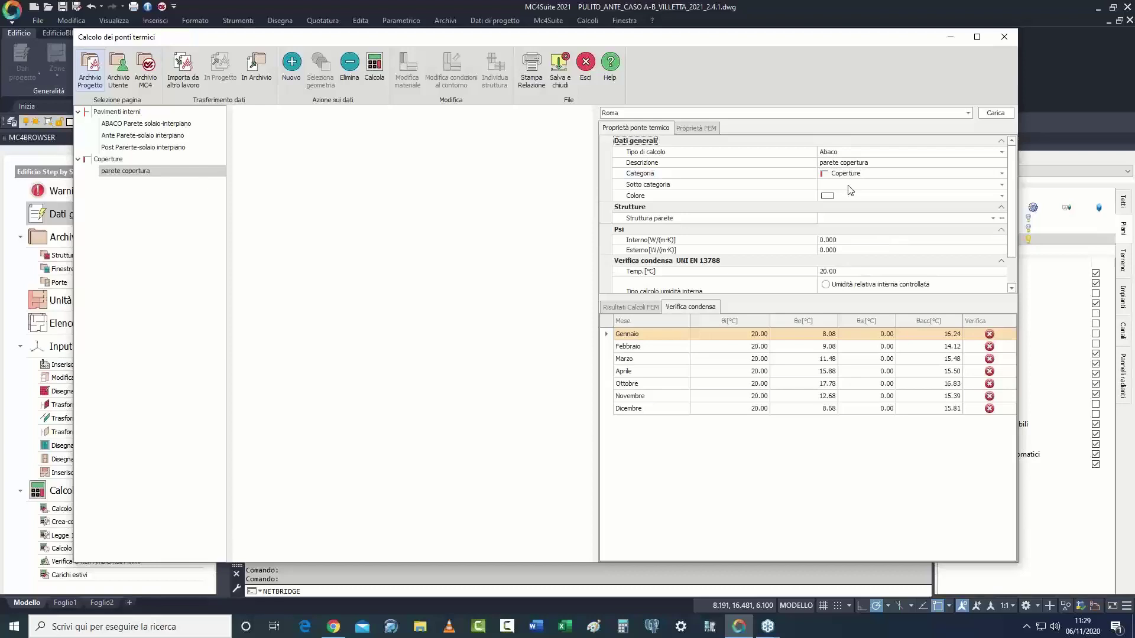
left_click(849, 185)
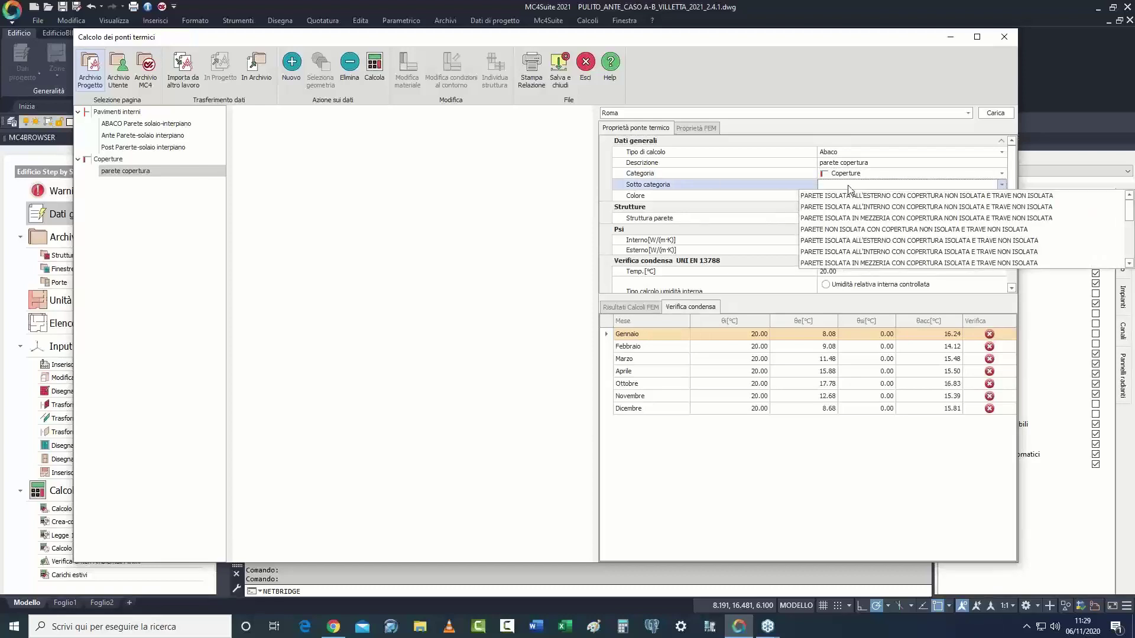
left_click(845, 231)
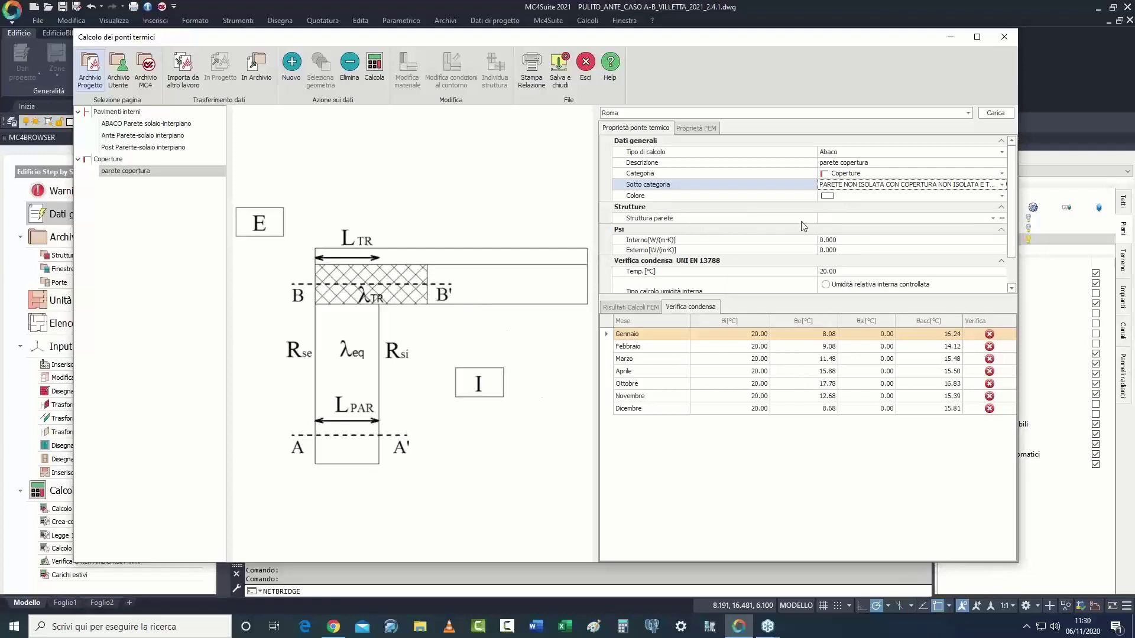
Step: Assign the Parete esterna 40 cm wall structure to the parete copertura thermal bridge
left_click(856, 219)
left_click(863, 248)
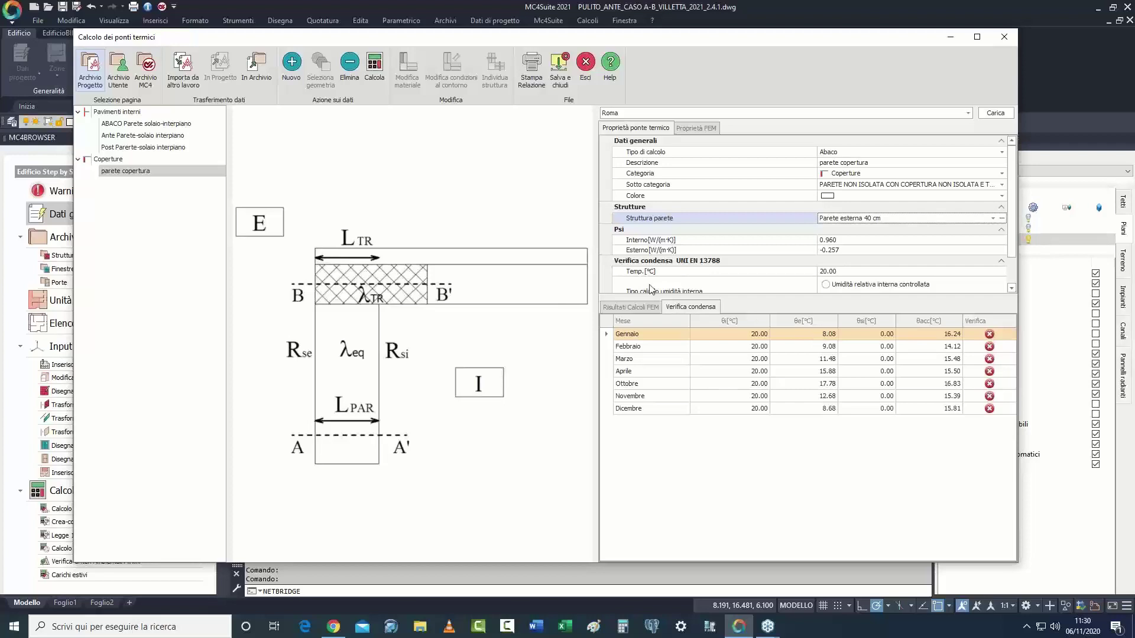
Step: Review the Post wall-to-floor bridge's temperature map and parete copertura's January condensation data, and save and close the thermal bridge calculation
left_click(177, 150)
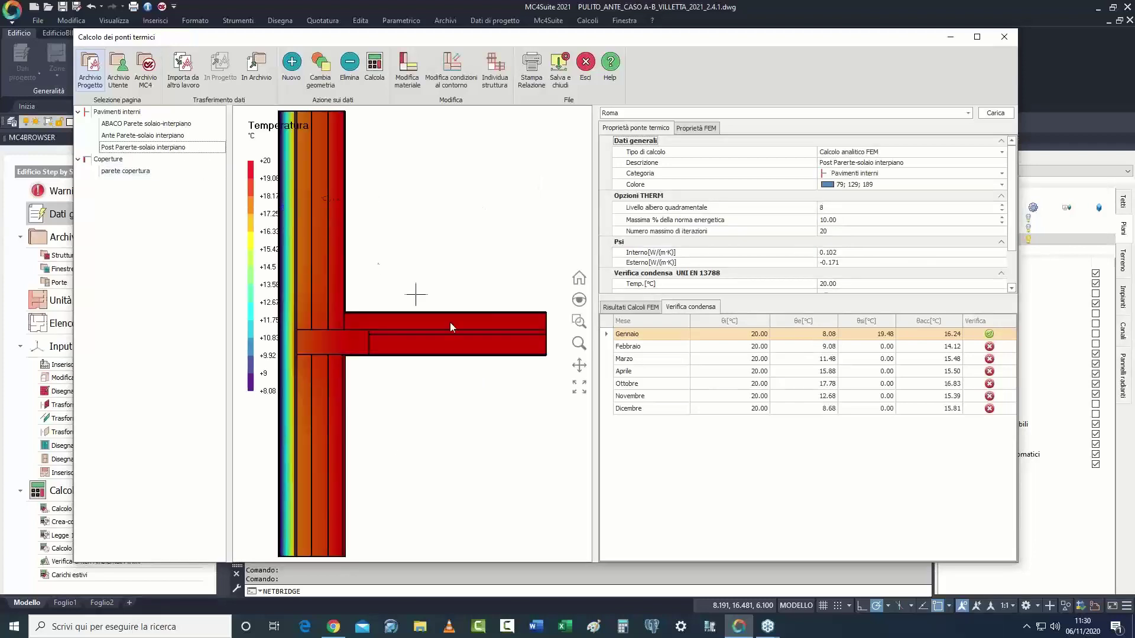
left_click(347, 359)
left_click(147, 171)
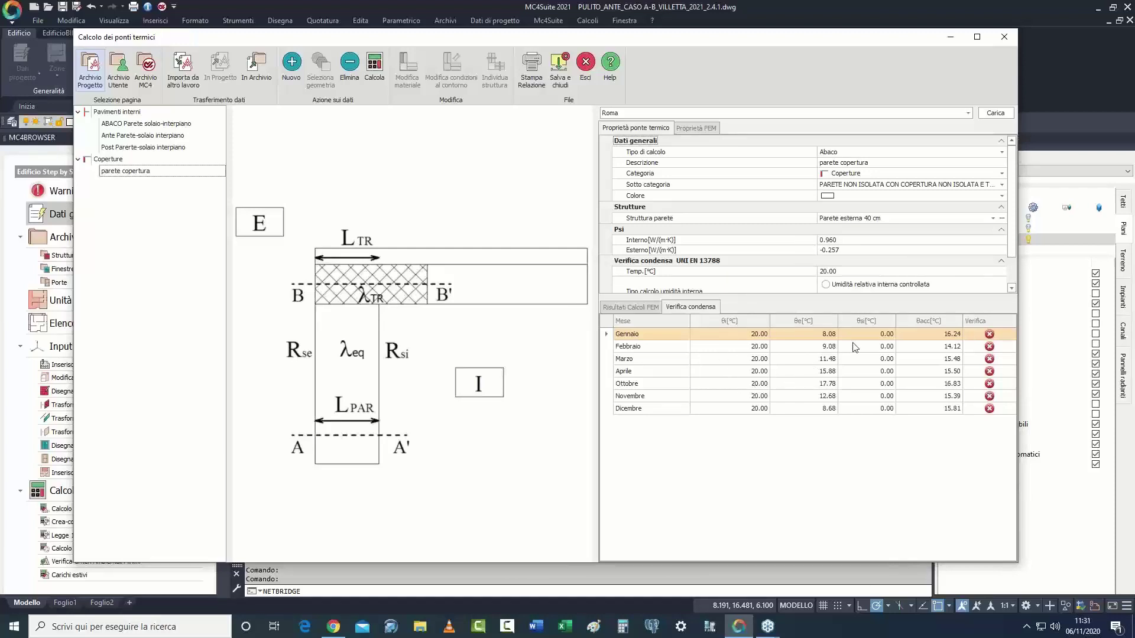
left_click(884, 335)
double_click(885, 335)
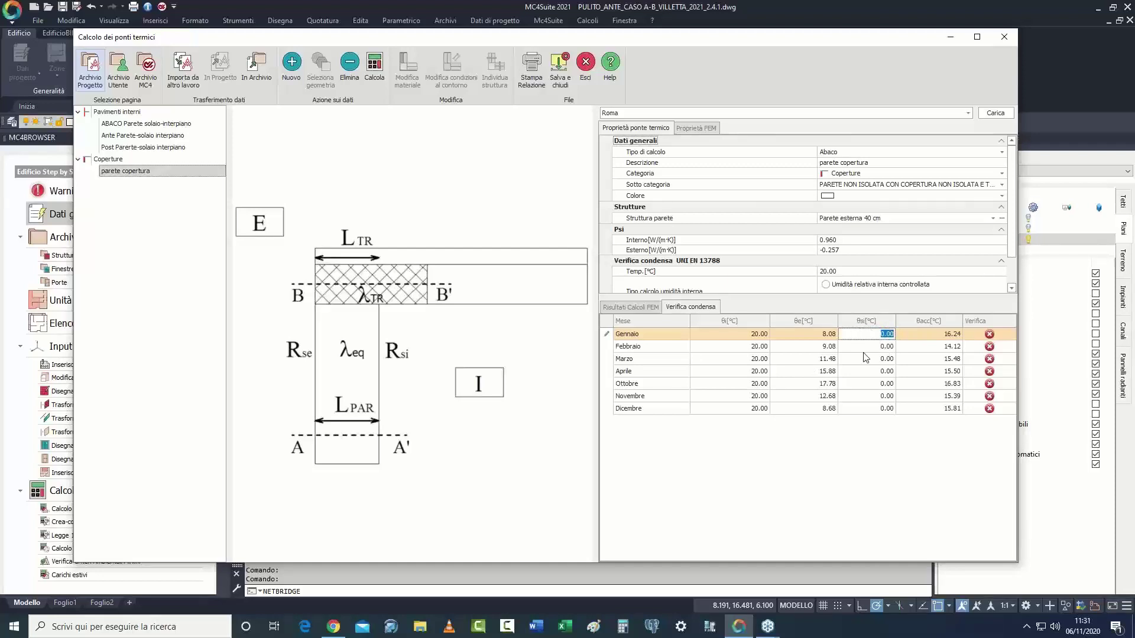
left_click(853, 449)
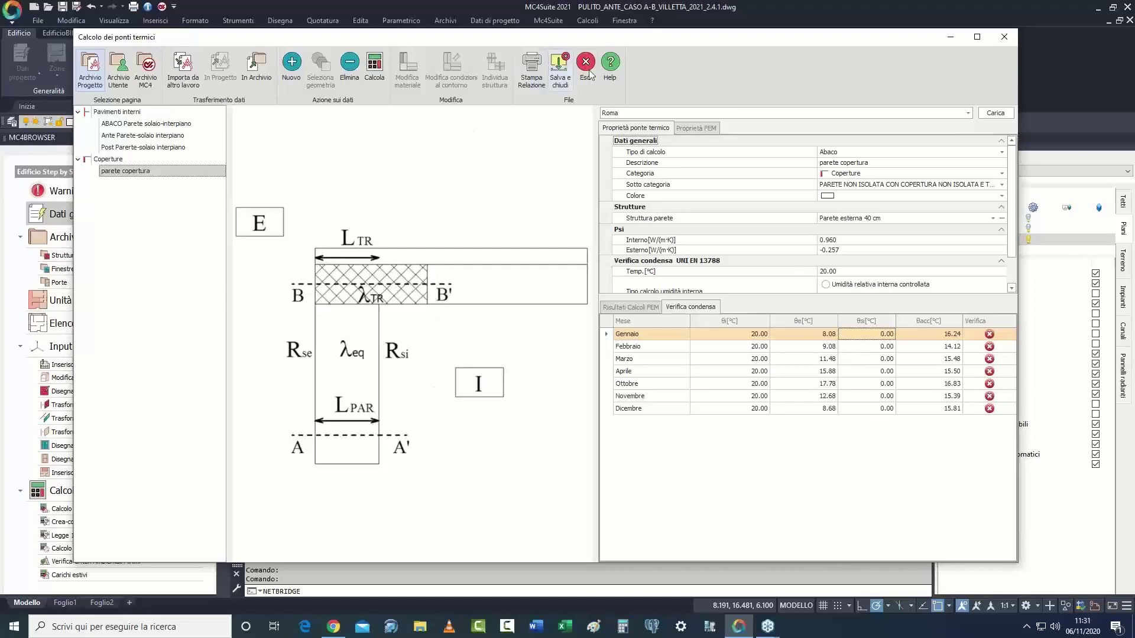
left_click(561, 79)
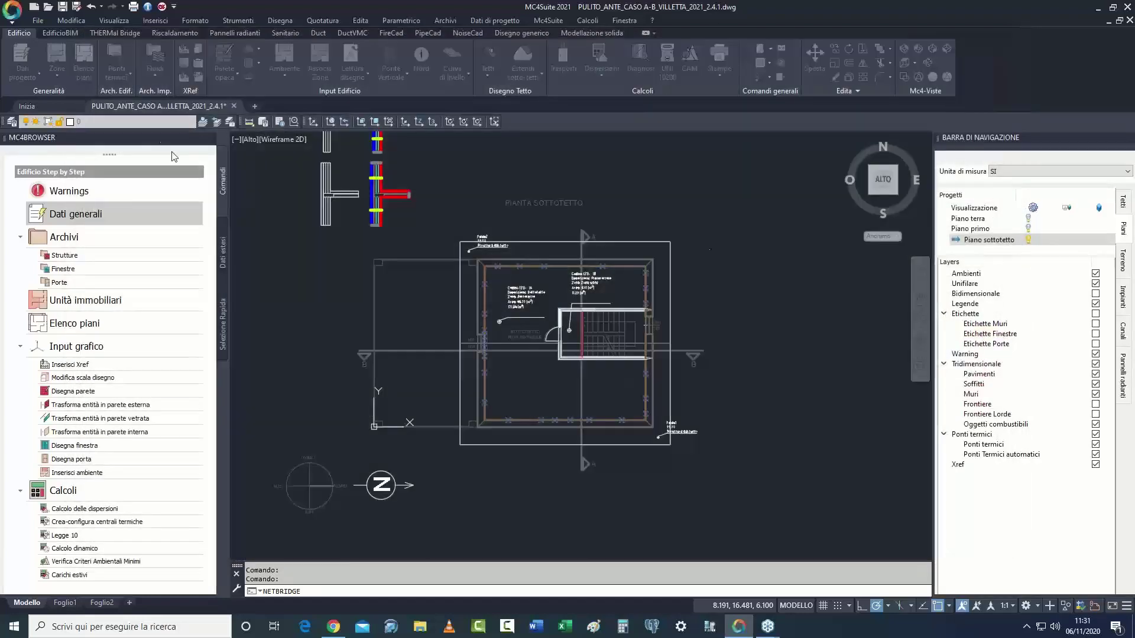
Step: In the project data, set the Coperture thermal bridge for project extraction to parete copertura and confirm
left_click(27, 80)
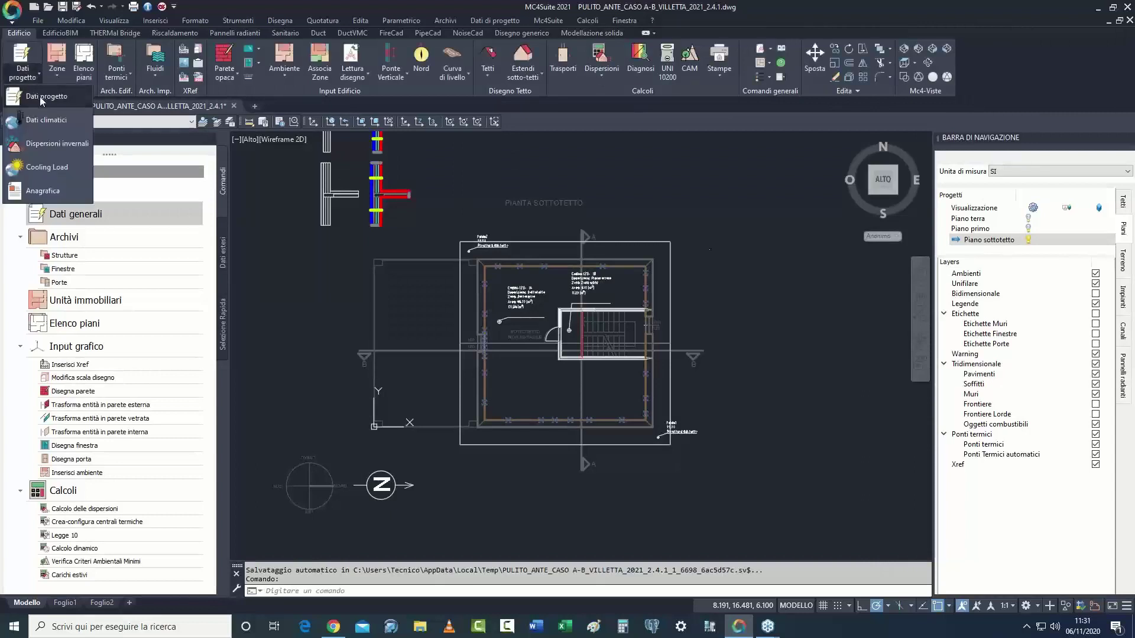
left_click(43, 96)
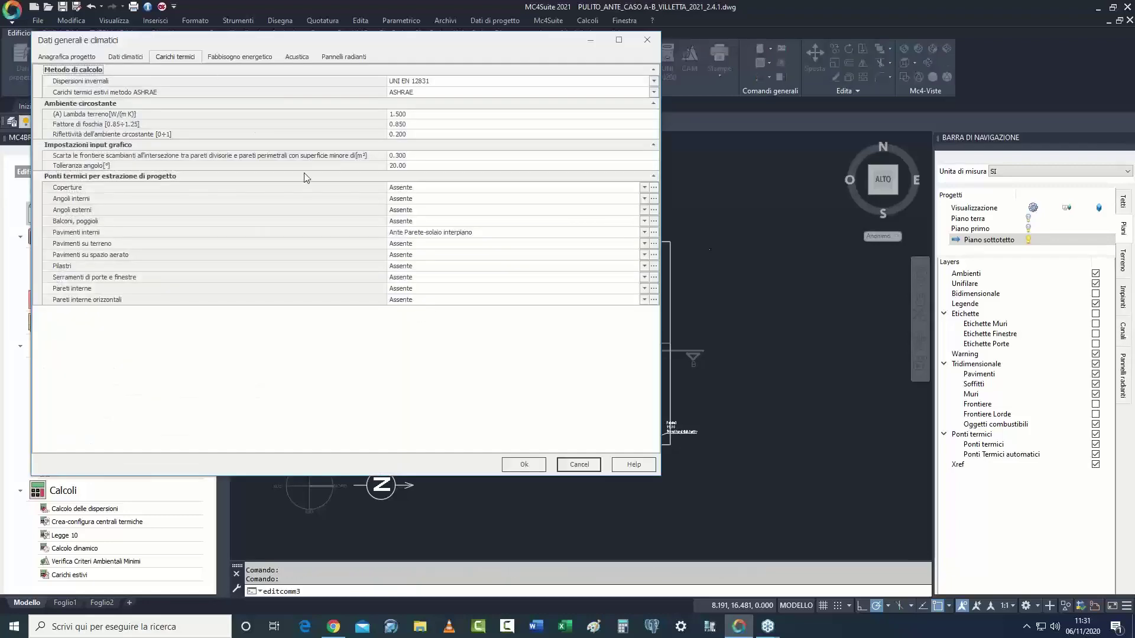
left_click(405, 187)
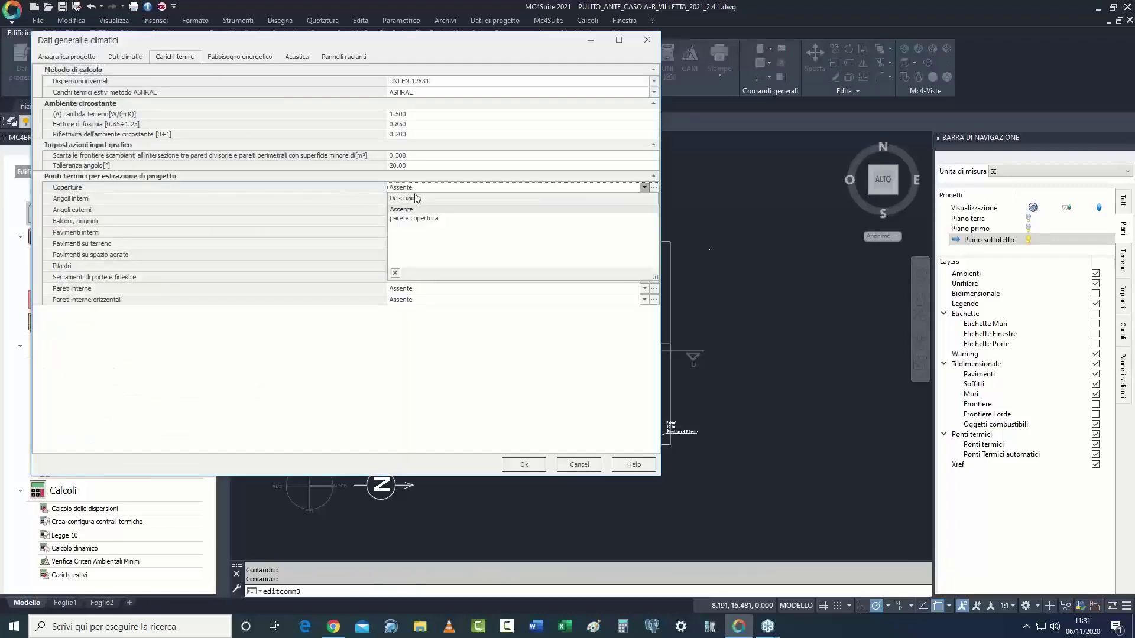
left_click(432, 230)
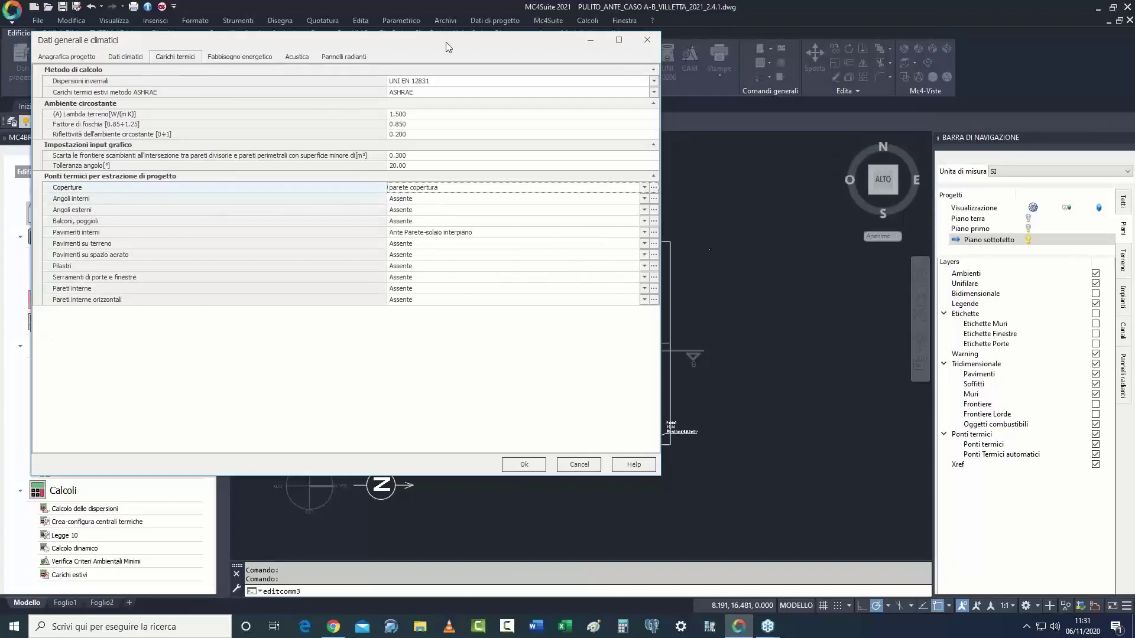
left_click_drag(448, 48, 588, 62)
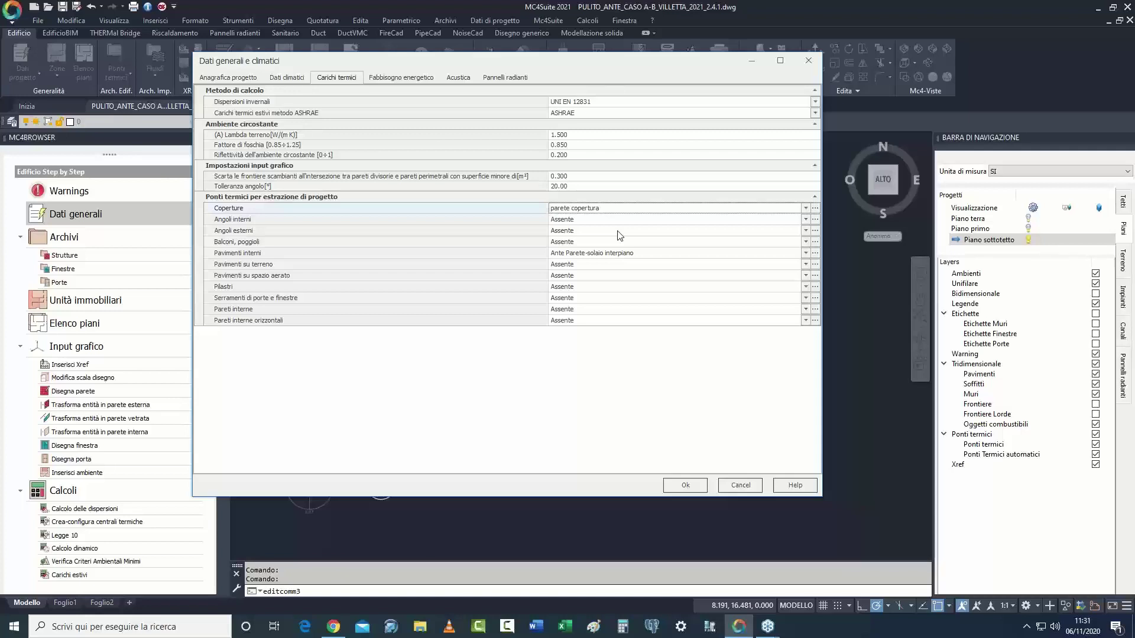
left_click(684, 484)
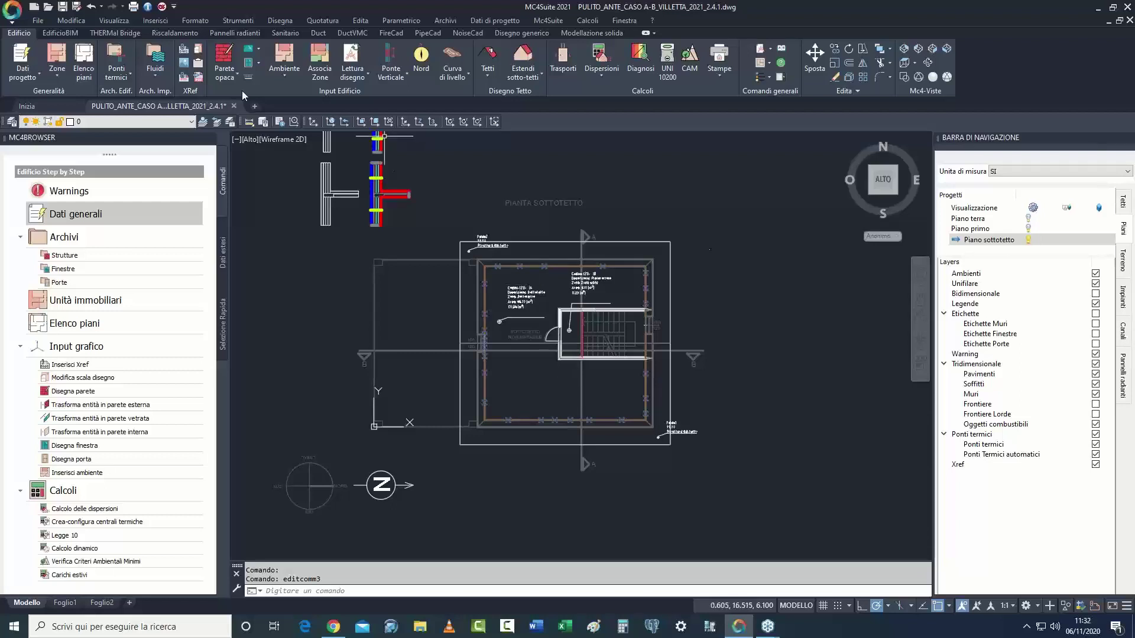
Step: Create a new window in the project's window archive with the description 100x120
left_click(122, 76)
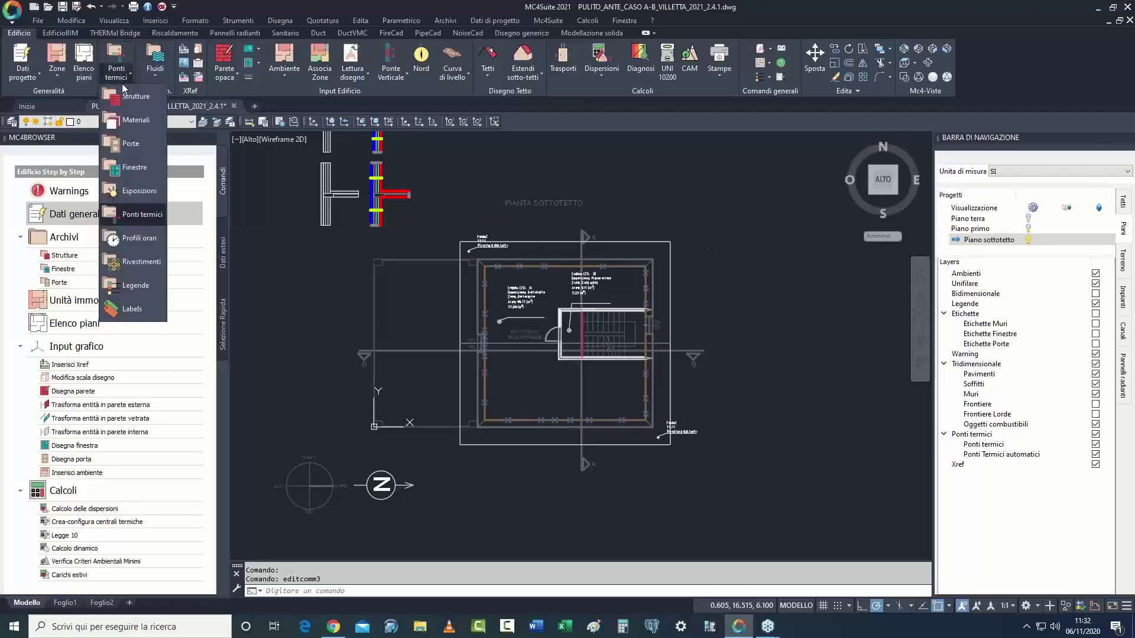
left_click(134, 167)
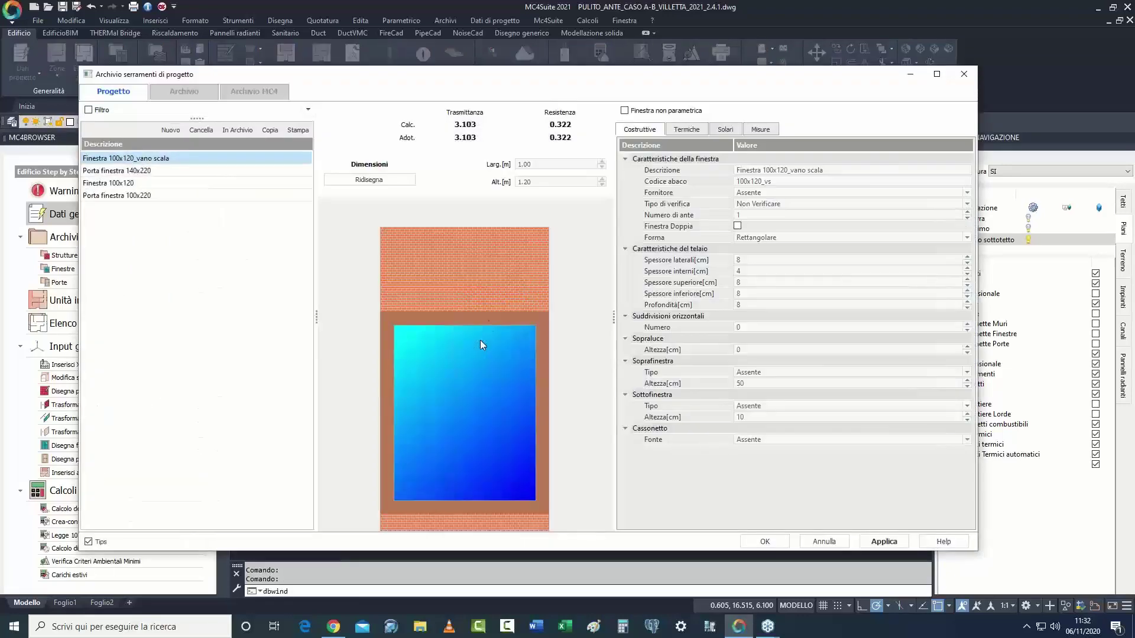
left_click(171, 131)
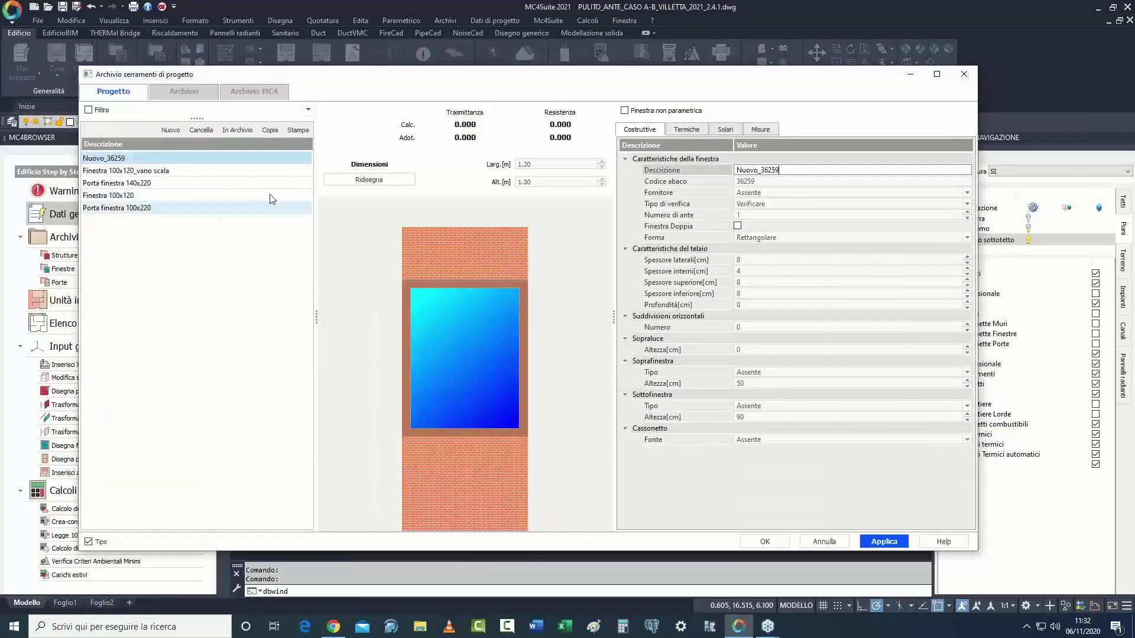
left_click(727, 173)
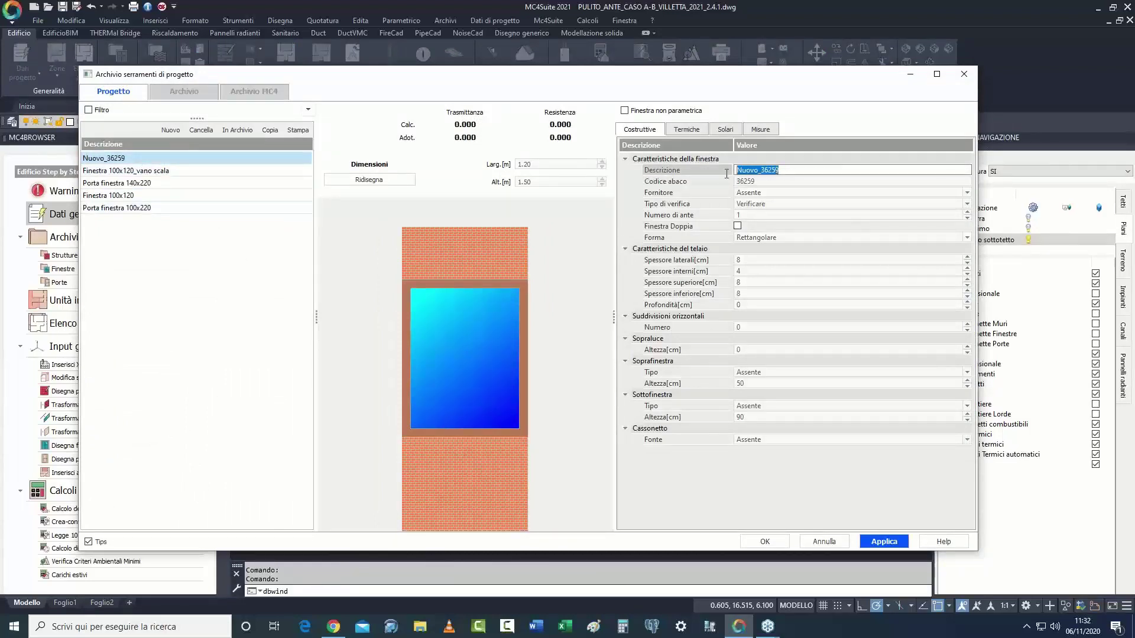
type("100")
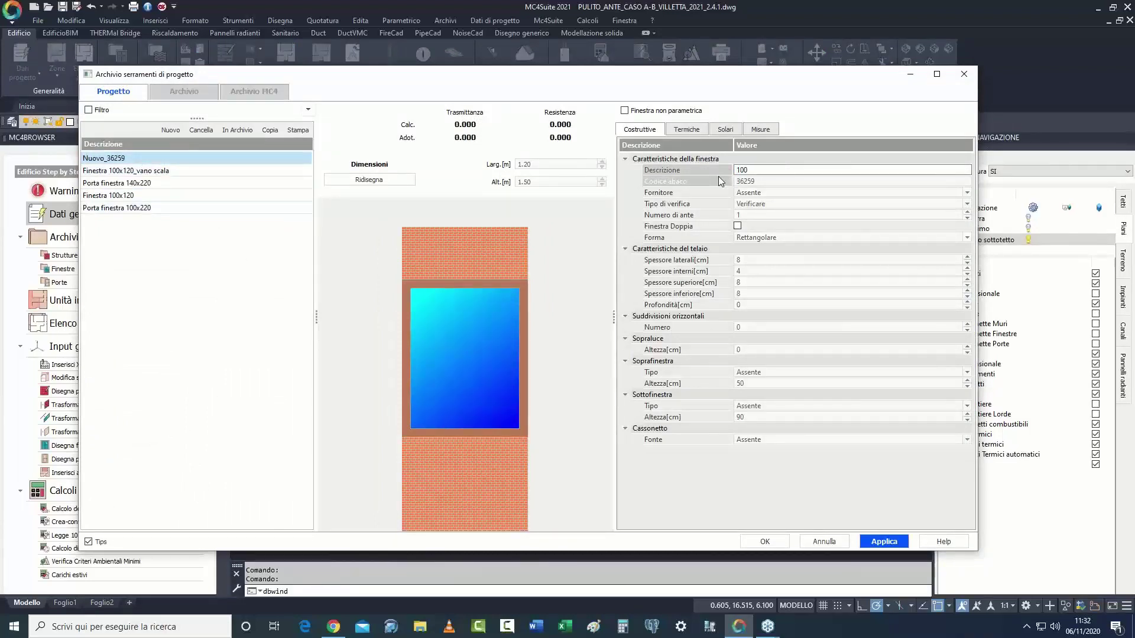
type("x120")
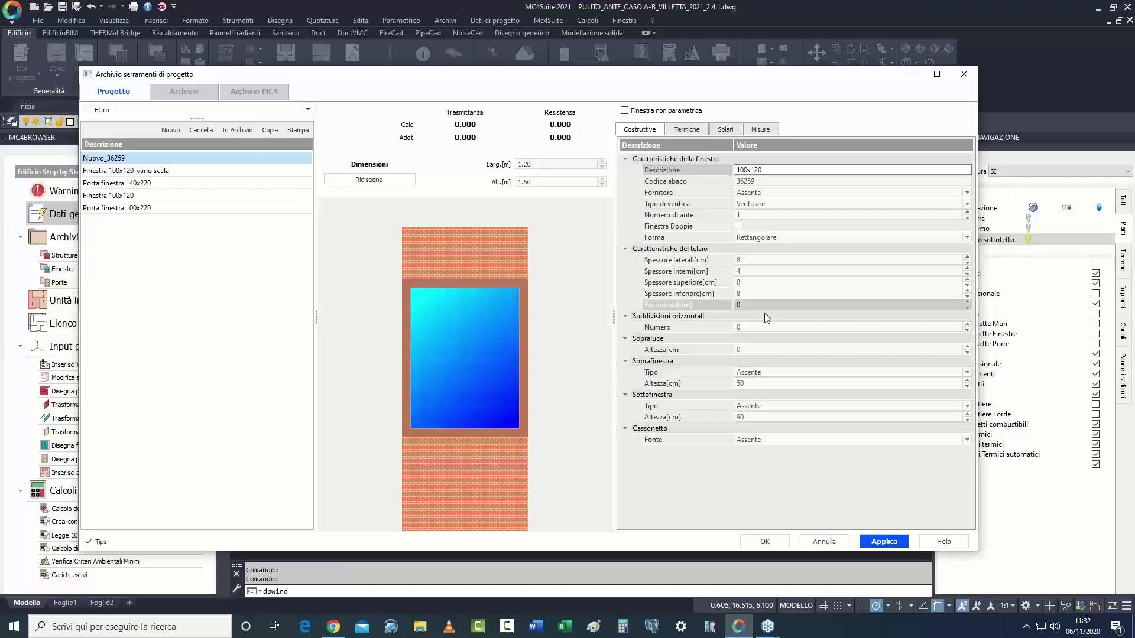
Step: Set the 100x120 window's verification type to Non Verificare, and try two leaves before restoring a single leaf
left_click(774, 205)
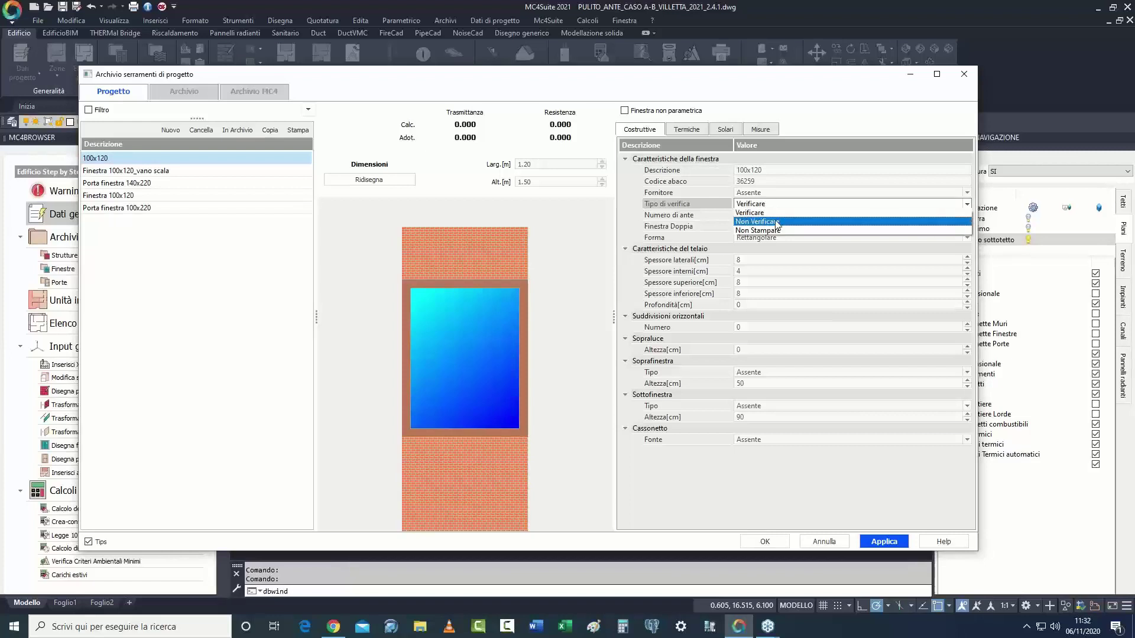
left_click(773, 213)
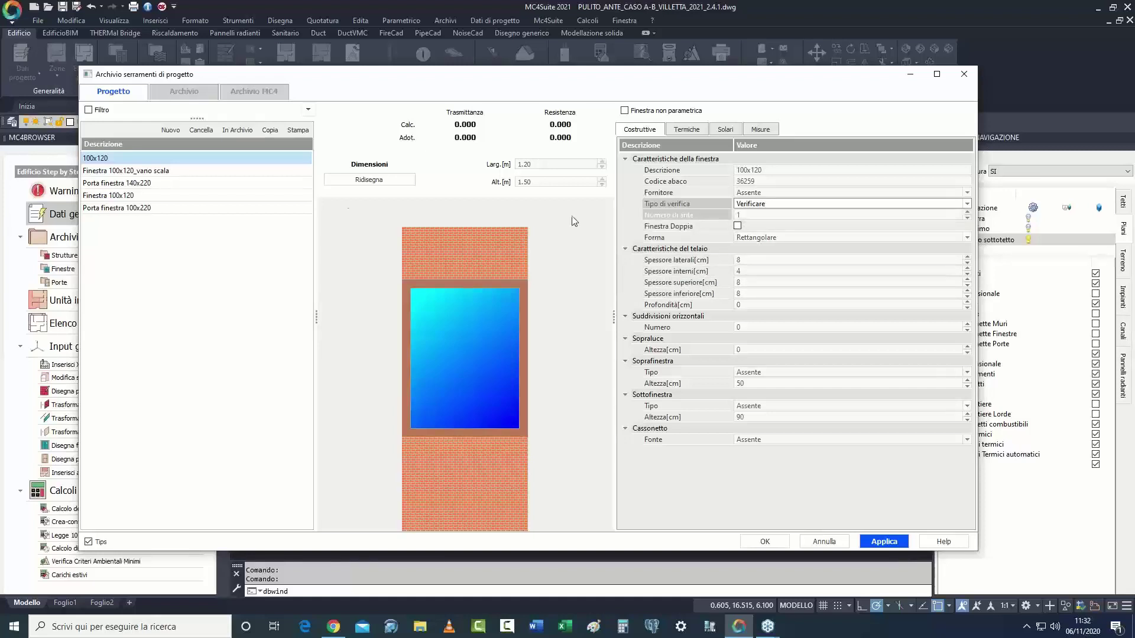
left_click(152, 158)
left_click(781, 208)
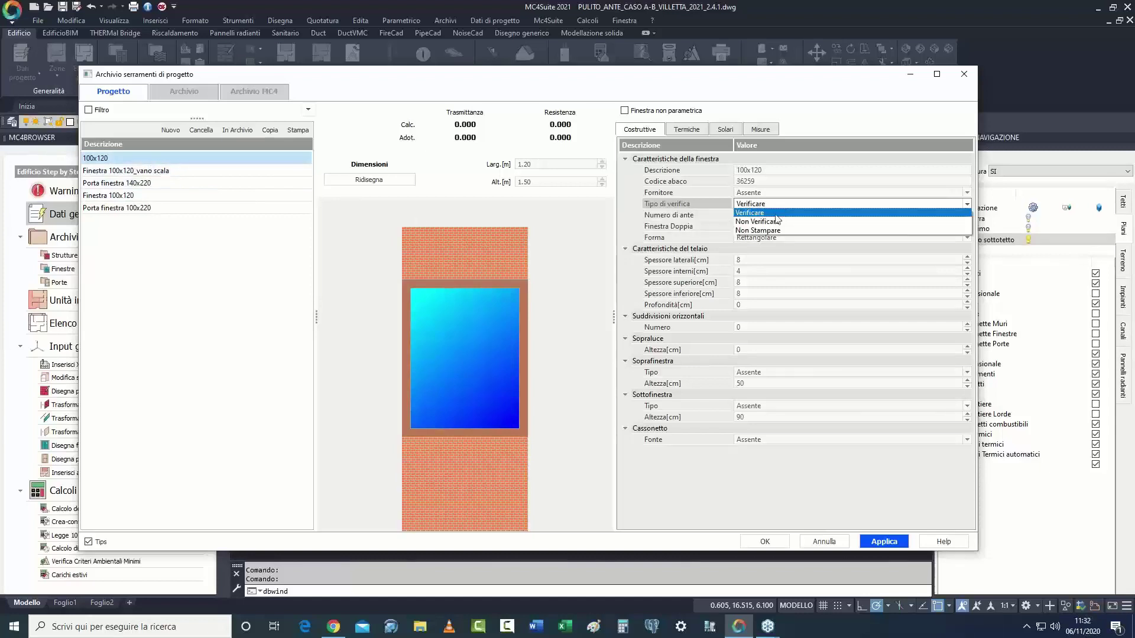
left_click(773, 226)
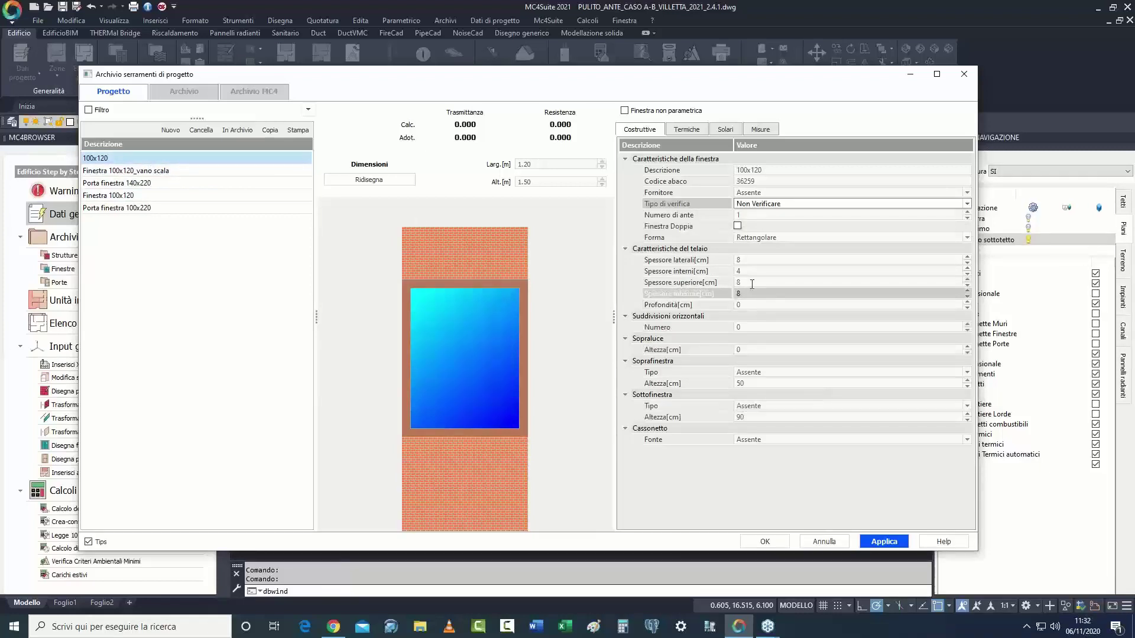
left_click(751, 216)
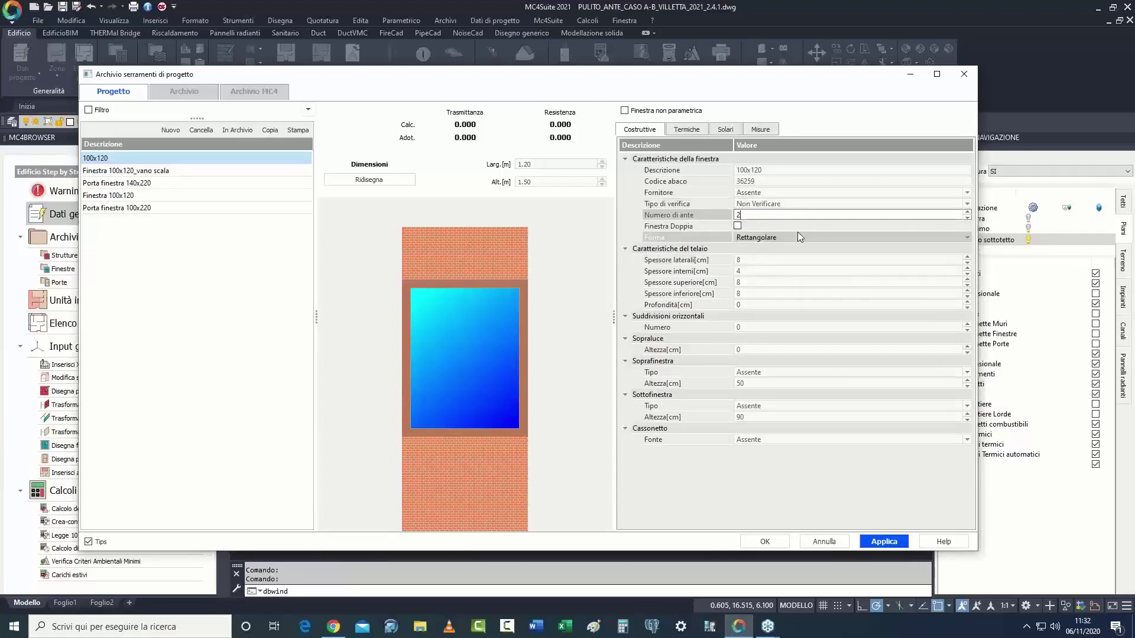
key("Return")
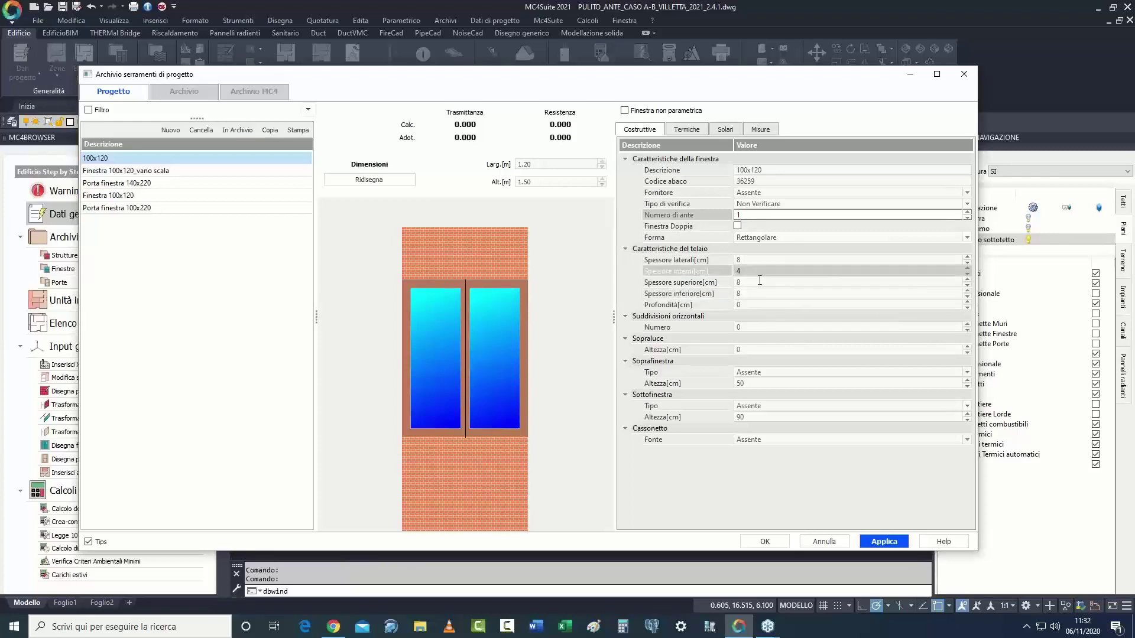
Step: Set the 100x120 window's lateral frame thickness to 5 cm and check the structures available for the Soprafinestra type
left_click(721, 261)
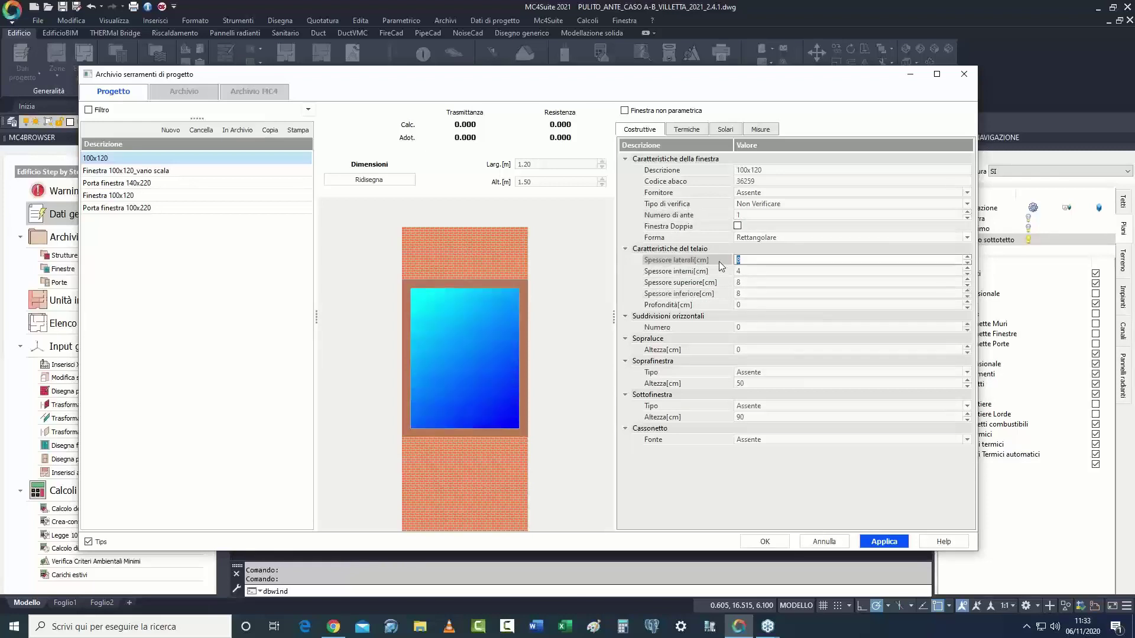
type("5")
left_click(761, 272)
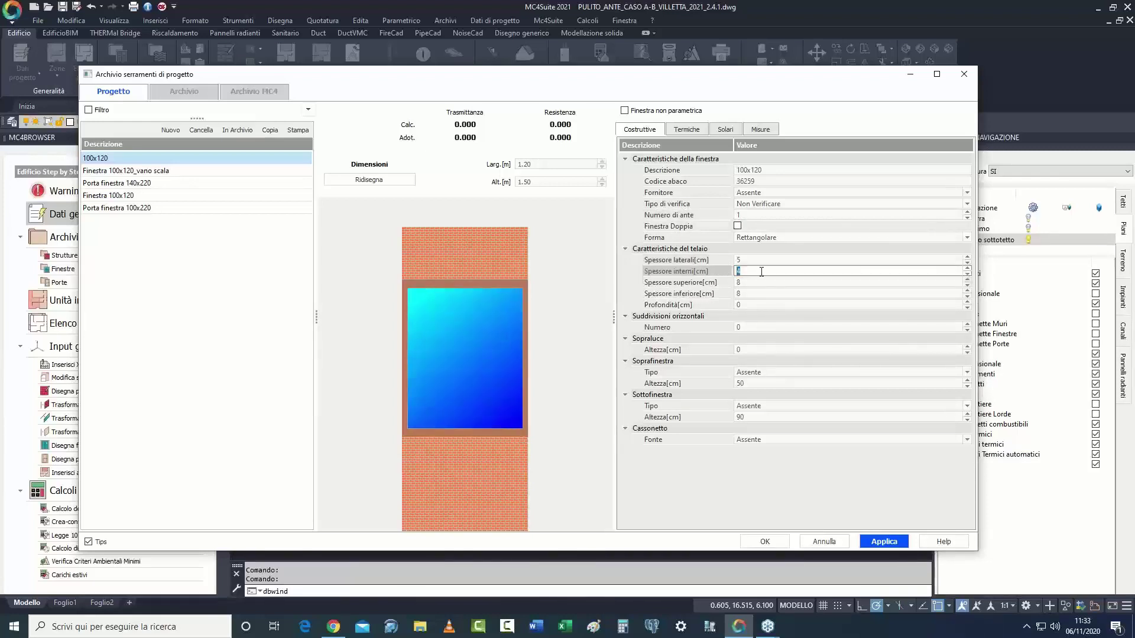
left_click(761, 272)
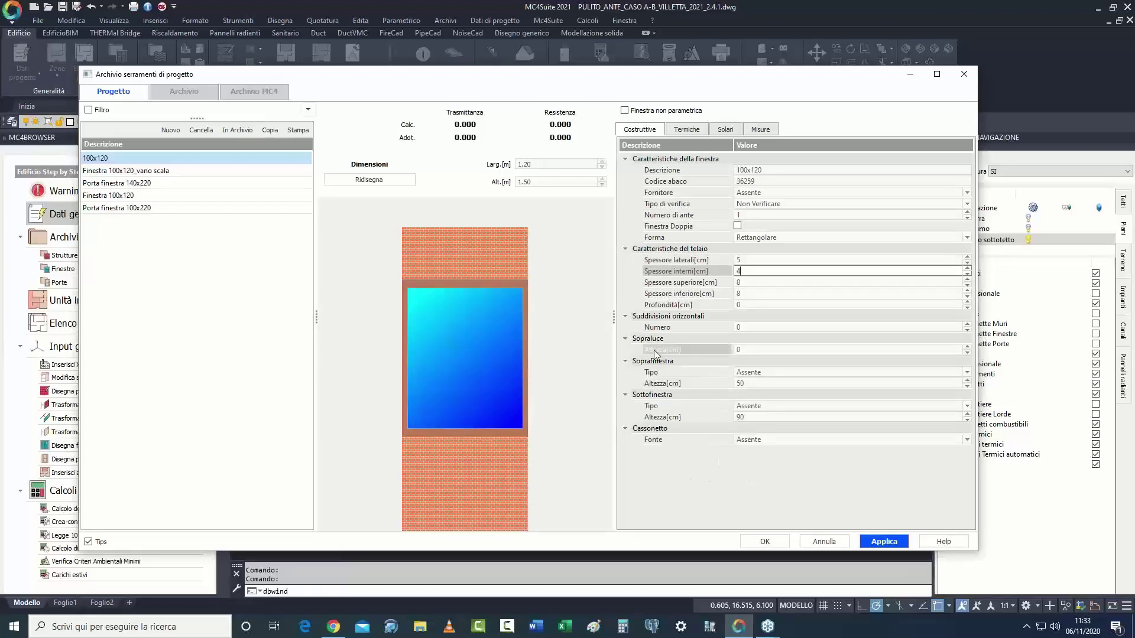
left_click(768, 372)
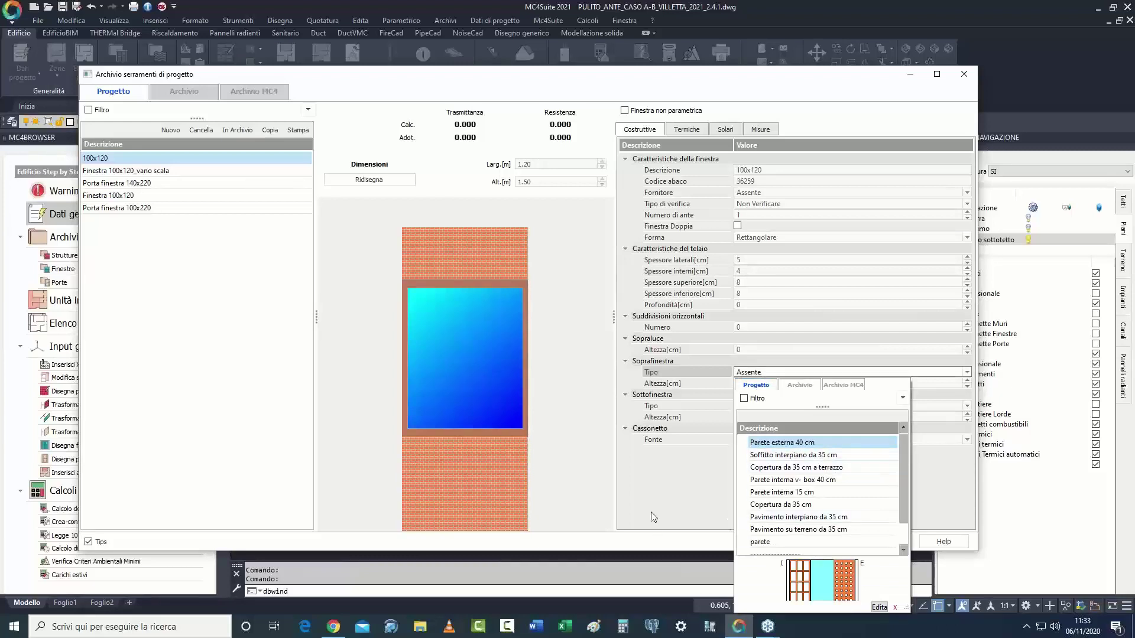
left_click(726, 458)
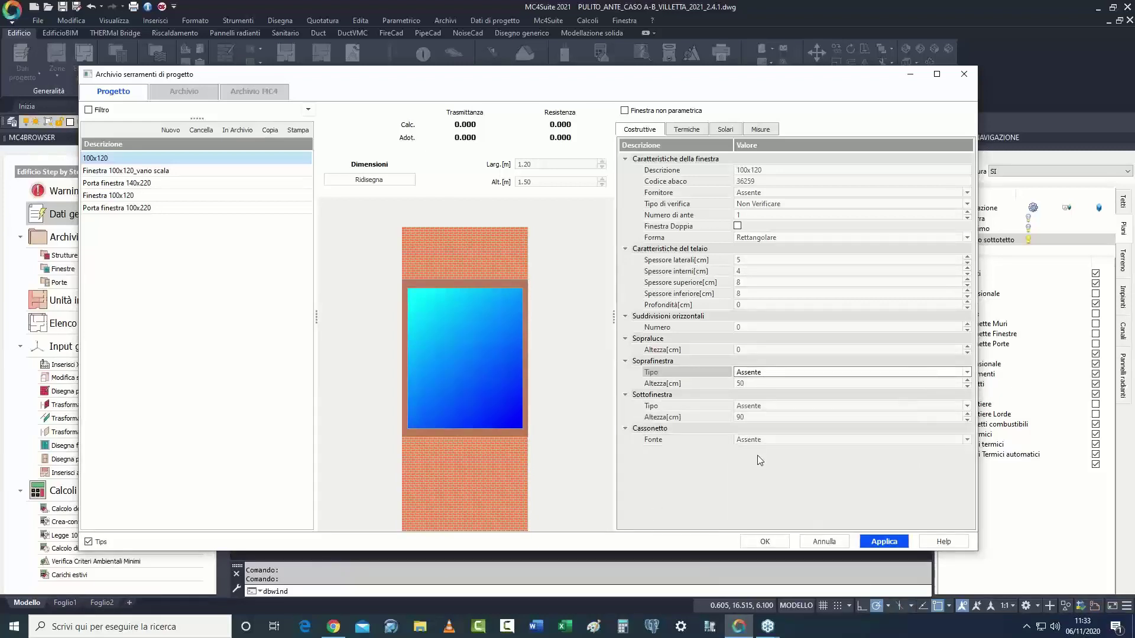
Step: In the 100x120 window's thermal properties, set the glass data source to Normativa
left_click(688, 131)
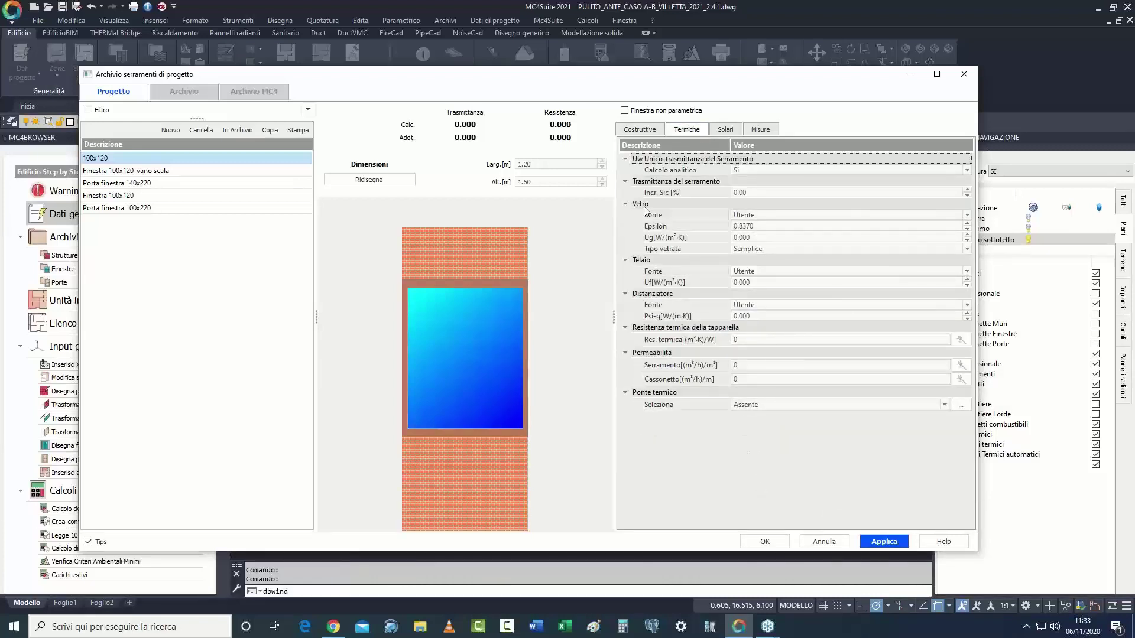
left_click(771, 215)
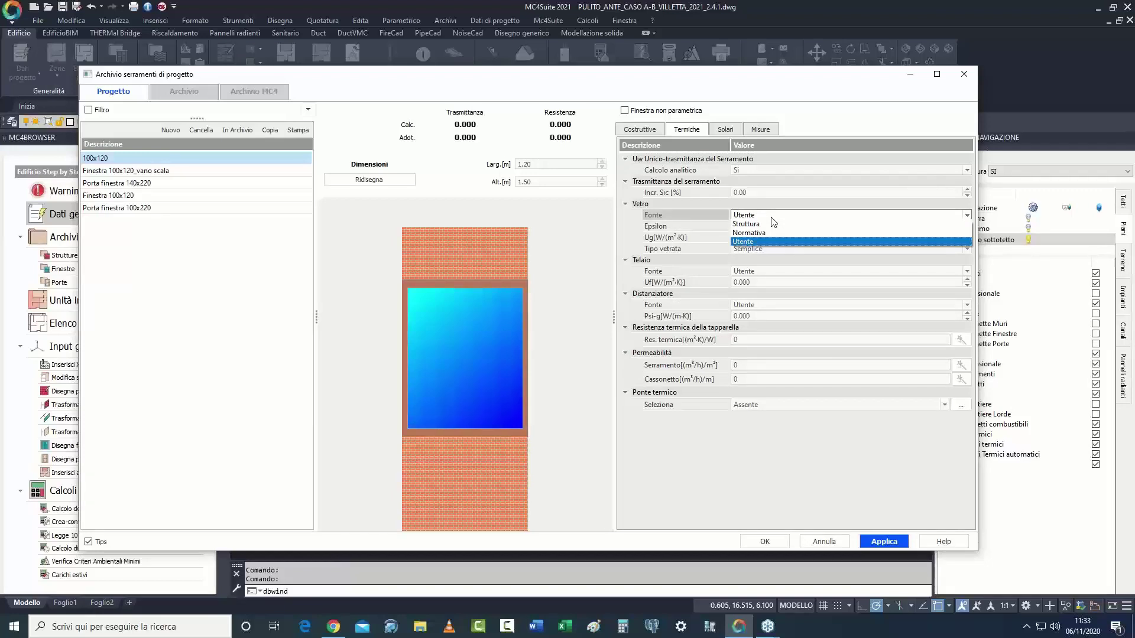
left_click(762, 241)
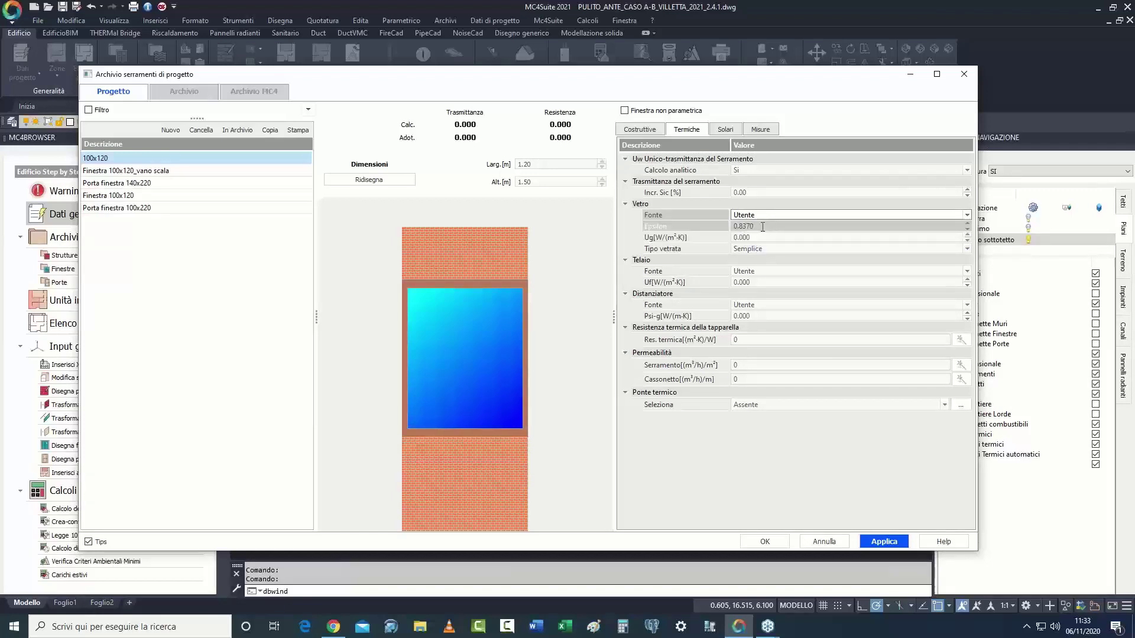
left_click(774, 216)
left_click(776, 234)
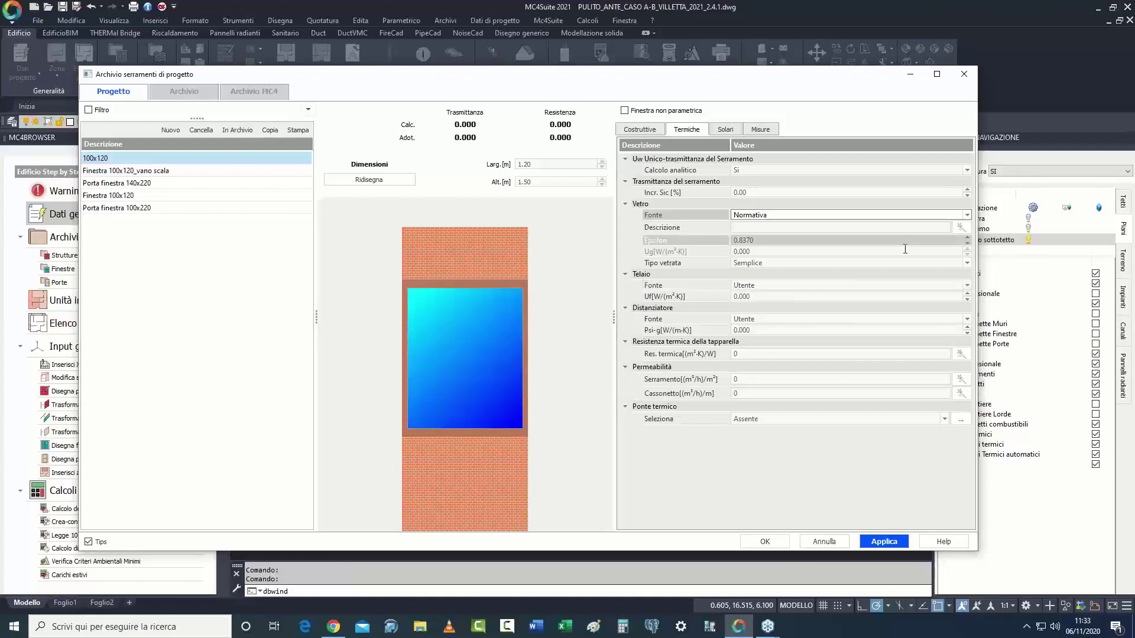
Step: Define the 100x120 window's glass as Doppie vetrate, untreated with normal emissivity 0.89, 4-6-4 mm with Aria in the cavity
left_click(960, 228)
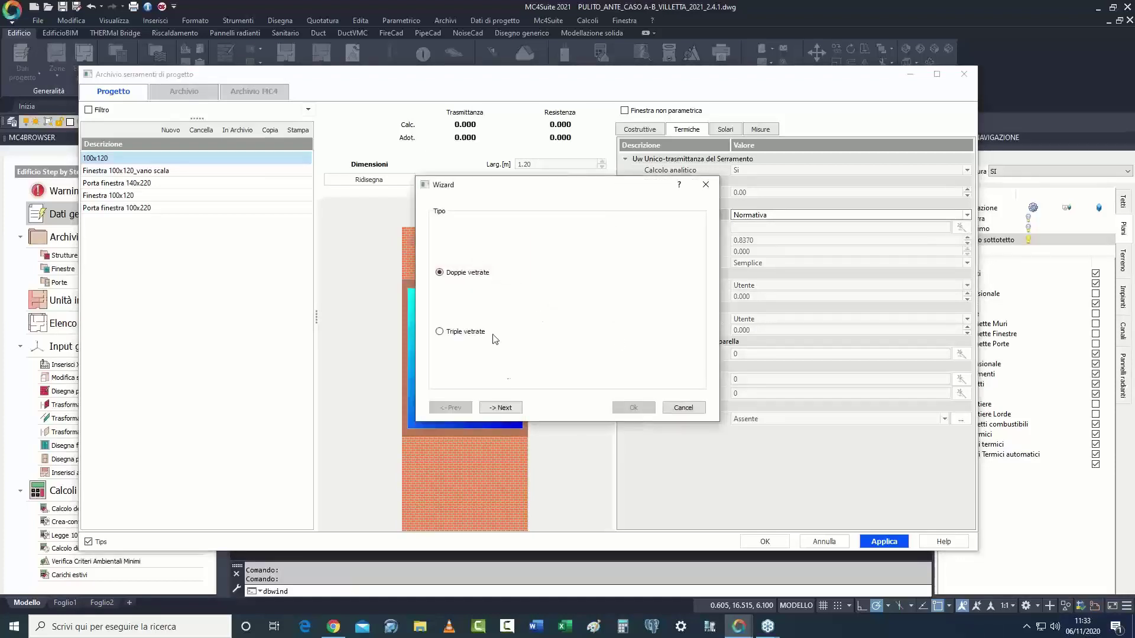
left_click(504, 408)
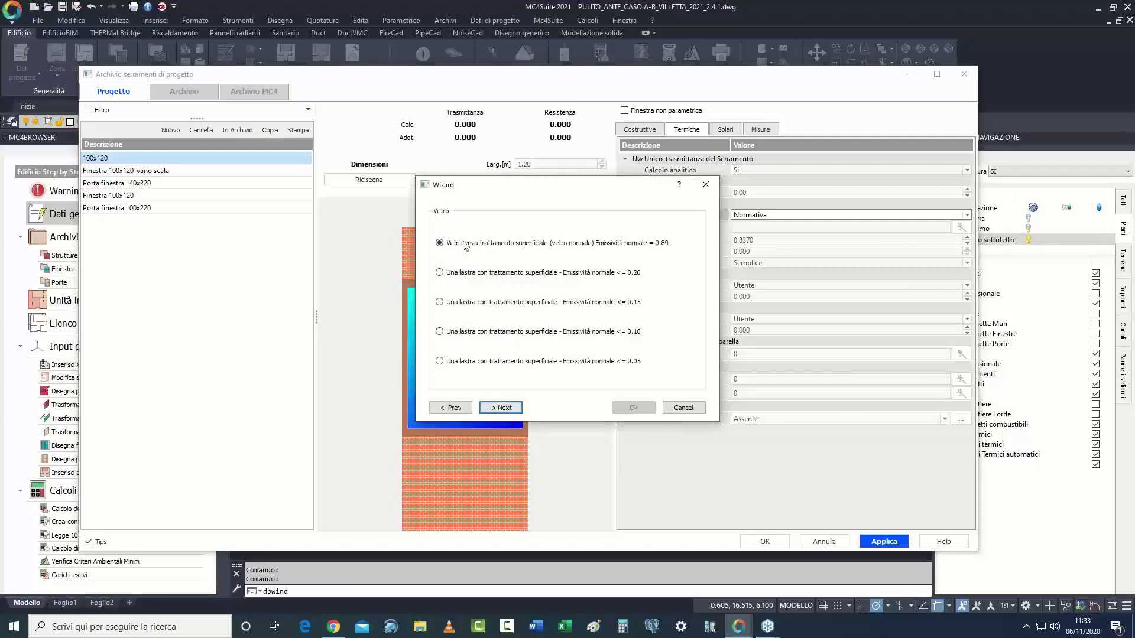
left_click(501, 408)
left_click(535, 266)
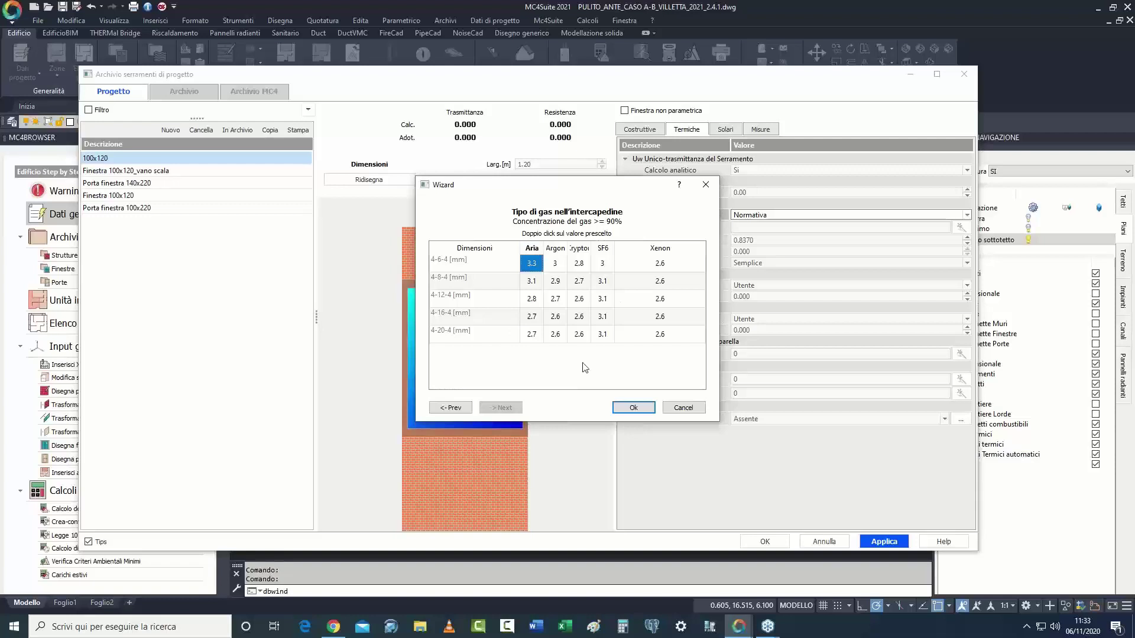
left_click(632, 408)
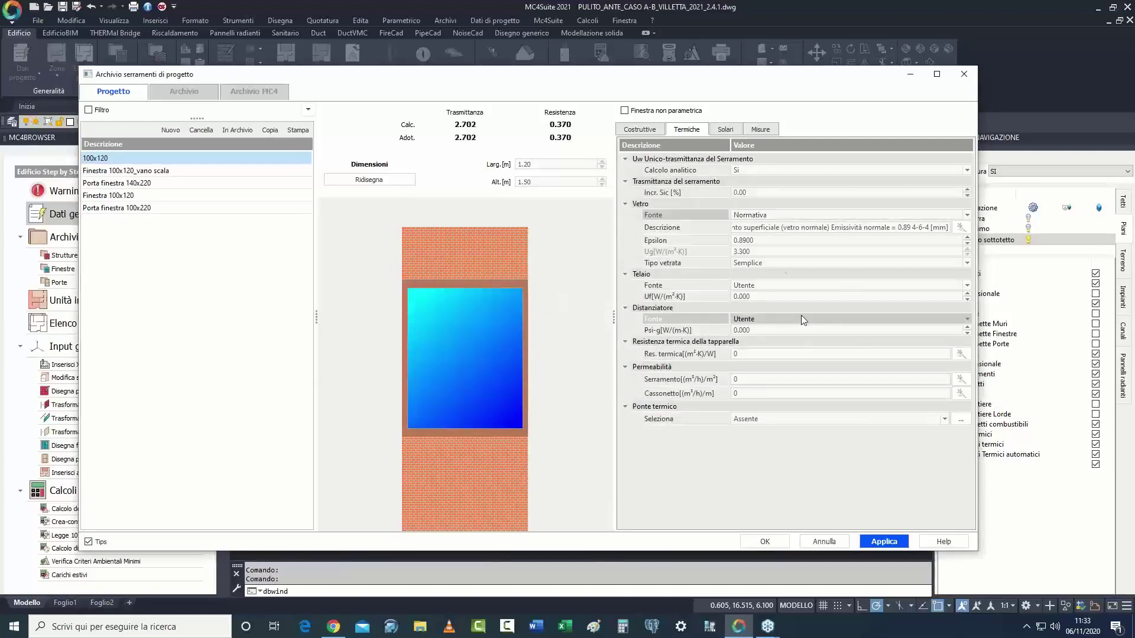
Step: Set the 100x120 window's glazing type to Doppia
left_click(786, 262)
left_click(786, 262)
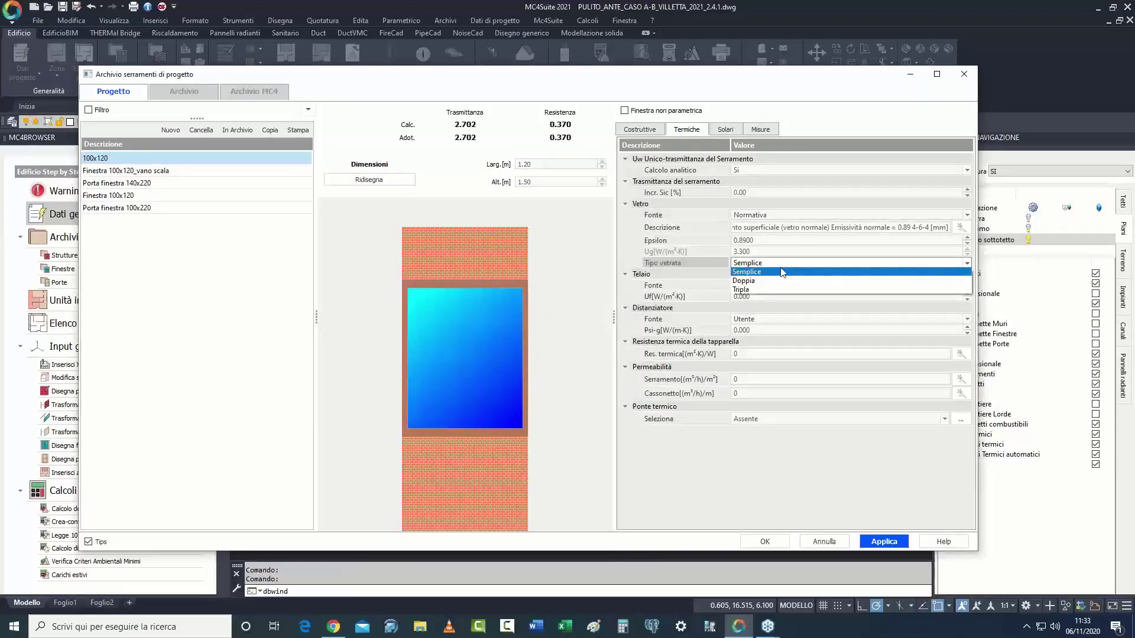
left_click(784, 272)
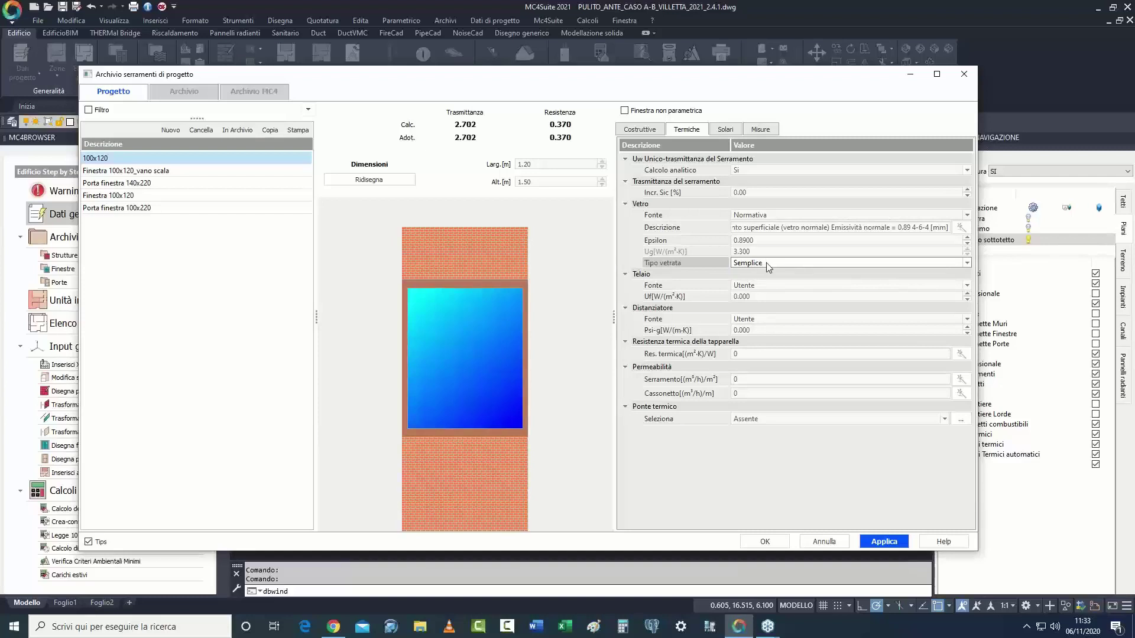
left_click(768, 264)
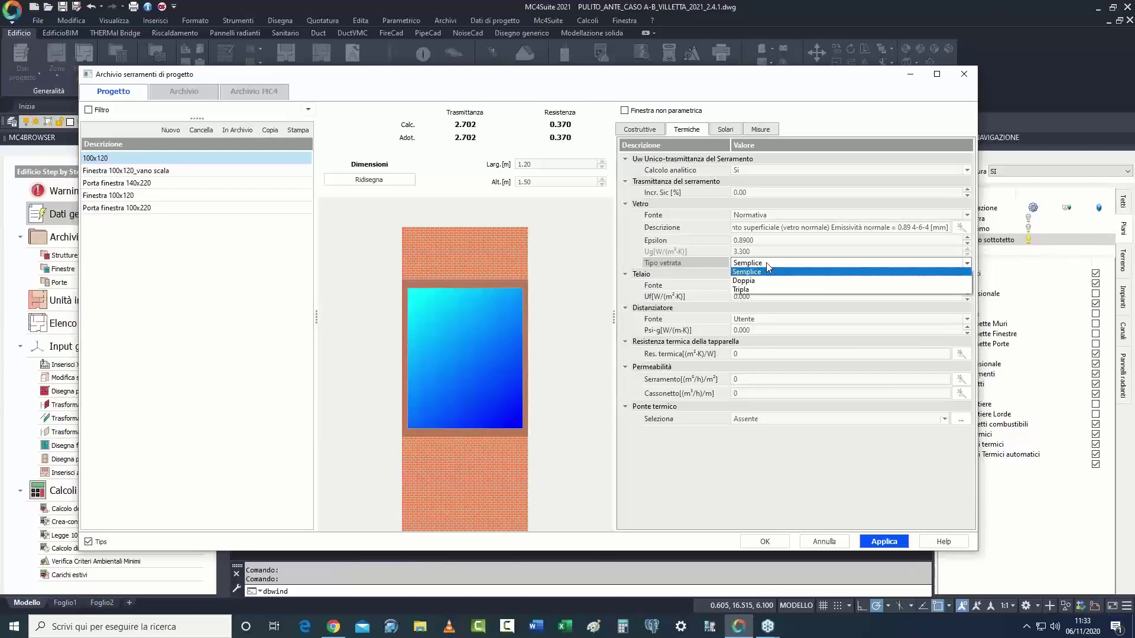
left_click(771, 281)
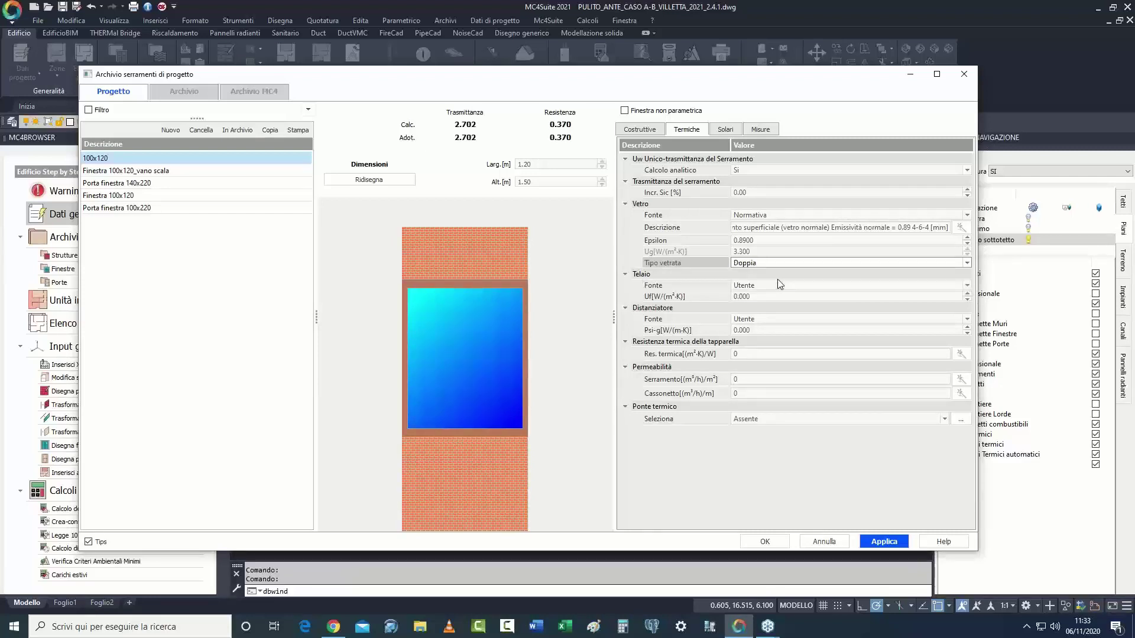
left_click(906, 239)
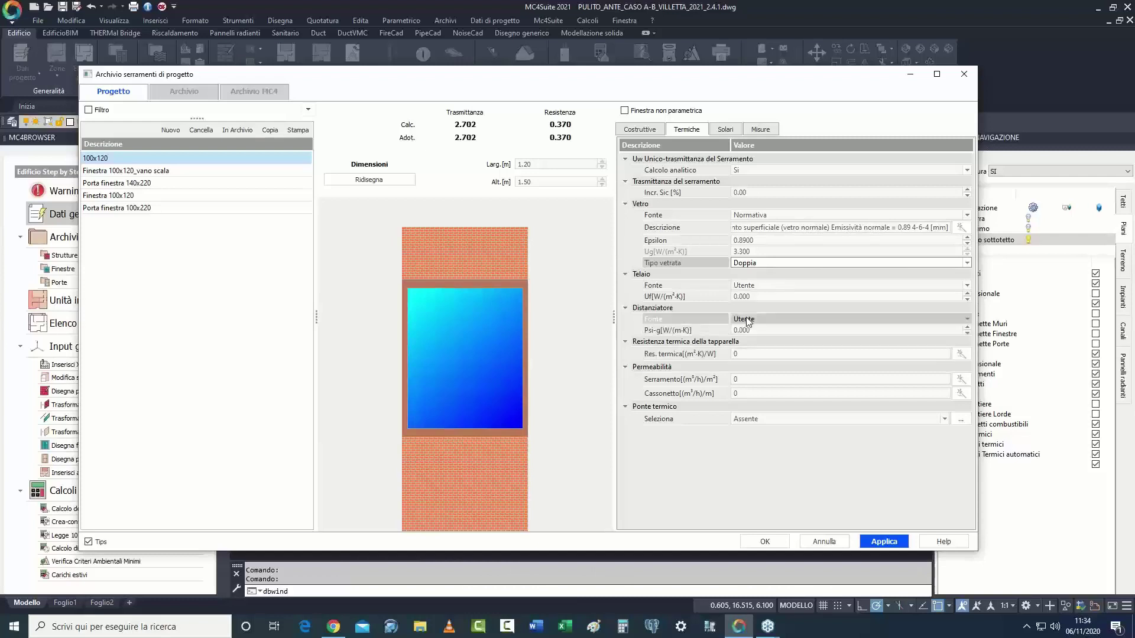
Step: Set the window frame's data source to Normativa and assign the Legno tenero, d=50 frame
left_click(967, 286)
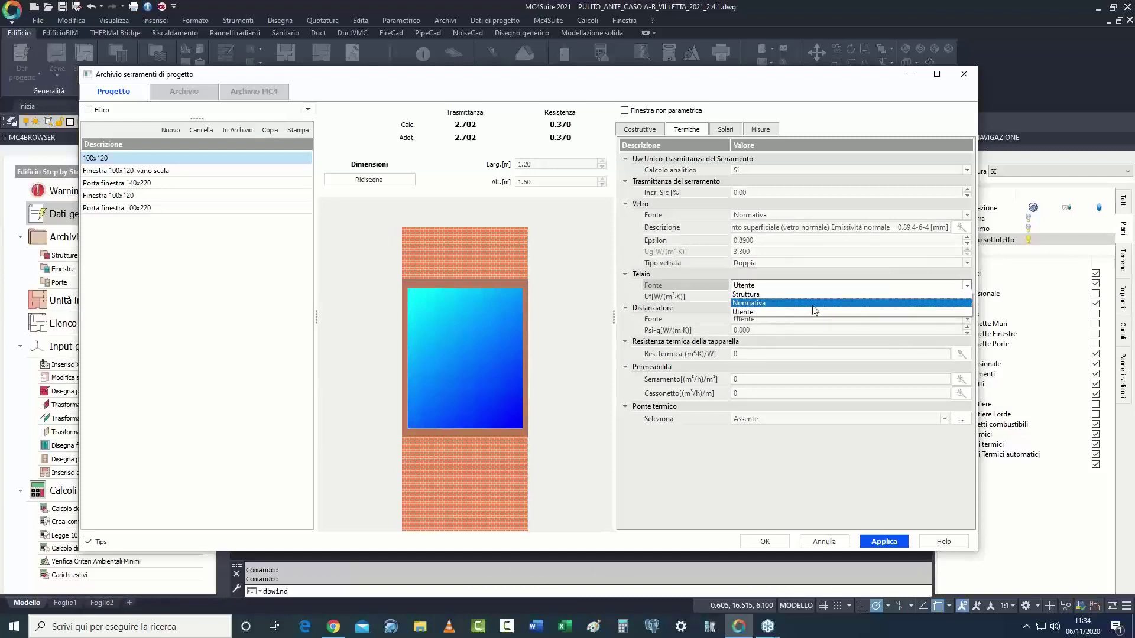
left_click(811, 305)
left_click(961, 298)
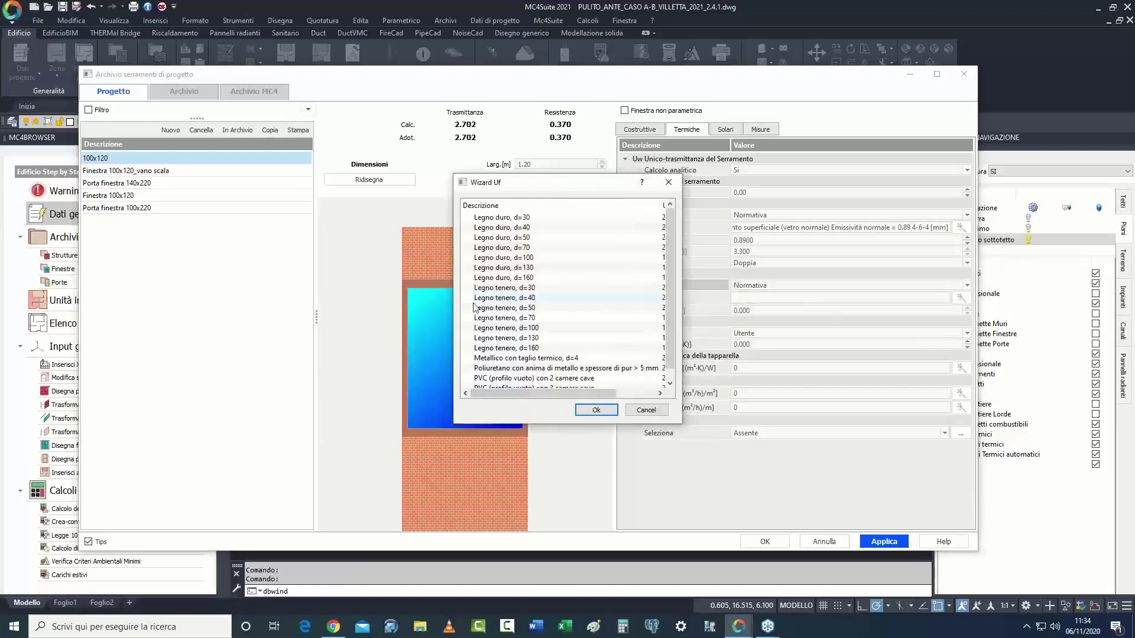
left_click_drag(682, 289, 817, 289)
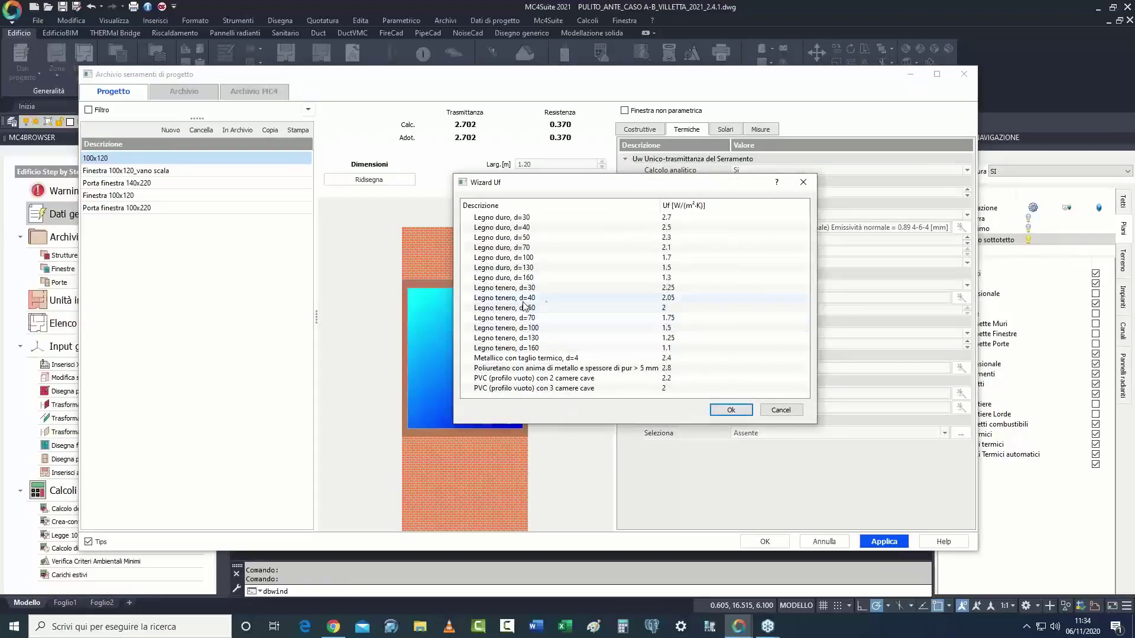
left_click(666, 310)
left_click(728, 411)
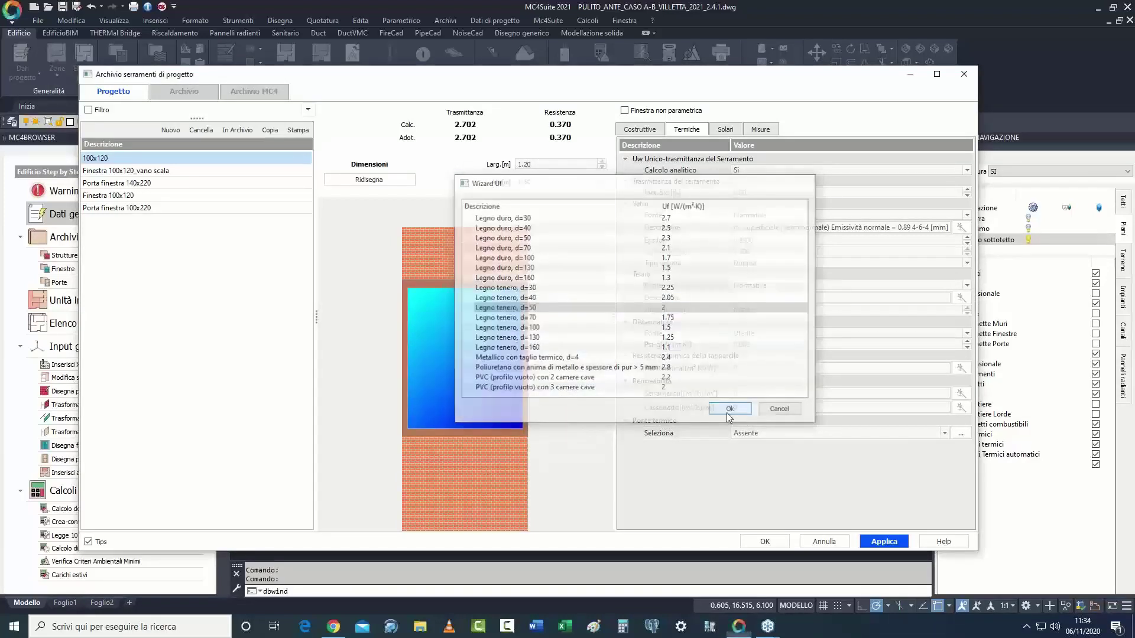
Step: Set the spacer's data source to Normativa and choose the Telaio legno, 2vs le type
left_click(963, 334)
left_click(963, 334)
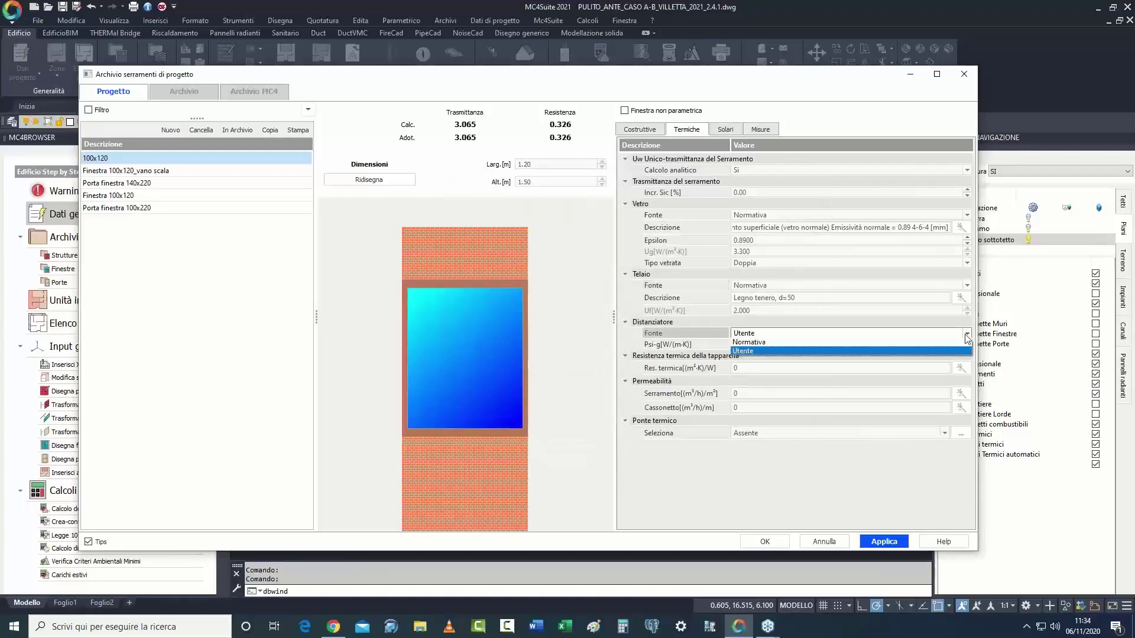
left_click(810, 345)
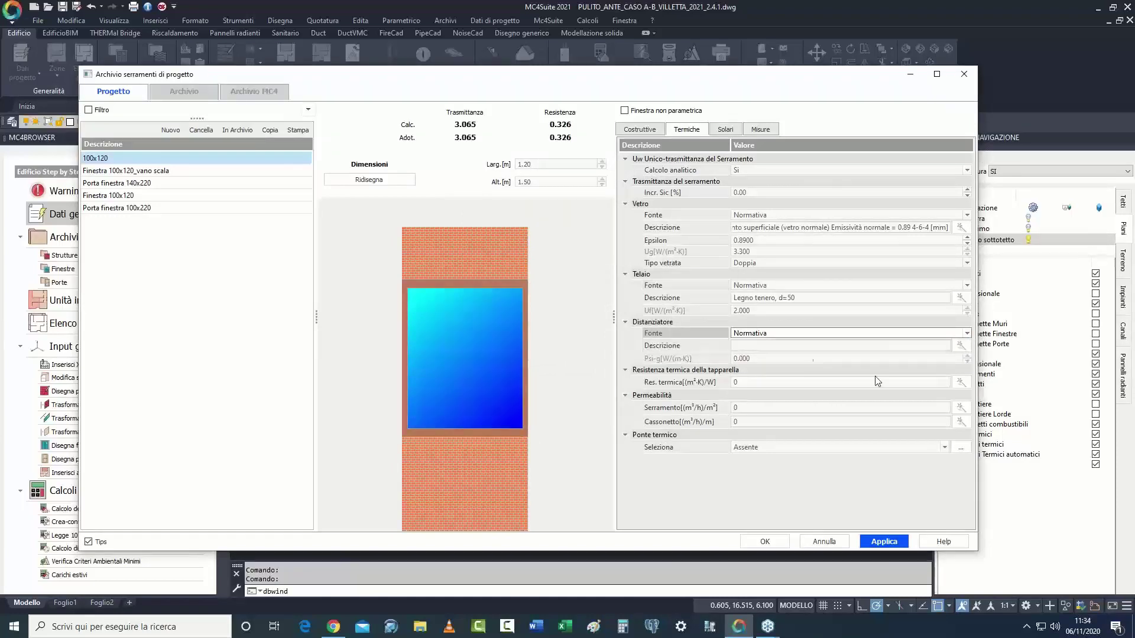
left_click(960, 346)
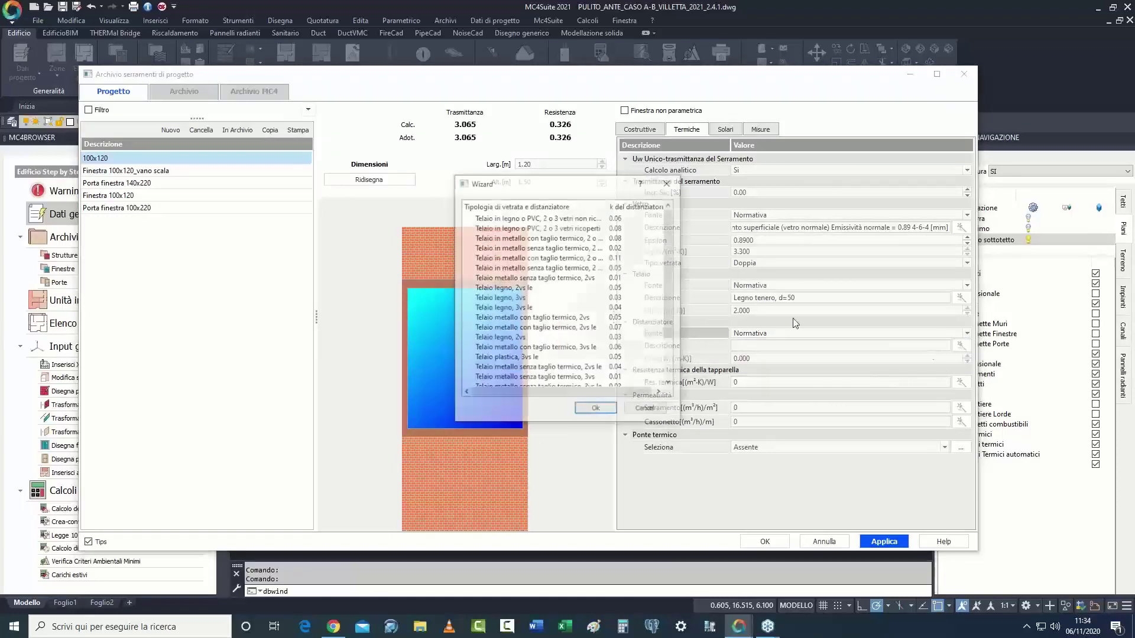
left_click(535, 289)
left_click(615, 409)
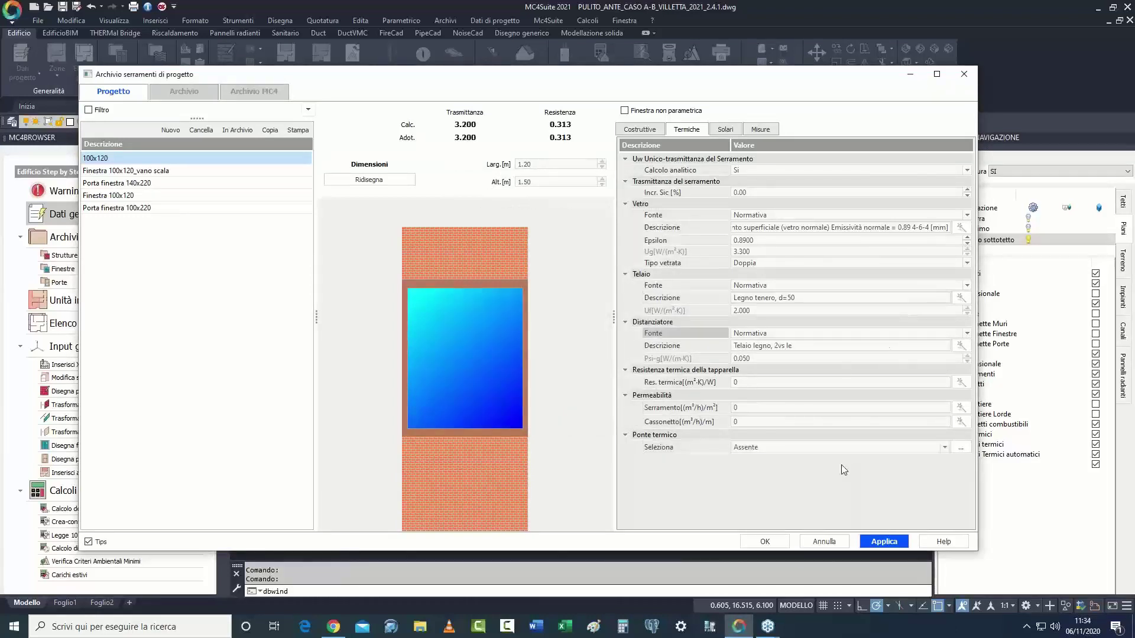
Step: Set the shutter's thermal resistance to 0.22 for LEGNO (25 A 30 MM), MEDIA PERMEABILITA', and check the available thermal bridge choices
left_click(962, 384)
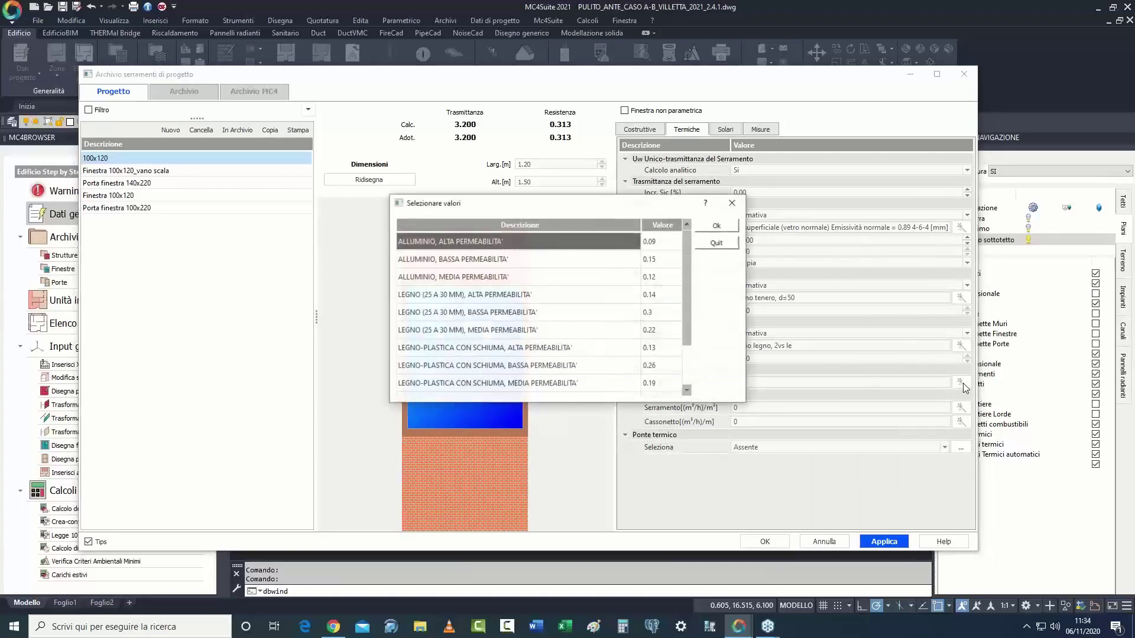
left_click(650, 331)
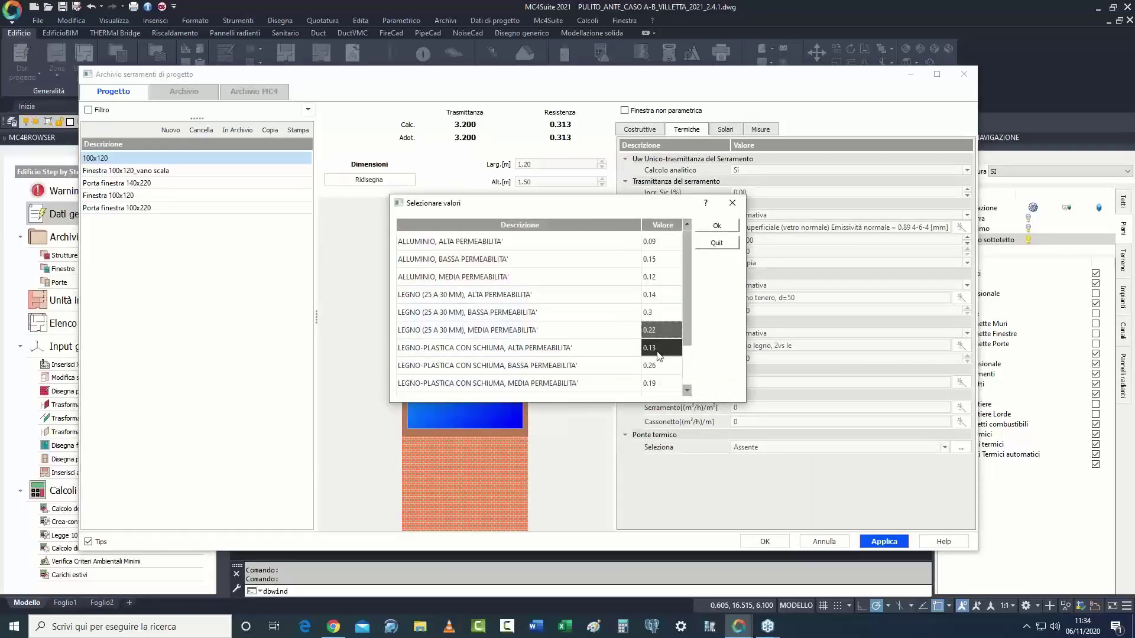
left_click(717, 225)
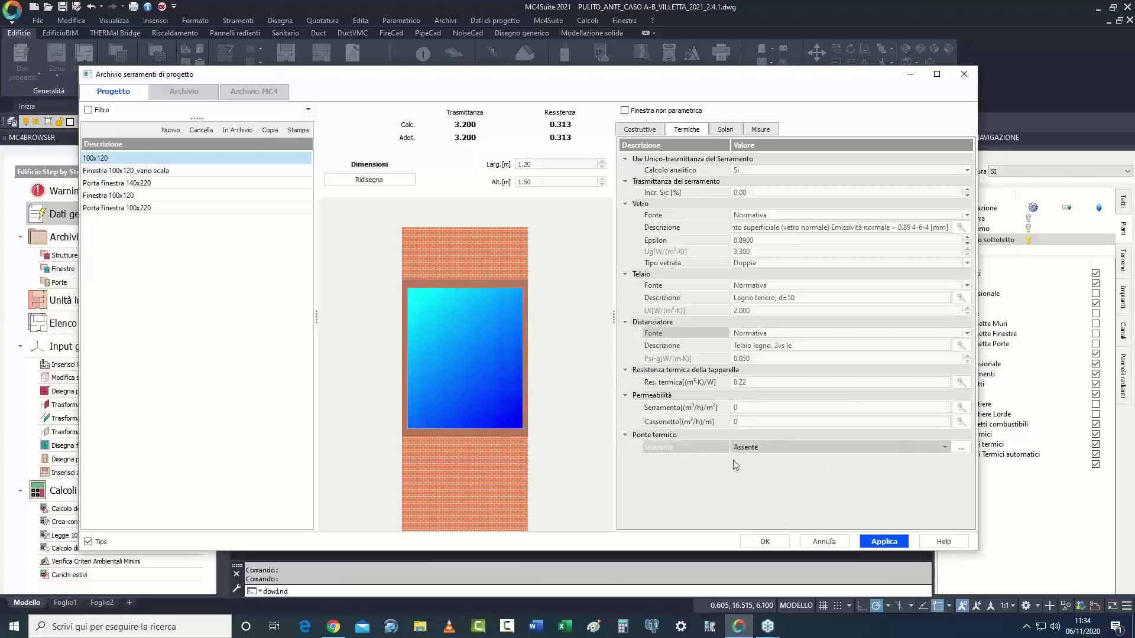
left_click(771, 449)
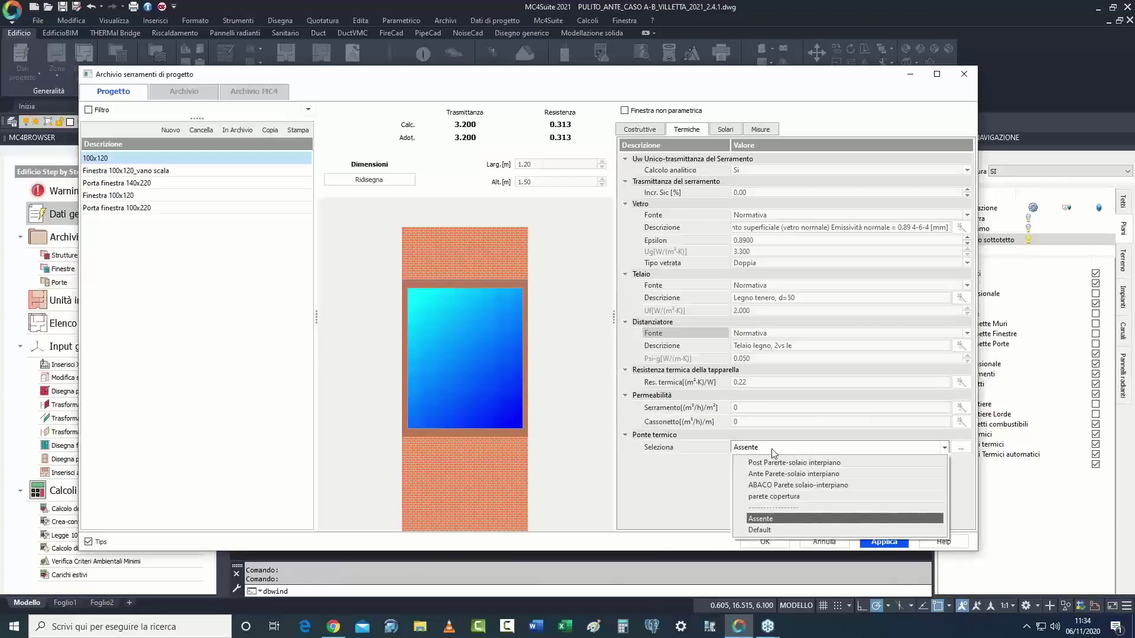
left_click(771, 452)
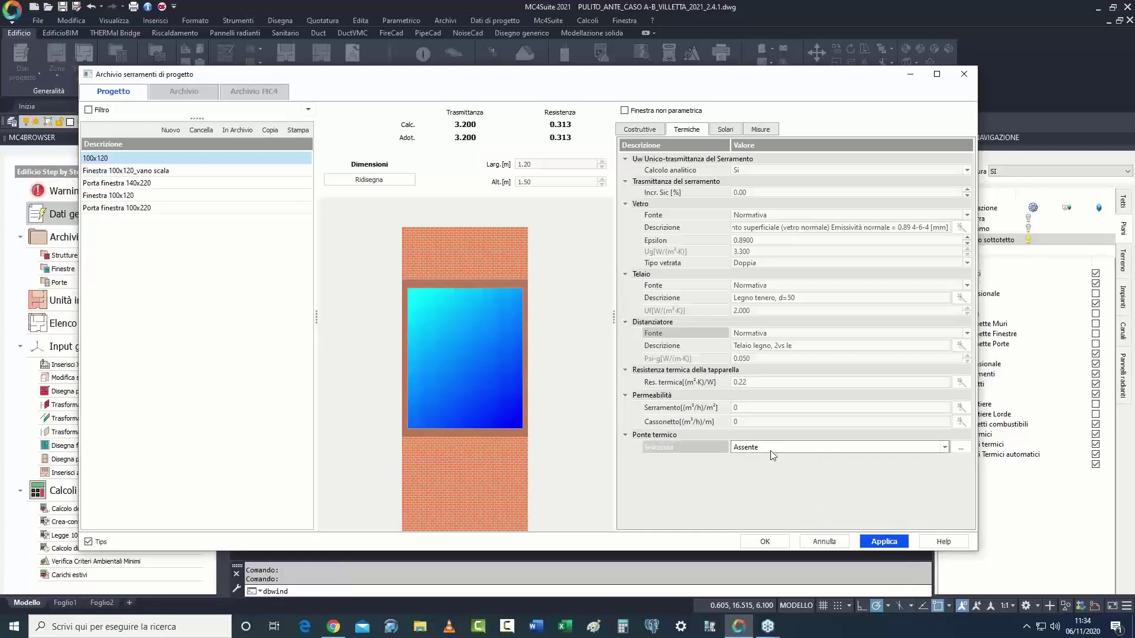
Step: In the window's solar properties, set the Legge 10 screen to Tessuti colorati interni, Coef. Ott. 0.10
left_click(725, 129)
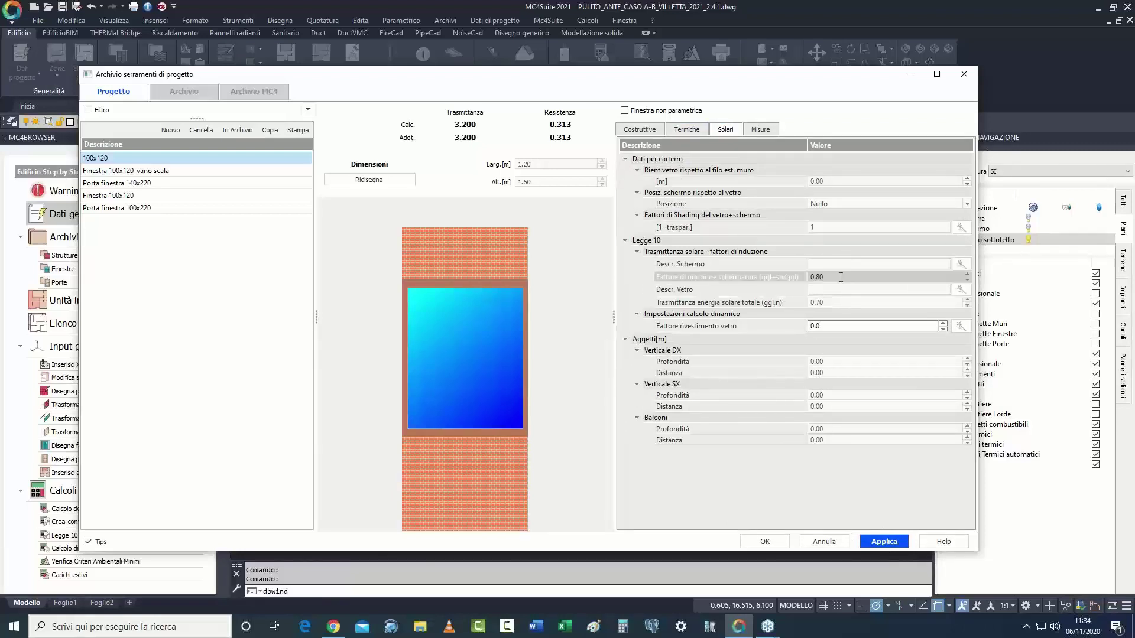
left_click(961, 264)
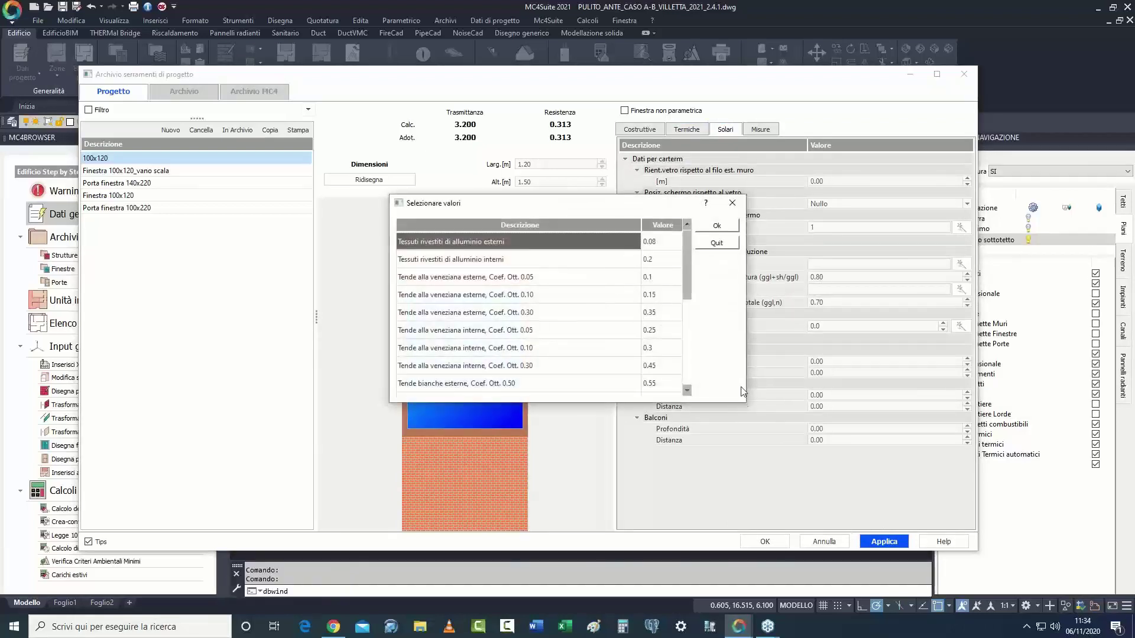
left_click_drag(690, 286, 696, 353)
left_click(687, 390)
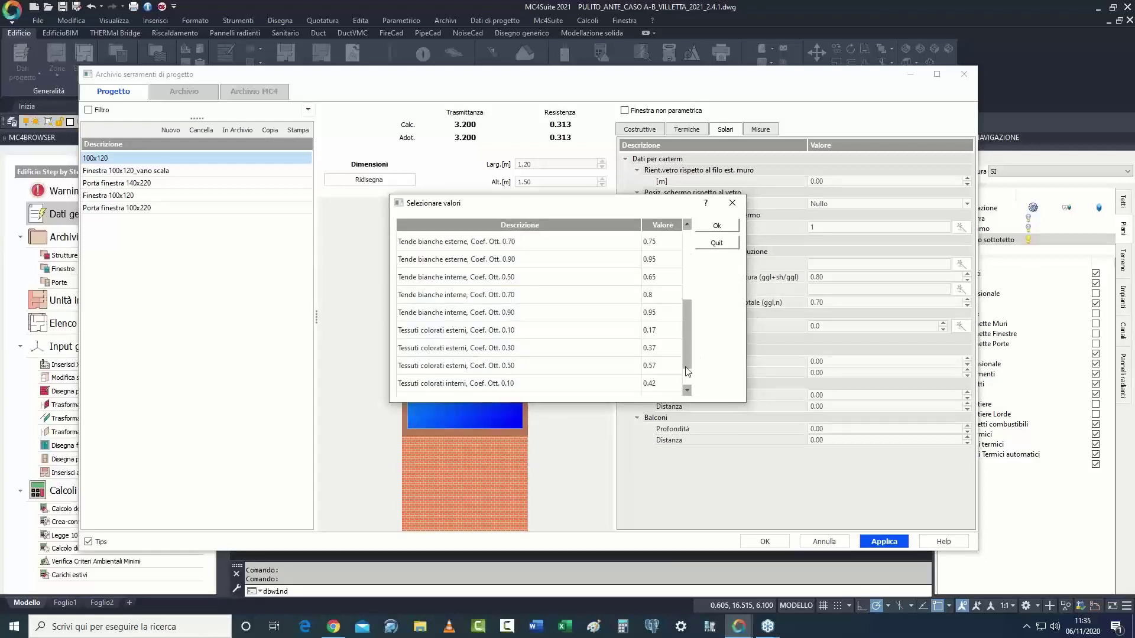
scroll(688, 370, "down", 1)
left_click(591, 367)
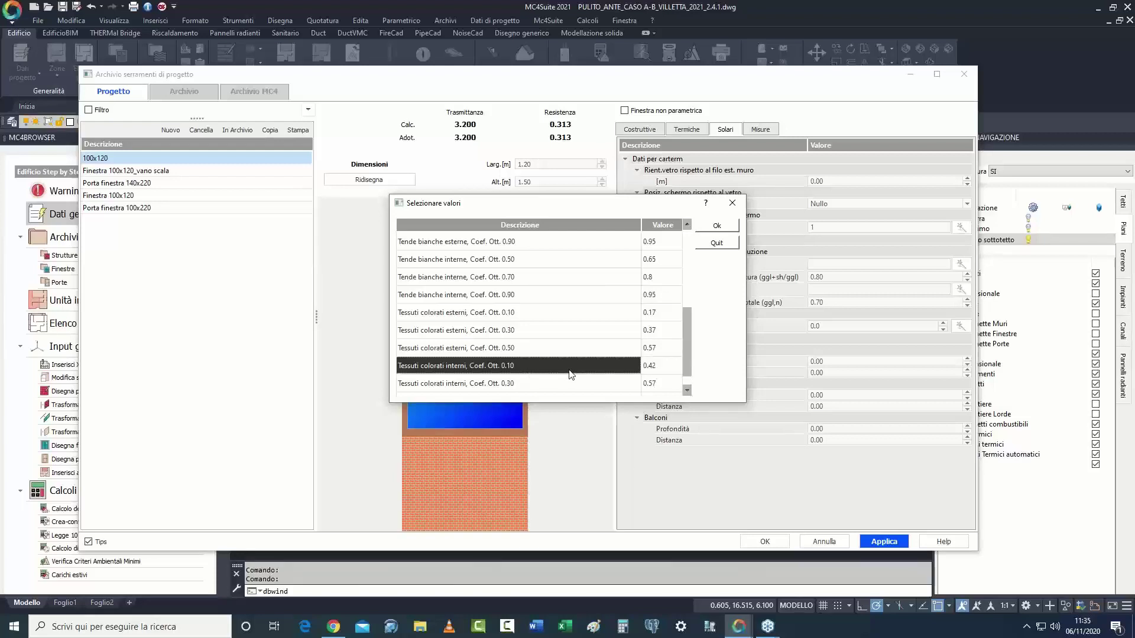
left_click(717, 226)
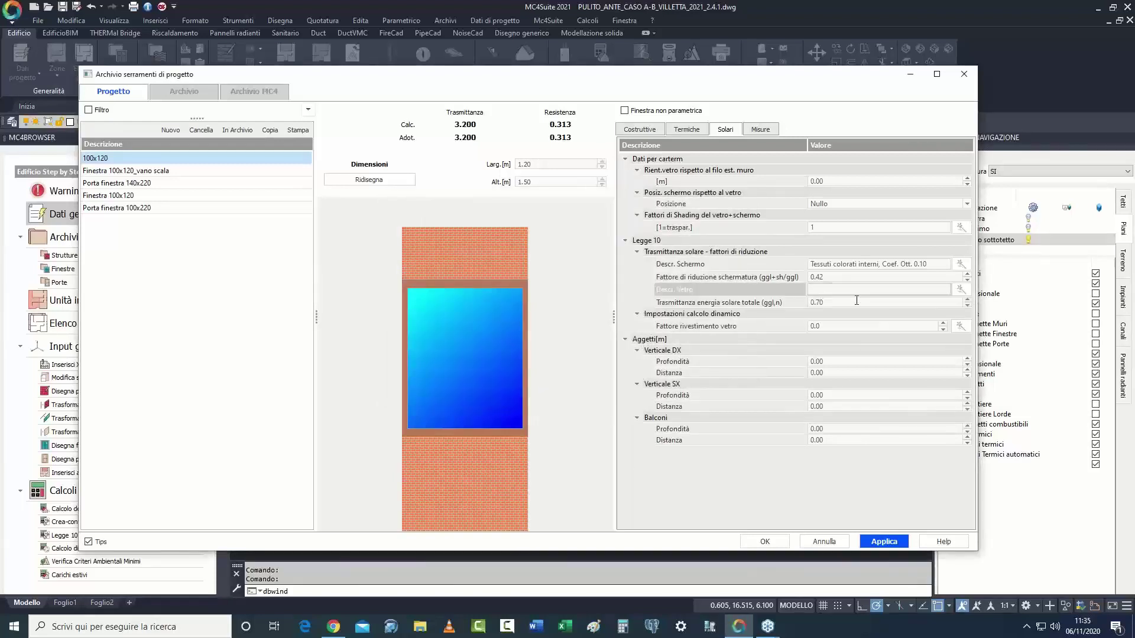
Step: Set the glass description for total solar energy transmittance to Doppio vetro and widen the solar properties' description column
left_click(960, 289)
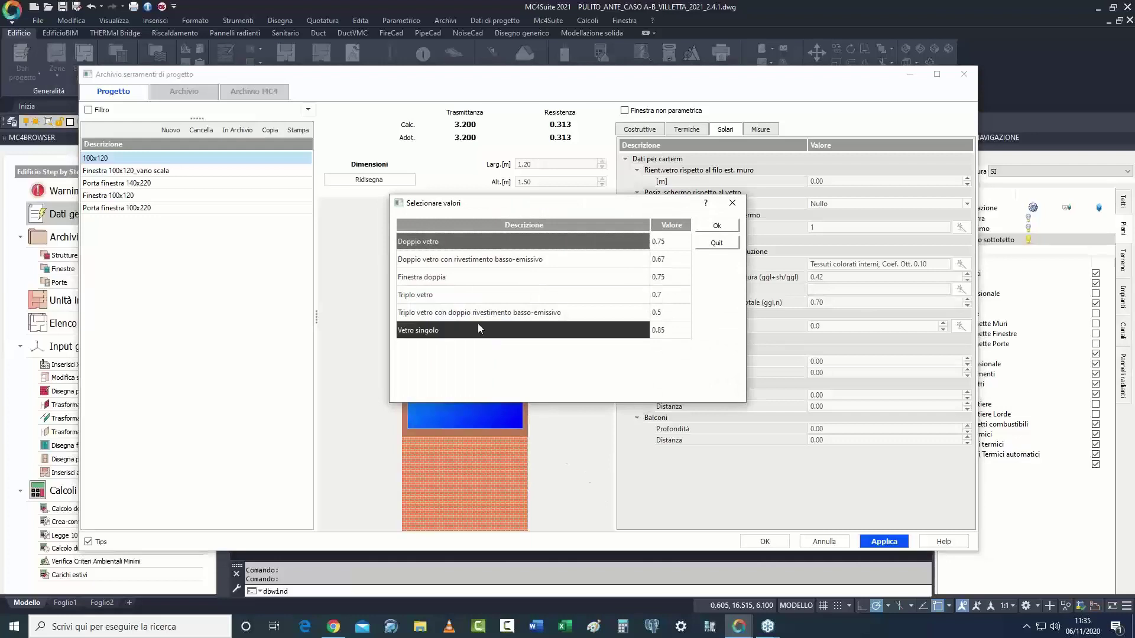
left_click(672, 239)
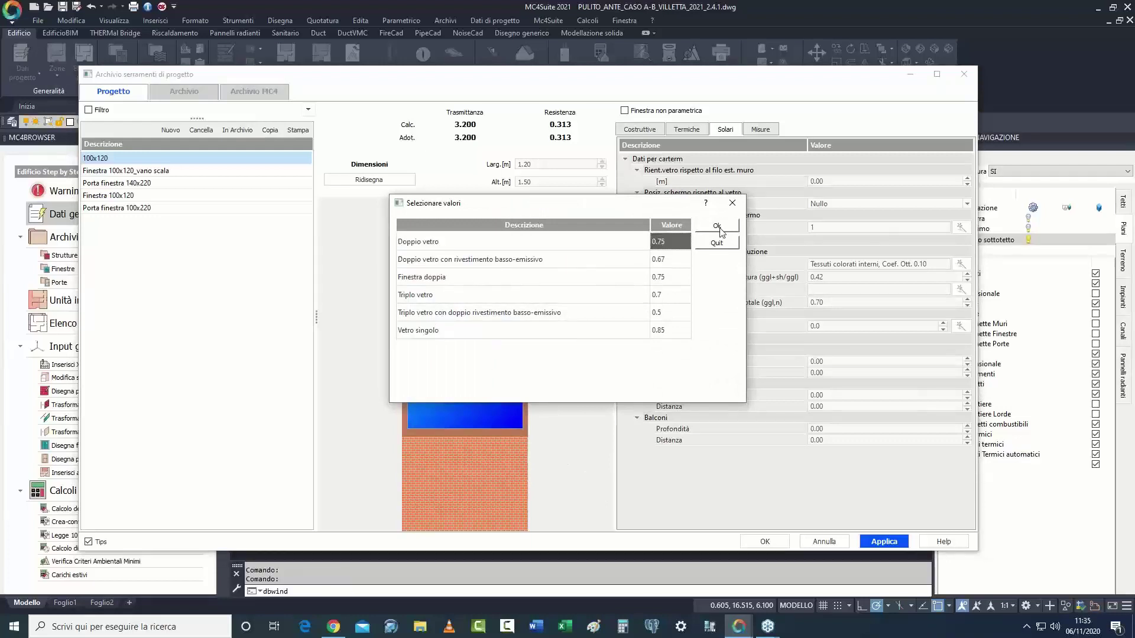
left_click(716, 227)
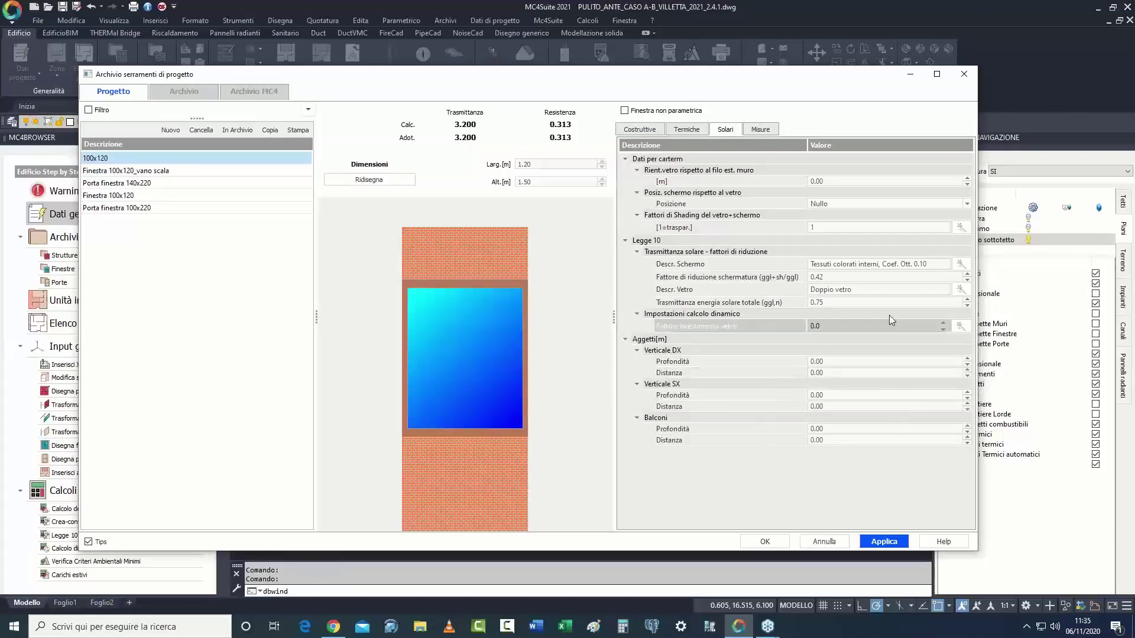
left_click_drag(807, 146, 818, 145)
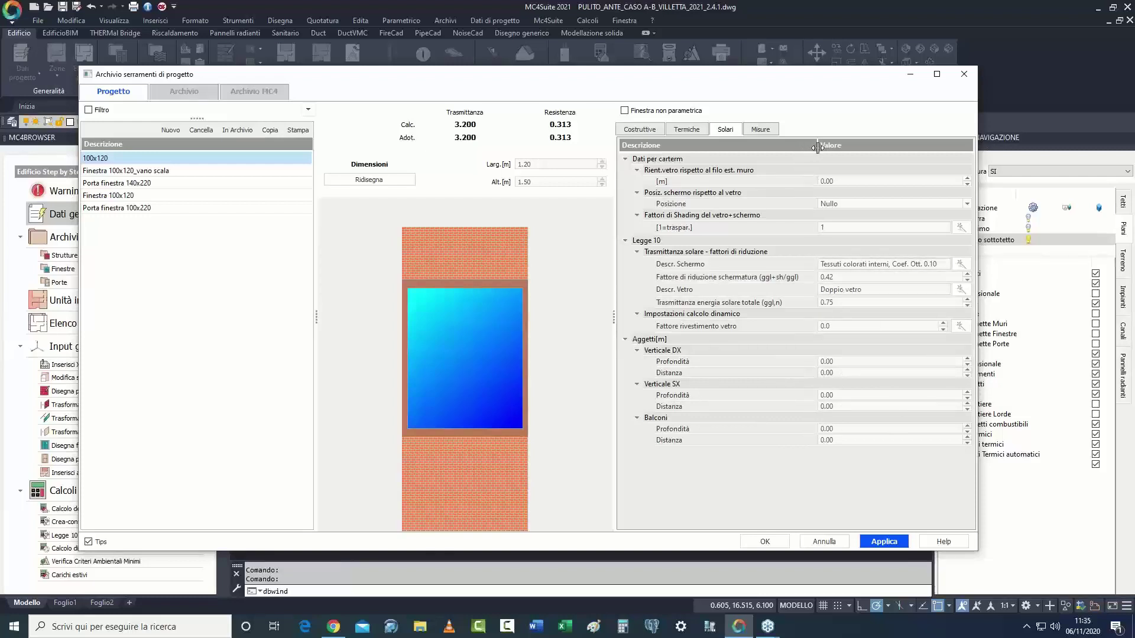
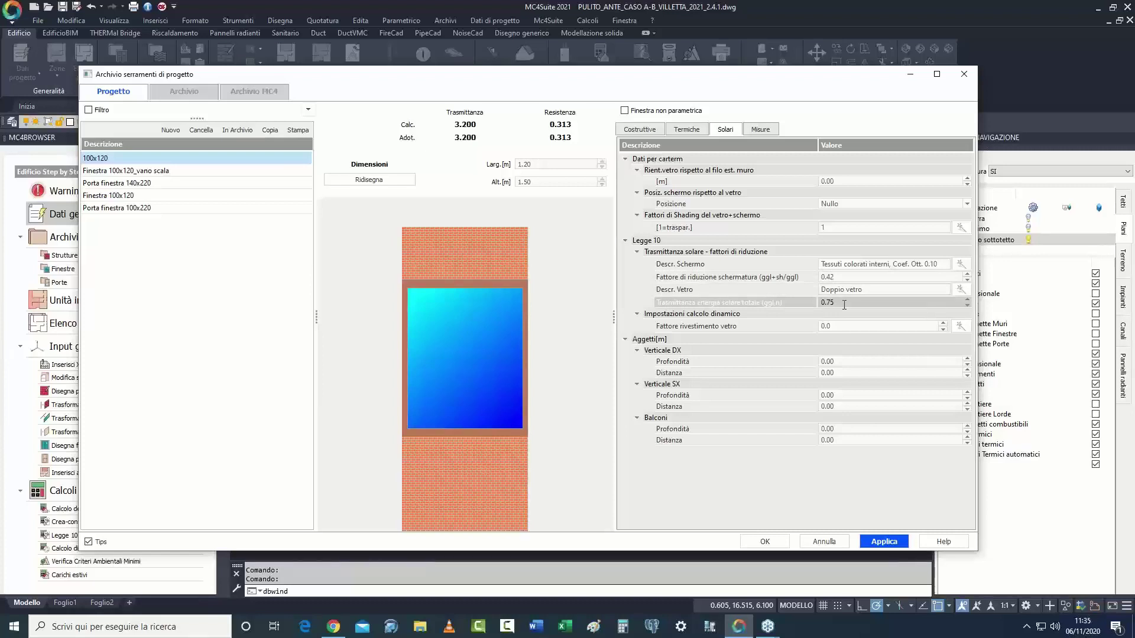
Step: Set the 100x120 window's width to 1.00 m and its height to 1.20 m
left_click(759, 130)
double_click(791, 170)
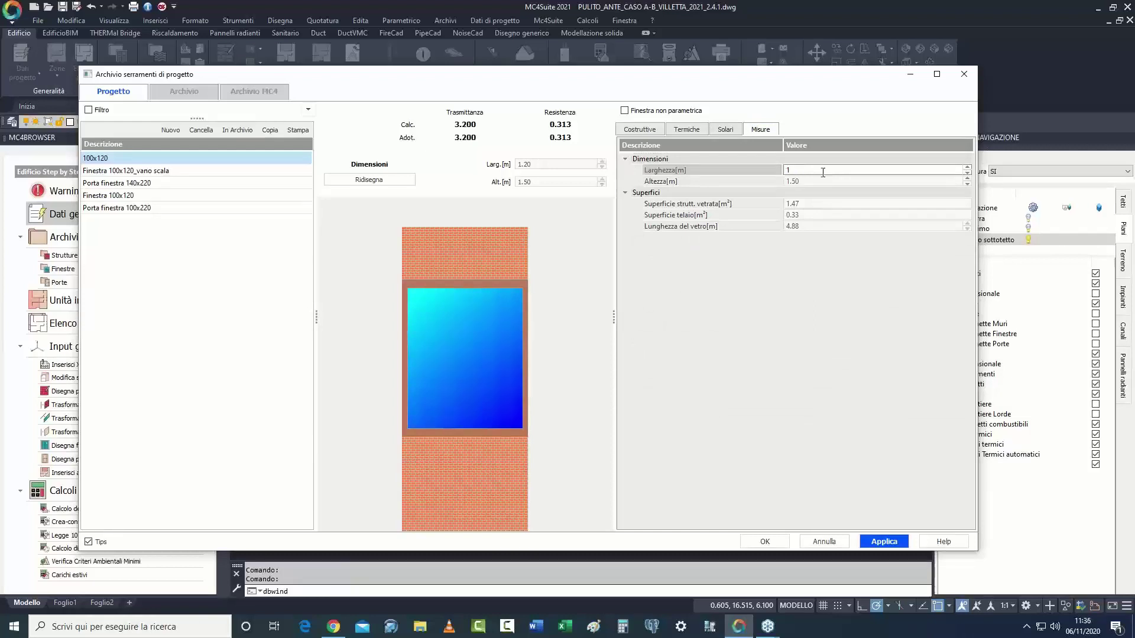
key("Tab")
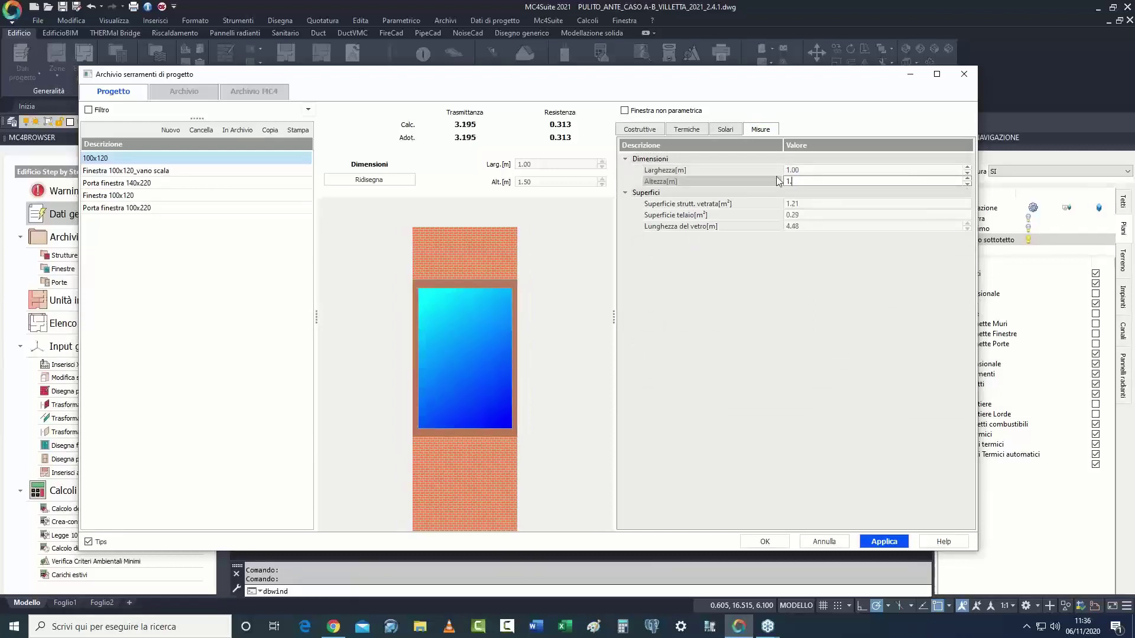
key("Return")
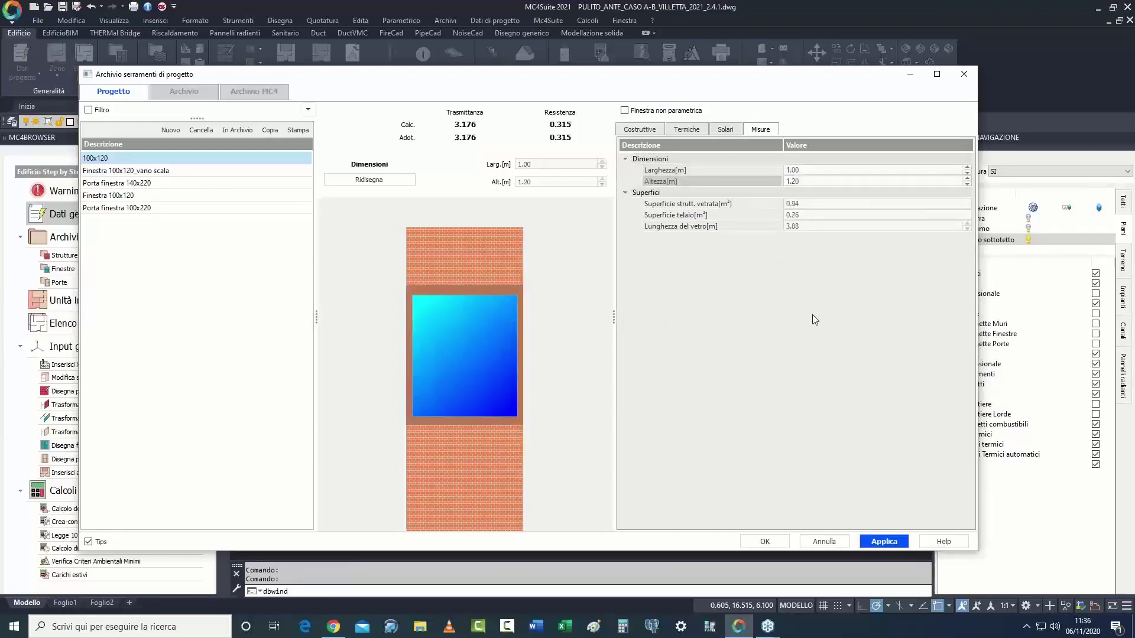
Step: Apply the 100x120 window's data and close the project window archive
left_click(884, 542)
left_click(769, 541)
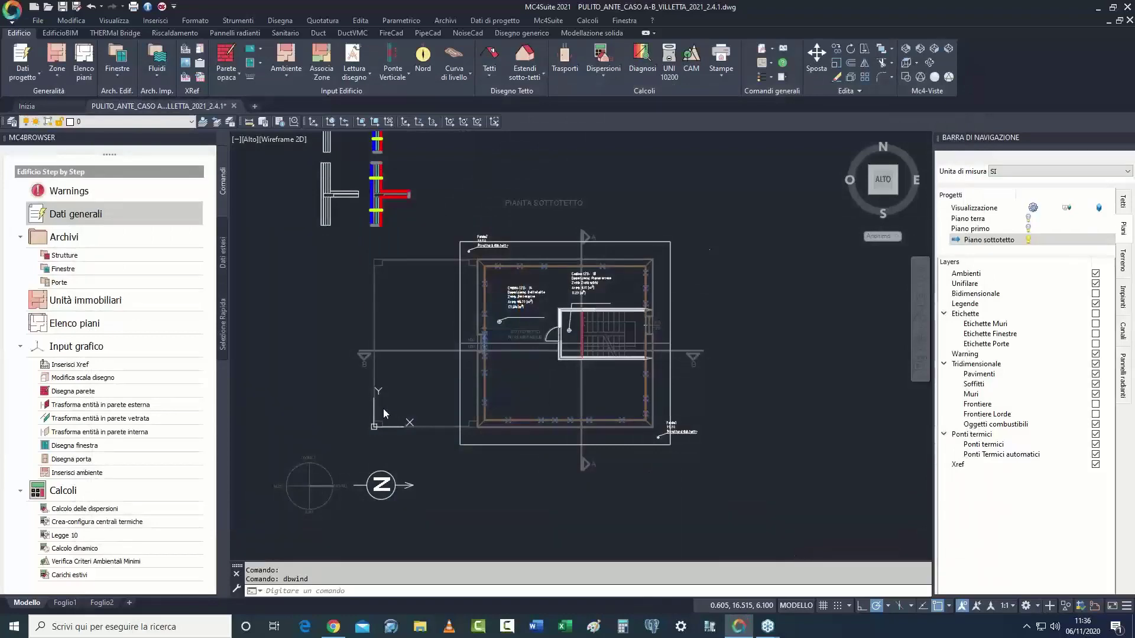
Step: Review the exposures defined in the project's exposure archive and close it without making changes
left_click(112, 81)
left_click(142, 196)
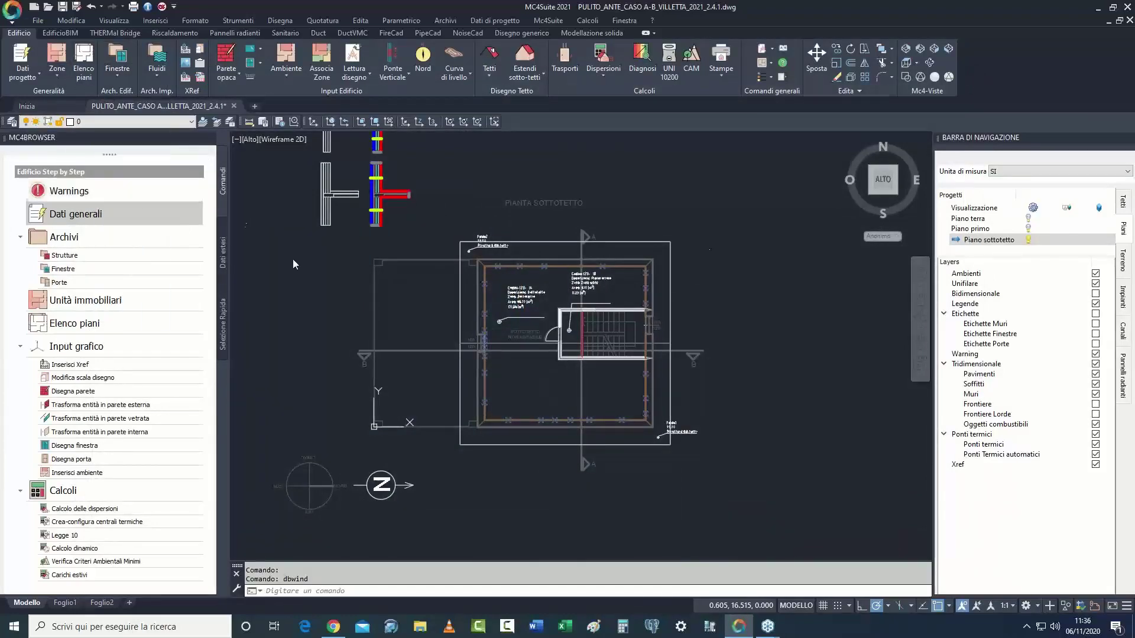
mouse_move(601, 107)
left_mouse_down()
mouse_move(689, 76)
mouse_move(763, 78)
left_mouse_up()
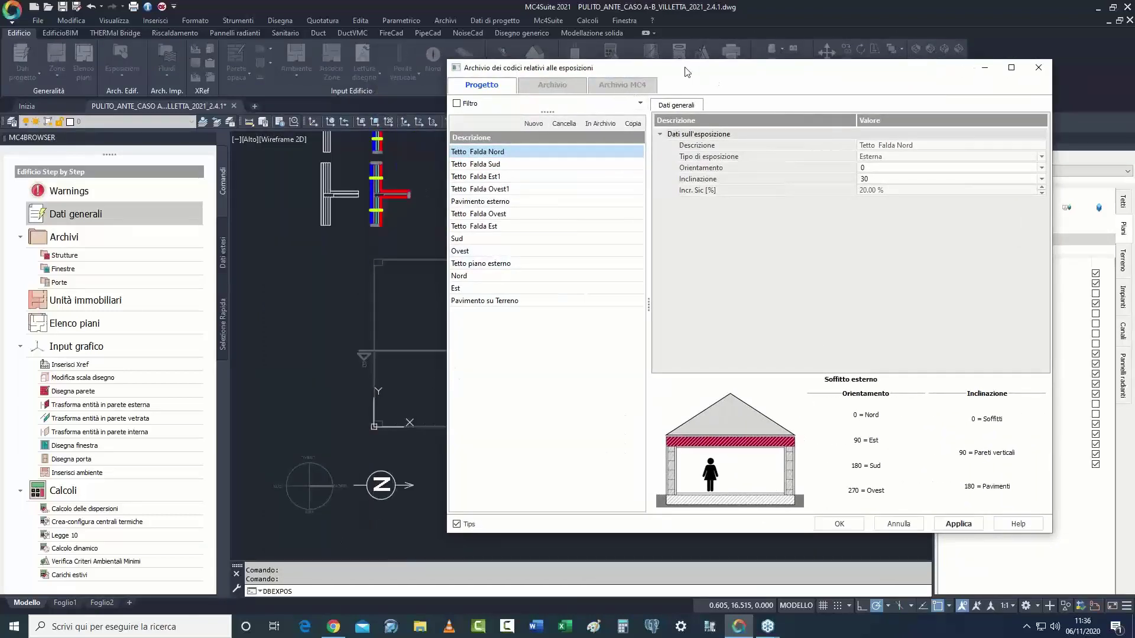
left_click_drag(687, 72, 553, 80)
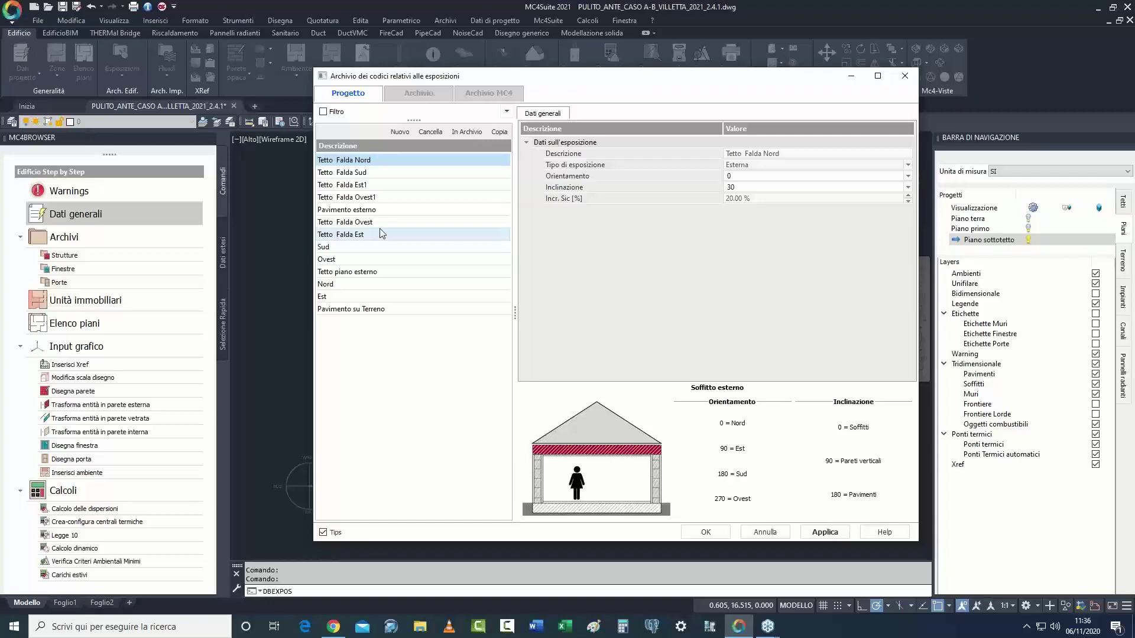
left_click(765, 531)
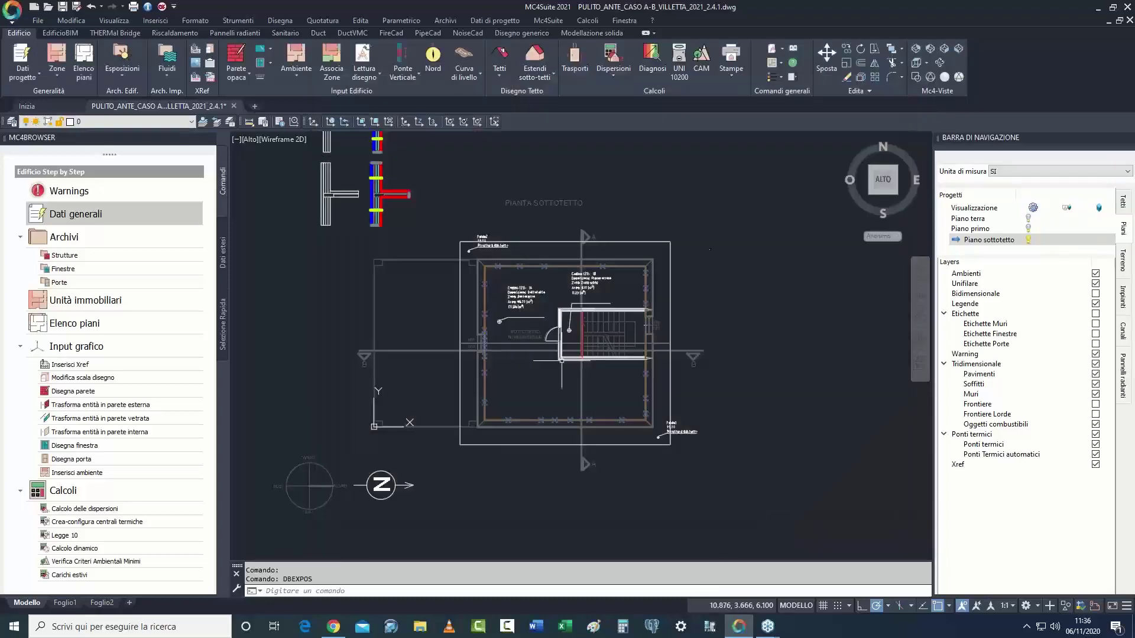
Step: Make Piano primo the current floor and hide its Tridimensionale layers
left_click(983, 229)
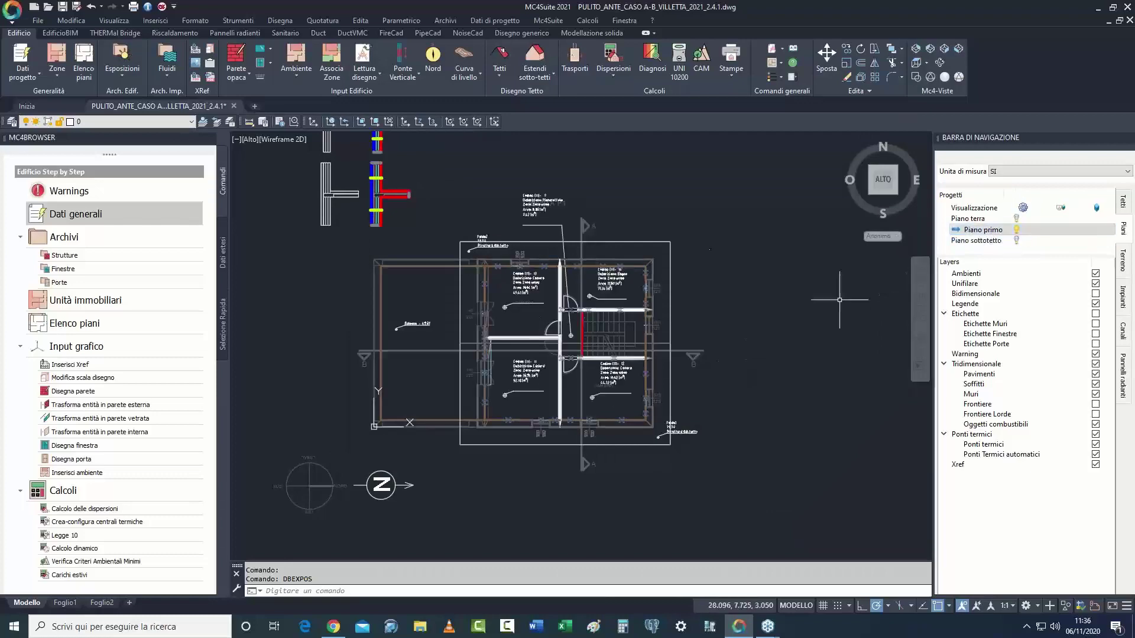
left_click(1095, 364)
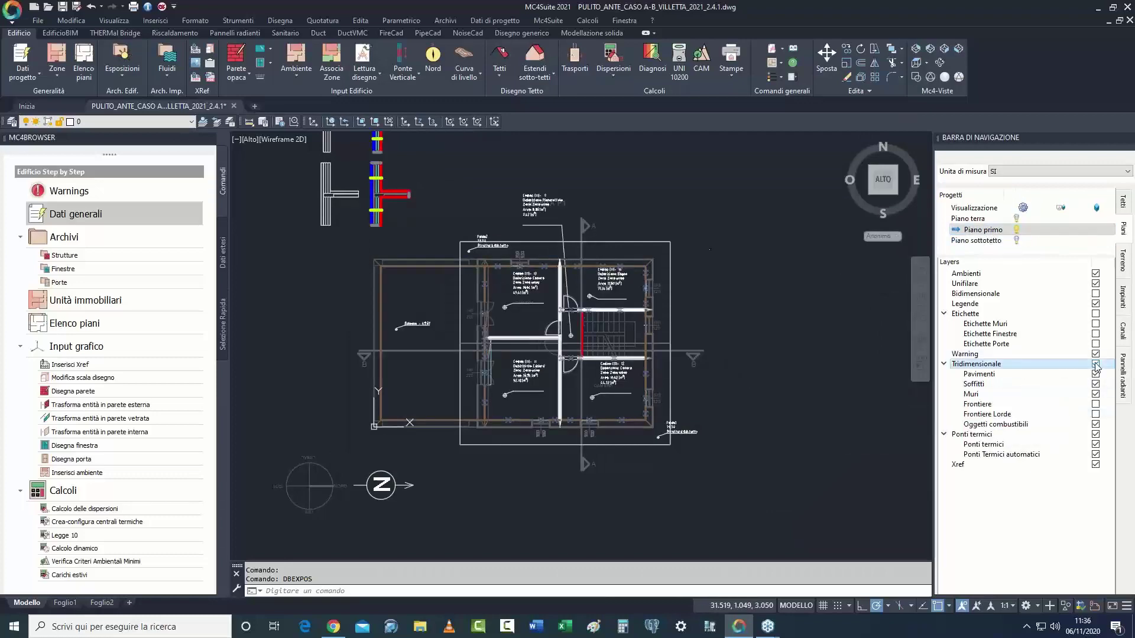
scroll(532, 346, "up", 6)
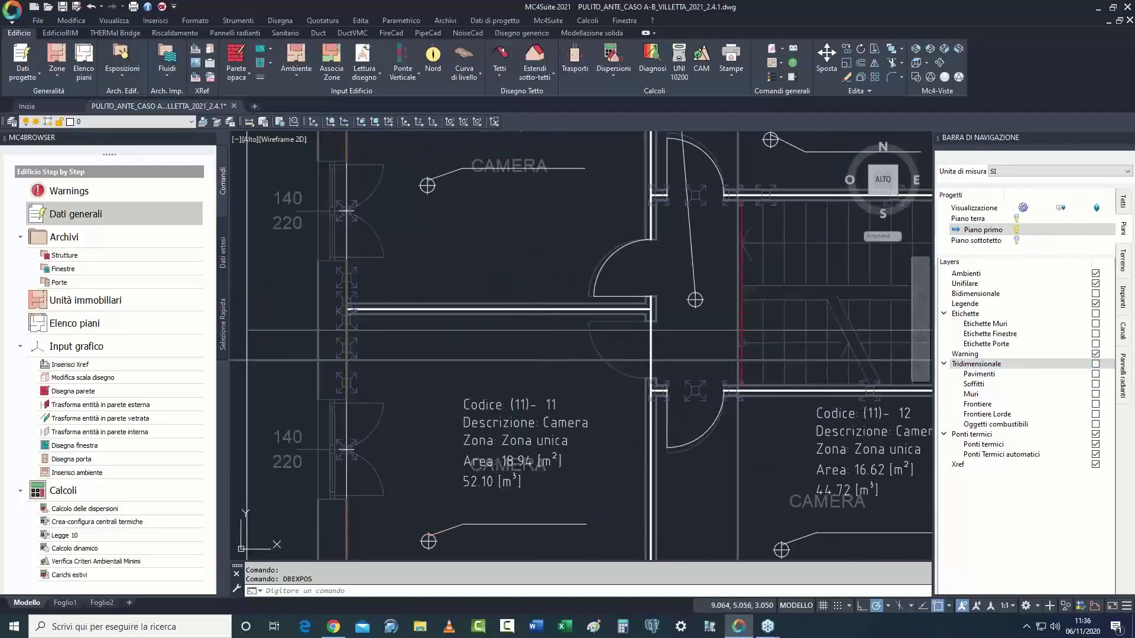
Step: Check the exposure choices of the 15 cm internal wall between the two bedrooms, keep Calcolato and deselect the wall
left_click(520, 308)
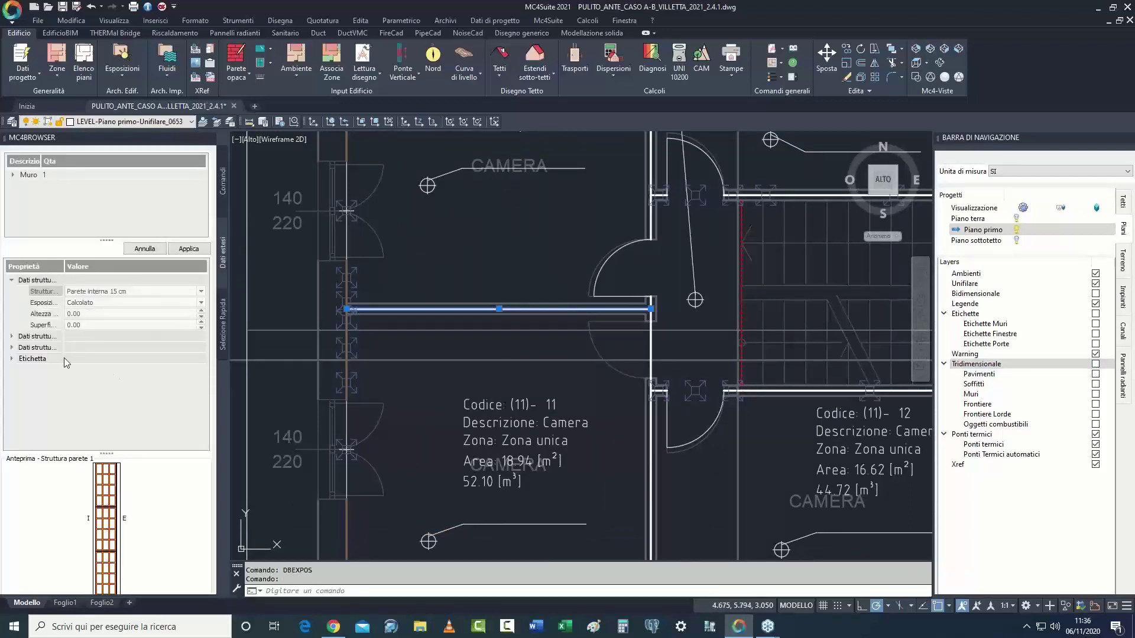
left_click(118, 306)
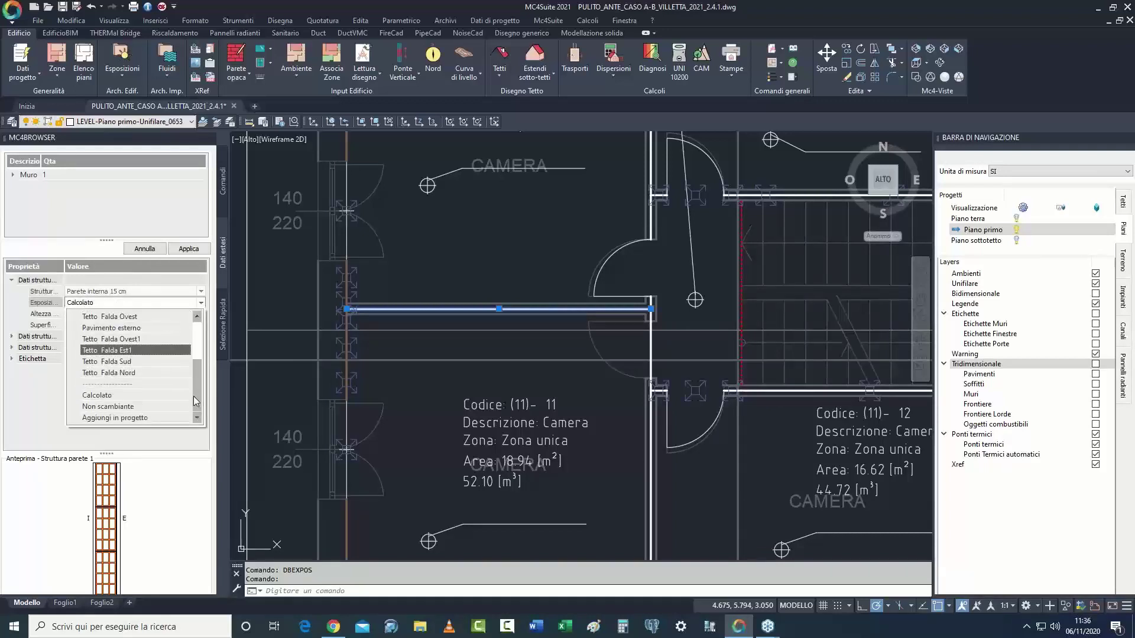
left_click(98, 395)
left_click(441, 260)
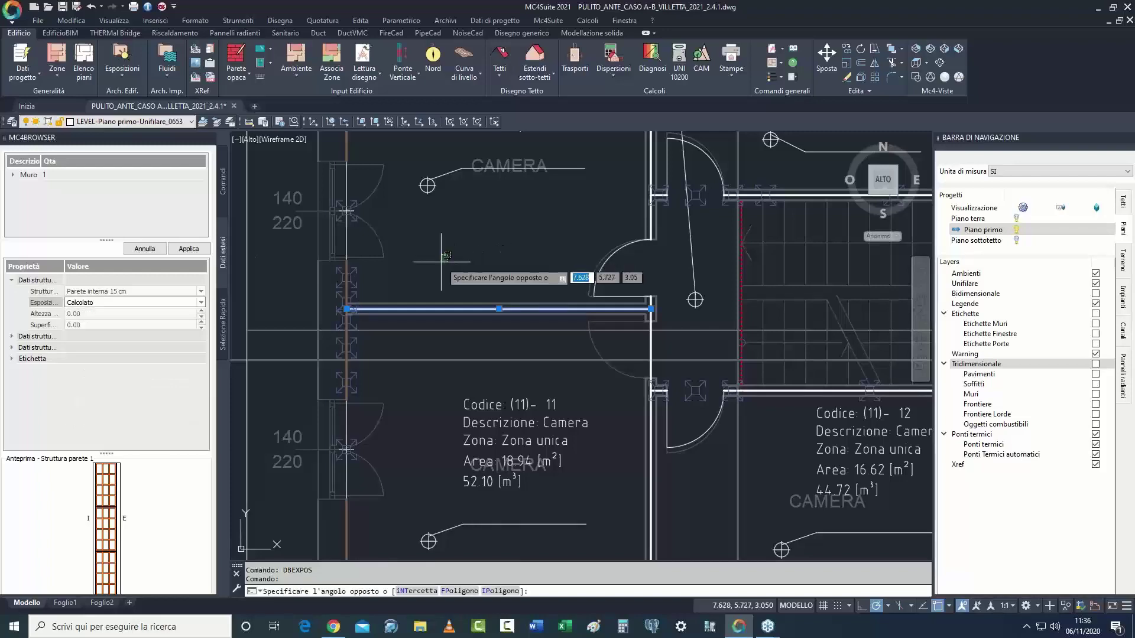
key("Escape")
Step: Run Lettura disegno to read the building drawing
scroll(507, 308, "down", 4)
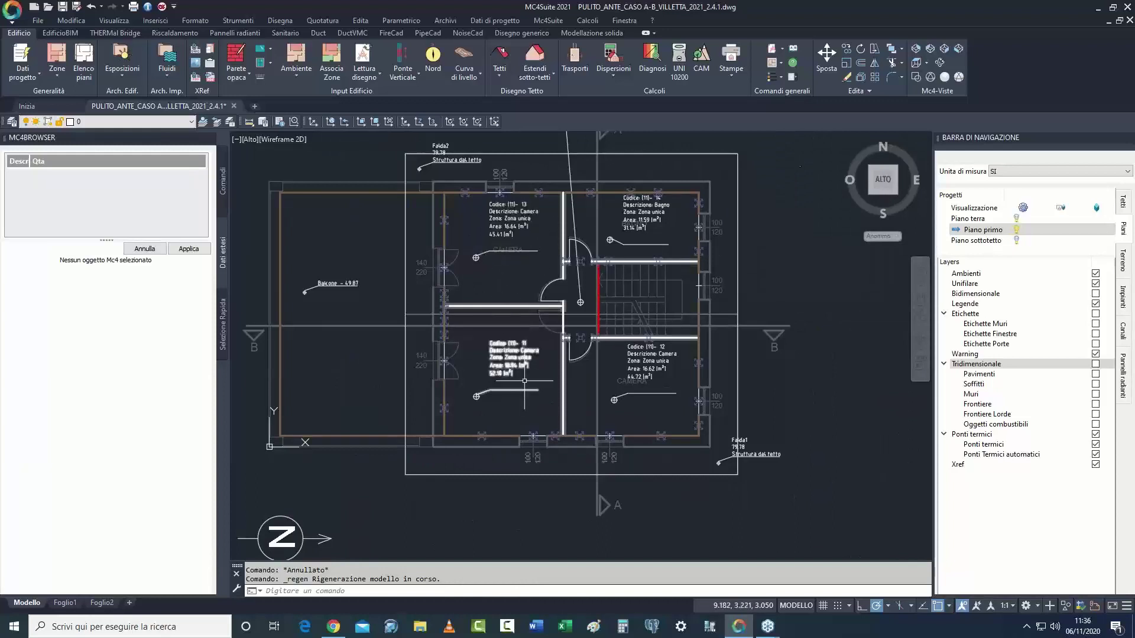
middle_click_drag(530, 393, 525, 412)
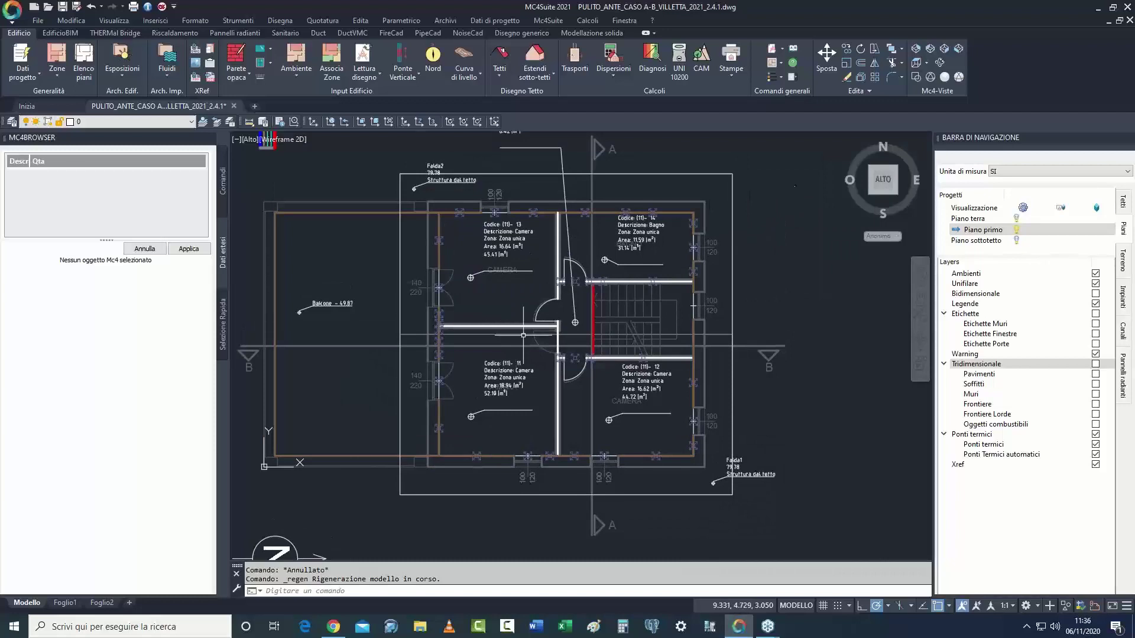
mouse_move(523, 335)
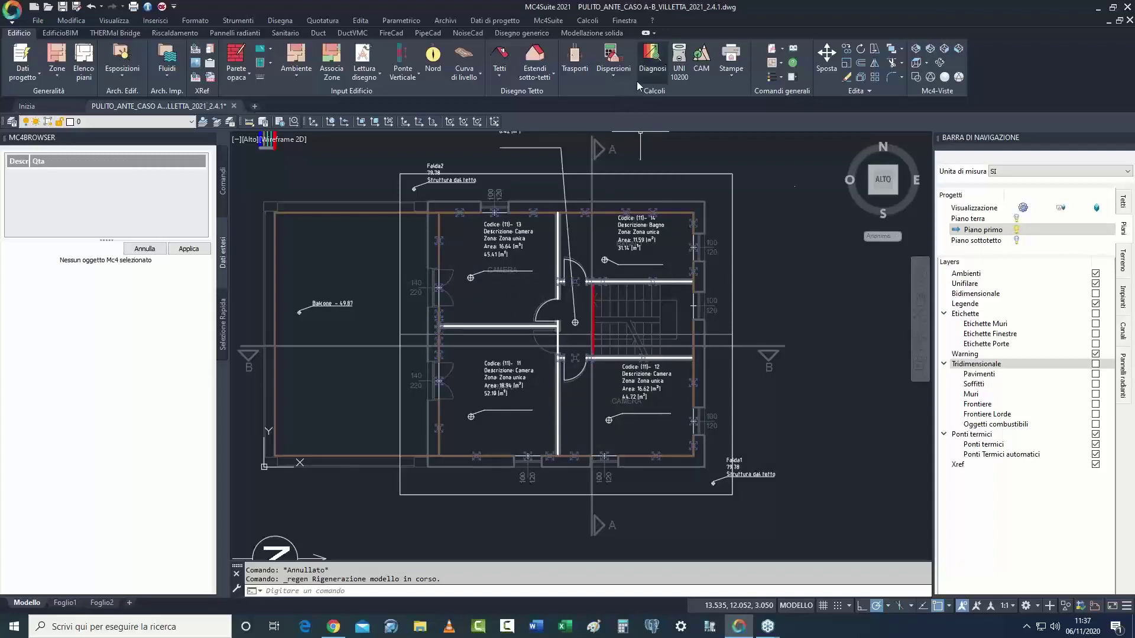
left_click(376, 79)
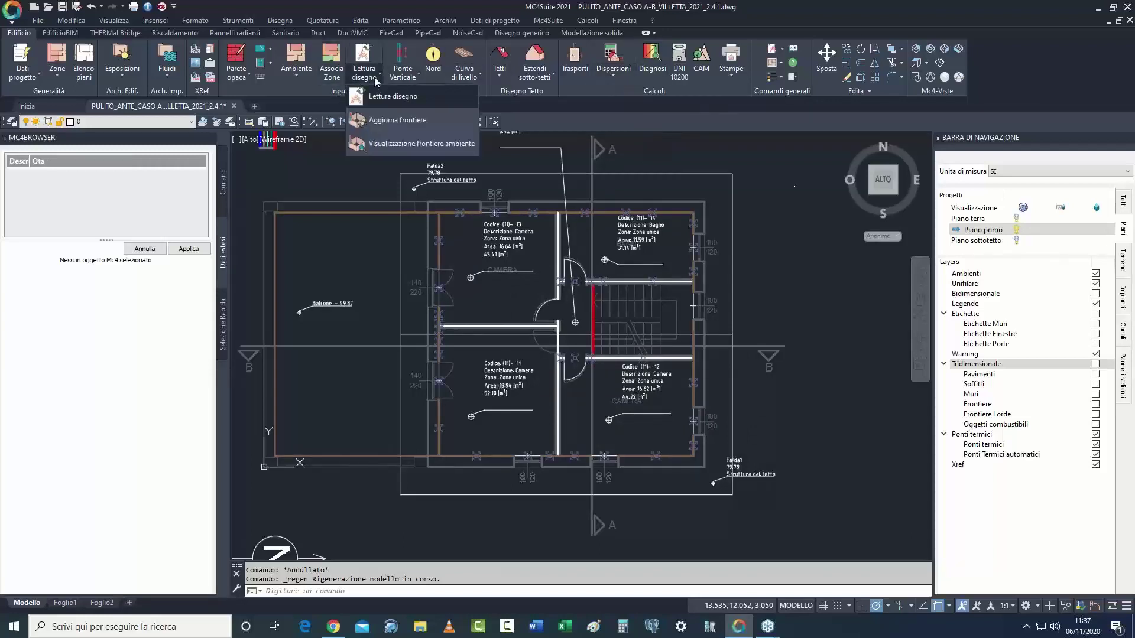
left_click(381, 101)
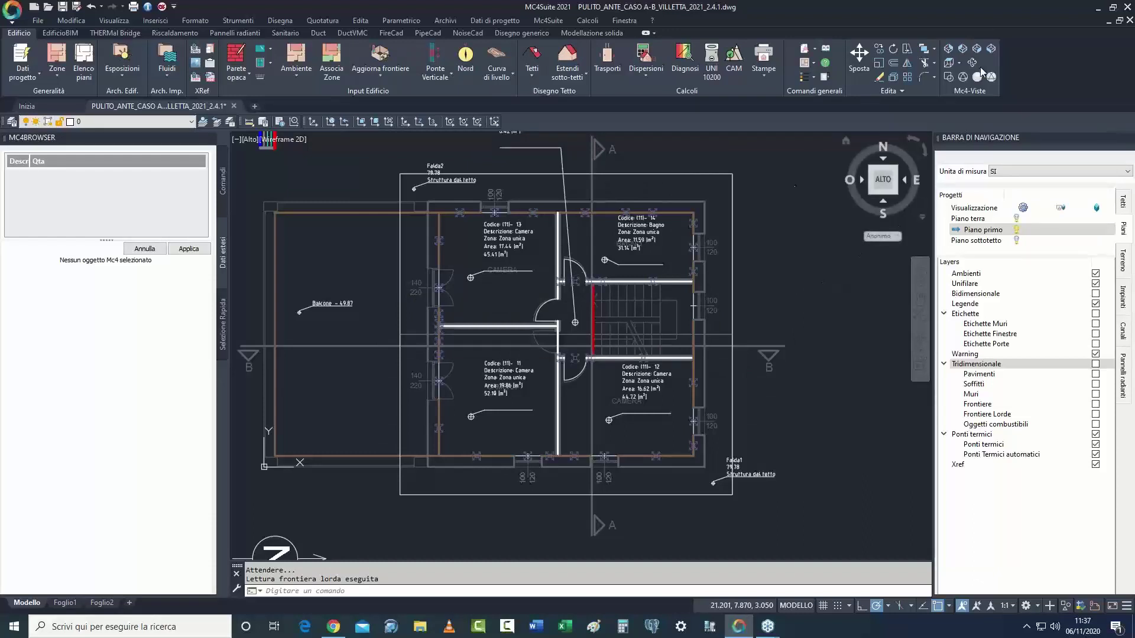
Step: Display the Tridimensionale layers of all three floors in a shaded southwest isometric view and examine the building in 3D
left_click(991, 49)
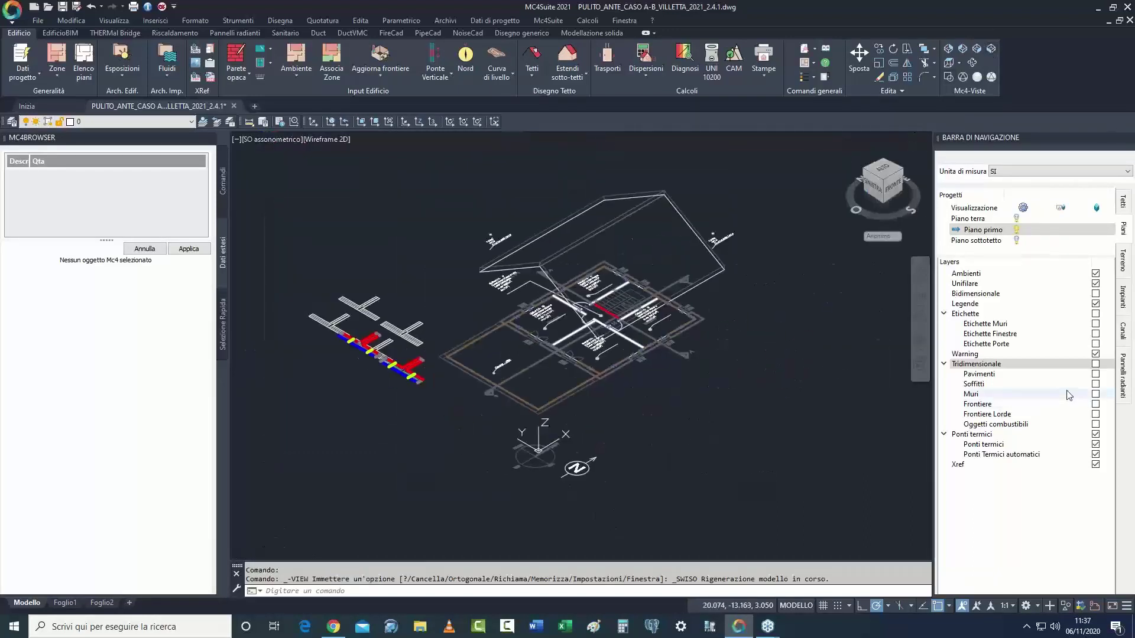
left_click(1095, 364)
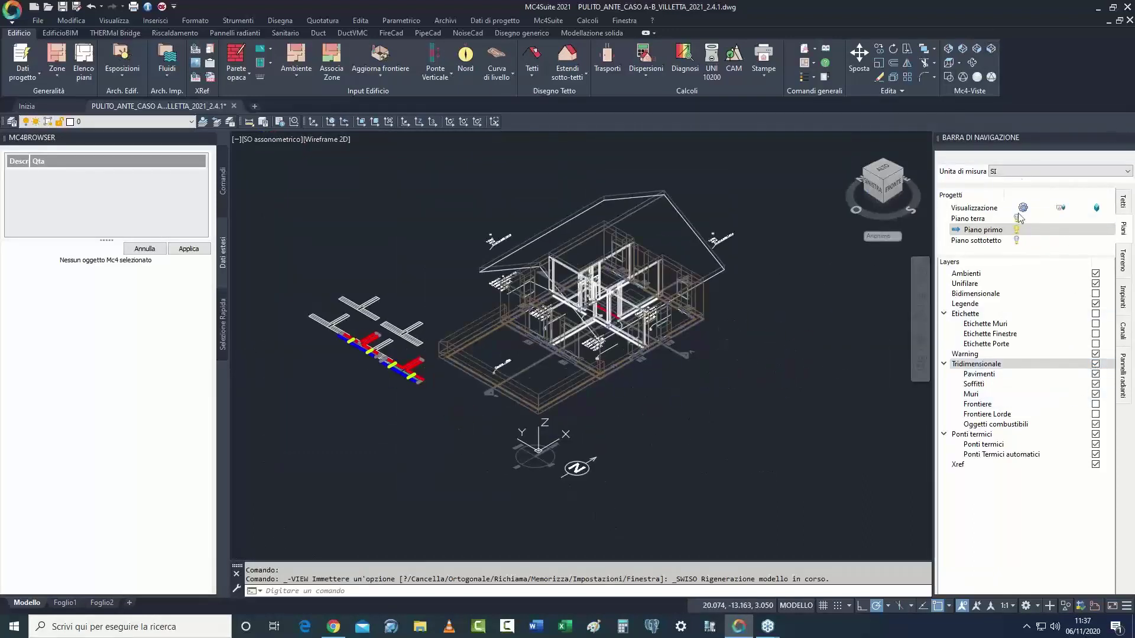
left_click(1017, 238)
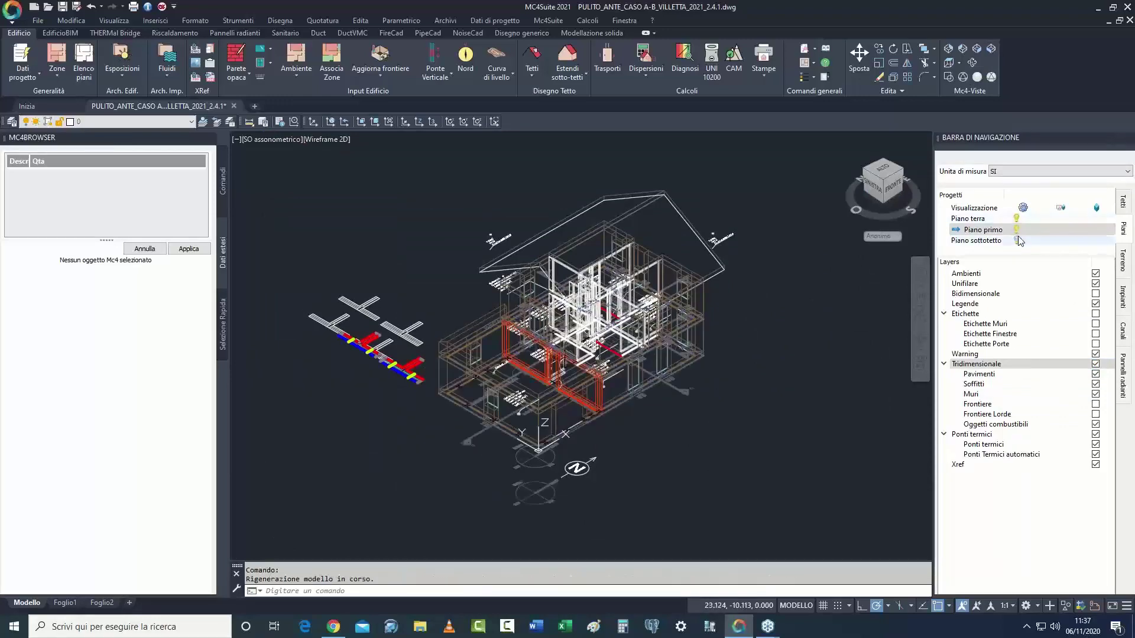
left_click(977, 77)
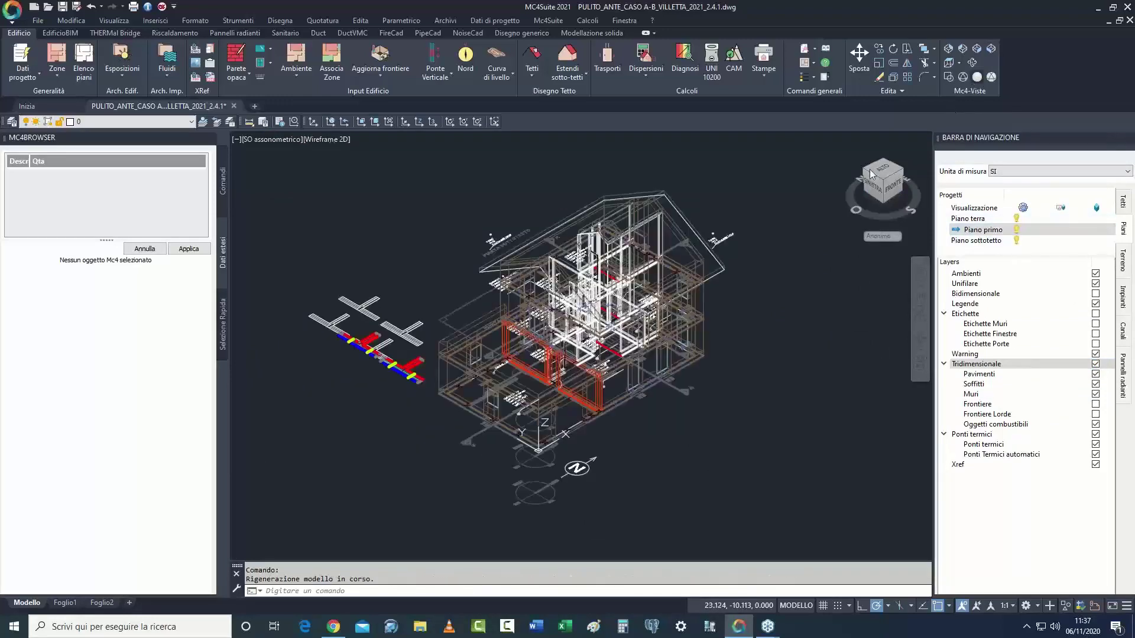
left_click(972, 62)
mouse_move(723, 345)
left_mouse_down()
mouse_move(721, 354)
mouse_move(718, 331)
mouse_move(717, 378)
mouse_move(706, 363)
mouse_move(679, 372)
mouse_move(678, 468)
left_mouse_up()
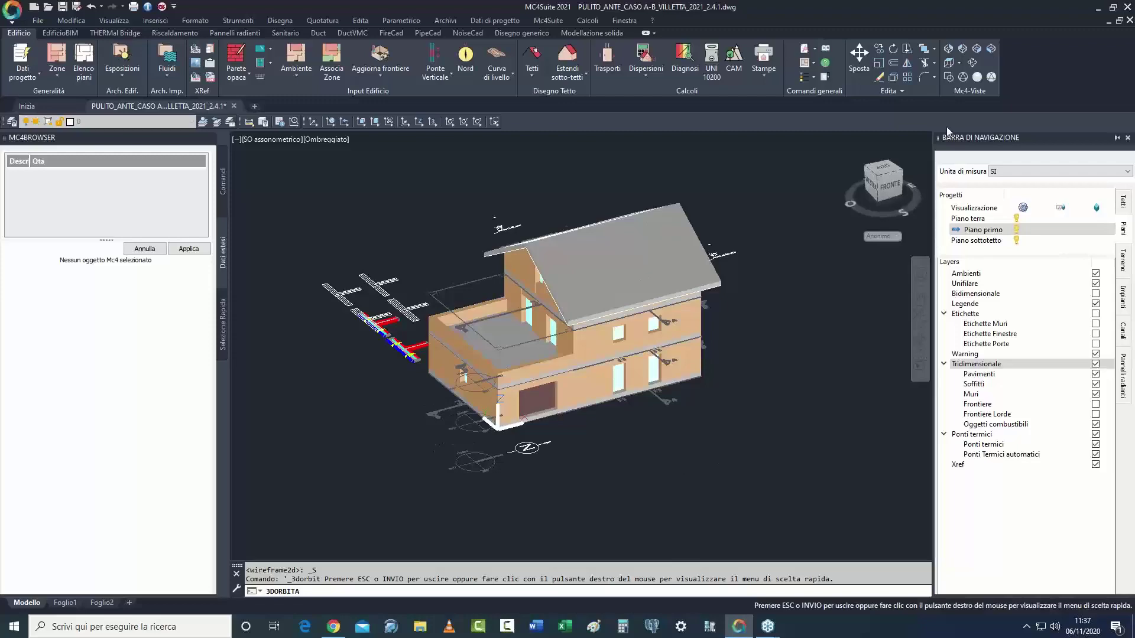
Step: Return to the 2D wireframe top view and show only Piano primo to inspect its plan
left_click(949, 63)
left_click(947, 76)
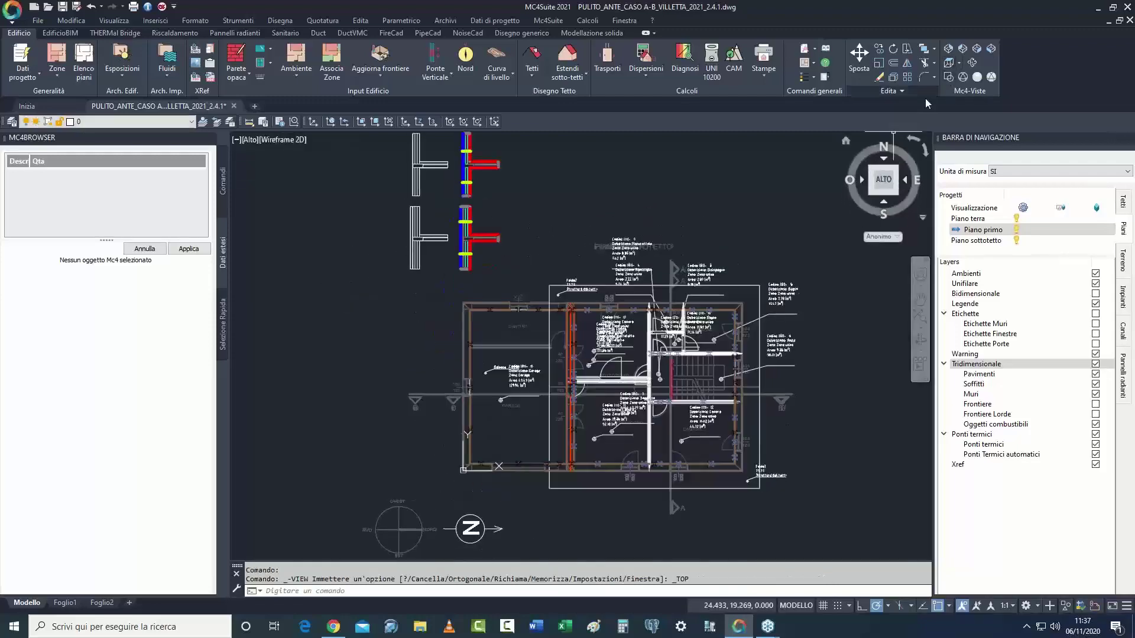
left_click(979, 234)
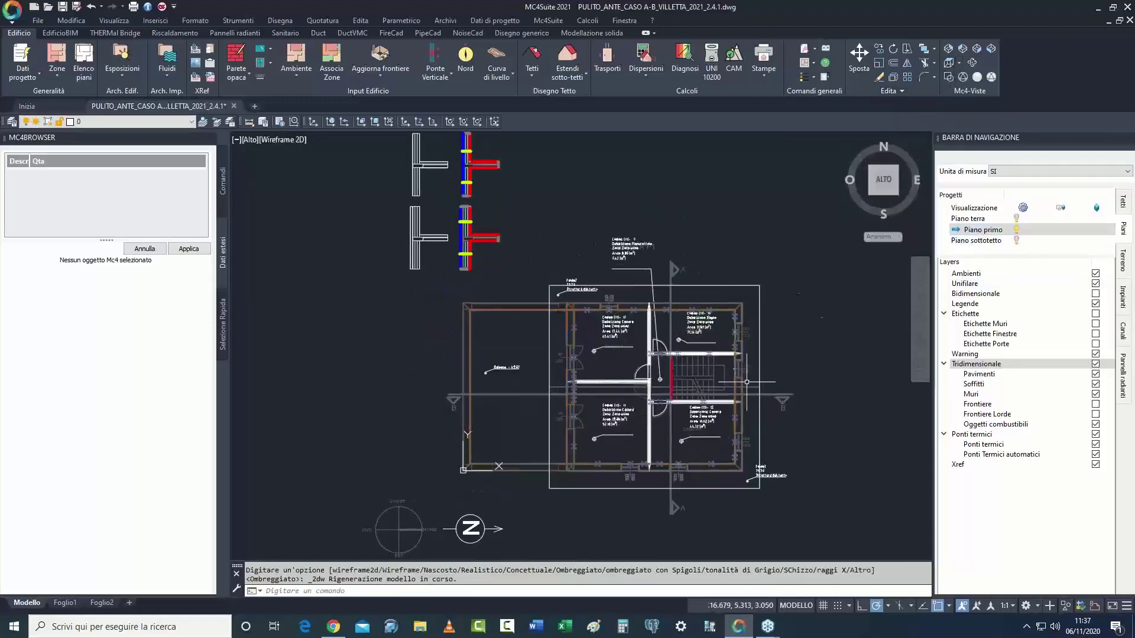
scroll(532, 324, "up", 7)
scroll(532, 324, "down", 3)
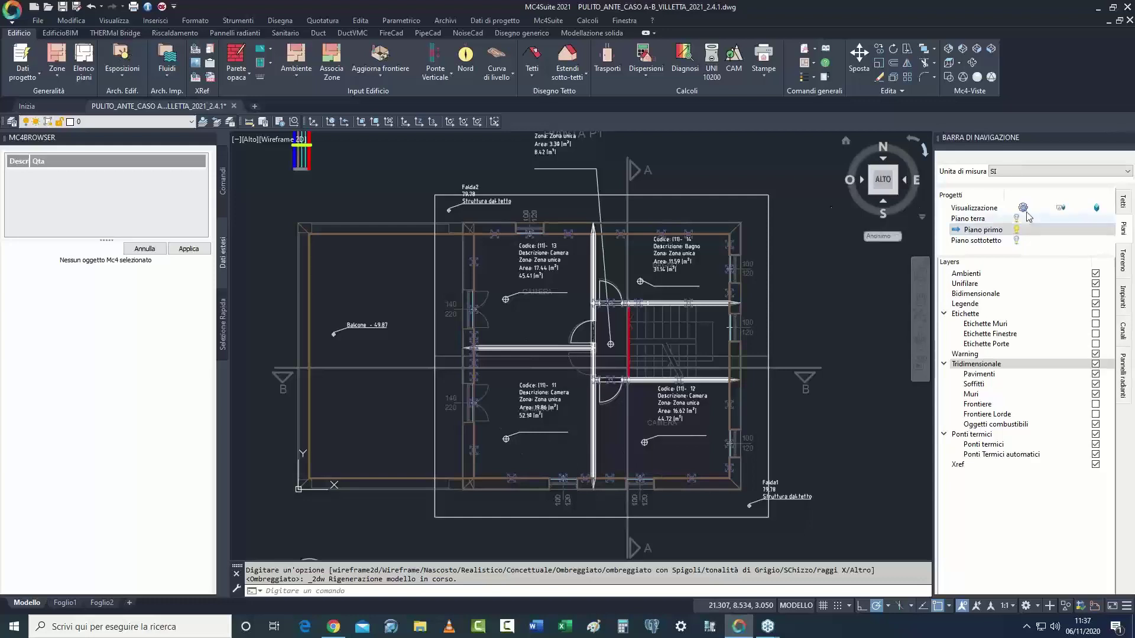
Step: Show all the floors of the building in a shaded southwest isometric view
left_click(992, 50)
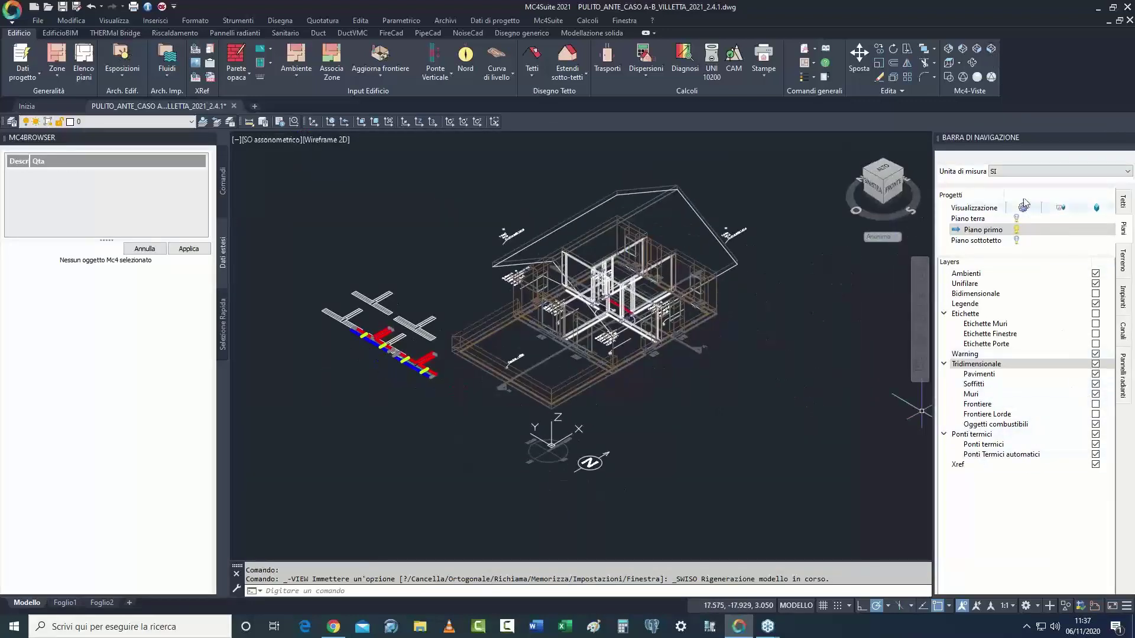
left_click(978, 77)
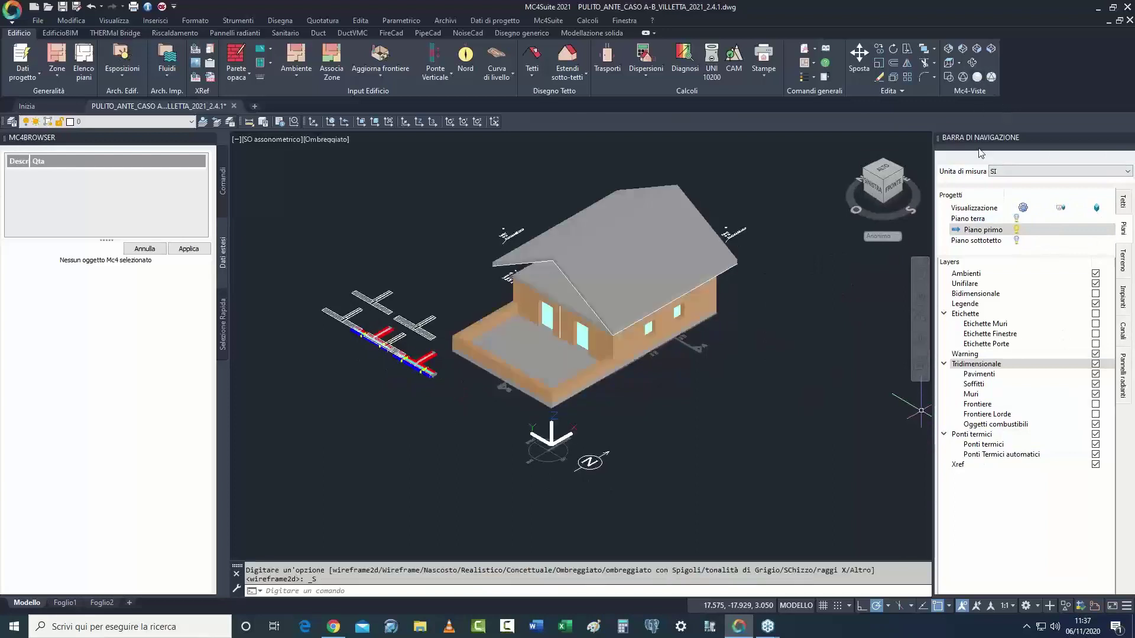
left_click(1016, 229)
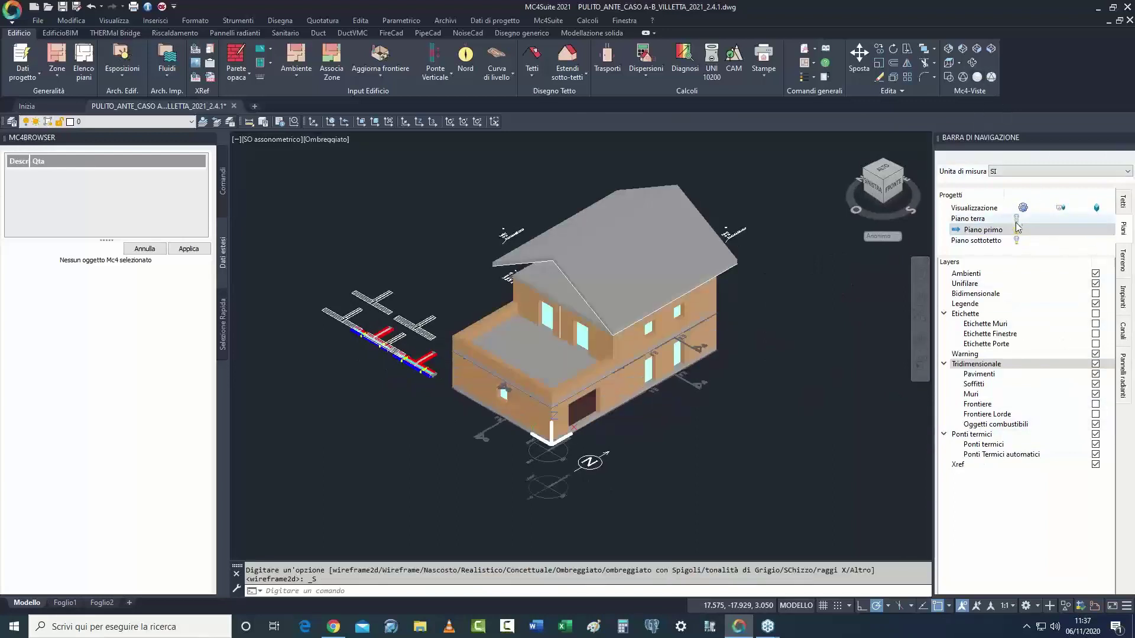
Step: Display the Frontiere layer, hide the Pavimenti, Soffitti and Muri layers, and turn off the Tetto project
left_click(1094, 405)
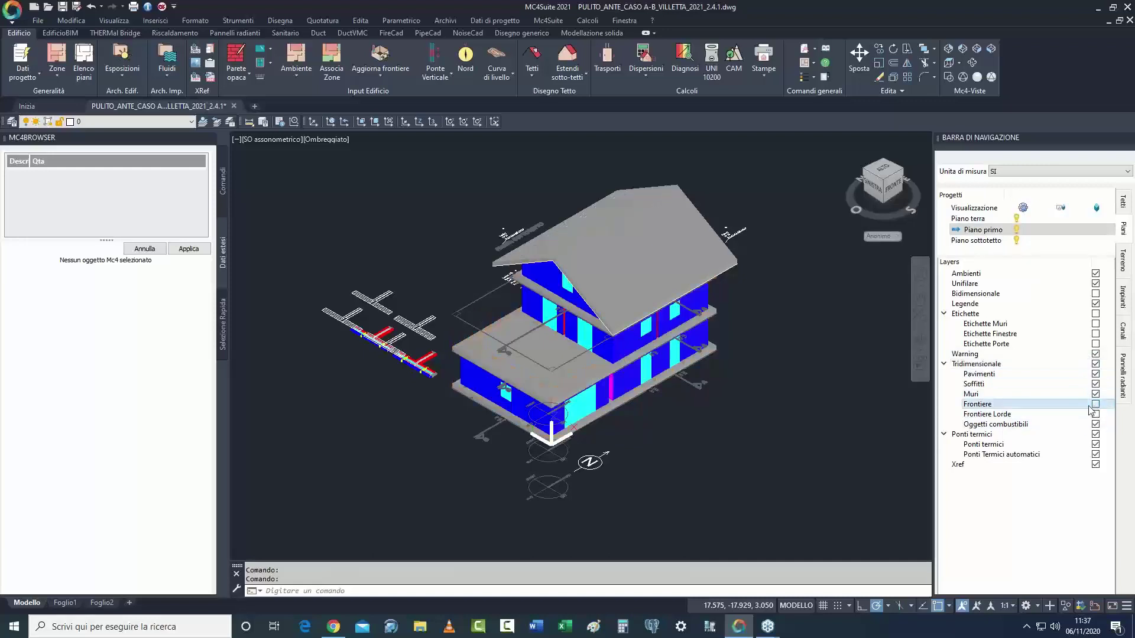
left_click(1123, 212)
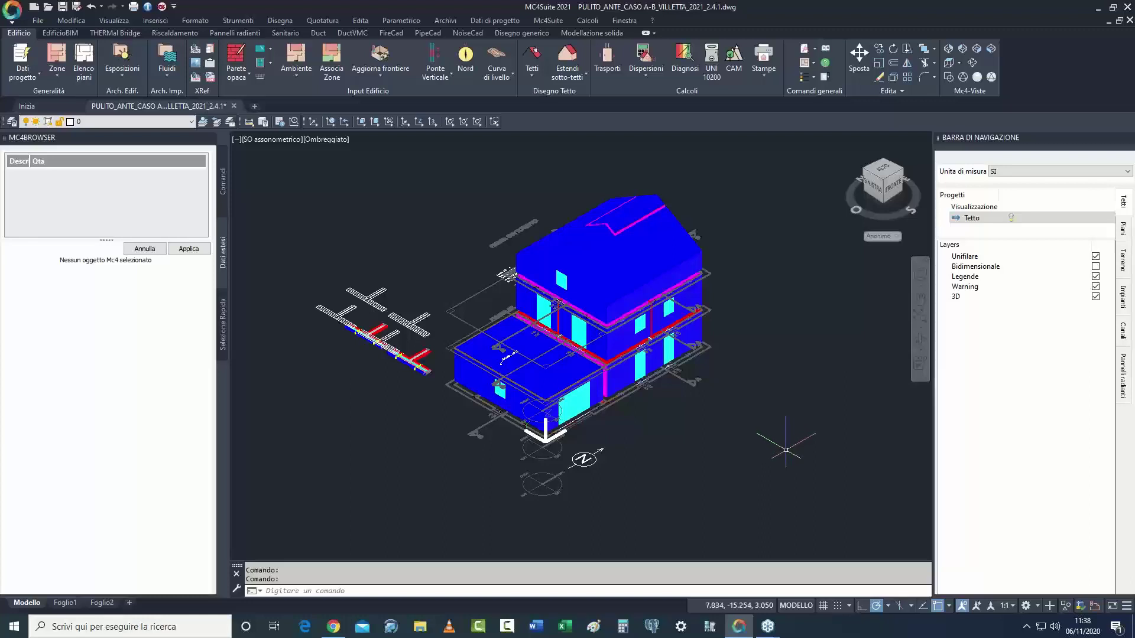
left_click(1125, 226)
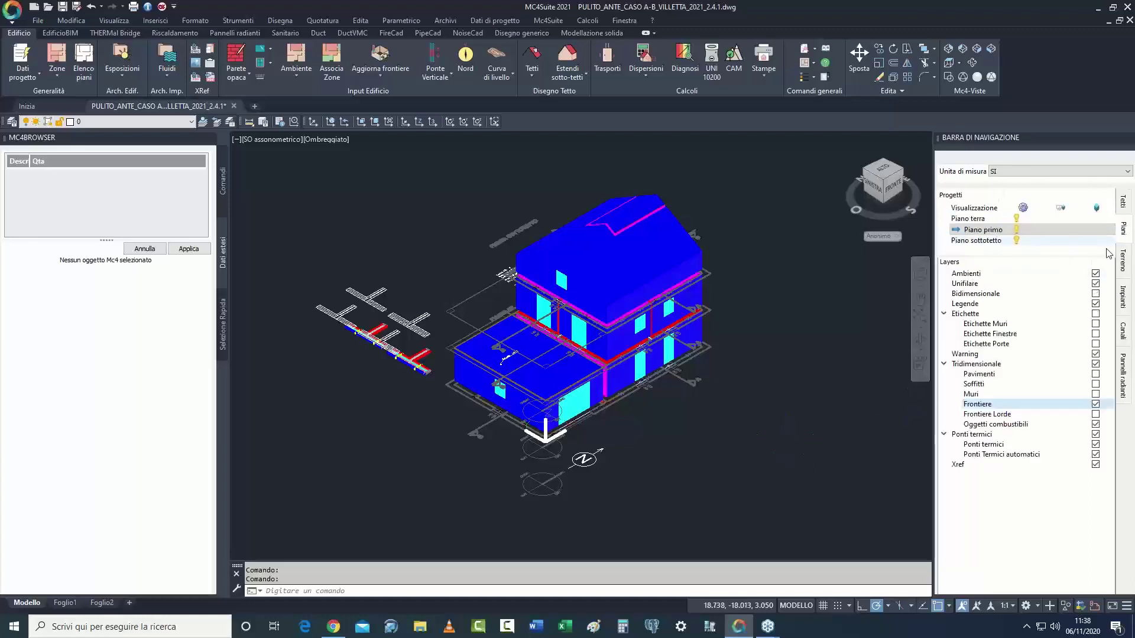
Step: Show only Piano primo and orbit around its Frontiere to examine the floors, ceilings and walls from below and above
left_click(1016, 229)
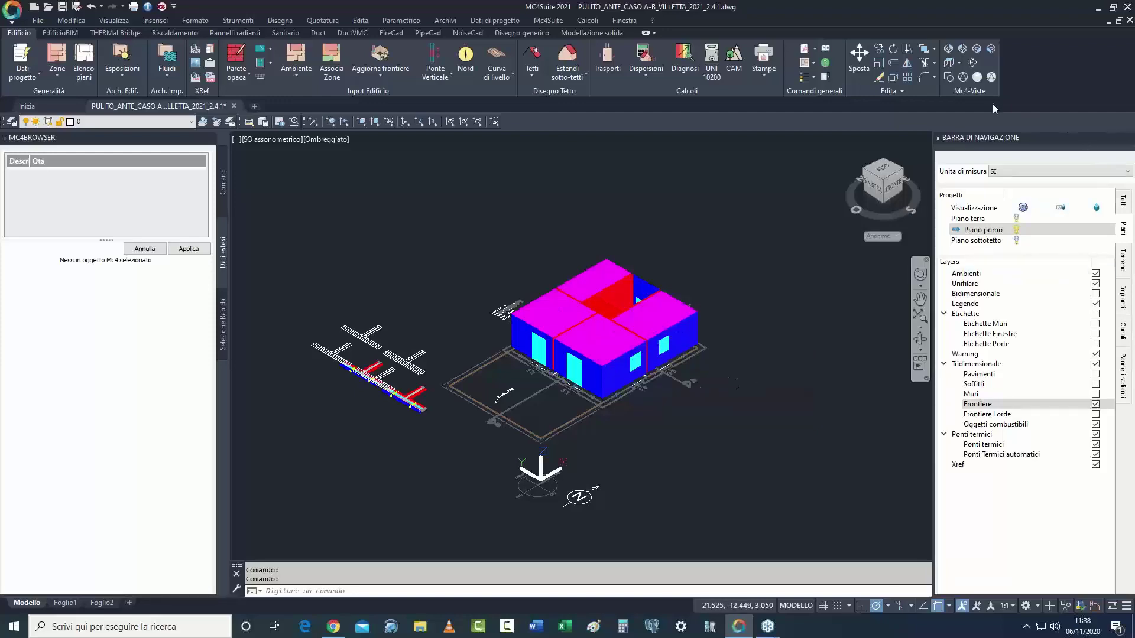
middle_click_drag(738, 490, 682, 306, "shift")
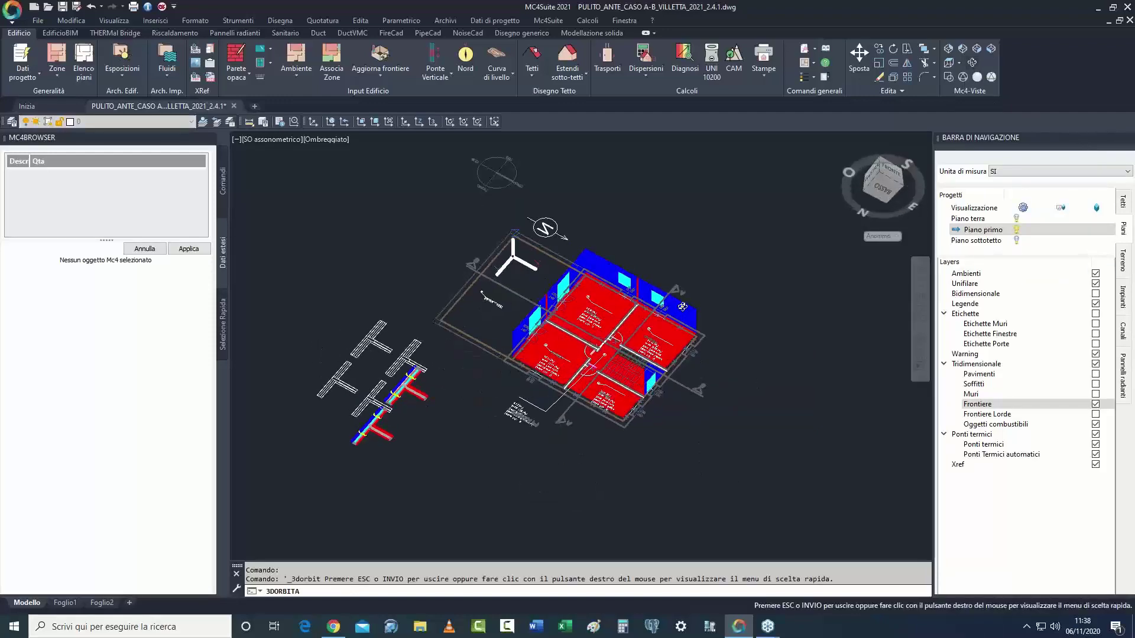
middle_click_drag(663, 379, 592, 325, "shift")
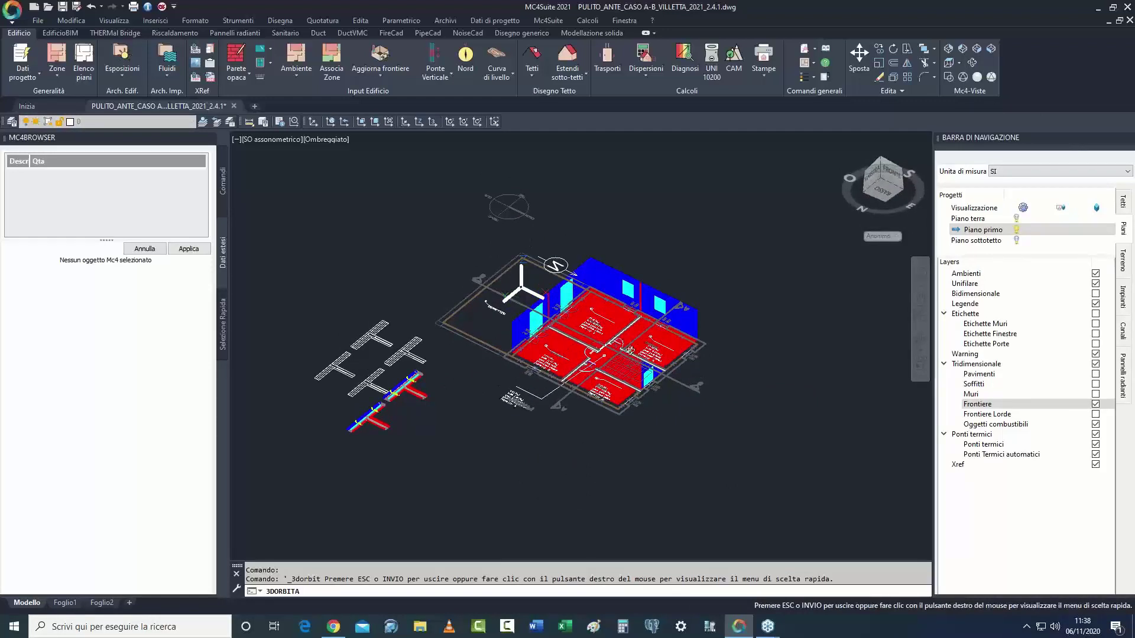
middle_click_drag(612, 341, 647, 429, "shift")
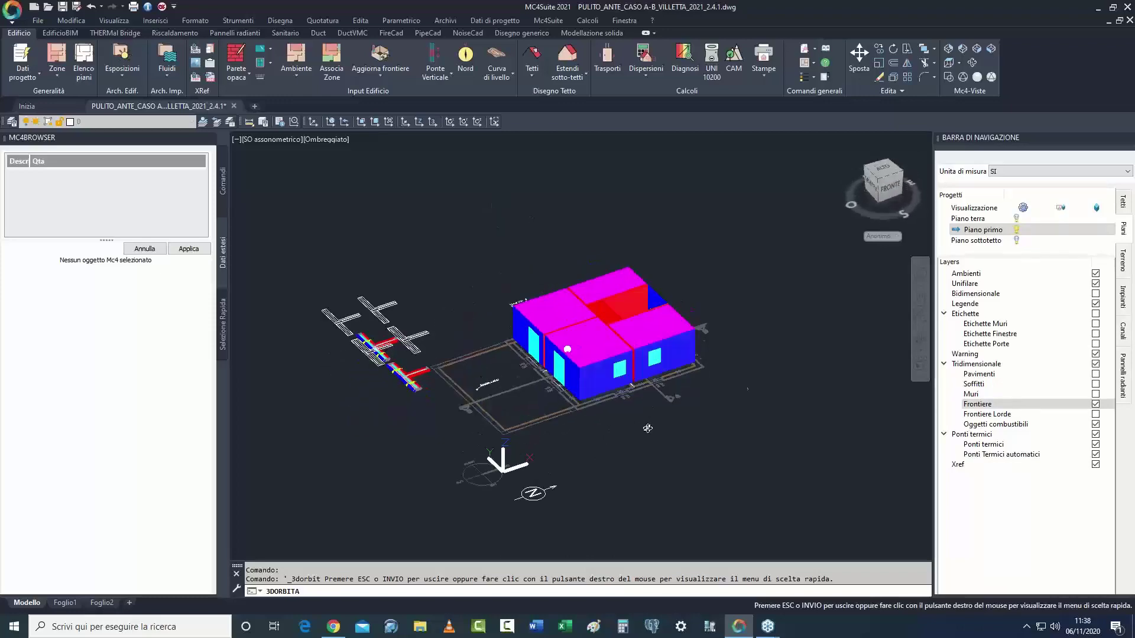
right_click(774, 364)
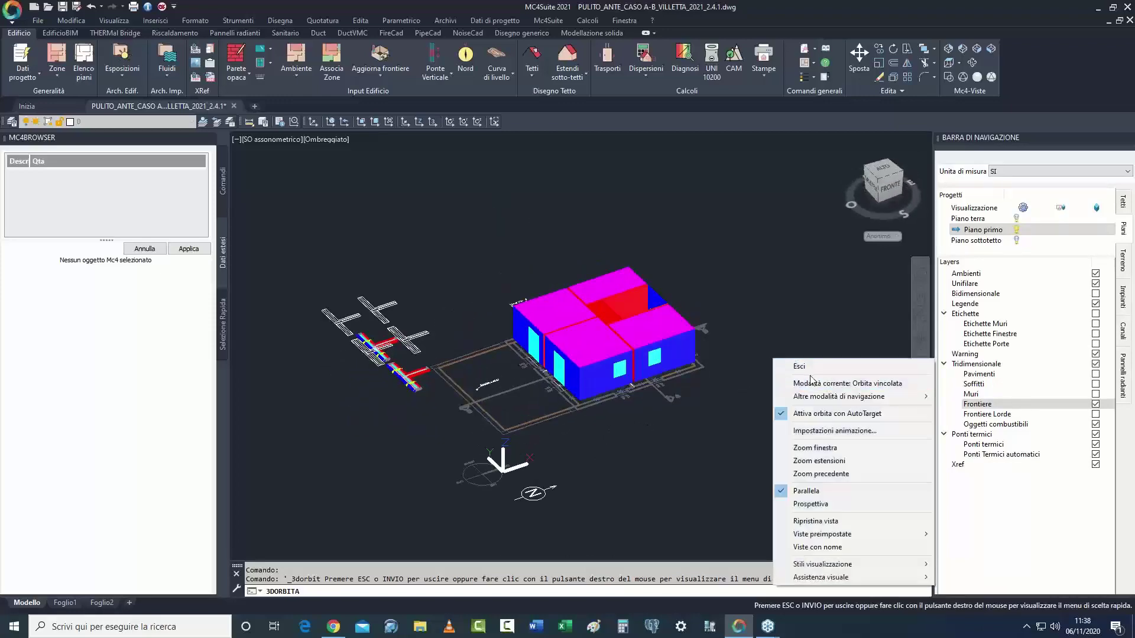
left_click(817, 331)
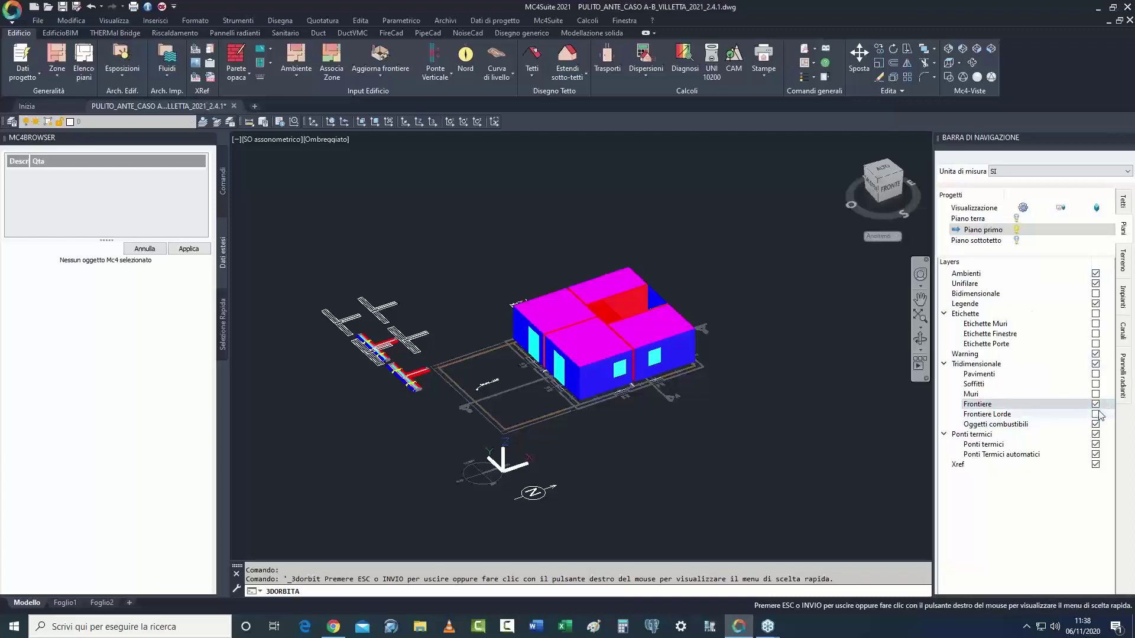
Step: Display the Tridimensionale layers of Piano primo, check it without Soffitti and without Muri, and turn on Piano terra as well
left_click(1094, 364)
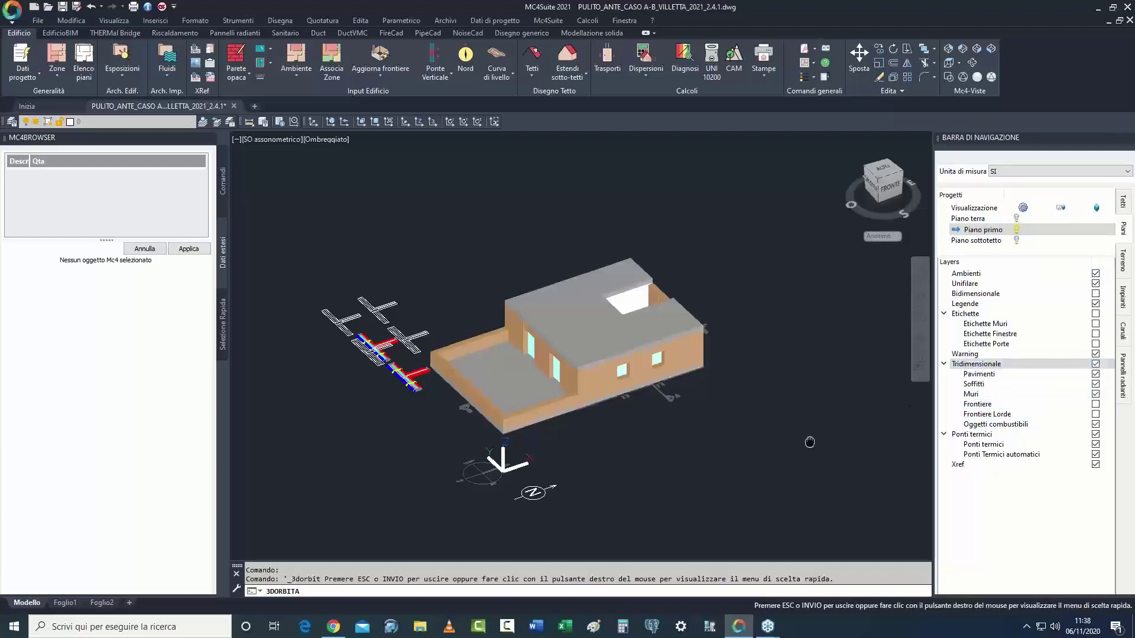
left_click(1095, 384)
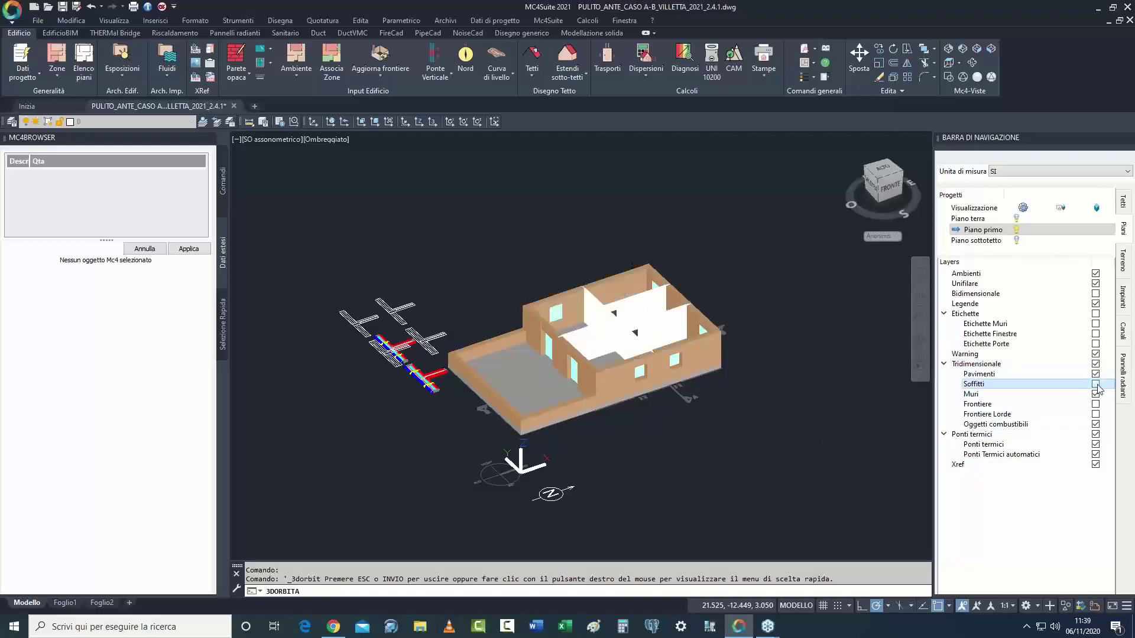
left_click(1095, 384)
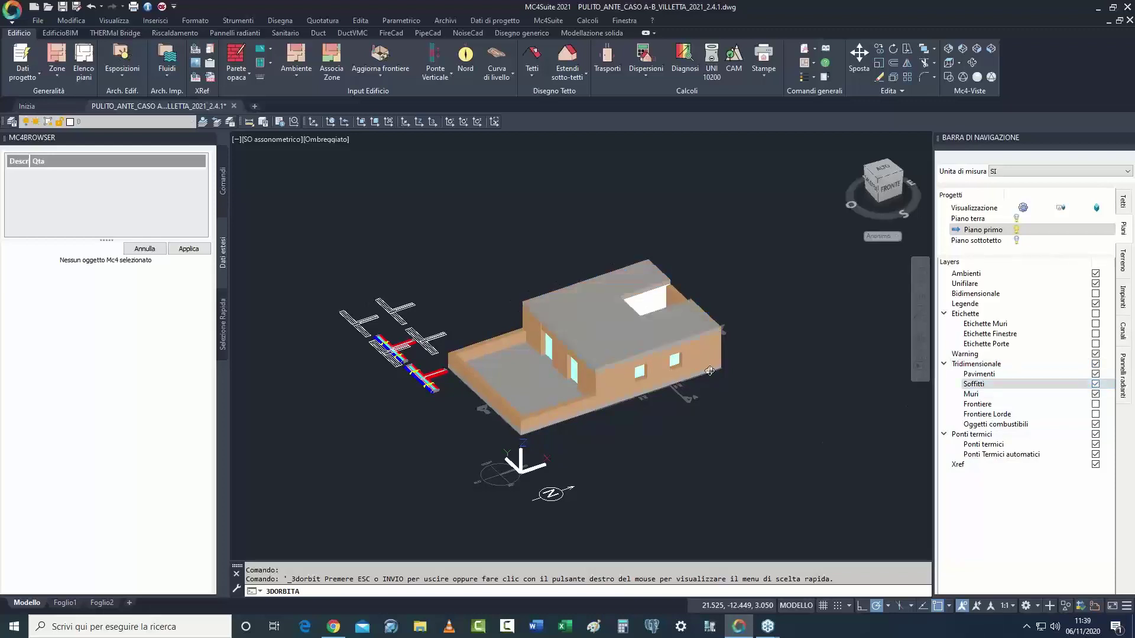
left_click(1096, 394)
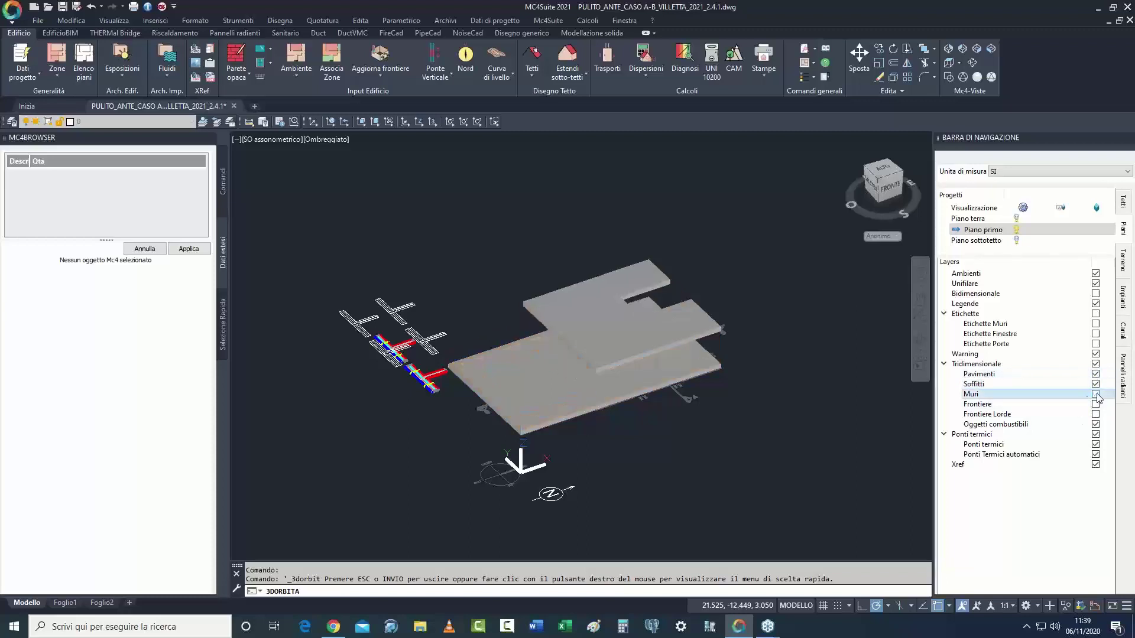
left_click(1096, 394)
middle_click_drag(724, 474, 764, 466)
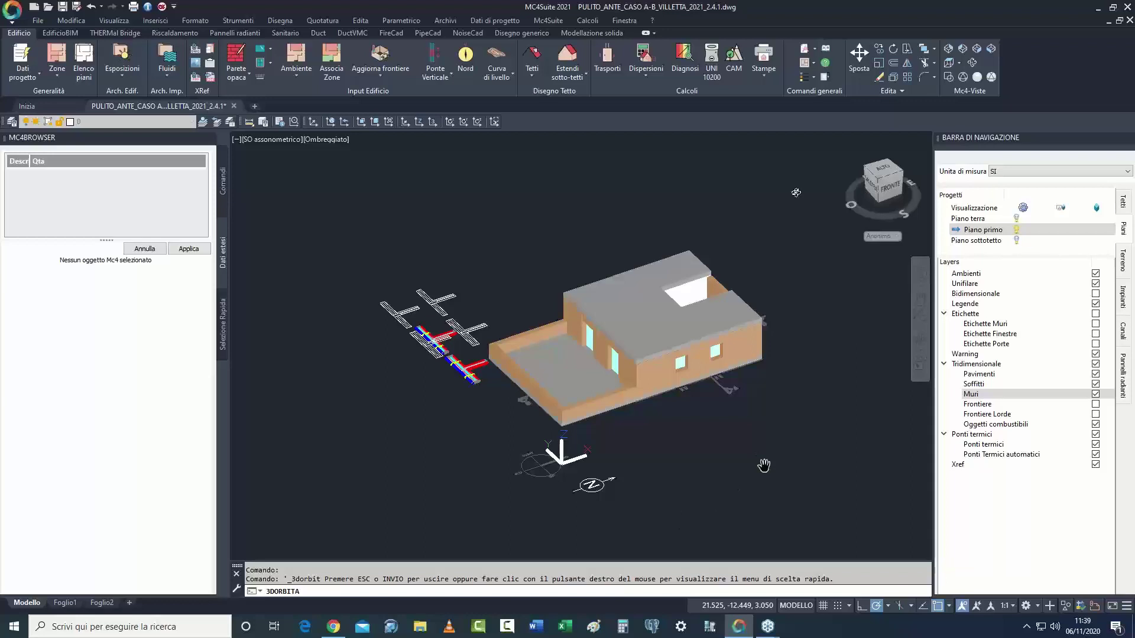
middle_click_drag(865, 429, 817, 436)
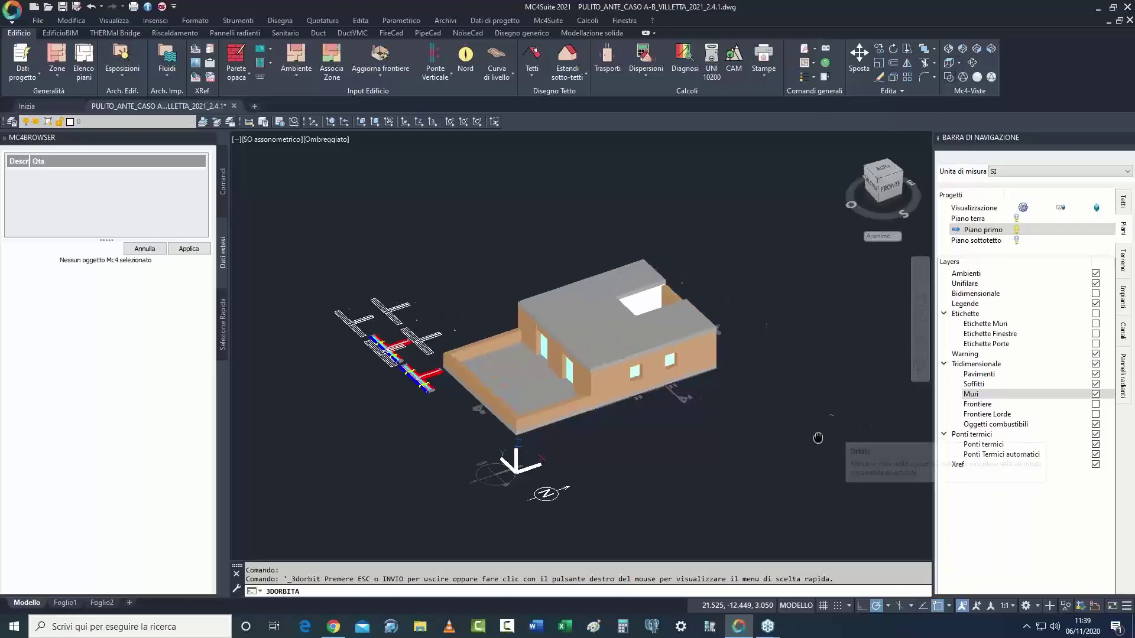
left_click(1015, 219)
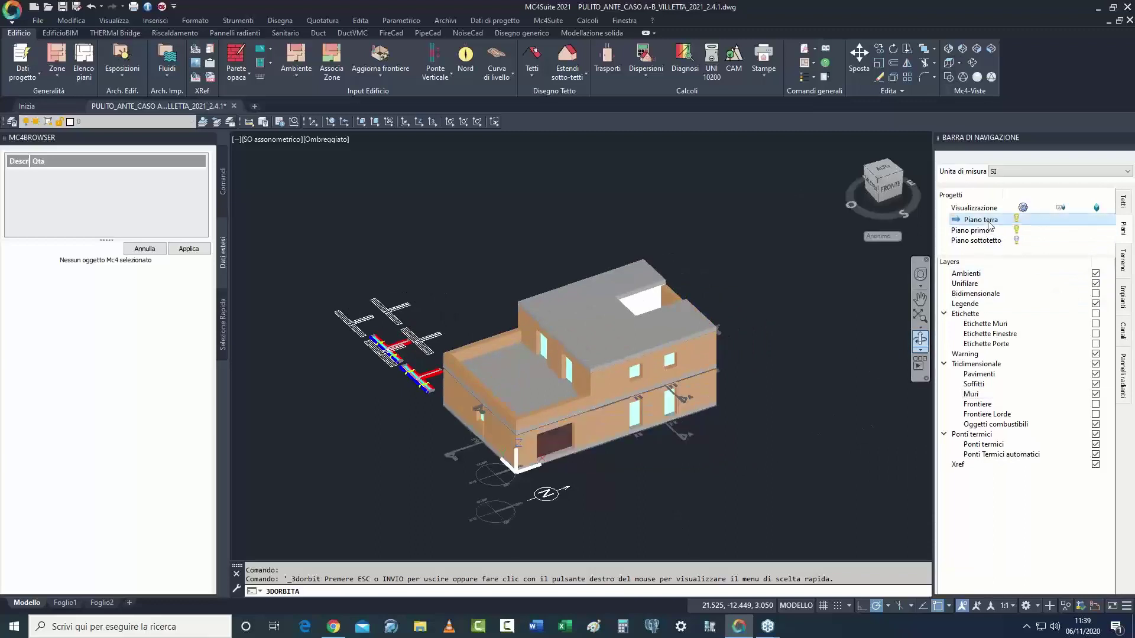
middle_click_drag(692, 443, 693, 422)
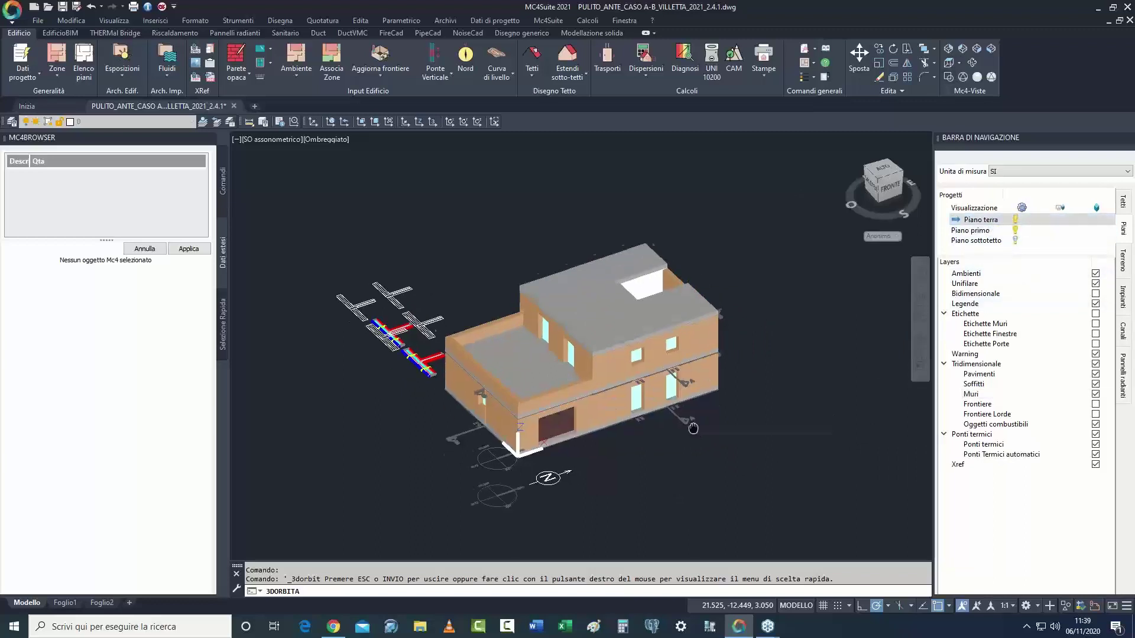
Step: Return to the 2D wireframe top view and show only Piano terra to inspect the garage area of its plan
left_click(947, 77)
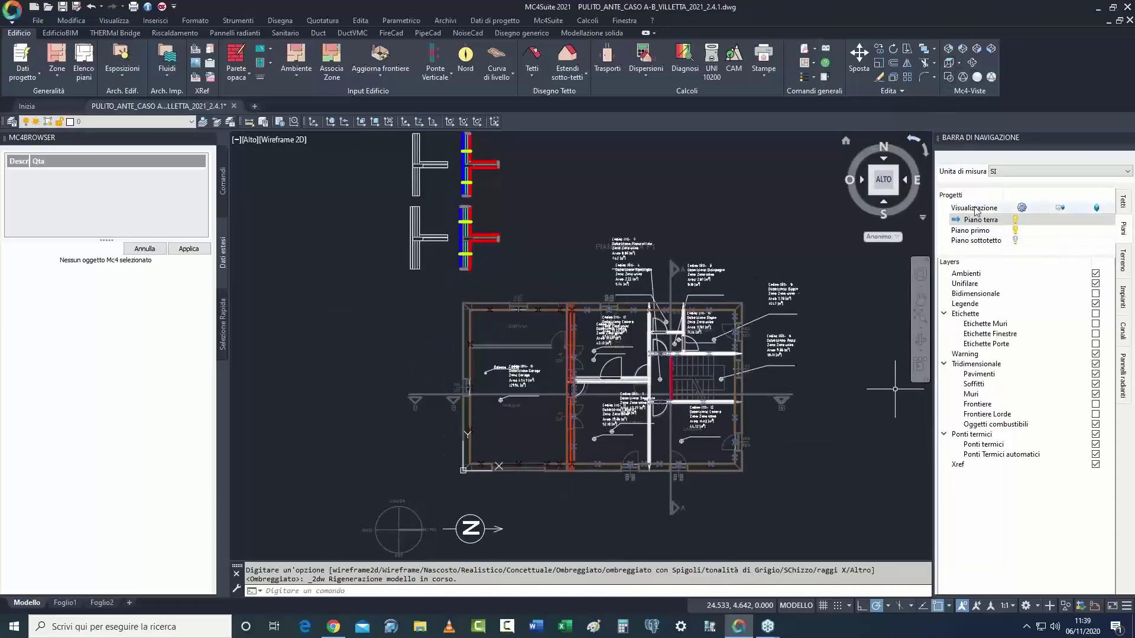
scroll(525, 357, "up", 5)
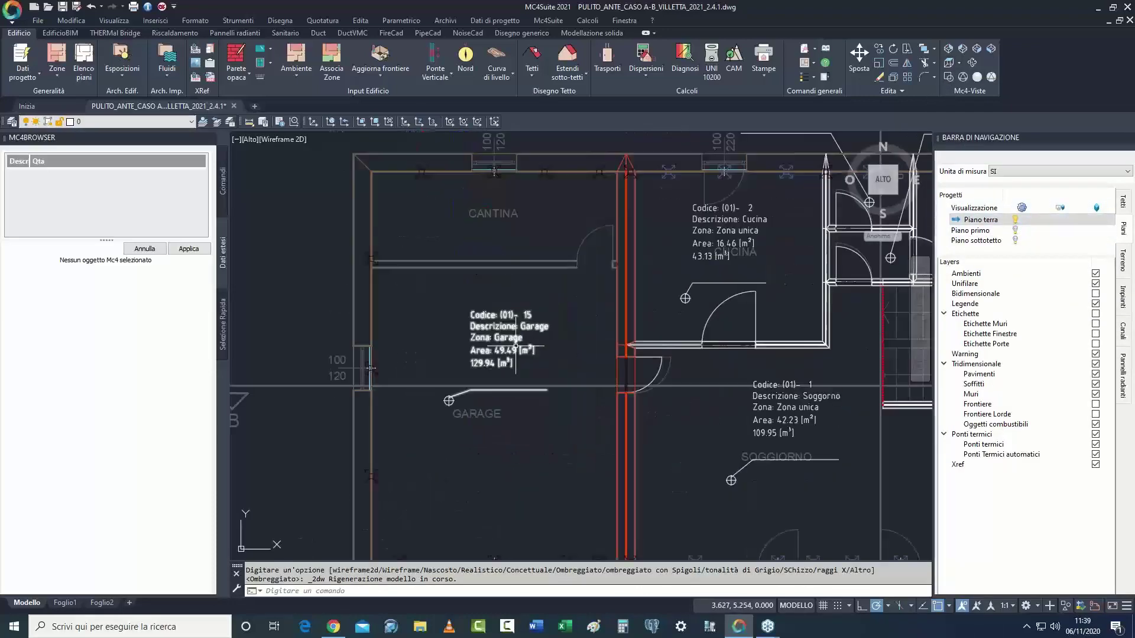
scroll(515, 361, "down", 5)
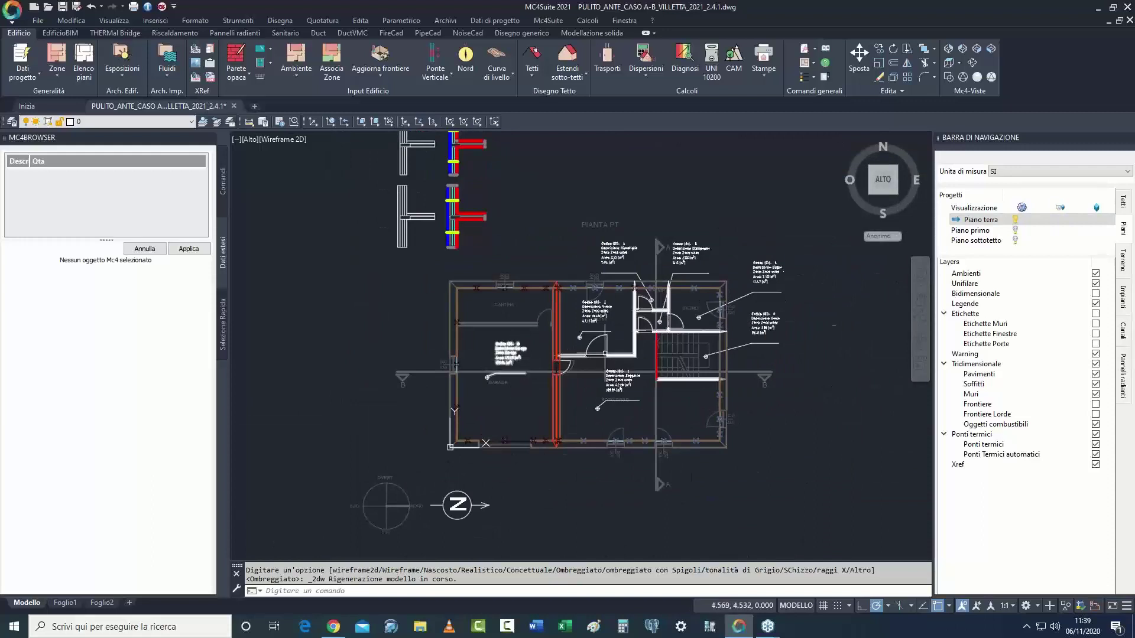
left_click(981, 230)
left_click(980, 219)
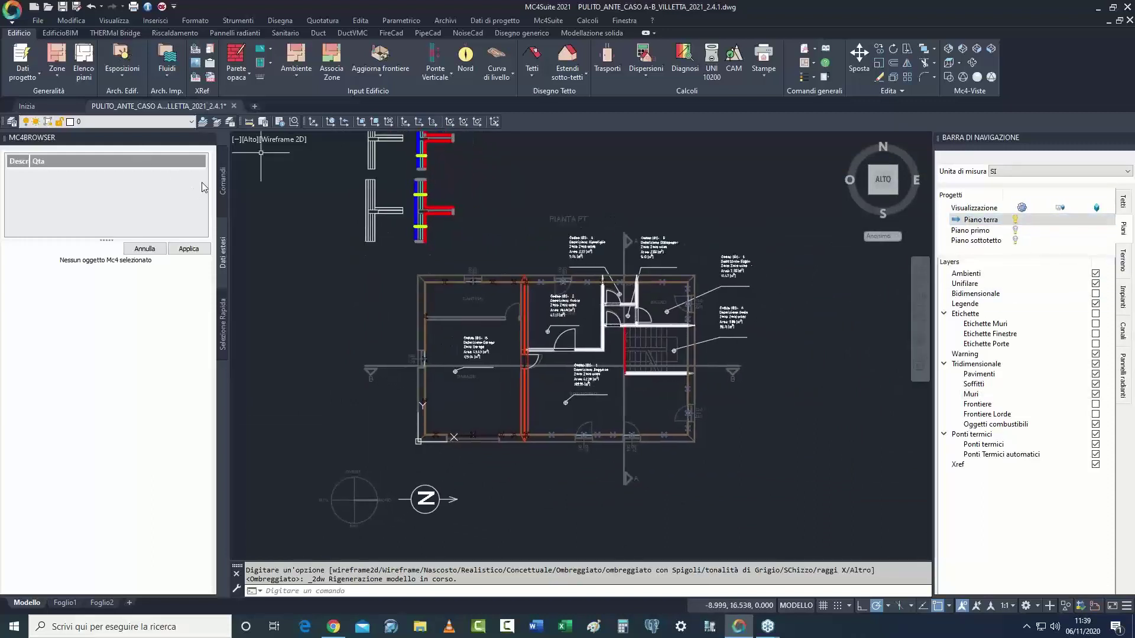
Step: Open the list of floors, check the ceiling structure assigned to Piano terra, and close the list
left_click(220, 180)
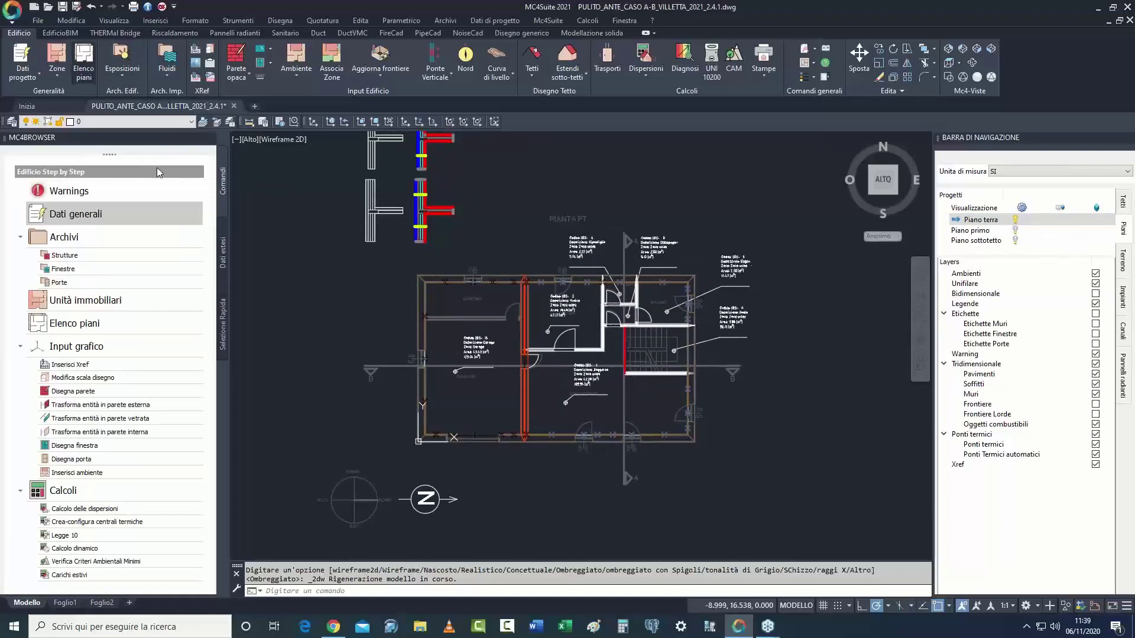
left_click(74, 323)
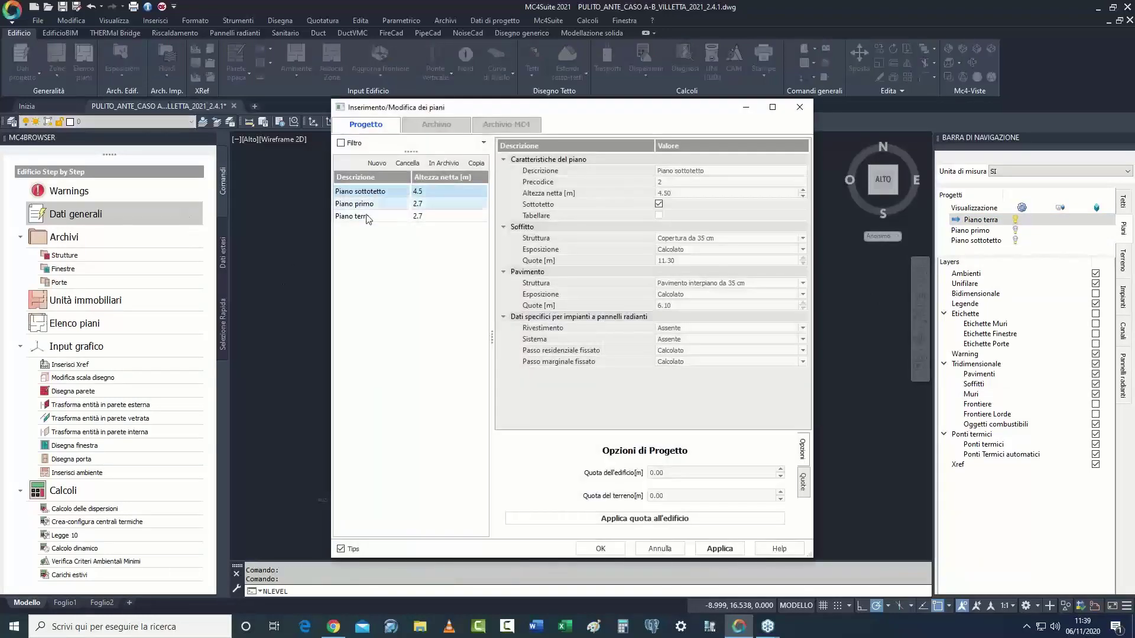
left_click(366, 218)
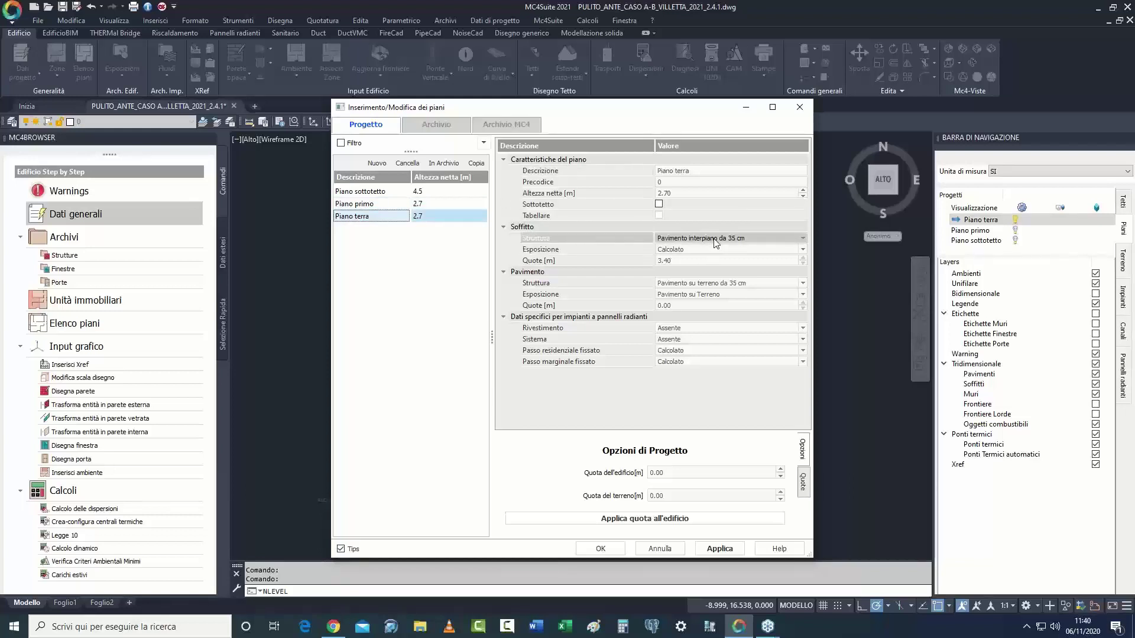
left_click(798, 114)
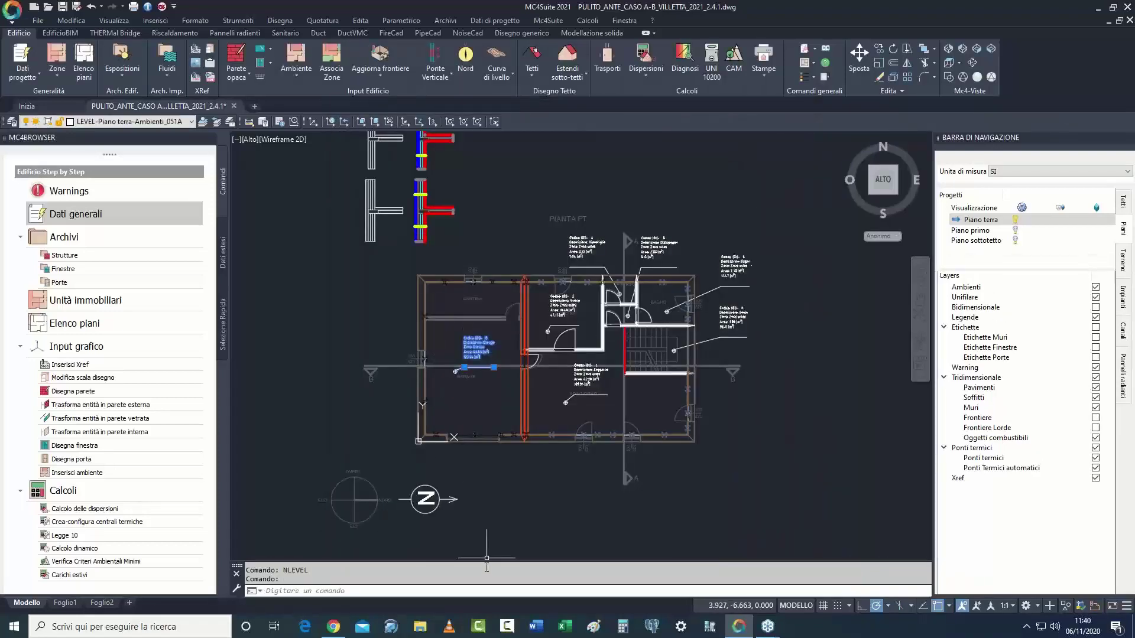
Step: Check the ceiling structure in the Garage room's extended data on Piano terra and deselect the room
left_click(225, 303)
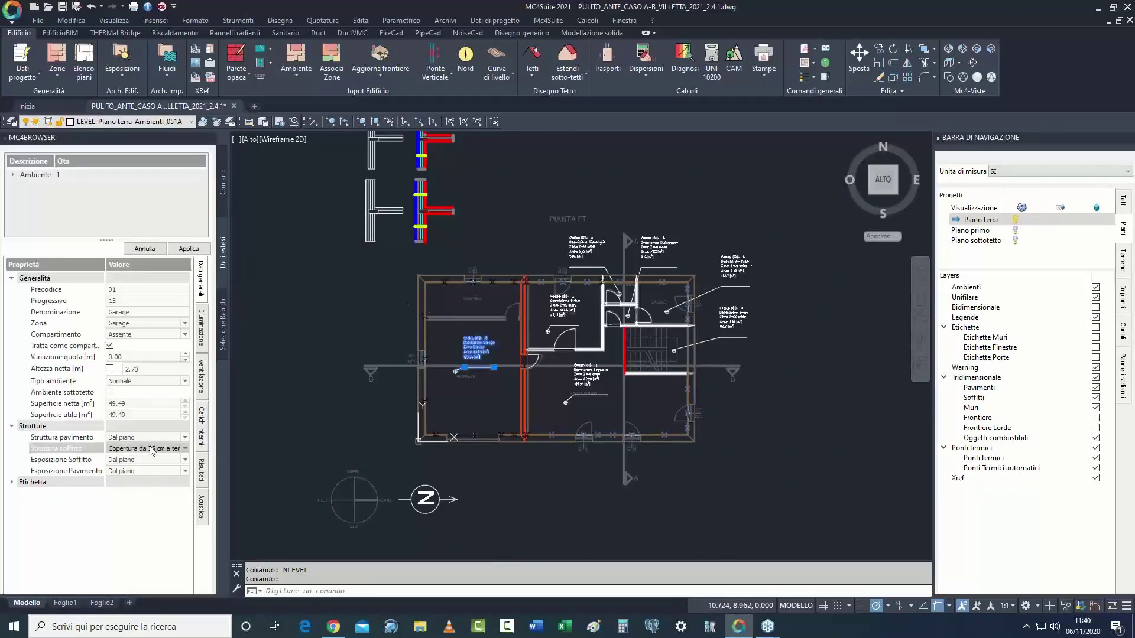
left_click(147, 450)
left_click(332, 279)
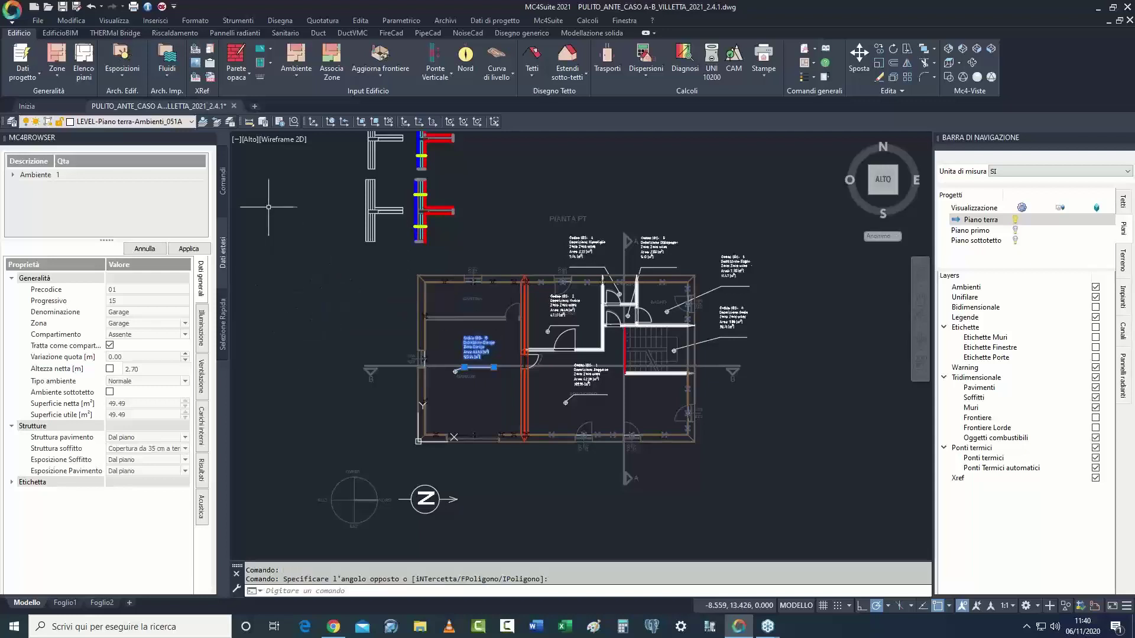
key("Escape")
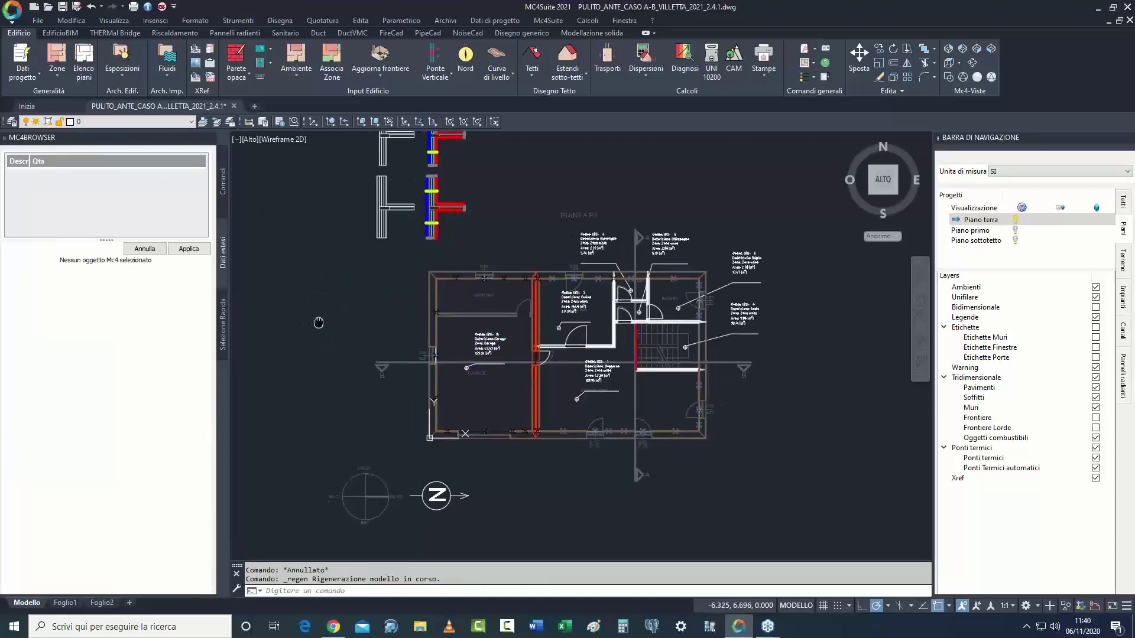
middle_click_drag(307, 325, 318, 322)
Step: Run the Dispersioni calculation and show its statistics chart with the legend set to Legenda sinistra
left_click(225, 196)
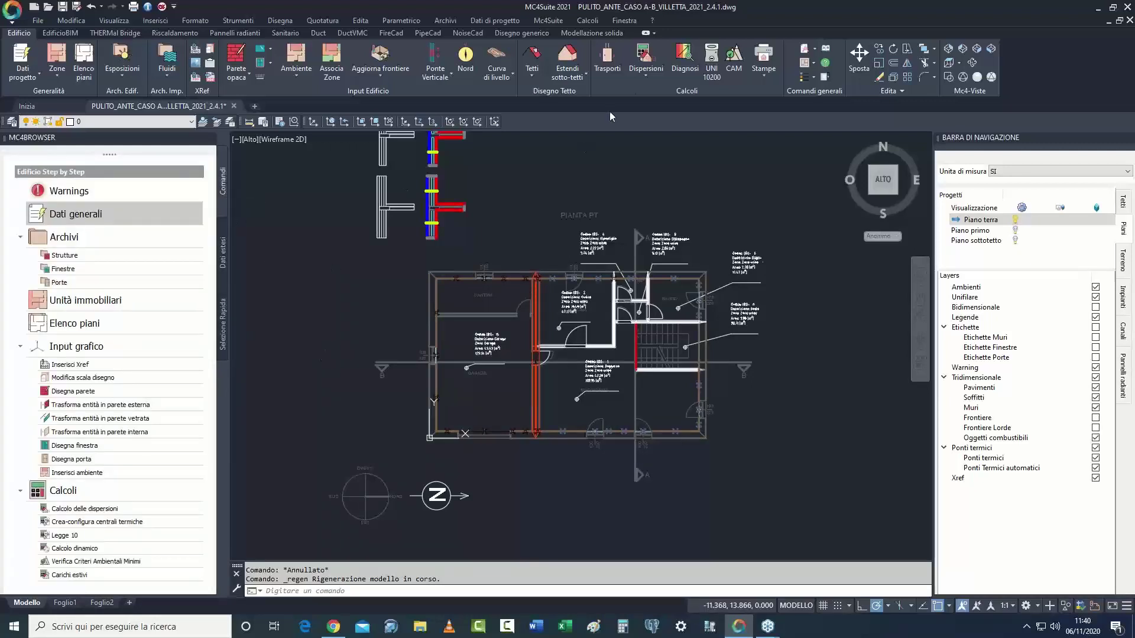
left_click(647, 80)
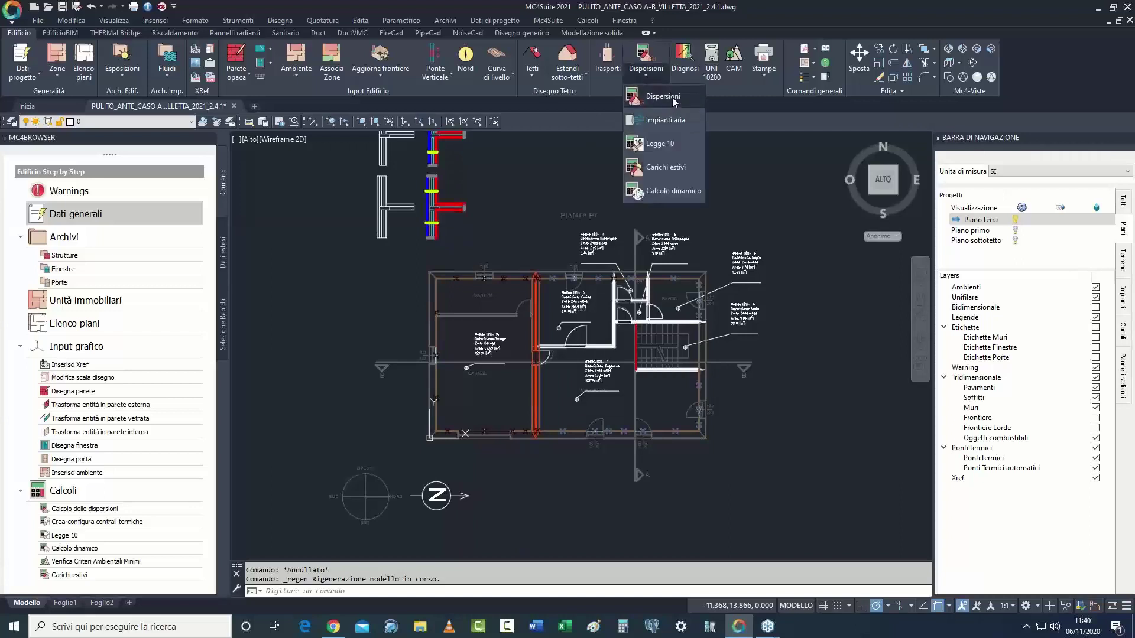
left_click(668, 114)
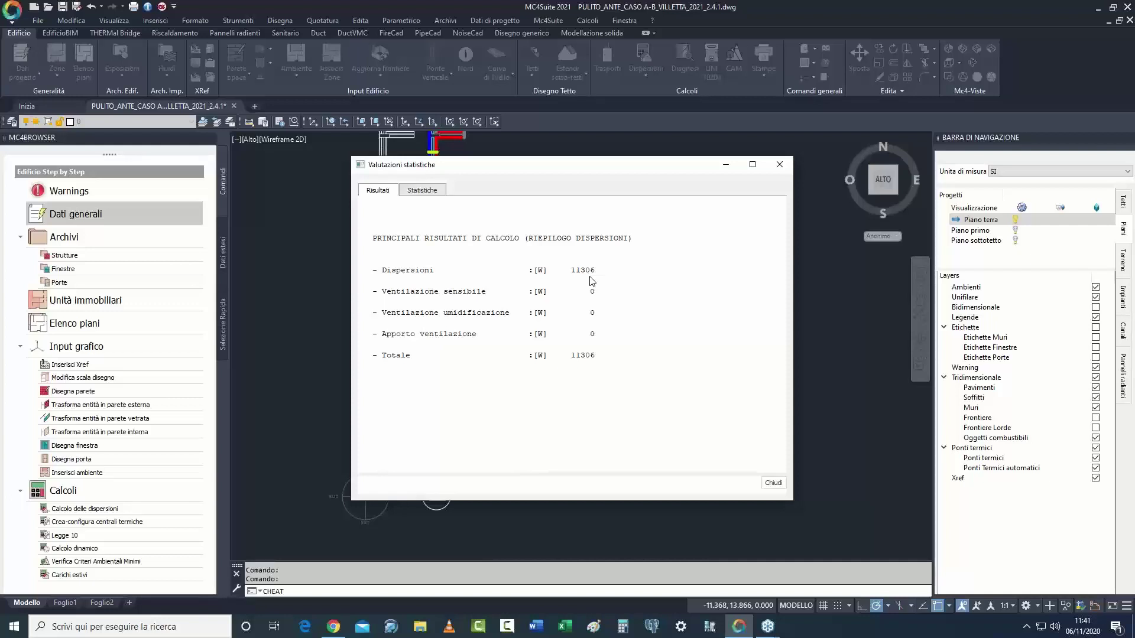
left_click(438, 190)
mouse_move(525, 387)
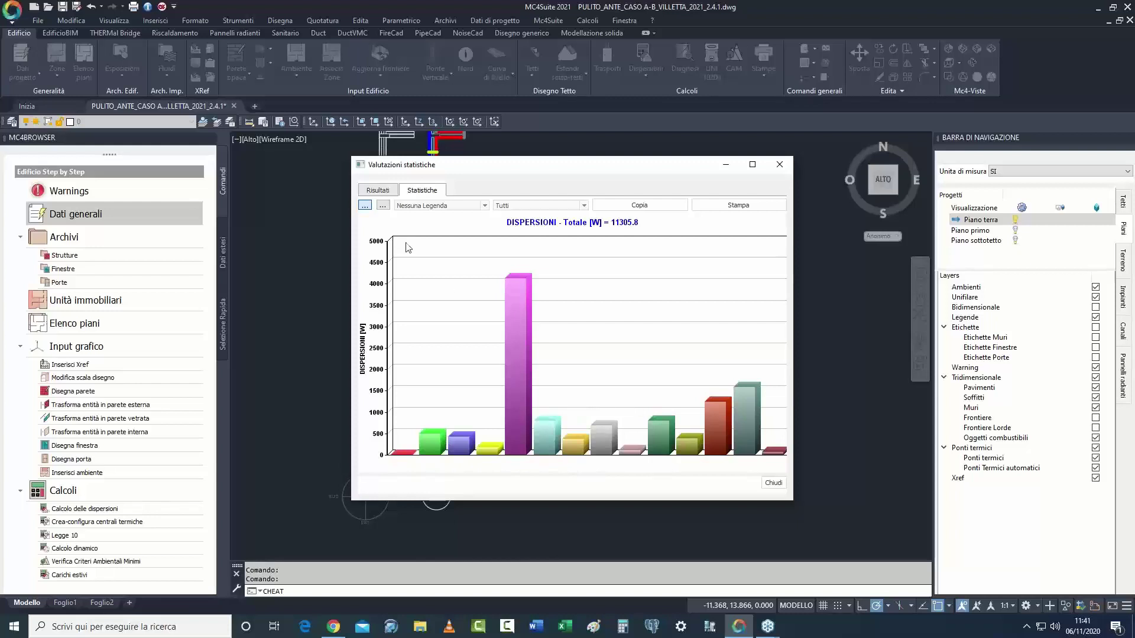
left_click(483, 207)
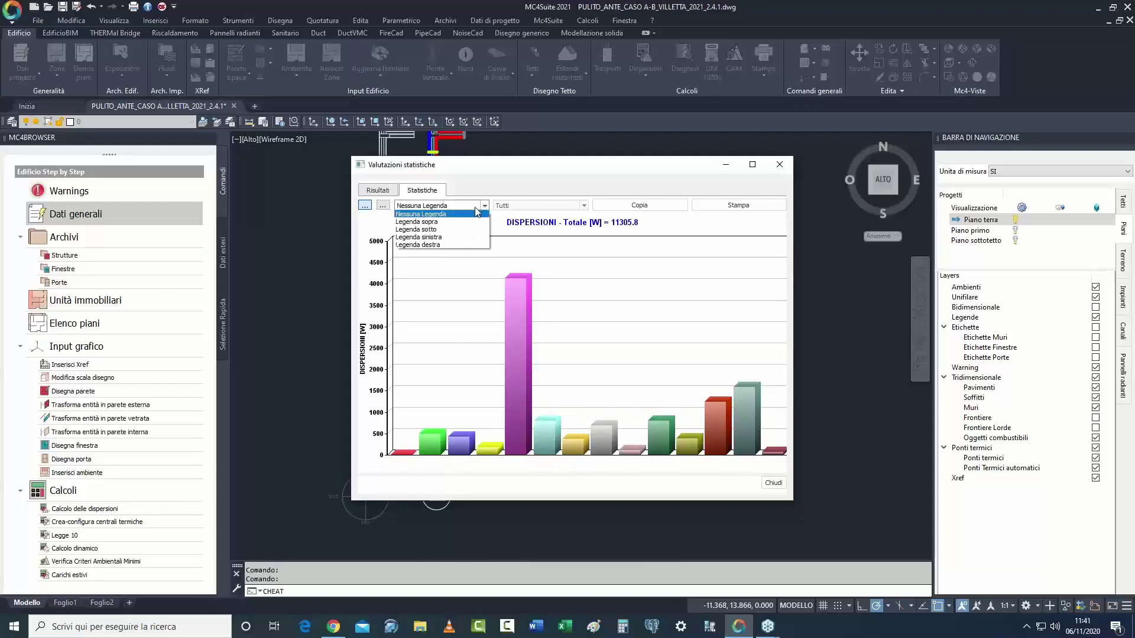
left_click(448, 245)
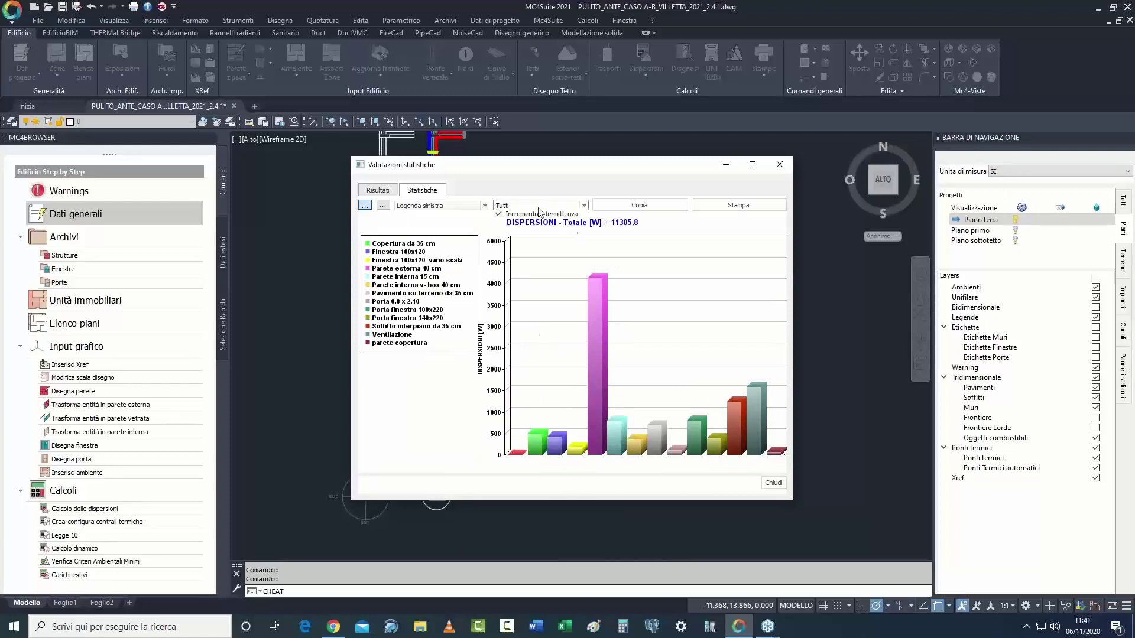
Step: Filter Finestre and Porte out of the heat-loss chart and include both categories again
left_click(539, 207)
left_click(499, 230)
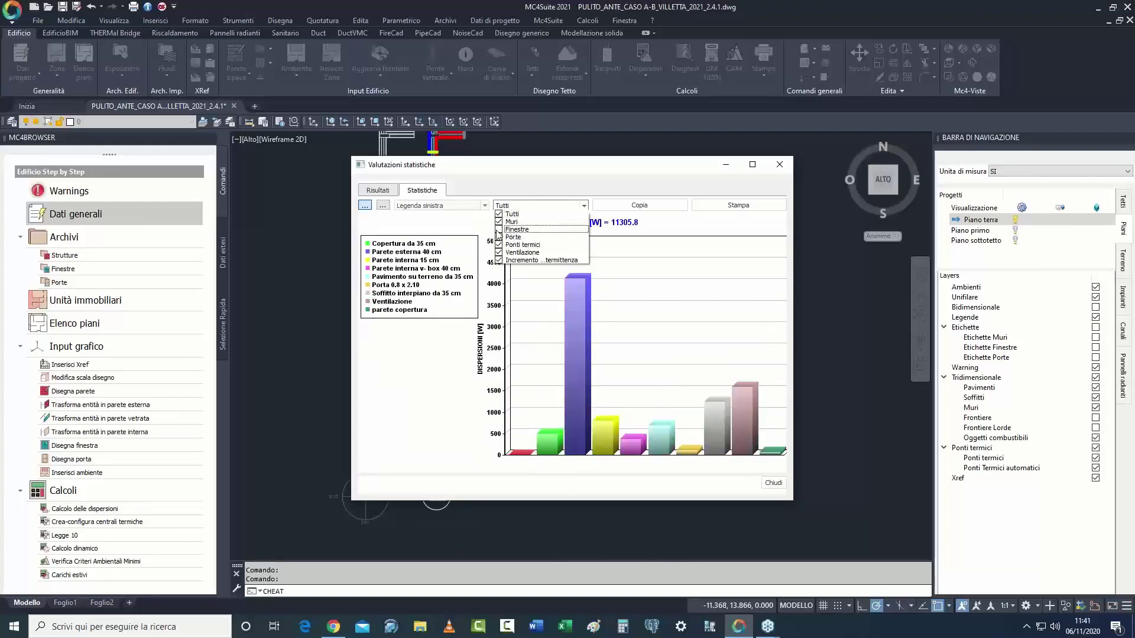
left_click(499, 238)
left_click(498, 238)
left_click(499, 230)
left_click(672, 232)
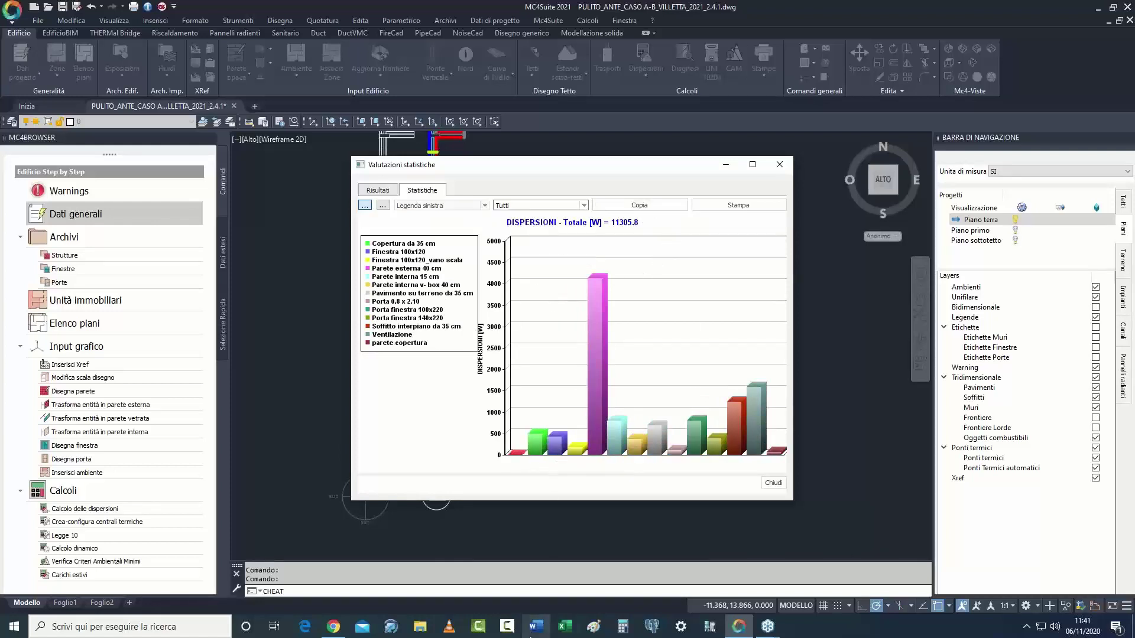
Step: Switch to Paint and paste the copied heat-loss chart with its legend into the blank image
left_click(595, 628)
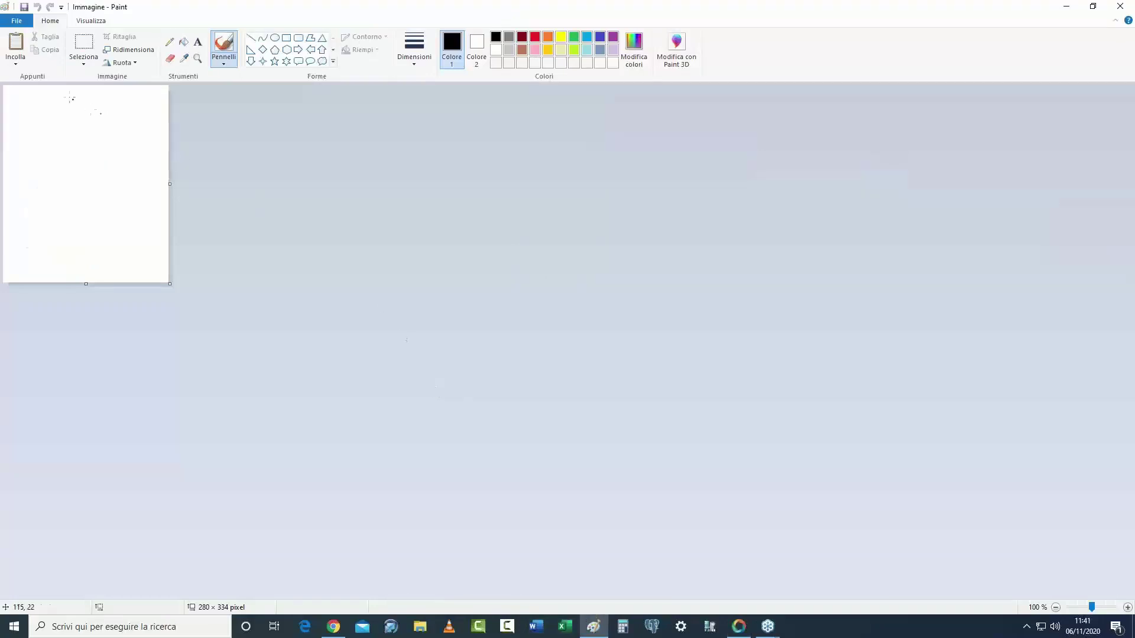
left_click(15, 62)
left_click(34, 77)
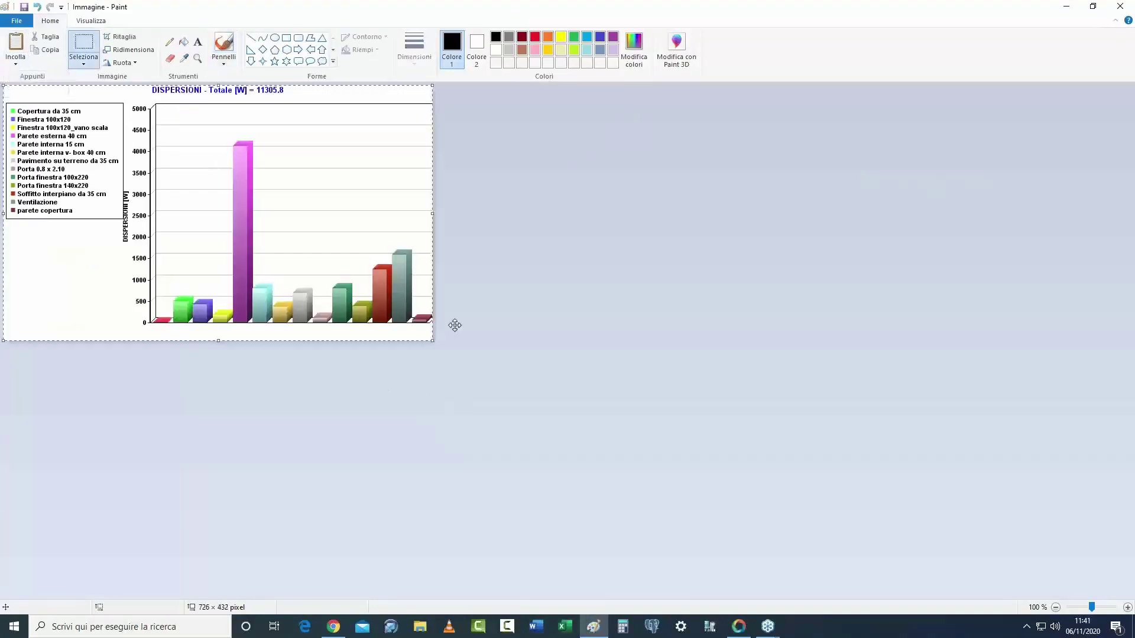
Step: Close Paint without saving the image and check the print preview of the heat-loss chart
left_click(1119, 7)
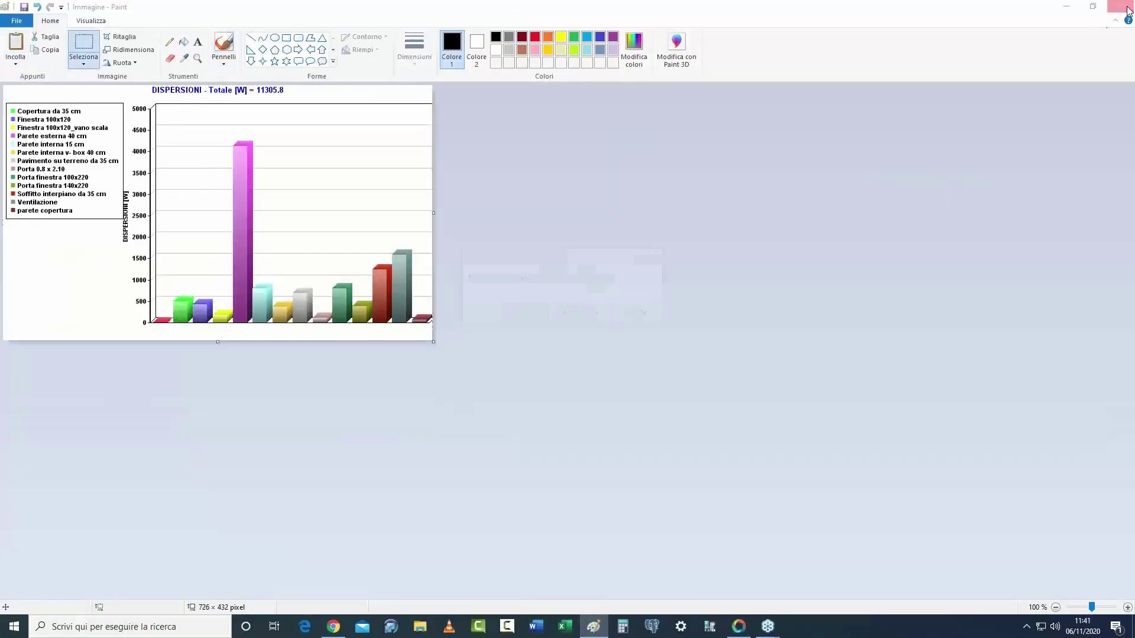
left_click(581, 314)
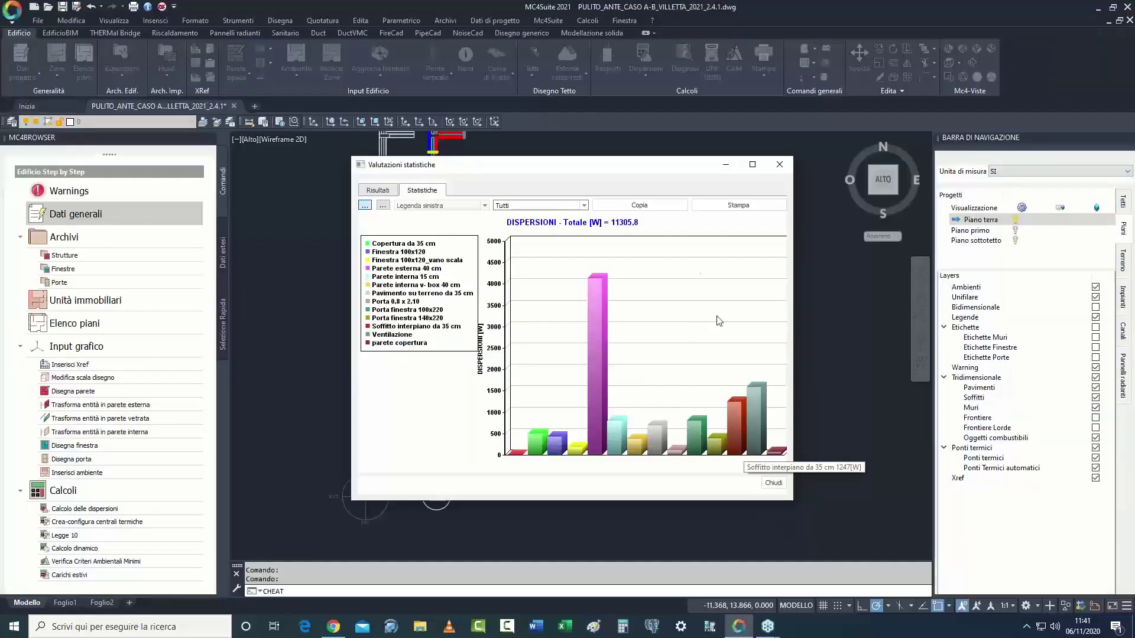
left_click(739, 206)
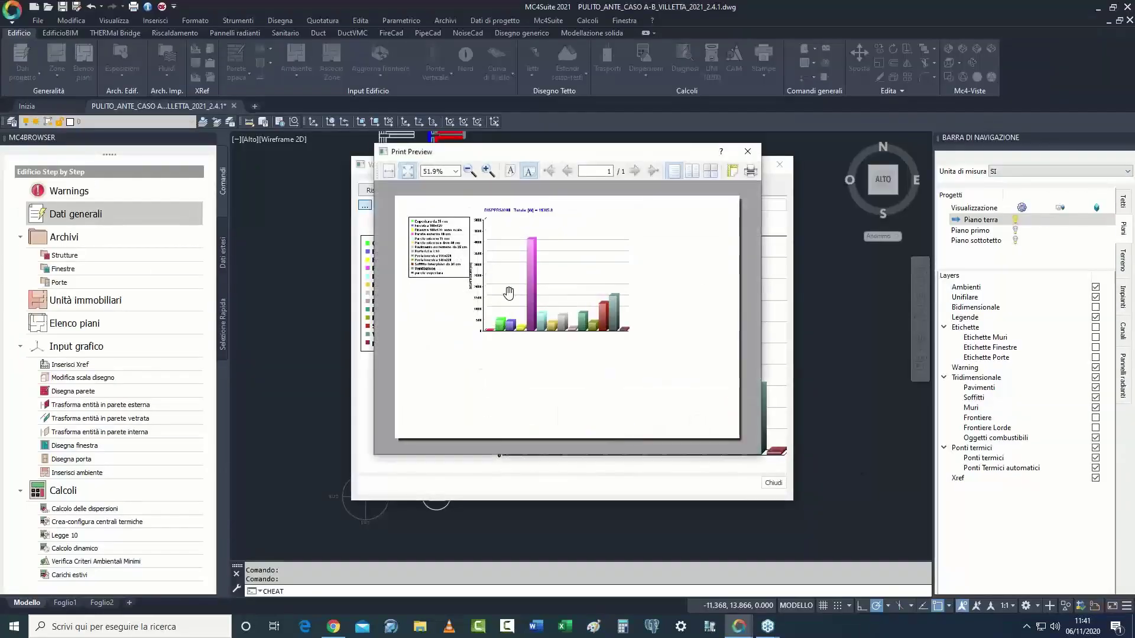
left_click(747, 153)
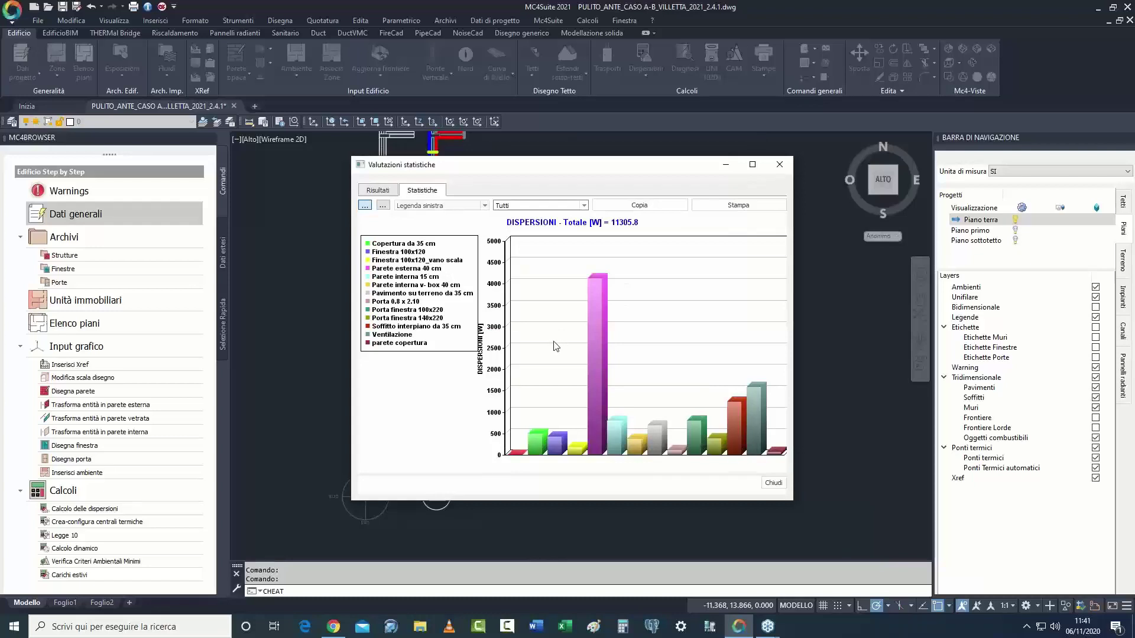
Step: Compare the heat-loss statistics as a pie chart and as a bar chart, and close the statistical evaluation
left_click(383, 205)
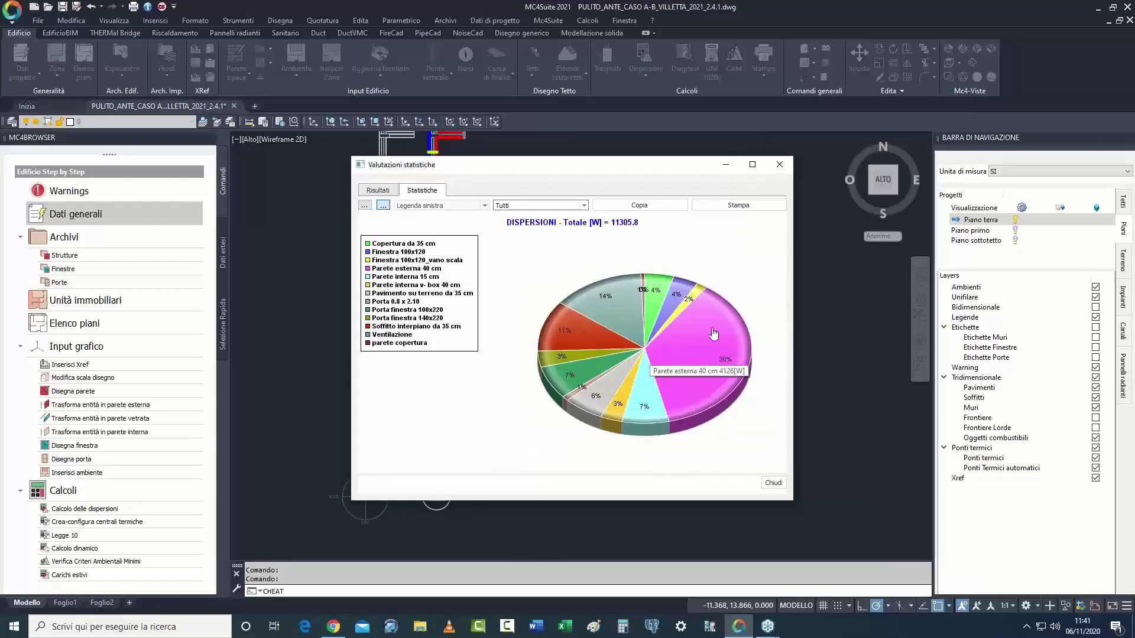
left_click(364, 205)
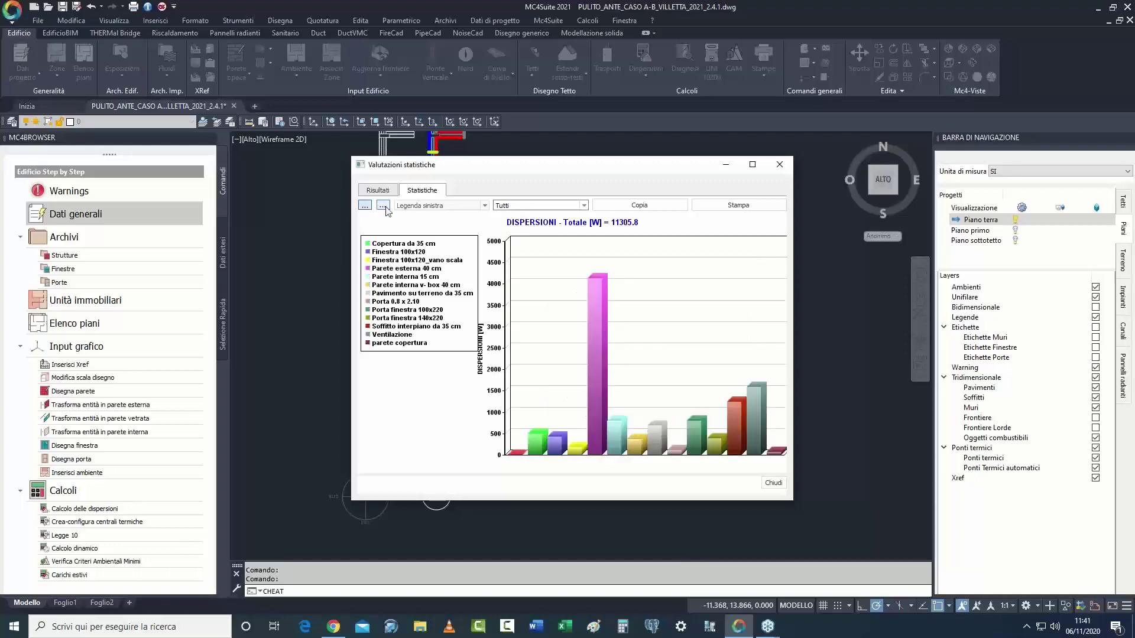
left_click(383, 205)
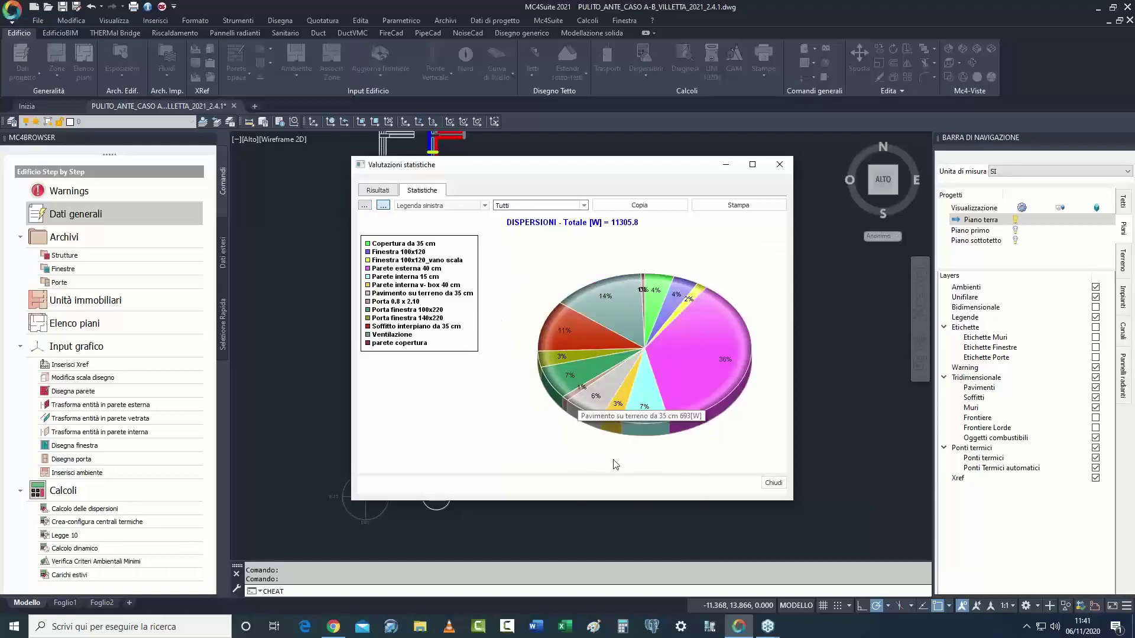
left_click(779, 165)
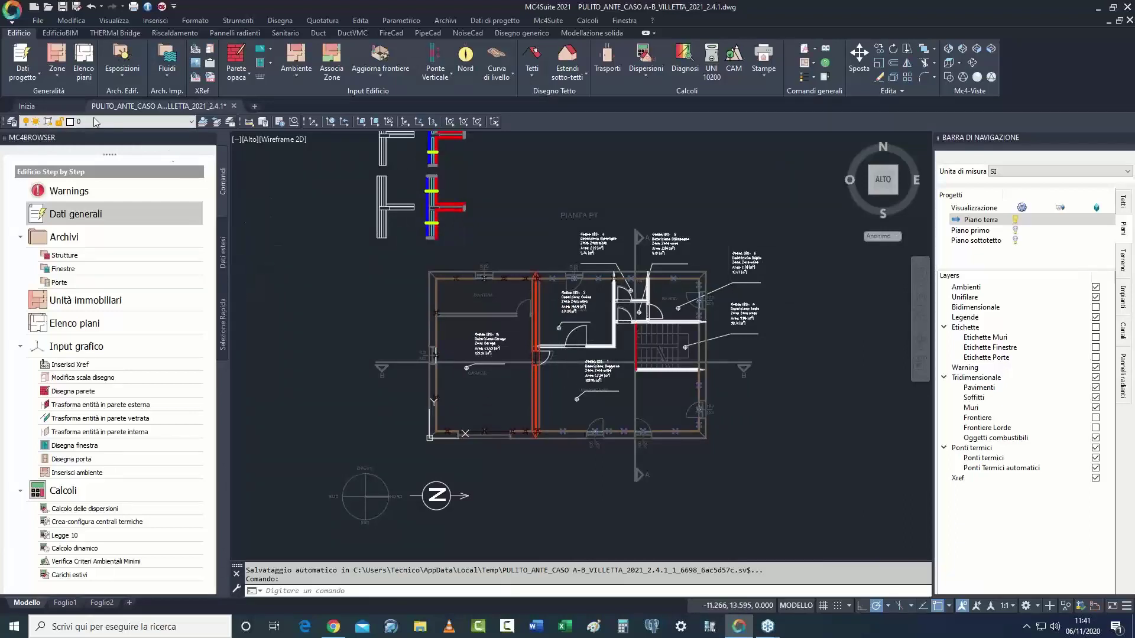
Step: Open the Elenco ambienti list and inspect the structures of the Bagno room on Piano terra, including its Nord exposure
left_click(58, 77)
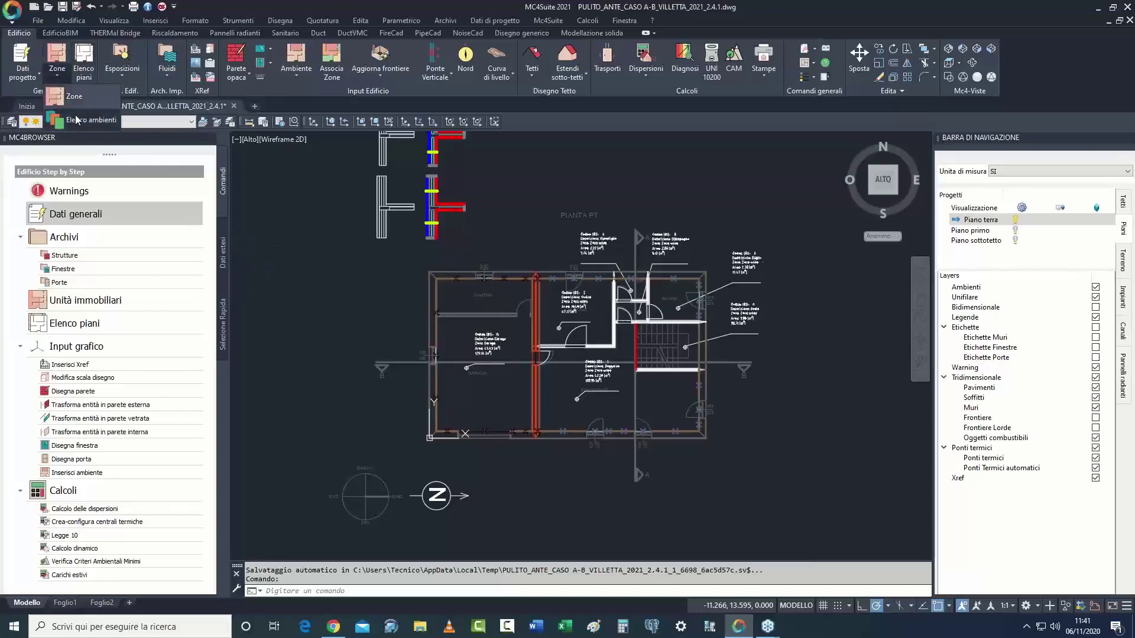
left_click(91, 120)
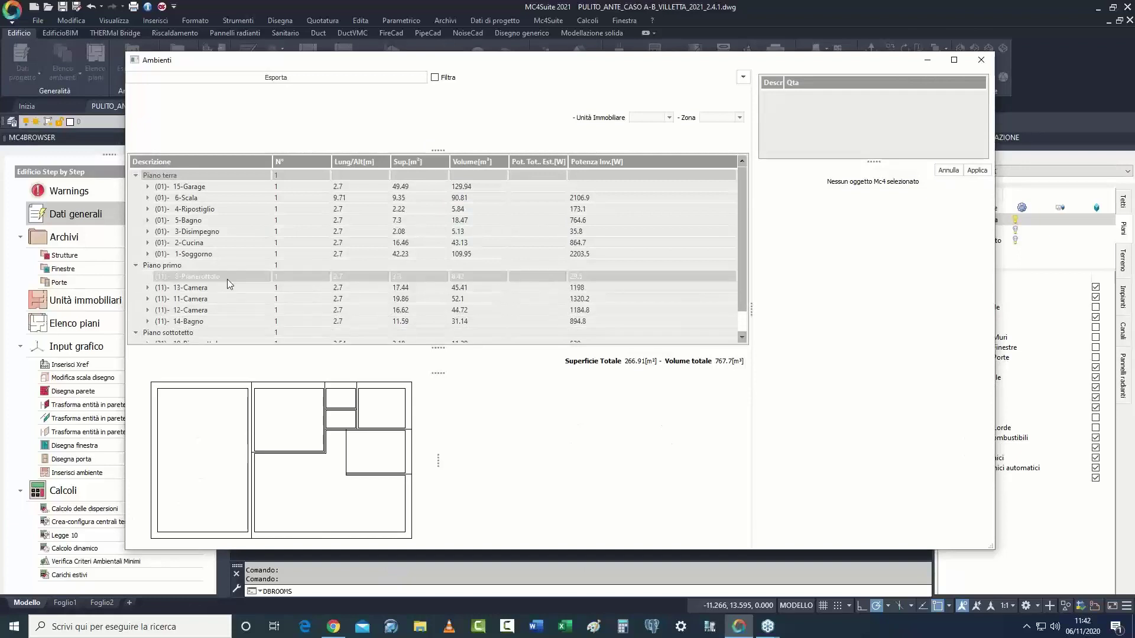
left_click(206, 220)
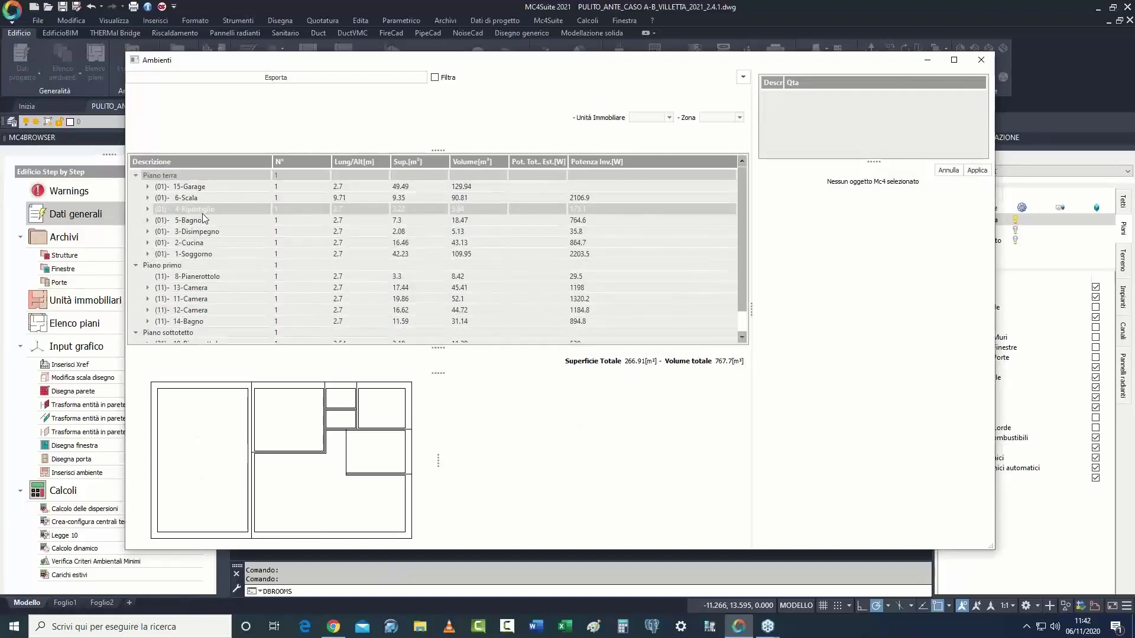
left_click(148, 221)
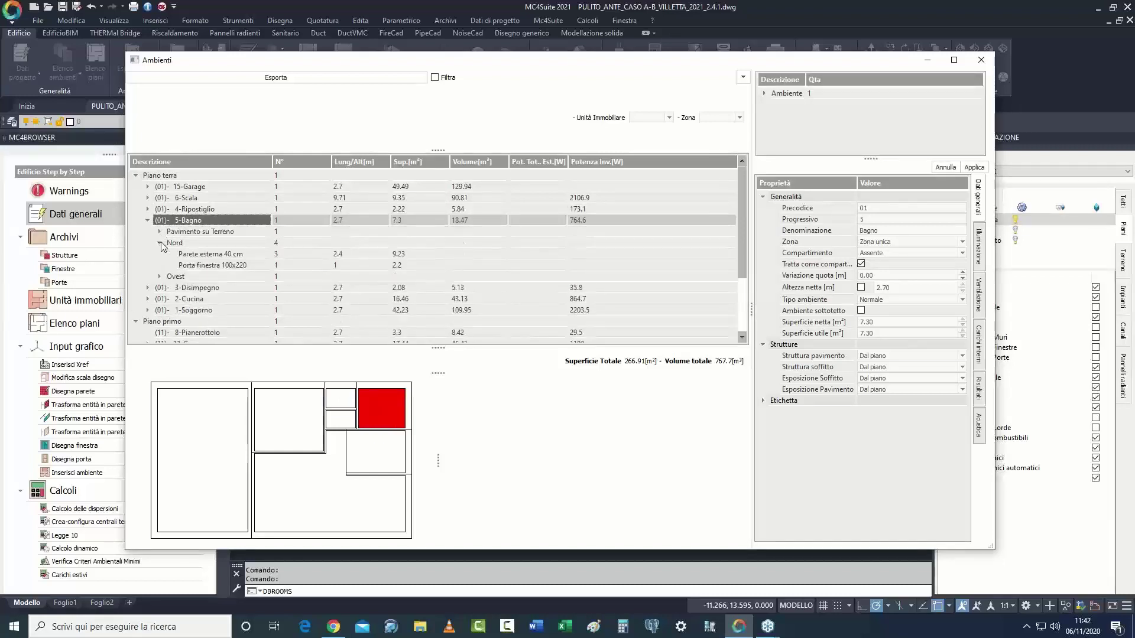
left_click(159, 243)
left_click(148, 220)
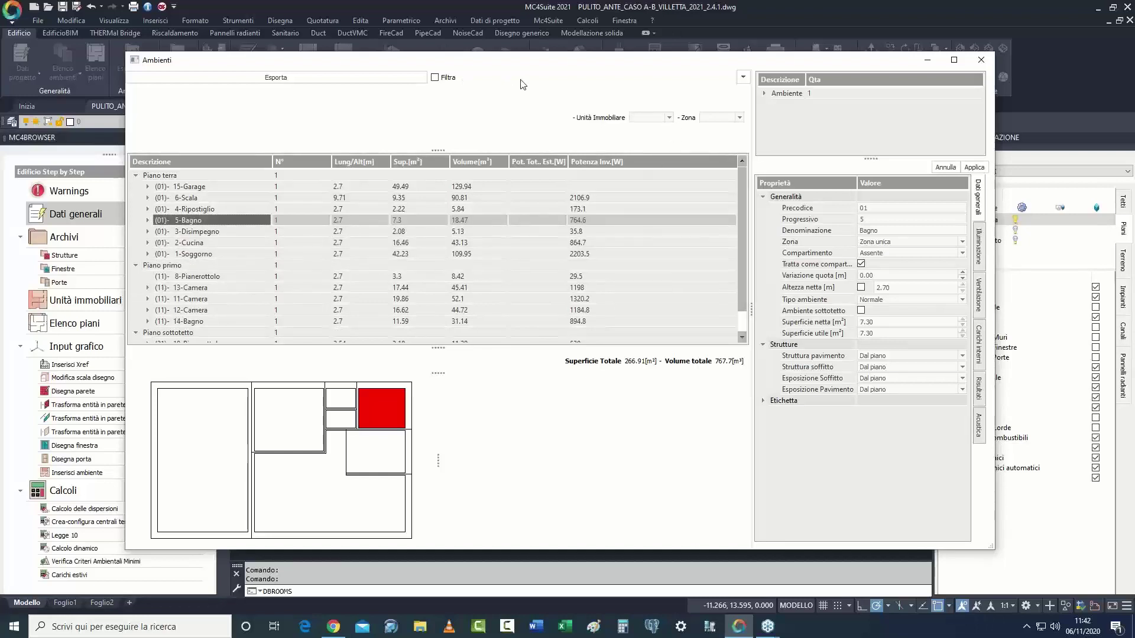
Step: Filter the room list by the VILLETTA unit and the Garage zone, select the Garage room, and remove the filter
left_click(442, 79)
left_click(650, 118)
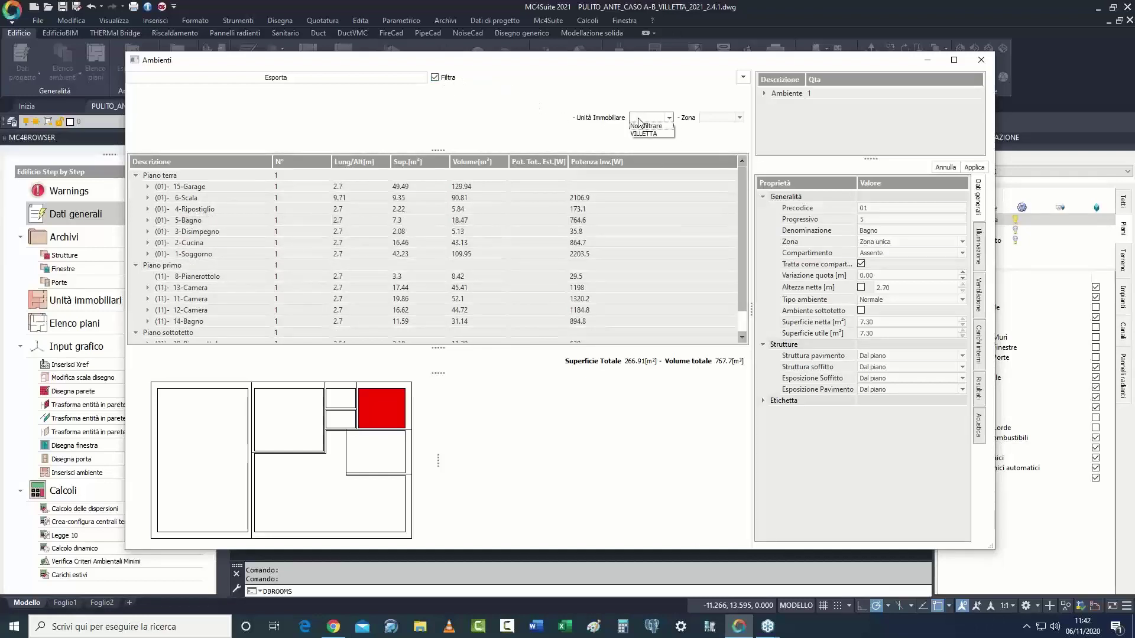
left_click(650, 133)
left_click(721, 118)
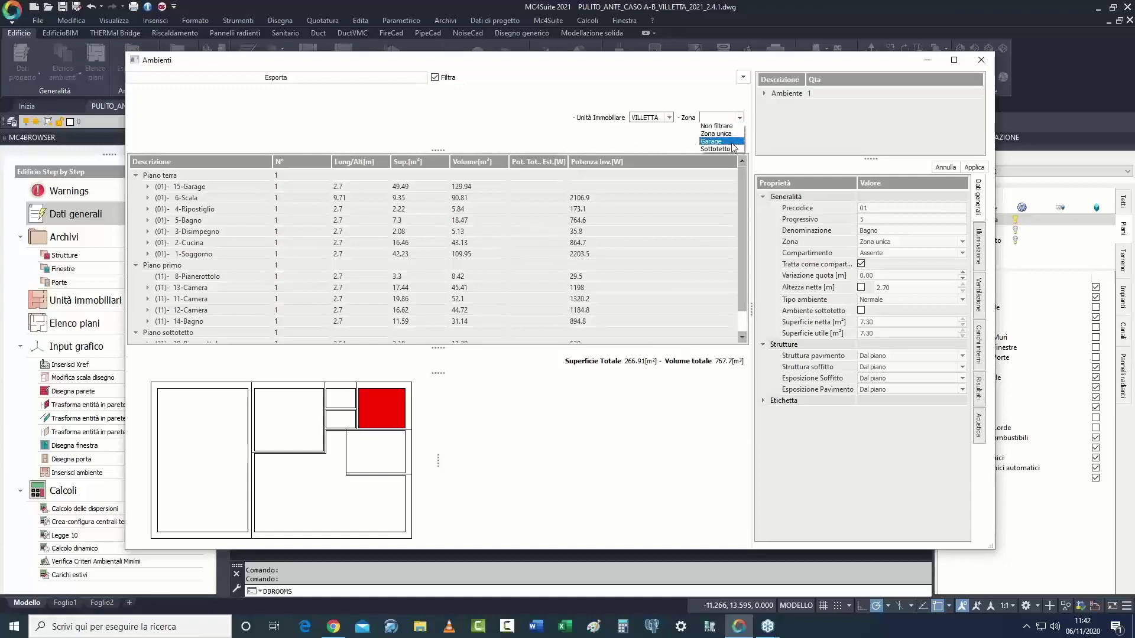
left_click(715, 135)
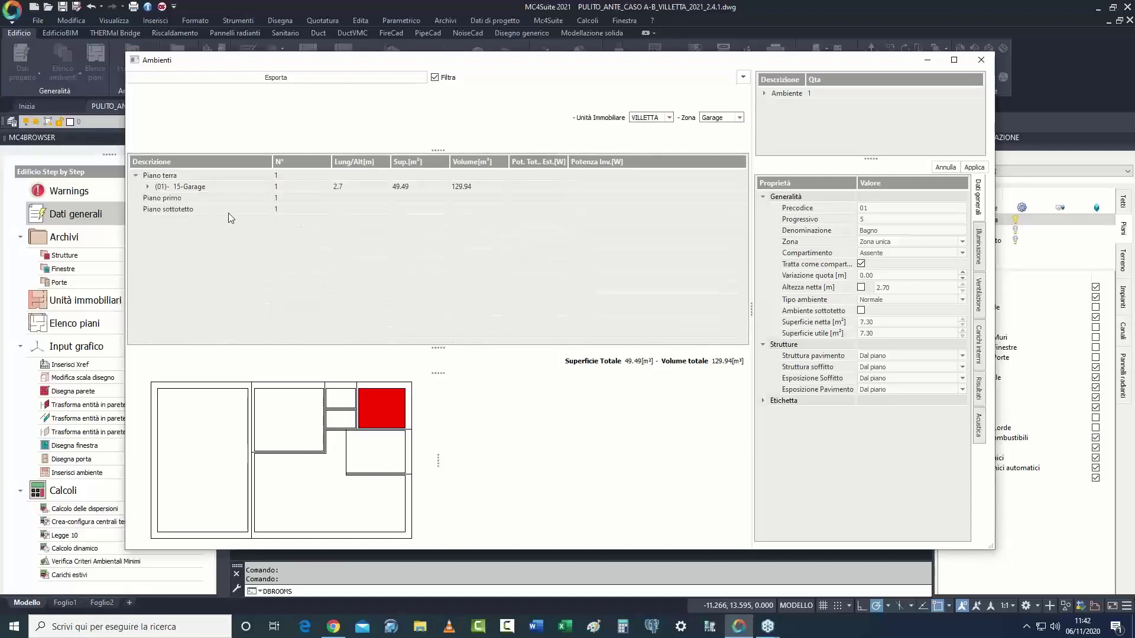
left_click(200, 187)
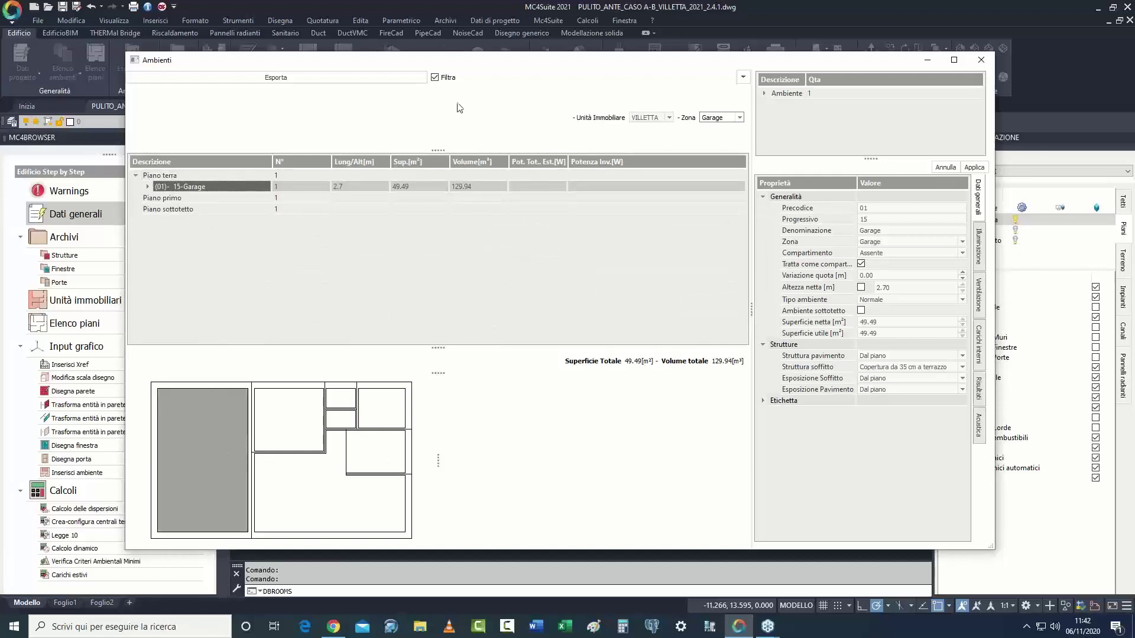
left_click(435, 78)
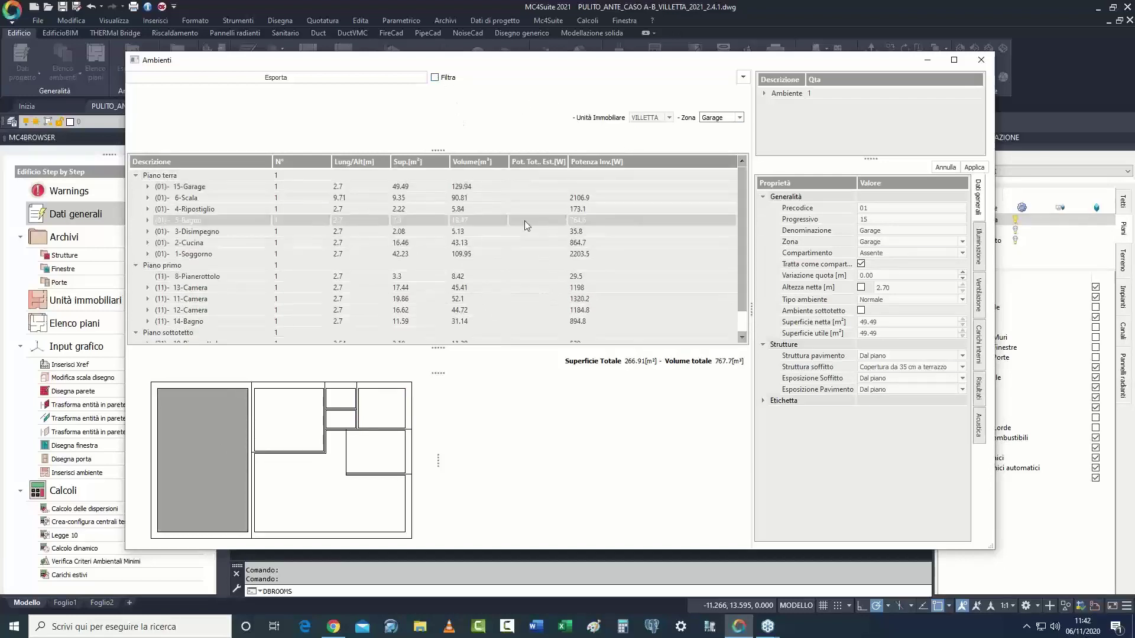
Step: Export the full room list in MS Excel XLS format to a file named excel on the Desktop
left_click(313, 79)
left_click(597, 225)
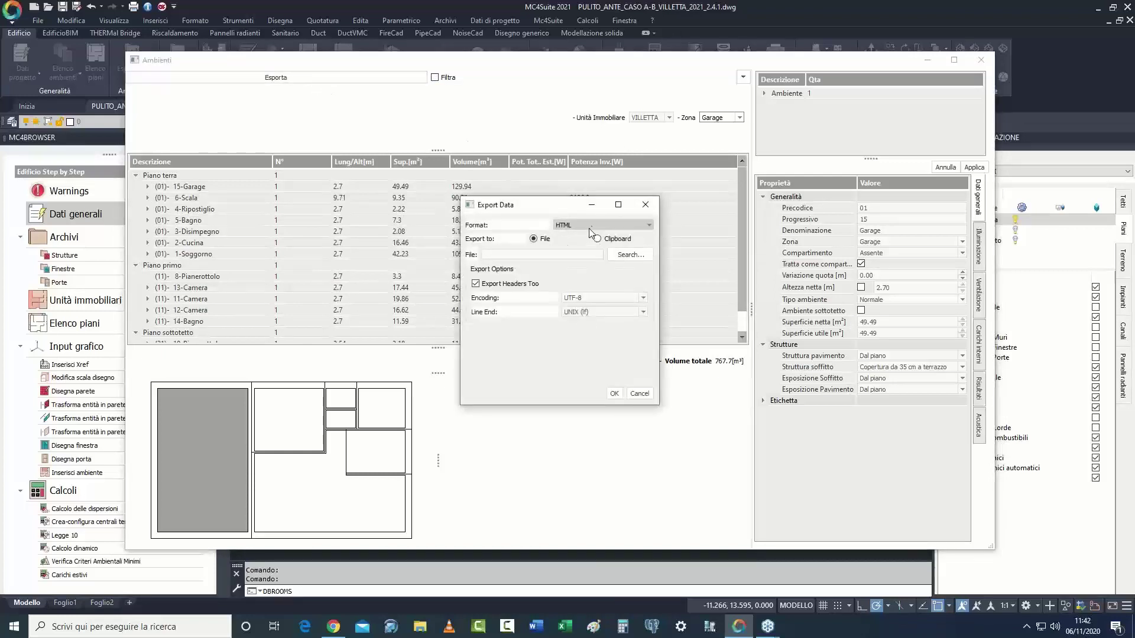
left_click(602, 241)
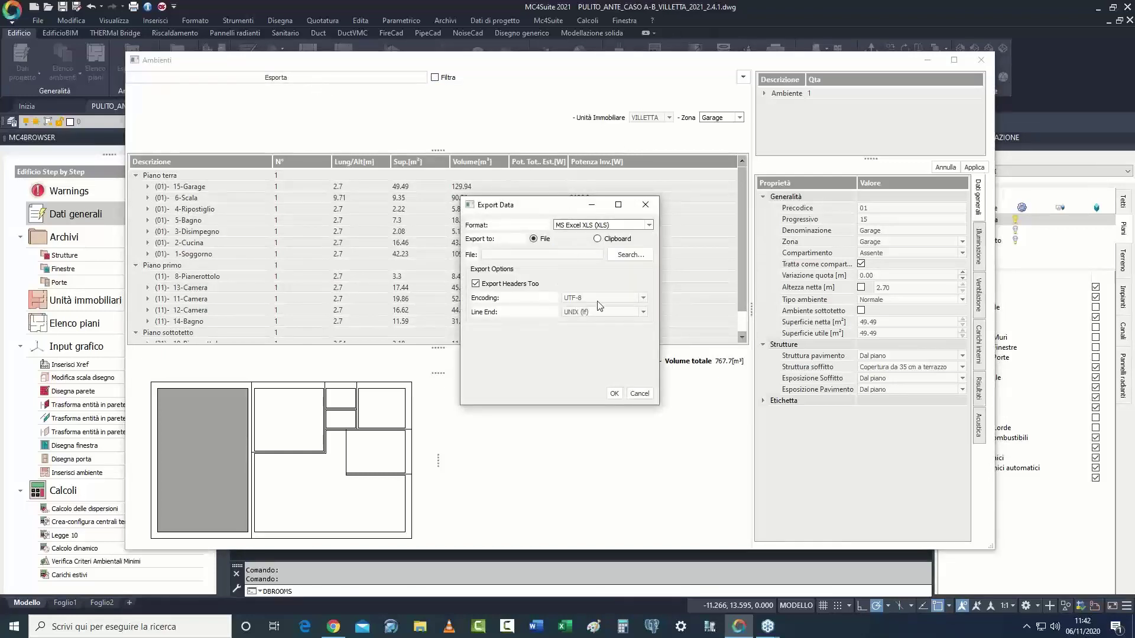
left_click(630, 254)
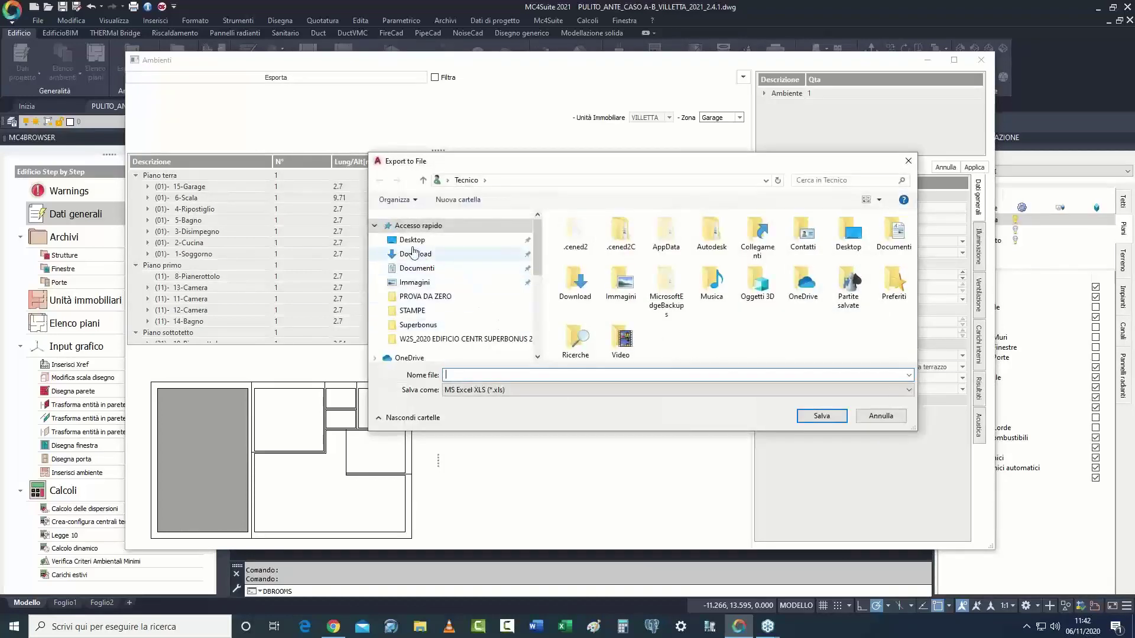
left_click(464, 240)
left_click(481, 374)
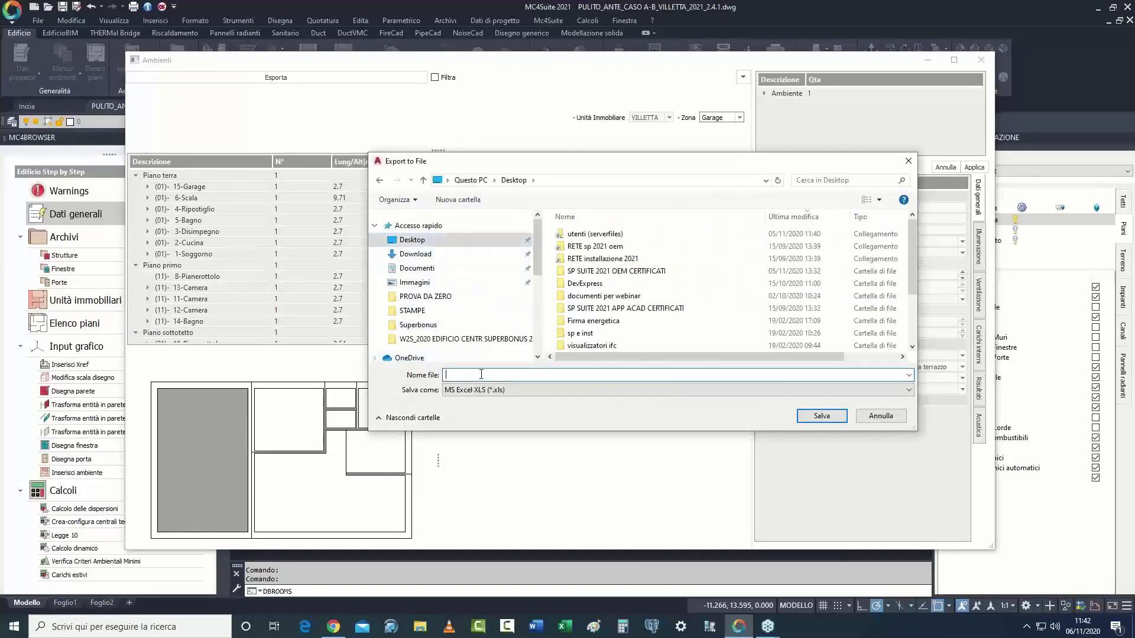
type("exce")
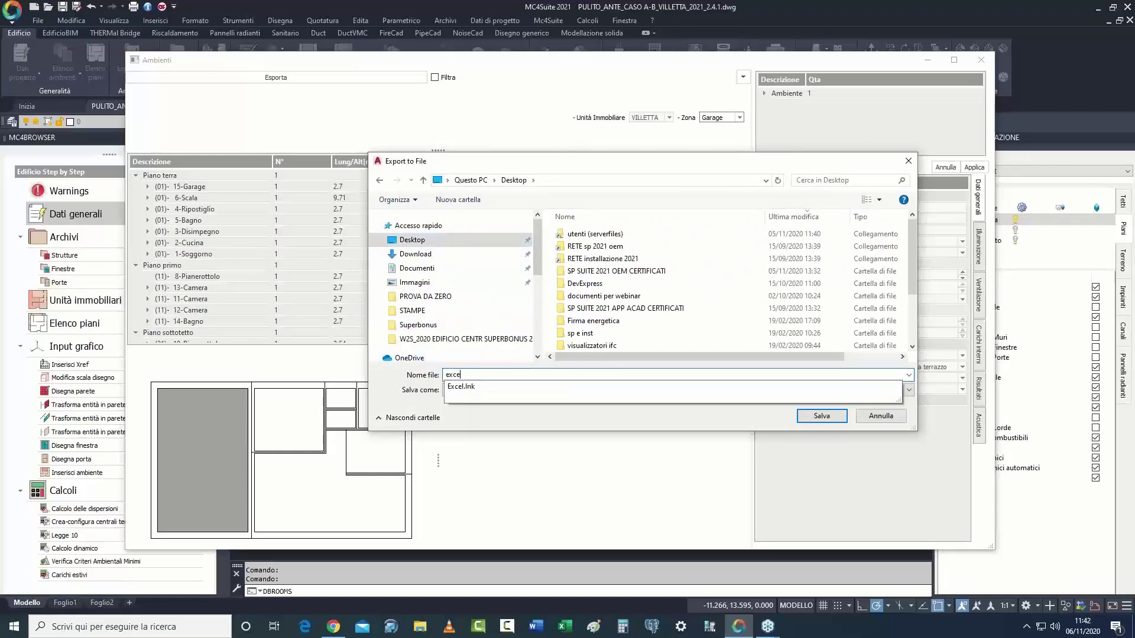
type("l")
left_click(821, 415)
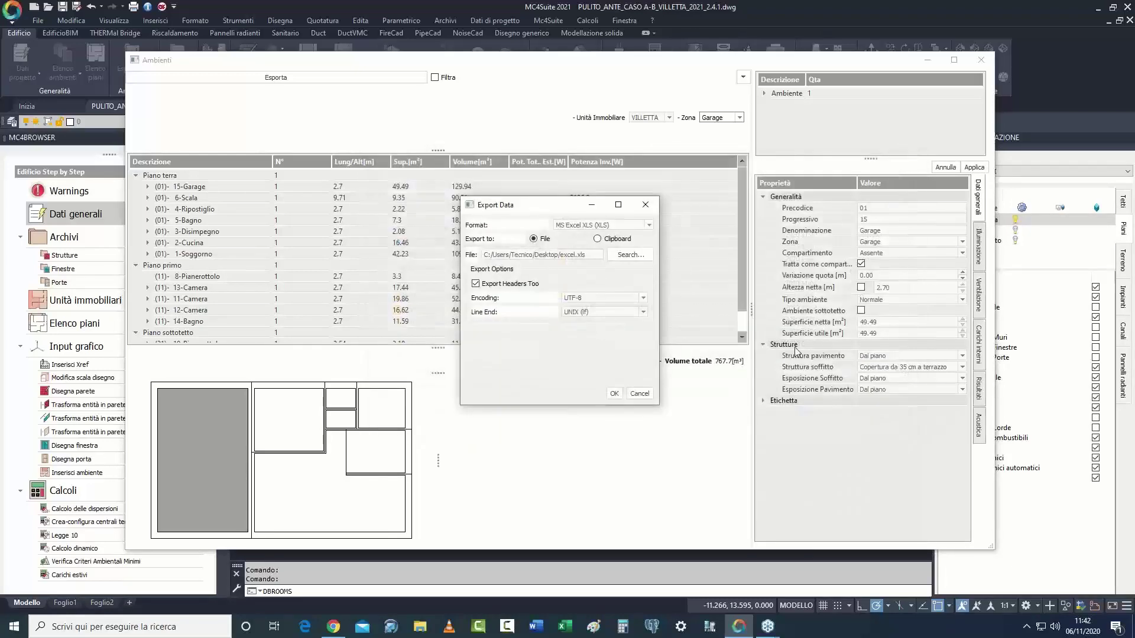
left_click(614, 394)
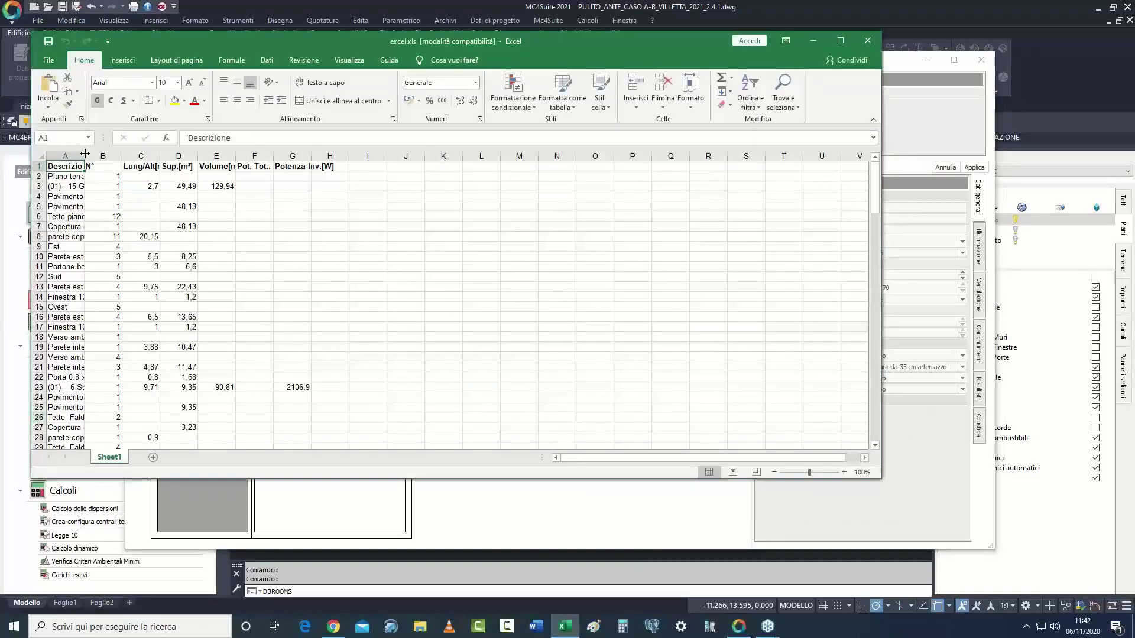
Step: Widen the Descrizione and N° columns to read the exported sheet, and close the workbook without saving and the room list
double_click(84, 155)
left_click_drag(222, 160, 241, 160)
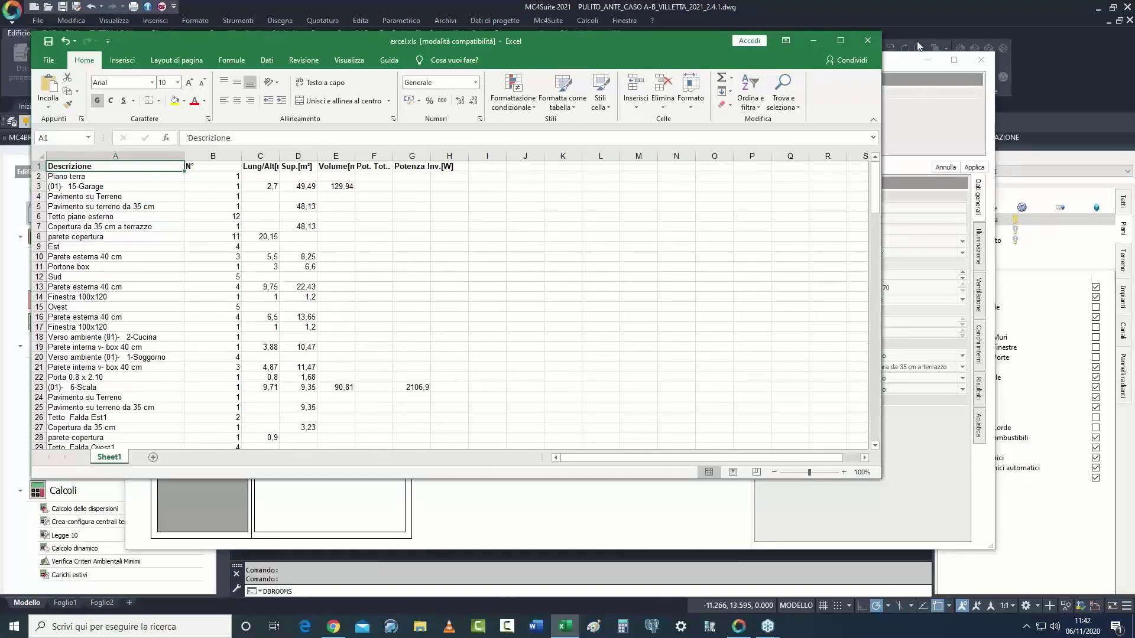
left_click(867, 40)
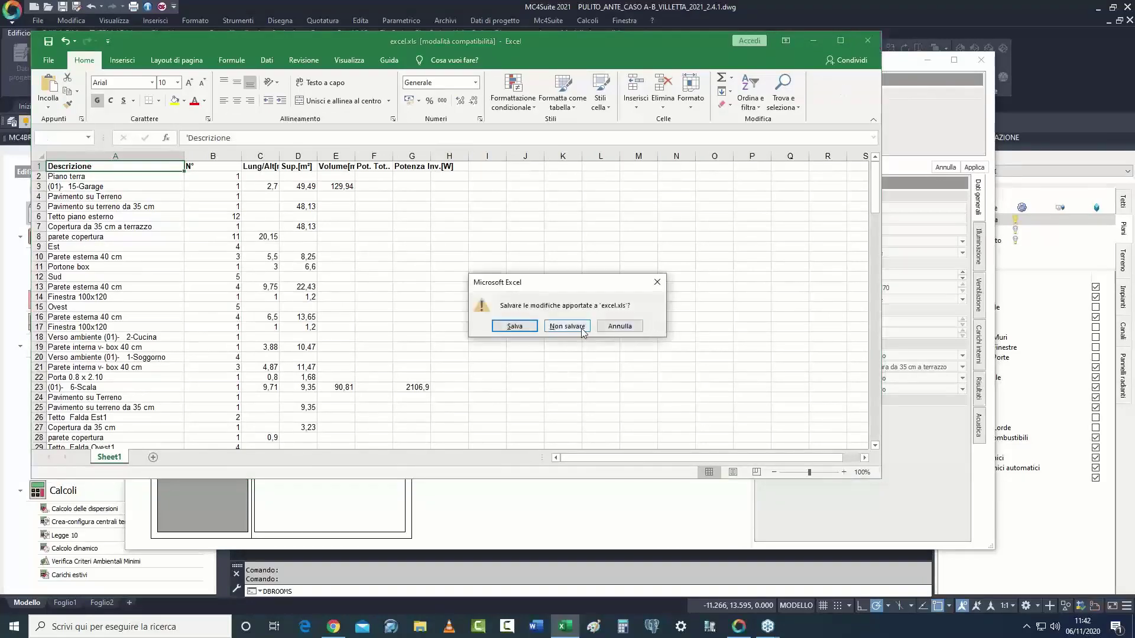
left_click(566, 326)
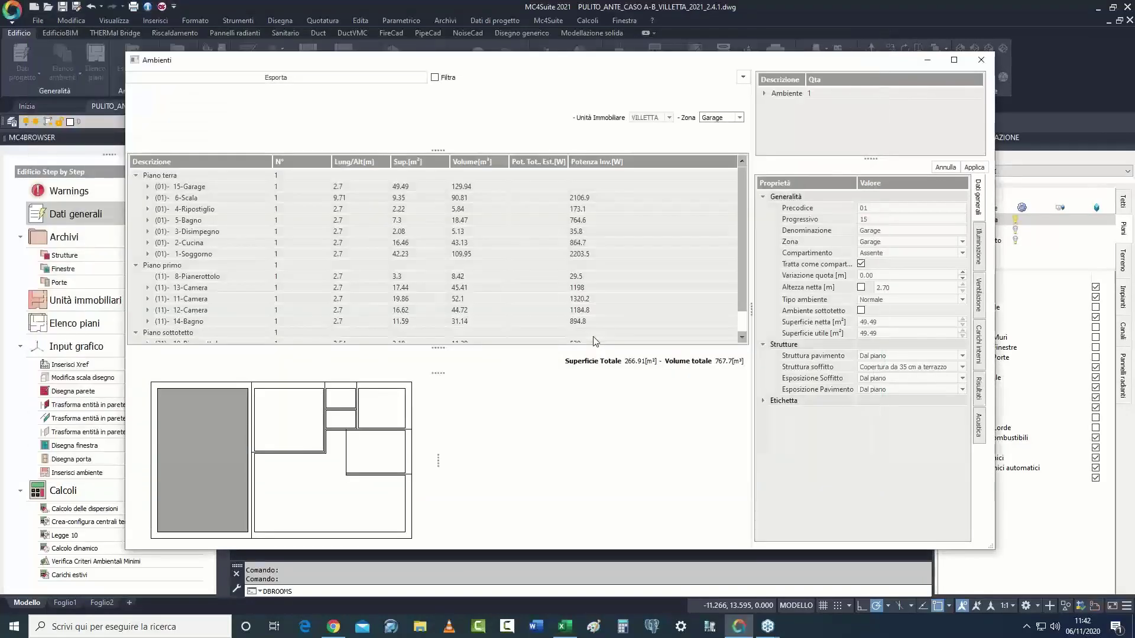
left_click(981, 60)
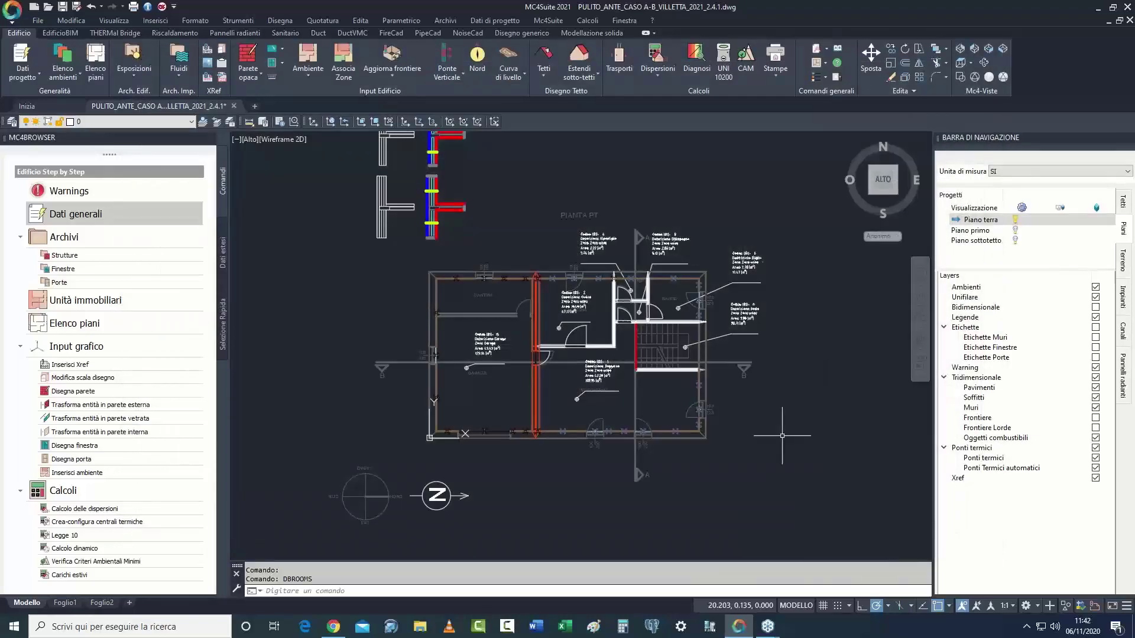
Step: Open the project's PDC archive of heat pumps and chillers and view the AERMEC ANL 020 H entry
middle_click_drag(823, 403, 808, 418)
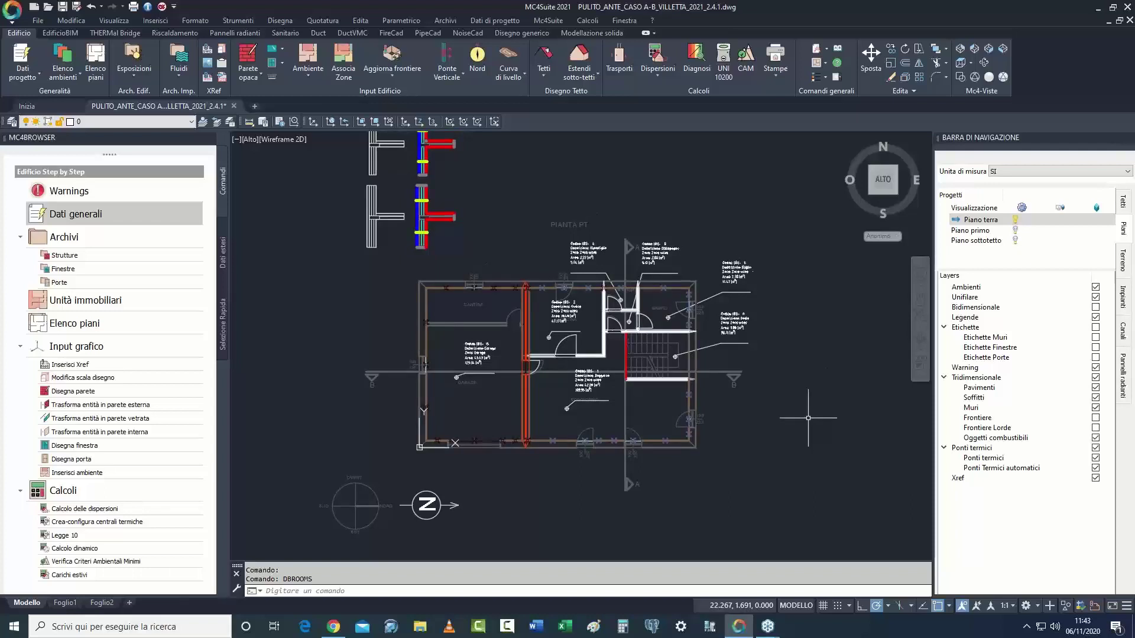
middle_click_drag(835, 376, 830, 384)
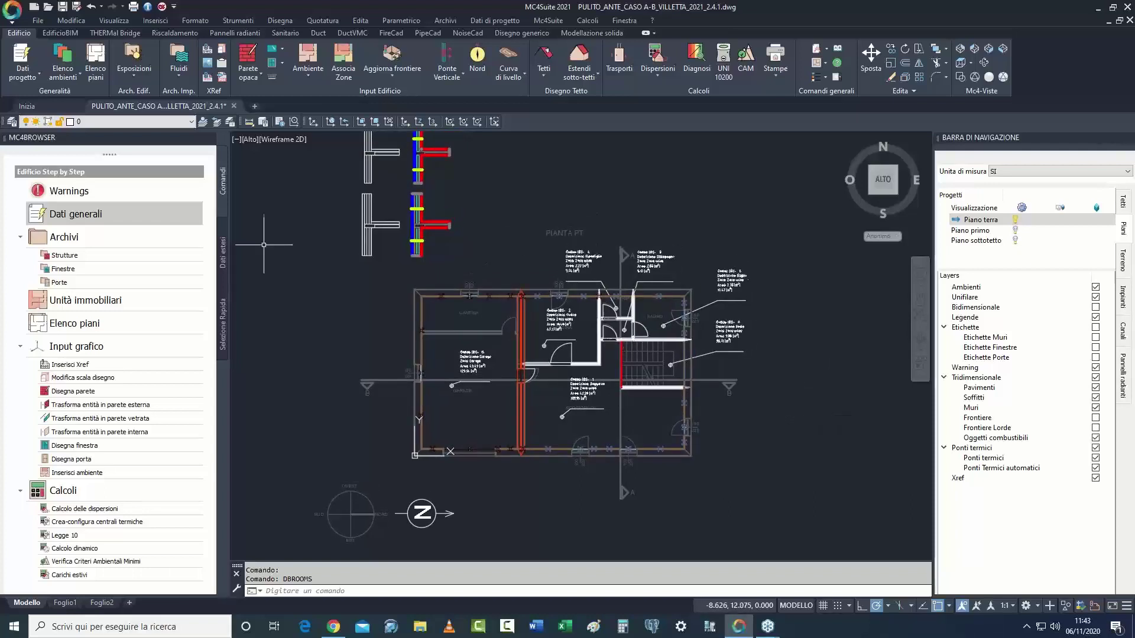
left_click(130, 78)
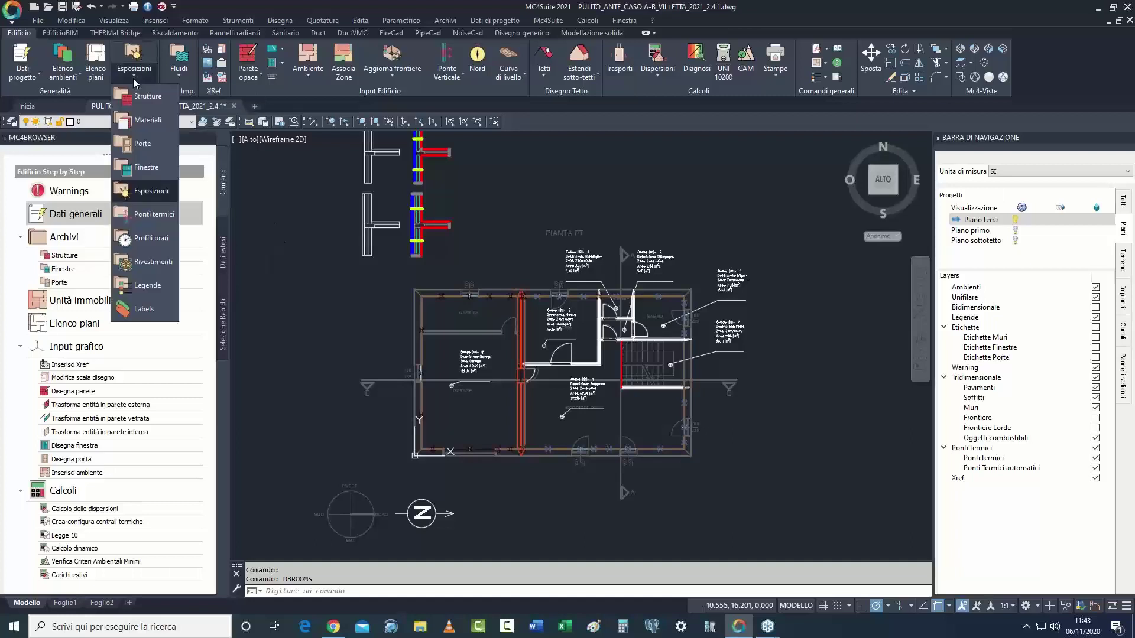
left_click(181, 77)
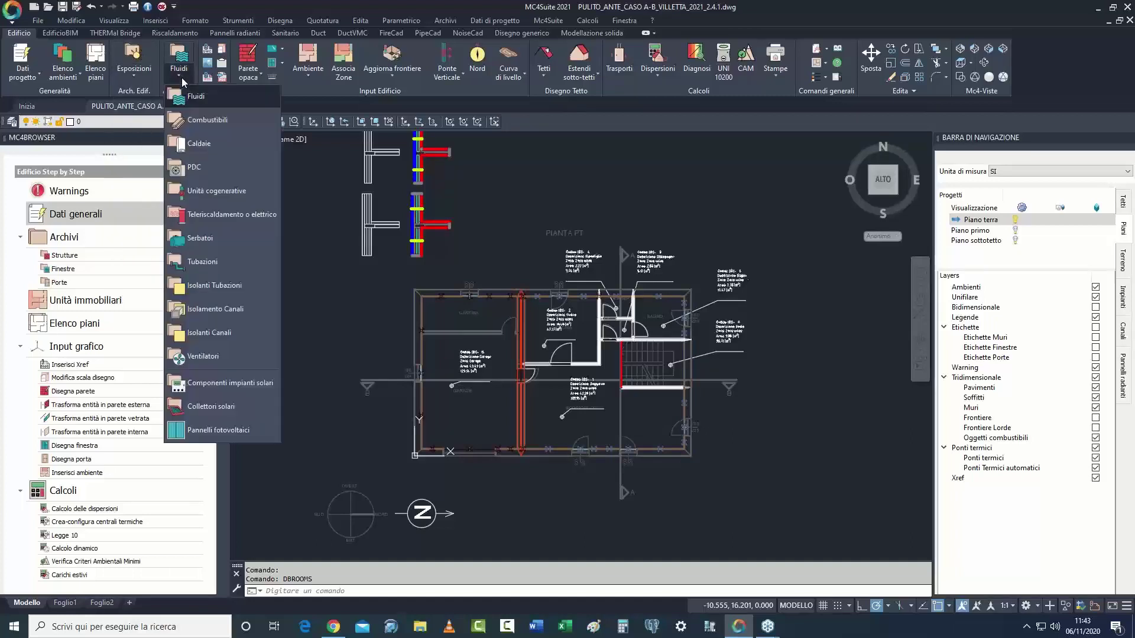
left_click(643, 345)
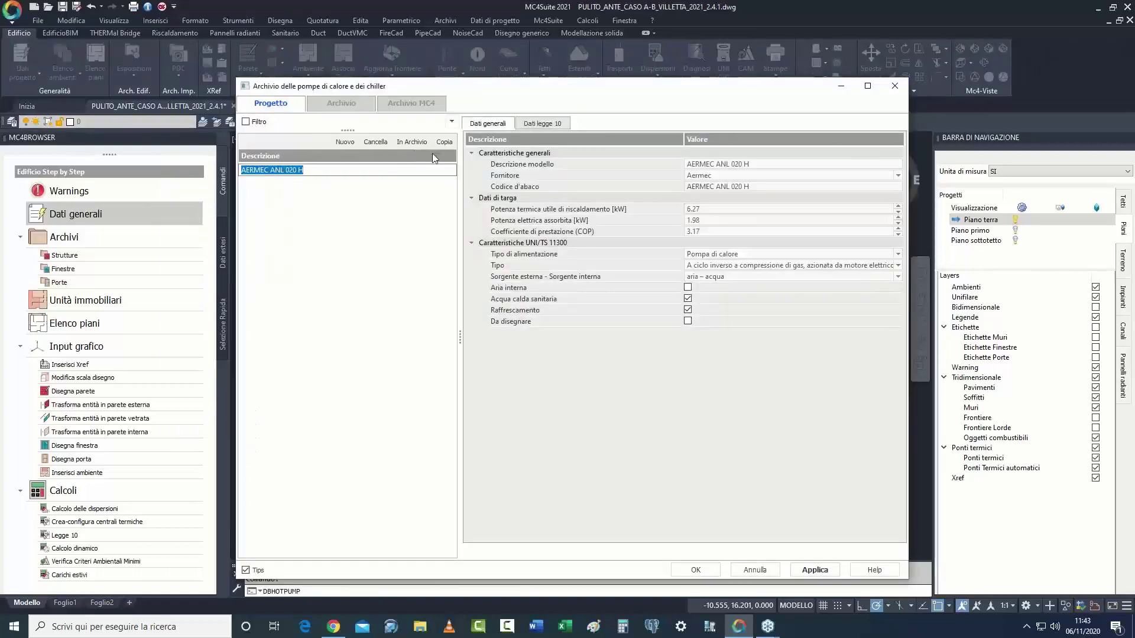
left_click(302, 179)
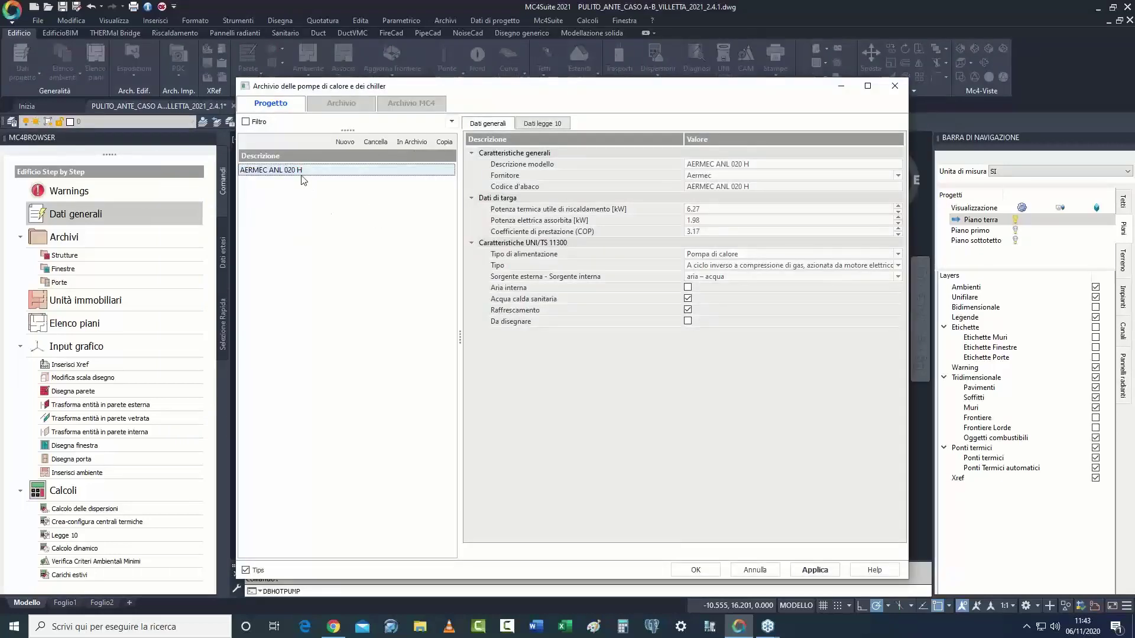
Step: Copy the AERMEC ANL 020 H heat pump in the project archive as a new entry named prova
left_click(443, 142)
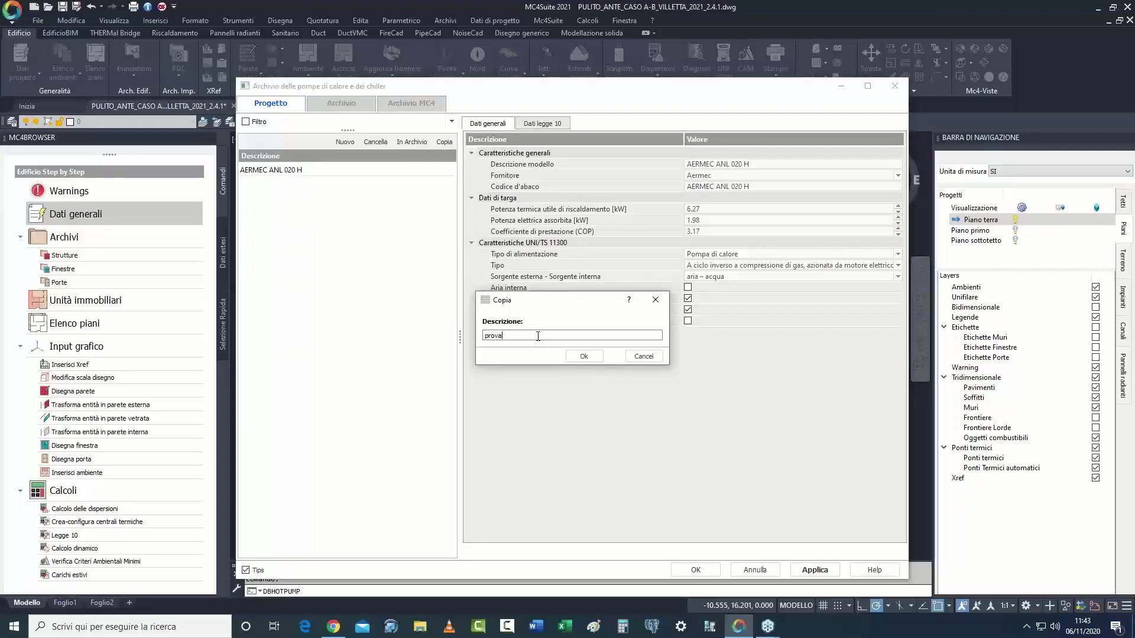
left_click(576, 356)
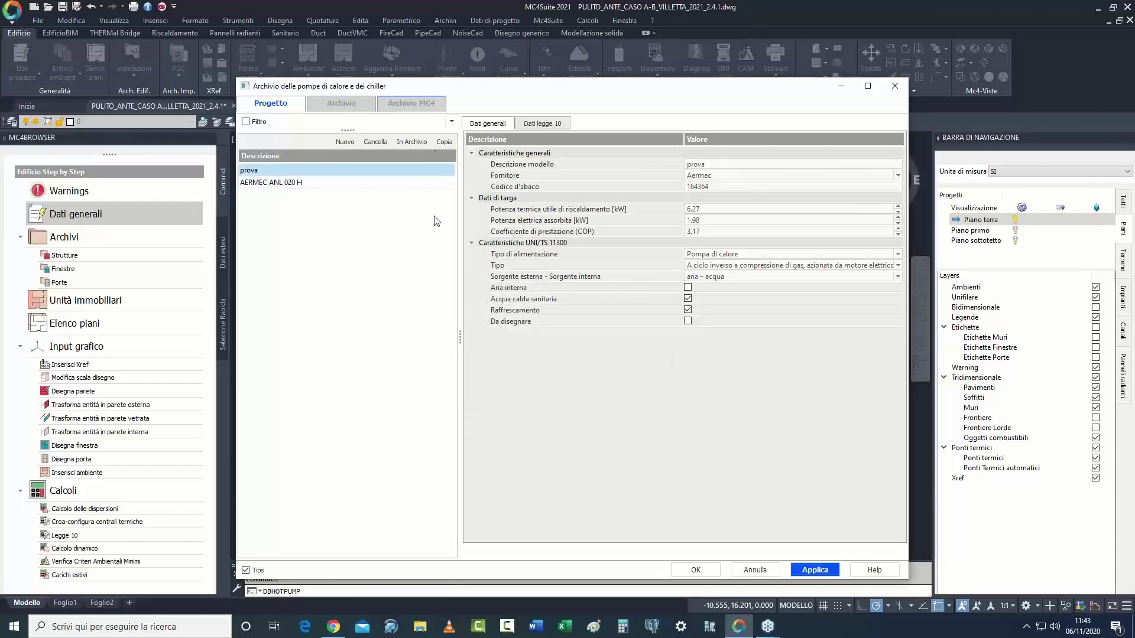
Step: Sort the MC4 heat pump archive by description and review sample AERMEC ANL, AERMEC WRL, Daikin and ROBUR GAHP-A models
left_click(414, 103)
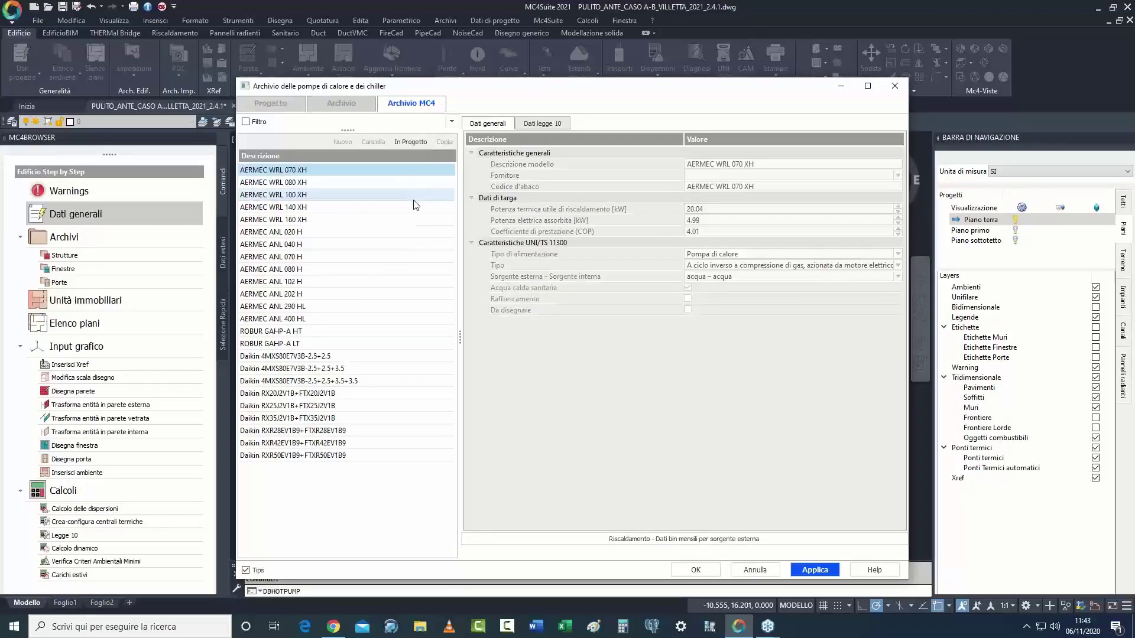
left_click(336, 158)
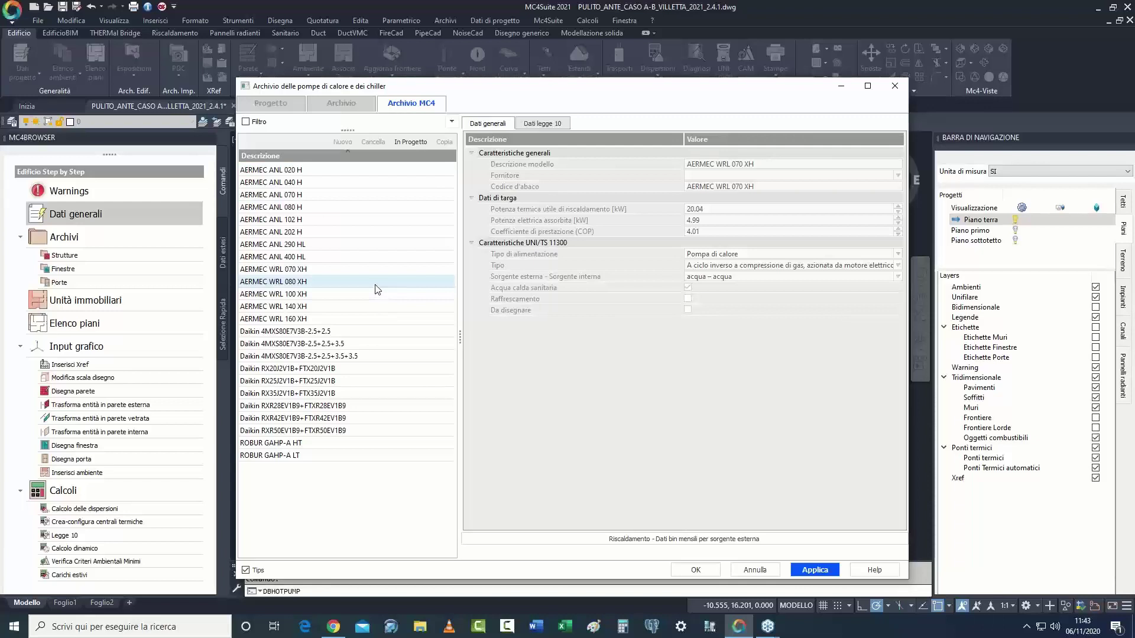
left_click(283, 171)
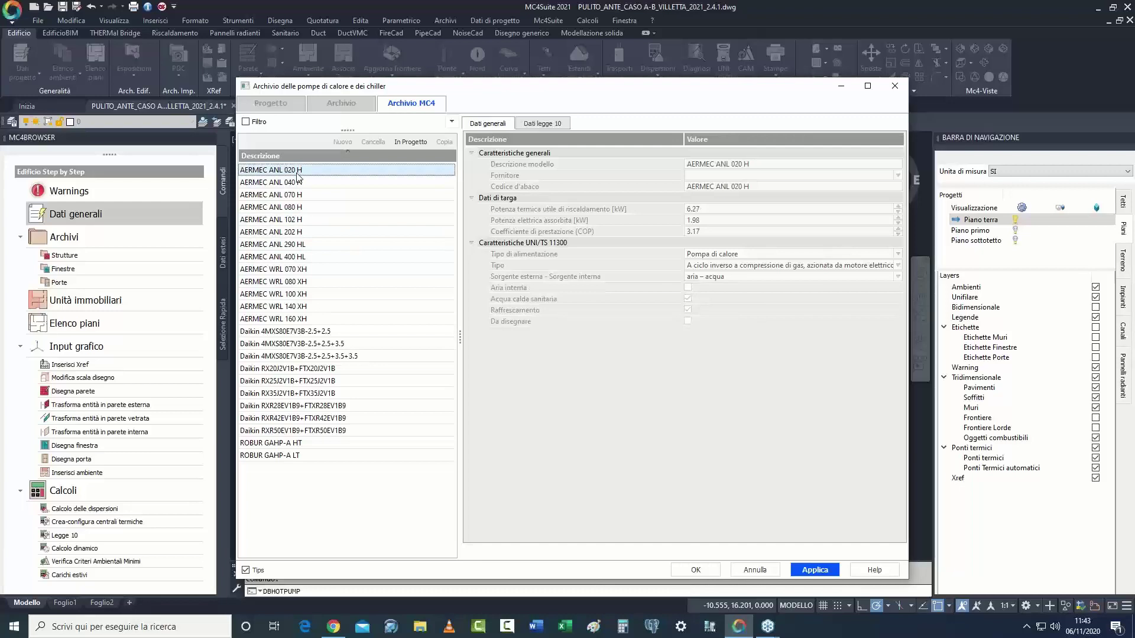
left_click(290, 220)
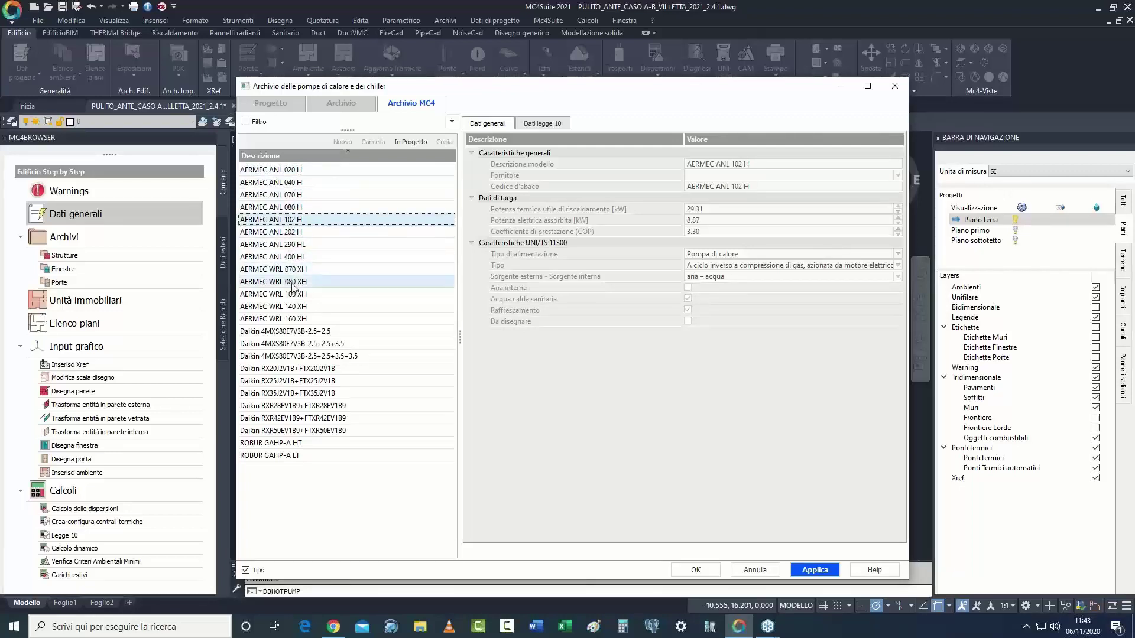
left_click(292, 282)
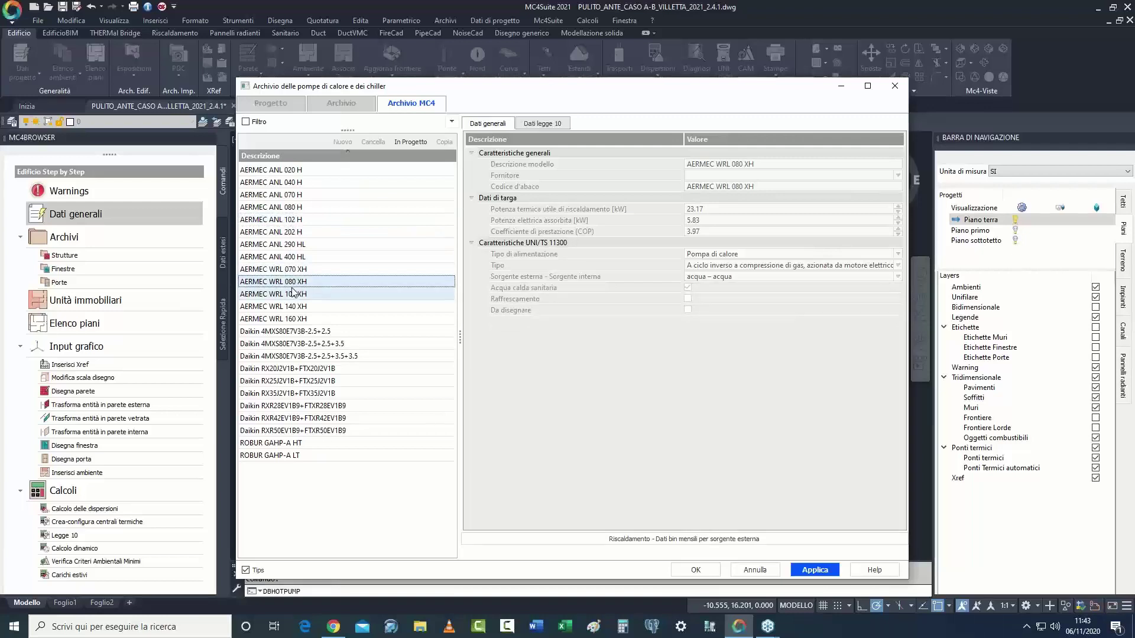
left_click(287, 344)
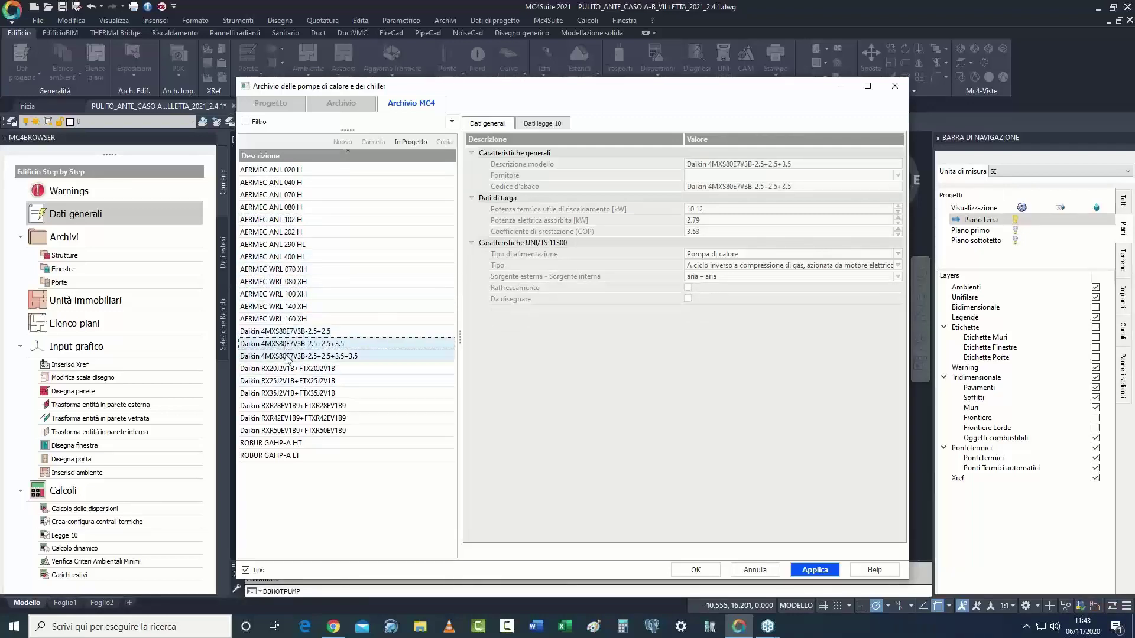
left_click(288, 444)
left_click(288, 456)
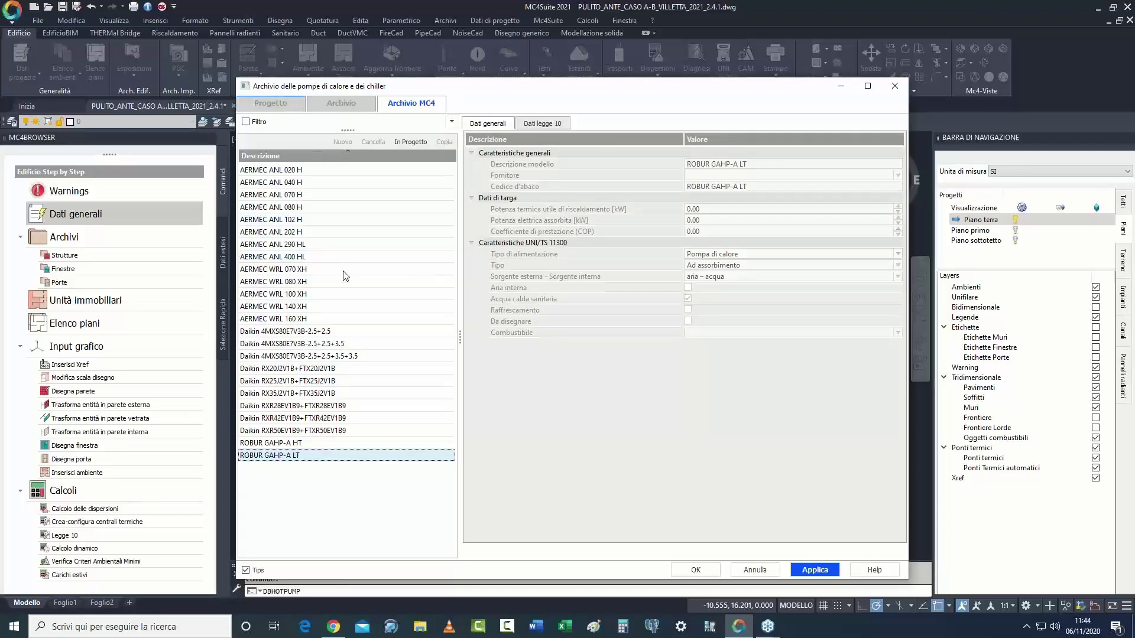
Step: Examine the Legge 10 heating and cooling data of the project's prova heat pump, and return to its general data
left_click(259, 184)
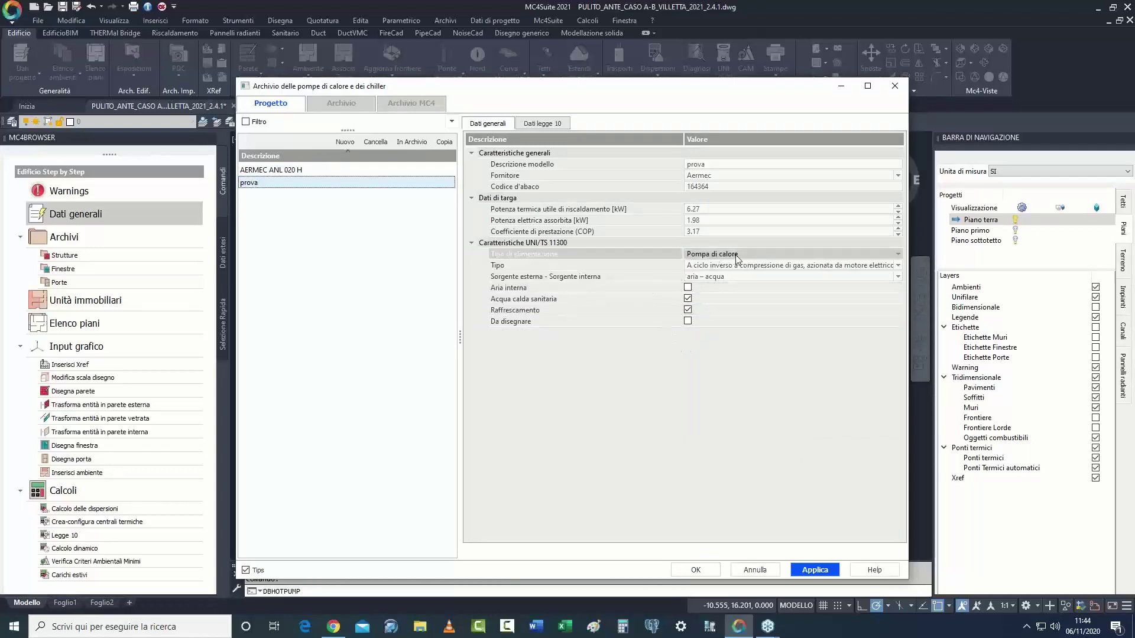
left_click(545, 123)
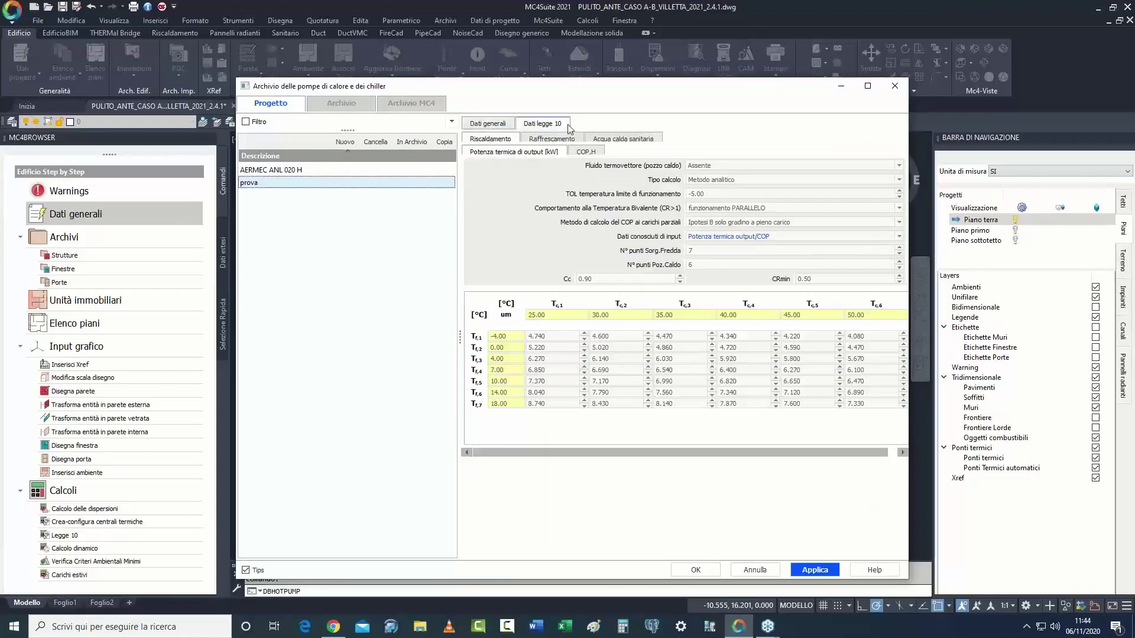
left_click(550, 138)
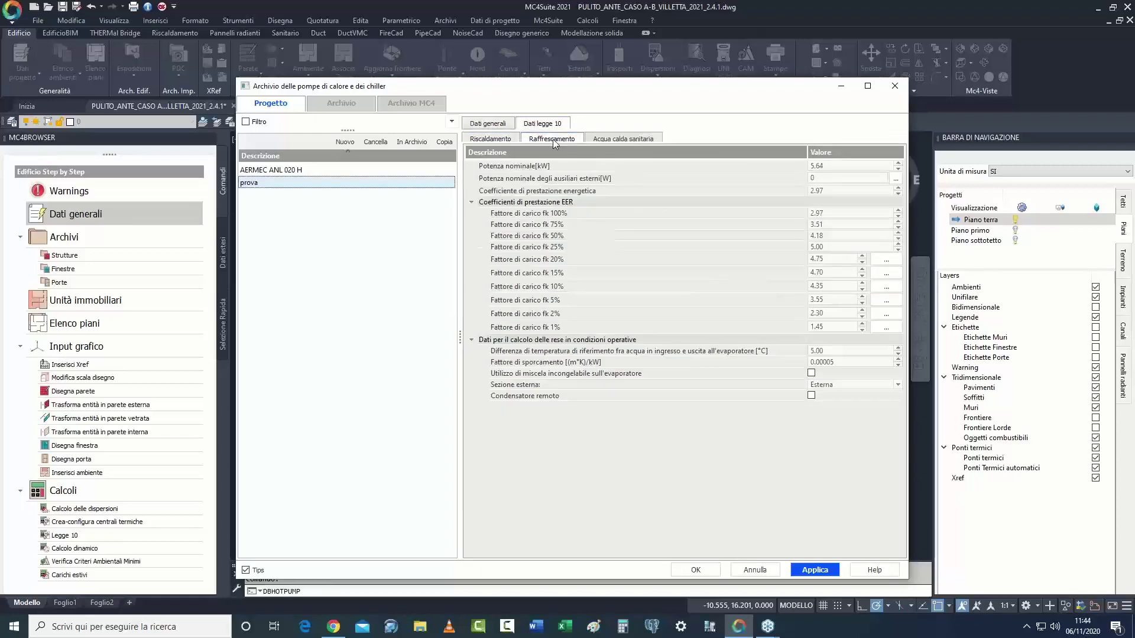
left_click(498, 126)
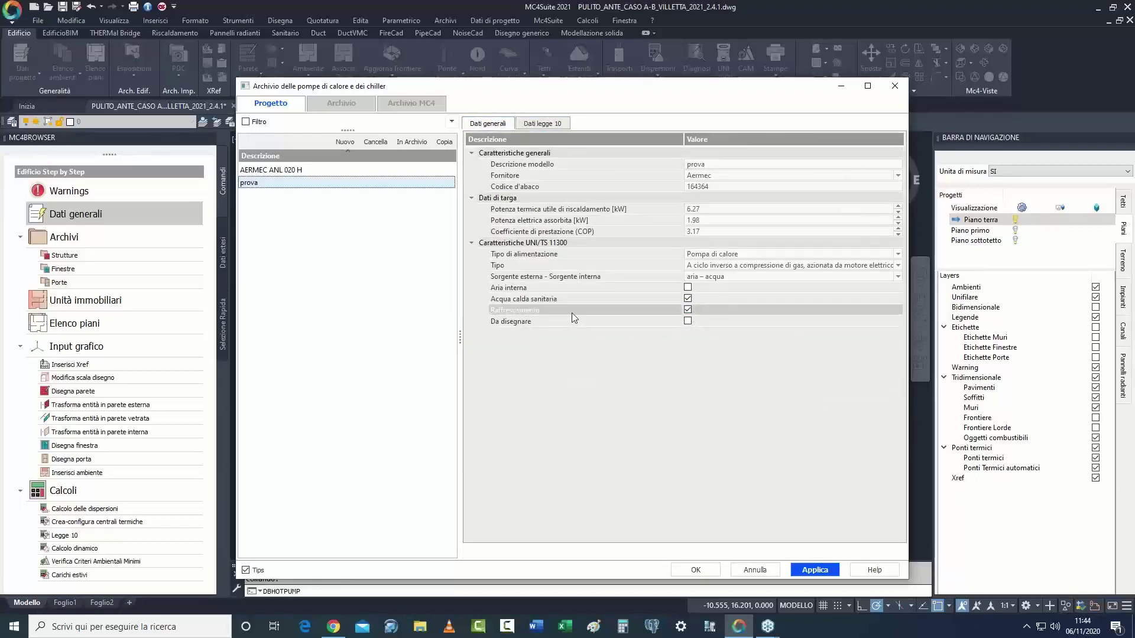
Step: Disable Raffrescamento for the prova heat pump, check its Legge 10 data, and enable Raffrescamento again
left_click(687, 310)
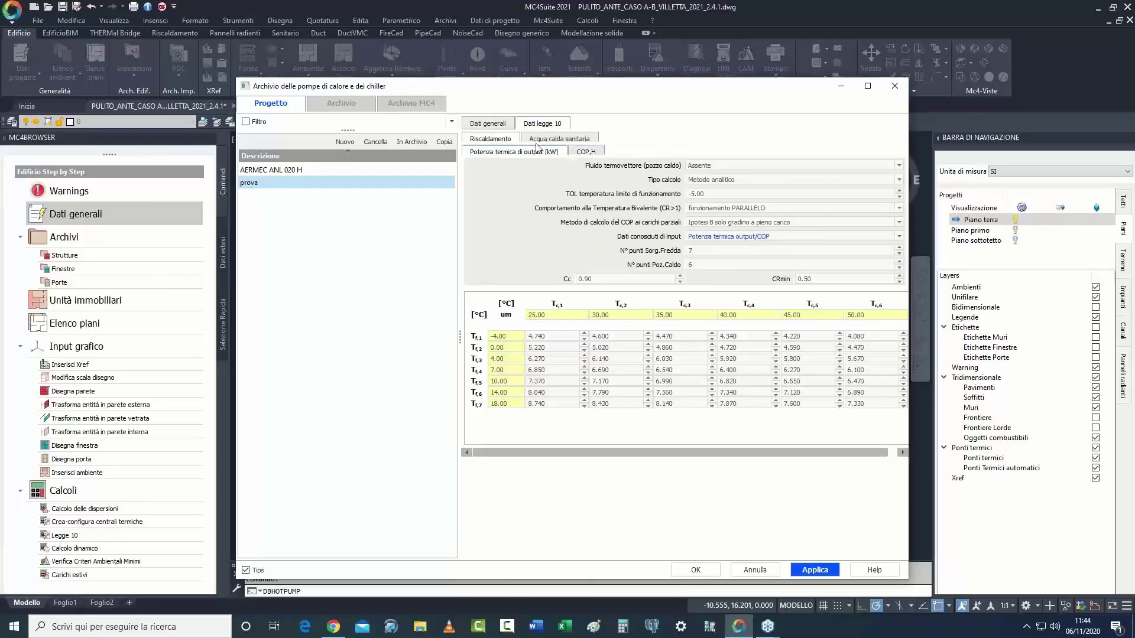
left_click(488, 123)
left_click(687, 310)
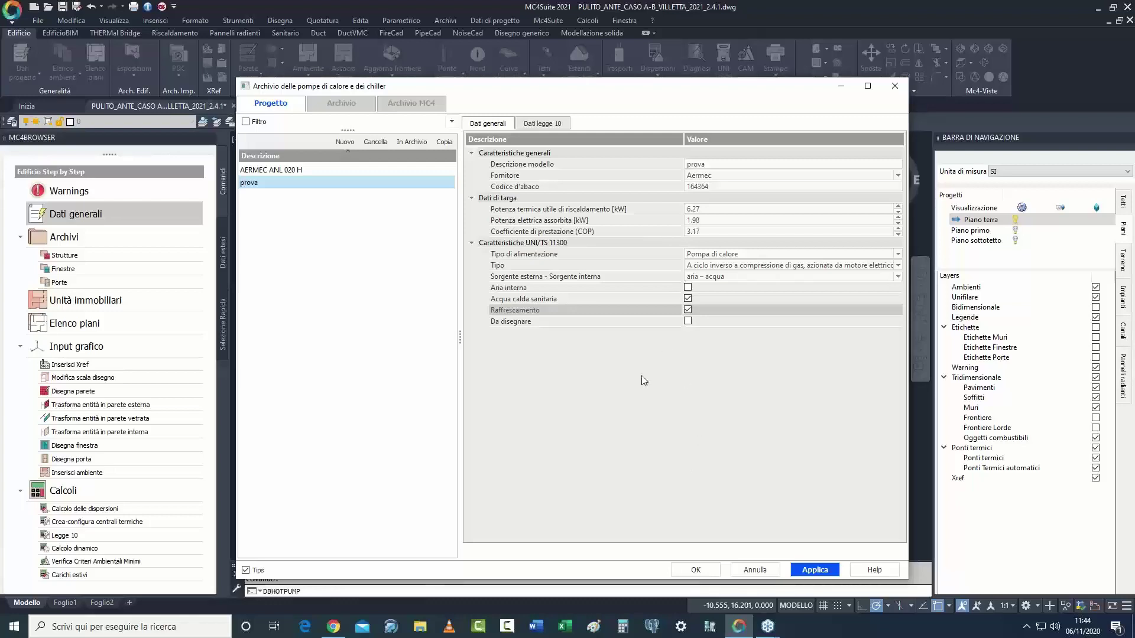
Step: Disable Acqua calda sanitaria in the general data of the prova heat pump
left_click(687, 299)
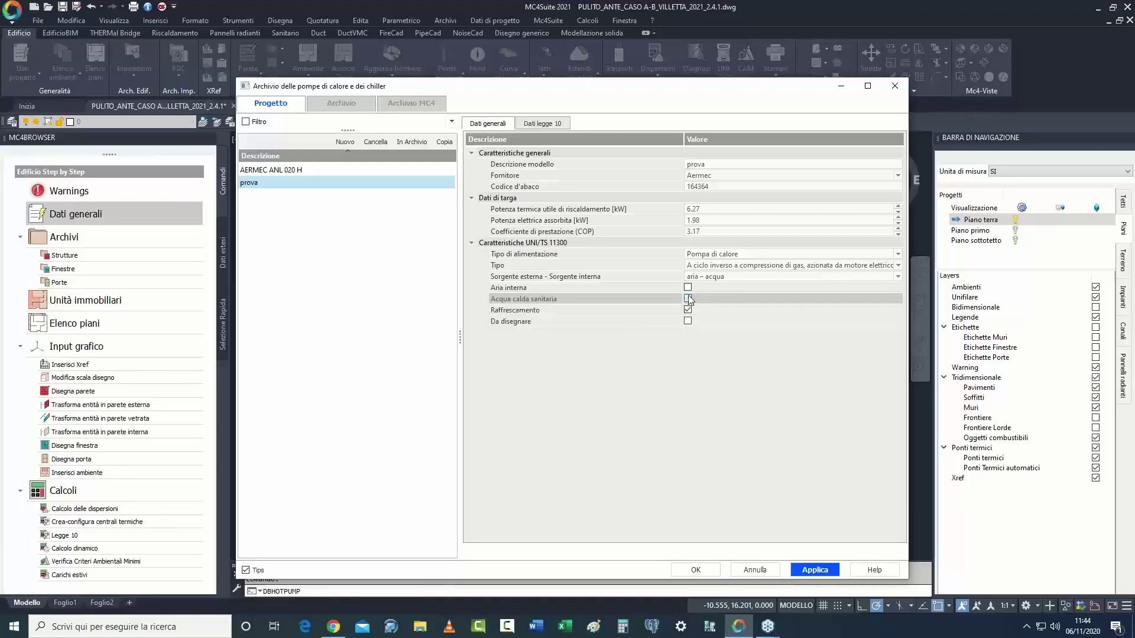
Step: Enable domestic hot water production (Acqua calda sanitaria) in the general data of the prova heat pump
left_click(547, 124)
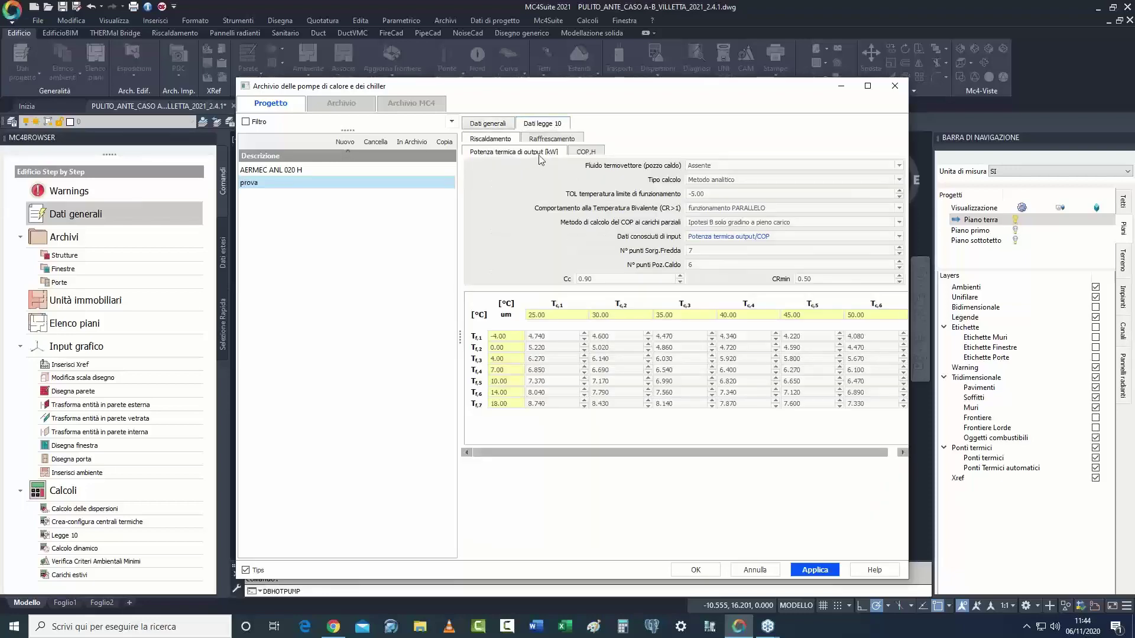
left_click(487, 123)
left_click(698, 312)
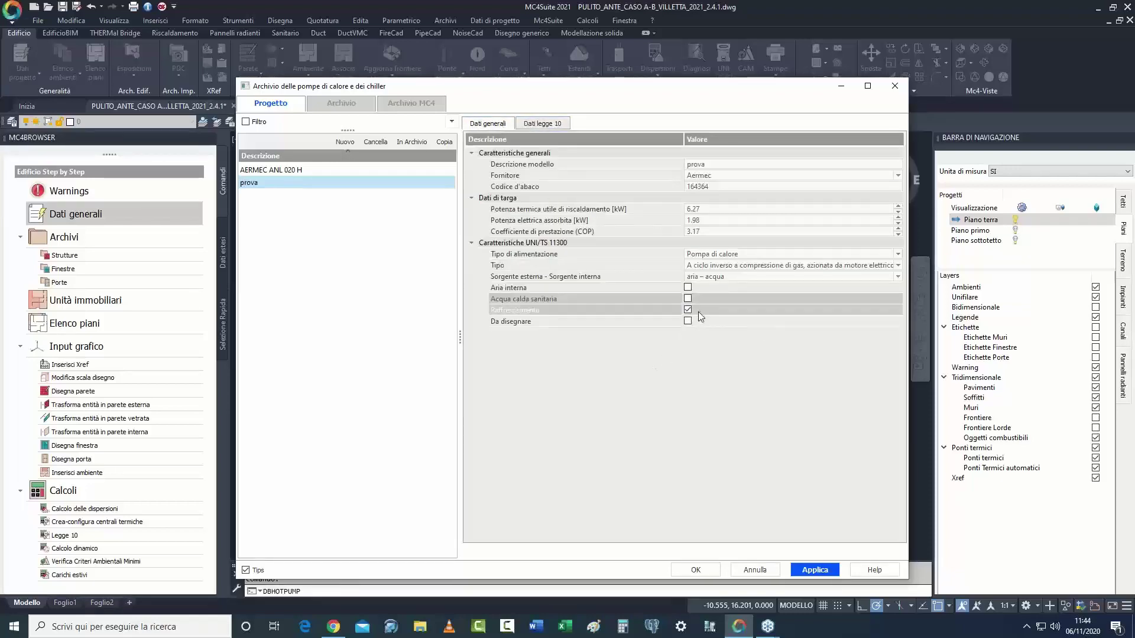
left_click(687, 299)
left_click(687, 298)
Step: Try the supply type Chiller for prova and view its cooling data under Dati legge 10
left_click(721, 254)
left_click(721, 255)
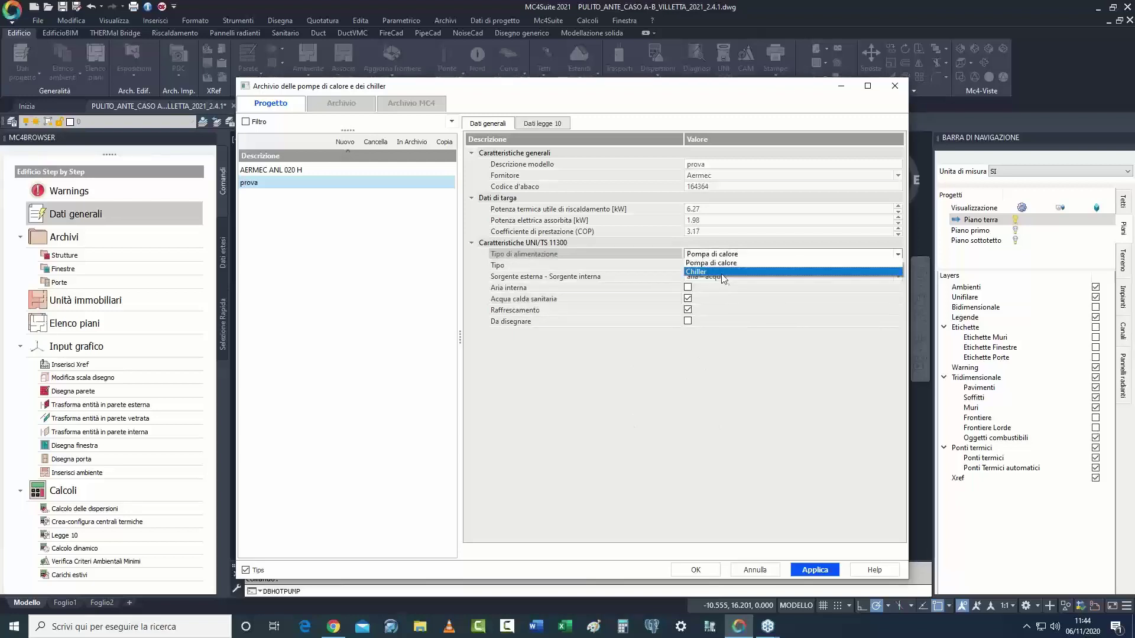
left_click(715, 277)
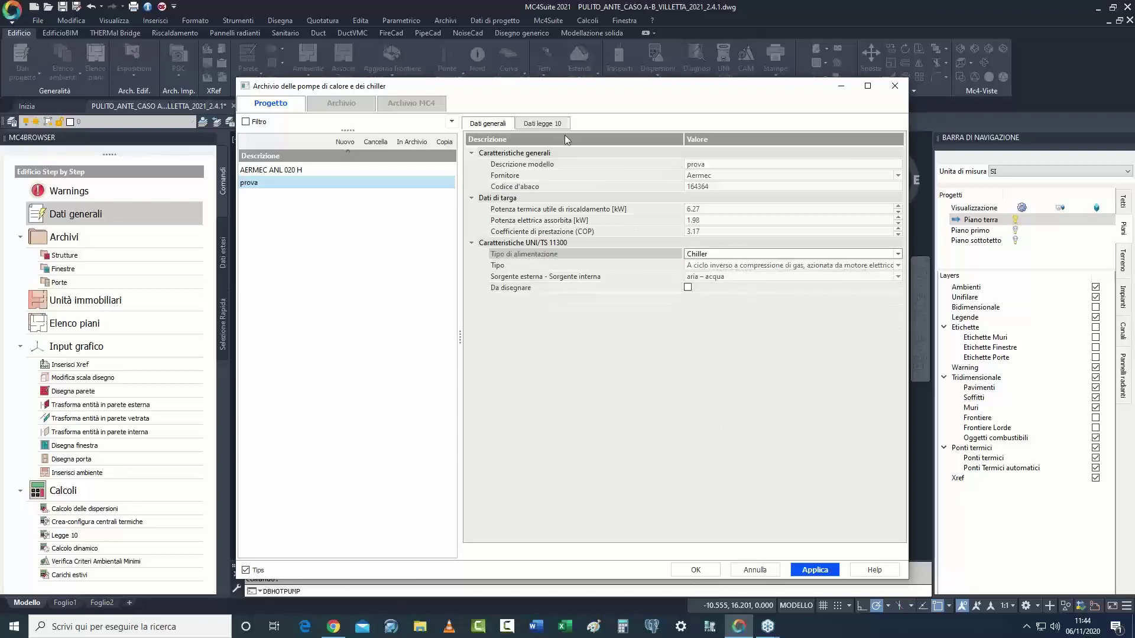
left_click(543, 124)
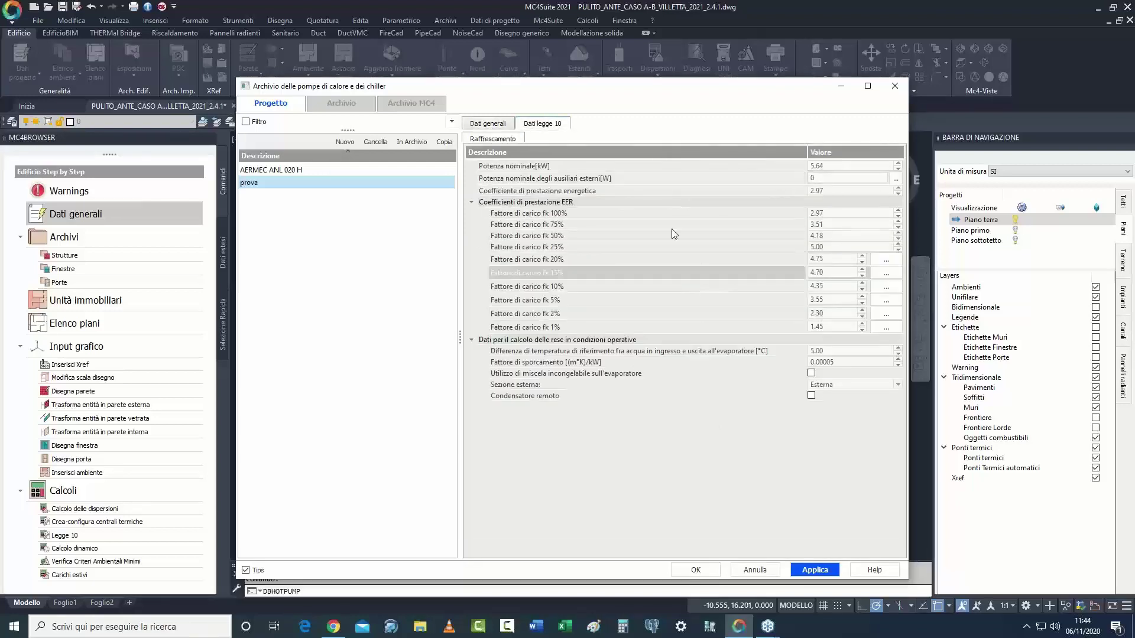
left_click(501, 126)
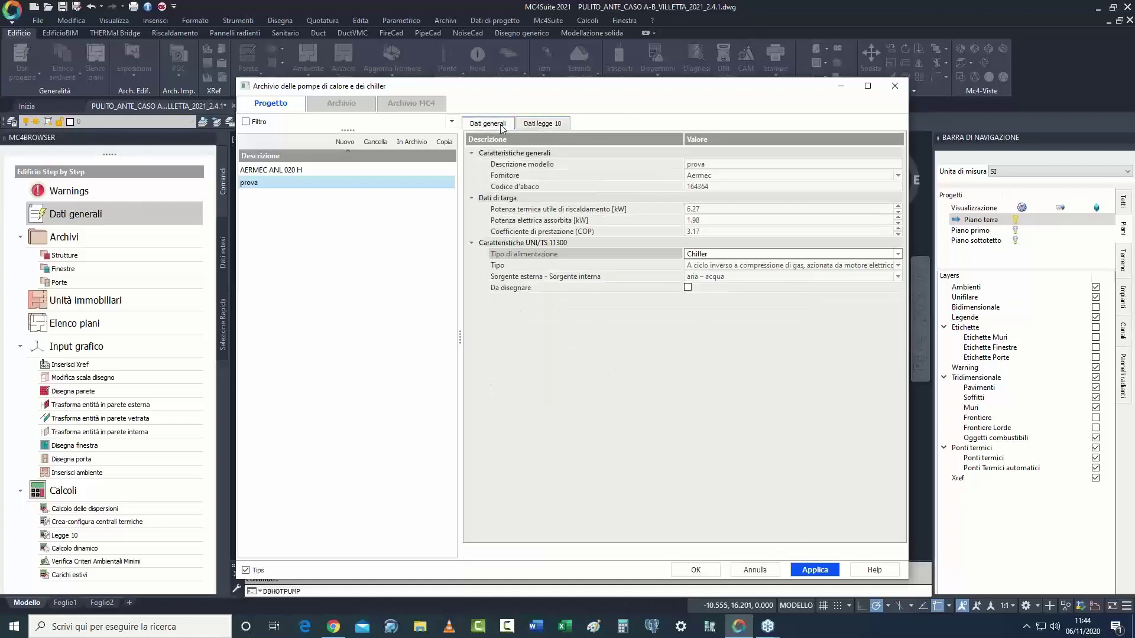
Step: Set the supply type of prova back to Pompa di calore
left_click(709, 254)
left_click(709, 263)
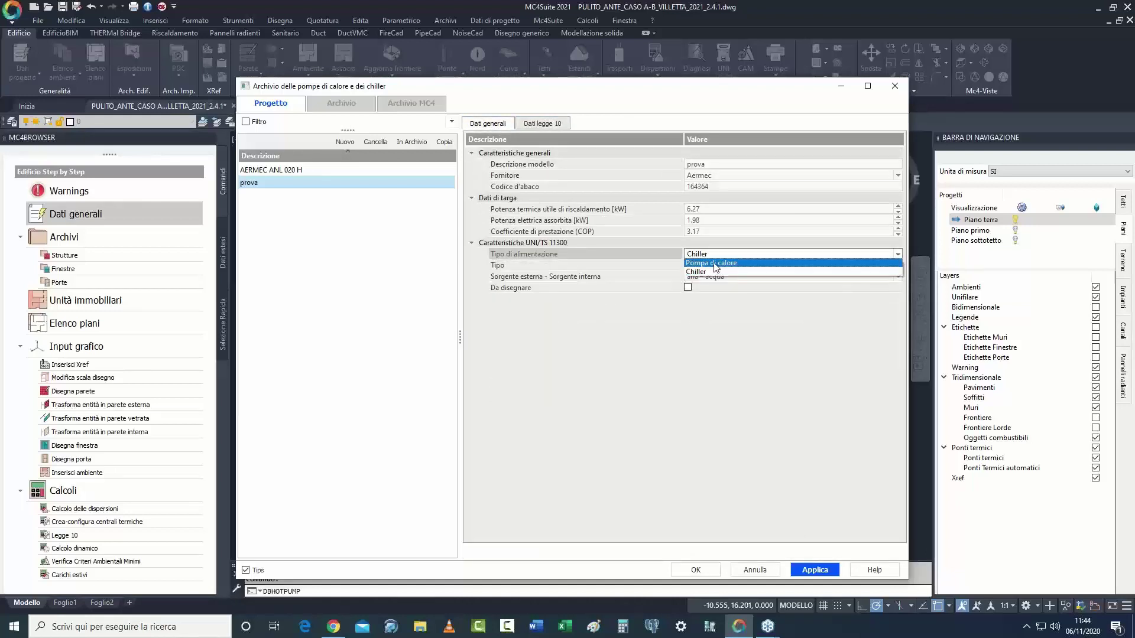
left_click(749, 267)
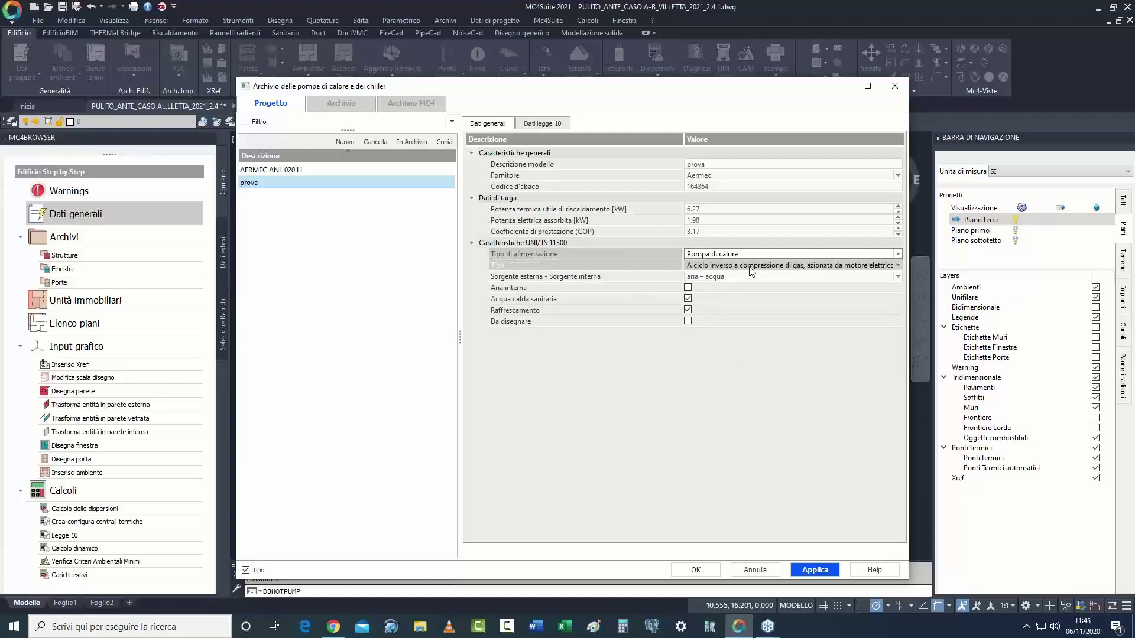
Step: Try the gas-compression type driven by an endothermic engine (motore endotermico) and check its fuel setting
left_click(750, 267)
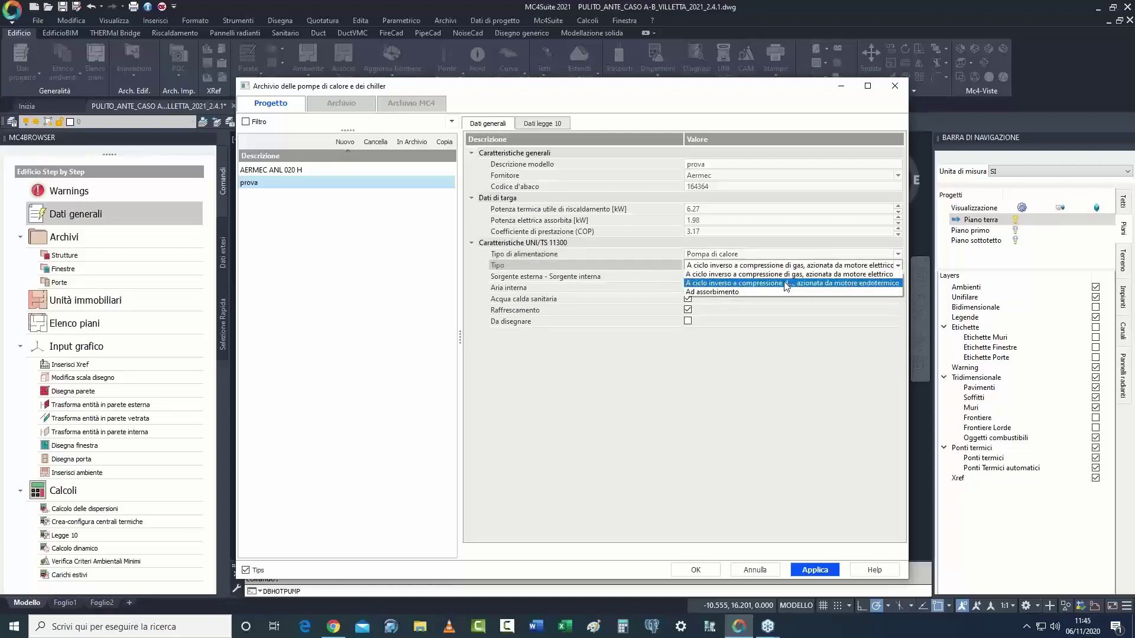
left_click(763, 284)
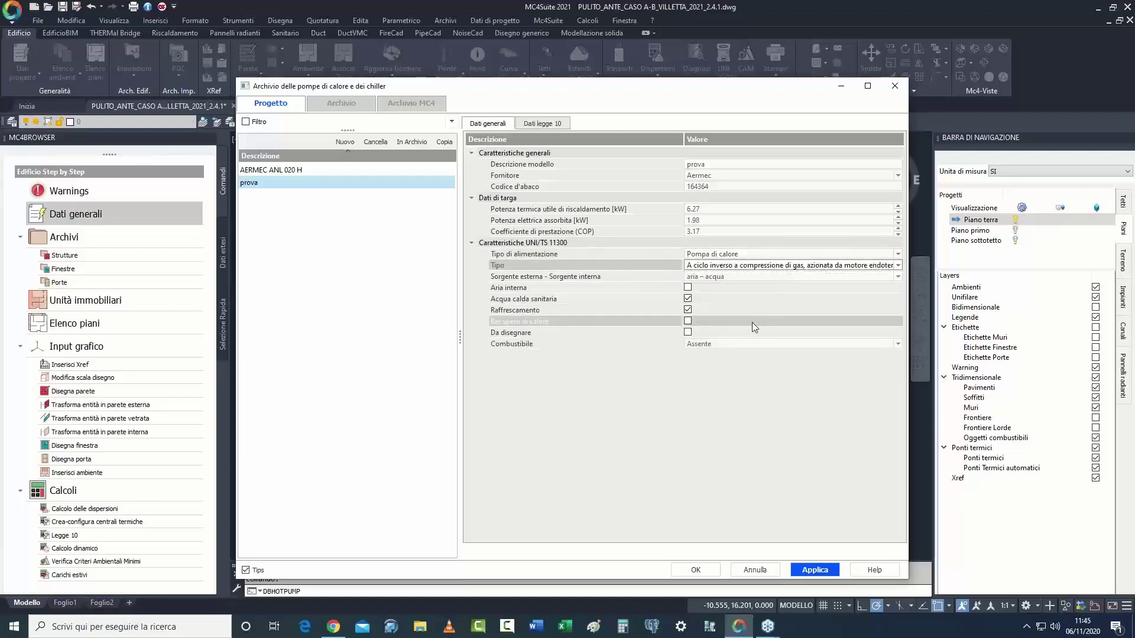
left_click(711, 347)
left_click(554, 424)
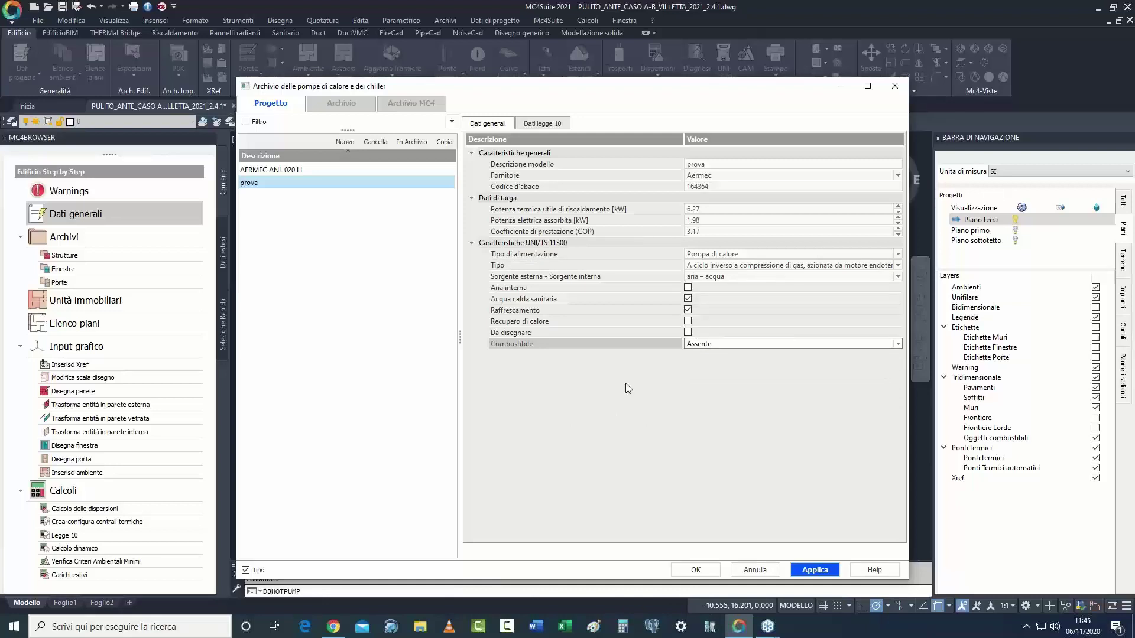
Step: Return the heat pump type to gas compression driven by an electric motor (motore elettrico)
left_click(741, 266)
left_click(744, 265)
left_click(745, 274)
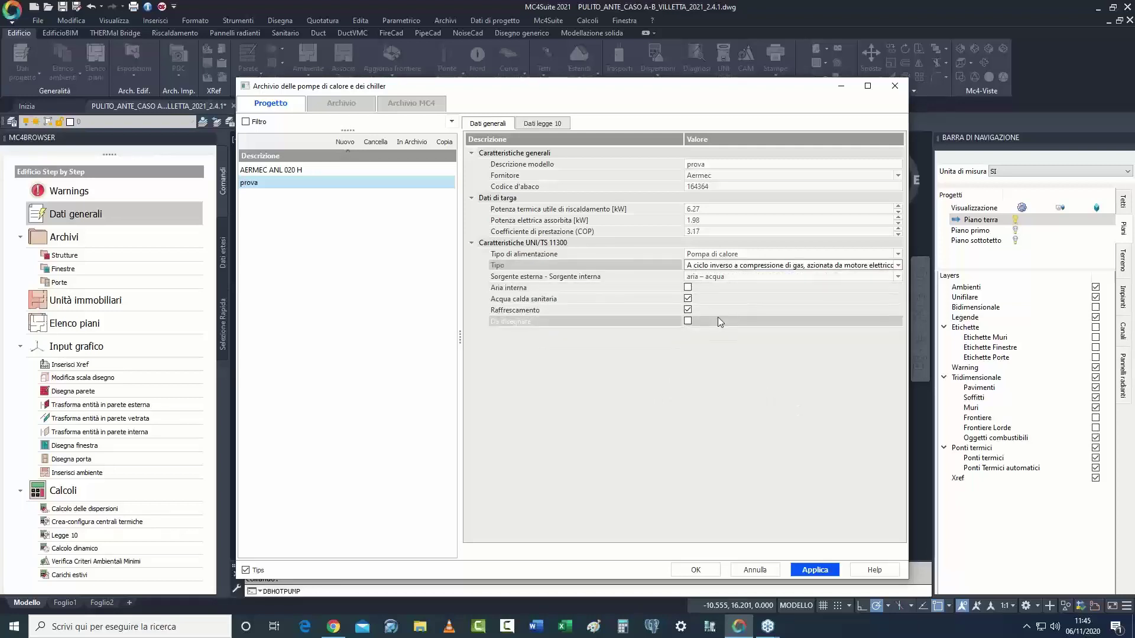
Step: Review the external–internal source options for prova and choose acqua – acqua
left_click(529, 278)
left_click(727, 278)
left_click(726, 277)
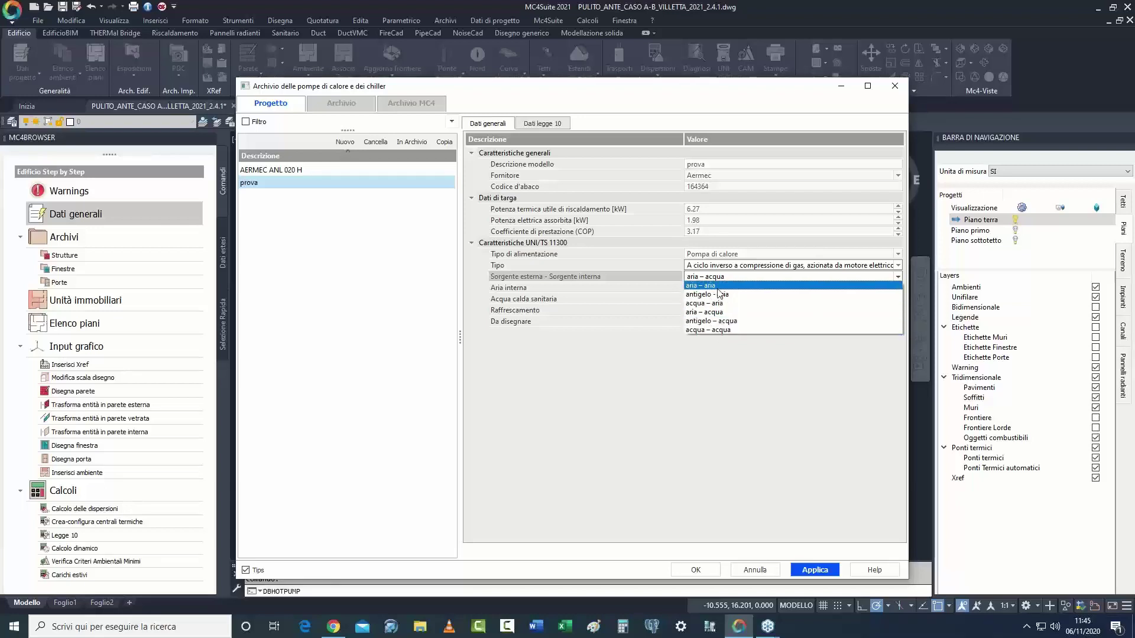
left_click(732, 424)
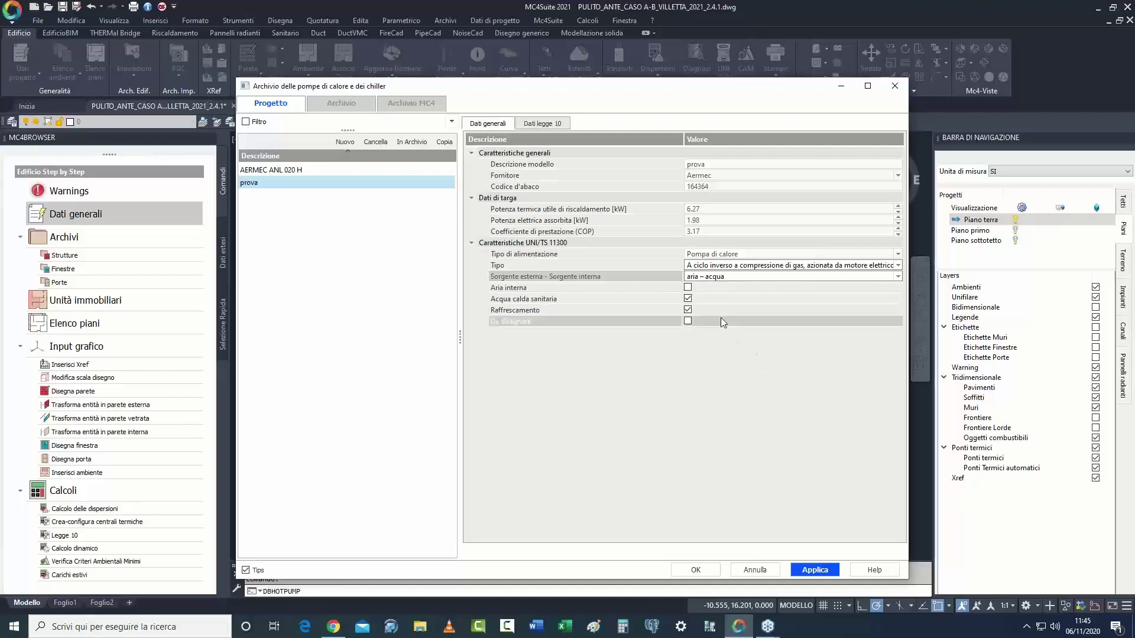
left_click(718, 277)
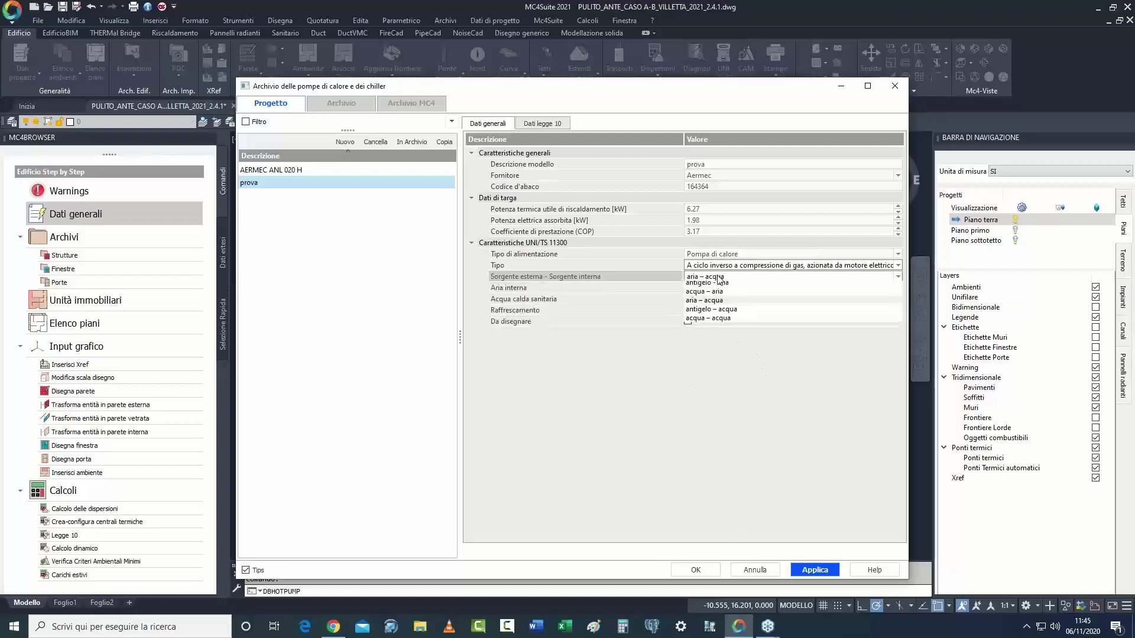
left_click(721, 330)
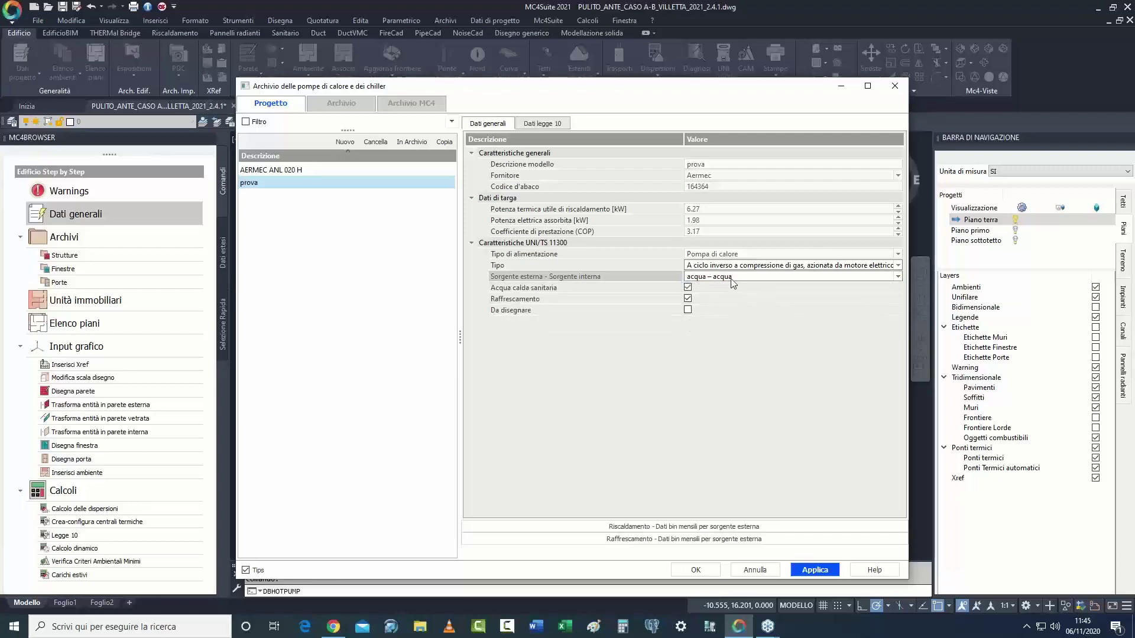
Step: Fill all cold-source temperatures in the monthly heating bin data with 10 °C, and close the table without saving
left_click(684, 527)
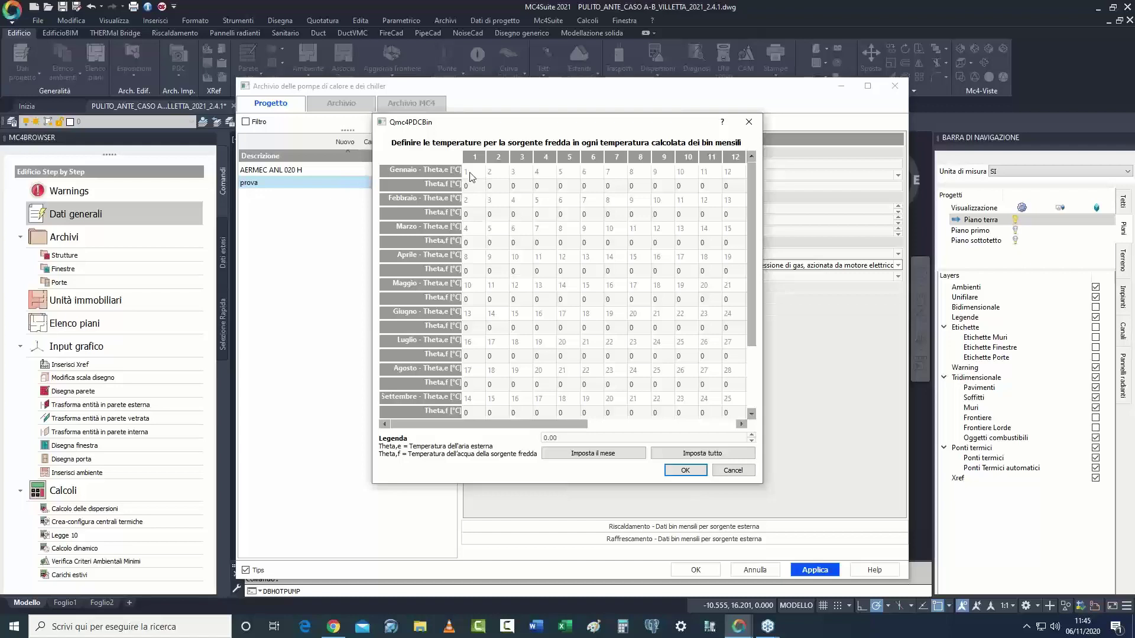
left_click(735, 243)
left_click_drag(762, 247, 871, 247)
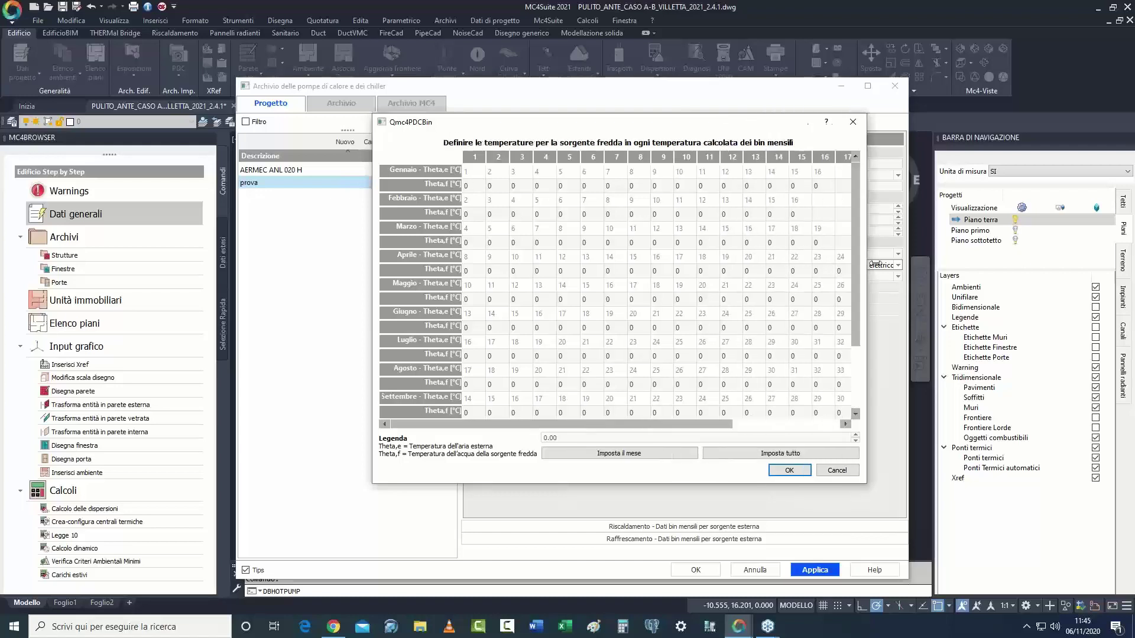
left_click(495, 185)
left_click(480, 186)
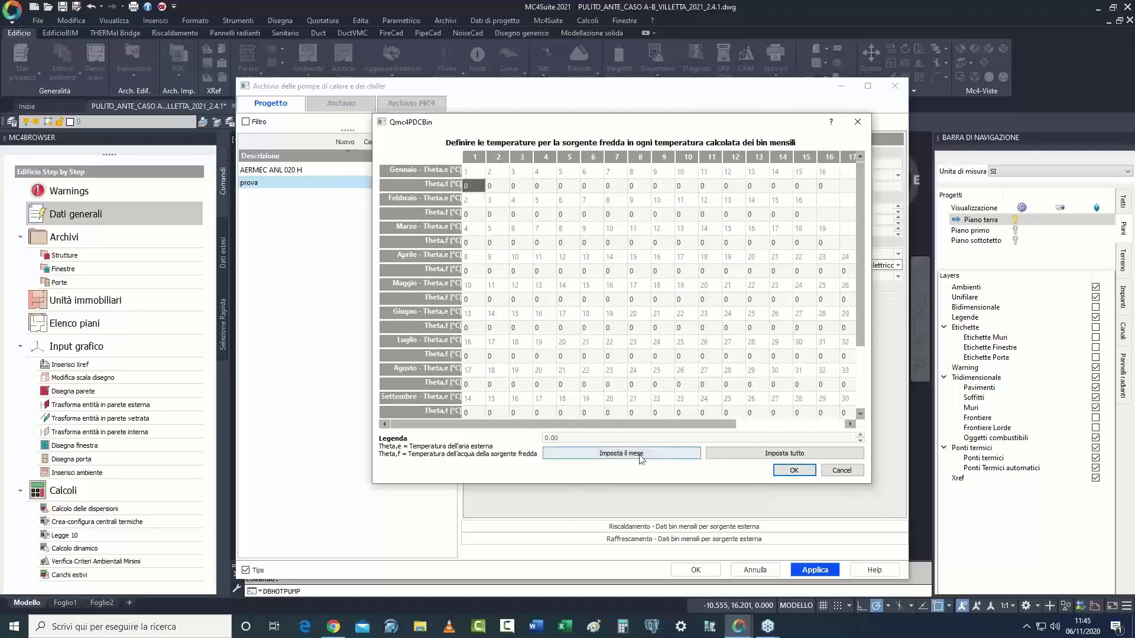
left_click(573, 438)
key("ctrl+a")
type("10")
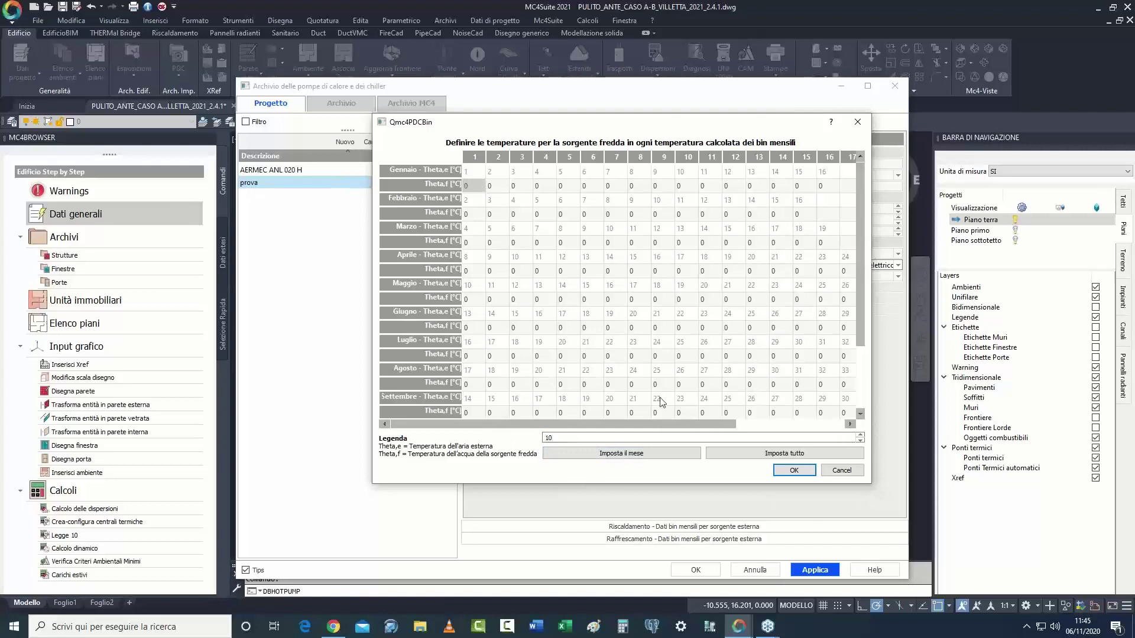
left_click(767, 456)
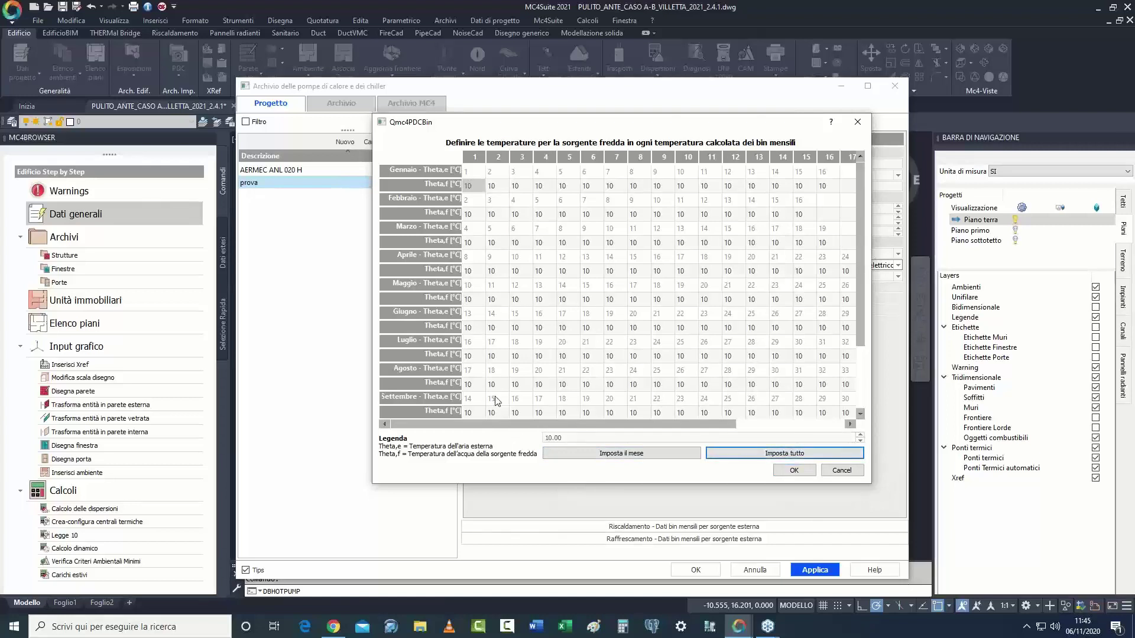
left_click(516, 243)
left_click(857, 121)
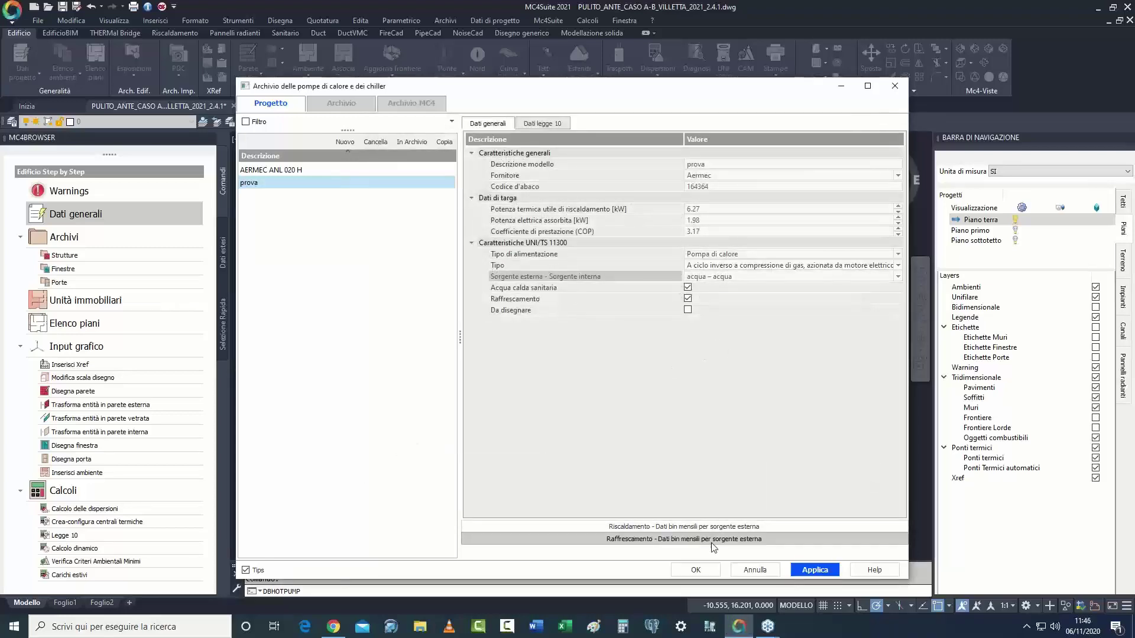
Step: View the monthly condenser temperatures for cooling, and set the external–internal source back to aria – acqua
left_click(712, 540)
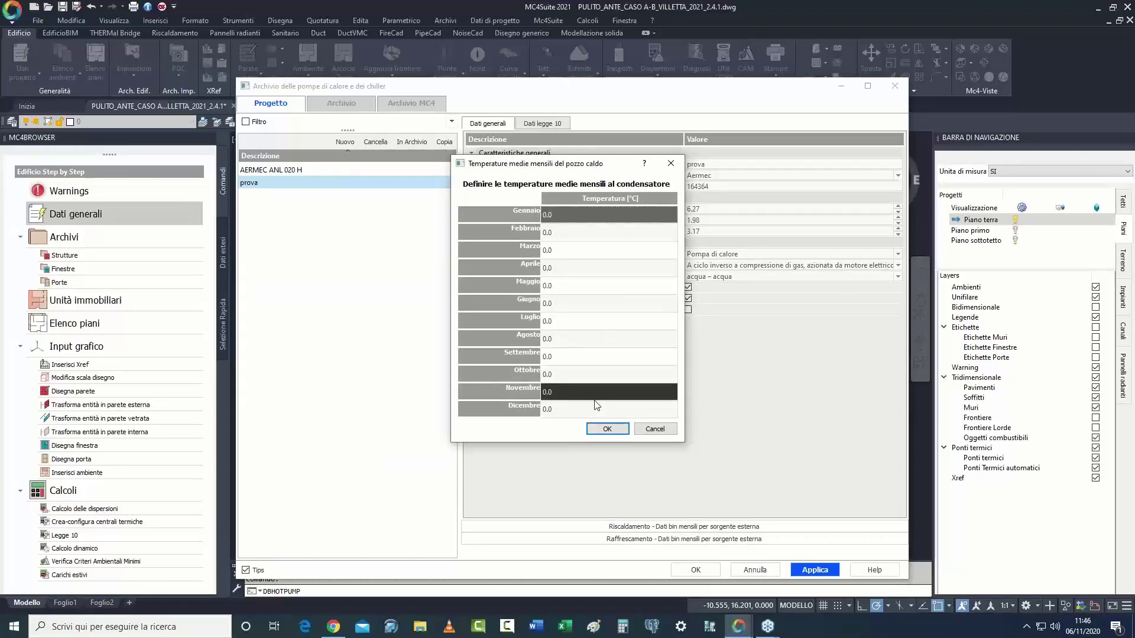
left_click(653, 429)
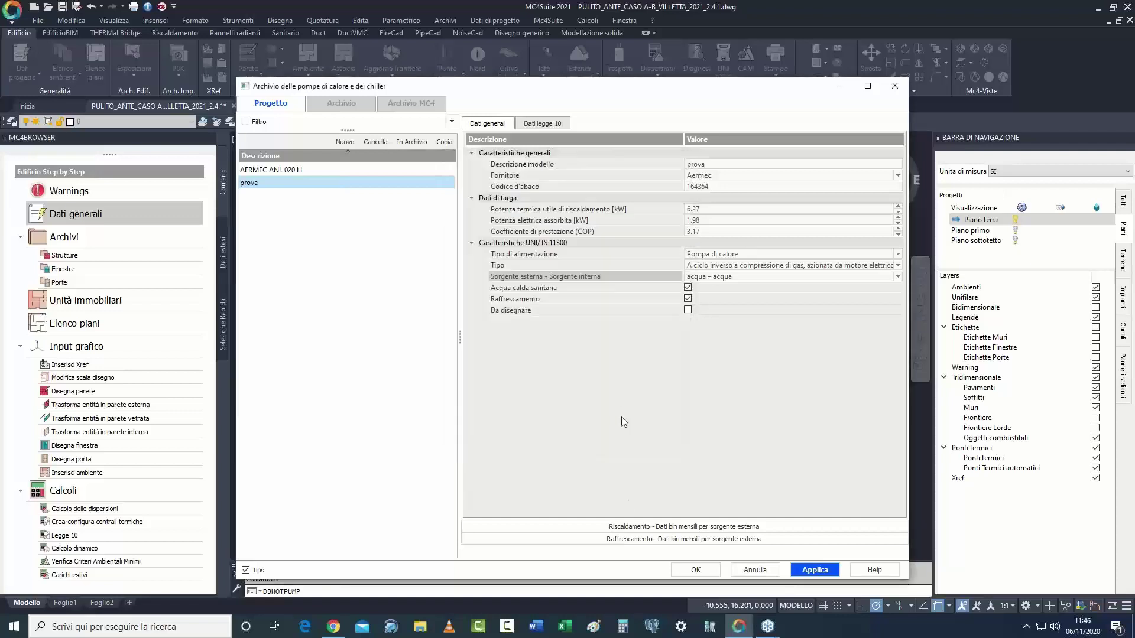
left_click(727, 278)
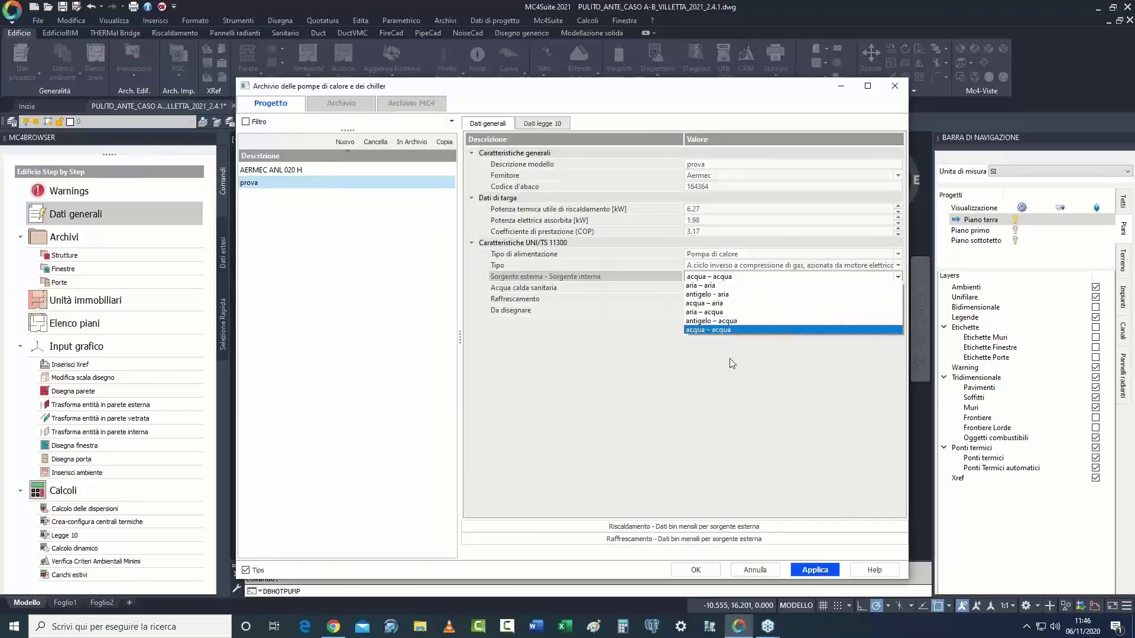
left_click(724, 312)
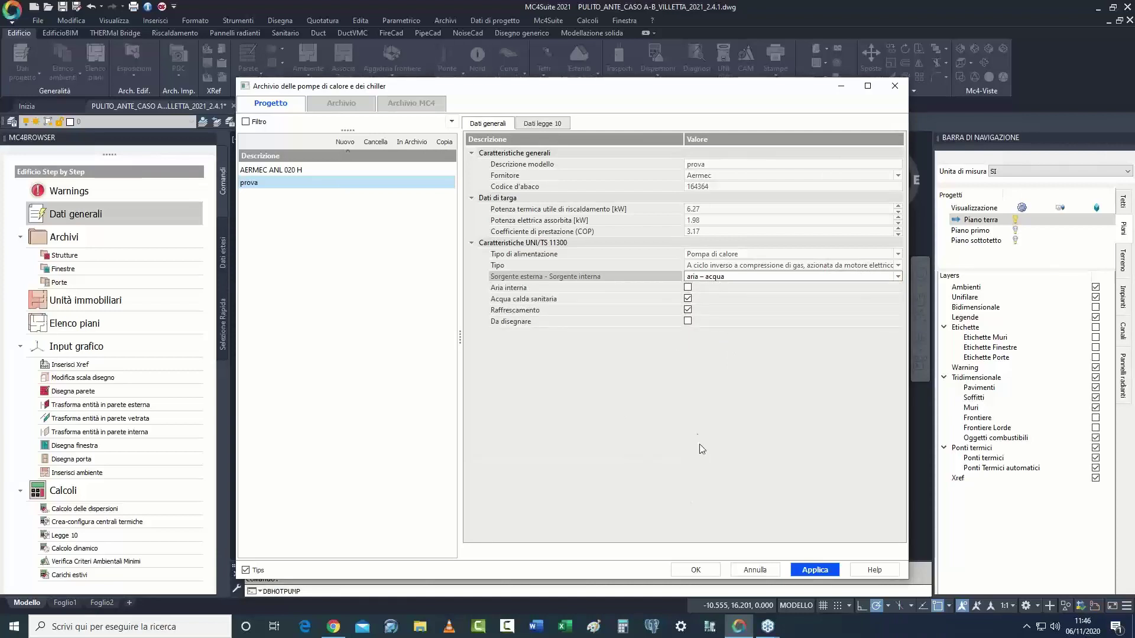
Step: In the Dati legge 10 heating data, try the Secondo Prospetto 31-UNITS 11300-4 calculation method and return to Metodo analitico
left_click(540, 124)
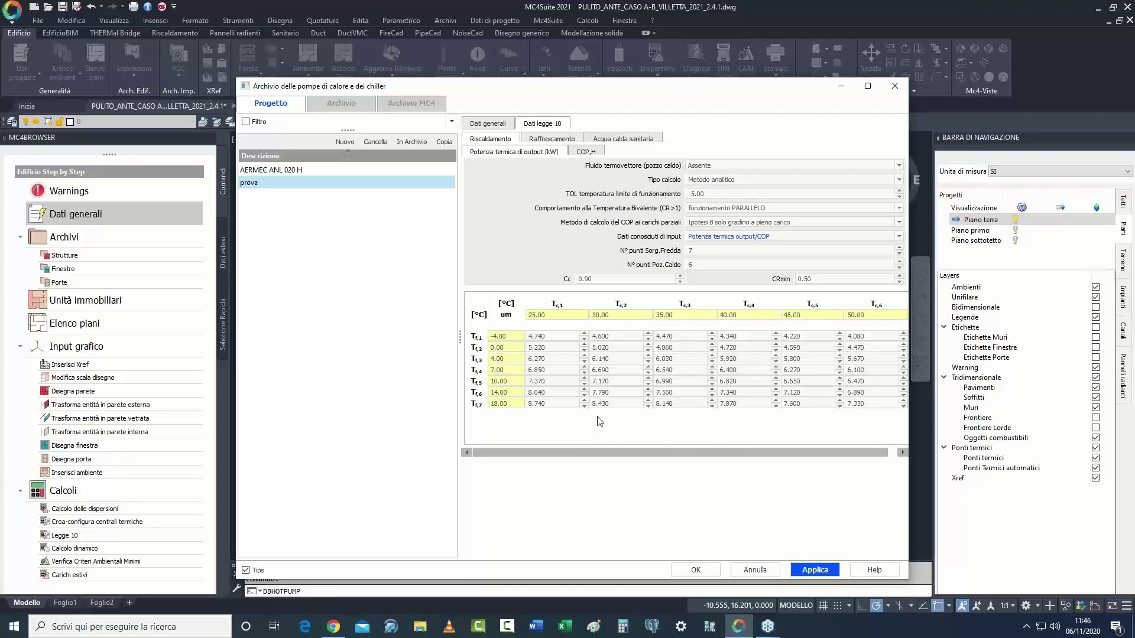
left_click(735, 178)
left_click(737, 196)
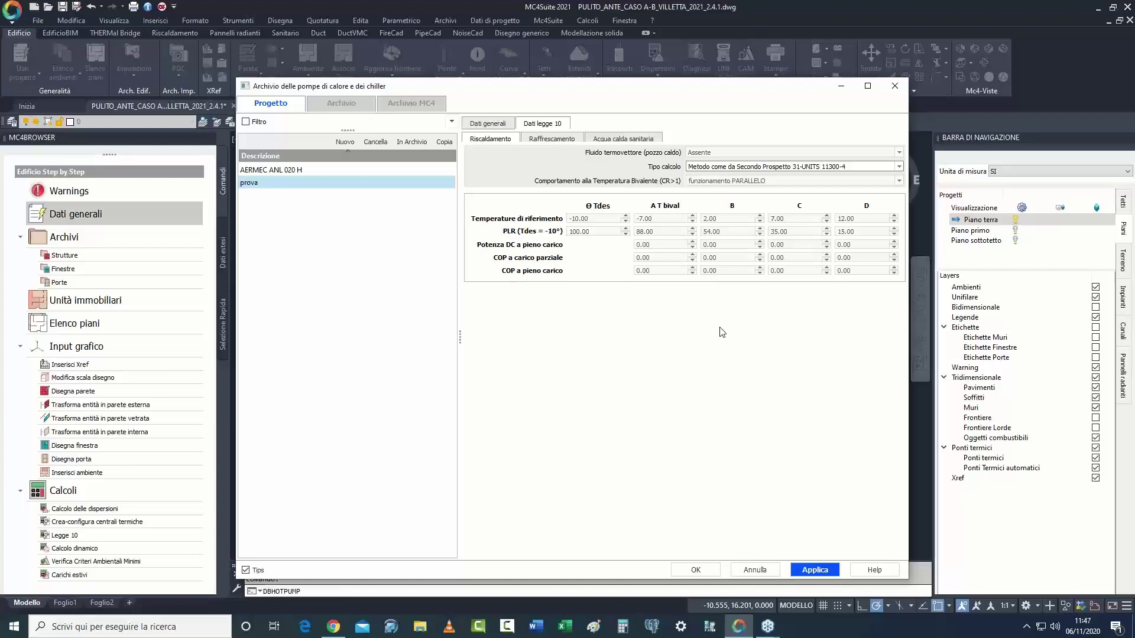
left_click(745, 167)
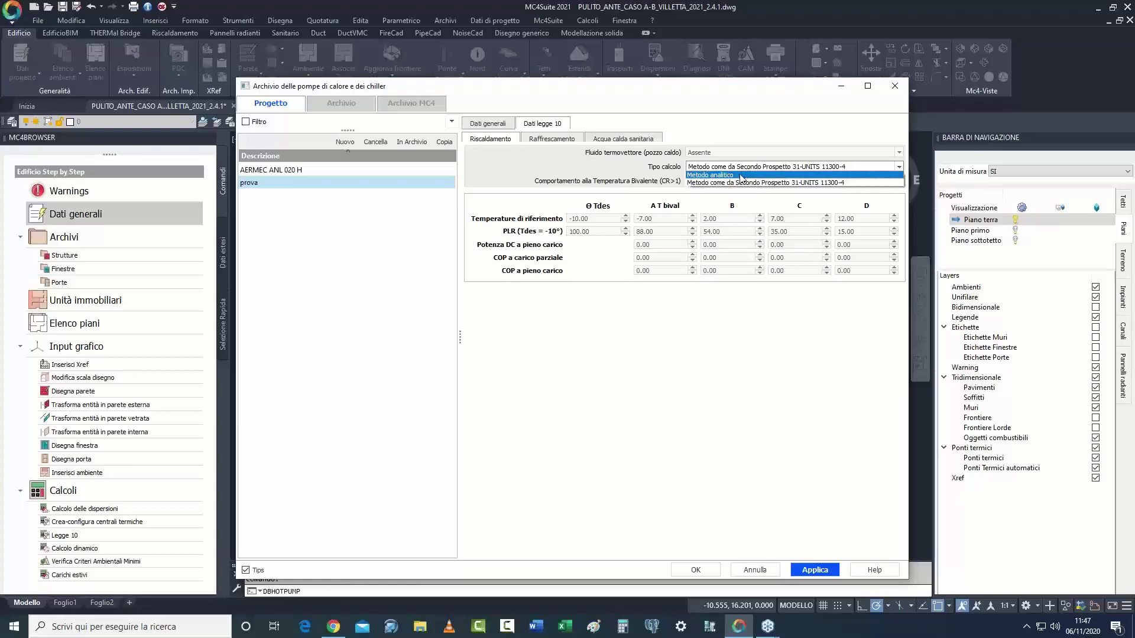
left_click(733, 176)
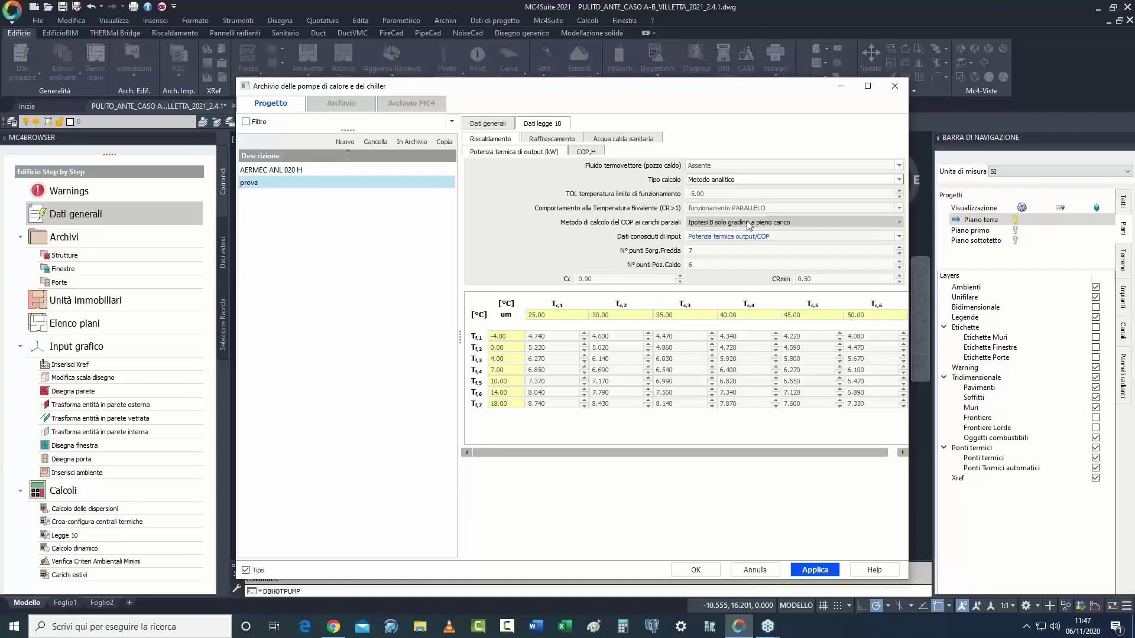
Step: Set the TOL operating limit temperature for heating to 0
left_click(689, 194)
type("0")
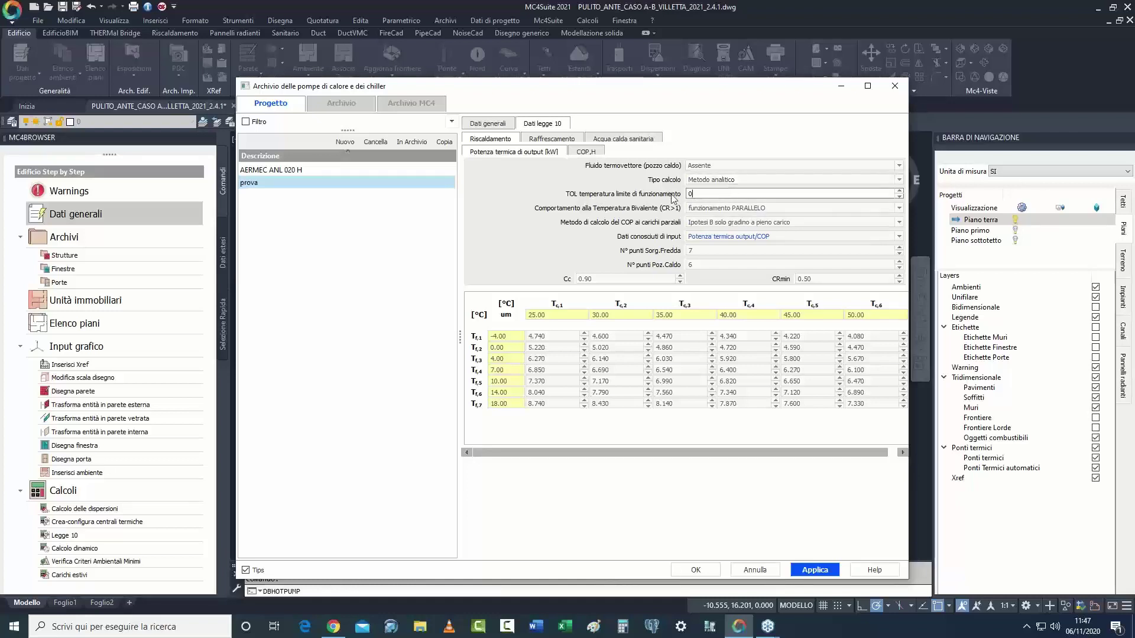
left_click(366, 266)
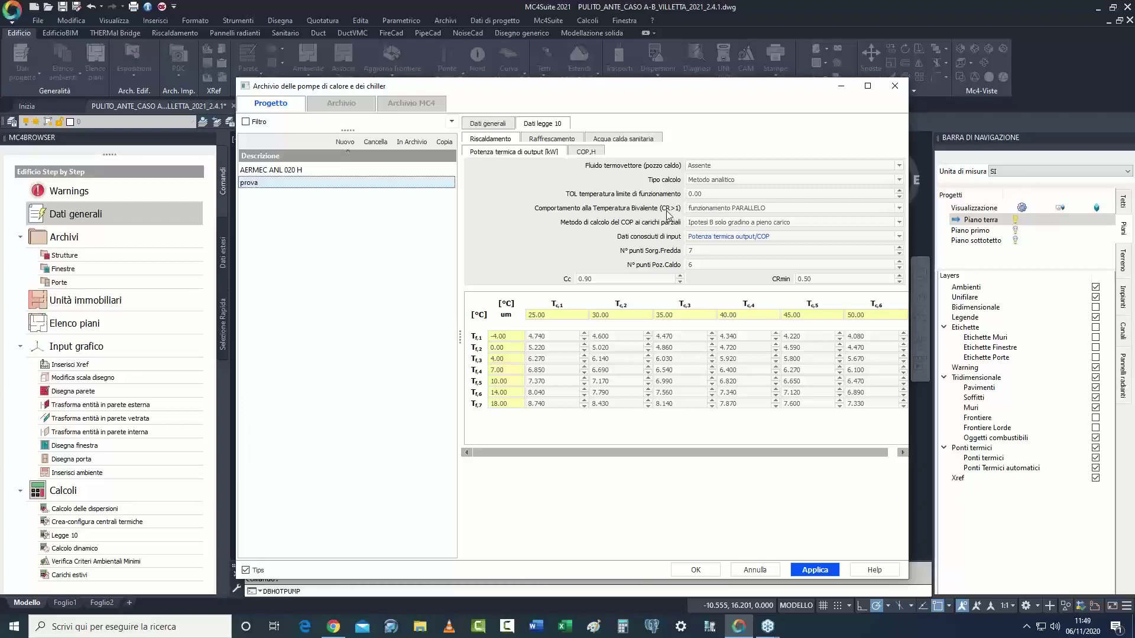
Step: Try funzionamento ALTERNATO as the bivalent temperature behaviour, and switch back to funzionamento PARALLELO
left_click(731, 209)
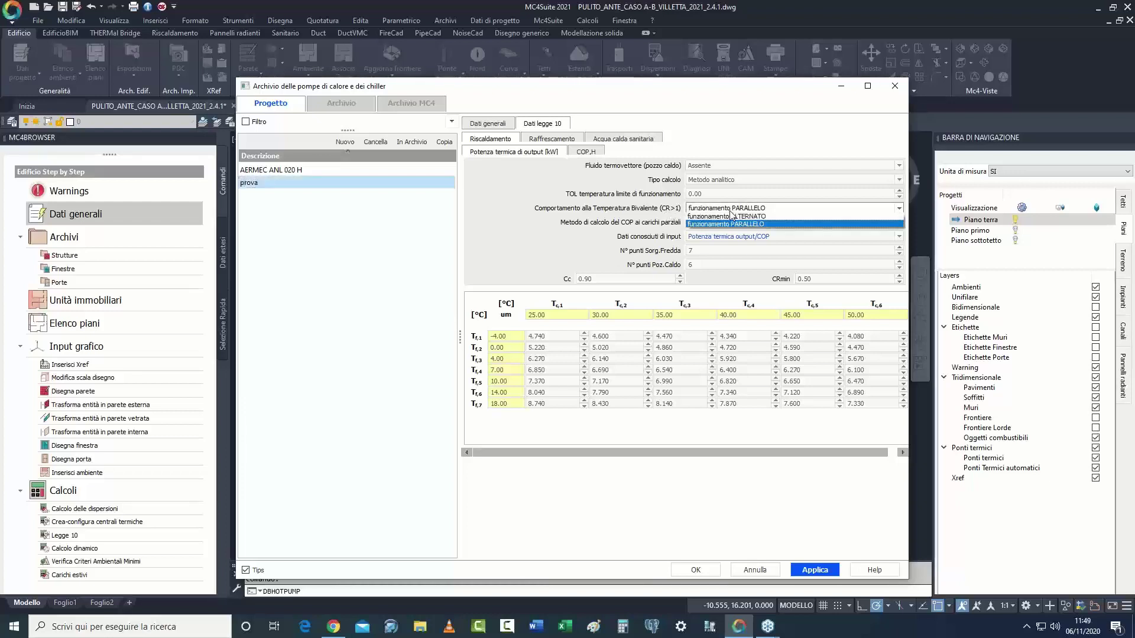
left_click(731, 216)
left_click(742, 209)
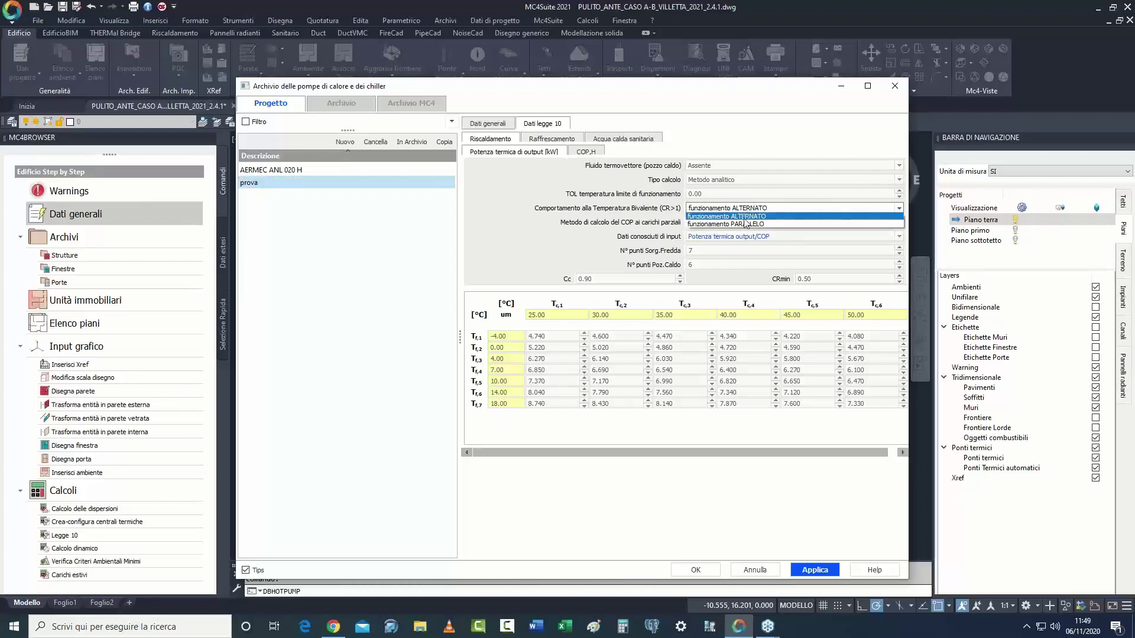
left_click(745, 224)
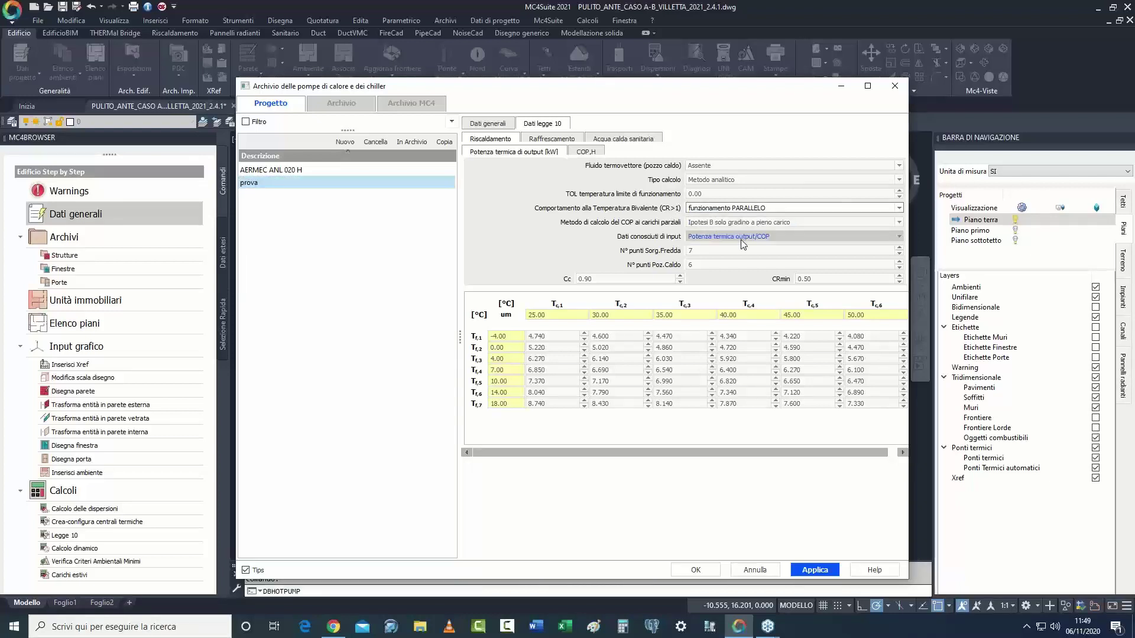
Step: Try funzionamento ALTERNATO again for the heating Temperatura Bivalente (CR>1) setting, then restore funzionamento PARALLELO
left_click(761, 209)
left_click(761, 216)
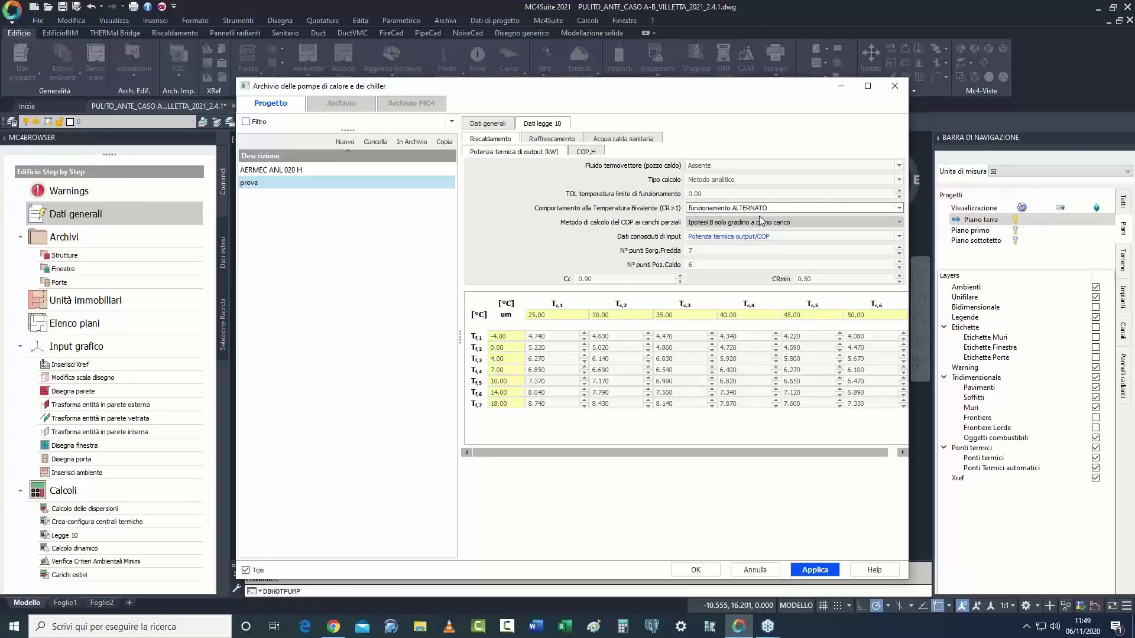
left_click(768, 209)
left_click(766, 225)
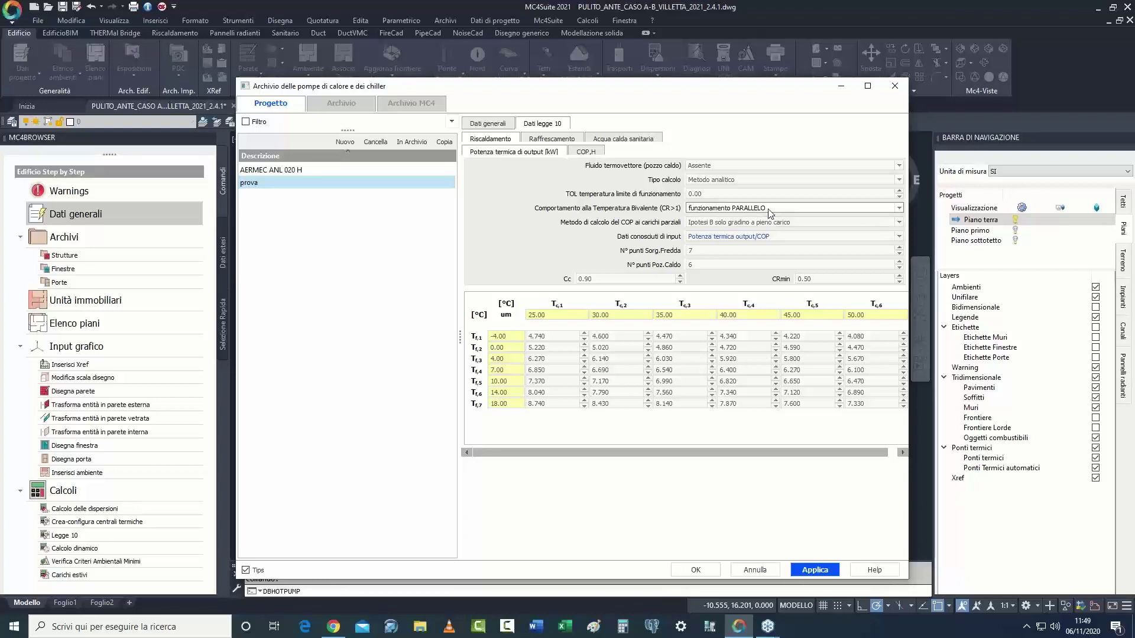
left_click(716, 193)
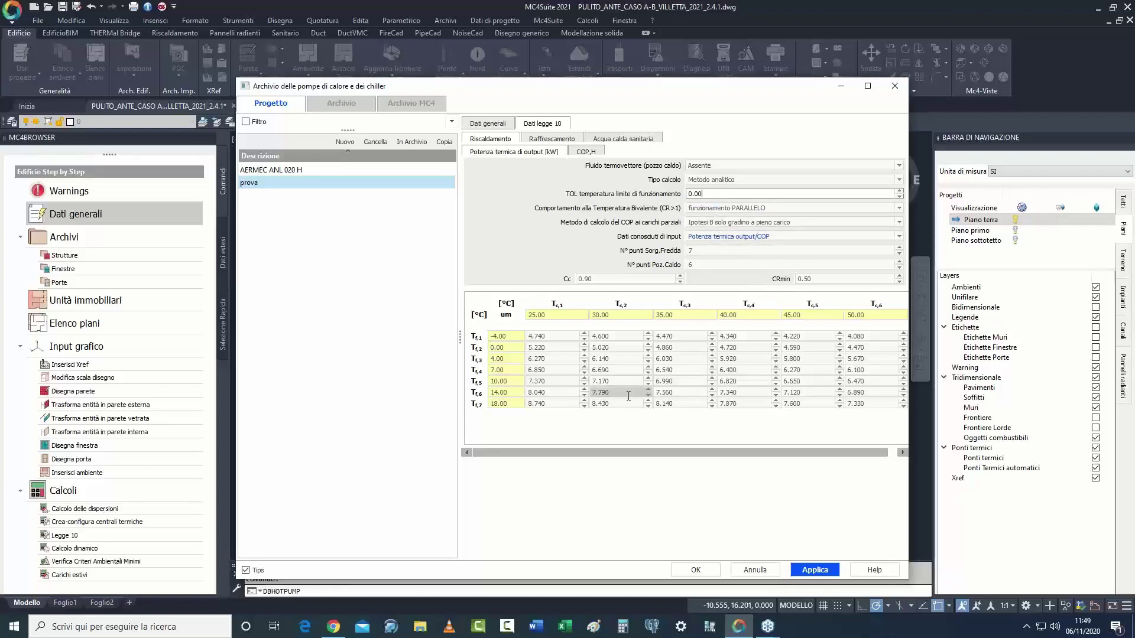
Step: Set the partial-load COP calculation method to Ipotesi A con diversi gradini with 2 gradini, and view each gradino's output power table
left_click(736, 222)
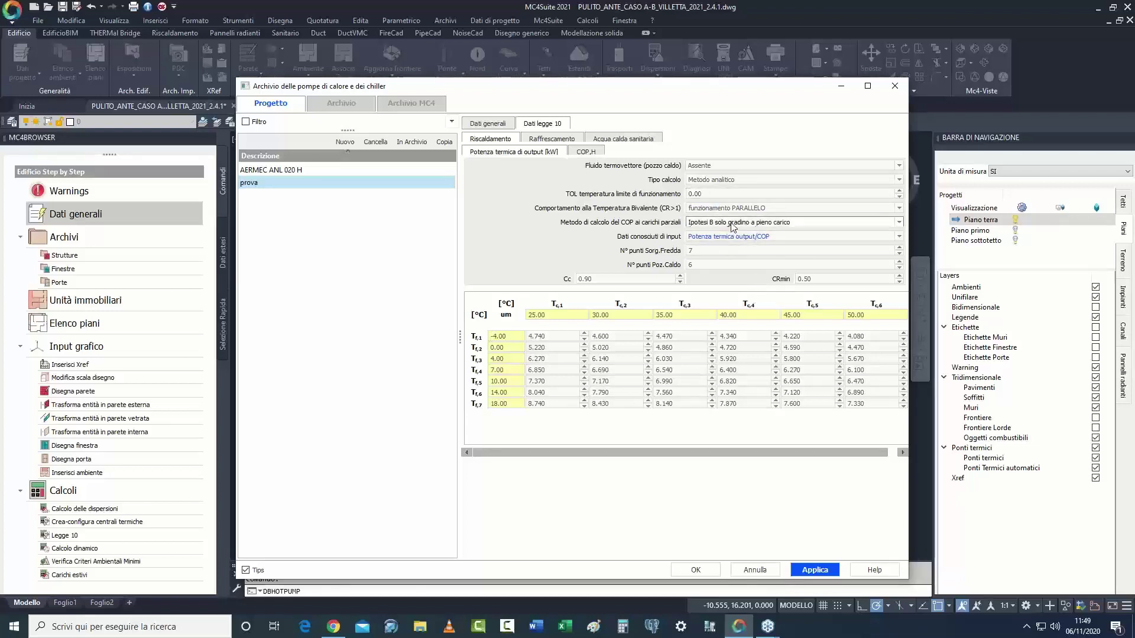
left_click(736, 231)
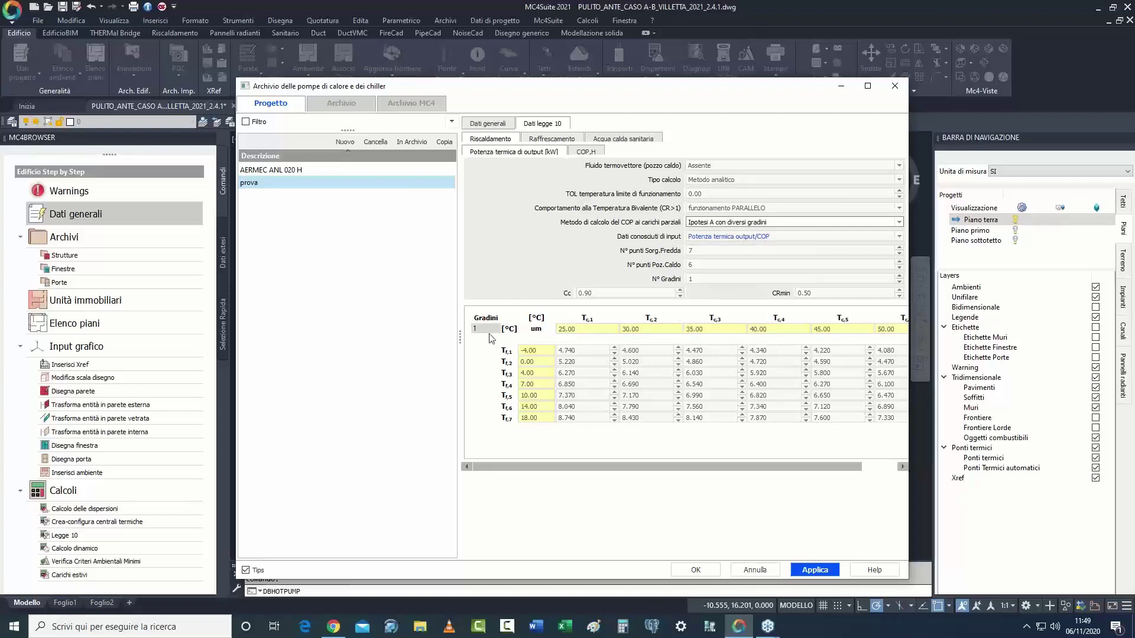
left_click(706, 280)
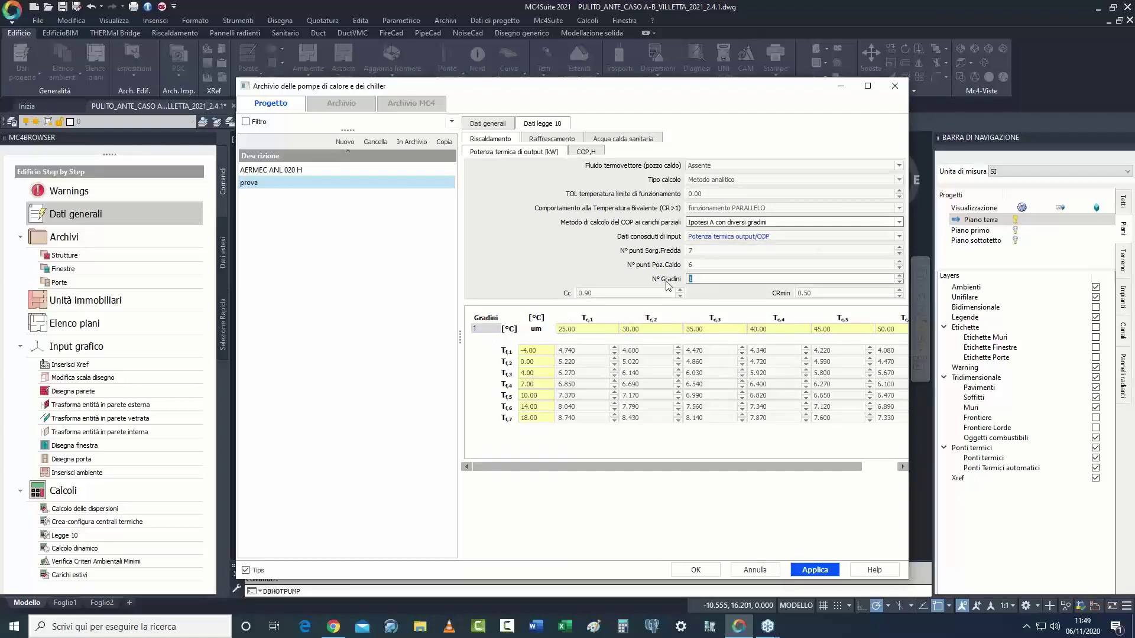
type("2")
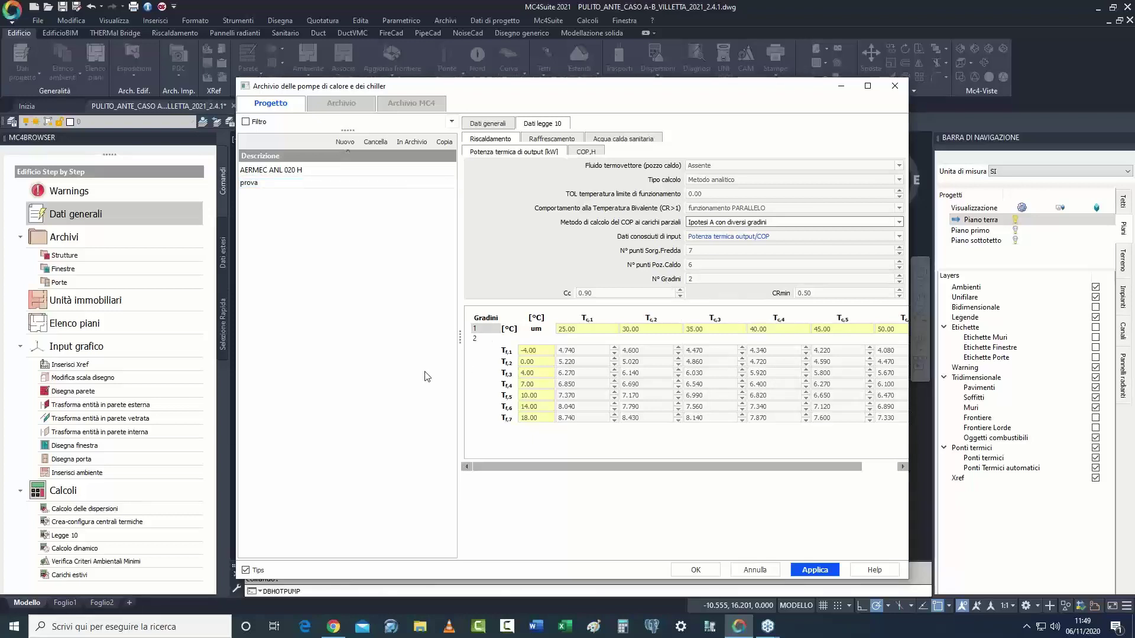
left_click(482, 331)
left_click(485, 340)
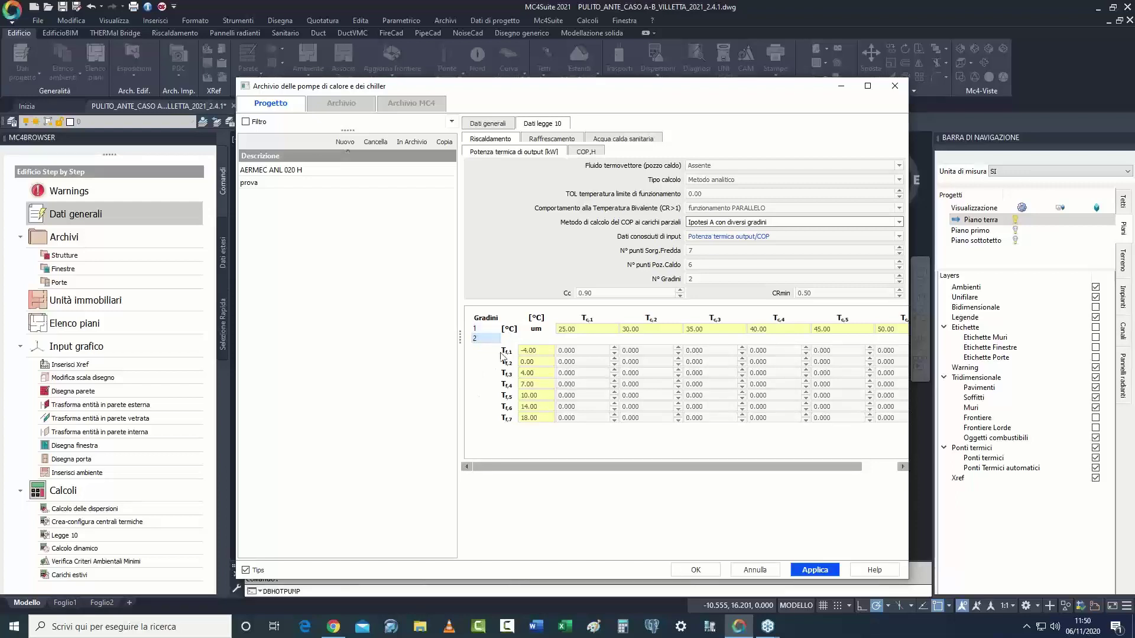
left_click(484, 330)
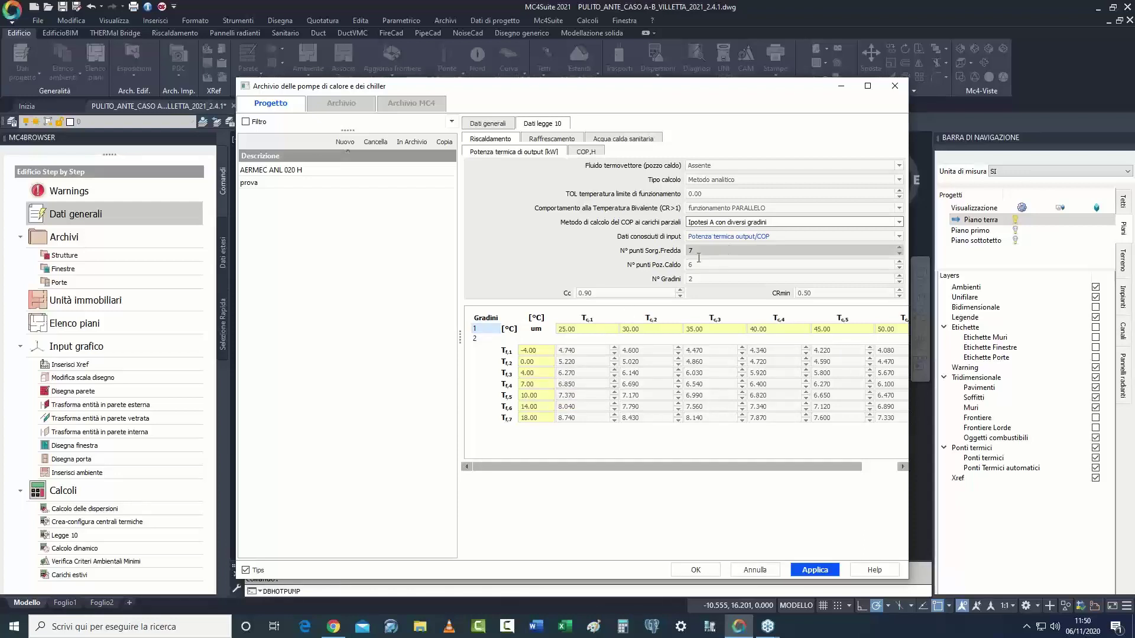
Step: Return the partial-load COP method to Ipotesi B solo gradino a pieno carico, accepting the loss of the additional gradino's data
left_click(762, 223)
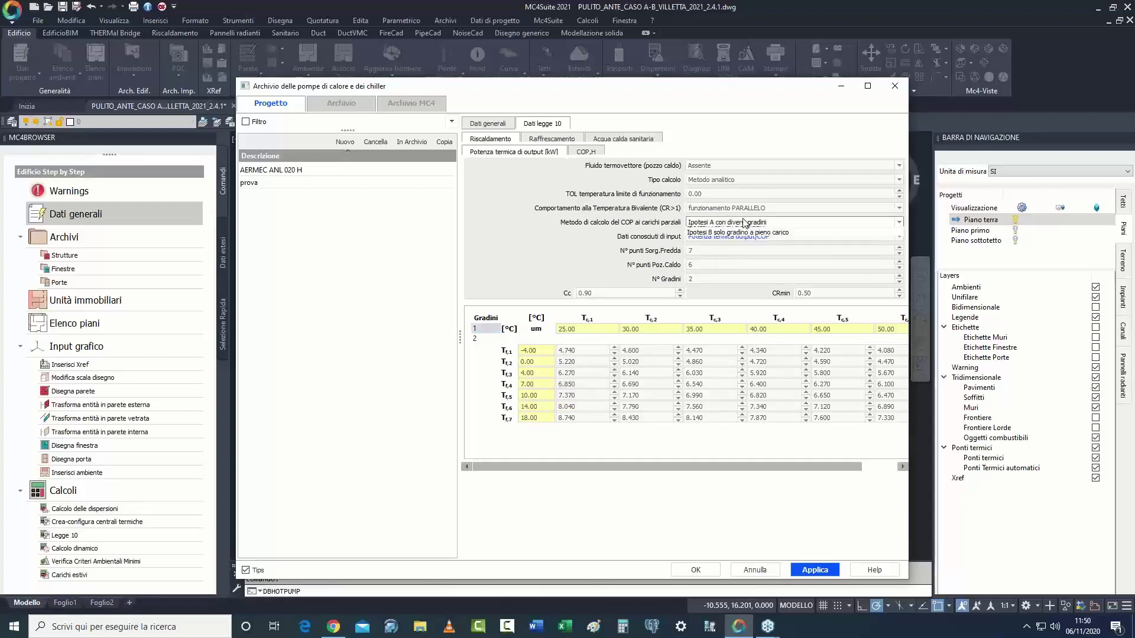
left_click(762, 239)
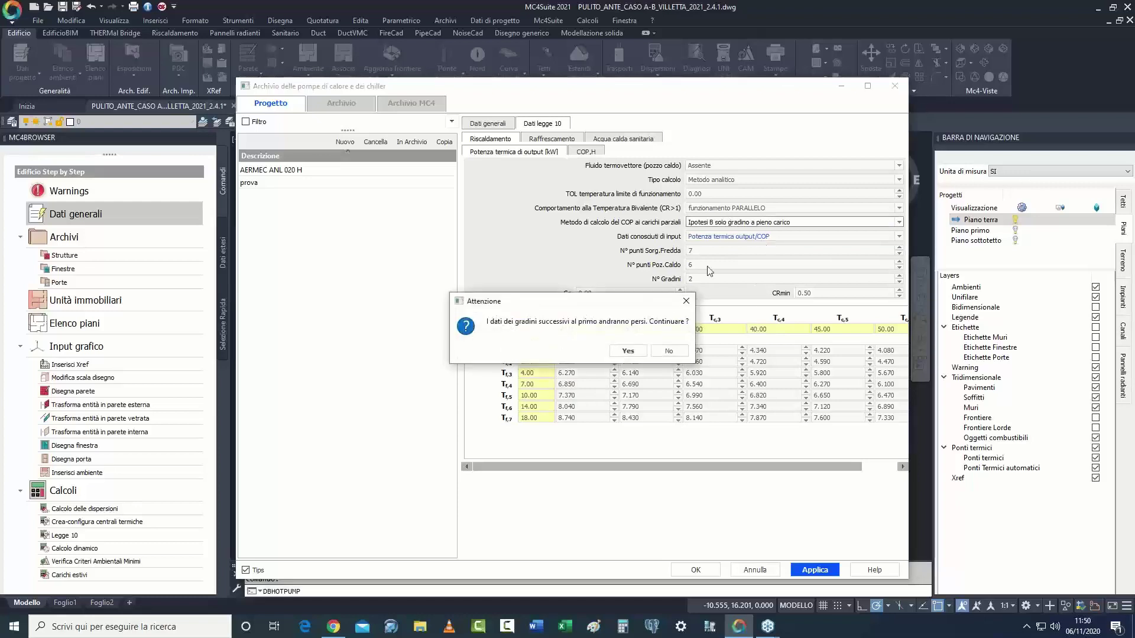
left_click(630, 352)
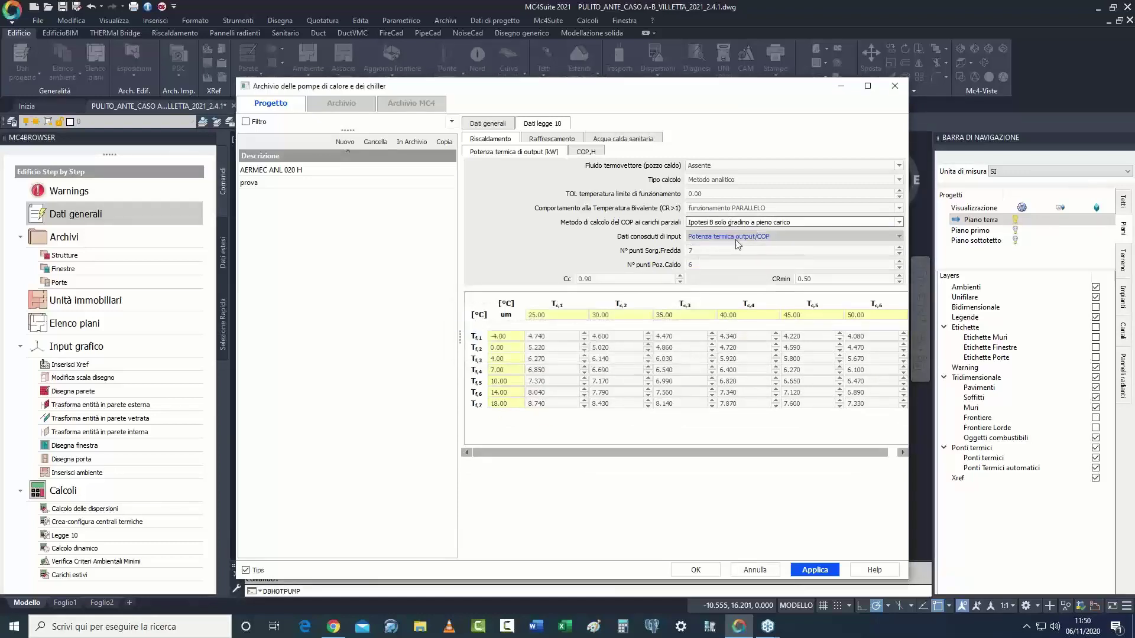
Step: Examine the known input data type, the numbers of cold-source and hot-sink points, and the Cc and CRmin coefficients for heating
left_click(748, 236)
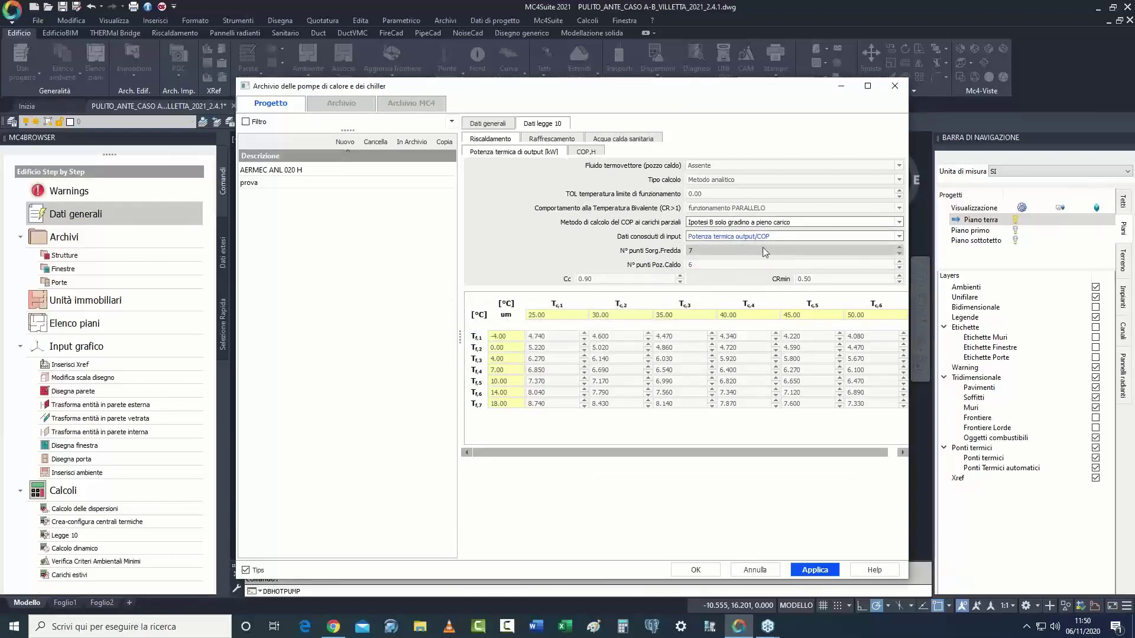
left_click(725, 252)
left_click(714, 253)
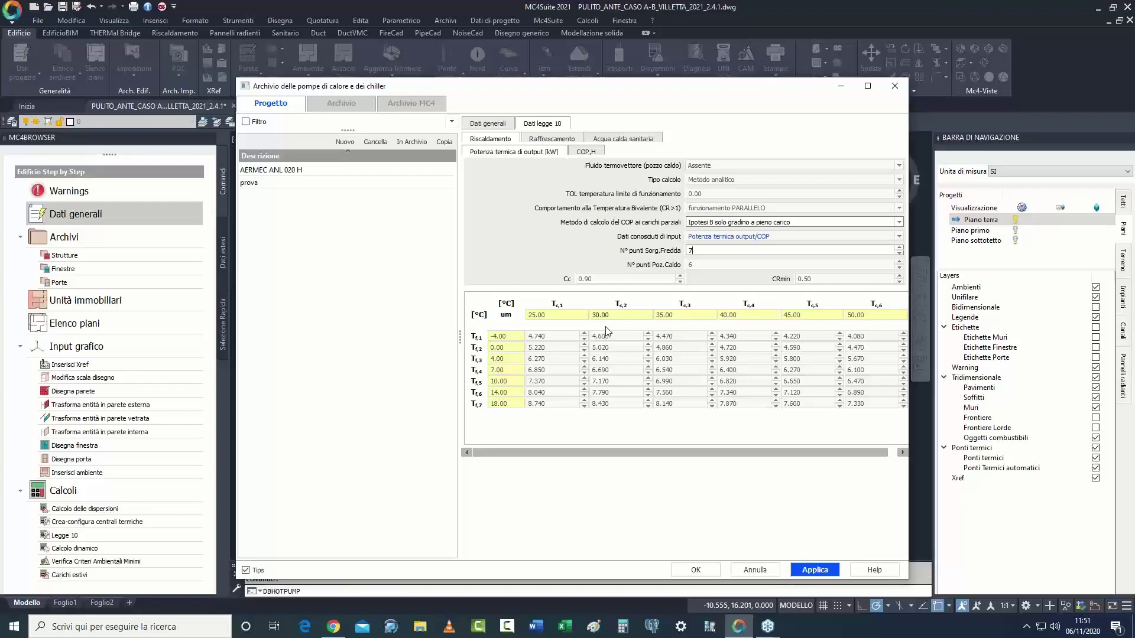
key("Tab")
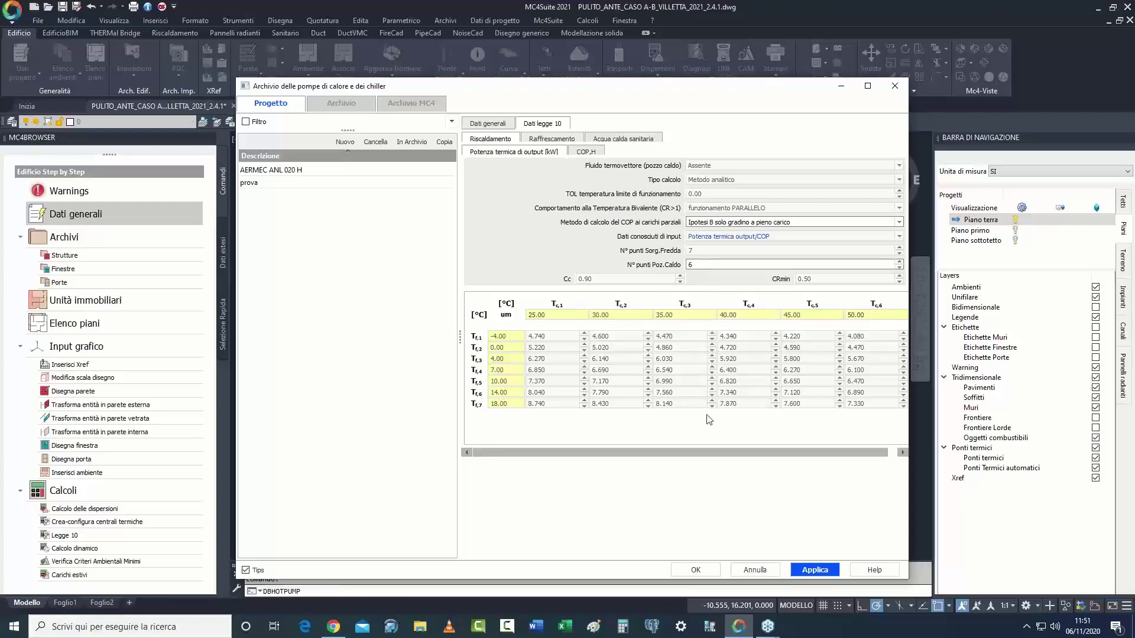
left_click(605, 277)
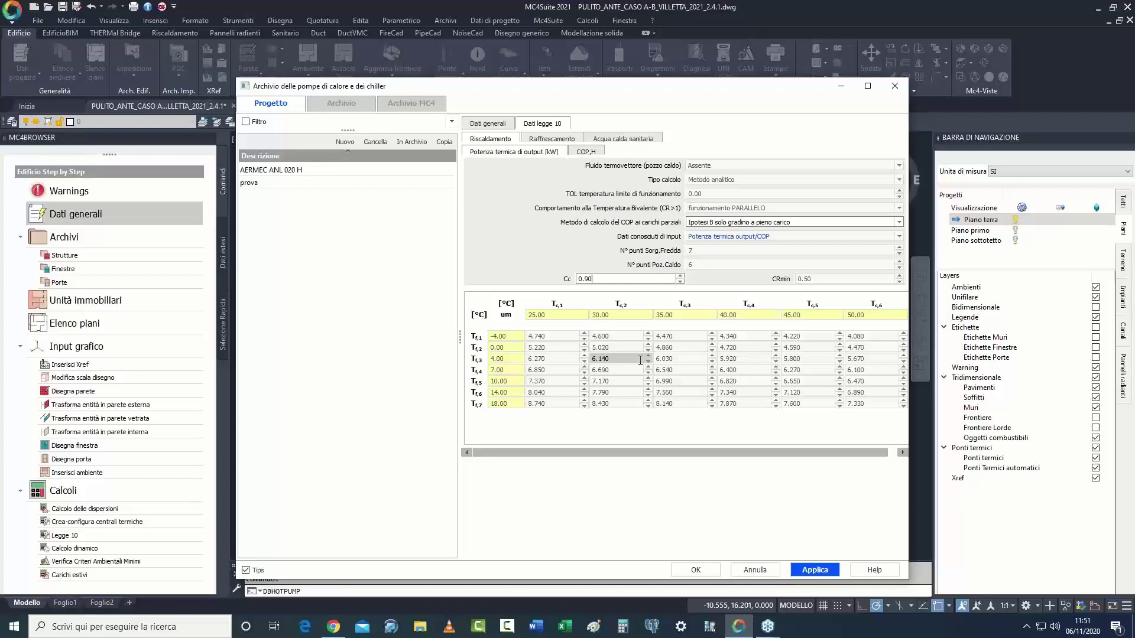
key("Tab")
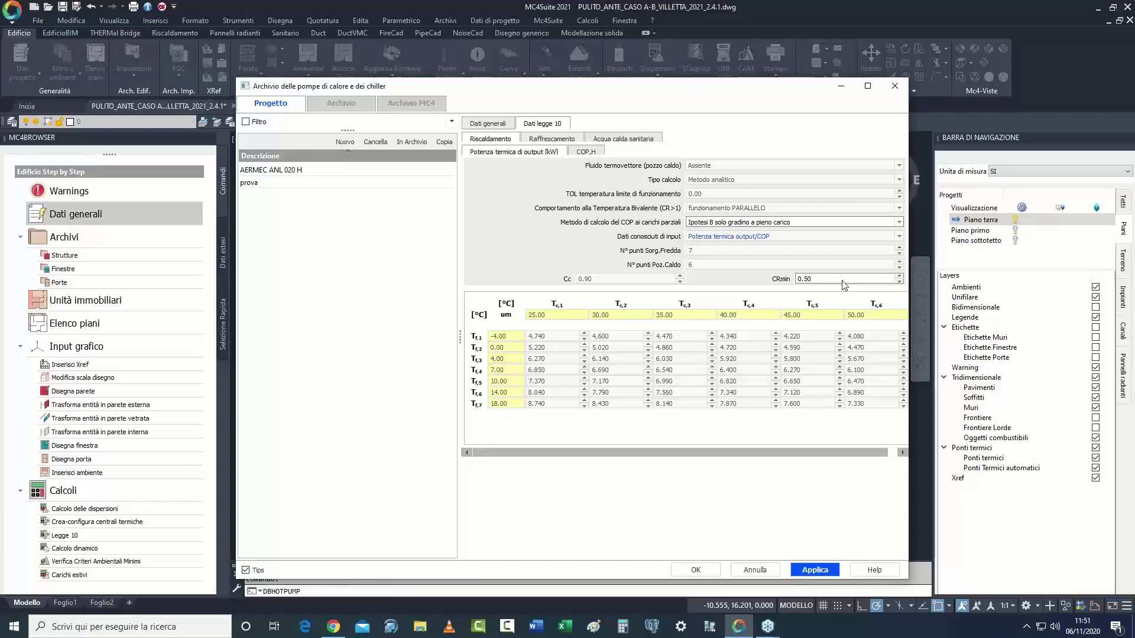
left_click(612, 280)
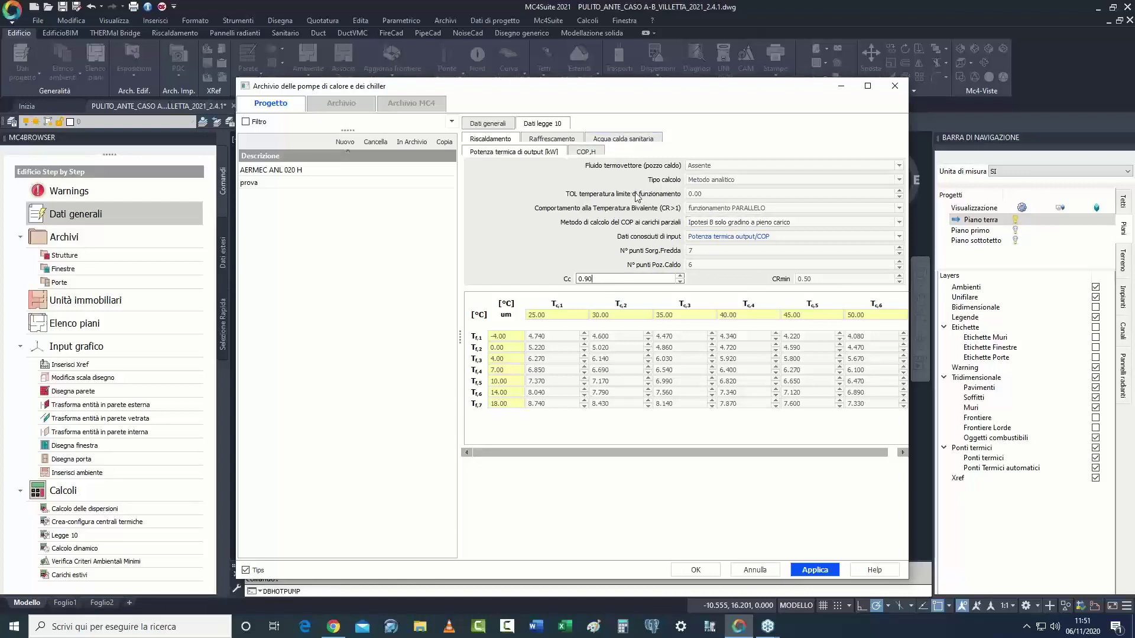
Step: Review the Acqua calda sanitaria and Raffrescamento data, and consult the online help on the reference conditions for the EER coefficients
left_click(627, 139)
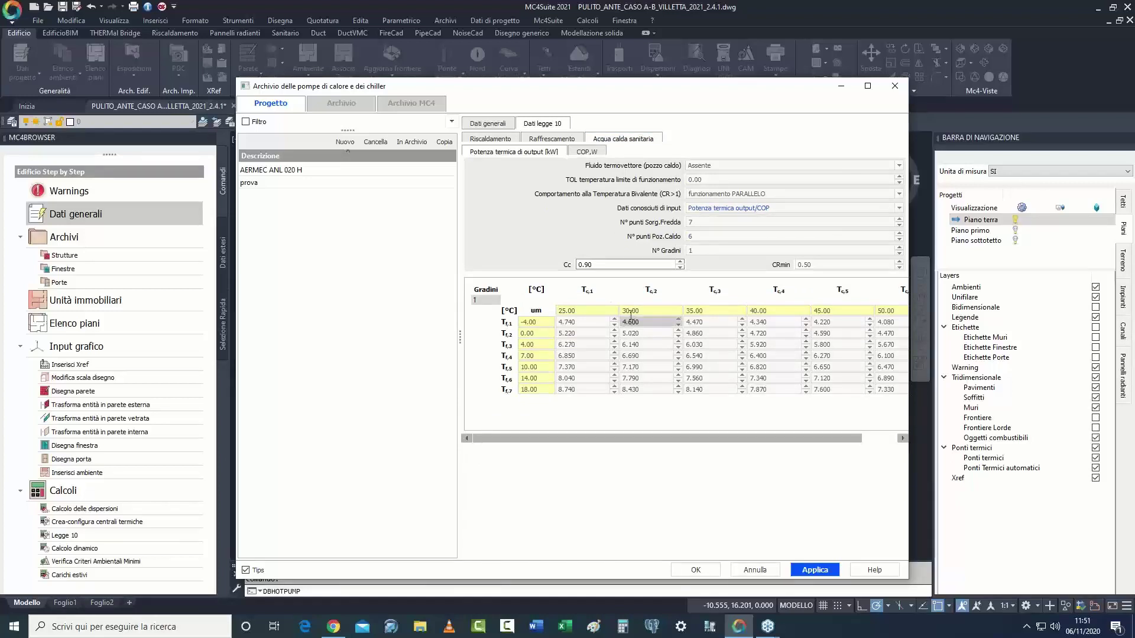
left_click(551, 139)
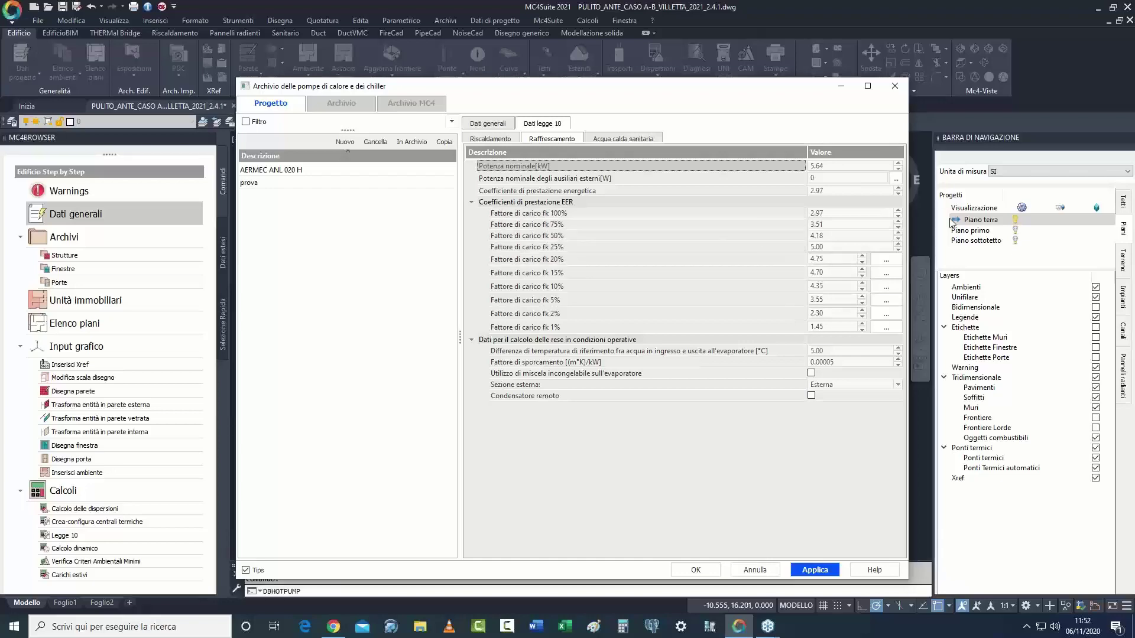
left_click(879, 570)
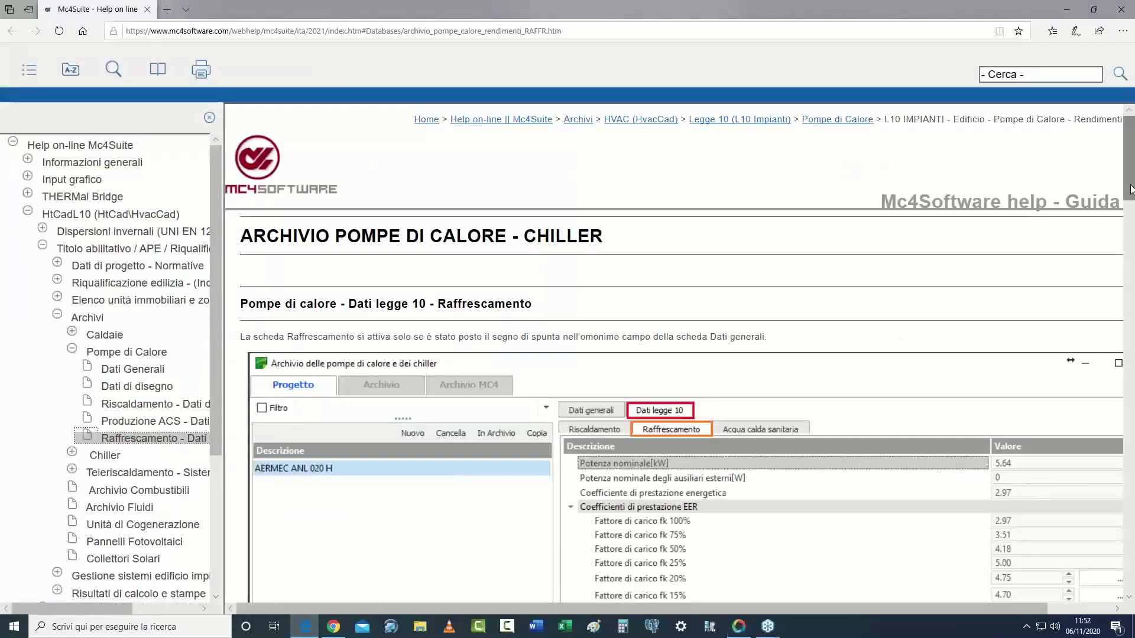
left_click_drag(1114, 201, 1110, 382)
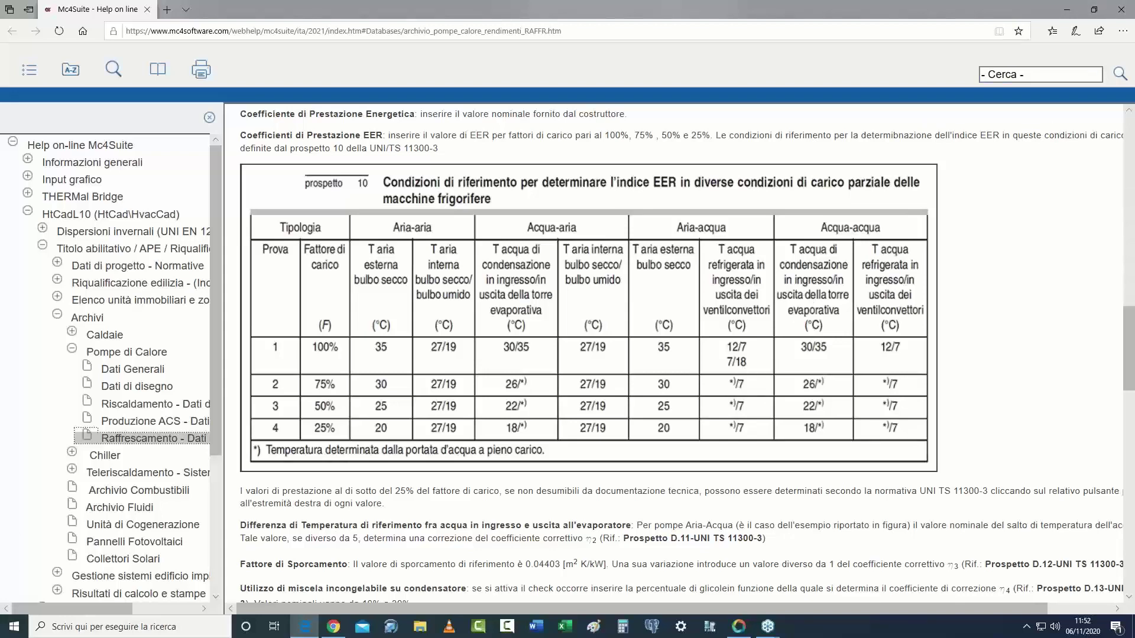
left_click(1121, 9)
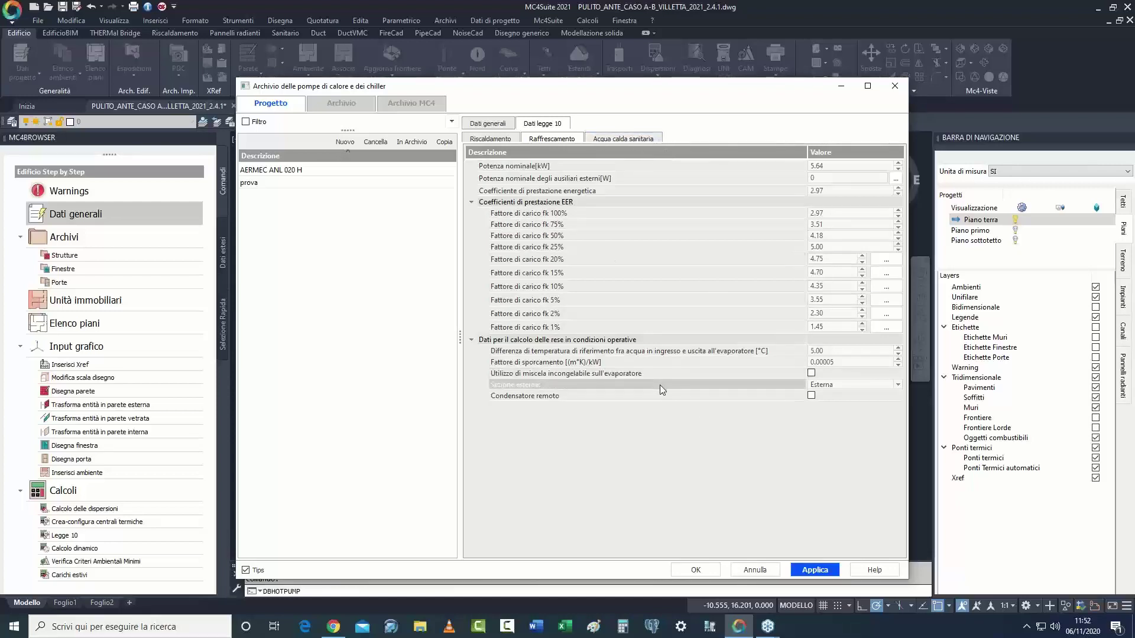
Step: In the general data of the prova heat pump, set the external–internal source to aria – aria
left_click(488, 123)
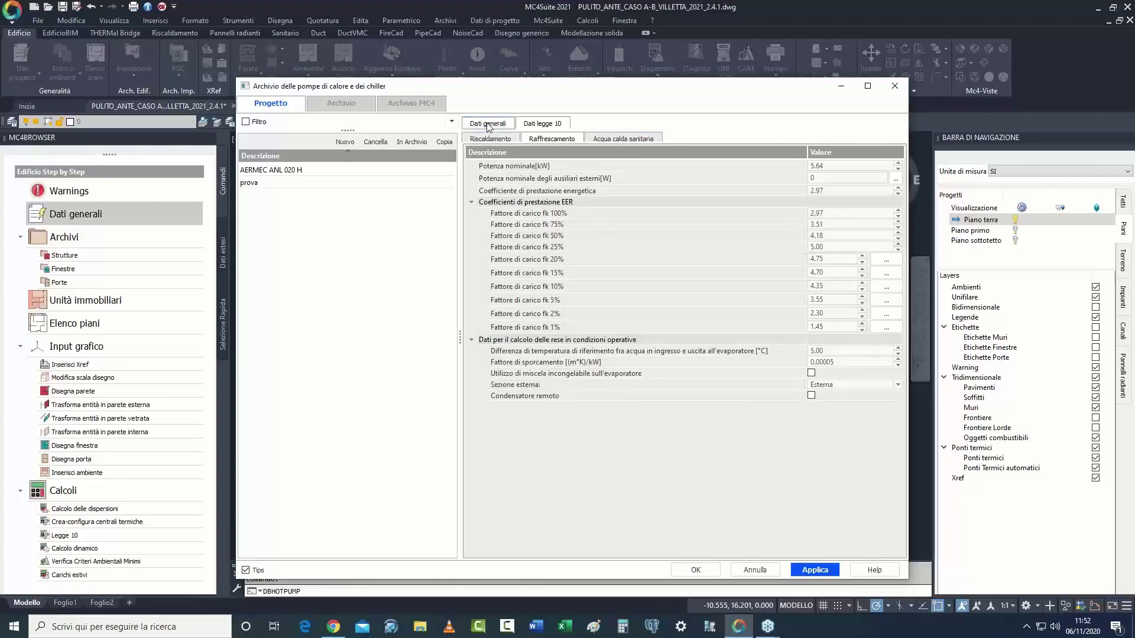
left_click(278, 183)
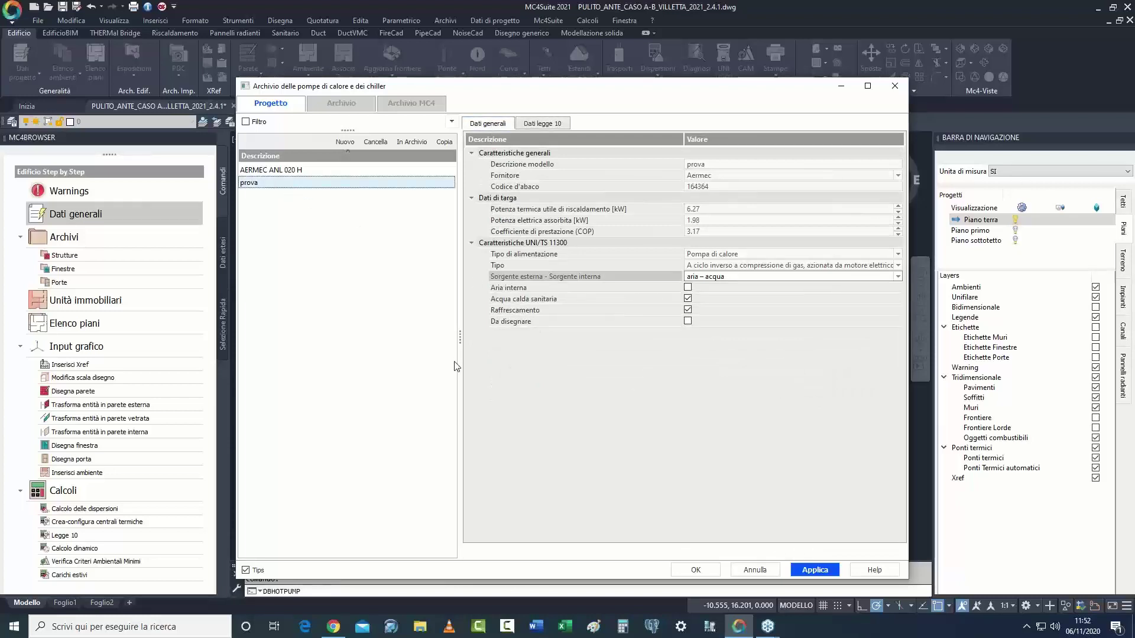
left_click(722, 277)
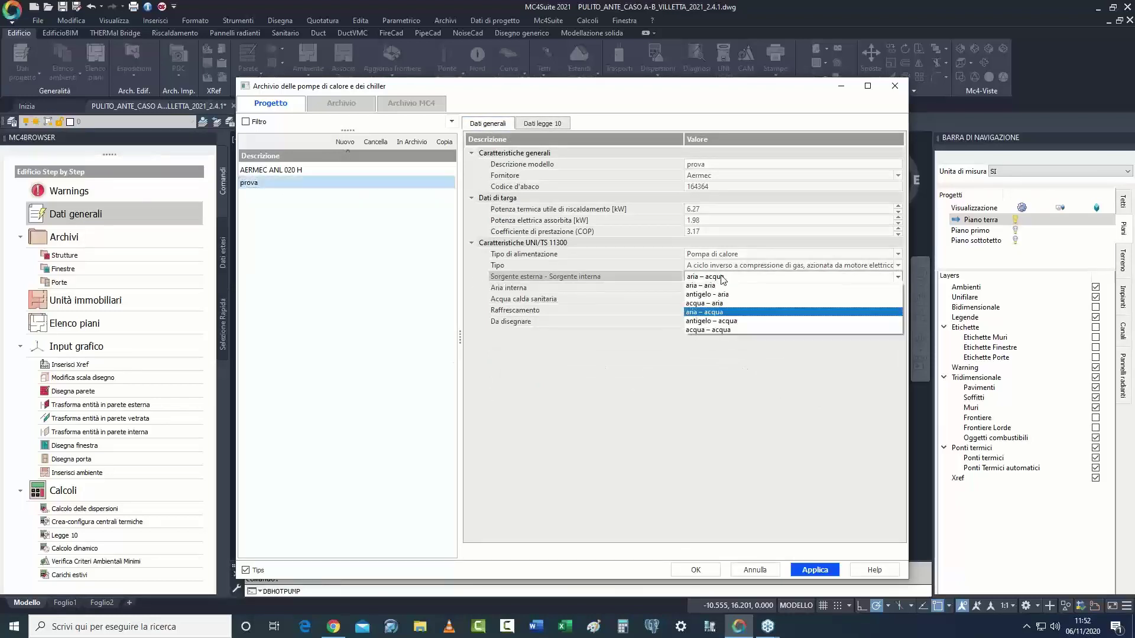
left_click(732, 298)
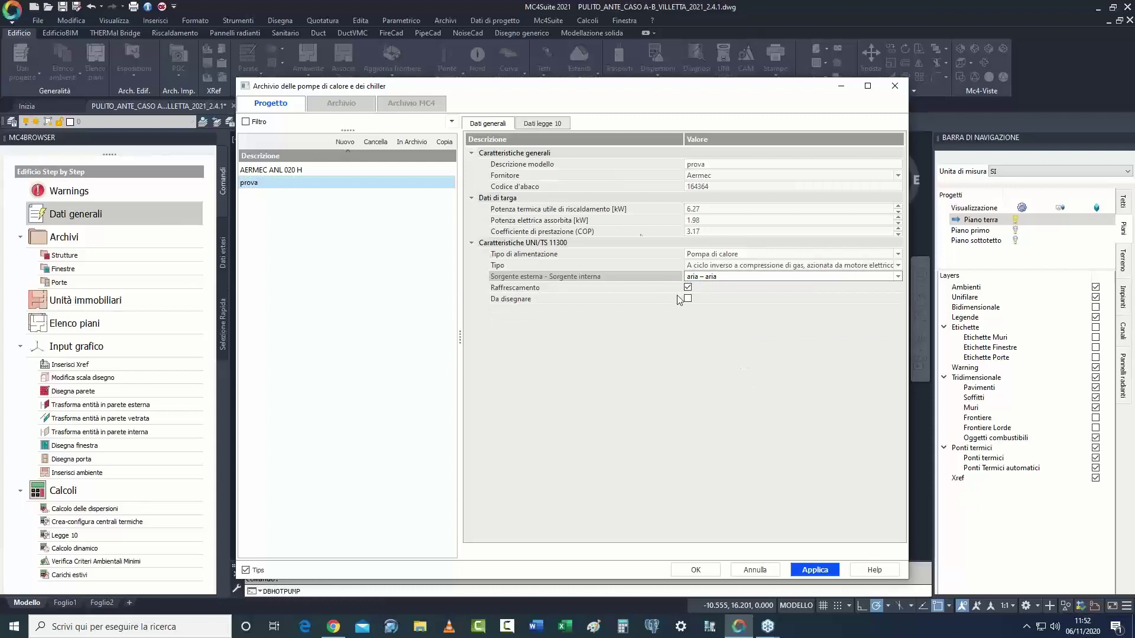
Step: View the Dati legge 10 heating data and open the first cold-source temperature in the output power table for editing
left_click(542, 124)
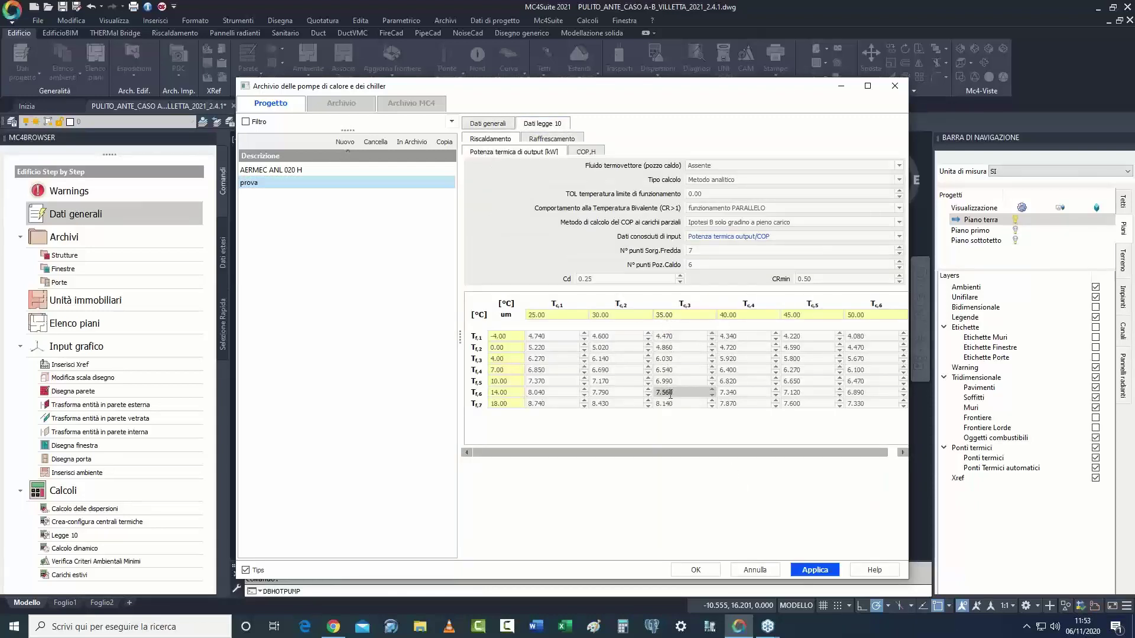
left_click(677, 314)
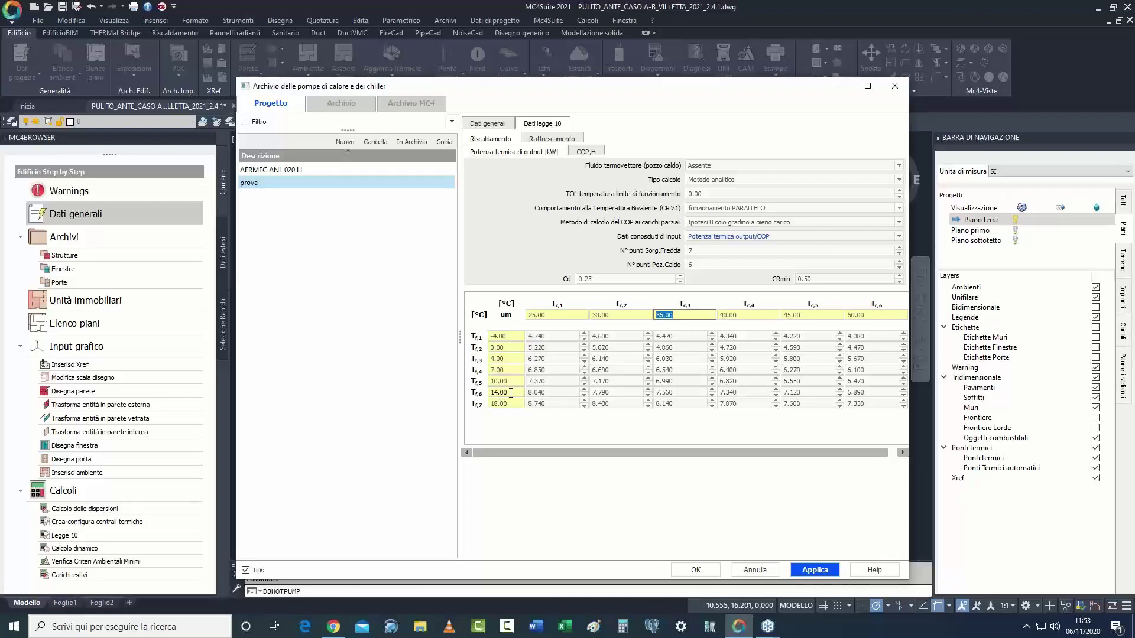
left_click(517, 336)
type("-")
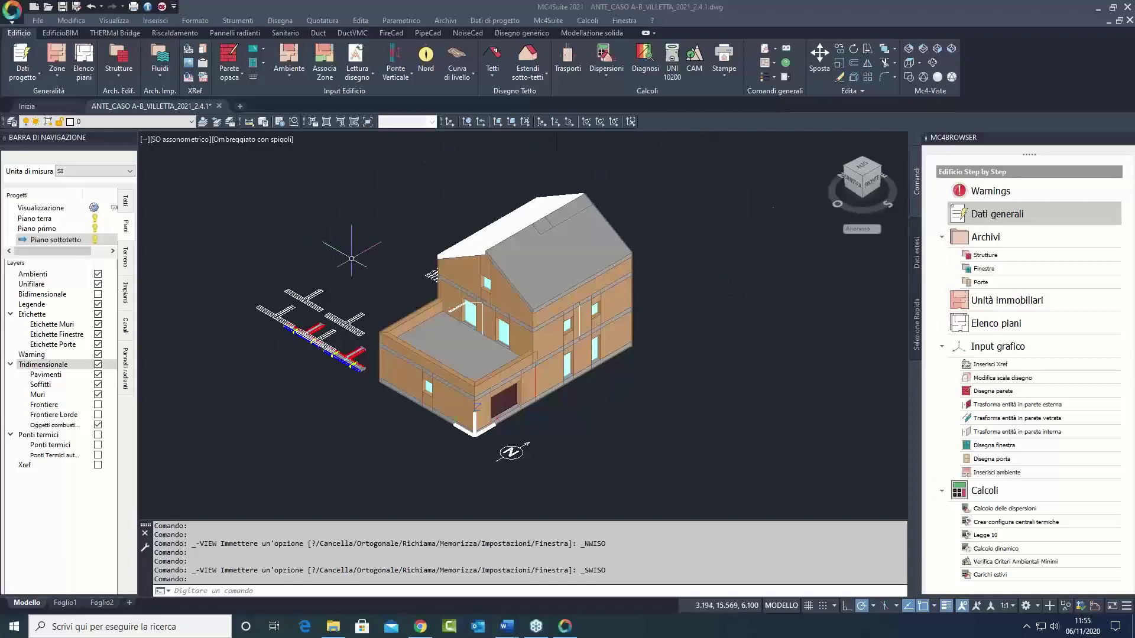
Step: Show the villa drawing from the top in 2D wireframe, and display only the Piano sottotetto floor with its room labels
left_click(908, 77)
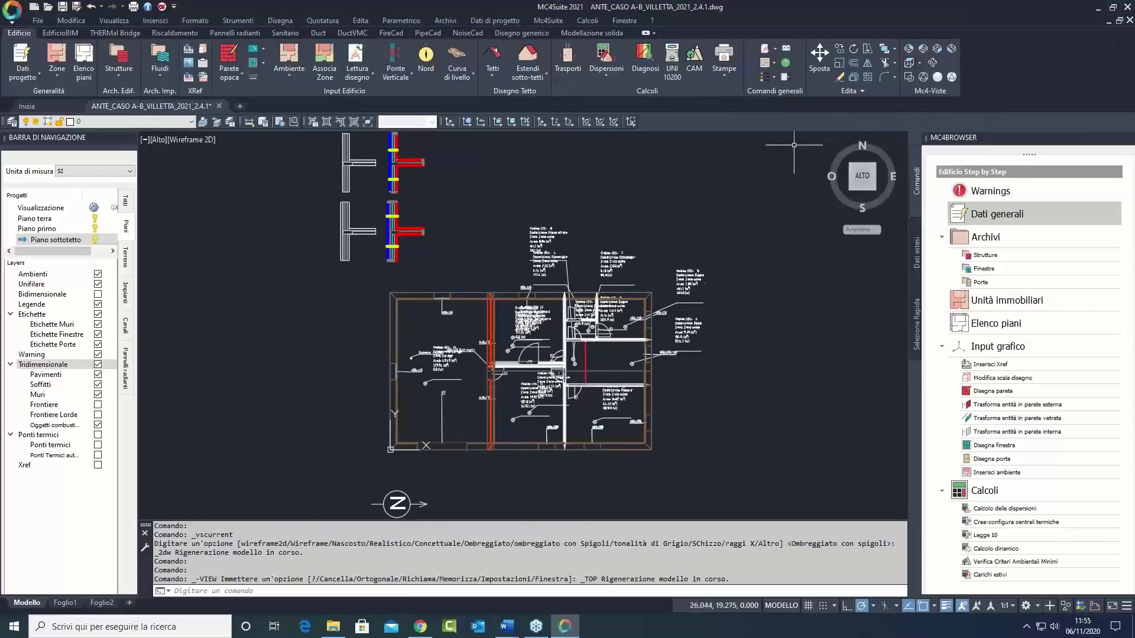
left_click(56, 239)
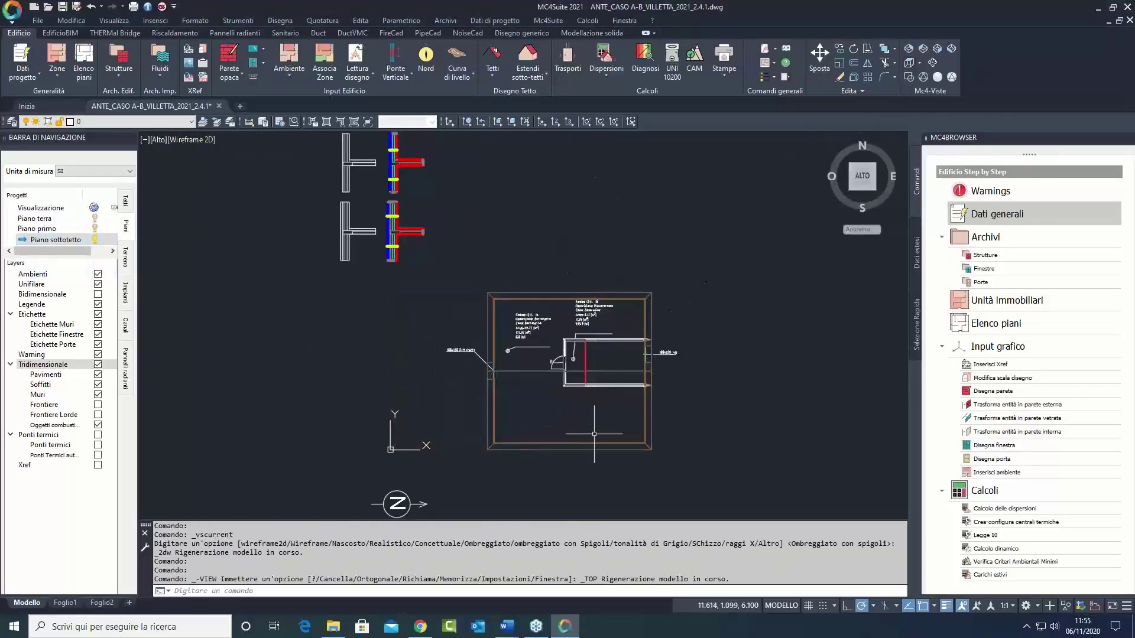
scroll(510, 282, "up", 2)
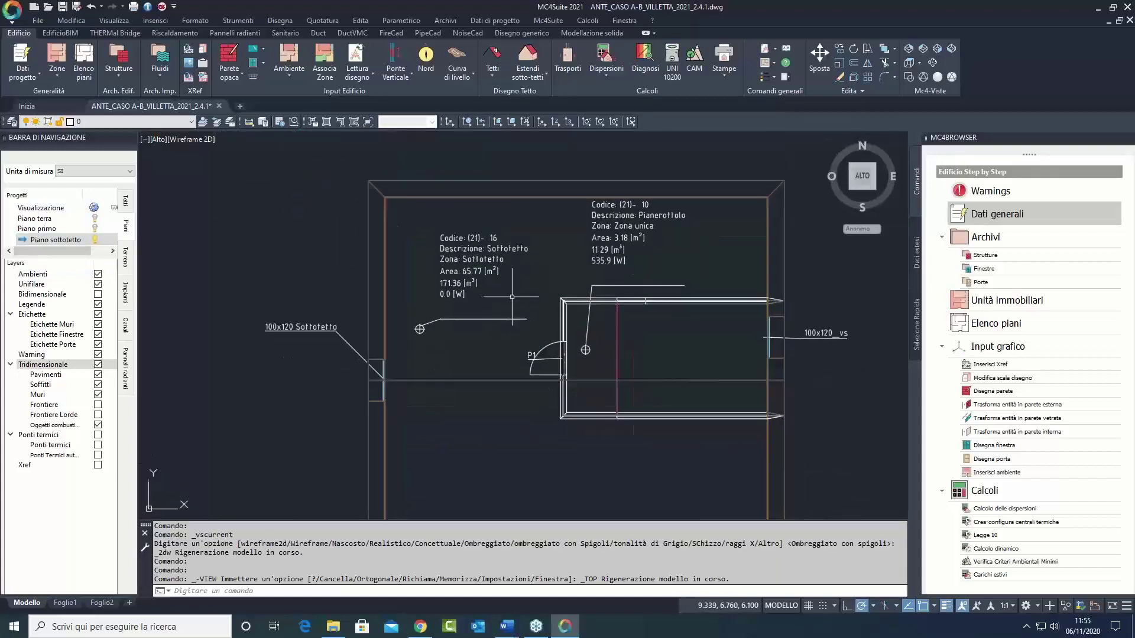
middle_click_drag(510, 281, 469, 227)
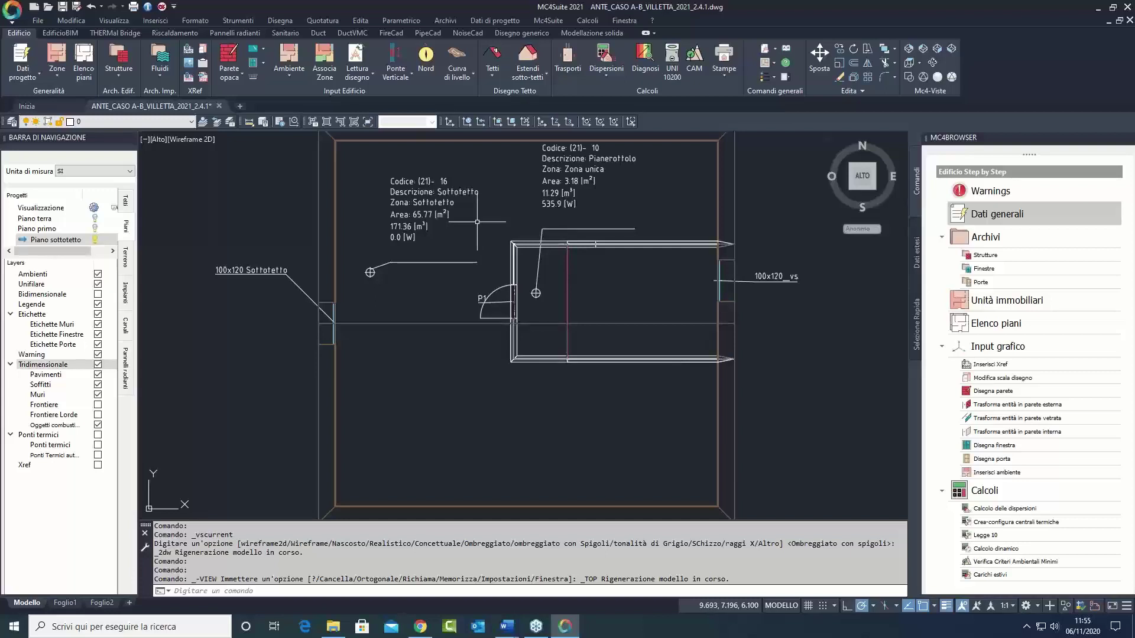
Step: In the project's list of property units and zones, set the Sottotetto zone's type to Riscaldata
left_click(65, 60)
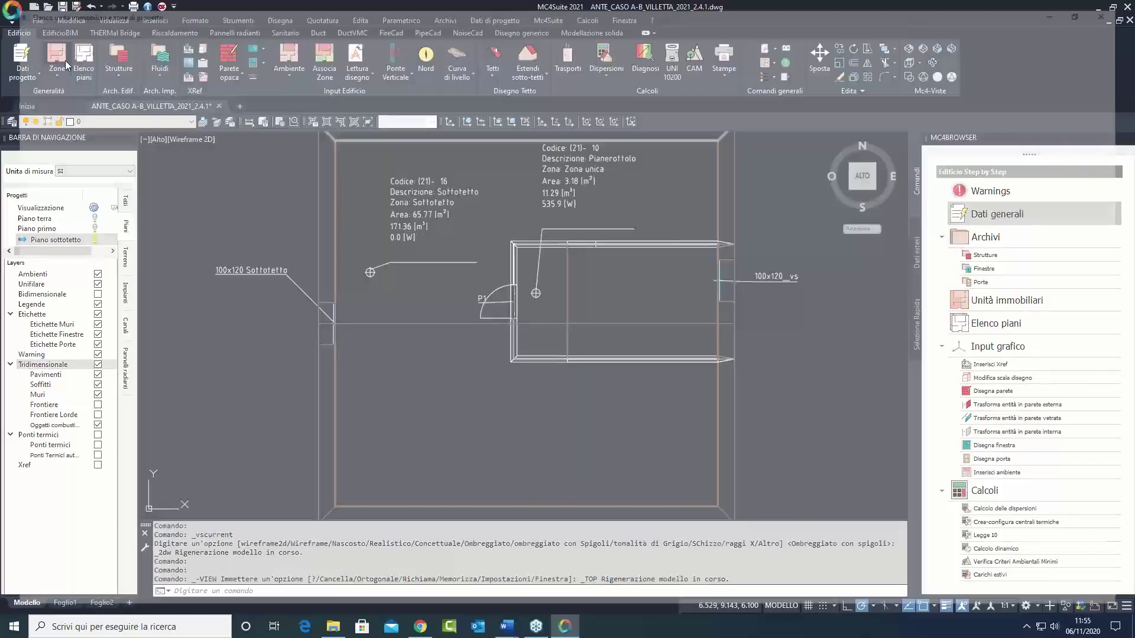
left_click(58, 110)
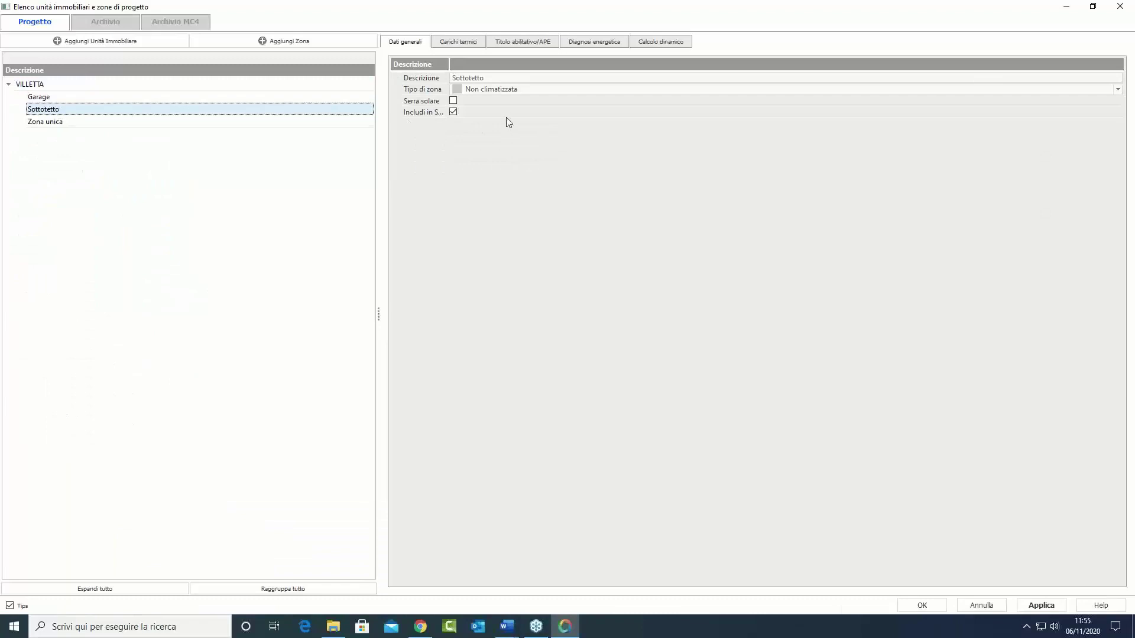
left_click(506, 92)
left_click(506, 93)
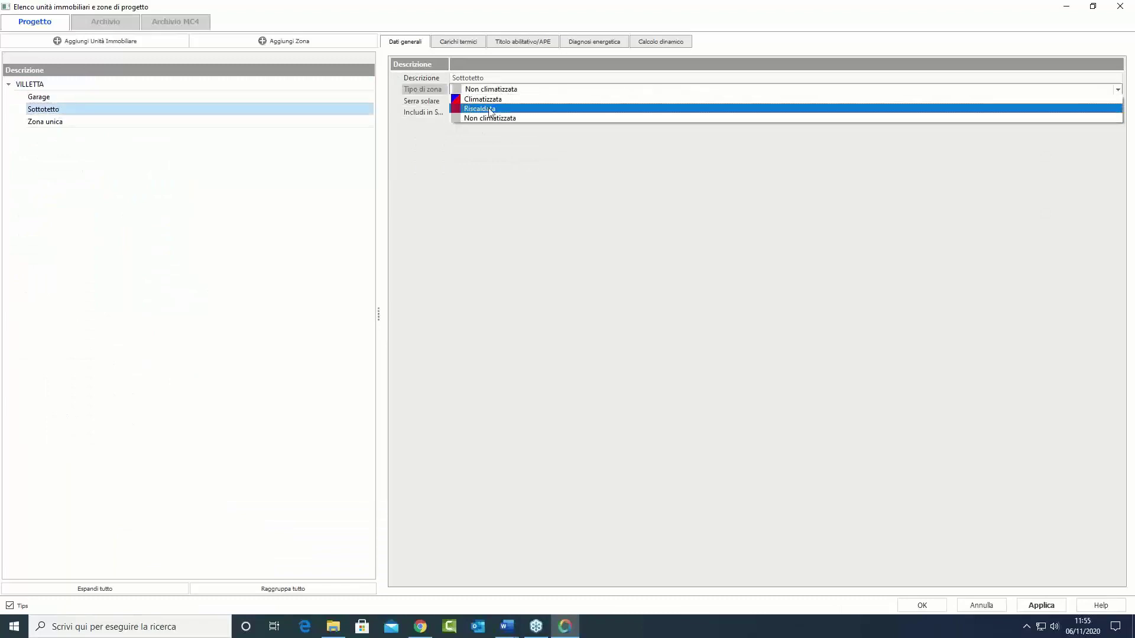
left_click(491, 109)
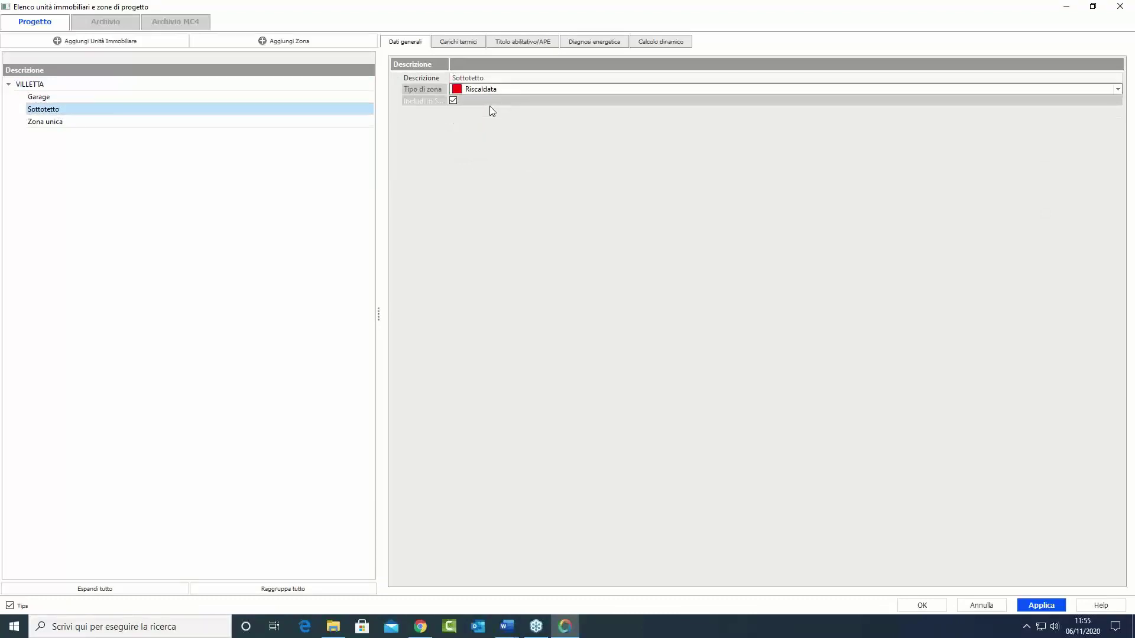
Step: Rename the Sottotetto zone to Sottotetto-abitazione and exclude it from the Superbonus
left_click_drag(449, 57, 522, 57)
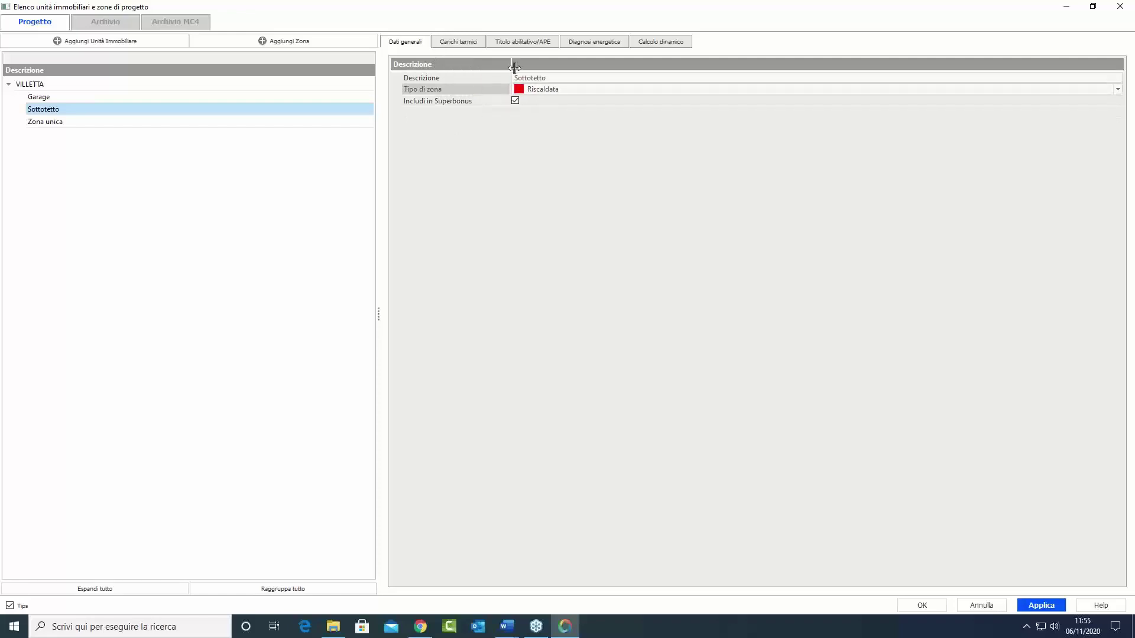
left_click(567, 79)
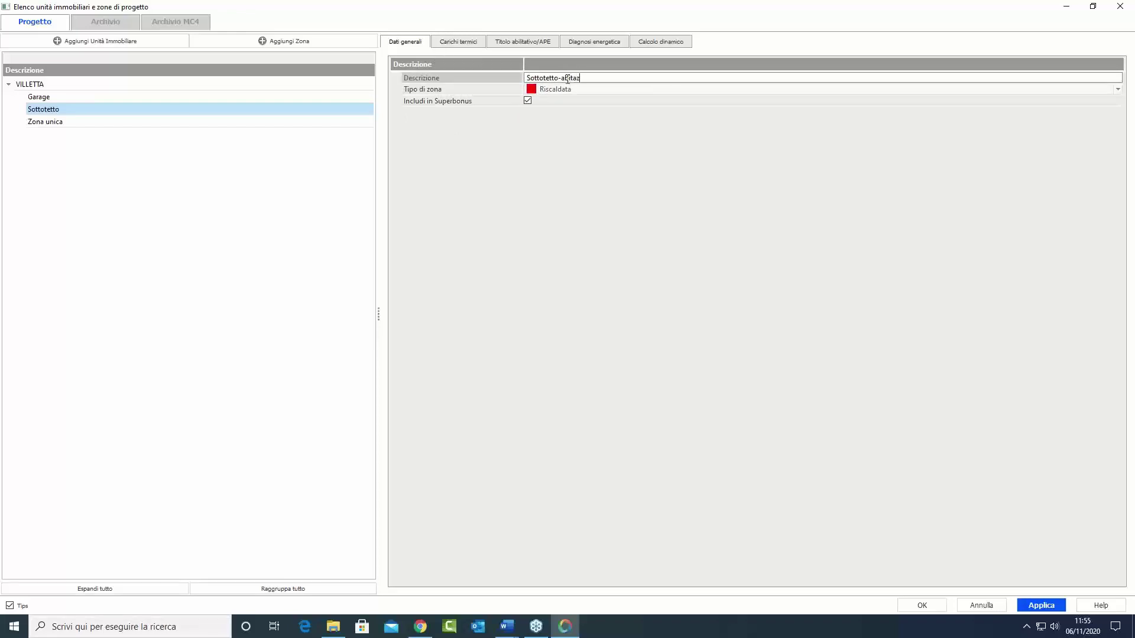
left_click(554, 137)
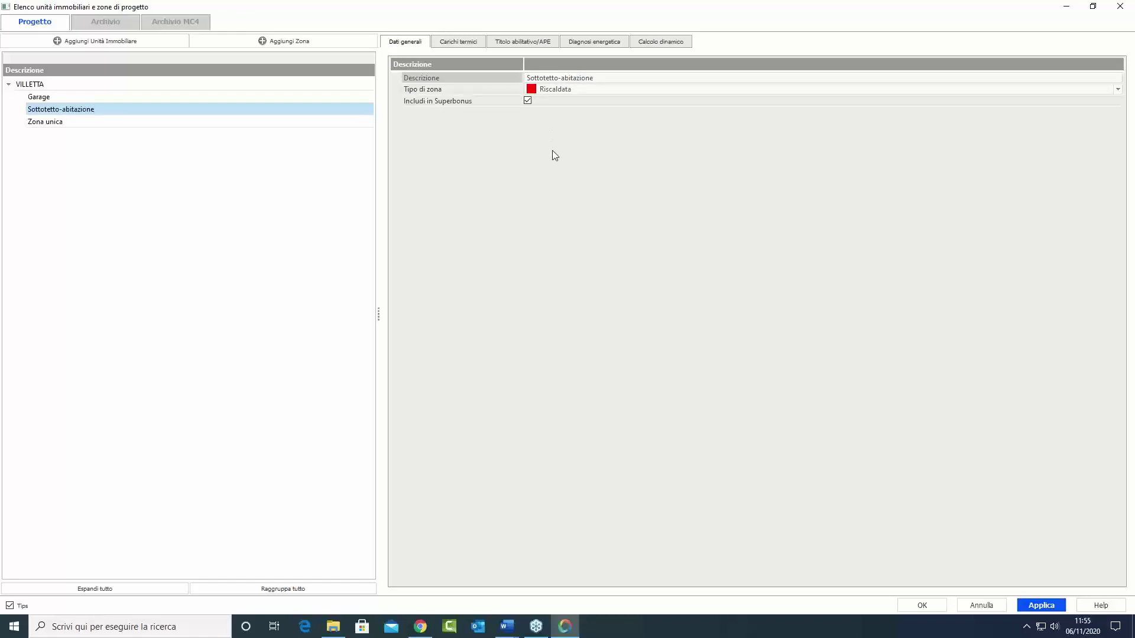
left_click(527, 101)
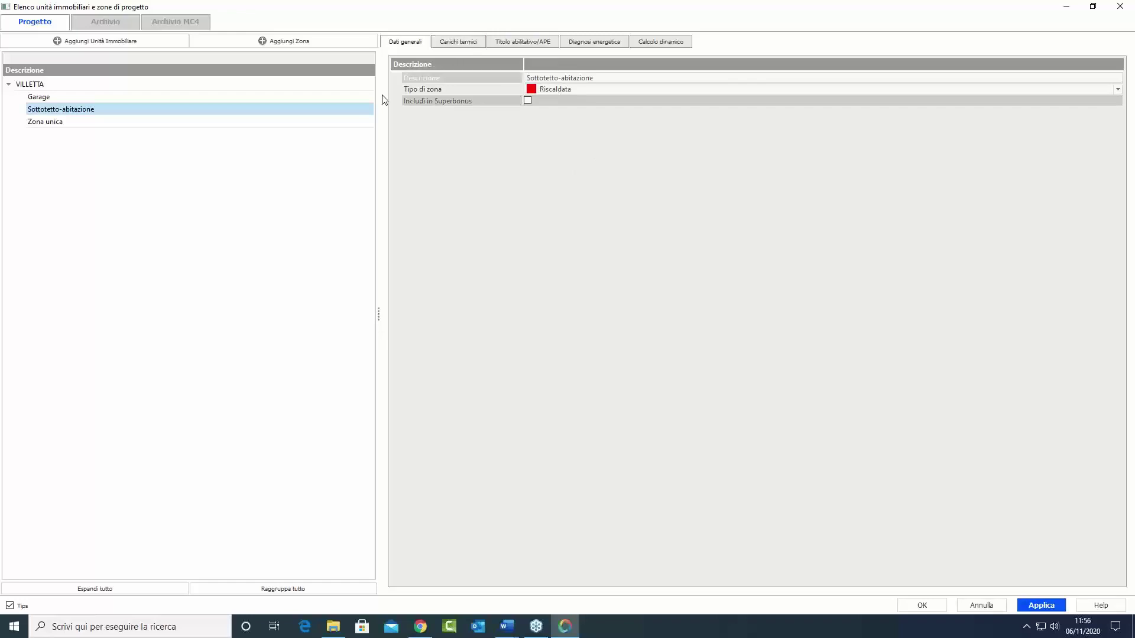
Step: Review the Sottotetto-abitazione zone's Titolo abilitativo/APE and Diagnosi energetica data, including internal loads and Attenuazione, and apply the zone changes
left_click(70, 124)
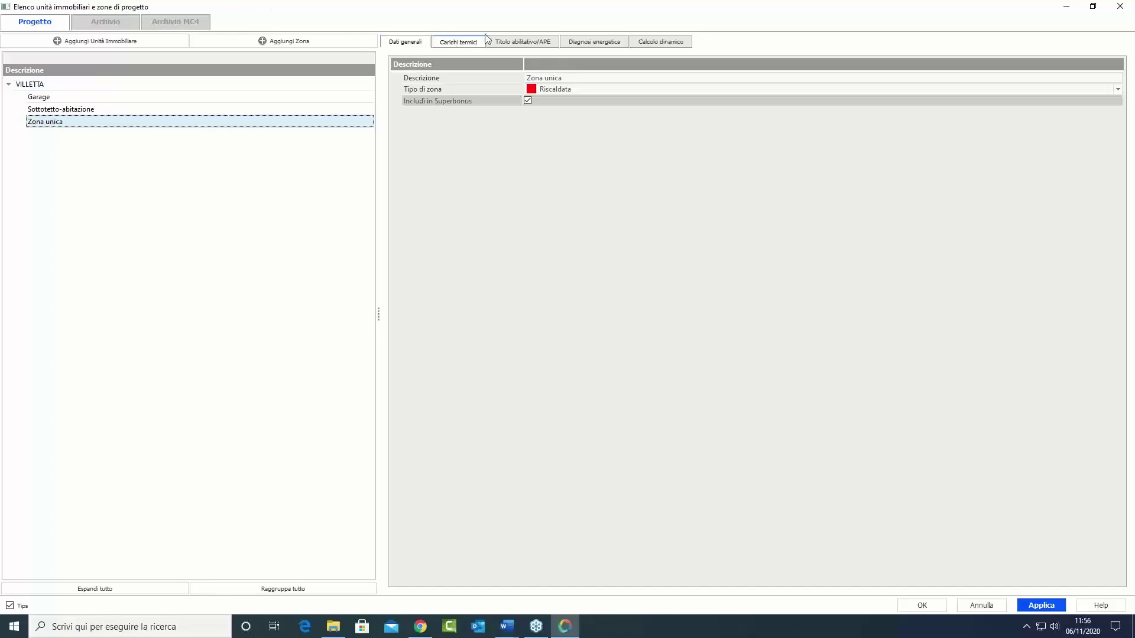
left_click(527, 42)
left_click(88, 110)
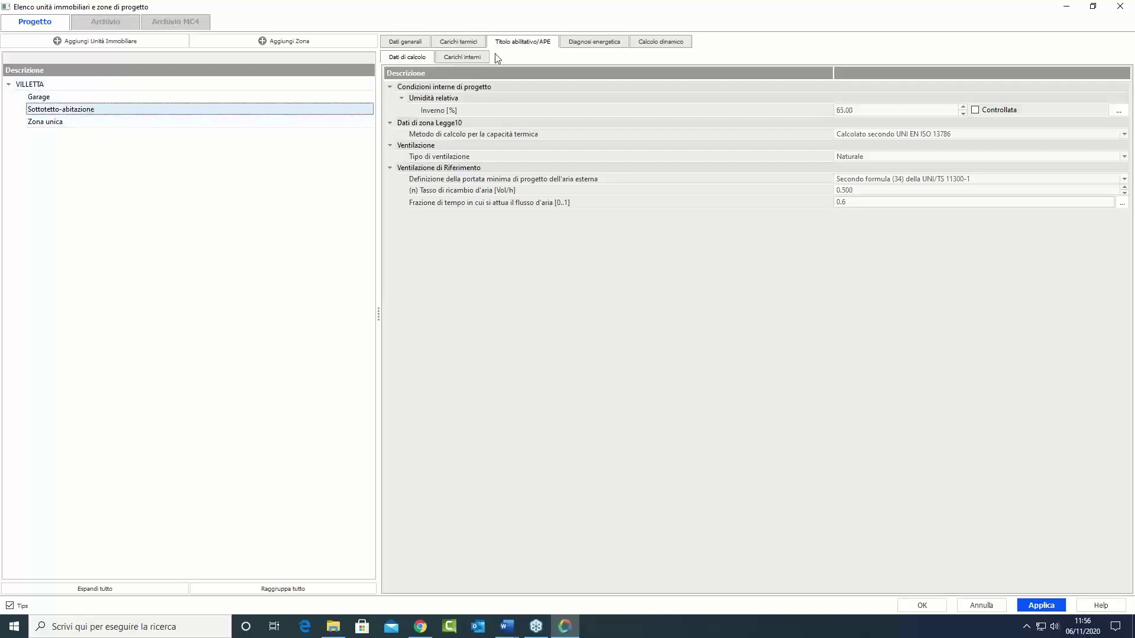
left_click(462, 57)
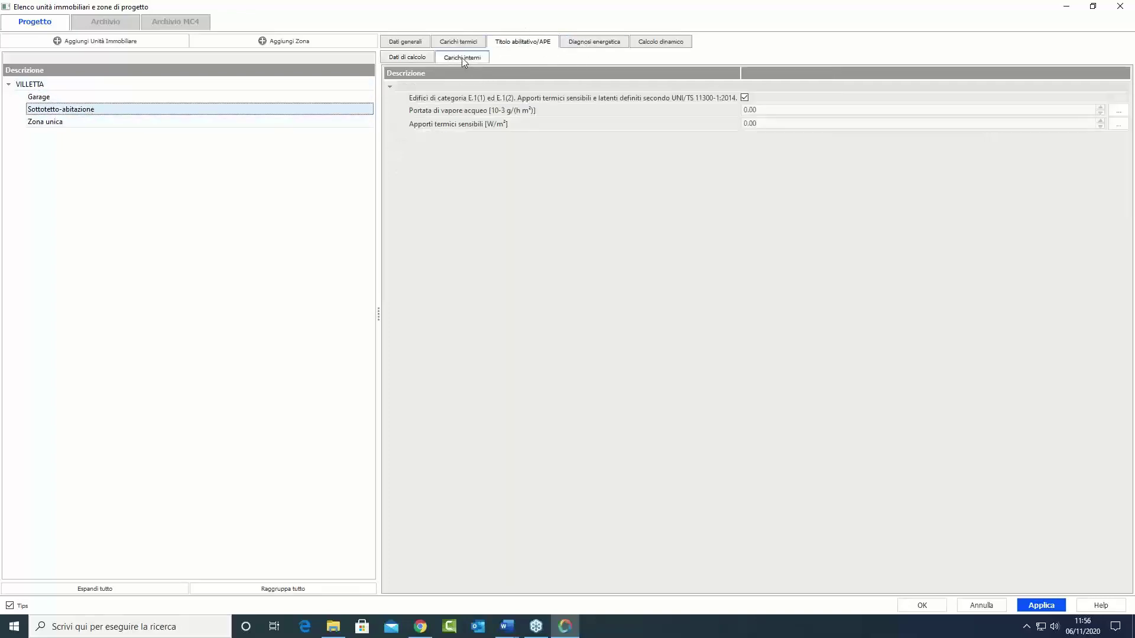
left_click(580, 43)
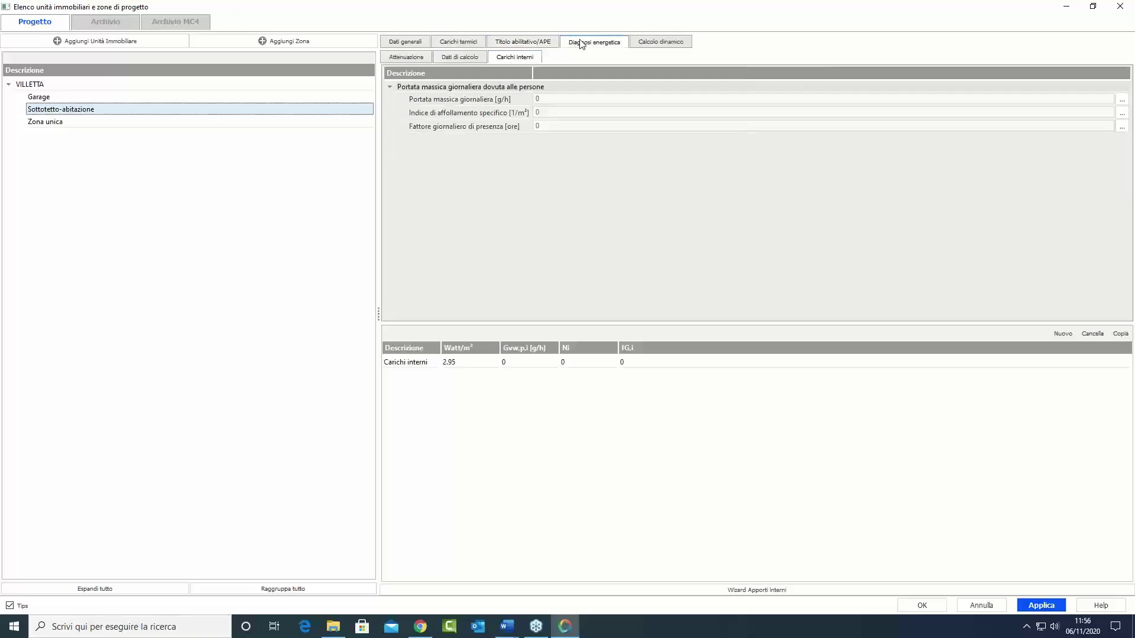
left_click(466, 59)
left_click(420, 61)
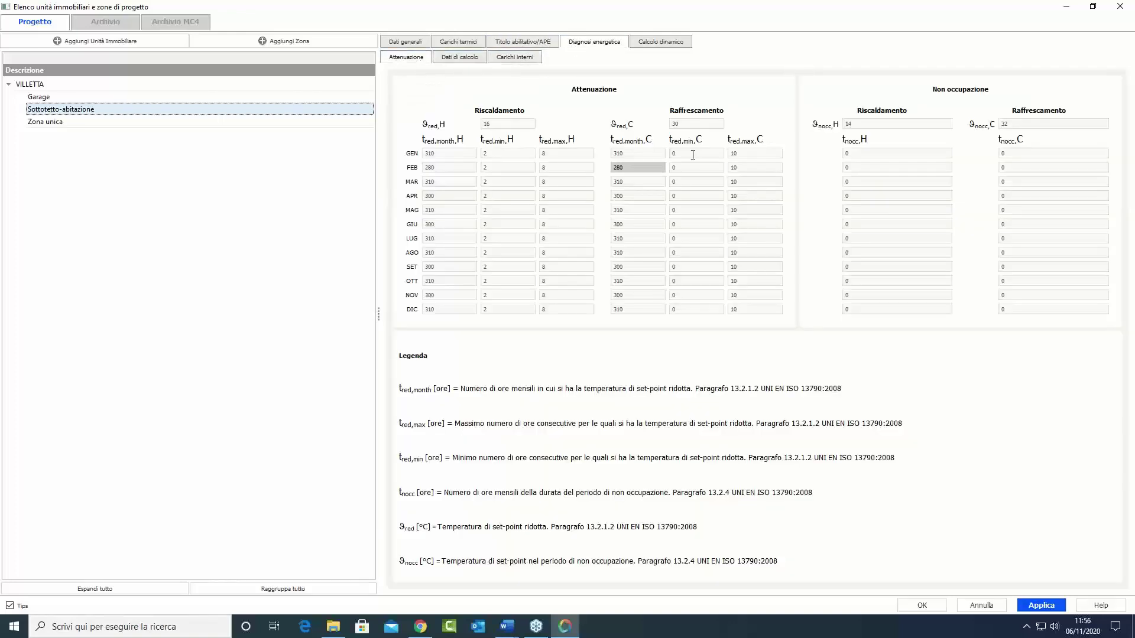
left_click(1041, 604)
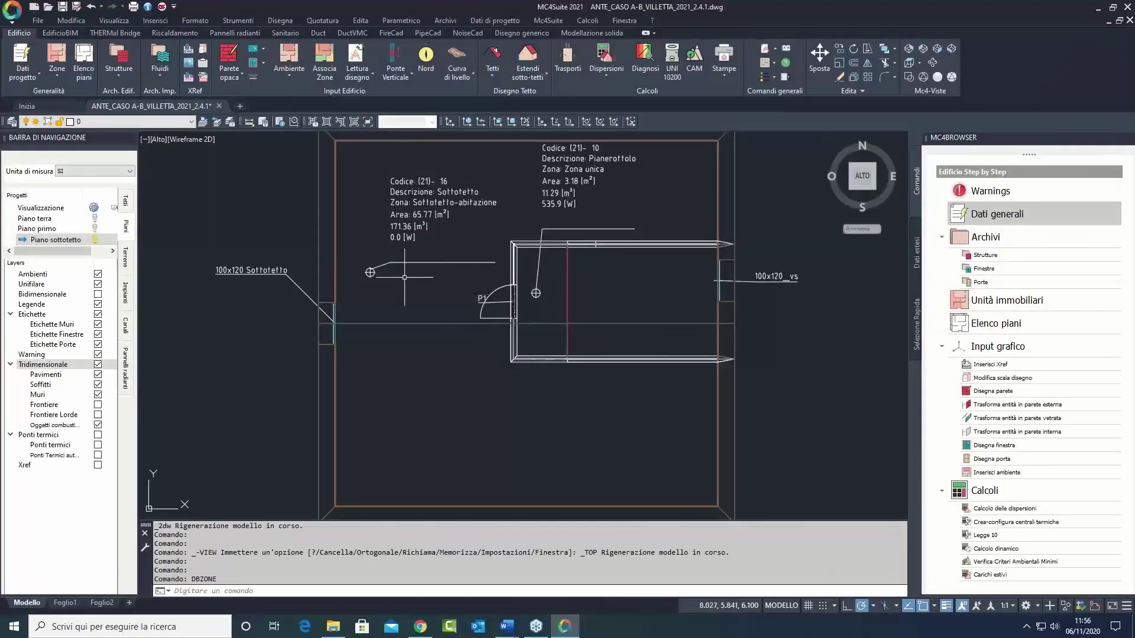
Step: Repath the 7A_PST external reference to 7A_PST_POST_CASO_A.dwg in the PIANTE folder of the W3S_2020 VILLETTA AMPIAMENTO E SUPERBONUS 06-11 2020 project
scroll(378, 260, "down", 2)
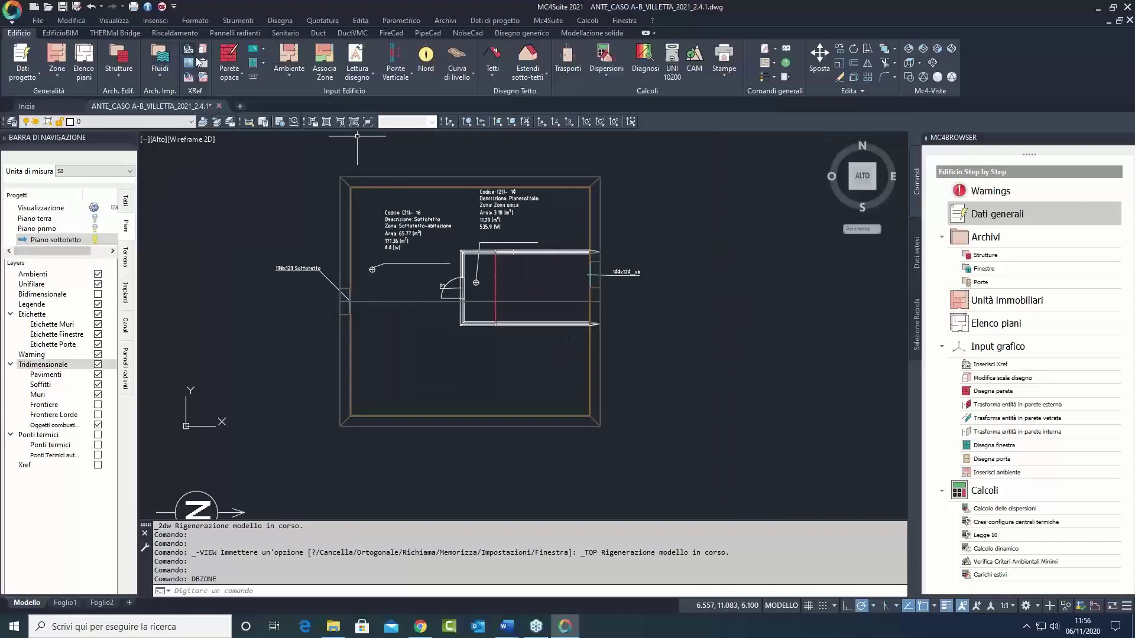
left_click(203, 64)
left_click(578, 224)
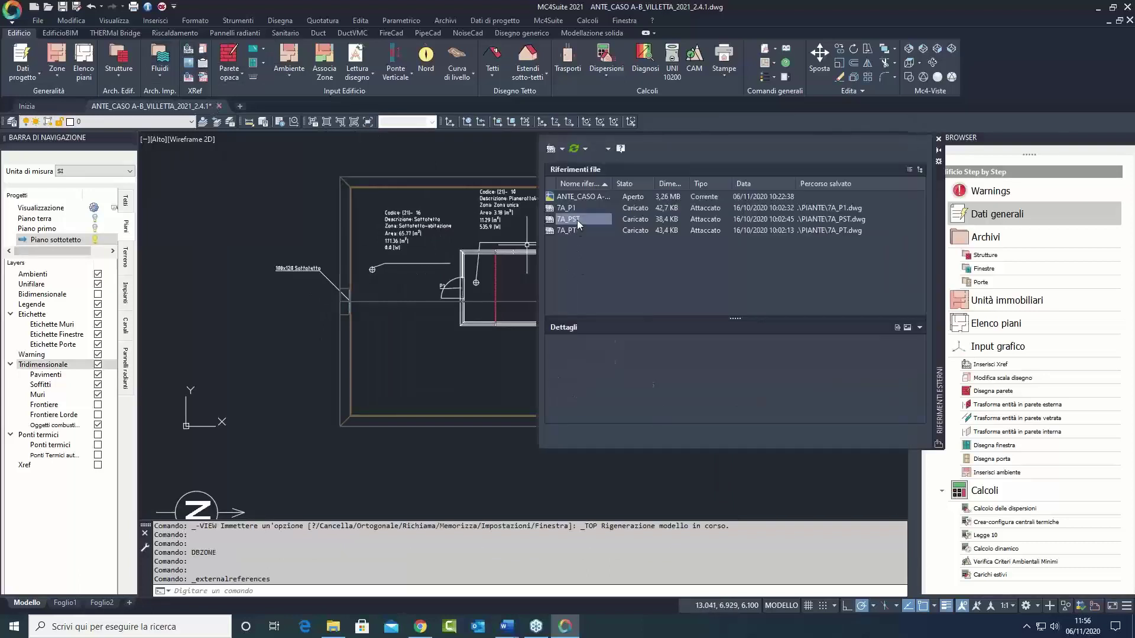
left_click(904, 408)
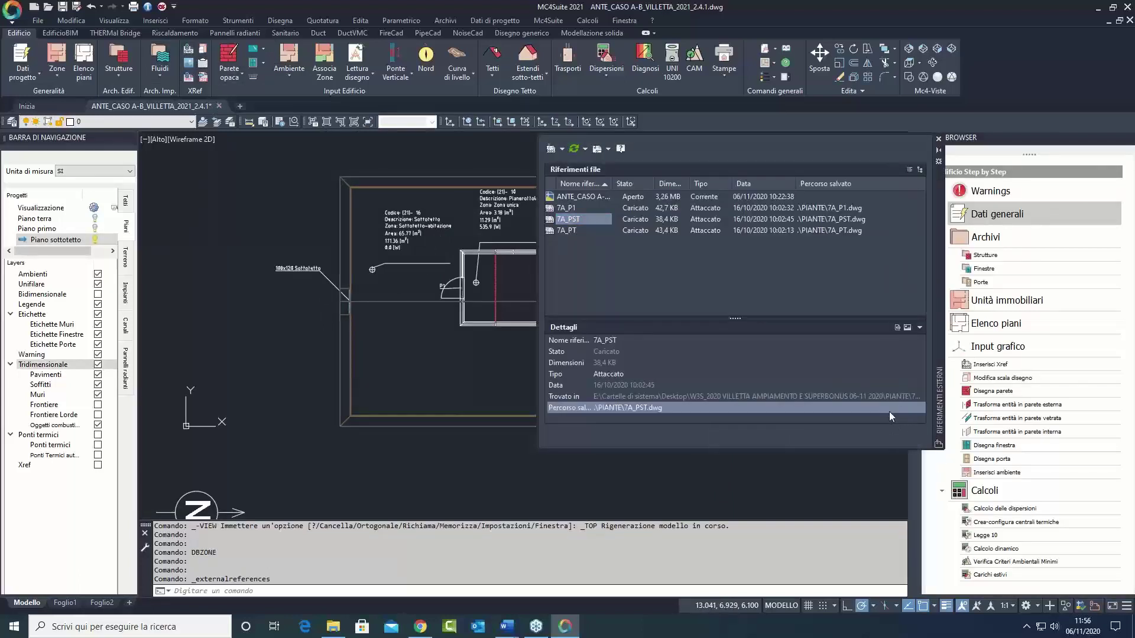
left_click(920, 407)
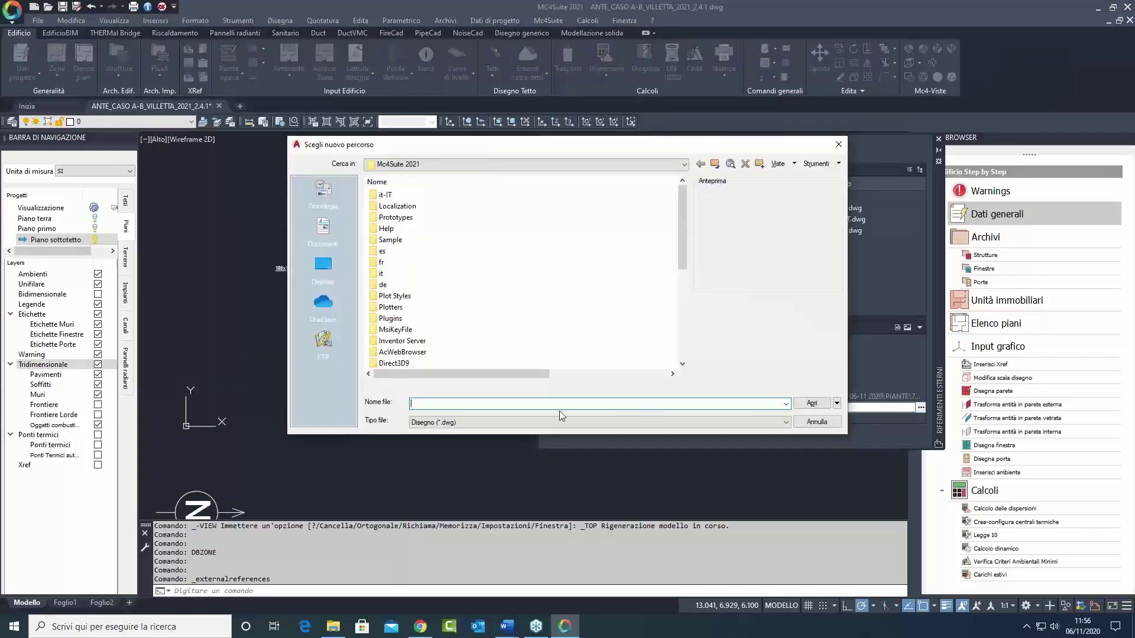
type("E:\\Cartelle di sistema\\Desktop\\W3S_2020 VILLETTA AMPIAMENTO E SUPERBONUS 06-11 2020\\PIANTE")
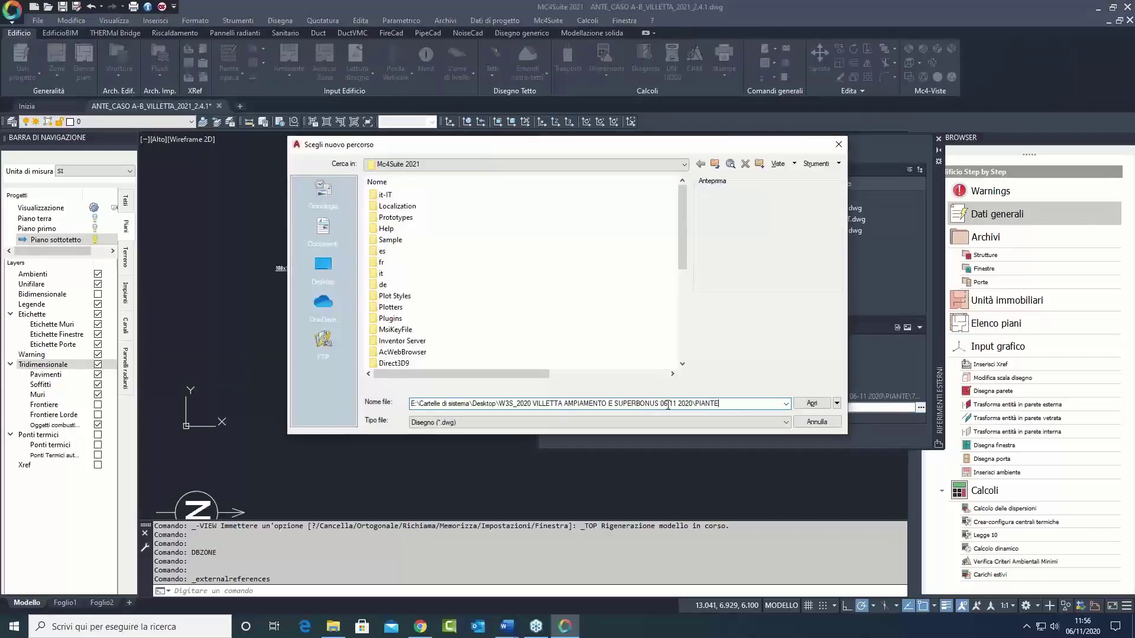
left_click(816, 404)
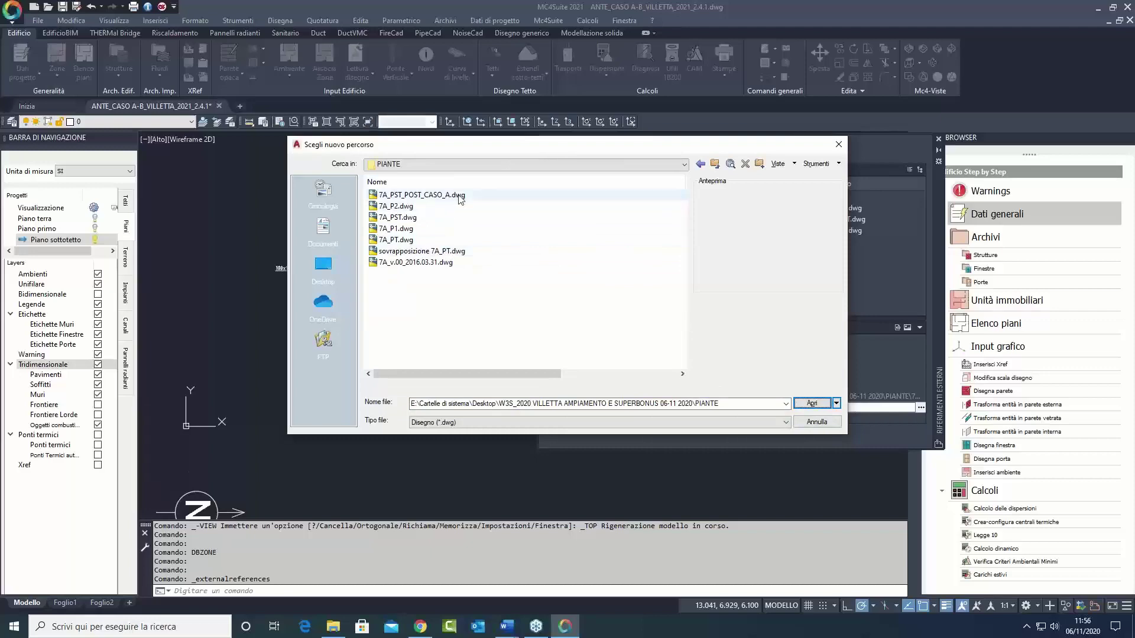
left_click(422, 195)
left_click(809, 403)
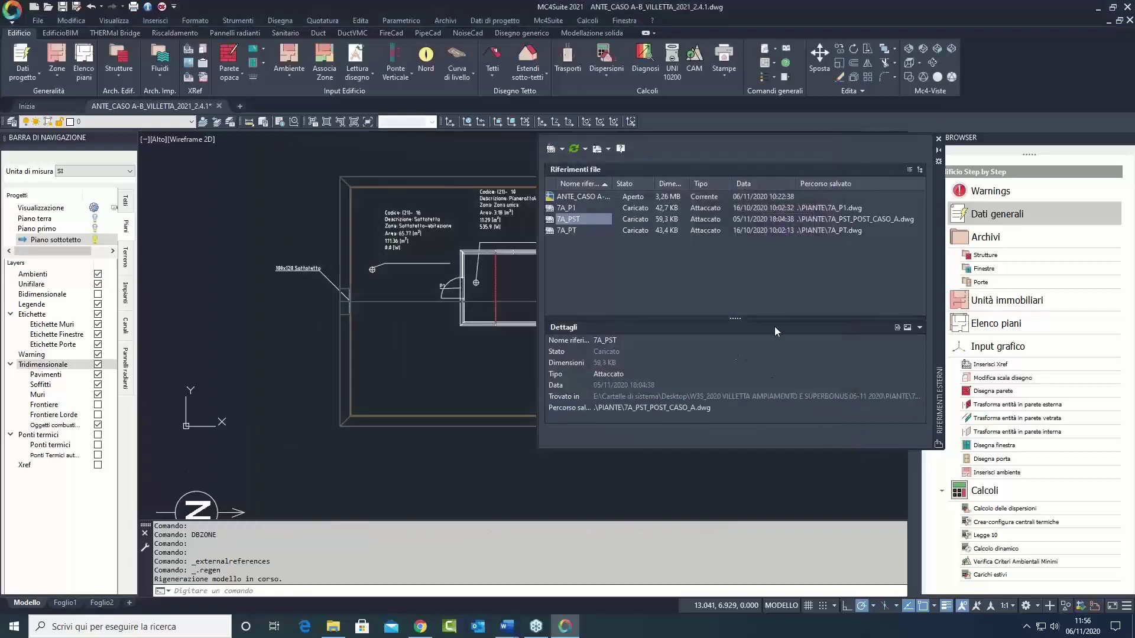
left_click(939, 139)
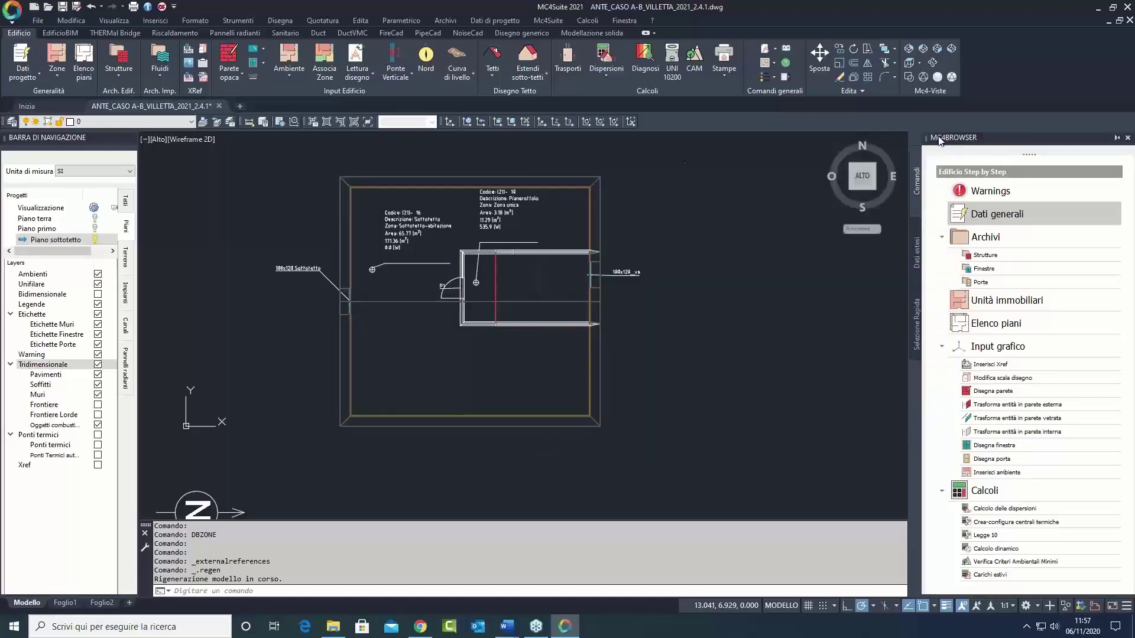
Step: Display the Xref layer over the attic plan and hide the Tridimensionale layers
left_click(98, 465)
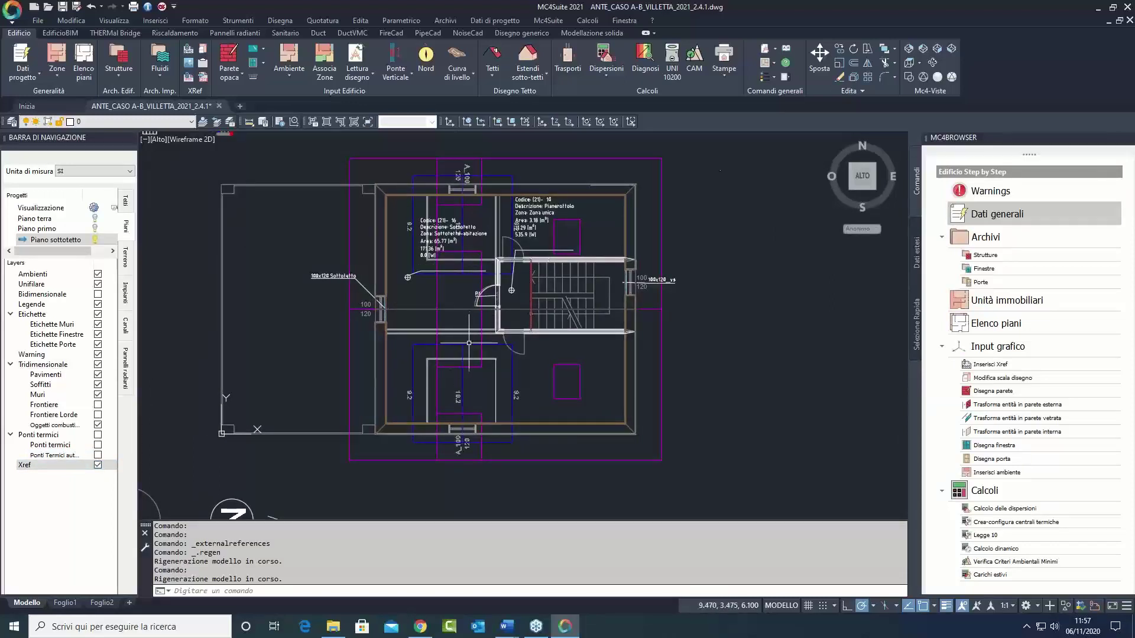
scroll(479, 356, "up", 2)
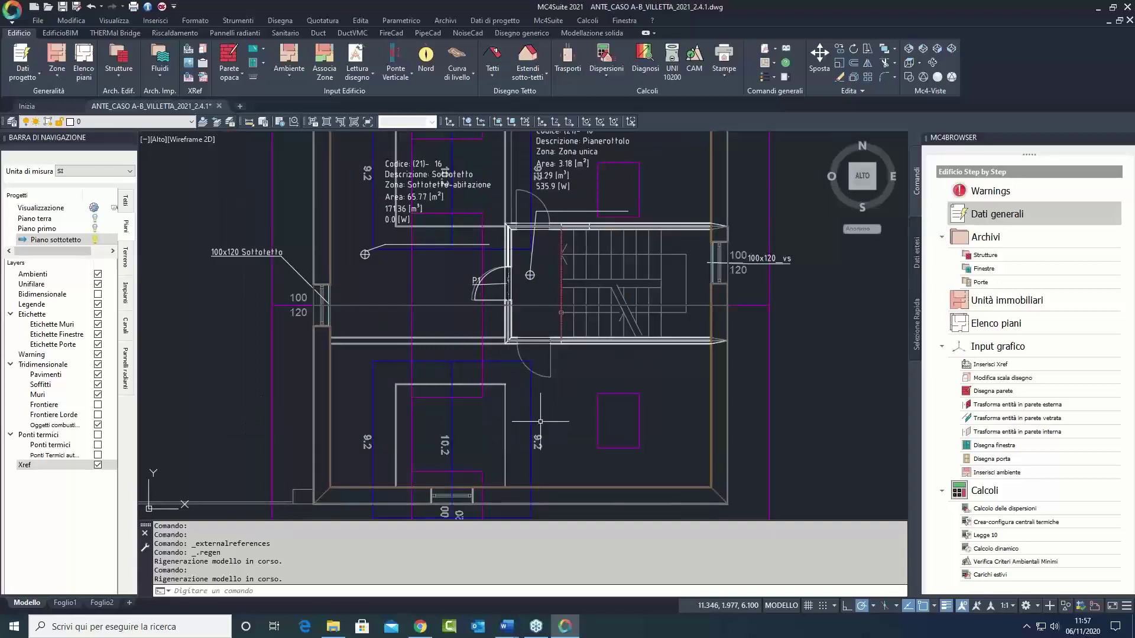
scroll(502, 341, "up", 4)
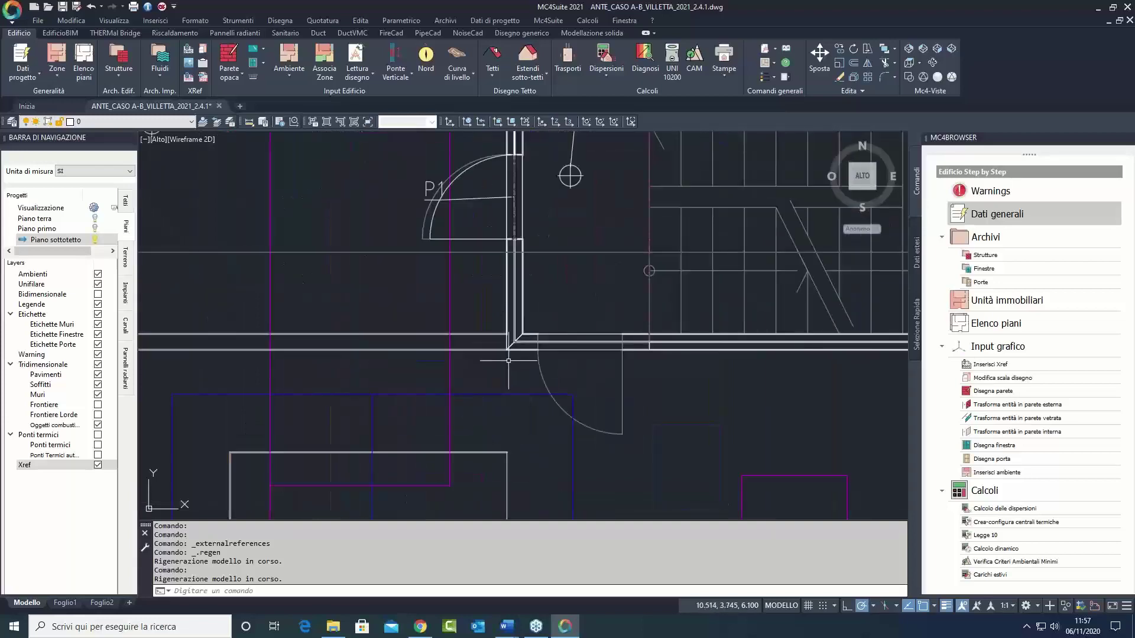
left_click(98, 365)
Step: Extend the stairwell's south wall westward past the outer wall of the attic and delete the protruding stub
left_click(514, 341)
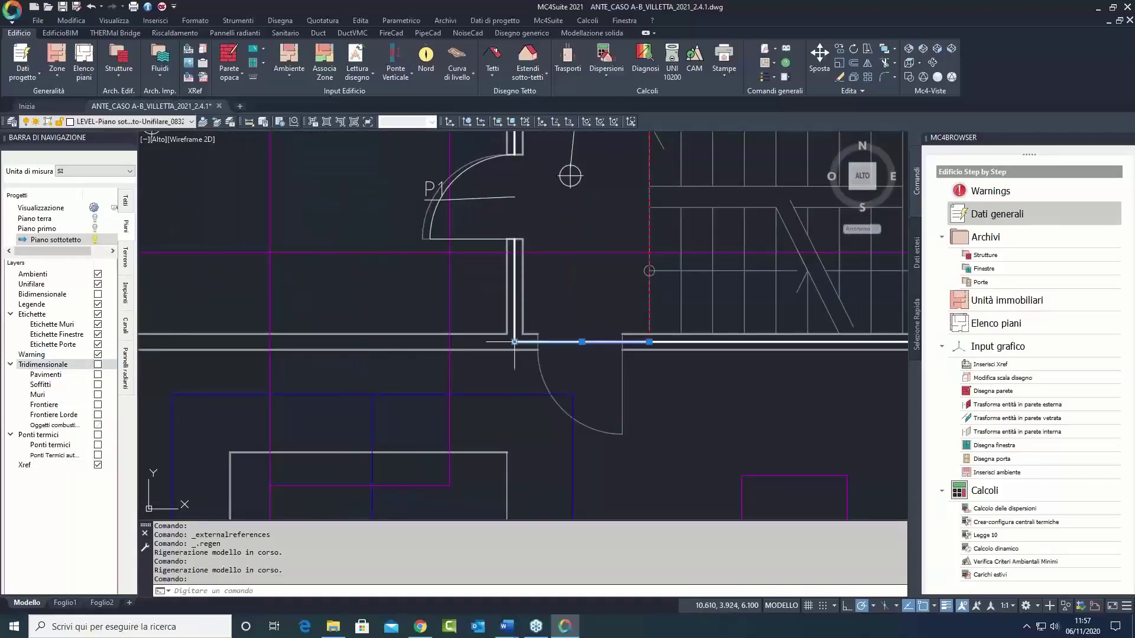
left_click(514, 342)
scroll(514, 342, "down", 3)
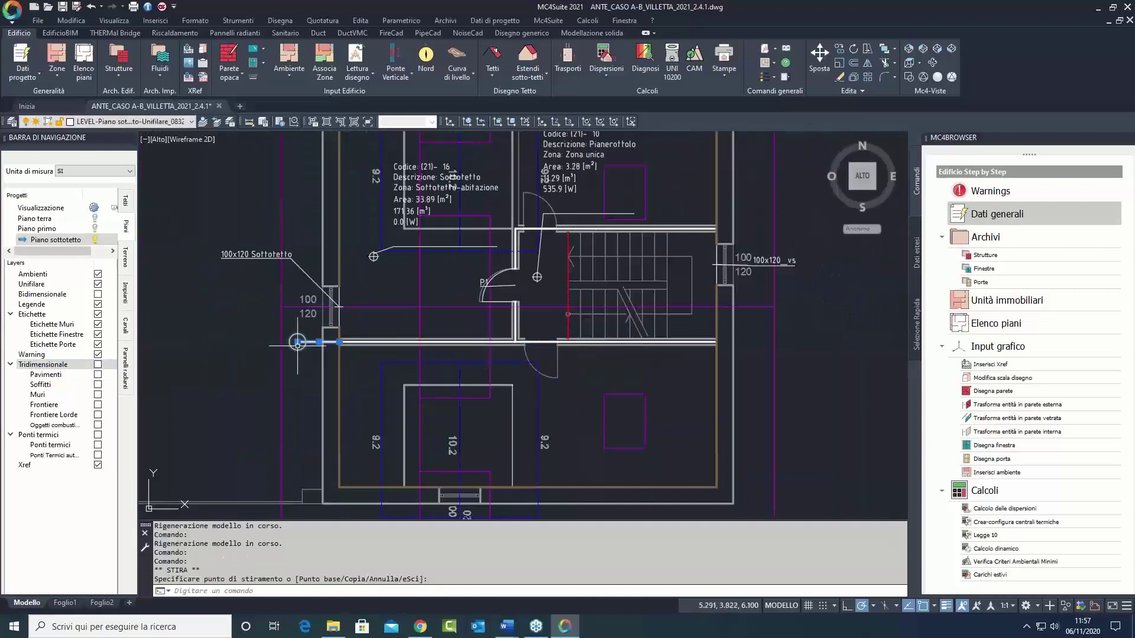
key("Delete")
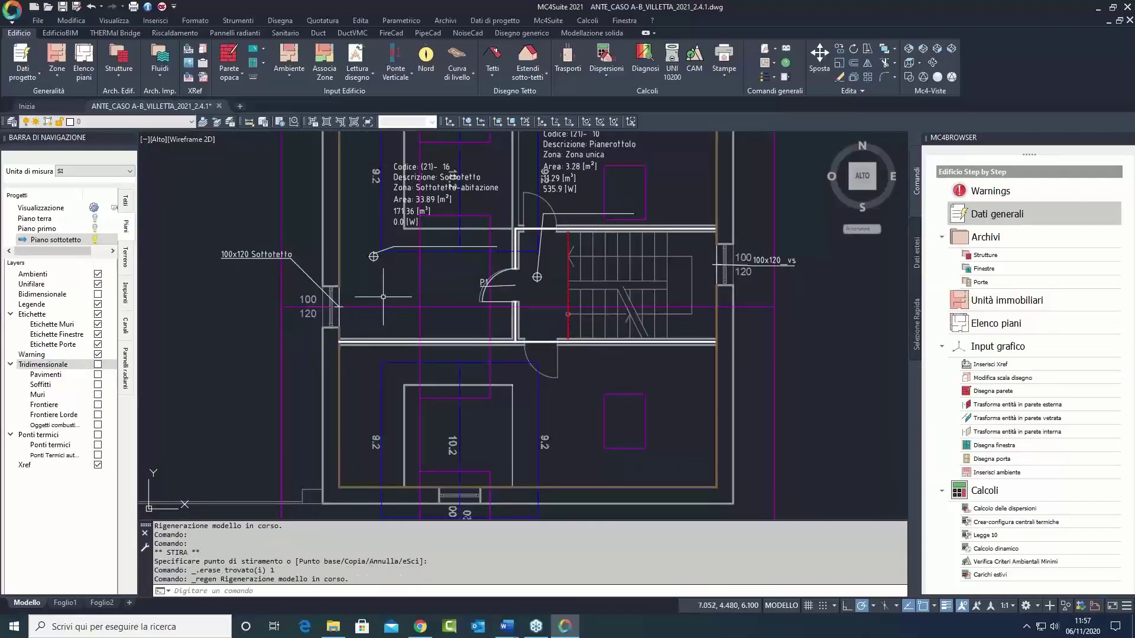
Step: Extend the landing's west wall, beside door P1, northward past the outer wall and delete the protruding stub
middle_click_drag(411, 249, 393, 374)
left_click(497, 369)
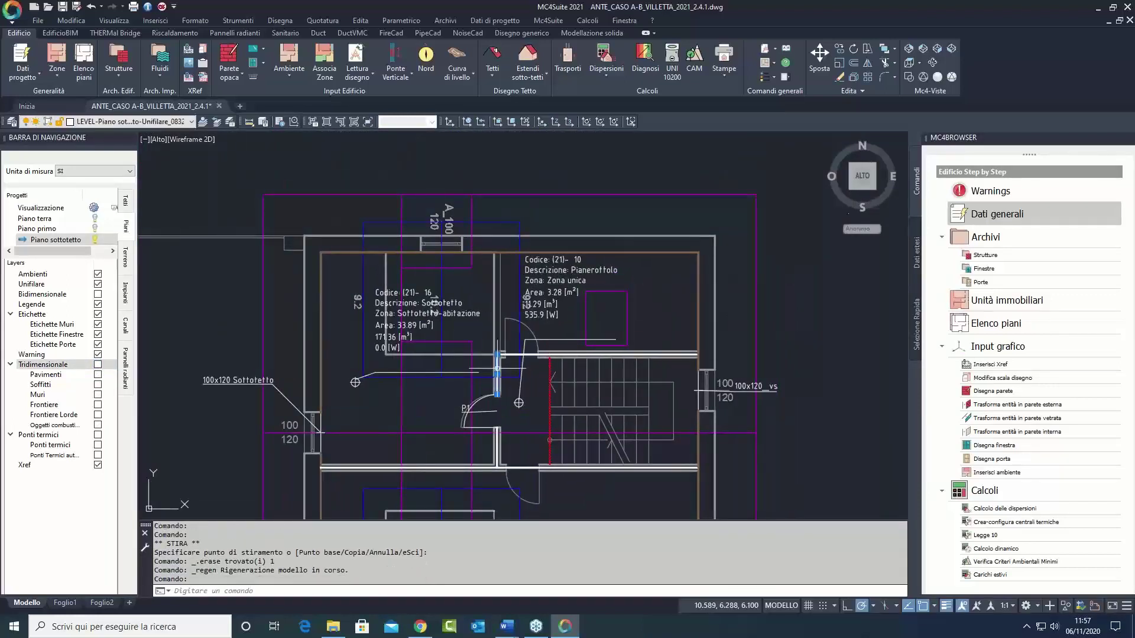
left_click(497, 357)
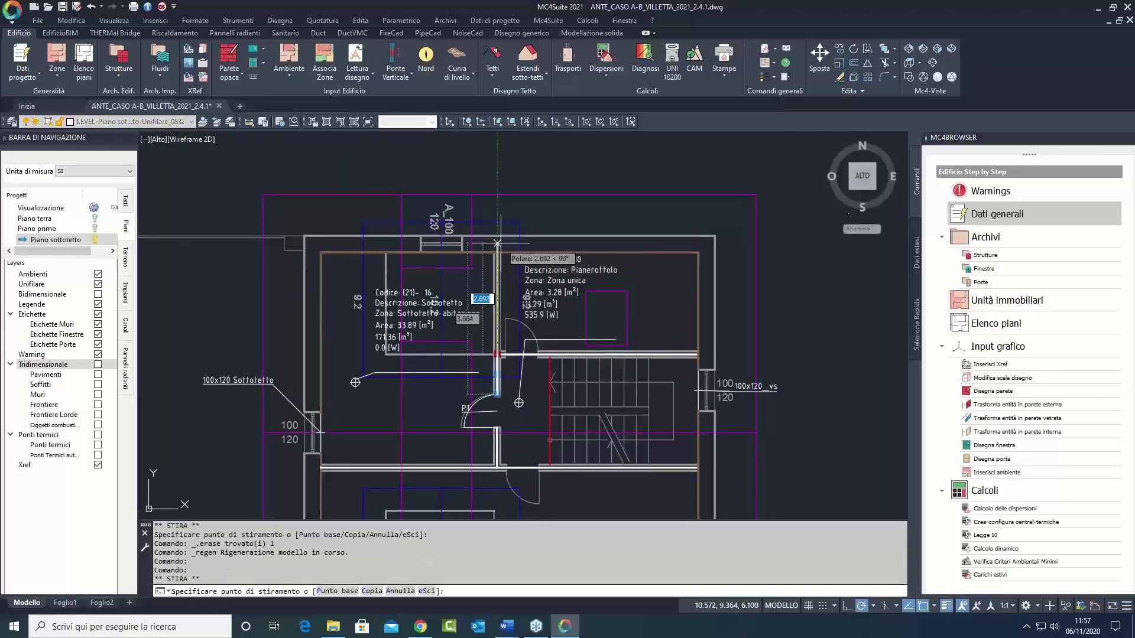
left_click(503, 248)
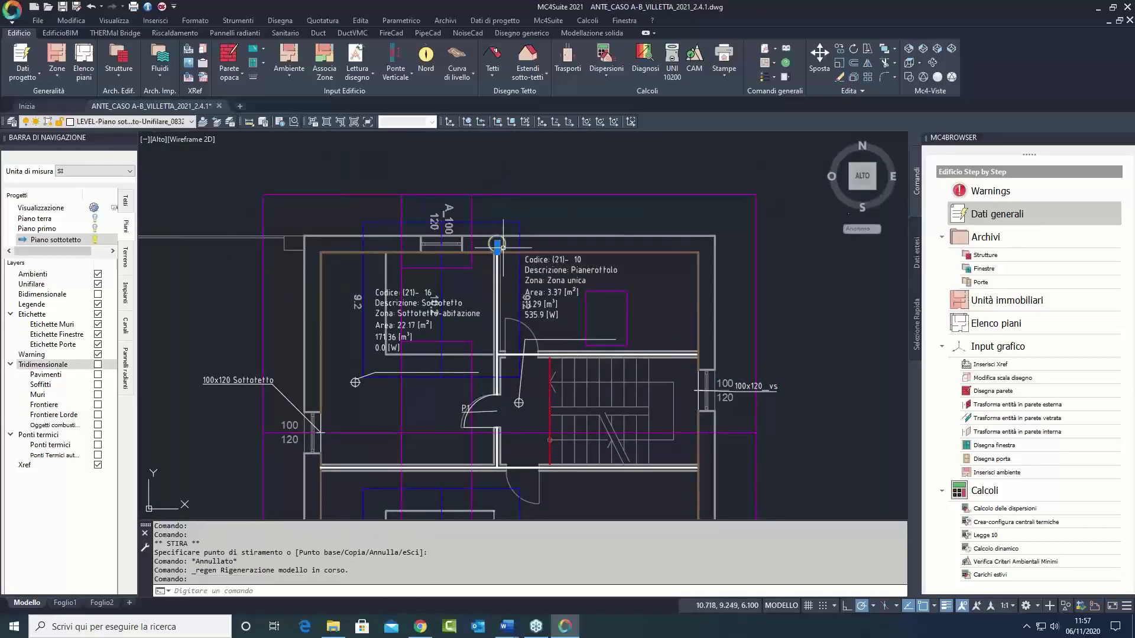
key("Delete")
Step: Draw two Parete esterna 40 cm walls along the reference outline enclosing the north window of the northwest attic room
scroll(390, 348, "up", 2)
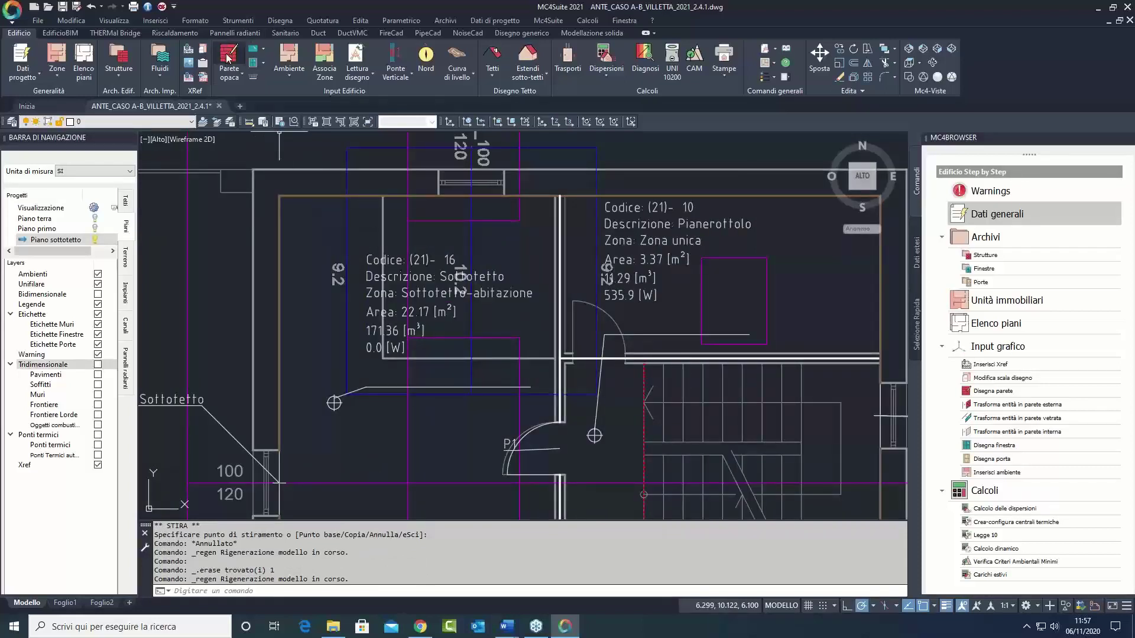
left_click(228, 58)
left_click(1094, 198)
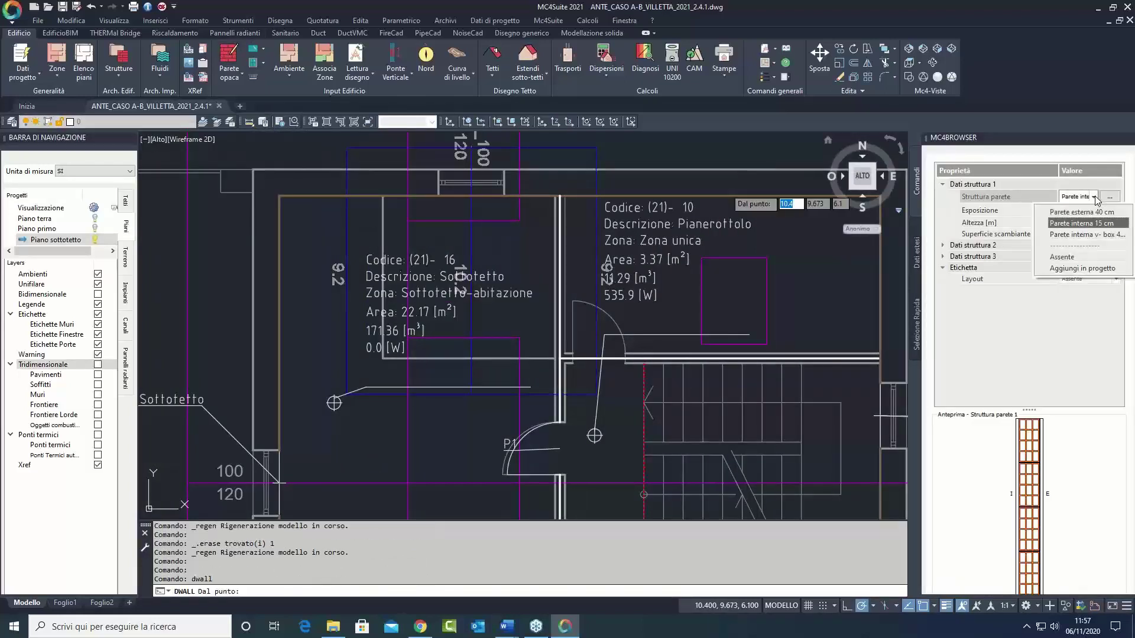
left_click(1089, 212)
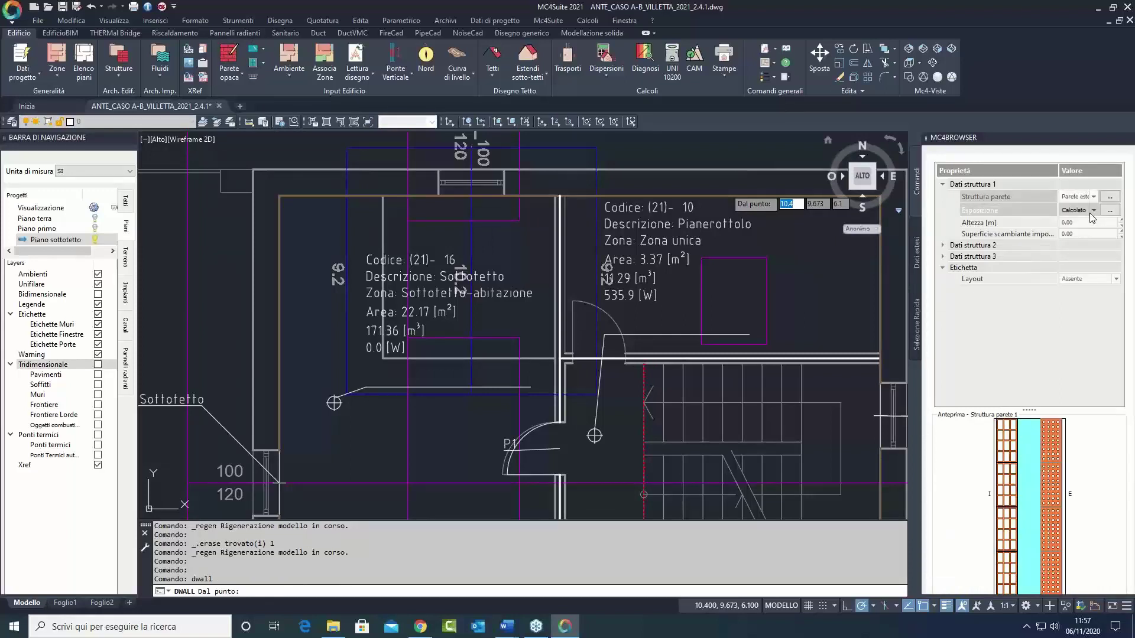
left_click(383, 195)
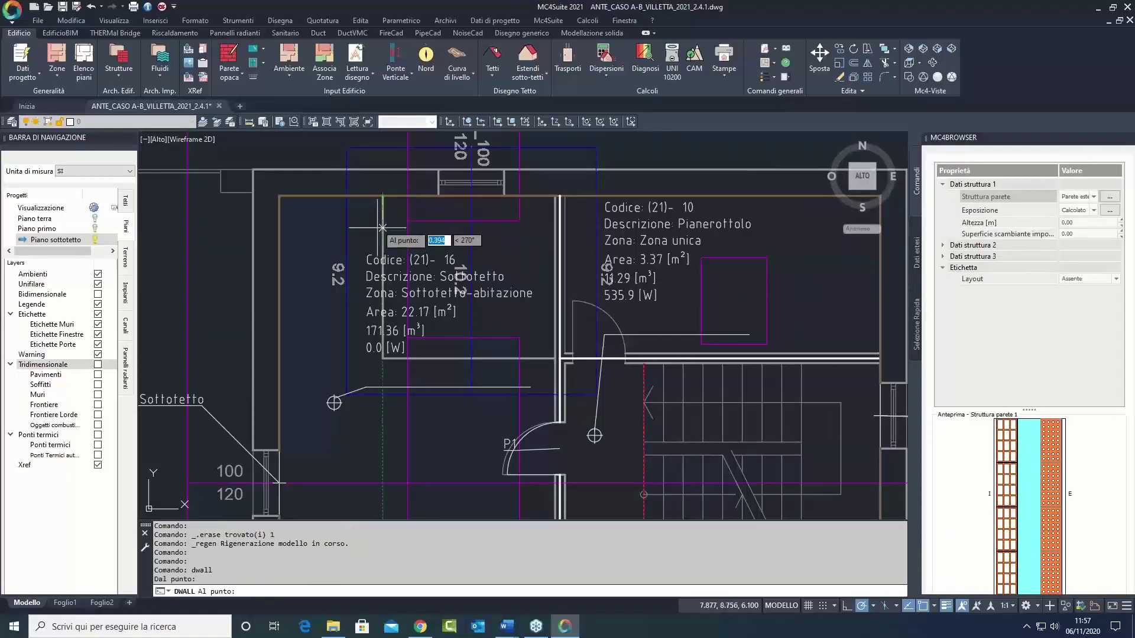
left_click(383, 358)
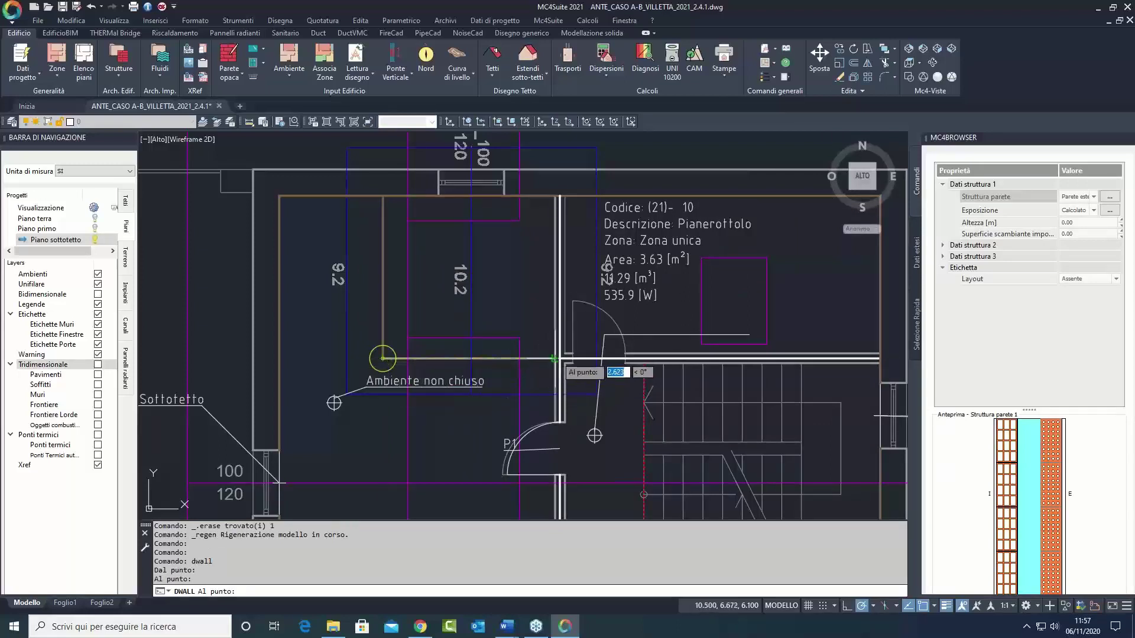
left_click(553, 358)
key("Escape")
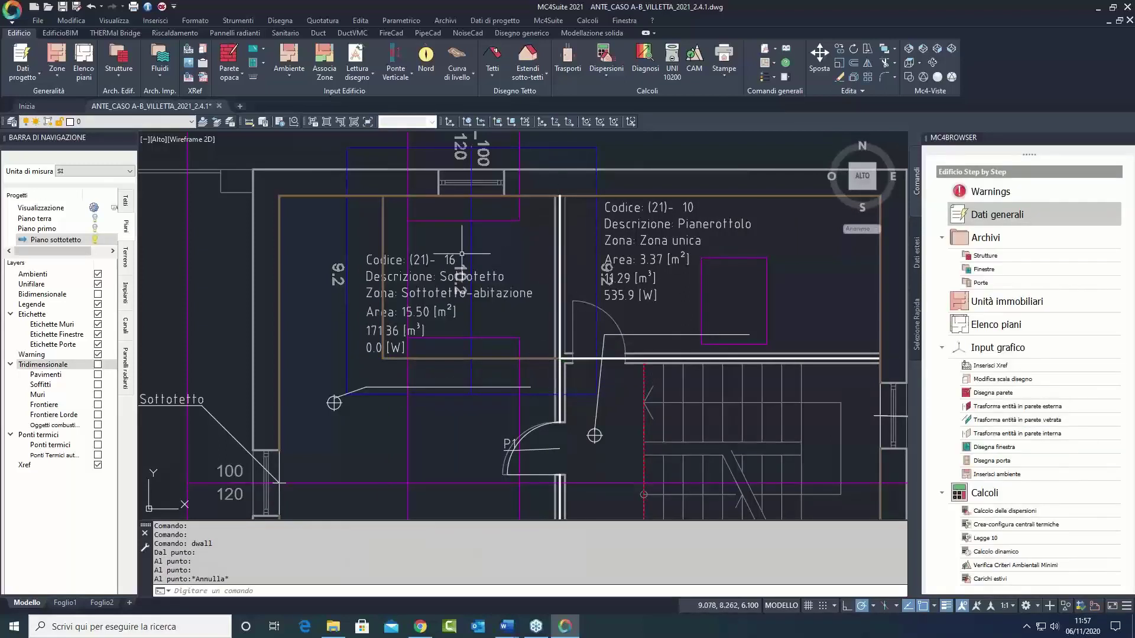
Step: Draw three external walls along the reference outline enclosing the south window of the southern attic room
scroll(444, 348, "down", 3)
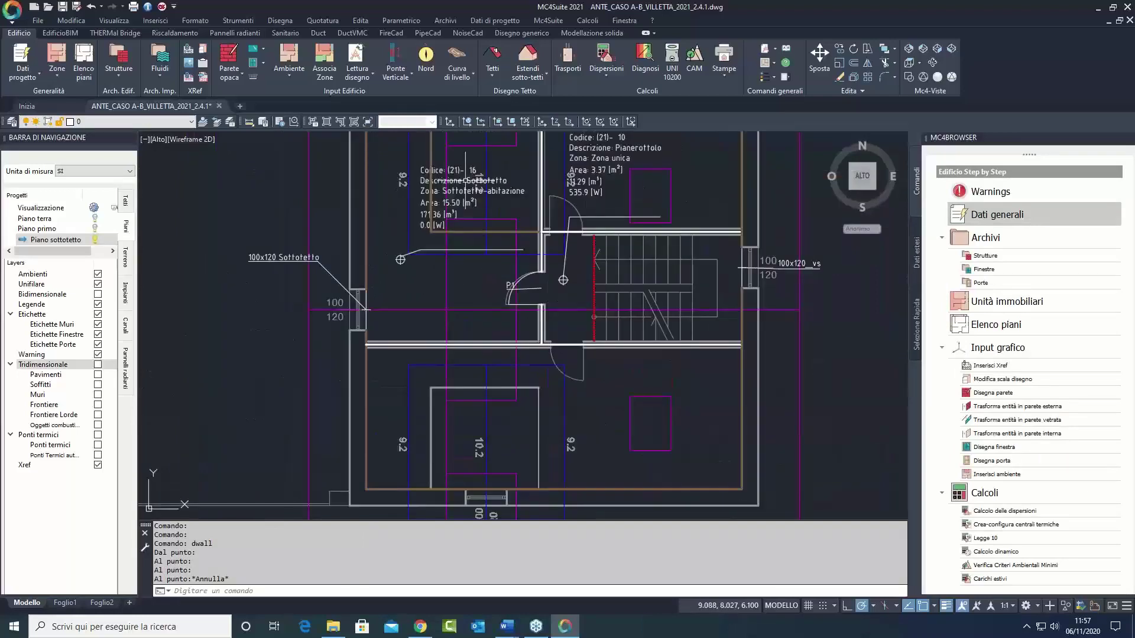
mouse_move(473, 195)
middle_mouse_down()
mouse_move(463, 266)
mouse_move(462, 173)
middle_mouse_up()
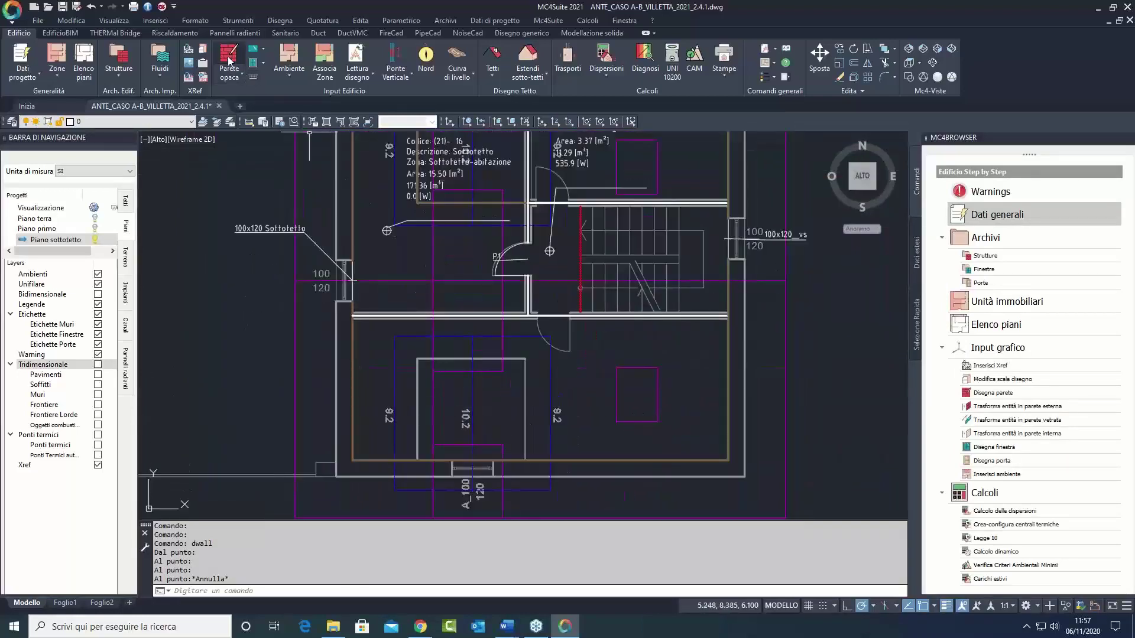
left_click(229, 59)
left_click(418, 460)
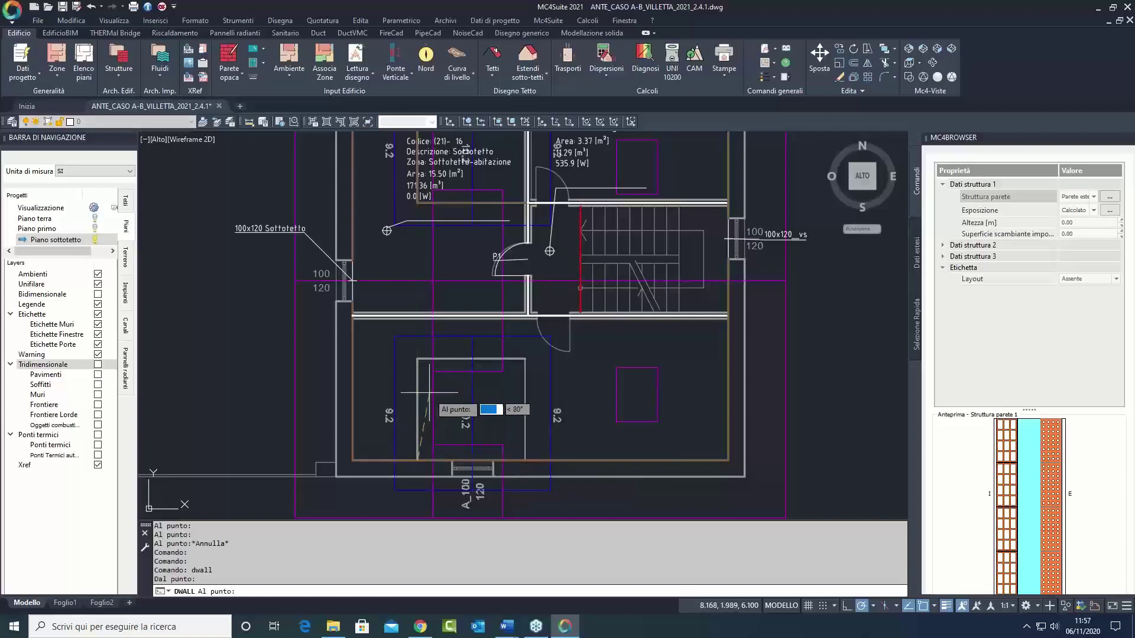
left_click(418, 358)
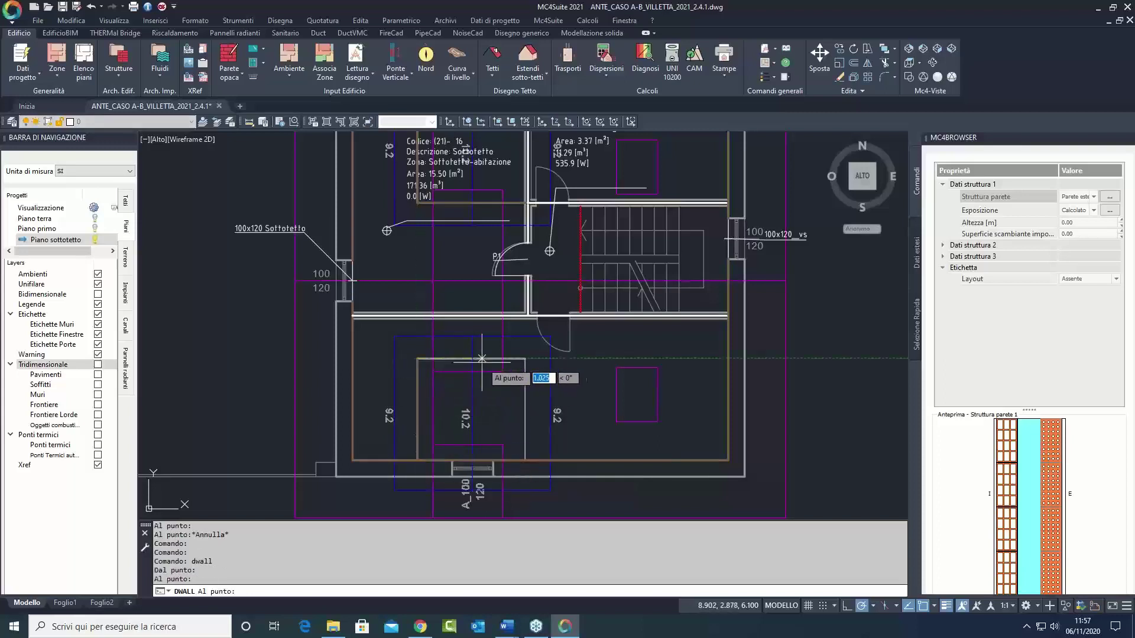
left_click(525, 358)
left_click(525, 459)
key("Return")
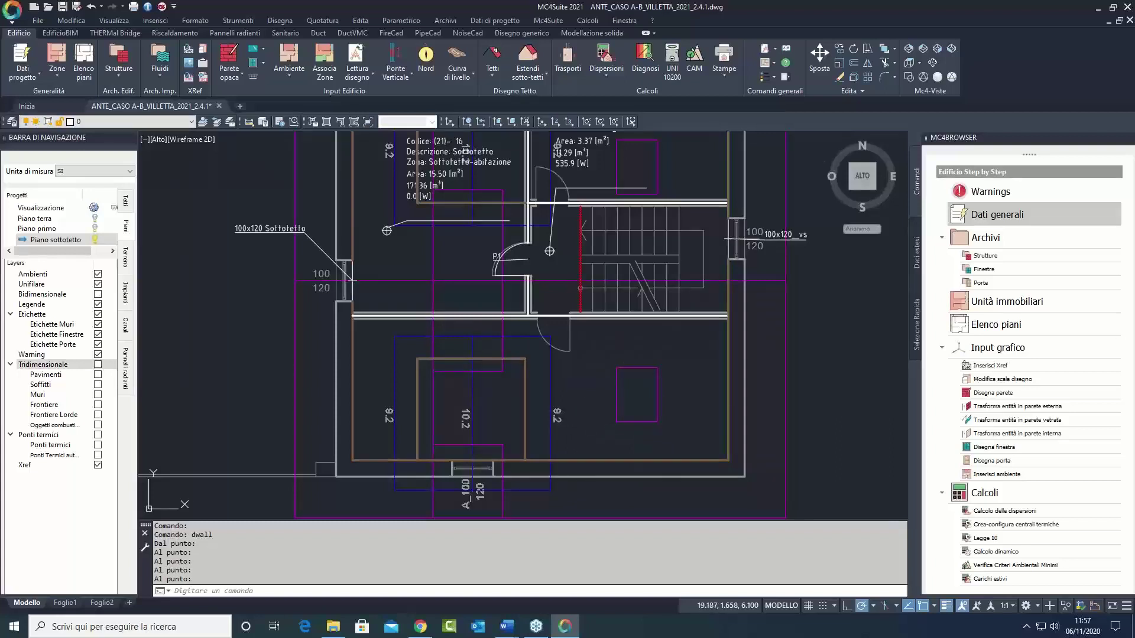
Step: Insert a 0.80 by 2.10 m door with opening A sinistra in the stairwell's north wall, matching the reference plan
middle_click_drag(449, 267, 456, 334)
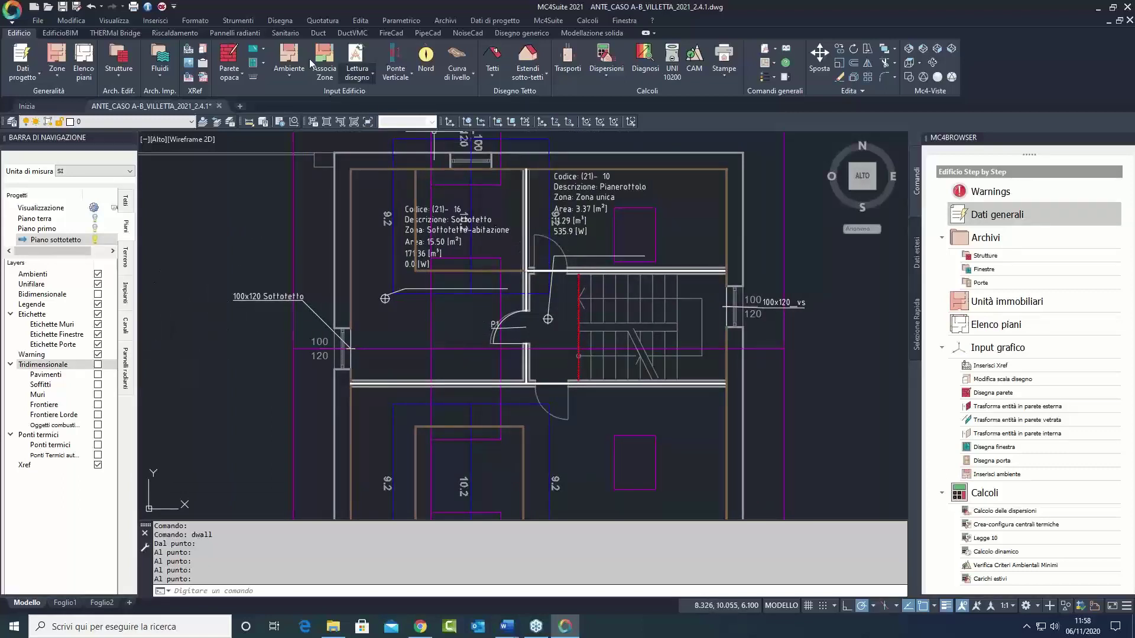
left_click(264, 65)
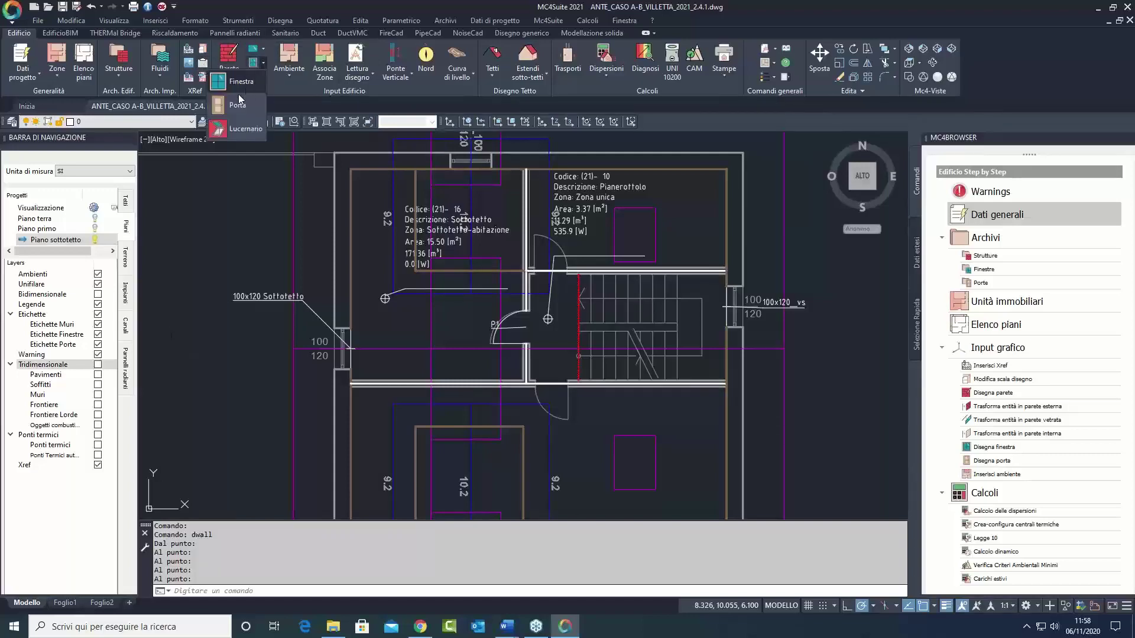
left_click(233, 89)
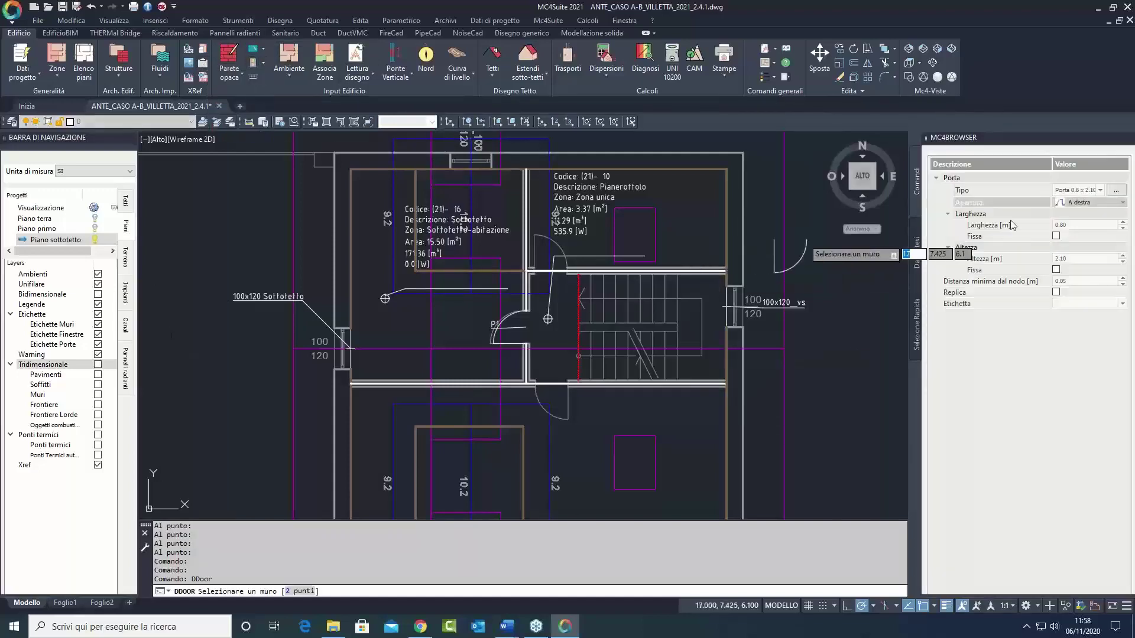
scroll(539, 268, "up", 4)
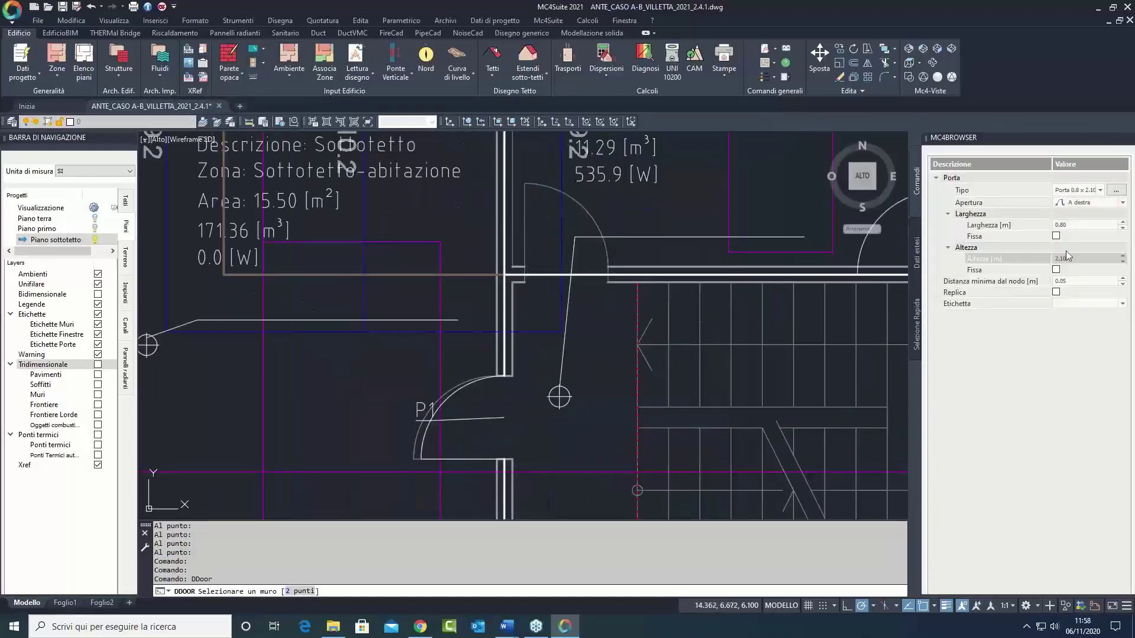
left_click(1094, 202)
left_click(1081, 220)
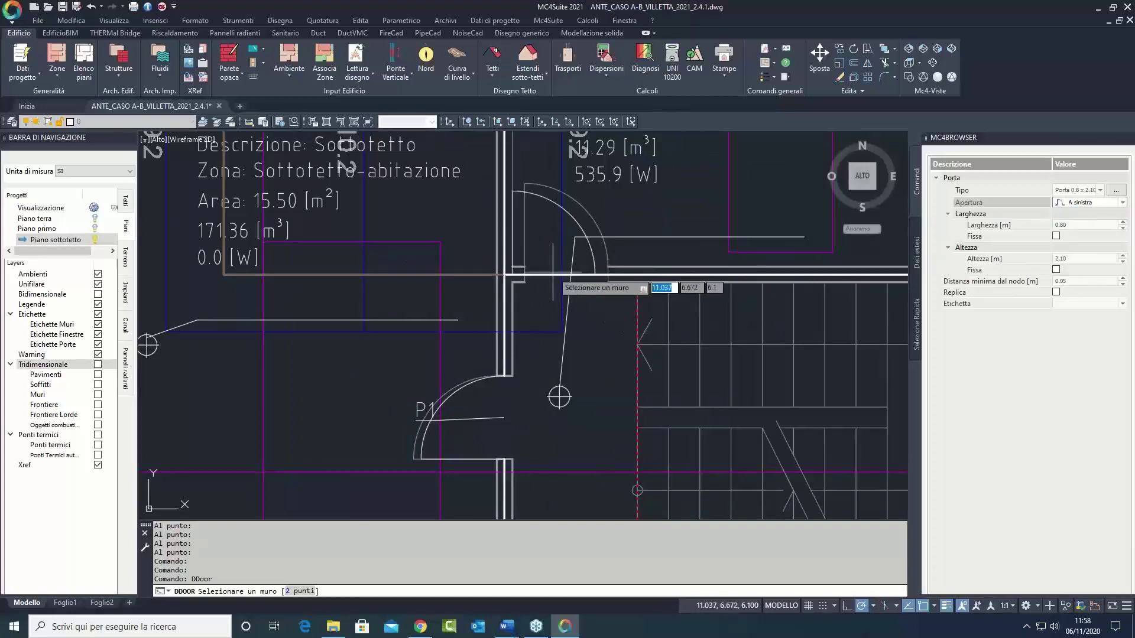
left_click(561, 301)
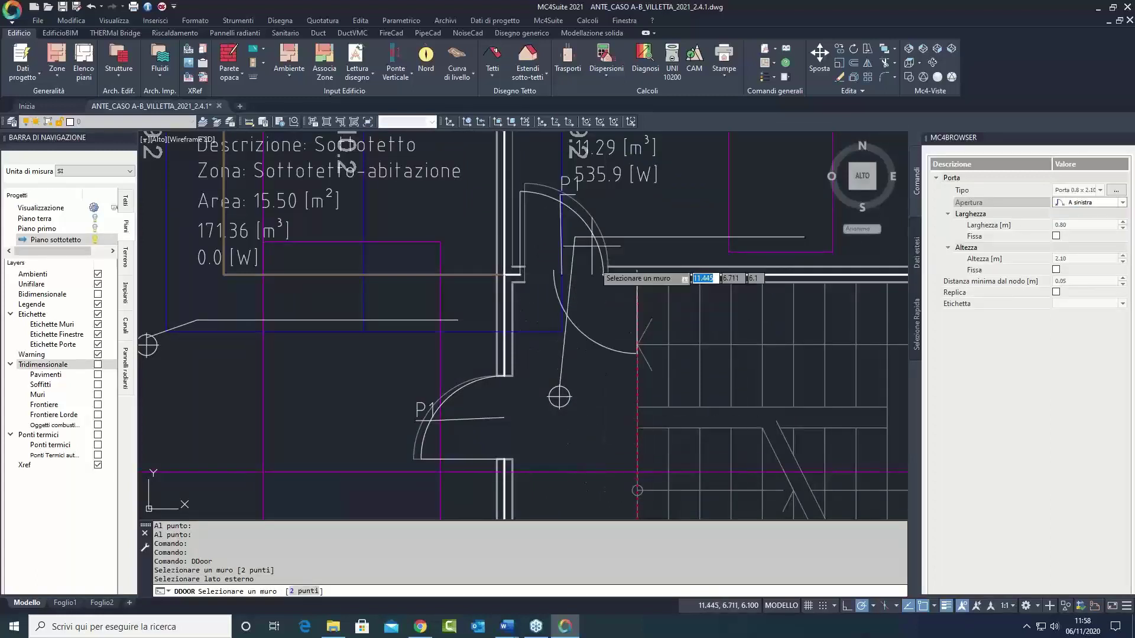
Step: Insert the same door in the stairwell's south wall, swinging into the southern room over the reference door
middle_click_drag(591, 449, 626, 213)
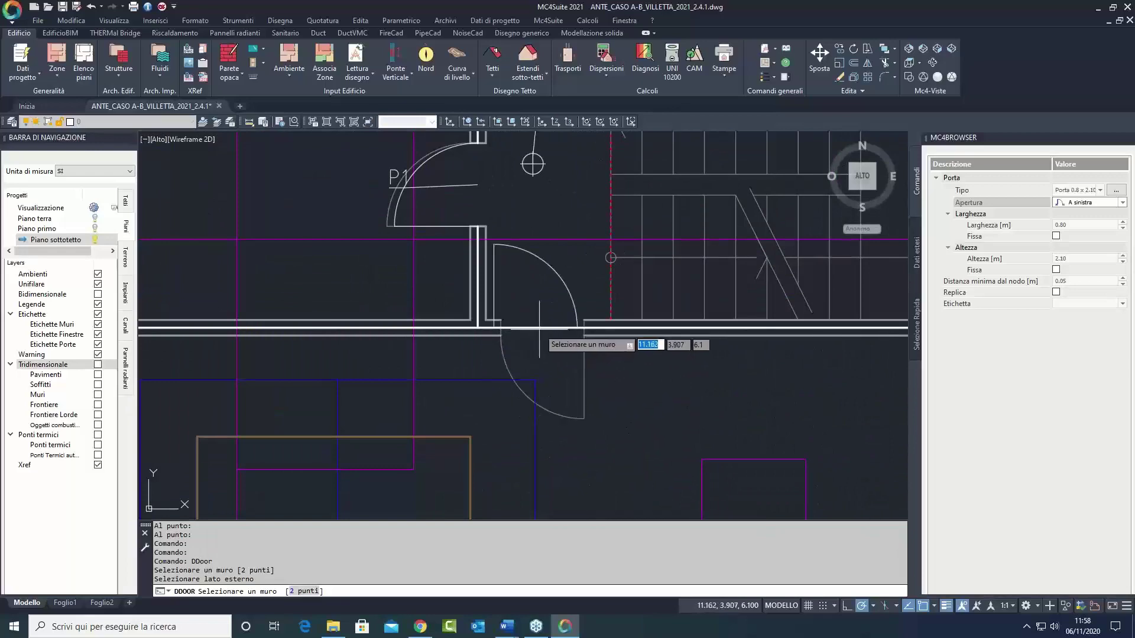
left_click(565, 327)
right_click(571, 281)
left_click(585, 281)
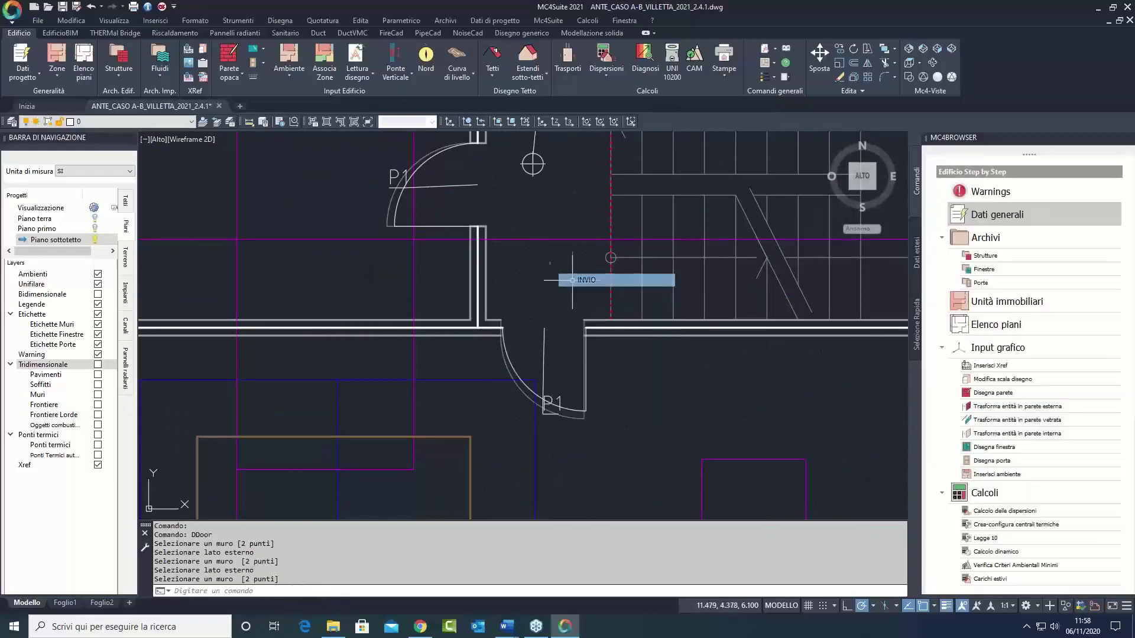
scroll(450, 267, "down", 5)
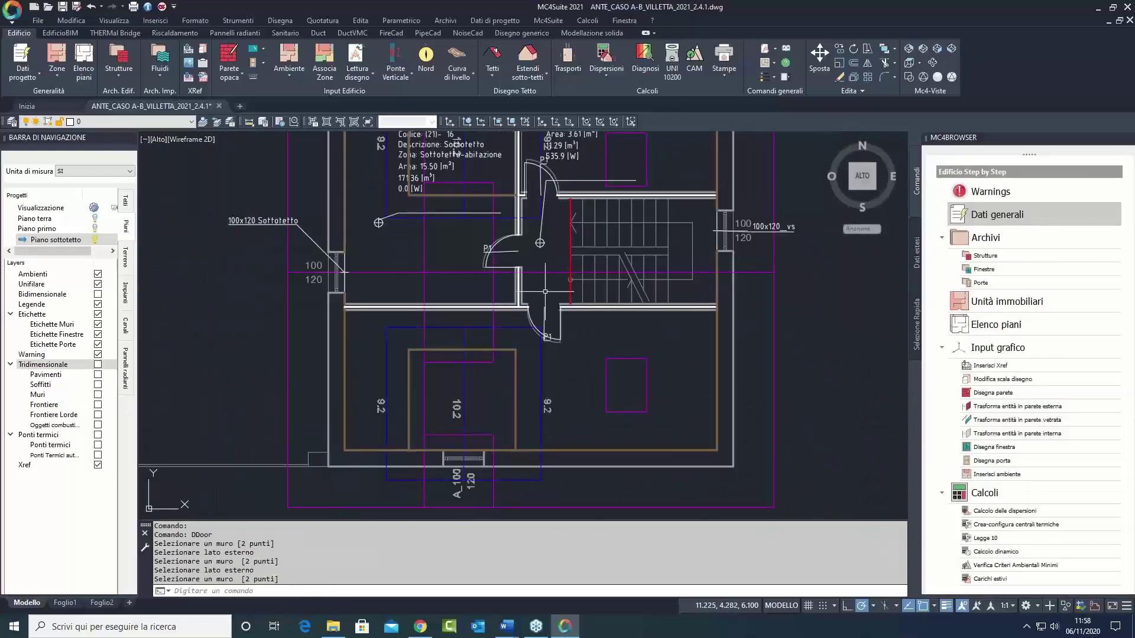
Step: Hide the Xref layer and insert Sottotetto rooms with zone Sottotetto-abitazione in the southern and northeast attic spaces
left_click(97, 465)
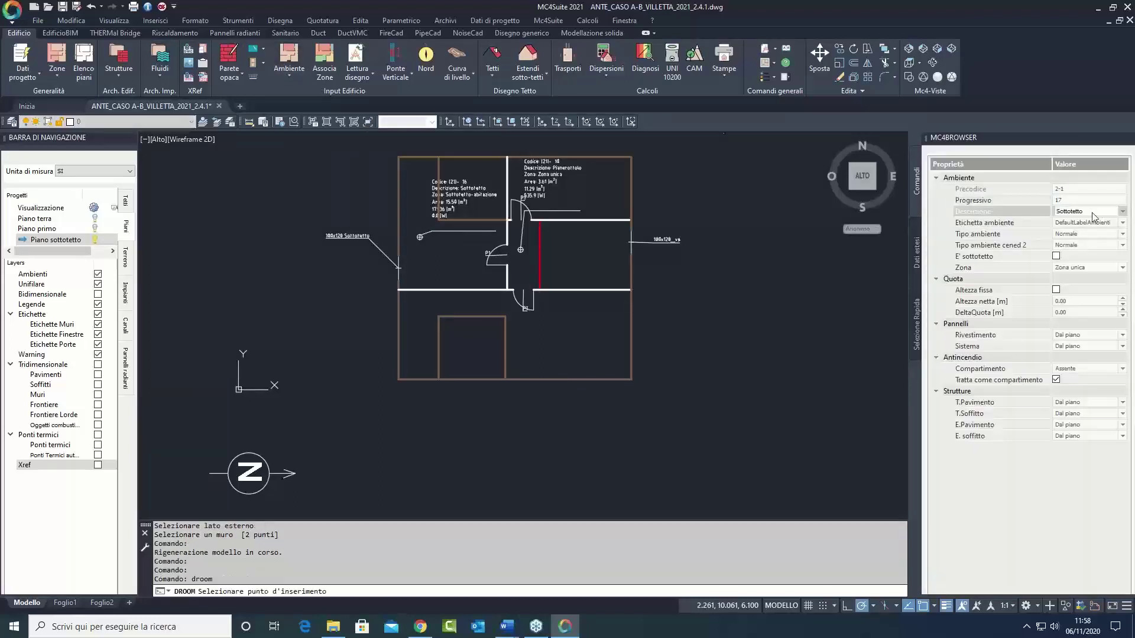
left_click(1093, 214)
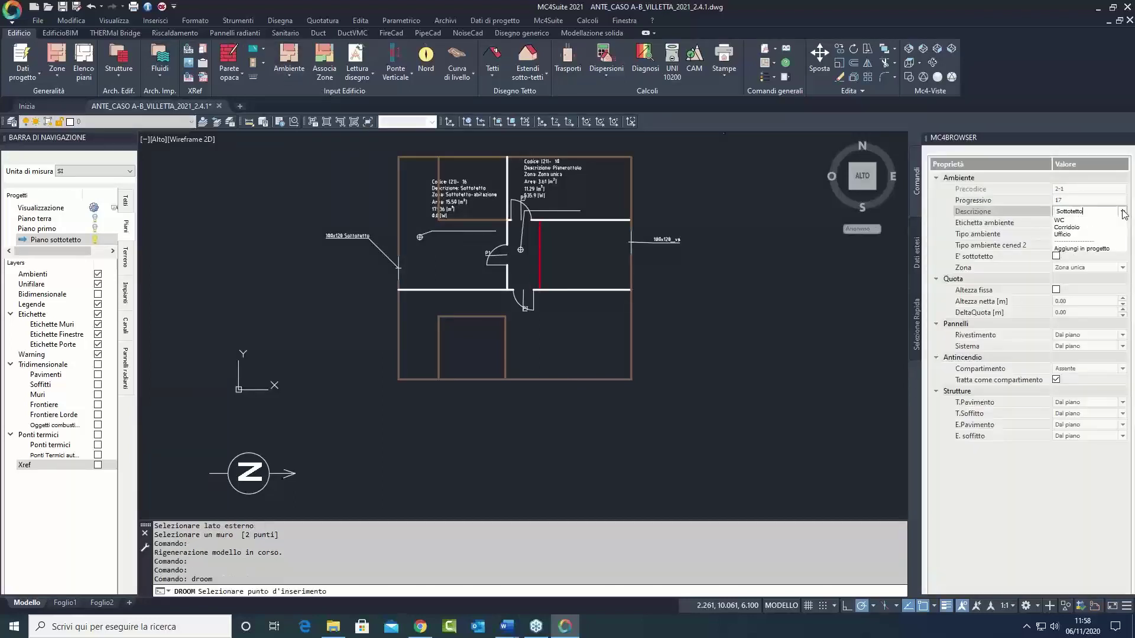
left_click(1081, 212)
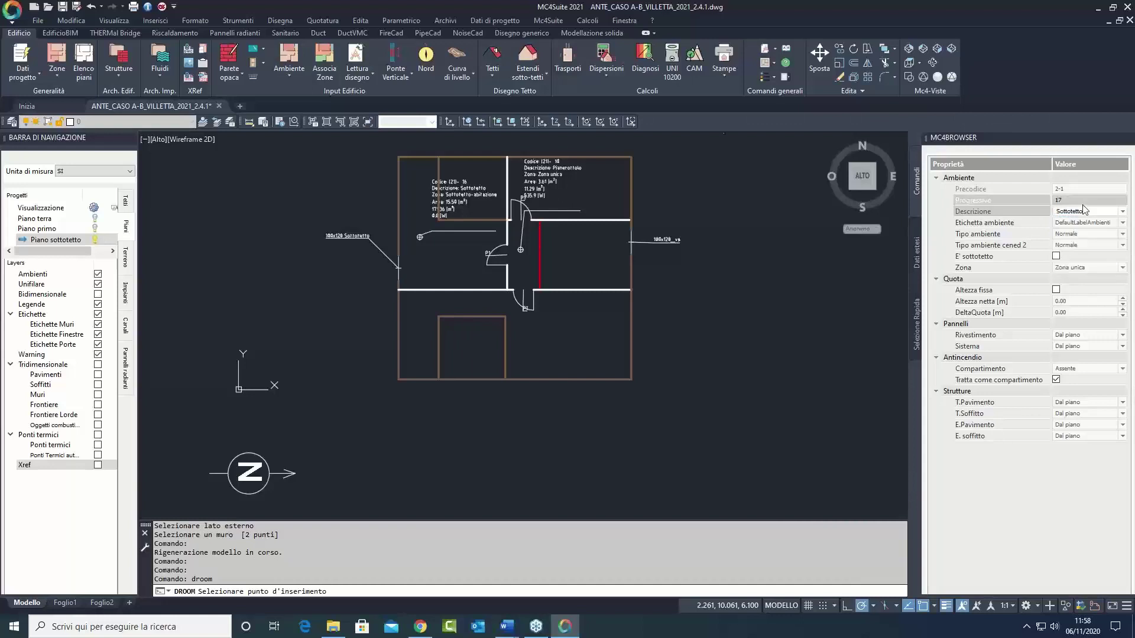
left_click(1097, 269)
left_click(1093, 295)
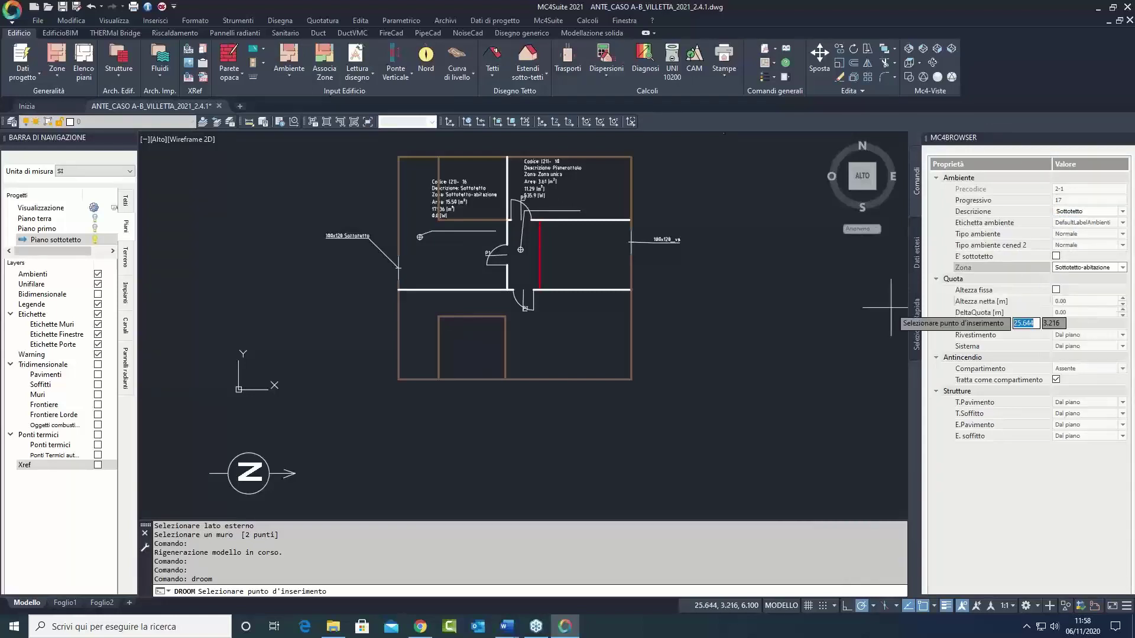
left_click(564, 337)
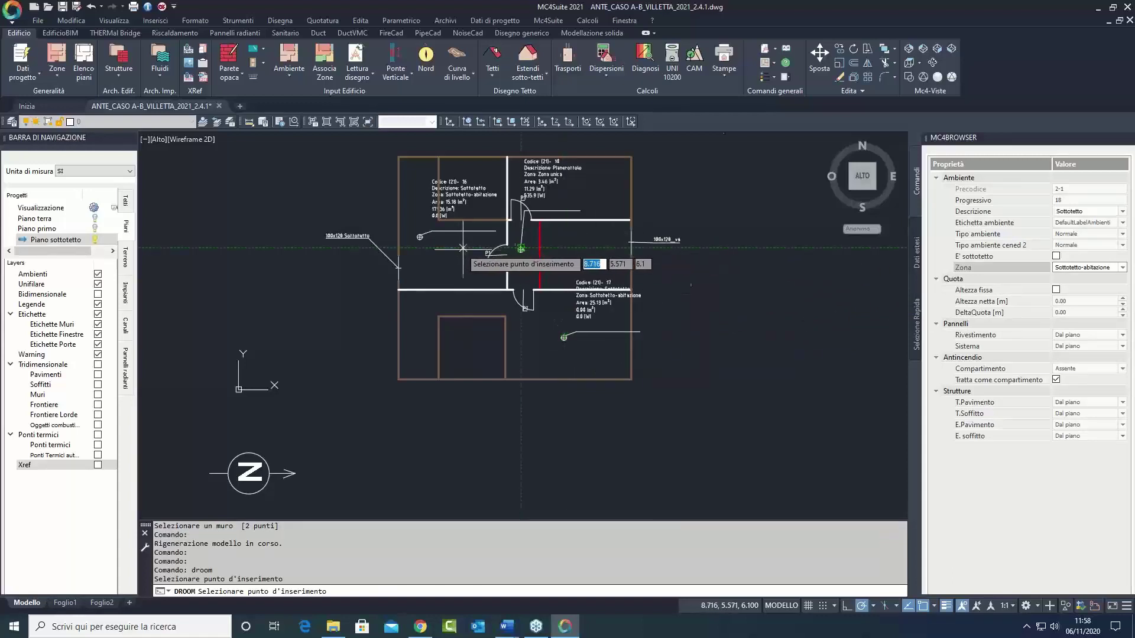
scroll(571, 188, "up", 4)
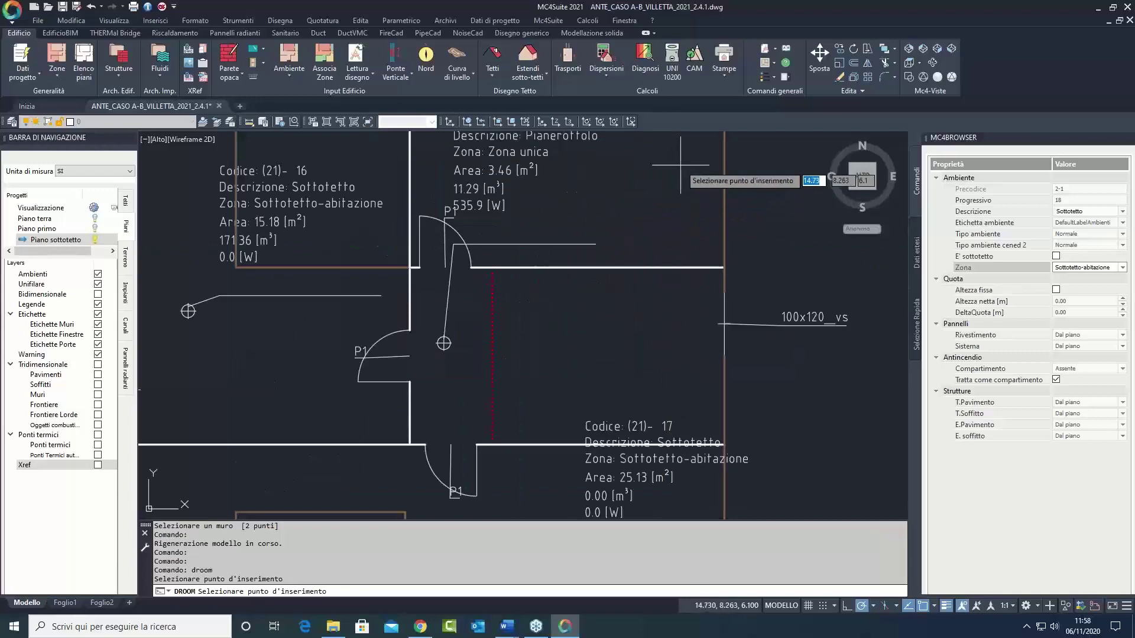
middle_click_drag(680, 165, 628, 246)
left_click(623, 251)
scroll(620, 250, "down", 4)
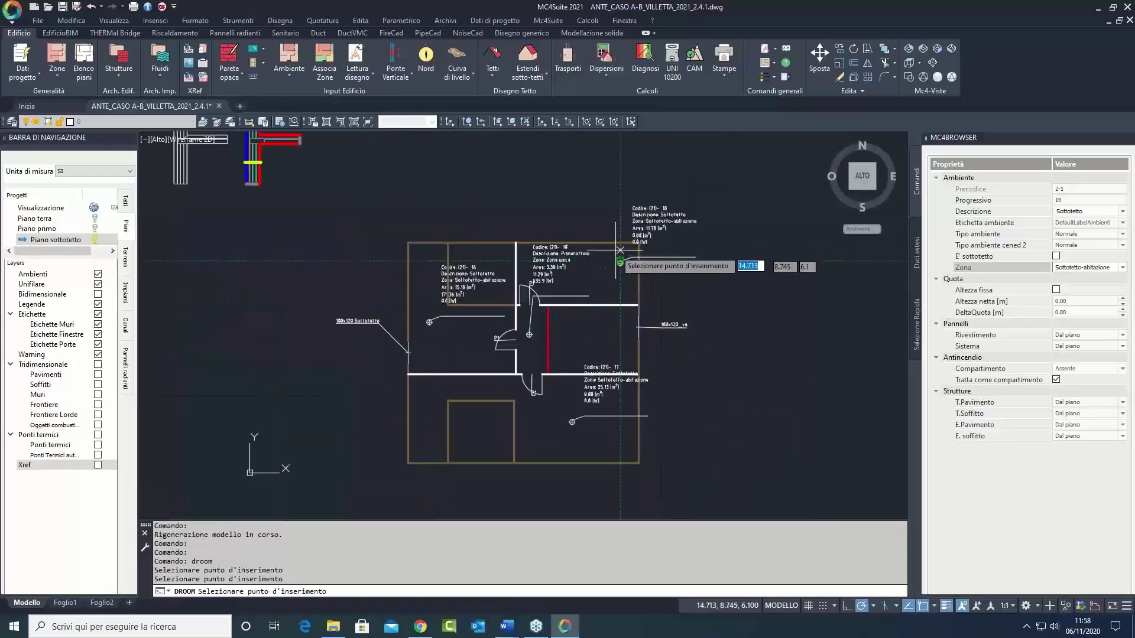
Step: Insert aggregated rooms in the north and south window enclosures, linked to attic rooms 16 and 17, and redisplay the Xref layer
left_click(289, 82)
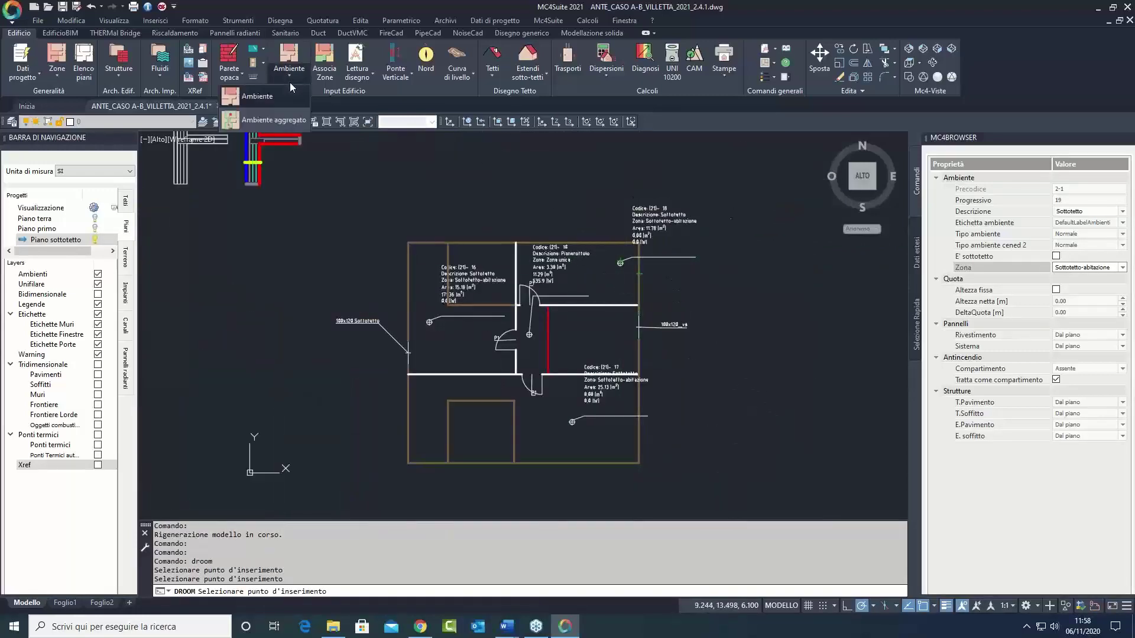
left_click(267, 121)
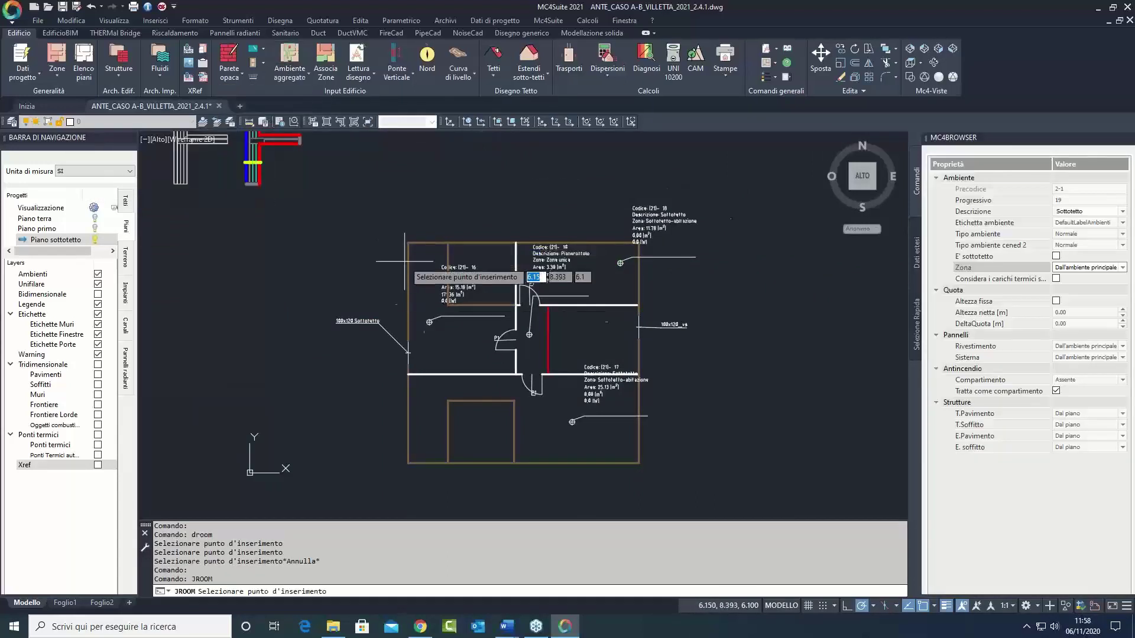
middle_click_drag(441, 314, 471, 277)
scroll(471, 277, "up", 2)
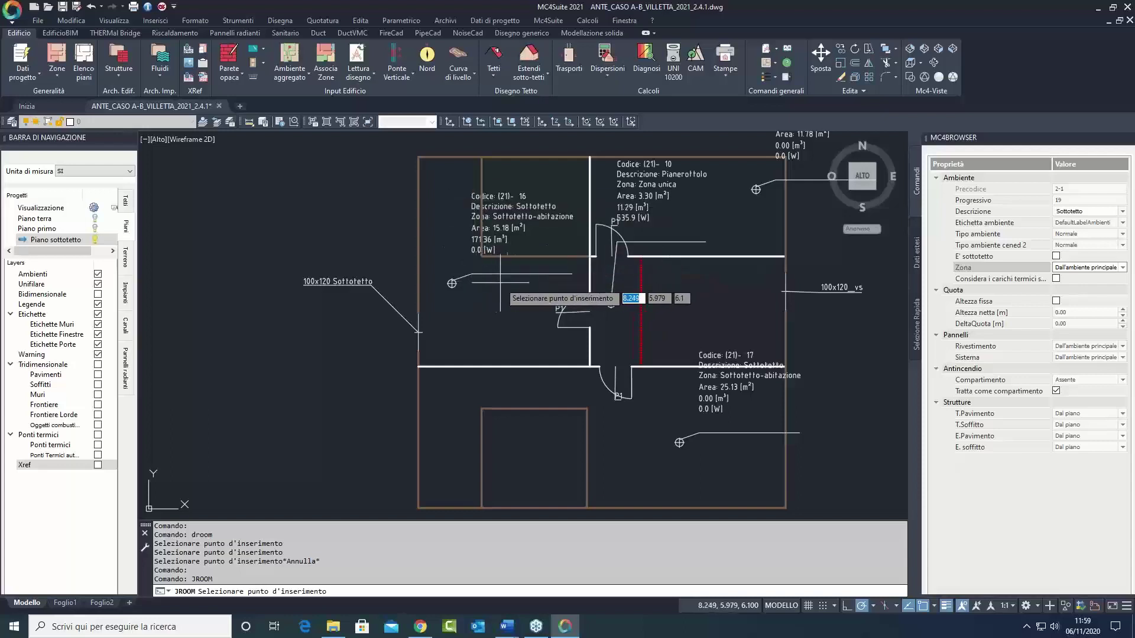
left_click(546, 199)
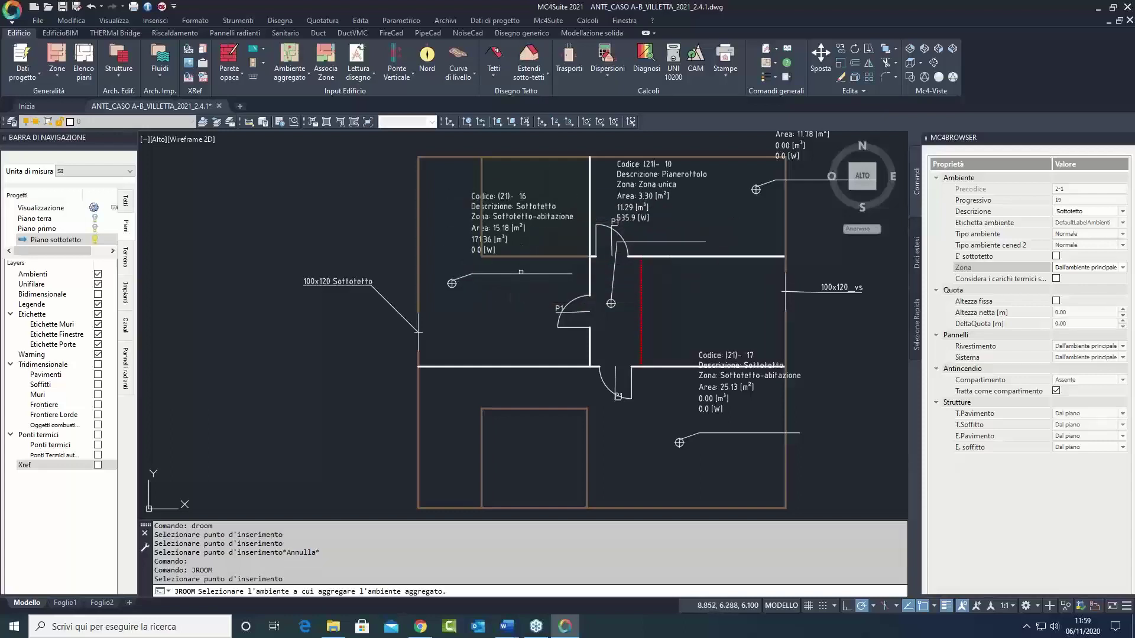
left_click(510, 297)
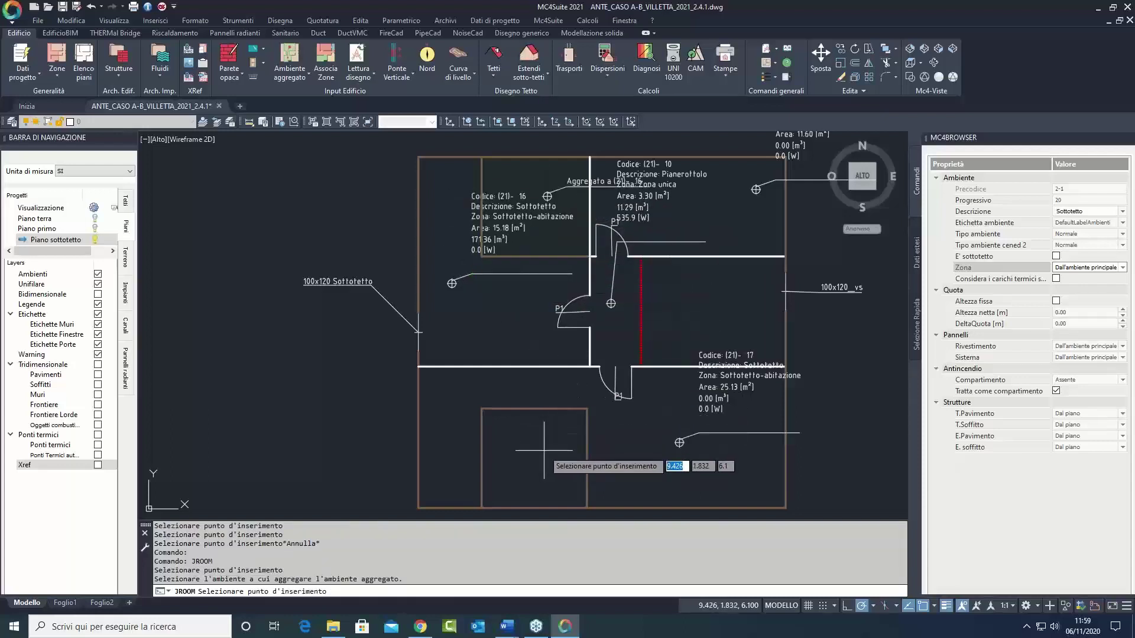
left_click(680, 441)
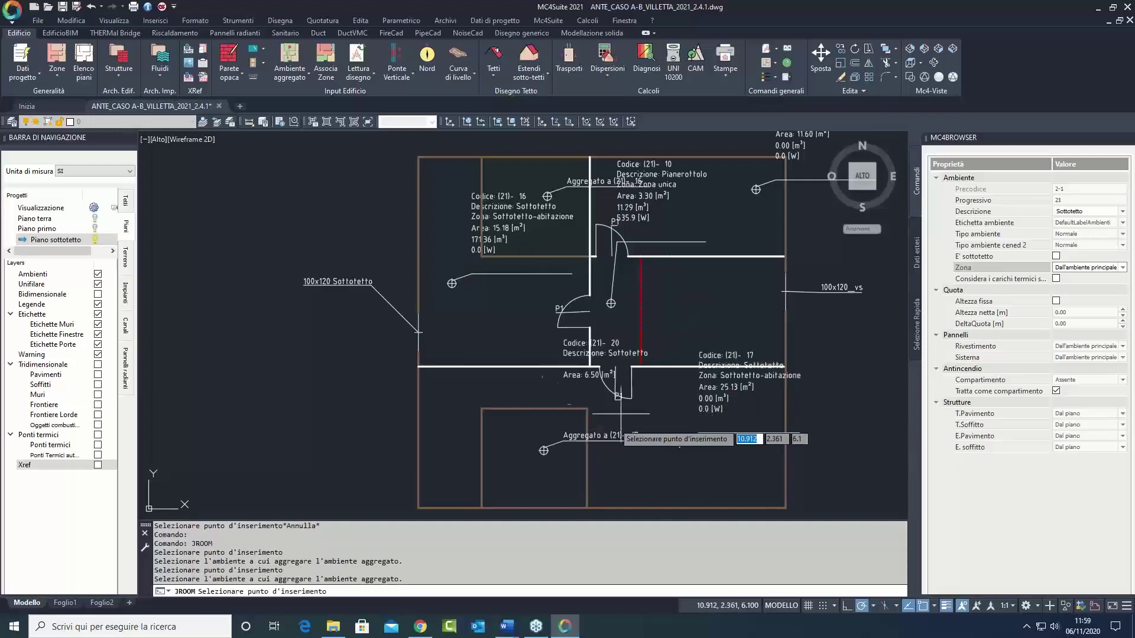
key("Escape")
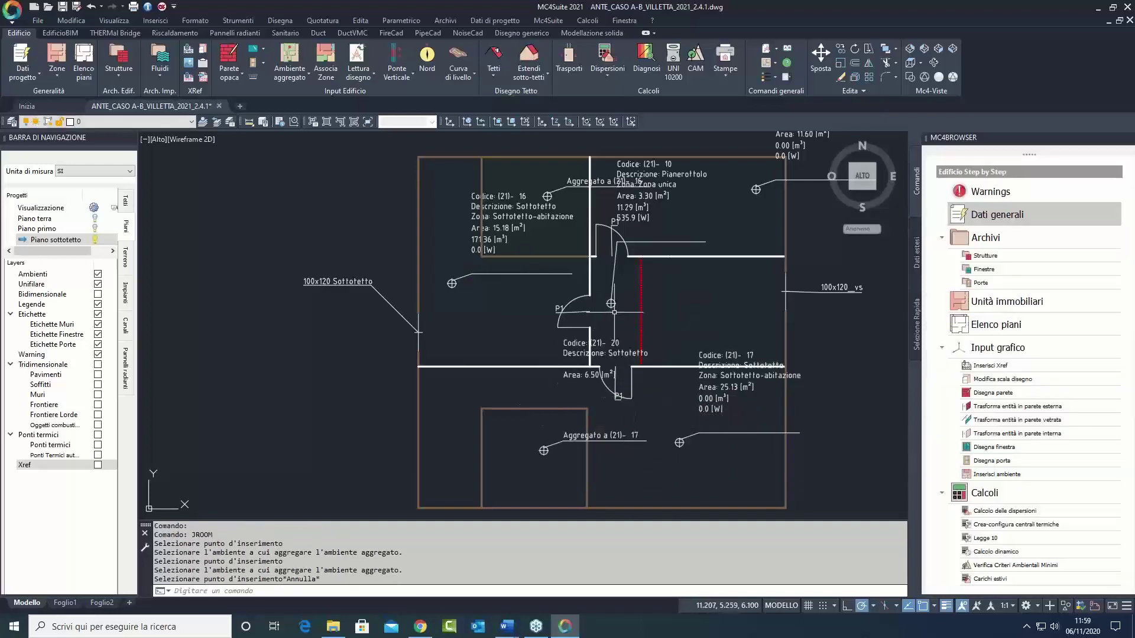
left_click(98, 465)
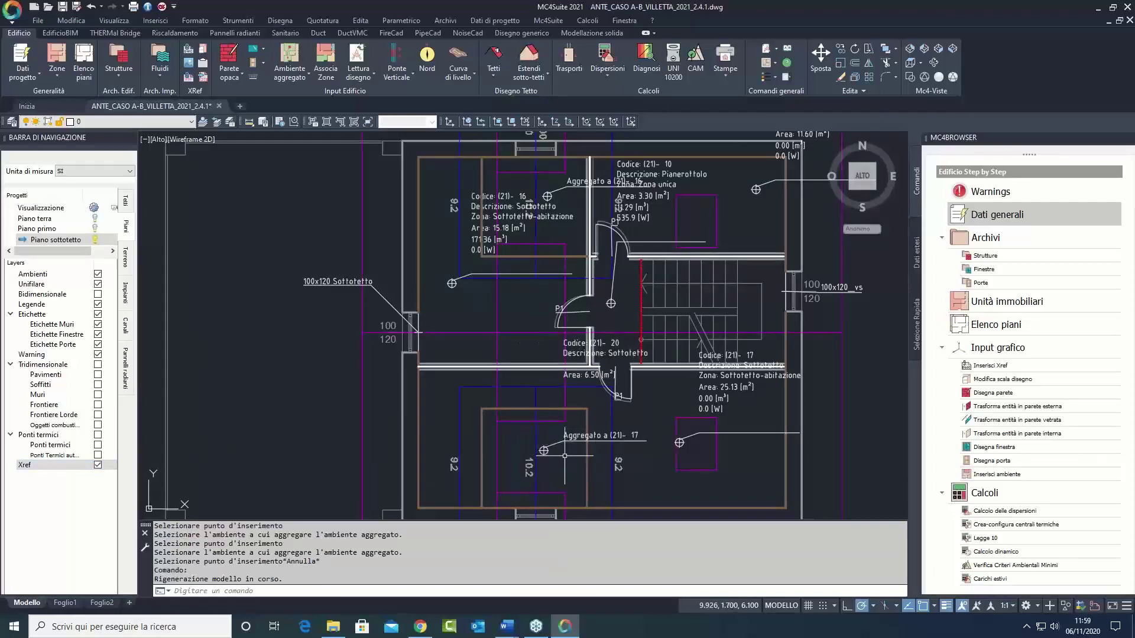
Step: Hide the Xref layer and display the Tetto roof over the attic plan
middle_click_drag(522, 463, 522, 427)
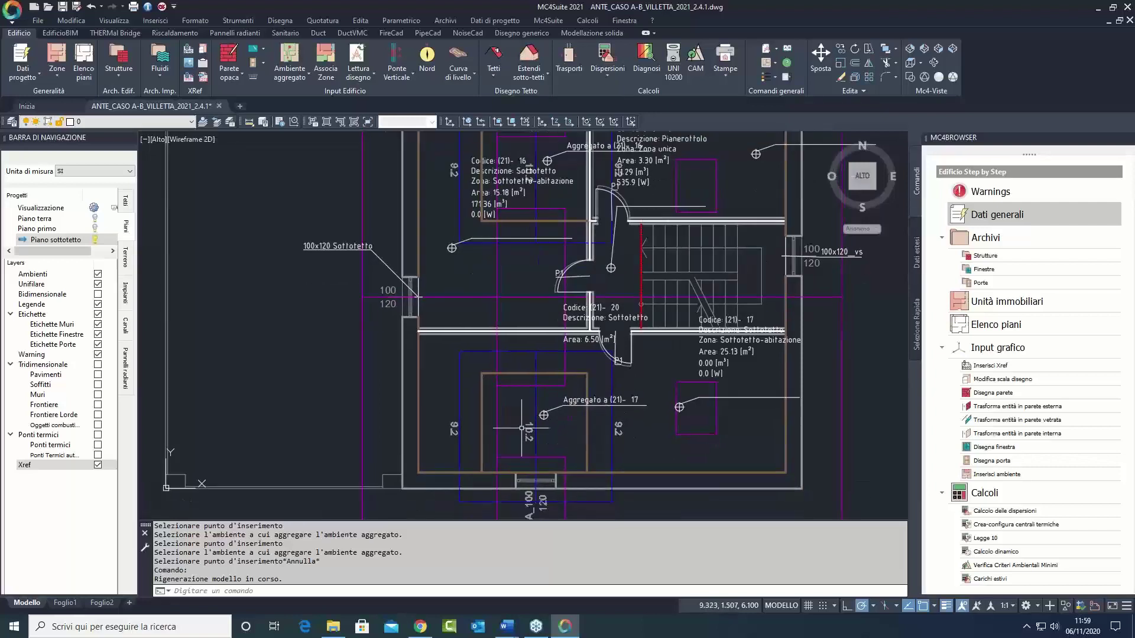
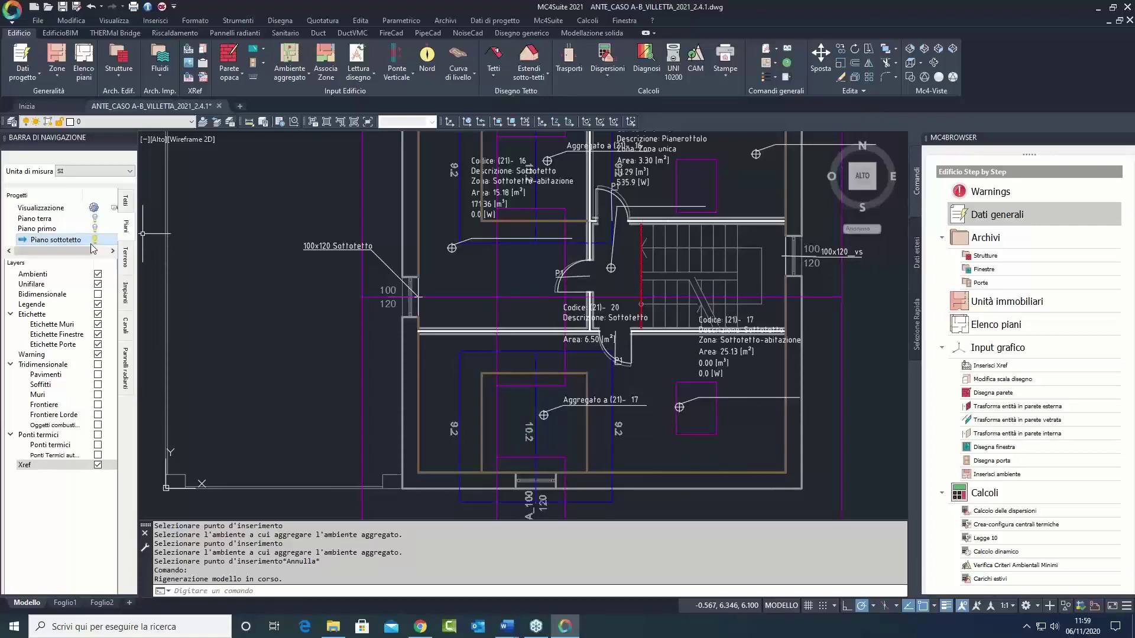
left_click(98, 466)
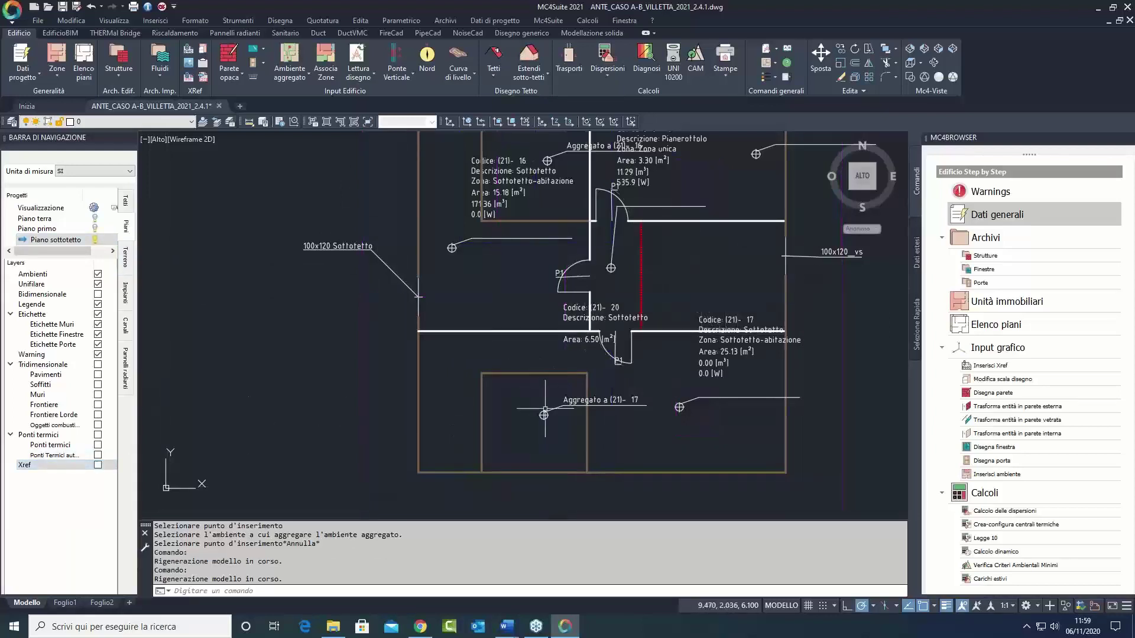
middle_click_drag(548, 170, 531, 242)
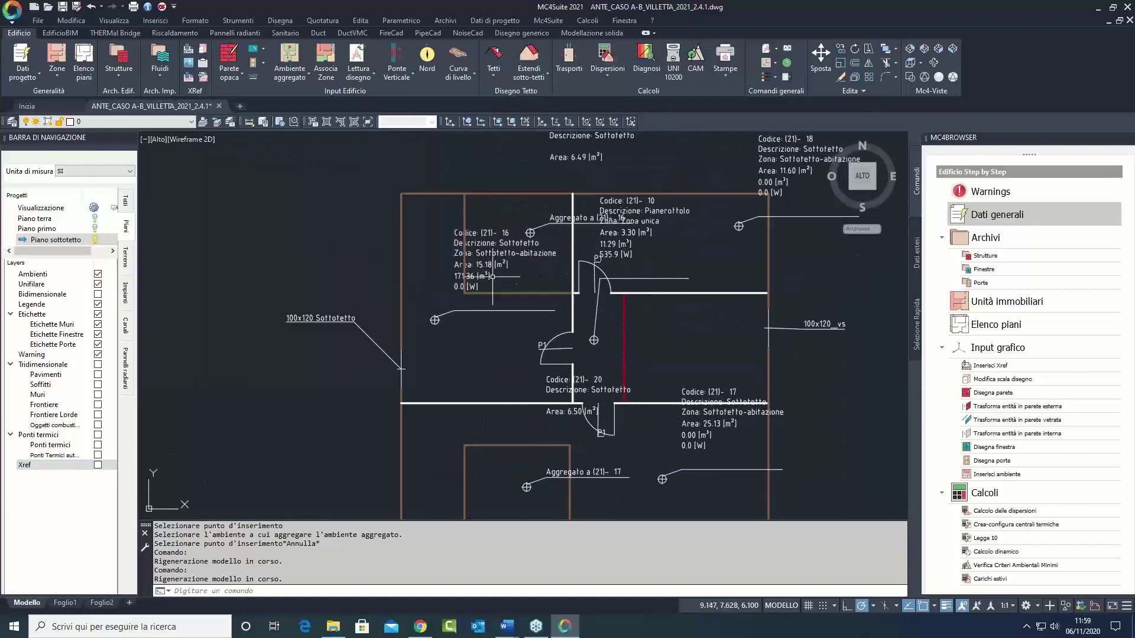
left_click(452, 312)
key("Escape")
left_click(126, 203)
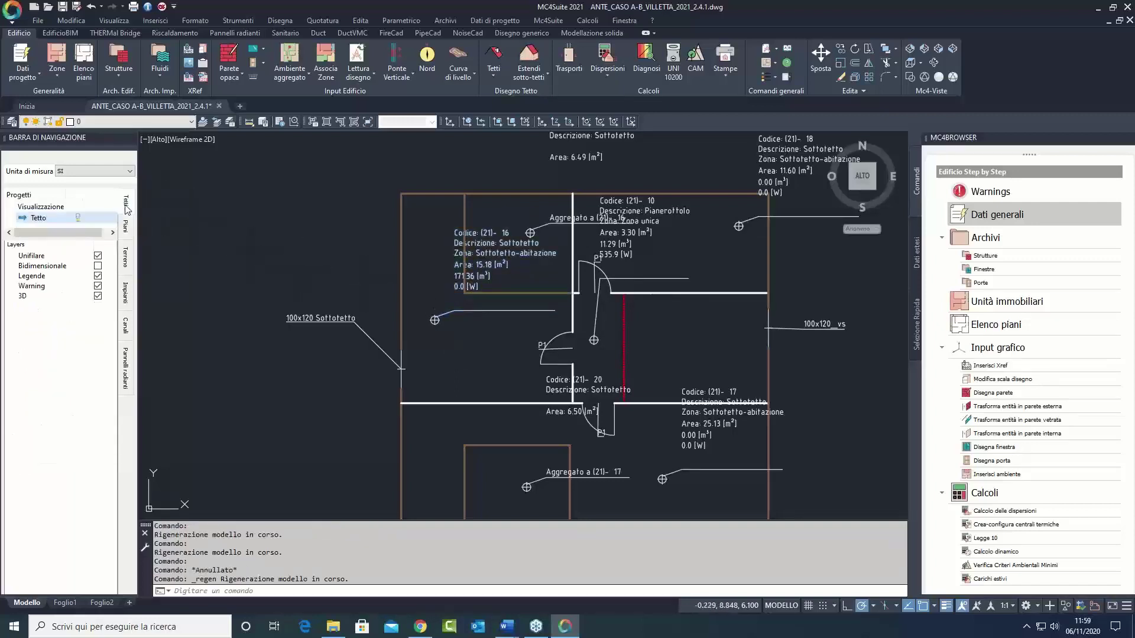
left_click(80, 218)
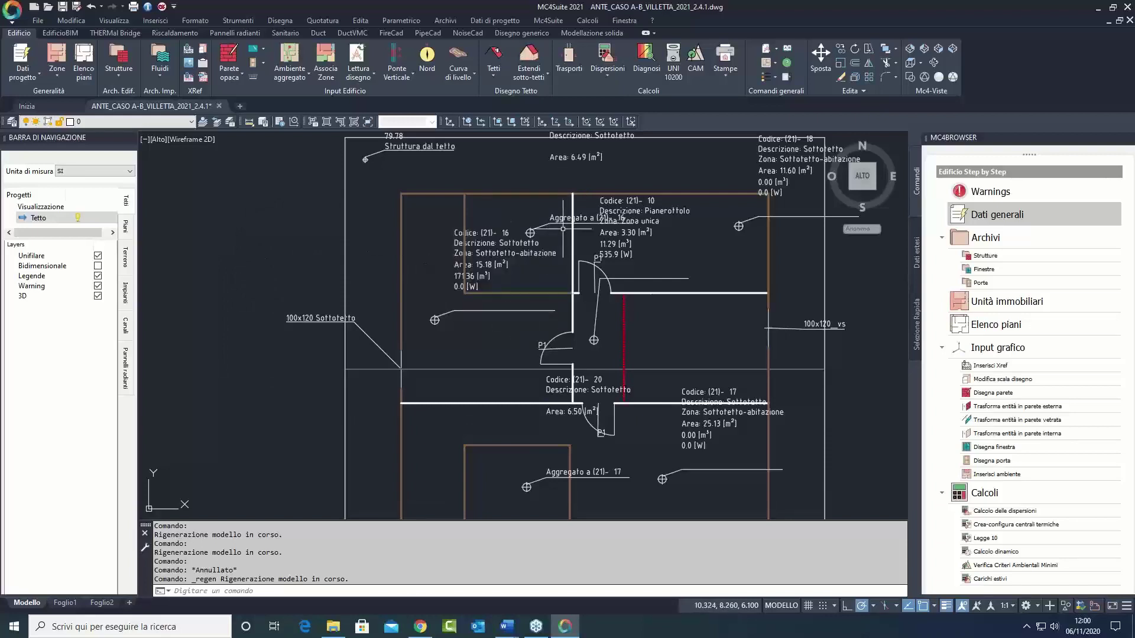
scroll(538, 227, "down", 4)
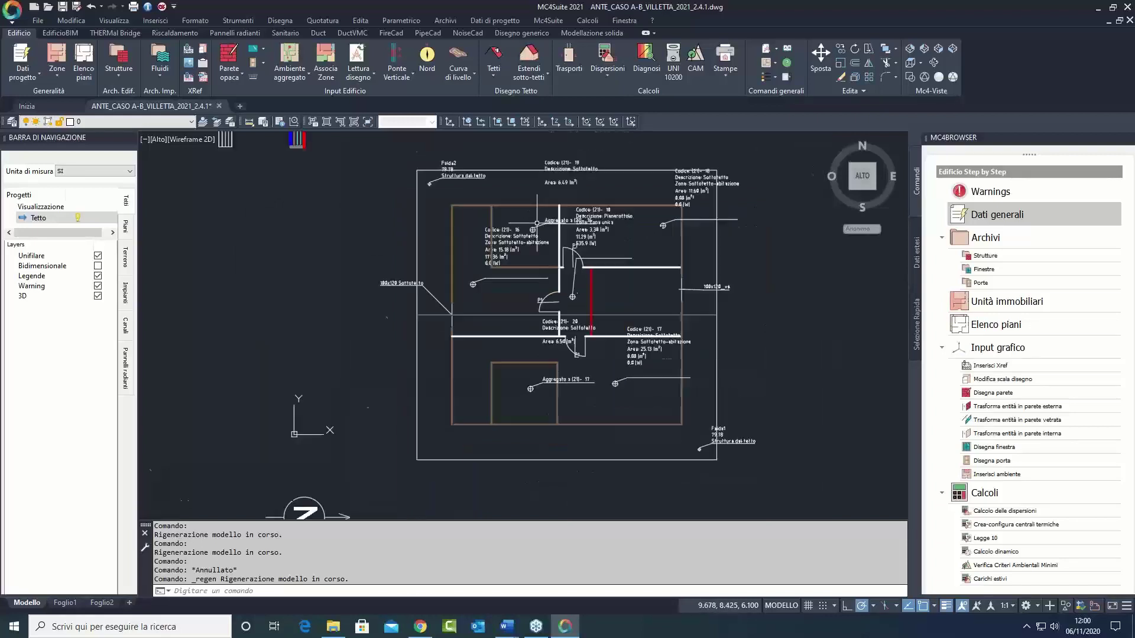
Step: Preview the roof alone in shaded-with-edges style, and restore 2D wireframe with the Piano sottotetto floor and Xref layer displayed
left_click(125, 227)
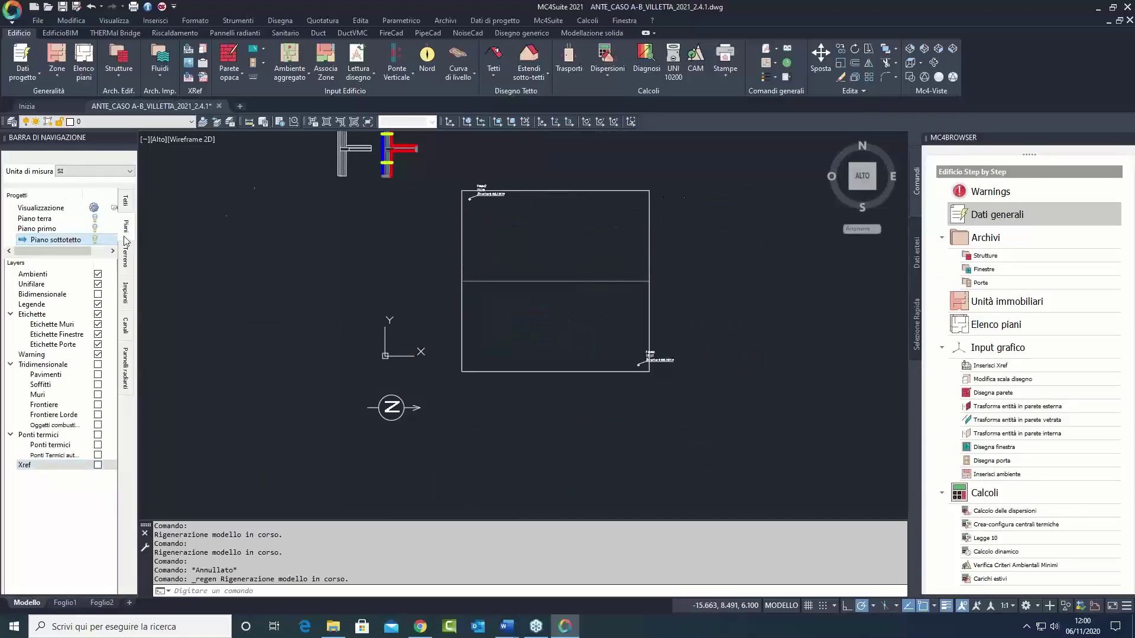
left_click(955, 73)
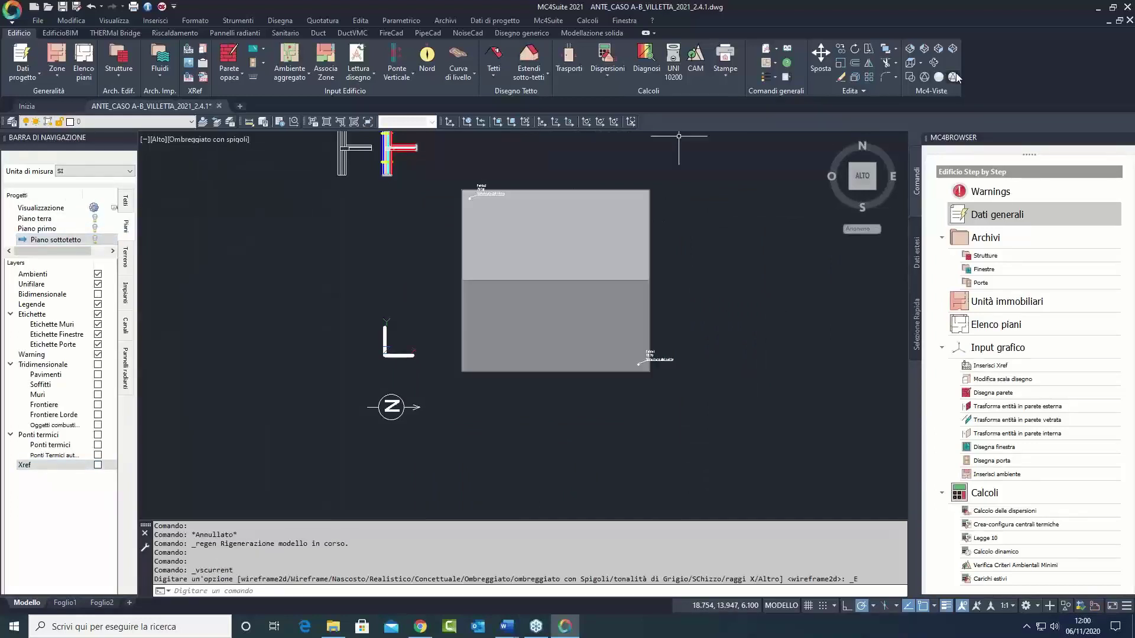
left_click(909, 77)
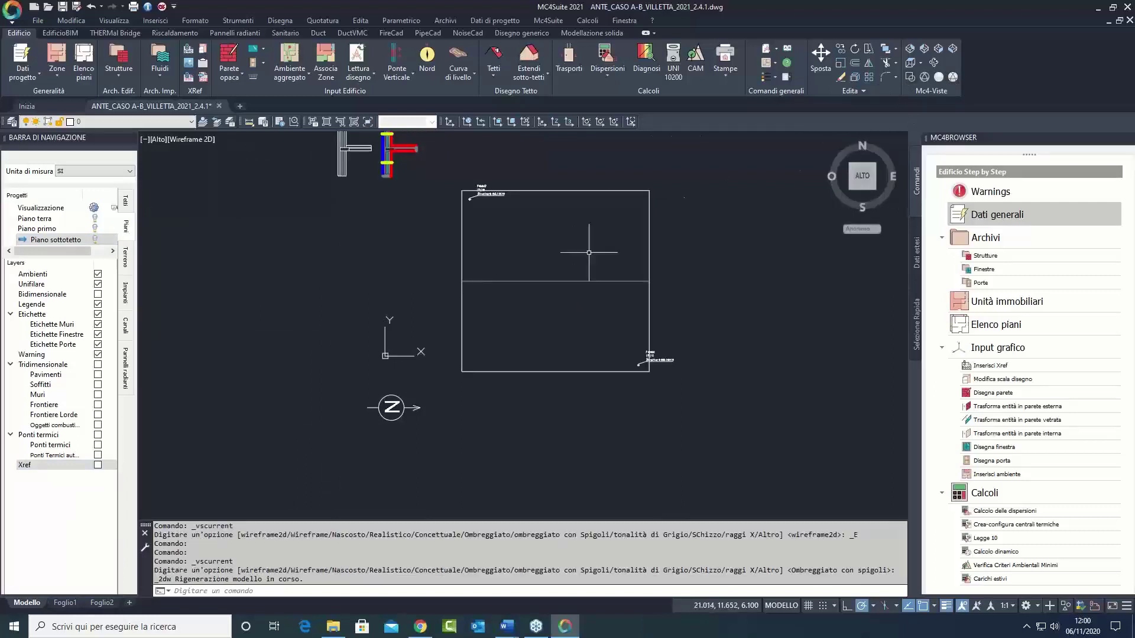
left_click(95, 240)
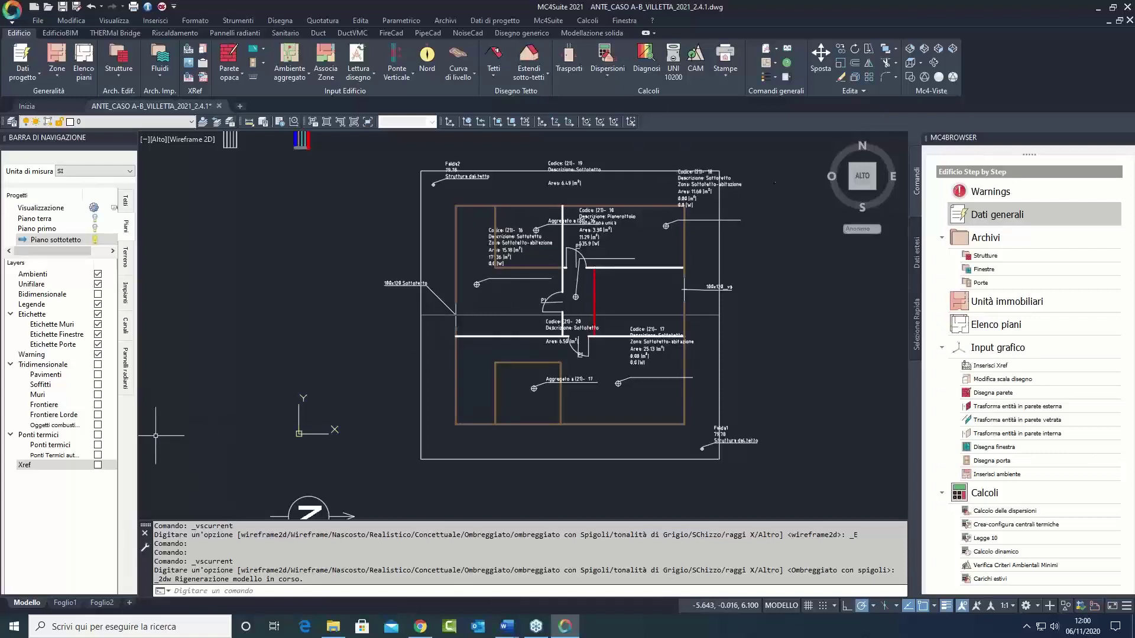
left_click(97, 465)
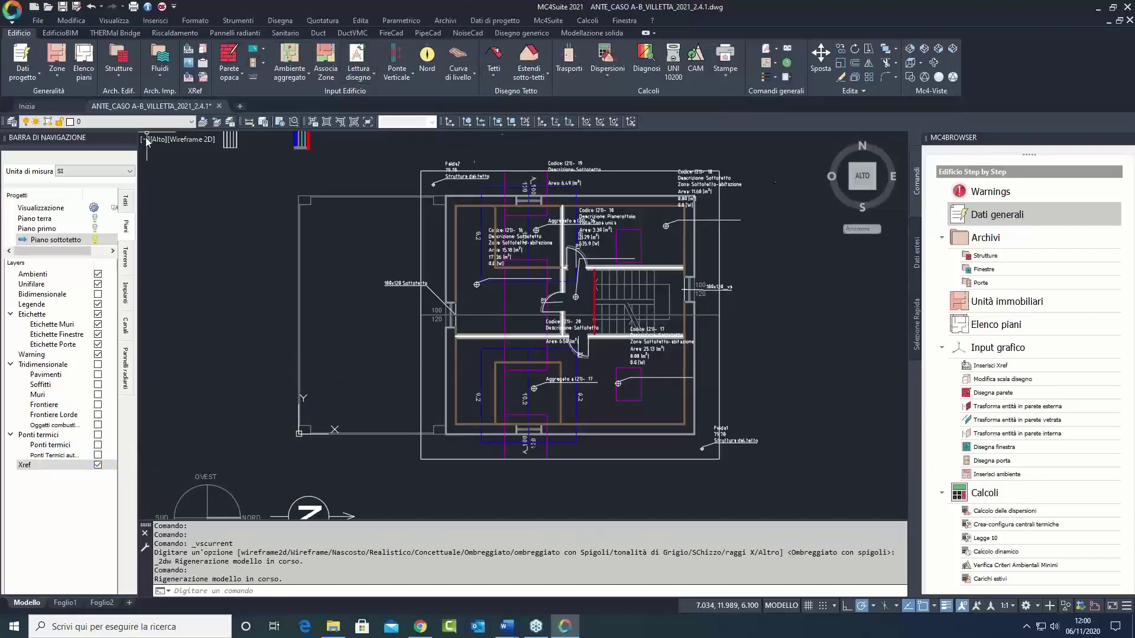
Step: Draw a Colmo o gronda line from the roof ridge to the north eave along the west edge of the reference dormer
left_click(128, 199)
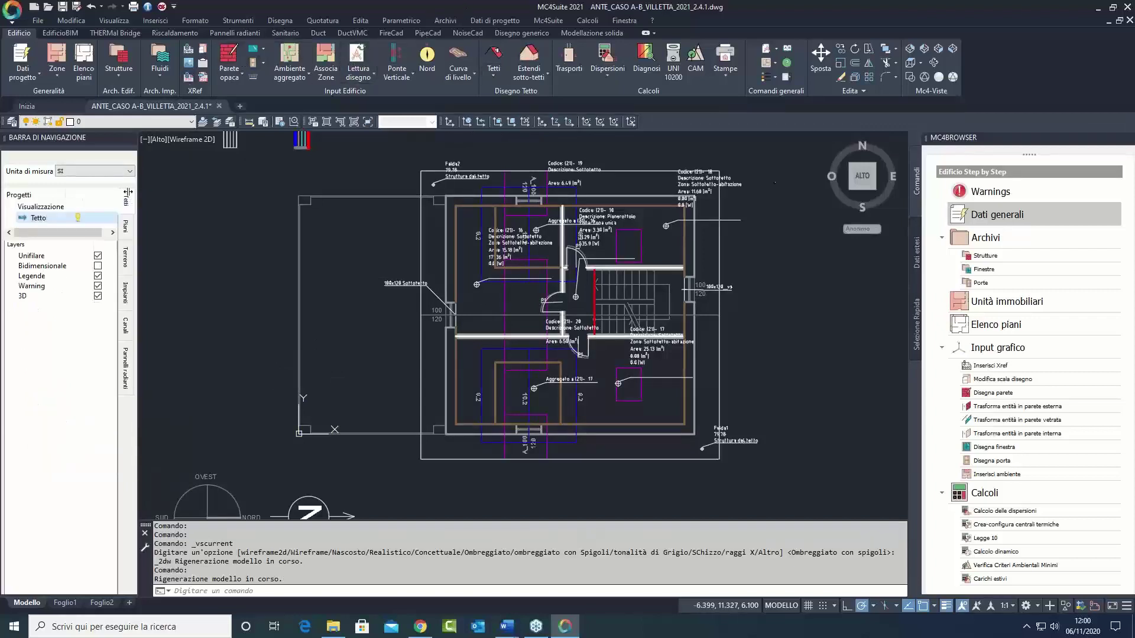
left_click(494, 76)
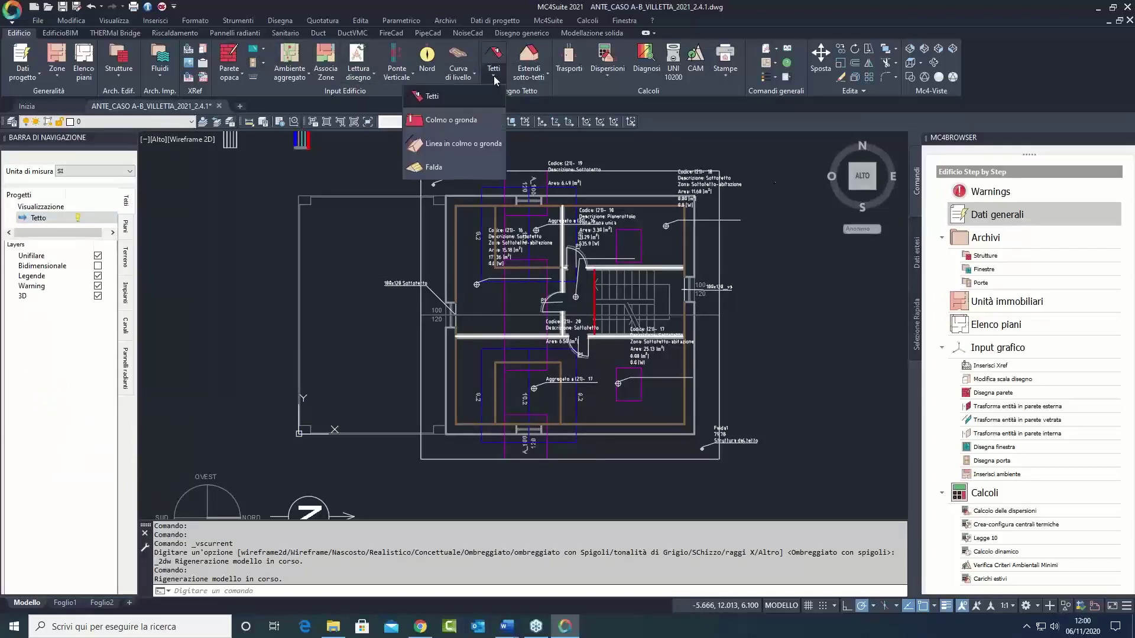
left_click(477, 119)
scroll(512, 313, "up", 4)
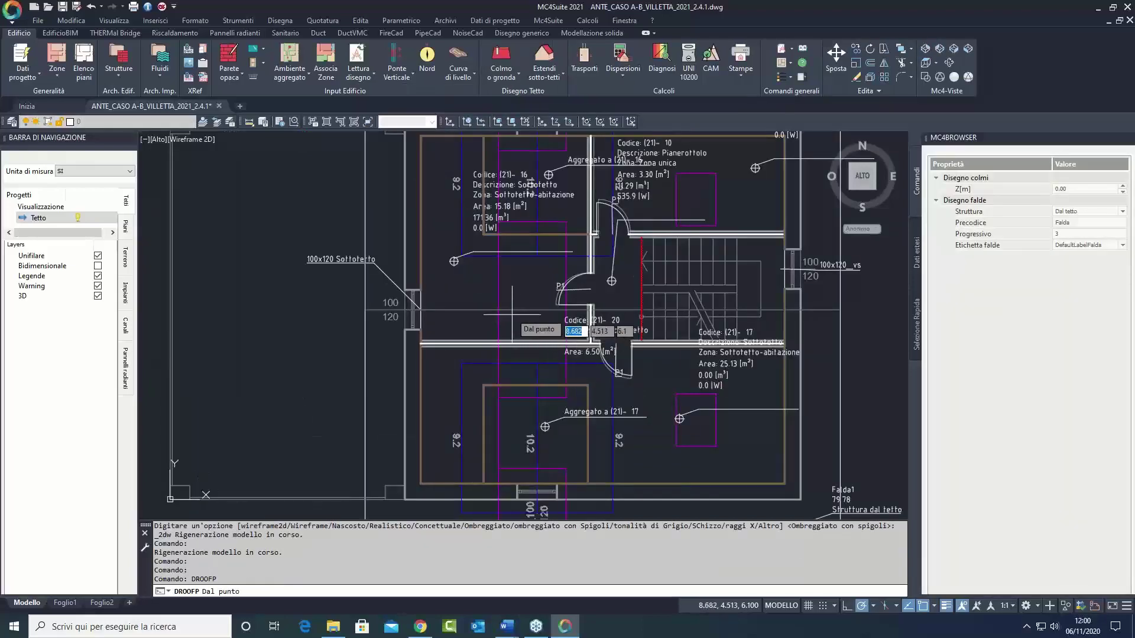
scroll(484, 307, "up", 5)
left_click(482, 307)
scroll(473, 331, "down", 5)
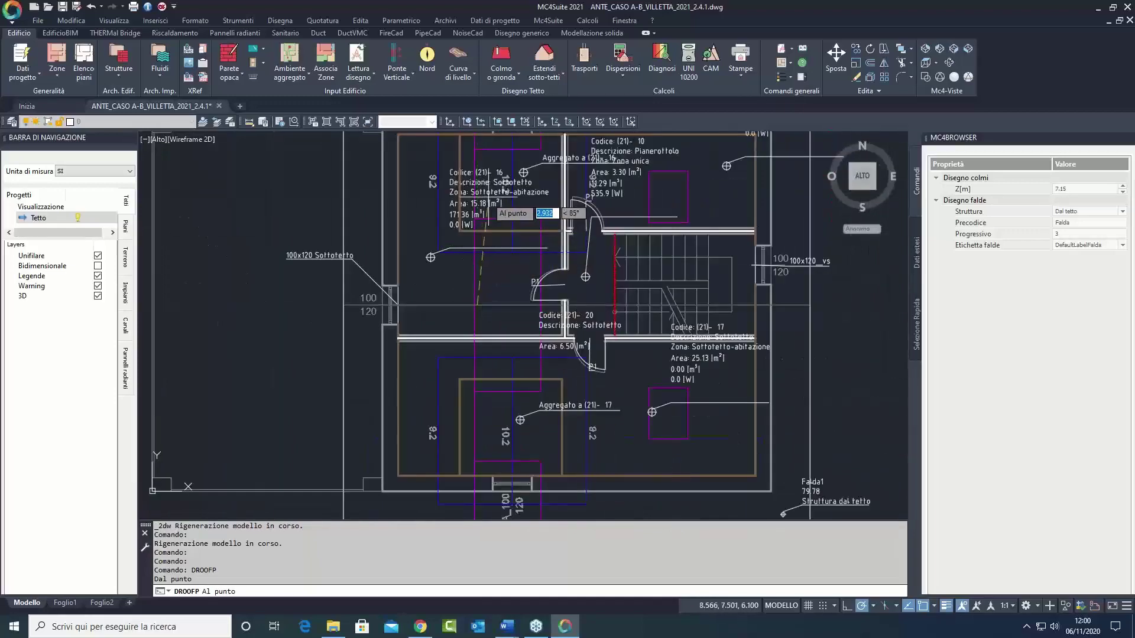
left_click(479, 220)
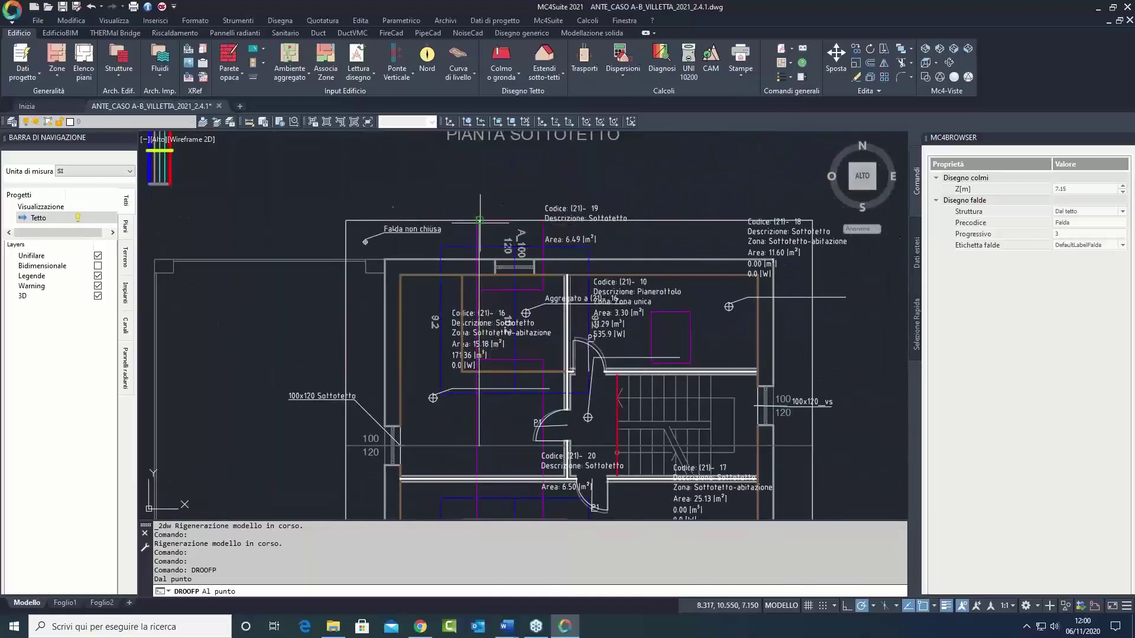
key("Return")
Step: Draw a second Colmo o gronda line from the north eave to the ridge along the reference dormer's east edge
scroll(540, 224, "up", 5)
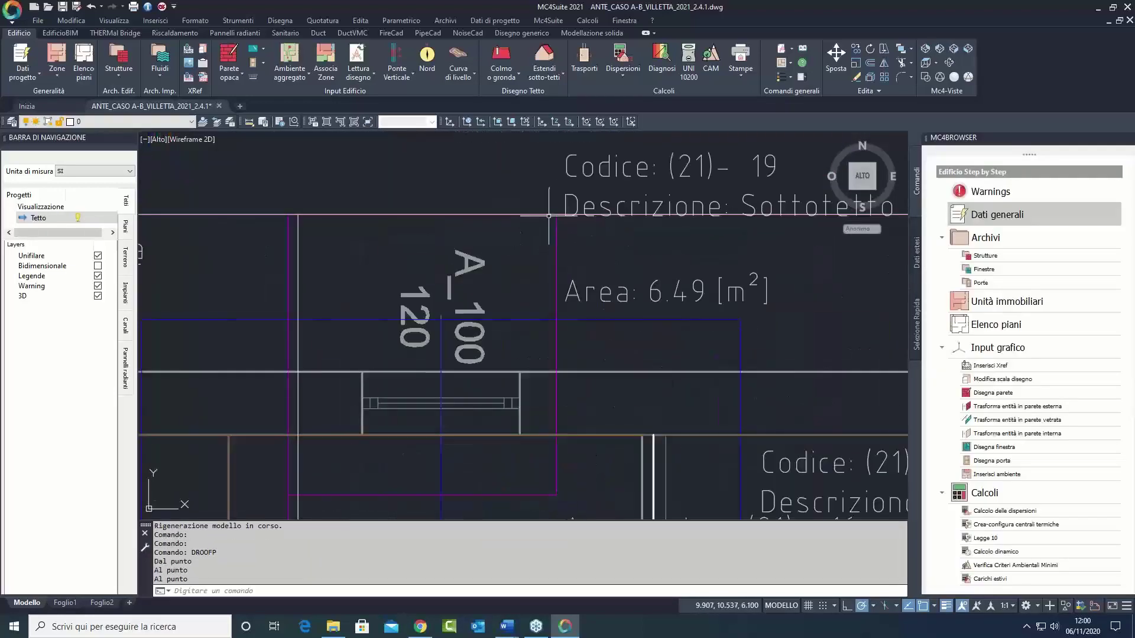
key("Return")
left_click(547, 217)
scroll(543, 225, "down", 5)
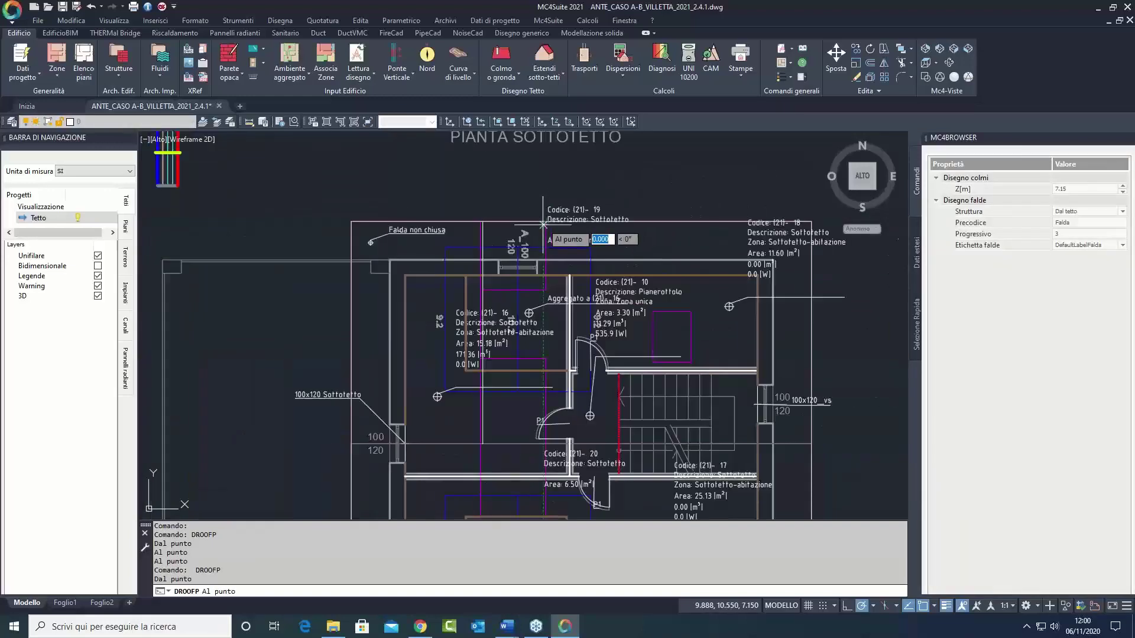
scroll(540, 431, "up", 5)
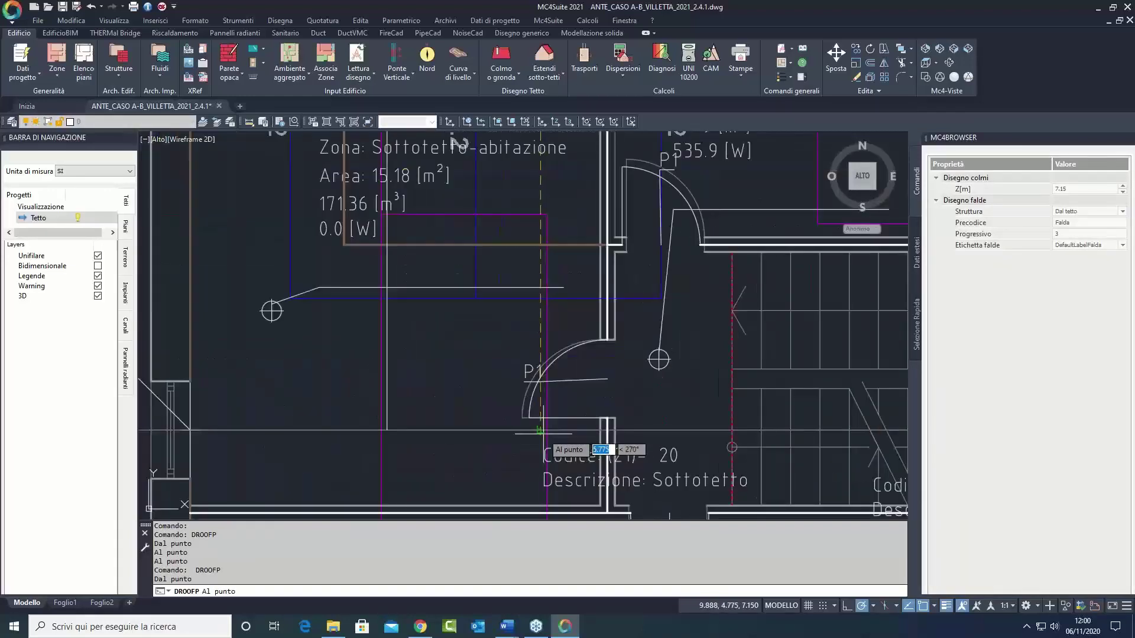
key("Escape")
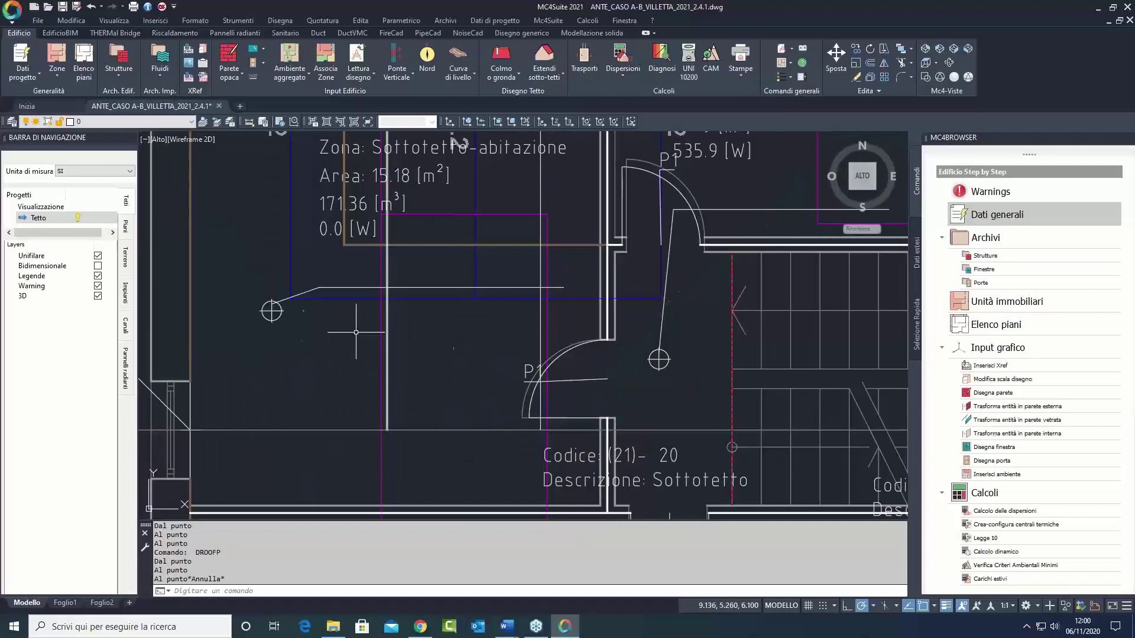
Step: Hide the Piano sottotetto floor and check the roof's new dormer lines in north-east isometric view, returning to the top view
left_click(98, 296)
left_click(126, 230)
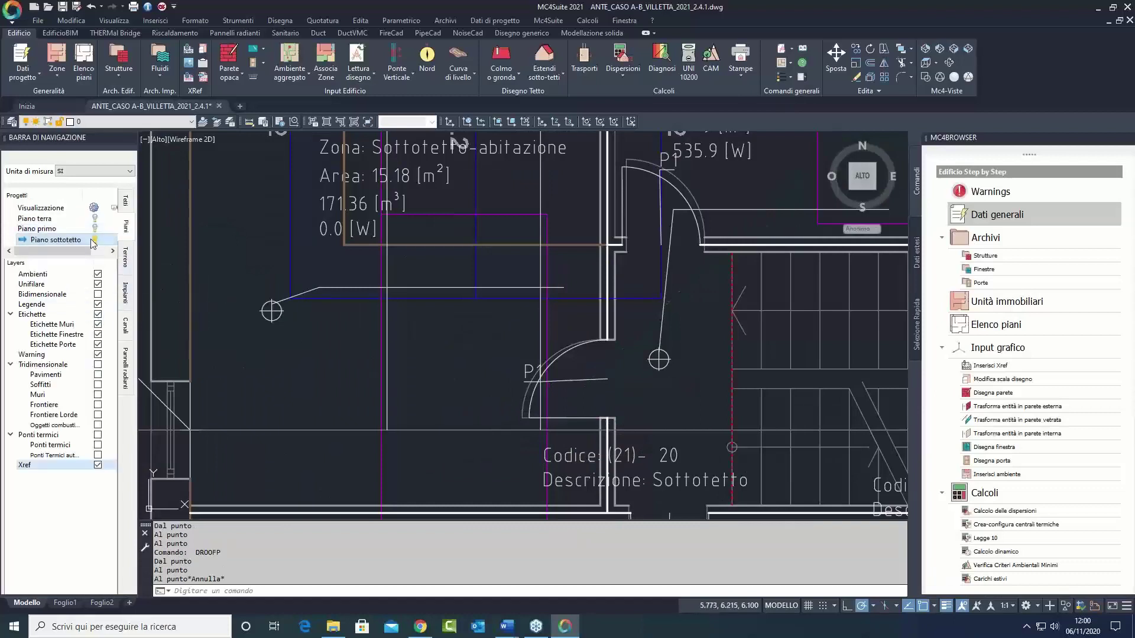
left_click(98, 242)
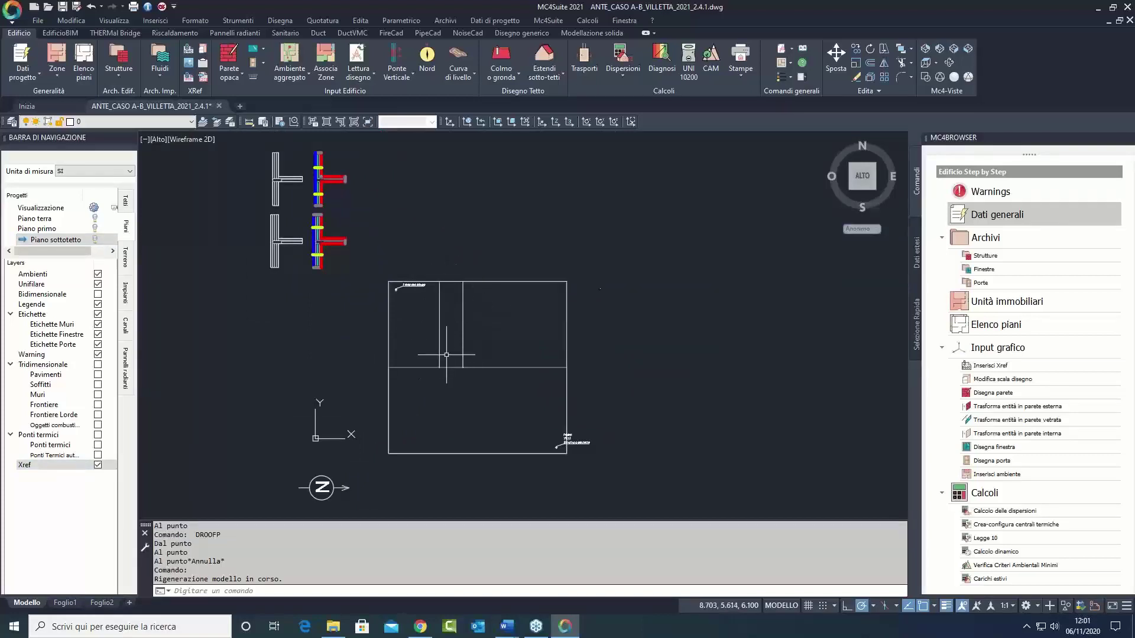
left_click(924, 50)
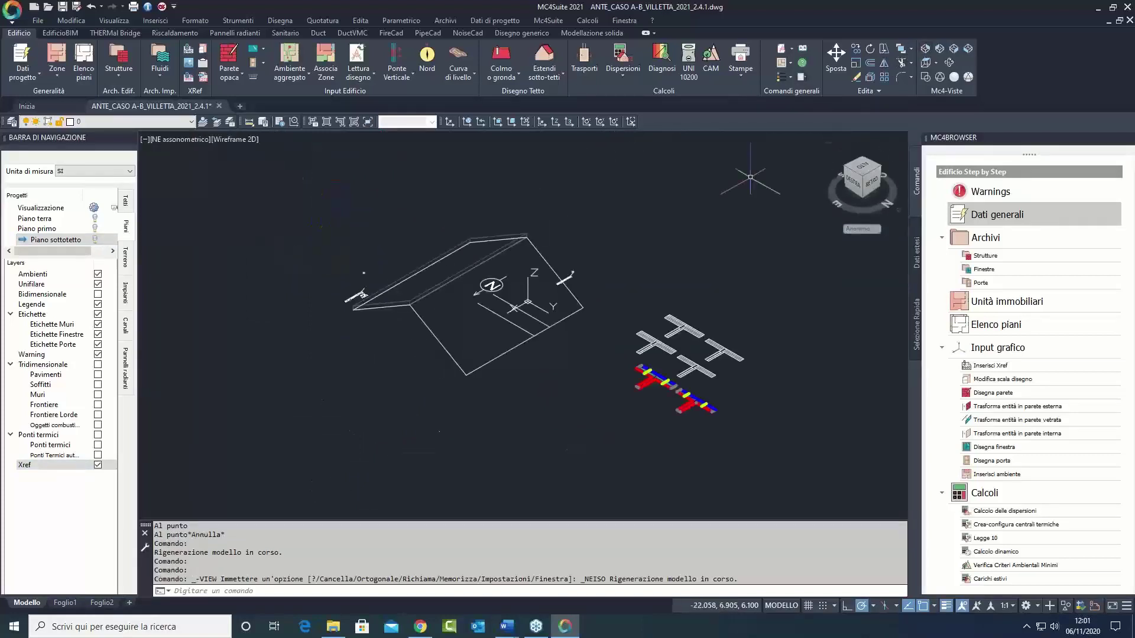
scroll(514, 290, "up", 5)
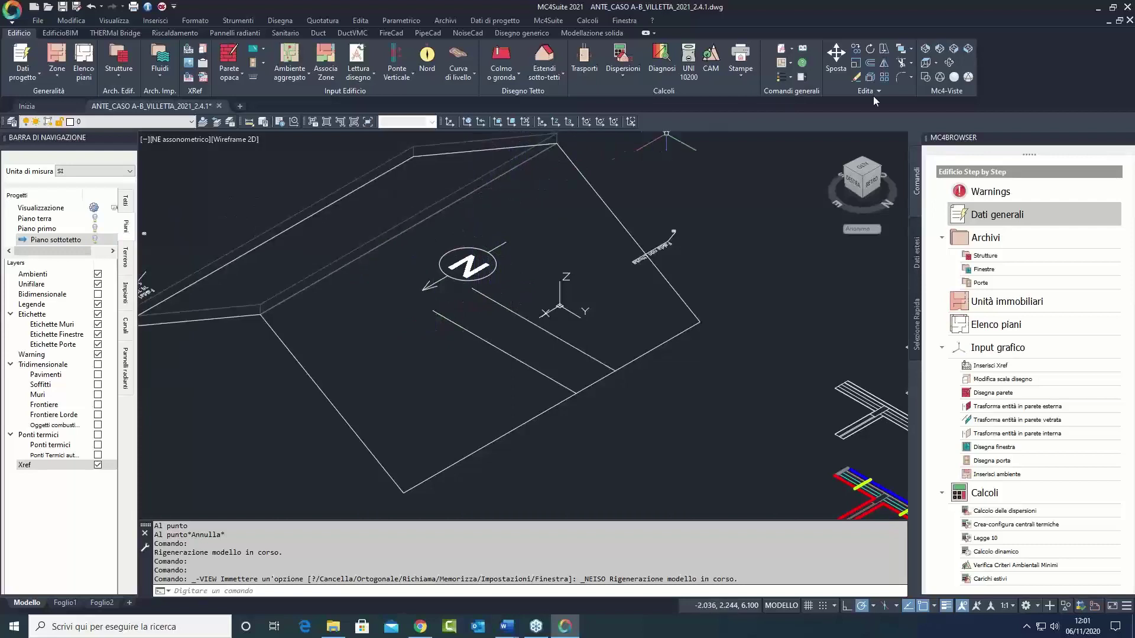
left_click(925, 76)
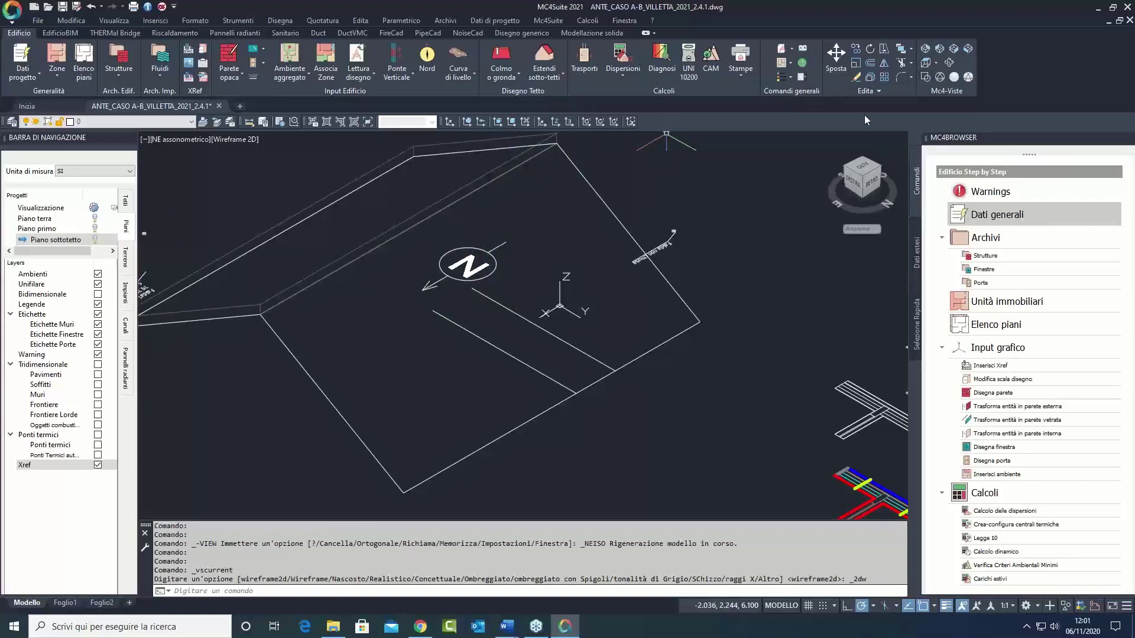
left_click(932, 69)
Step: Stretch the ridge-side endpoints of both dormer lines northward, away from the ridge
left_click(593, 349)
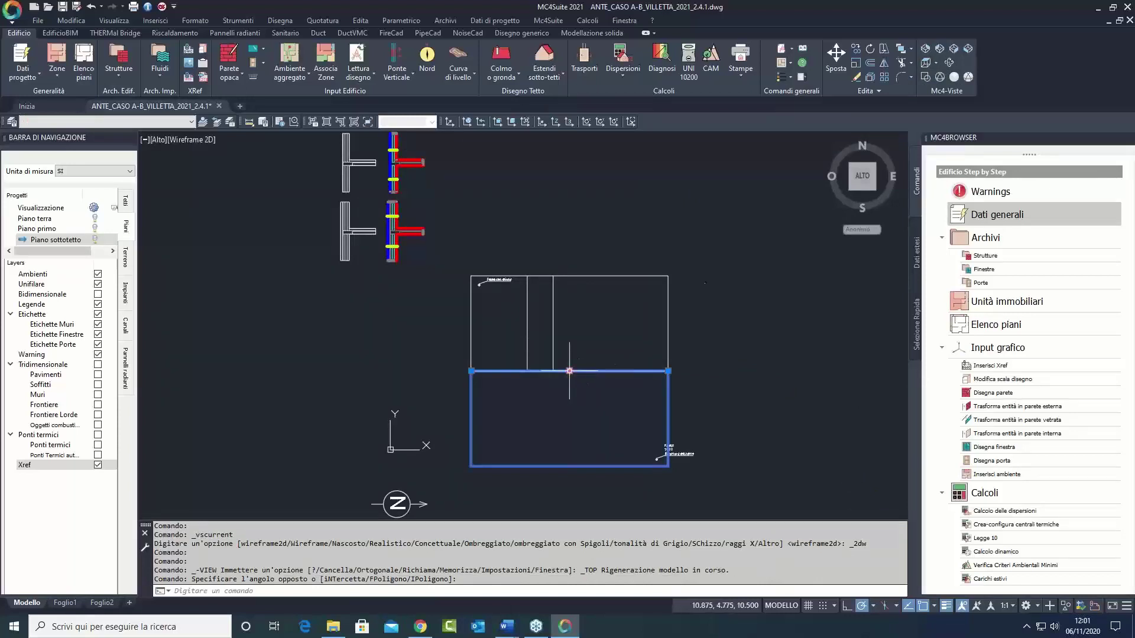
key("Escape")
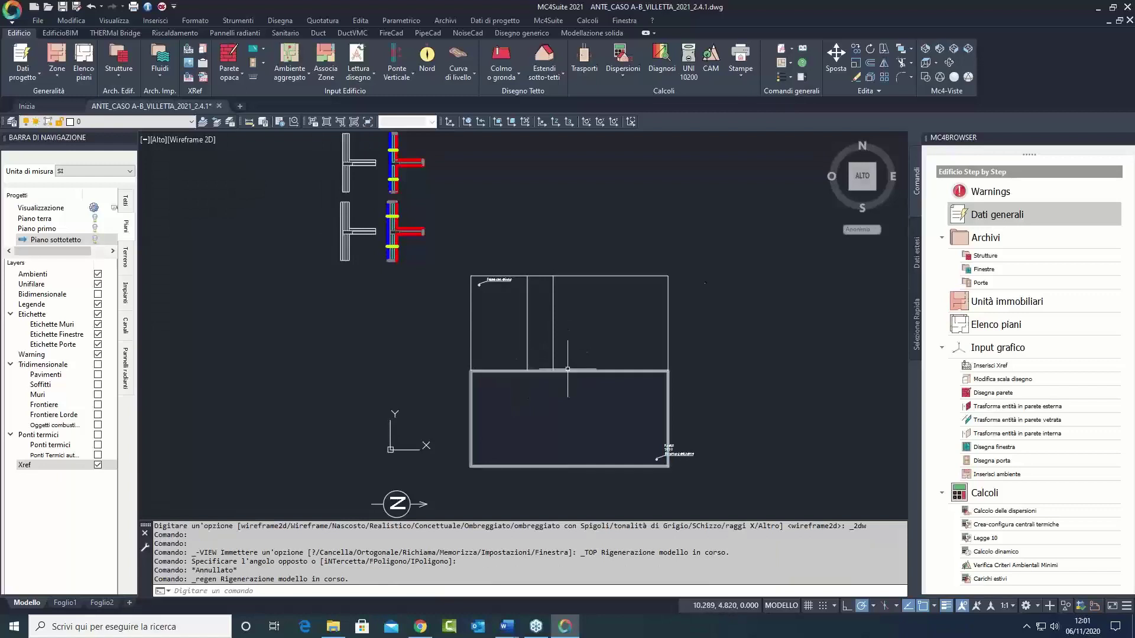
left_click(525, 367)
left_click(527, 371)
left_click(527, 351)
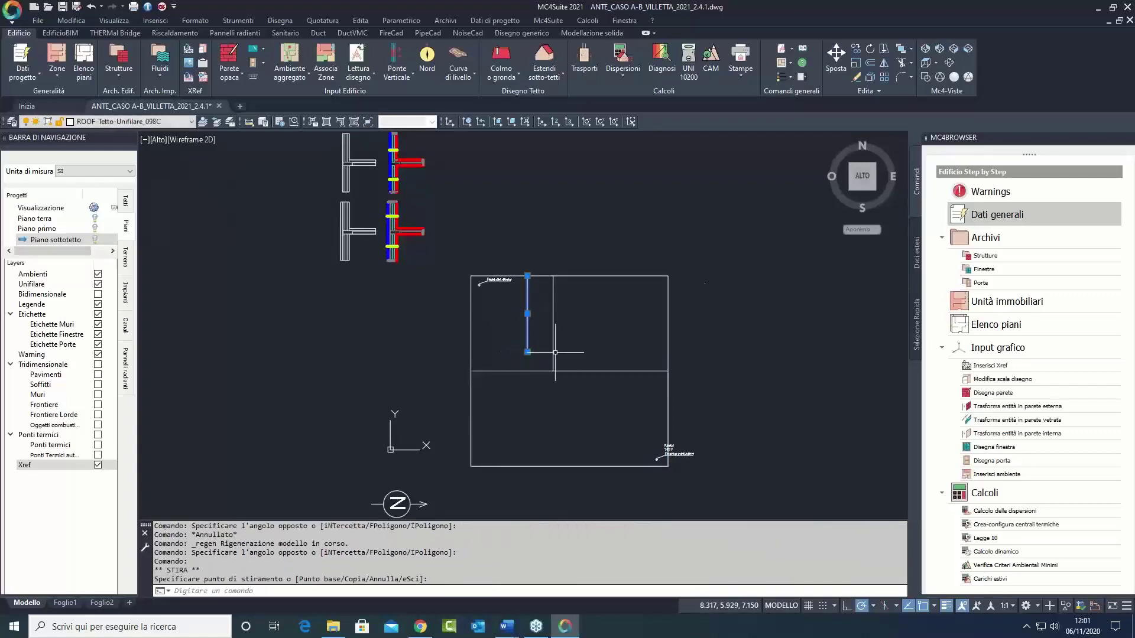
left_click(549, 365)
left_click(553, 370)
left_click(553, 352)
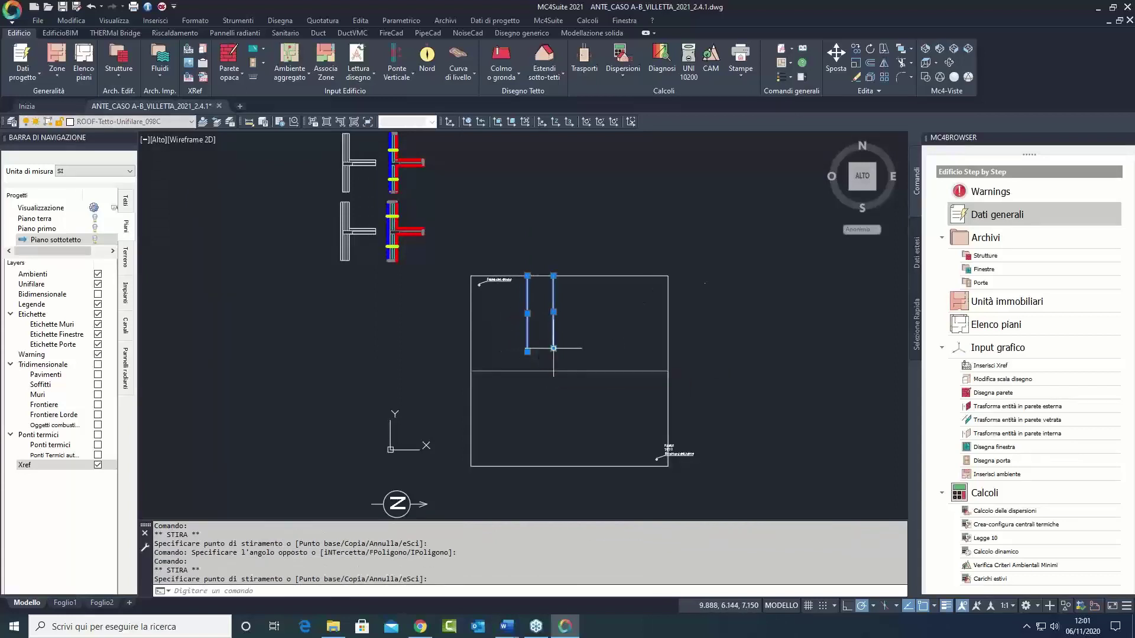
Step: Stretch the detached endpoints of both dormer lines back onto the ridge to close the slope outline
left_click(553, 352)
left_click(552, 369)
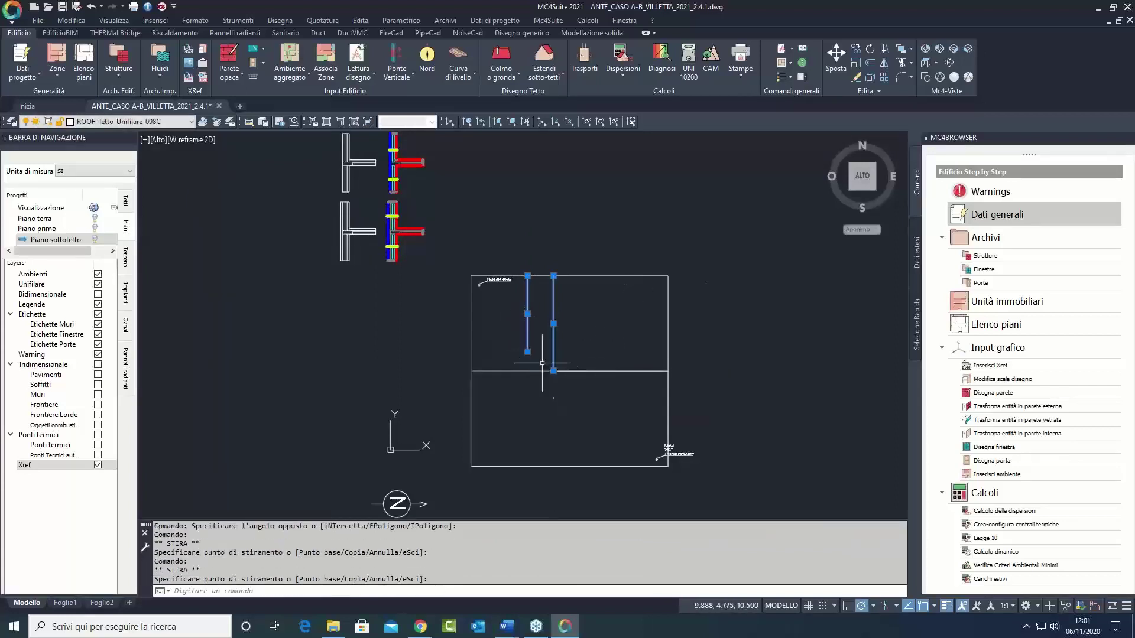
left_click(527, 352)
left_click(528, 370)
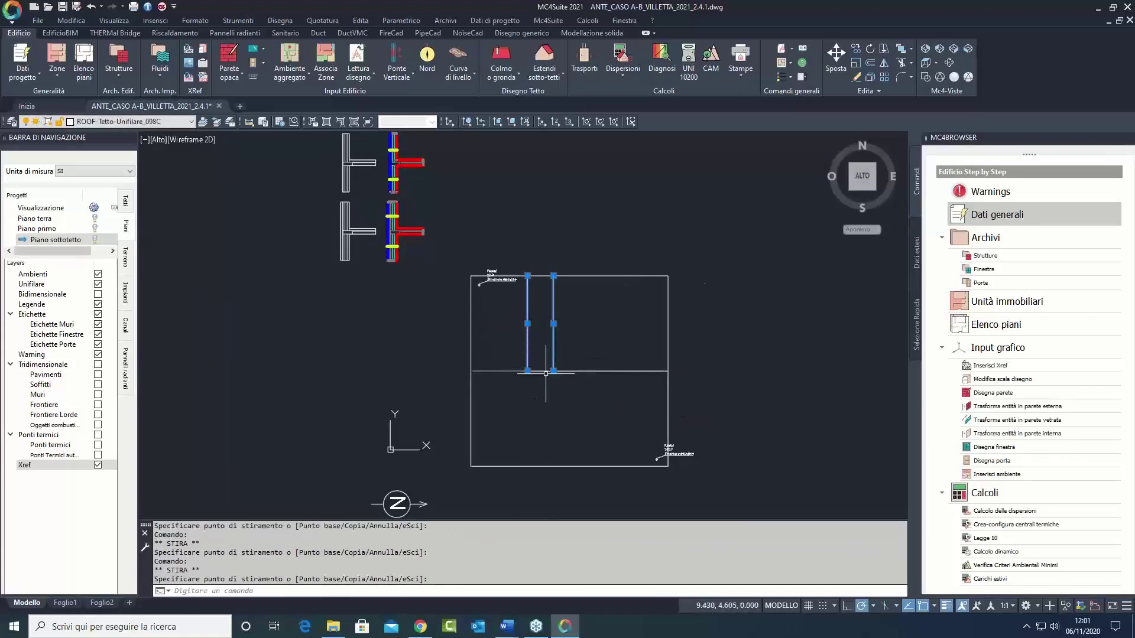
key("Escape")
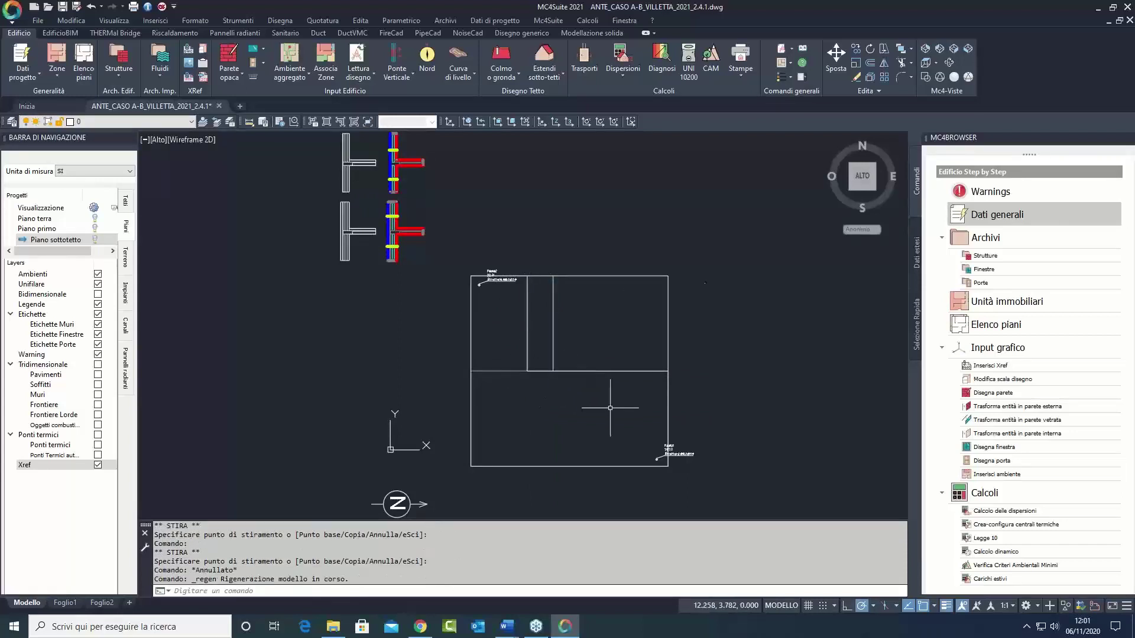
Step: Move the north roof slope's marker and label just outside the north eave, near its west corner
left_click(478, 283)
left_click(479, 284)
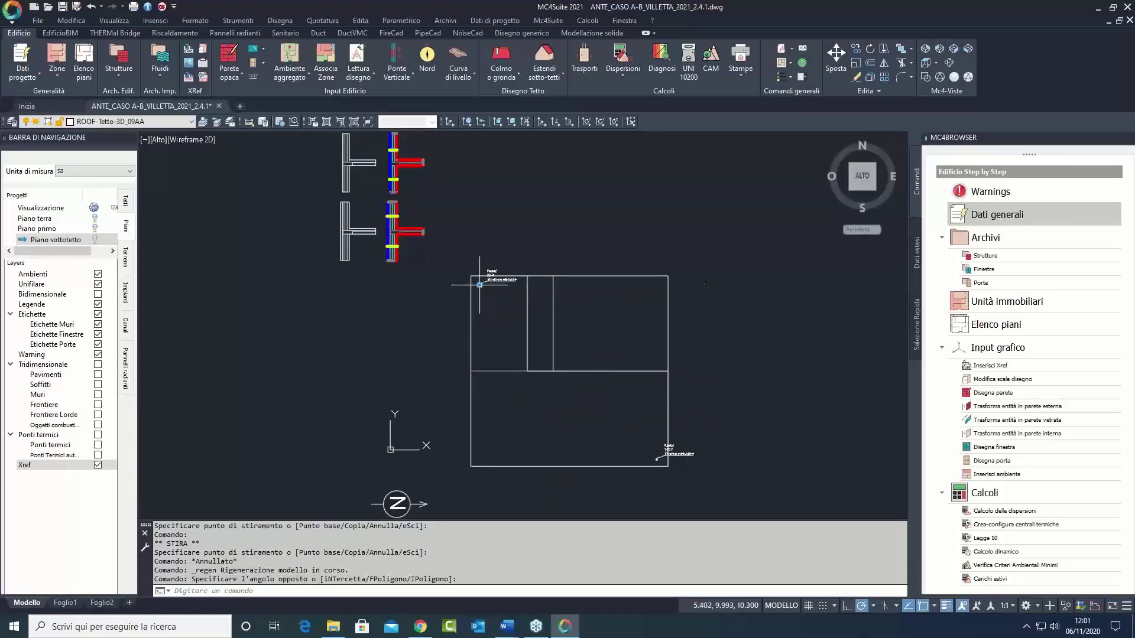
left_click(478, 284)
left_click(479, 264)
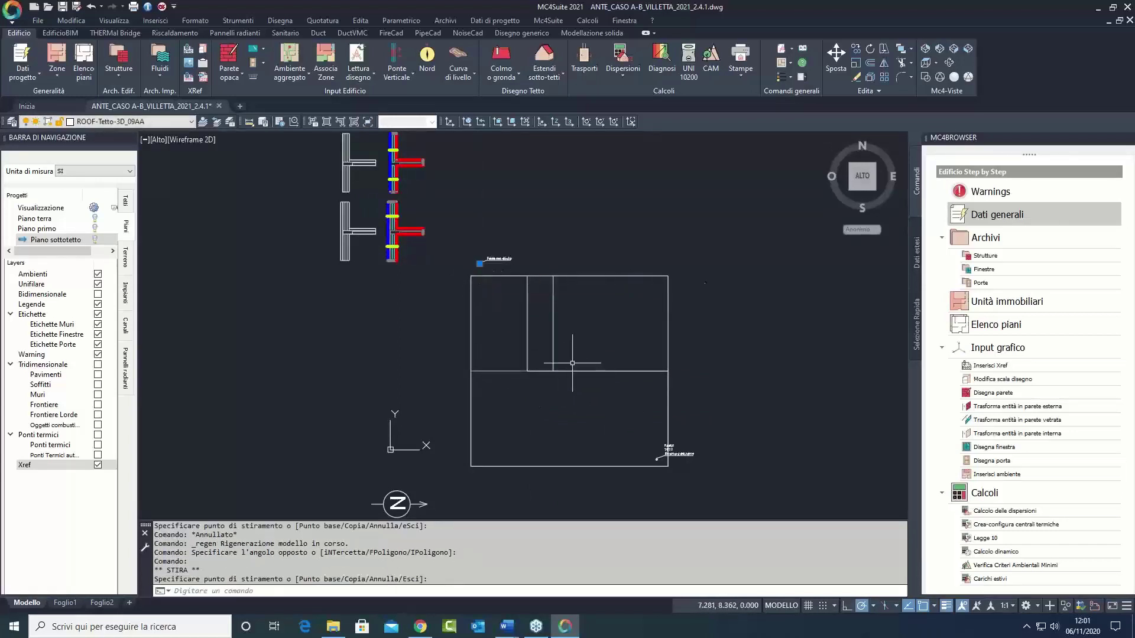
Step: Move the south roof slope's marker and label just outside the south eave, near its east corner
left_click(656, 455)
left_click(658, 457)
left_click(657, 459)
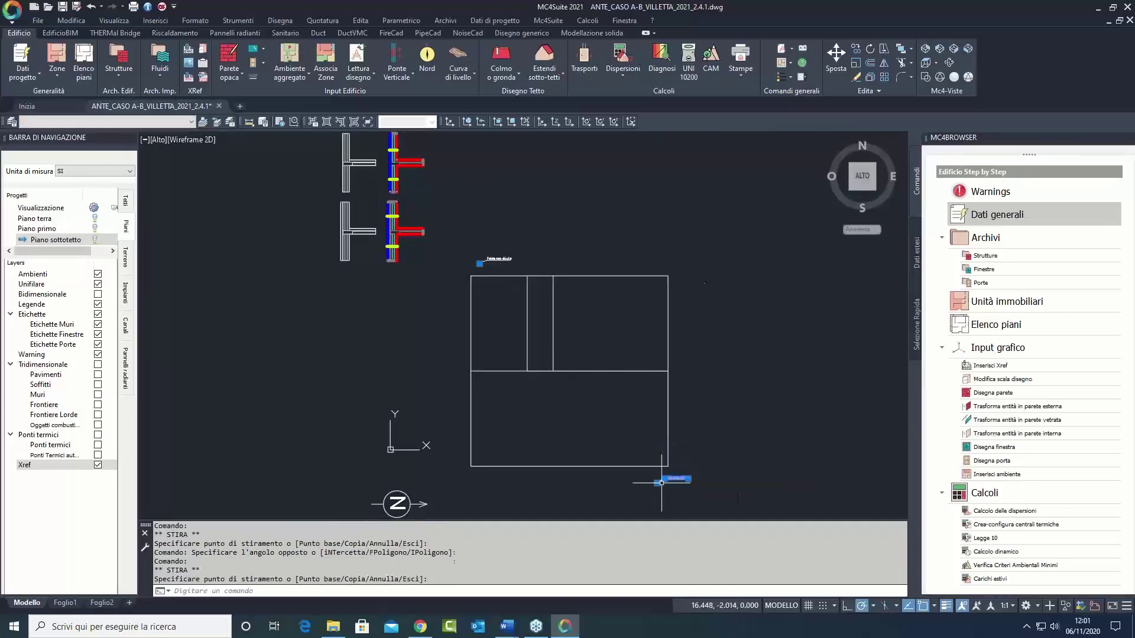
left_click(657, 482)
key("Escape")
scroll(540, 376, "up", 2)
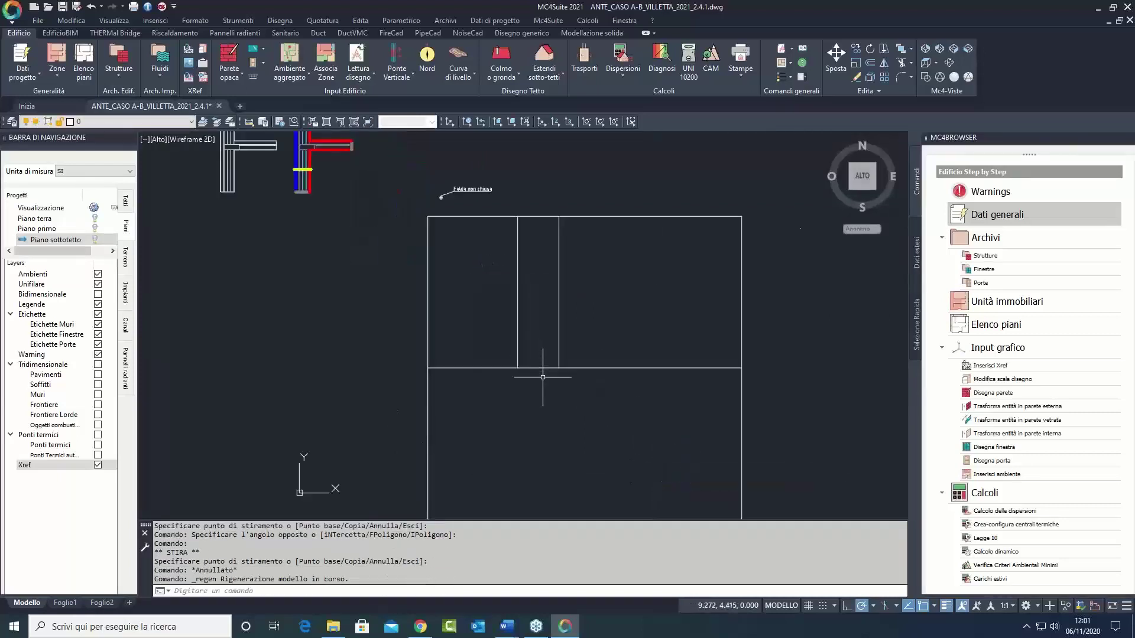
left_click(541, 381)
left_click(535, 354)
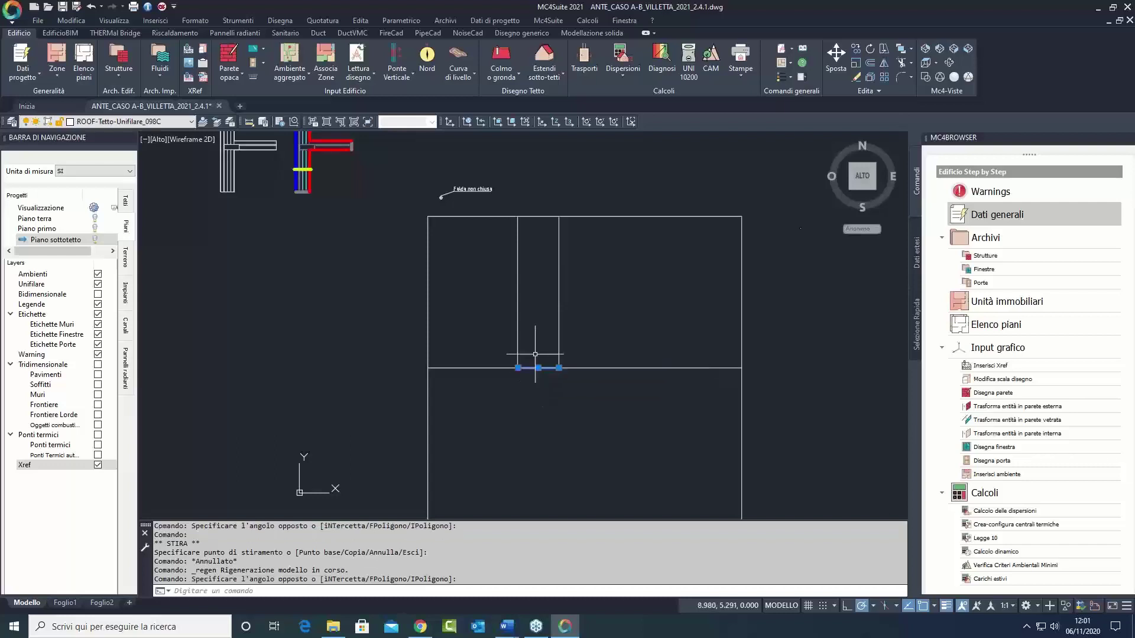
key("Escape")
scroll(548, 363, "down", 2)
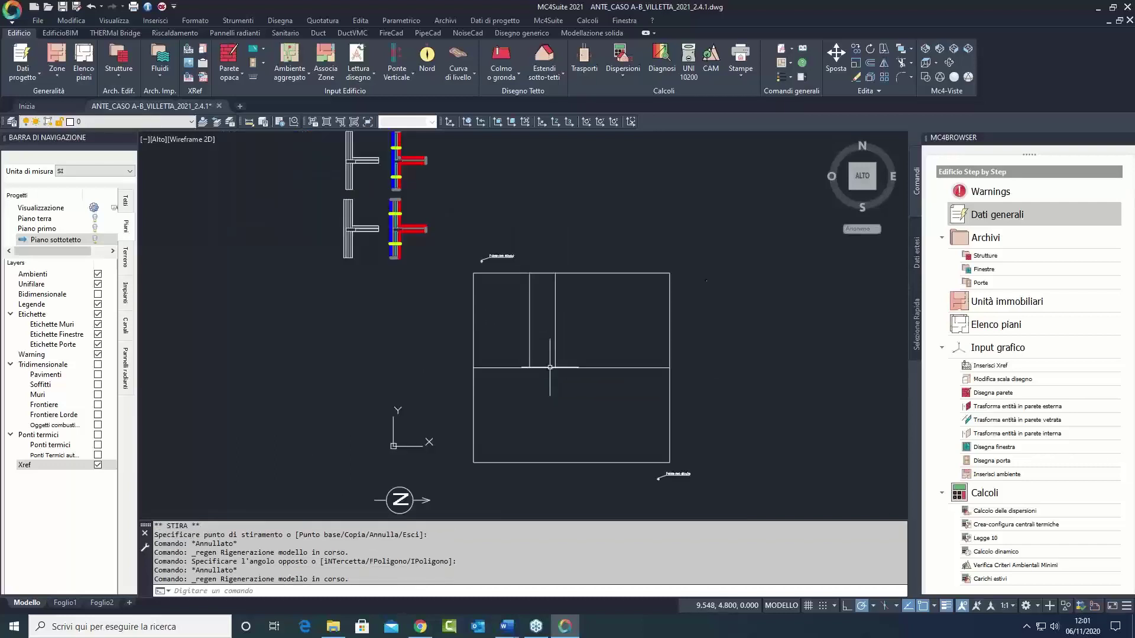
Step: Show the Piano sottotetto floor together with its Xref reference plan beneath the roof outline
left_click(97, 465)
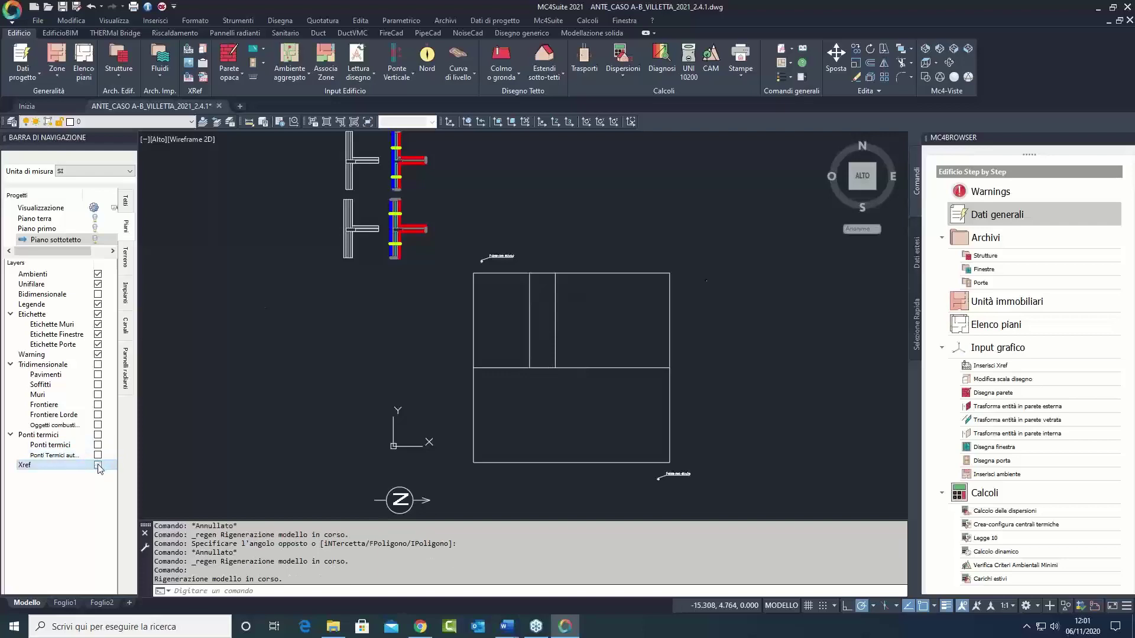
left_click(95, 239)
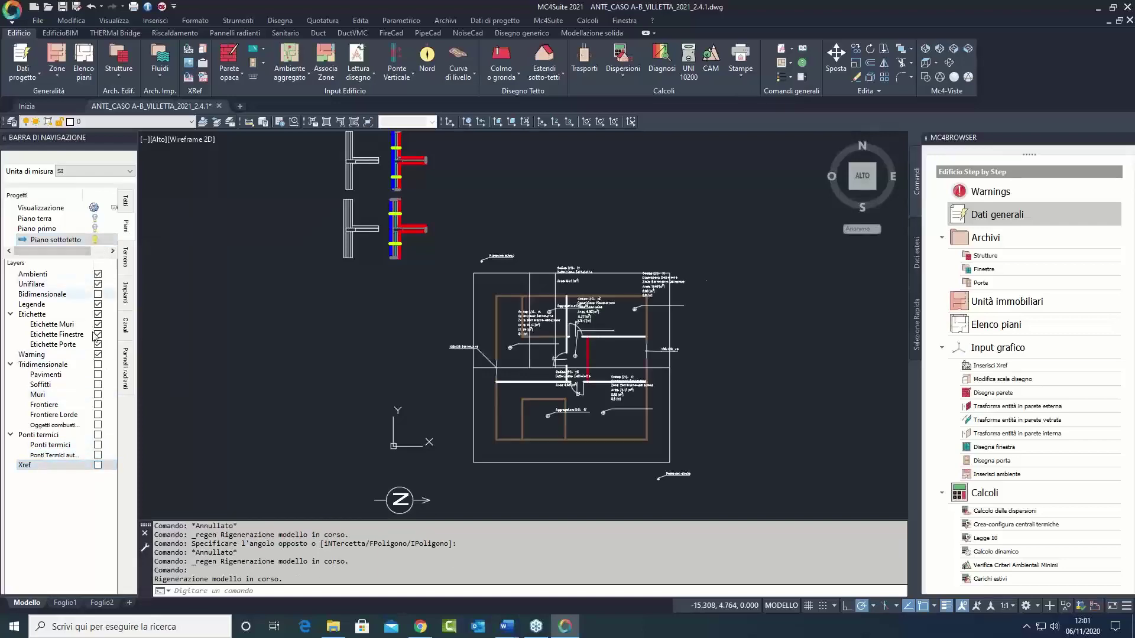
left_click(98, 465)
scroll(559, 292, "up", 5)
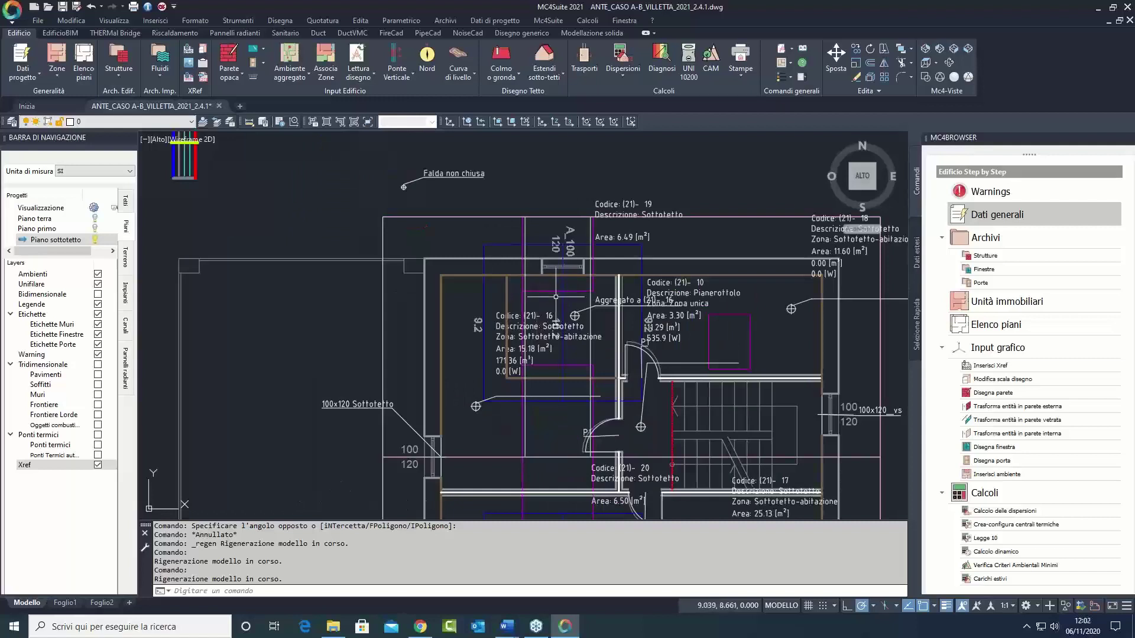
Step: Draw two Colmo o gronda lines across the gap between the dormer lines, at the north and south edges of the north dormer opening
left_click(508, 73)
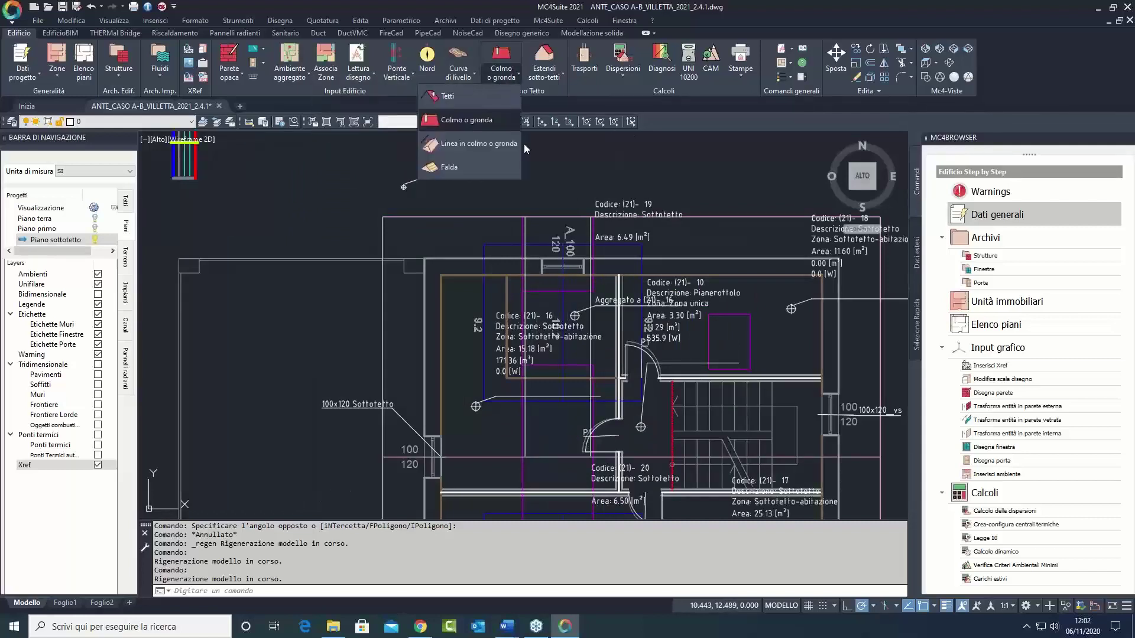
left_click(466, 120)
scroll(568, 256, "up", 5)
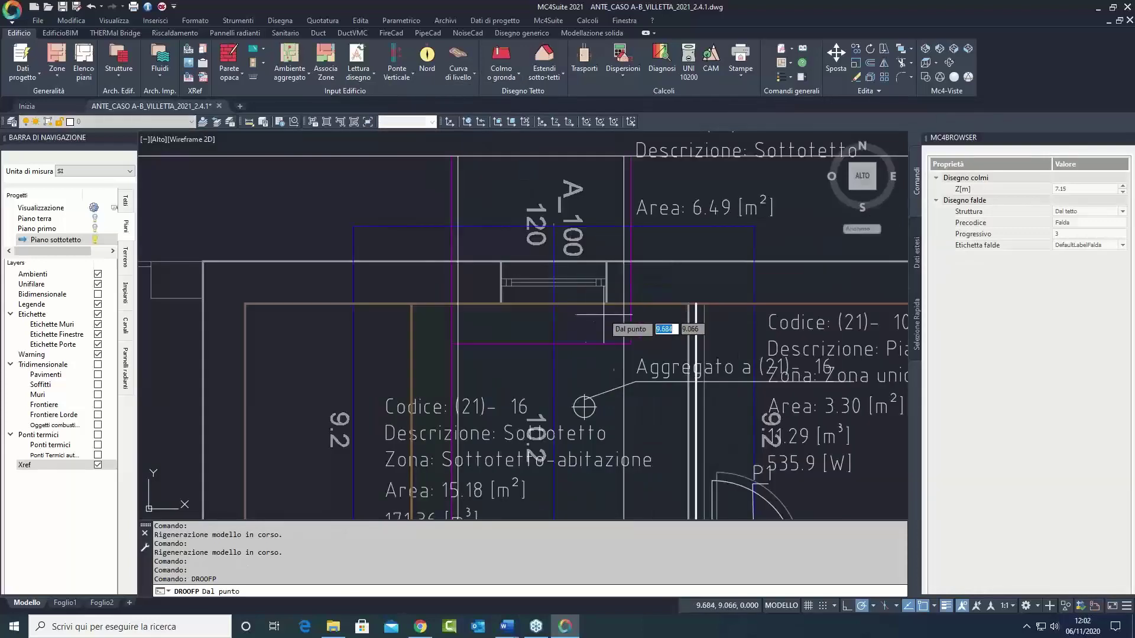
left_click(623, 350)
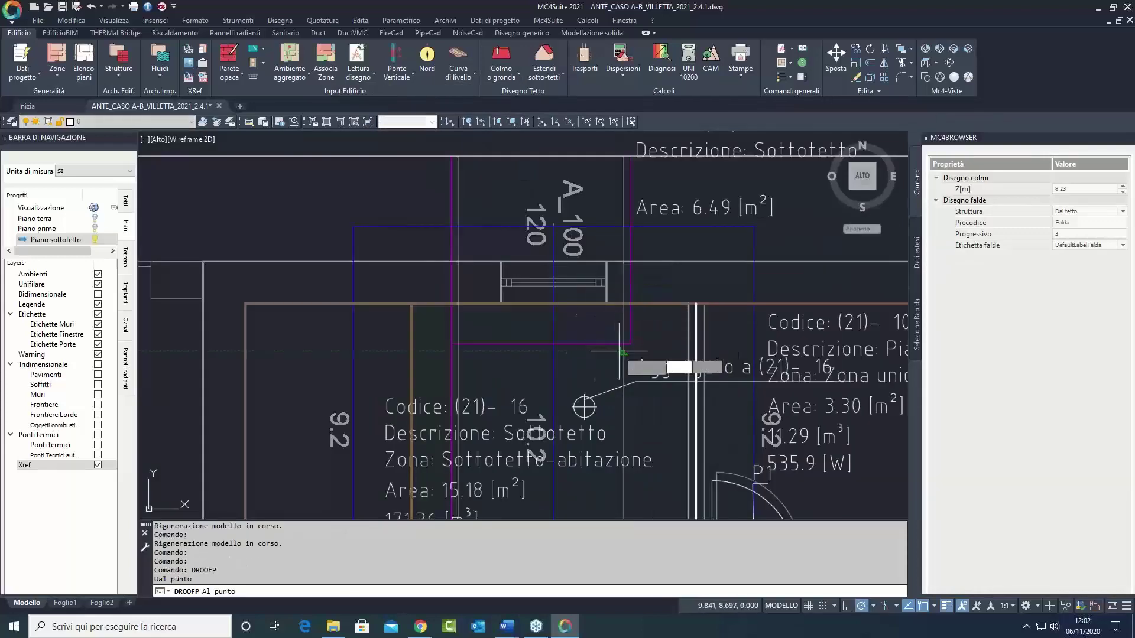
left_click(458, 351)
key("Return")
middle_click_drag(623, 518, 622, 354)
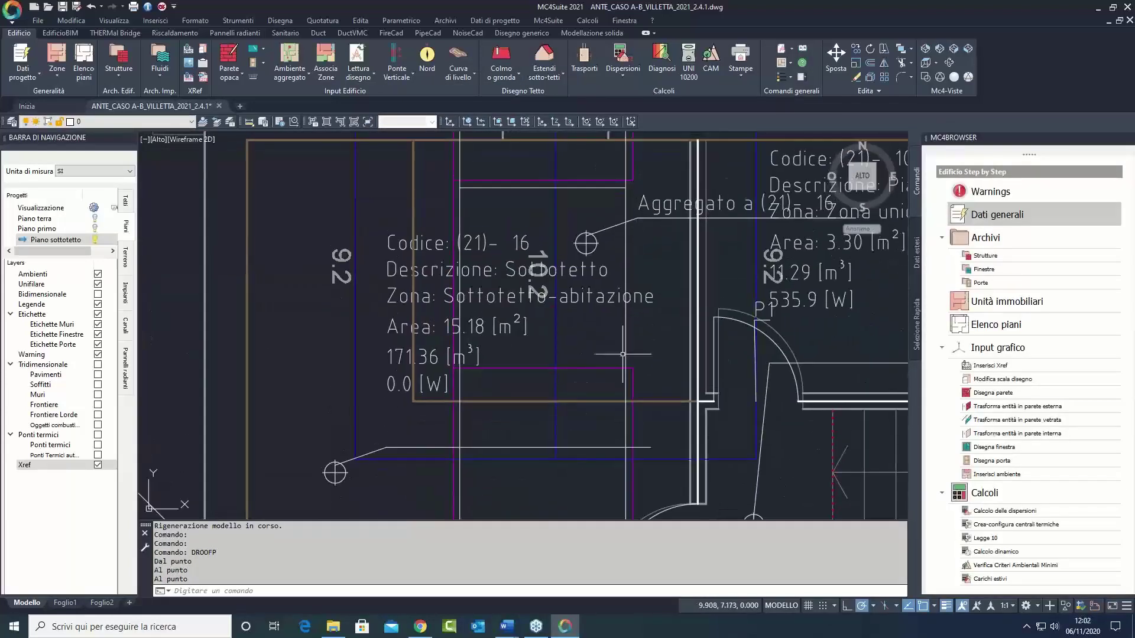
key("Return")
left_click(624, 362)
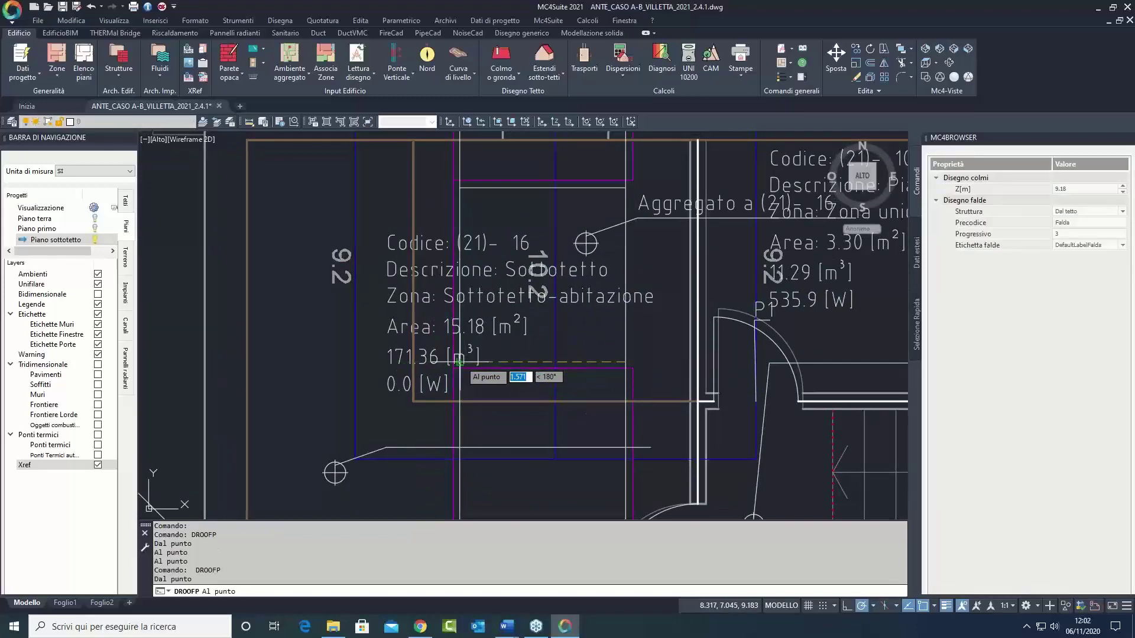
key("Escape")
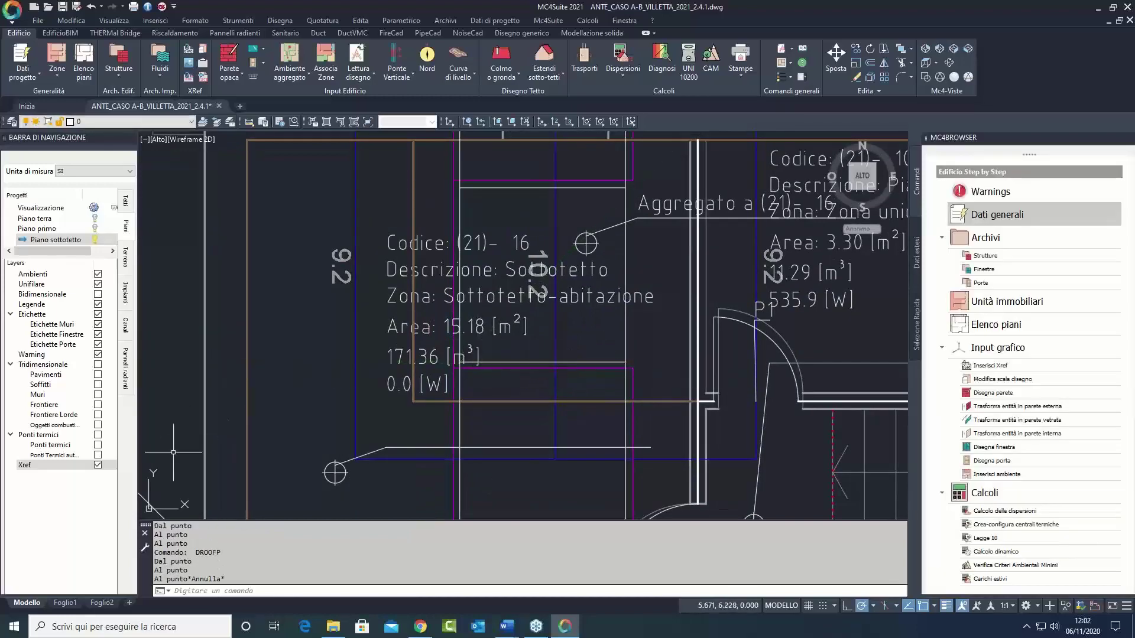
Step: Hide the Xref reference plan and the Piano sottotetto floor, leaving the roof lines on view
left_click(98, 465)
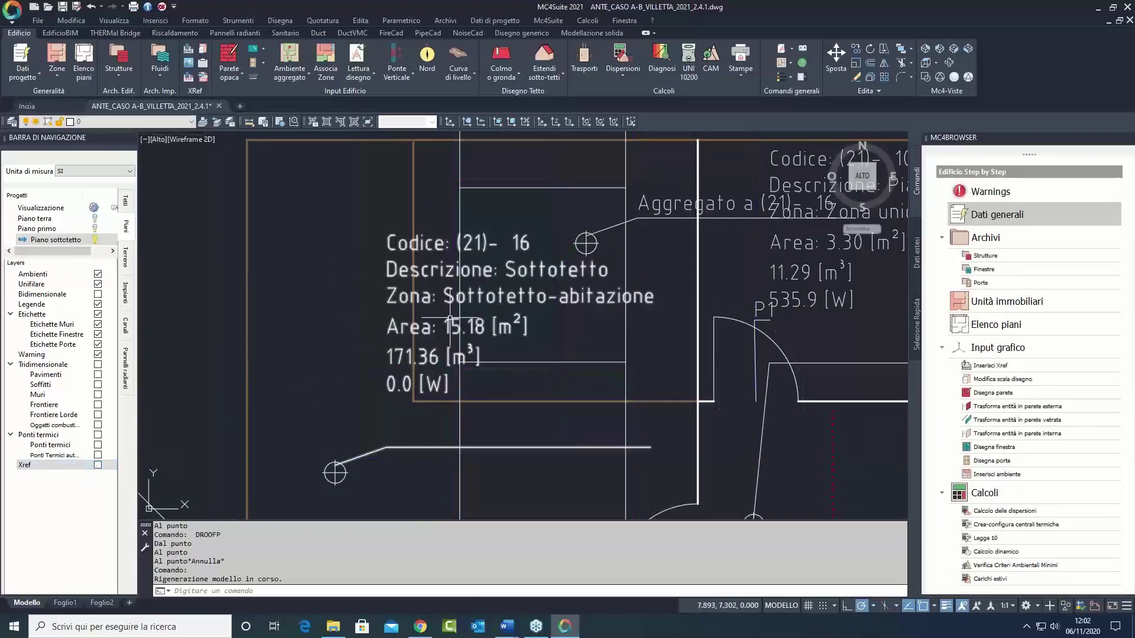
left_click(95, 239)
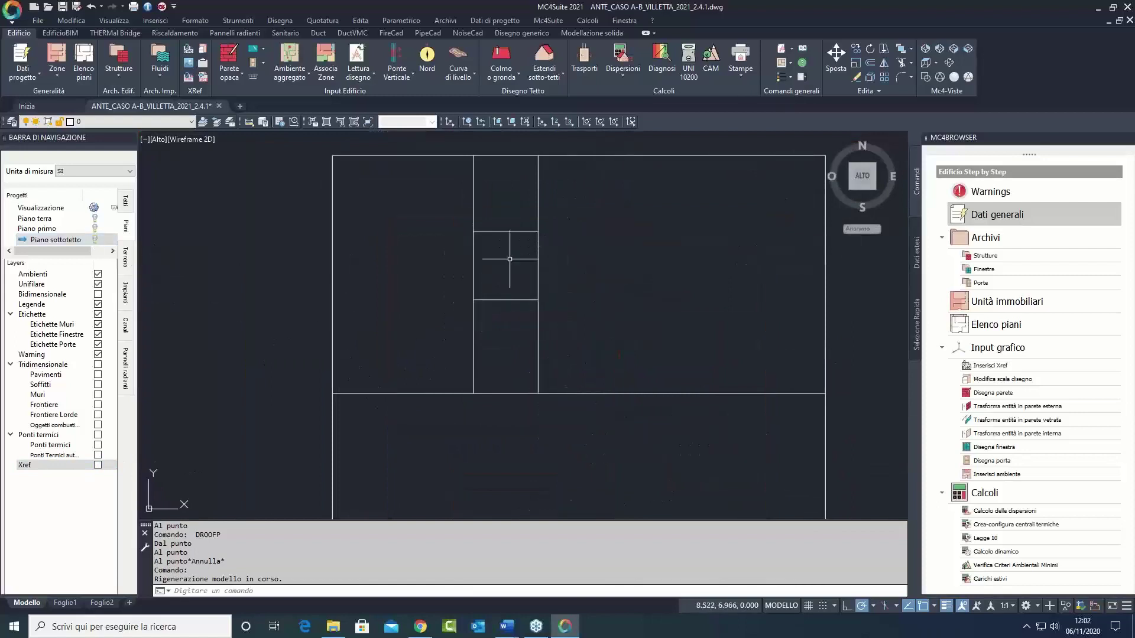
left_click(526, 200)
key("Escape")
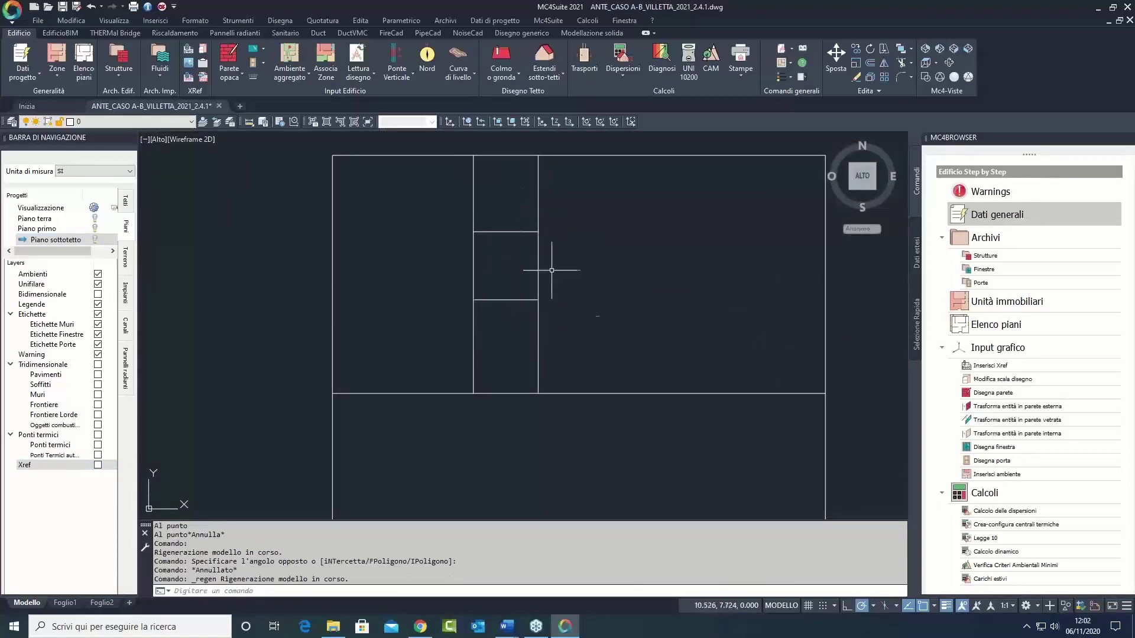
Step: Mirror the north slope's dormer lines and their two cross lines about the ridge, keeping the source objects
left_click(551, 270)
left_click(435, 214)
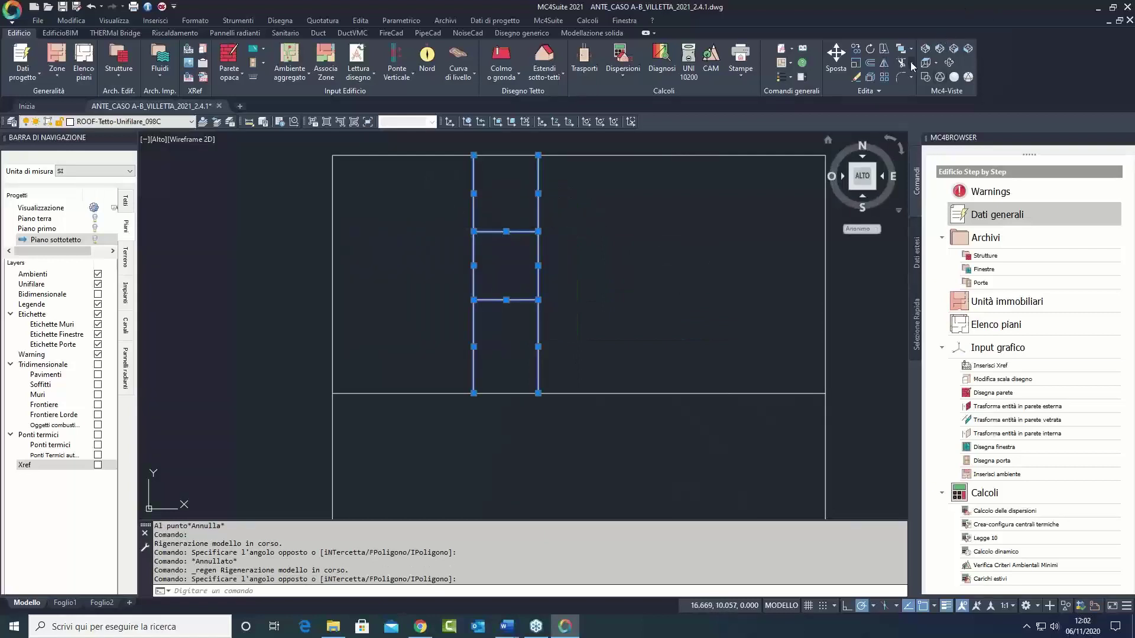
left_click(883, 63)
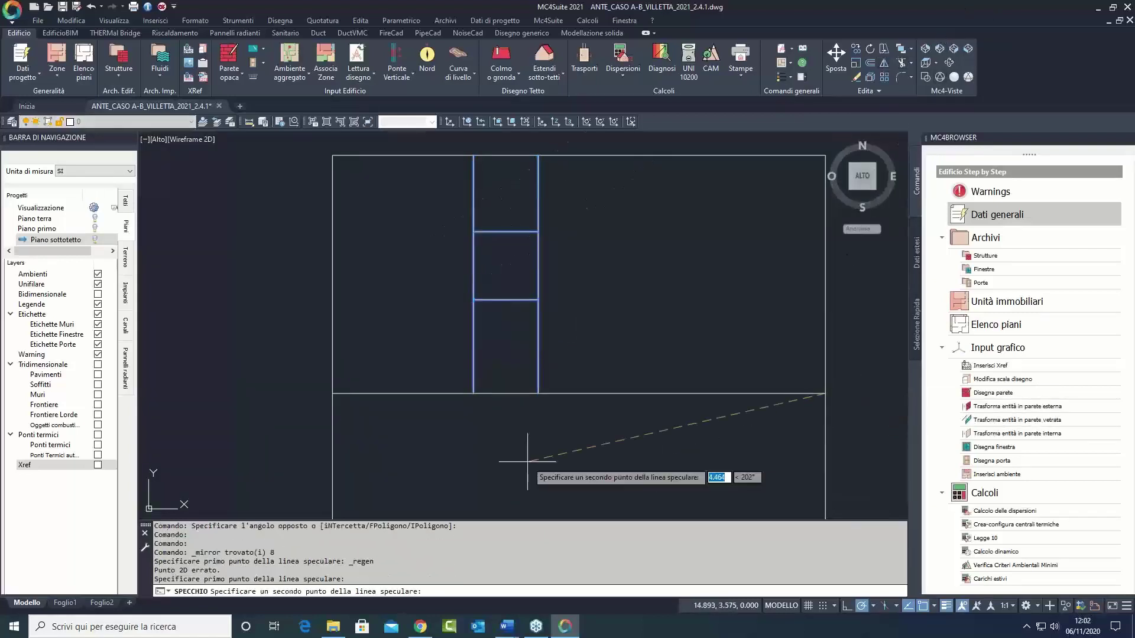
left_click(537, 393)
left_click(335, 394)
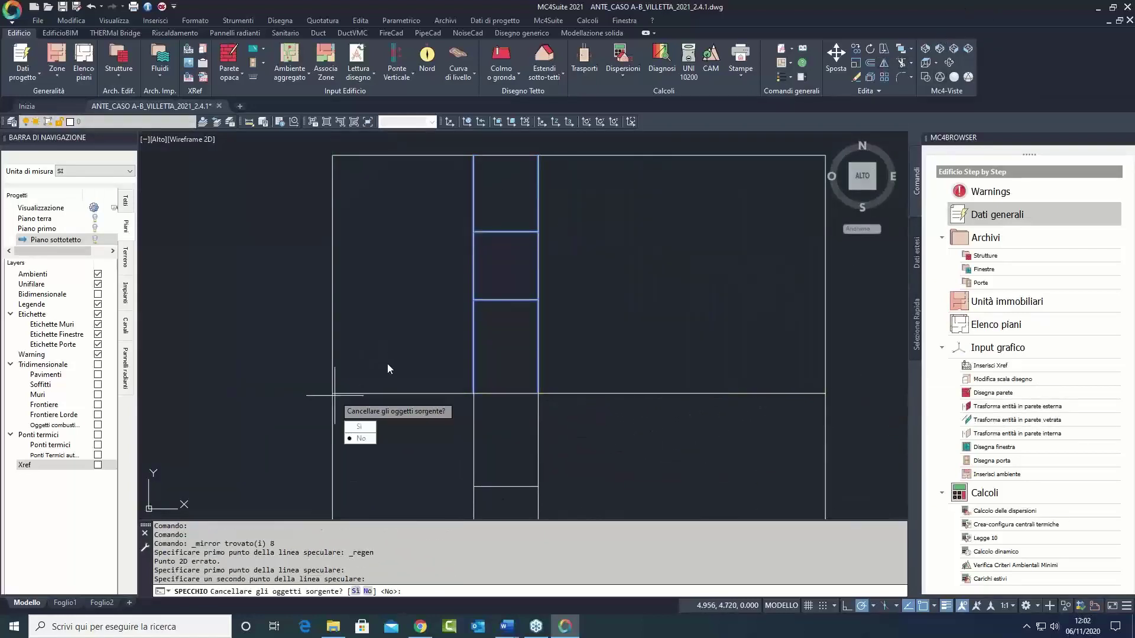
left_click(362, 437)
scroll(329, 392, "down", 4)
middle_click_drag(574, 257, 630, 223)
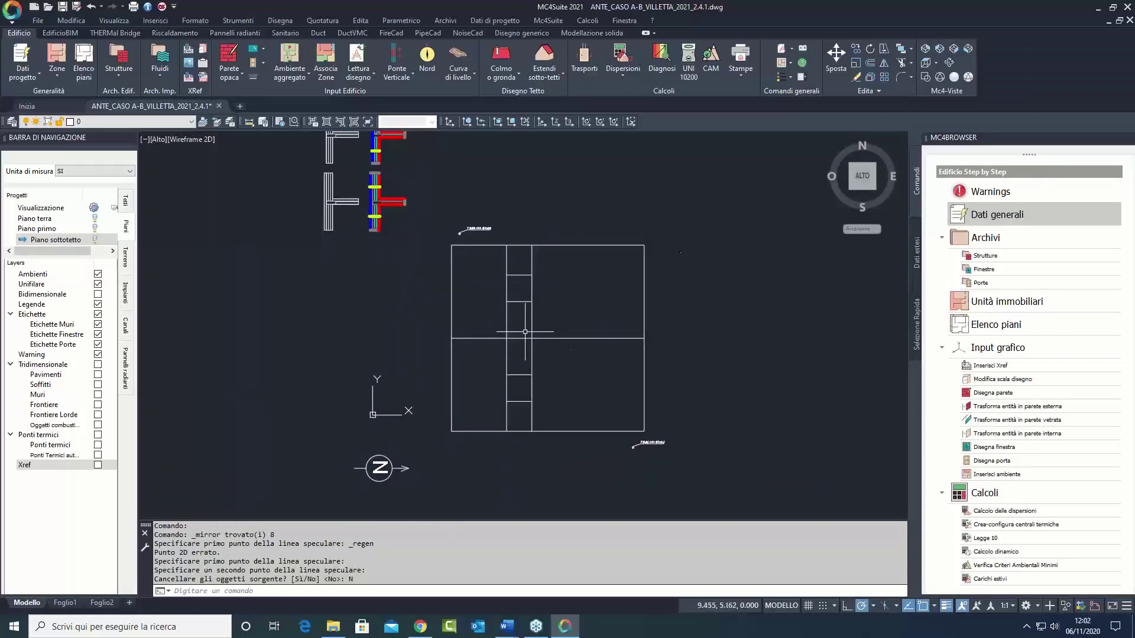
Step: Delete the four segments of the west dormer line that lie outside the two square dormer openings
left_click(506, 265)
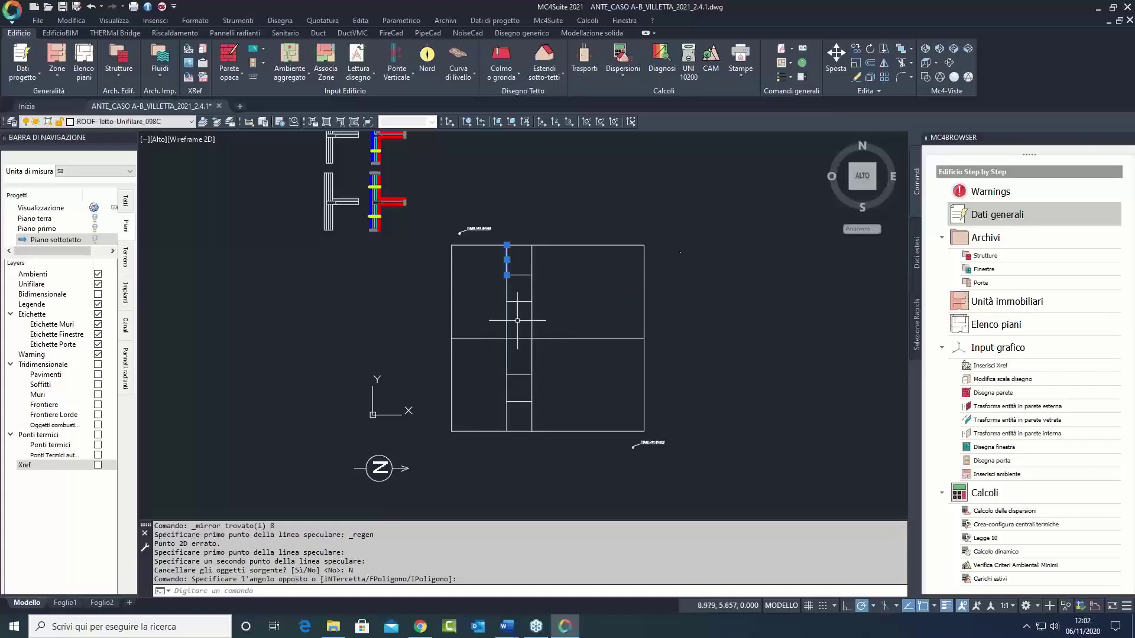
left_click(478, 311)
left_click(502, 317)
left_click(499, 356)
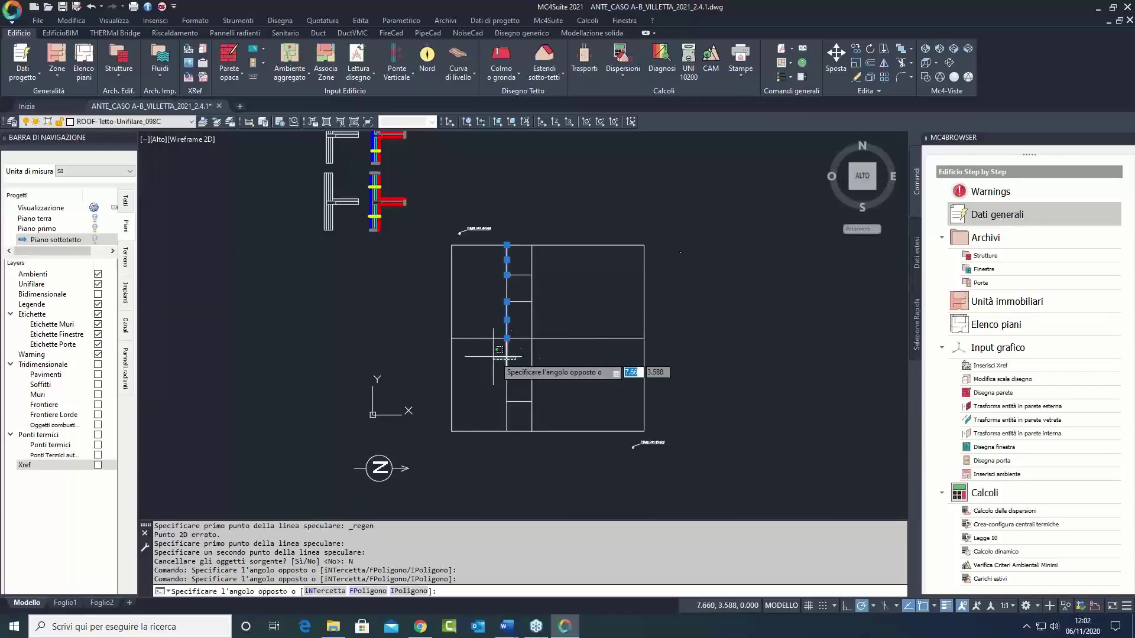
left_click(512, 386)
left_click(519, 415)
left_click(473, 387)
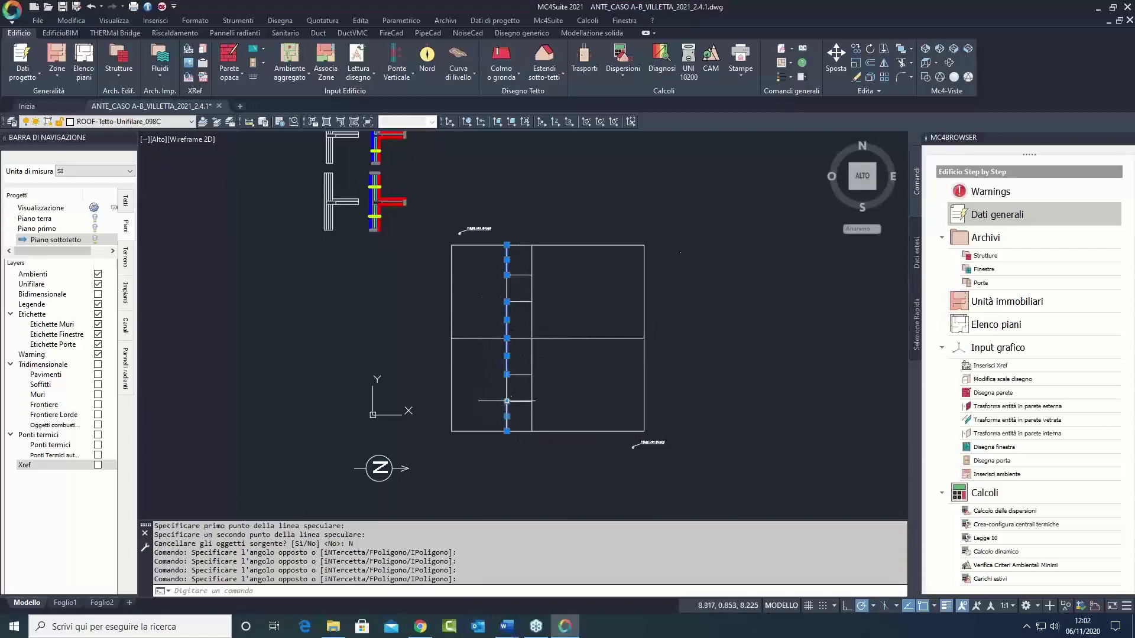
key("Delete")
Step: Move the two existing slope markers back inside the roof, into the north-west and south-east sections
left_click(446, 230)
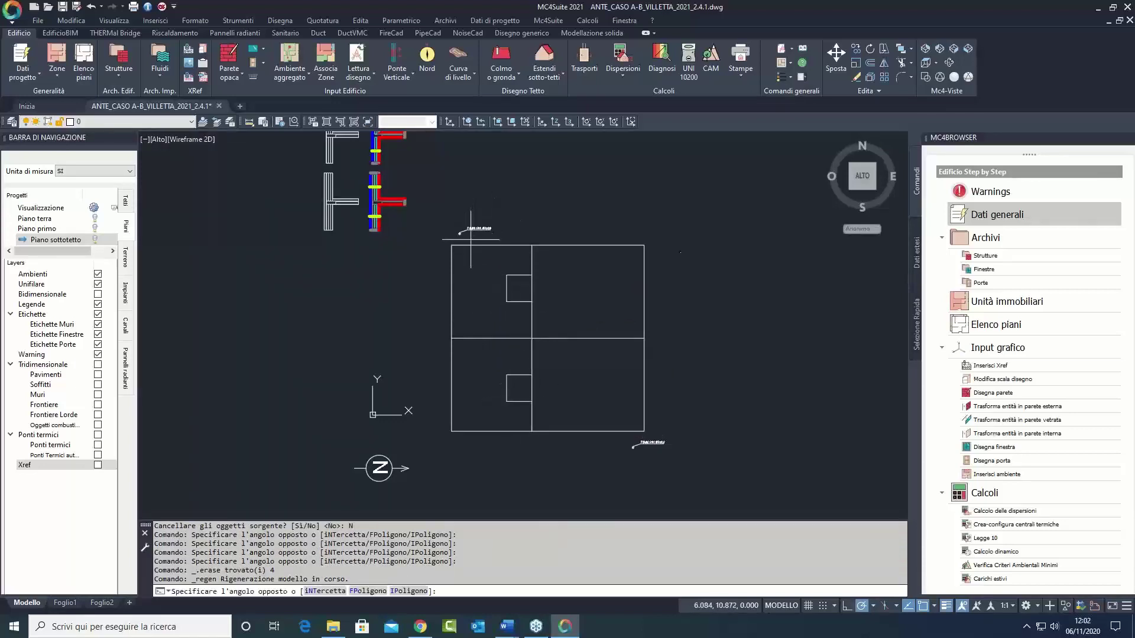
left_click(459, 233)
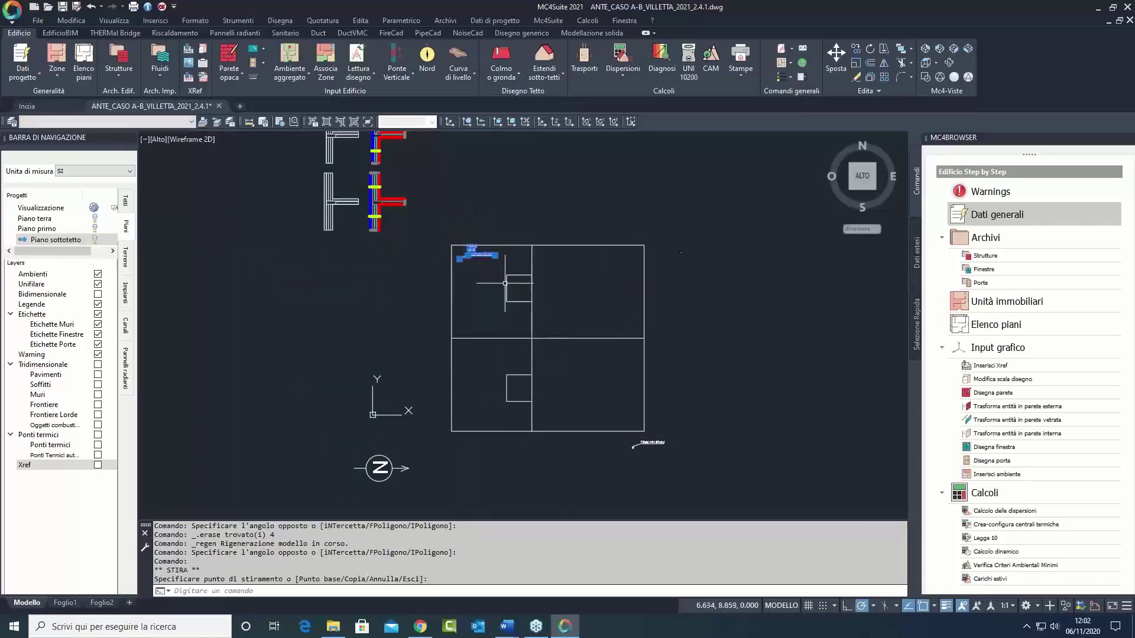
left_click(628, 453)
left_click(633, 444)
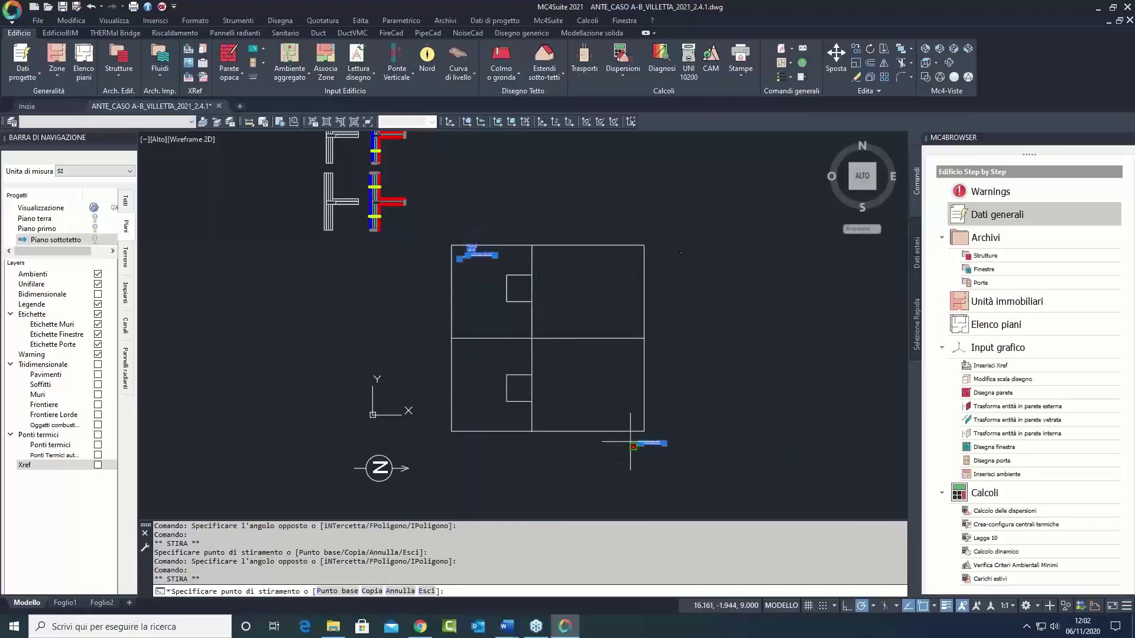
key("Escape")
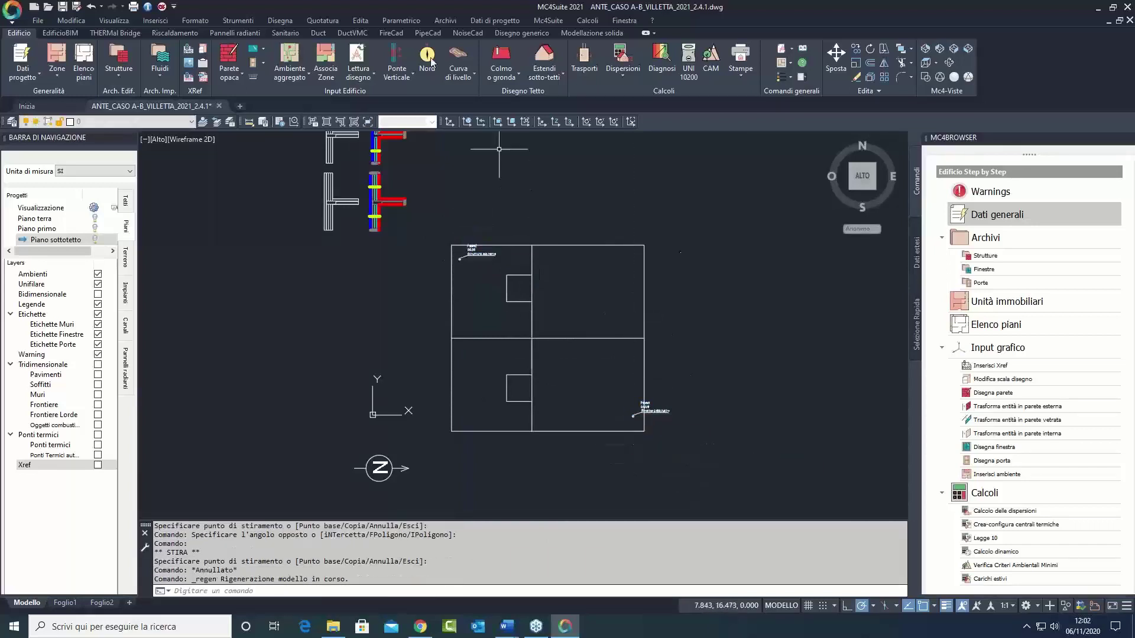
Step: Insert Falda slopes in the north-east and south-west roof sections, then check the roof shaded with edges and return to 2D wireframe
left_click(502, 81)
left_click(458, 170)
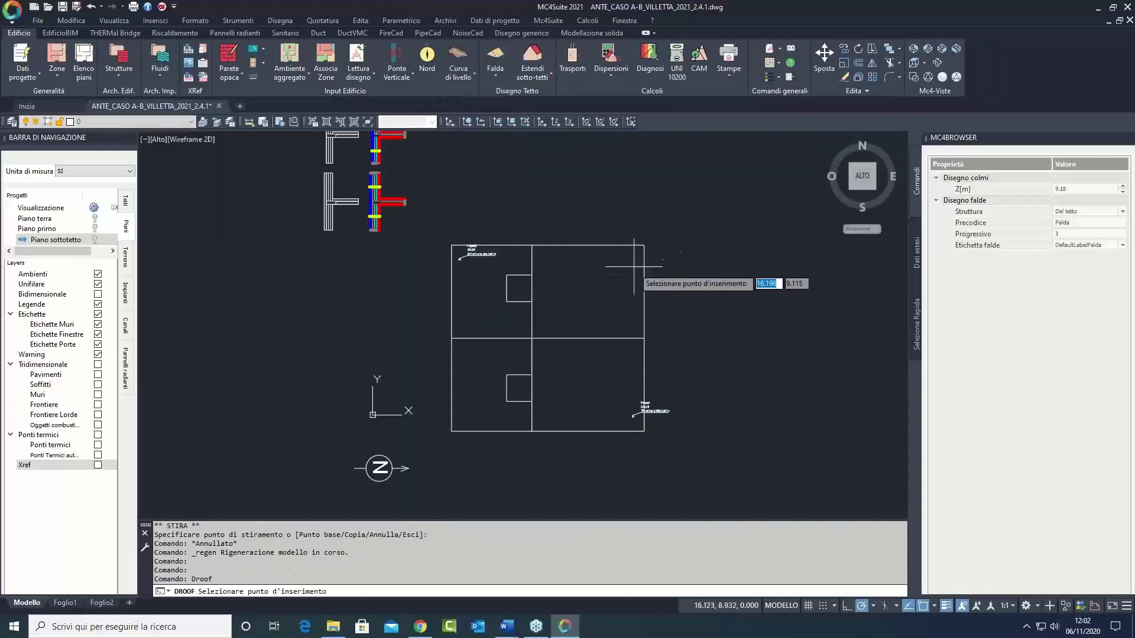
left_click(463, 419)
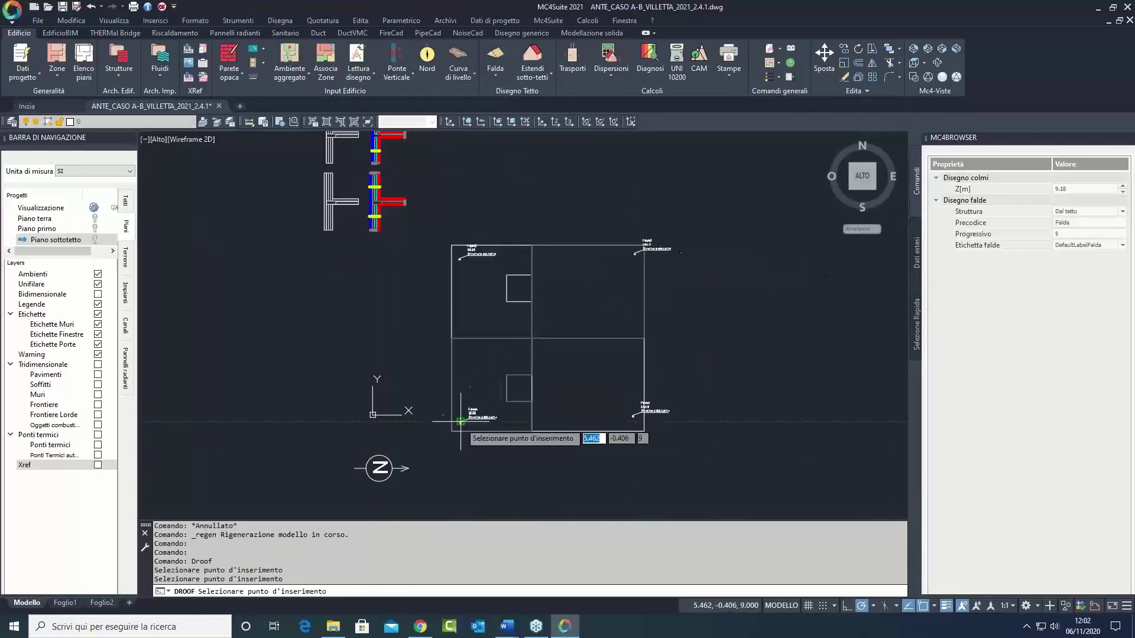
key("Escape")
left_click(955, 80)
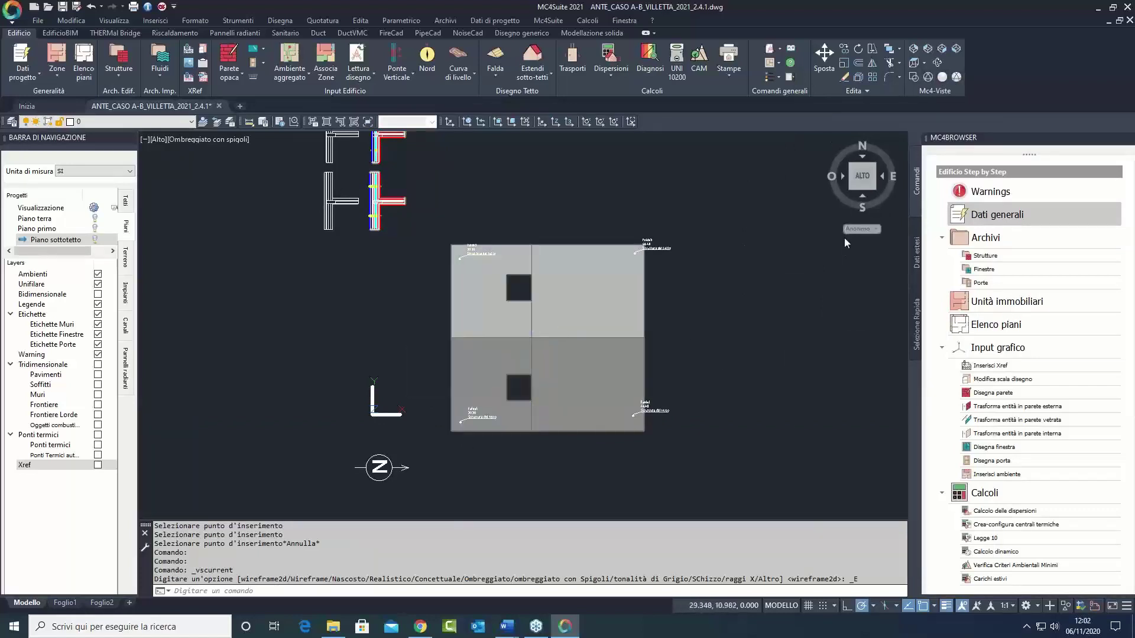
left_click(912, 77)
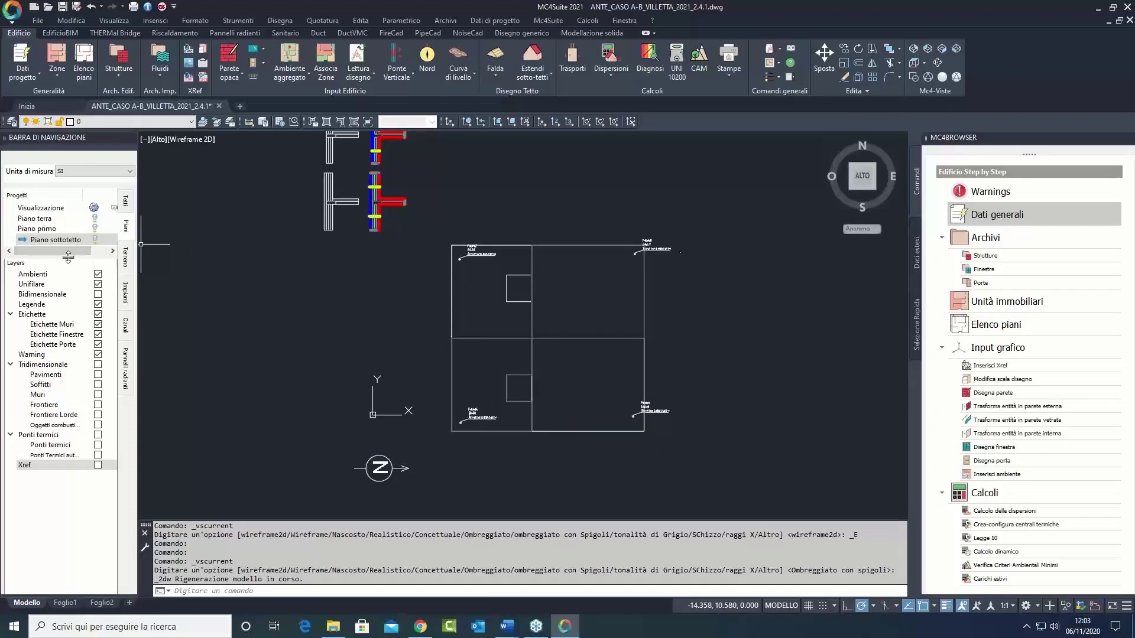
Step: Show the Piano sottotetto floor again and hide the Tetto roof, returning to the list of floors
left_click(94, 239)
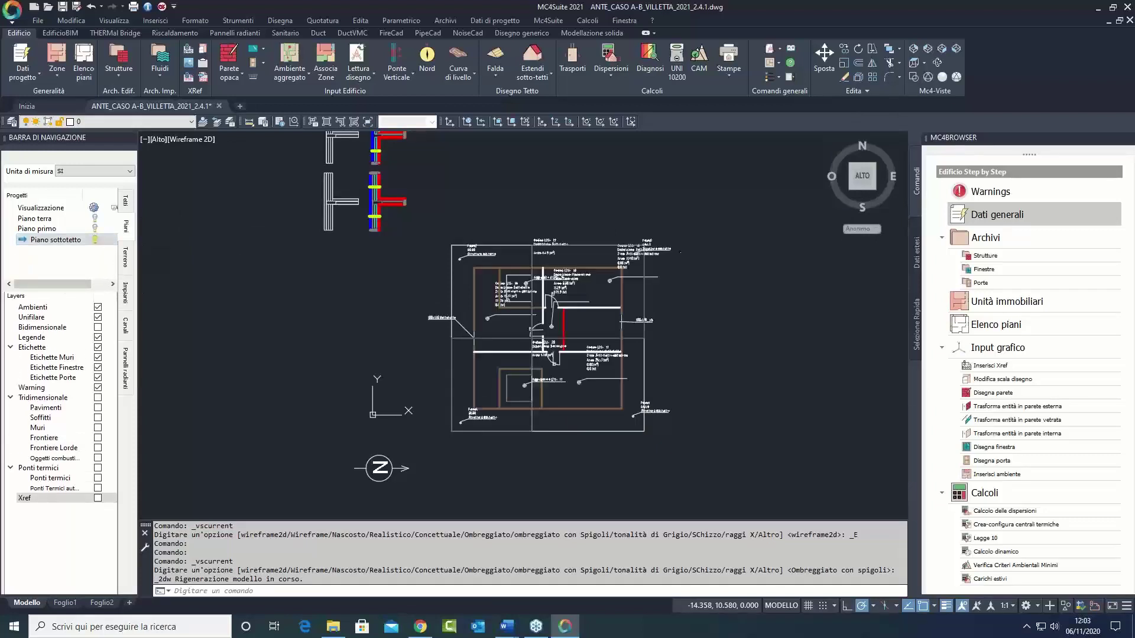
left_click(127, 204)
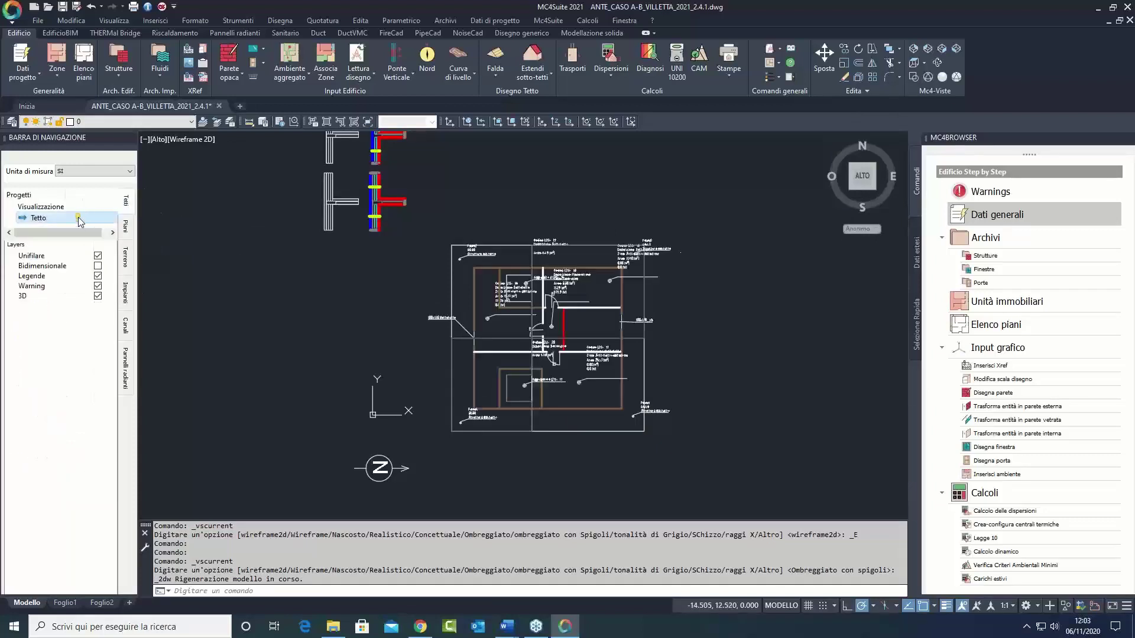
left_click(79, 218)
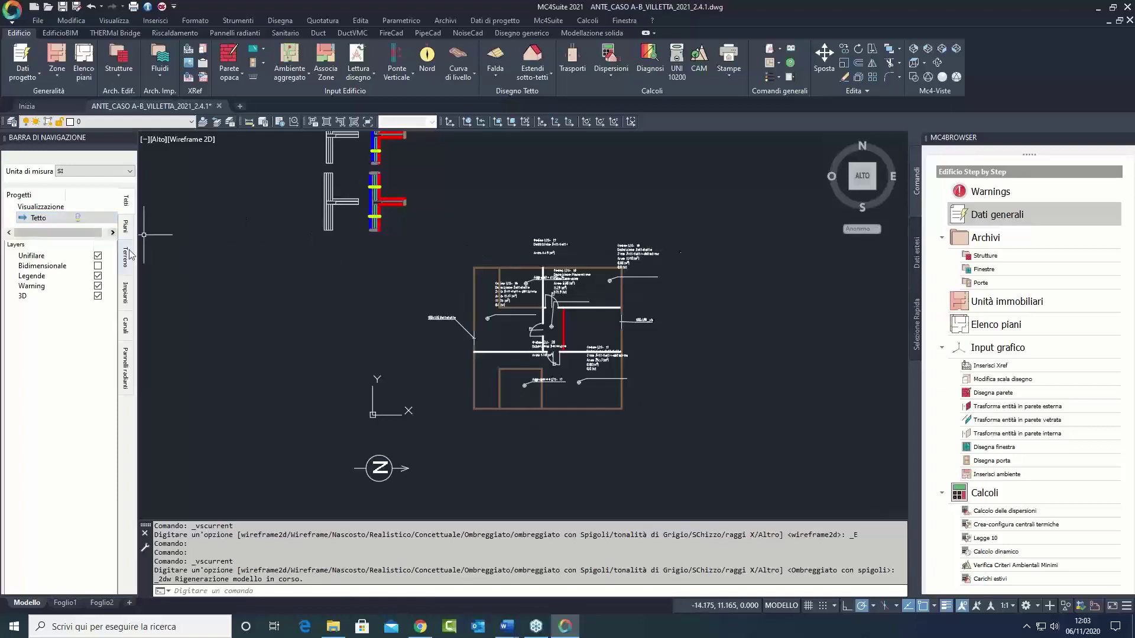
left_click(128, 229)
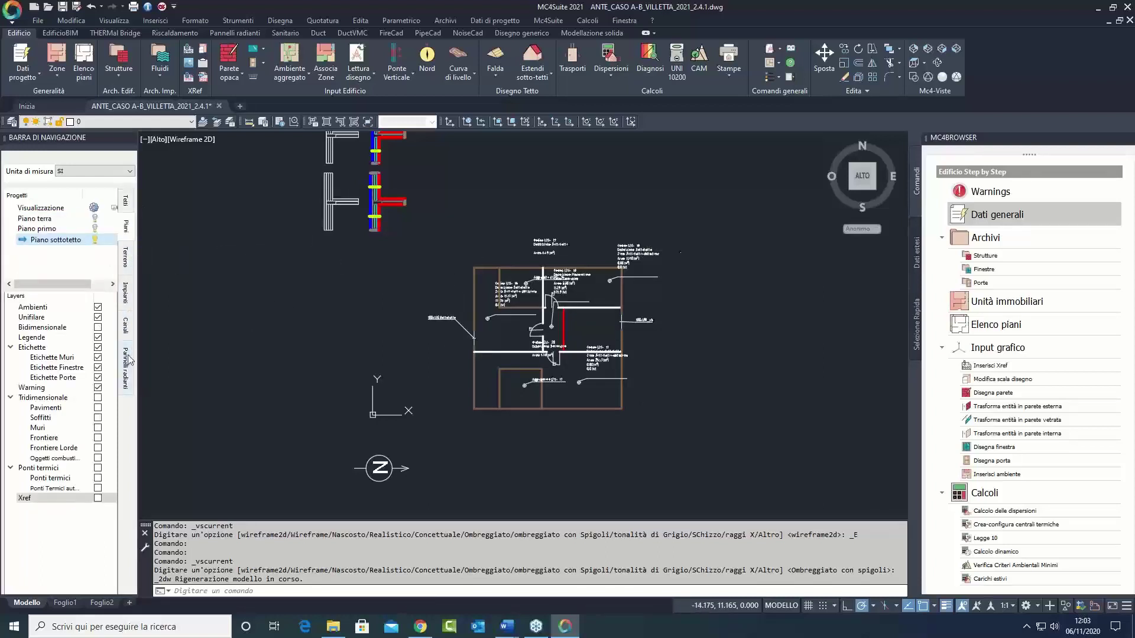
Step: Show the Xref plan beneath the Piano sottotetto floor and return to the list of roofs
left_click(97, 497)
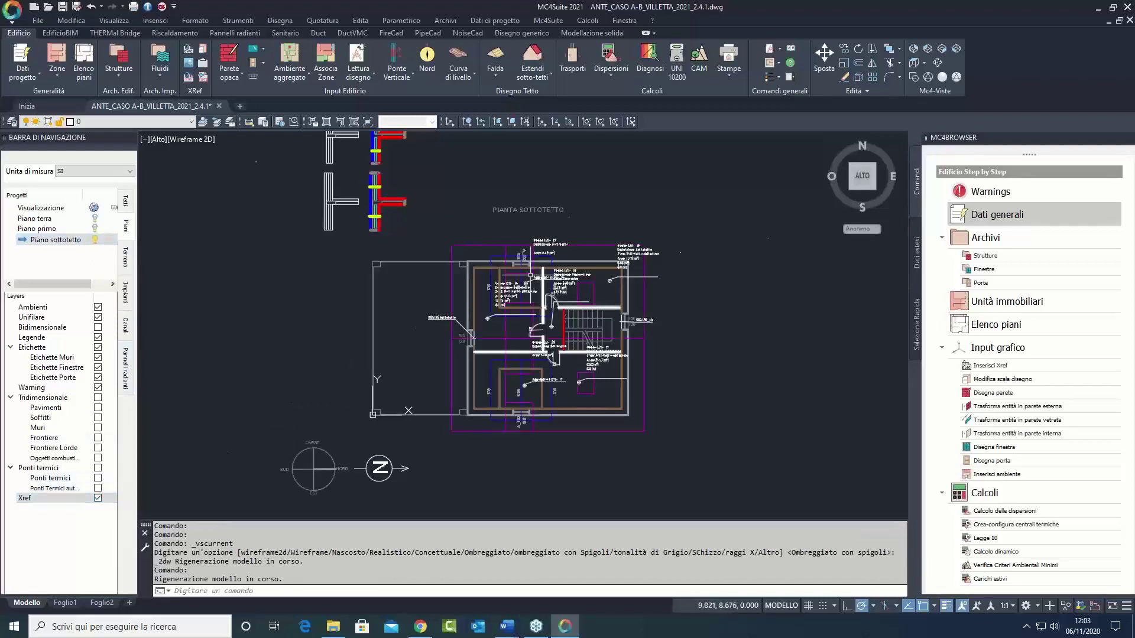
scroll(531, 278, "up", 4)
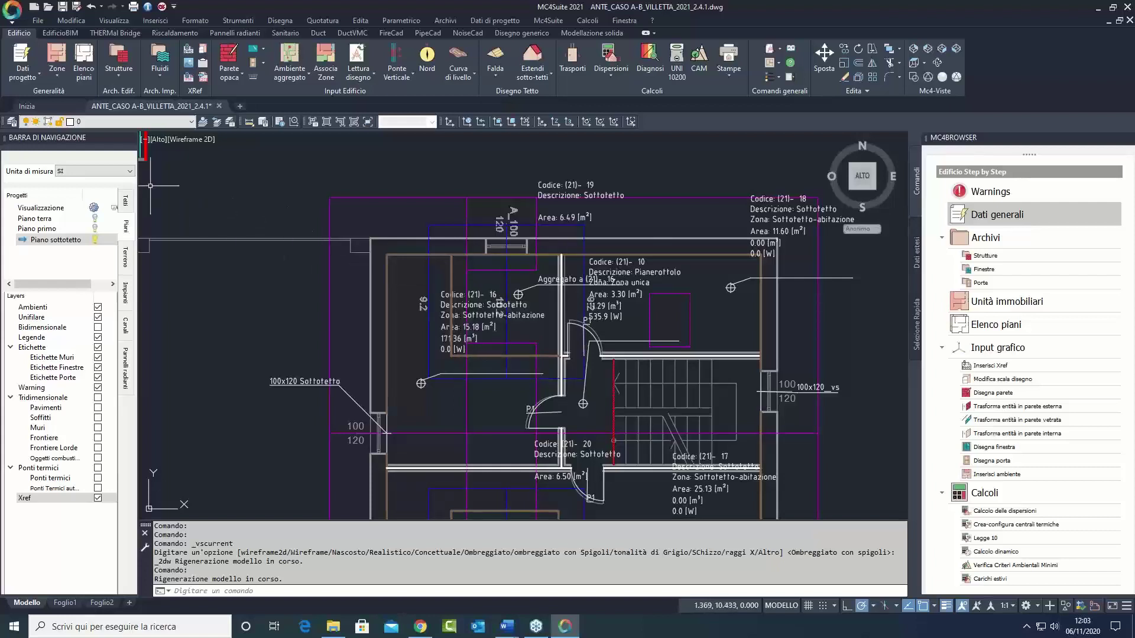
left_click(125, 201)
left_click(64, 220)
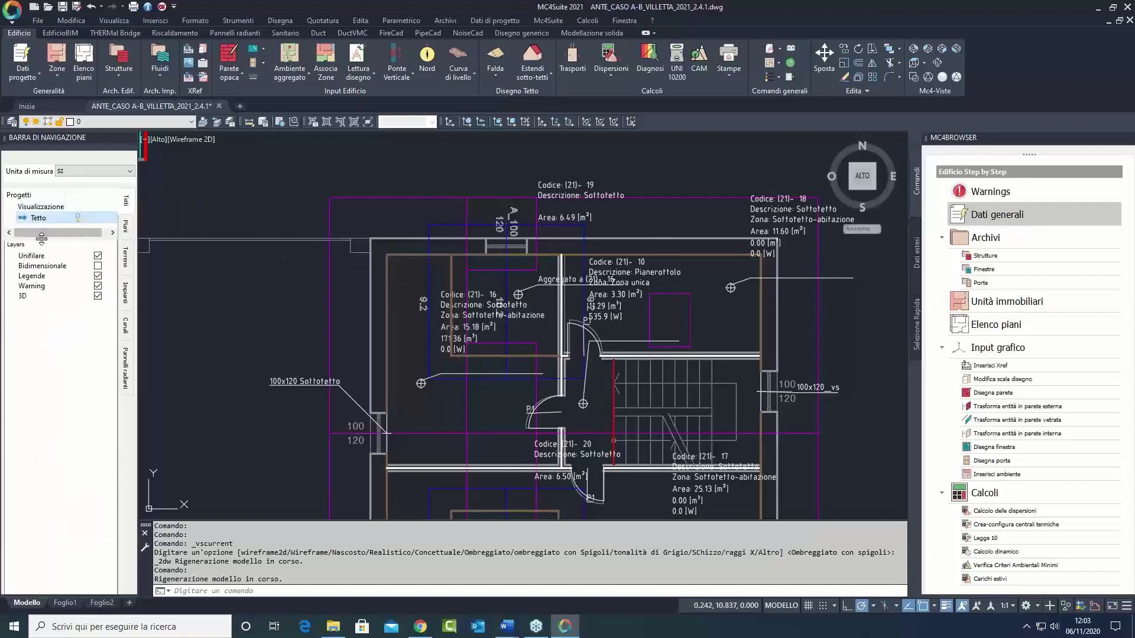
Step: Create a roof named Abbaino with the Copertura da 35 cm structure and an elevation of 9 m
left_click(499, 79)
left_click(443, 97)
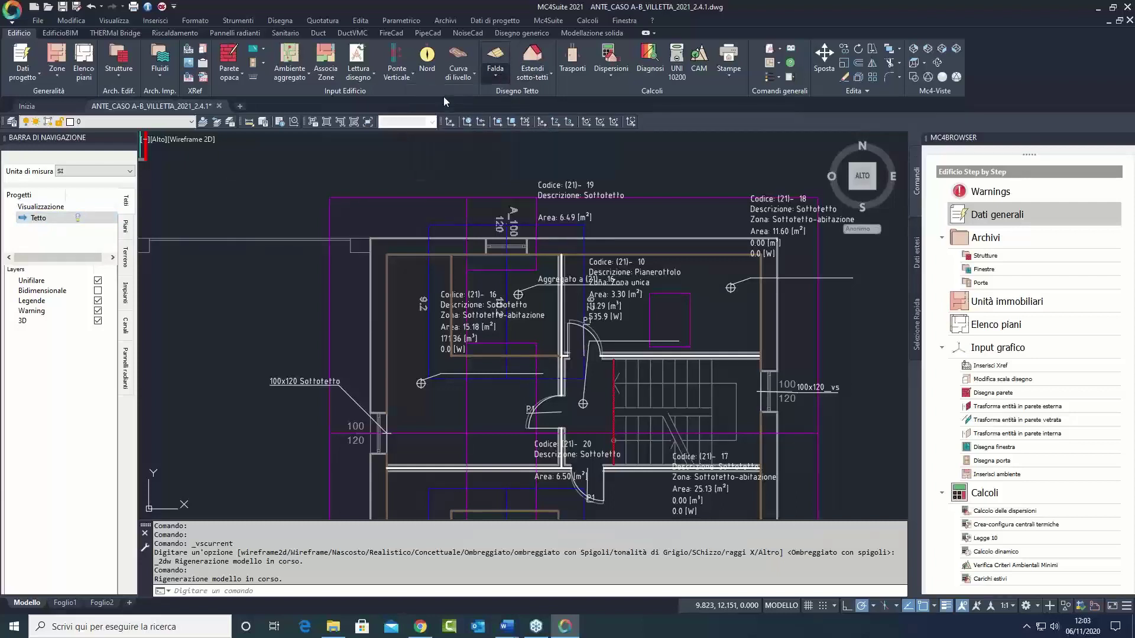
left_click(599, 248)
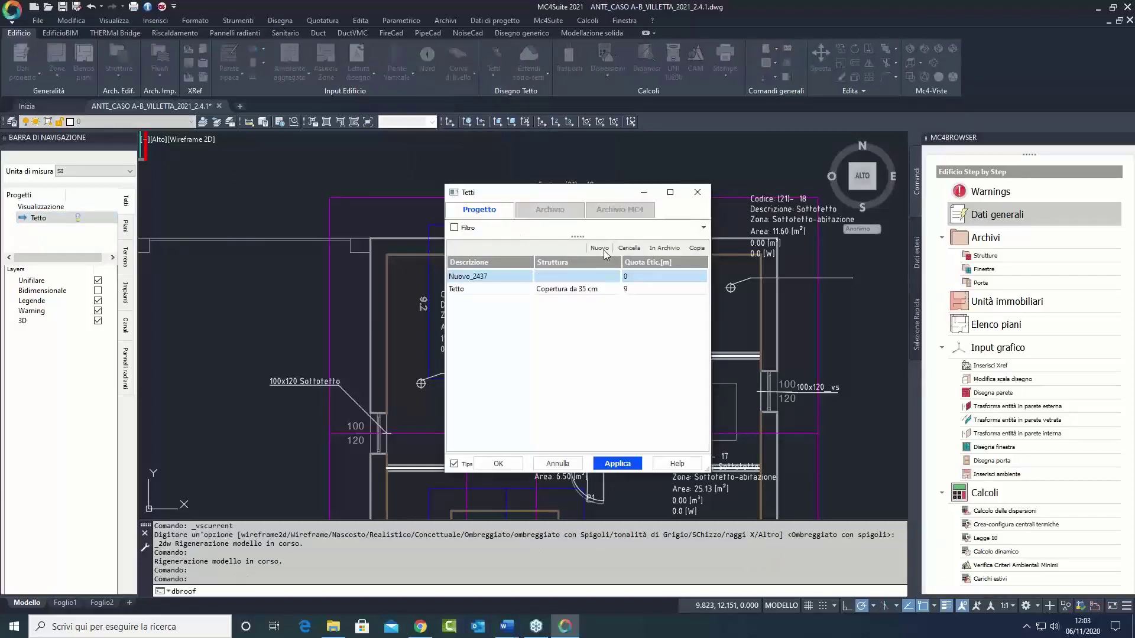
left_click(498, 277)
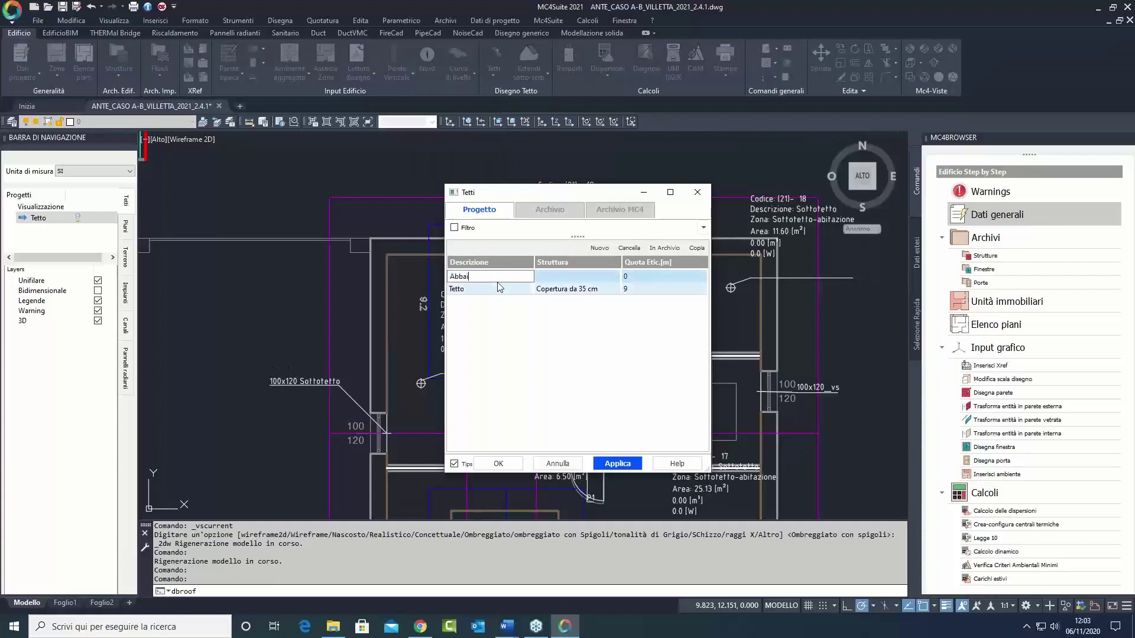
left_click(555, 276)
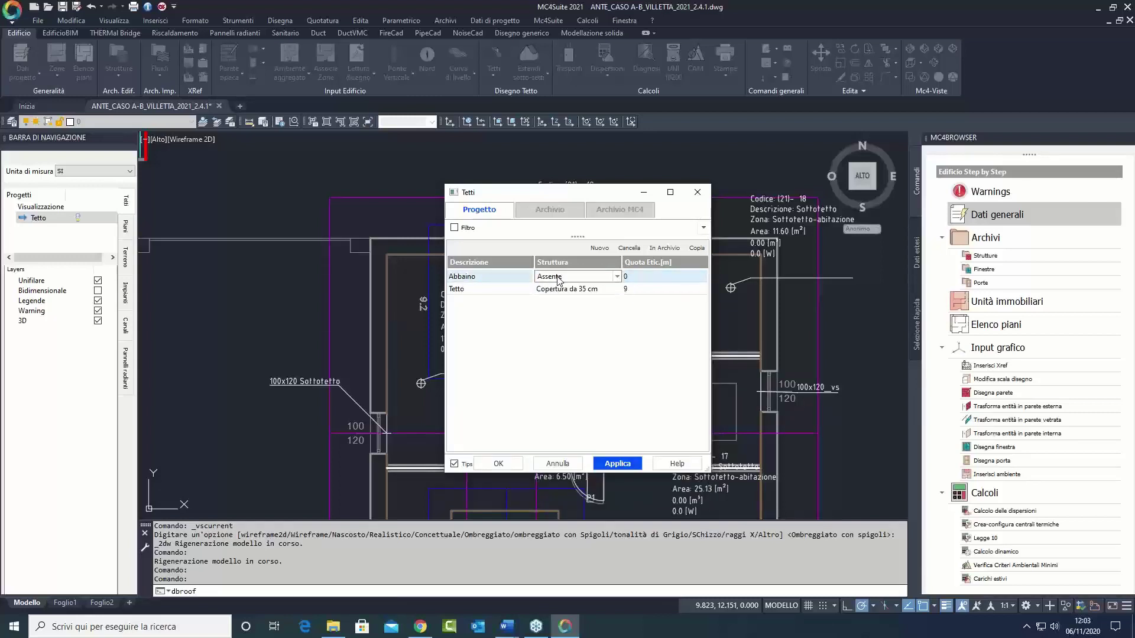
left_click(558, 276)
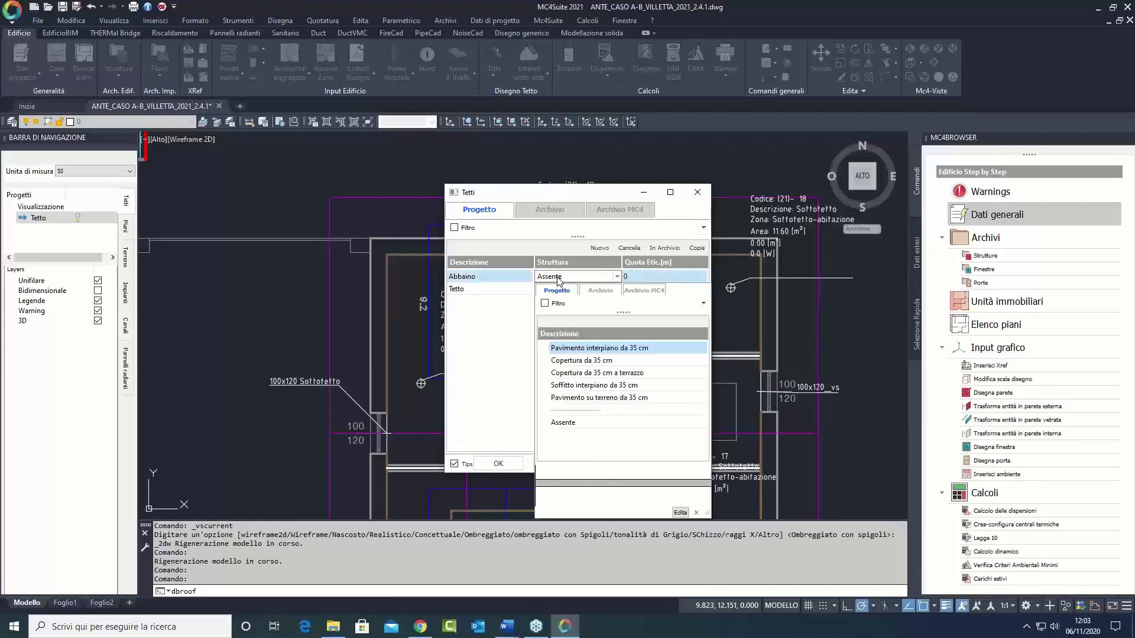
left_click(594, 362)
left_click(644, 277)
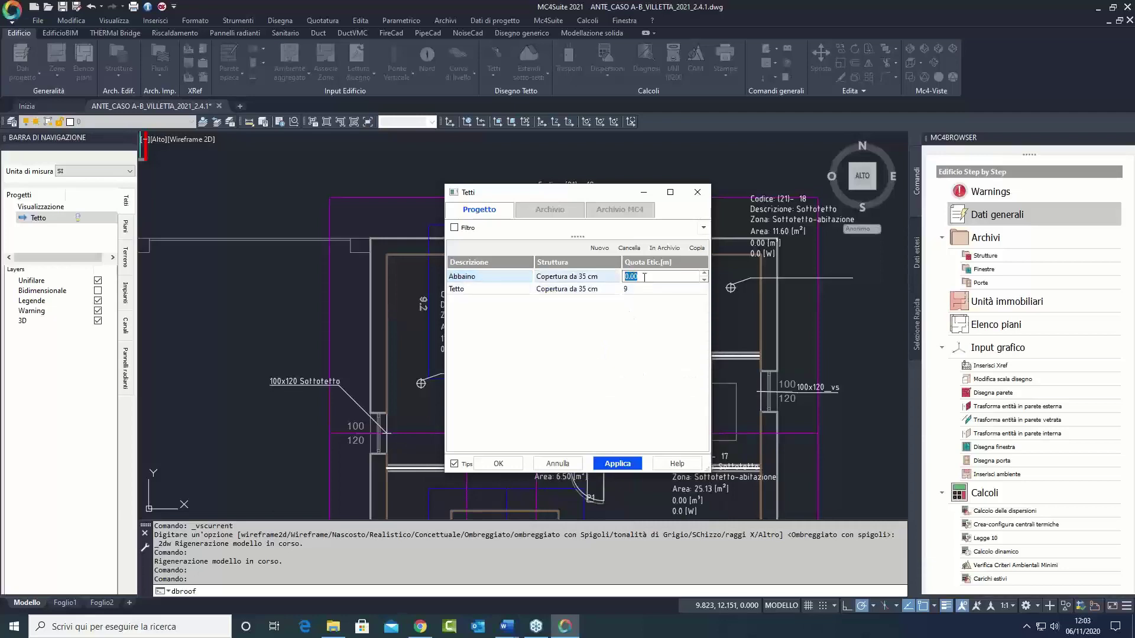
type("9")
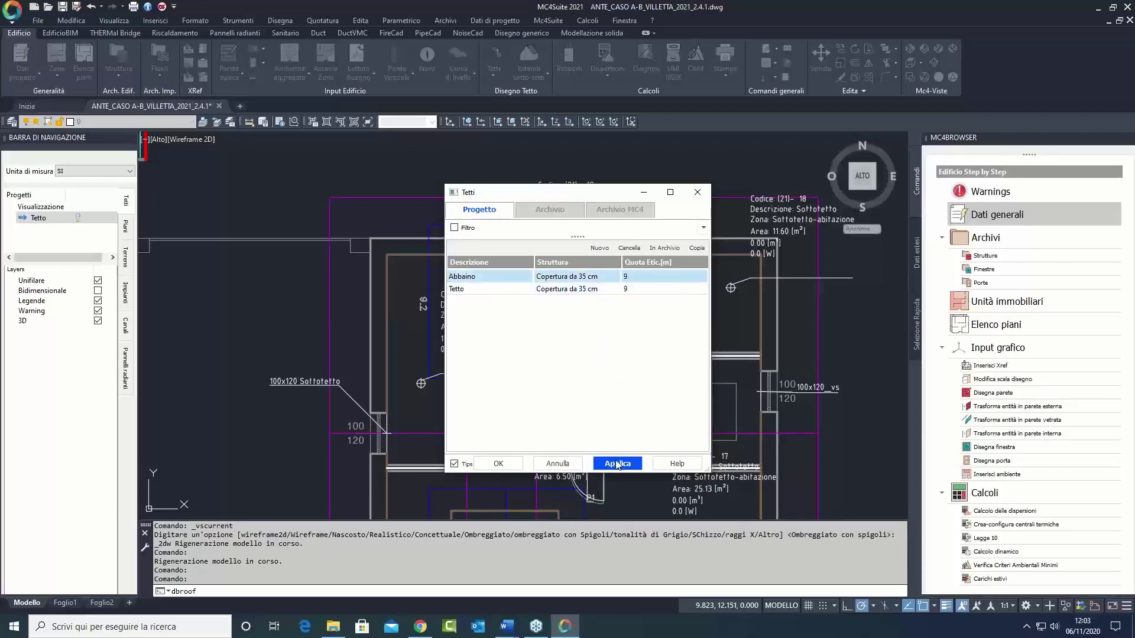
left_click(502, 464)
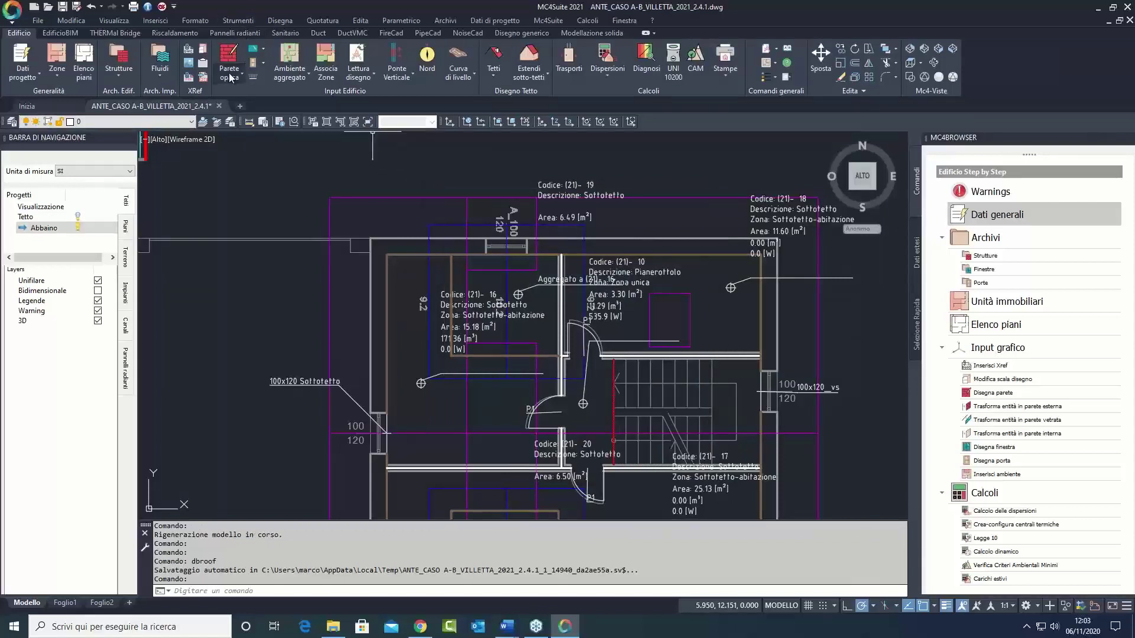
Step: Convert the outline and centre line of the north dormer rectangle into roof lines with Linea in colmo o gronda
left_click(495, 77)
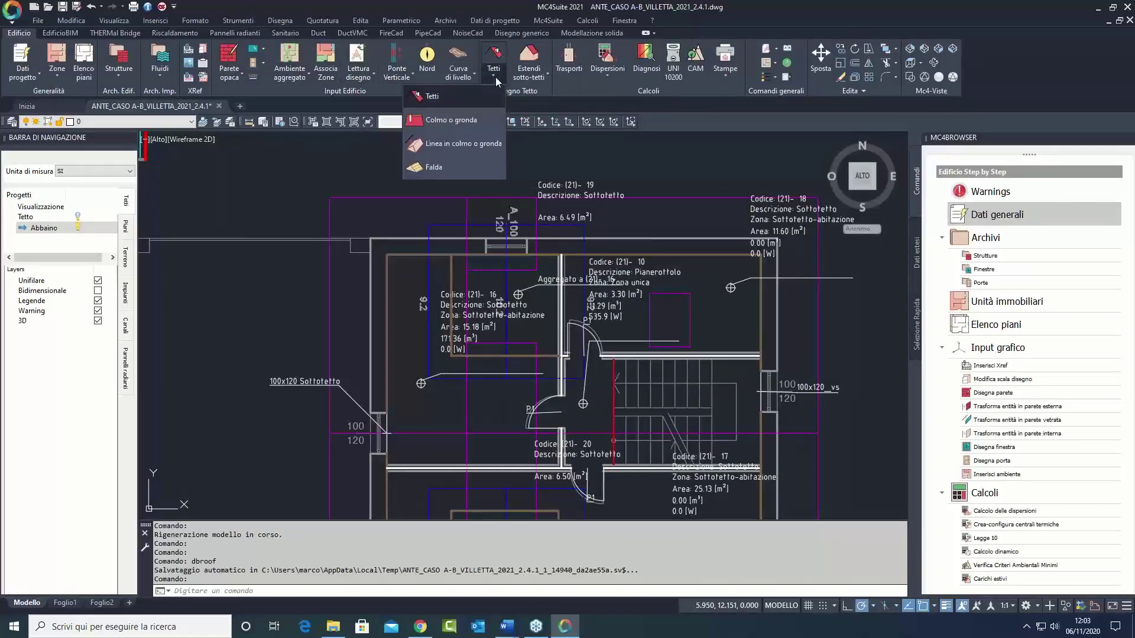
left_click(447, 144)
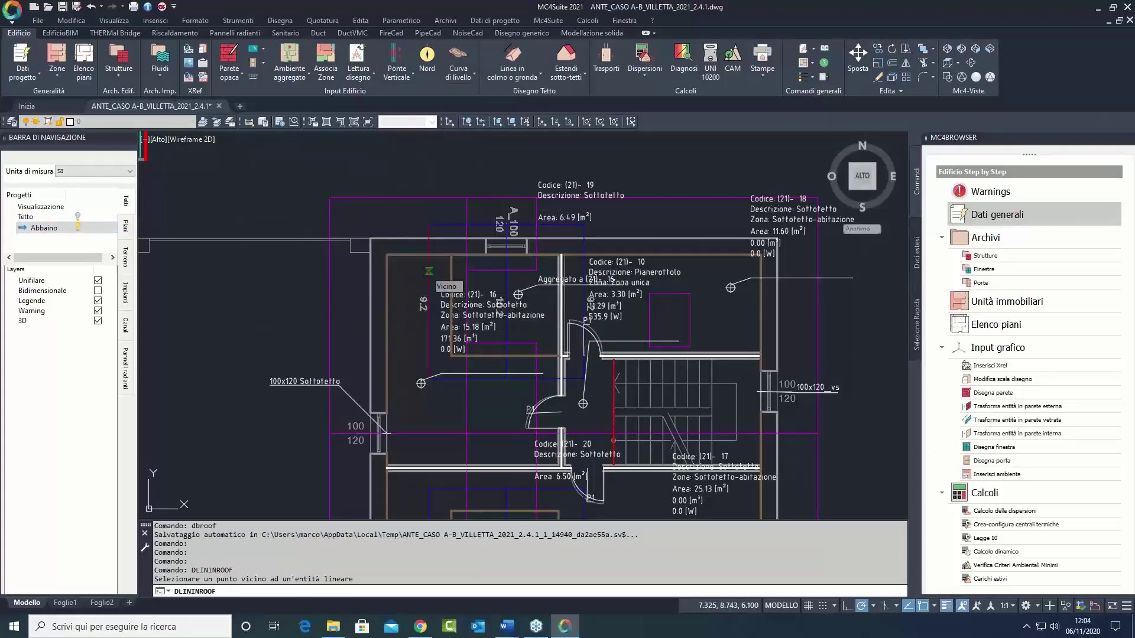
left_click(428, 270)
left_click(444, 228)
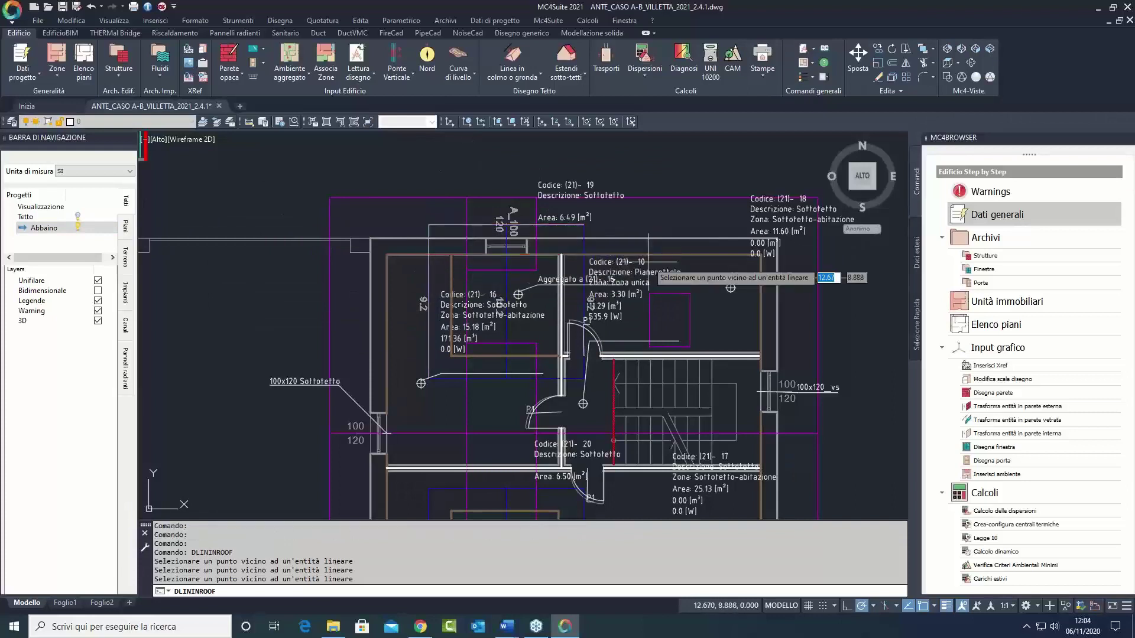
left_click(584, 238)
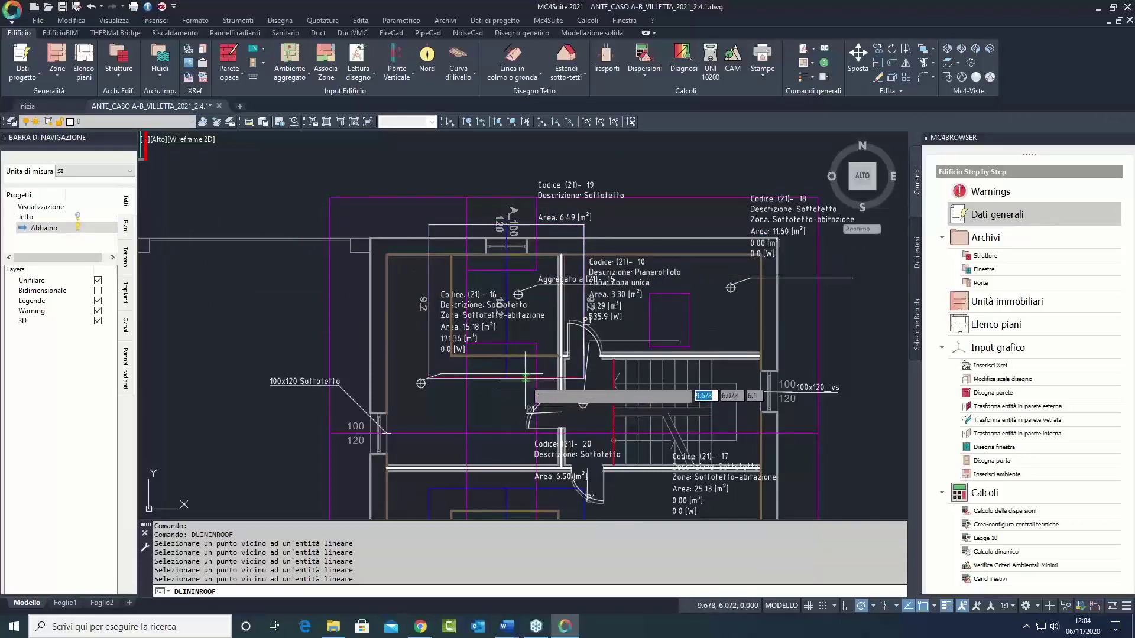
left_click(559, 355)
left_click(559, 319)
key("Escape")
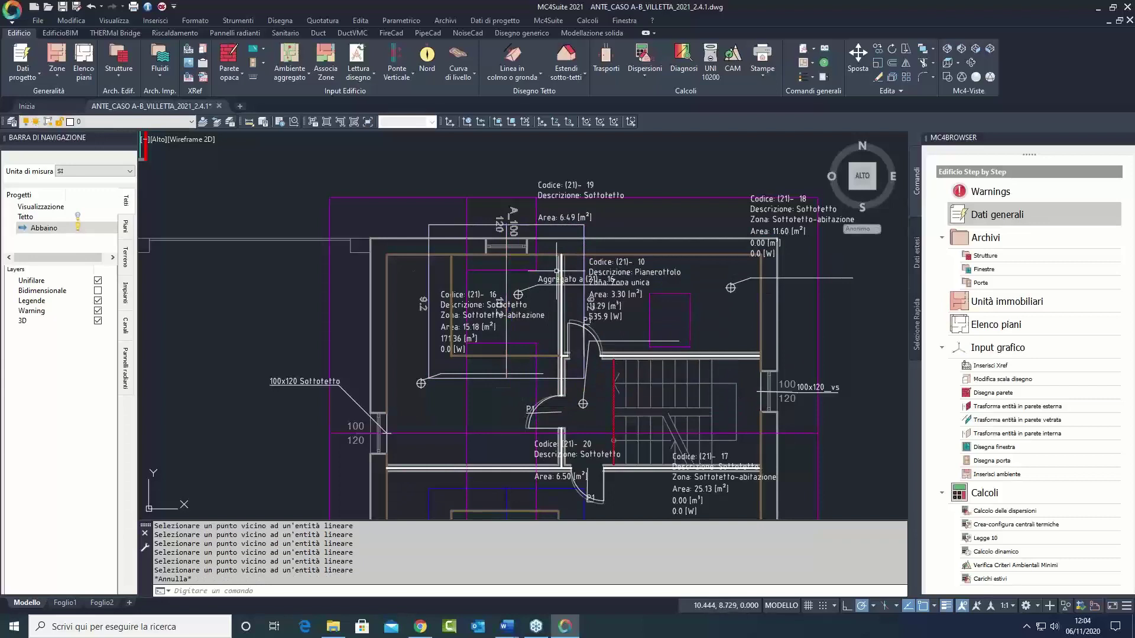
Step: Hide the Piano sottotetto floor, inspect the dormer lines in the north-east isometric view and return to the top view
left_click(125, 226)
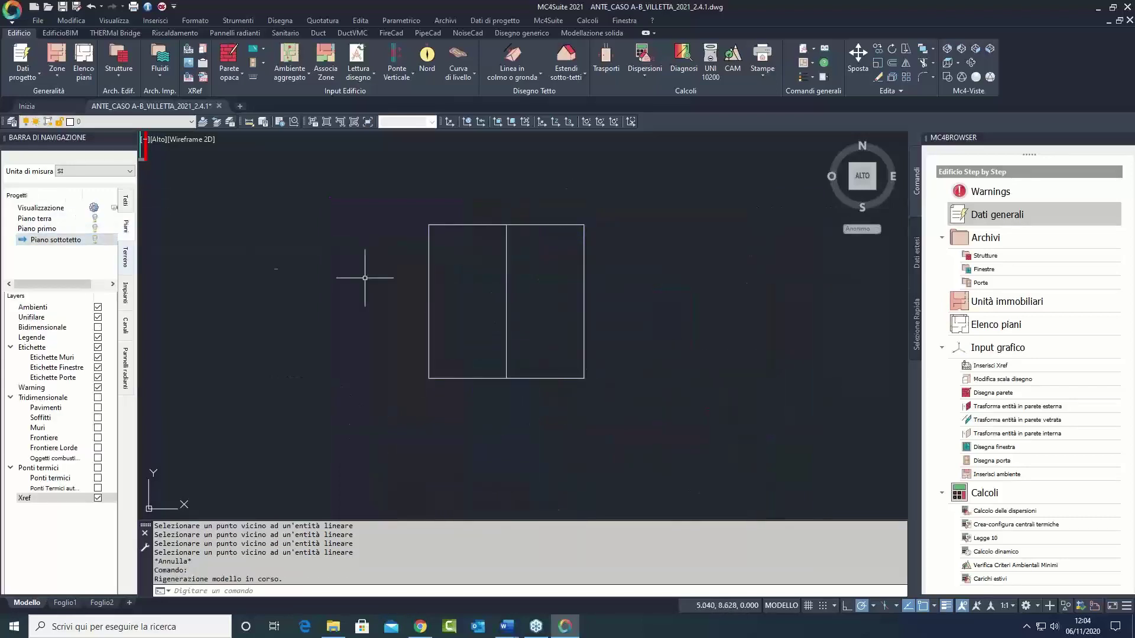
left_click(948, 53)
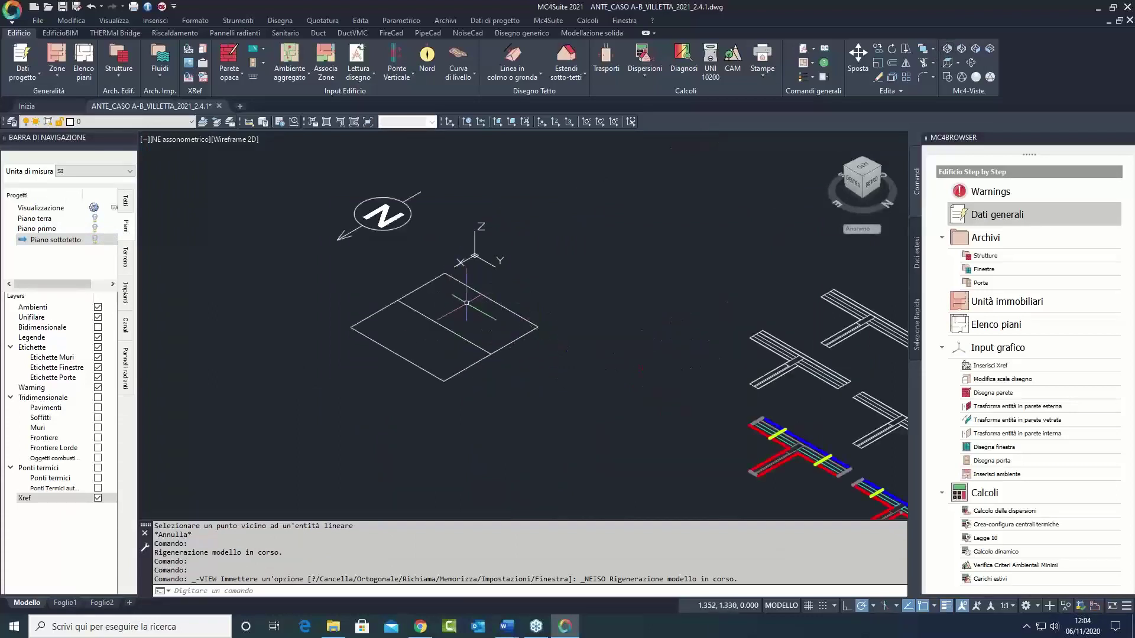
left_click(949, 62)
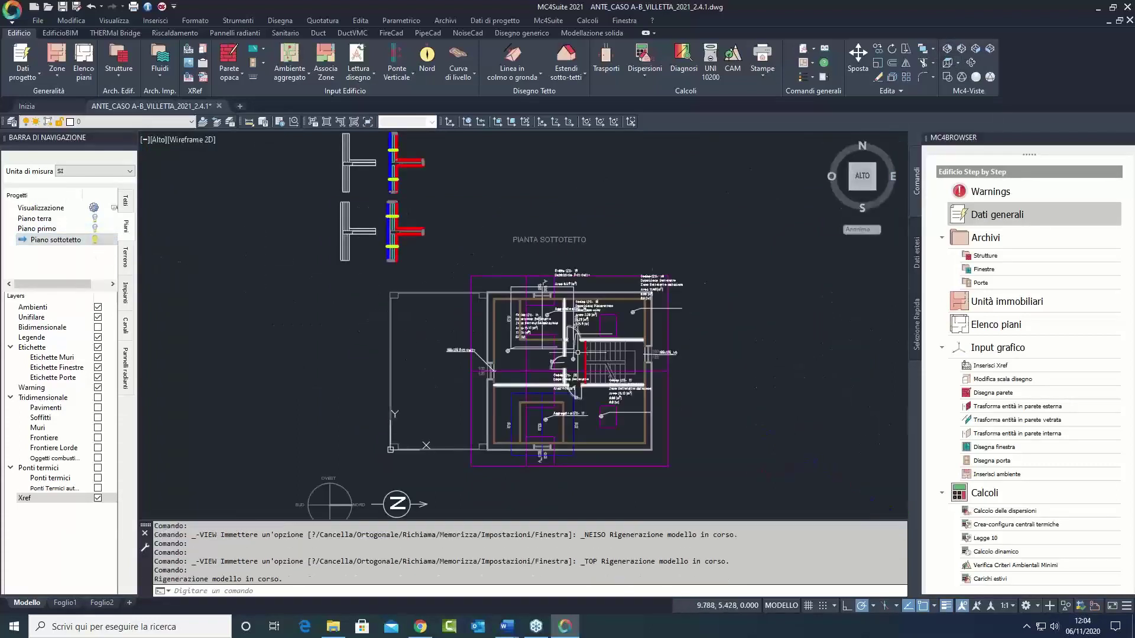
Step: Turn off the Ambienti layer to read the dormer elevations on the plan, and hide the Piano sottotetto floor
scroll(511, 312, "up", 5)
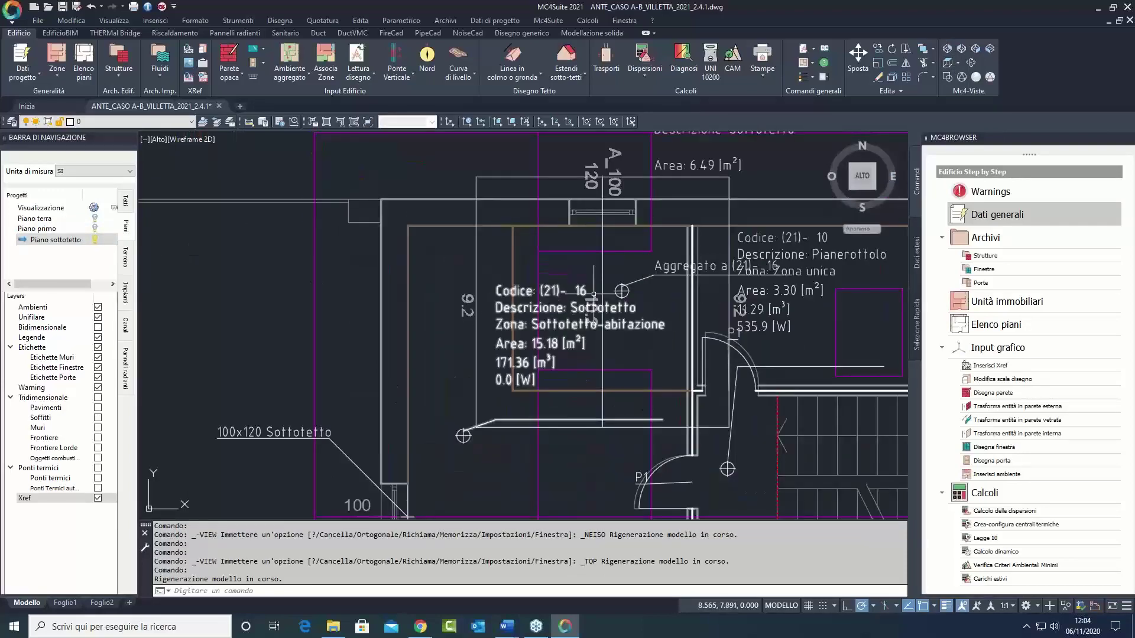
scroll(590, 313, "up", 2)
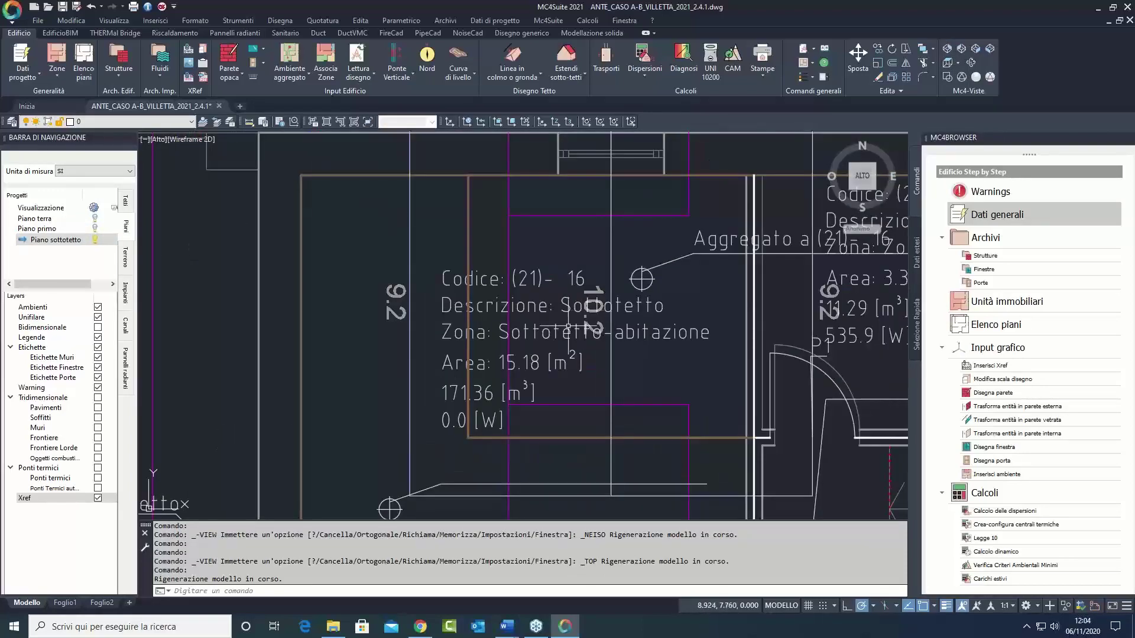
left_click(98, 307)
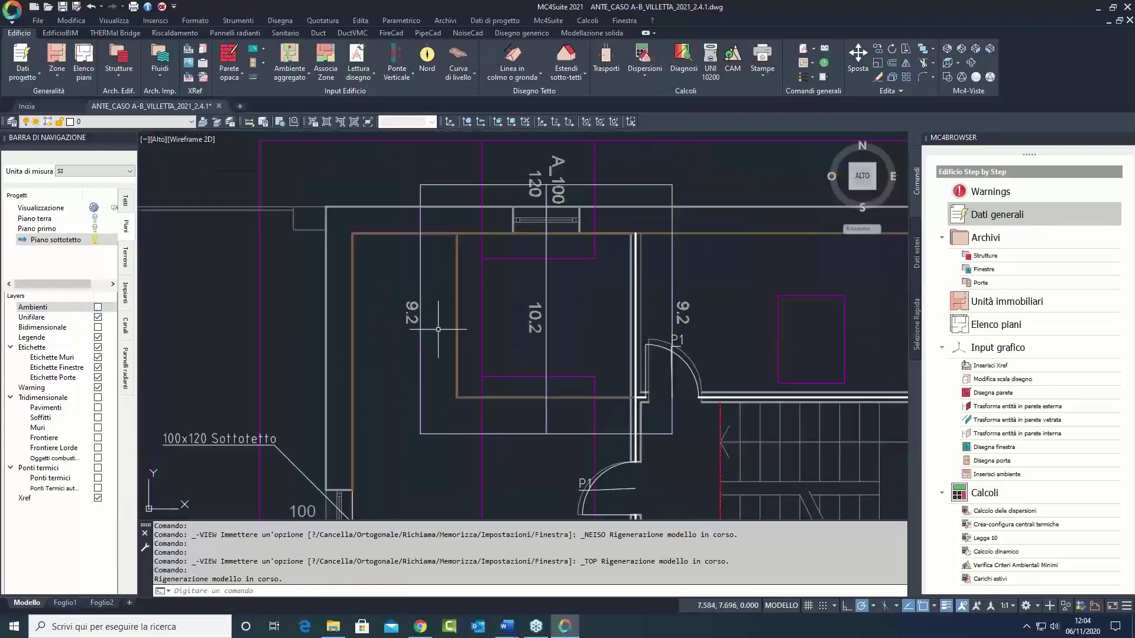
scroll(441, 324, "down", 2)
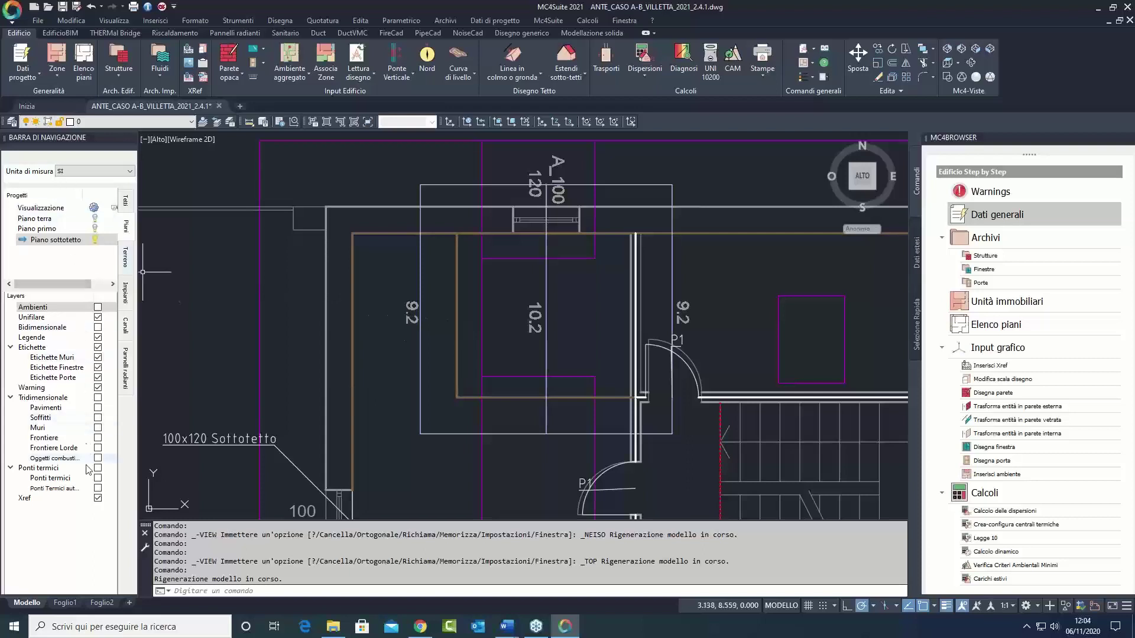
left_click(96, 240)
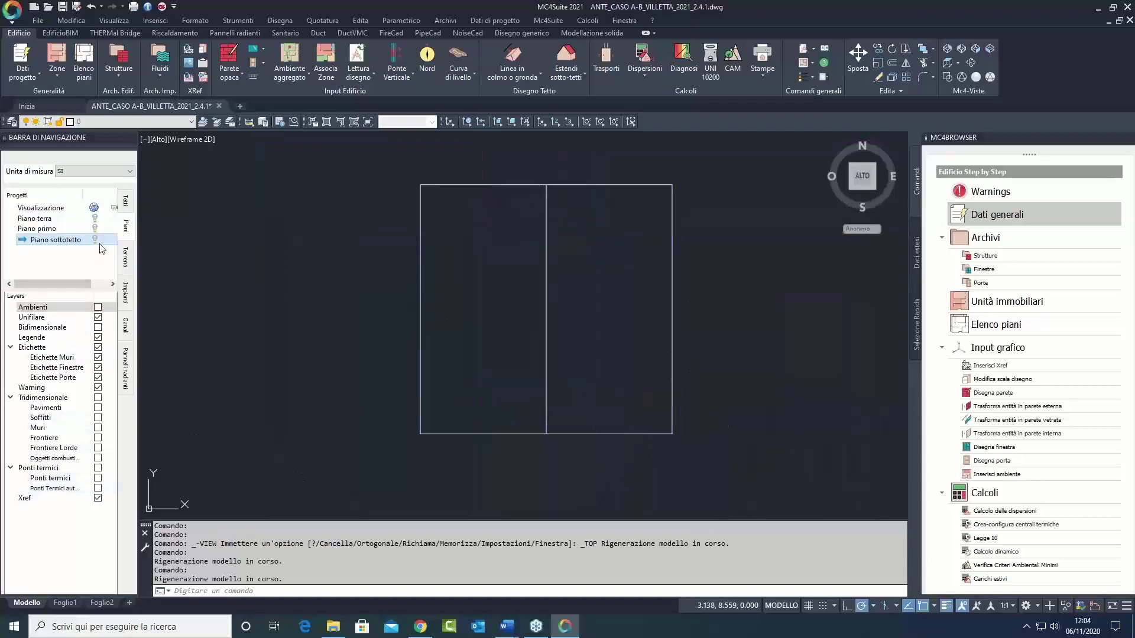
Step: Set the absolute elevation of both endpoints of the dormer's central ridge line to 10.2 m with Imposta quota
left_click(533, 79)
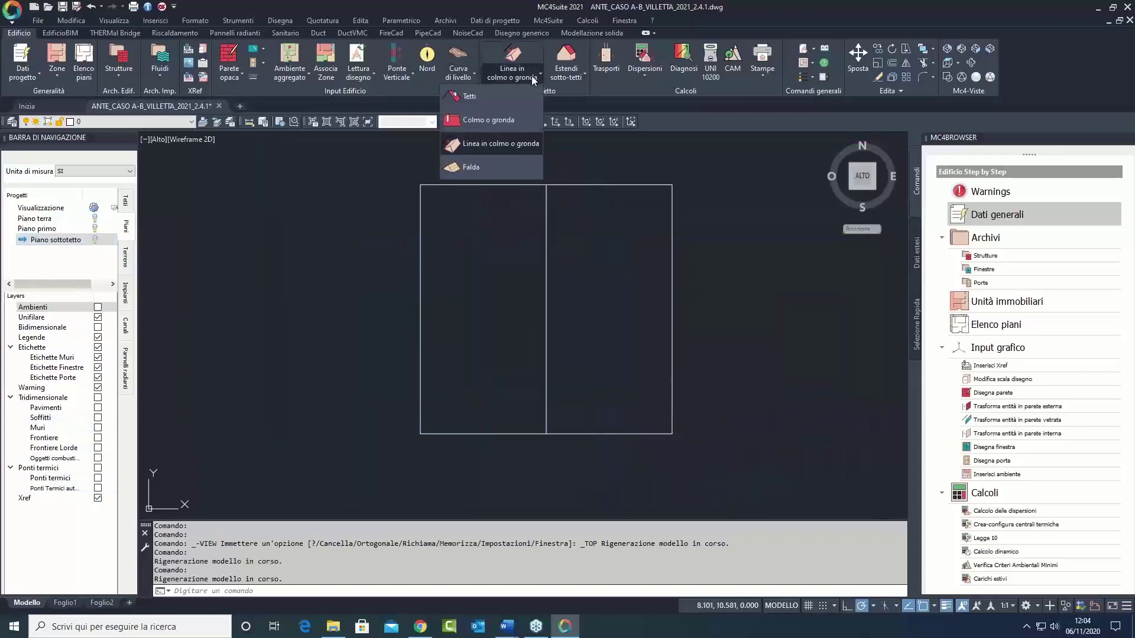
left_click(565, 73)
left_click(566, 73)
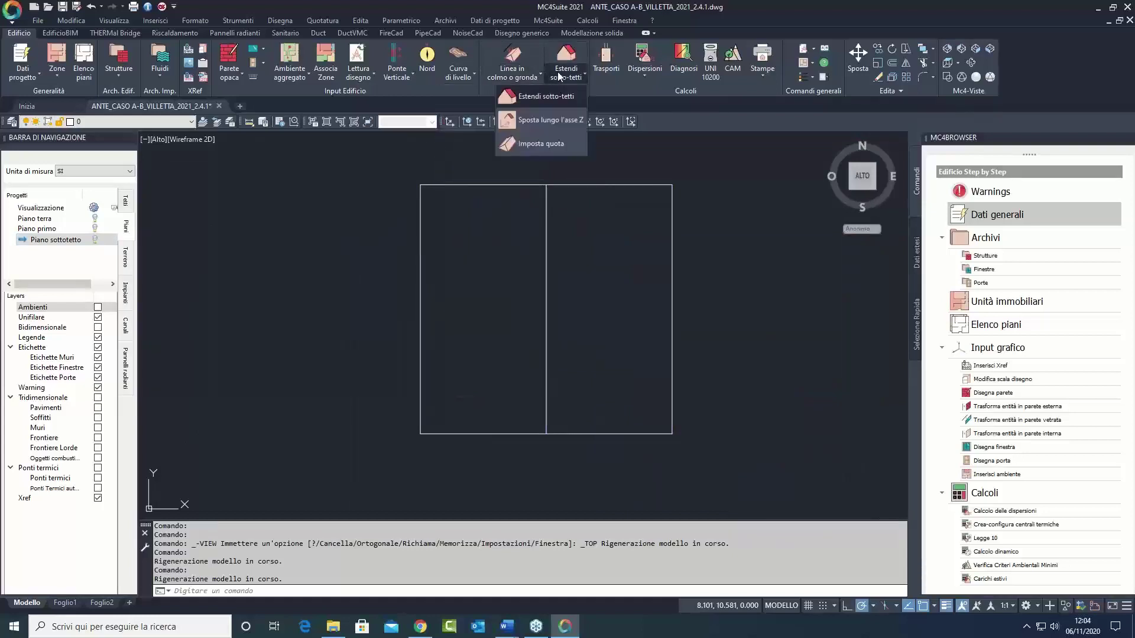
left_click(570, 143)
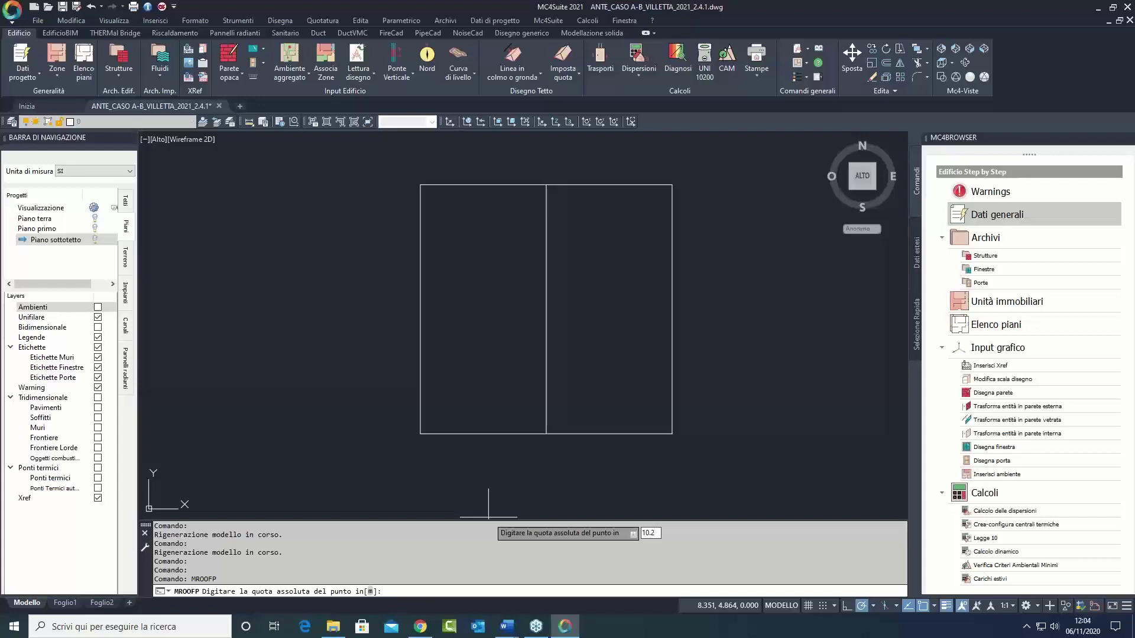
key("Return")
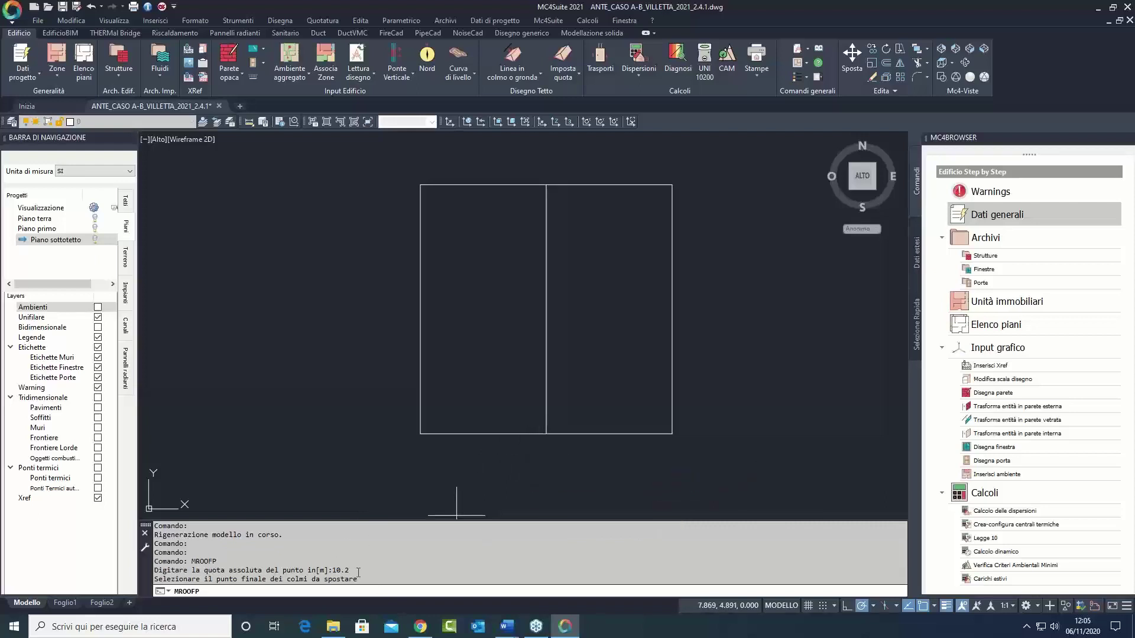
left_click(546, 434)
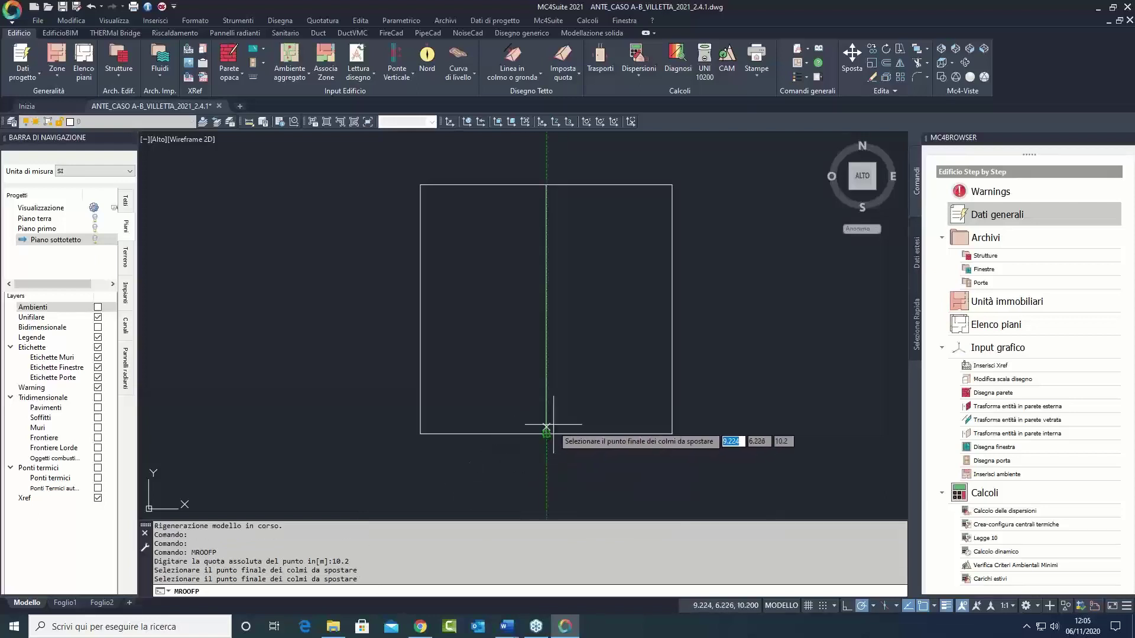
left_click(546, 184)
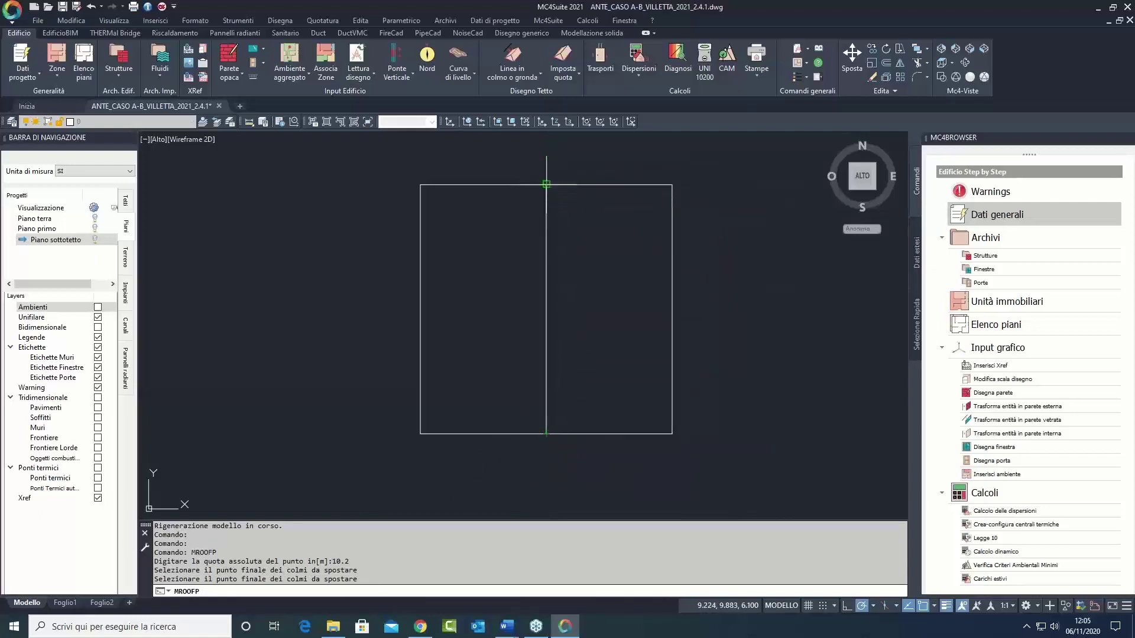
key("Return")
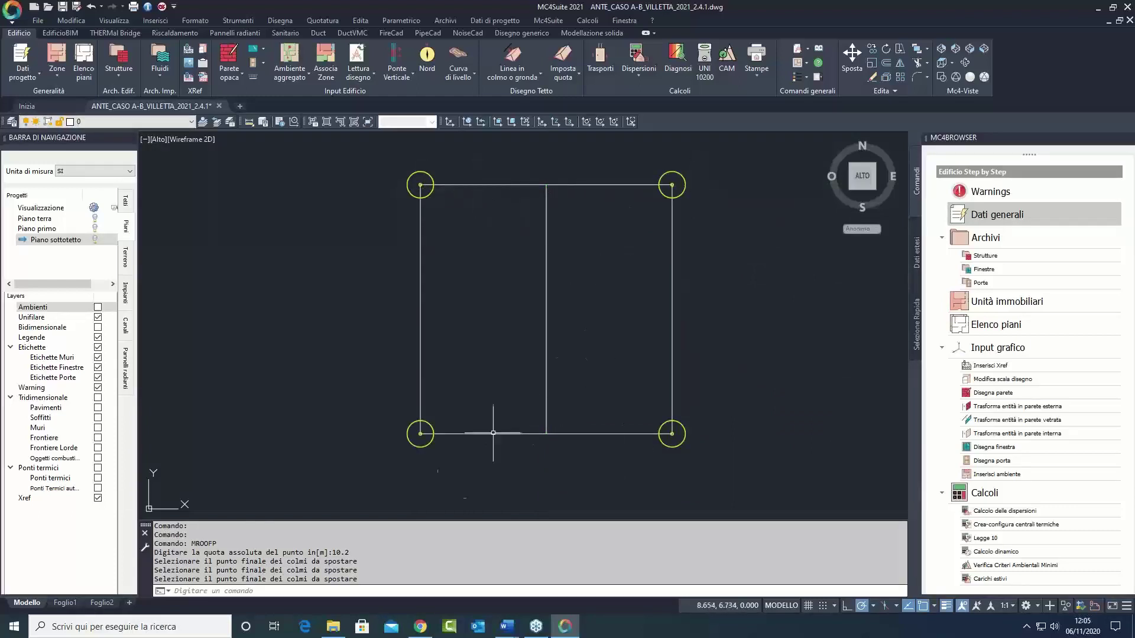
Step: Set the absolute elevation of the four corner points of the dormer outline to 9.2 m with Imposta quota
left_click(526, 77)
left_click(554, 80)
left_click(558, 76)
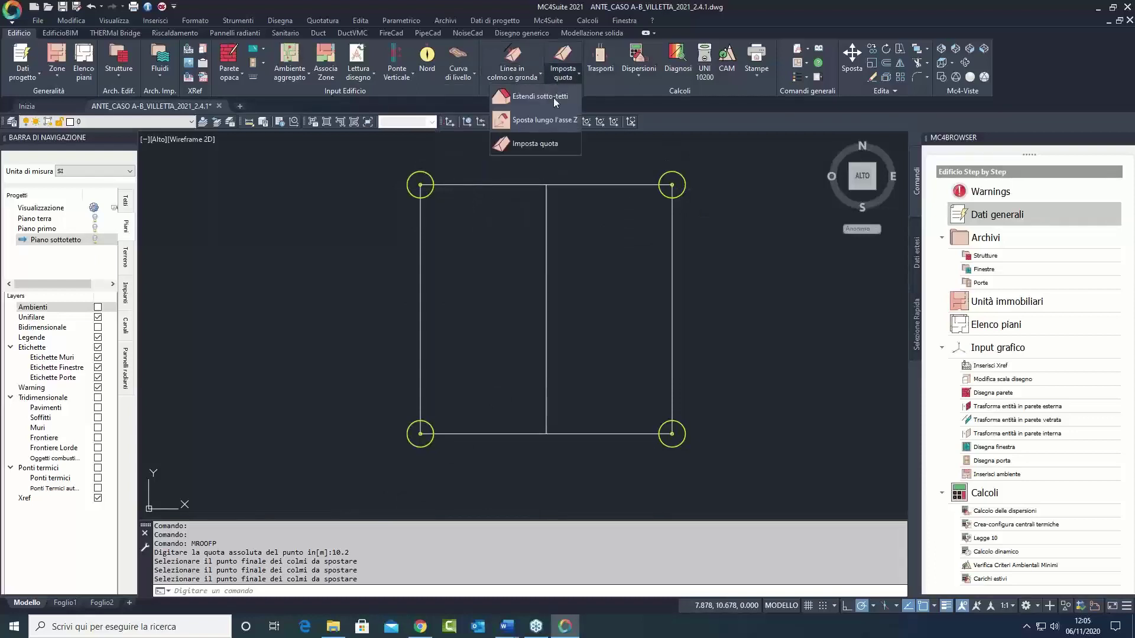
left_click(535, 144)
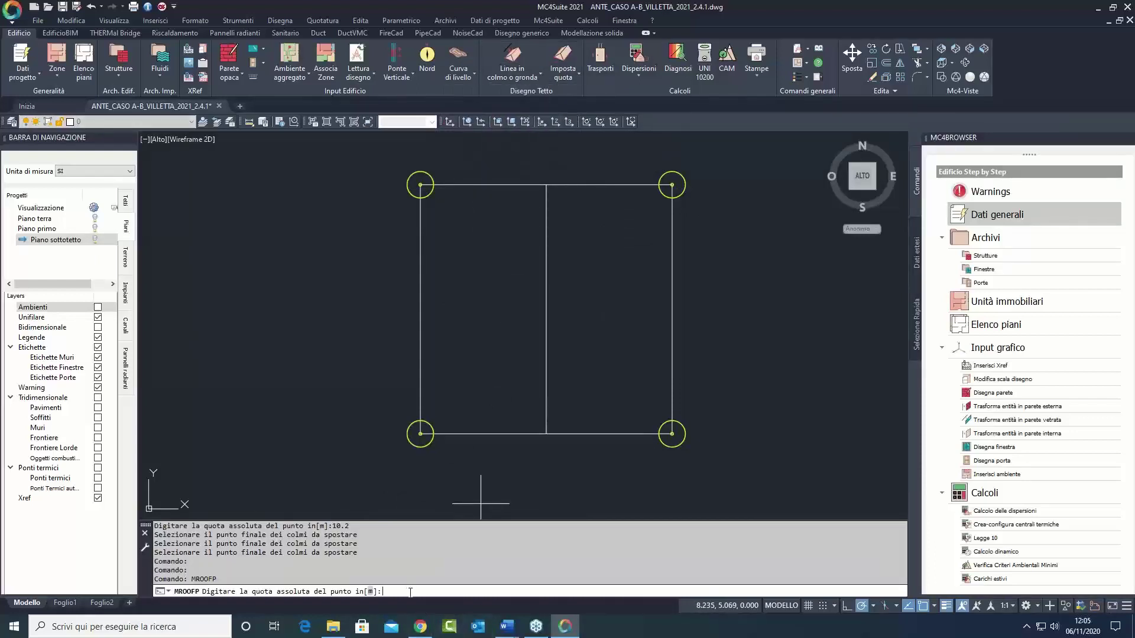
type("9.2")
key("Return")
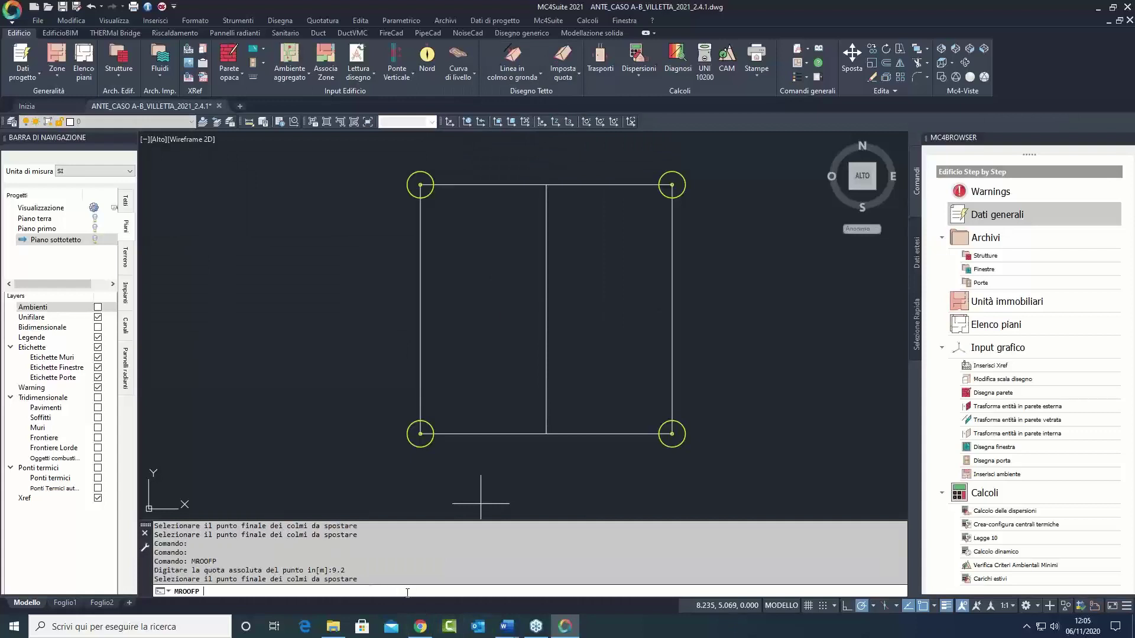
left_click(420, 434)
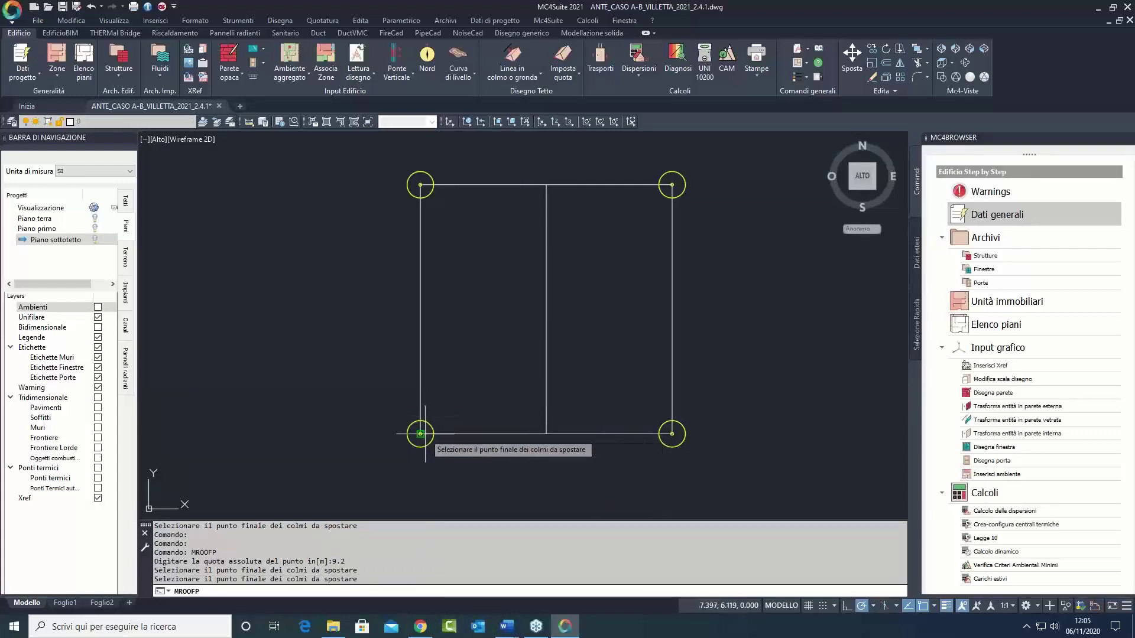
left_click(420, 185)
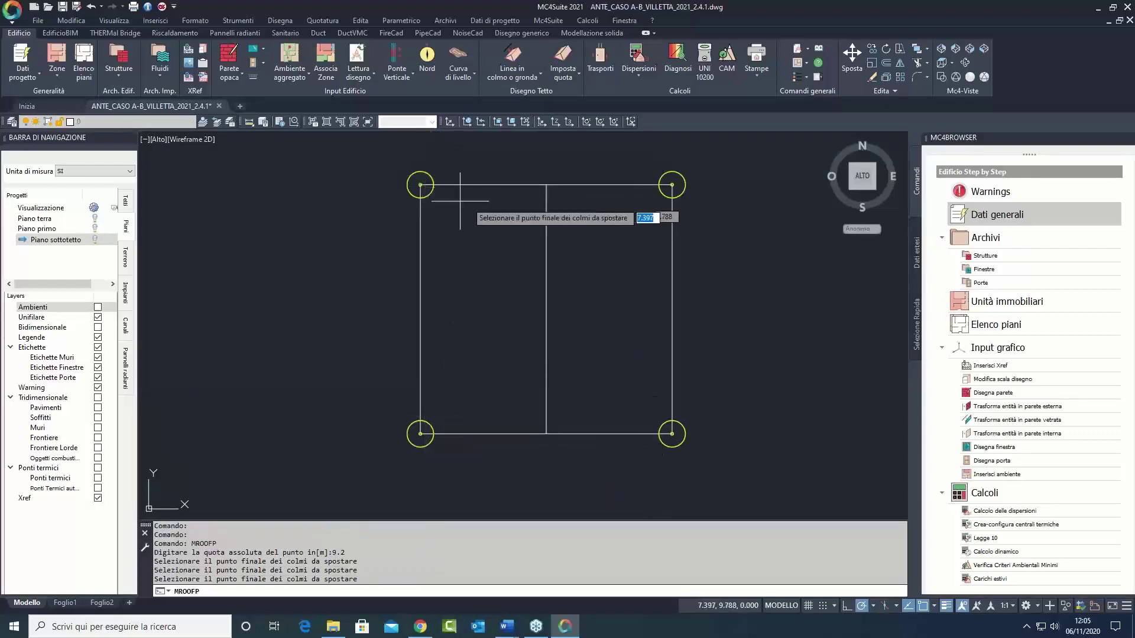
left_click(672, 185)
left_click(672, 434)
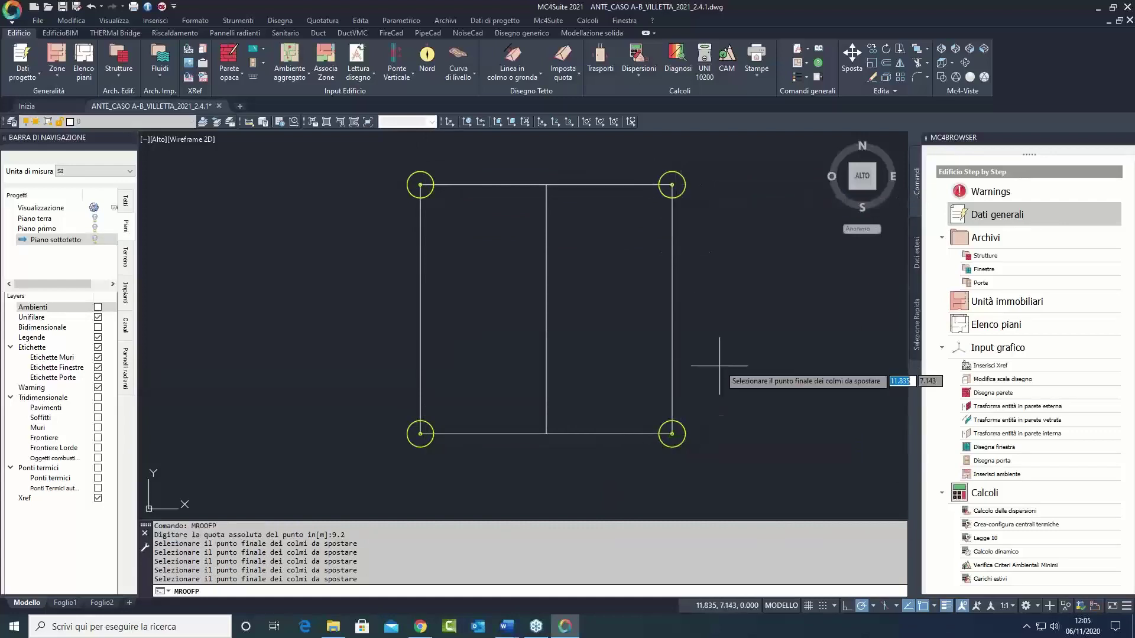
key("Return")
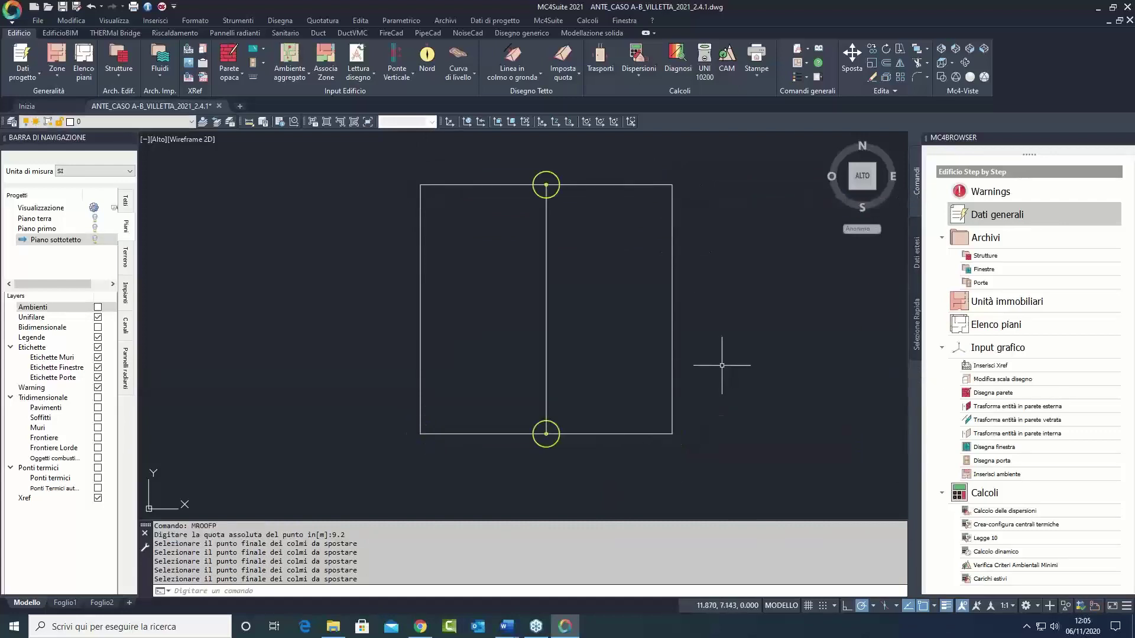
Step: Insert a Falda roof slope in each half of the north dormer rectangle on the Abbaino roof
left_click(941, 49)
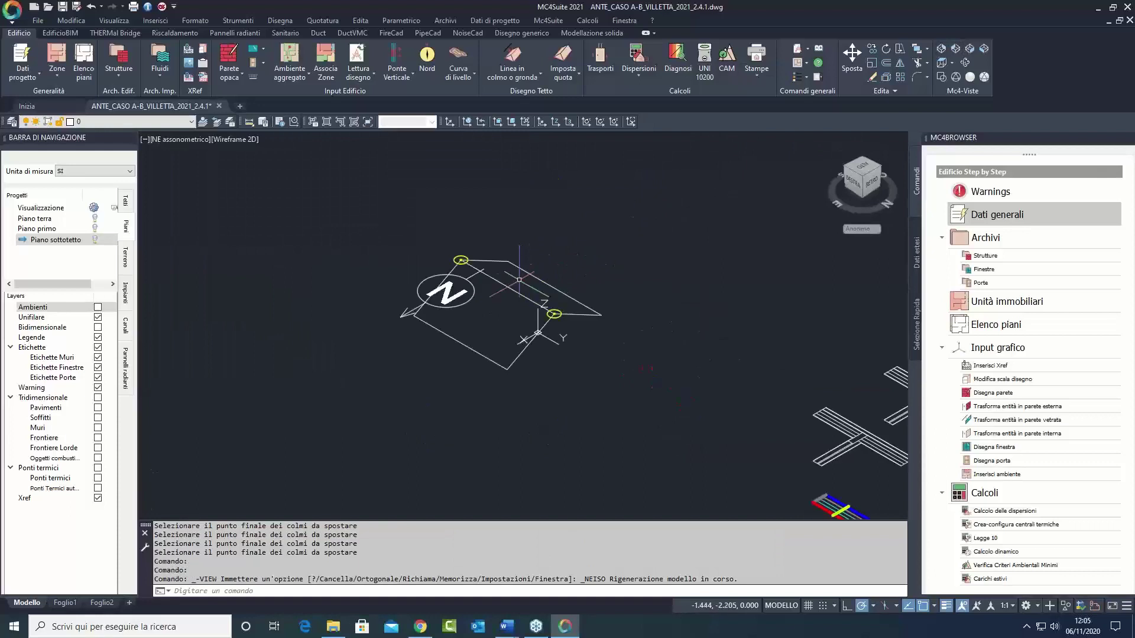
left_click(942, 64)
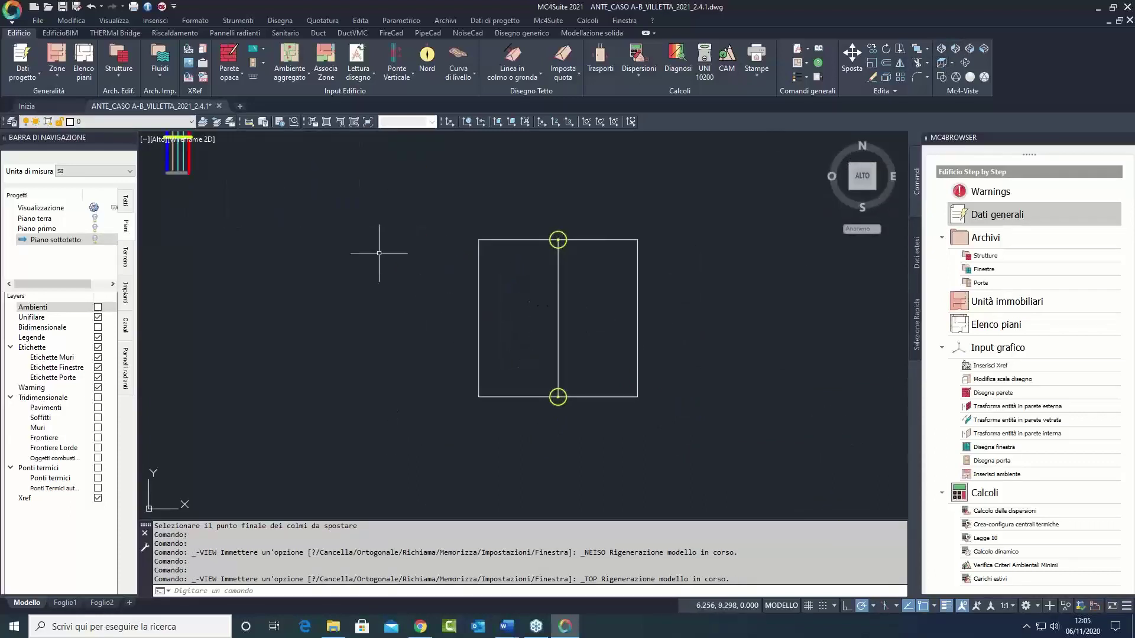
left_click(129, 205)
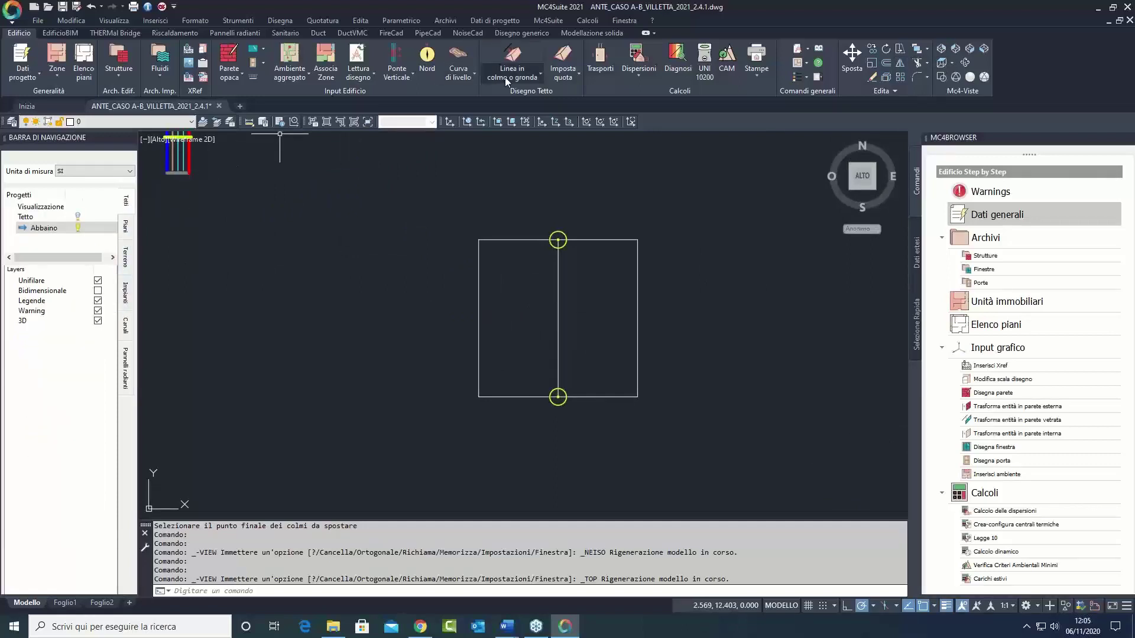
left_click(532, 77)
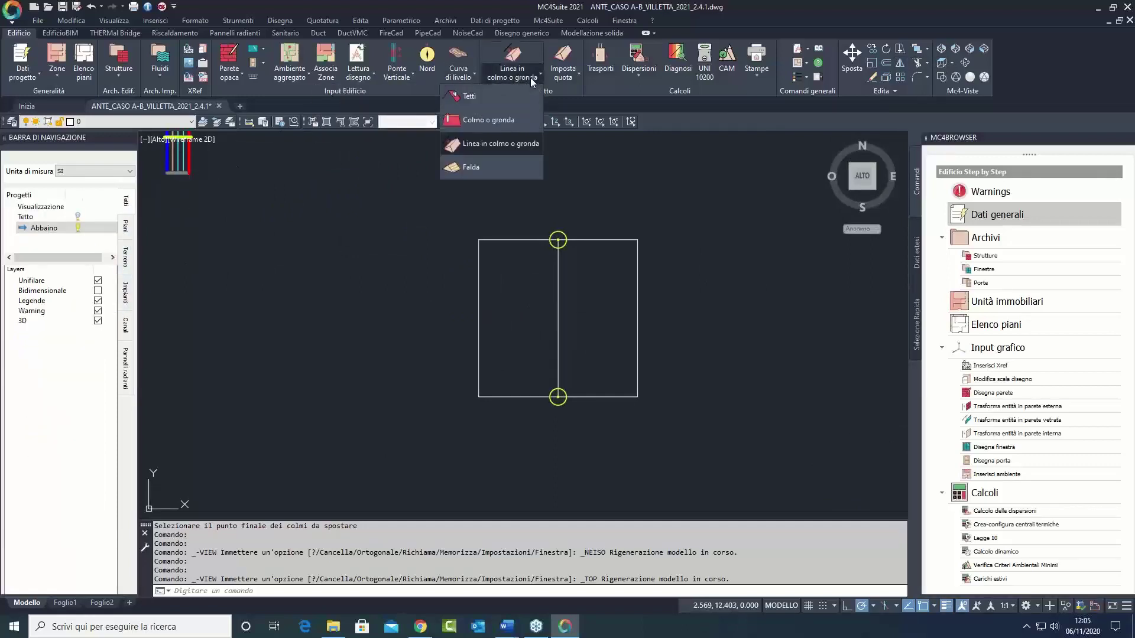
left_click(470, 174)
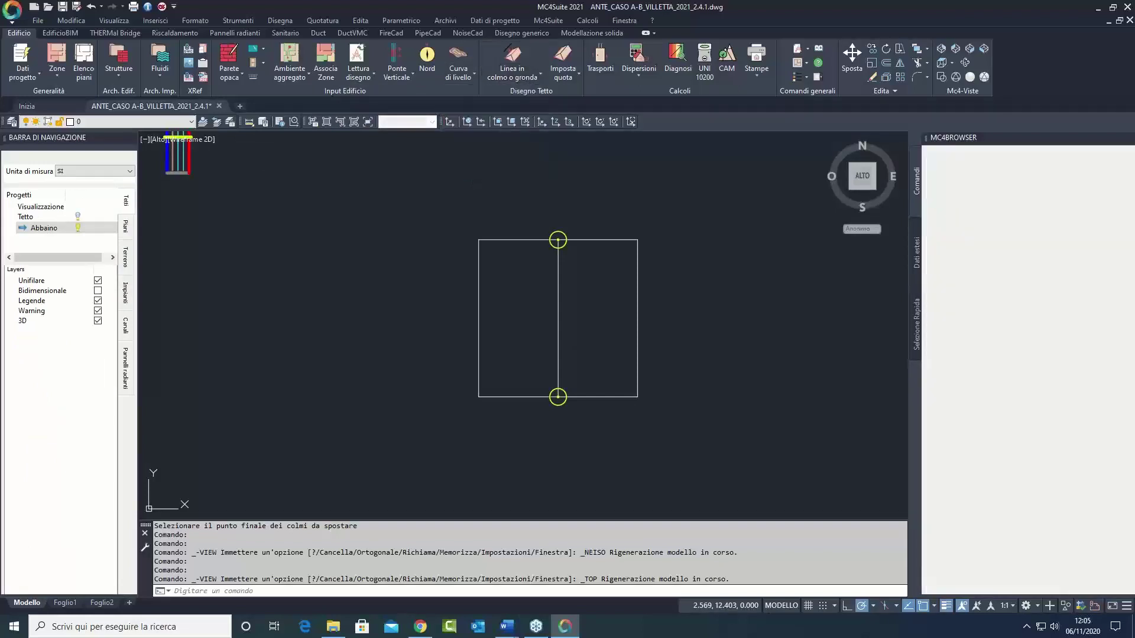
left_click(630, 247)
key("Escape")
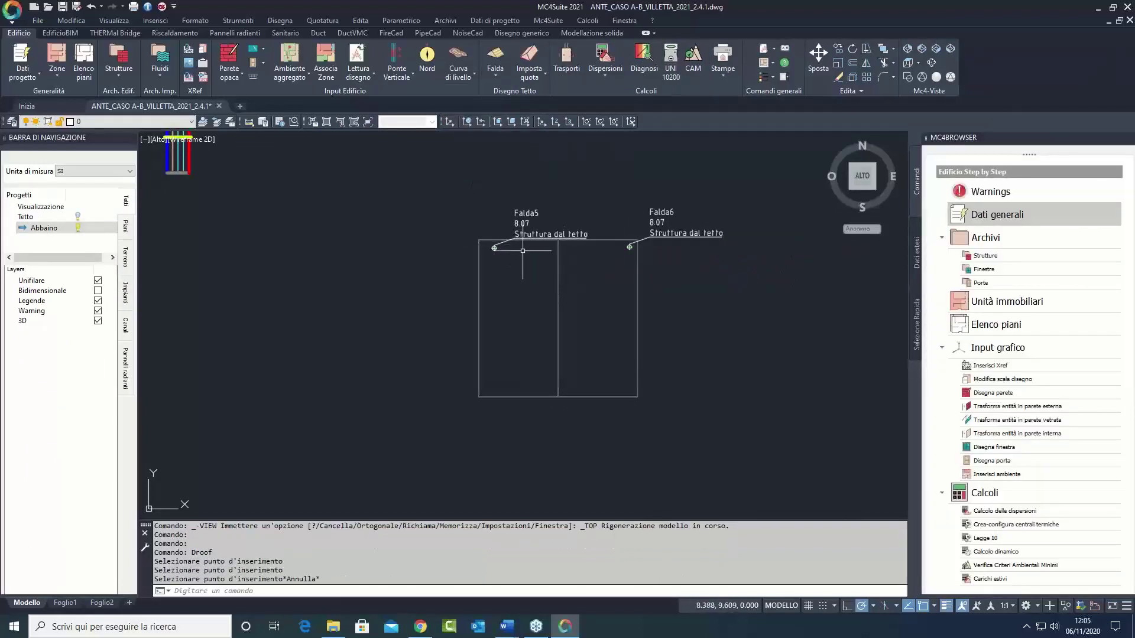
Step: Move the insertion points of both north dormer slopes outside the rectangle, just above its north edge
left_click(494, 248)
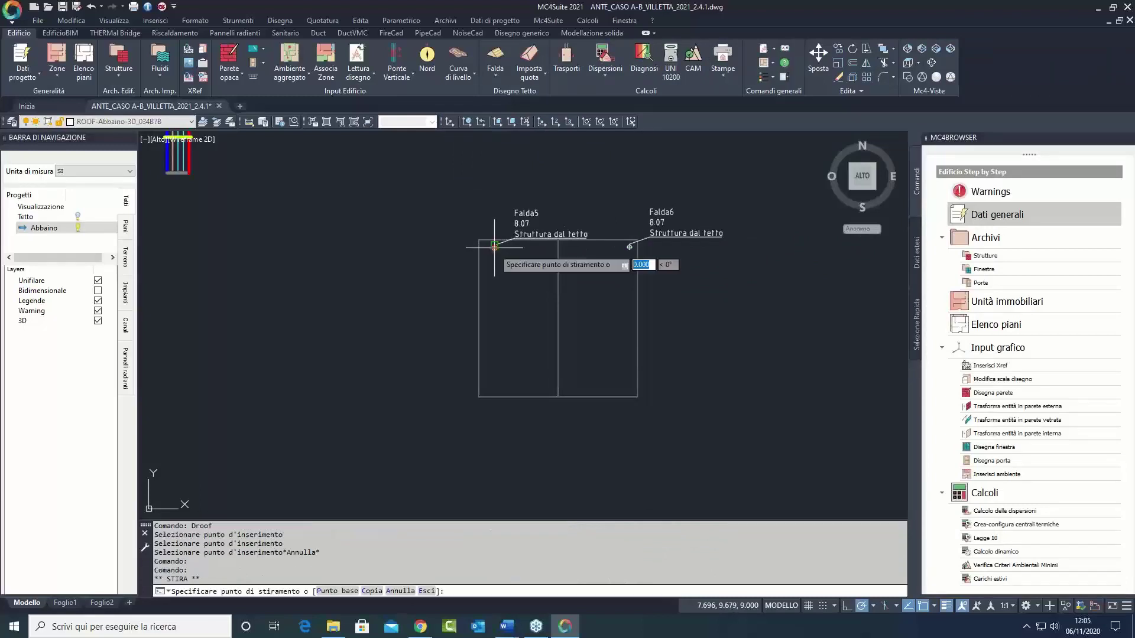
left_click(494, 199)
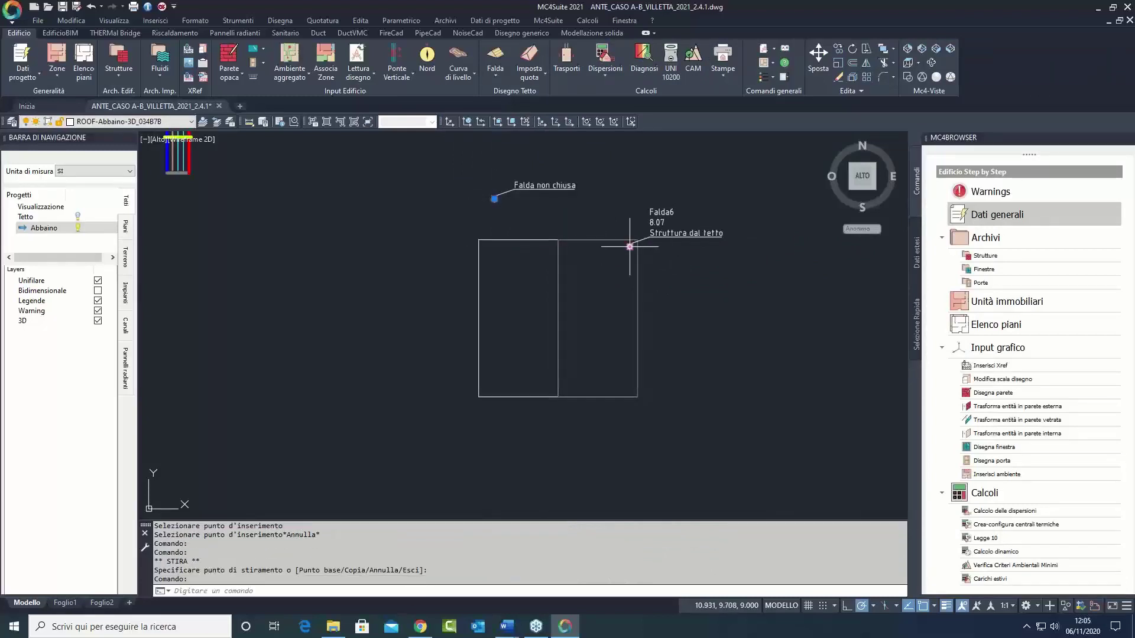
left_click(629, 199)
key("Escape")
scroll(544, 245, "down", 2)
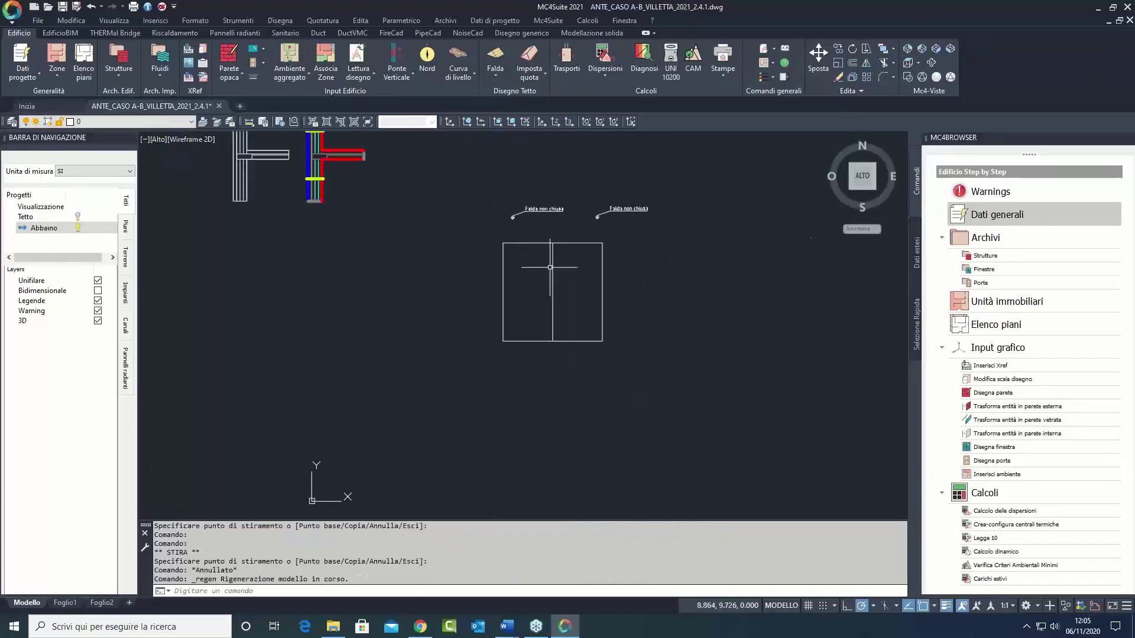
Step: Show the Tetto roof and mirror the north dormer's outline and ridge lines about the main roof's east-west centre line, keeping the originals
left_click(79, 217)
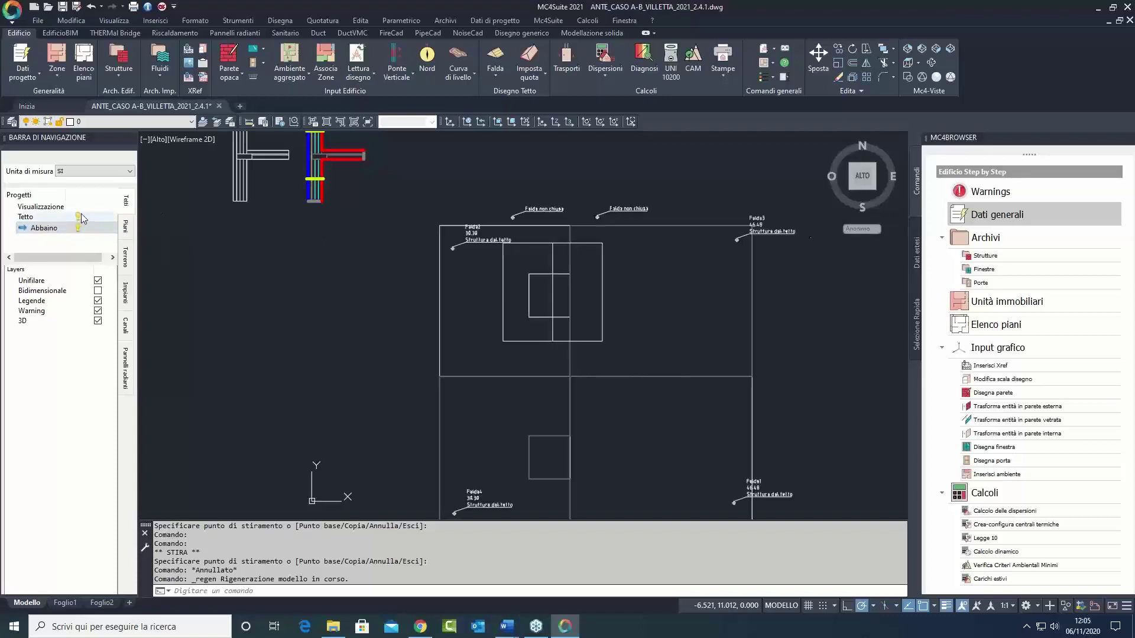
left_click(78, 217)
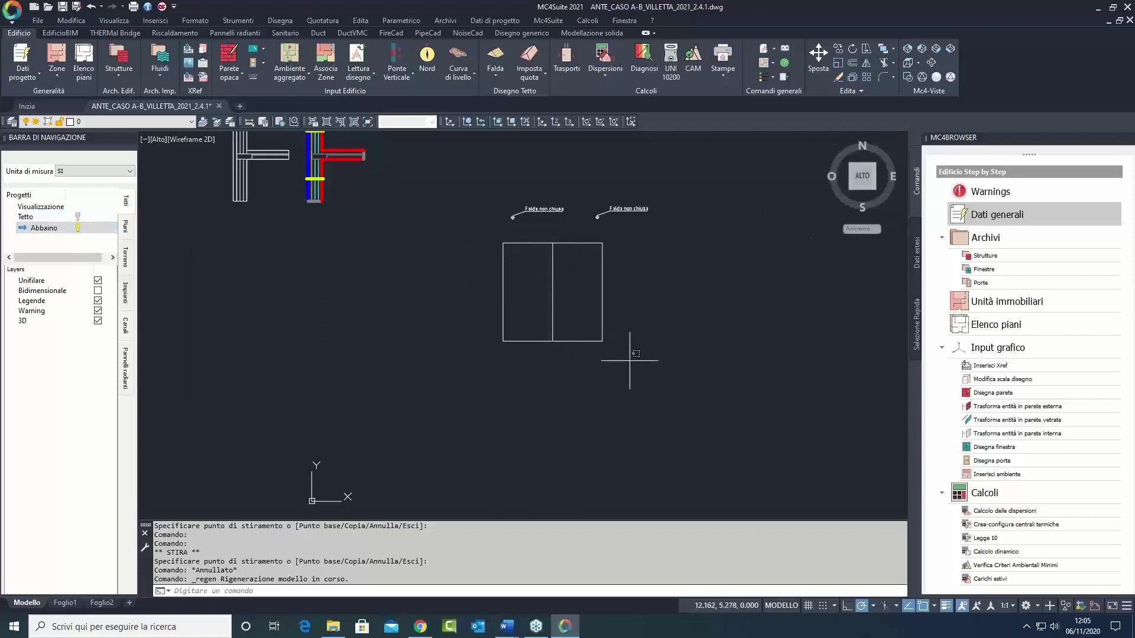
left_click(677, 363)
left_click(469, 243)
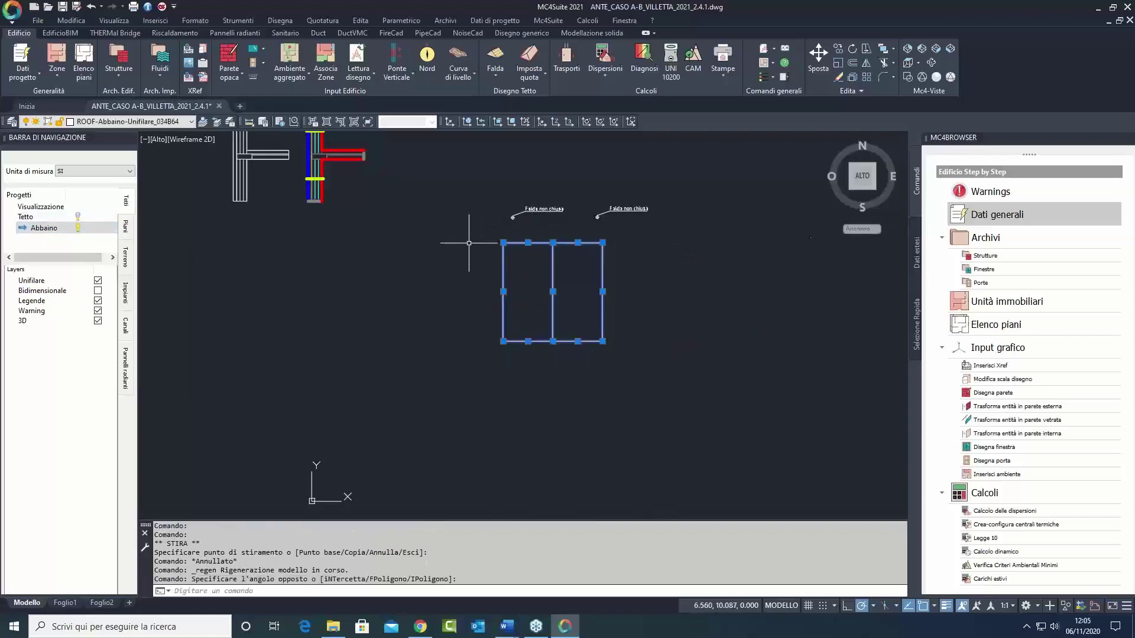
left_click(78, 217)
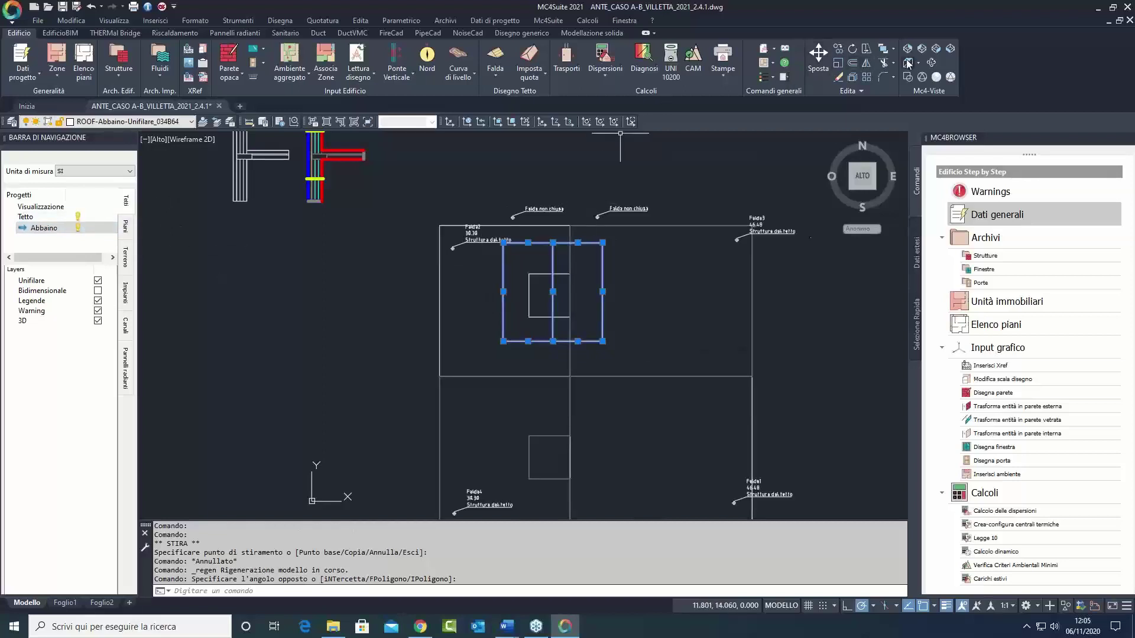
left_click(867, 64)
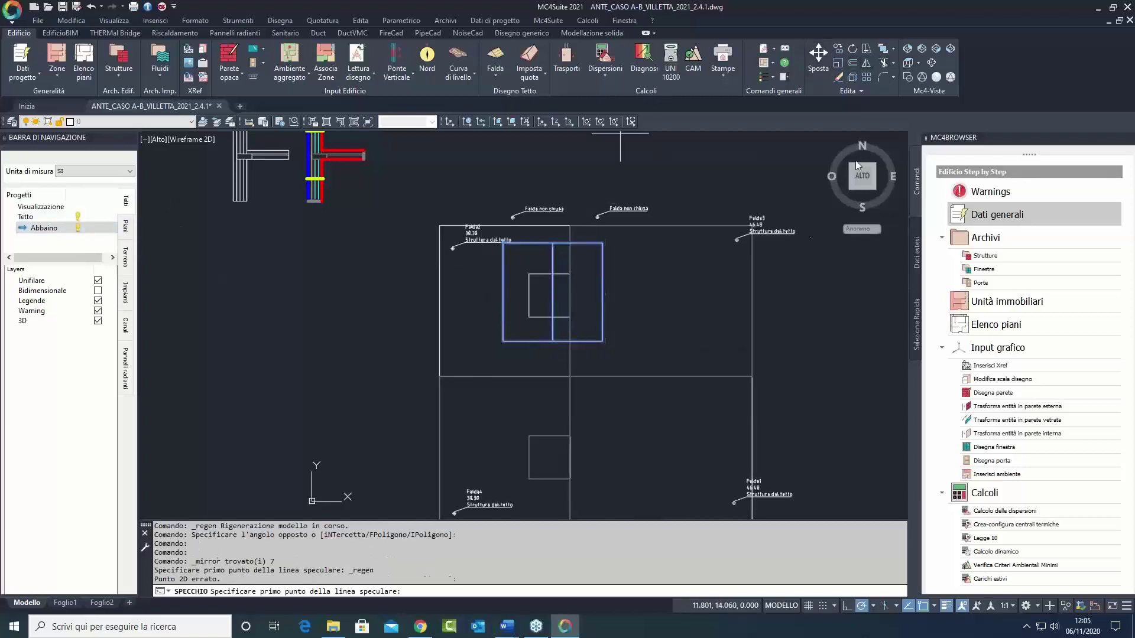
left_click(751, 376)
left_click(436, 378)
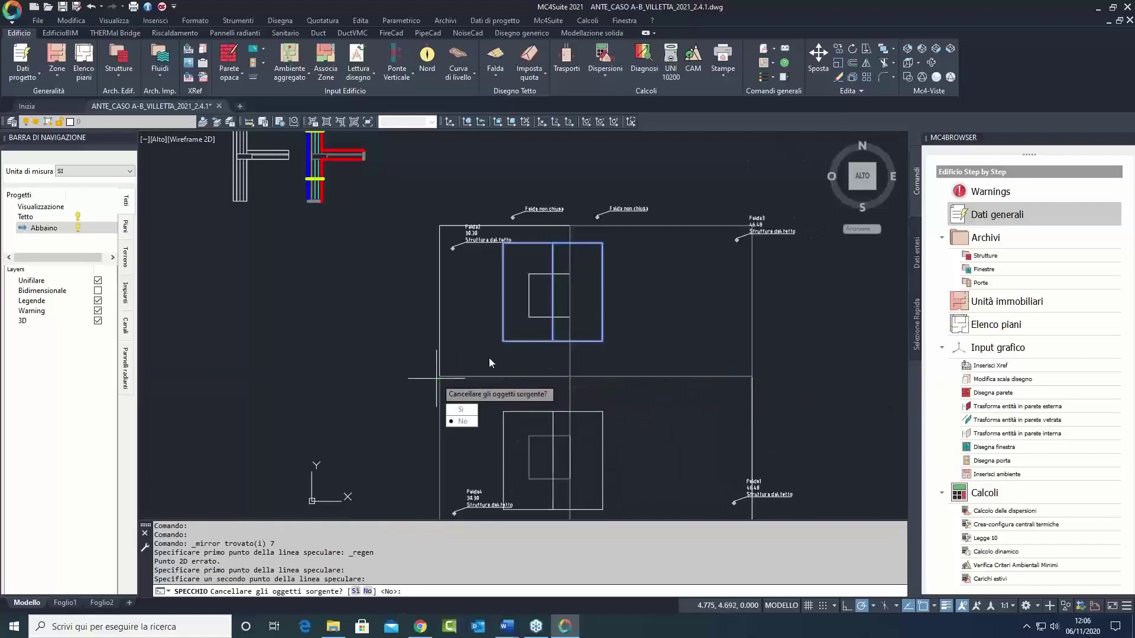
left_click(467, 421)
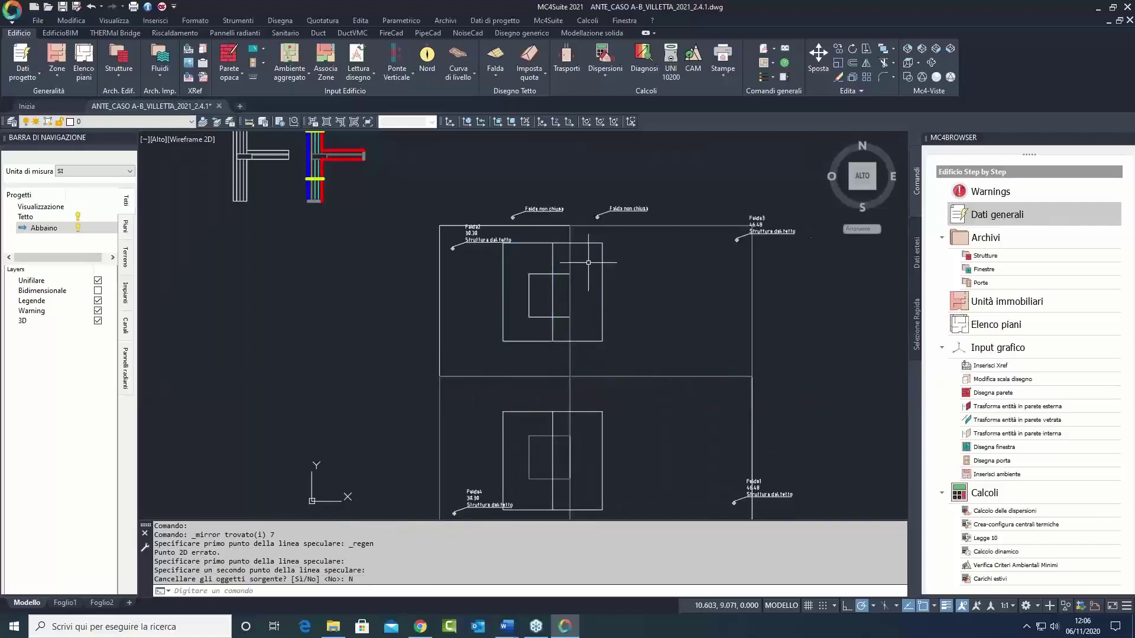
Step: Hide the Tetto roof and move both slope insertion points back inside the two halves of the north dormer rectangle
left_click(77, 216)
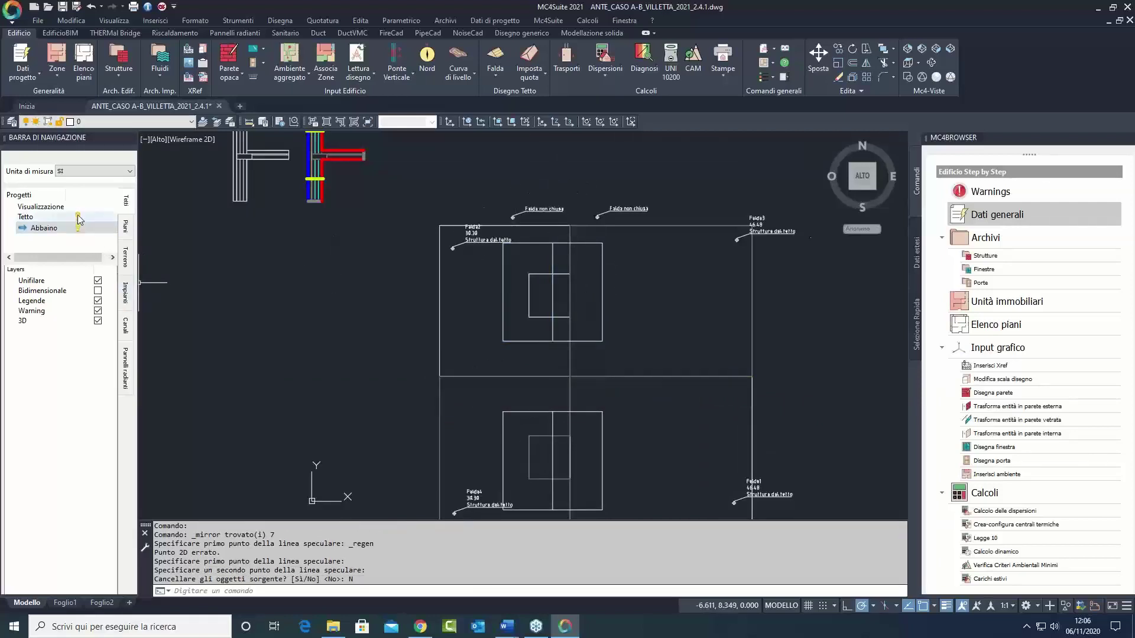
left_click(506, 218)
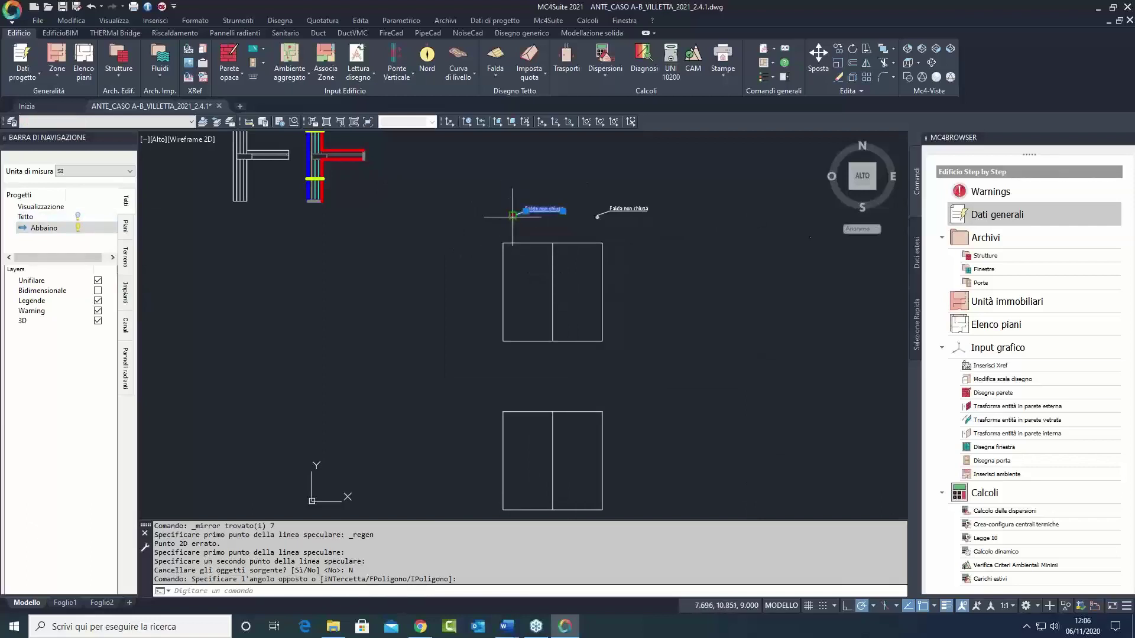
left_click(512, 216)
left_click(512, 216)
left_click(512, 252)
left_click(597, 219)
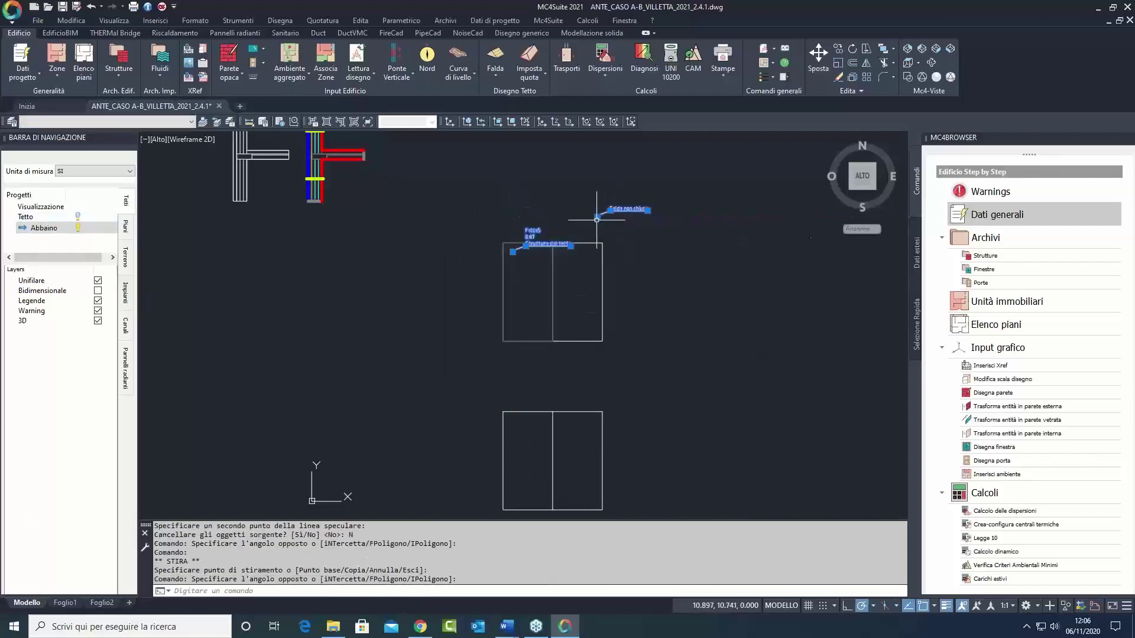
left_click(596, 219)
left_click(597, 254)
key("Escape")
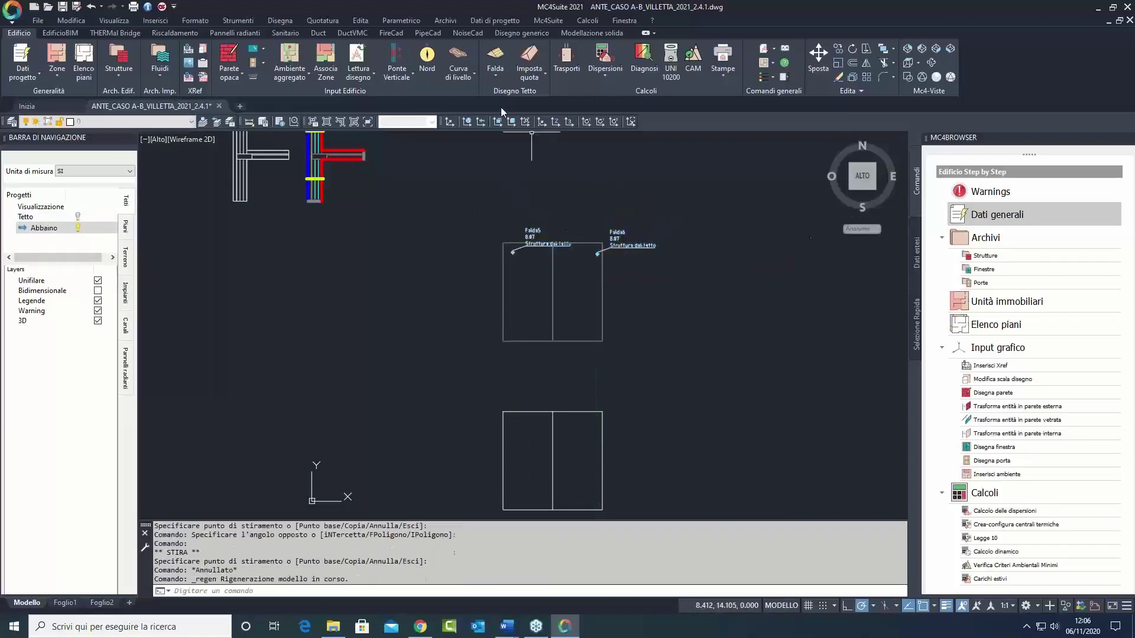
Step: Insert a Falda roof slope in each half of the mirrored south dormer rectangle
left_click(495, 72)
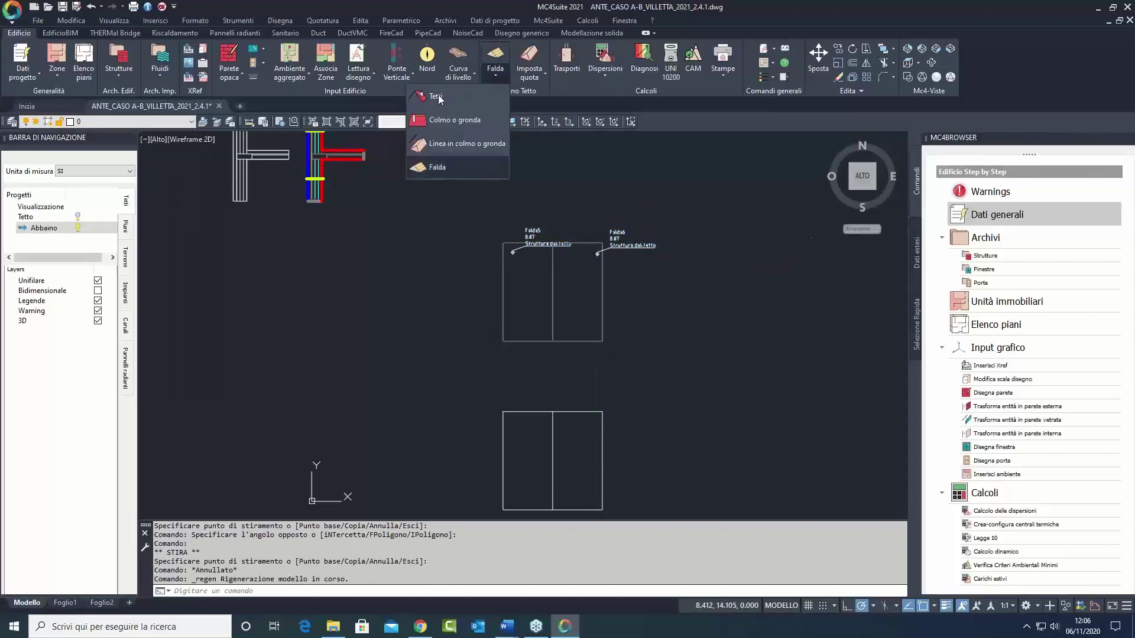
left_click(436, 168)
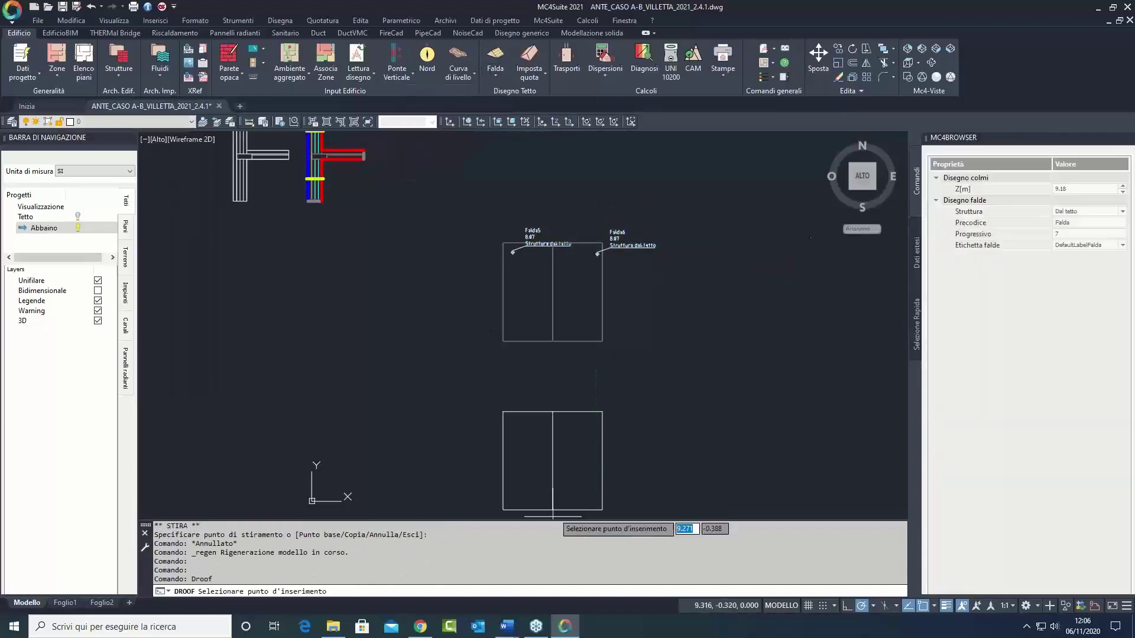
left_click(517, 499)
left_click(591, 493)
key("Escape")
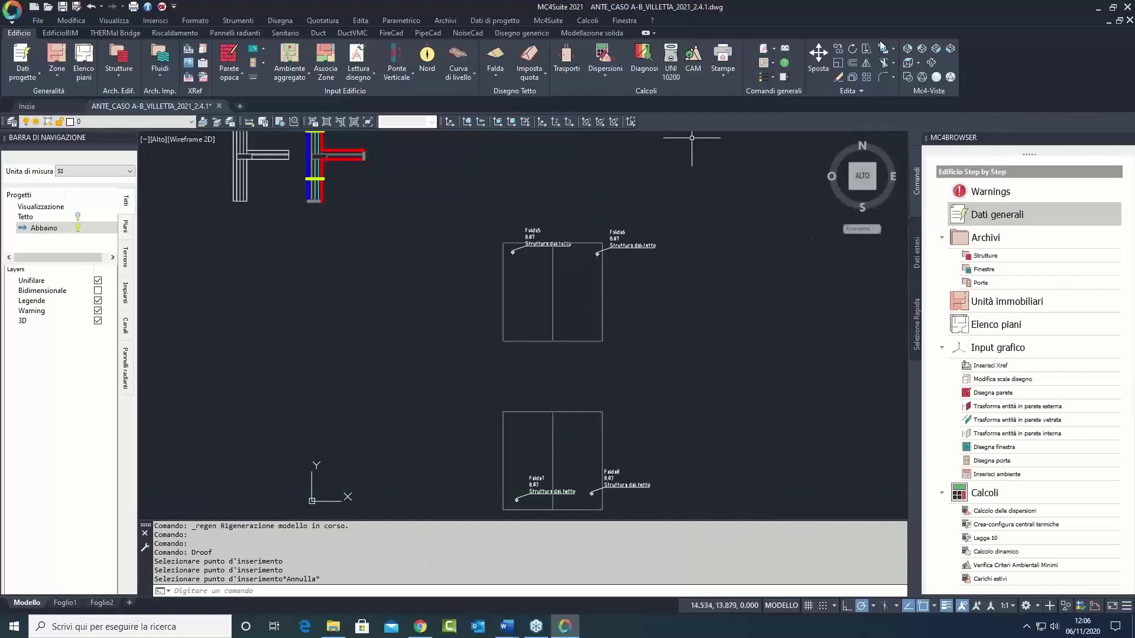
Step: Examine the dormers together with the Tetto roof in the north-east isometric view, shaded with edges
left_click(907, 49)
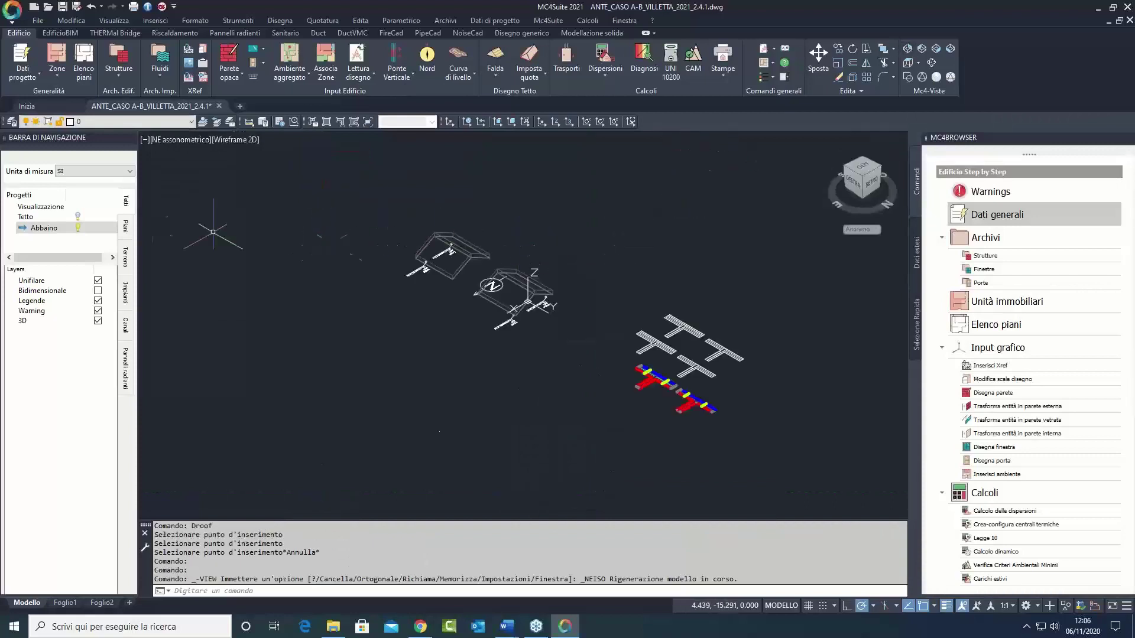
left_click(77, 216)
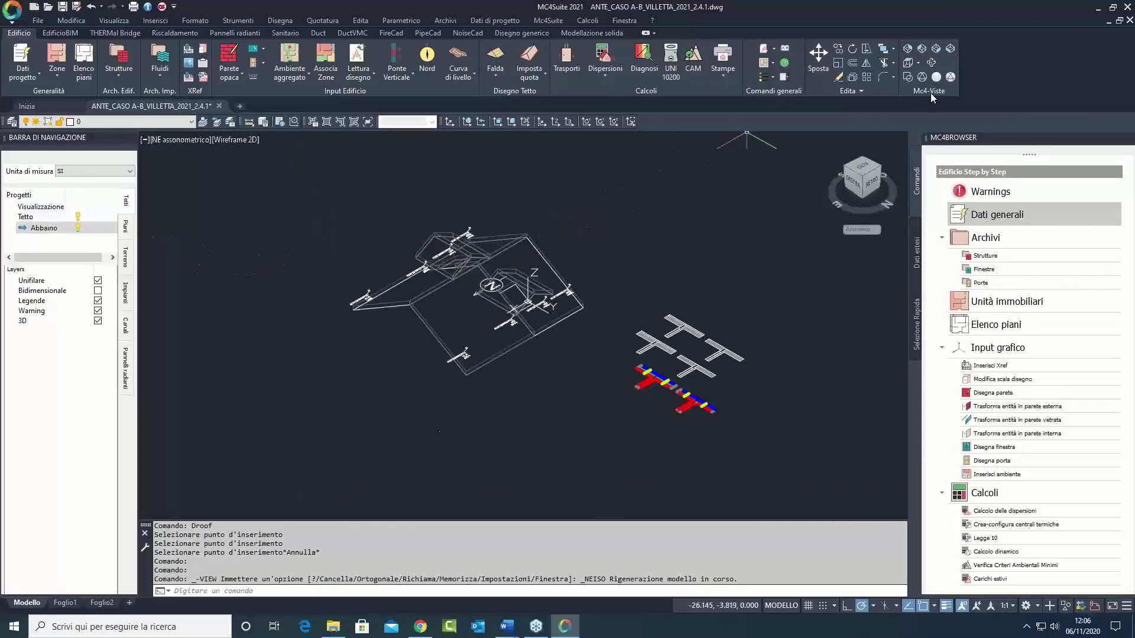
left_click(950, 77)
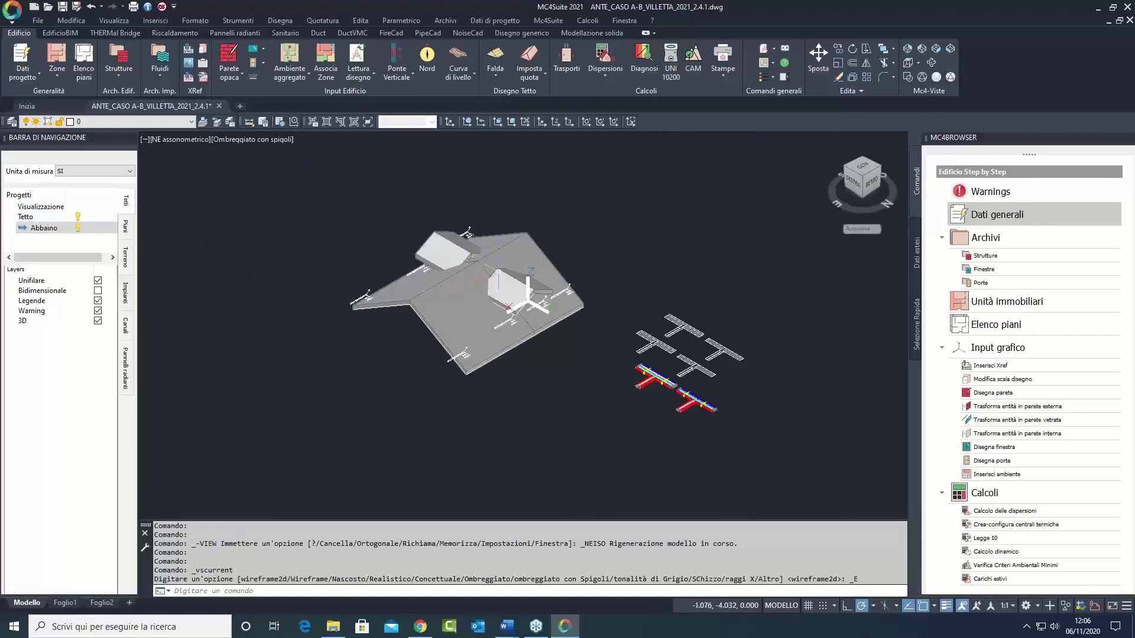
Step: Hide the Tetto and Abbaino roofs and turn on the Piano terra, Piano primo and Piano sottotetto floors
left_click(77, 217)
left_click(77, 227)
left_click(125, 228)
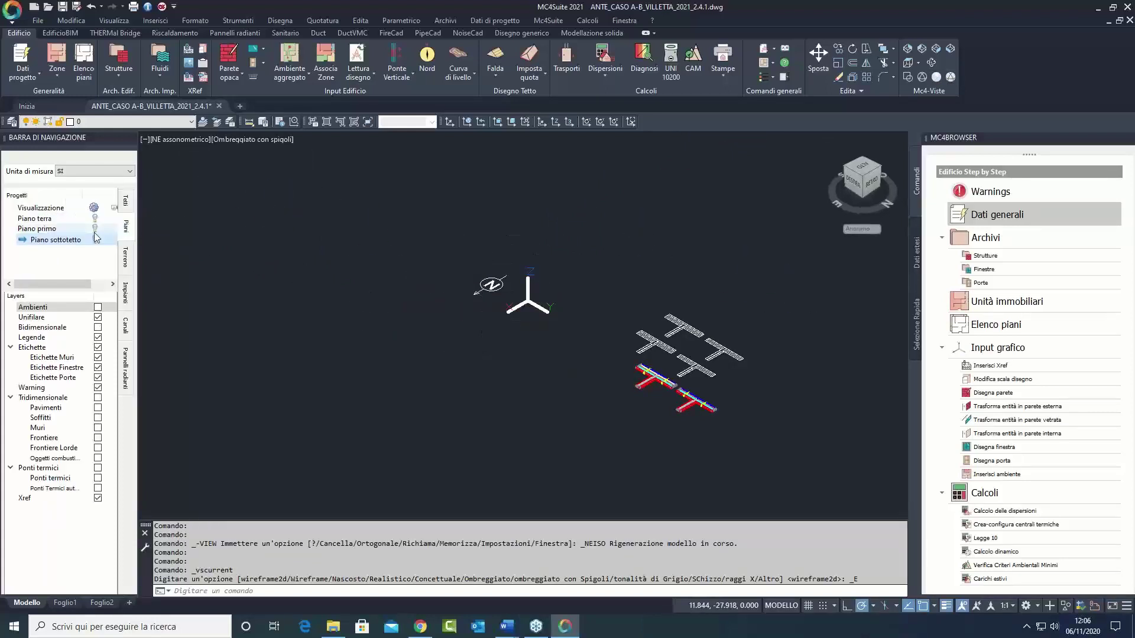
left_click(96, 239)
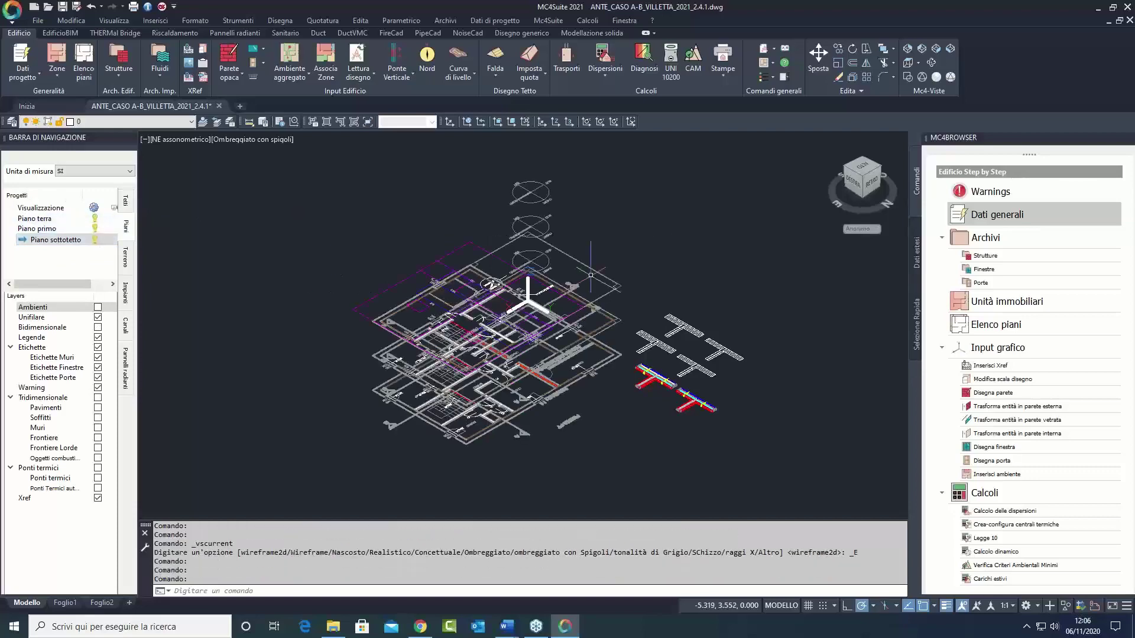
Step: Show the Tridimensionale layers without the Xref and extend the building's structures up to the roofs with Estendi sotto-tetti
left_click(98, 397)
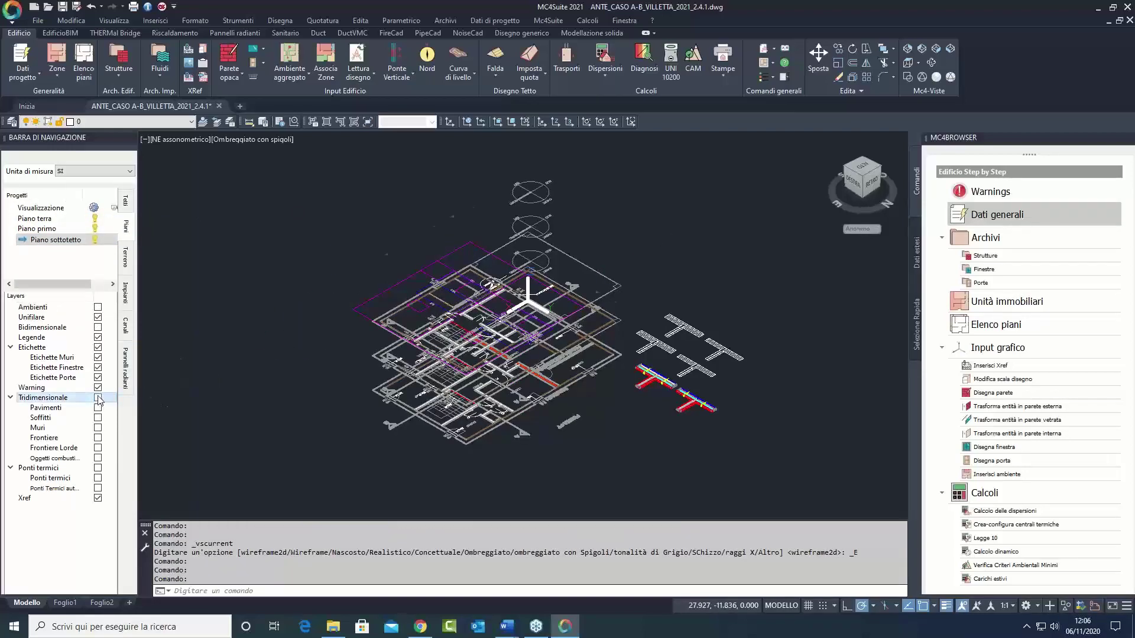
left_click(98, 499)
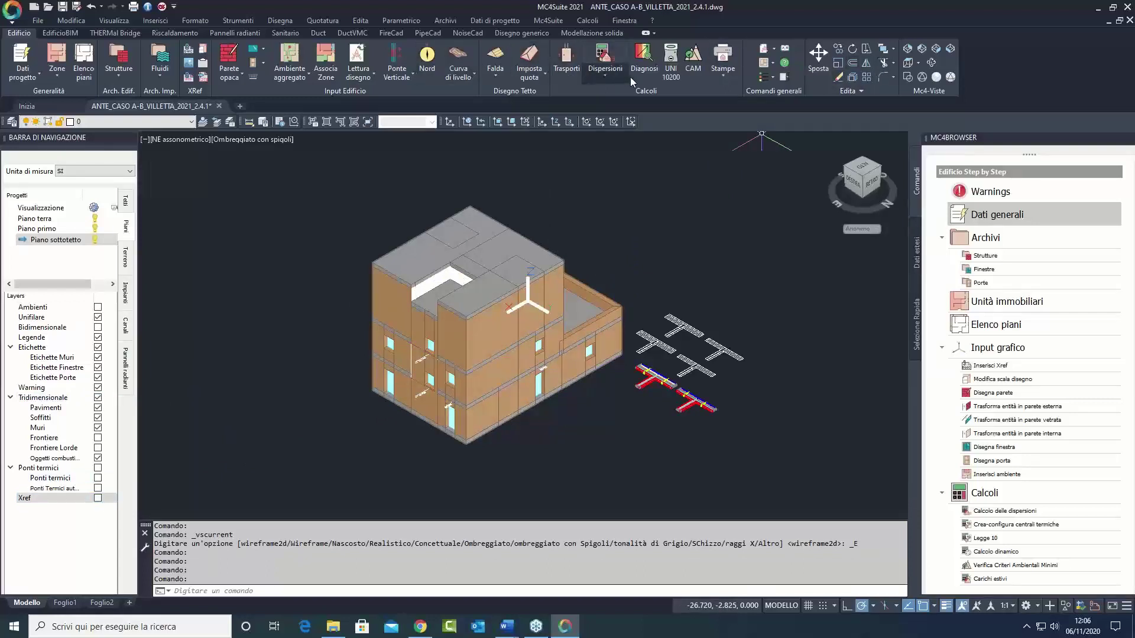
left_click(503, 81)
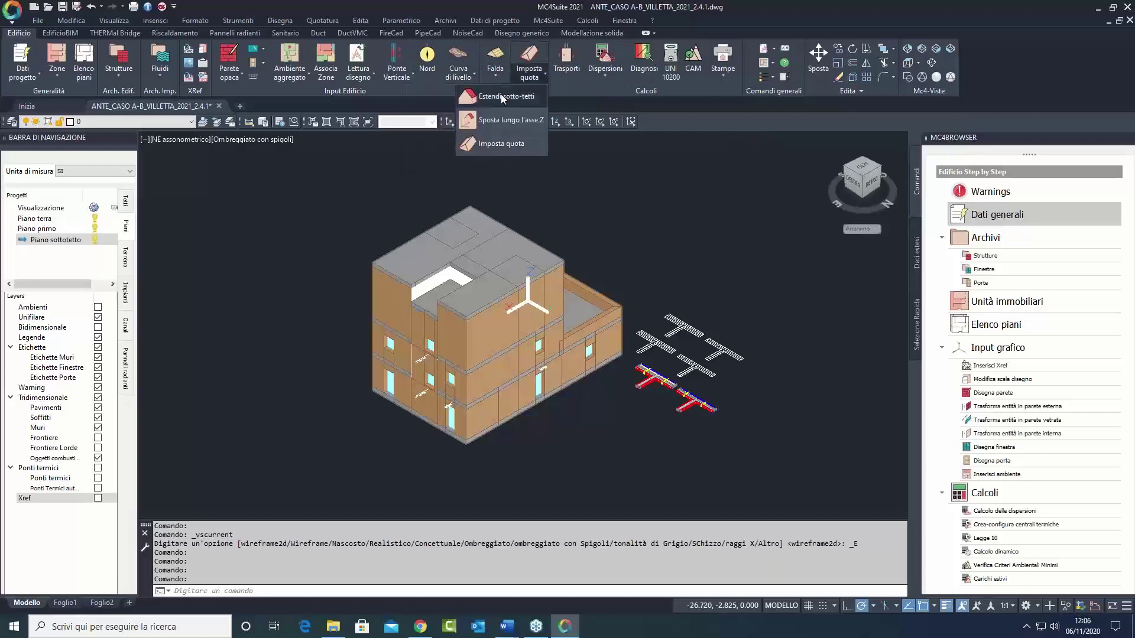
left_click(501, 95)
scroll(568, 237, "down", 2)
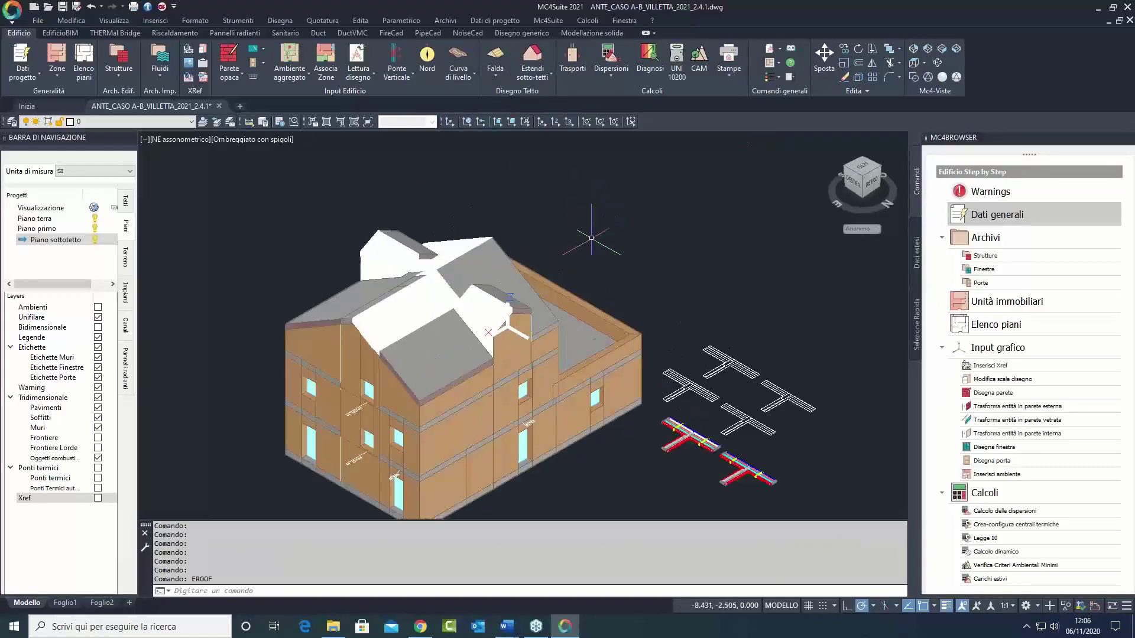
left_click(937, 63)
left_click_drag(591, 355, 654, 316)
key("Escape")
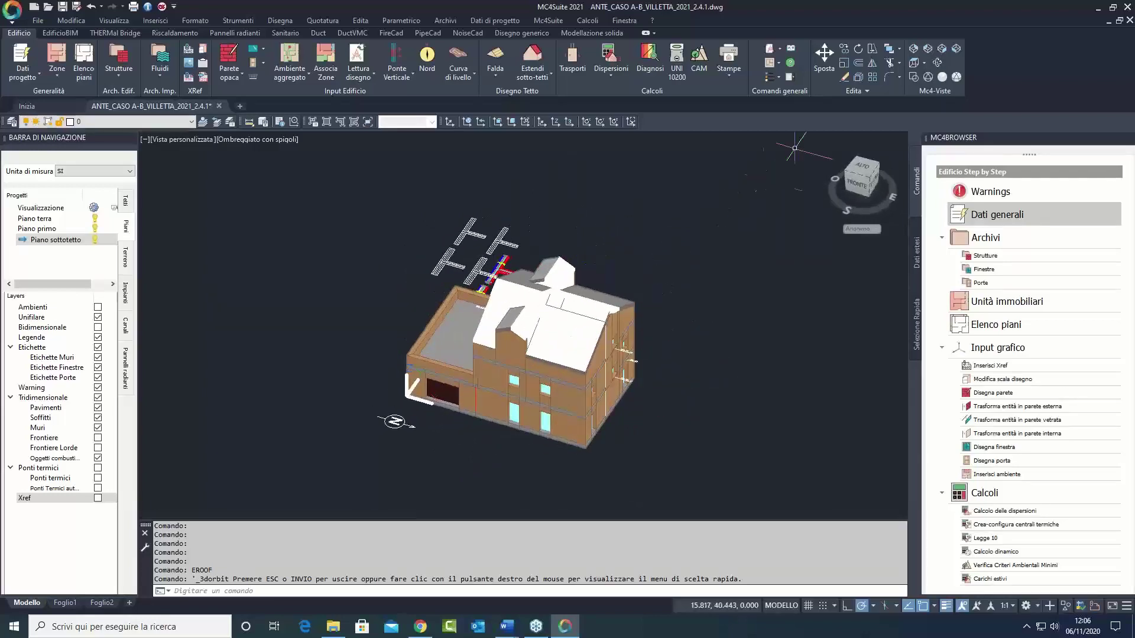
Step: Show only the Piano sottotetto in the 2D wireframe top view with its Tridimensionale layers hidden
left_click(915, 78)
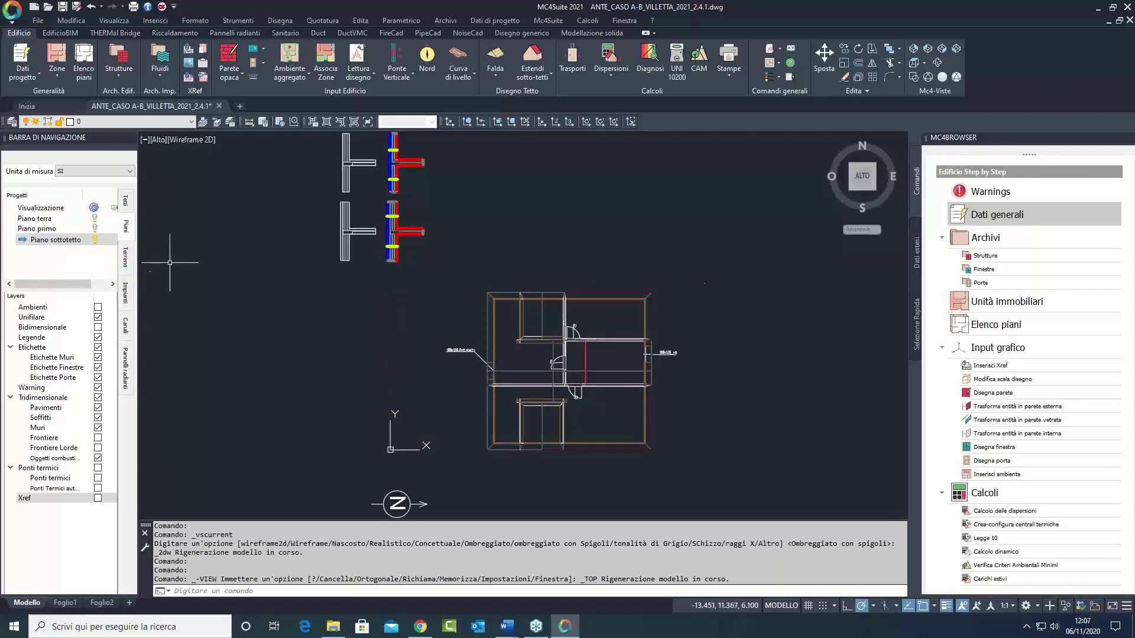
scroll(563, 317, "up", 2)
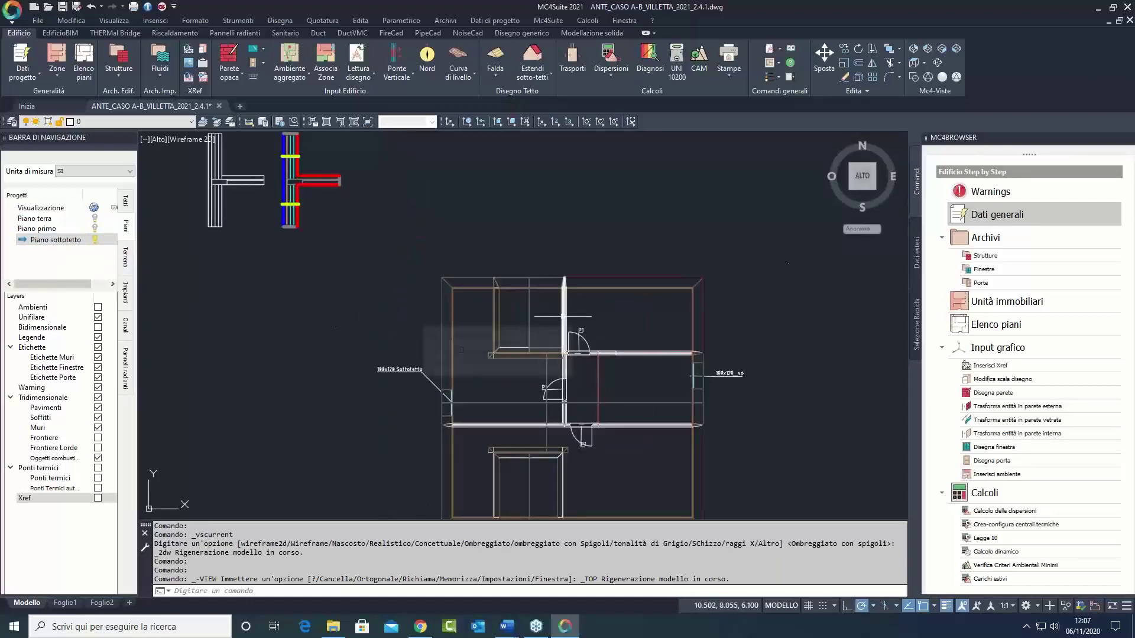
scroll(557, 292, "up", 2)
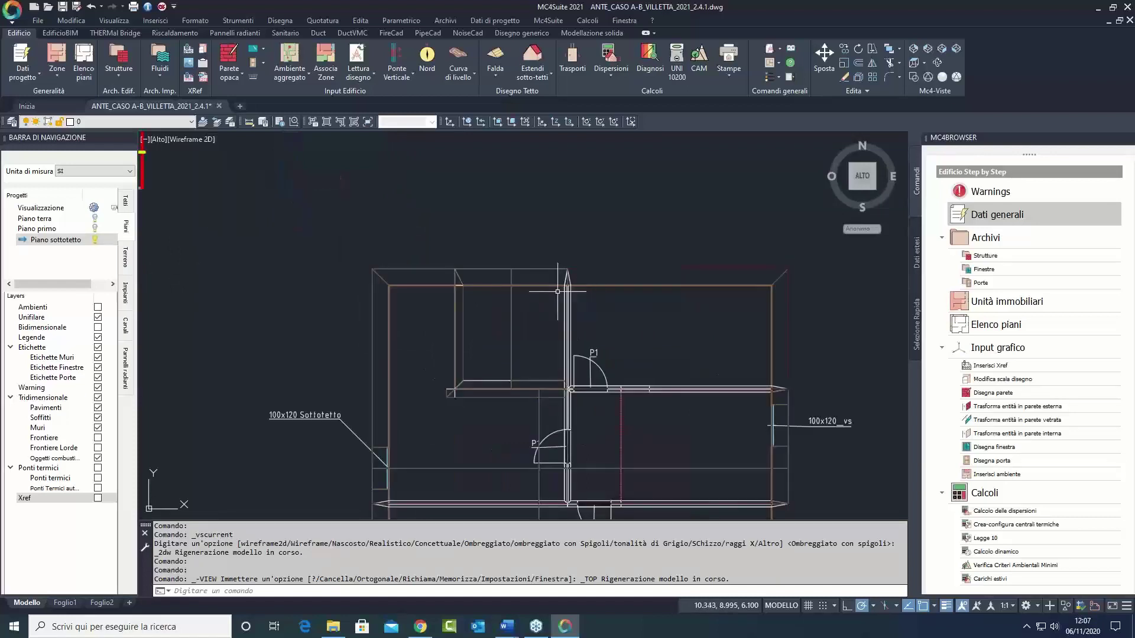
left_click(97, 397)
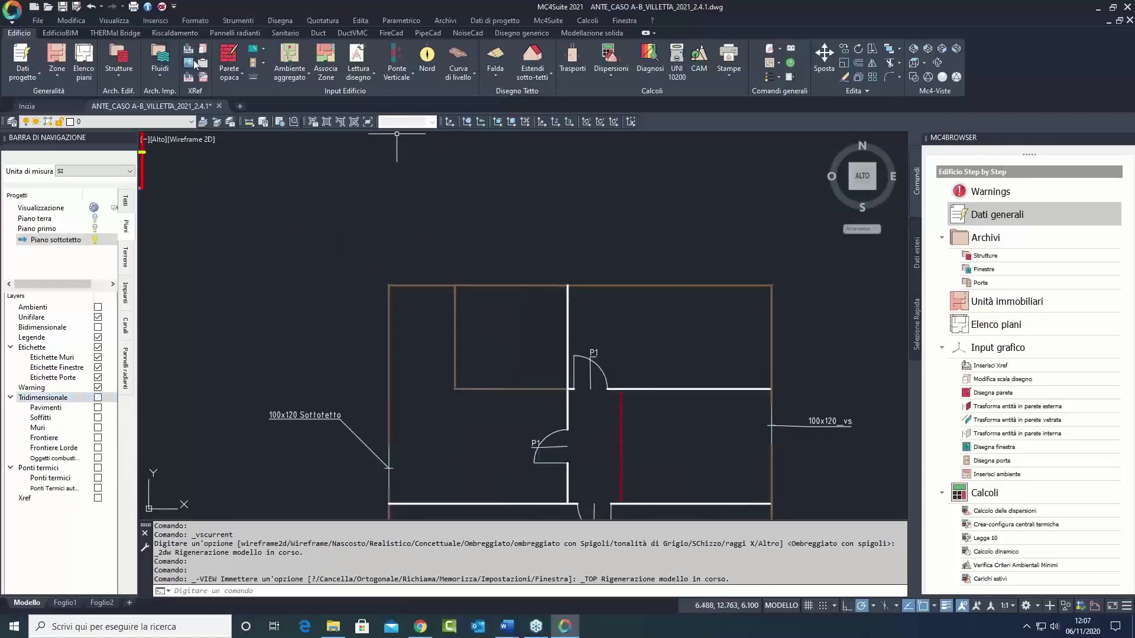
Step: Insert a Finestra 100x120 Abbaino window centred in the outer wall of each of the two dormers
left_click(264, 63)
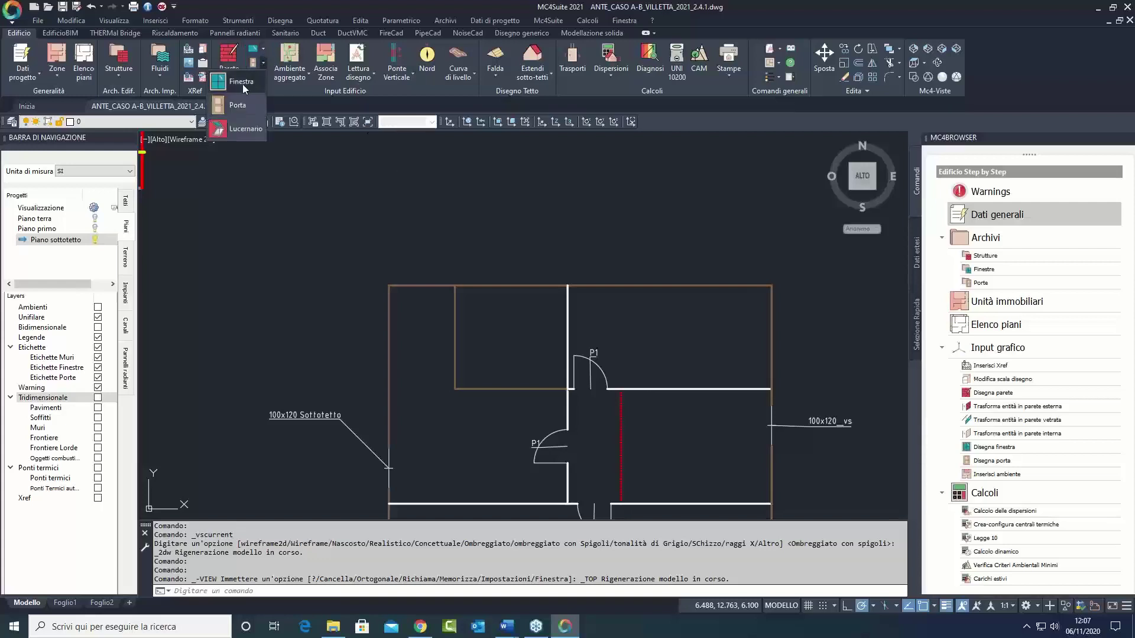
left_click(242, 84)
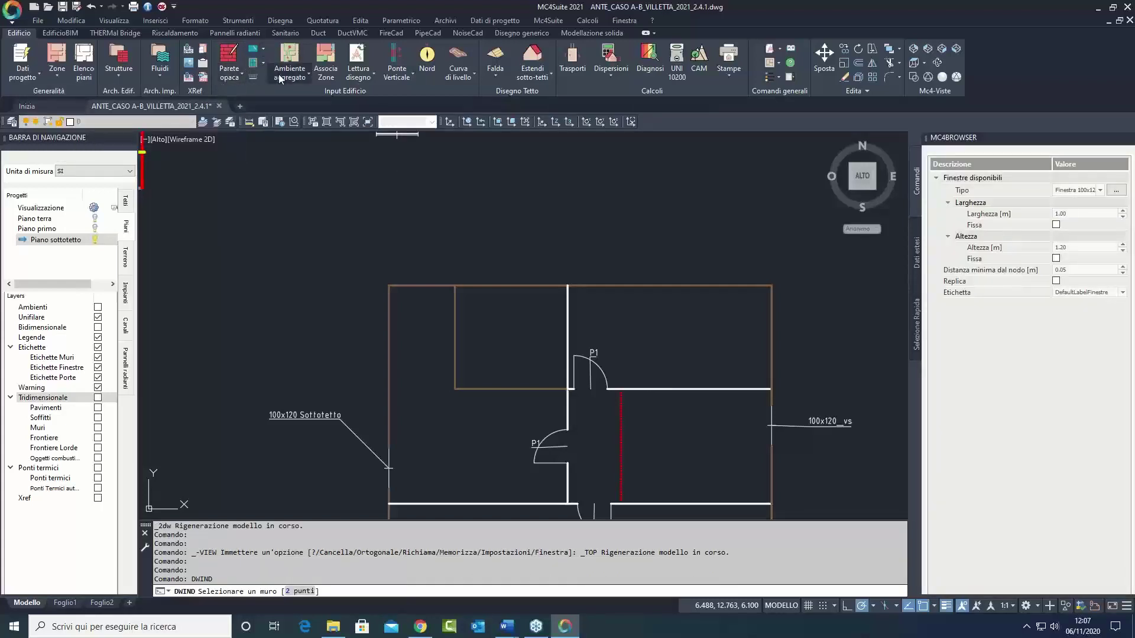
left_click(1059, 189)
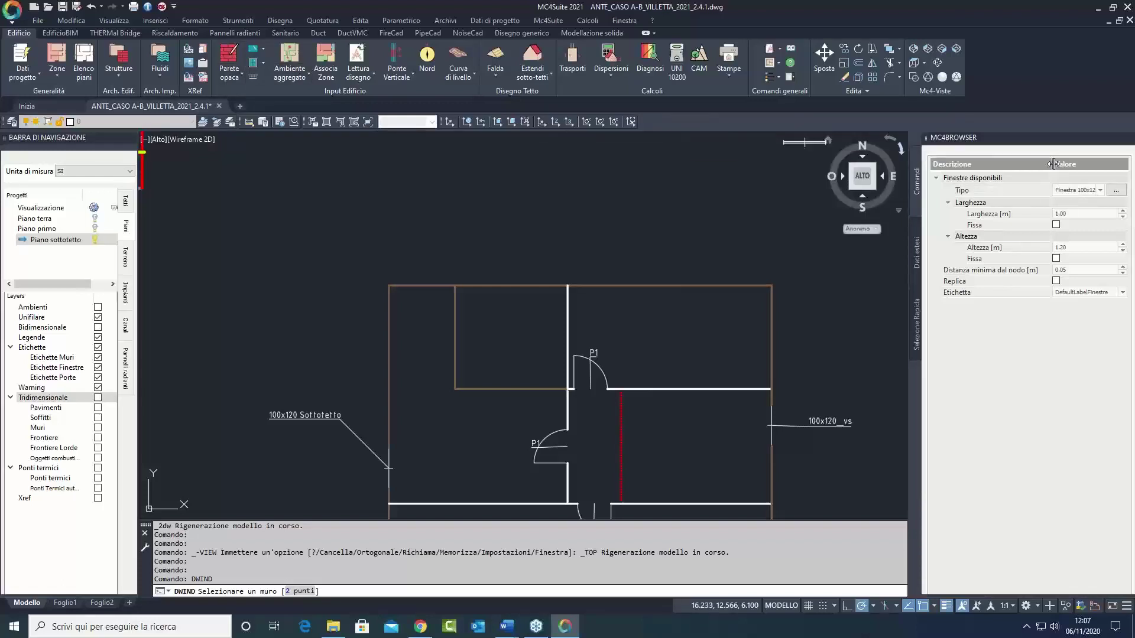
left_click(1101, 189)
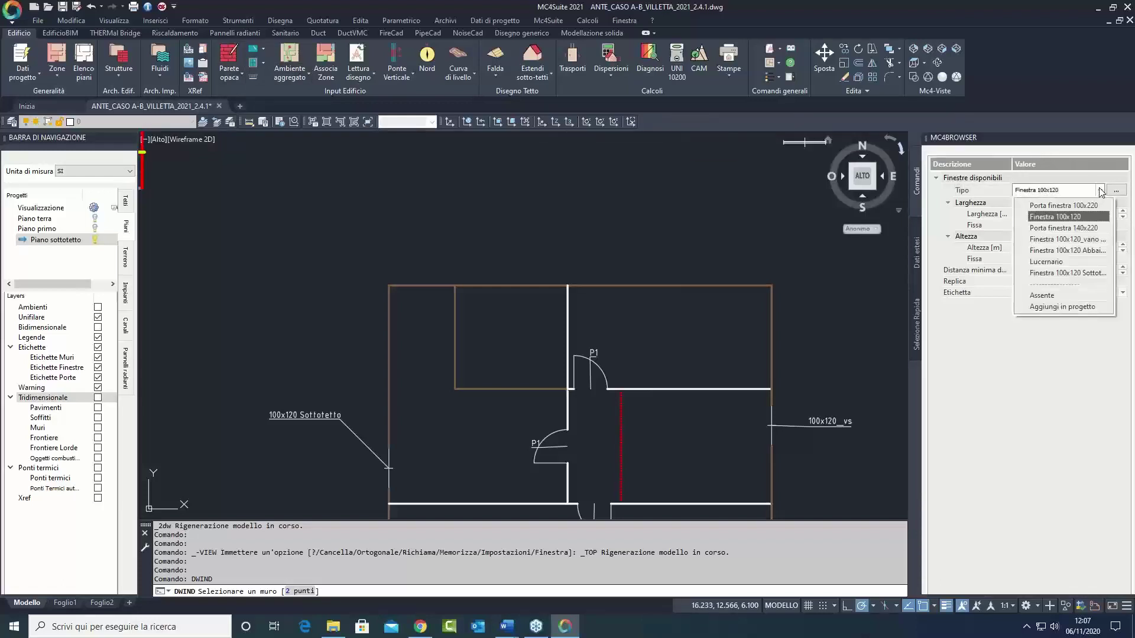
left_click(1086, 249)
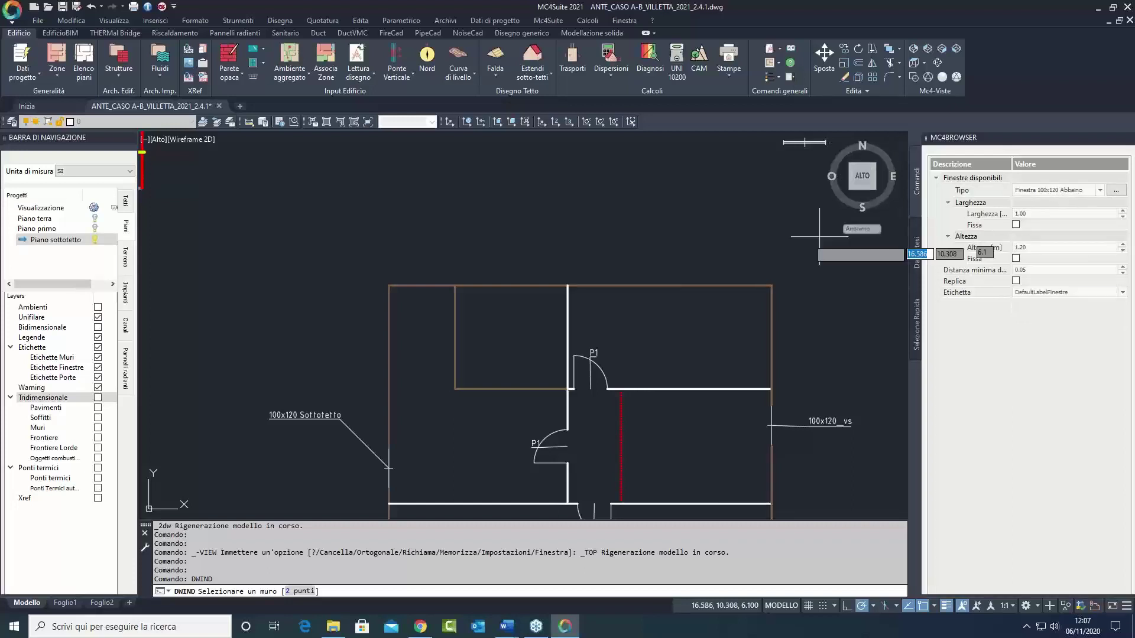
left_click(511, 286)
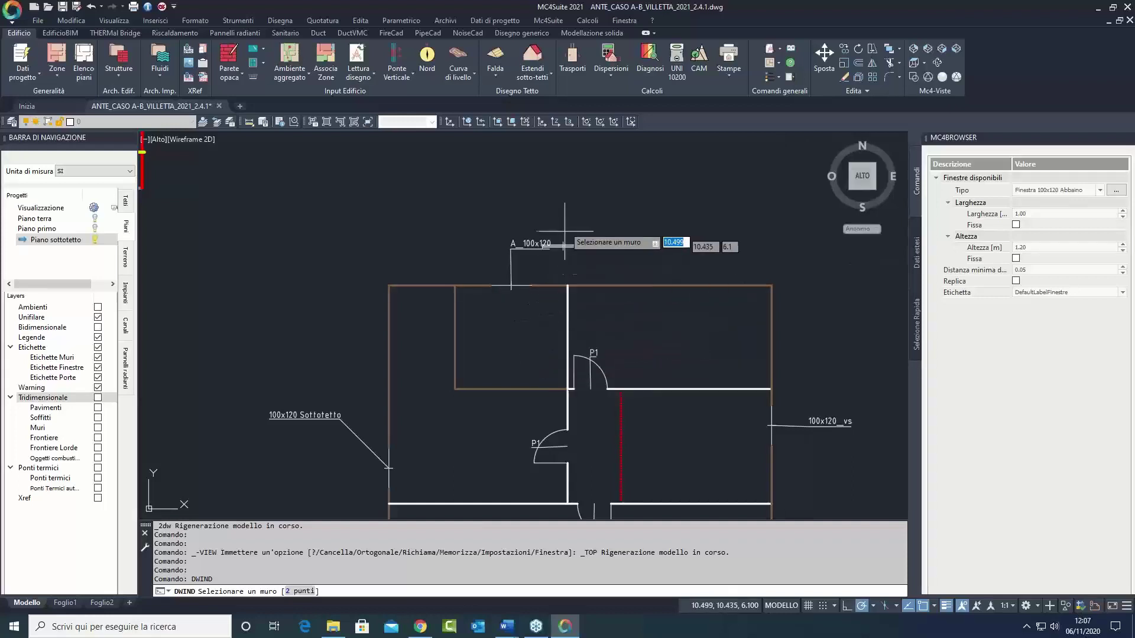
middle_click_drag(563, 519, 591, 317)
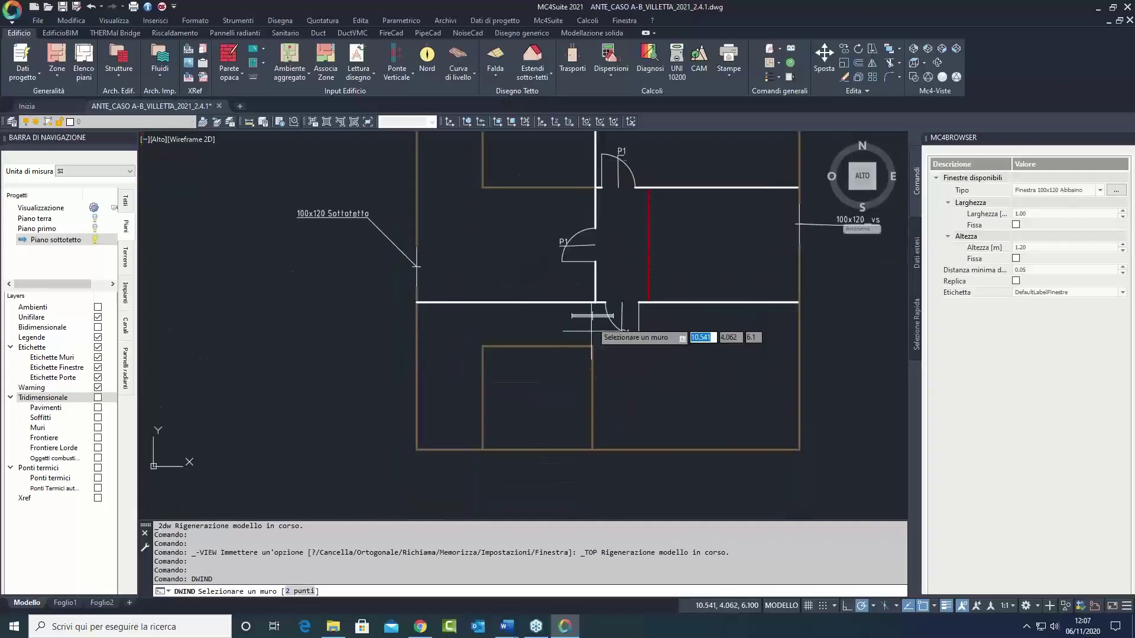
left_click(539, 449)
key("Escape")
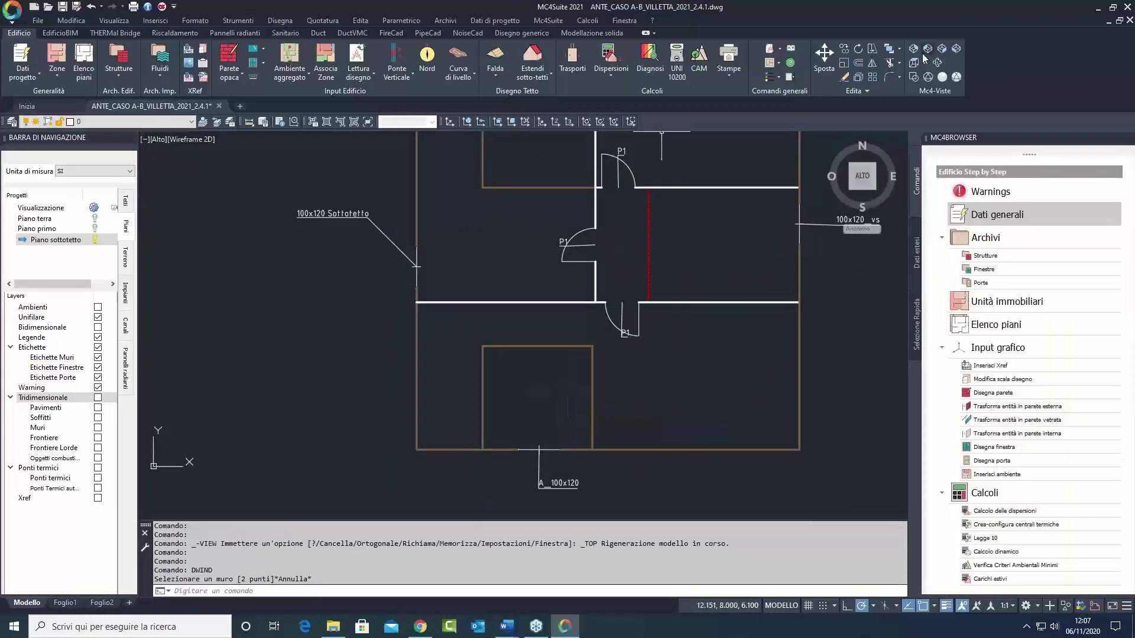
Step: Show the Tridimensionale layers in the north-east isometric view and extend the attic structures up to the roofs again
left_click(916, 51)
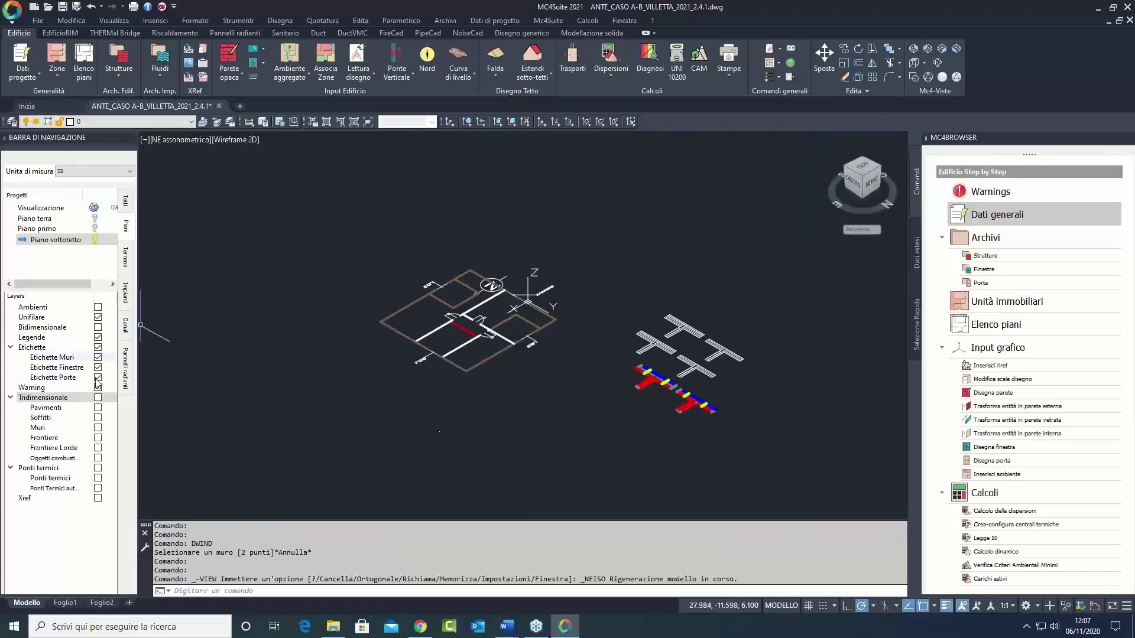
left_click(98, 398)
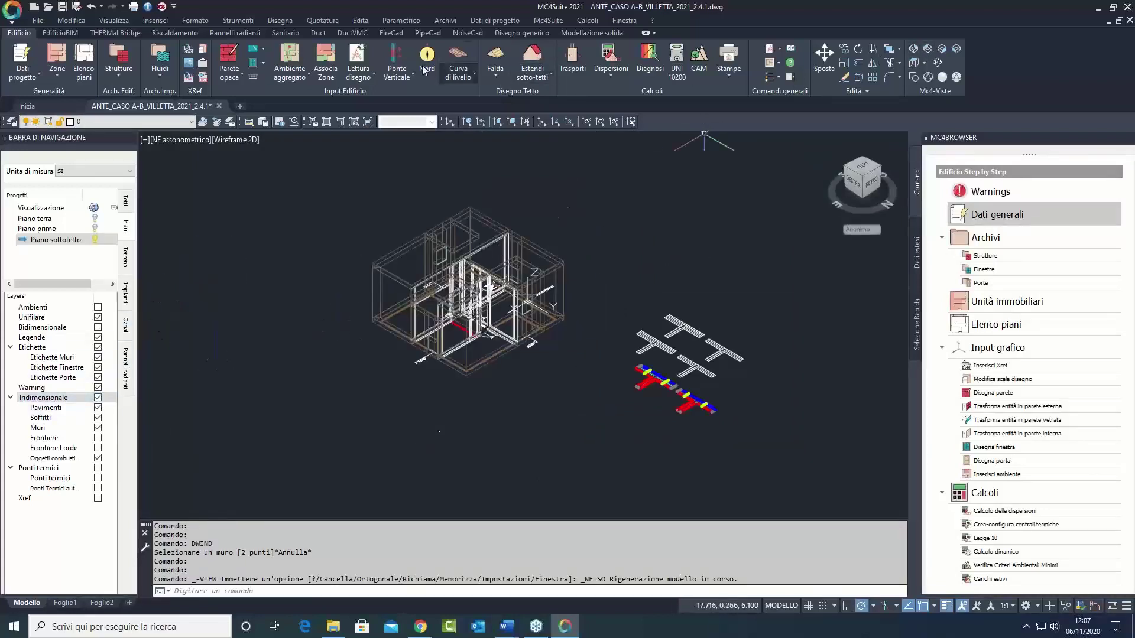
left_click(531, 58)
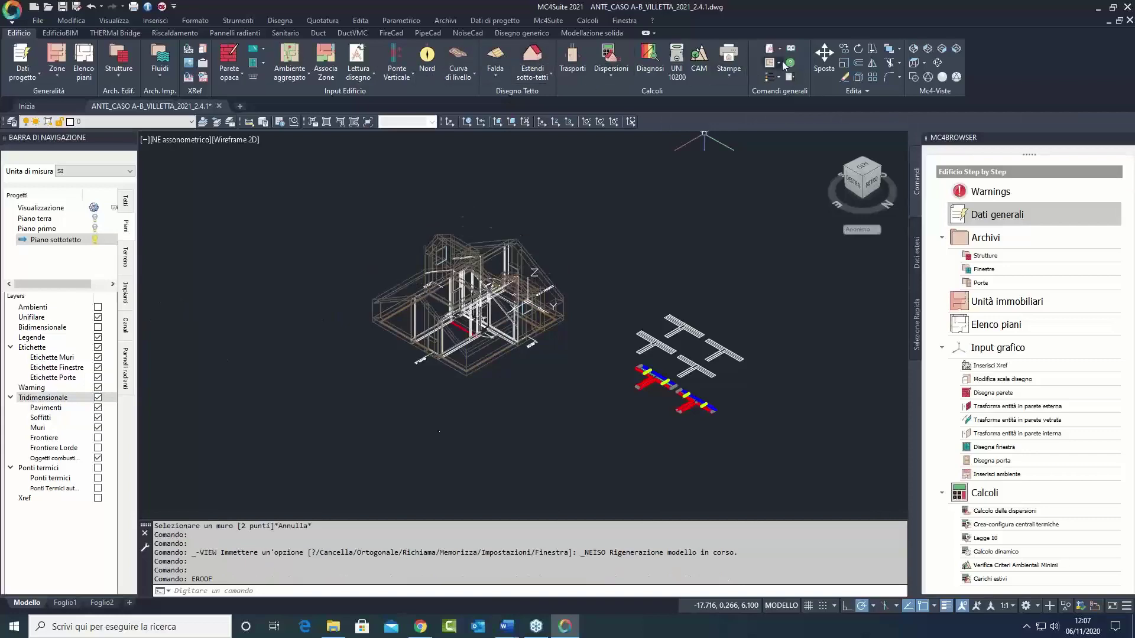
Step: Examine the dormer windows from several sides on the attic model shaded with edges
left_click(956, 78)
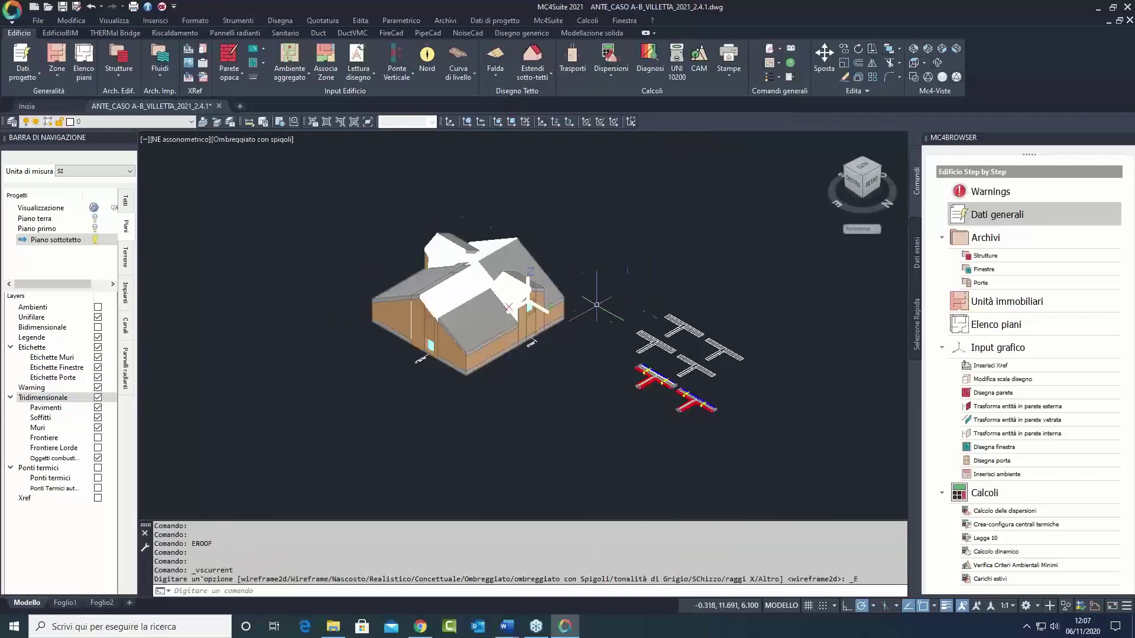
scroll(528, 306, "up", 5)
scroll(527, 305, "down", 5)
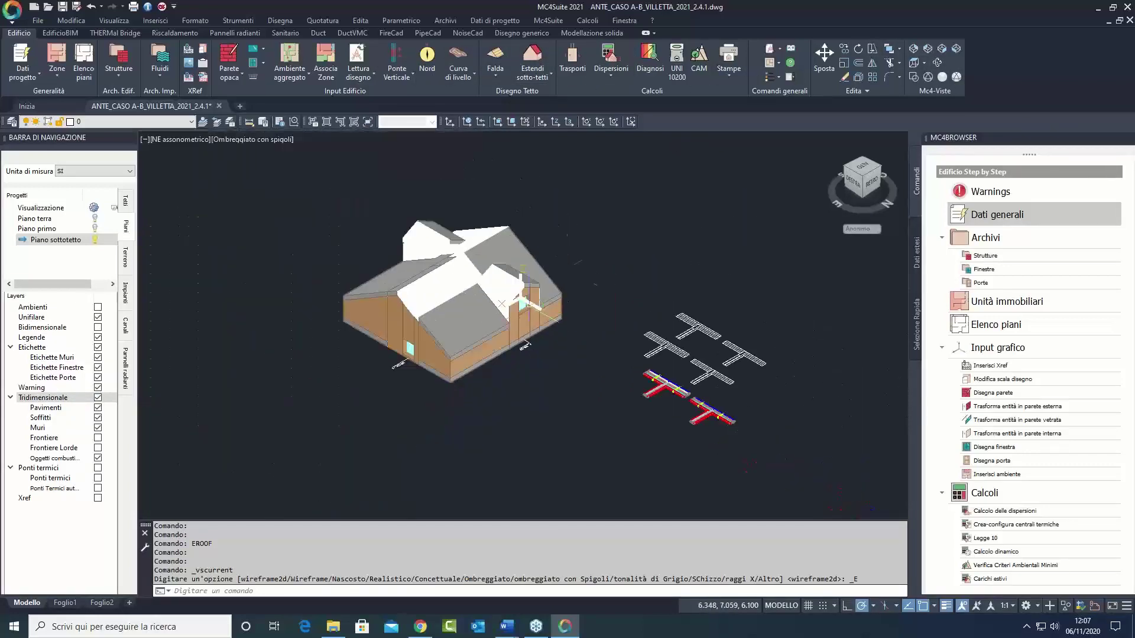
left_click(937, 63)
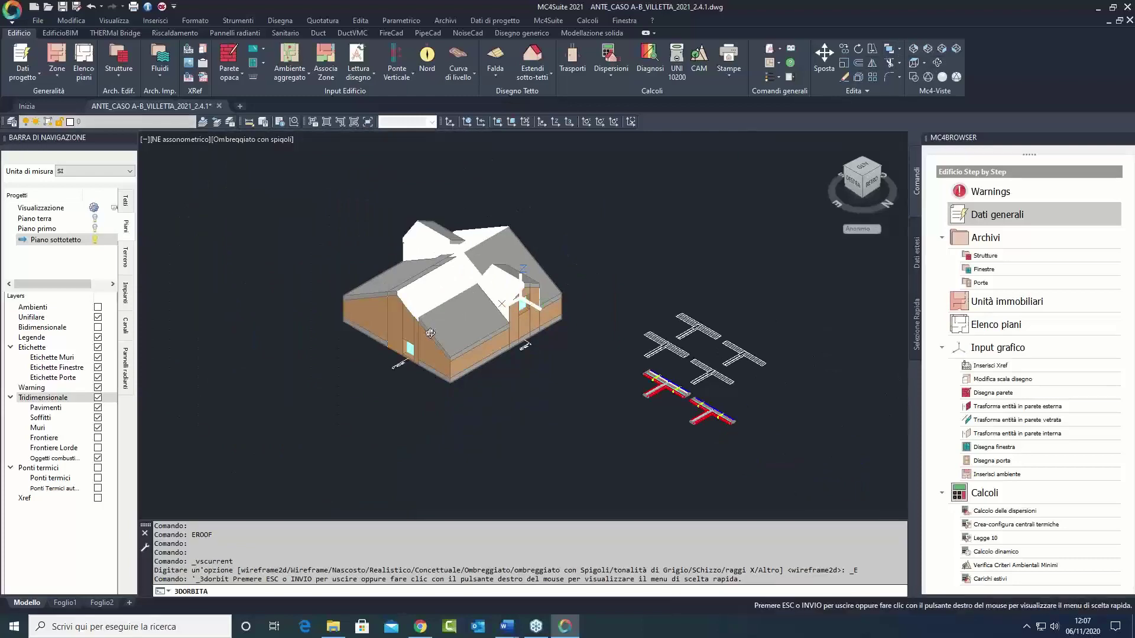
left_click_drag(520, 313, 608, 313)
key("Escape")
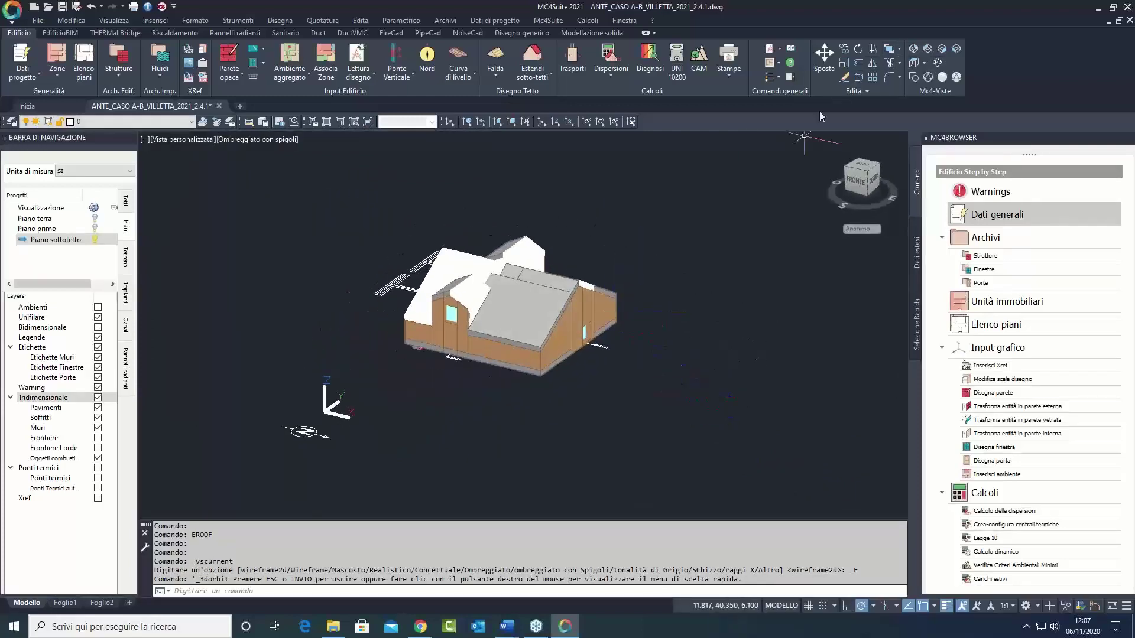
Step: Return to the 2D wireframe top view and make Tetto the current, visible roof
left_click(913, 64)
left_click(913, 49)
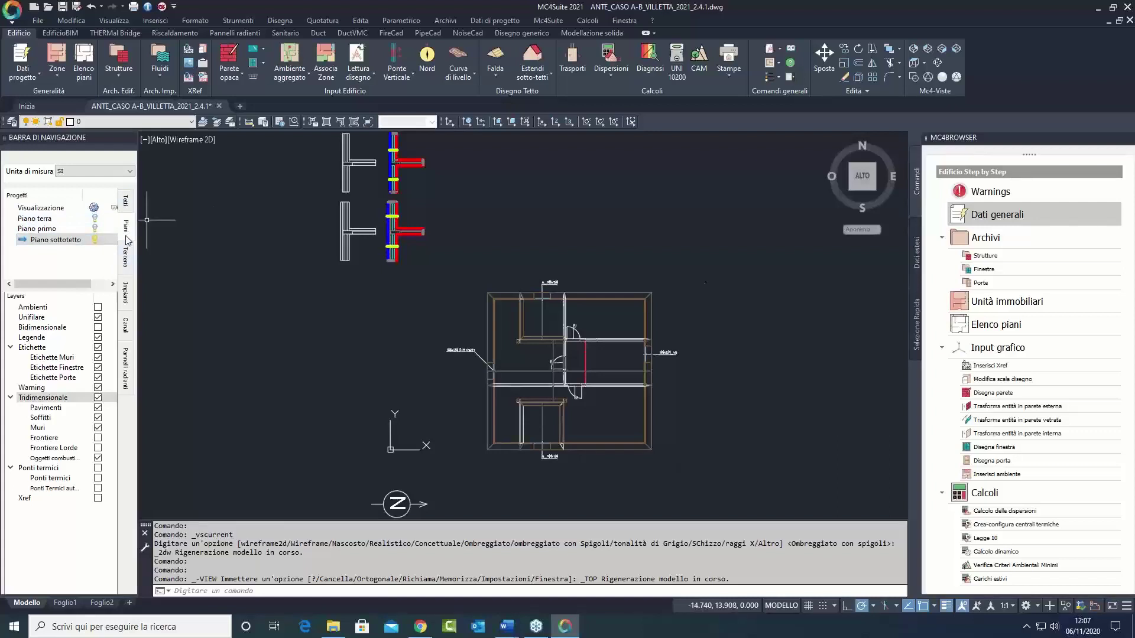
left_click(126, 202)
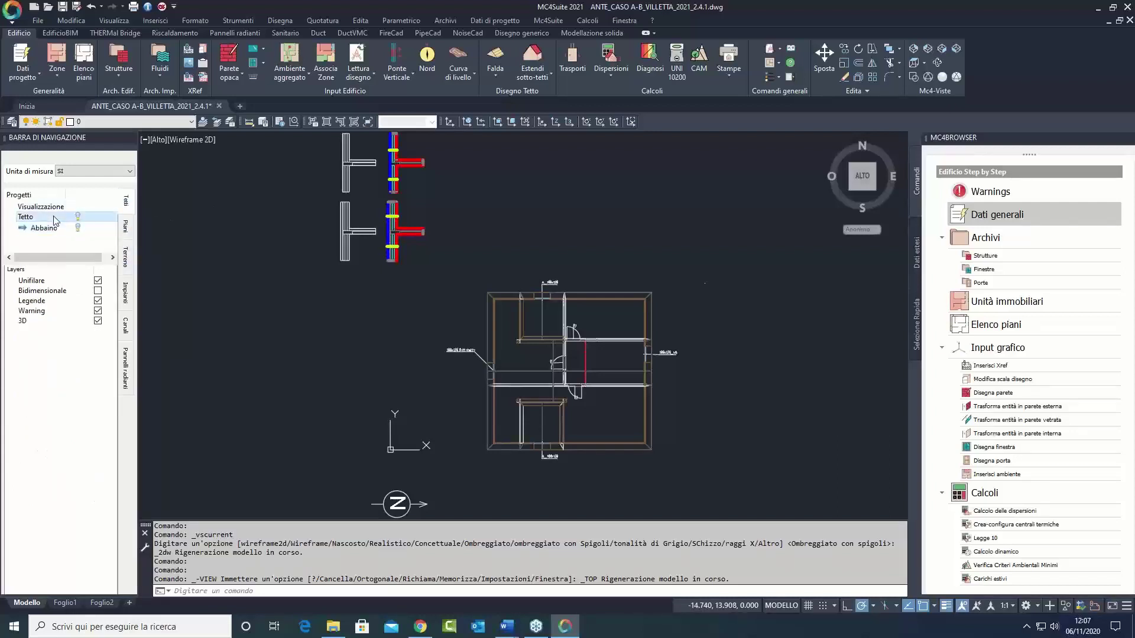
left_click(55, 219)
left_click(78, 217)
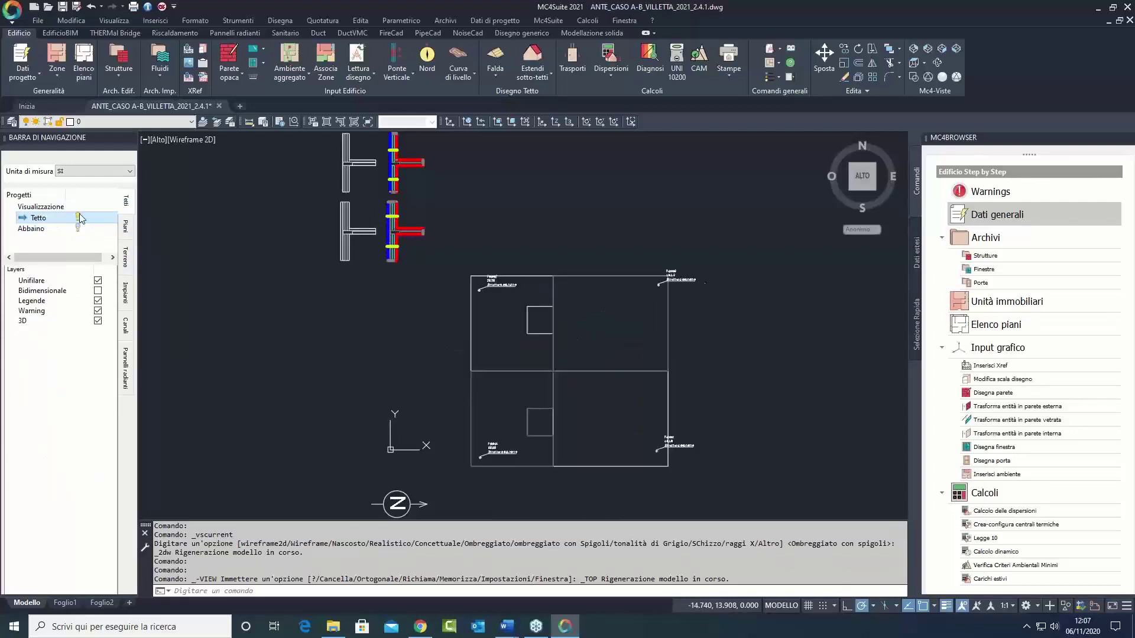
Step: Turn on the Piano sottotetto floor together with its Xref drawing
left_click(126, 235)
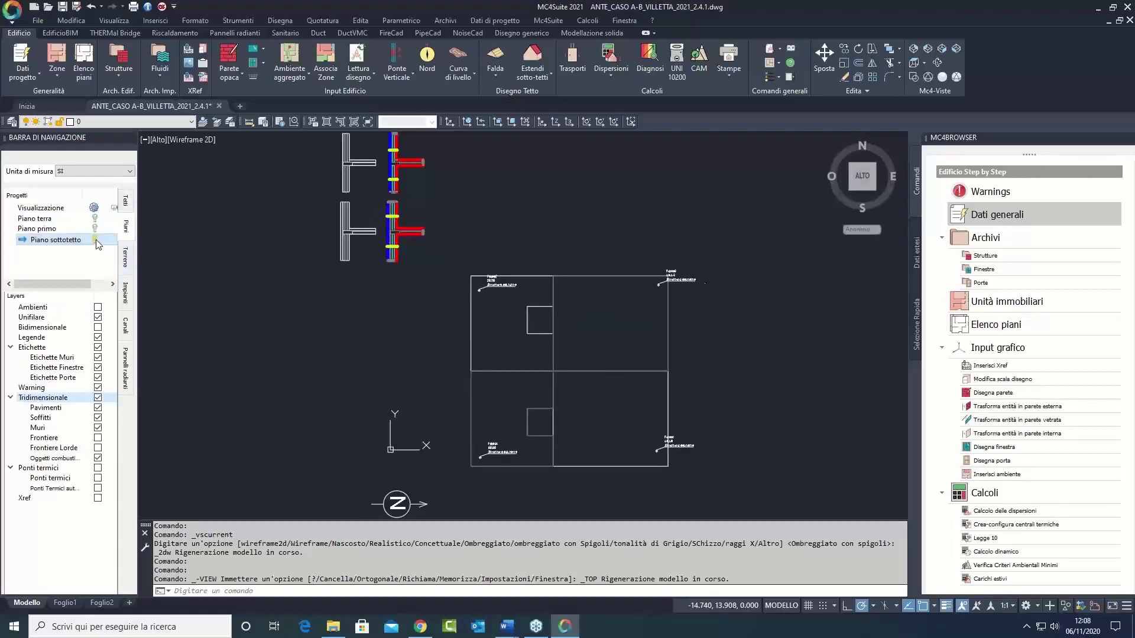
left_click(95, 239)
left_click(97, 497)
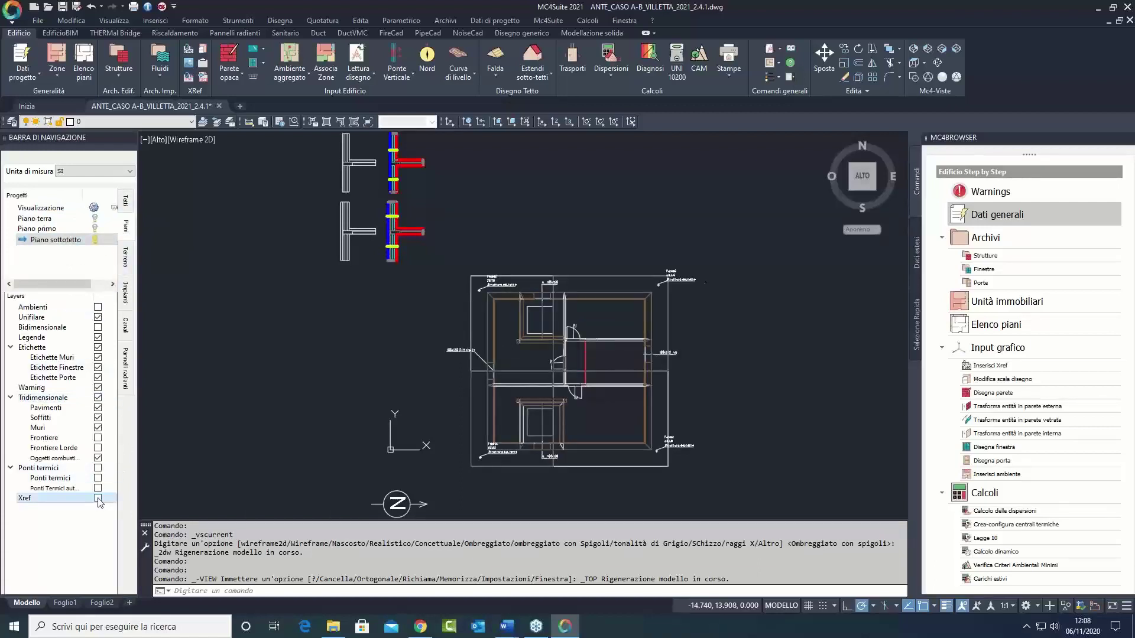
Step: Insert a 1.00 x 1.50 m Lucernario skylight on Falda3, centred in the magenta Xref rectangle above the stairwell
scroll(599, 312, "up", 5)
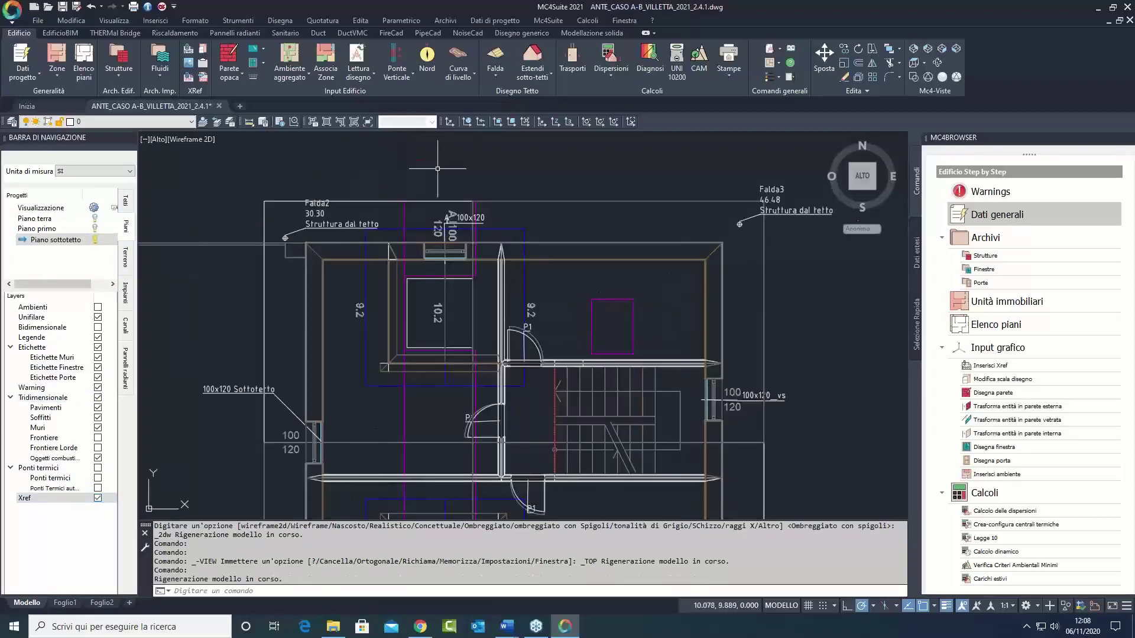
left_click(263, 63)
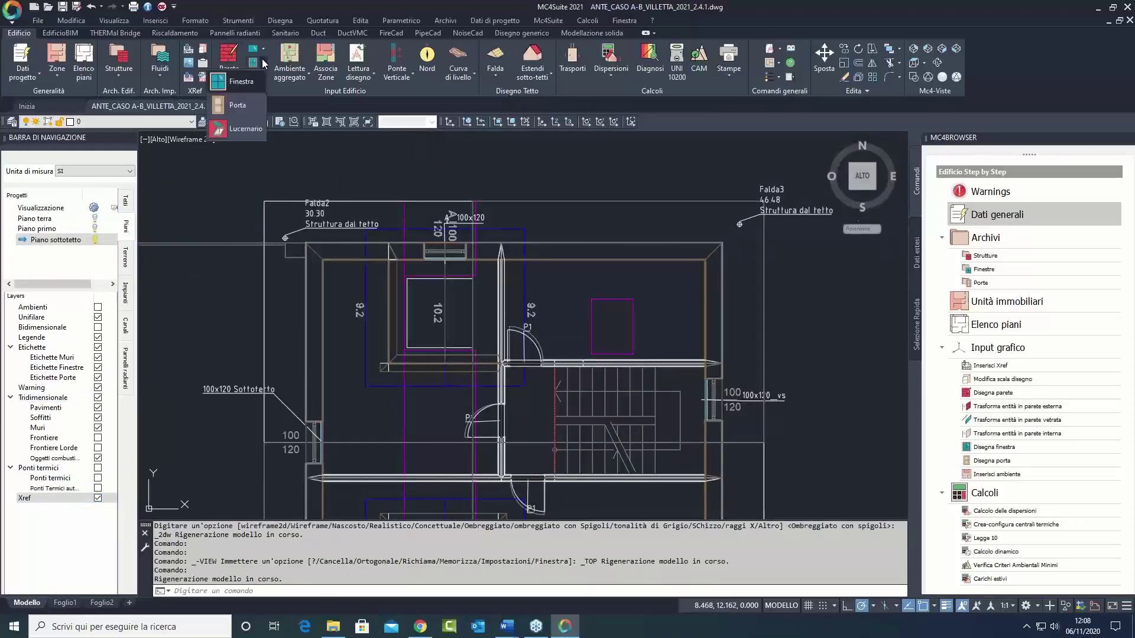
left_click(245, 131)
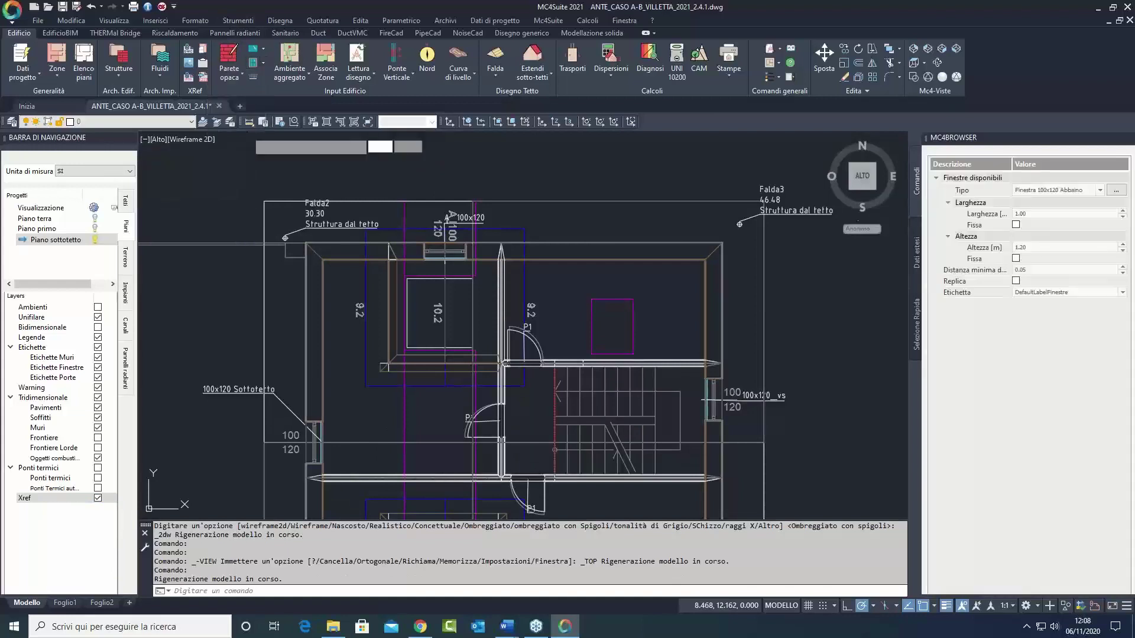
left_click(1102, 195)
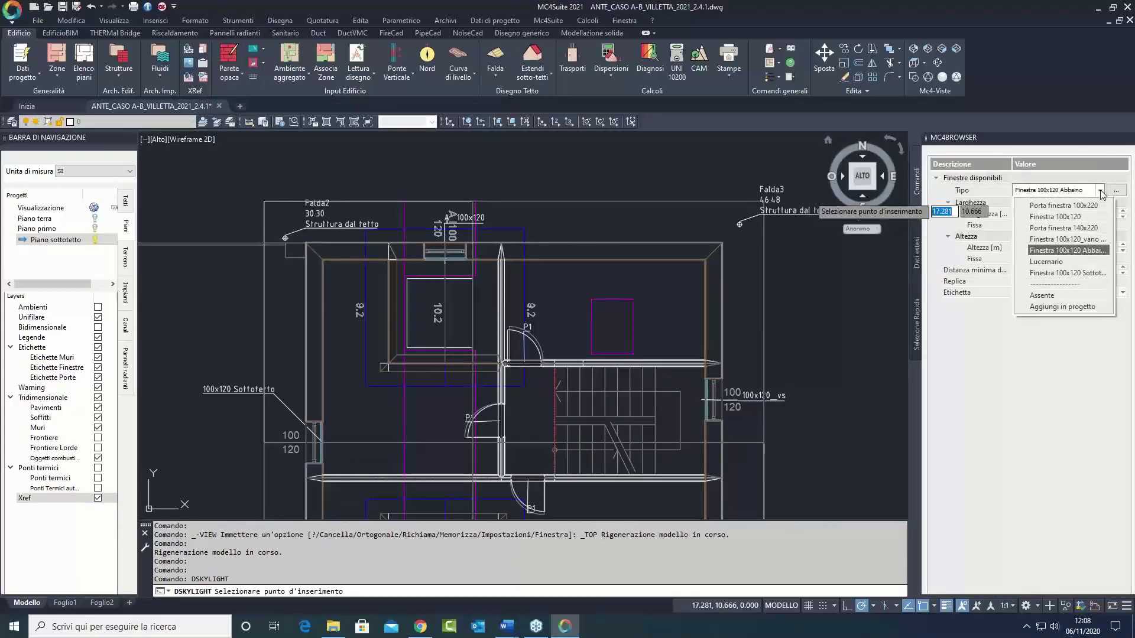
left_click(1063, 261)
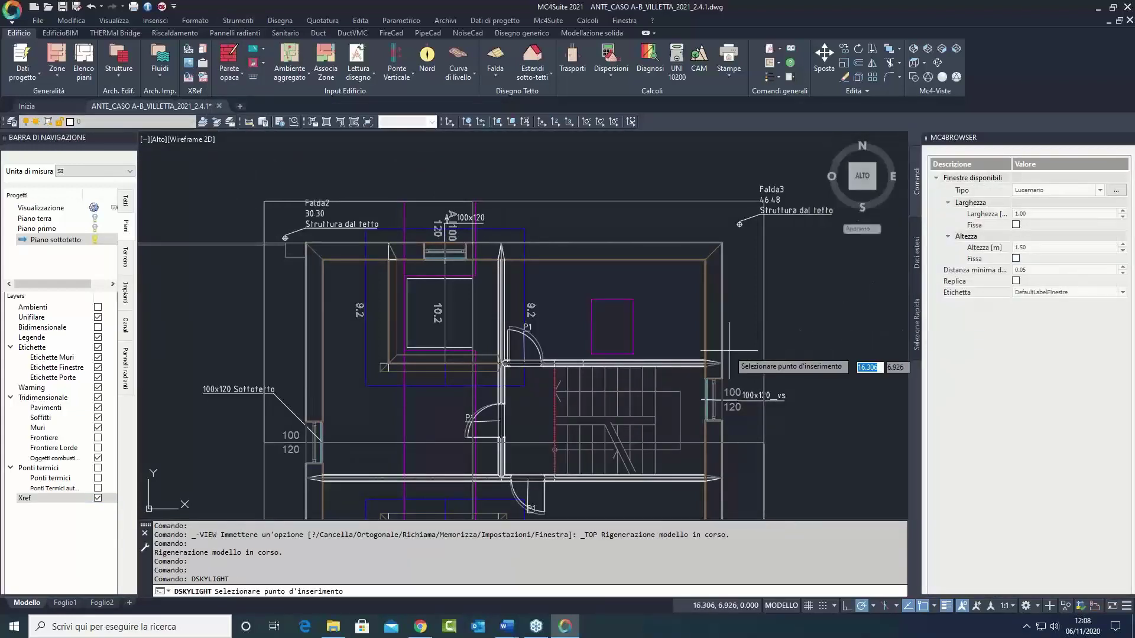
scroll(642, 340, "up", 4)
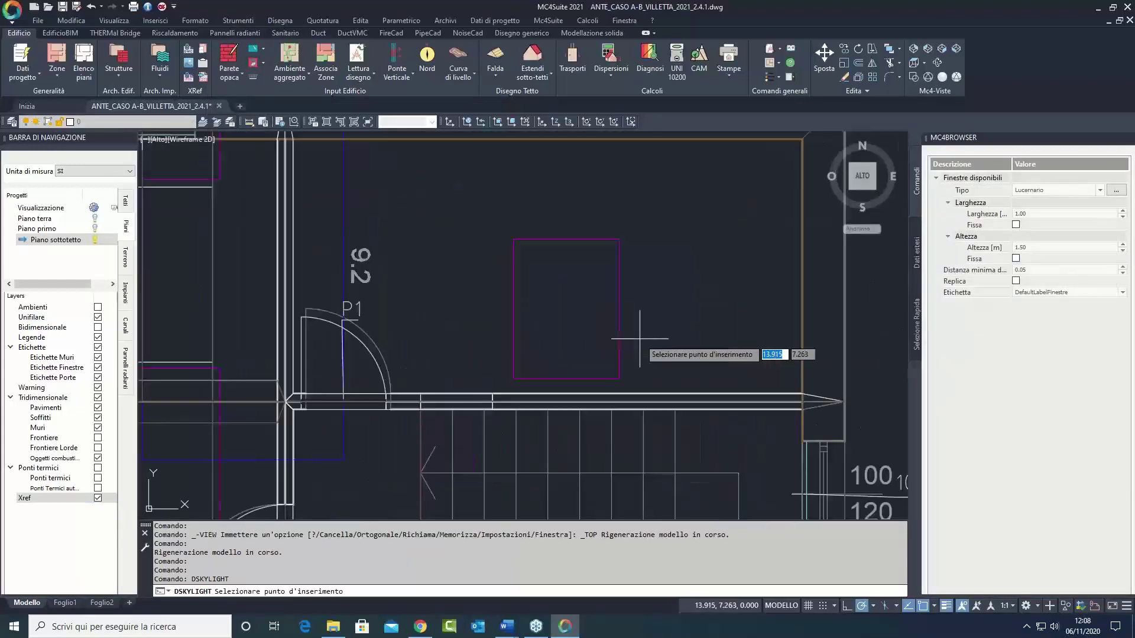
left_click(564, 320)
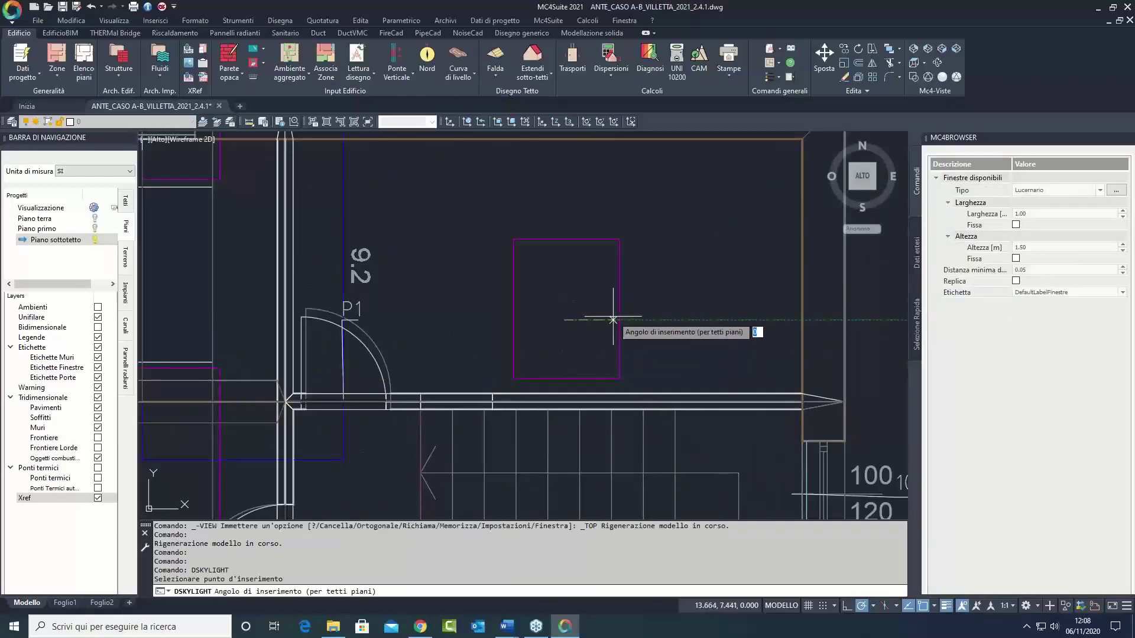
key("Return")
Step: Insert a second Lucernario skylight on Falda1, at the magenta Xref rectangle below the stairwell, with the default insertion angle
scroll(563, 320, "down", 4)
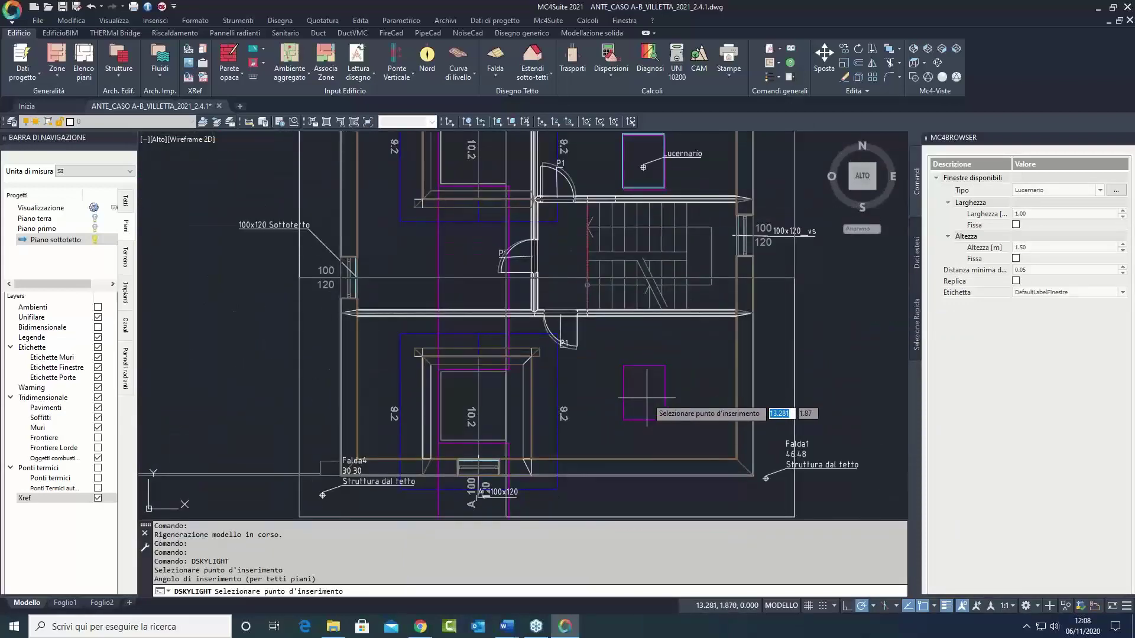
left_click(643, 401)
key("Return")
key("Escape")
Step: Move the Falda1 skylight until its outline coincides with the magenta Xref rectangle
scroll(640, 403, "up", 4)
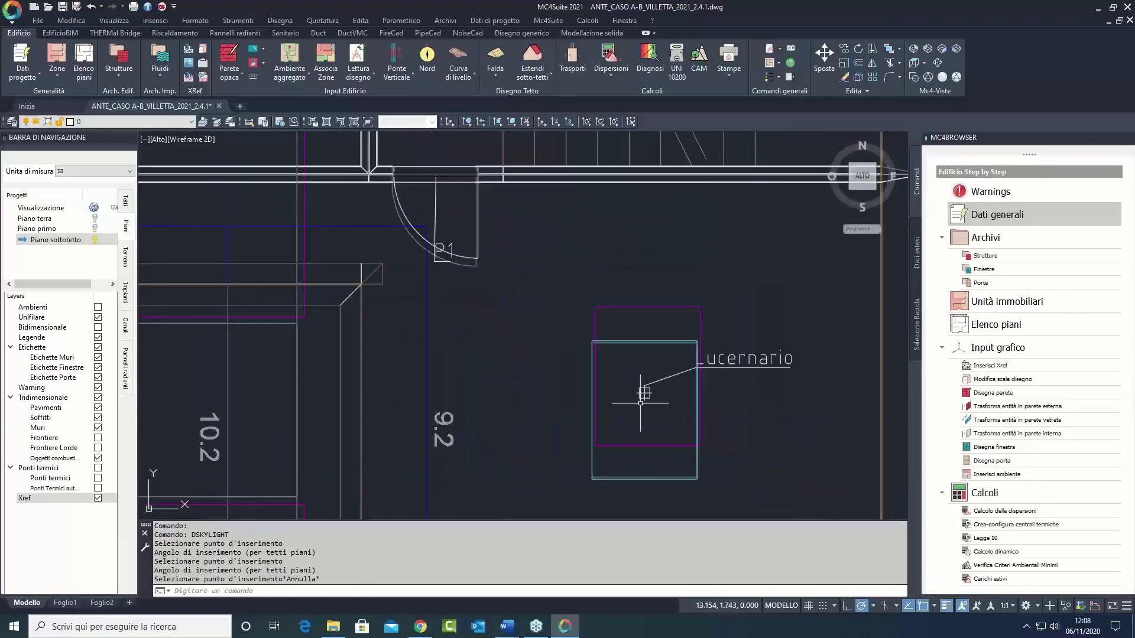
left_click(644, 394)
left_click(644, 394)
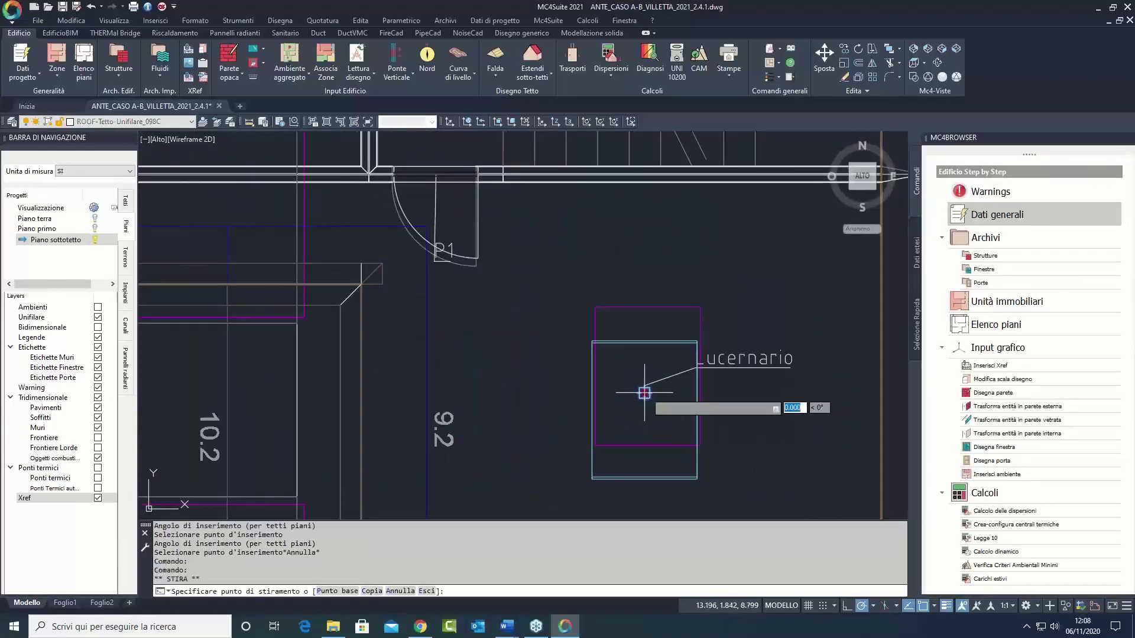
left_click(649, 355)
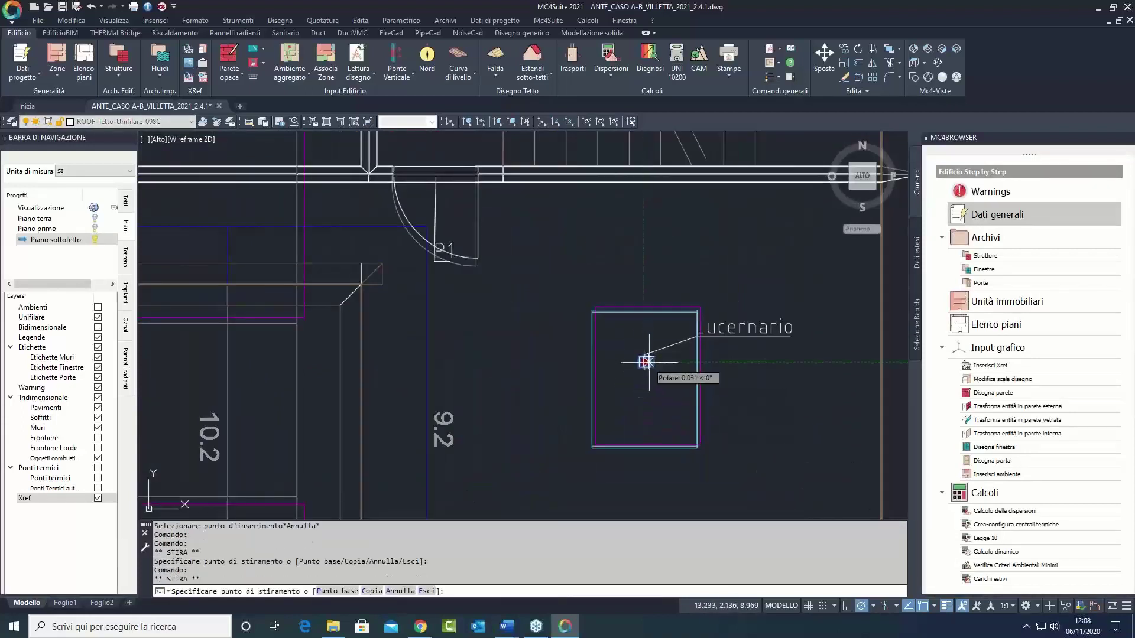
left_click(649, 357)
scroll(650, 362, "up", 6)
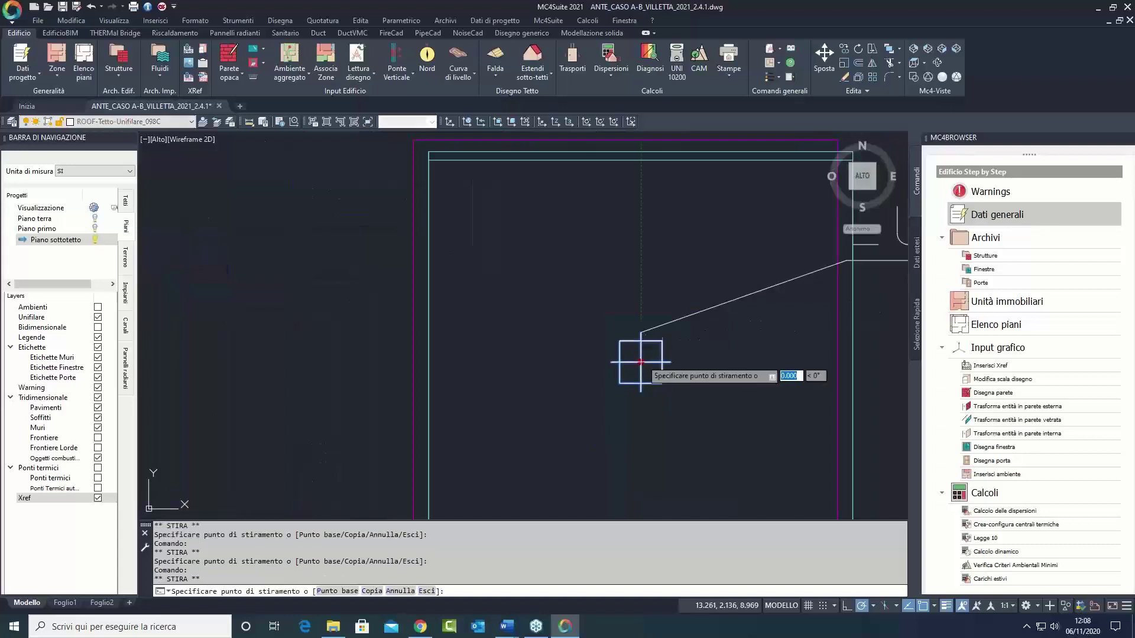
left_click(642, 362)
middle_click_drag(642, 362, 641, 352)
left_click(641, 352)
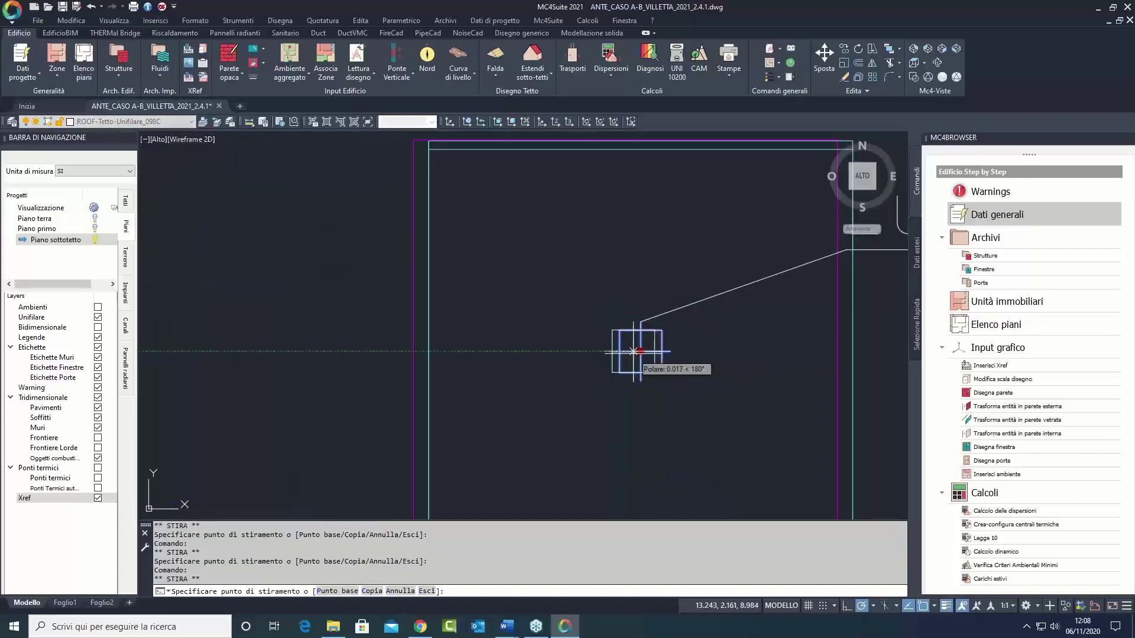
left_click(632, 351)
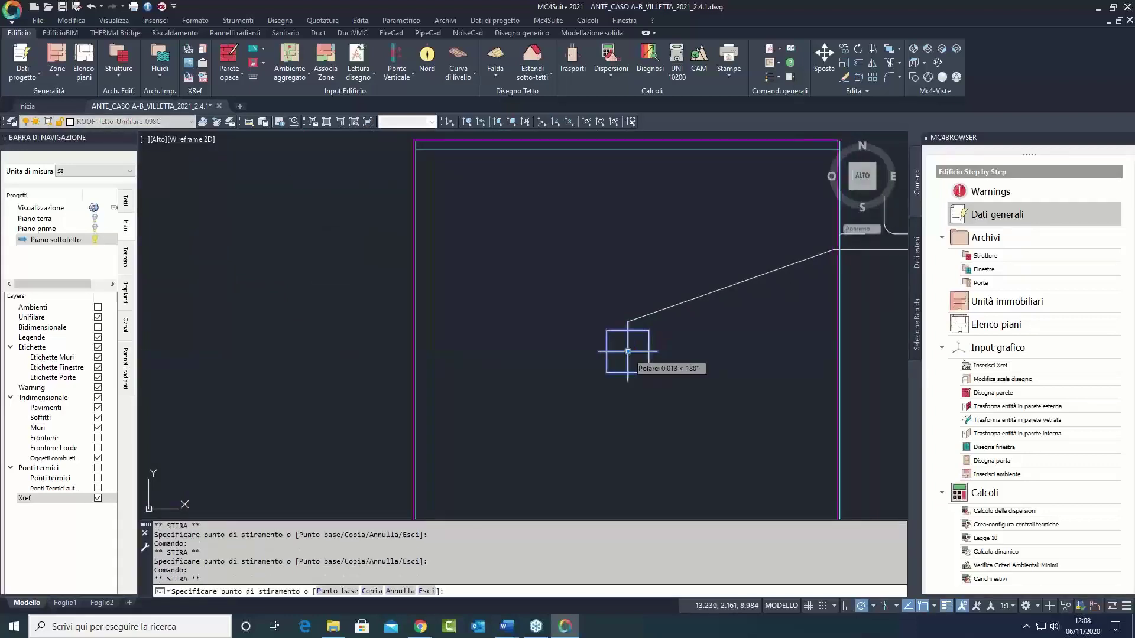
Step: Shift the Falda3 skylight until its lower edge lines up with the magenta Xref rectangle
scroll(632, 349, "down", 3)
scroll(650, 240, "up", 4)
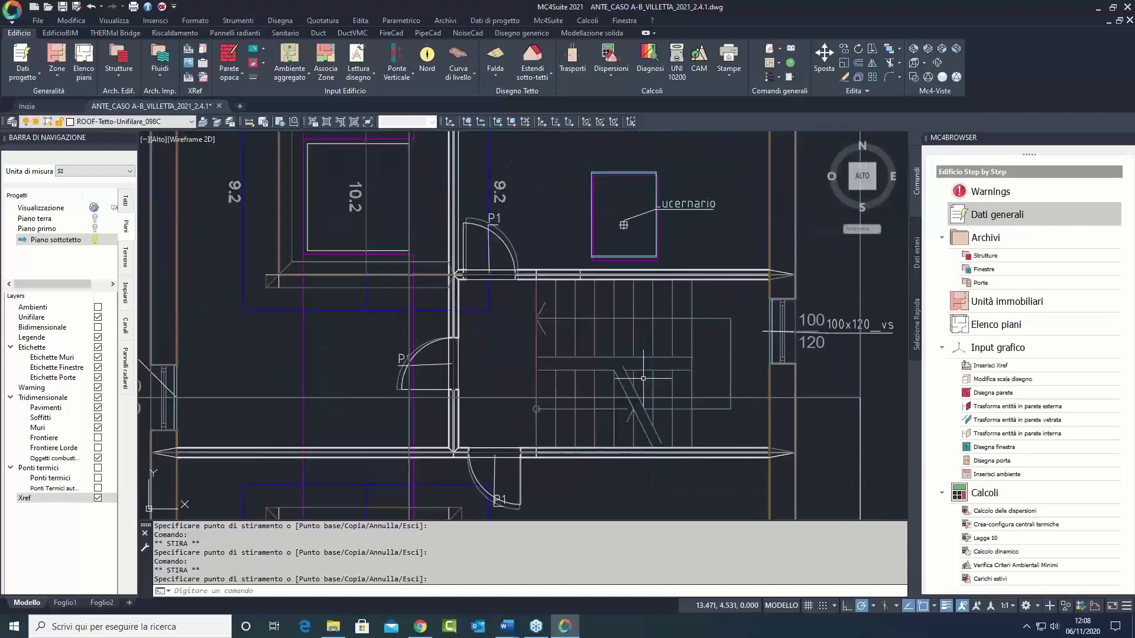
scroll(627, 225, "up", 2)
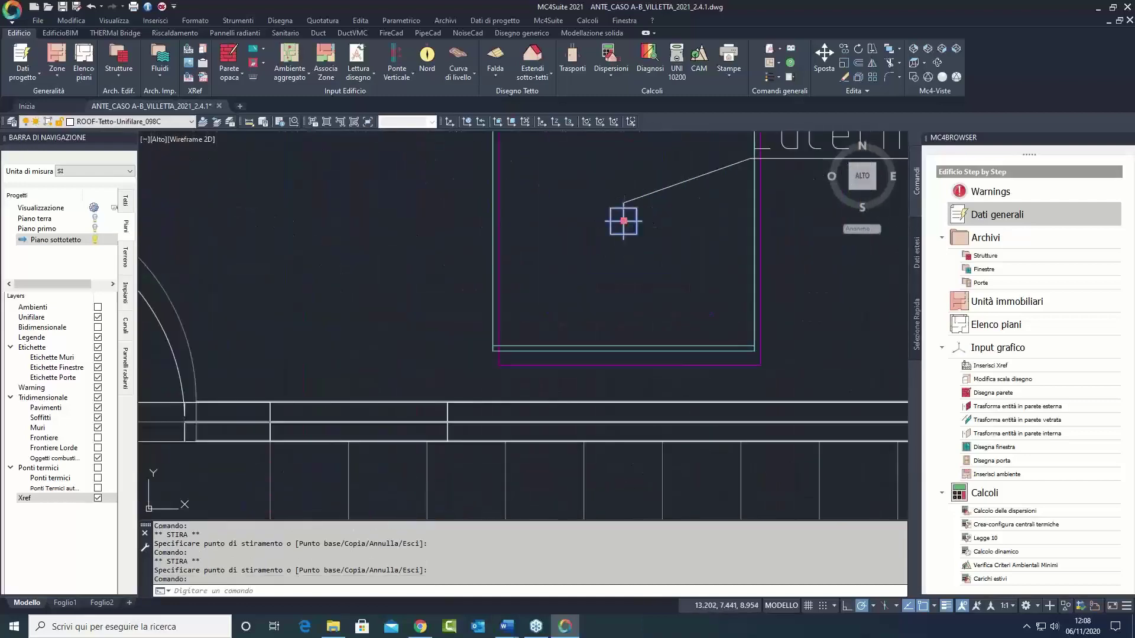
left_click(621, 226)
left_click(623, 245)
left_click(624, 244)
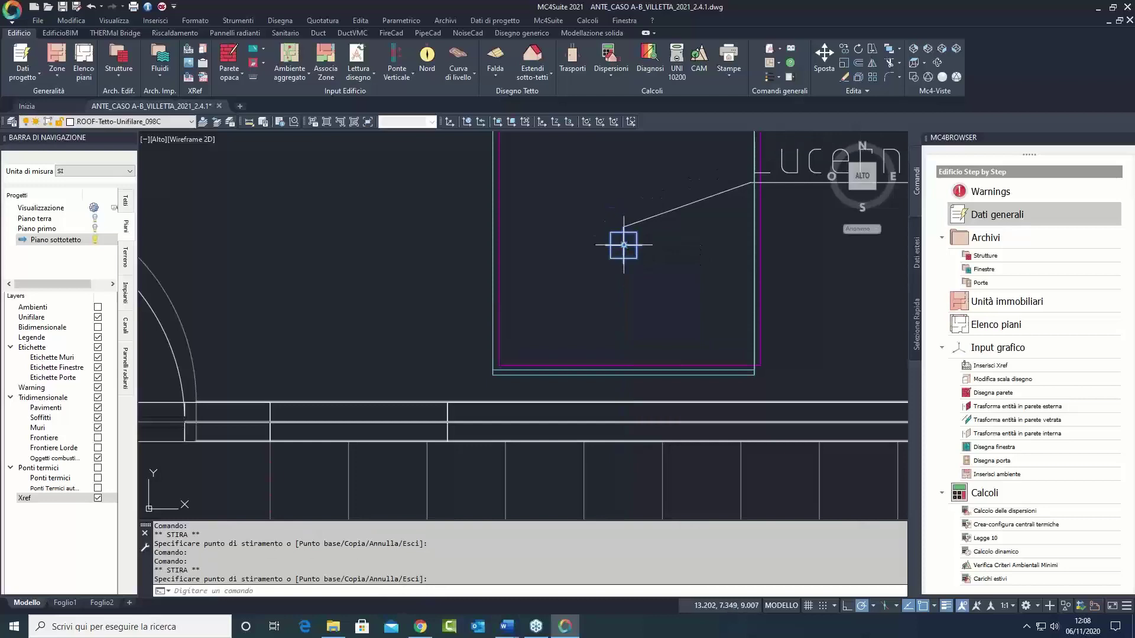
left_click(623, 245)
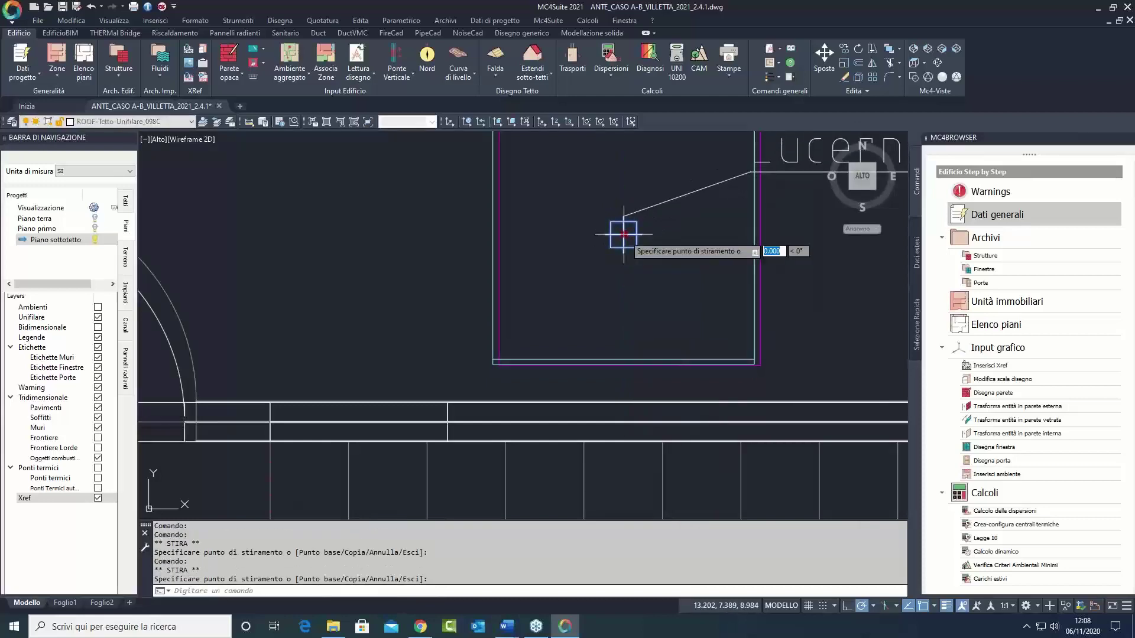
left_click(622, 234)
key("Escape")
scroll(675, 221, "down", 8)
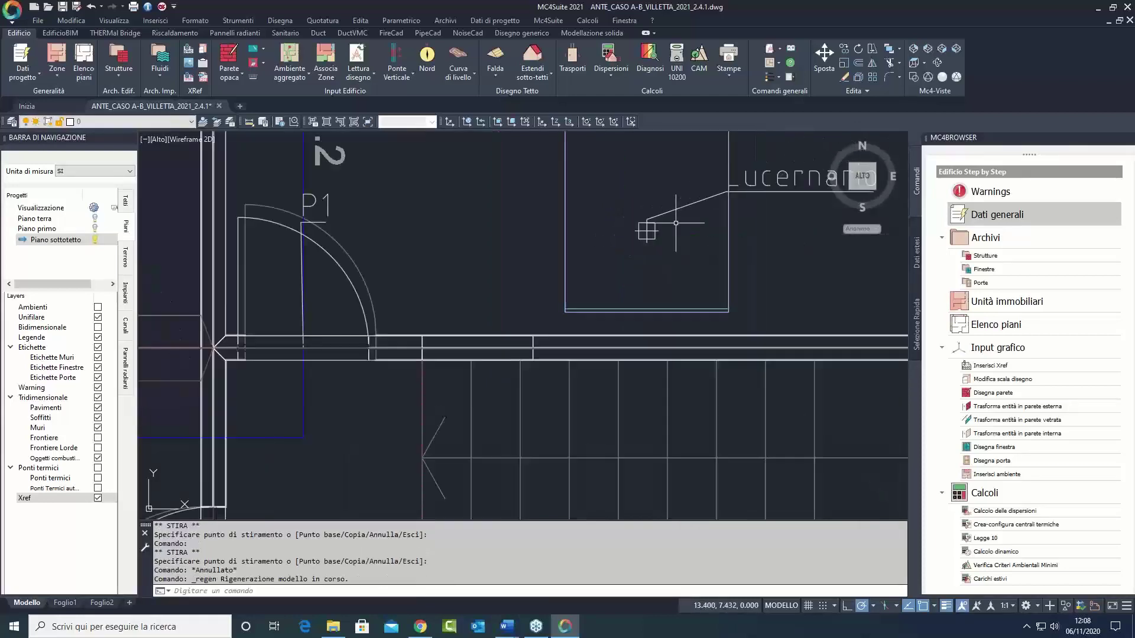
Step: Show the attic in the north-east isometric view shaded with edges and turn on the Abbaino roofs alongside Tetto
left_click(913, 49)
left_click(956, 77)
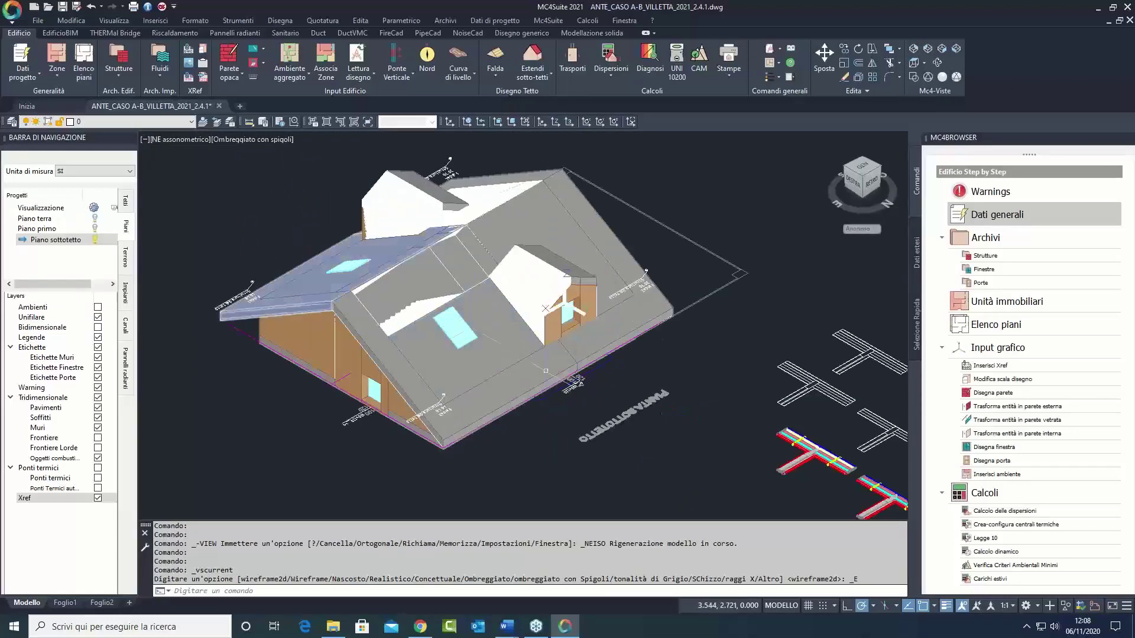
left_click(127, 202)
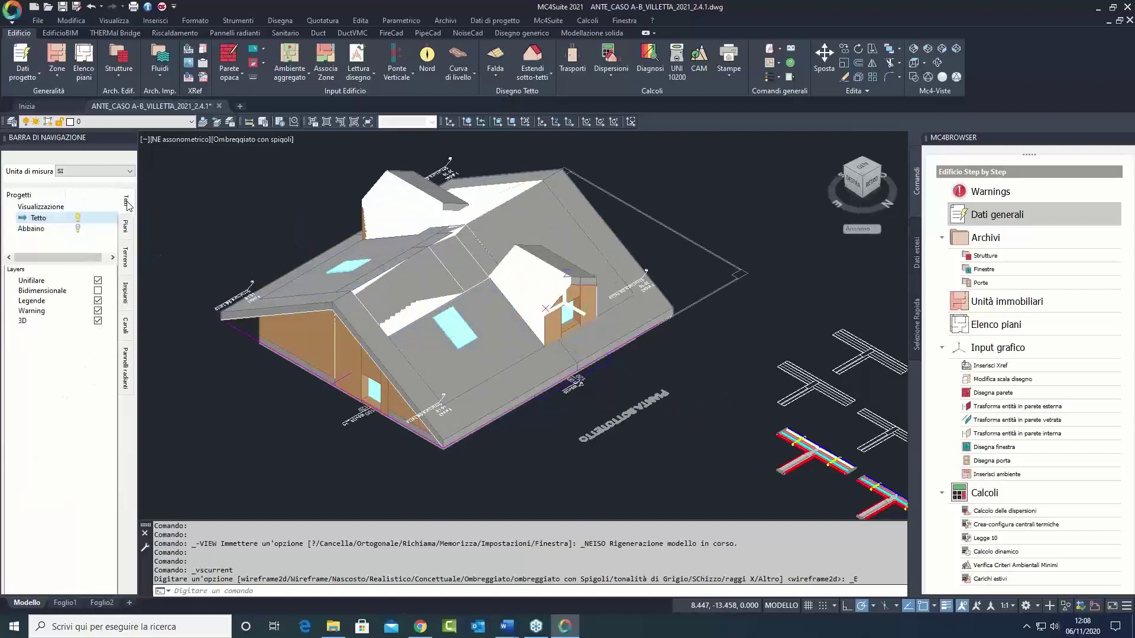
left_click(62, 223)
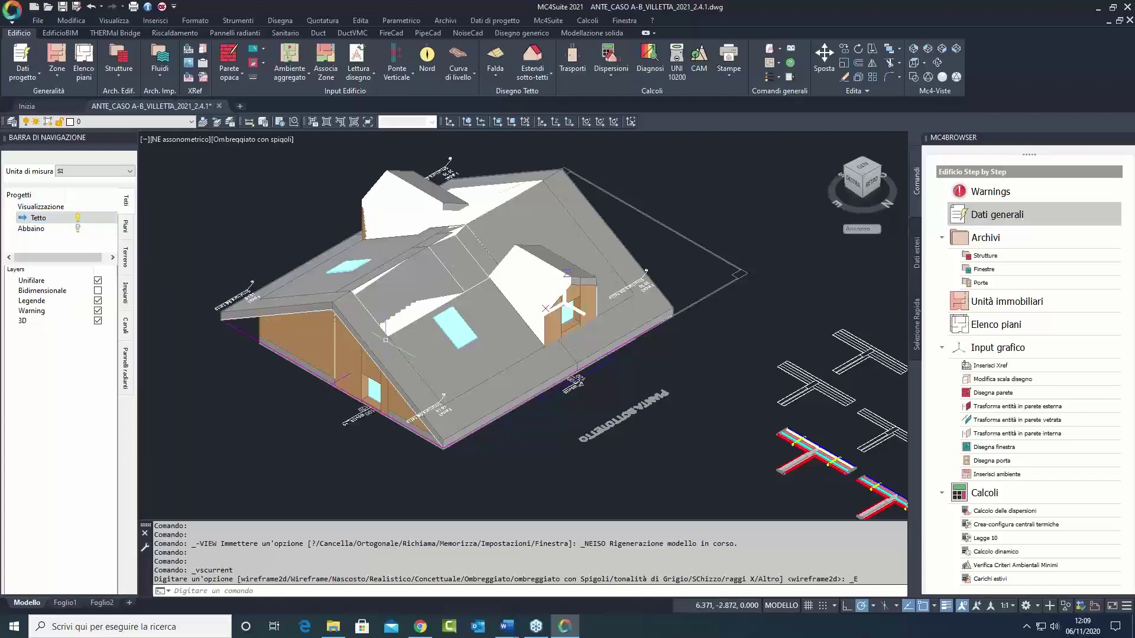
left_click(77, 228)
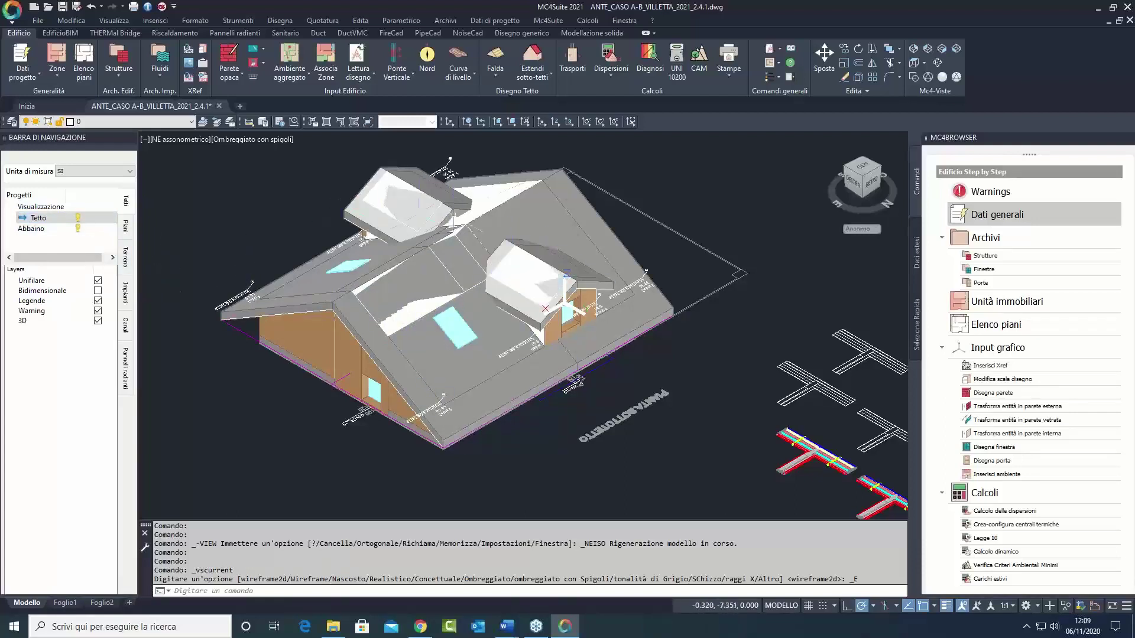
scroll(500, 206, "down", 5)
middle_click_drag(555, 189, 557, 253)
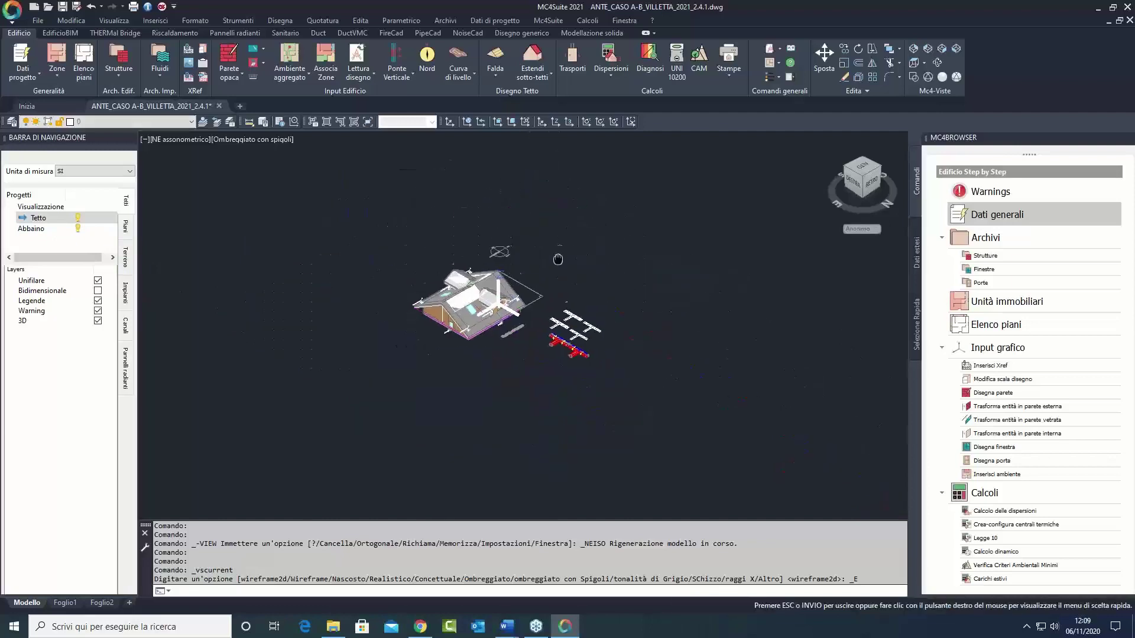
Step: Return to the top view in 2D wireframe with the attic plan centred
left_click(914, 78)
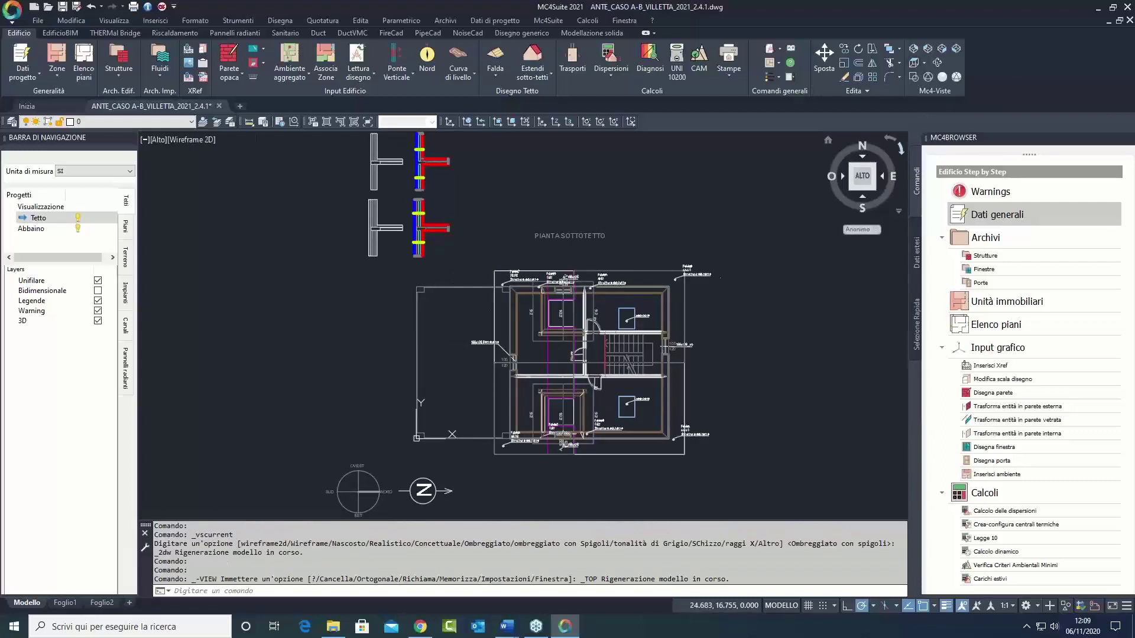
middle_click_drag(745, 363, 694, 295)
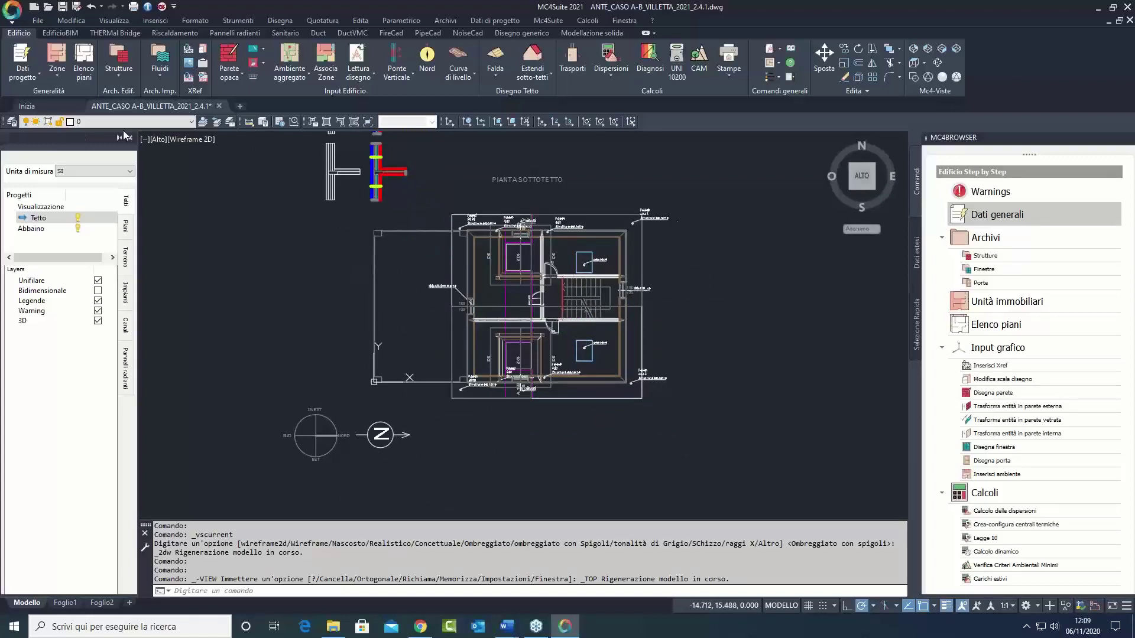
mouse_move(120, 112)
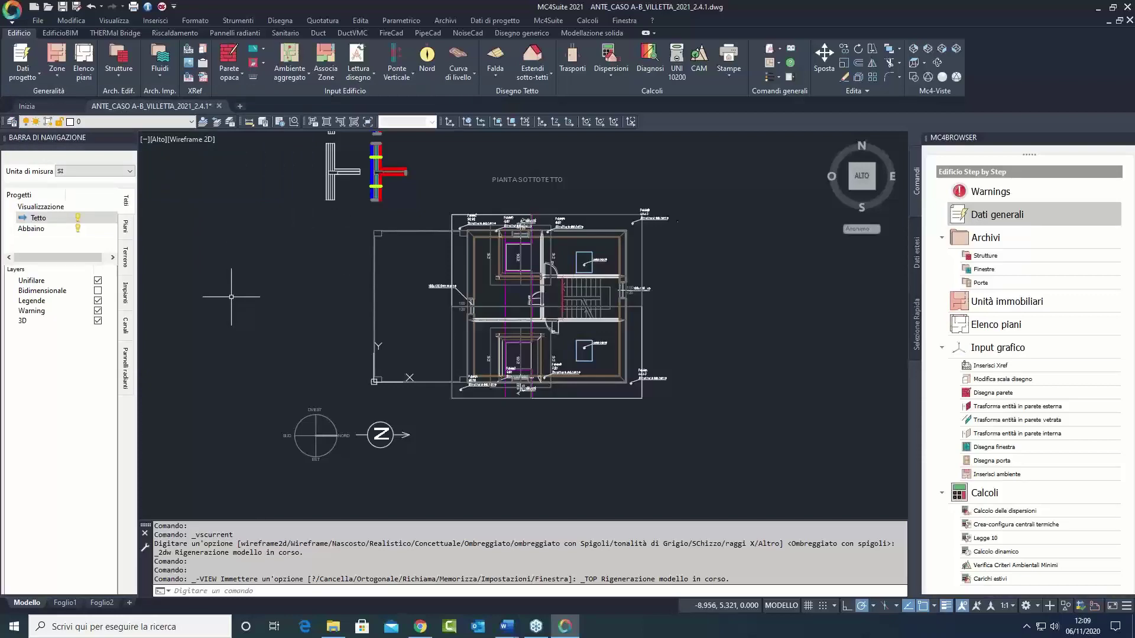
Step: Save the drawing under the new name post_CASO A-cappotto.dwg in the W3S_2020 VILLETTA AMPIAMENTO E SUPERBONUS 06-11 2020 folder
left_click(77, 8)
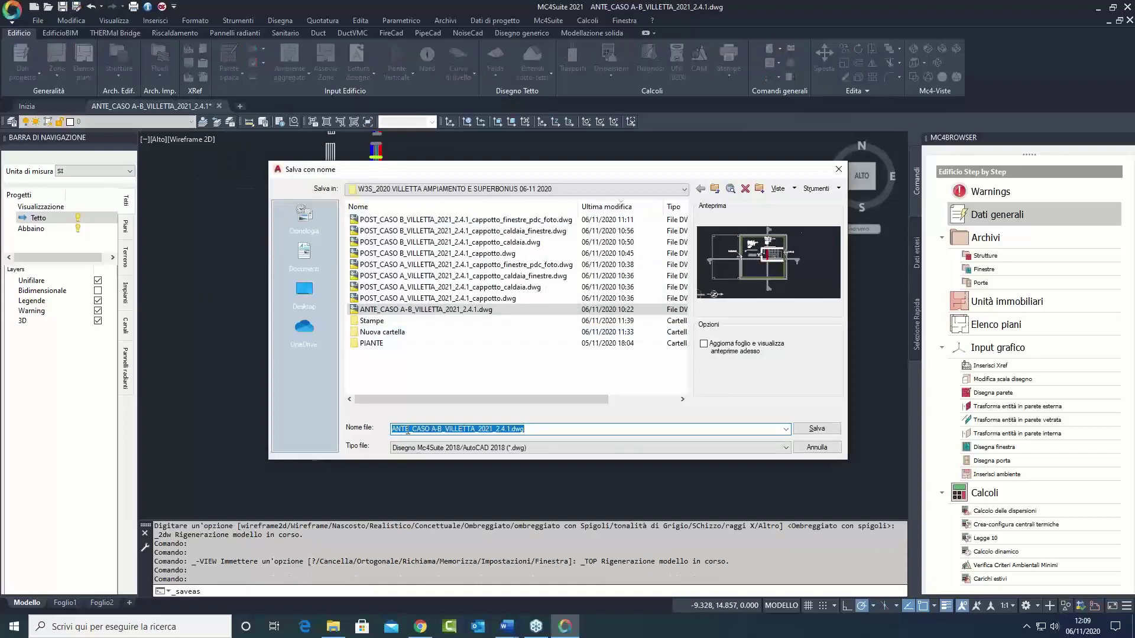
left_click(407, 430)
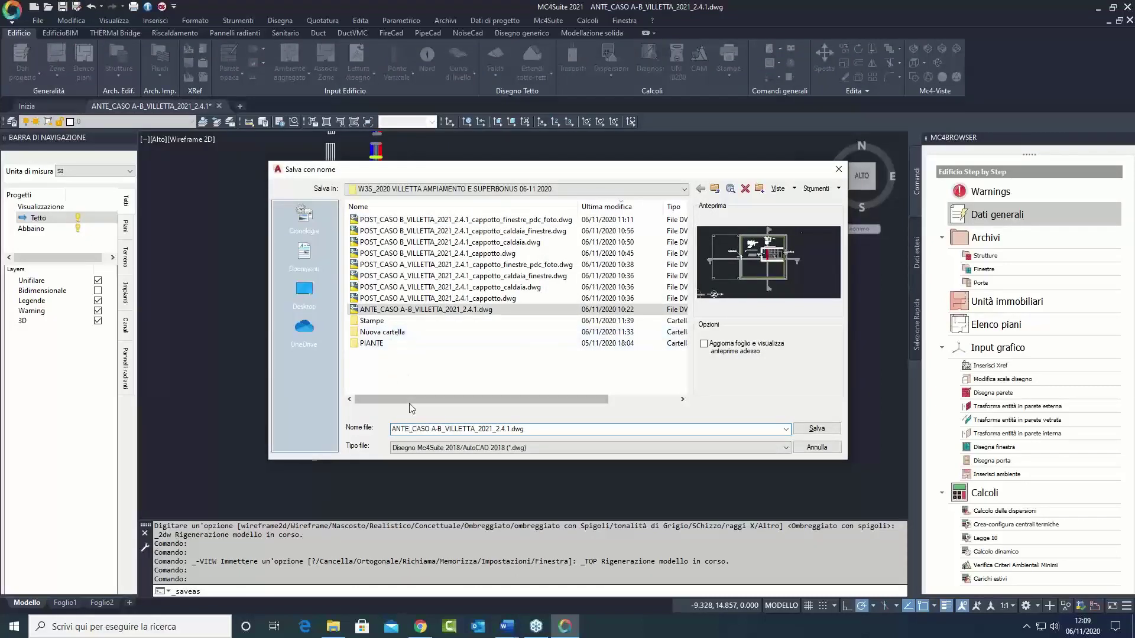
left_click_drag(409, 429, 373, 434)
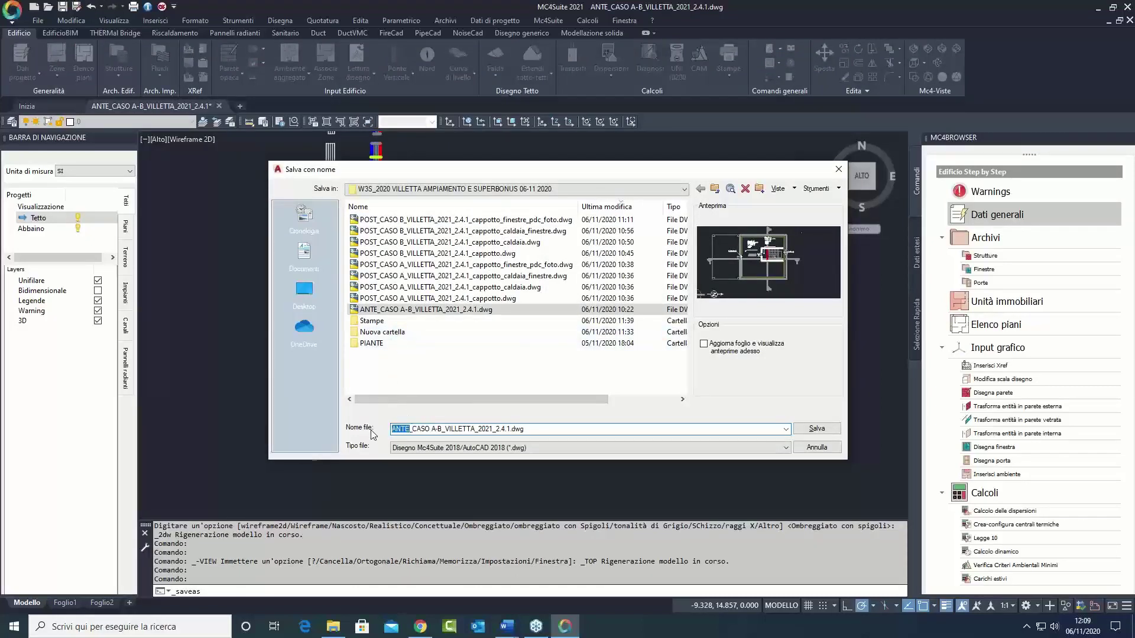
type("post")
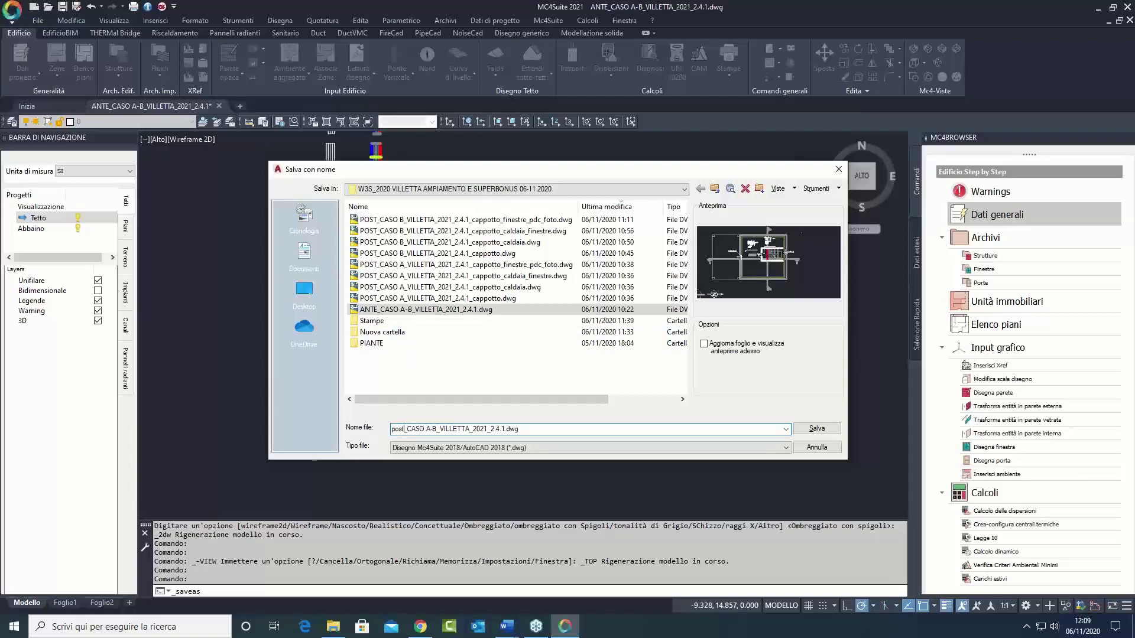
key("Right")
key("Right")
key("Delete")
key("Delete")
key("Delete")
key("Delete")
key("Delete")
key("Delete")
key("Delete")
key("Delete")
key("Delete")
key("Delete")
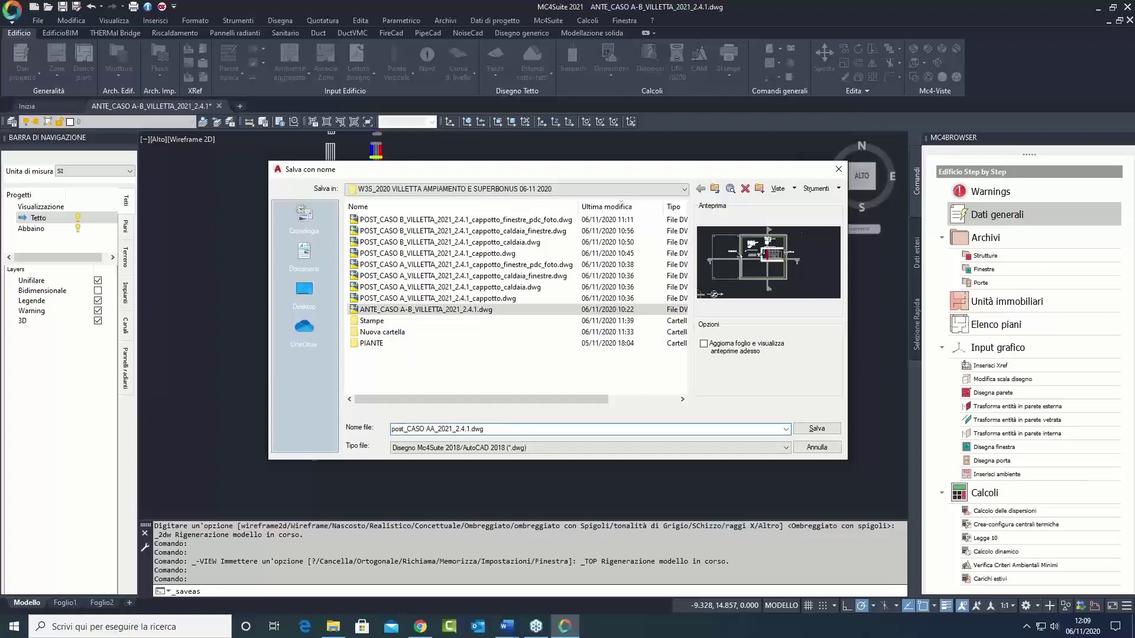
key("Delete")
key("Delete")
key("Delete")
key("Delete")
key("Delete")
key("Delete")
key("Delete")
key("Delete")
key("Delete")
key("Delete")
key("Delete")
type("-cappotto")
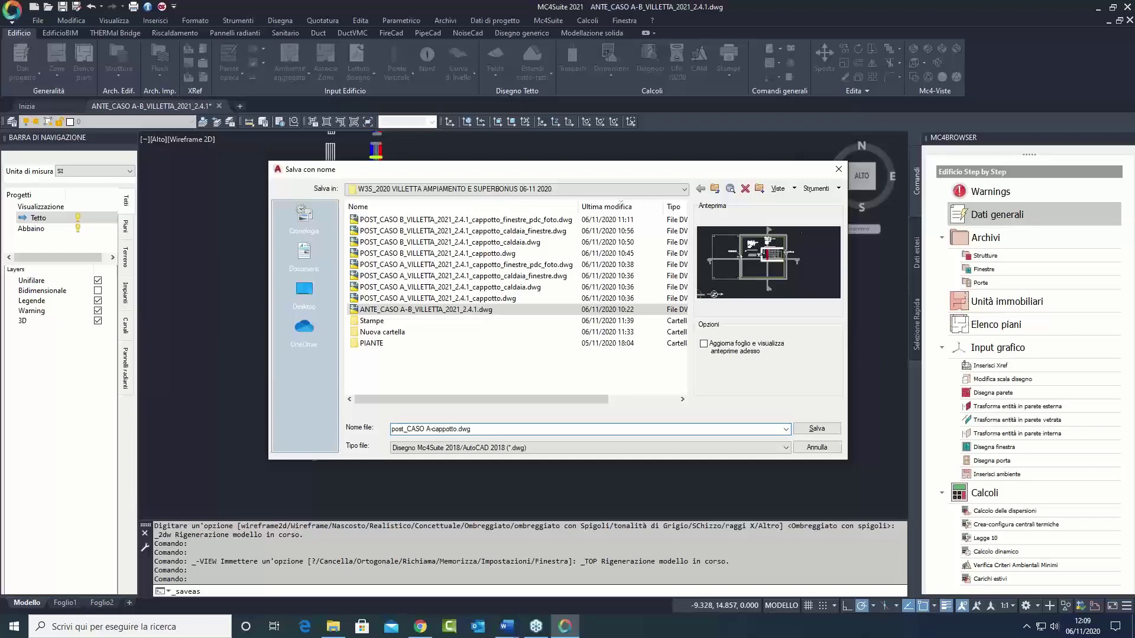
left_click(823, 430)
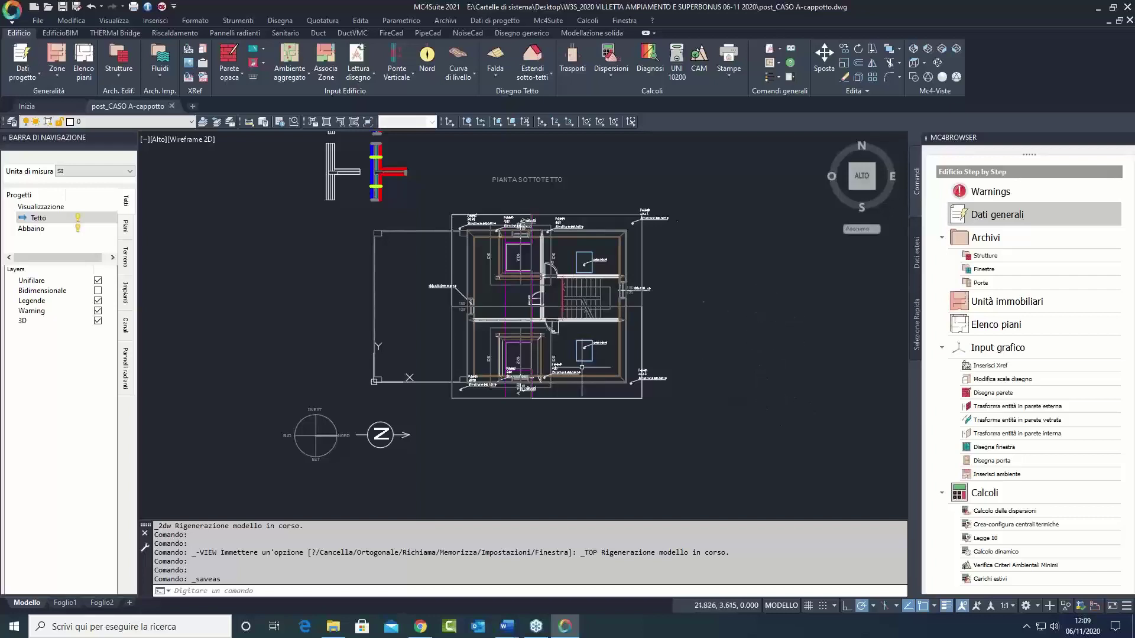
Step: Hide the Tetto roof and the Xref layer so only the Piano sottotetto model is shown
left_click(77, 217)
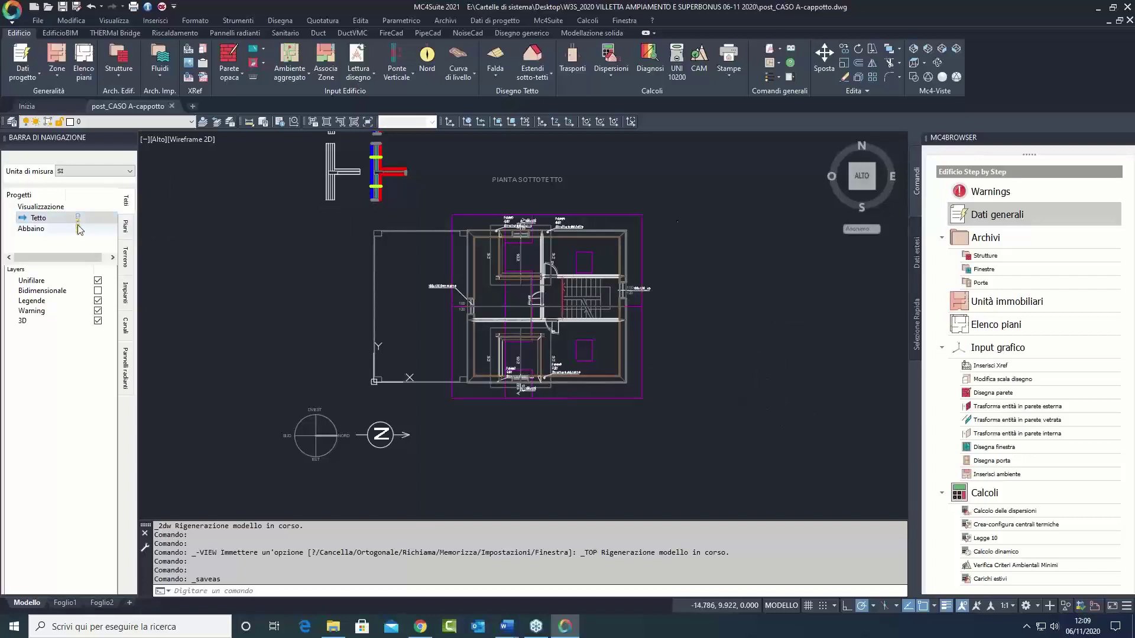
left_click(125, 227)
left_click(97, 497)
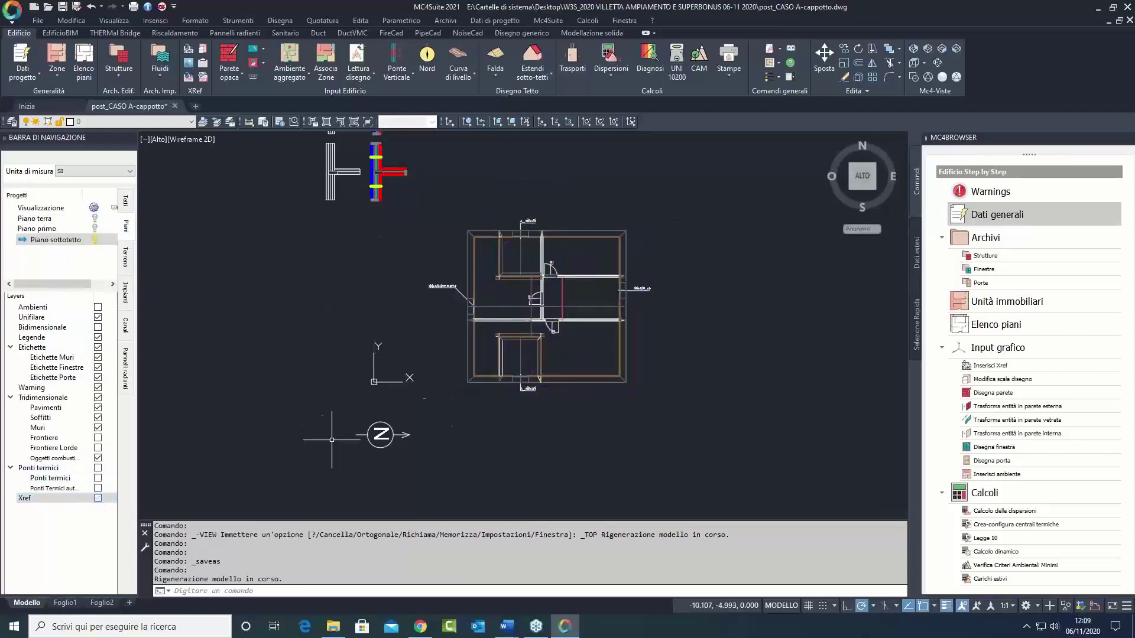
scroll(508, 259, "up", 2)
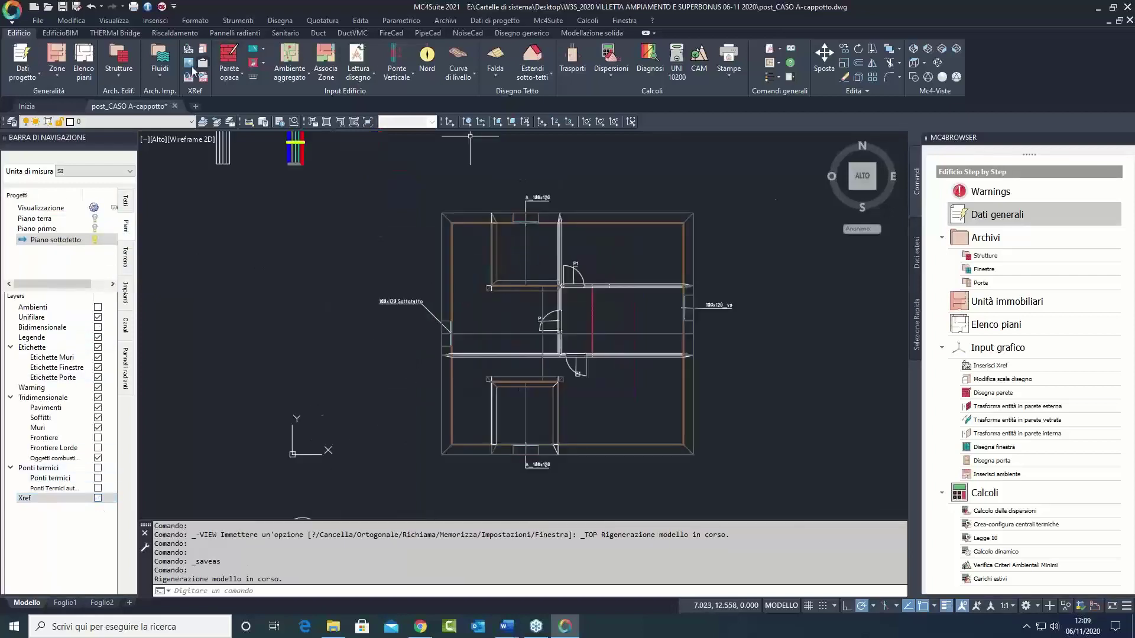
Step: In the structures list, add a 12 cm layer of expanded polystyrene (code 260) outside the external plaster of Parete esterna 40 cm
left_click(122, 74)
type("dbwall")
key("Return")
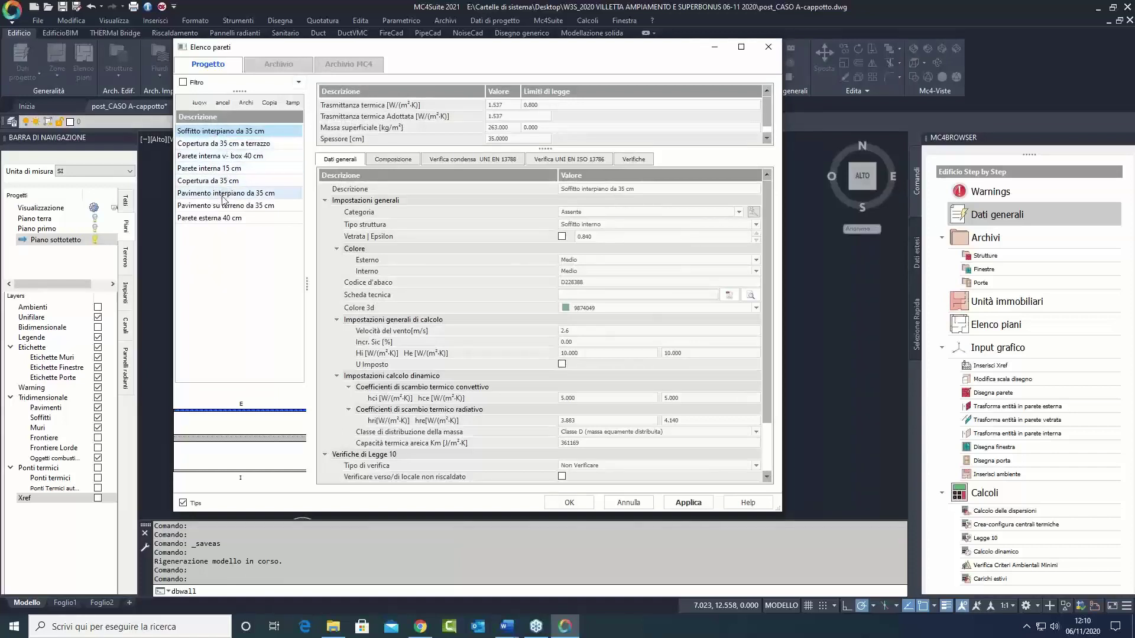
left_click(222, 218)
left_click(378, 161)
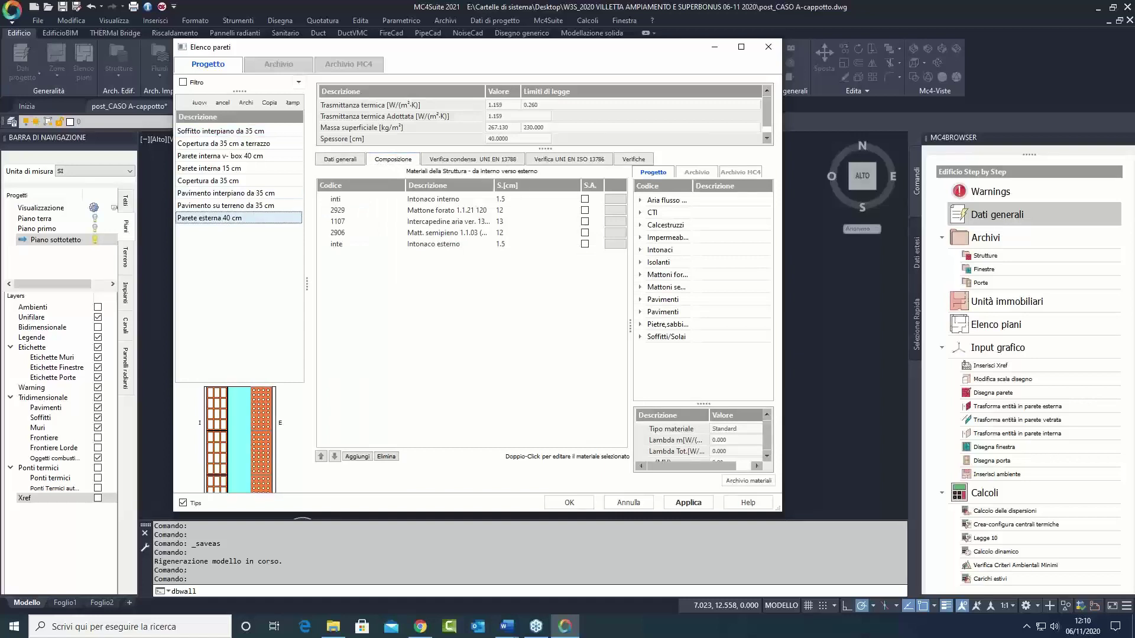
double_click(659, 262)
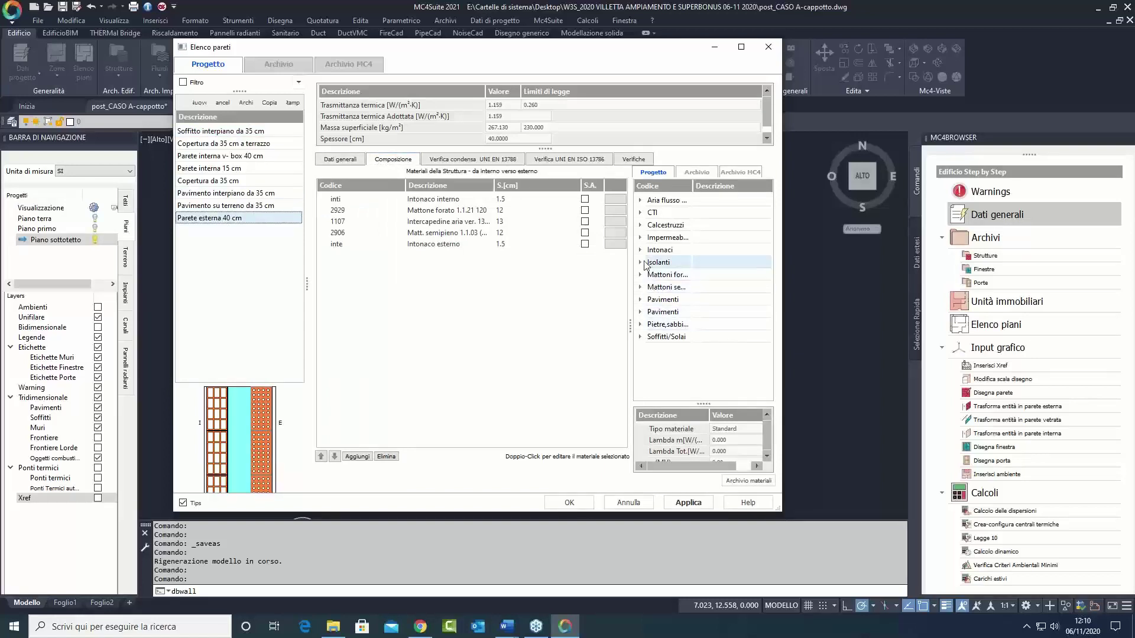
left_click_drag(665, 275, 548, 297)
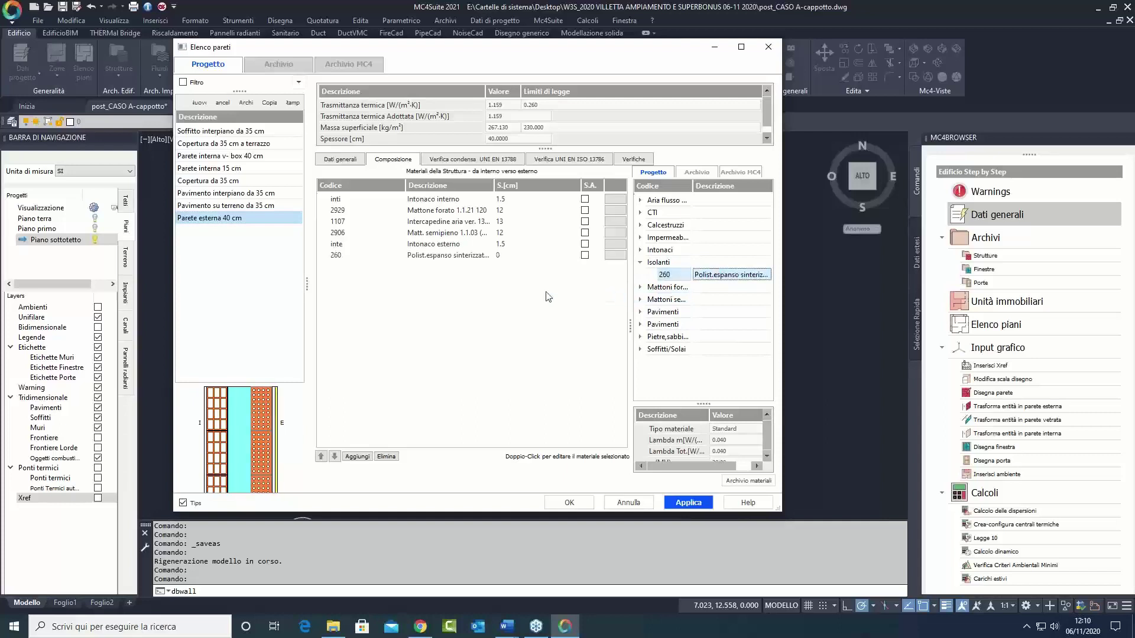
double_click(511, 256)
type("12")
key("Return")
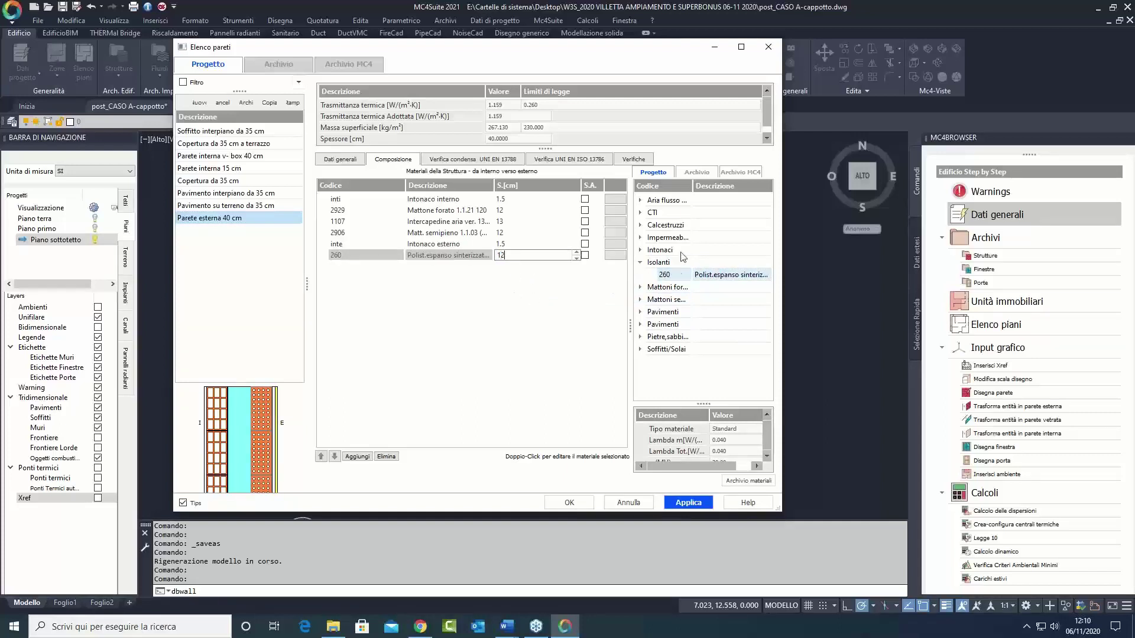
Step: Finish the Parete esterna 40 cm composition with a 1 cm Intonaco esterno layer over the insulation
left_click(642, 250)
left_click_drag(704, 267, 534, 275)
double_click(535, 266)
type("1")
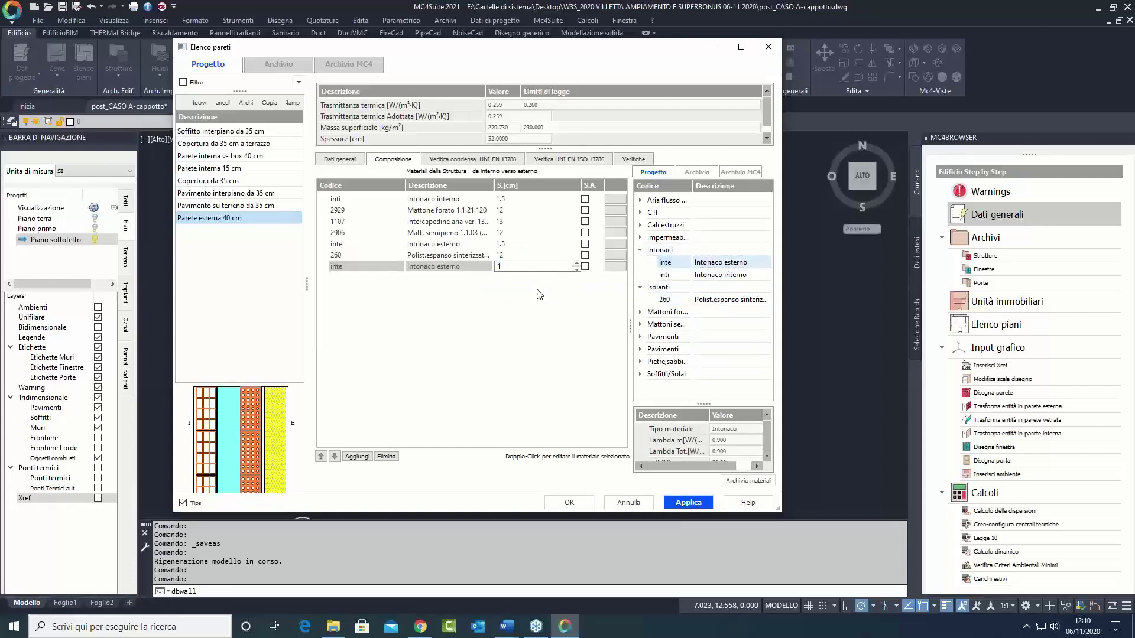
key("Return")
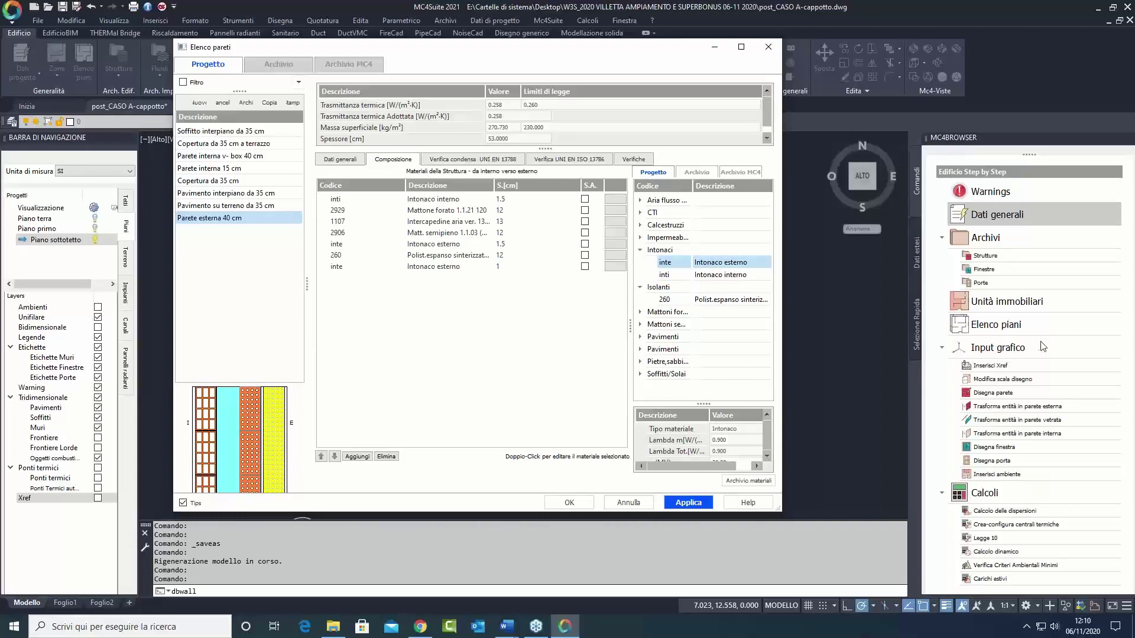
Step: Insert a 16 cm expanded polystyrene layer (code 260) between Calcestruzzo armato and Malta di cemento in Copertura da 35 cm
left_click(210, 182)
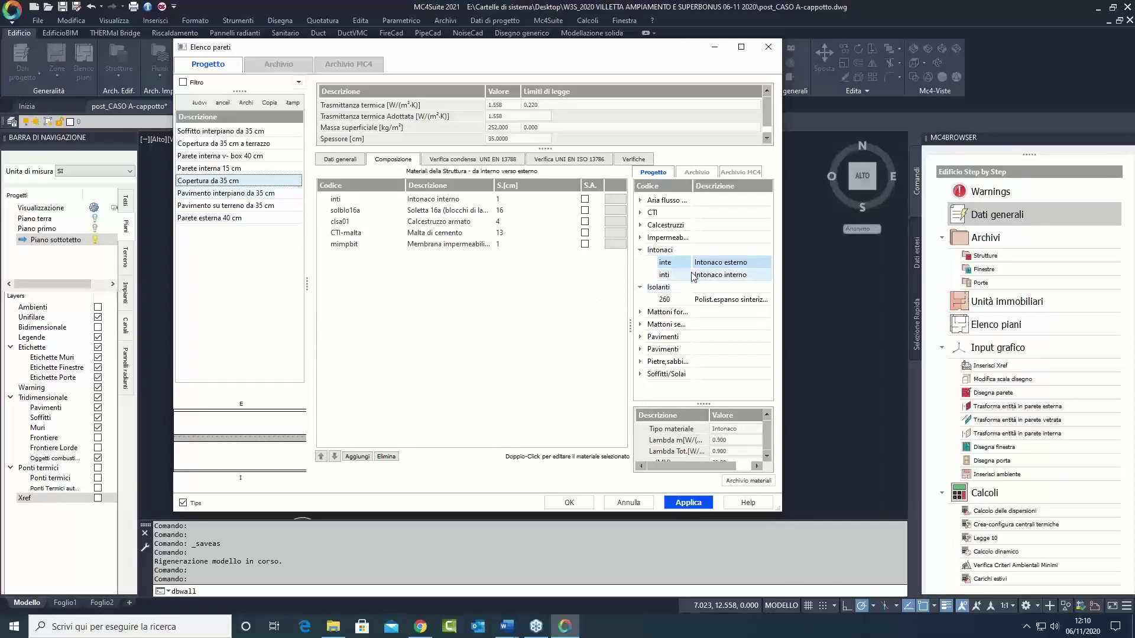
left_click_drag(710, 301, 441, 252)
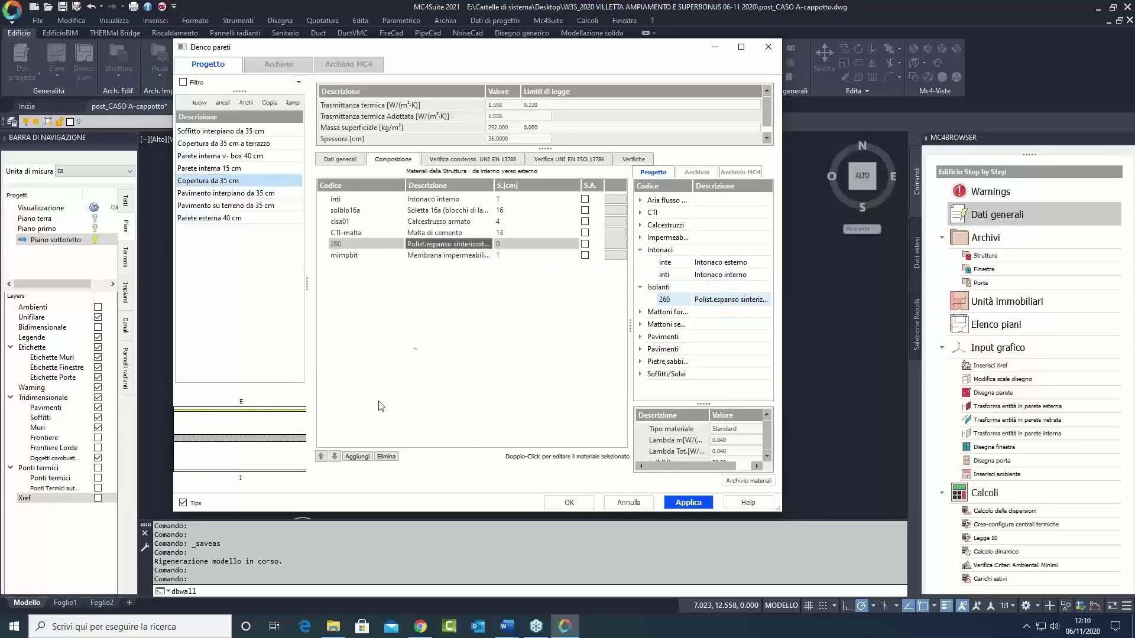
left_click(320, 456)
double_click(507, 232)
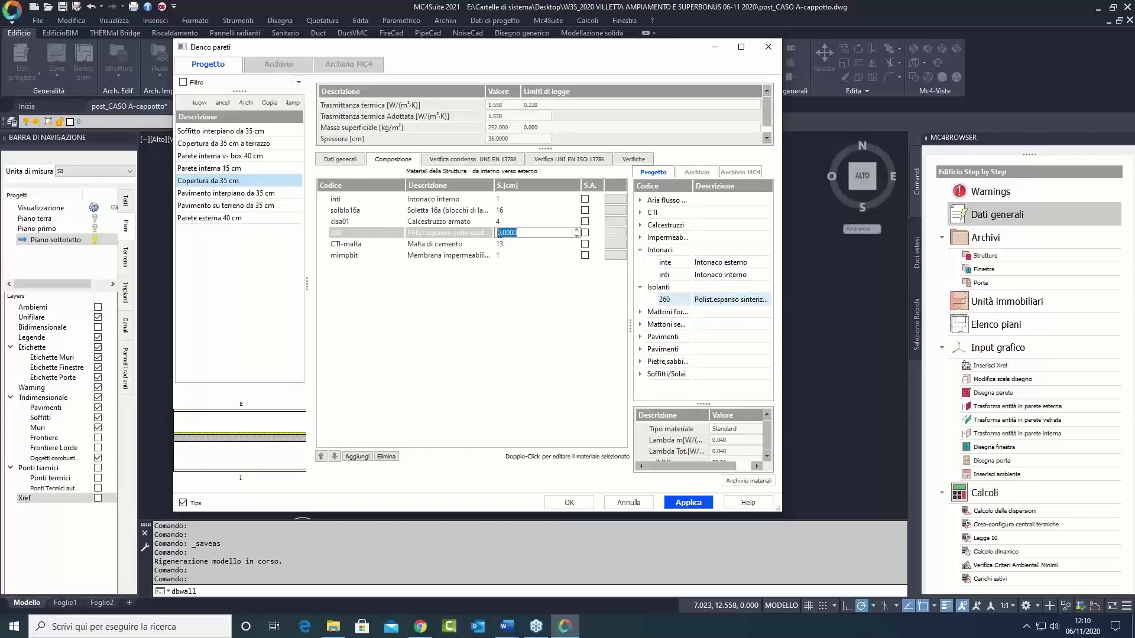
key("BackSpace")
left_click(513, 244)
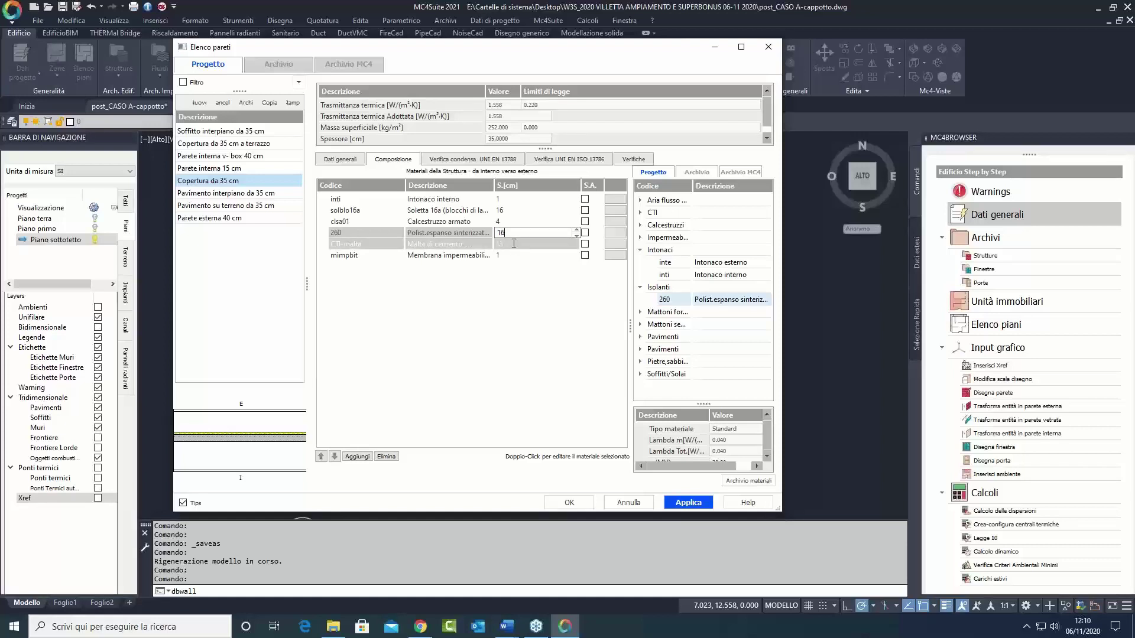
Step: Set the Malta di cemento layer of Copertura da 35 cm to 5 cm and apply the structure changes
double_click(512, 243)
type("5")
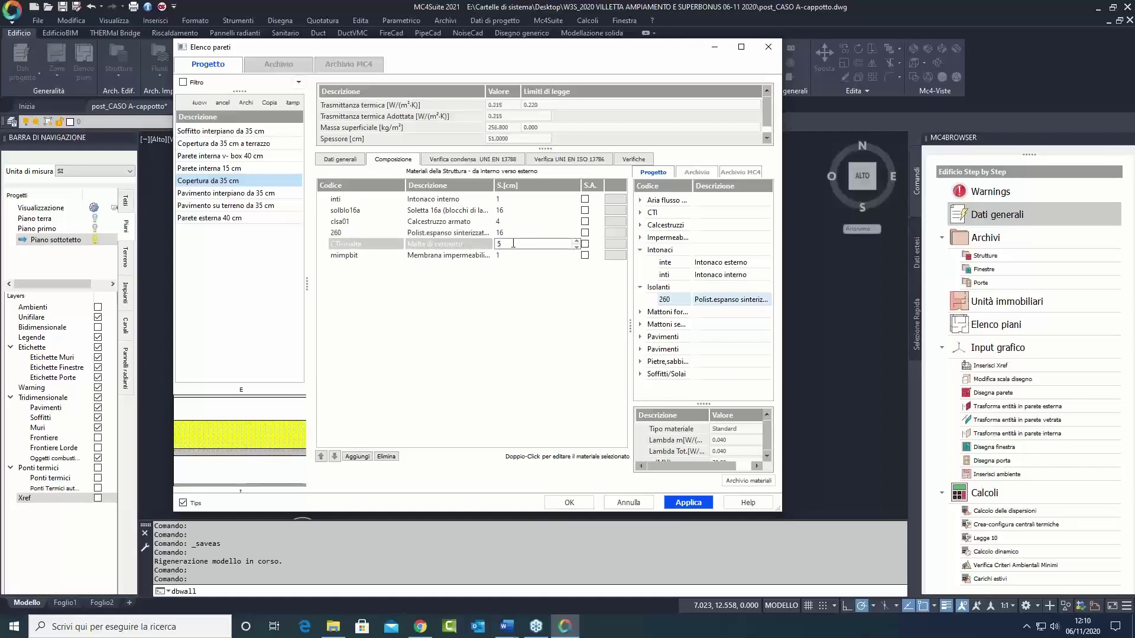
left_click(521, 290)
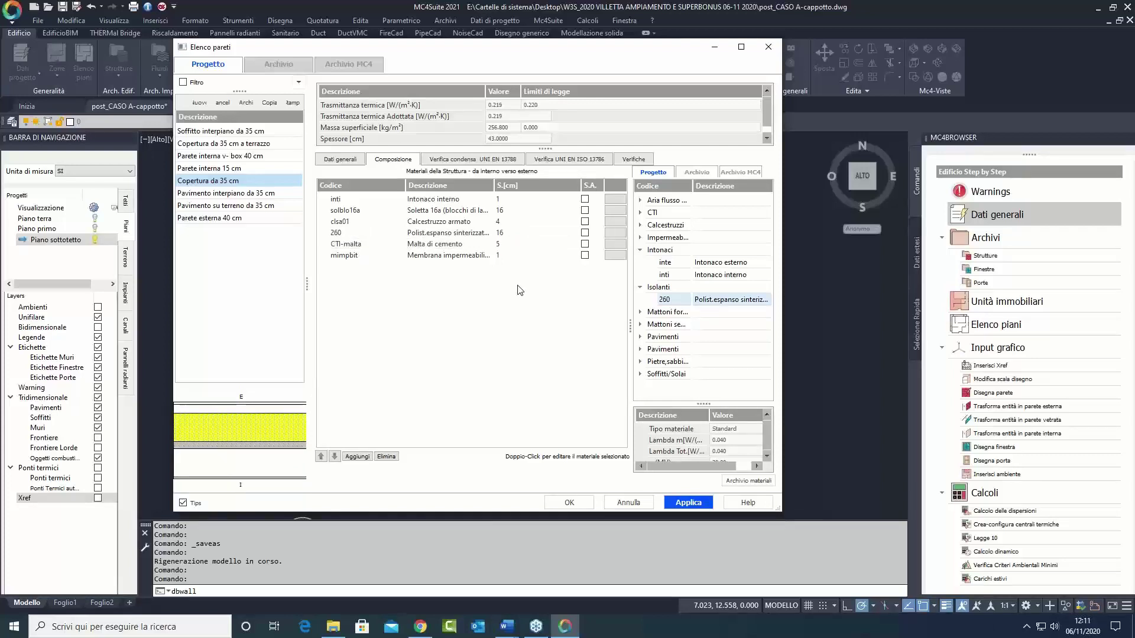
left_click(676, 502)
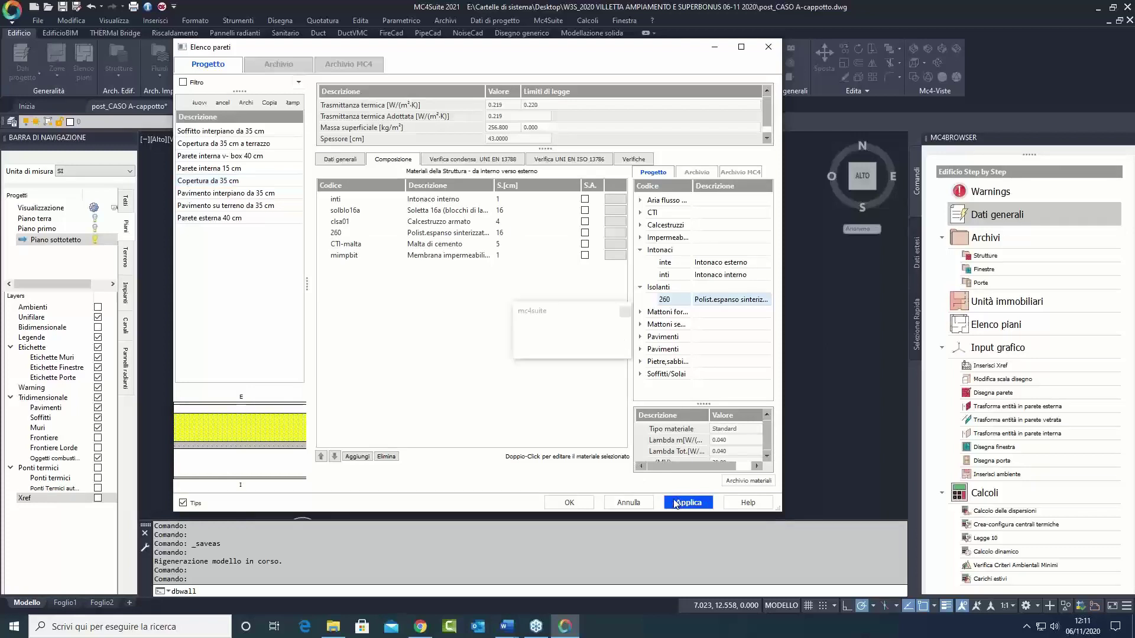
left_click(649, 337)
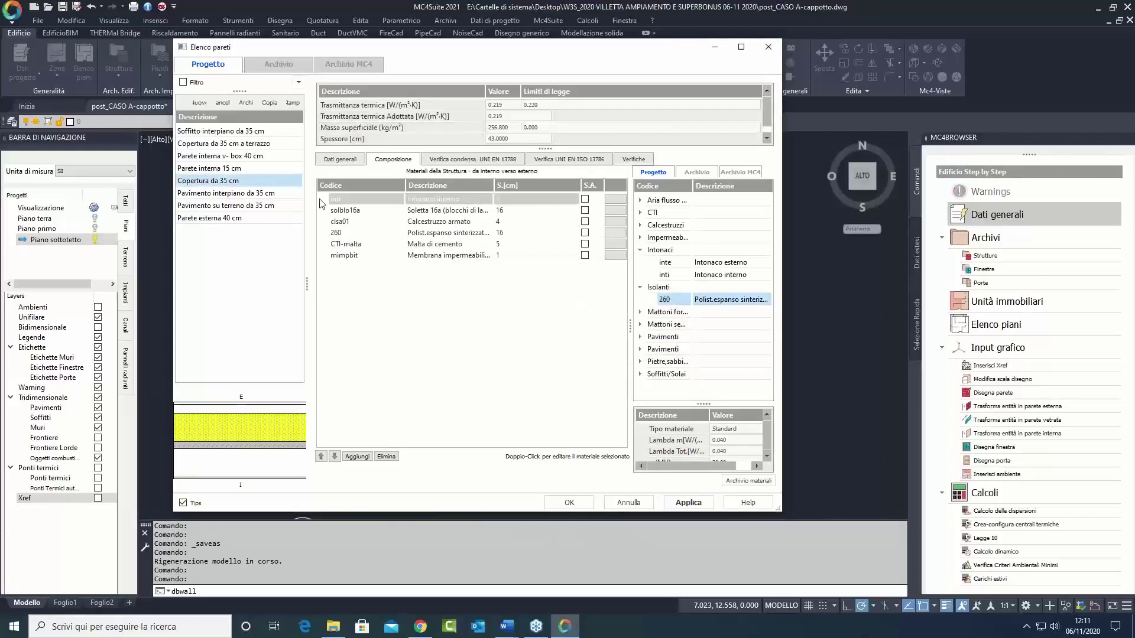
Step: Import the Trave isolata structure from the user archive into the project, apply it and close the structures list
left_click(222, 218)
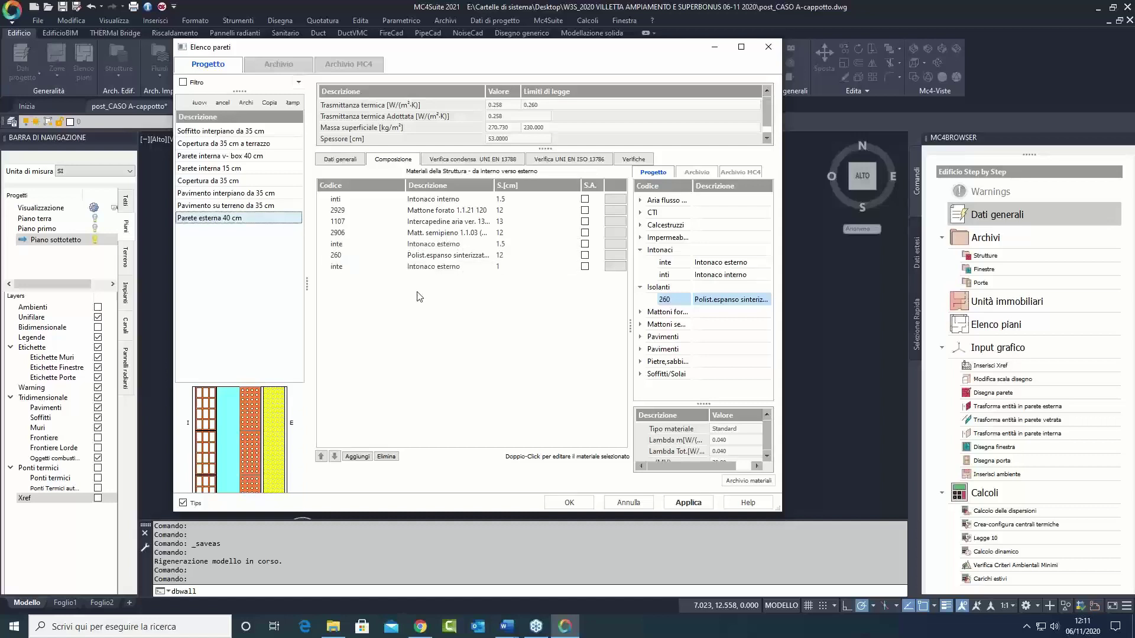
left_click(275, 65)
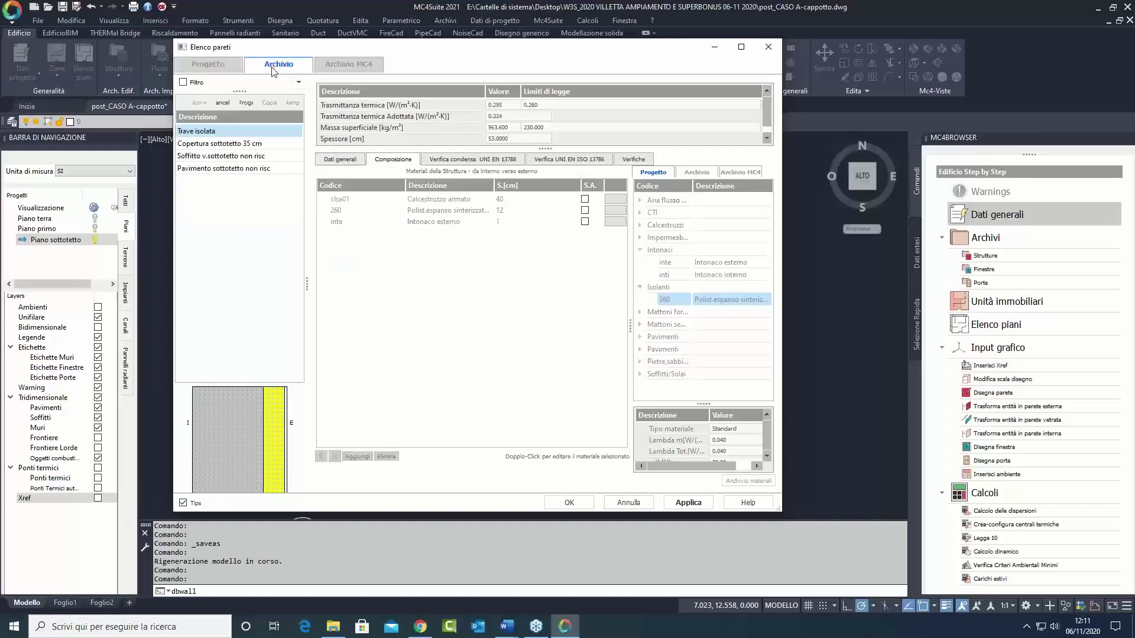
right_click(225, 136)
left_click(248, 140)
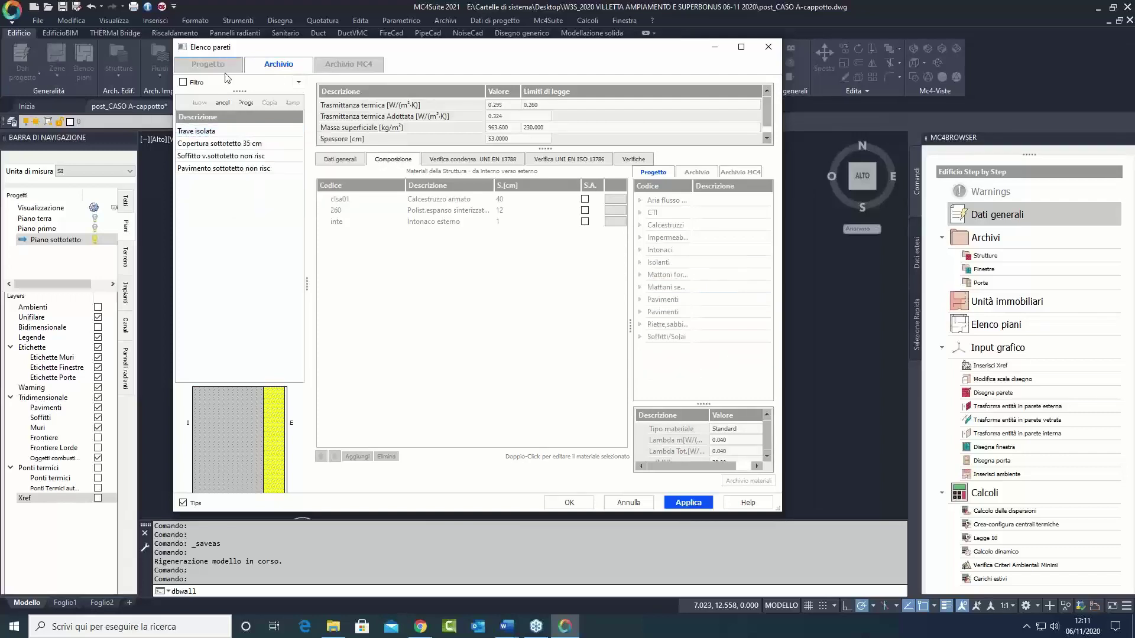
left_click(216, 71)
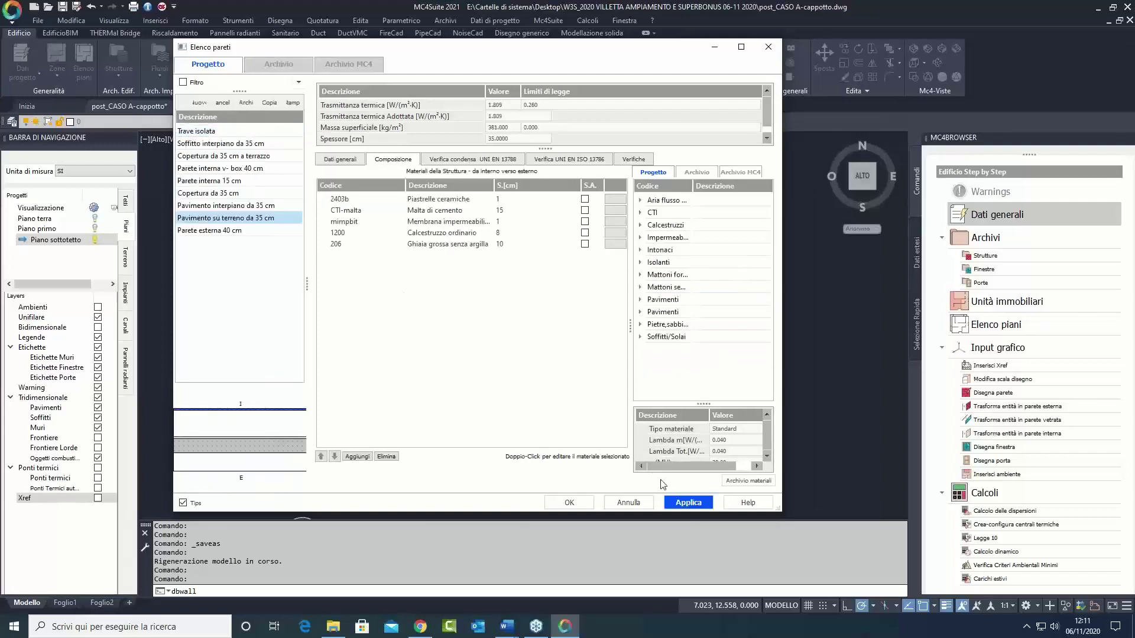
left_click(225, 132)
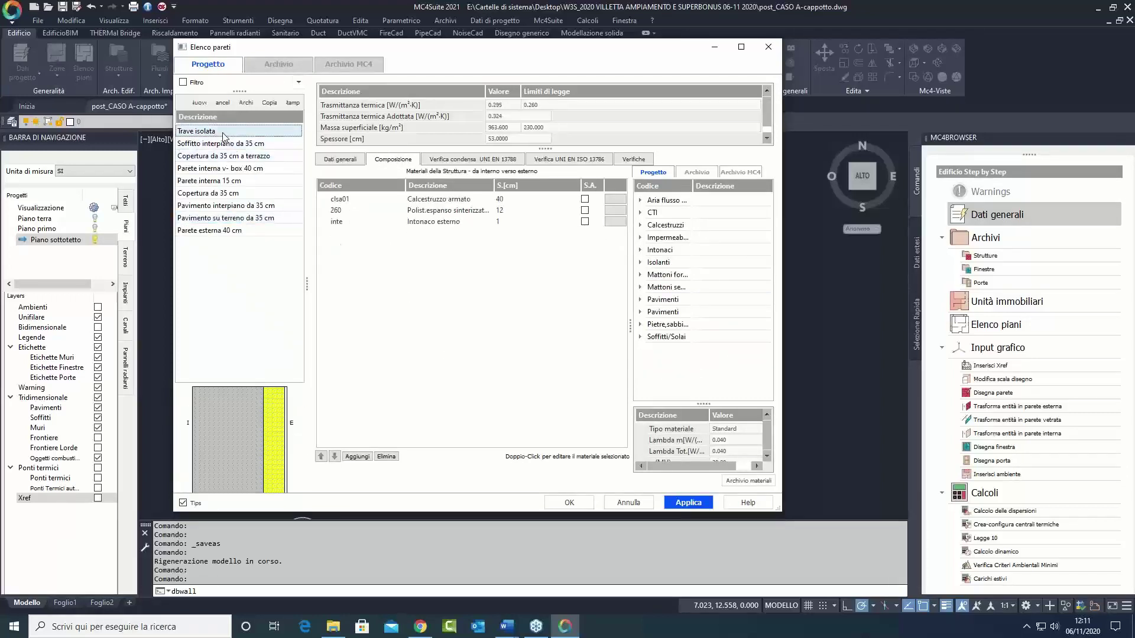
left_click(684, 503)
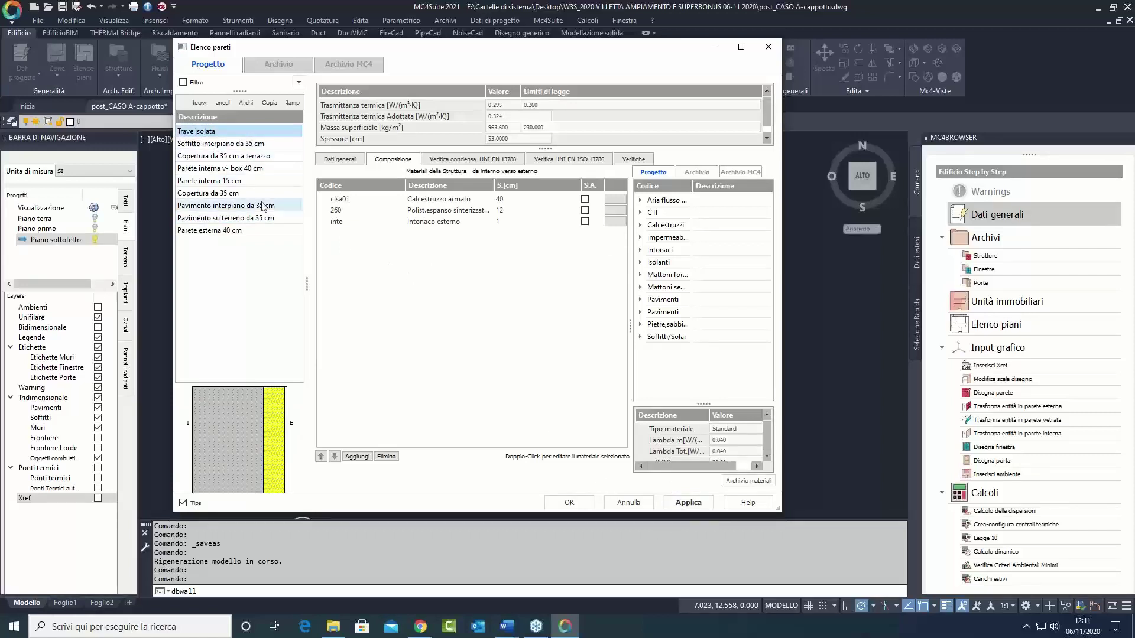
left_click(459, 225)
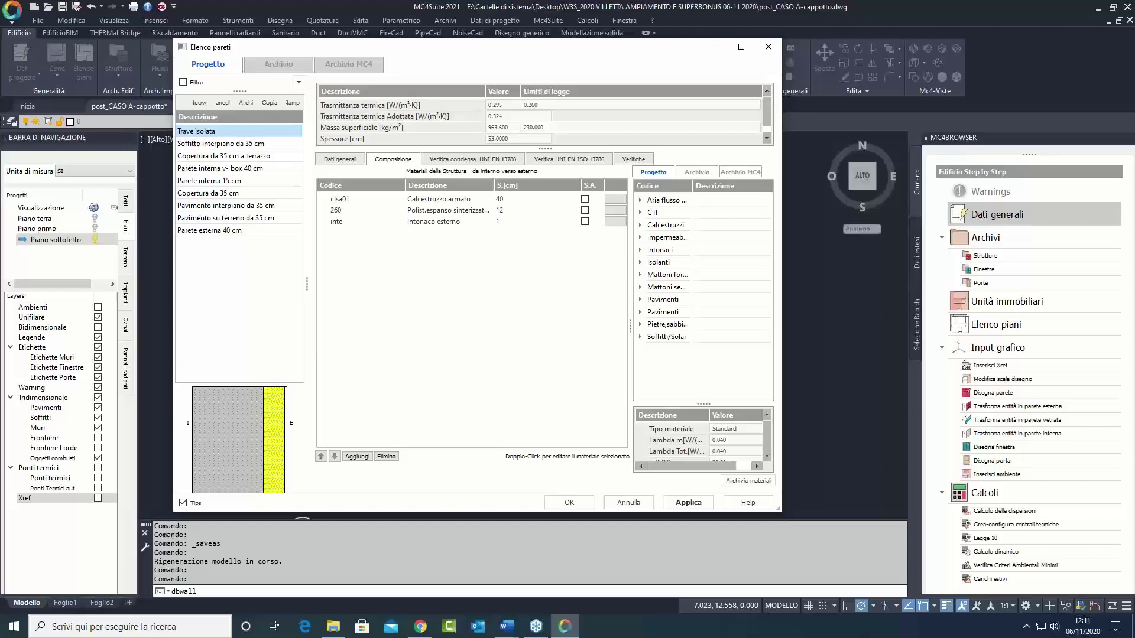
left_click(577, 501)
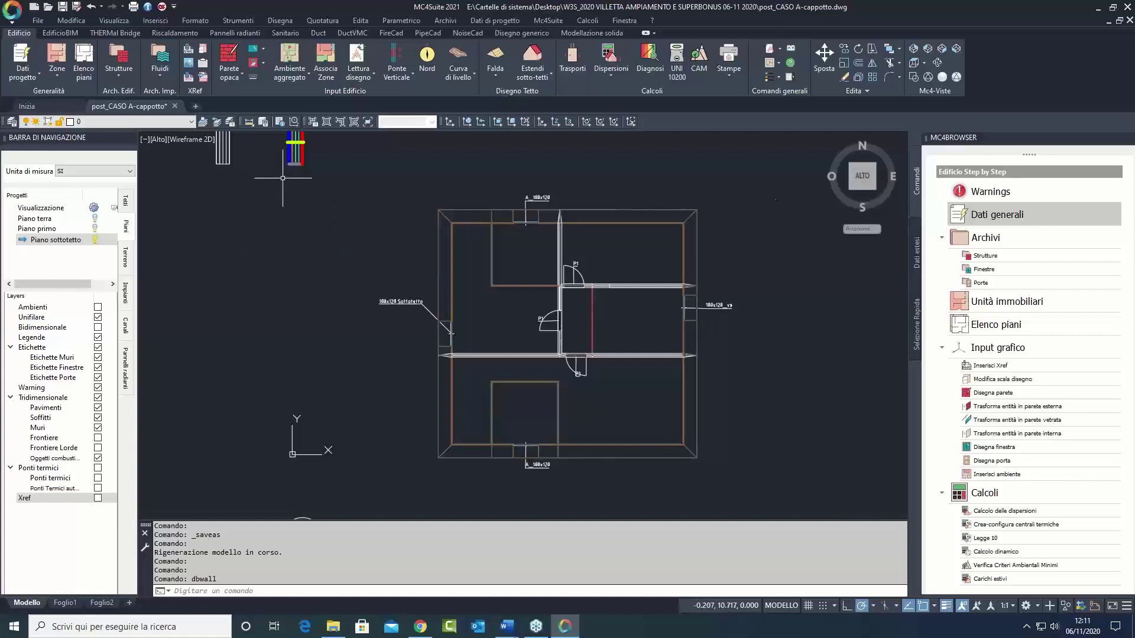
Step: Open the project's thermal bridge calculation and enlarge its window to full screen
left_click(117, 75)
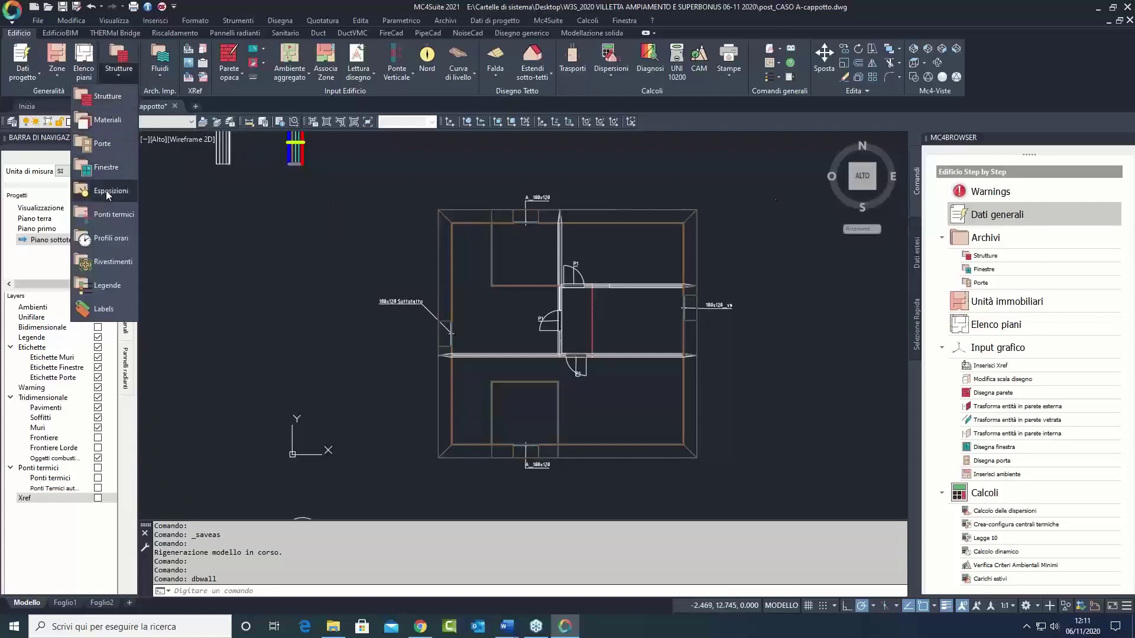
left_click(111, 218)
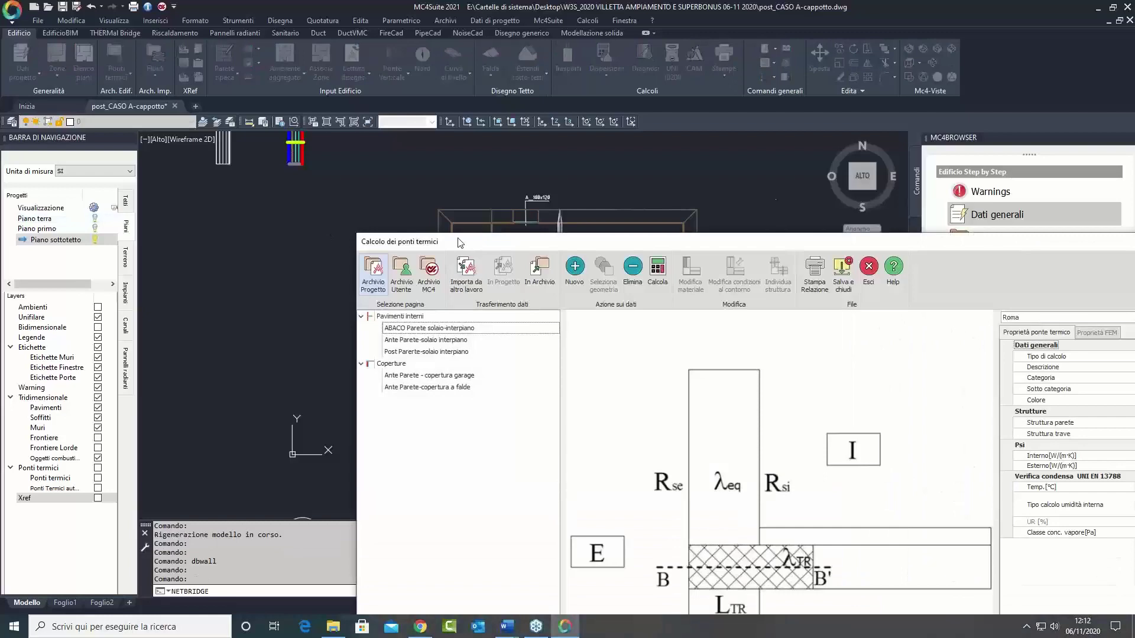
left_click_drag(460, 243, 278, 108)
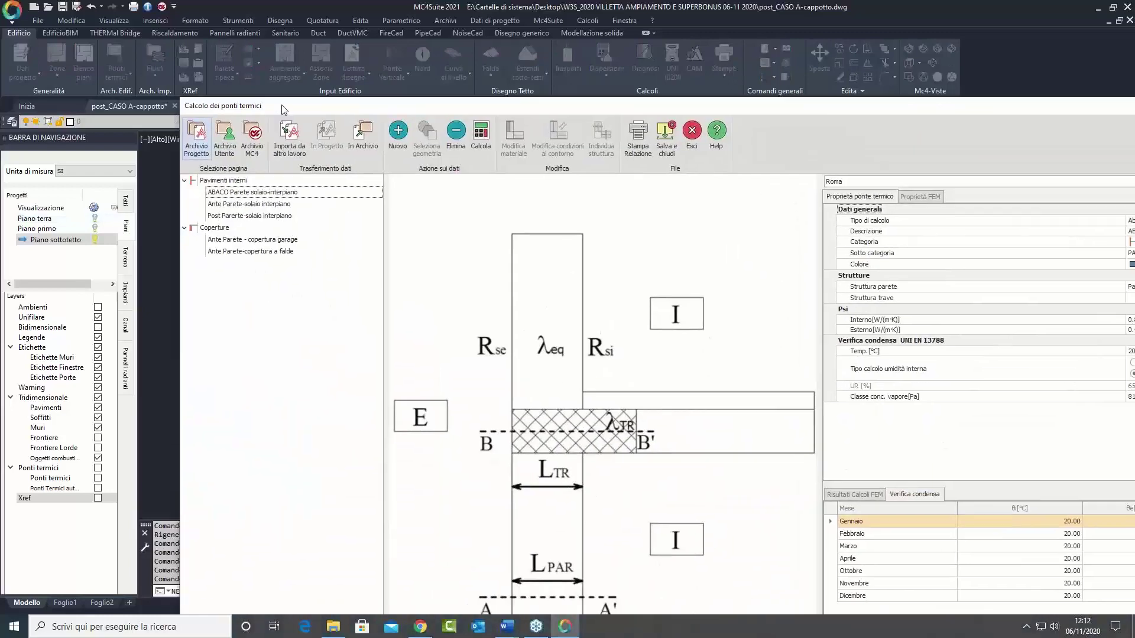
double_click(278, 108)
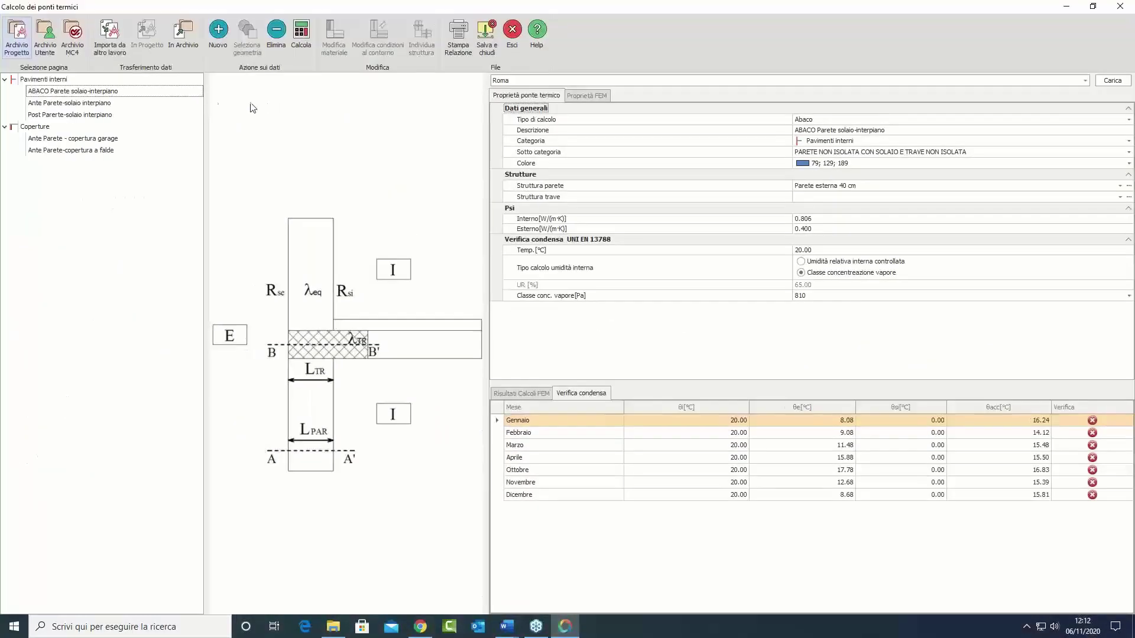
Step: Compare the psi values of the Ante and Post Parete-solaio interpiano bridges, and review the Ante Parete - copertura garage bridge
left_click(76, 104)
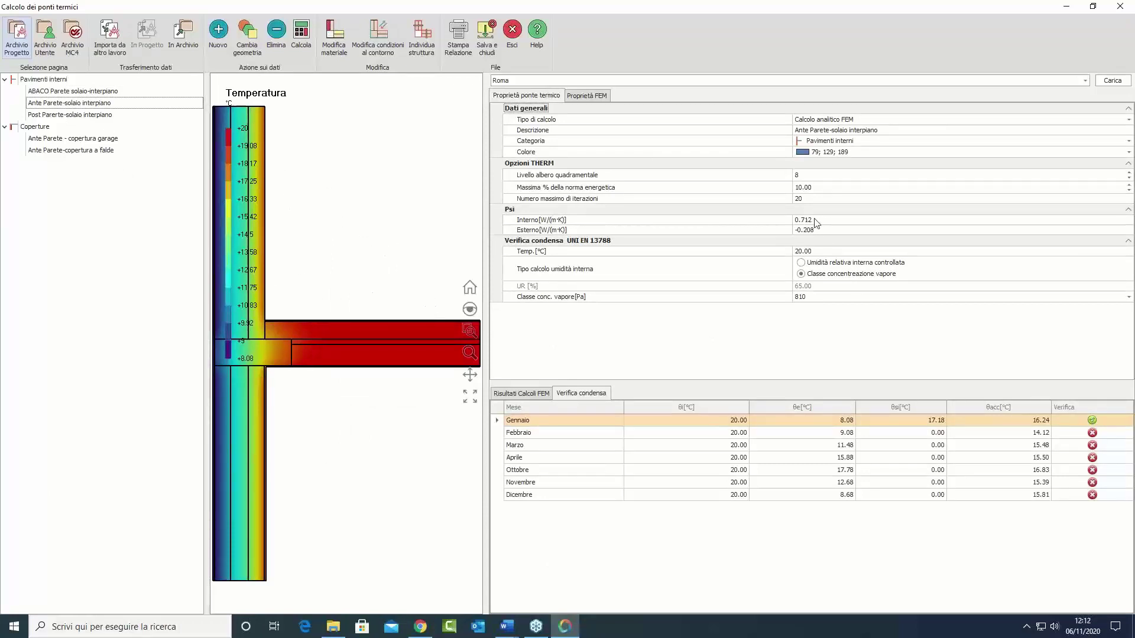
left_click(93, 115)
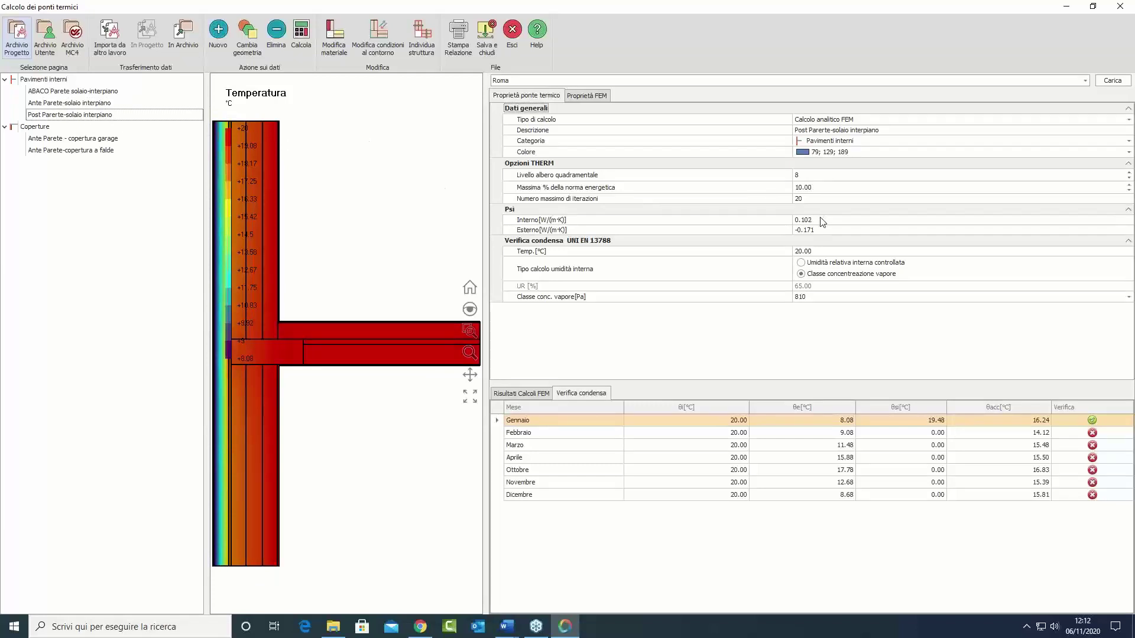
left_click(86, 139)
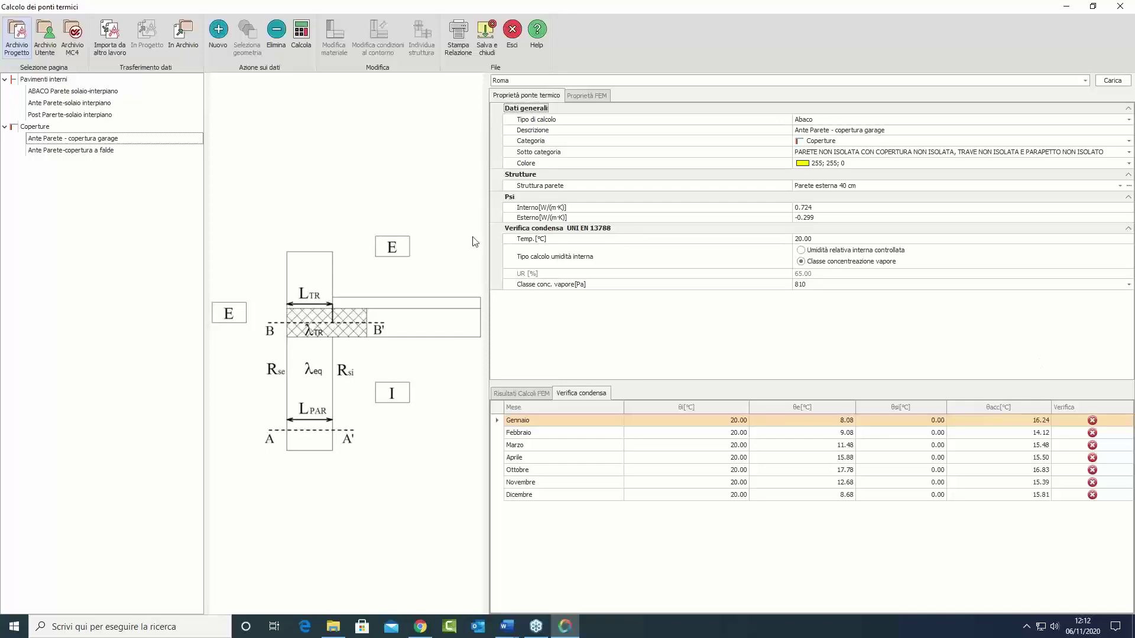
Step: Copy the text "Parete-copertura a falde" from the description of the Ante Parete-copertura a falde thermal bridge
left_click(88, 152)
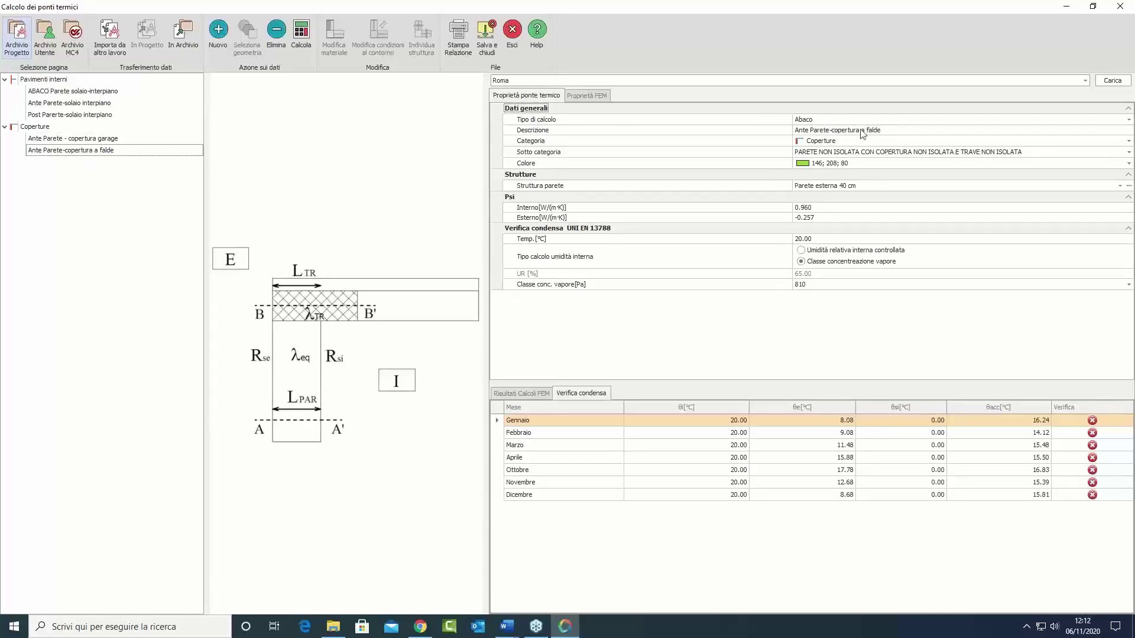
left_click(880, 133)
left_click_drag(881, 133, 810, 134)
key("ctrl+c")
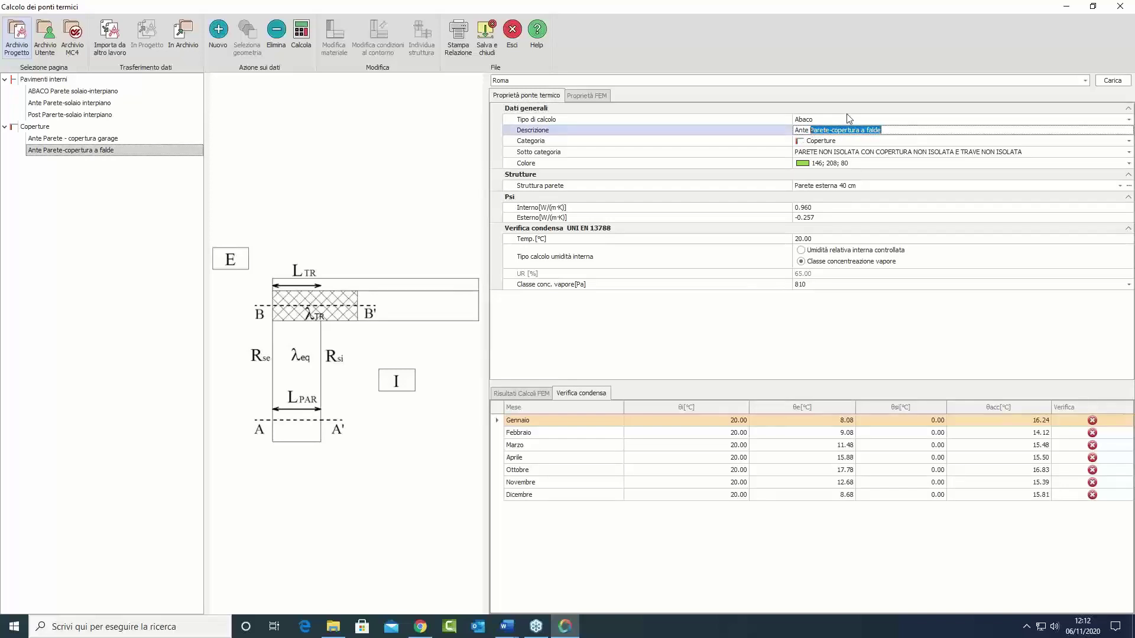
Step: Create a new thermal bridge in the project archive and set its calculation type to Abaco
left_click(841, 208)
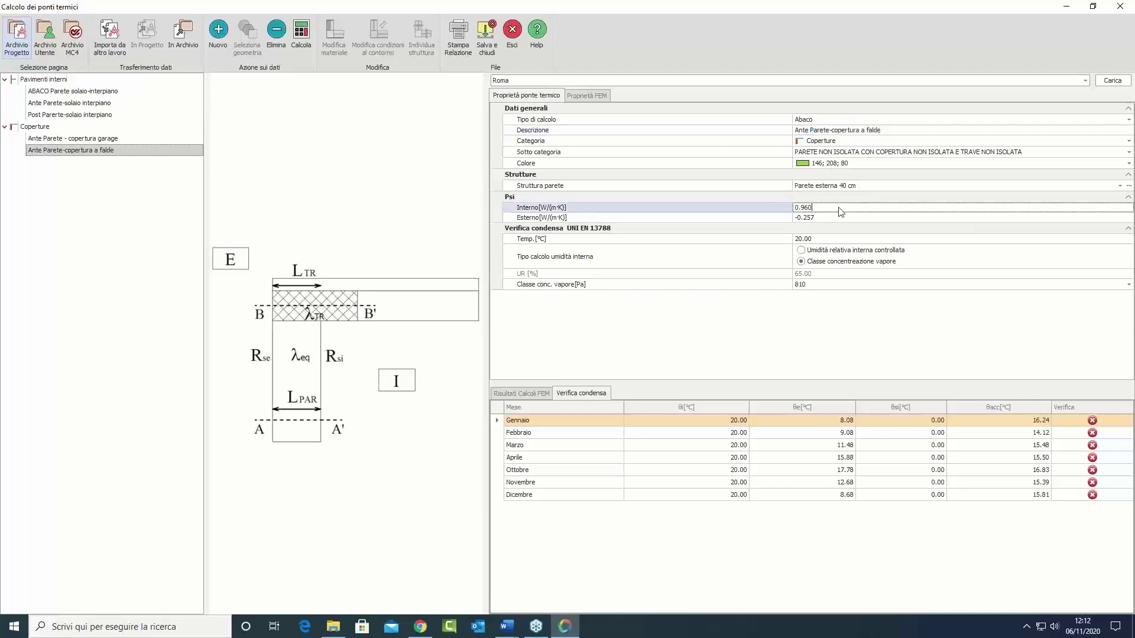
left_click(218, 32)
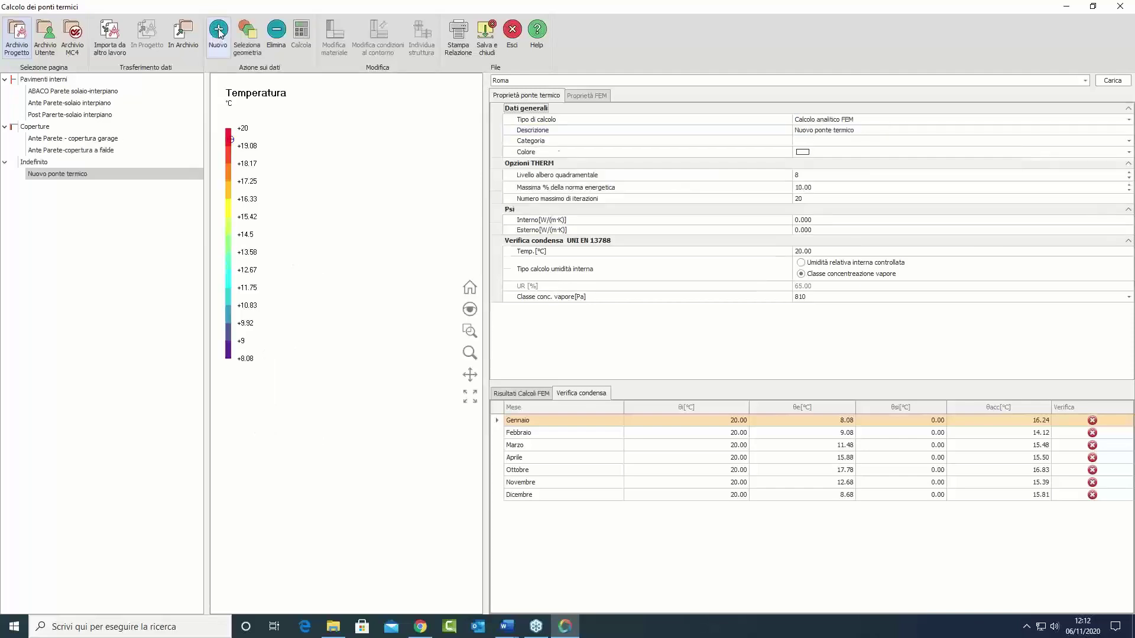
left_click(859, 120)
left_click(814, 153)
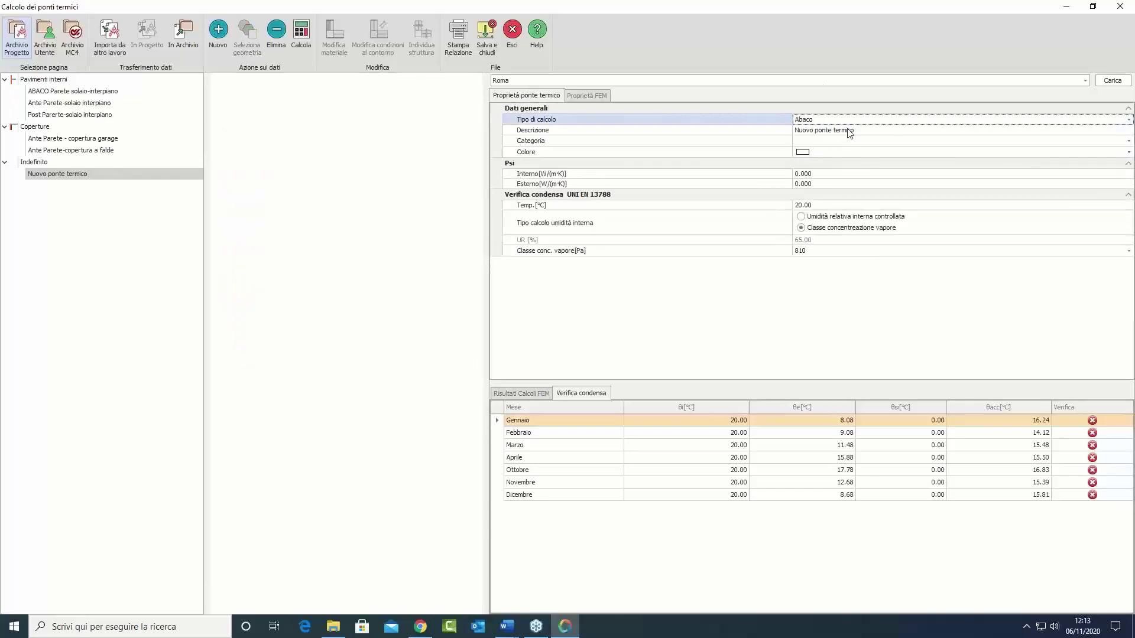
Step: Set the new thermal bridge's description to "Post-Parete-copertura a falde", reusing the copied text
left_click(850, 130)
key("ctrl+v")
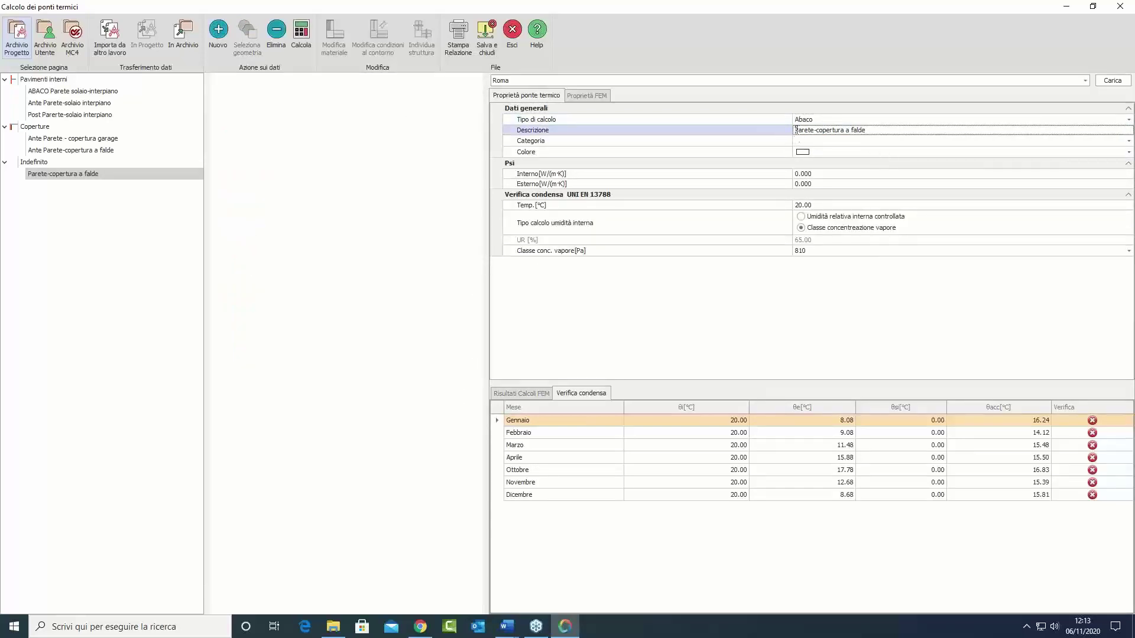
type("Post-")
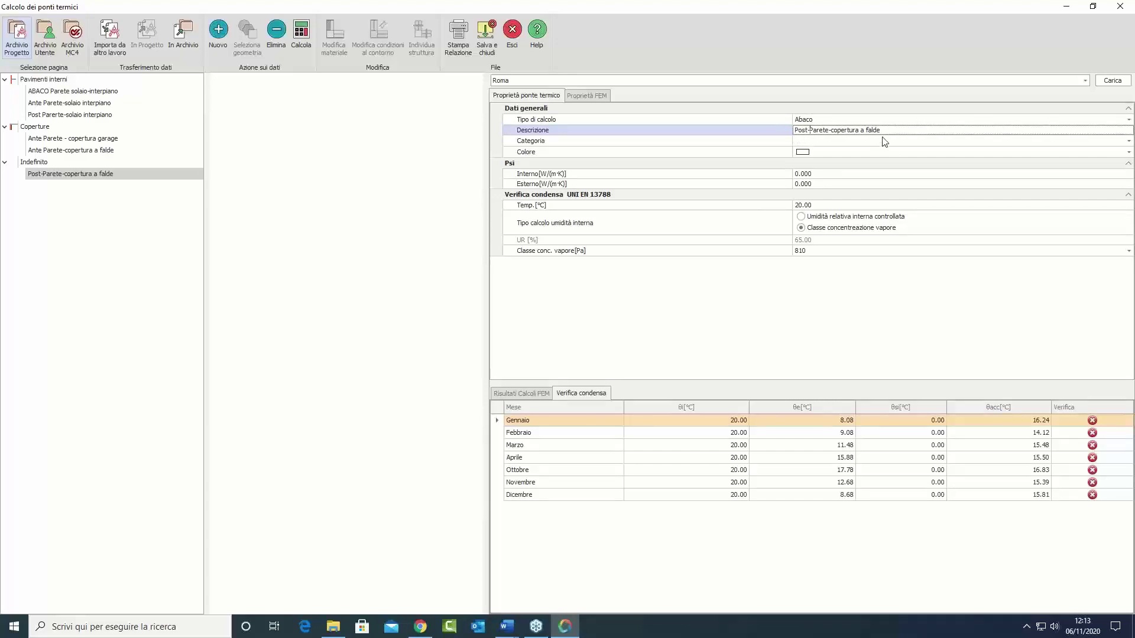
key("alt+Tab")
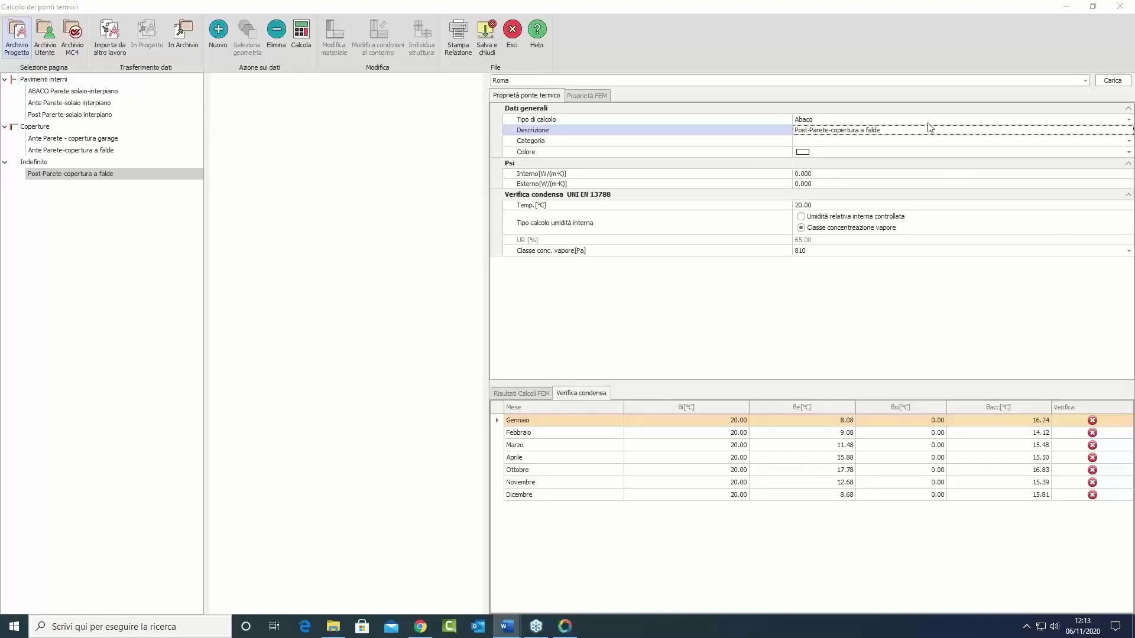
Step: Assign the bridge the category Coperture and the subcategory PARETE ISOLATA ALL'ESTERNO CON COPERTURA ISOLATA E TRAVE ISOLATA
left_click(921, 142)
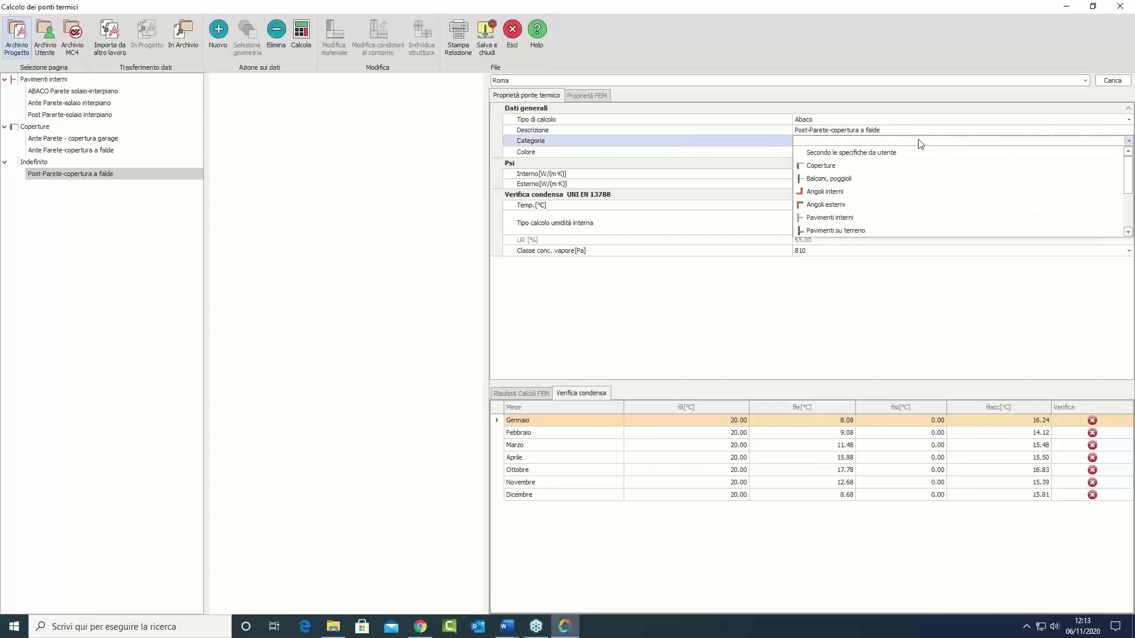
left_click(819, 166)
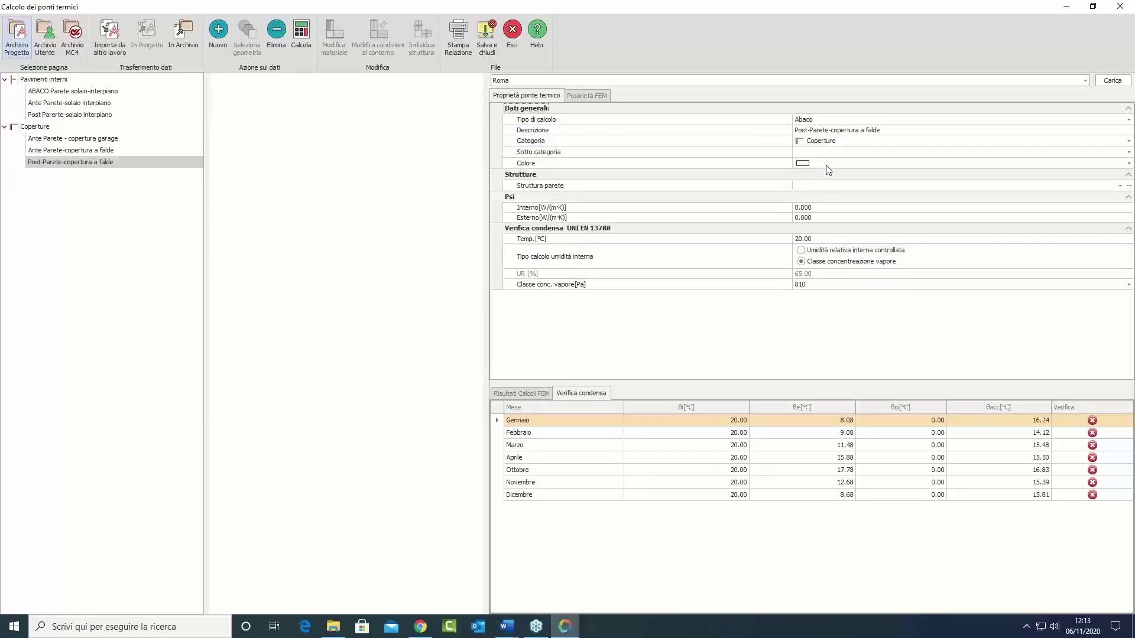
left_click(926, 155)
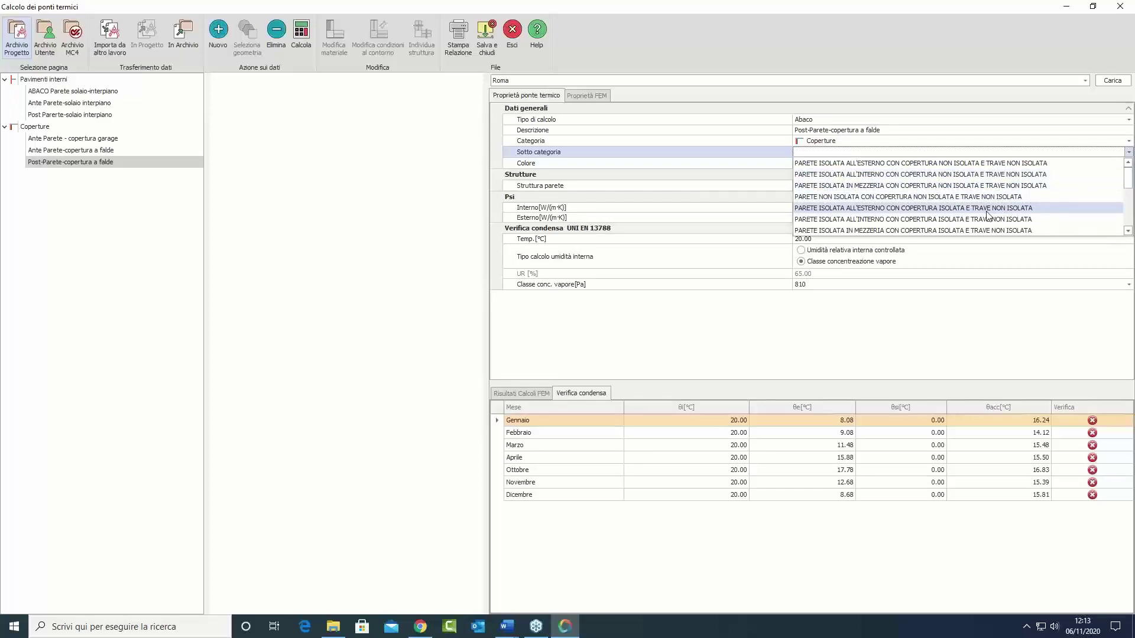
left_click(1127, 230)
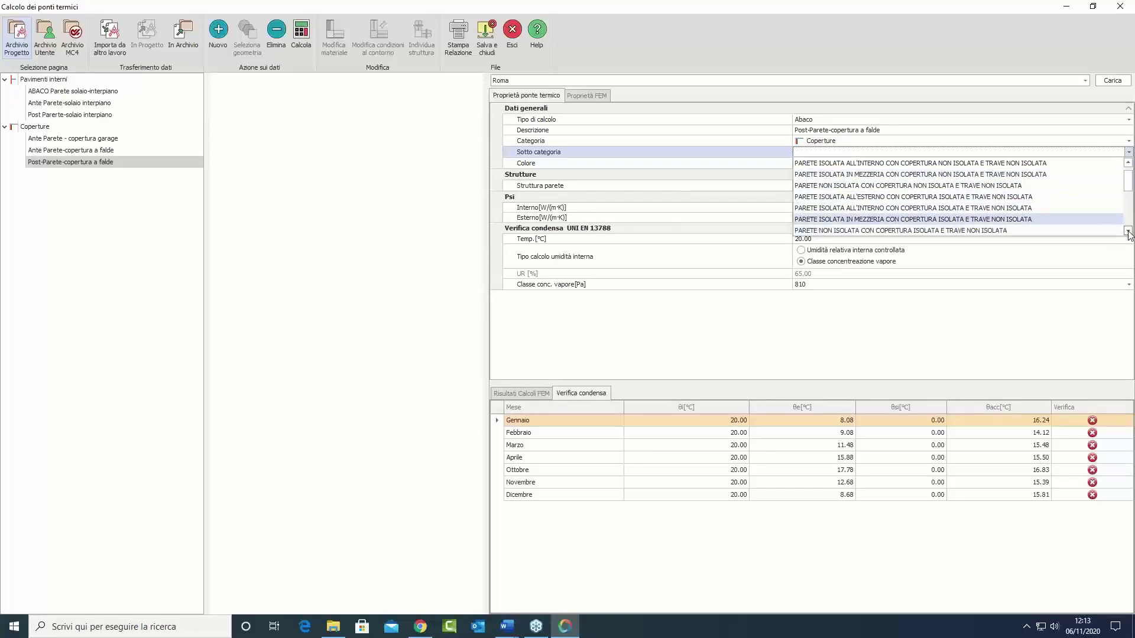
left_click(1122, 230)
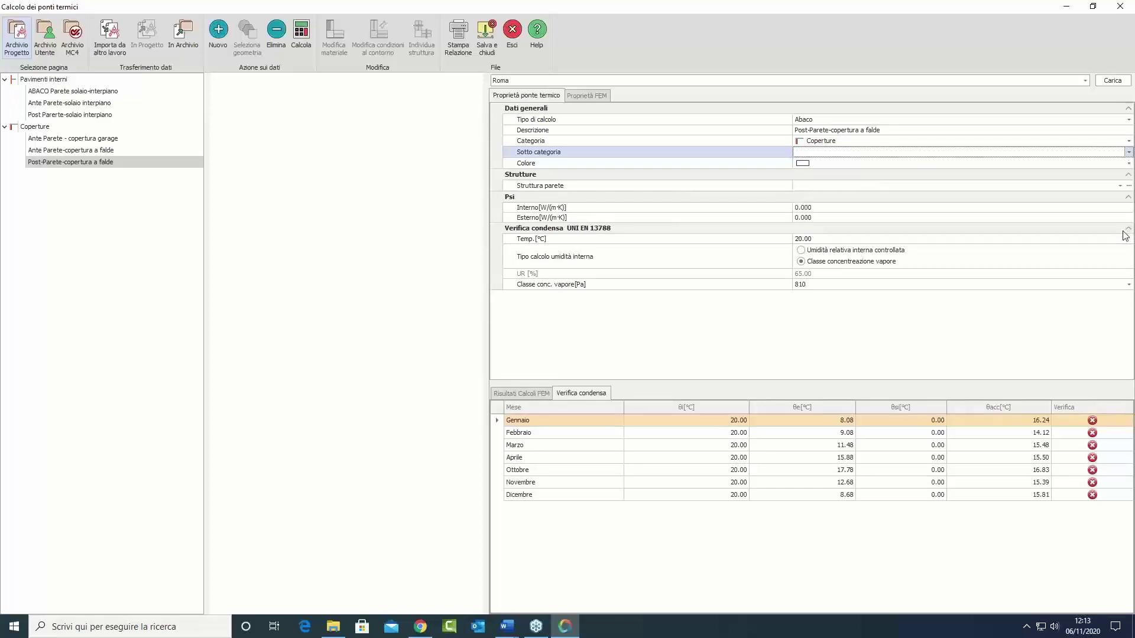
left_click(1129, 155)
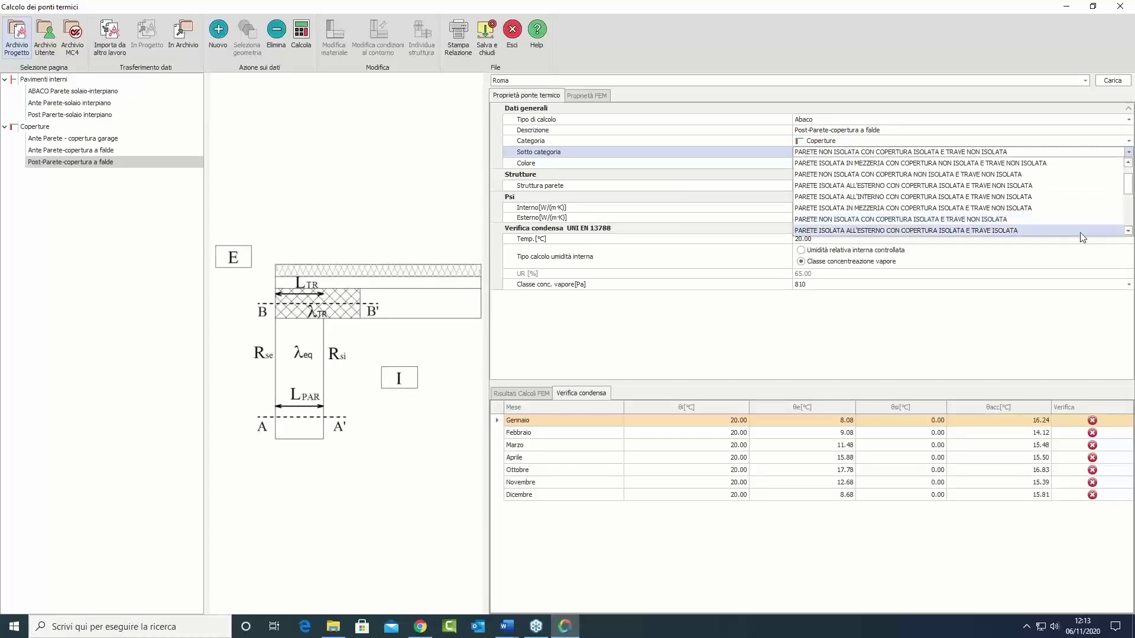
left_click(942, 232)
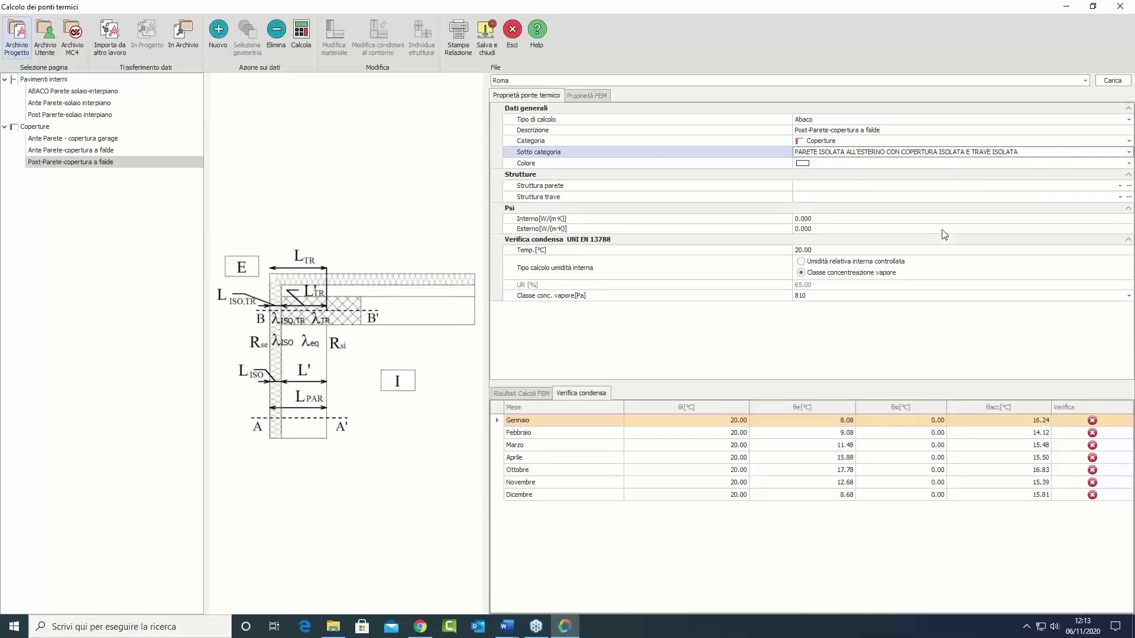
Step: Open the list of available wall structures for the Post-Parete-copertura a falde bridge
key("alt+Tab")
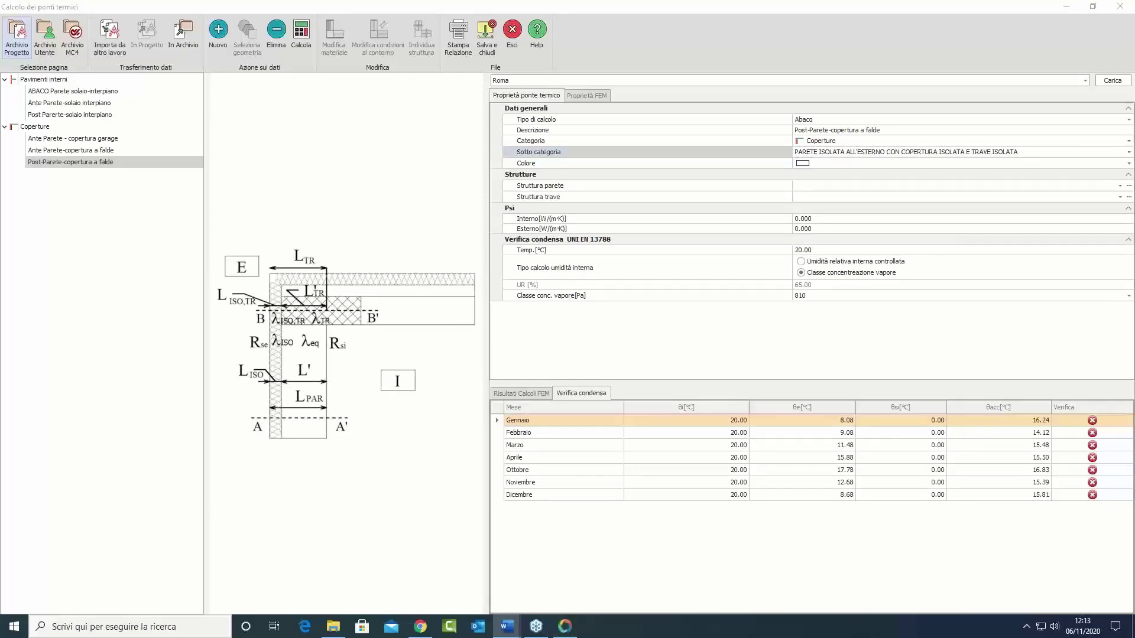
left_click(808, 187)
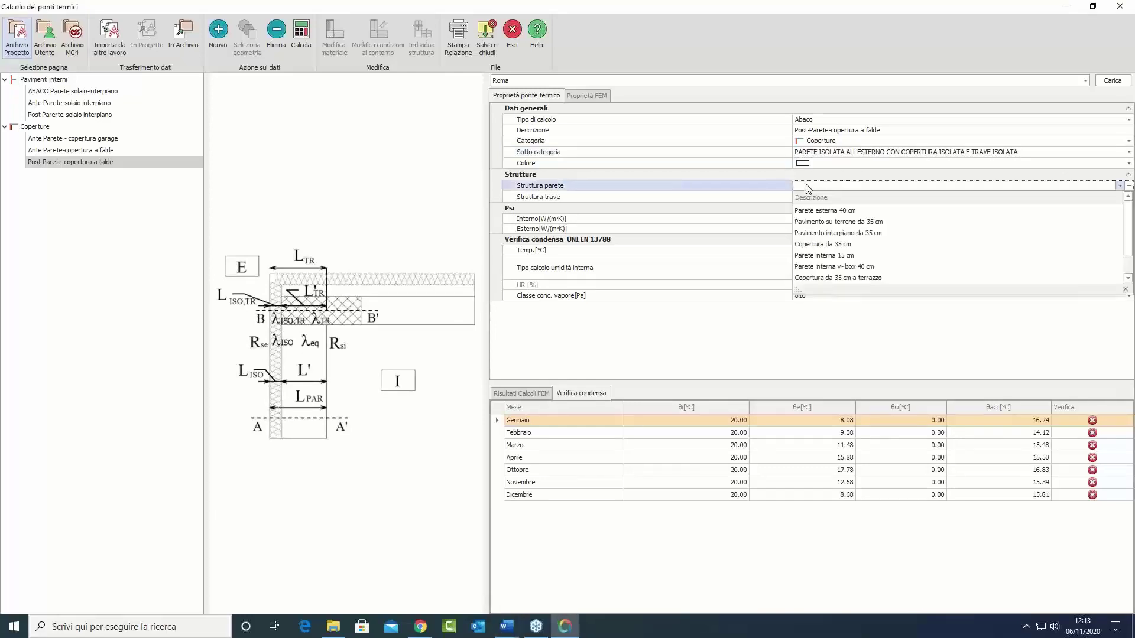
Step: Assign the wall structure Parete esterna 40 cm and the beam structure Trave isolata to the Post-Parete-copertura a falde thermal bridge
left_click(832, 212)
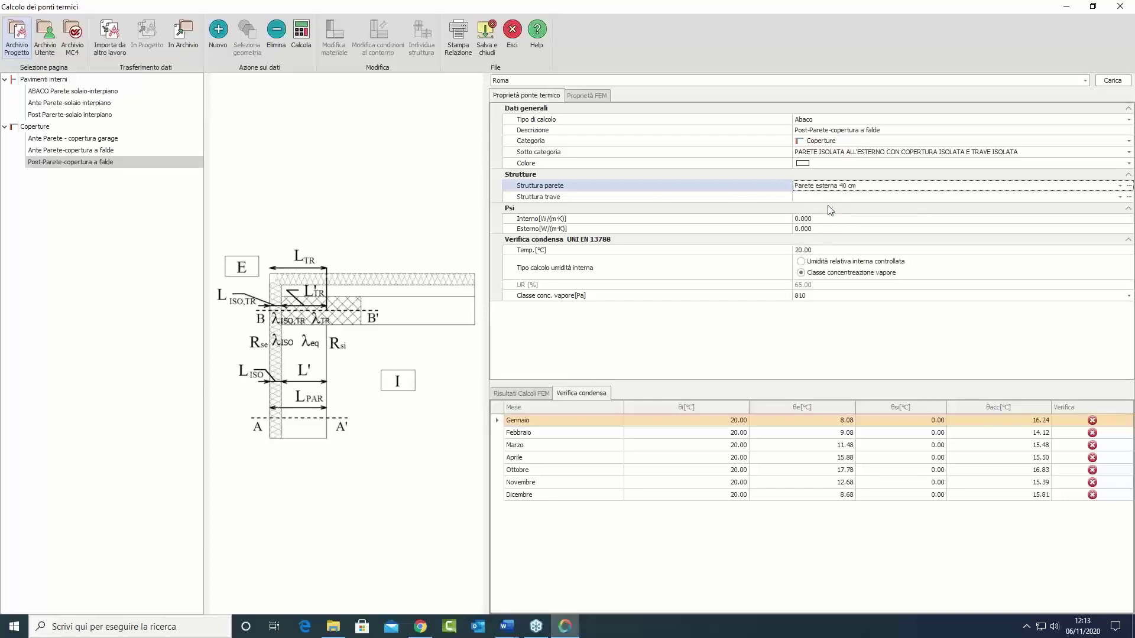
left_click(828, 198)
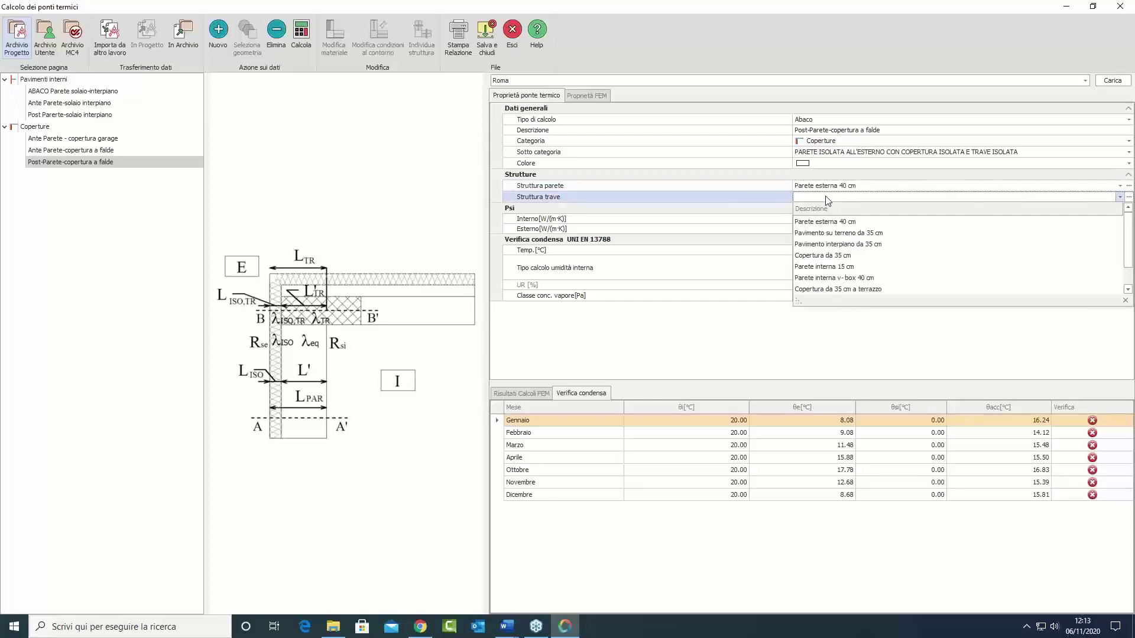
scroll(836, 254, "down", 1)
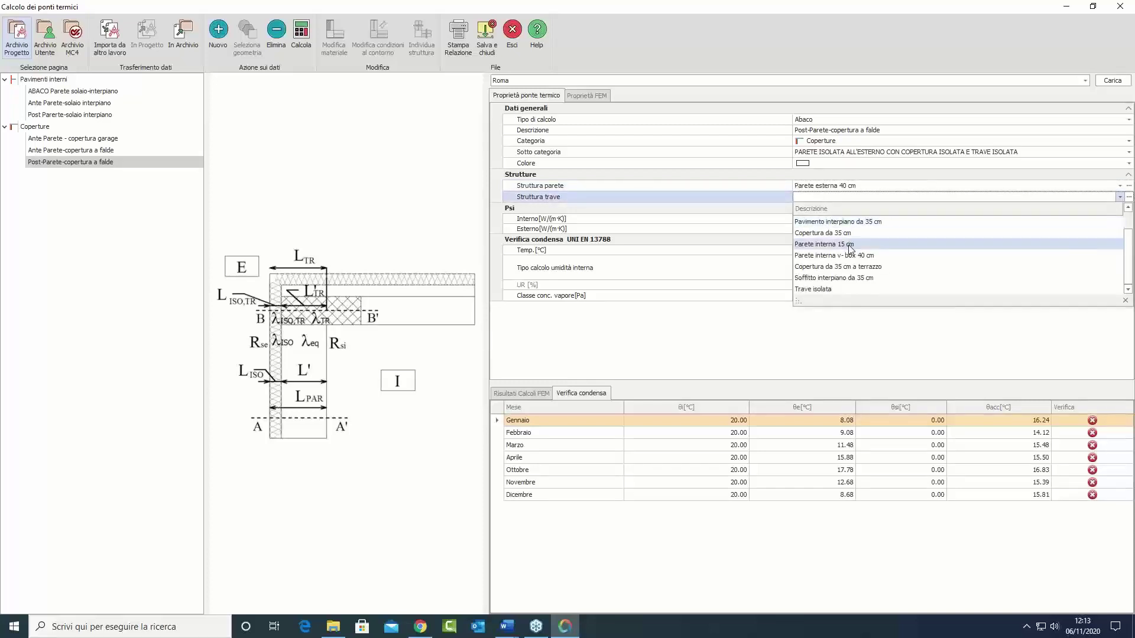
left_click(834, 289)
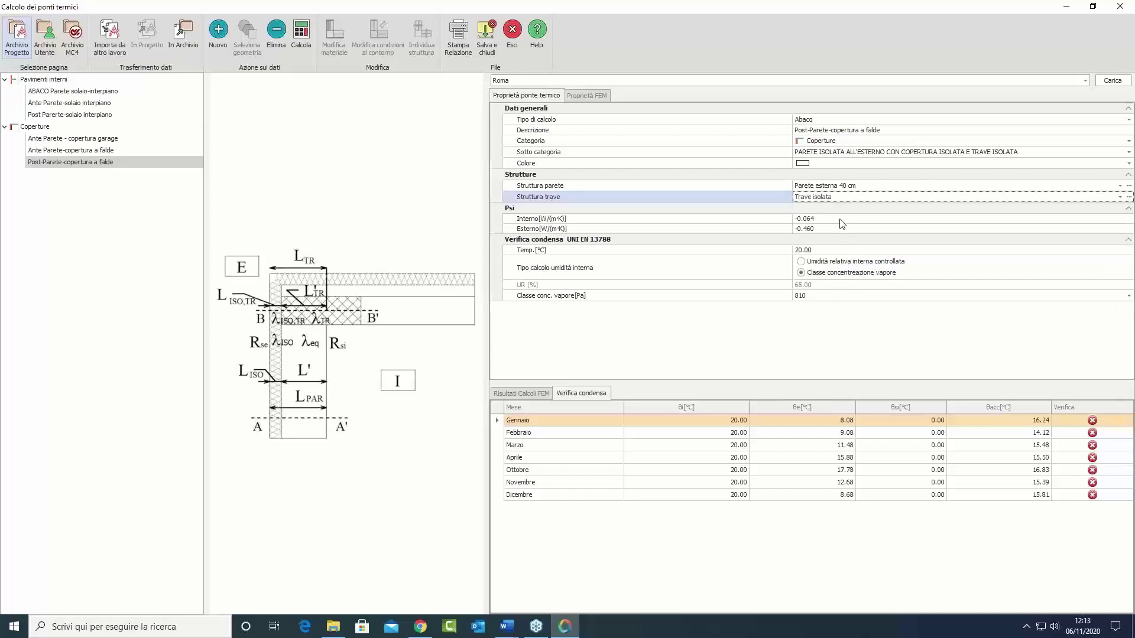
key("alt+Tab")
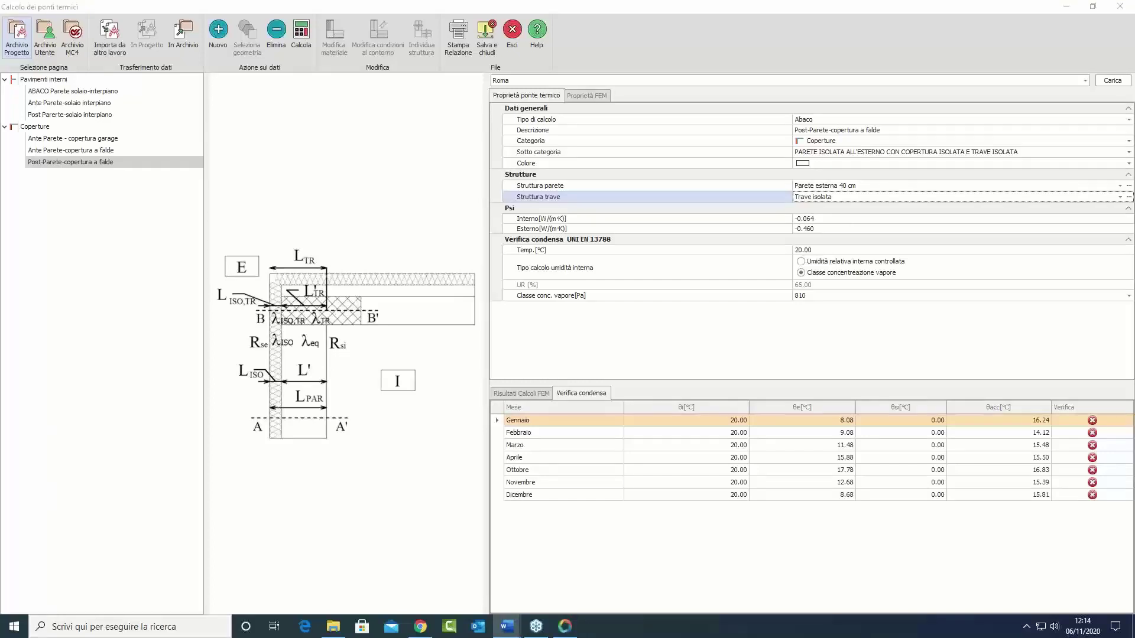
Step: Copy the description of the Ante Parete - copertura garage thermal bridge
left_click(96, 139)
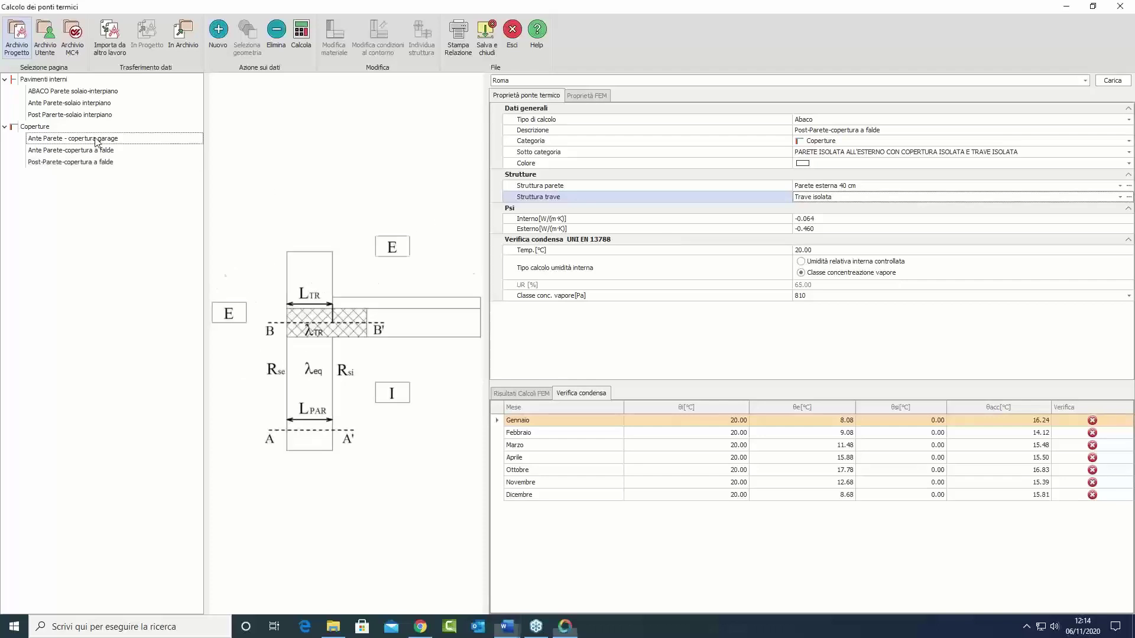
left_click(886, 131)
key("ctrl+c")
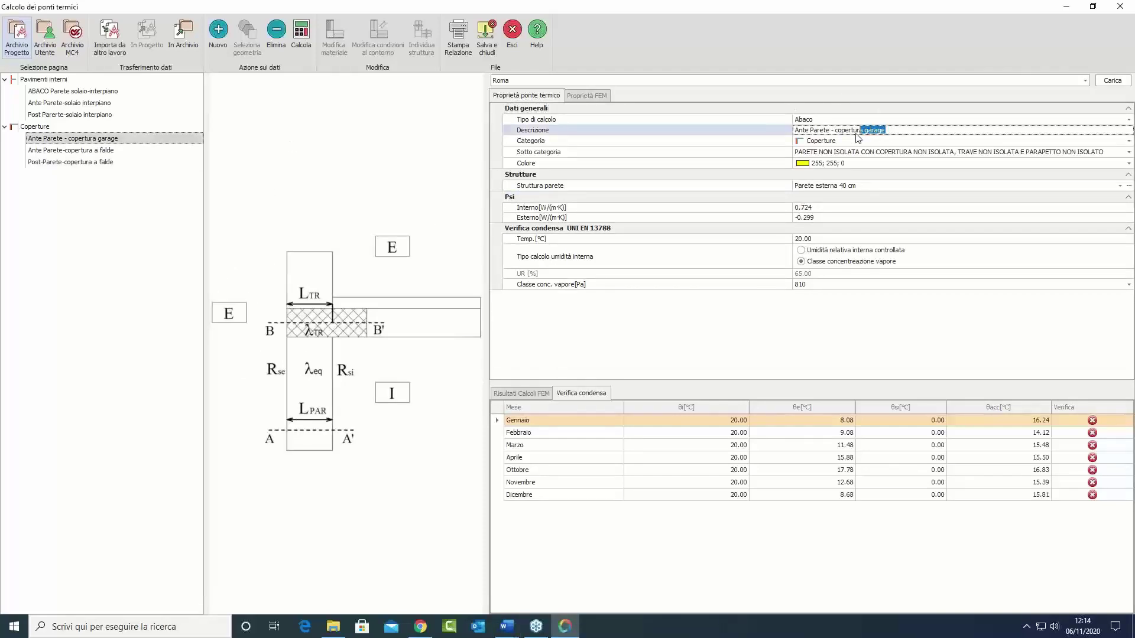
left_click(832, 207)
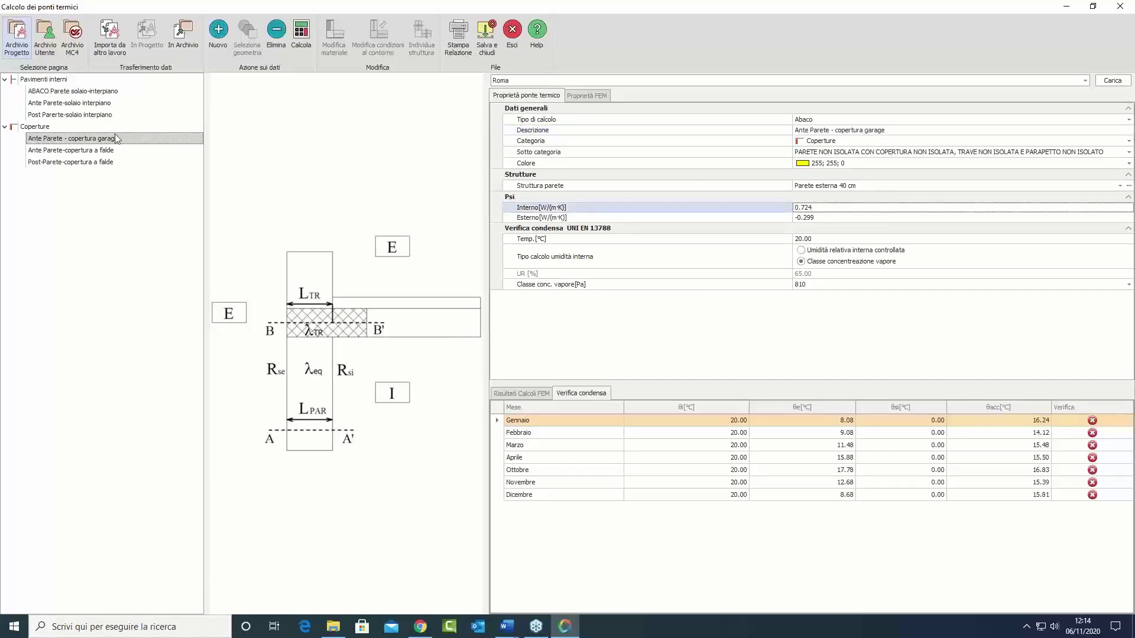
Step: Create a new thermal bridge and set its calculation type to Abaco
left_click(218, 31)
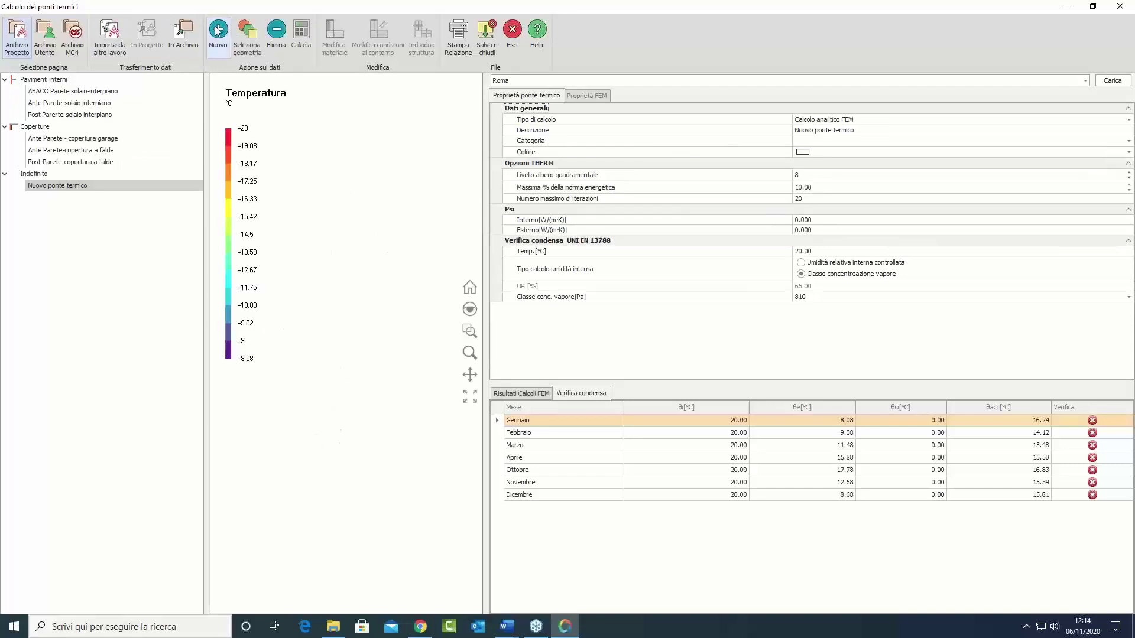
left_click(858, 119)
left_click(820, 152)
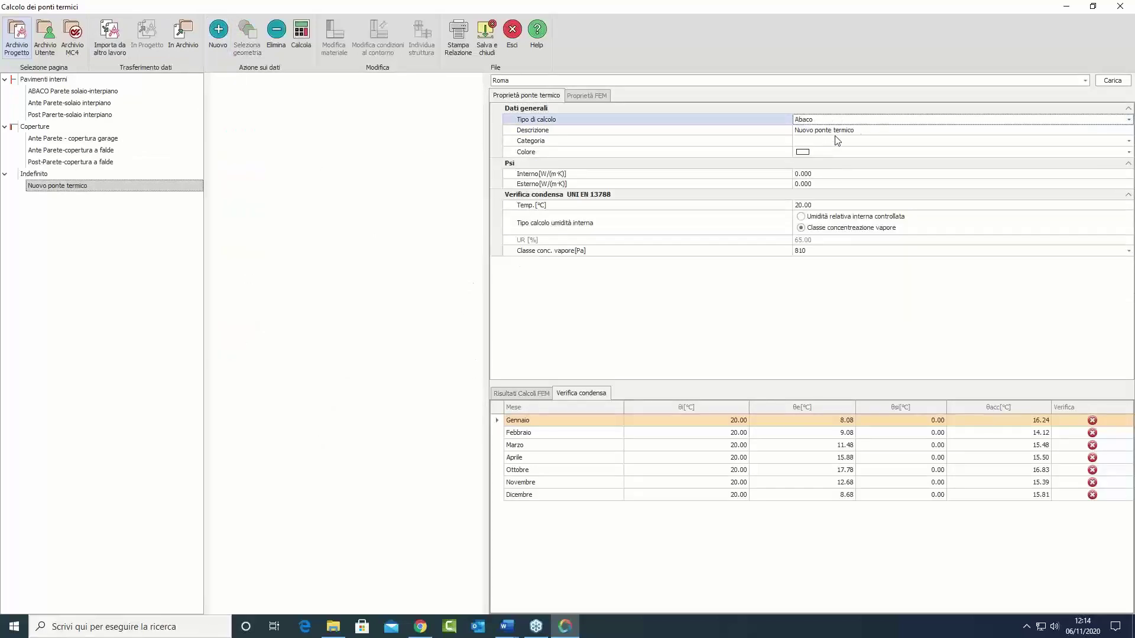
Step: Paste the copied description into the new thermal bridge and change it to Post Parete - copertura garage
left_click(856, 130)
left_click_drag(851, 131, 796, 135)
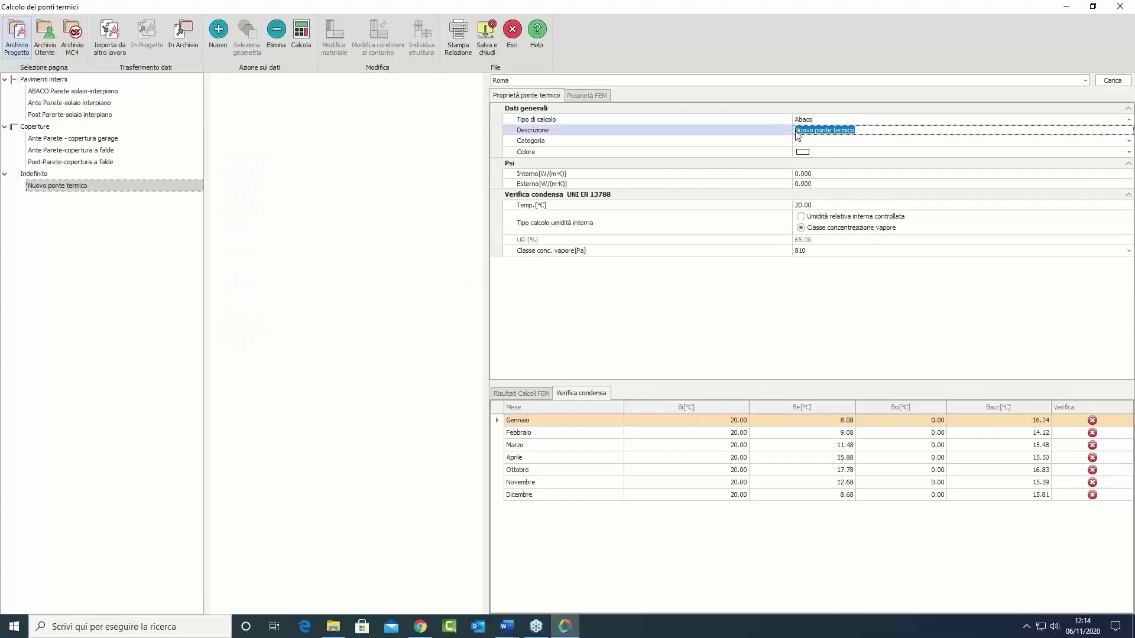
key("ctrl+v")
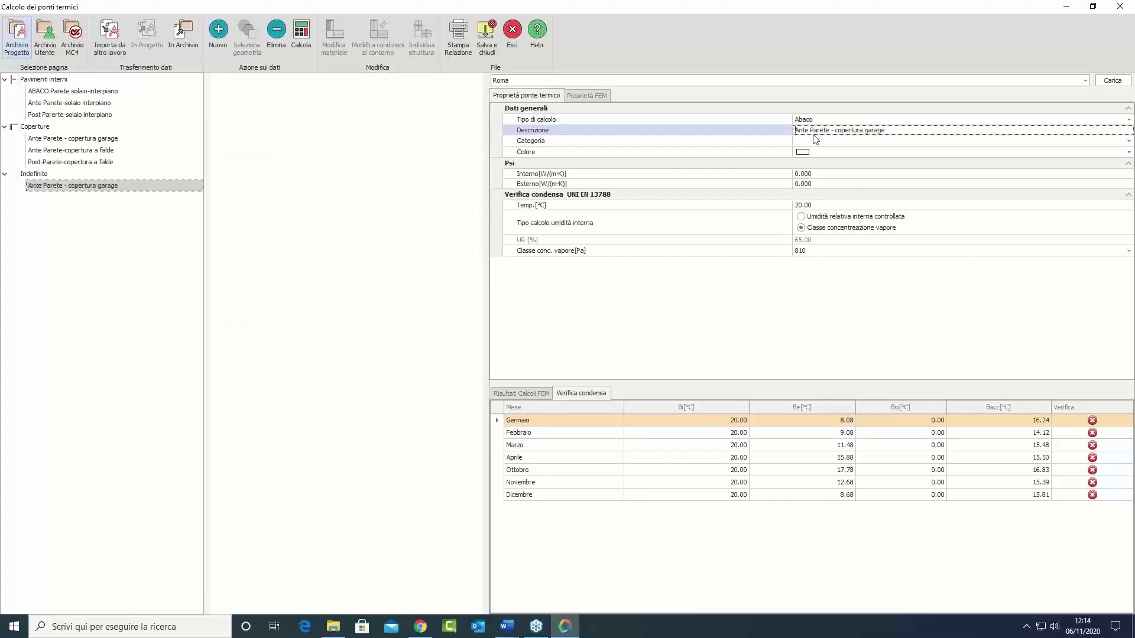
type("Post")
key("Delete")
key("Delete")
key("Delete")
key("Delete")
key("alt+Tab")
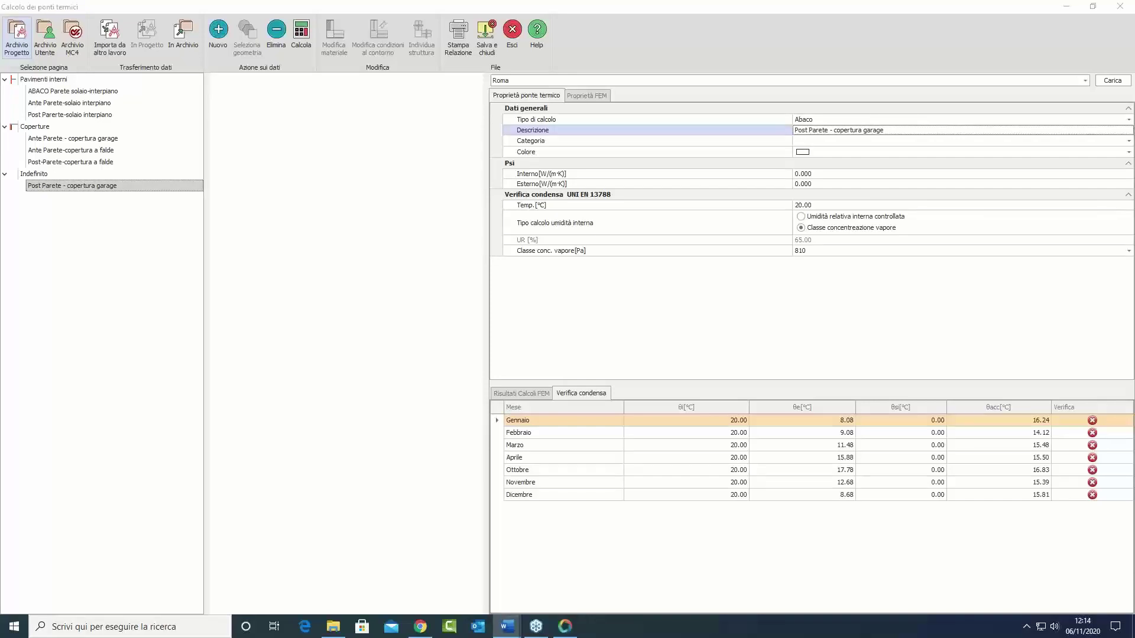
Step: Set the category to Coperture and the subcategory to PARETE ISOLATA ALL'ESTERNO CON COPERTURA ISOLATA, TRAVE ISOLATA E PARAPETTO ISOLATO
left_click(829, 143)
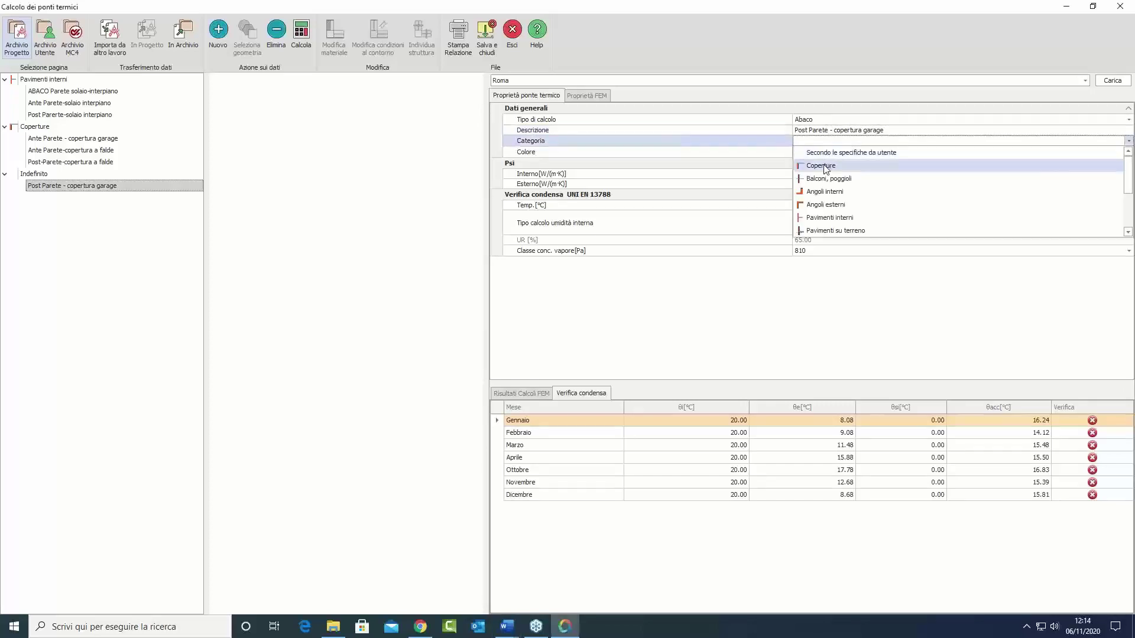
left_click(827, 167)
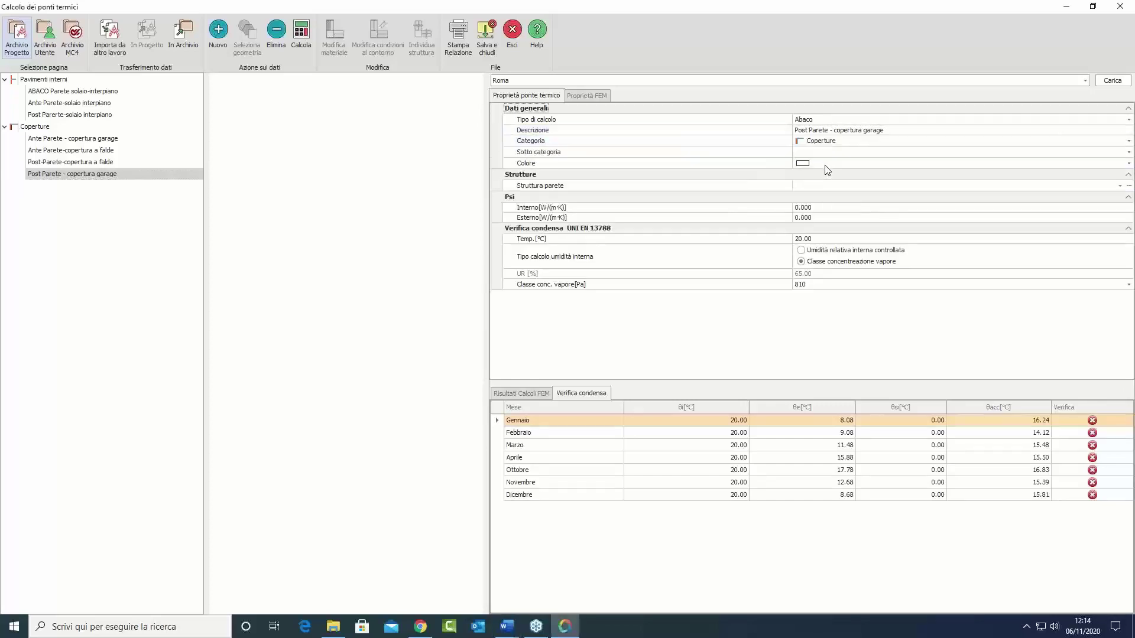
left_click(1128, 155)
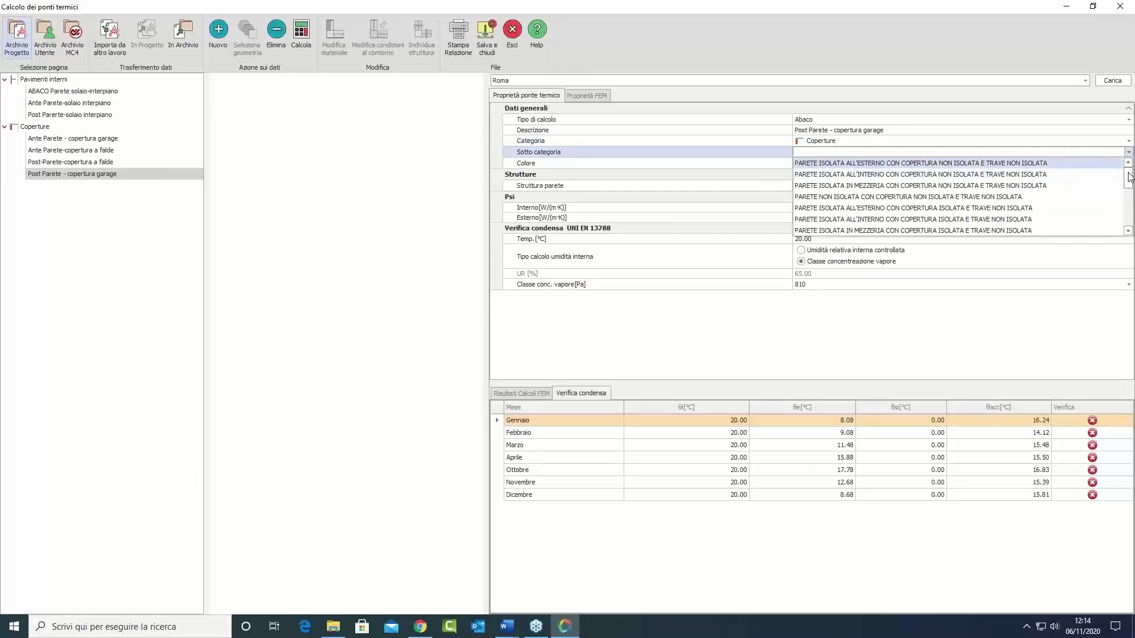
left_click_drag(1129, 176, 1122, 212)
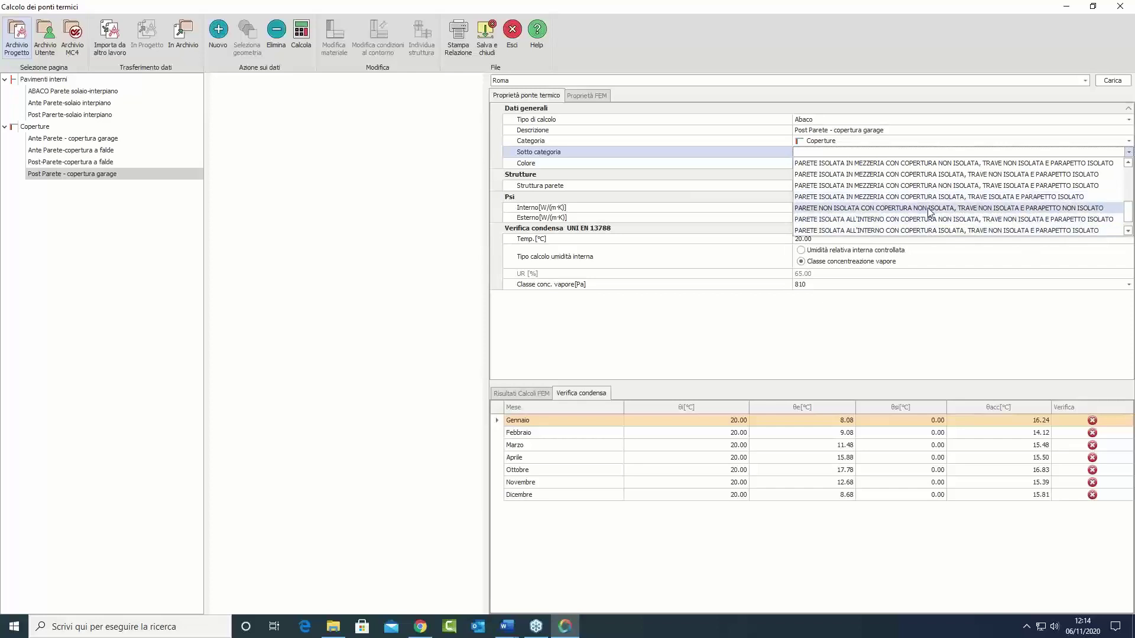
scroll(919, 195, "down", 1)
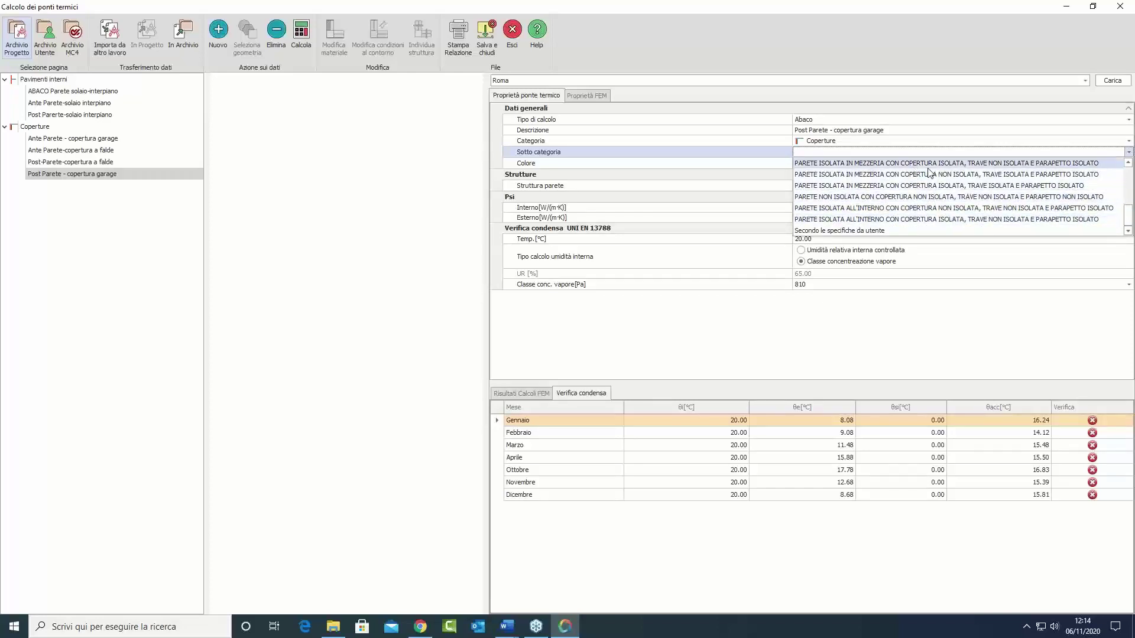
scroll(929, 172, "up", 3)
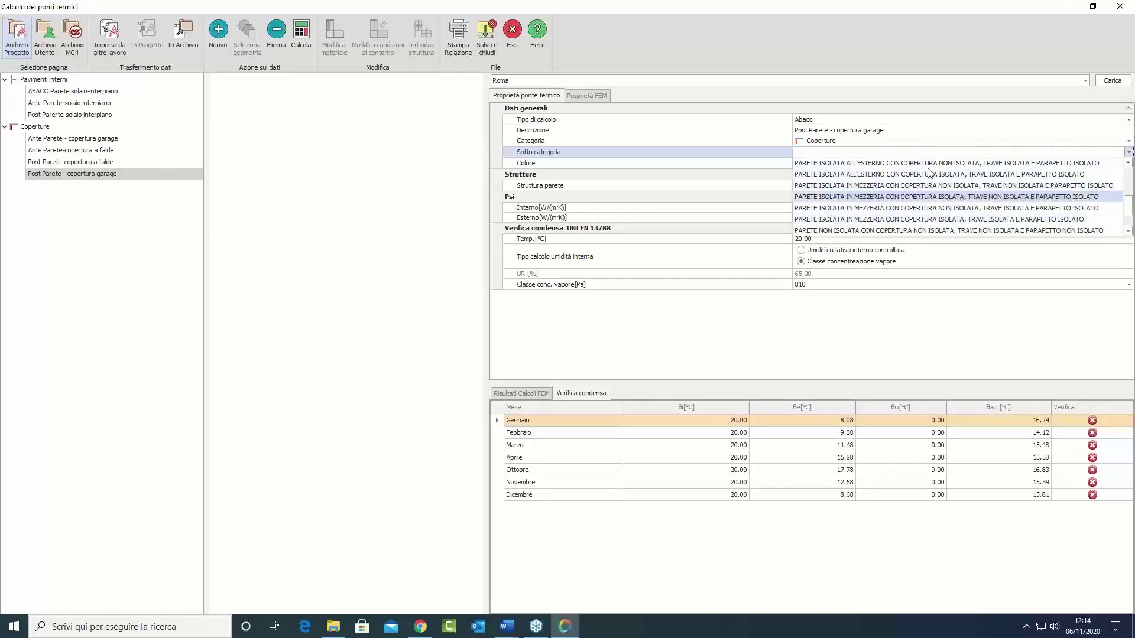
left_click(976, 175)
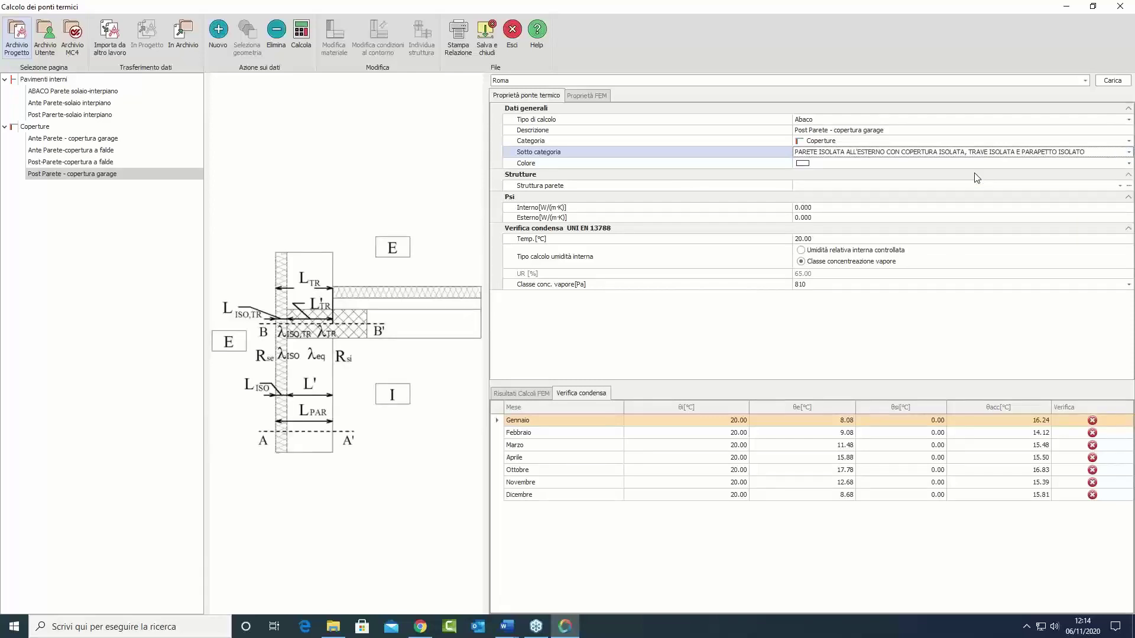
Step: Assign the wall structure Parete esterna 40 cm to the garage roof thermal bridge, then save and close the thermal bridge archive
left_click(810, 186)
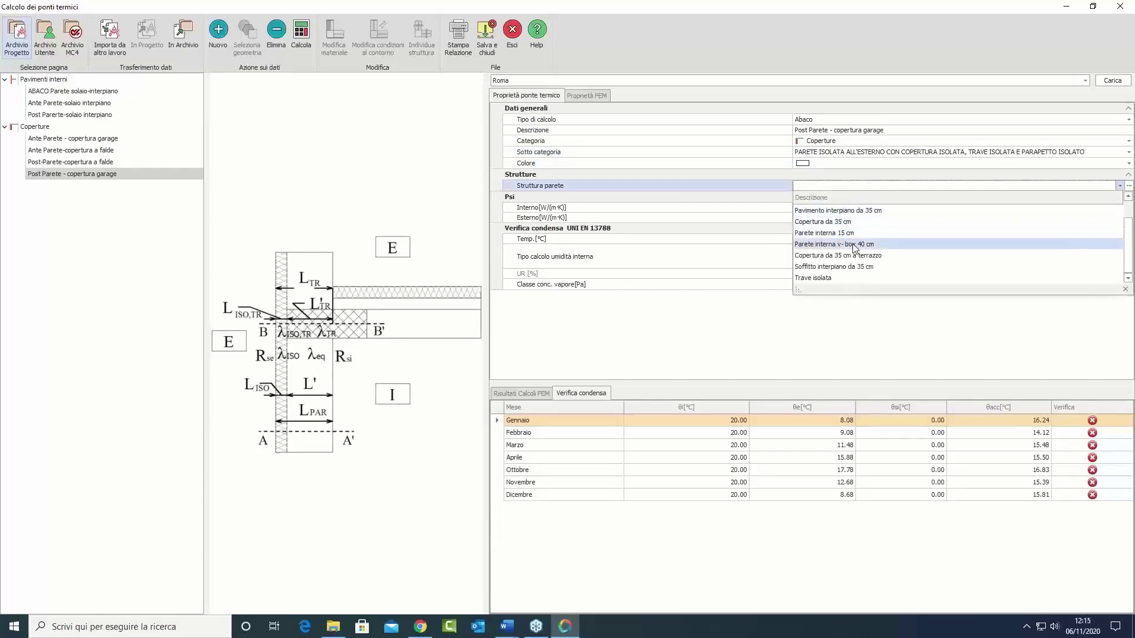
scroll(898, 224, "up", 2)
left_click(864, 211)
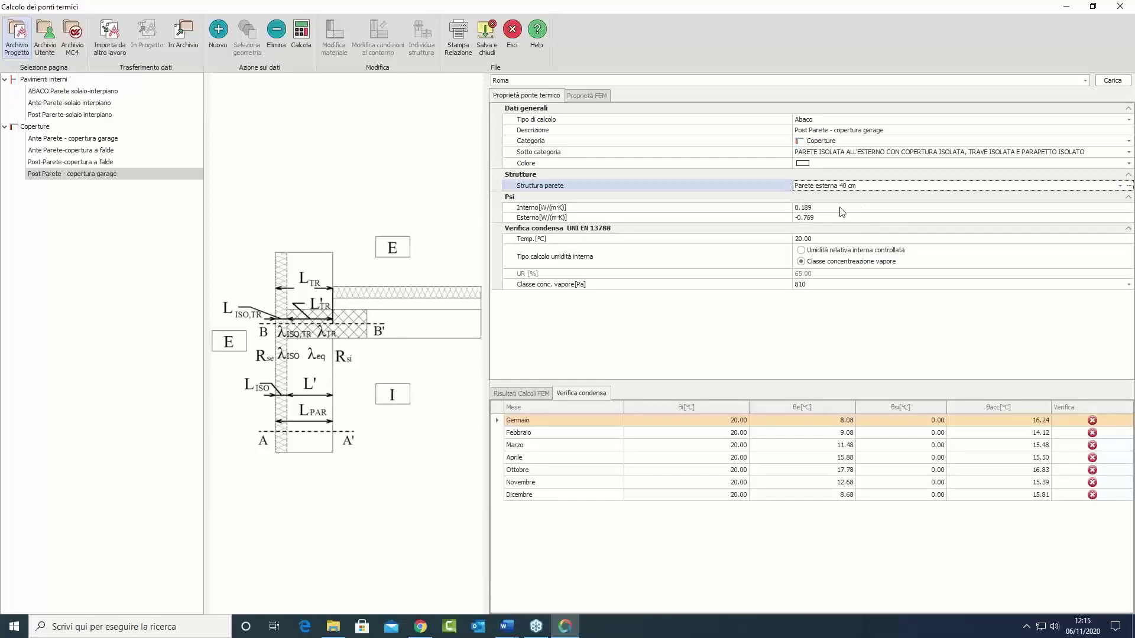
left_click(485, 33)
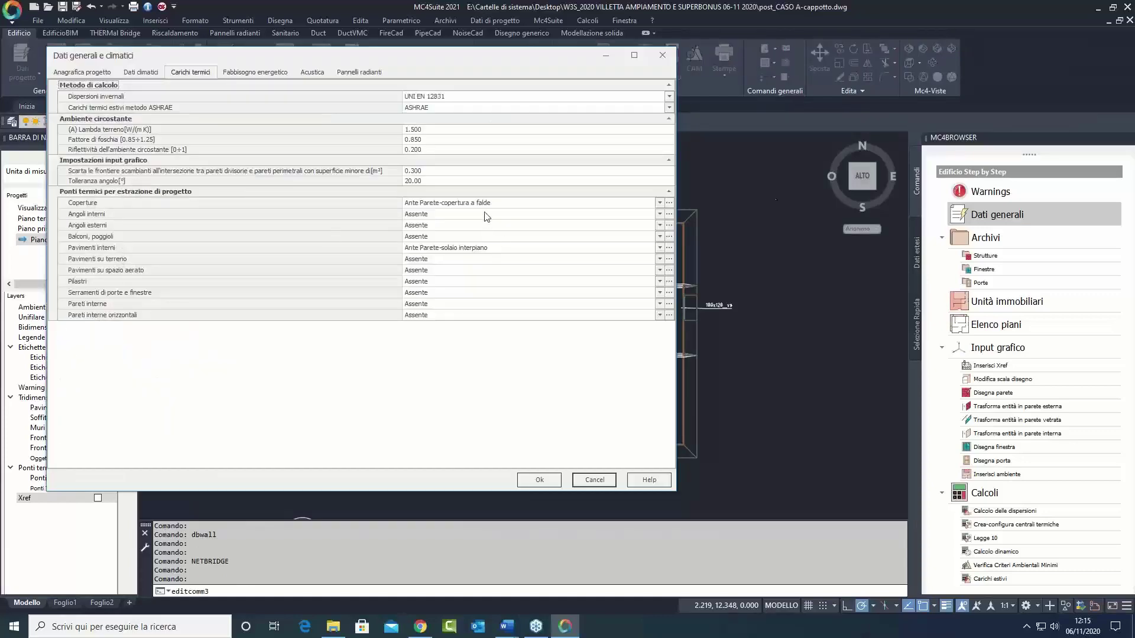
Step: Set the project extraction thermal bridges to Post-Parete-copertura a falde for Coperture and Post Parerte-solaio interpiano for Pavimenti interni
left_click(489, 203)
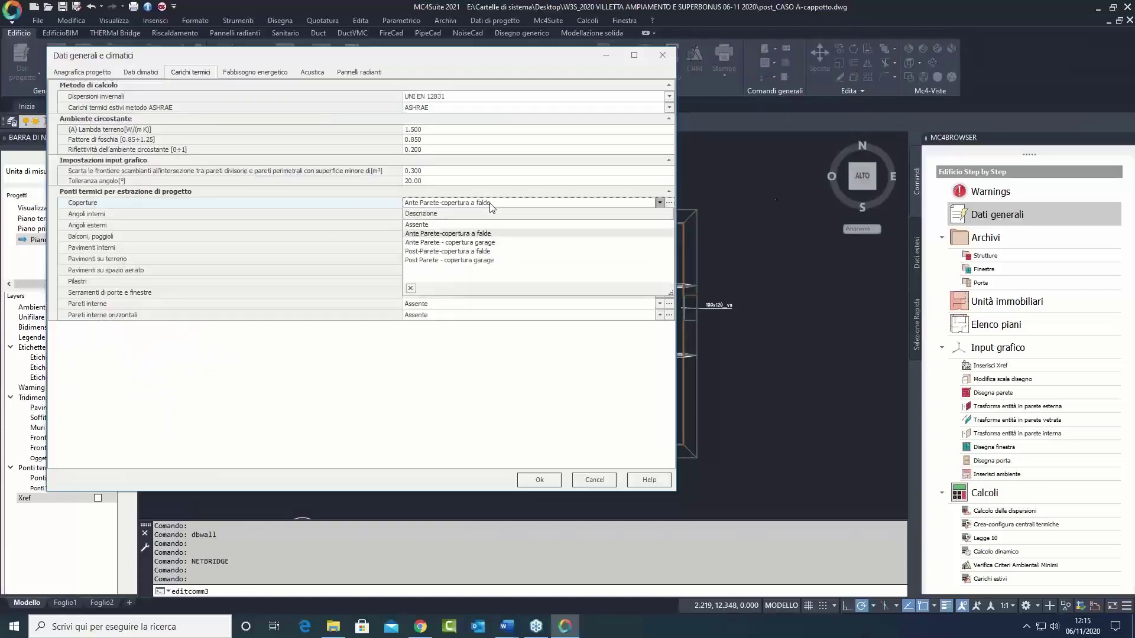
left_click(485, 252)
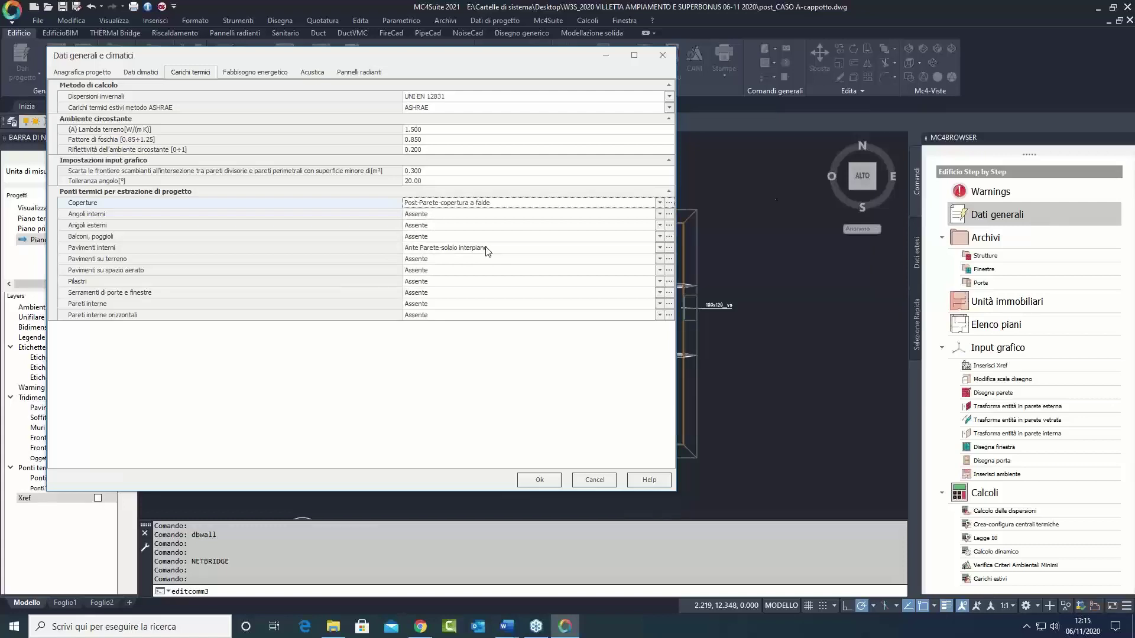
left_click(486, 252)
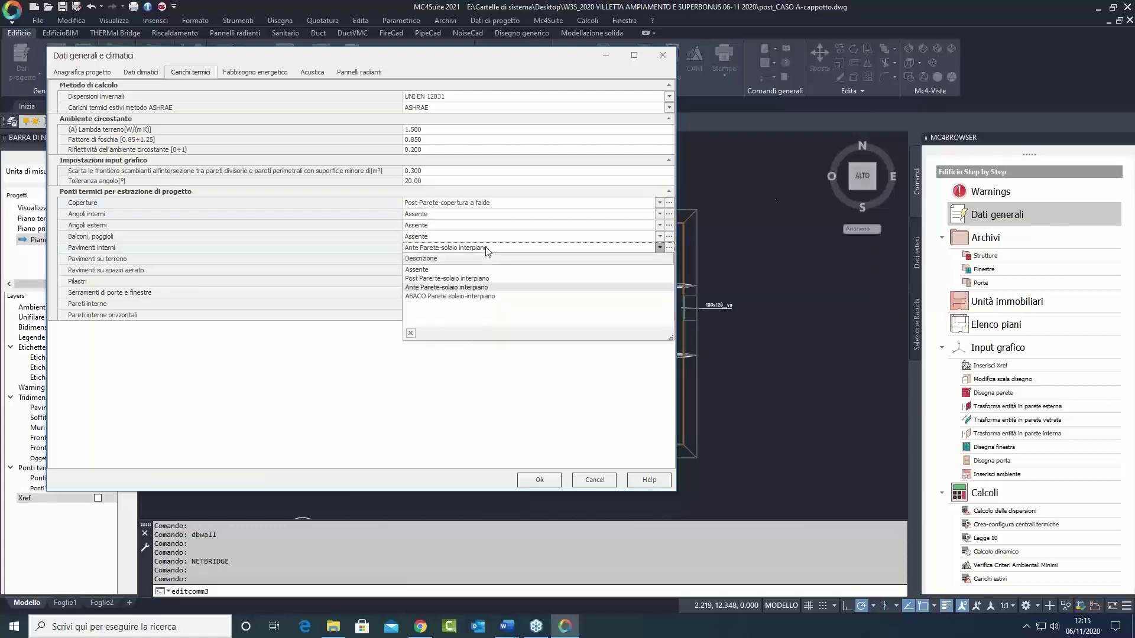
left_click(483, 278)
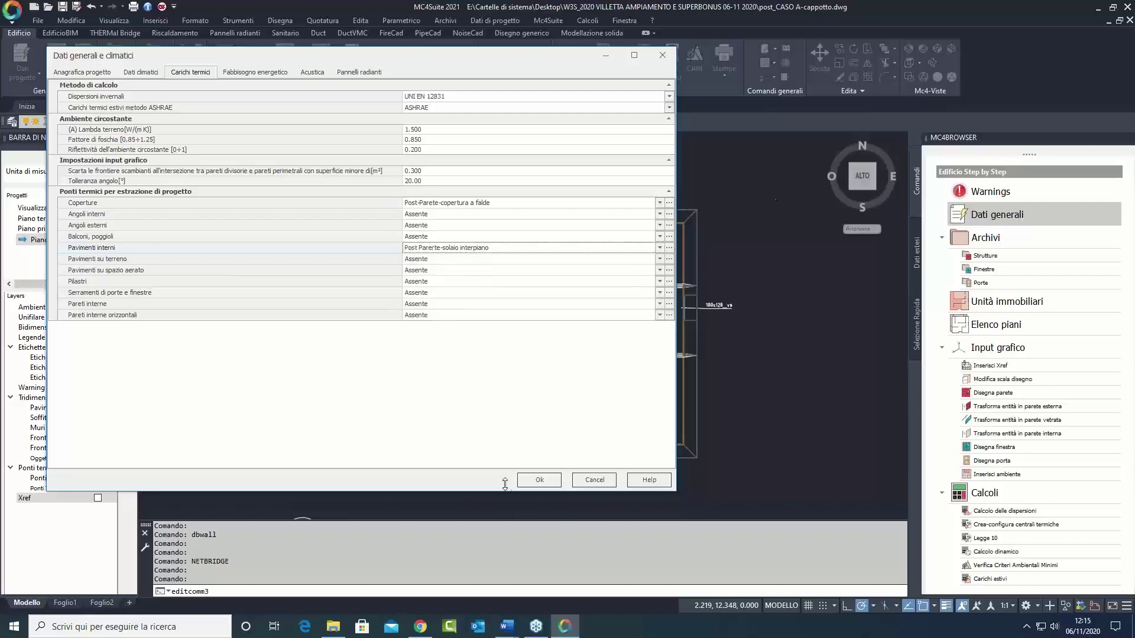
left_click(537, 481)
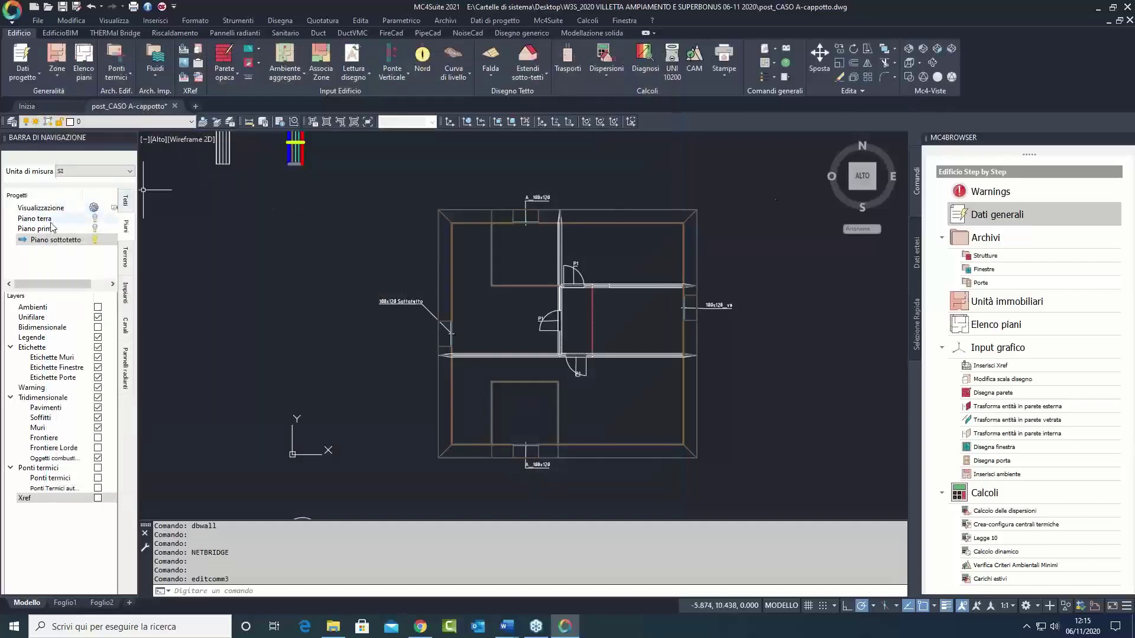
Step: Make Piano terra the current floor and show the Ponti termici layers in its plan
double_click(48, 220)
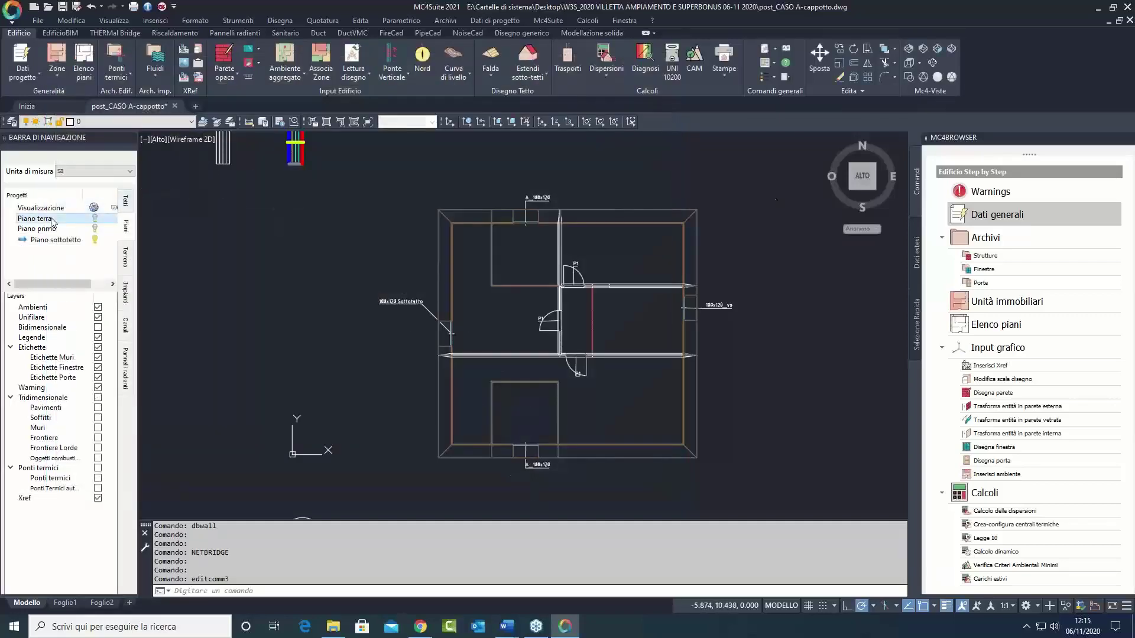
middle_click_drag(372, 292, 453, 291)
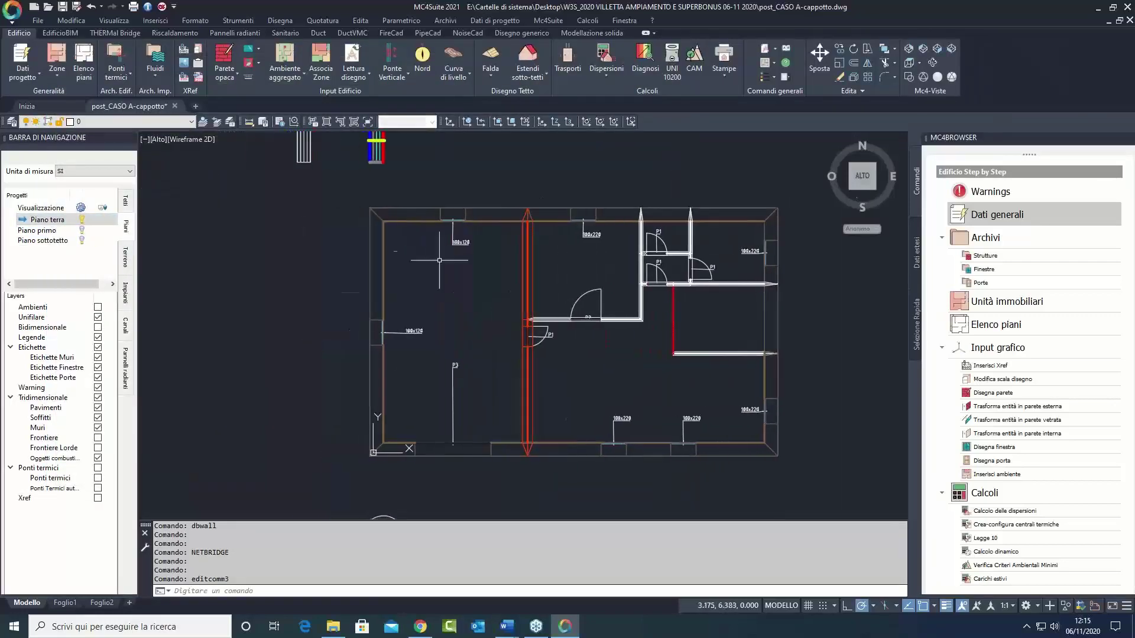
left_click(98, 468)
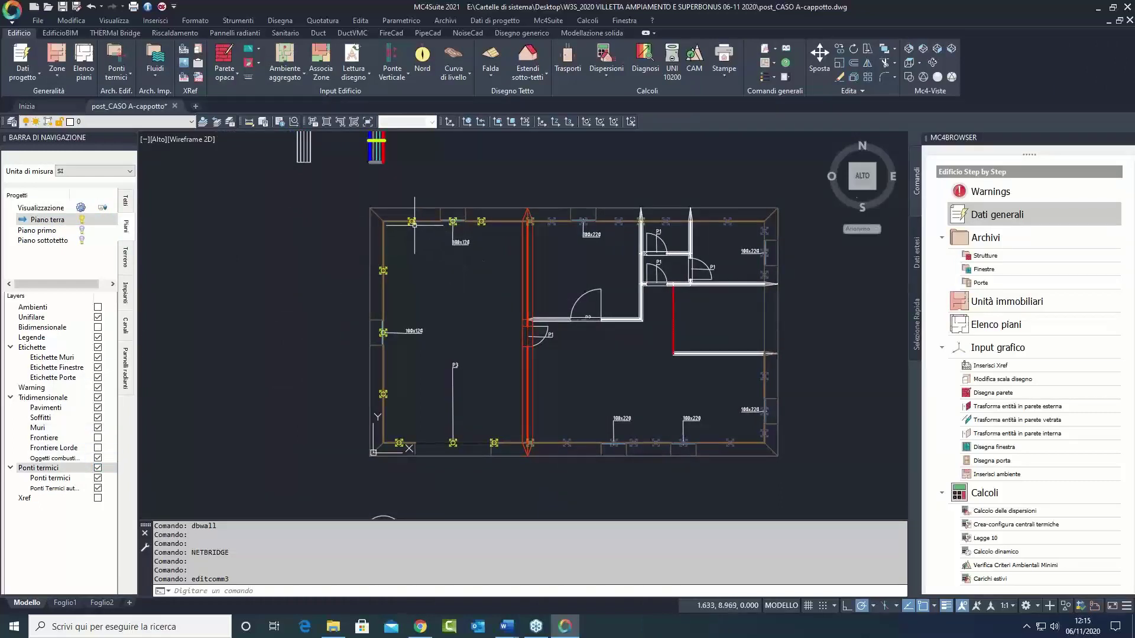
Step: Set Ponte termico 2 of all thermal bridges on the garage's outer walls to Post Parete - copertura garage
left_click_drag(335, 188, 520, 475)
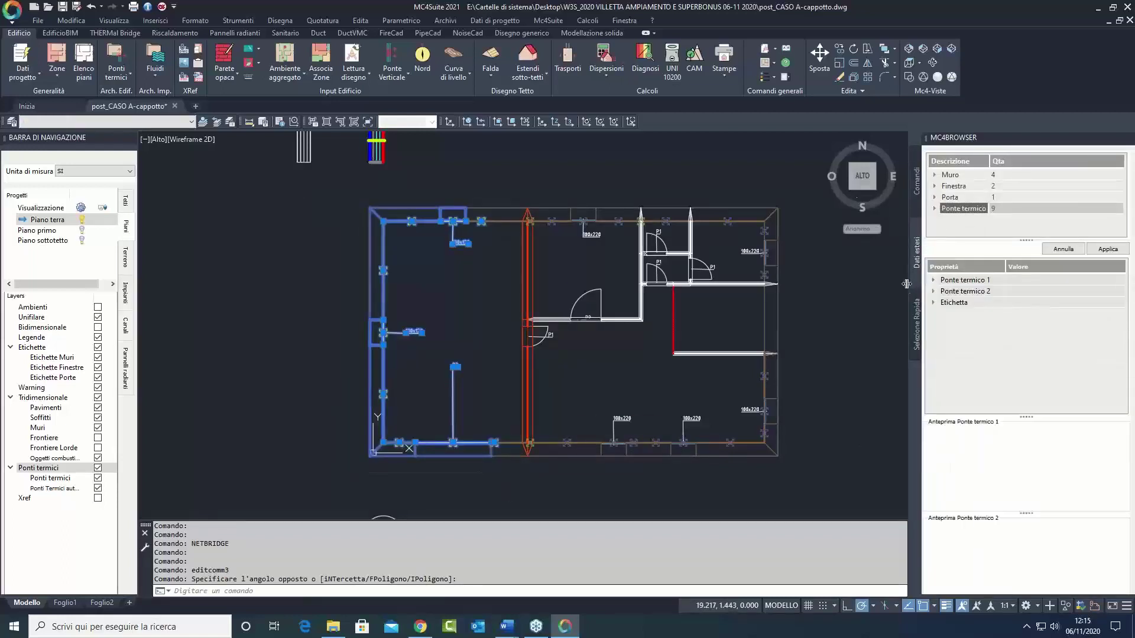
left_click_drag(909, 290, 852, 288)
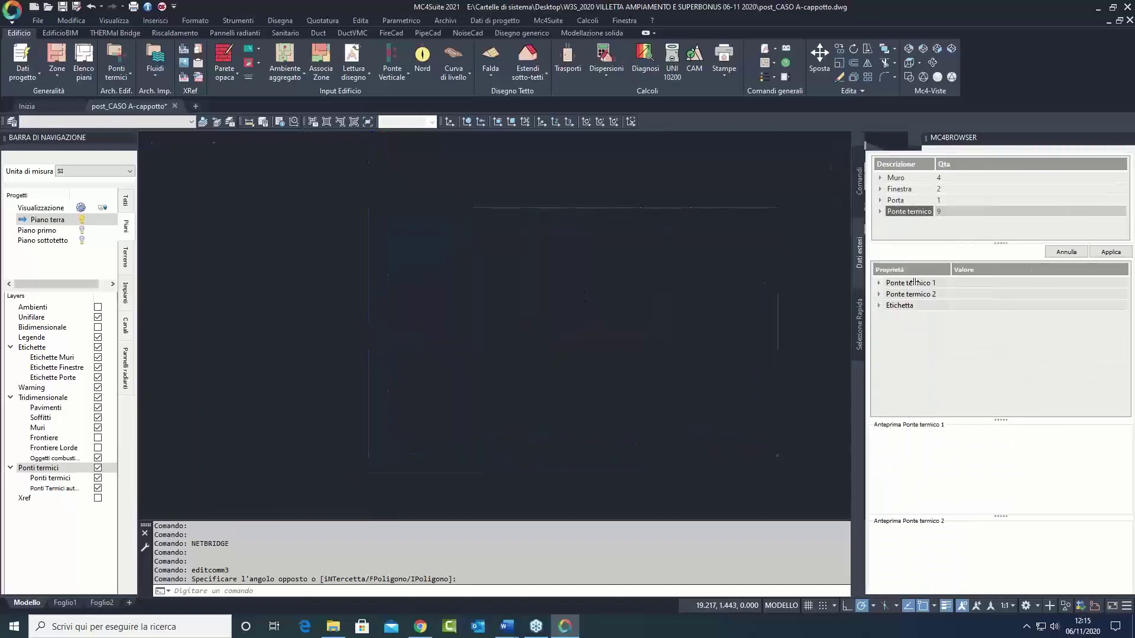
left_click(878, 283)
left_click(878, 320)
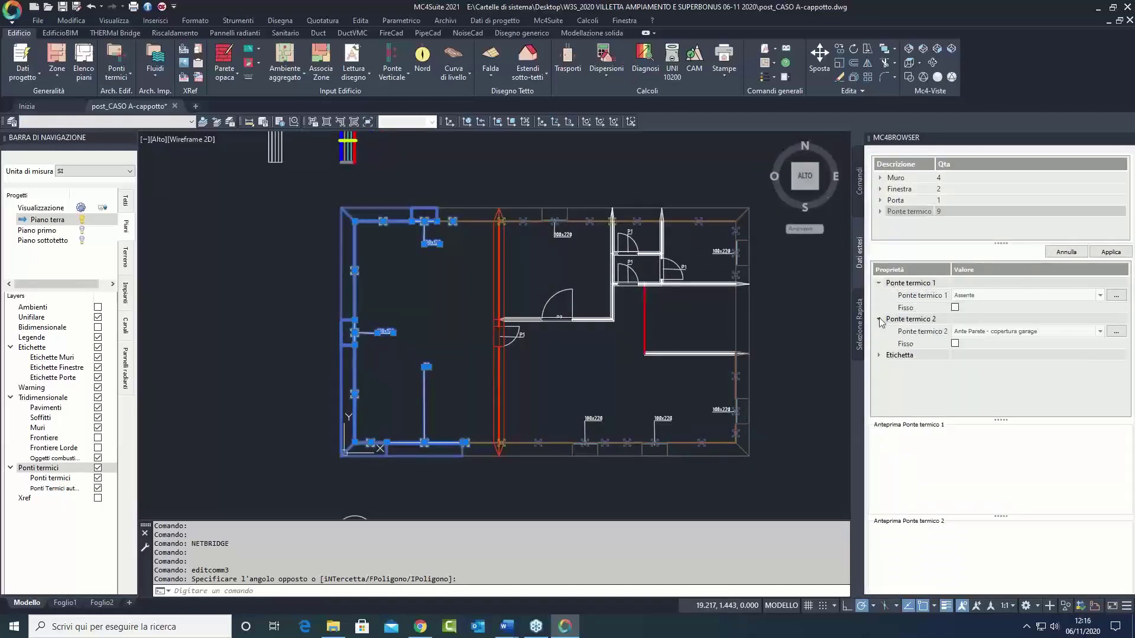
left_click(1008, 331)
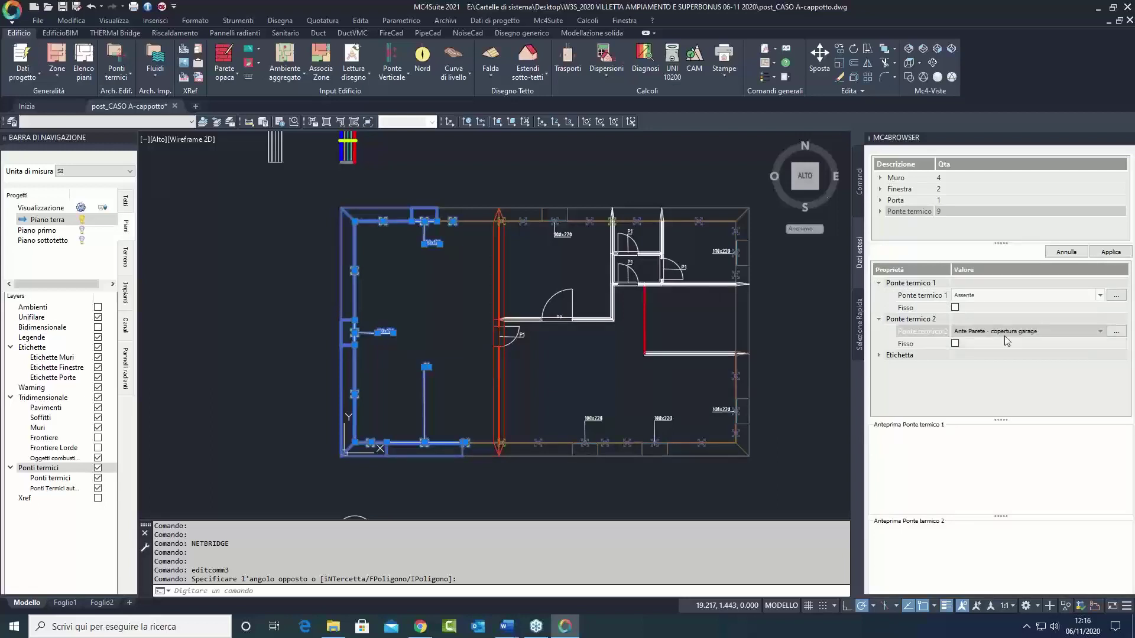
left_click(1047, 331)
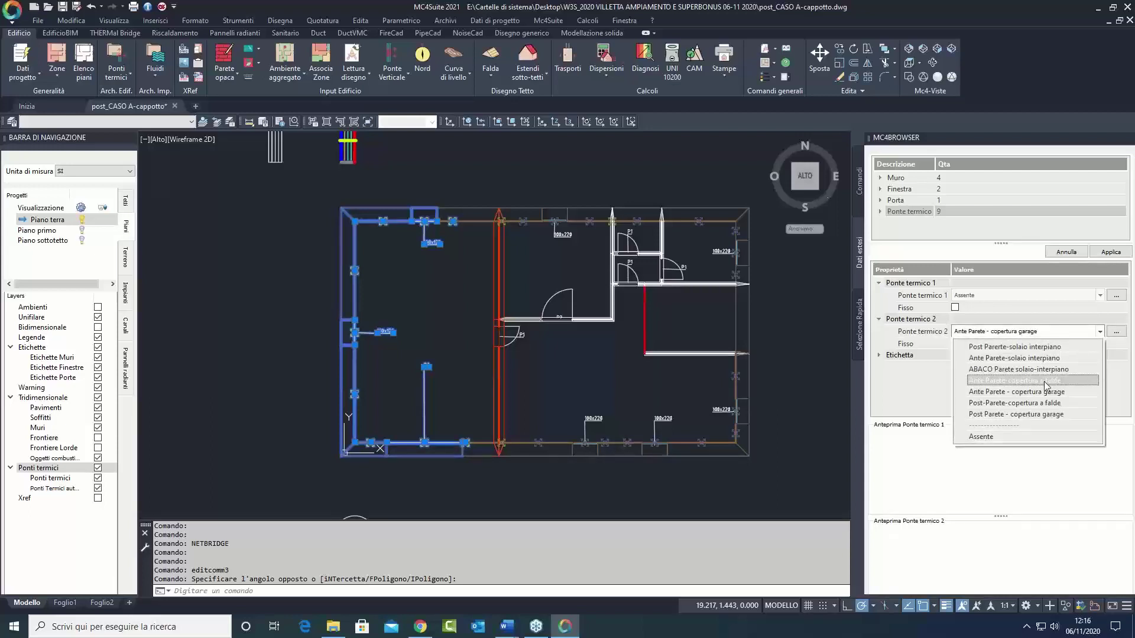
left_click(1044, 414)
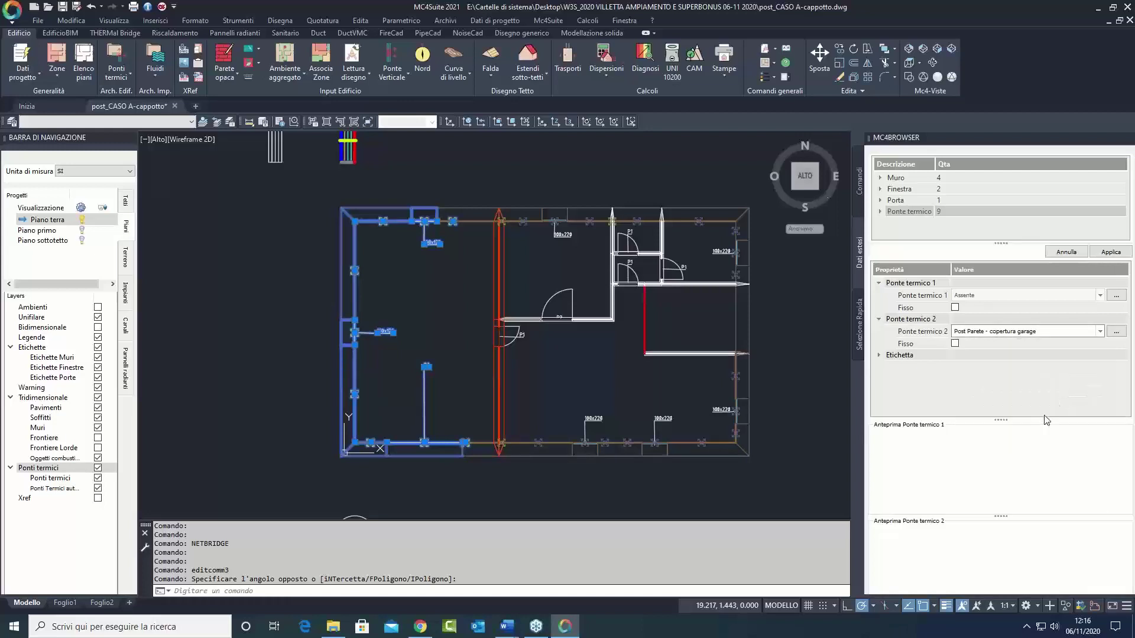
left_click(1111, 252)
left_click(384, 251)
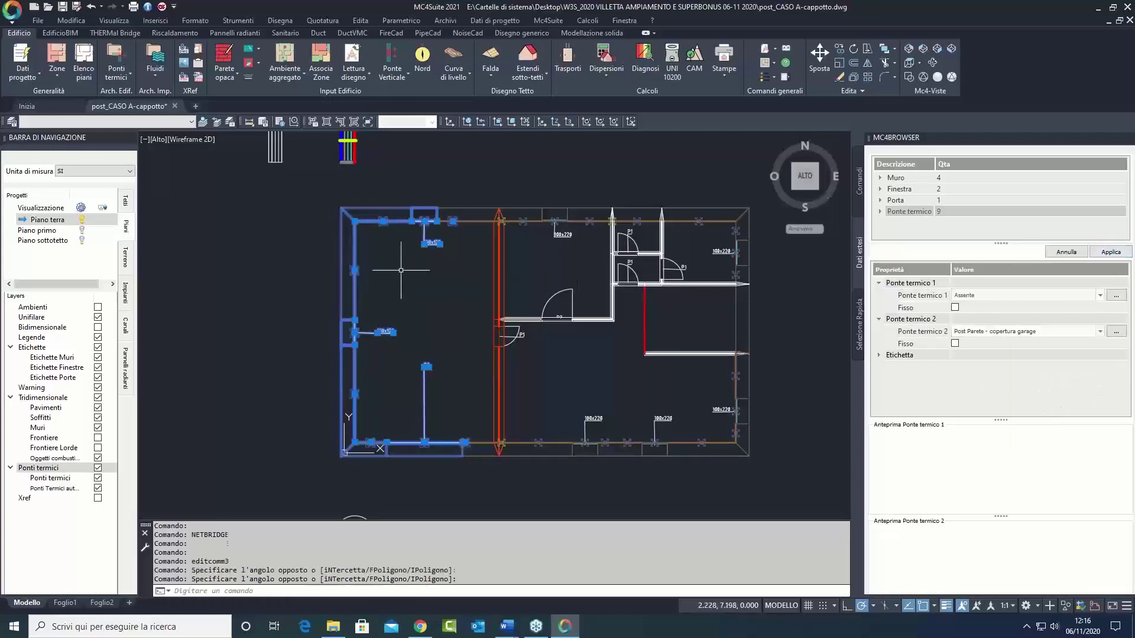
key("Escape")
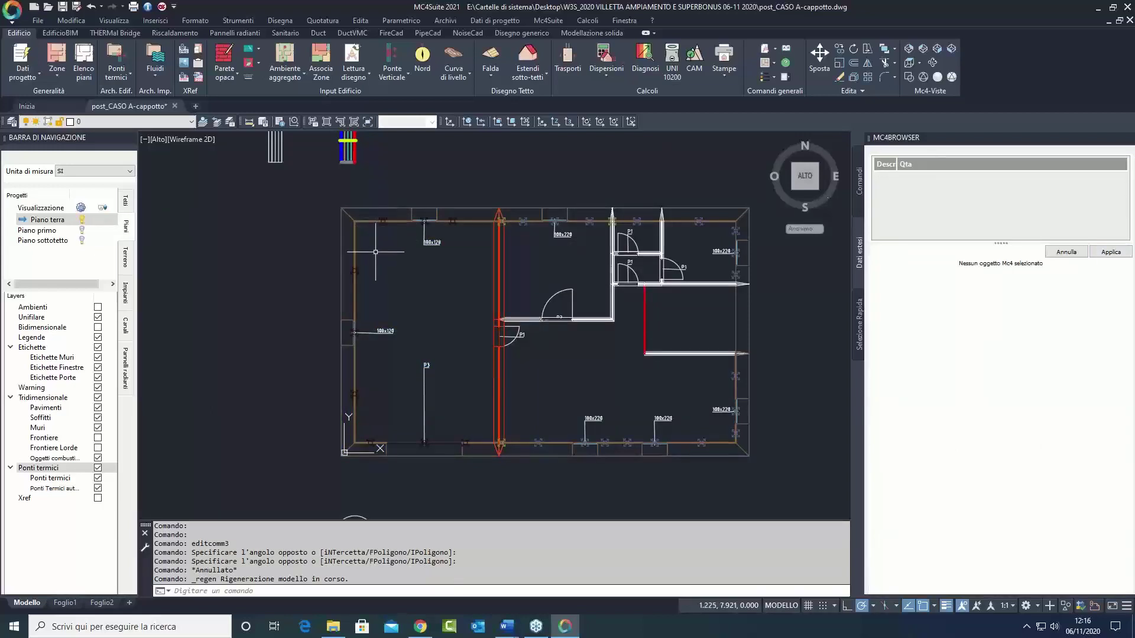
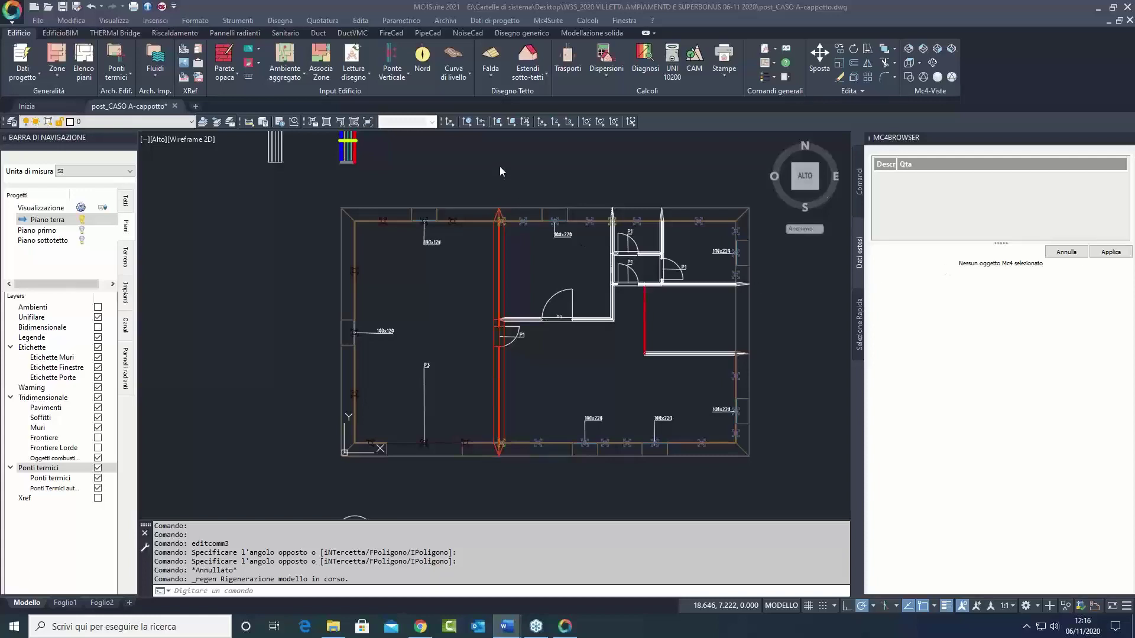
Step: Run the graphic reading of the building, then the reading of its net and gross boundaries
left_click(520, 173)
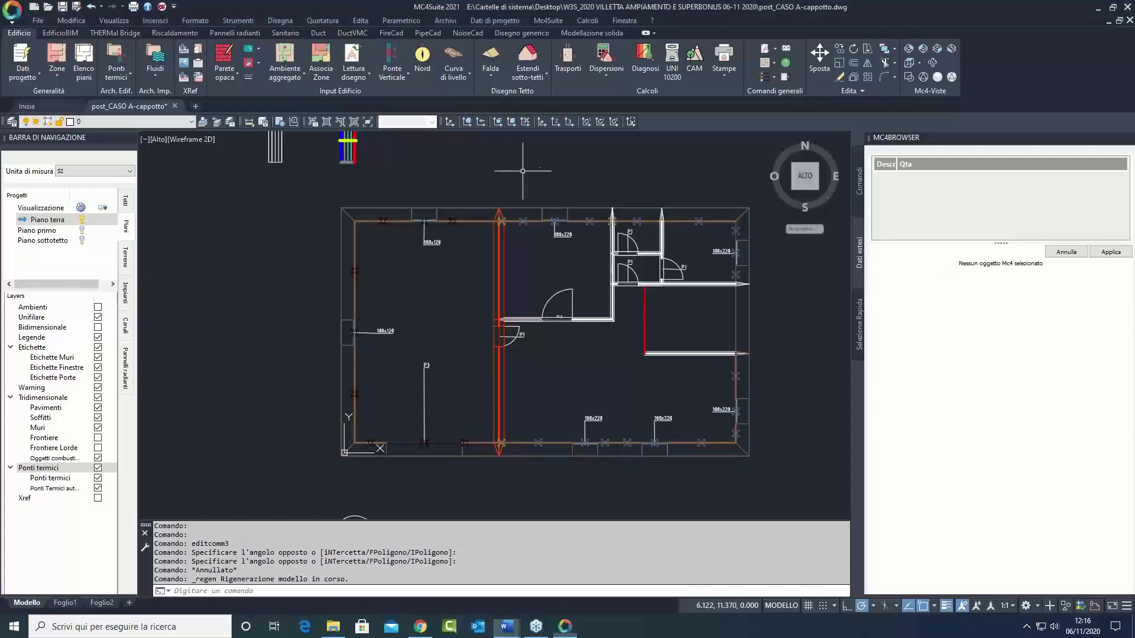
left_click(356, 77)
left_click(286, 96)
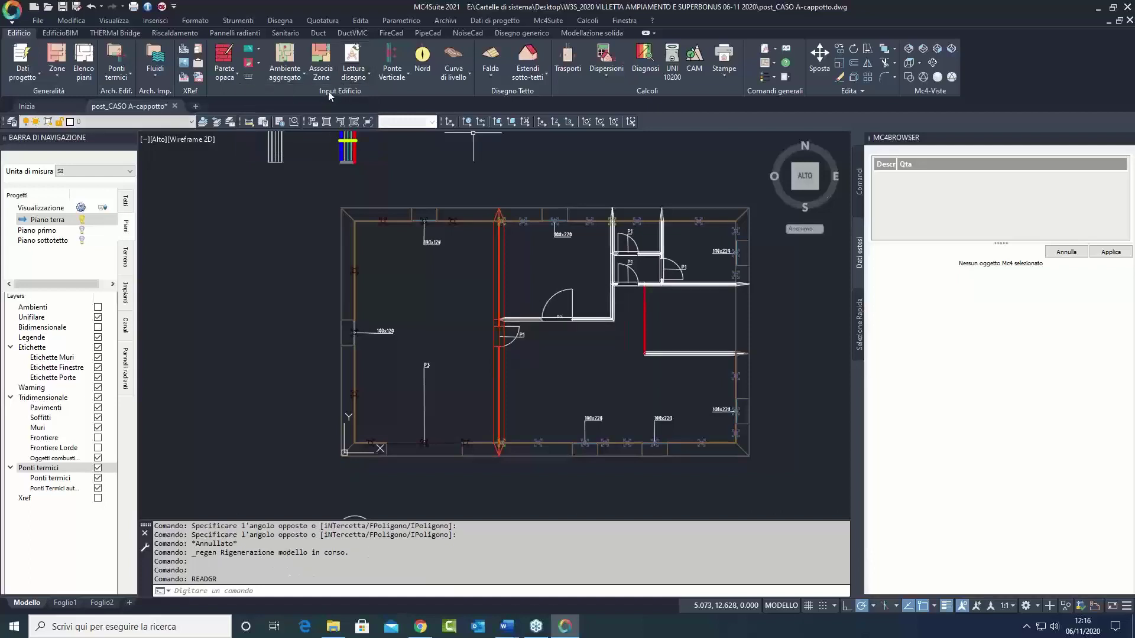
left_click(357, 76)
left_click(289, 119)
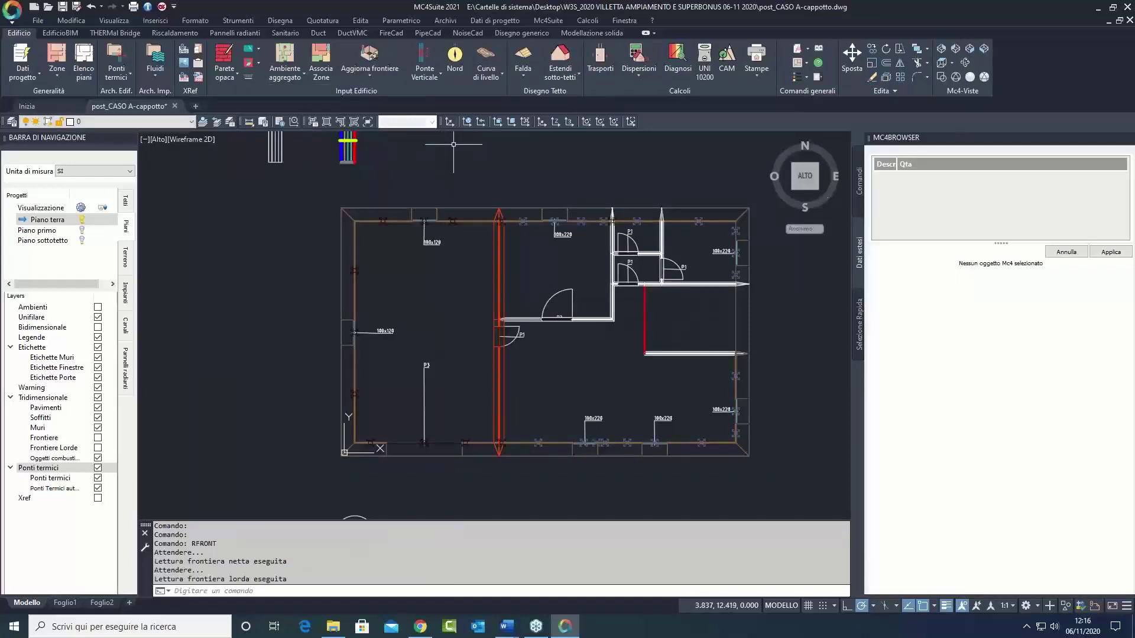
Step: Open the Legge 10 building-plant system manager and the thermal plant configuration of CENTRALE ELETTRICA
left_click(638, 72)
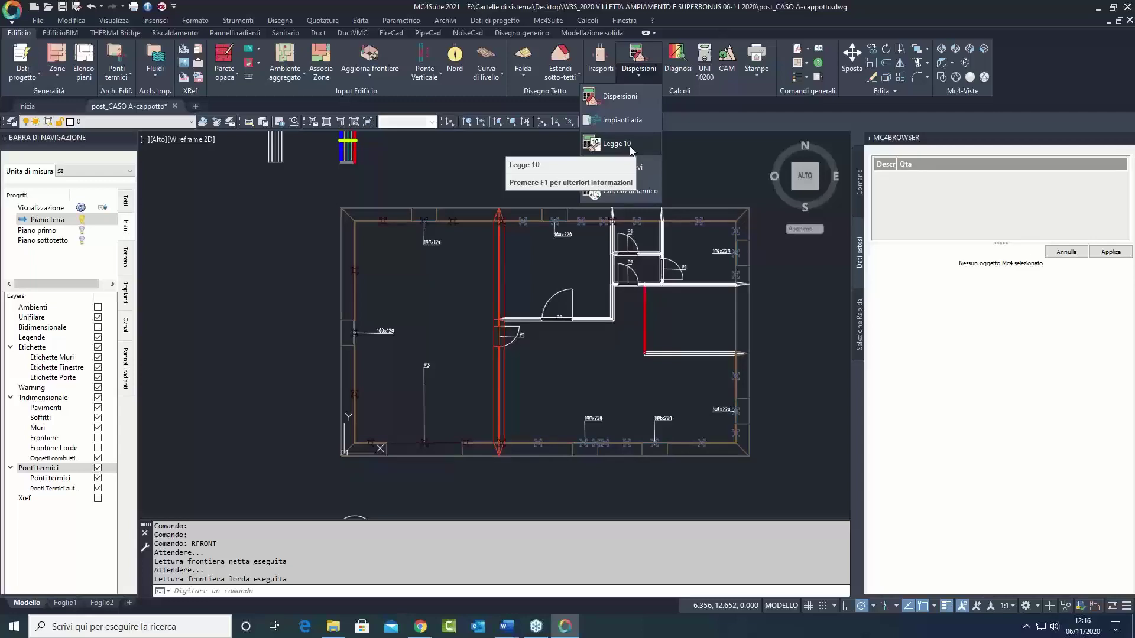
left_click(630, 147)
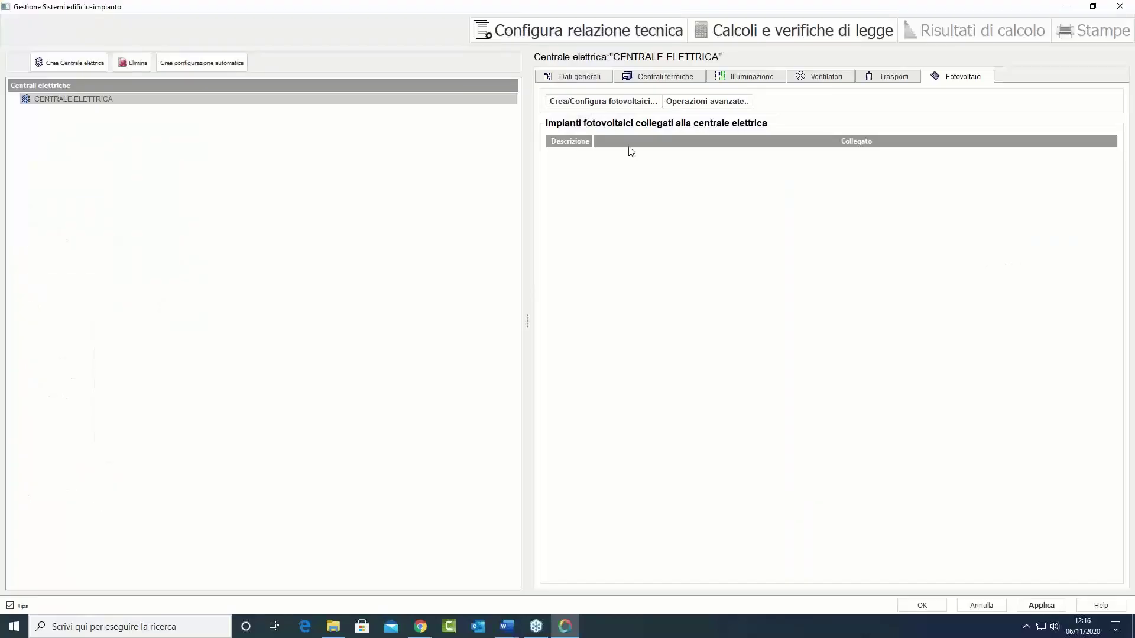
left_click(650, 77)
left_click(622, 103)
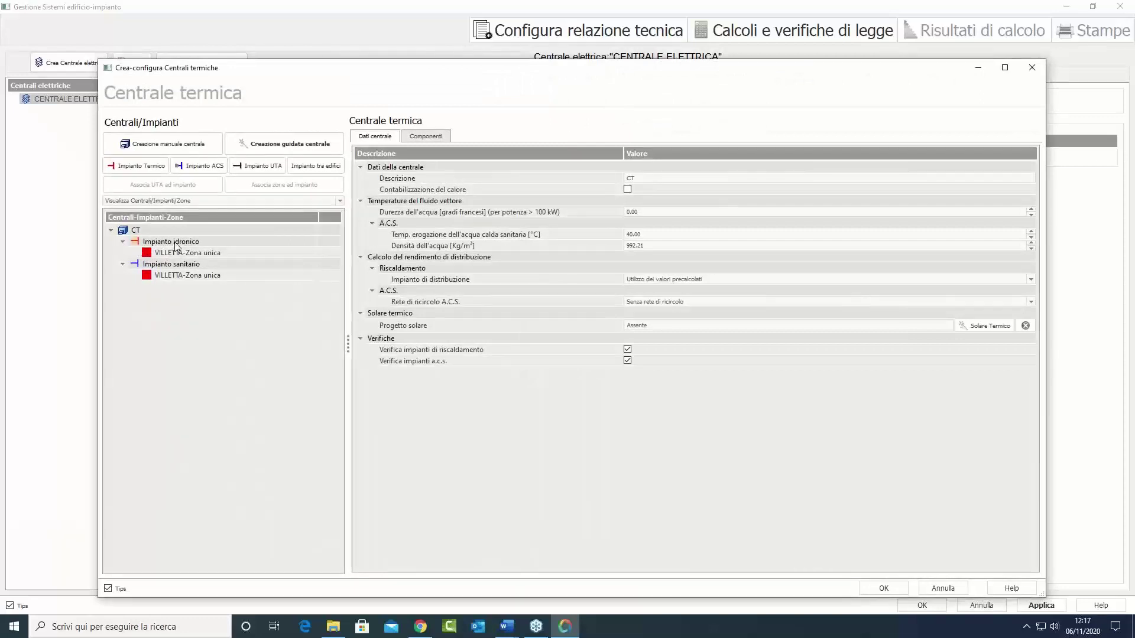
Step: Add the zone VILLETTA-Sottotetto-abitazione to both Impianto idronico and Impianto sanitario of the CT plant
left_click(169, 253)
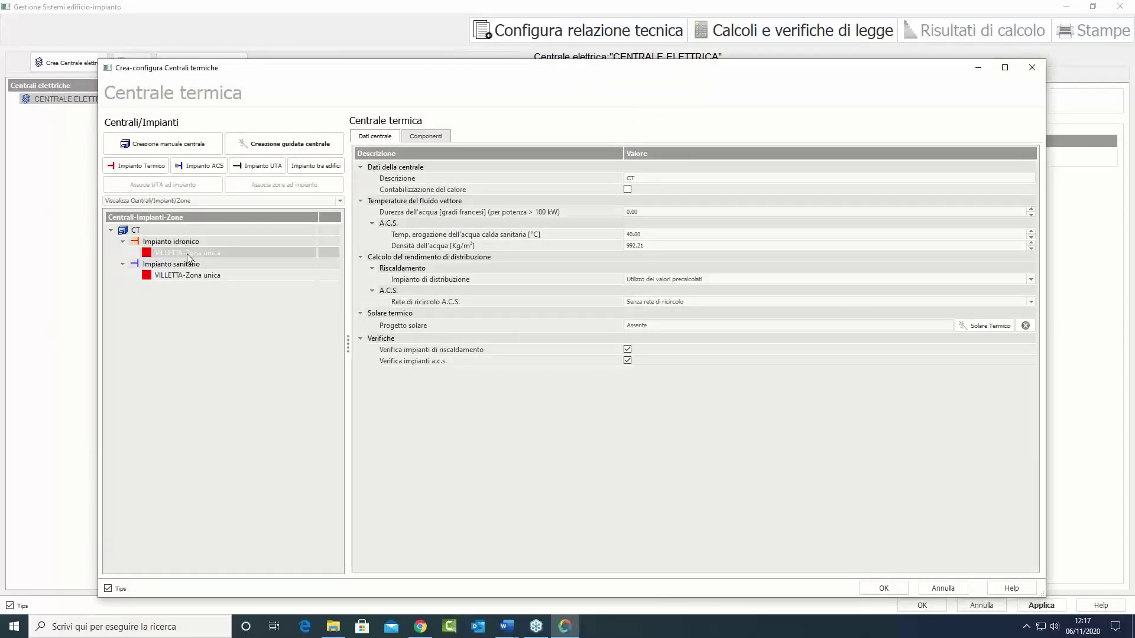
left_click(186, 242)
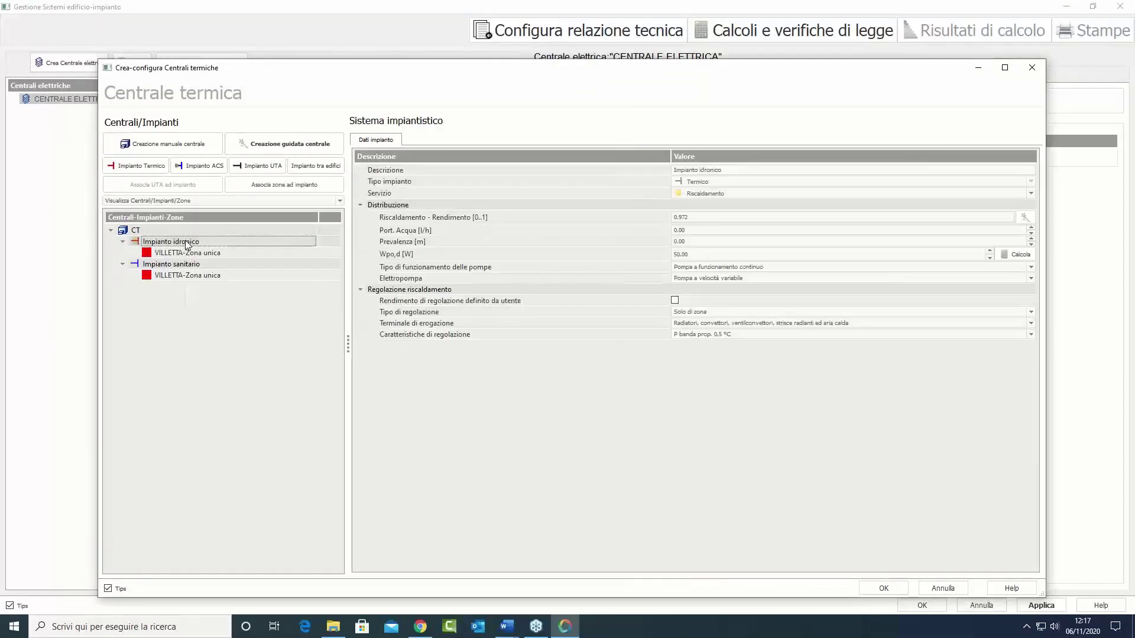
right_click(187, 242)
mouse_move(236, 261)
left_click(303, 262)
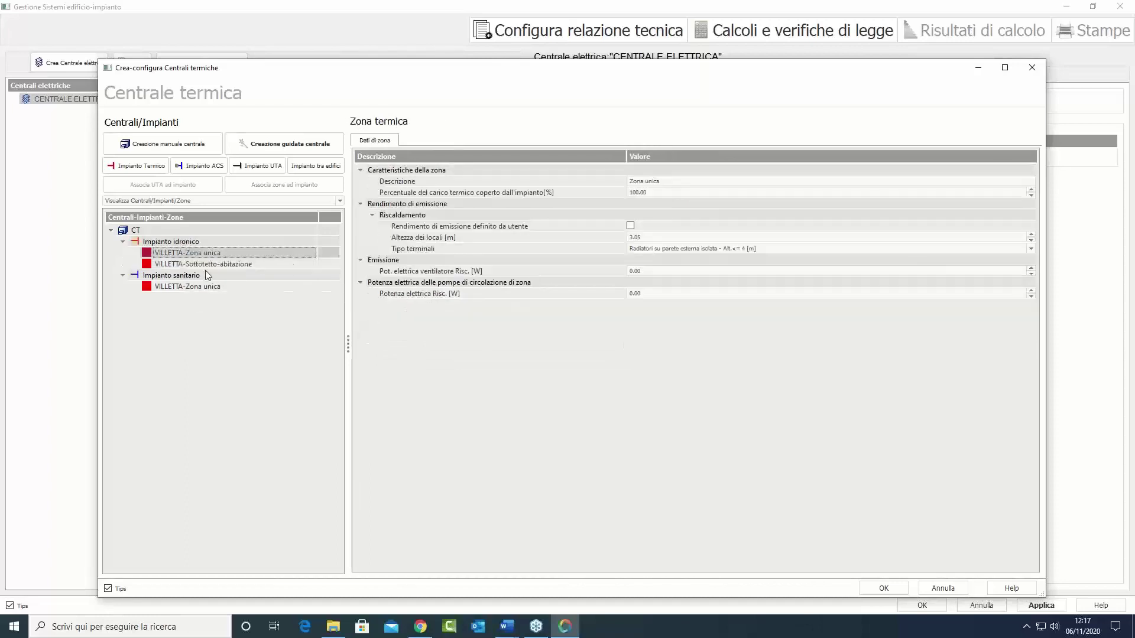
left_click(189, 278)
right_click(189, 278)
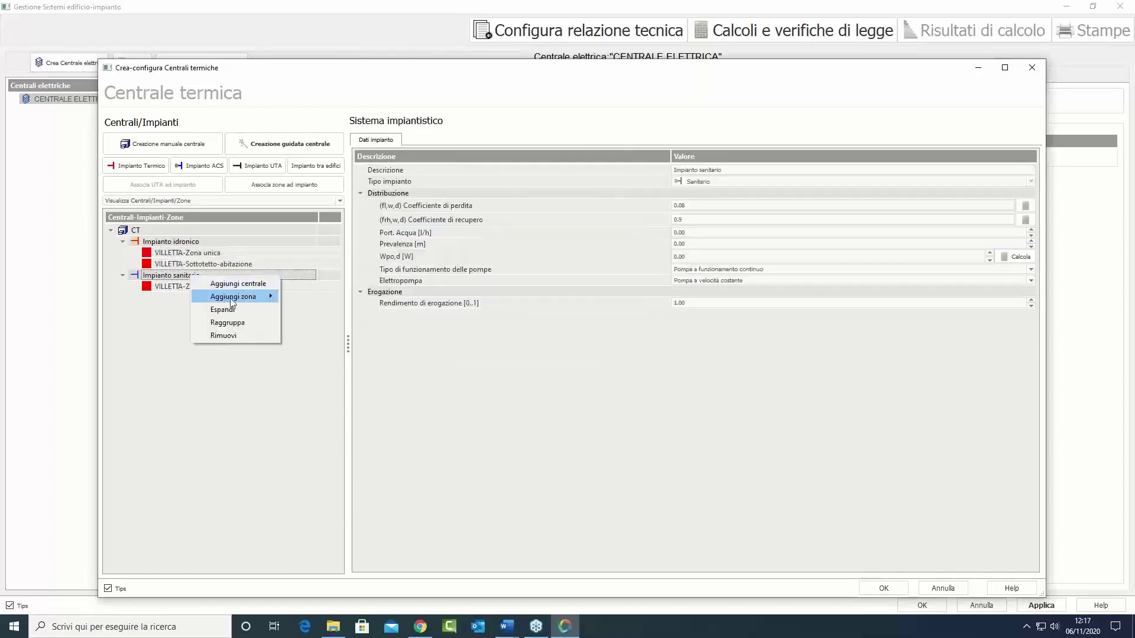
mouse_move(239, 298)
left_click(294, 294)
Step: Compare the emission data of Zona unica and Sottotetto-abitazione under Impianto idronico, then confirm the thermal plant configuration
left_click(229, 264)
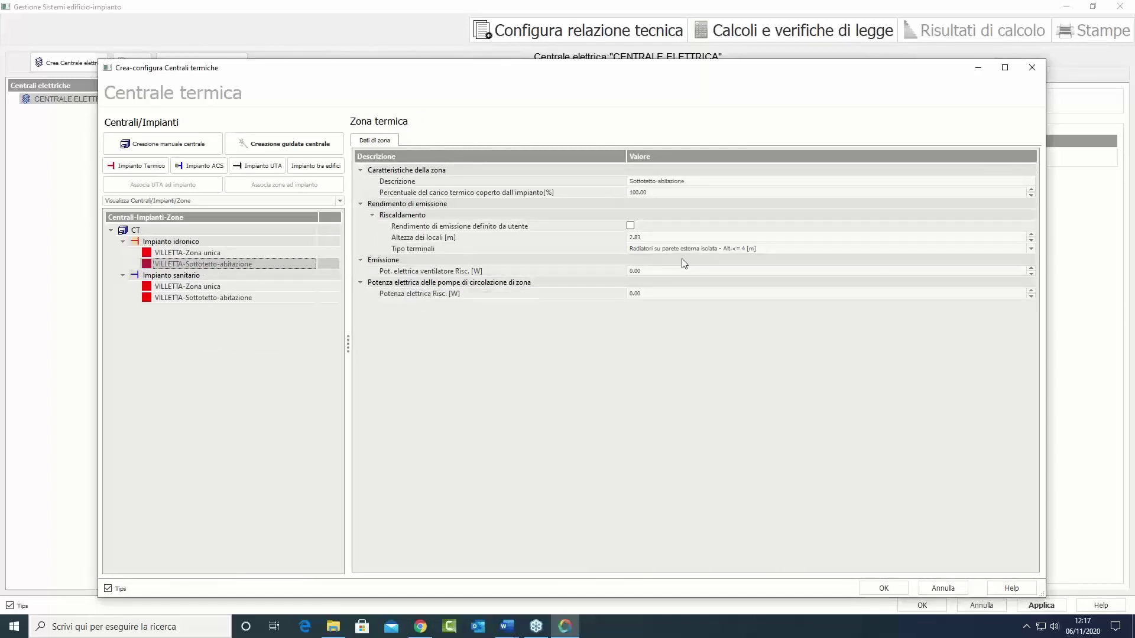
left_click(201, 253)
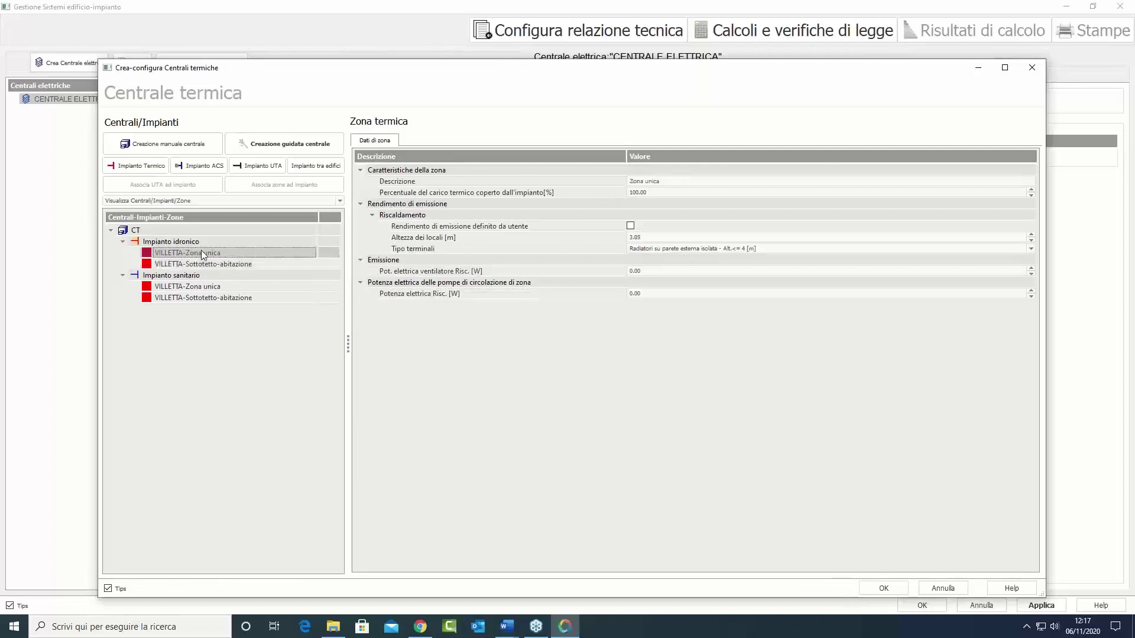
left_click(199, 264)
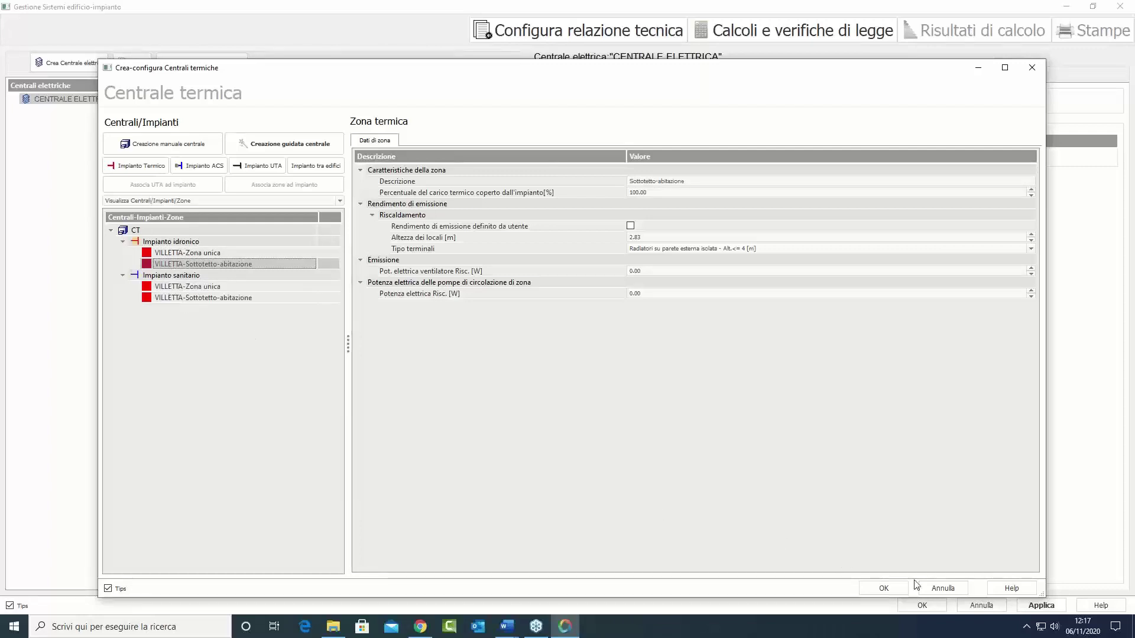
left_click(883, 589)
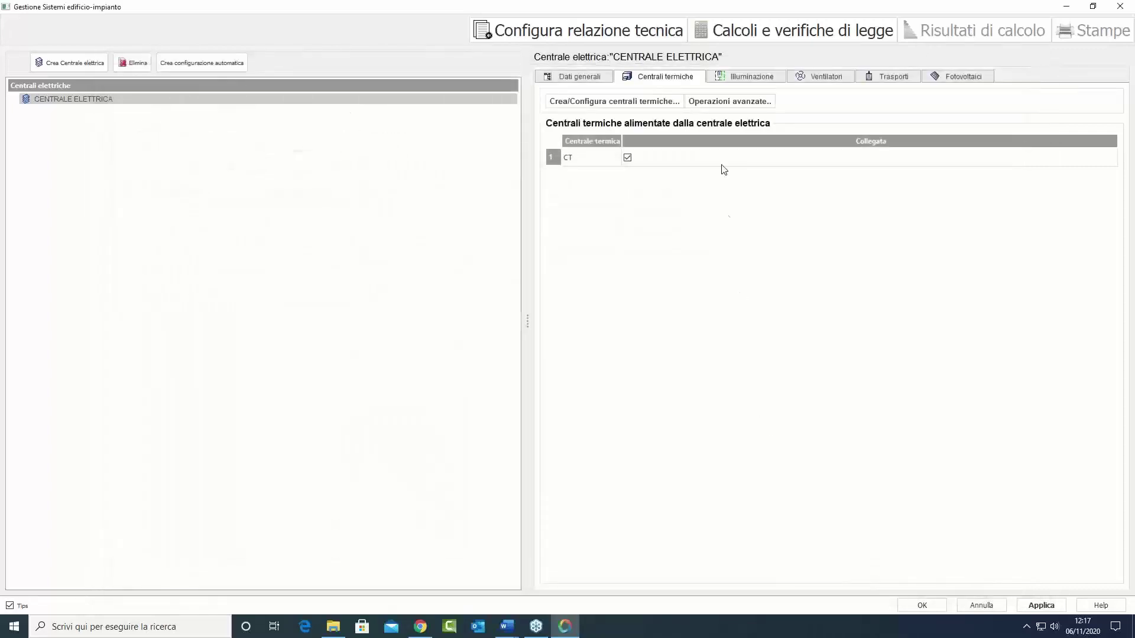
Step: Run the Legge 10 calculations and checks, review the building's results, and confirm the system manager
left_click(821, 28)
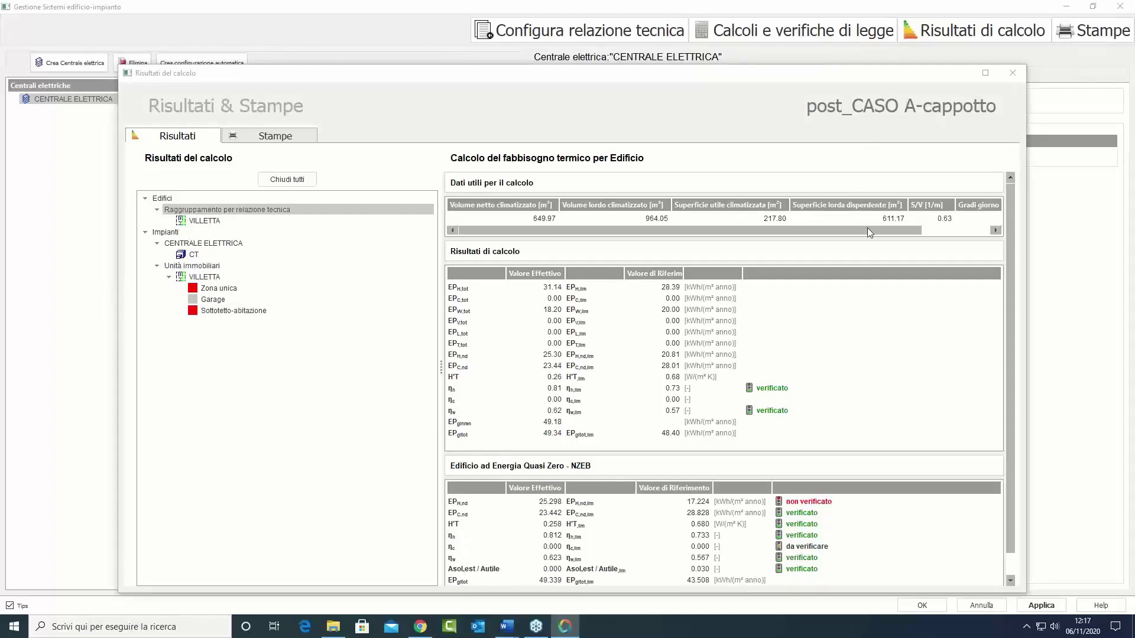
scroll(869, 231, "down", 3)
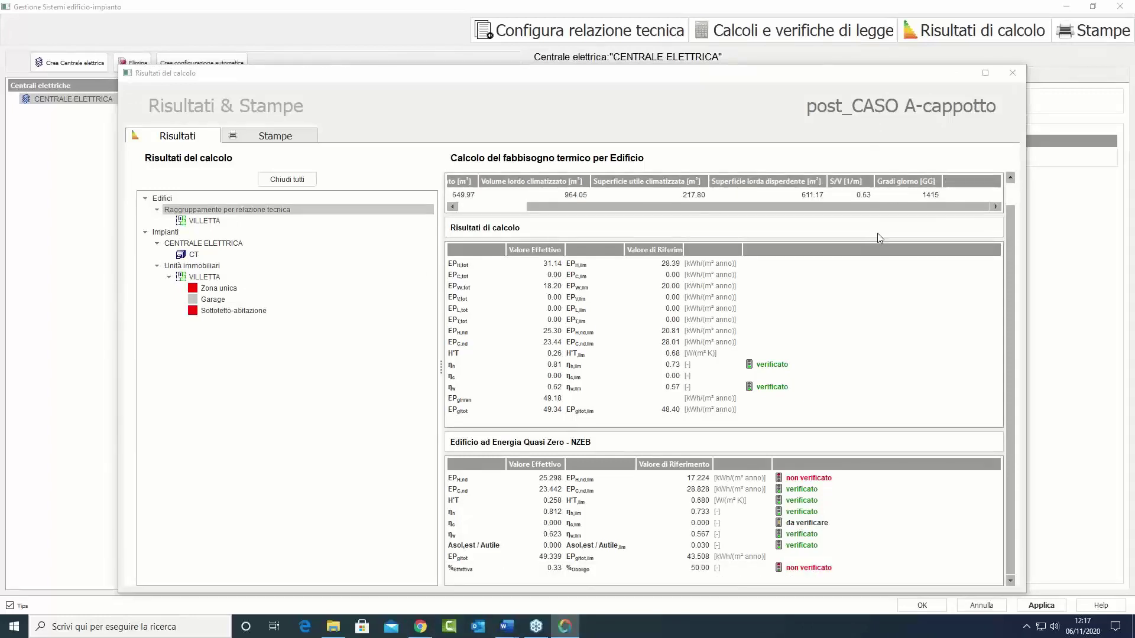
left_click(1012, 73)
left_click(923, 605)
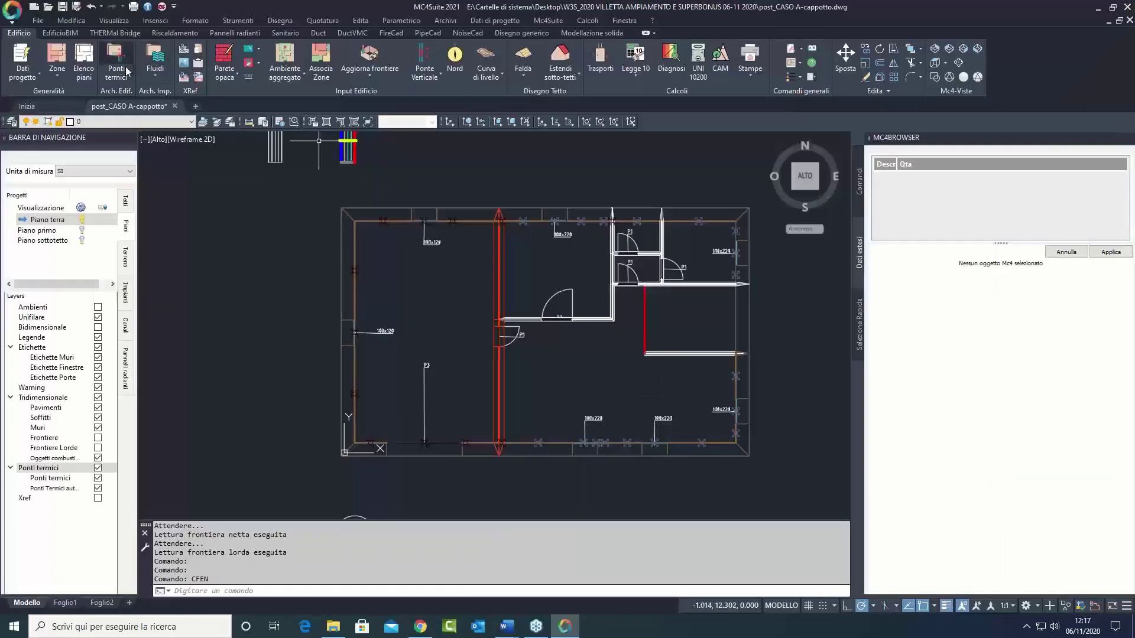
Step: Open the drawing ANTE_CASO A-B_VILLETTA_2021_2.4.1.dwg and close post_CASO A-cappotto.dwg, saving its changes
left_click(49, 8)
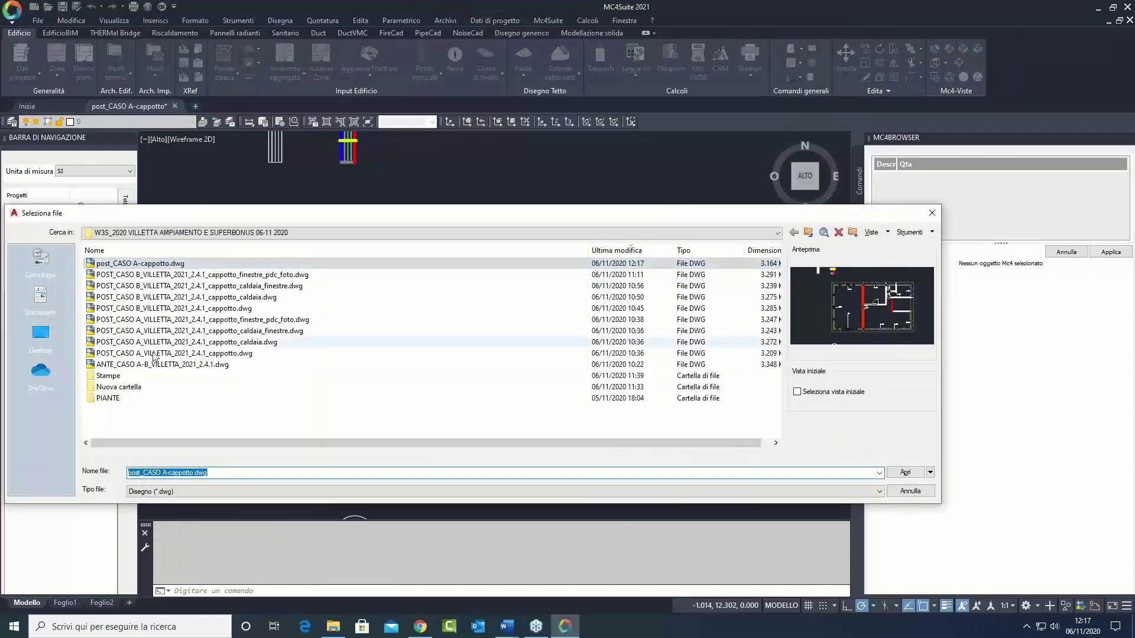
left_click(160, 364)
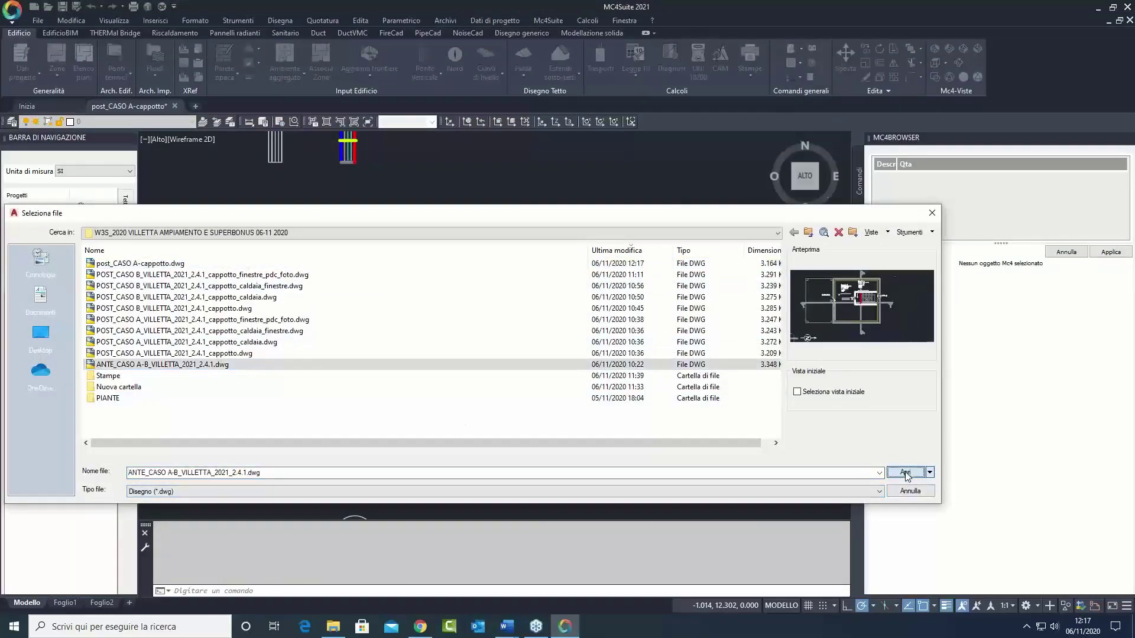
left_click(906, 473)
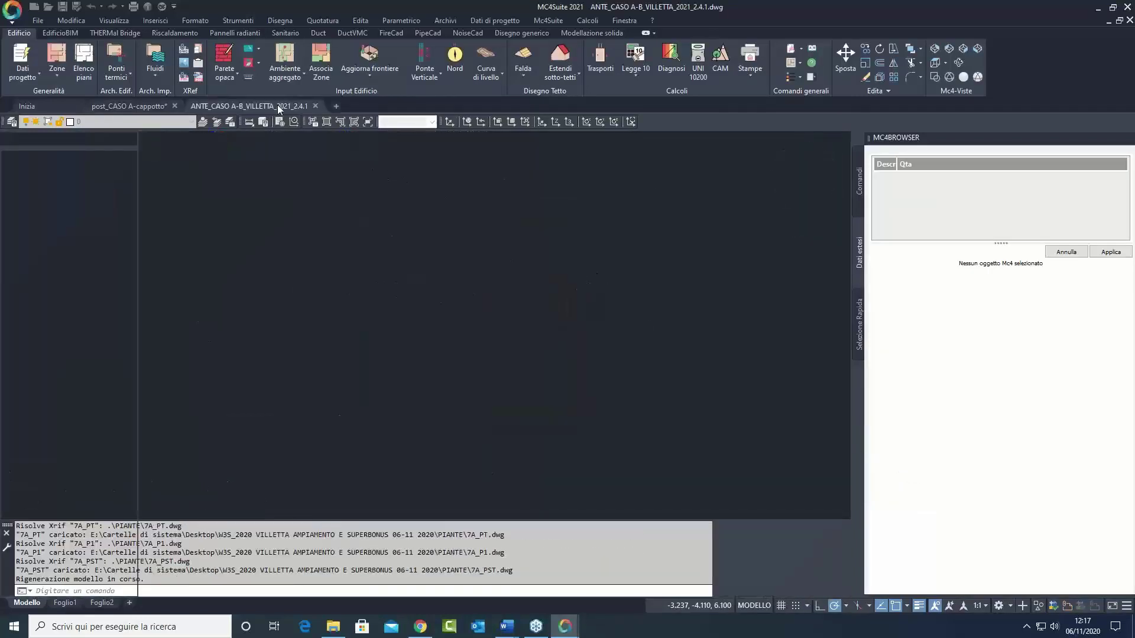
left_click(172, 106)
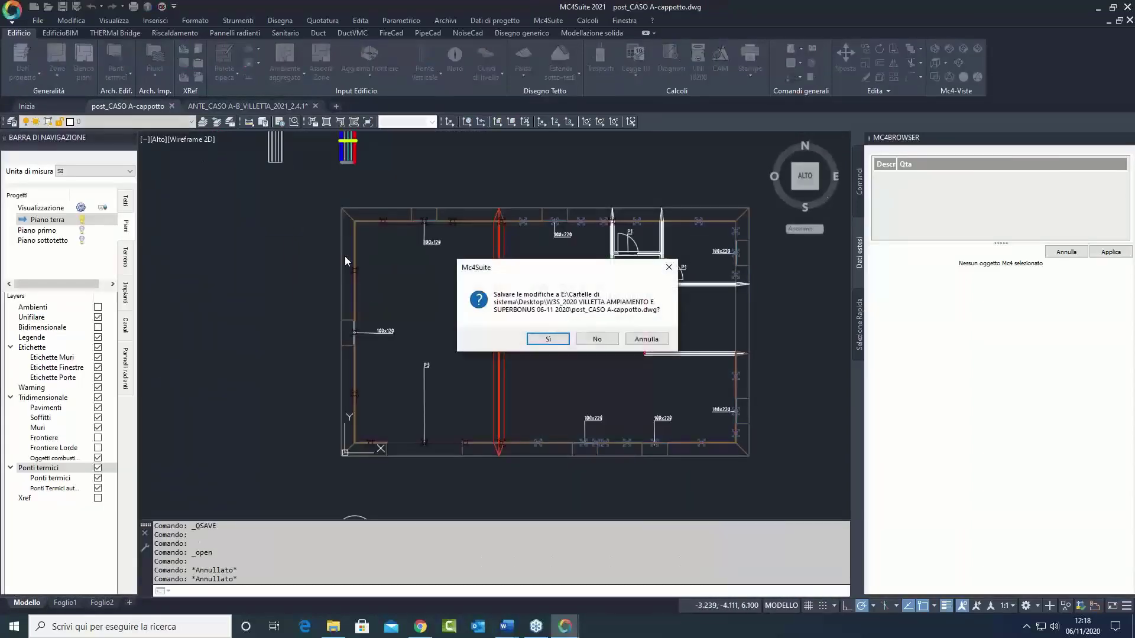
left_click(554, 338)
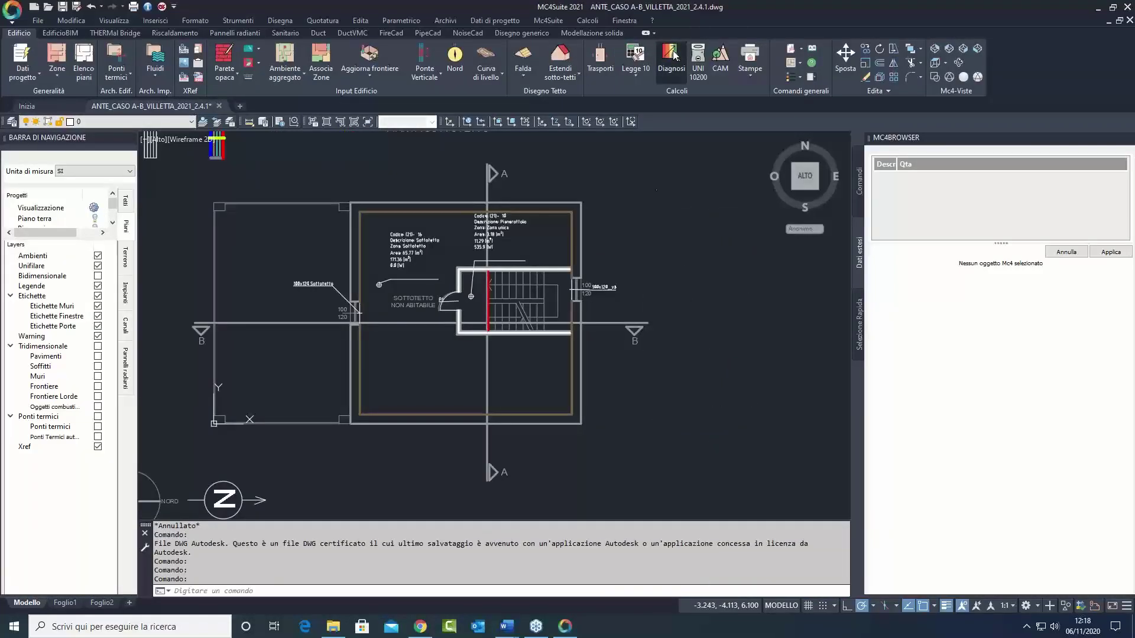
Step: Open the energy diagnosis of the ante model, view its main calculation results, and add a new improvement intervention
left_click(673, 56)
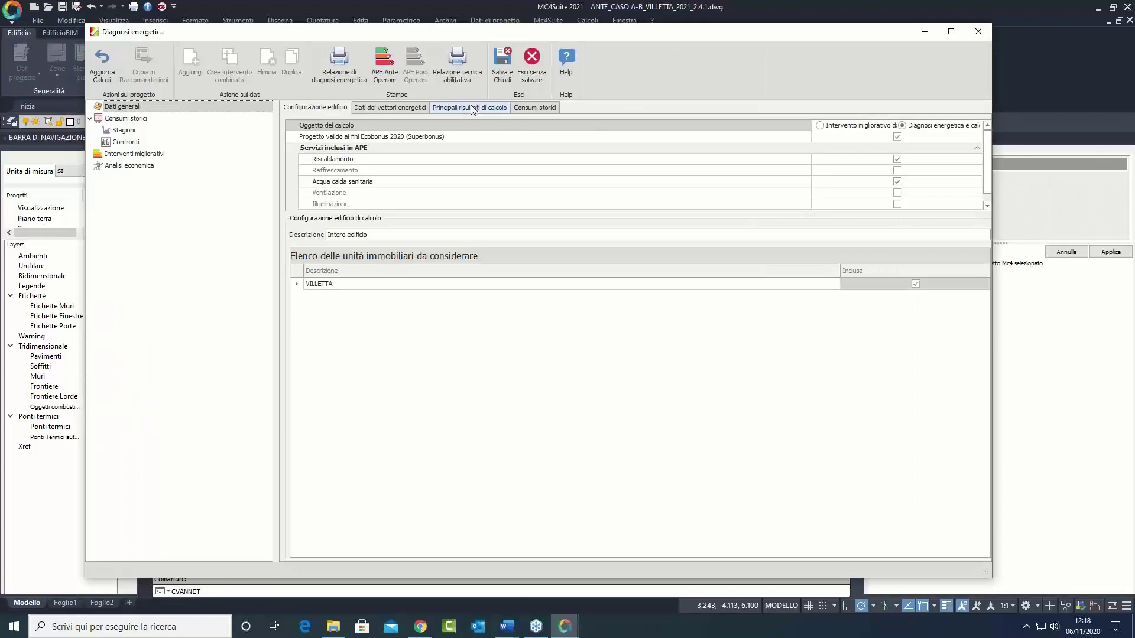
left_click(473, 109)
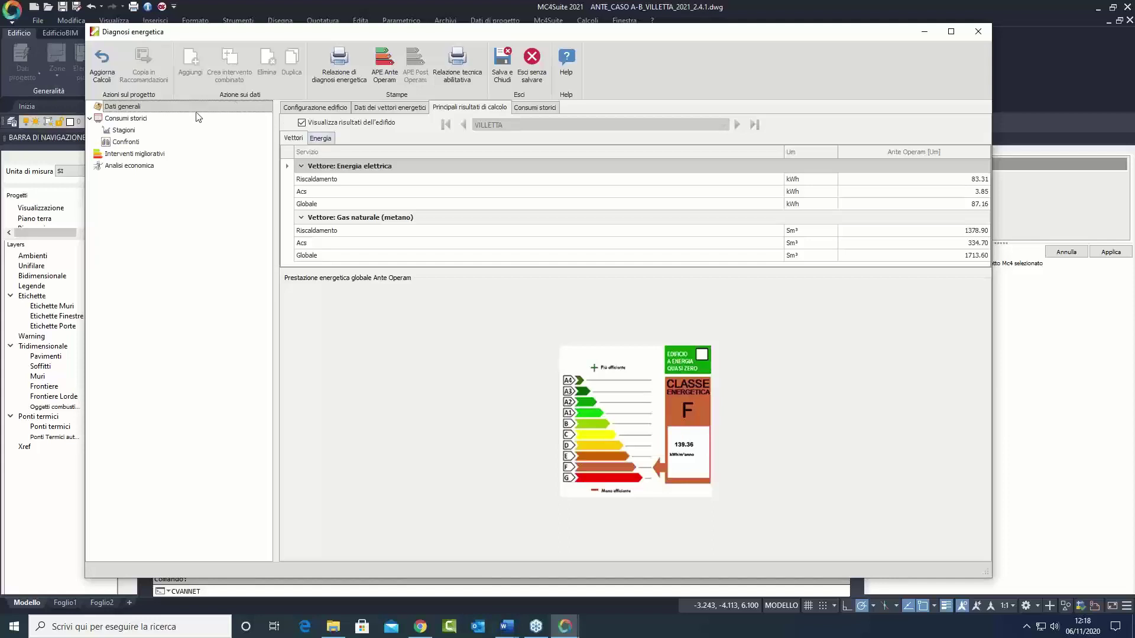
left_click(142, 155)
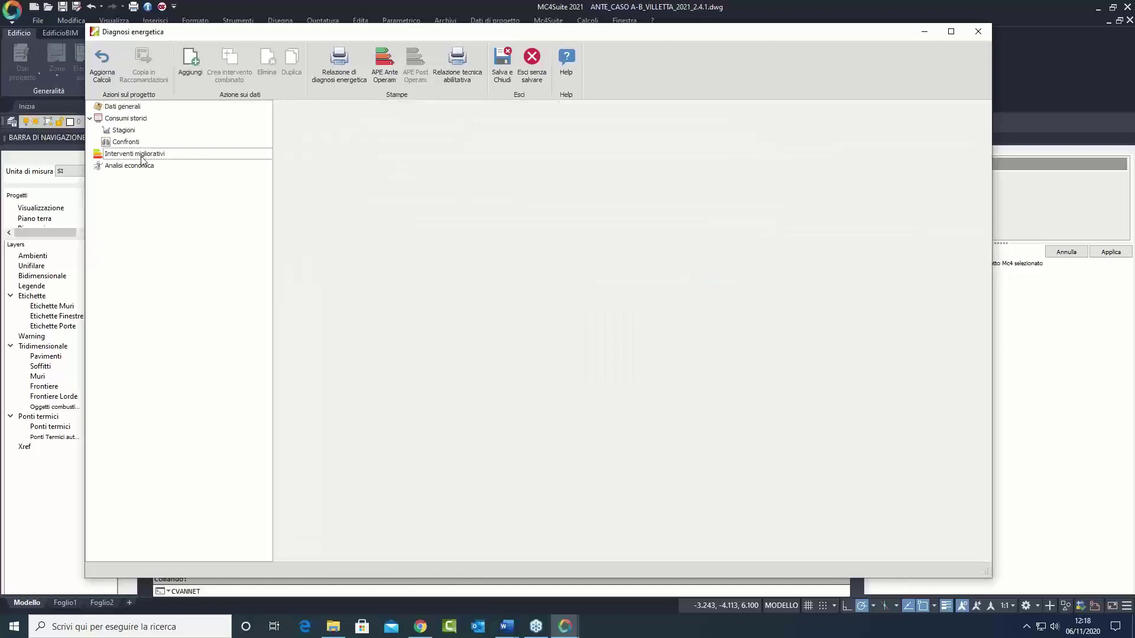
left_click(192, 58)
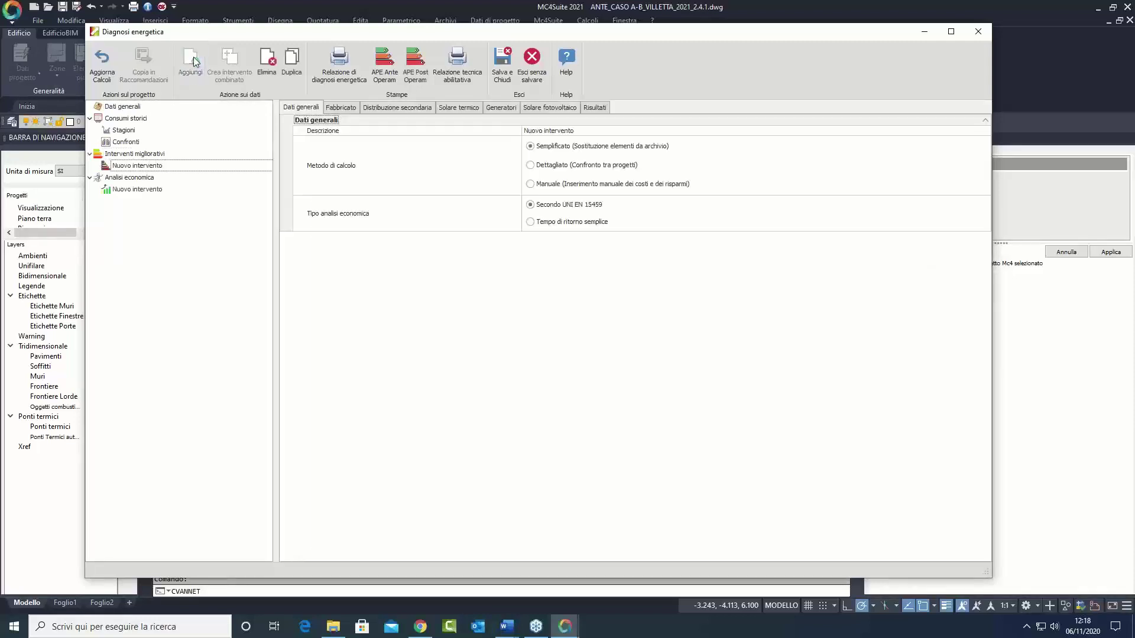
Step: Name the new improvement intervention "Cappotto e copertura" and set its calculation method to Dettagliato (Confronto tra progetti)
left_click(584, 130)
type("Capp")
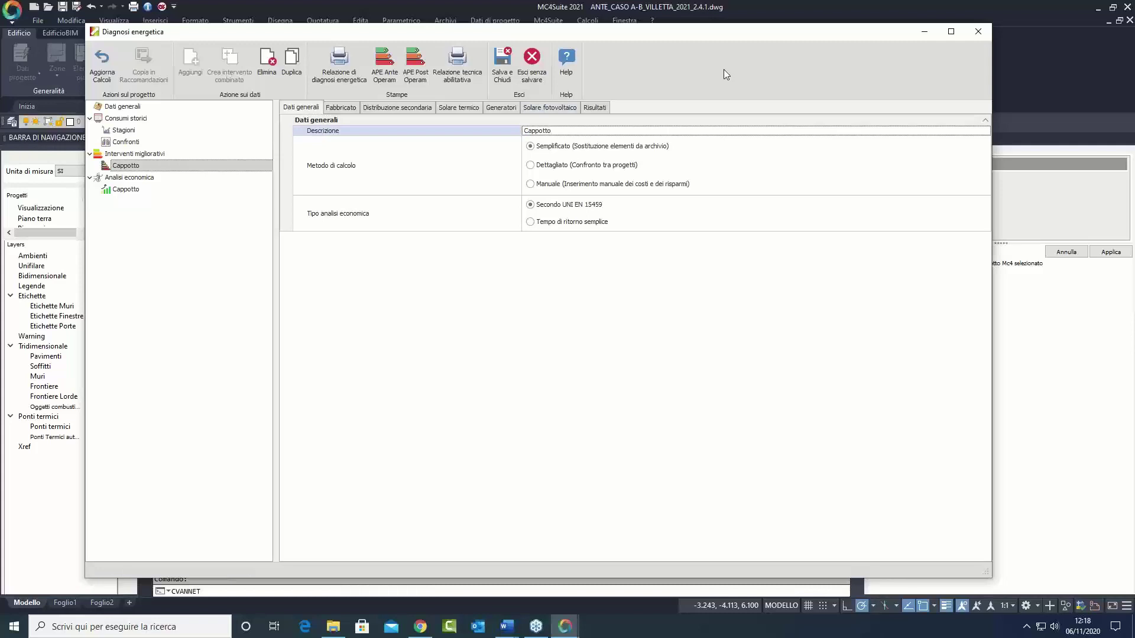
type("otto e copertura")
left_click(553, 166)
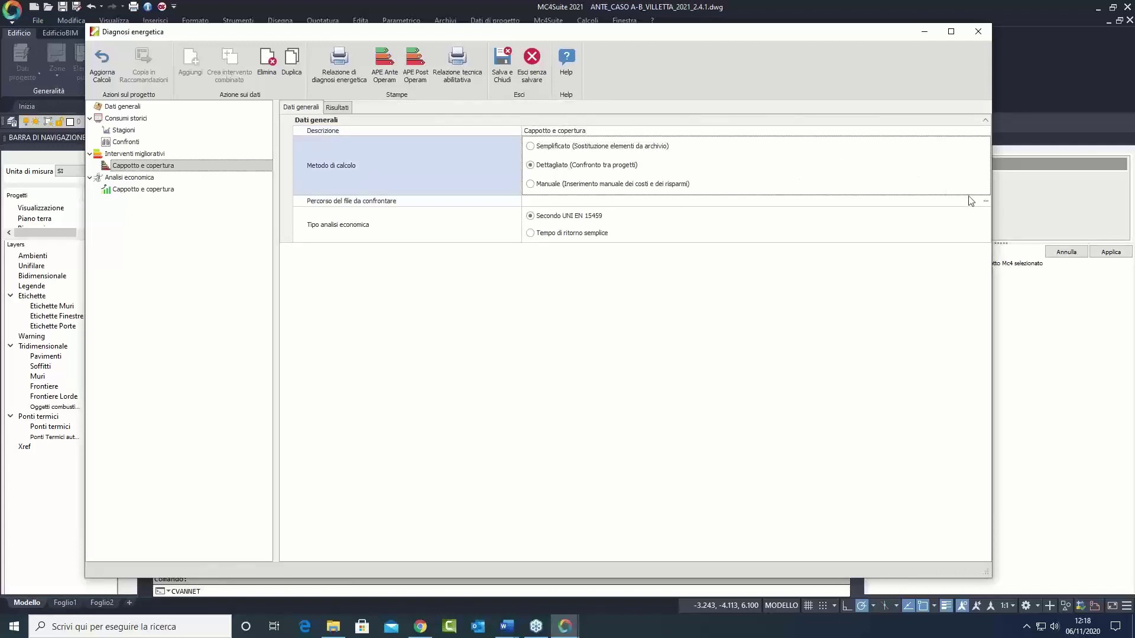
Step: Select post_CASO A-cappotto.dwg from the W3S_2020 VILLETTA AMPIAMENTO E SUPERBONUS 06-11 2020 folder as the comparison file and view the intervention's results
left_click(985, 204)
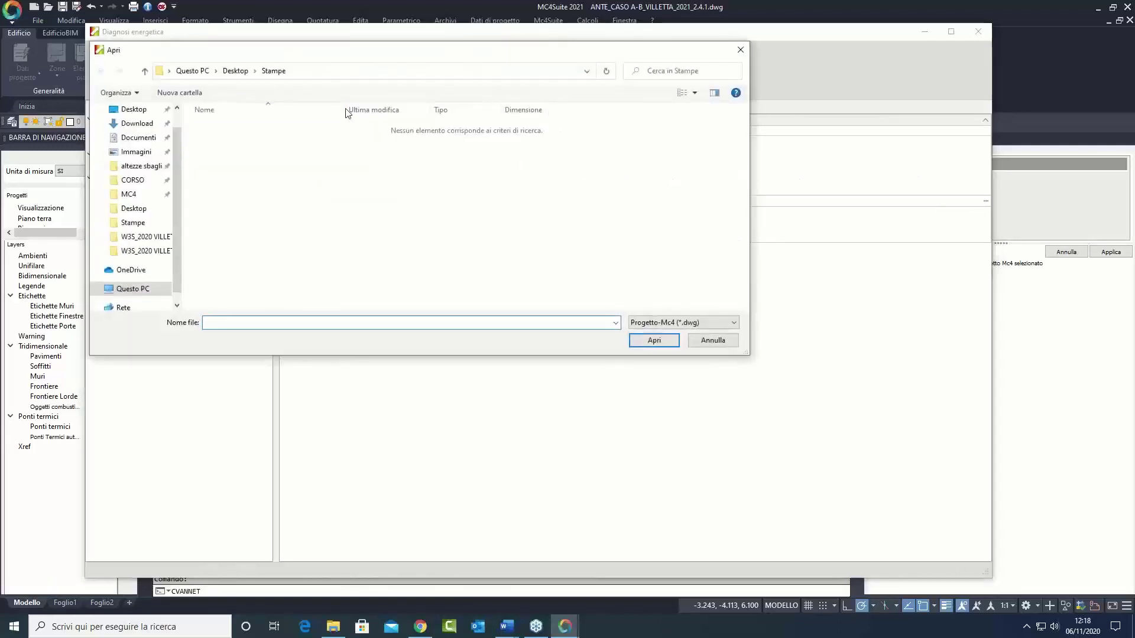
left_click(235, 70)
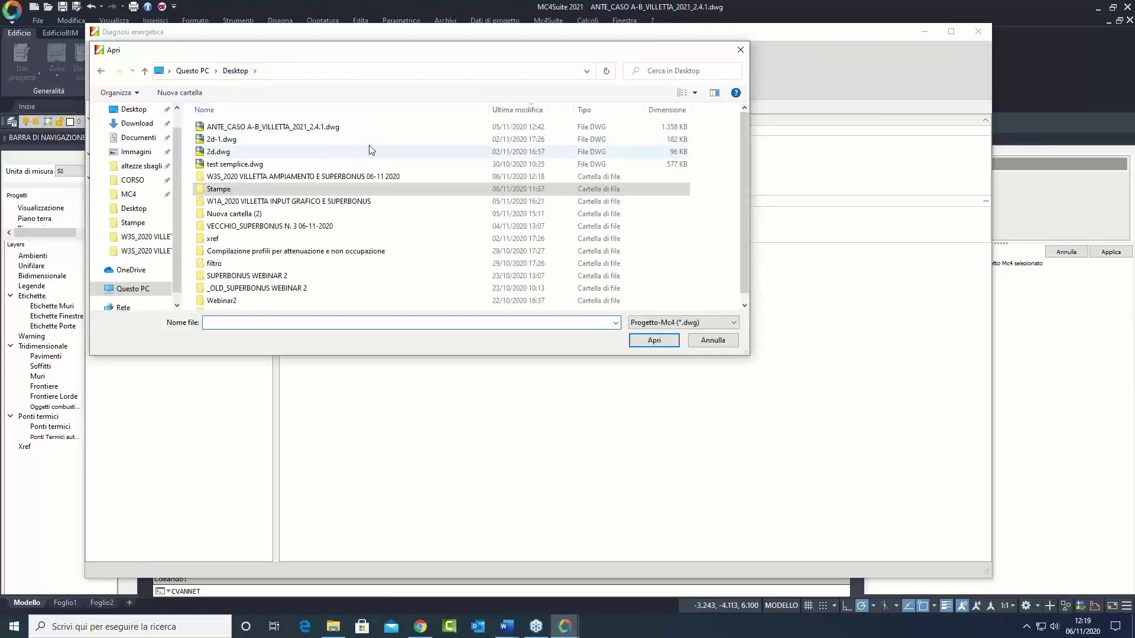
double_click(375, 176)
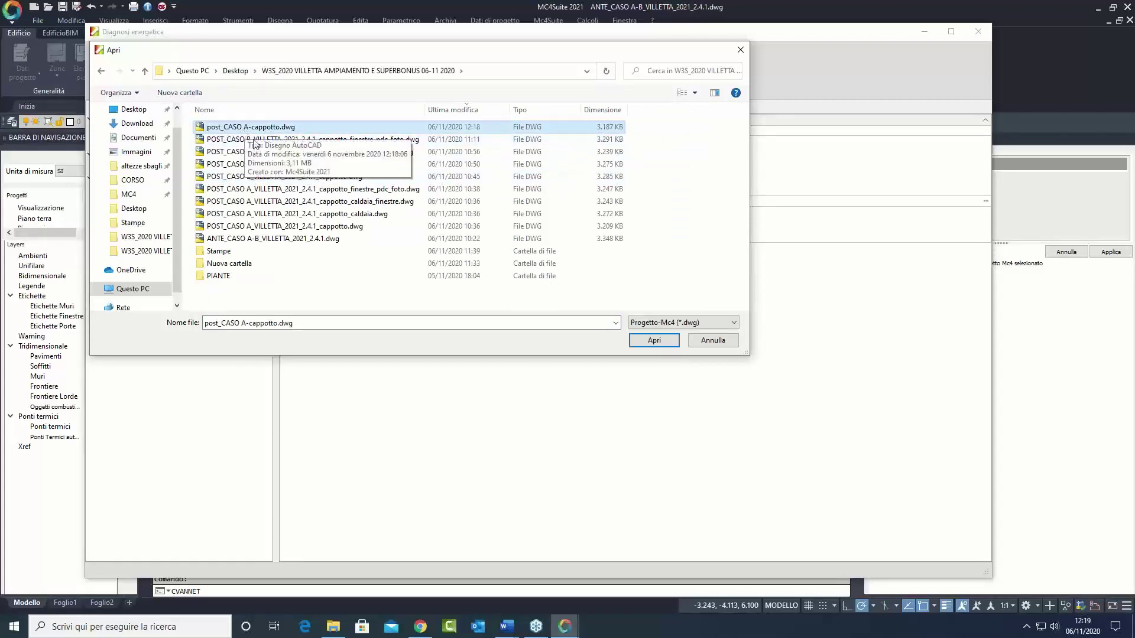
left_click(650, 339)
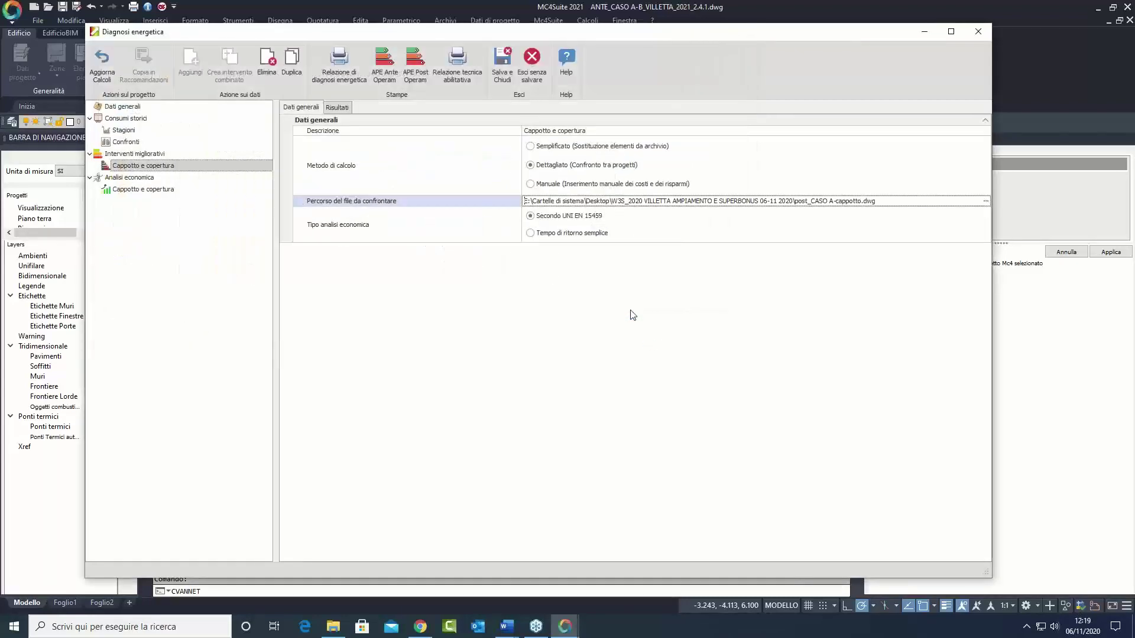
left_click(343, 108)
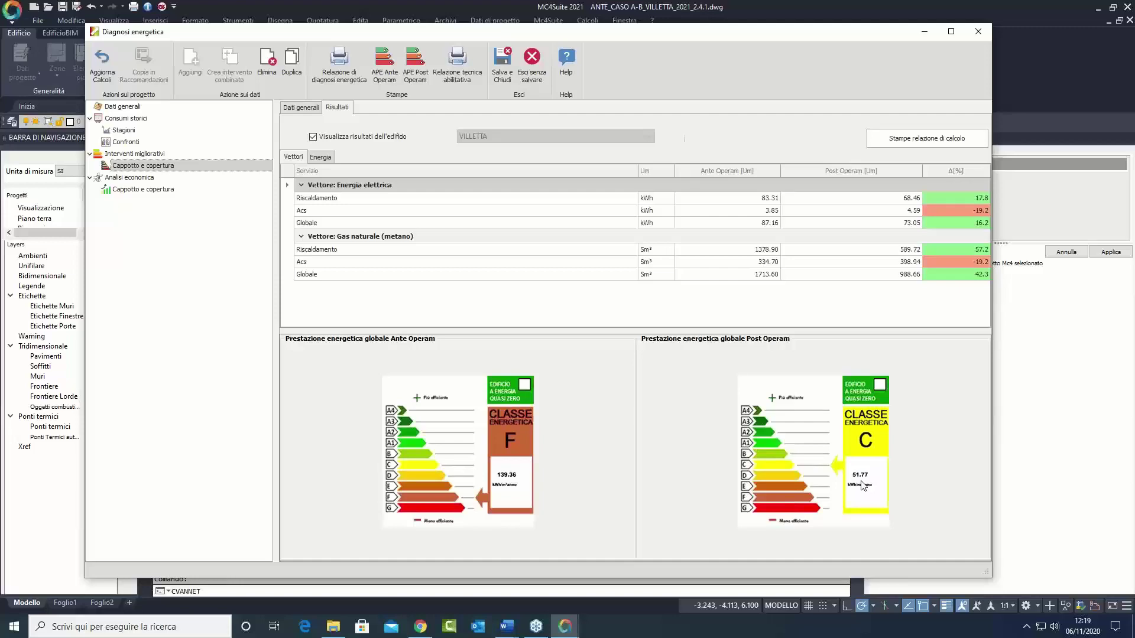
Step: Save and close the energy diagnosis, and save the drawing under the new name ANTE_CASO A-B_VILLETTA_2021_2.4.1-interventi.dwg
left_click(503, 61)
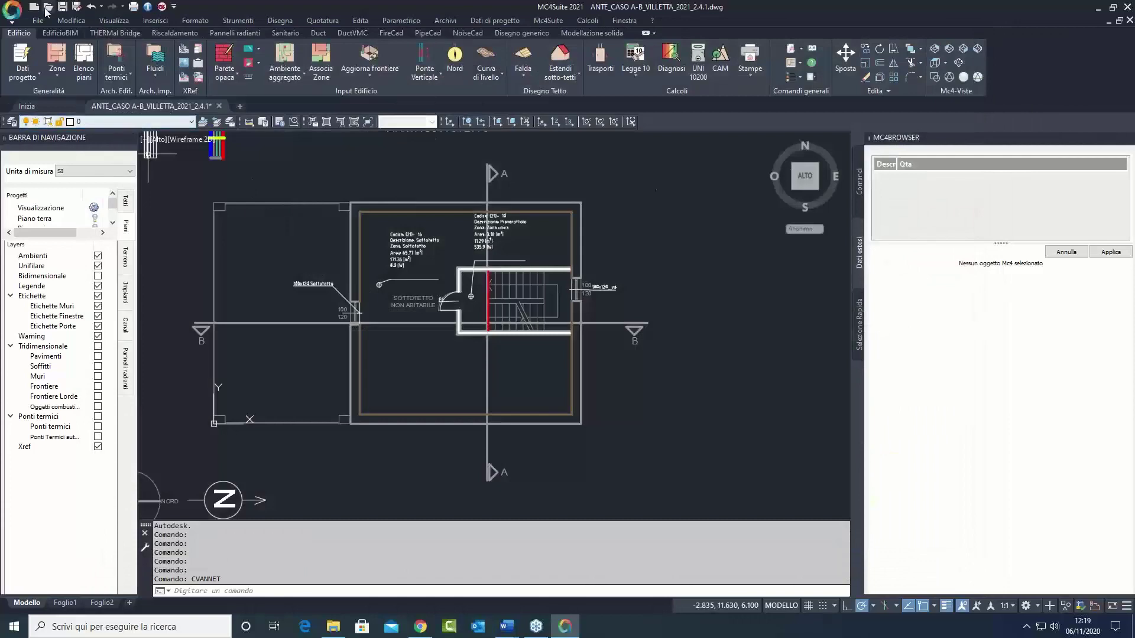
left_click(76, 7)
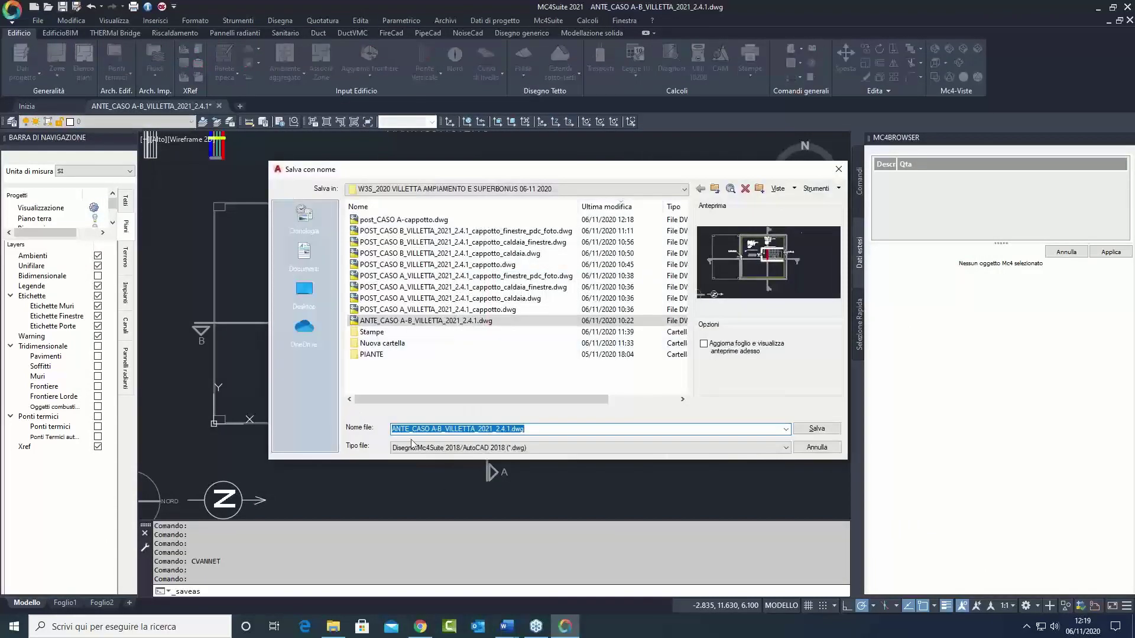
left_click(511, 429)
type("-inte")
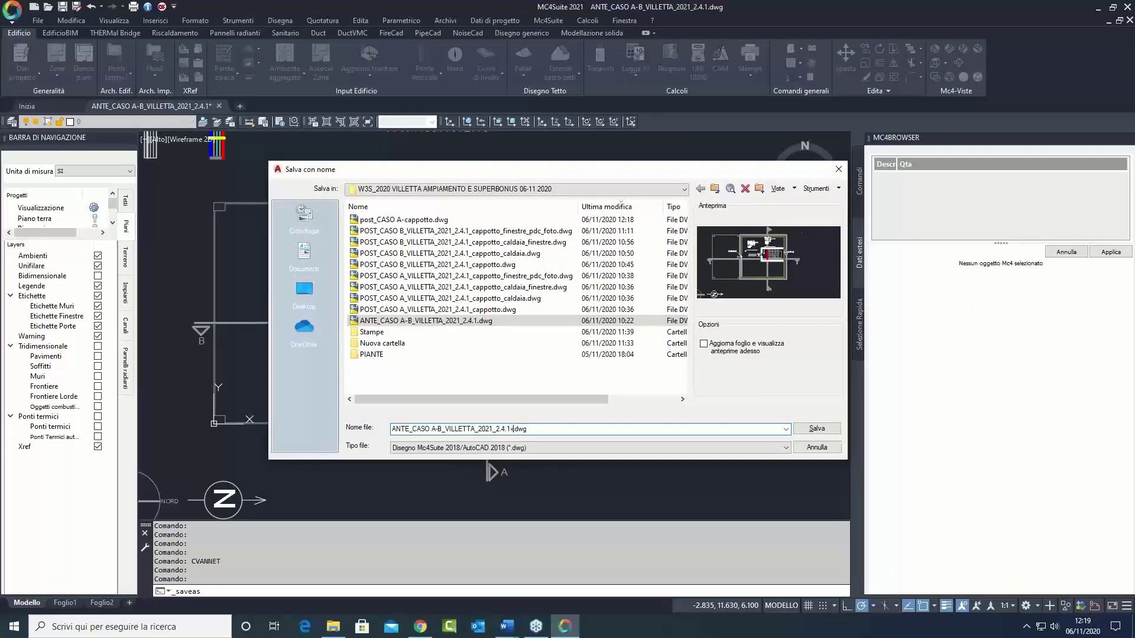
type("rventi")
key("Return")
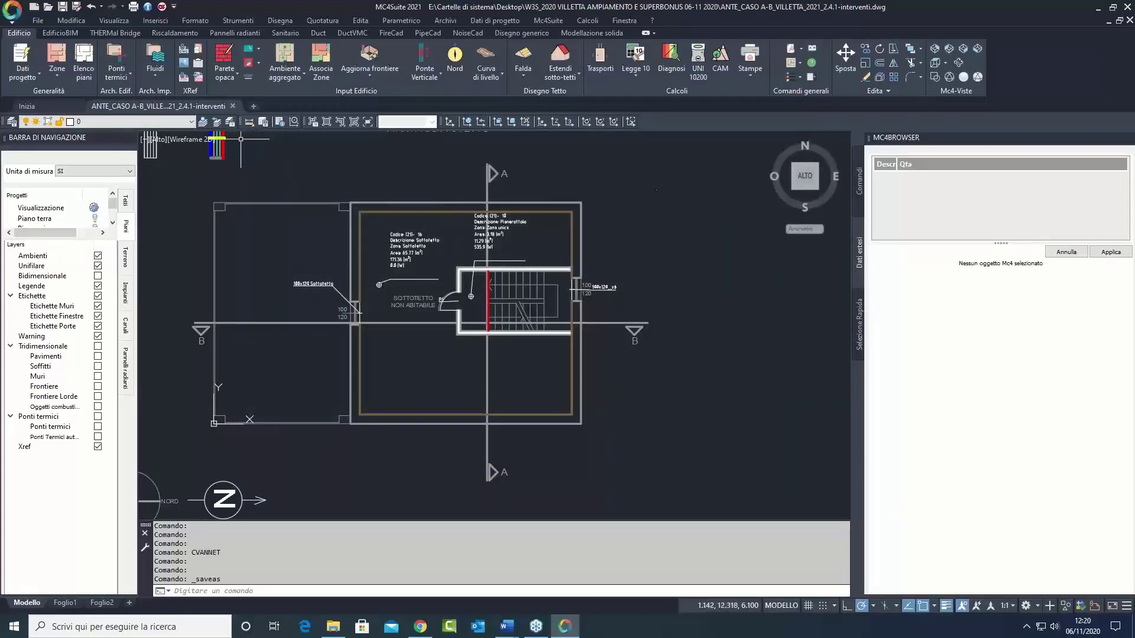
Step: Open the drawing post_CASO A-cappotto.dwg and run its Legge 10 calculations and checks
left_click(48, 7)
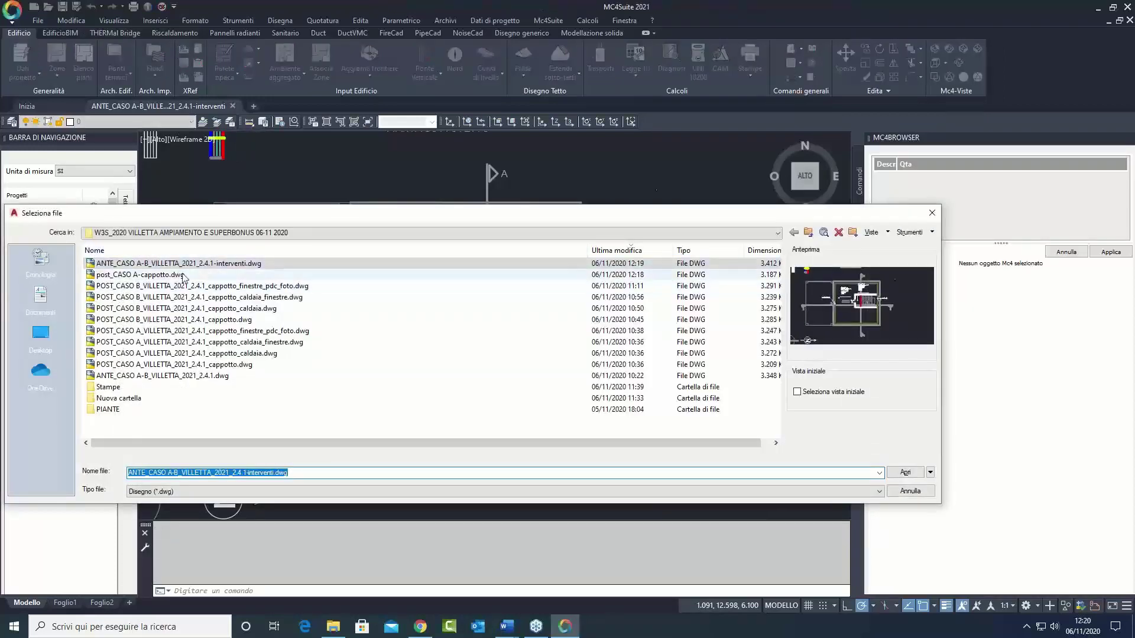
left_click(180, 275)
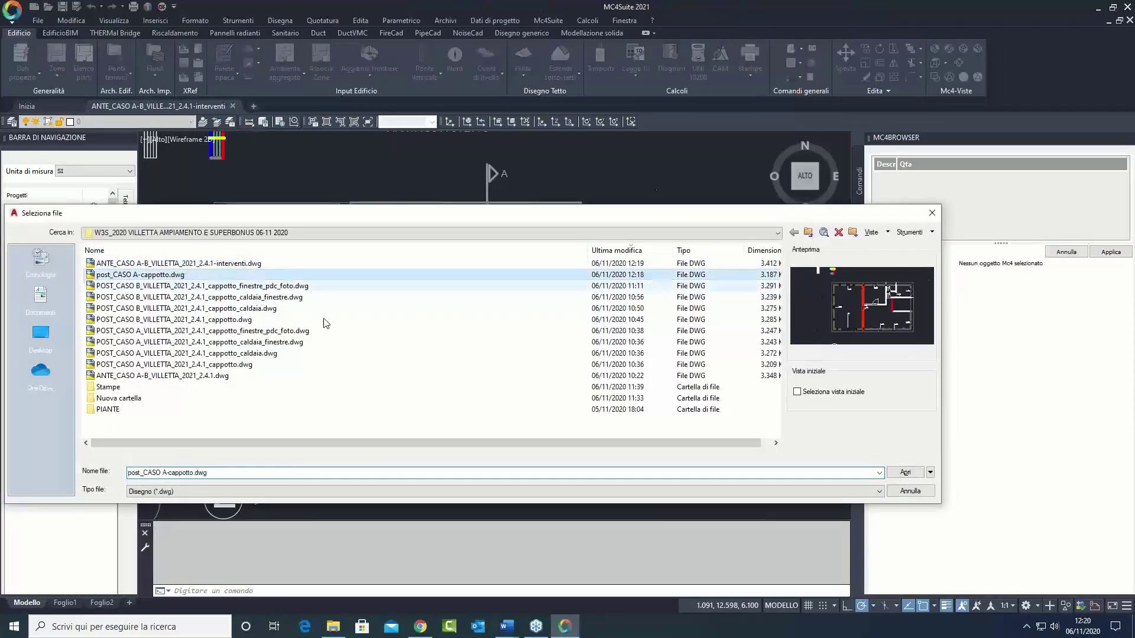
left_click(902, 473)
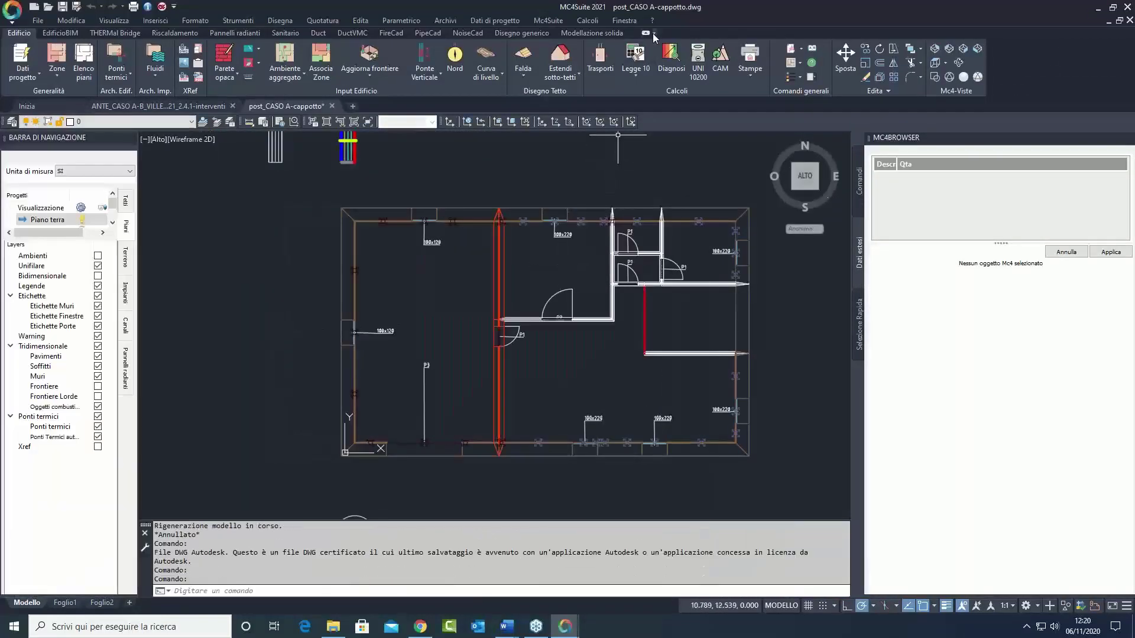
left_click(635, 56)
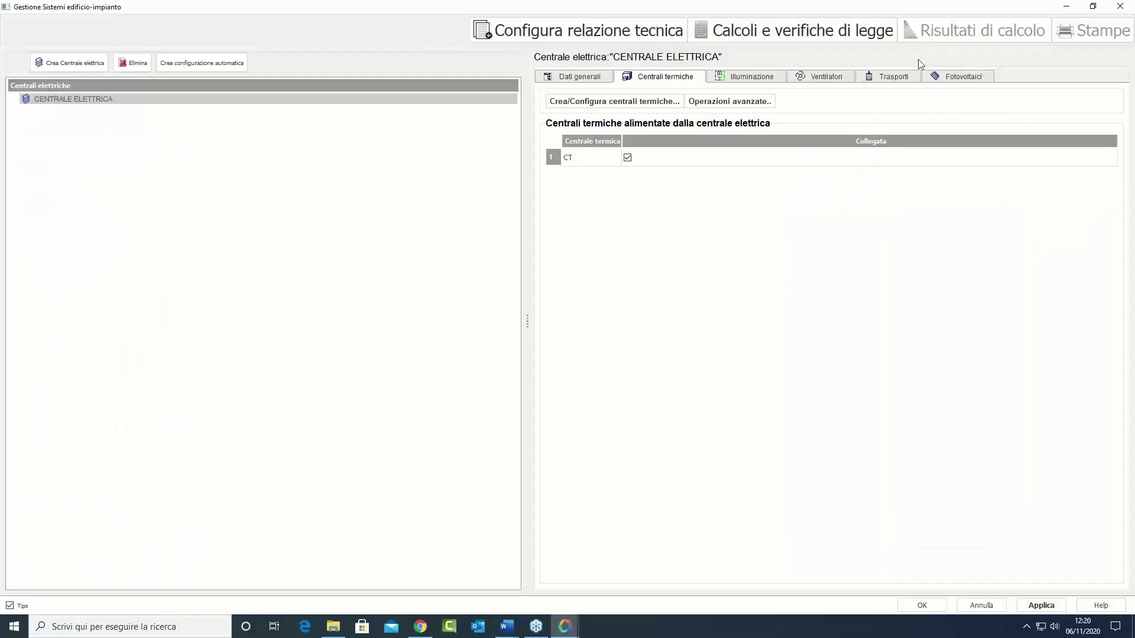
left_click(831, 30)
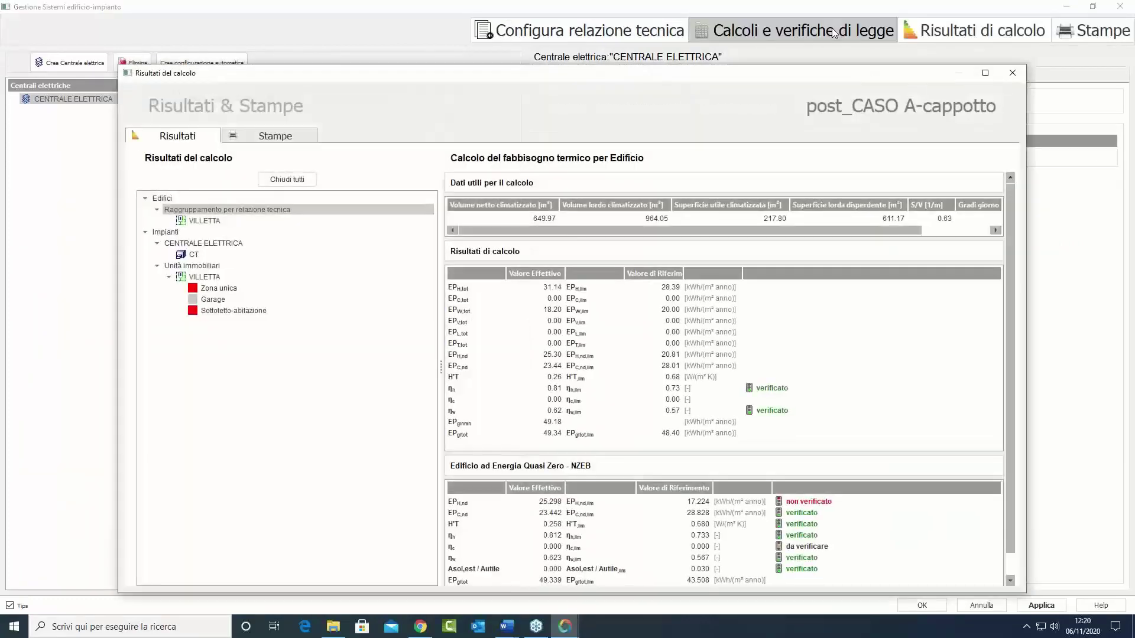
Step: Review VILLETTA's calculation results and the energy class in its energy performance certificate, then confirm the system manager
left_click(226, 222)
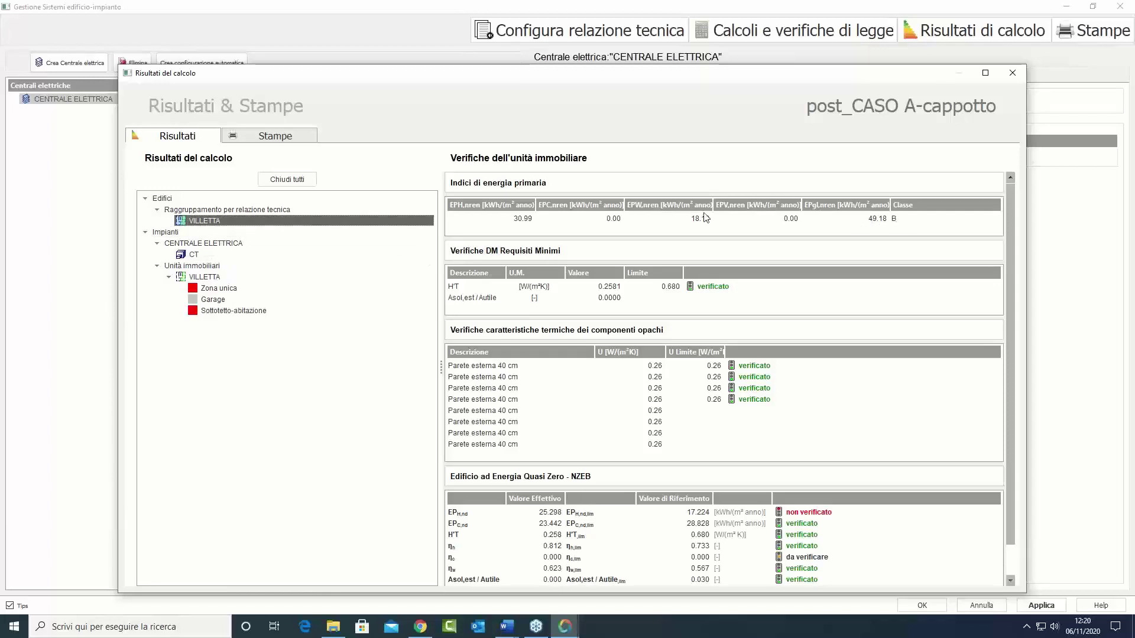
left_click(275, 137)
left_click(249, 236)
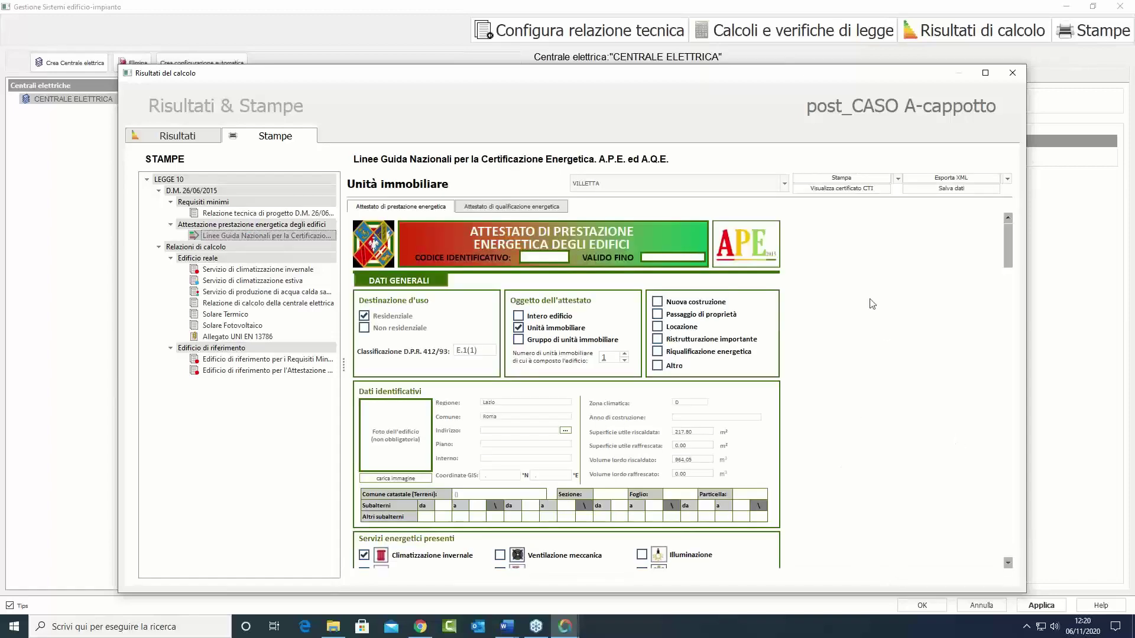
left_click_drag(1008, 239, 1006, 279)
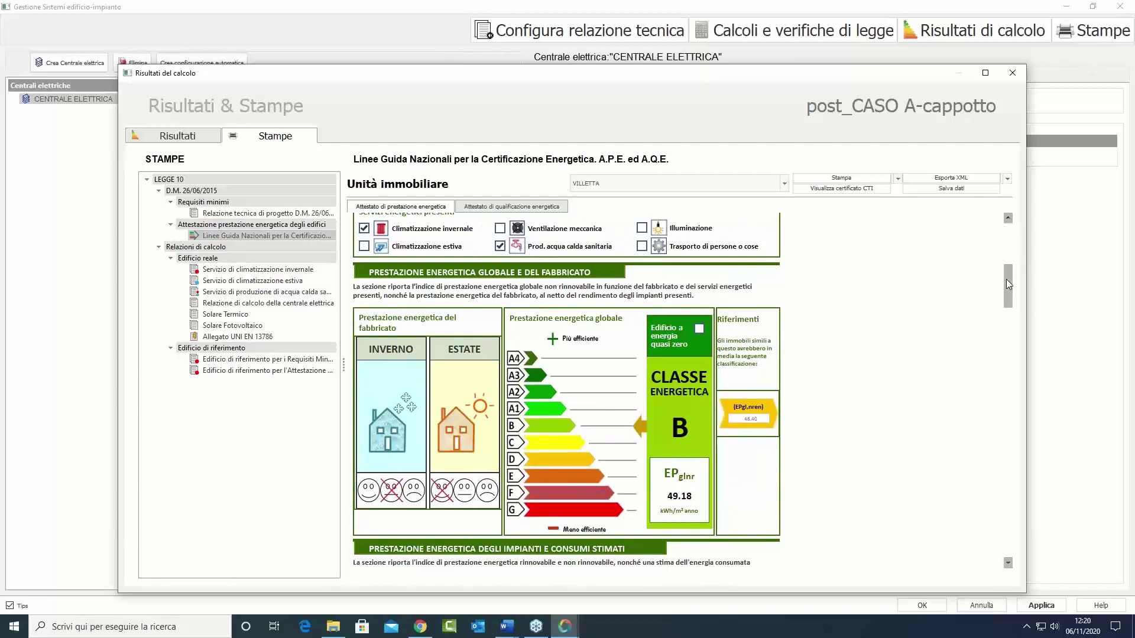
scroll(1006, 279, "down", 1)
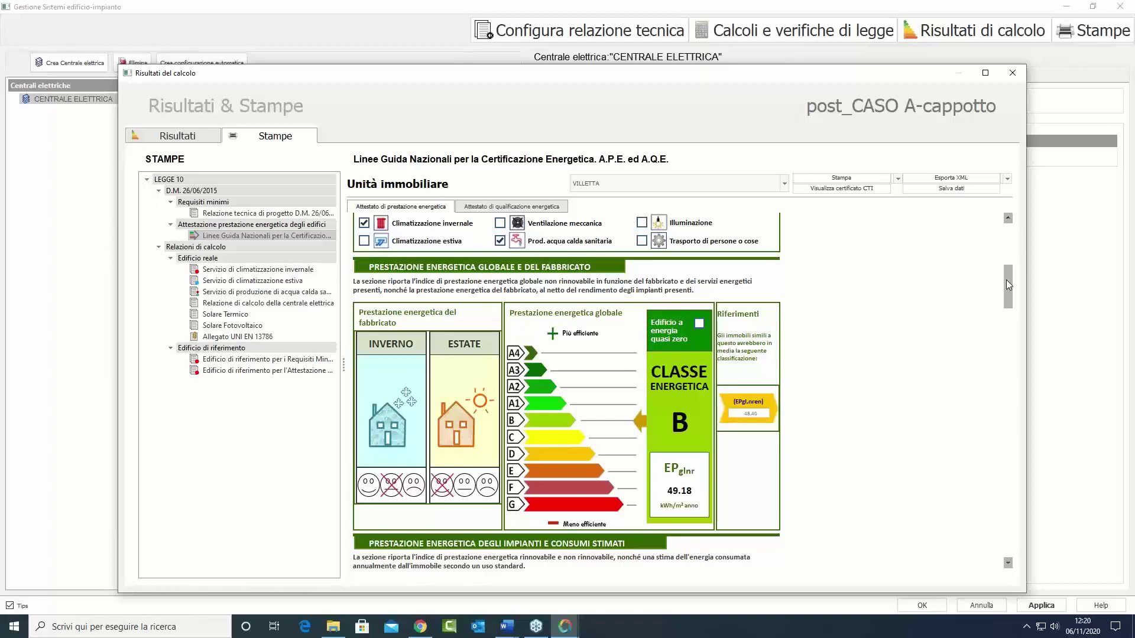
left_click_drag(1006, 285, 1006, 228)
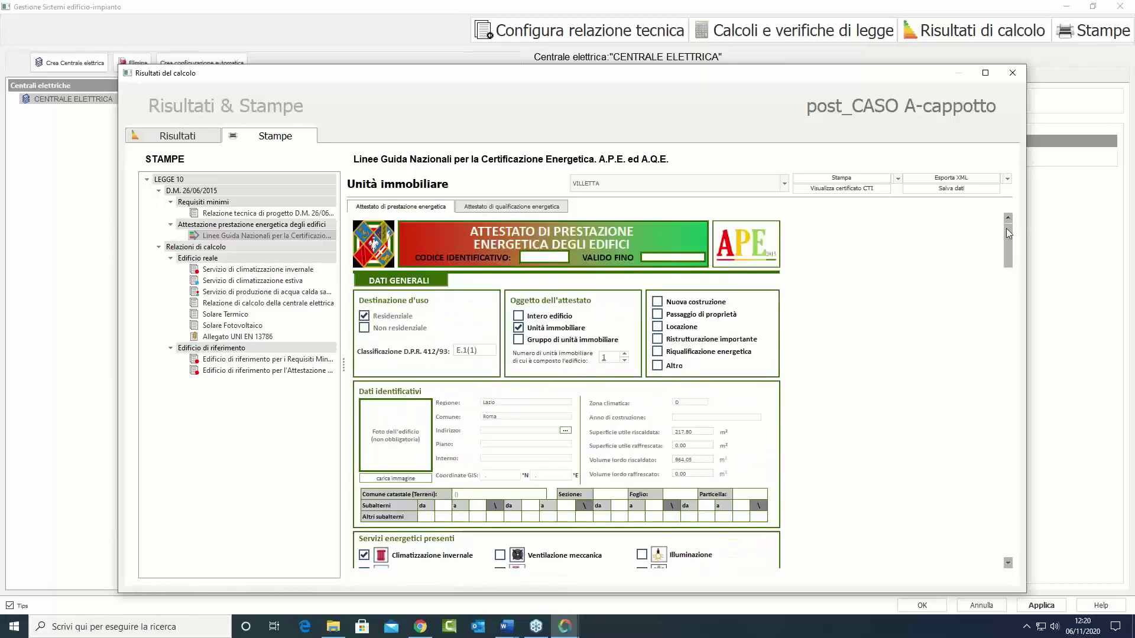
left_click(1012, 73)
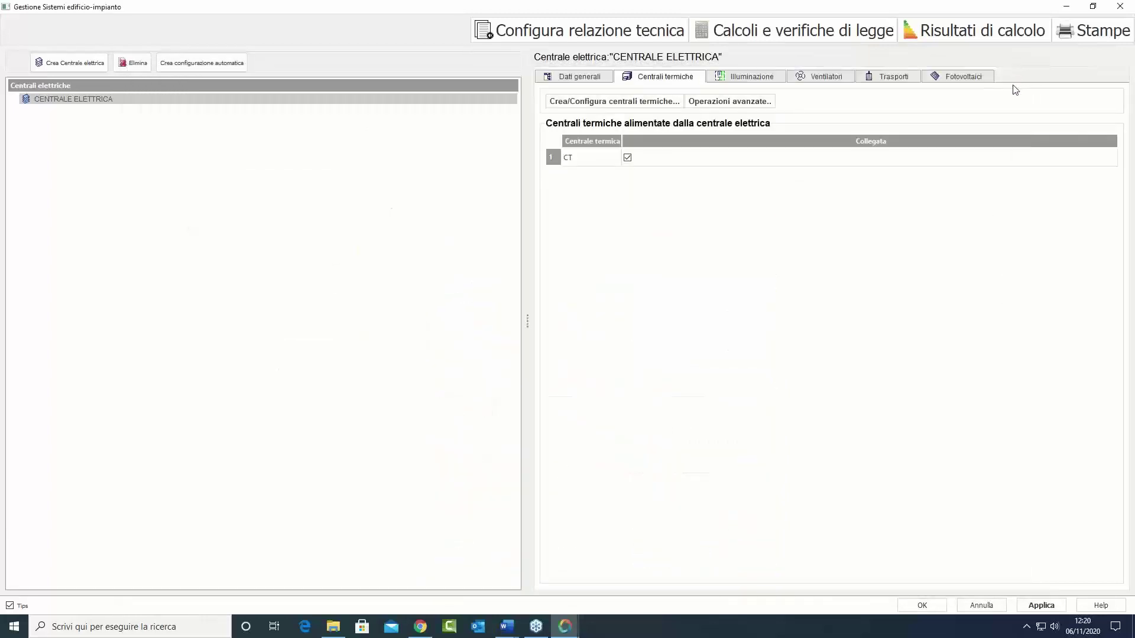
left_click(922, 606)
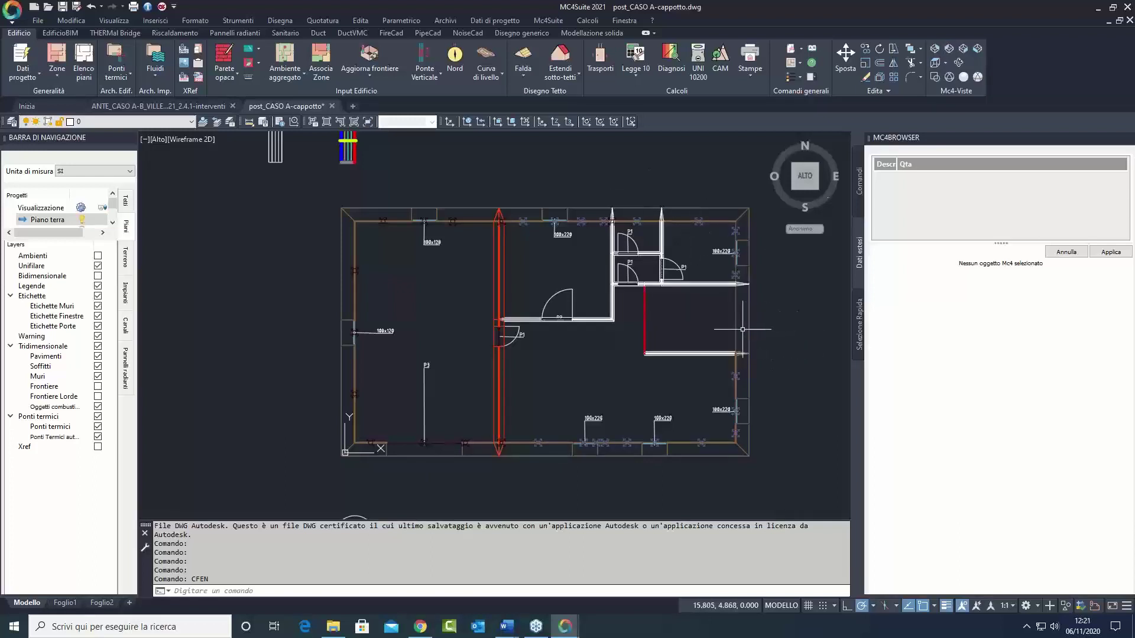
middle_click_drag(861, 317, 814, 320)
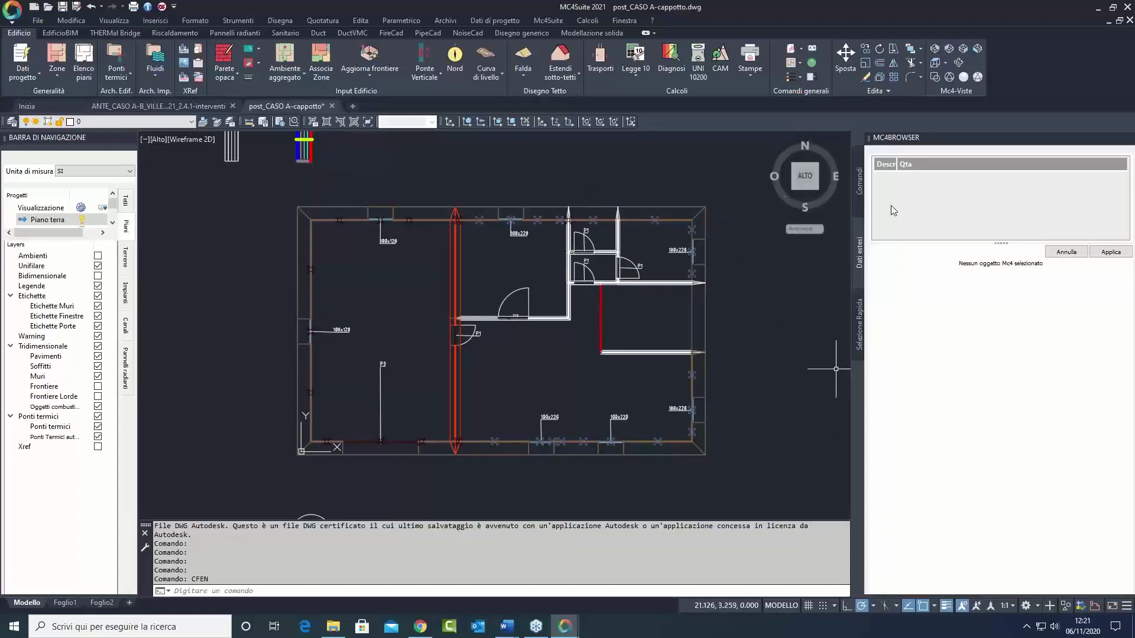
left_click(861, 182)
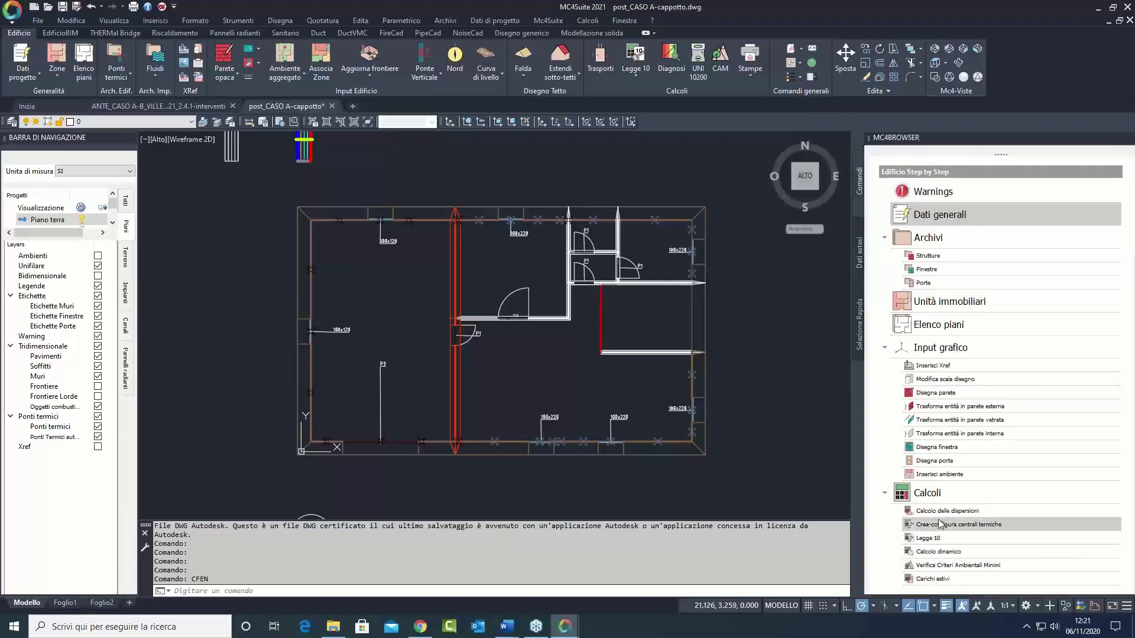
left_click(633, 56)
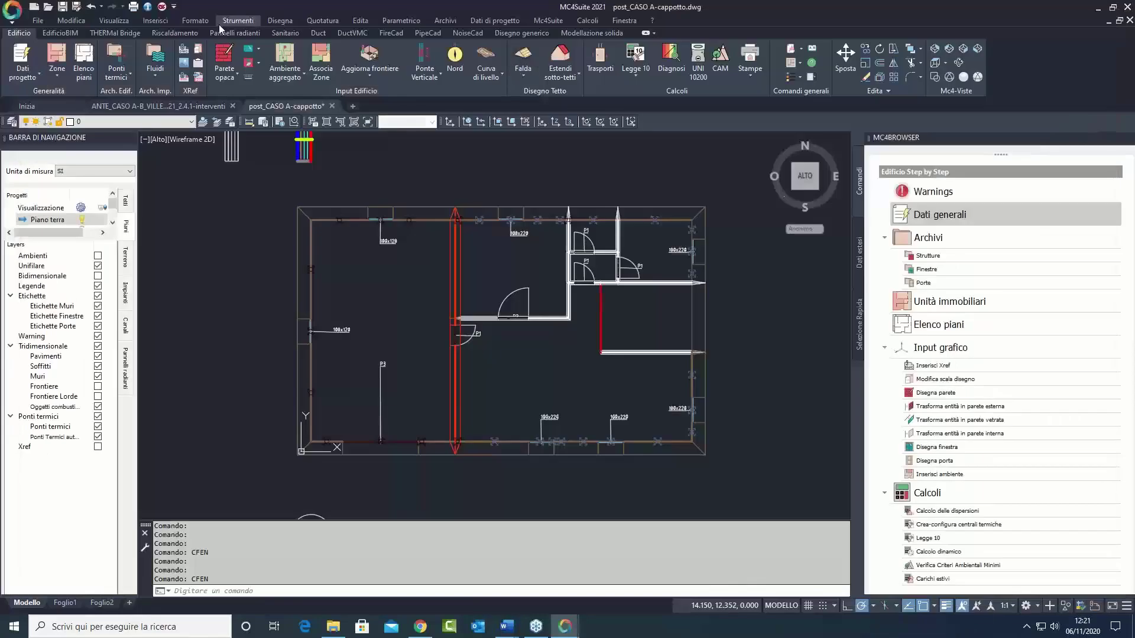
left_click(1120, 7)
Step: Save the insulated post-intervention drawing as a new copy named post_CASO A-cappotto-caldaia.dwg
left_click(76, 7)
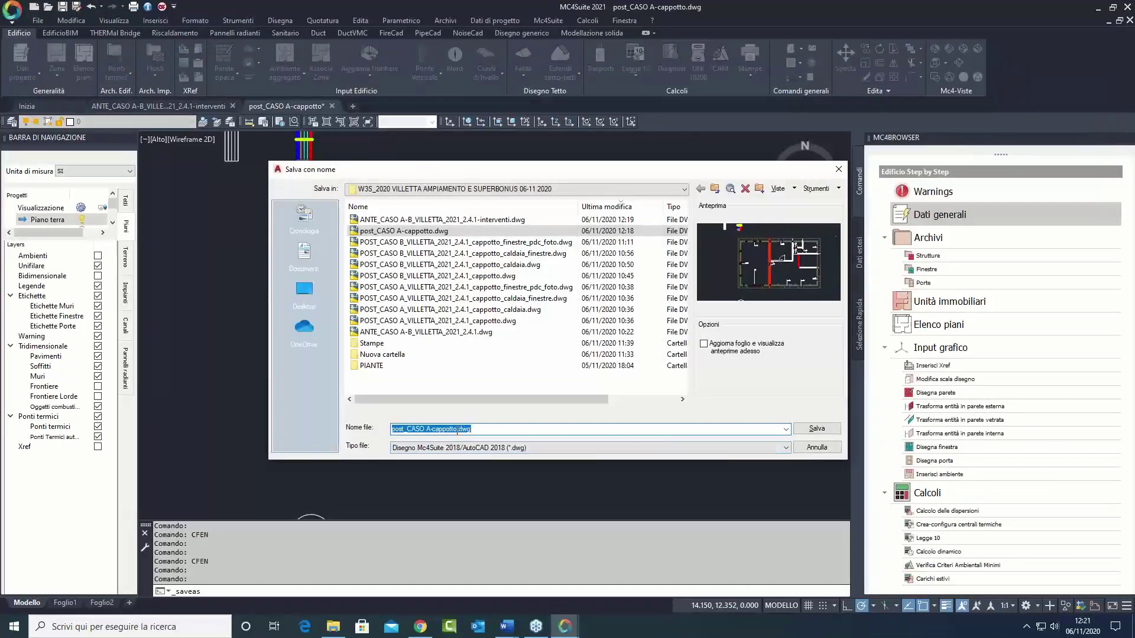
left_click(471, 431)
type("-g")
type("aldaia")
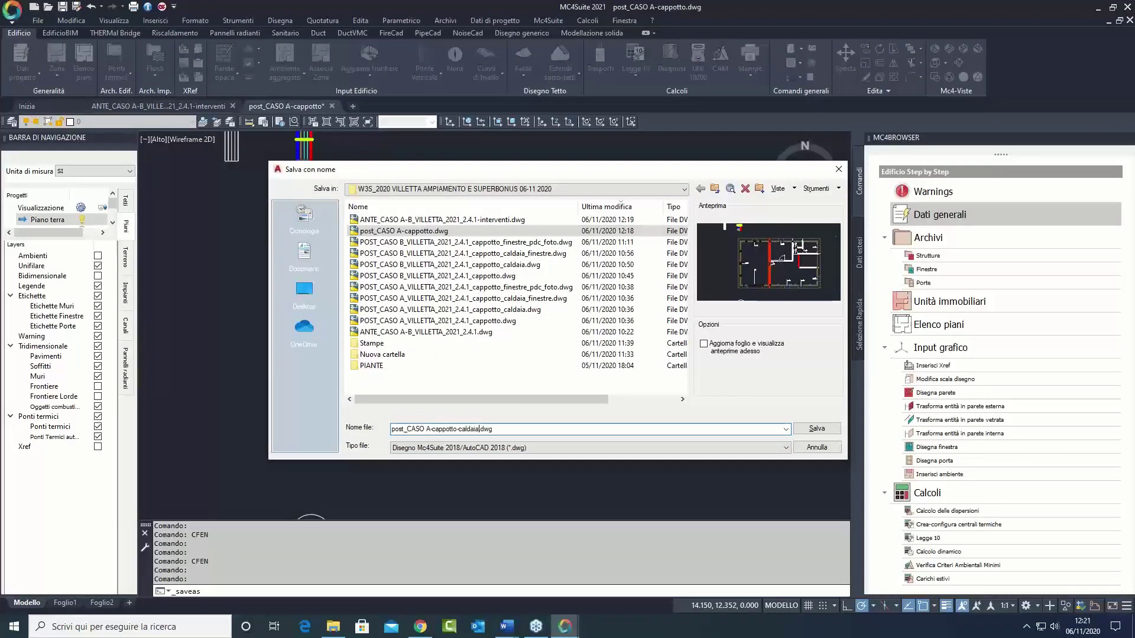
left_click(816, 428)
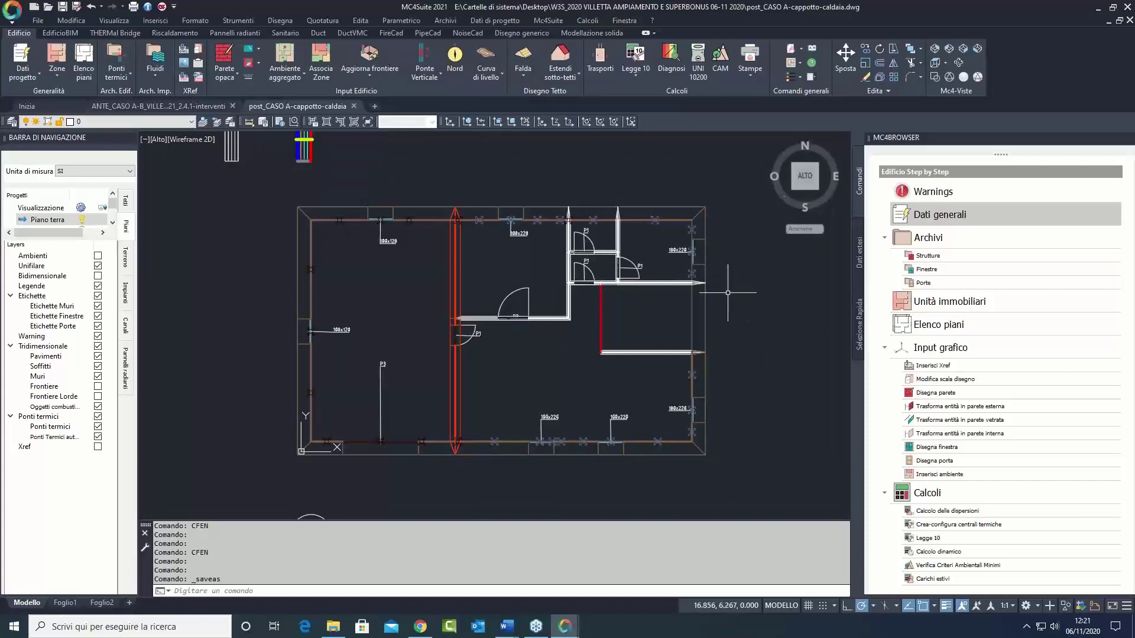
Step: Change the Caldaia generator of thermal plant CT to the Vaillant VMW ecoBLOCK pro 18.5 kW and confirm the plant configuration
left_click(636, 54)
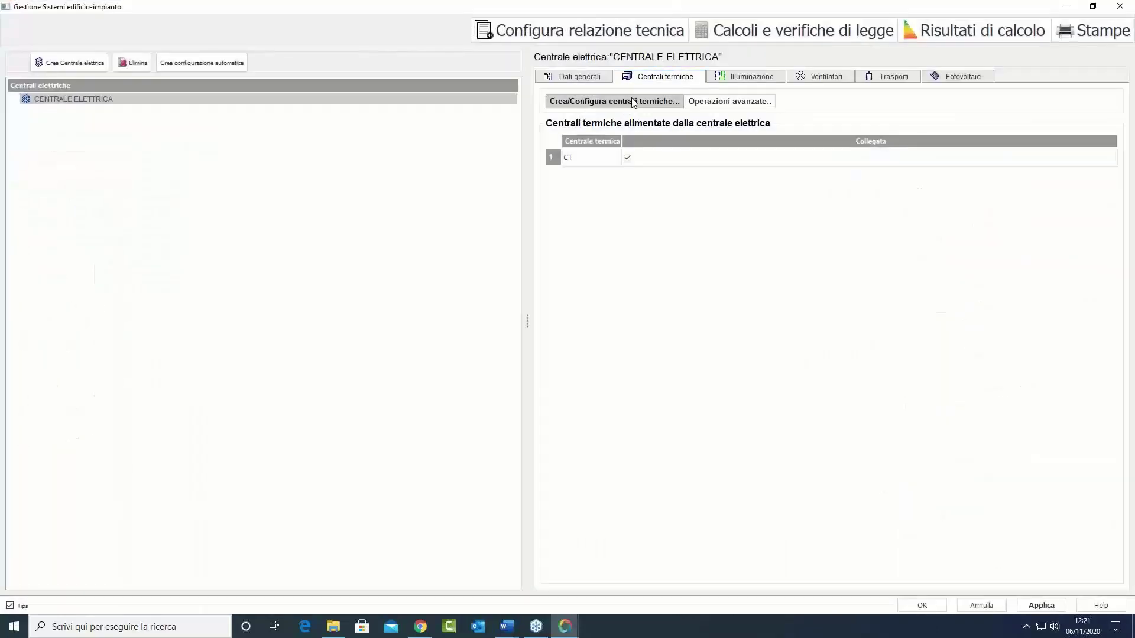
left_click(633, 102)
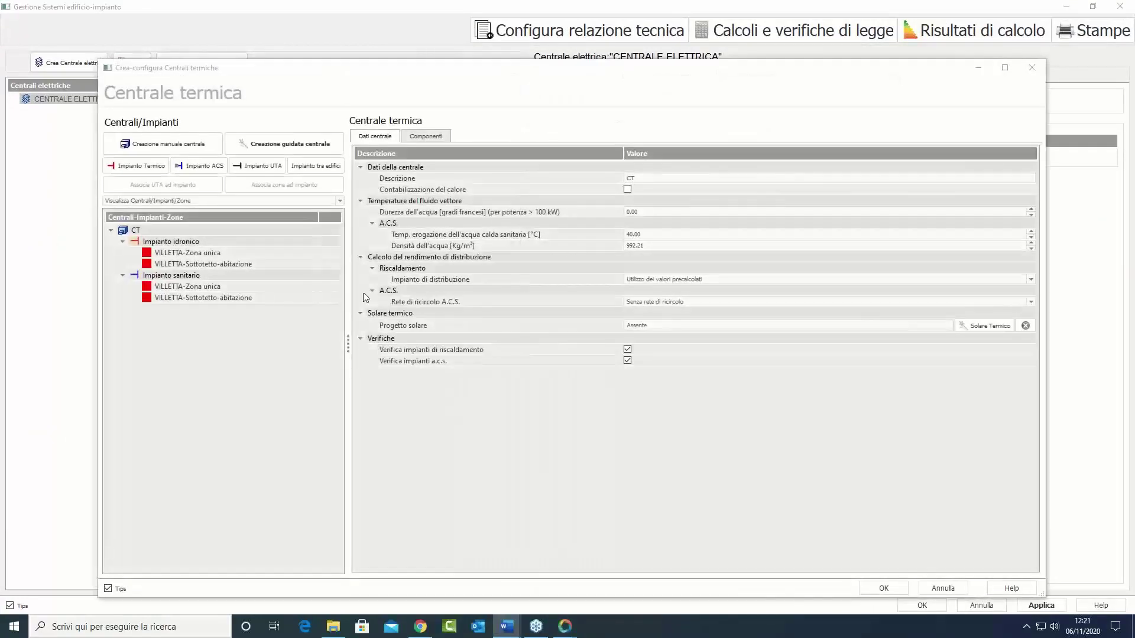
left_click(201, 232)
left_click(417, 137)
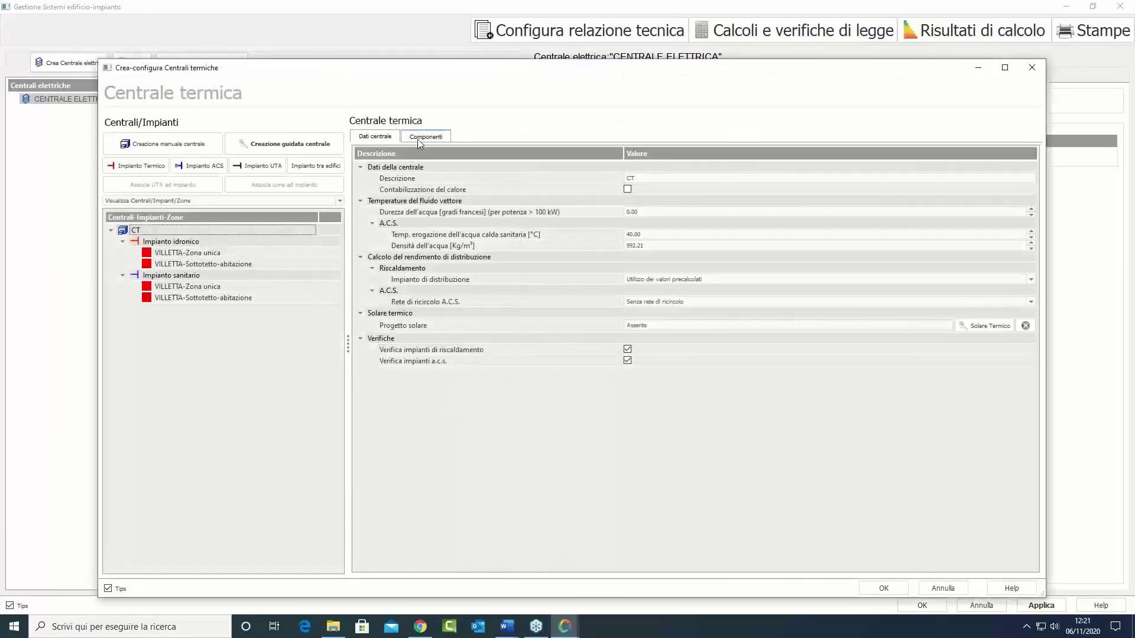
left_click_drag(874, 226, 762, 236)
left_click(880, 213)
left_click(894, 220)
left_click(895, 220)
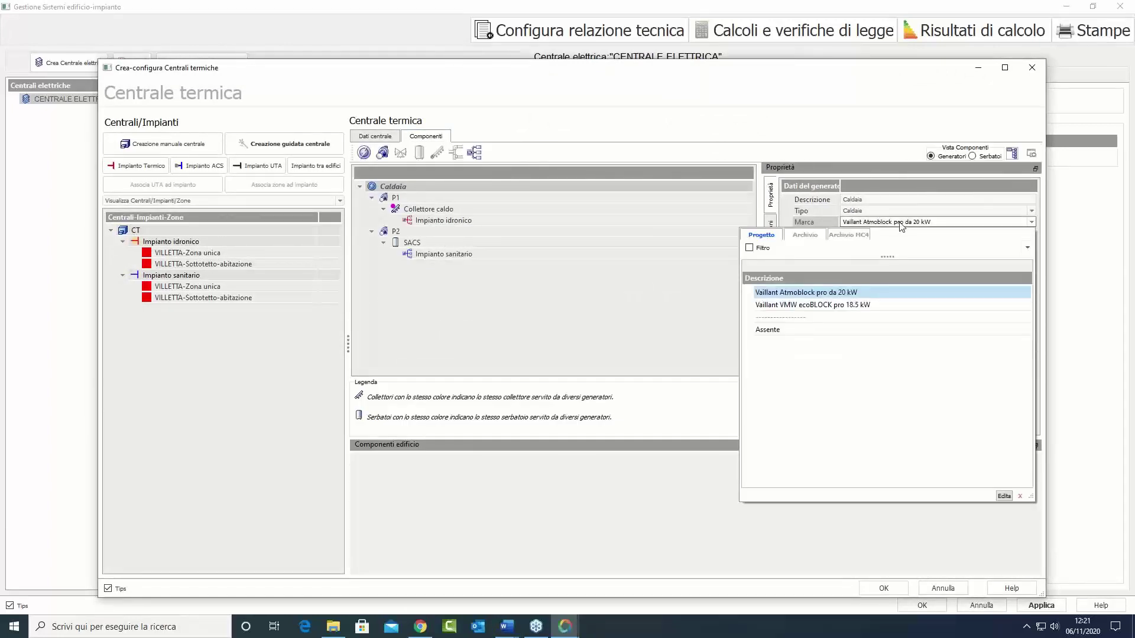
left_click(863, 304)
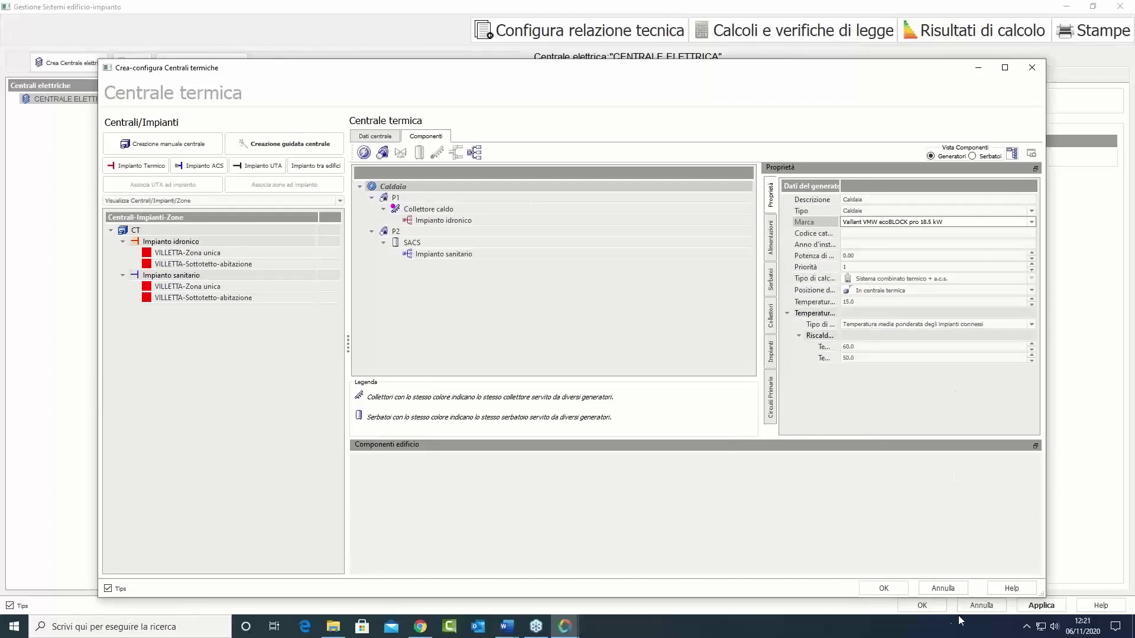
left_click(883, 589)
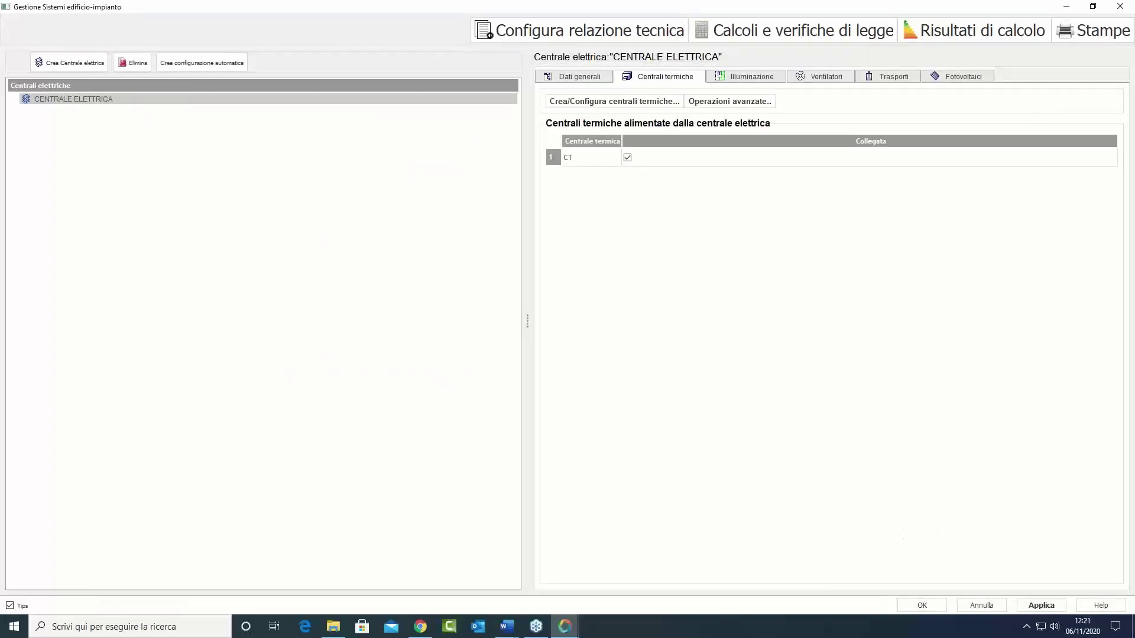
Step: Run the legal calculations and checks for the insulation-plus-boiler model and review VILLETTA's energy indices and class
left_click(769, 33)
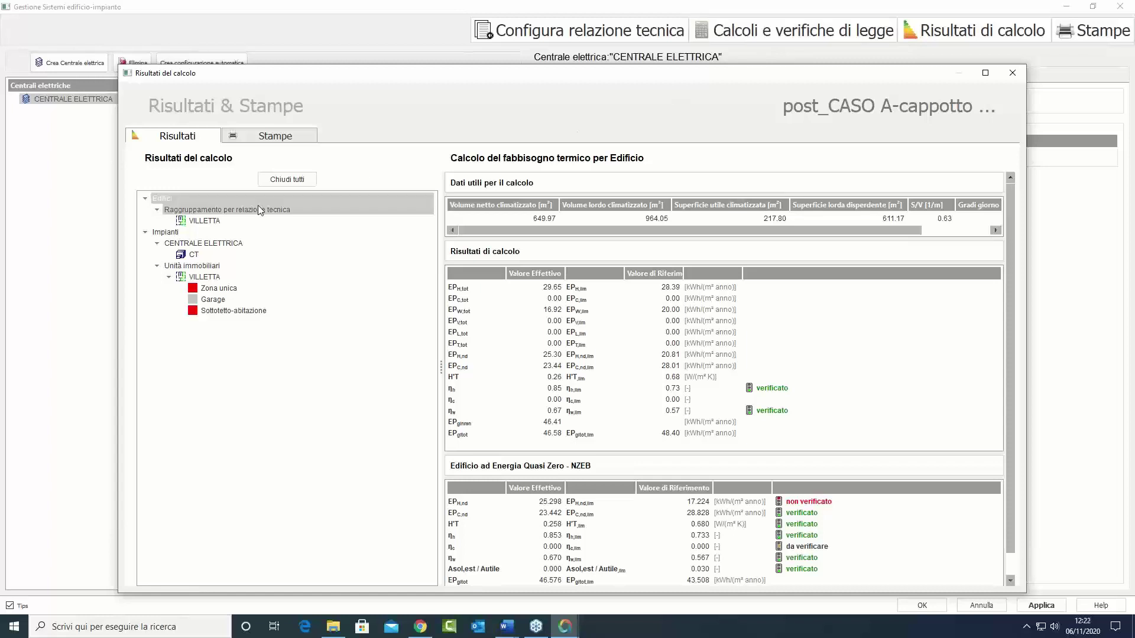
left_click(204, 221)
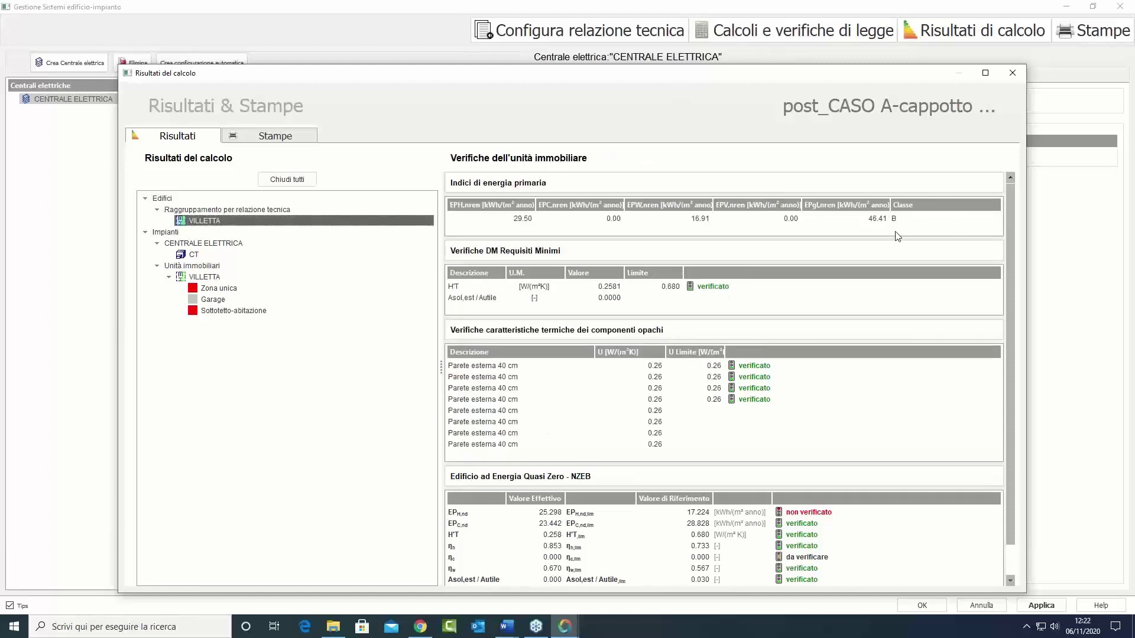
left_click(1013, 73)
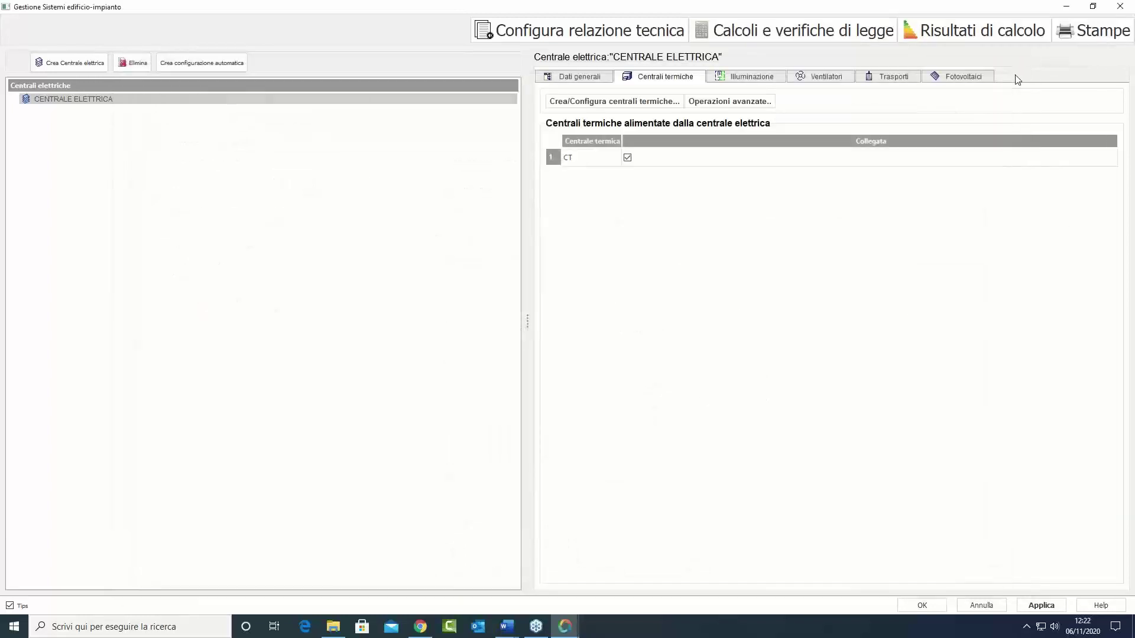
Step: Confirm the building-plant system manager, then save and close the drawing post_CASO A-cappotto-caldaia.dwg
left_click(922, 605)
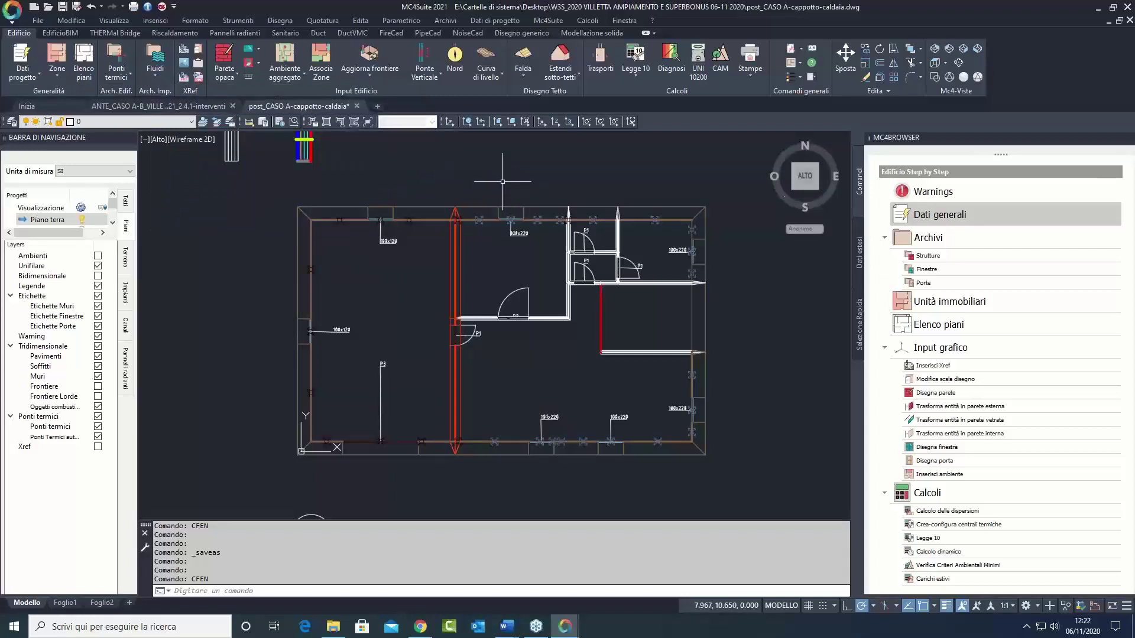
left_click(62, 8)
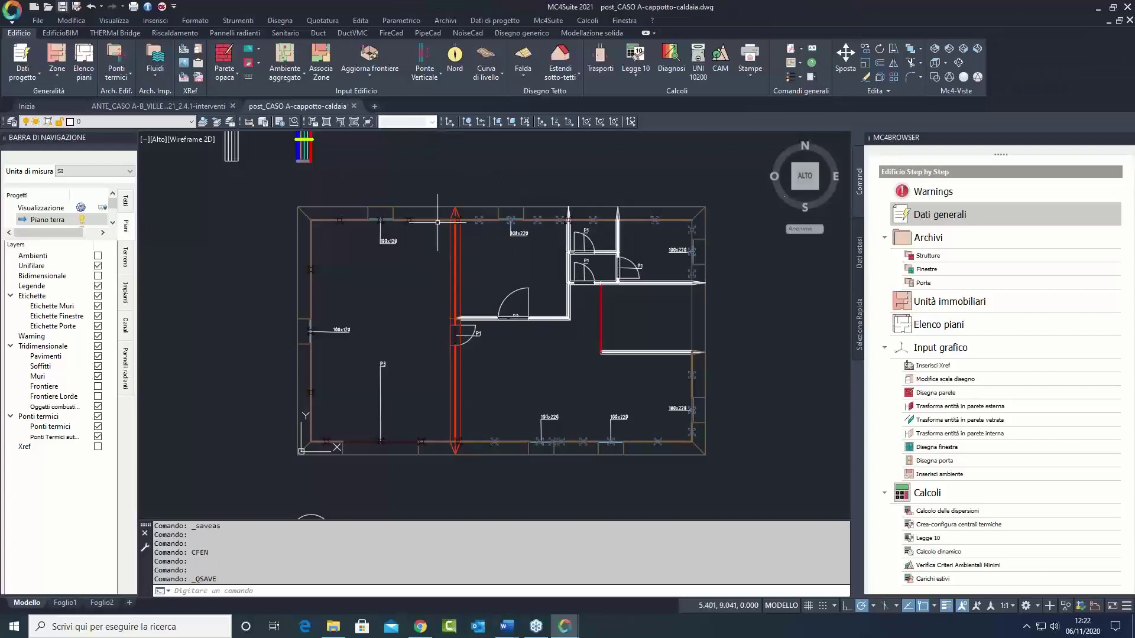
left_click(355, 106)
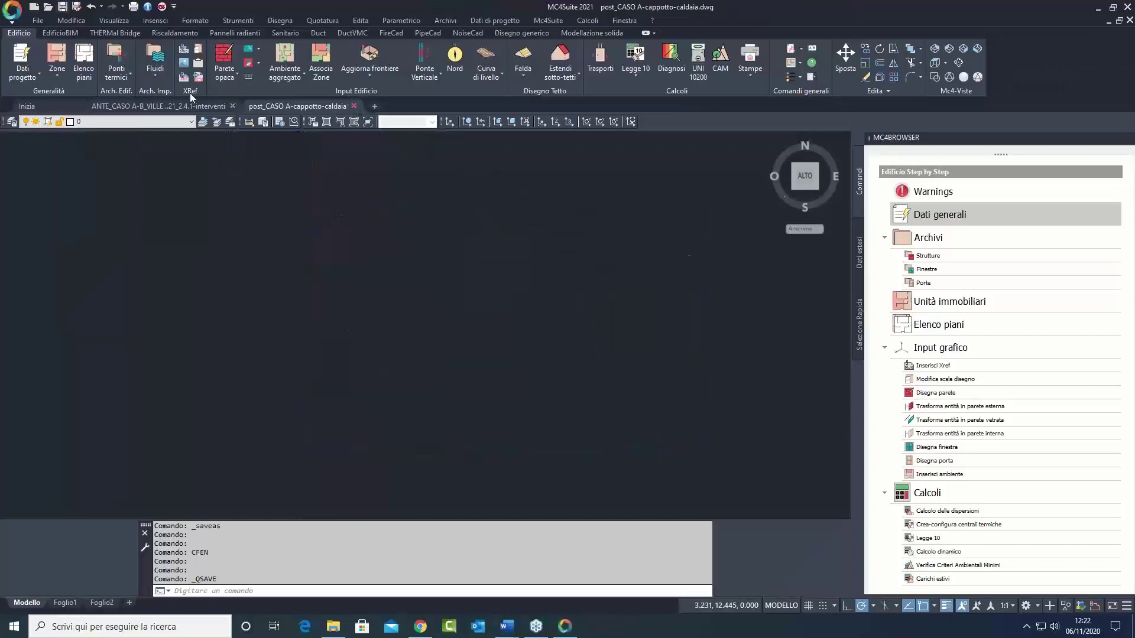
Step: In the ante model's energy diagnosis, add an improvement intervention described as "Cappotto copertura caldaia", reusing the existing intervention's description text
left_click(665, 57)
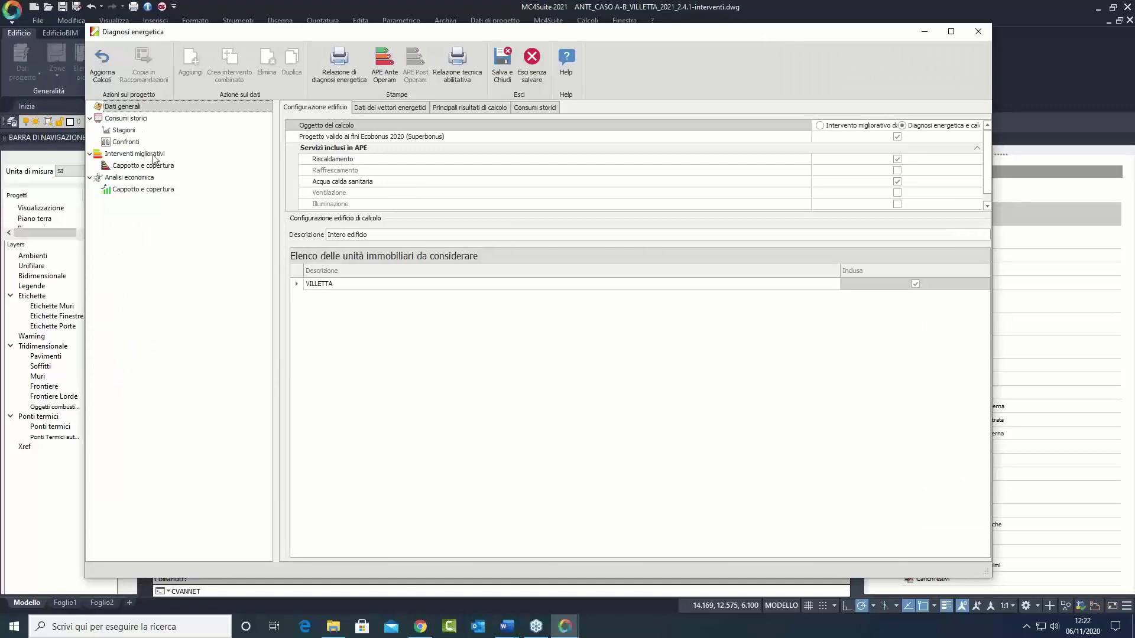
left_click(153, 155)
left_click(153, 164)
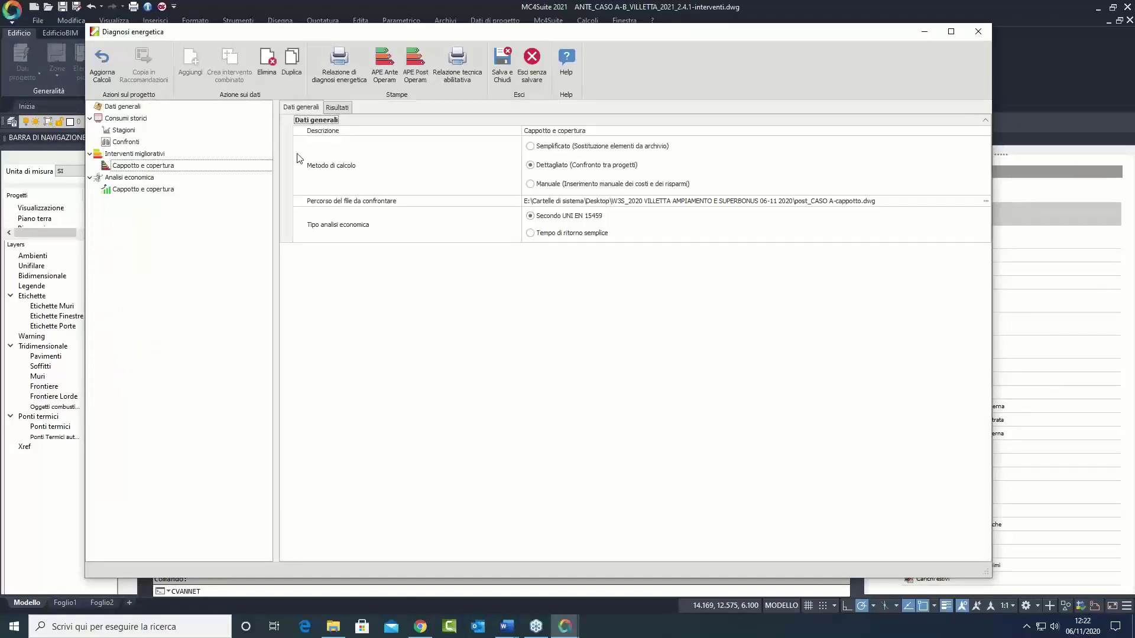
left_click(600, 132)
key("ctrl+c")
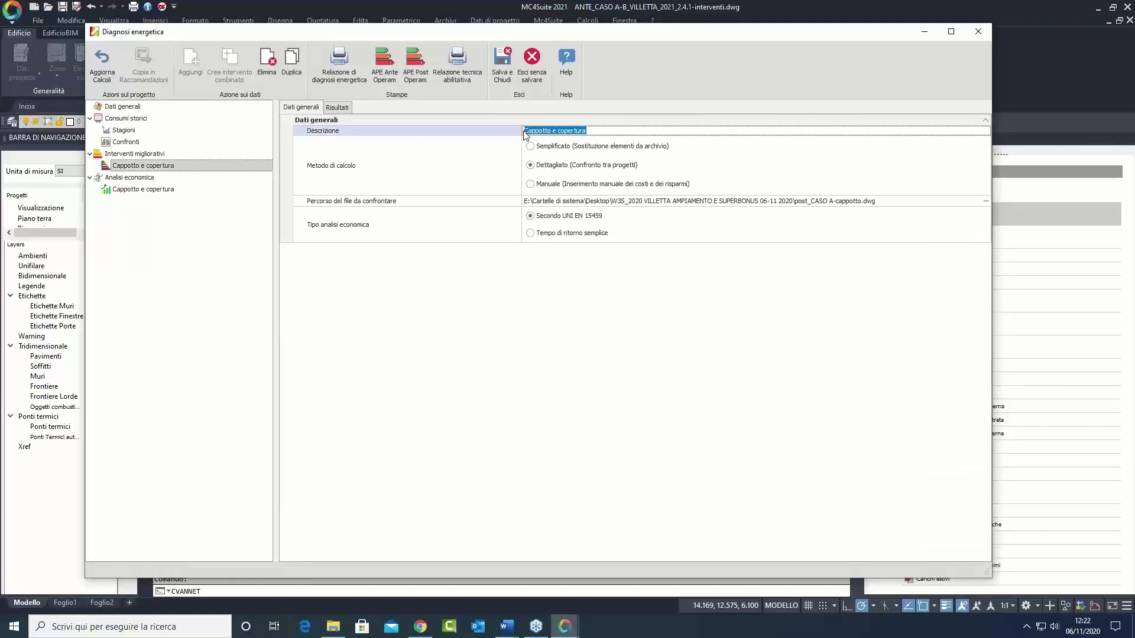
left_click(145, 155)
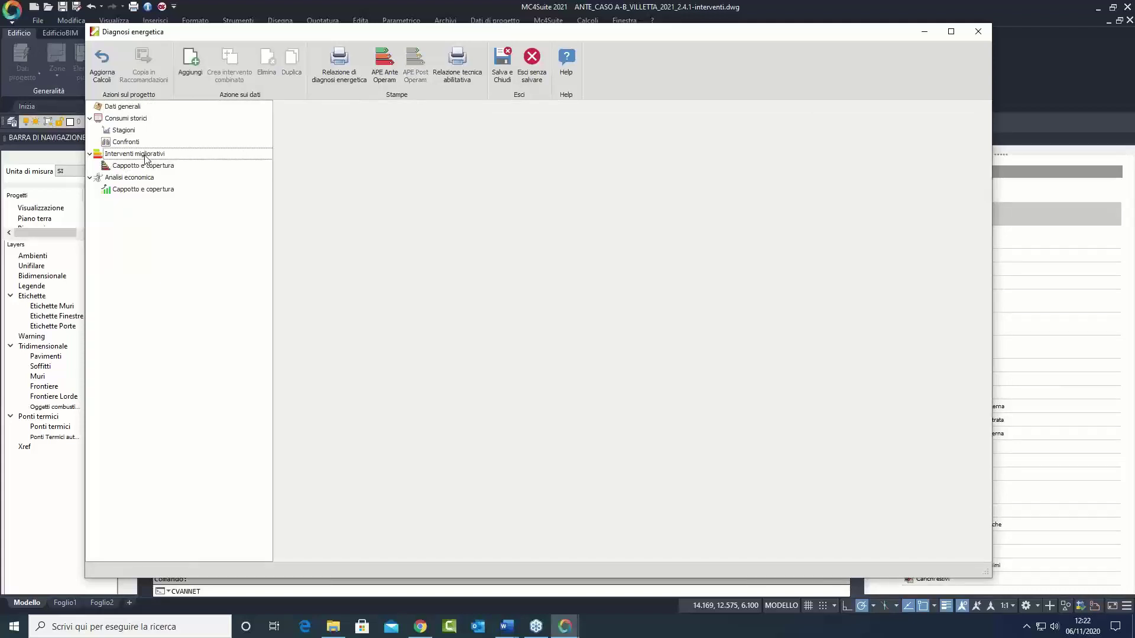
left_click(191, 62)
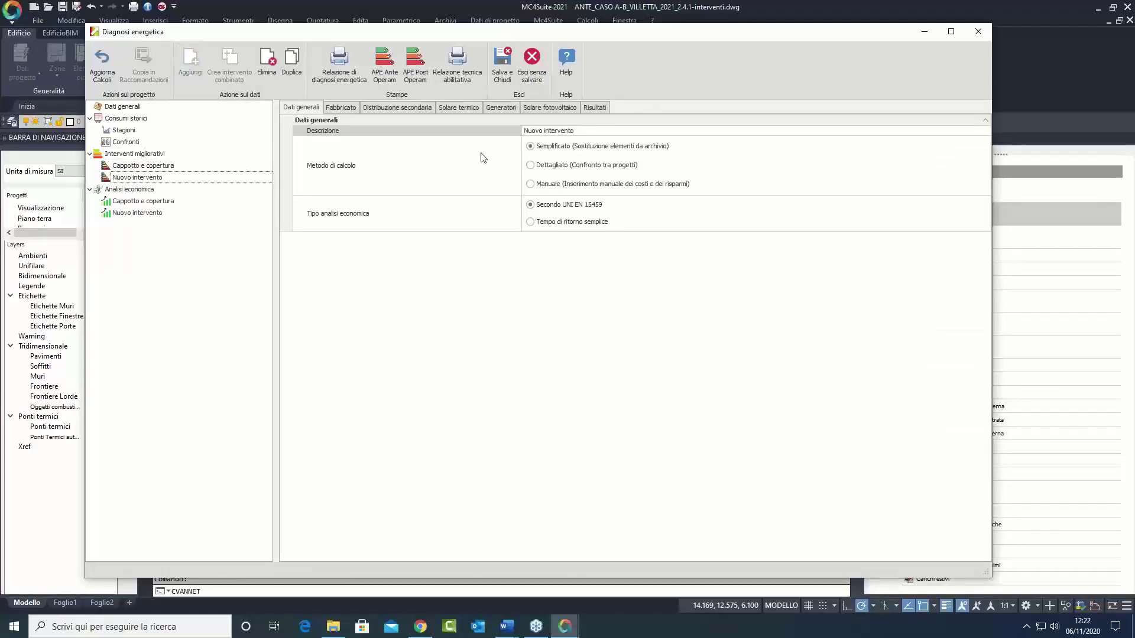
left_click(571, 131)
key("ctrl+v")
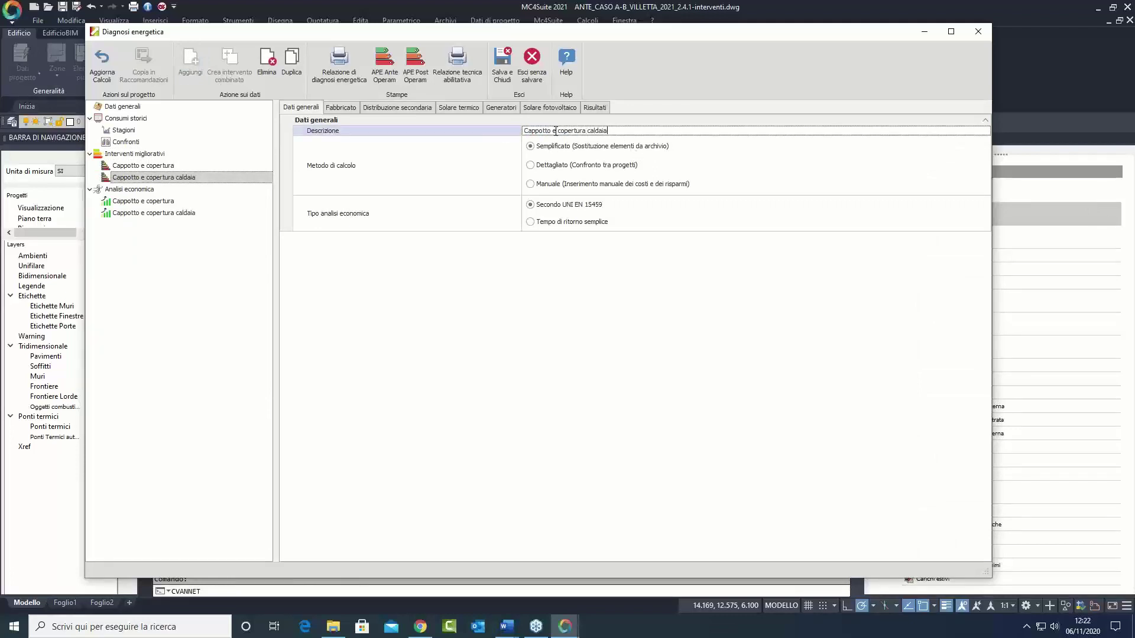
key("BackSpace")
key("BackSpace")
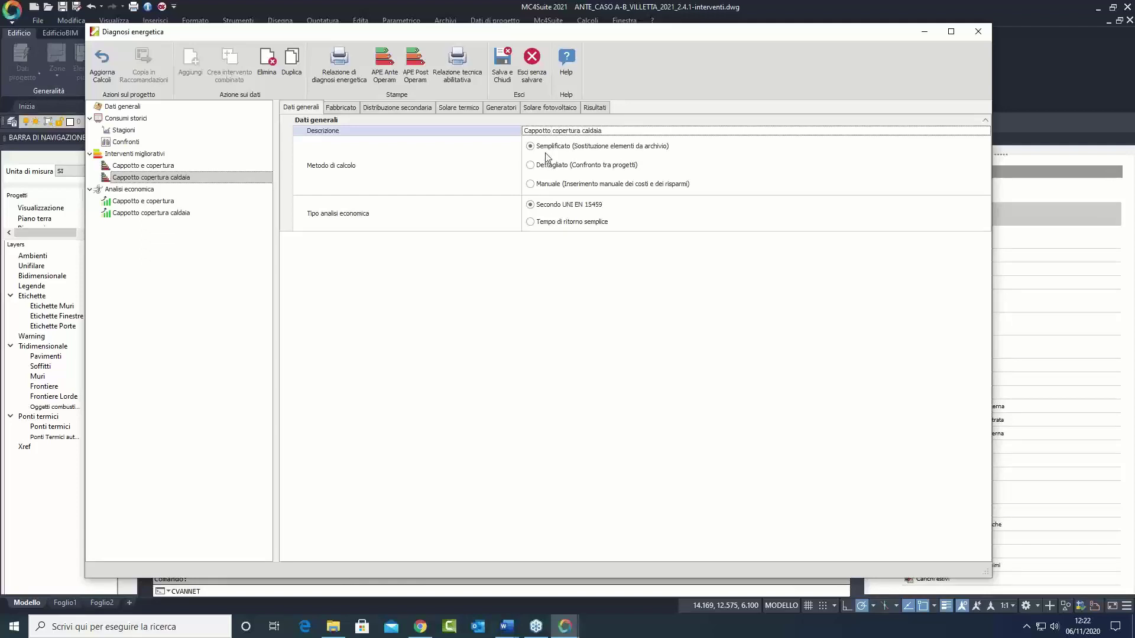
Step: Set the new intervention's calculation method to Dettagliato (Confronto tra progetti), with post_CASO A-cappotto-caldaia.dwg as the comparison file
left_click(553, 165)
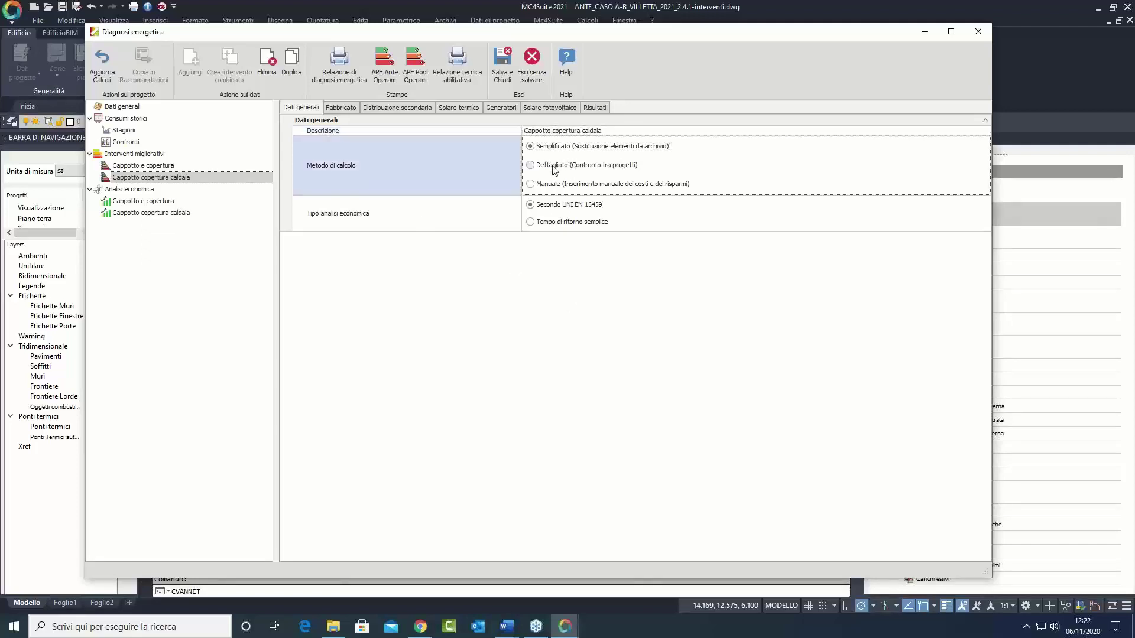
left_click(985, 202)
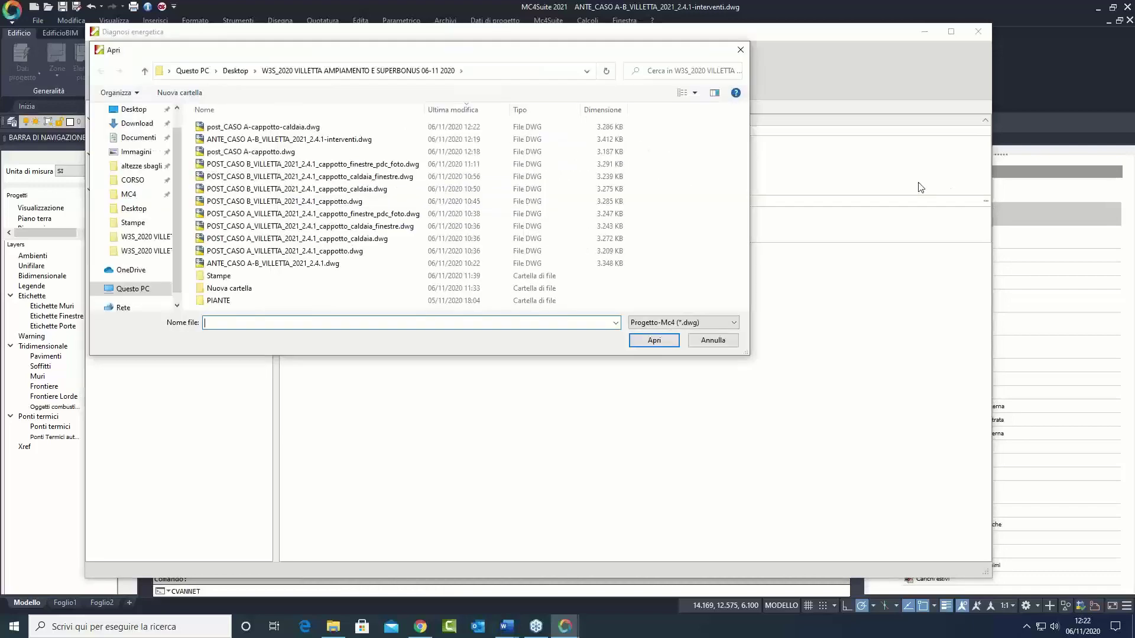
left_click(314, 128)
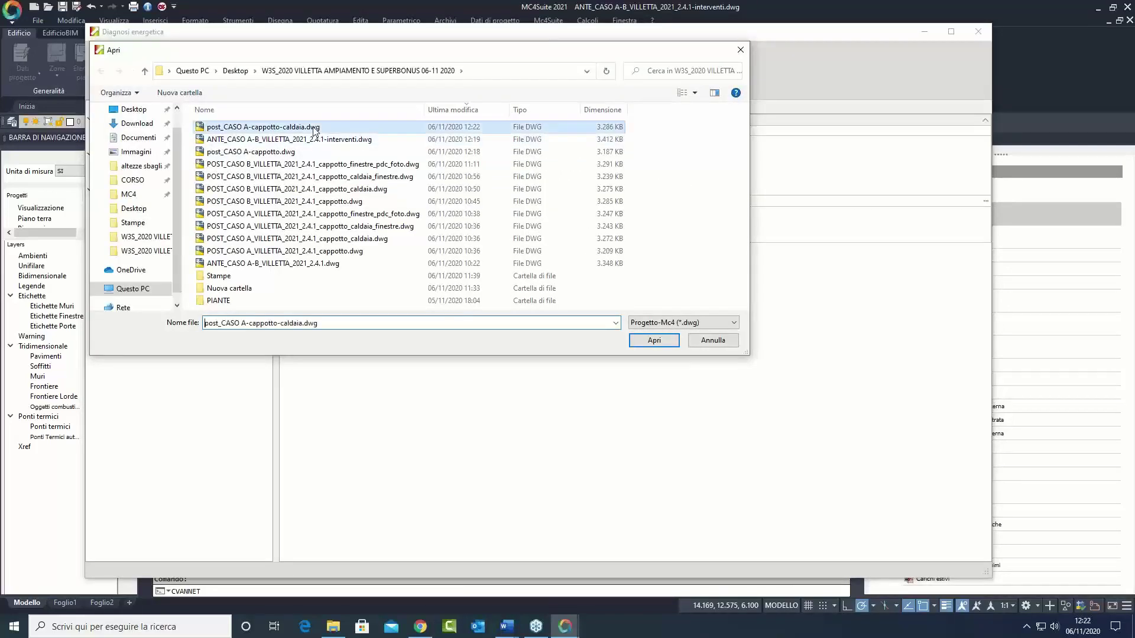
left_click(653, 340)
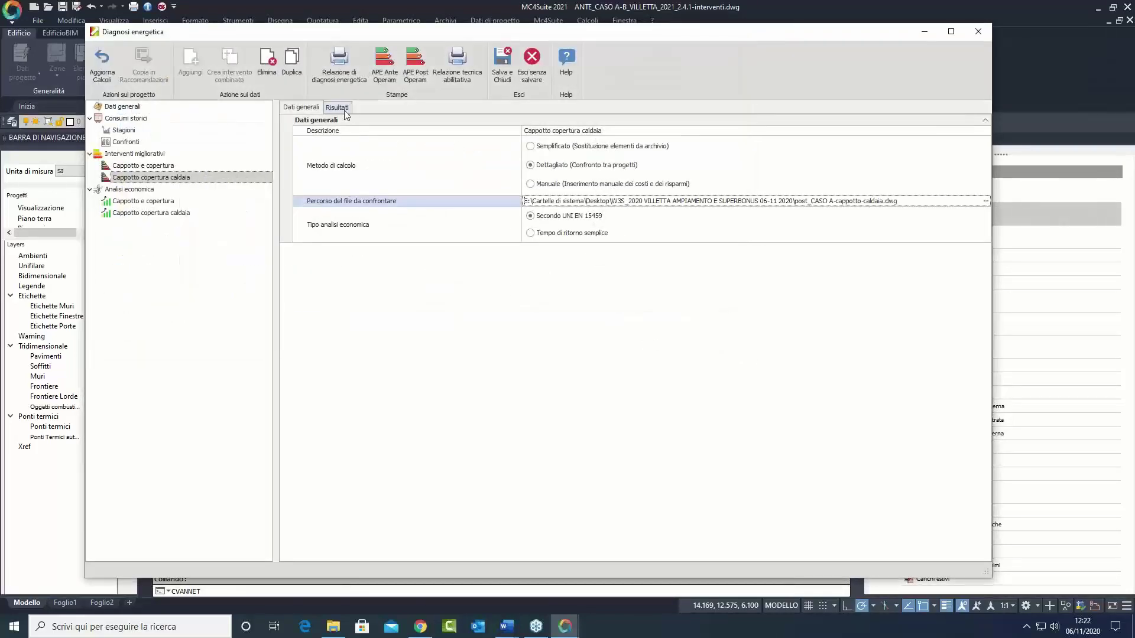
Step: Calculate and review the intervention's ante and post operam results, then save the energy diagnosis and the ante drawing
left_click(343, 109)
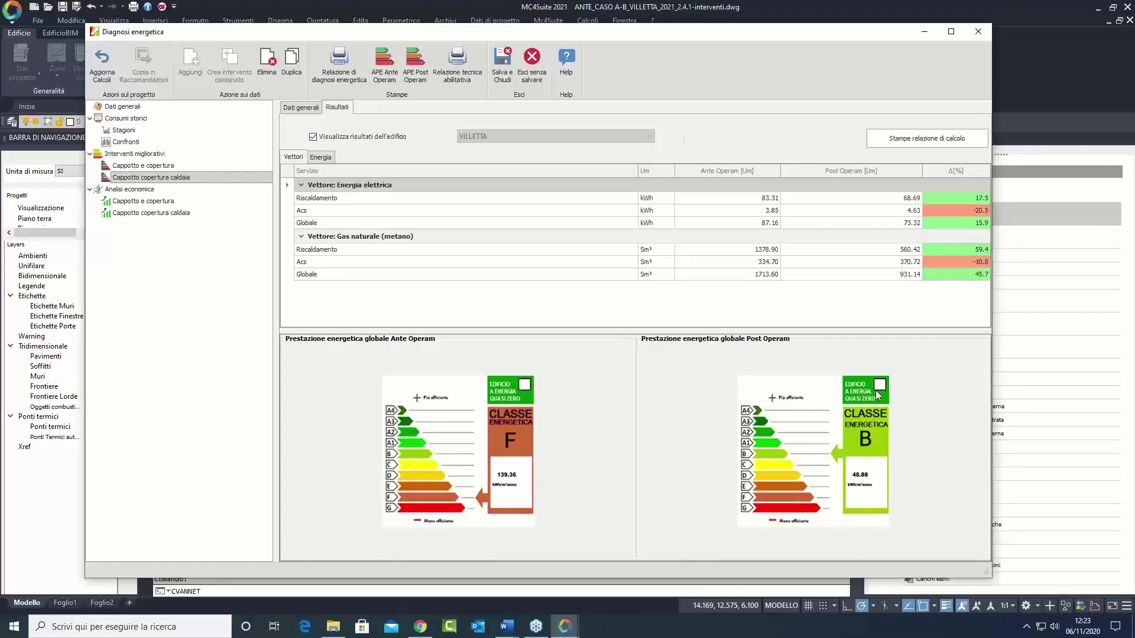
left_click(502, 63)
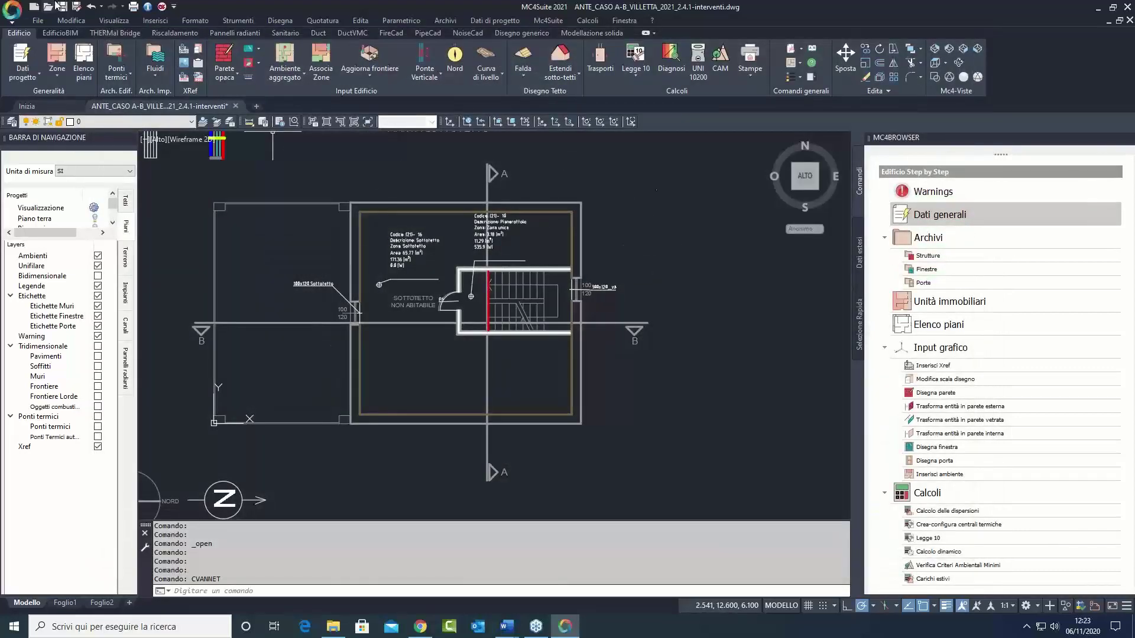
left_click(62, 8)
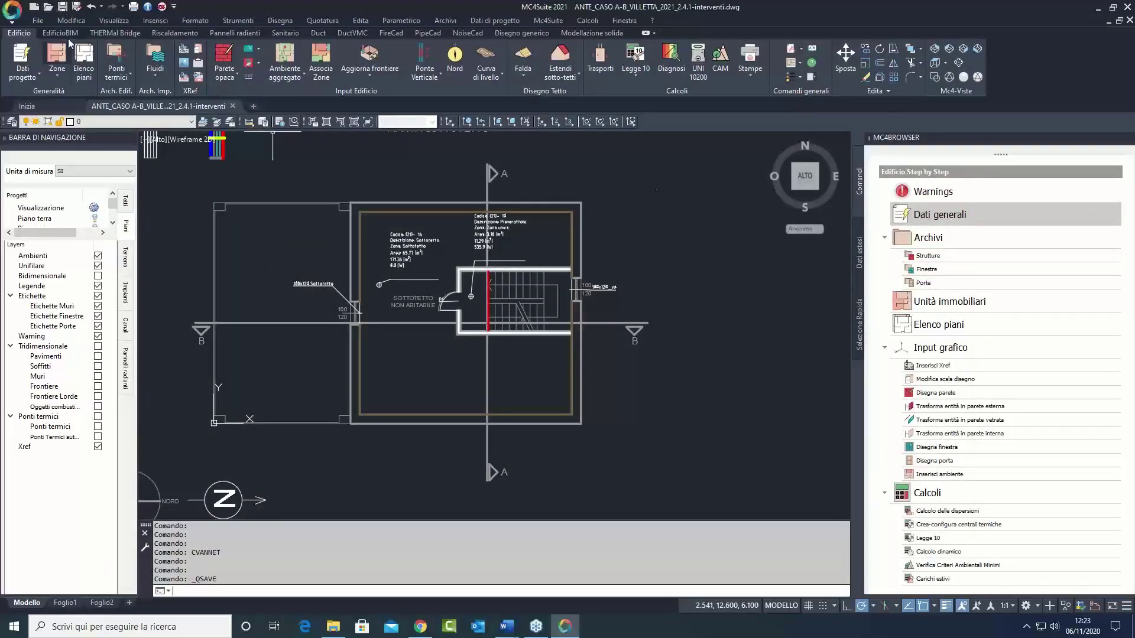
Step: Open the drawing post_CASO A-cappotto-caldaia.dwg from the project folder
left_click(48, 7)
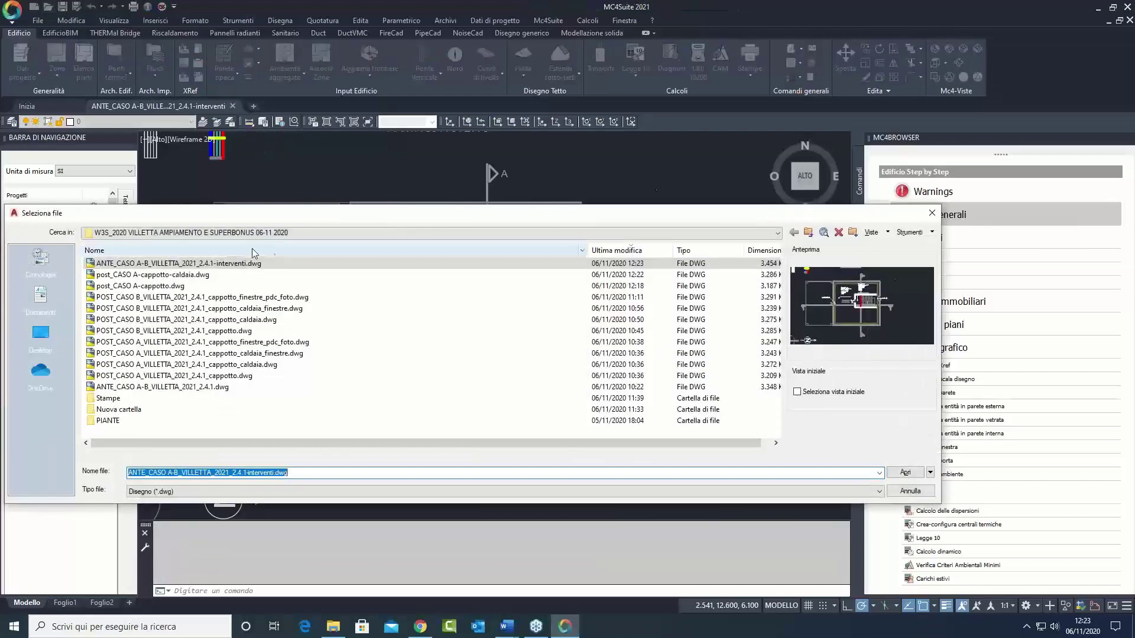
left_click(206, 276)
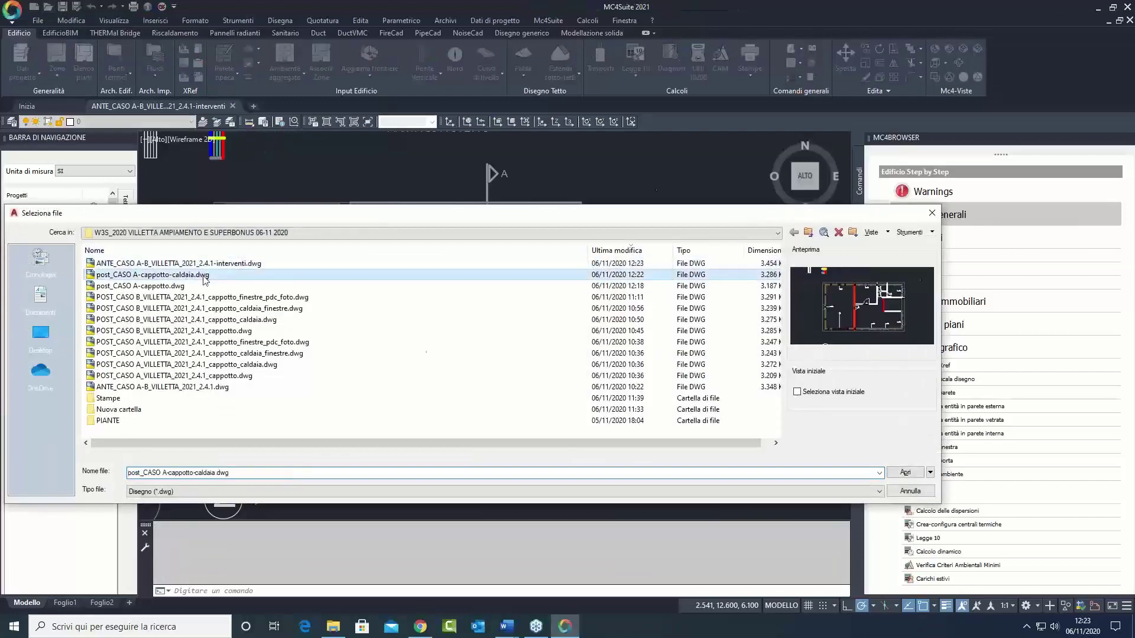
left_click(907, 474)
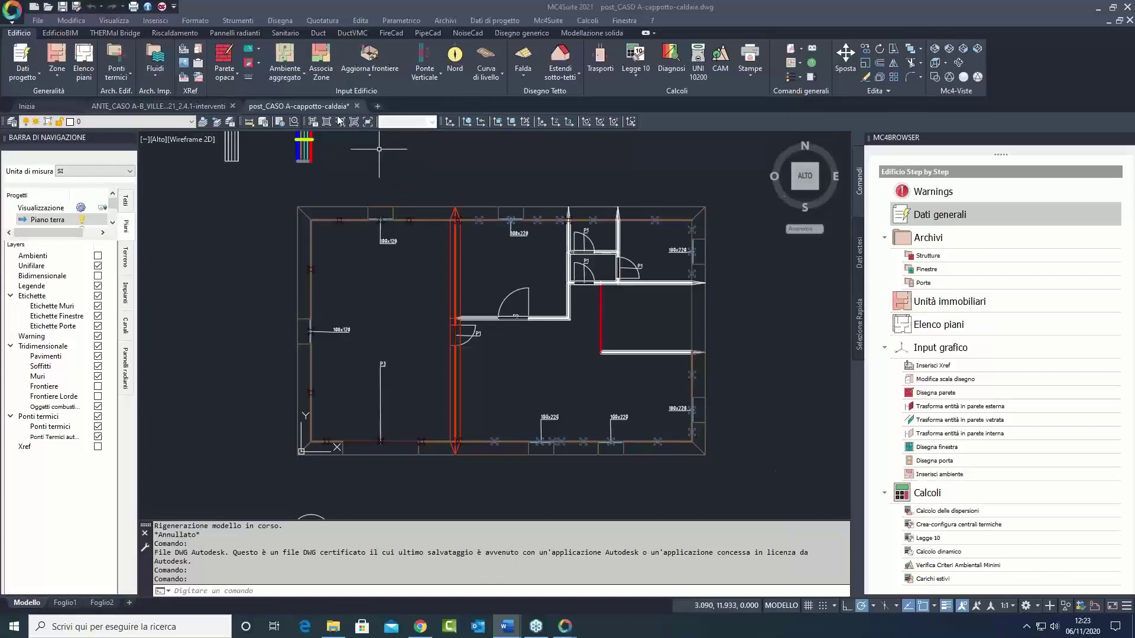
Step: In the project window archive, set Finestra 100x120 Sottotetto's glass to double glazing with emissivity <= 0.05, 4-16-4 mm, filled with argon
left_click(125, 82)
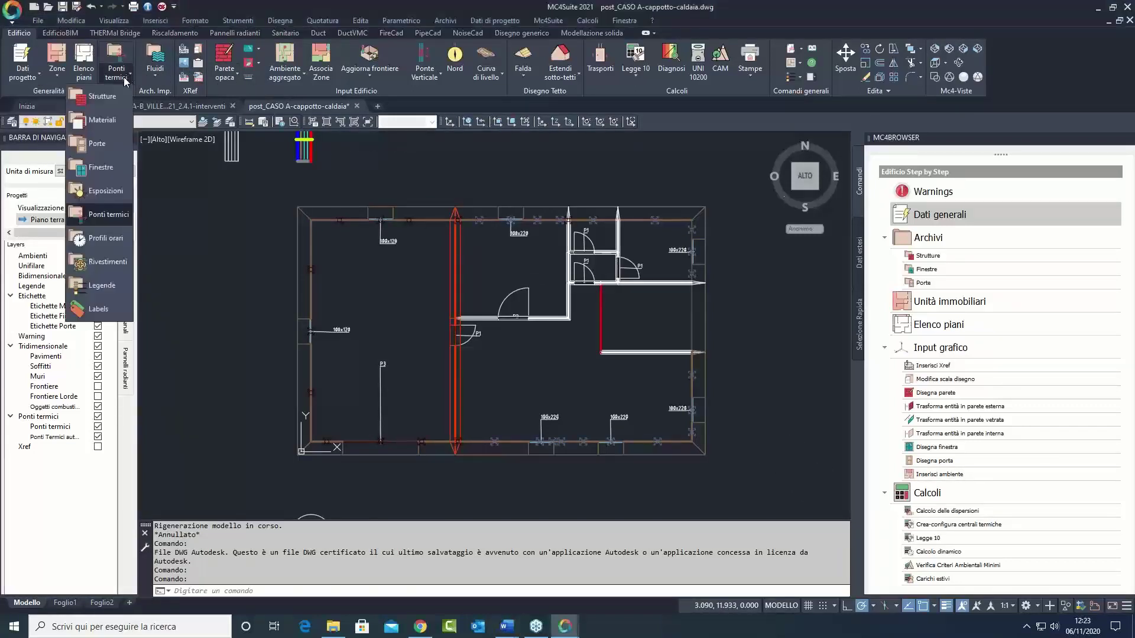
left_click(104, 169)
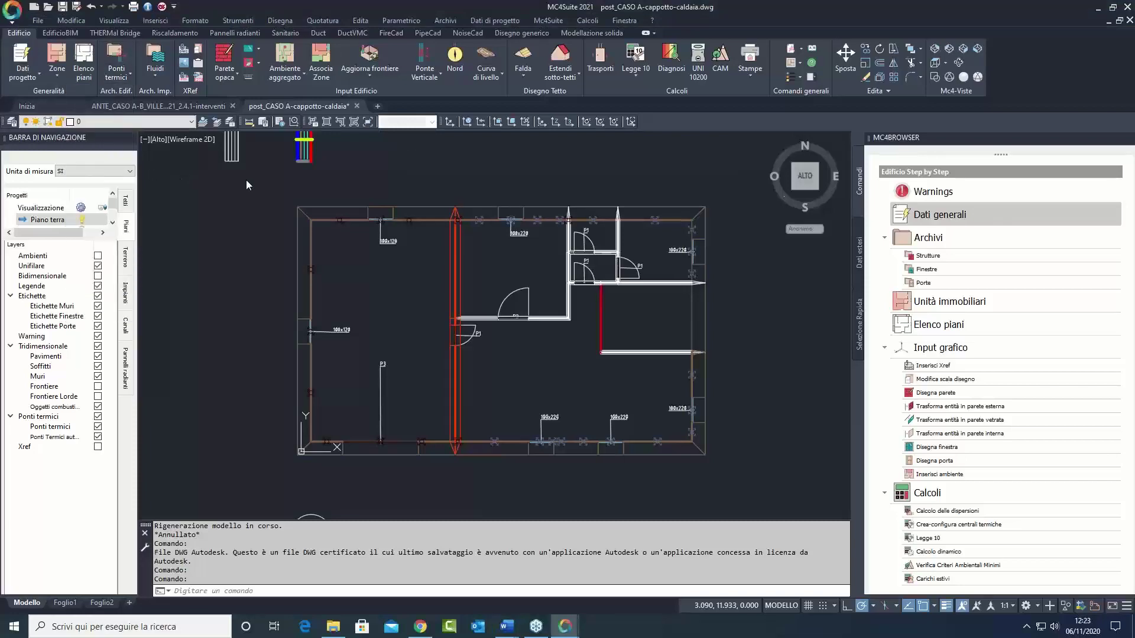
type("dbwind")
key("Return")
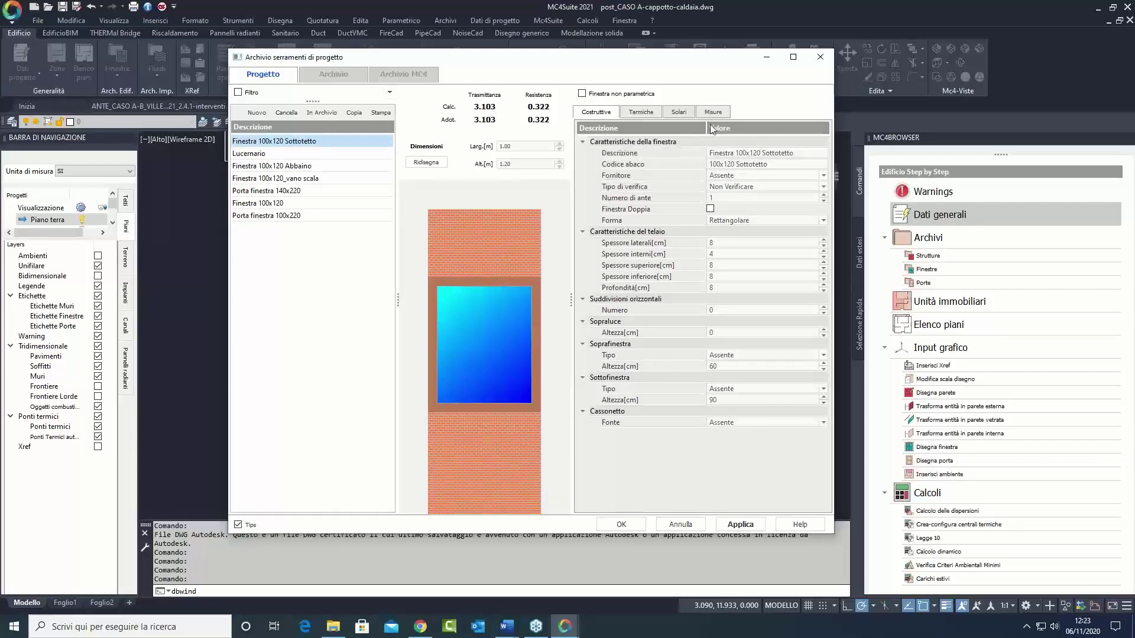
left_click(641, 112)
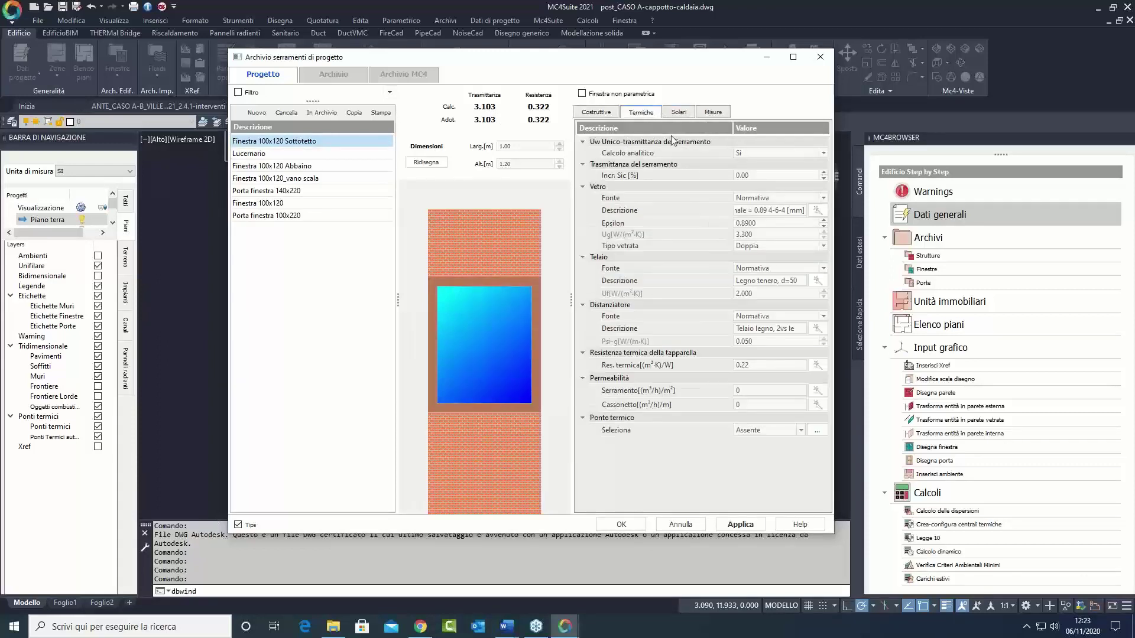
left_click(817, 210)
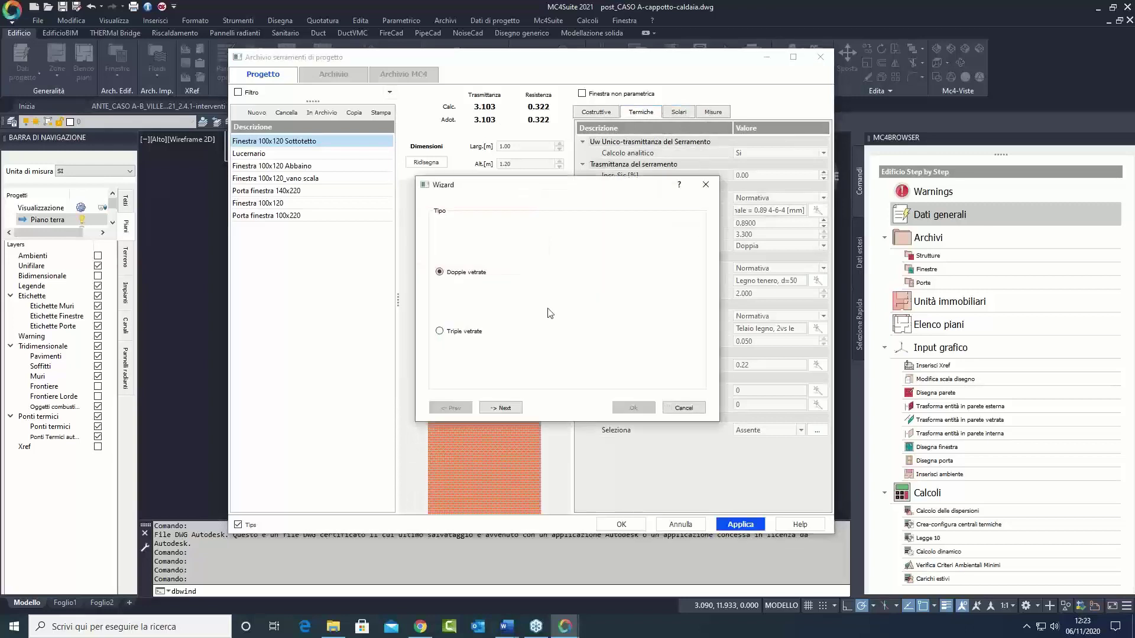
left_click(502, 411)
left_click(491, 365)
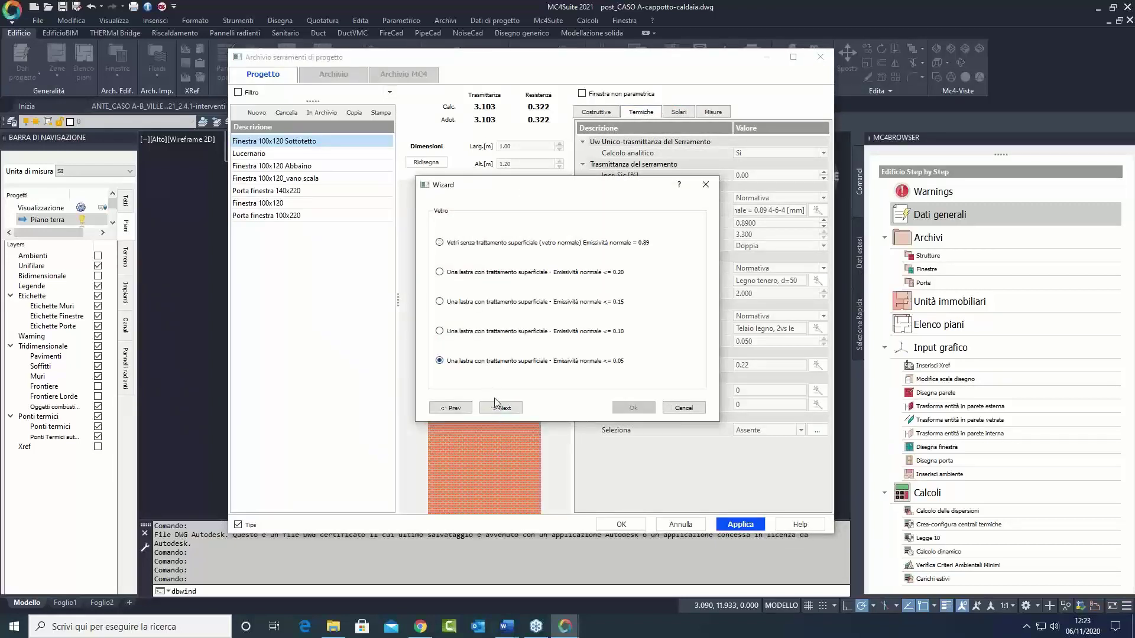
left_click(498, 408)
left_click(555, 334)
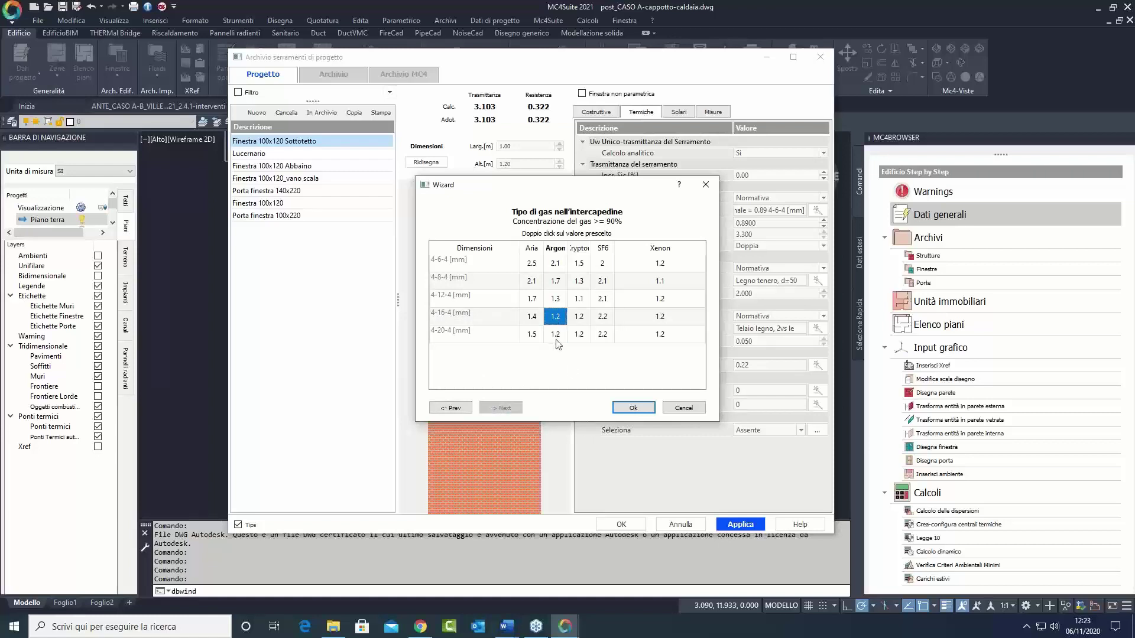
left_click(633, 408)
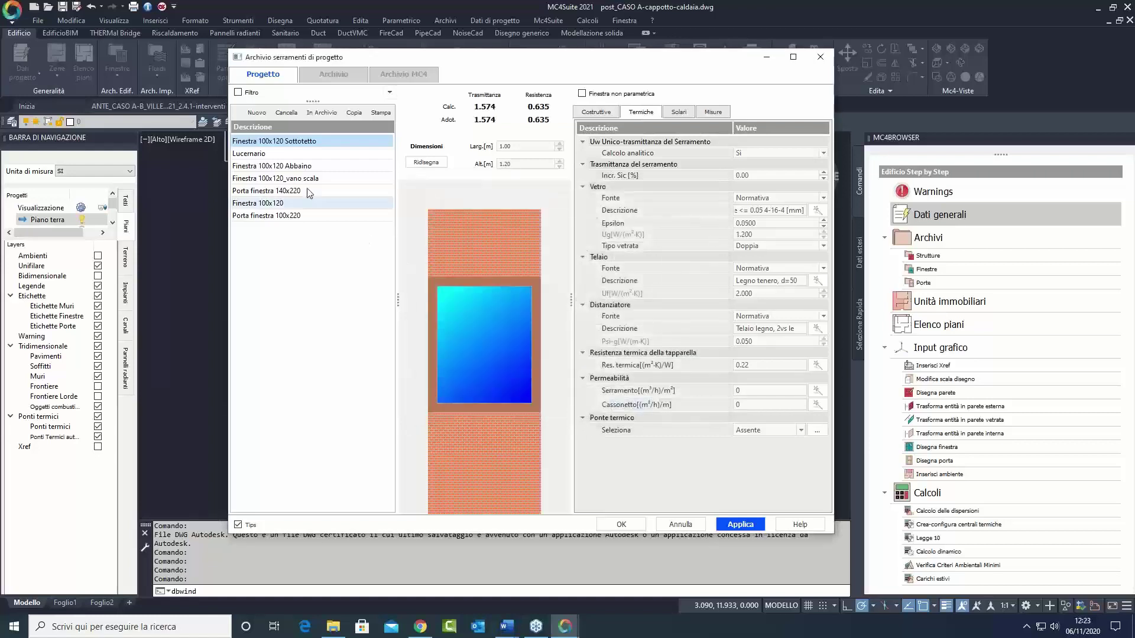
Step: Set the Lucernario's glass to double glazing with one treated pane of emissivity <= 0.05, 4-16-4 mm, filled with argon
left_click(280, 153)
left_click(817, 210)
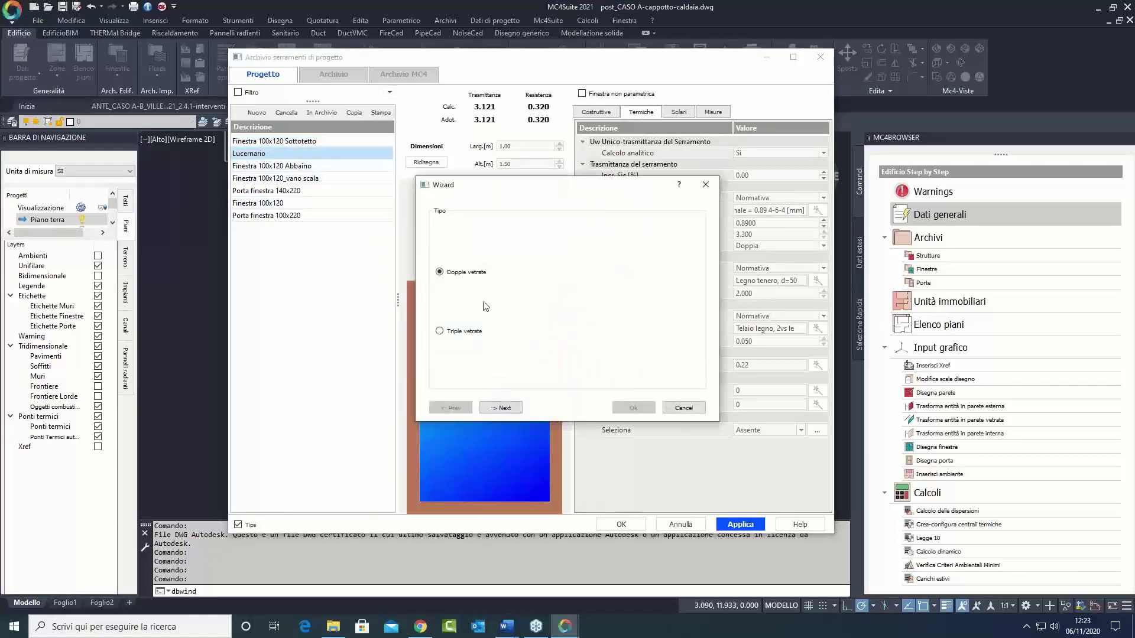
left_click(501, 407)
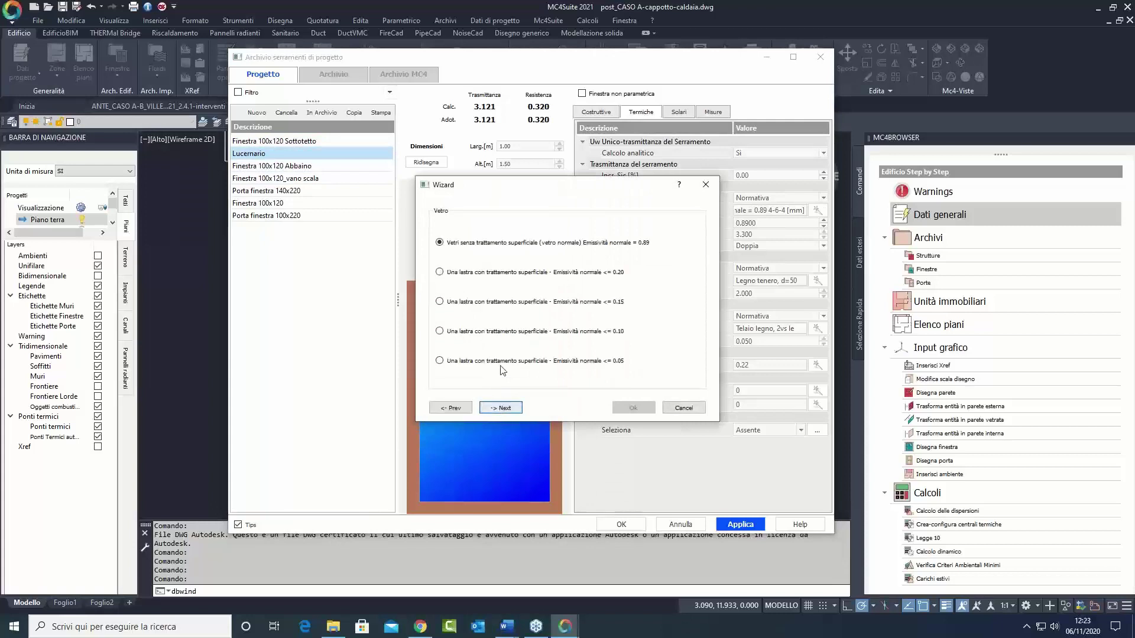
left_click(496, 406)
left_click(555, 317)
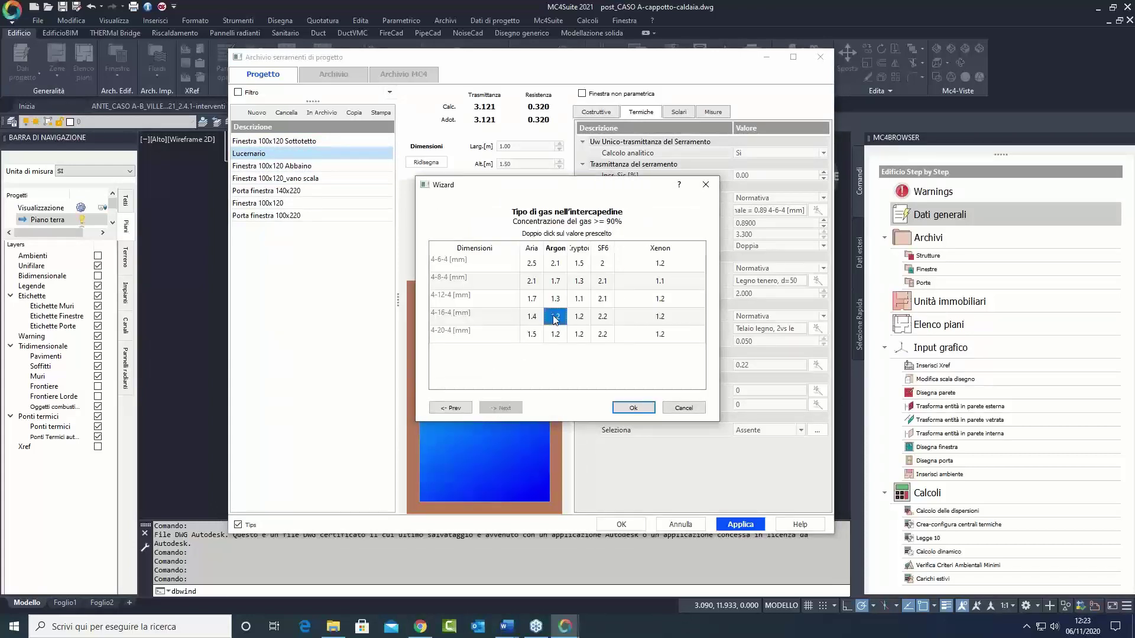
left_click(622, 406)
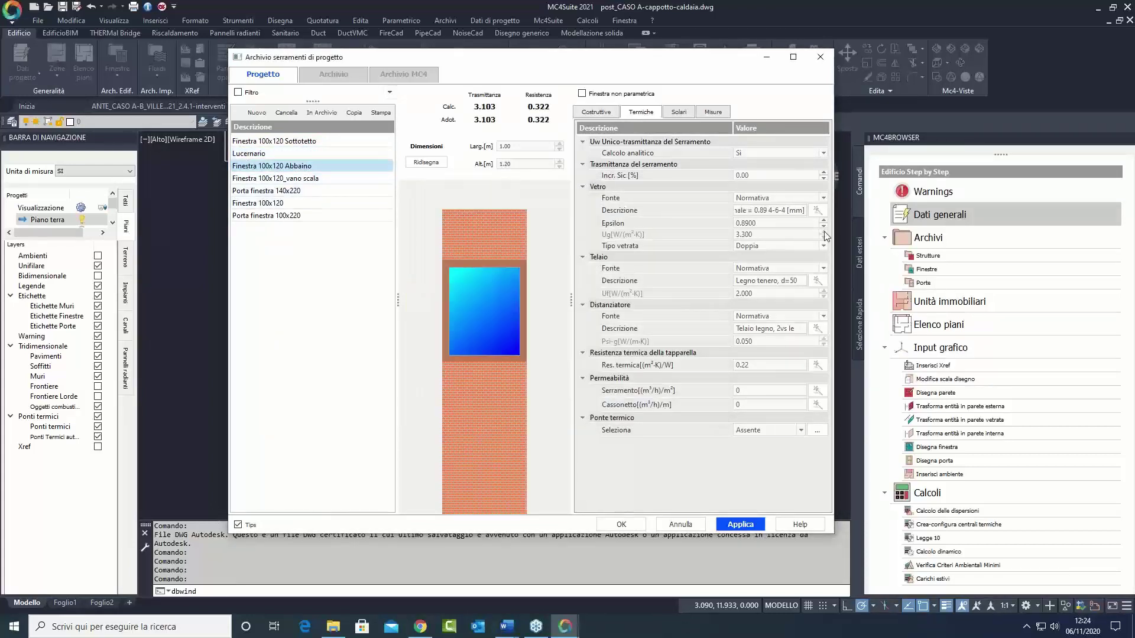
Step: Set Finestra 100x120 Abbaino's glass to double glazing with one treated pane of emissivity <= 0.05, 4-16-4 mm, filled with argon
left_click(818, 210)
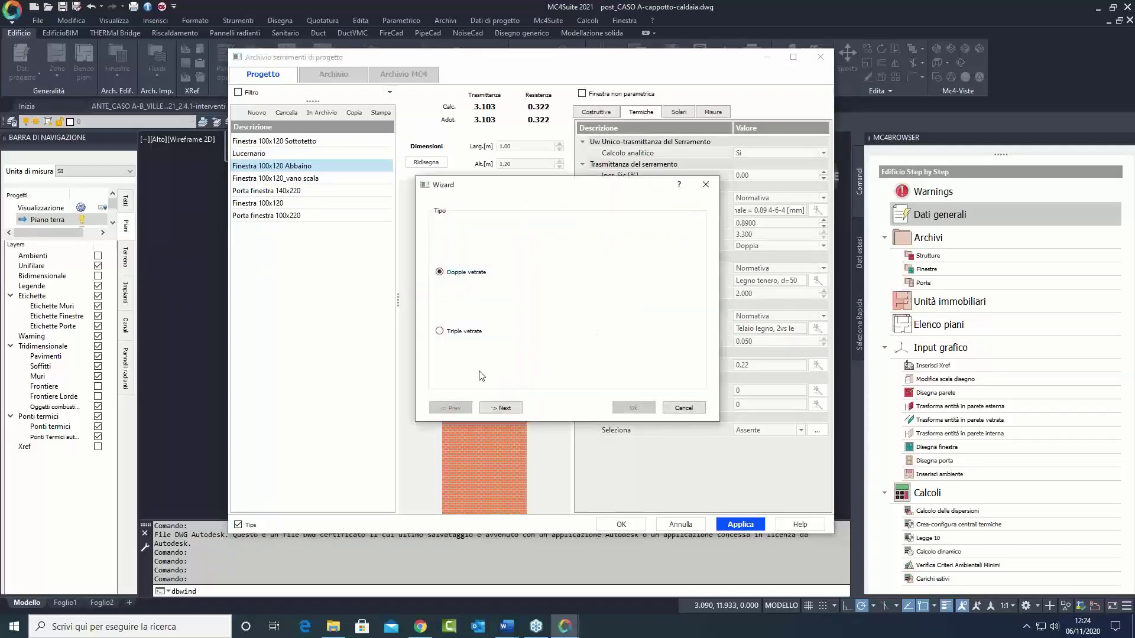
left_click(499, 408)
left_click(501, 361)
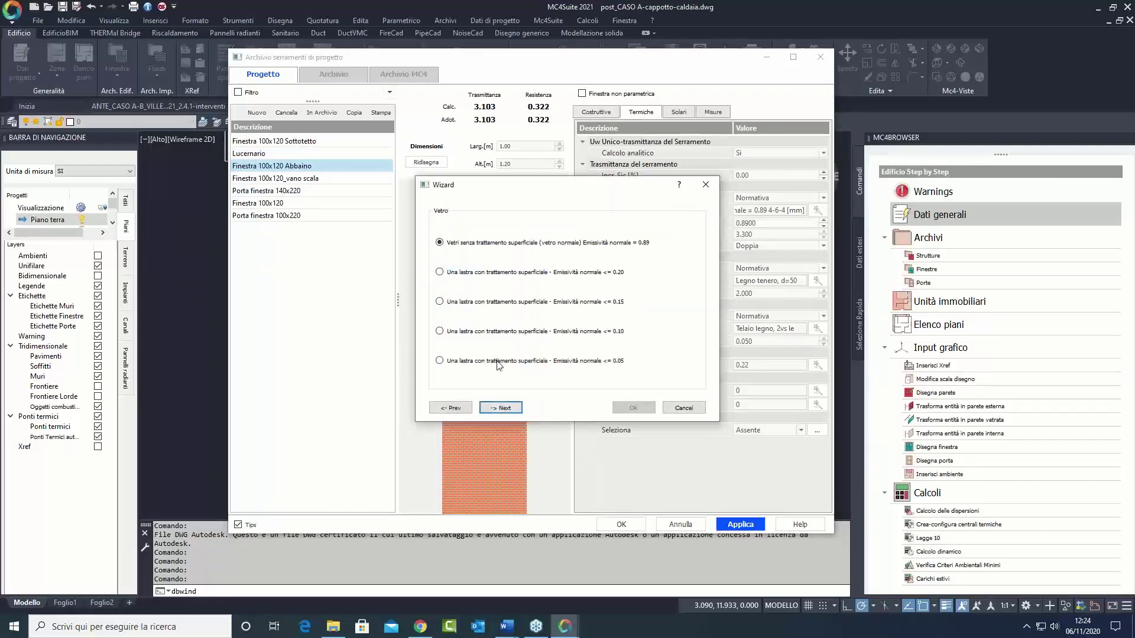
left_click(498, 408)
left_click(556, 317)
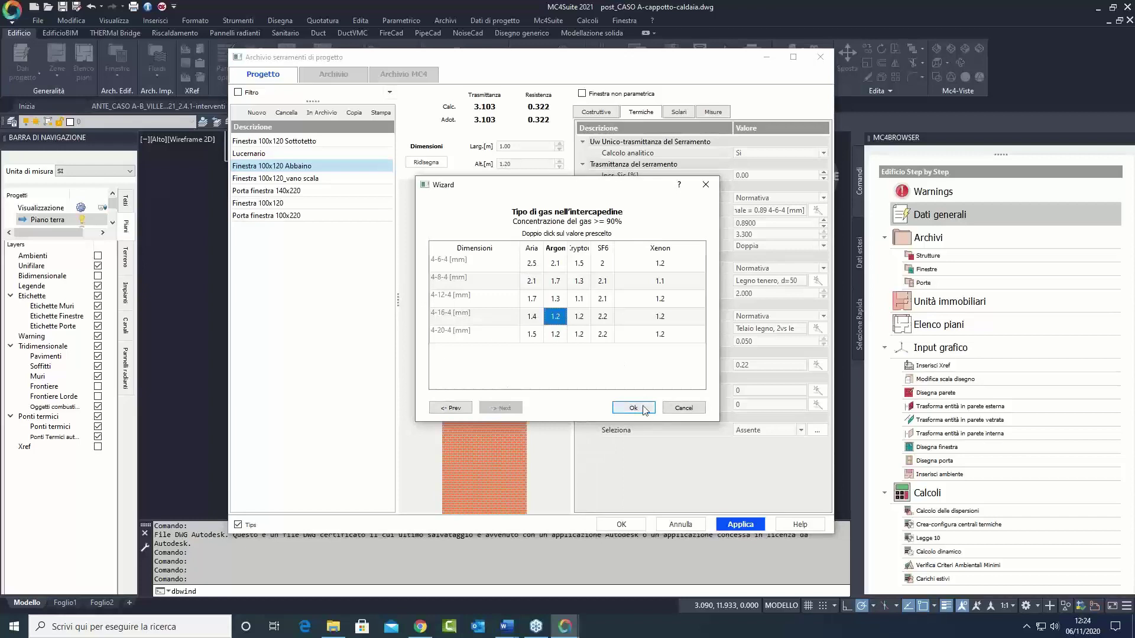
left_click(644, 409)
Step: Set Finestra 100x120_vano scala's glass to double glazing with emissivity <= 0.05, 4-16-4 mm, filled with argon
left_click(314, 179)
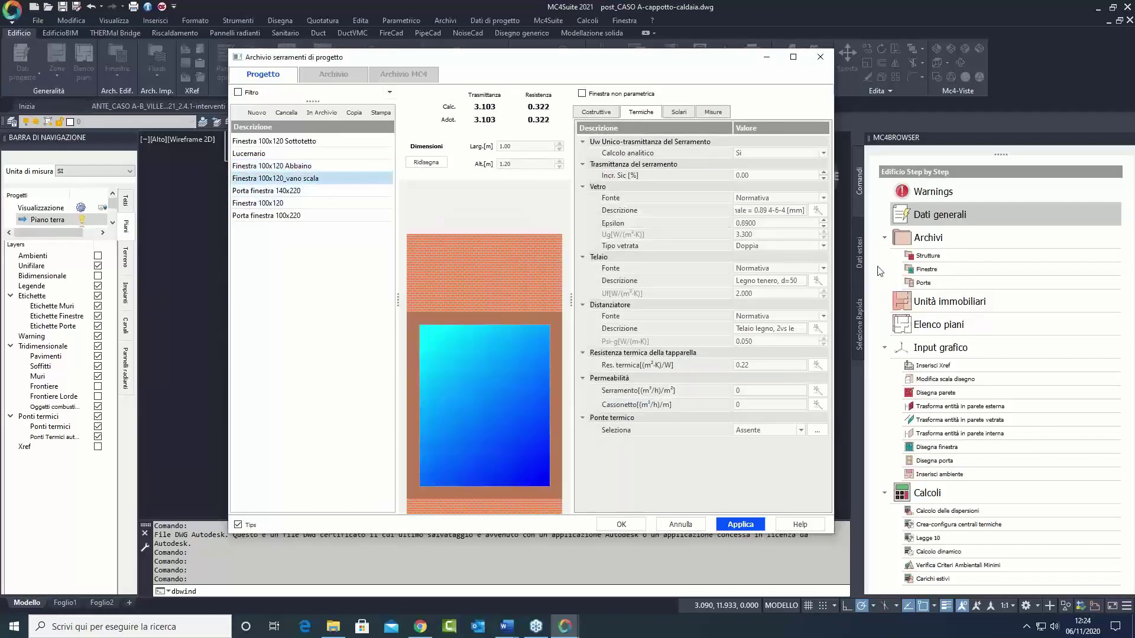
left_click(817, 211)
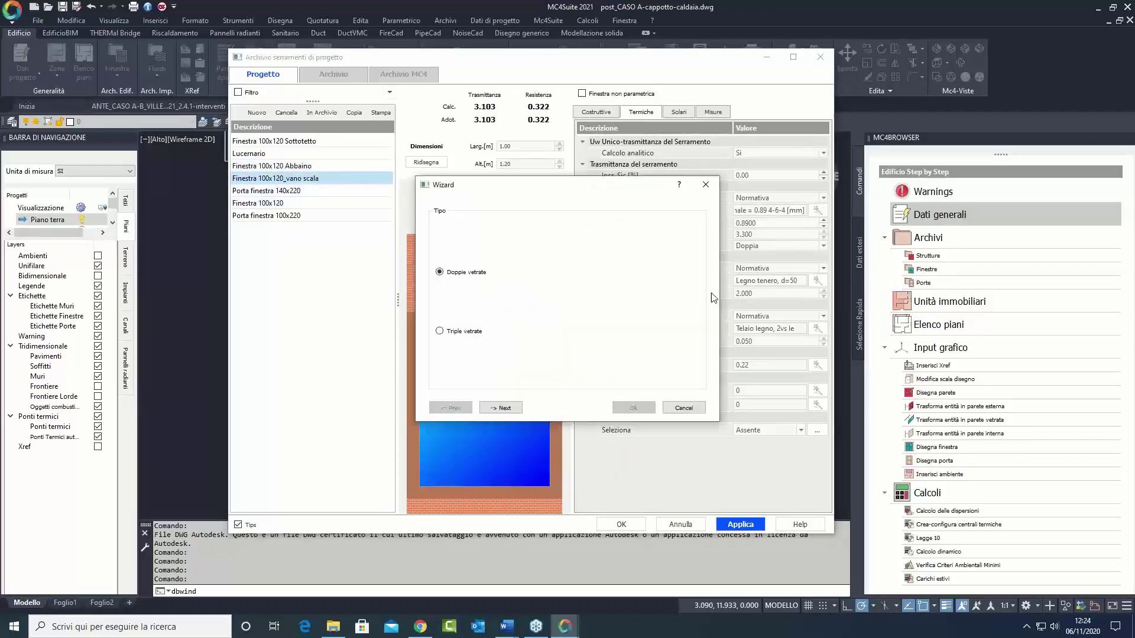
left_click(501, 408)
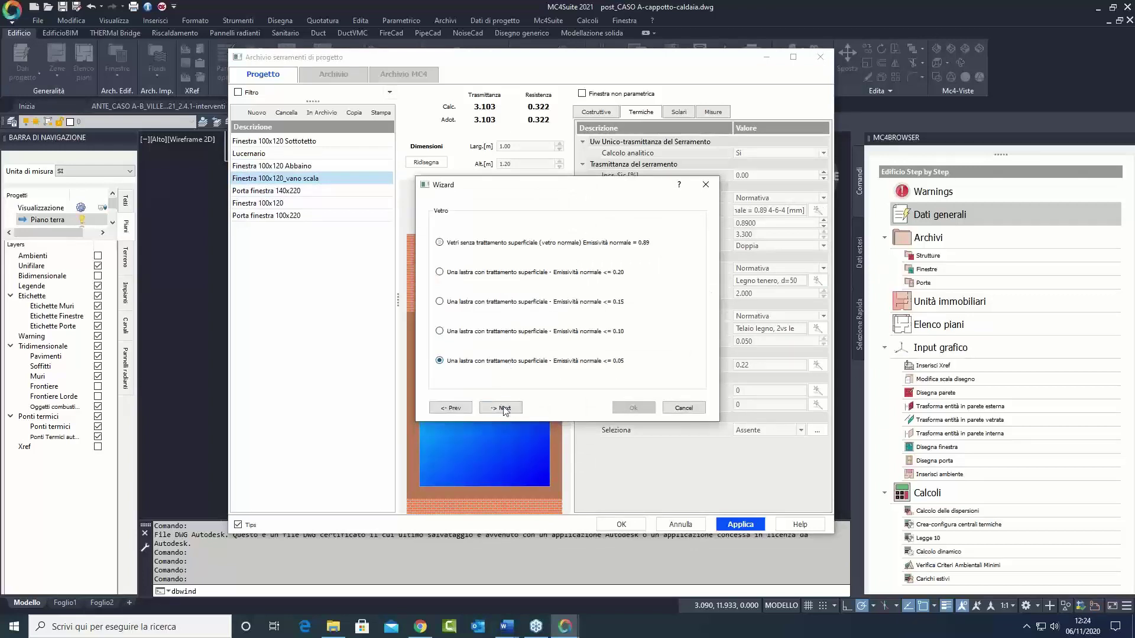
left_click(504, 408)
left_click(556, 316)
left_click(633, 408)
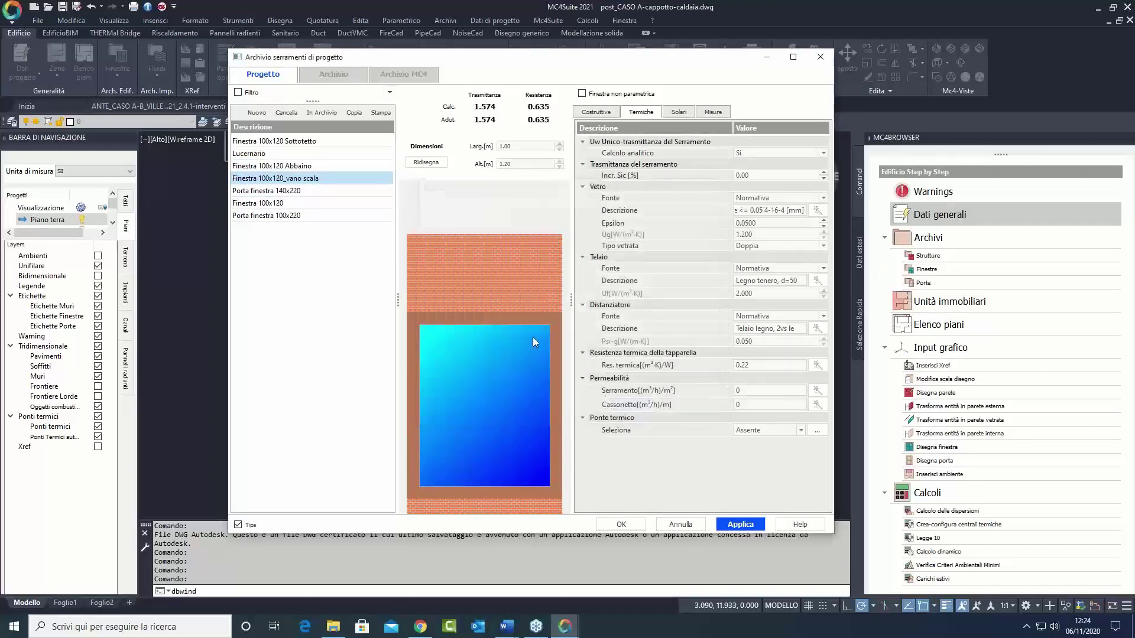
Step: Set Porta finestra 140x220's glass to double glazing with emissivity <= 0.05, 4-16-4 mm, filled with argon
left_click(304, 193)
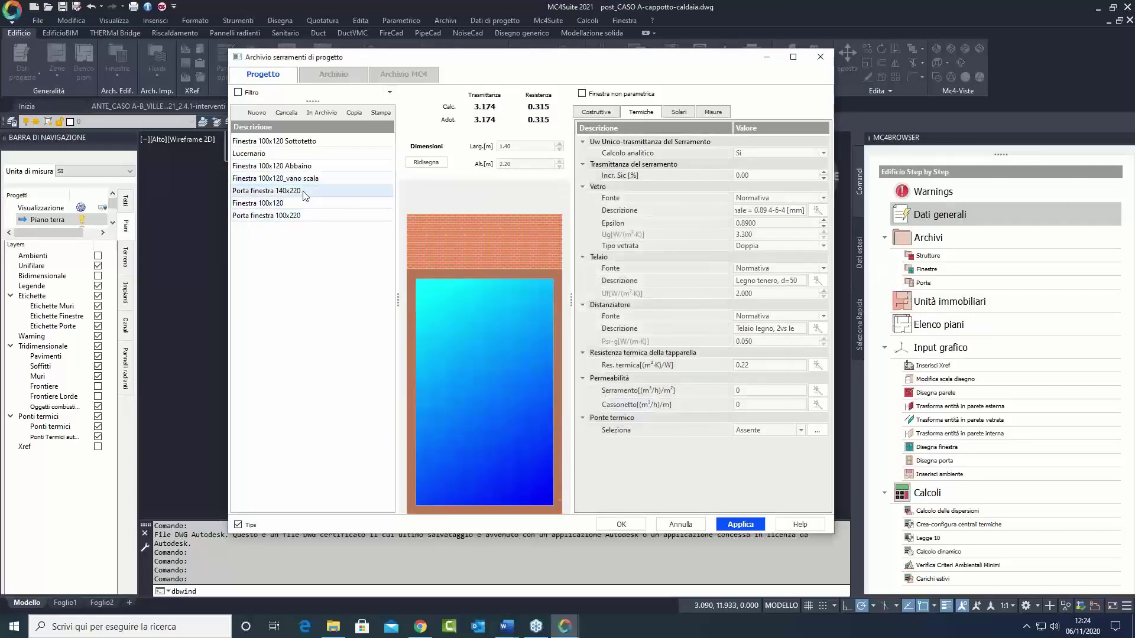
left_click(817, 210)
left_click(503, 408)
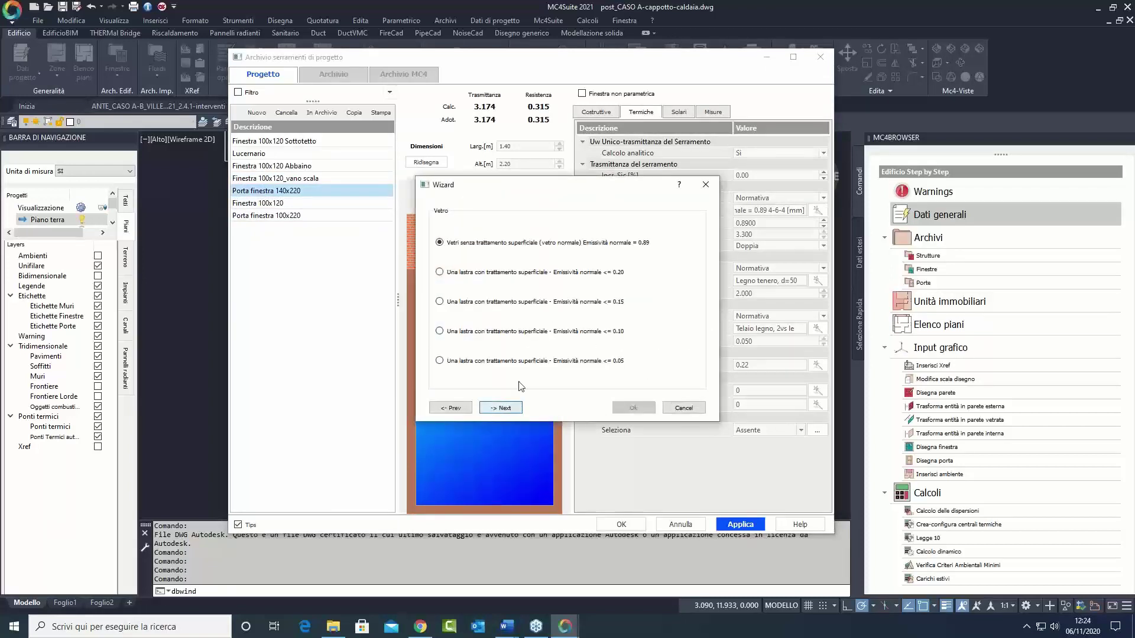
left_click(514, 362)
left_click(503, 408)
left_click(555, 317)
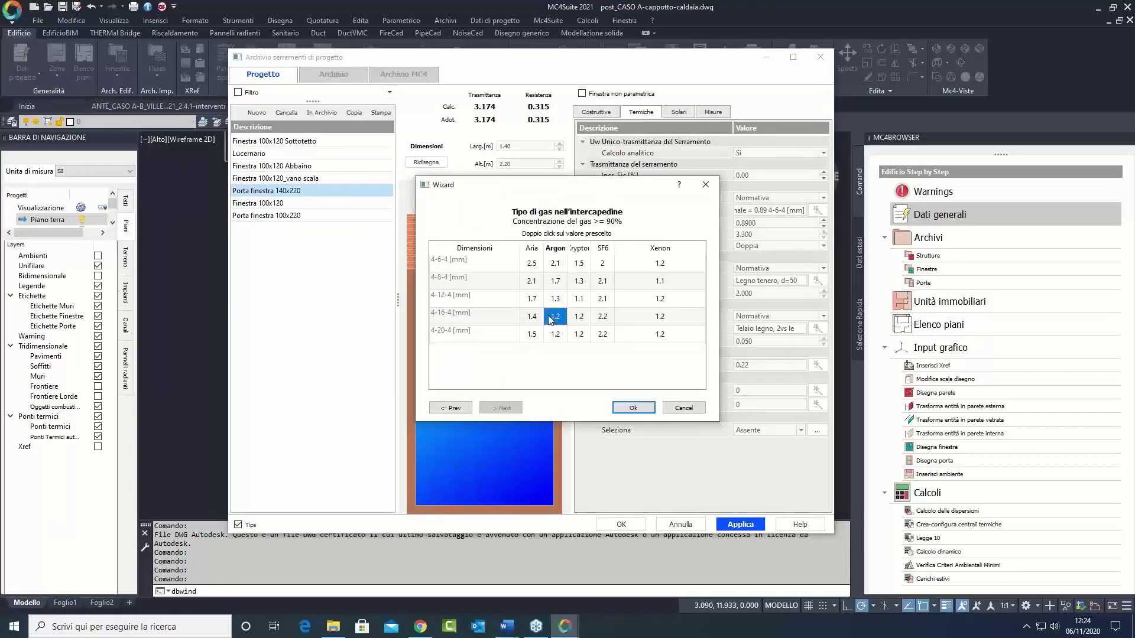
left_click(633, 407)
Step: Set the plain Finestra 100x120's glass to double glazing with emissivity <= 0.05, 4-16-4 mm, filled with argon
left_click(257, 203)
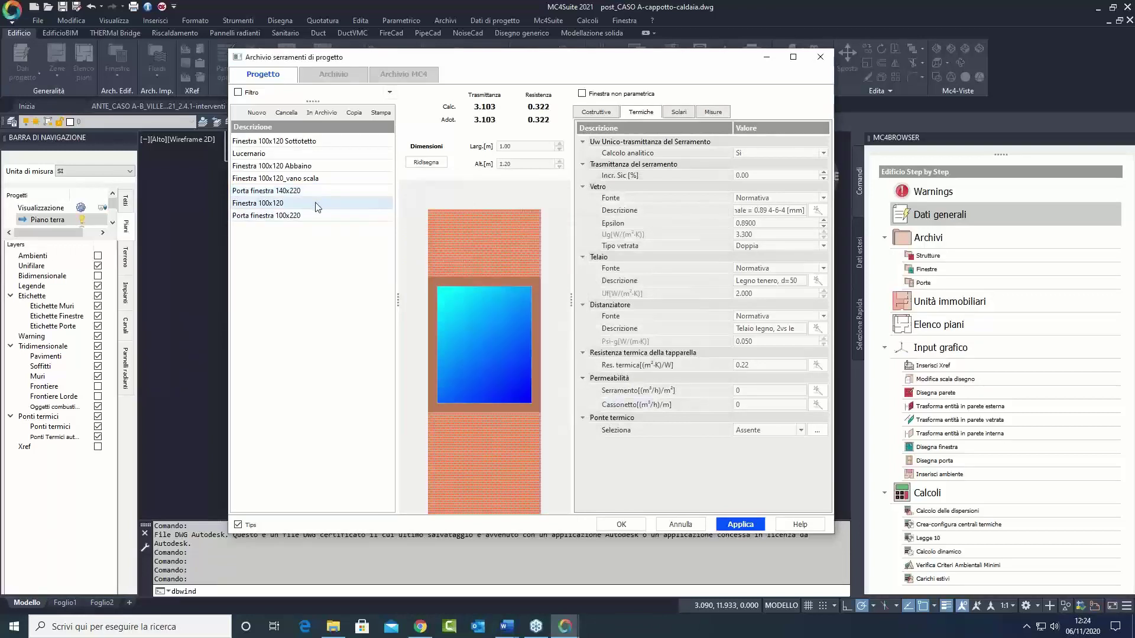
left_click(818, 211)
left_click(502, 407)
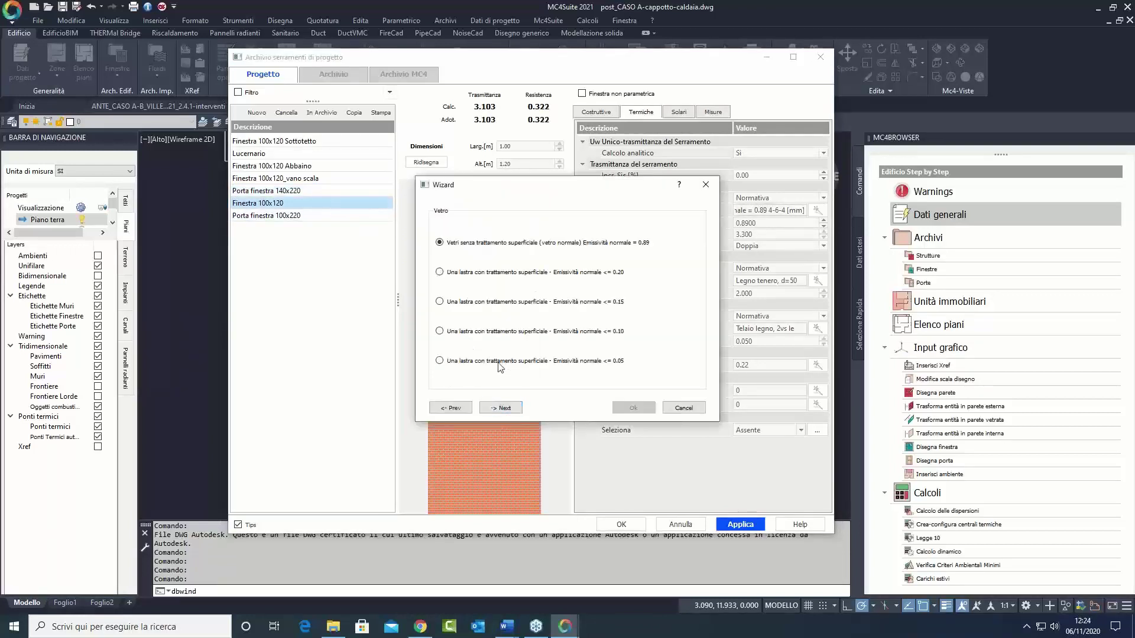
left_click(501, 367)
left_click(501, 408)
left_click(553, 319)
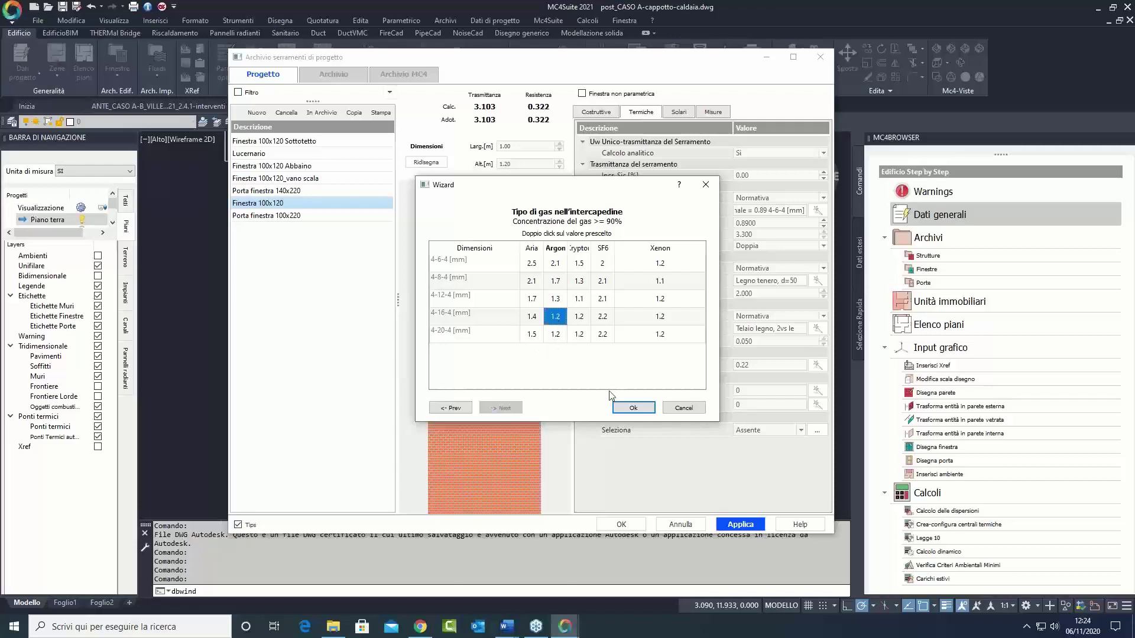
left_click(631, 408)
Step: Set Porta finestra 100x220's glass to double glazing with emissivity <= 0.05, 4-16-4 mm, filled with argon, and apply the archive changes
left_click(289, 217)
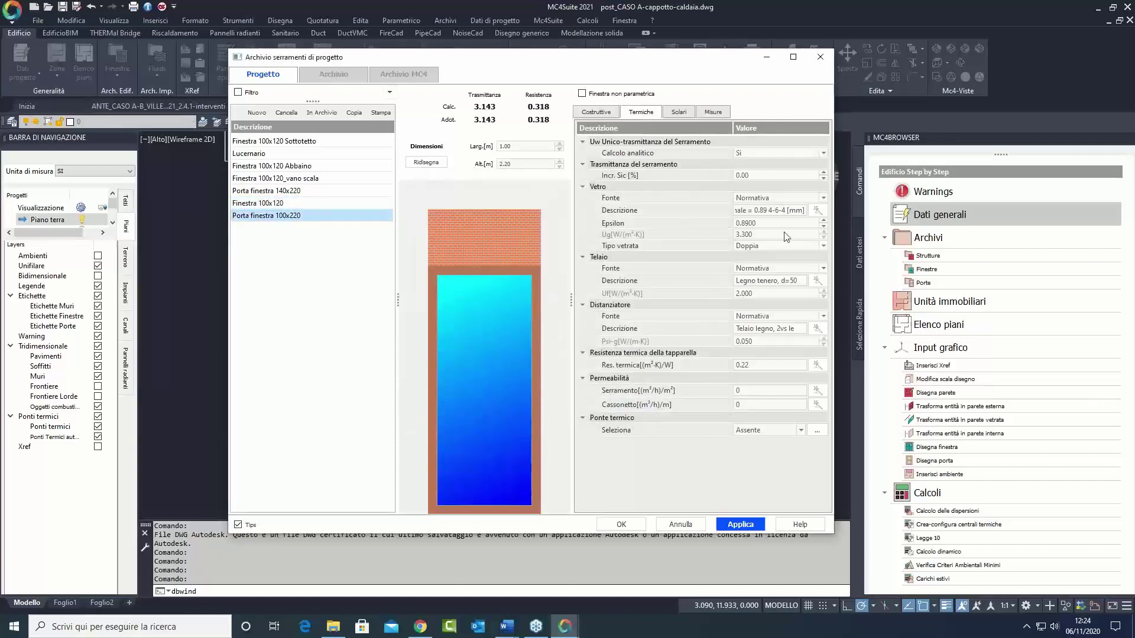
left_click(818, 211)
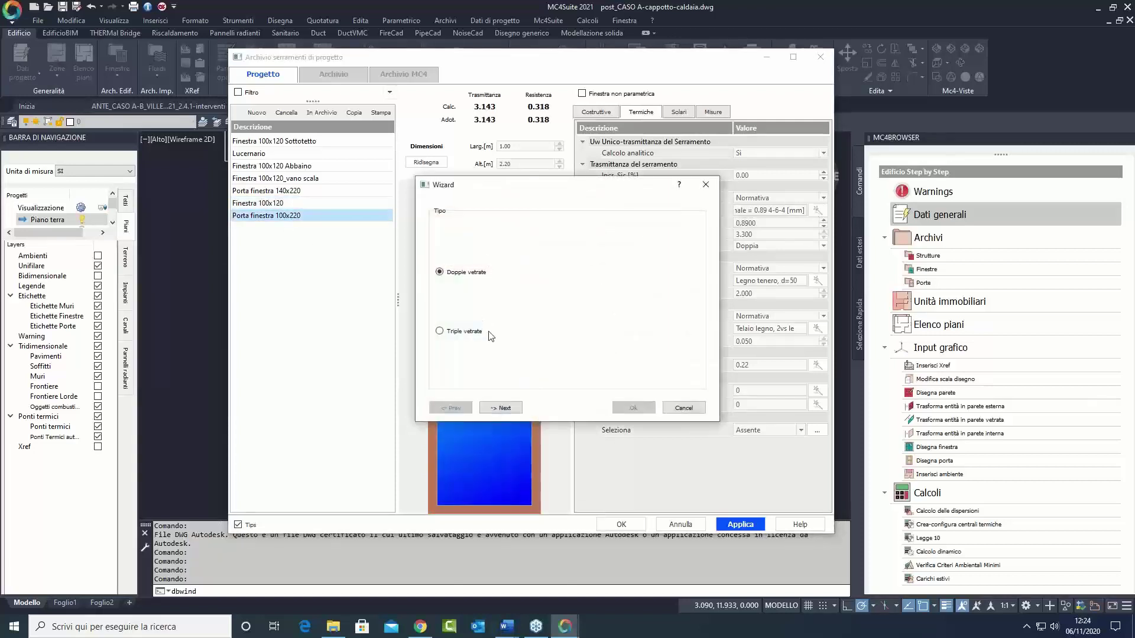
left_click(503, 408)
left_click(500, 408)
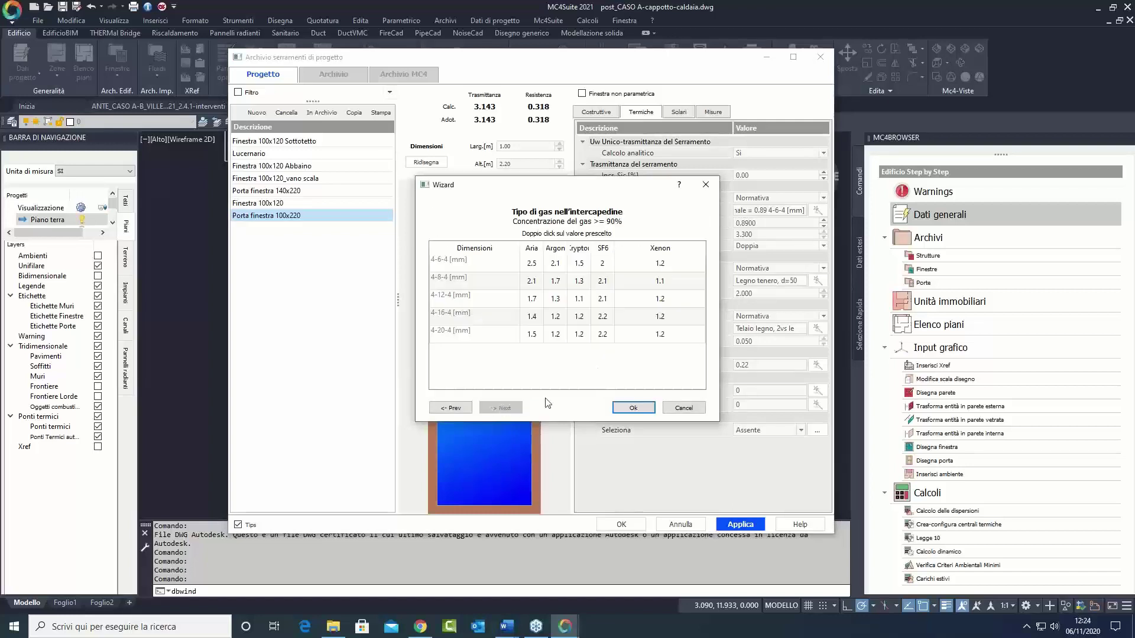
left_click(561, 322)
left_click(632, 408)
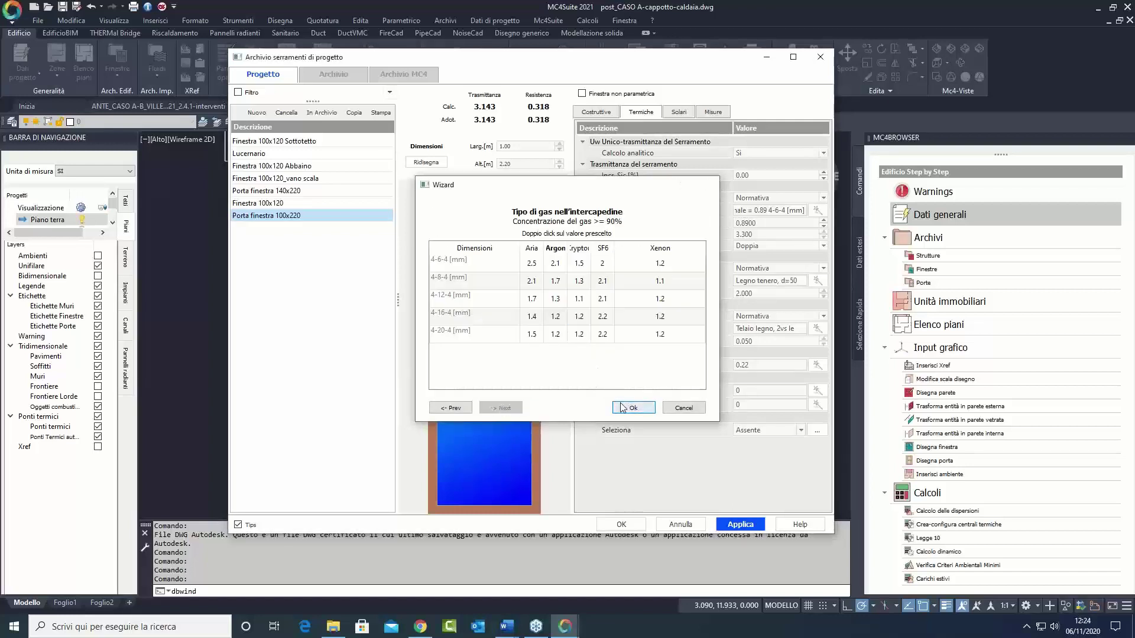
left_click(733, 525)
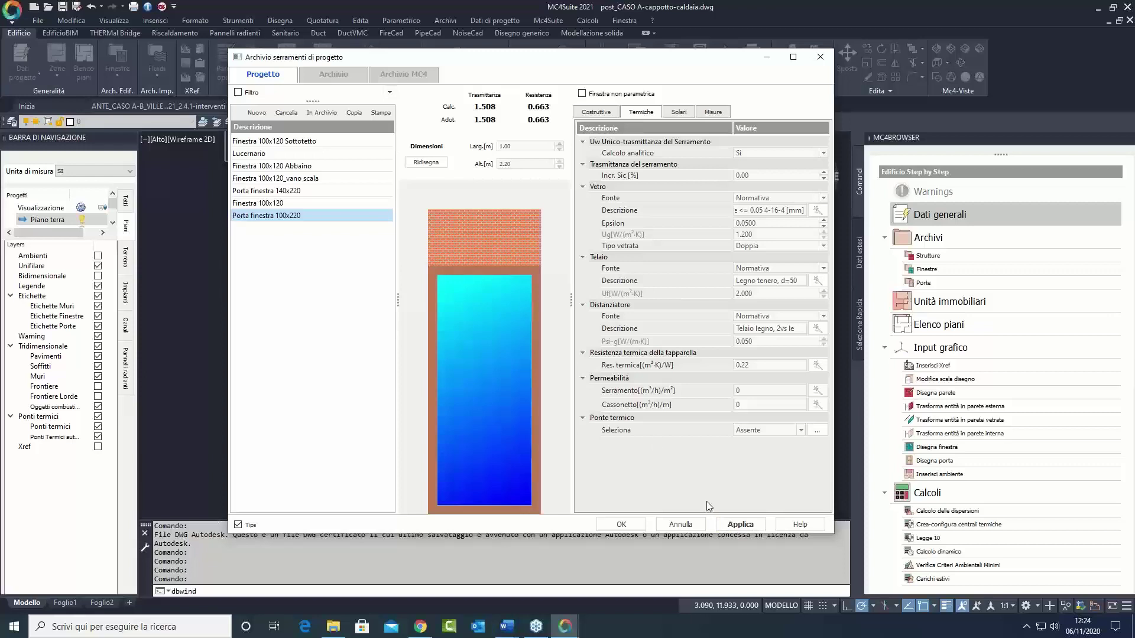
Step: Set Porta finestra 100x220's Legge 10 solar glass type to Doppio vetro con rivestimento basso-emissivo, value 0.67
left_click(680, 112)
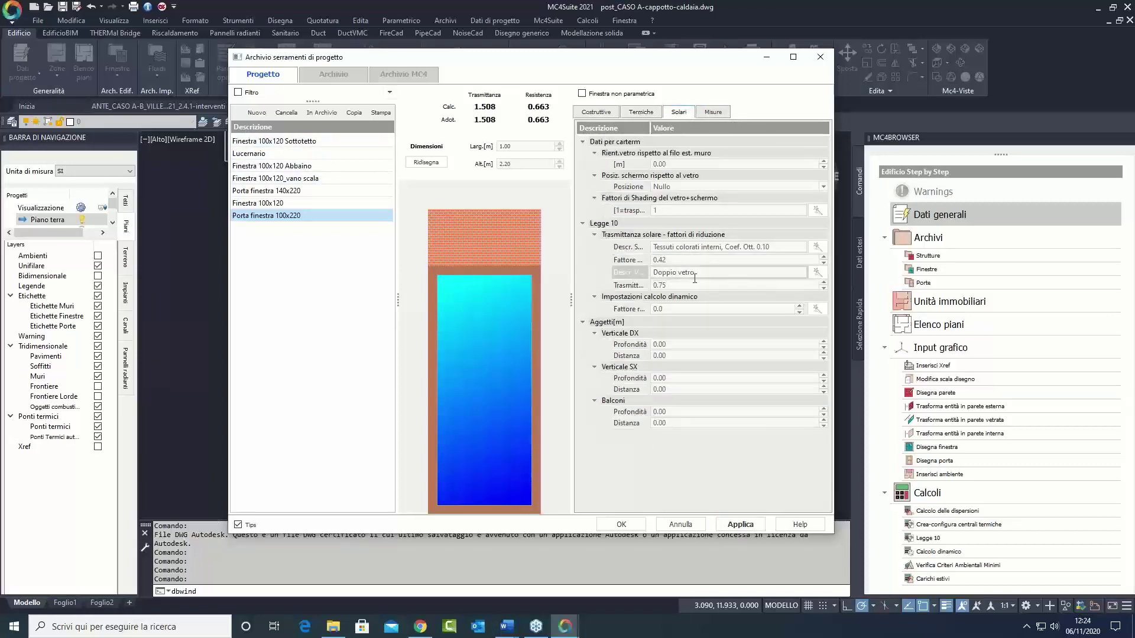
left_click(816, 273)
left_click(466, 260)
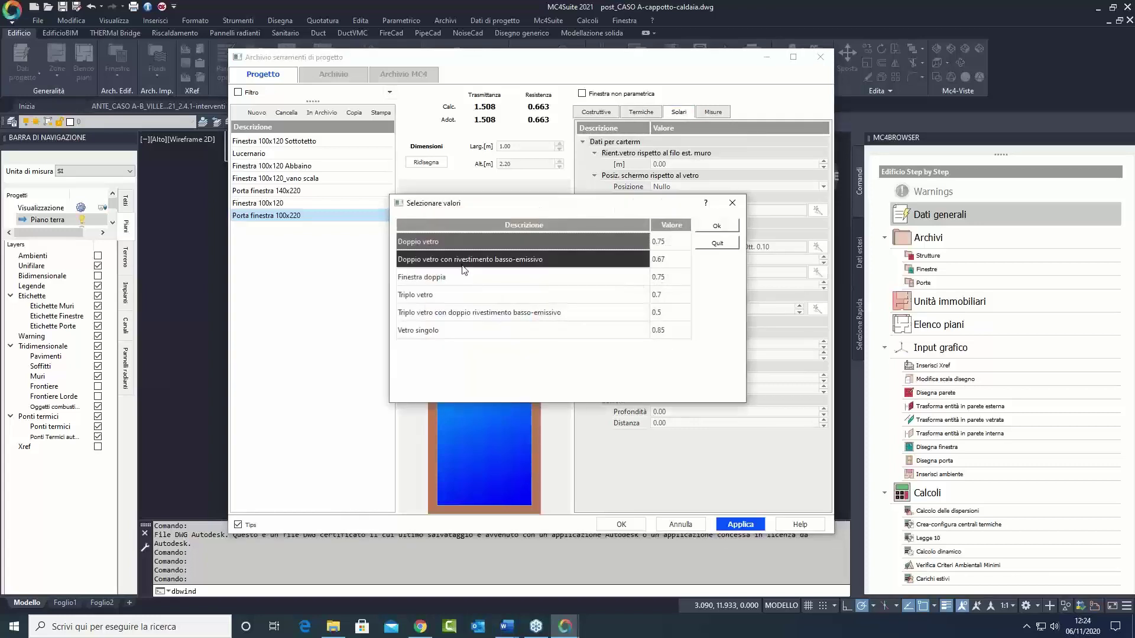
left_click(715, 227)
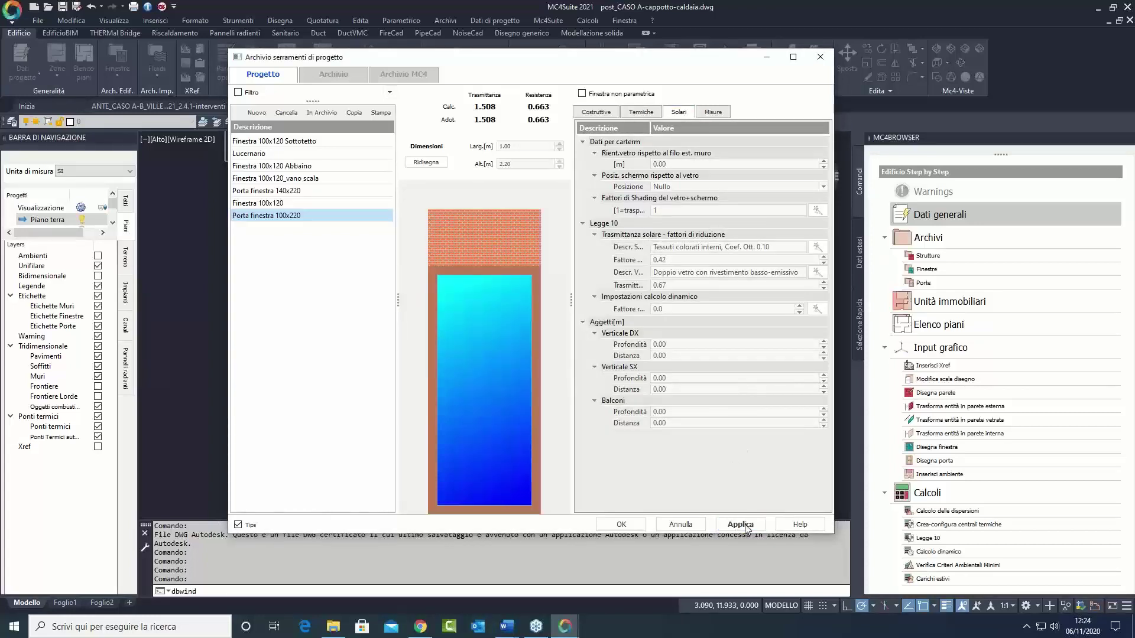
Step: Copy Porta finestra 100x220's low-emissivity solar glass description to all windows in the archive and apply the change
right_click(649, 275)
left_click(683, 278)
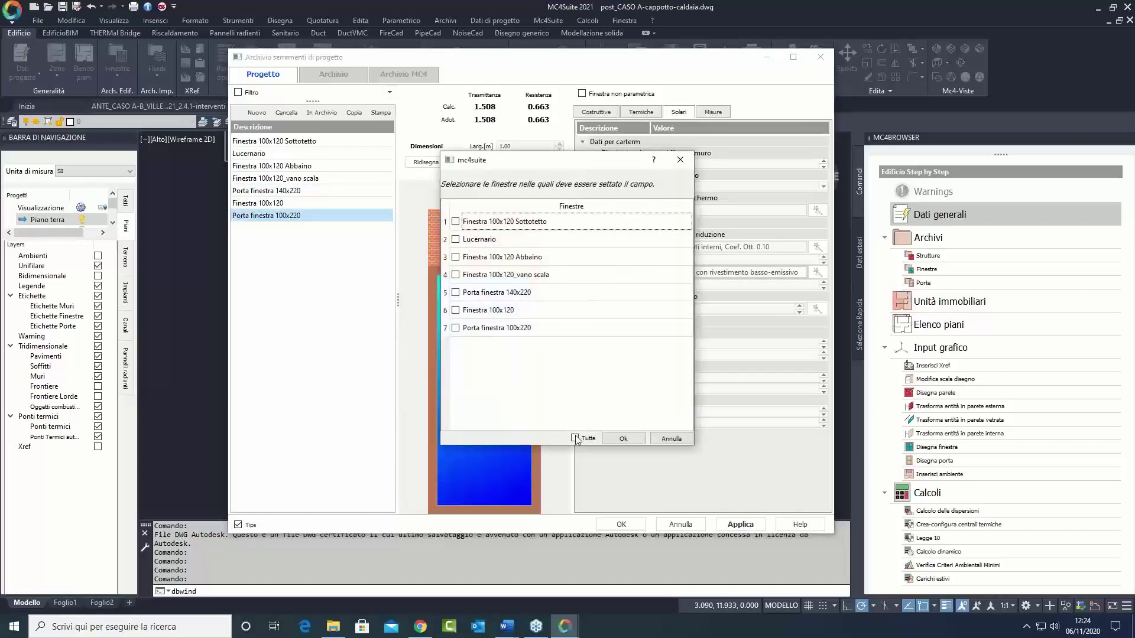
left_click(611, 438)
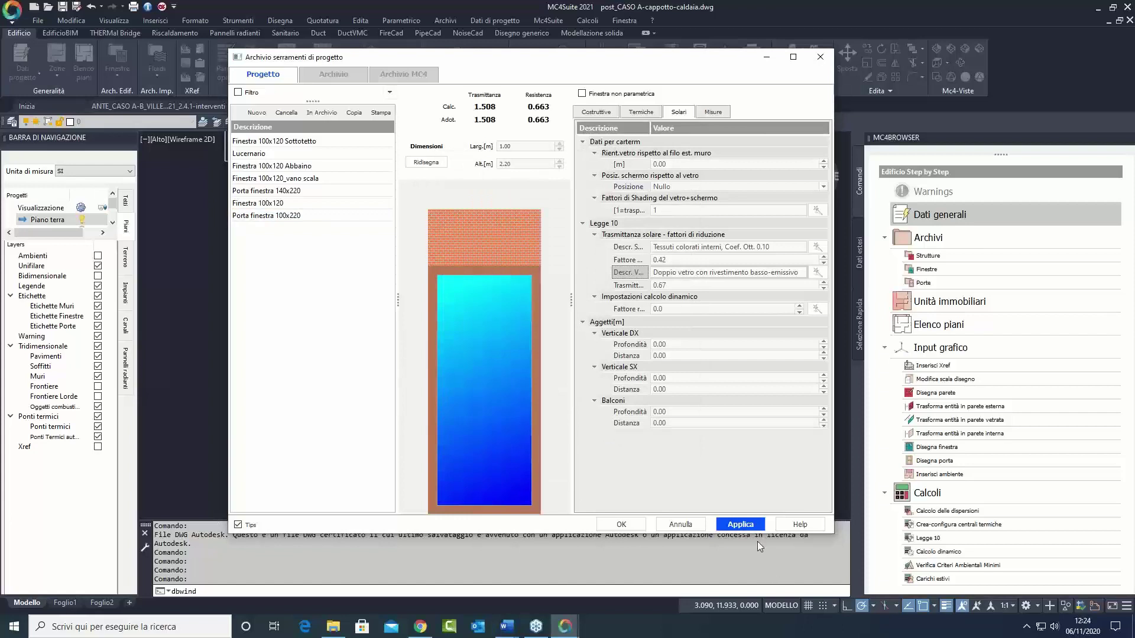
left_click(747, 525)
left_click(537, 345)
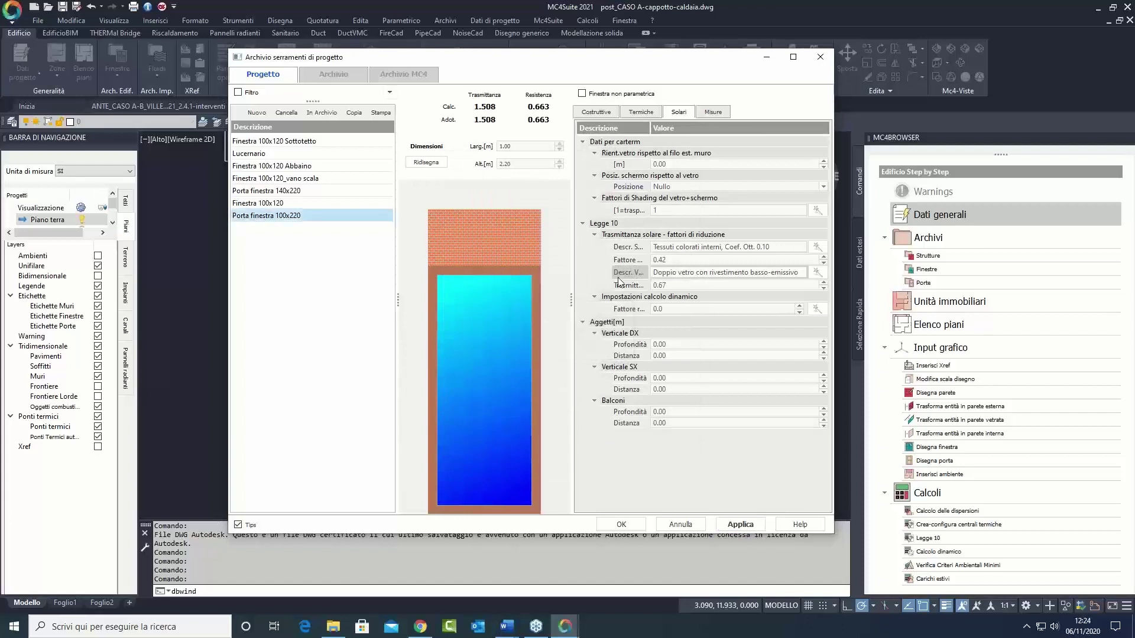
Step: Copy the 0.67 solar transmittance value to all windows in the archive and apply the change
right_click(625, 286)
left_click(662, 292)
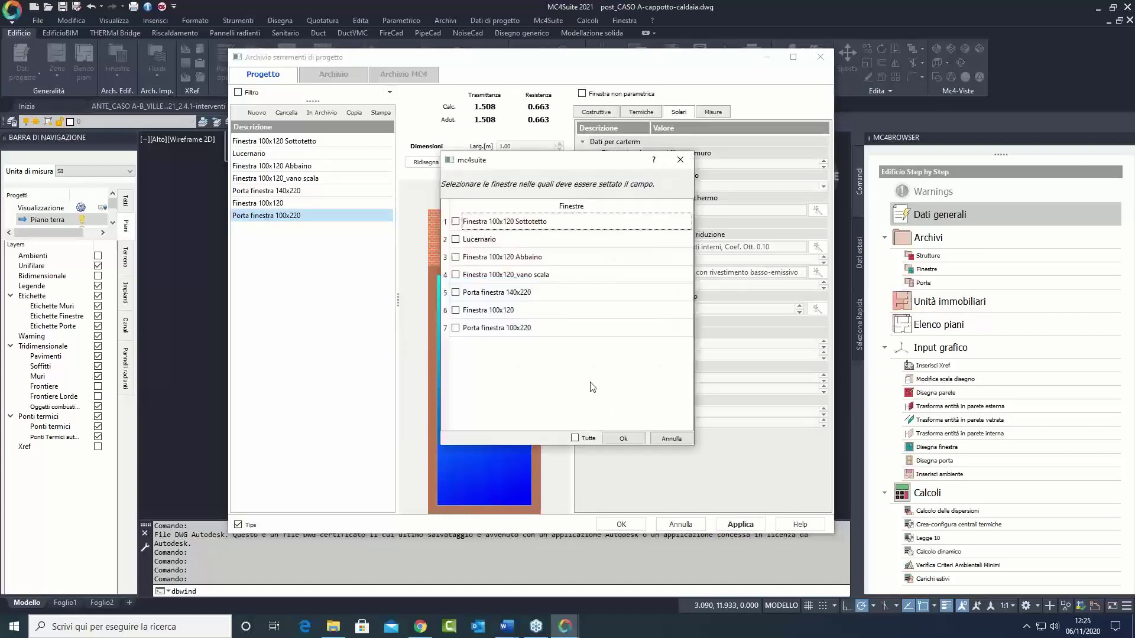
left_click(615, 438)
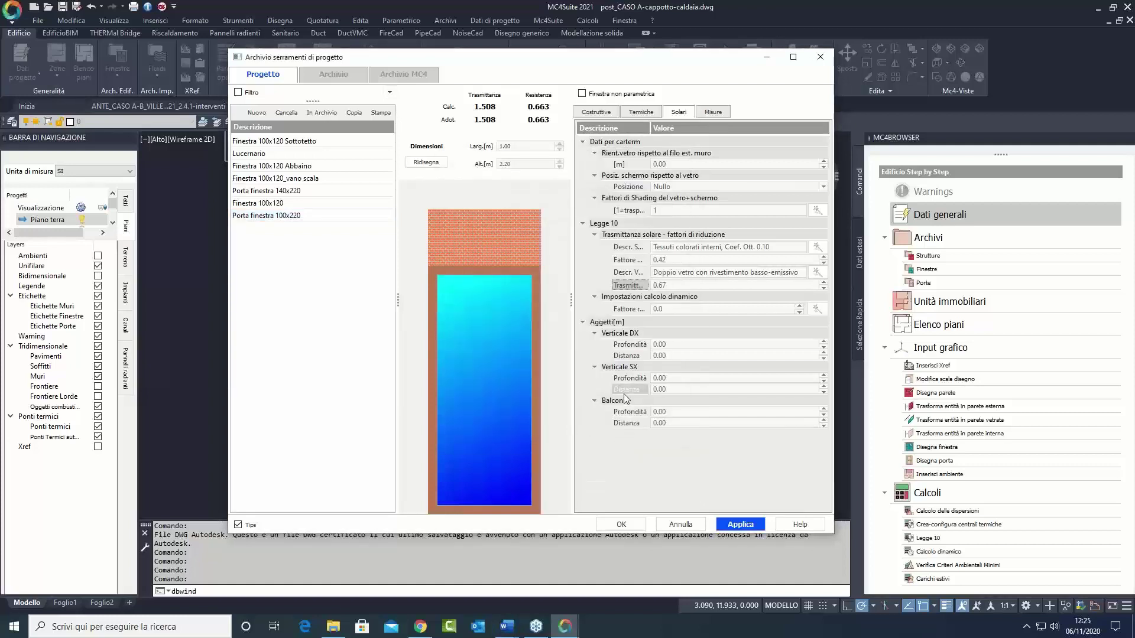
left_click(725, 525)
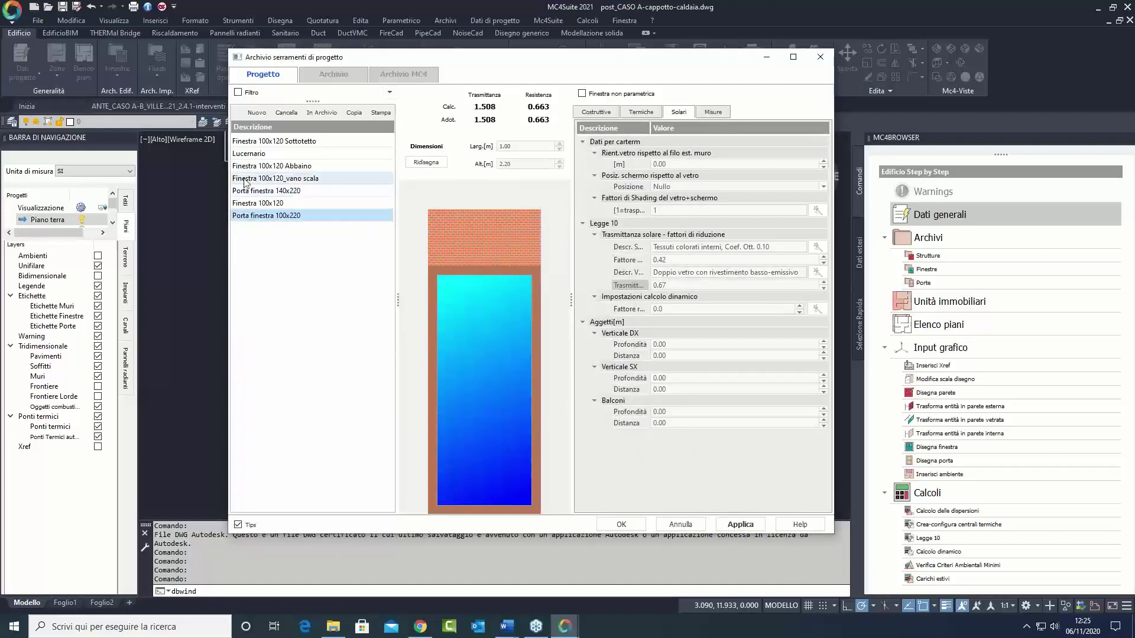
Step: Check the solar data of the other windows, including the Lucernario, and close the window archive with the changes accepted
left_click(319, 203)
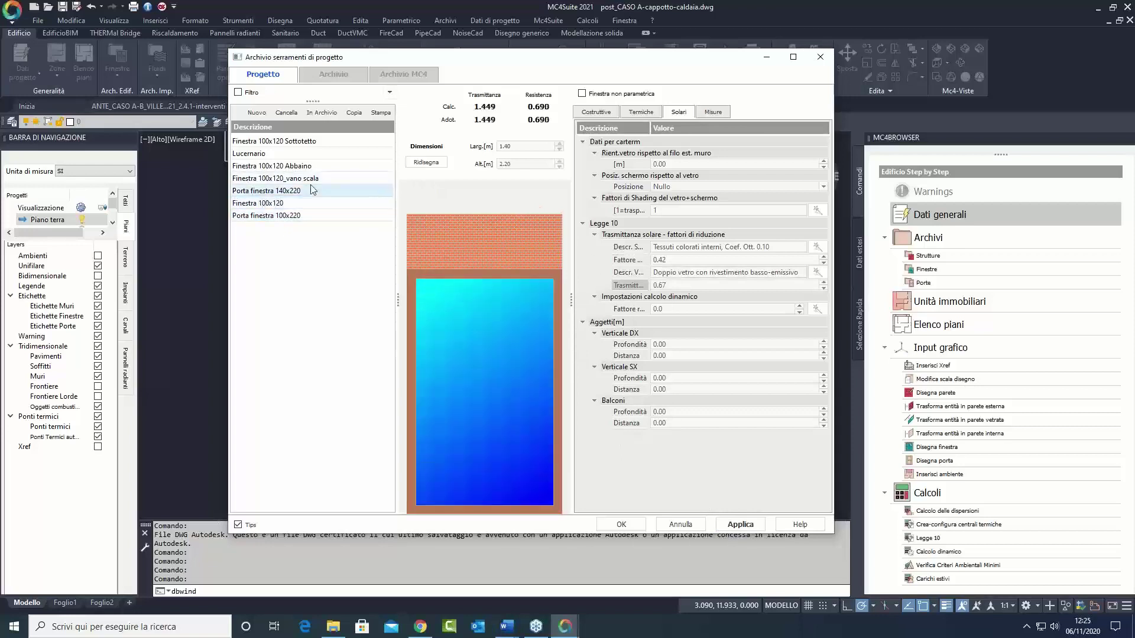
left_click(307, 154)
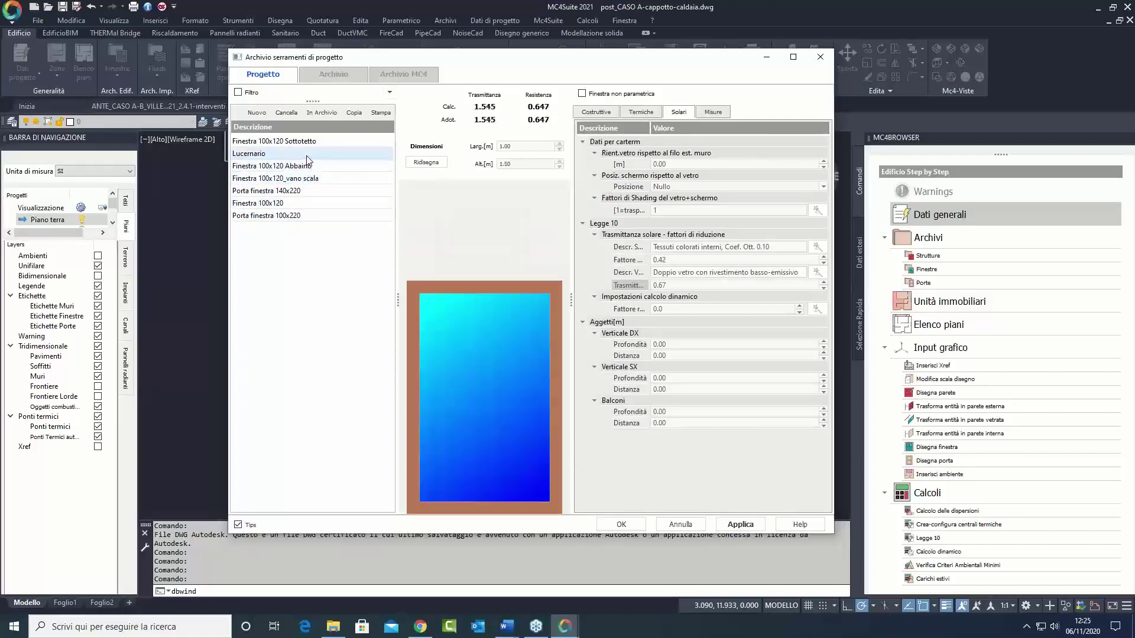
left_click(622, 524)
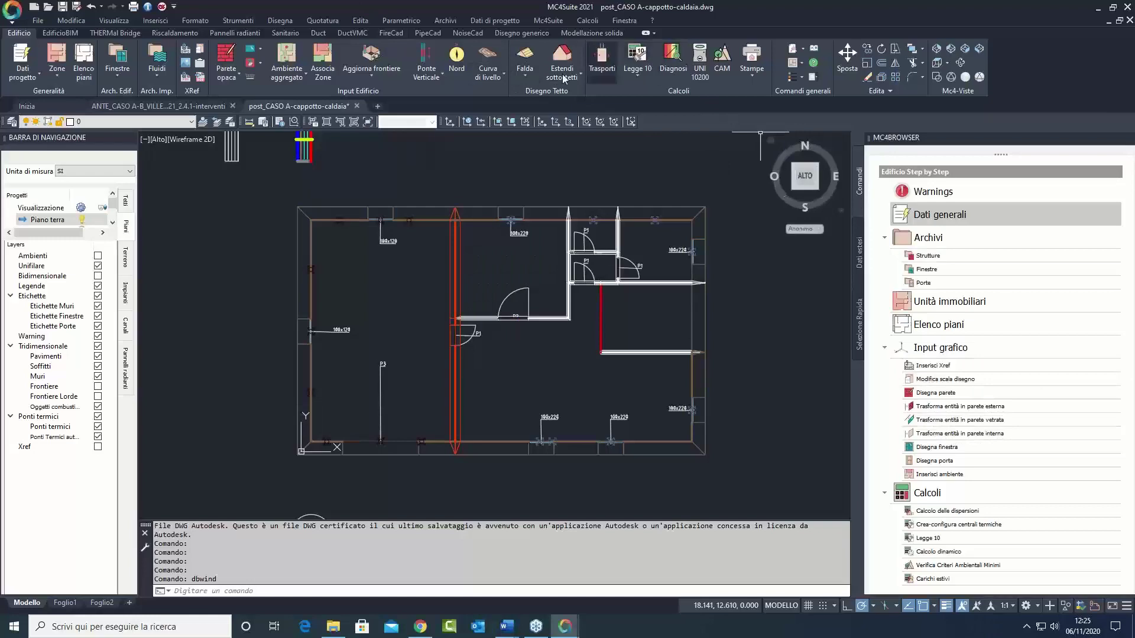
Step: Save the drawing under the new name post_CASO A-cappotto-caldaia serram.dwg in the project folder
left_click(77, 7)
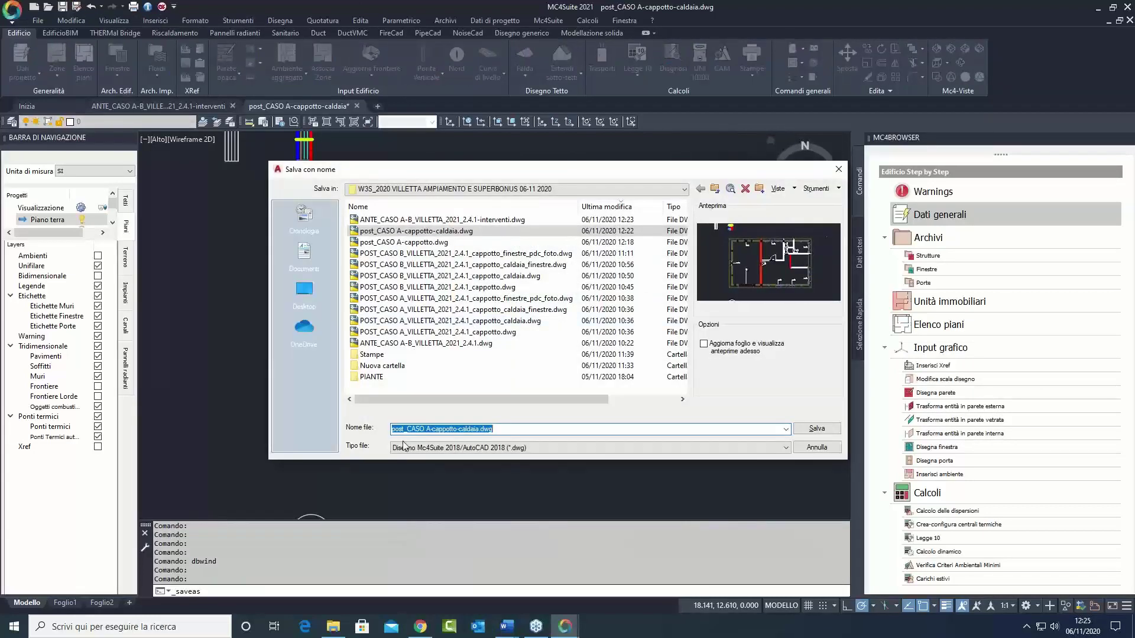
left_click(479, 430)
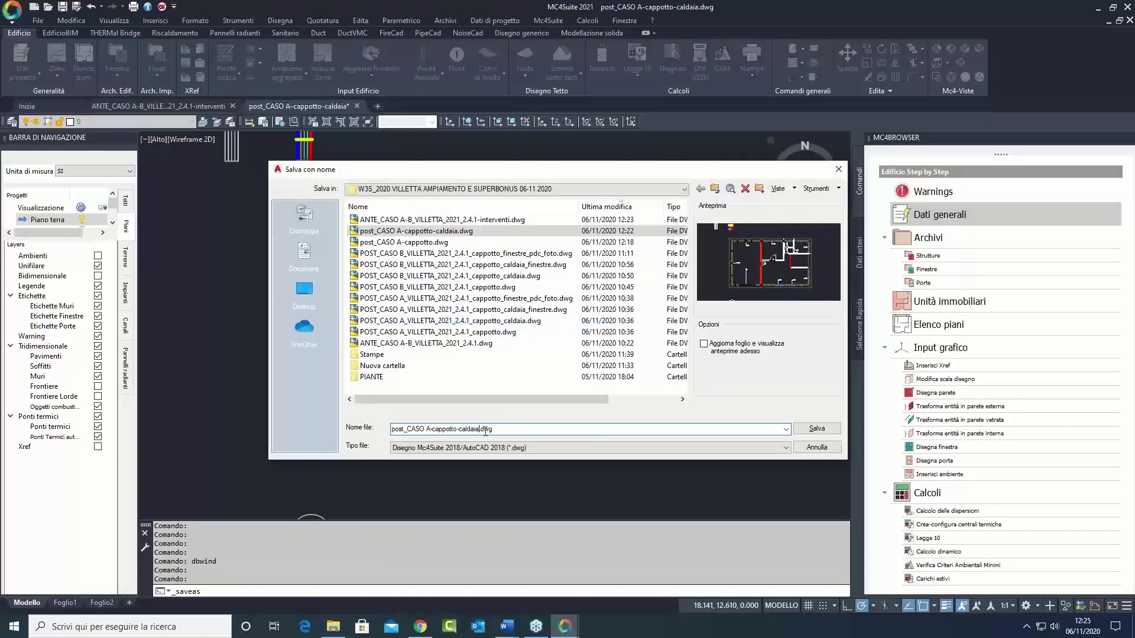
type("e")
key("BackSpace")
key("BackSpace")
key("Return")
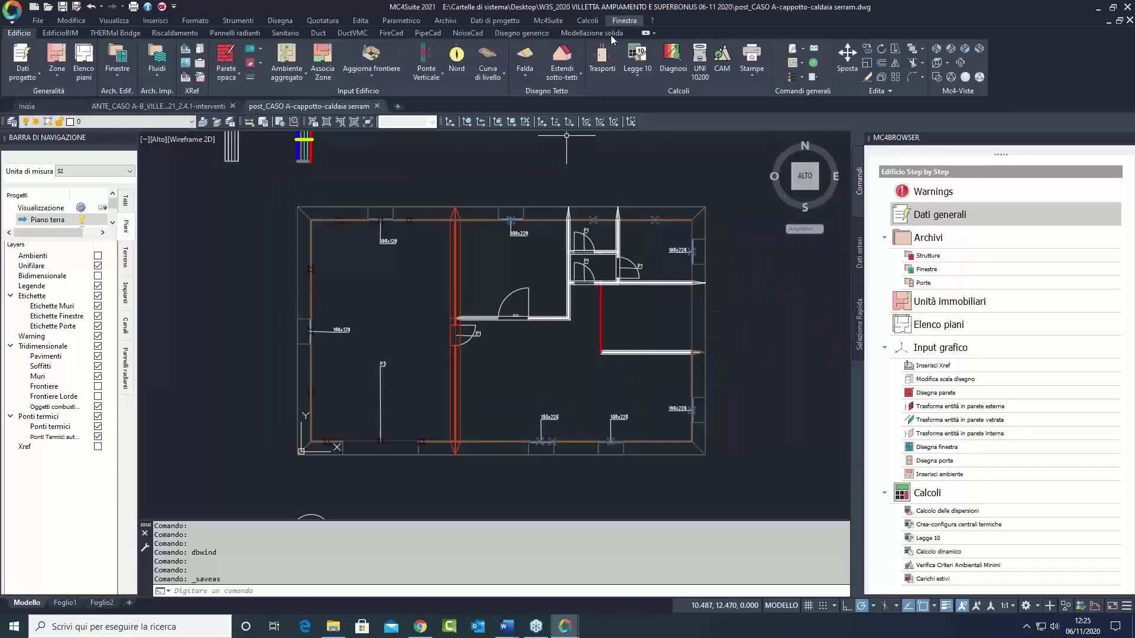
Step: Set the design supply temperature of the Caldaia generator in thermal plant CT to 50 °C for heating
left_click(637, 56)
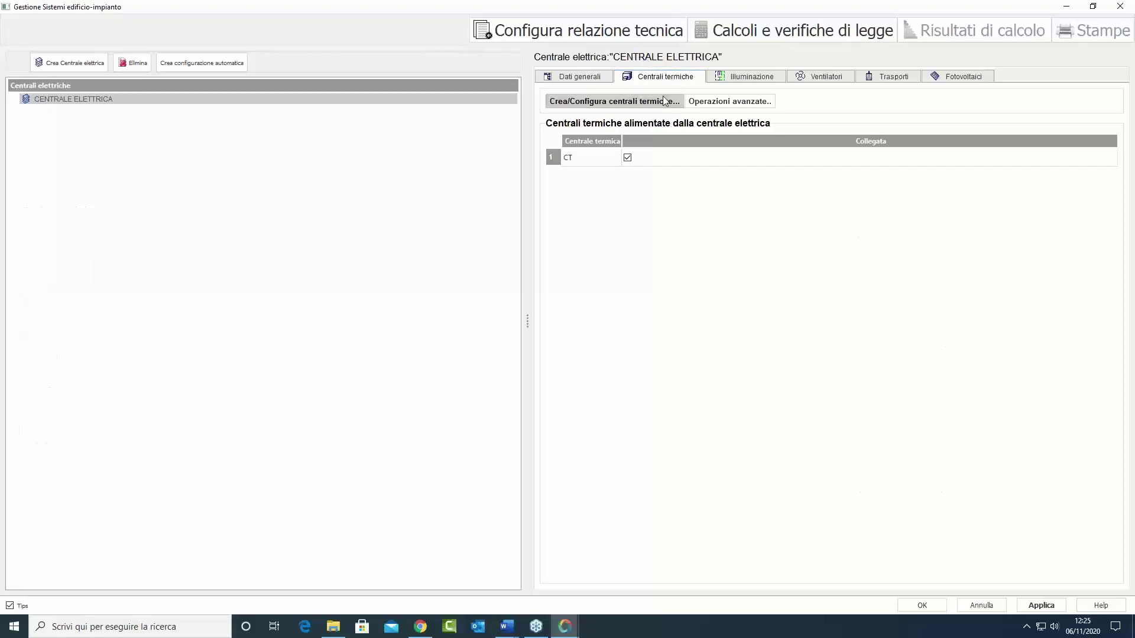
left_click(664, 101)
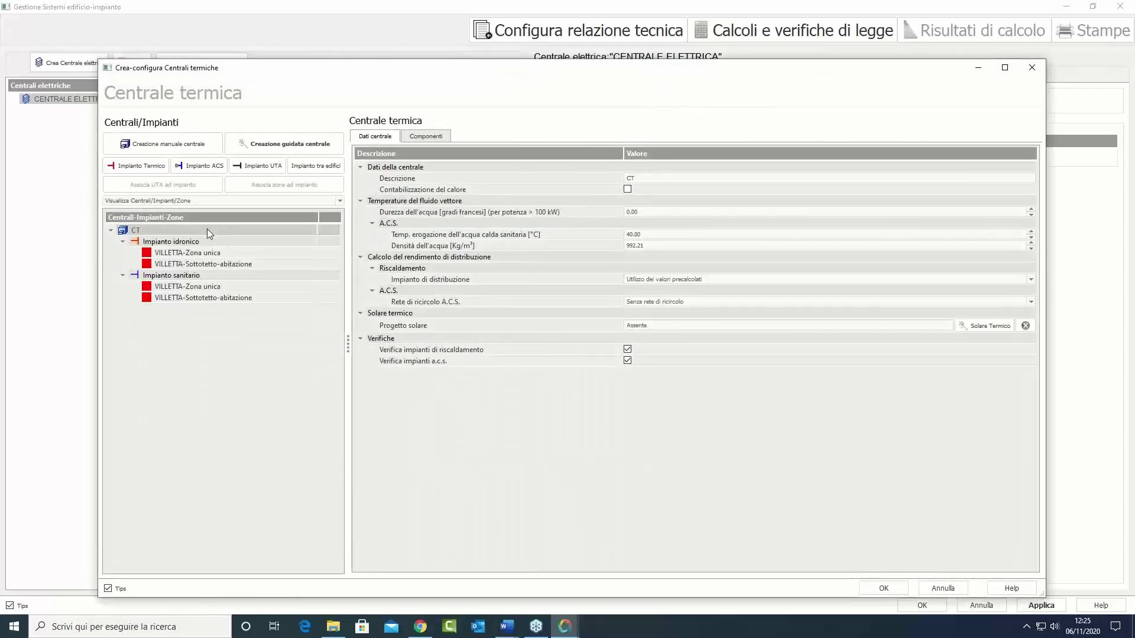
left_click(207, 230)
left_click(425, 137)
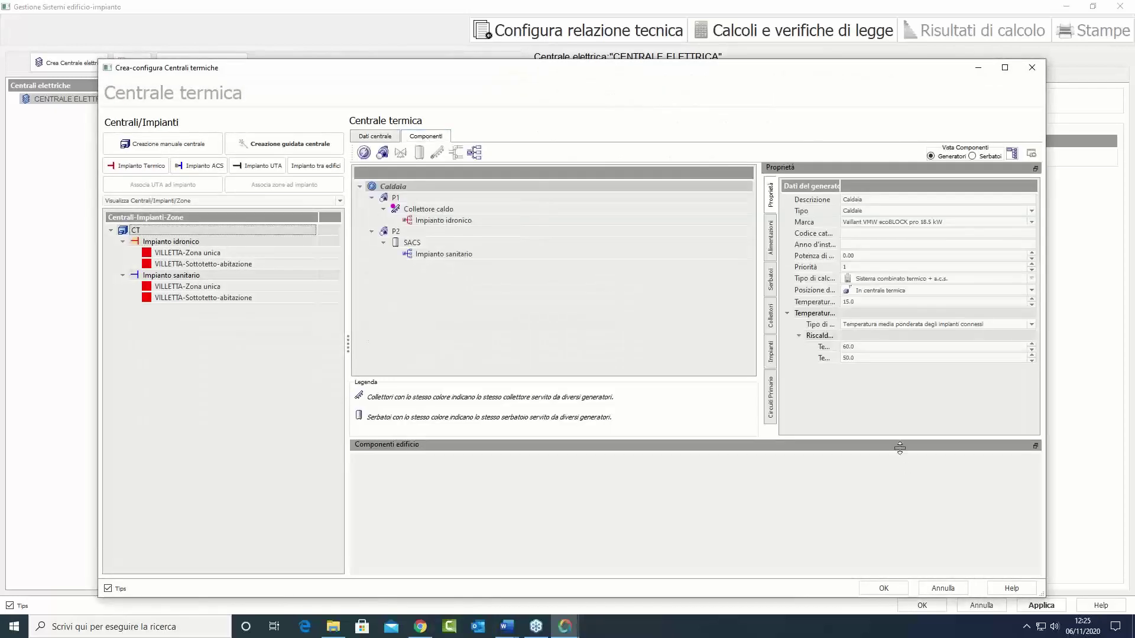
left_click(850, 346)
double_click(849, 345)
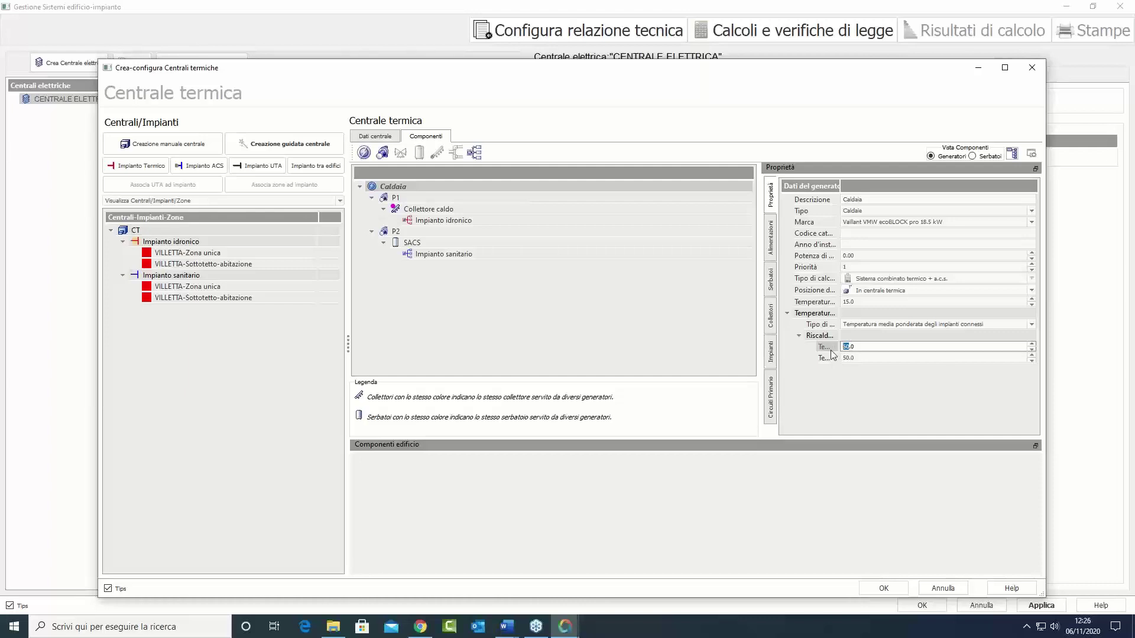
type("50")
Step: Set the boiler's design return temperature to 40 °C and accept the thermal plant configuration
left_click_drag(840, 186, 892, 186)
double_click(889, 358)
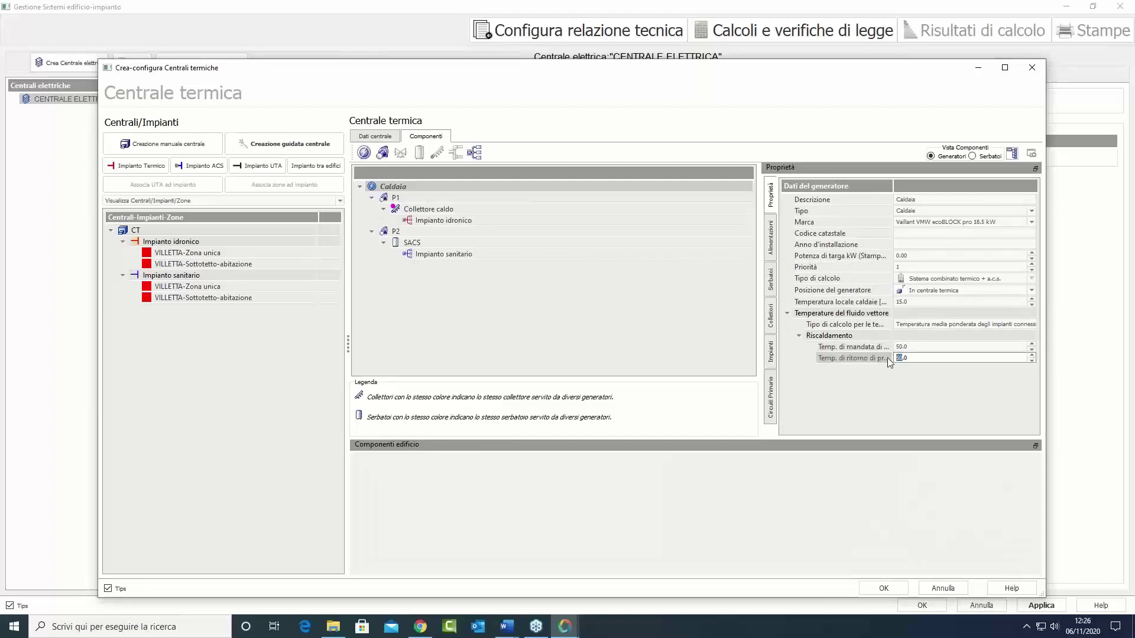
type("40")
left_click(928, 256)
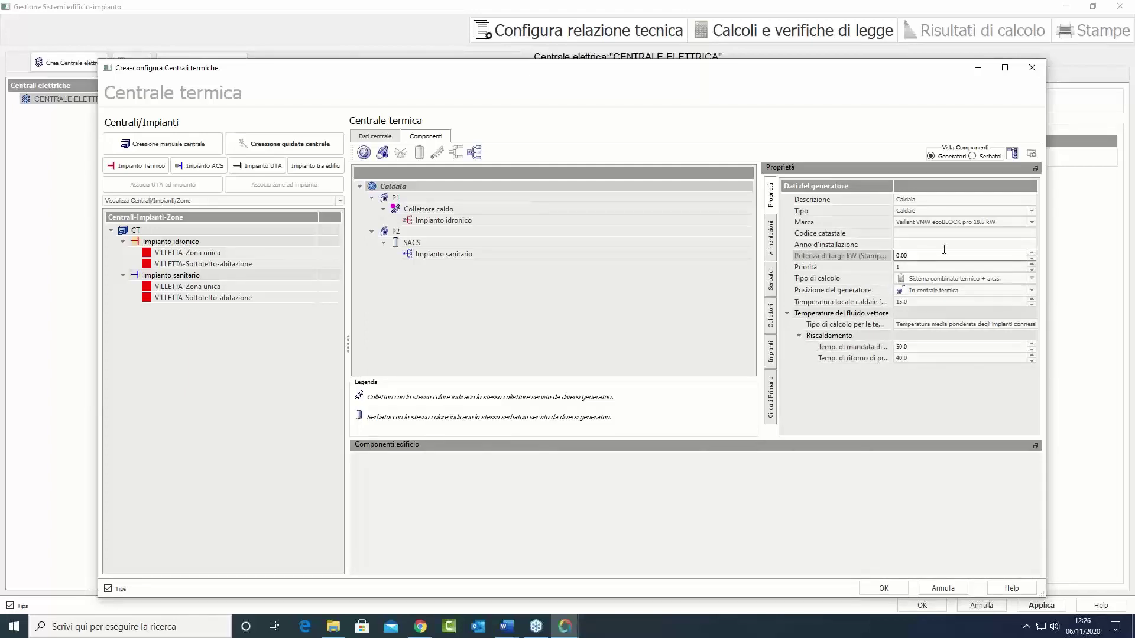
left_click(403, 189)
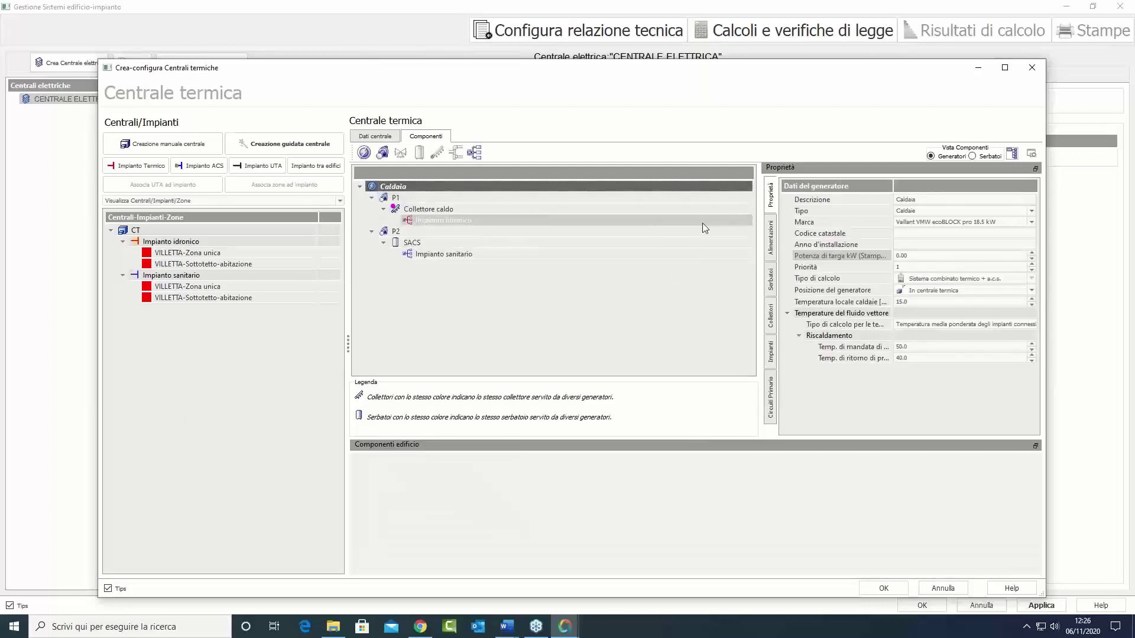
left_click(883, 589)
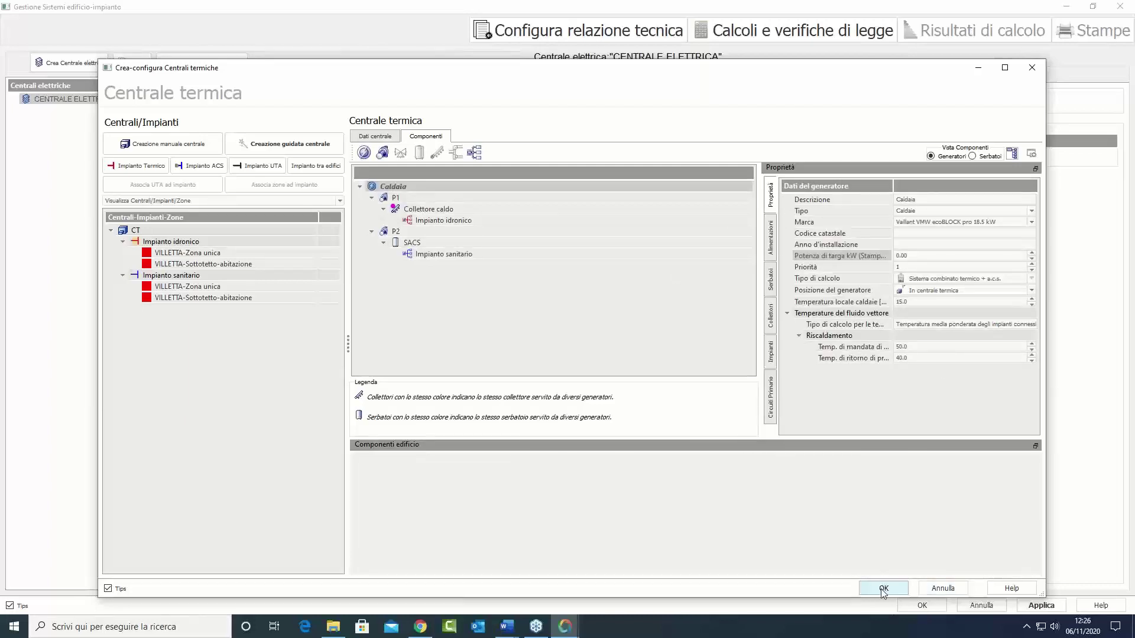
Step: Run the calculations and legal checks, then review the VILLETTA results and close them
left_click(761, 32)
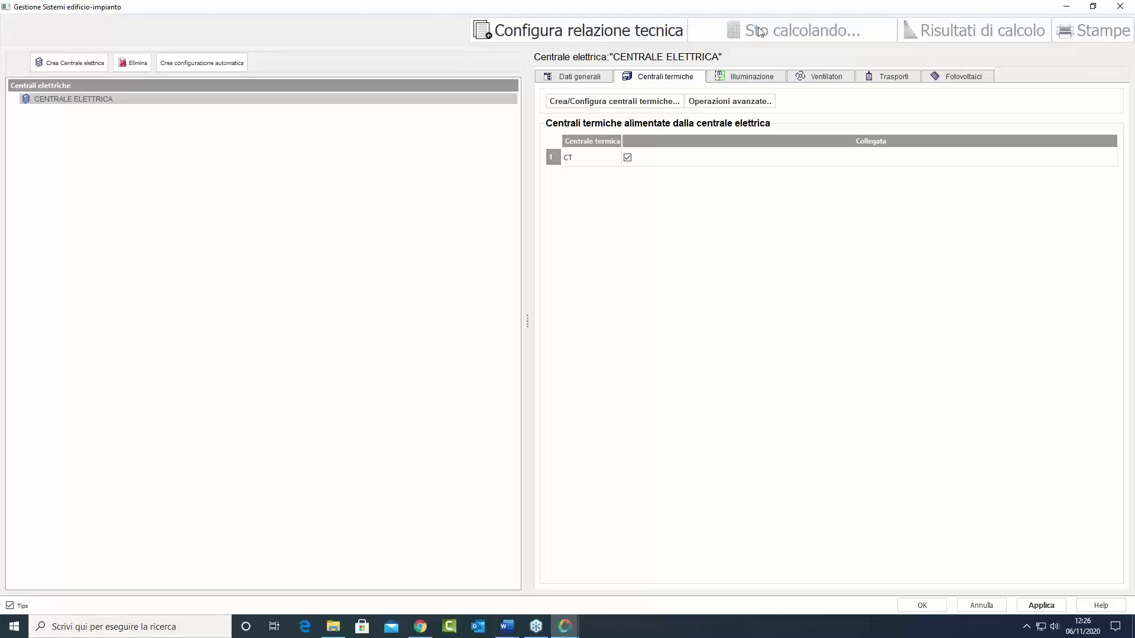
left_click(229, 221)
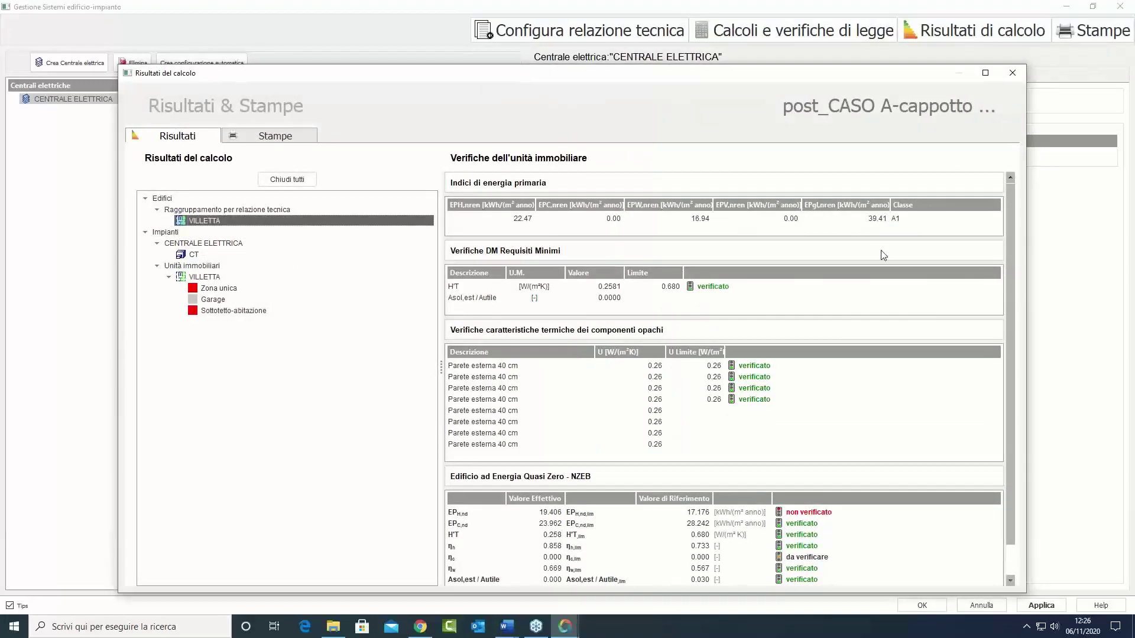
left_click(1012, 74)
Step: Accept the building-system settings, then save and close the post_CASO A-cappotto-caldaia serram drawing
left_click(929, 605)
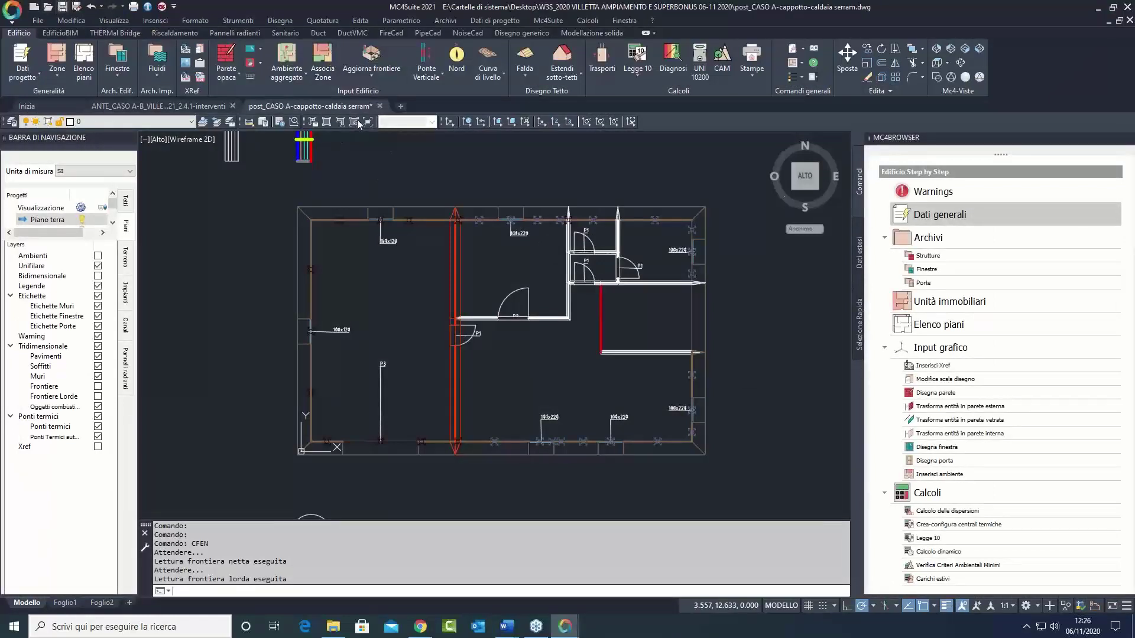
key("ctrl+s")
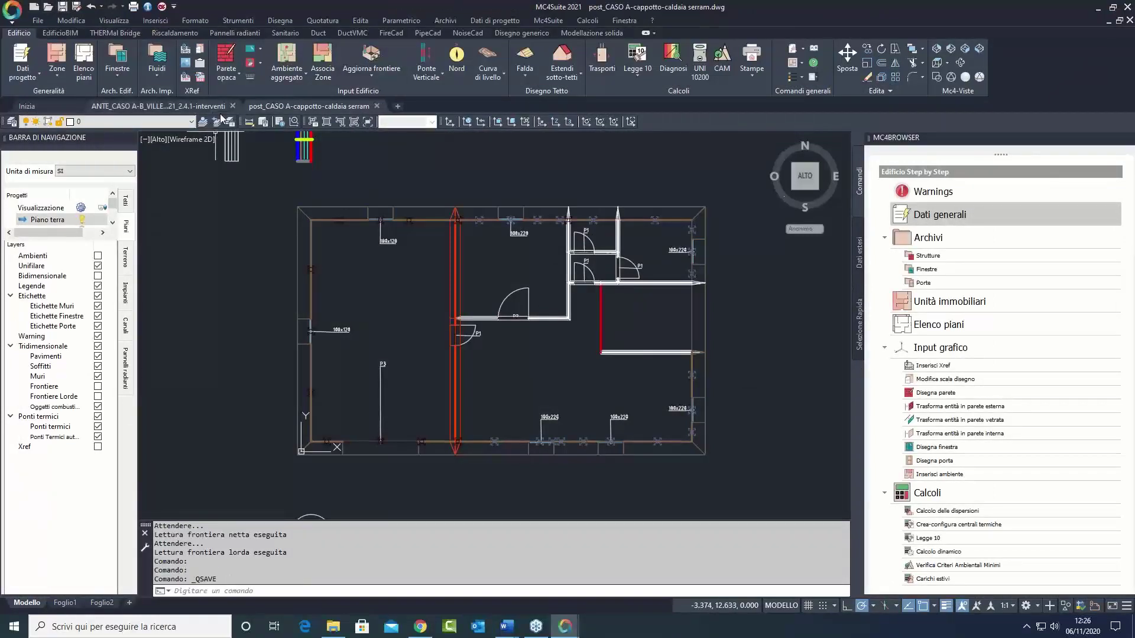
left_click(377, 106)
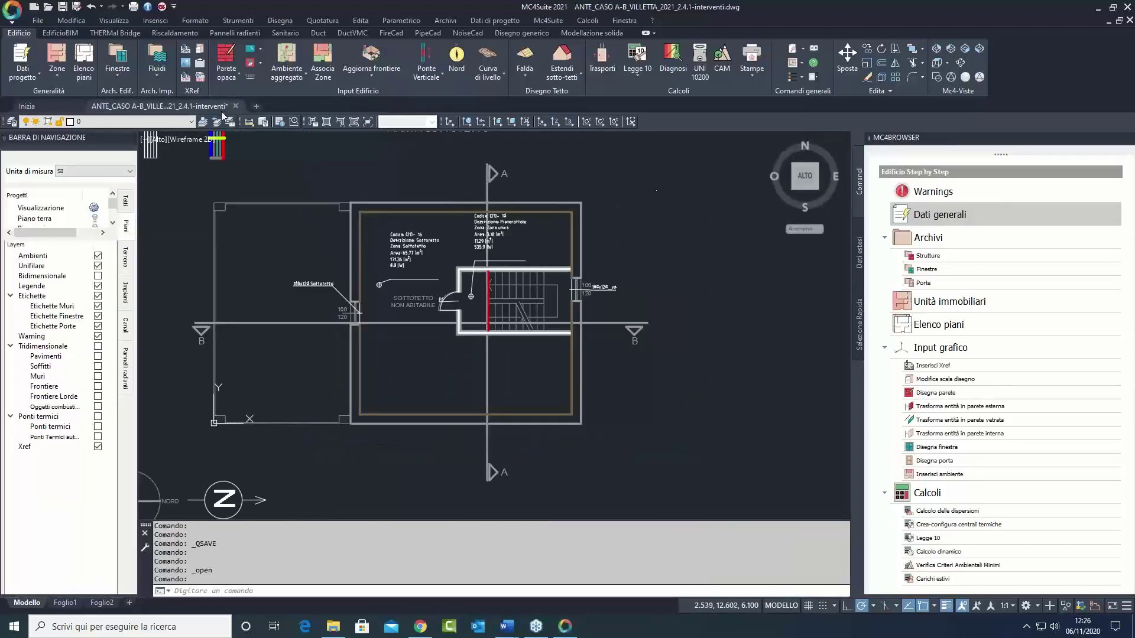
Step: Add a new improvement intervention to the energy diagnosis of the ANTE_CASO A-B_VILLETTA project
left_click(672, 55)
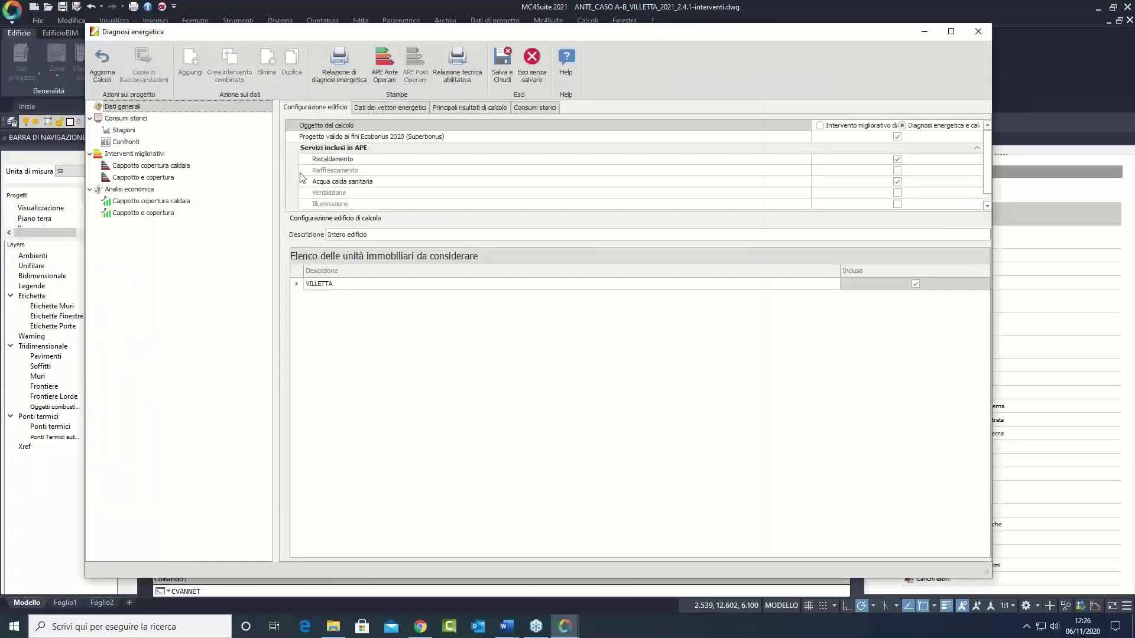
left_click(147, 156)
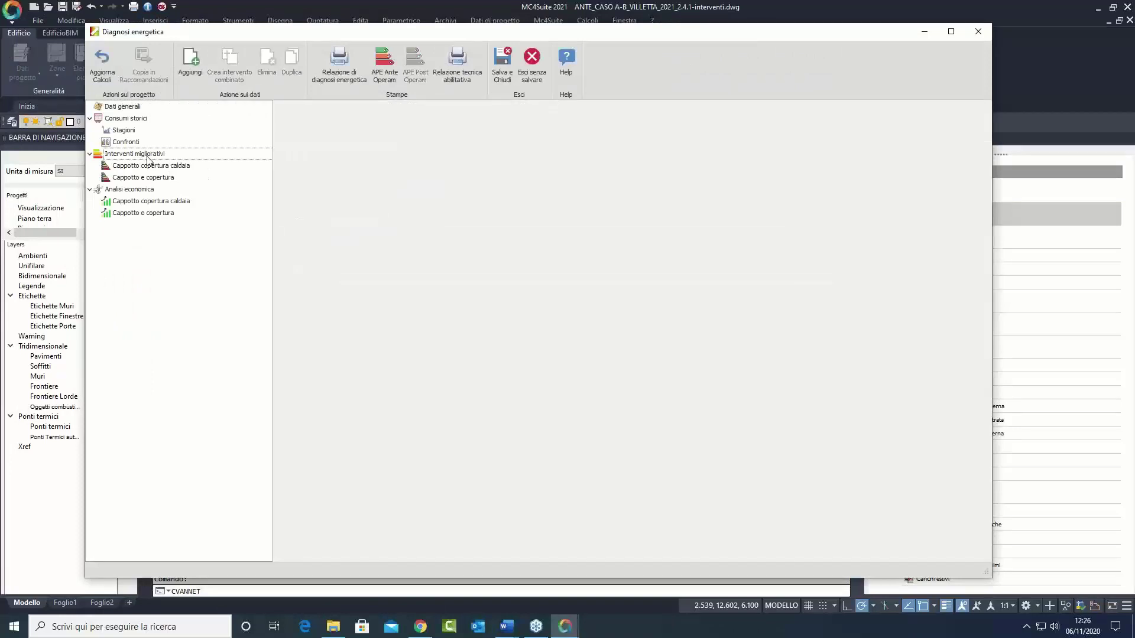
left_click(190, 66)
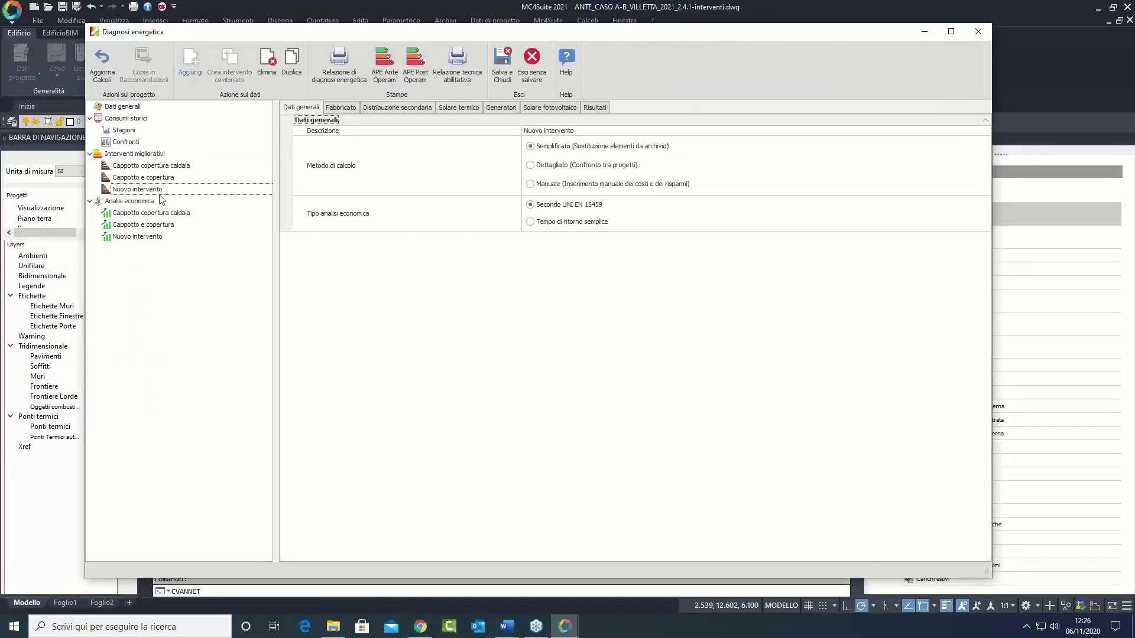
Step: Name the new intervention "Cappotto copertura caldaia serramenti", reusing the description of the Cappotto copertura caldaia intervention
left_click(196, 167)
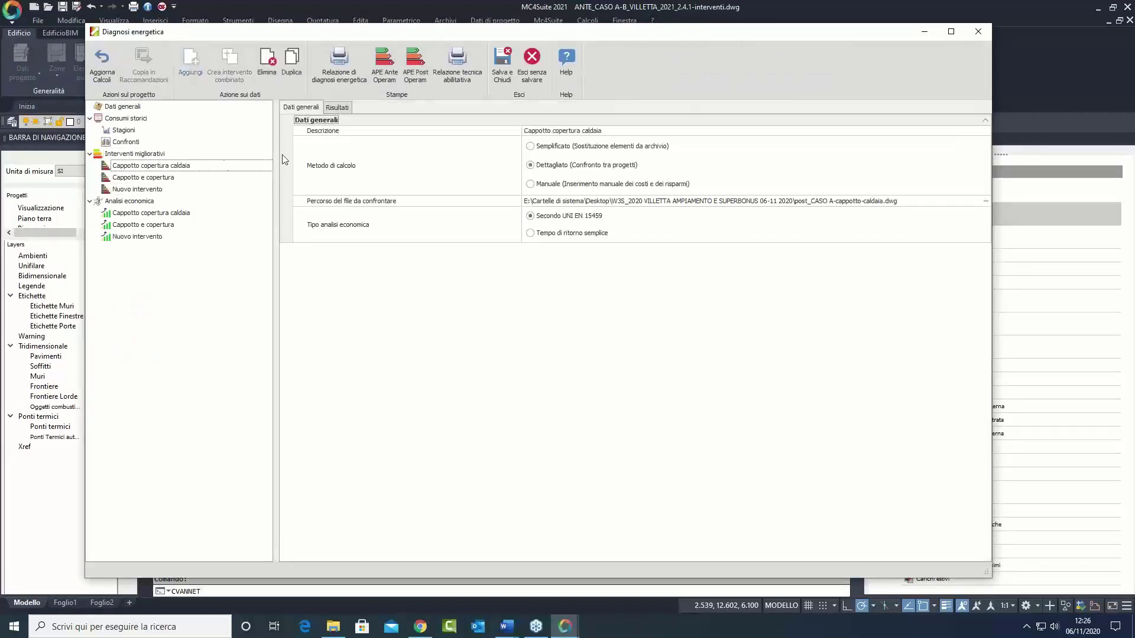
left_click(619, 131)
key("ctrl+c")
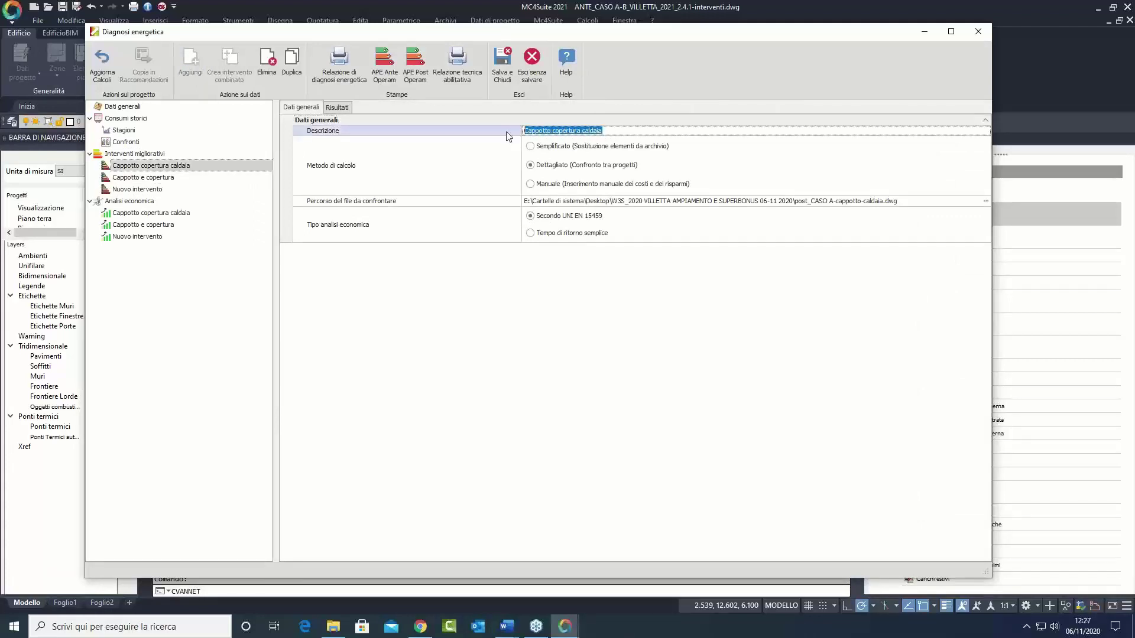
left_click(148, 190)
left_click(598, 132)
key("ctrl+v")
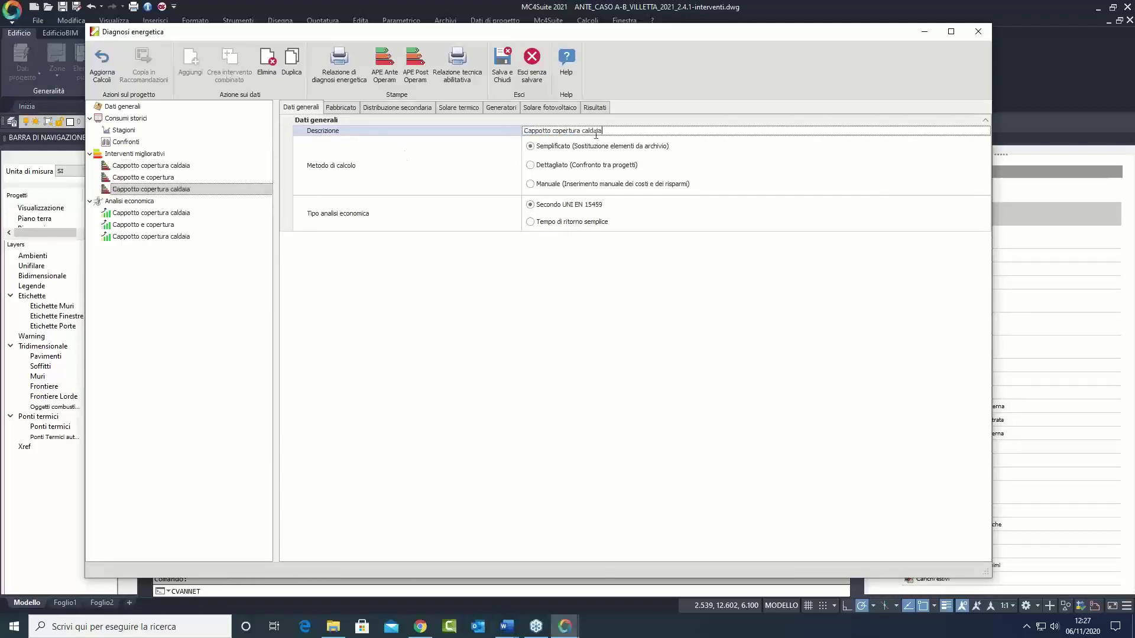
type("serramenti")
Step: Set the intervention to the detailed project-comparison method with post_CASO A-cappotto-caldaia serram.dwg as the file to compare
left_click(548, 166)
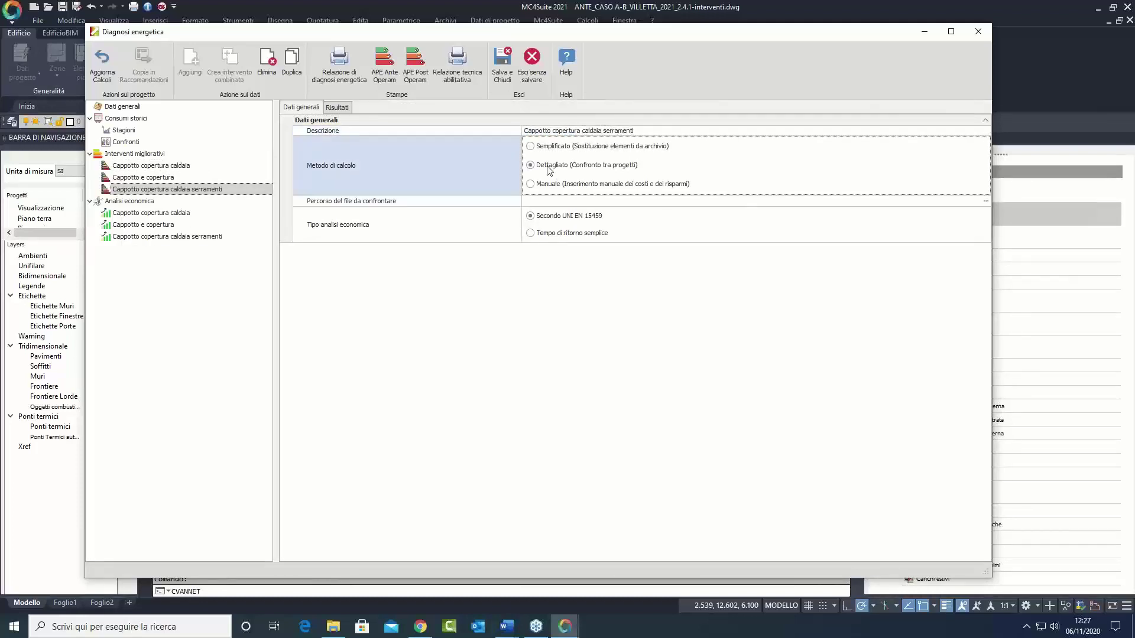
left_click(985, 201)
left_click(329, 127)
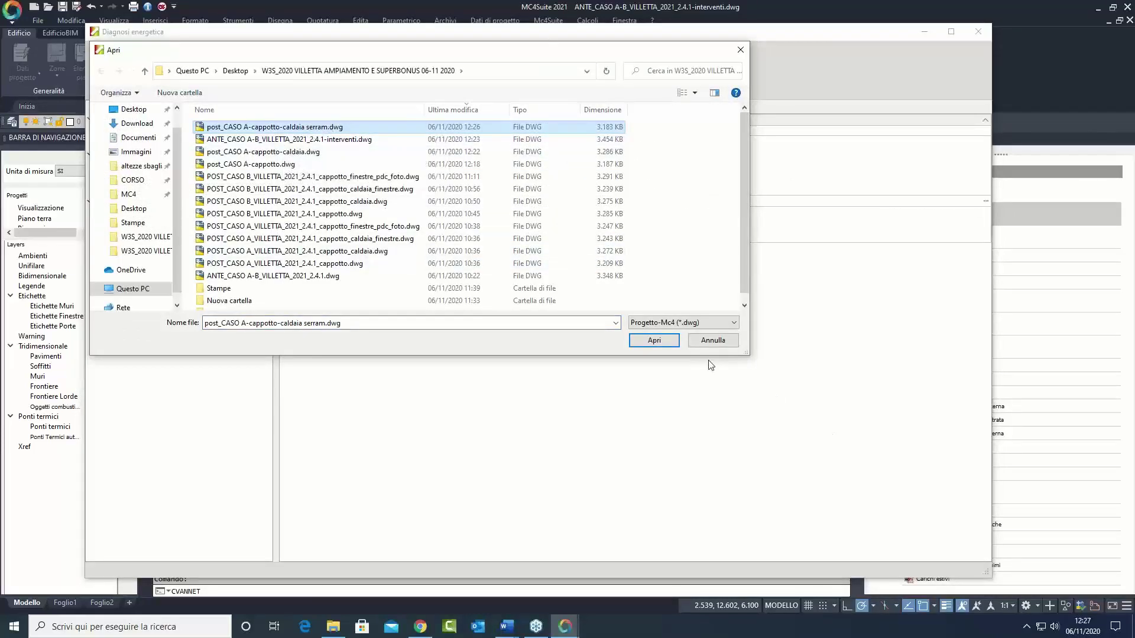
left_click(654, 341)
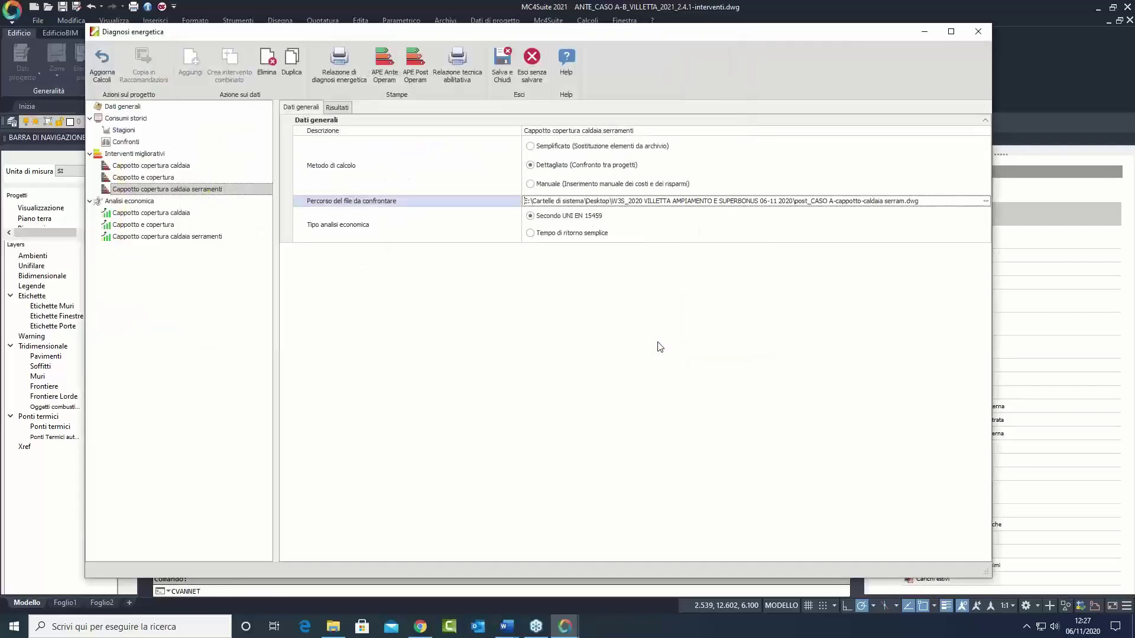
Step: Review the ante and post operam results of the new intervention, then save and close the energy diagnosis
left_click(338, 108)
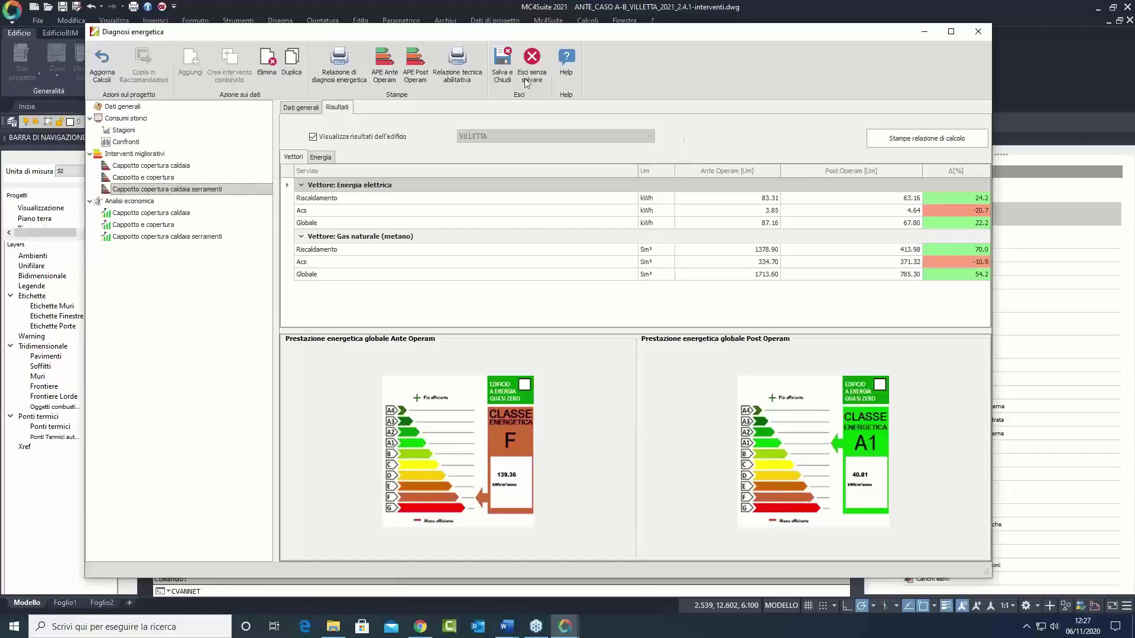
left_click(502, 57)
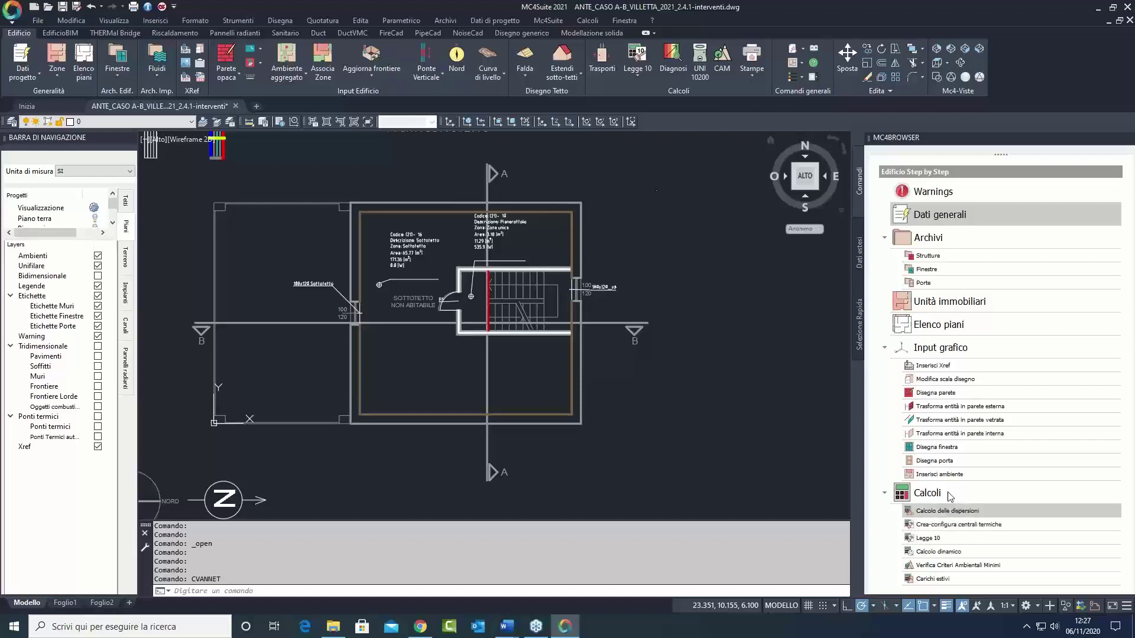
Step: Open post_CASO A-cappotto-caldaia serram.dwg and save it under the new name post_CASO A-cappotto serram pdc e foto.dwg
left_click(50, 10)
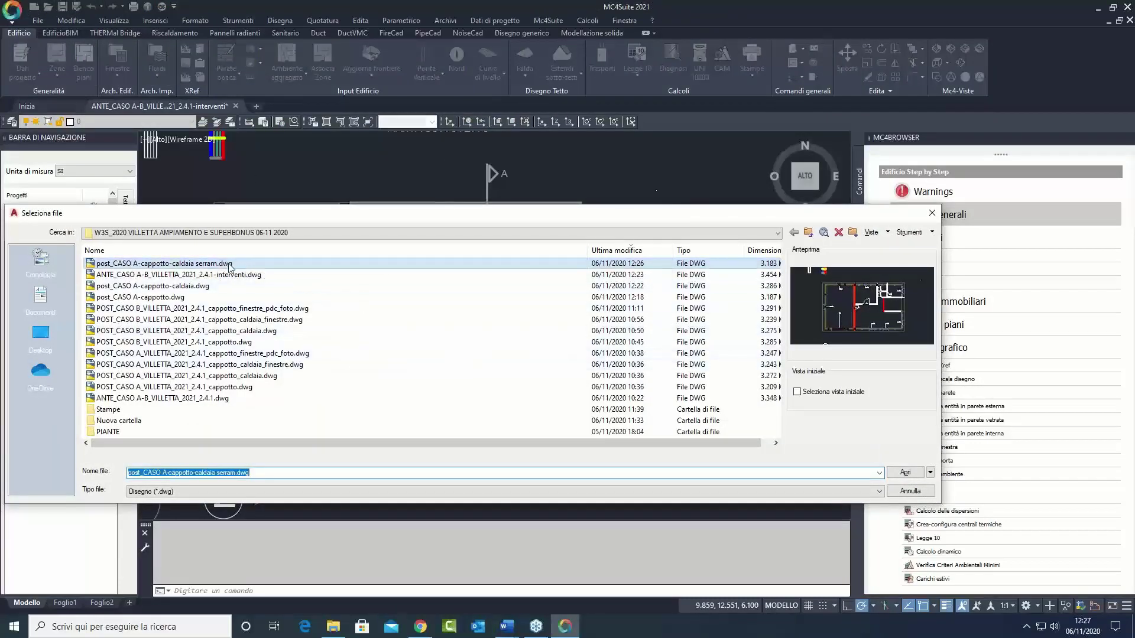
left_click(904, 472)
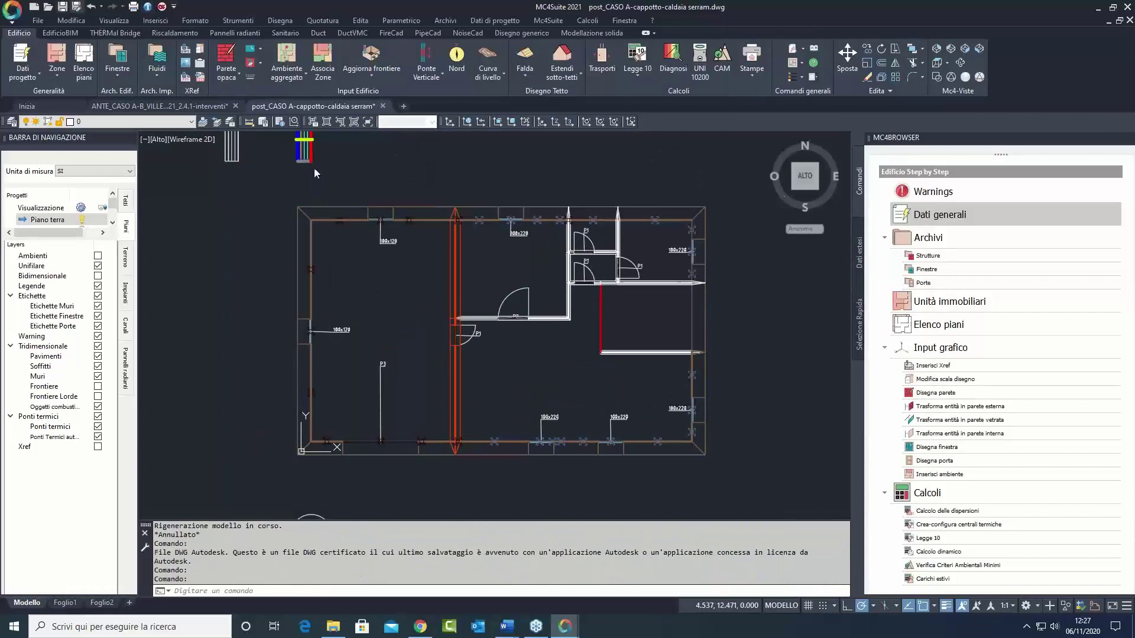
key("ctrl+shift+s")
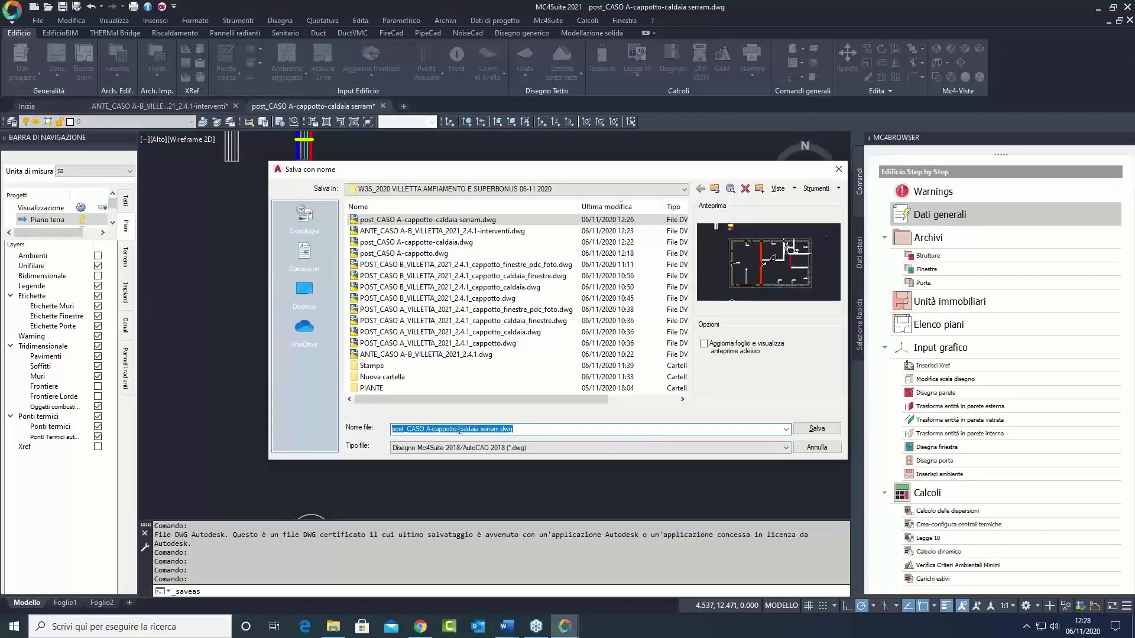
left_click_drag(459, 430, 470, 428)
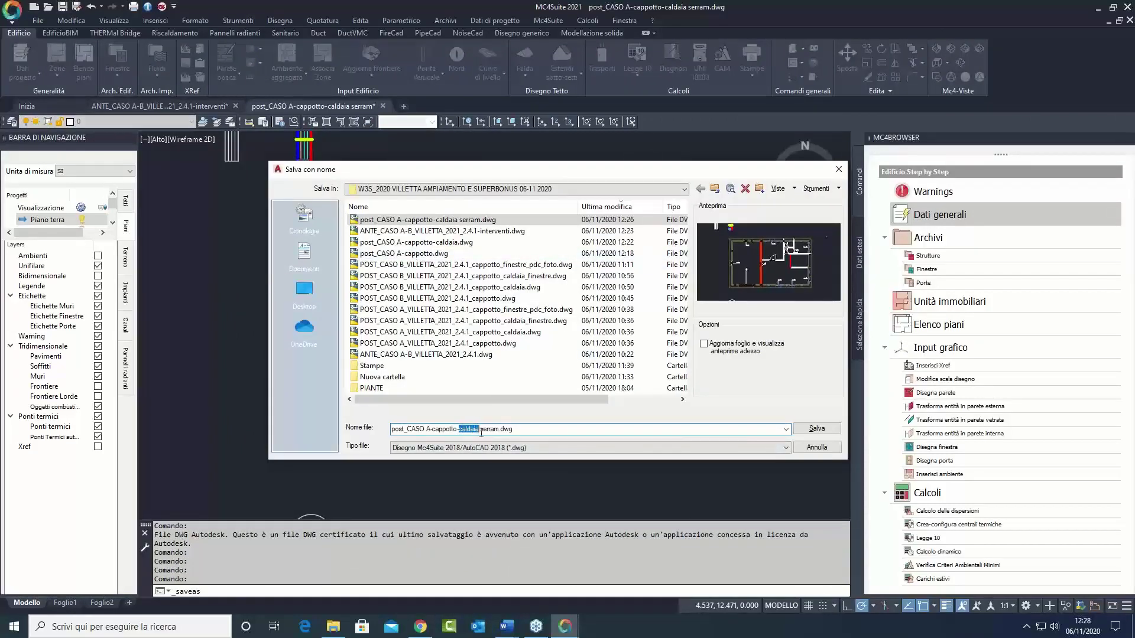
key("BackSpace")
key("BackSpace")
type("pdc e foto")
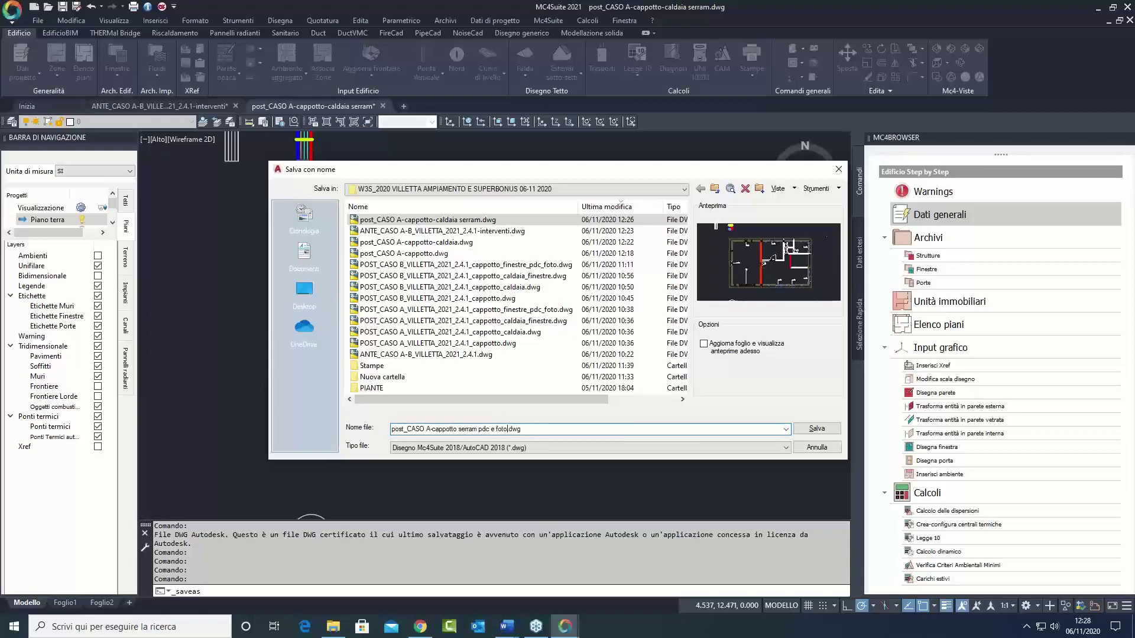
left_click(806, 433)
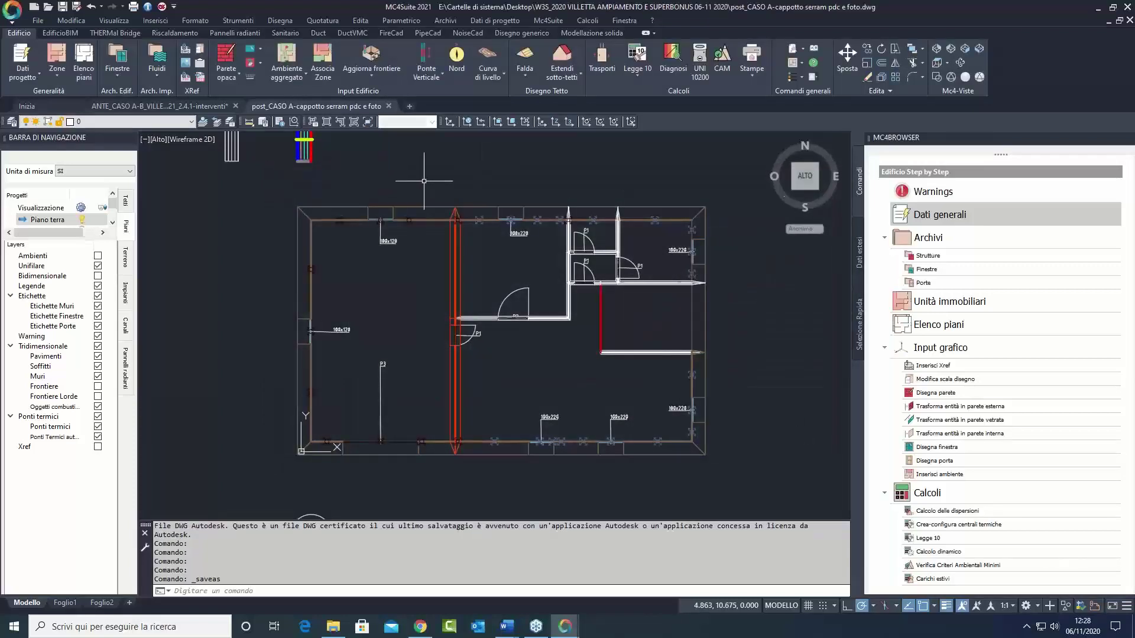
Step: In the CT thermal plant's components, change the description of the Caldaia generator to "pdc"
left_click(635, 55)
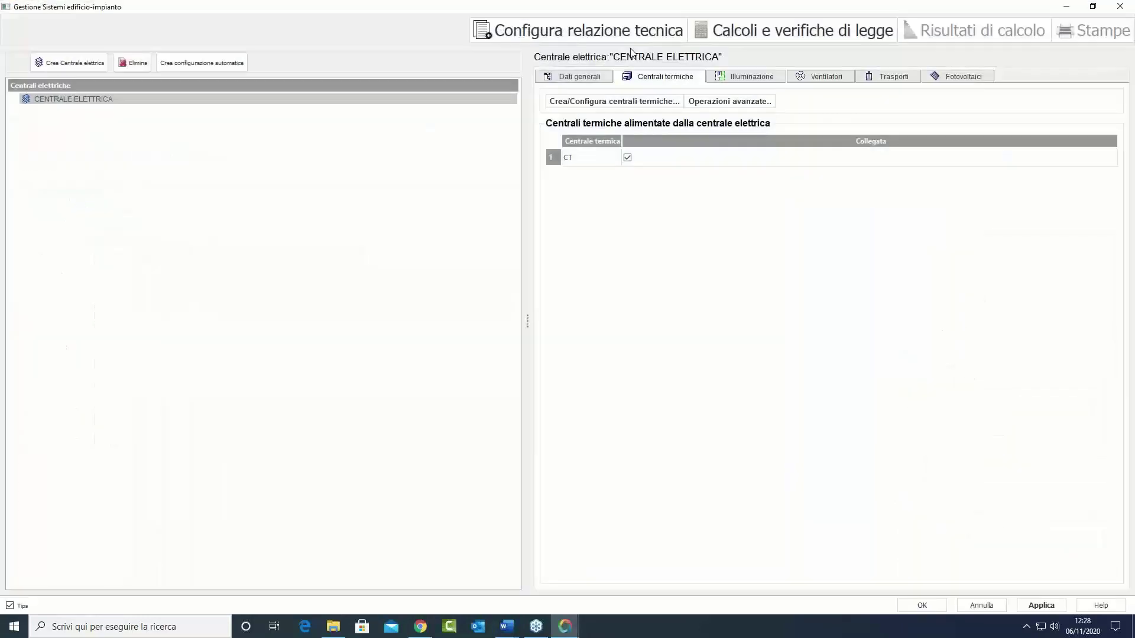
left_click(659, 101)
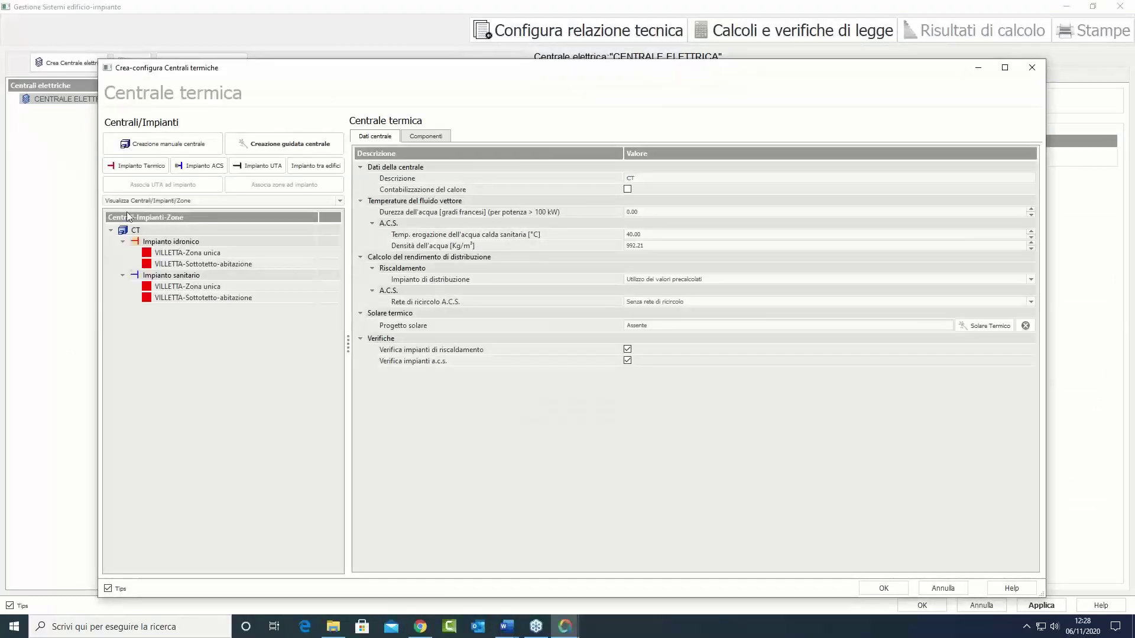
left_click(408, 138)
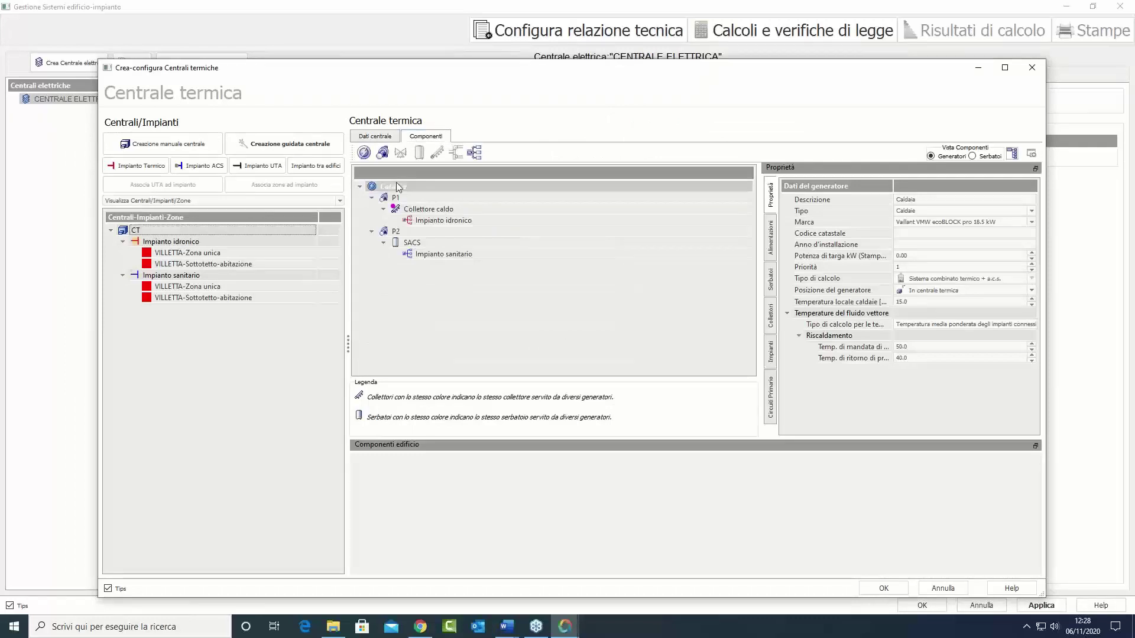
left_click(393, 186)
left_click(917, 200)
left_click(917, 201)
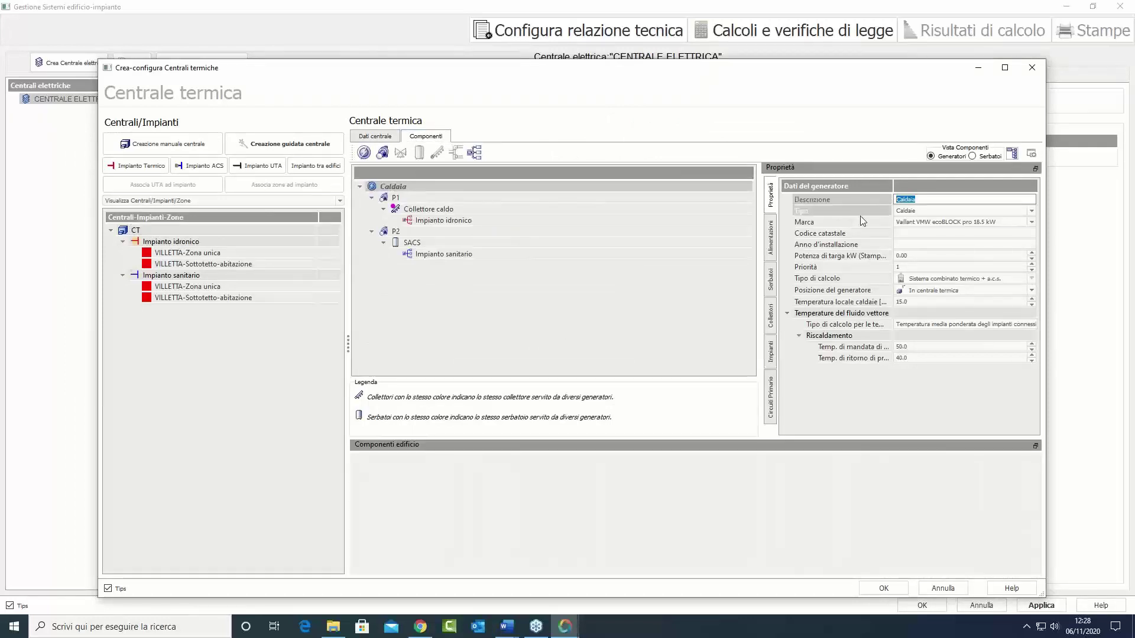
type("pdc")
Step: Set the generator's type to Pompe di Calore/Chiller and its model to AERMEC ANL 020 H, then confirm the thermal plant
left_click(898, 211)
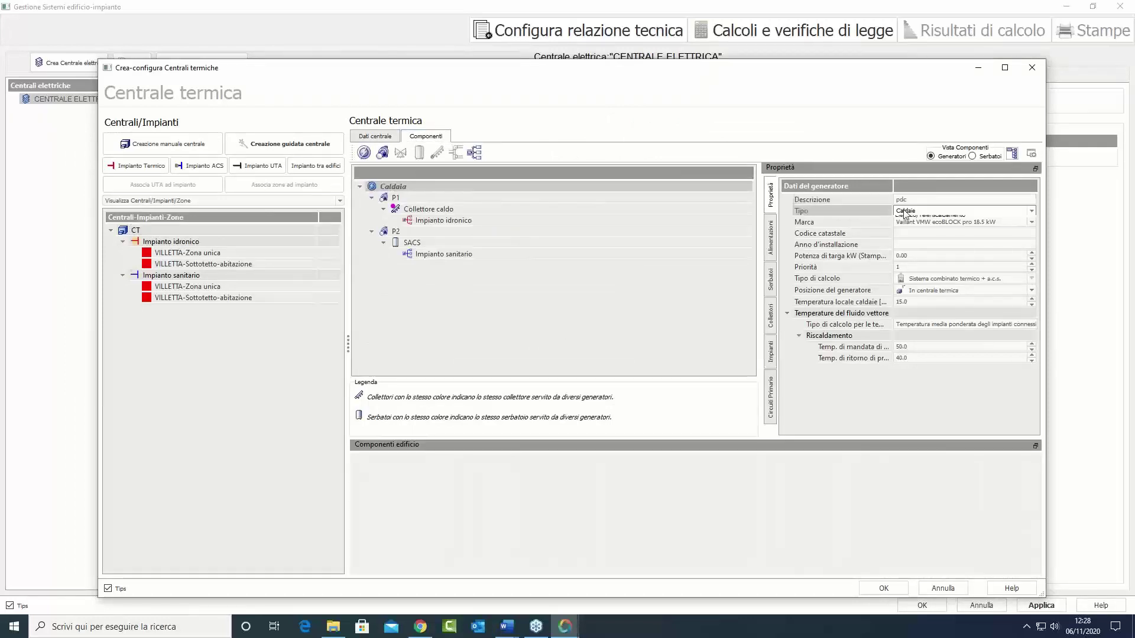
left_click(904, 211)
left_click(917, 224)
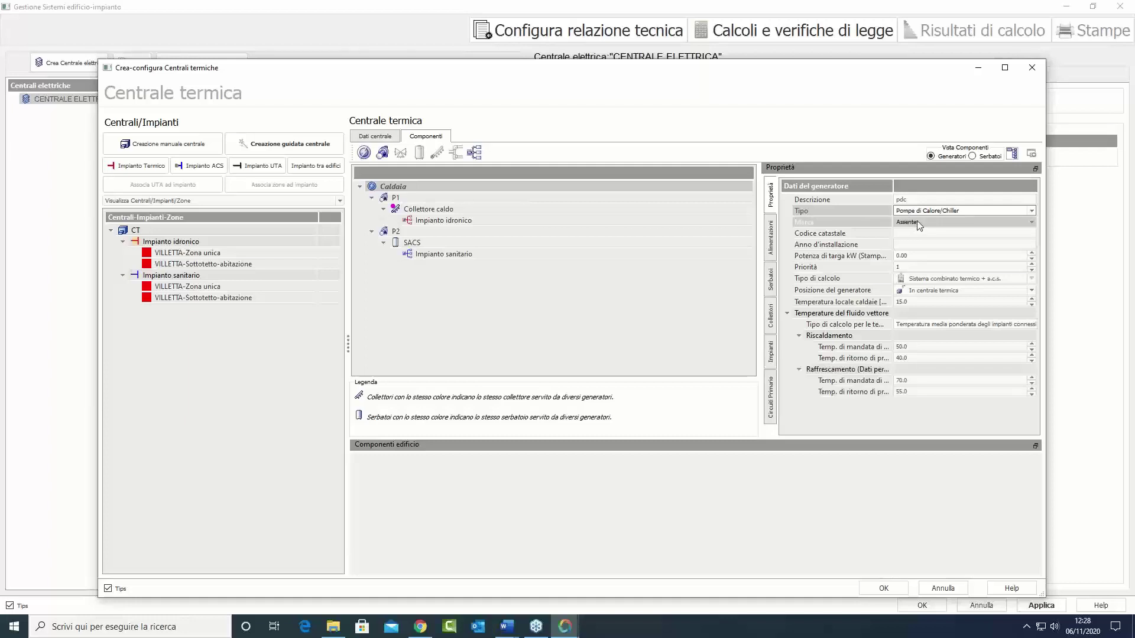
left_click(916, 221)
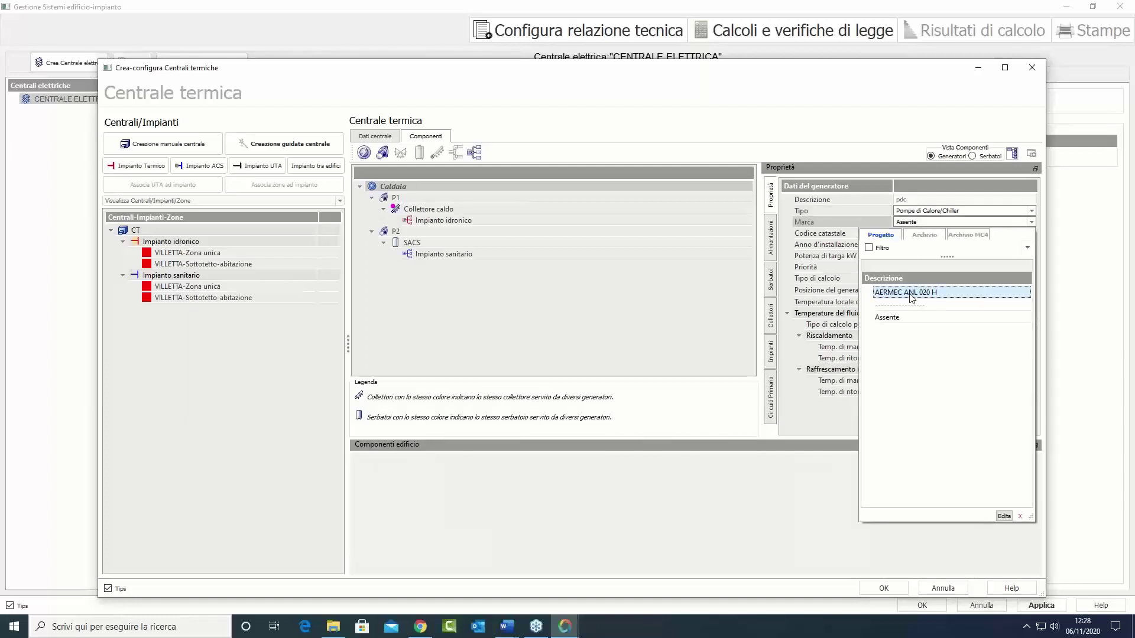
left_click(912, 292)
left_click(931, 233)
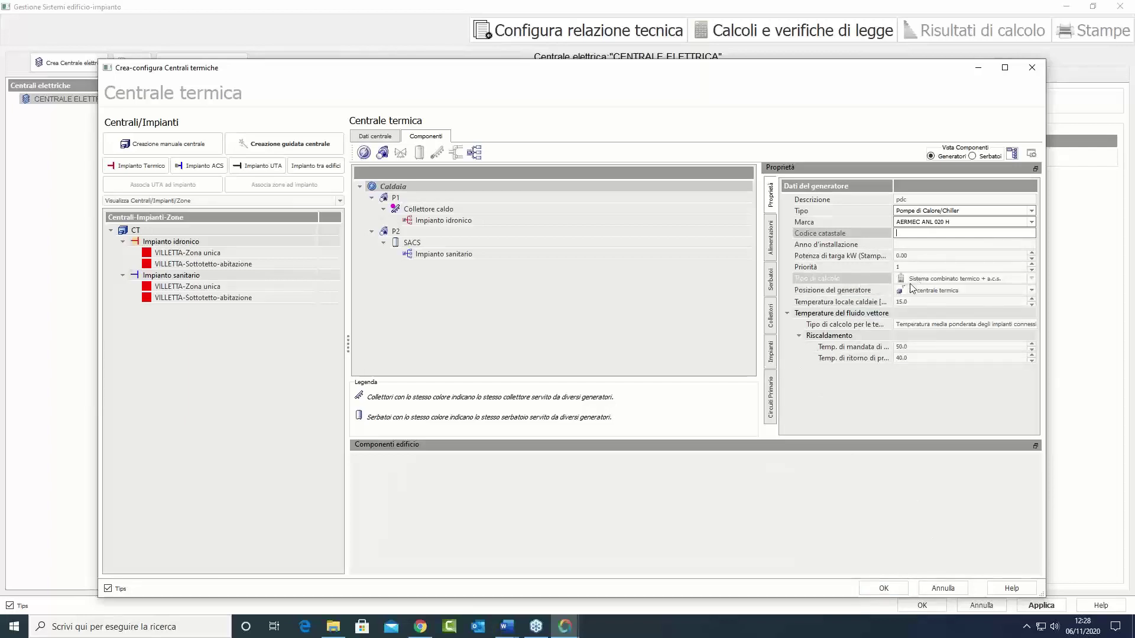
left_click(883, 589)
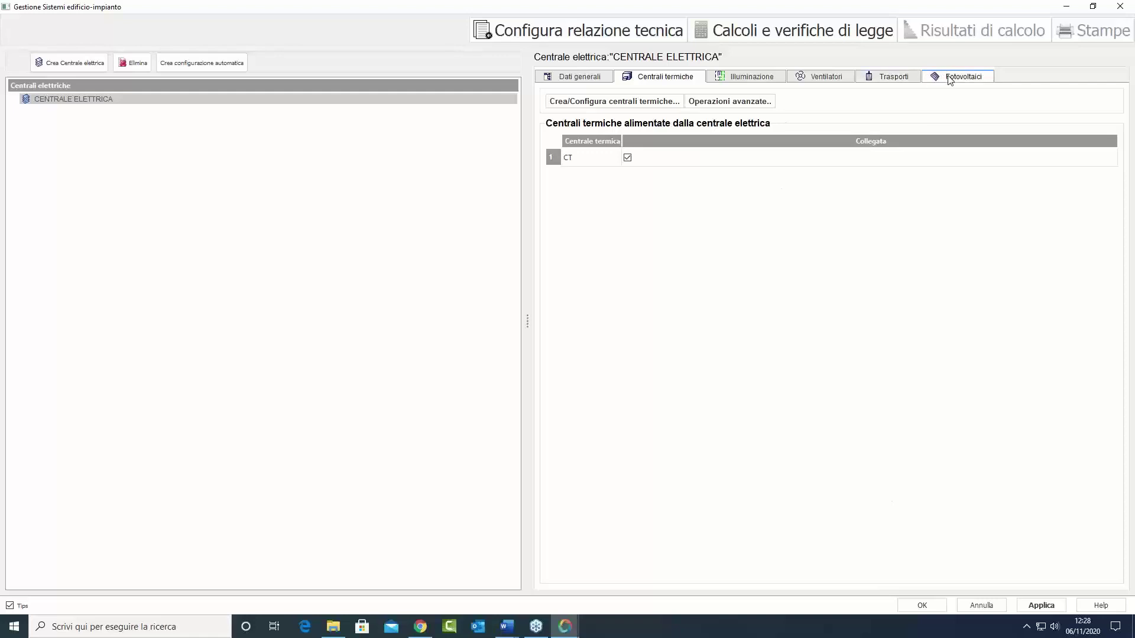
Step: Create a new photovoltaic system for the electrical plant with an effective peak power of 1.73 kWp
left_click(949, 78)
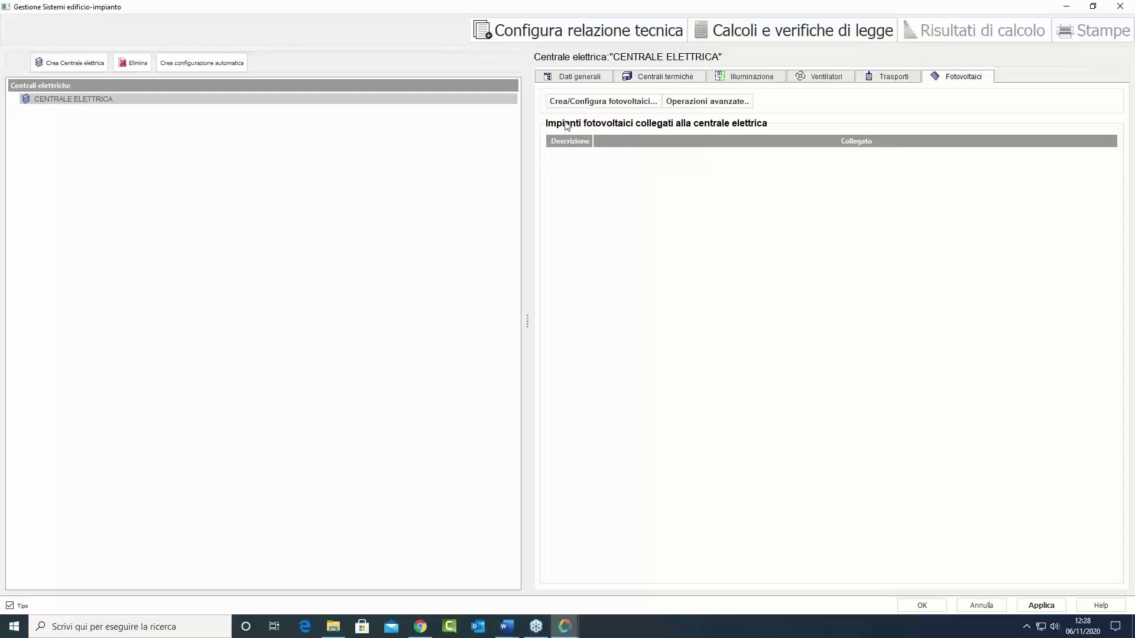
left_click(572, 102)
left_click(341, 213)
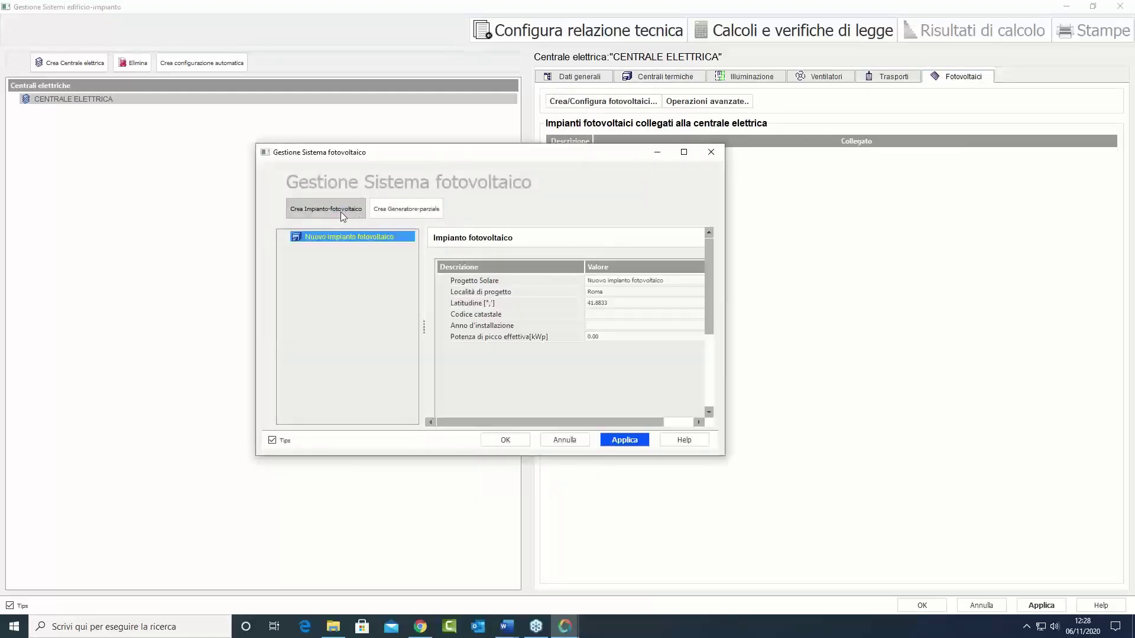
left_click(609, 336)
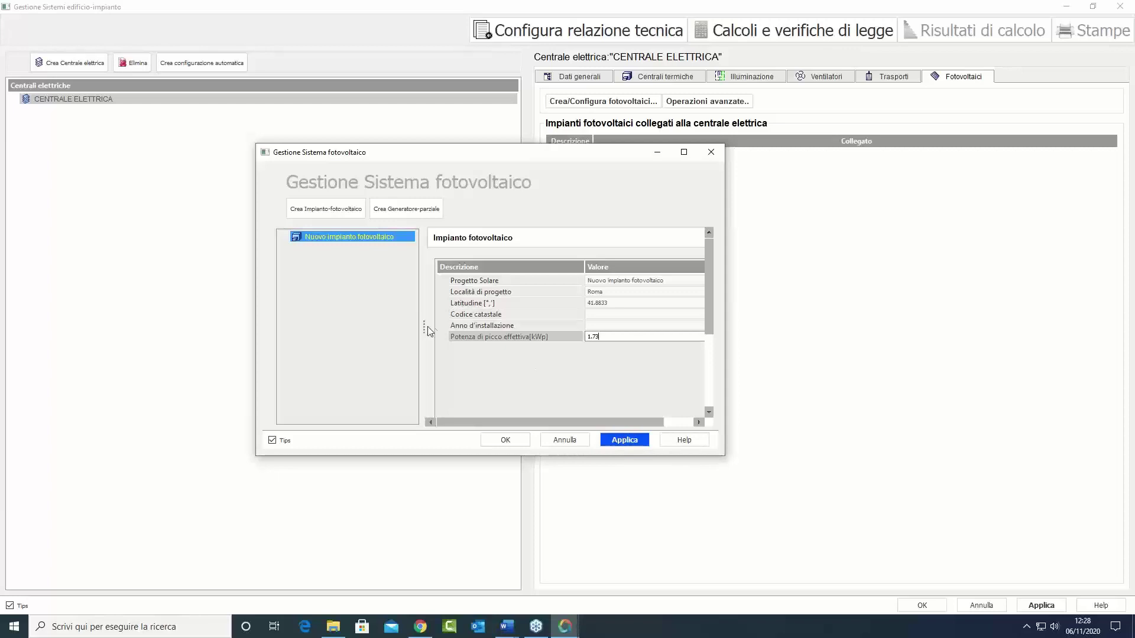
Step: Add a partial generator to the photovoltaic system and set its surface orientation to 90
left_click(407, 213)
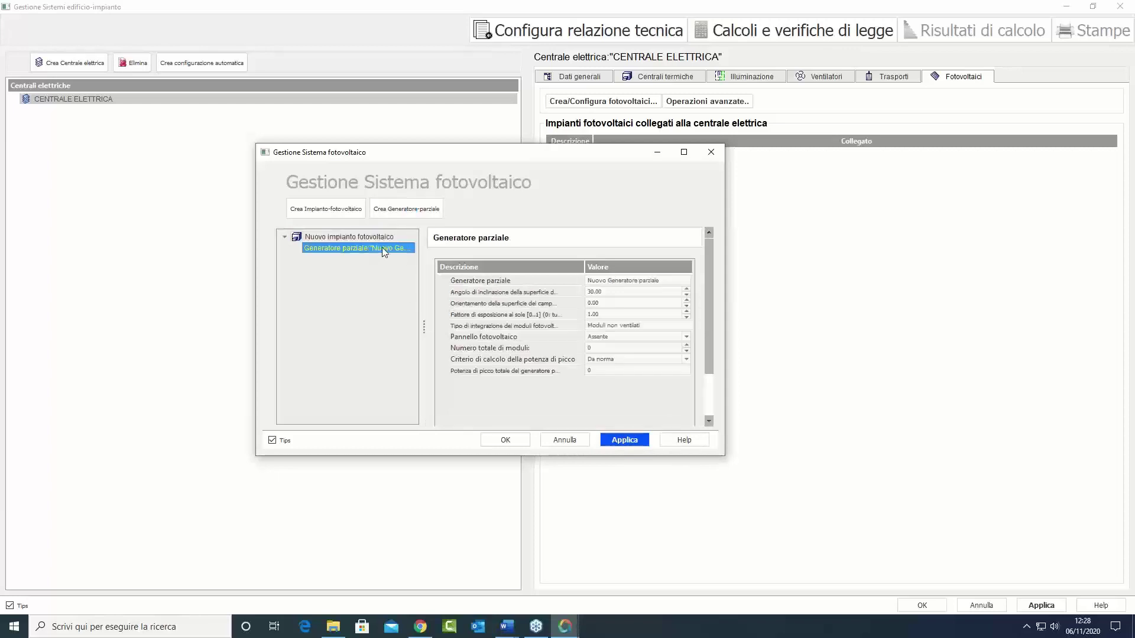
left_click(586, 303)
type("9")
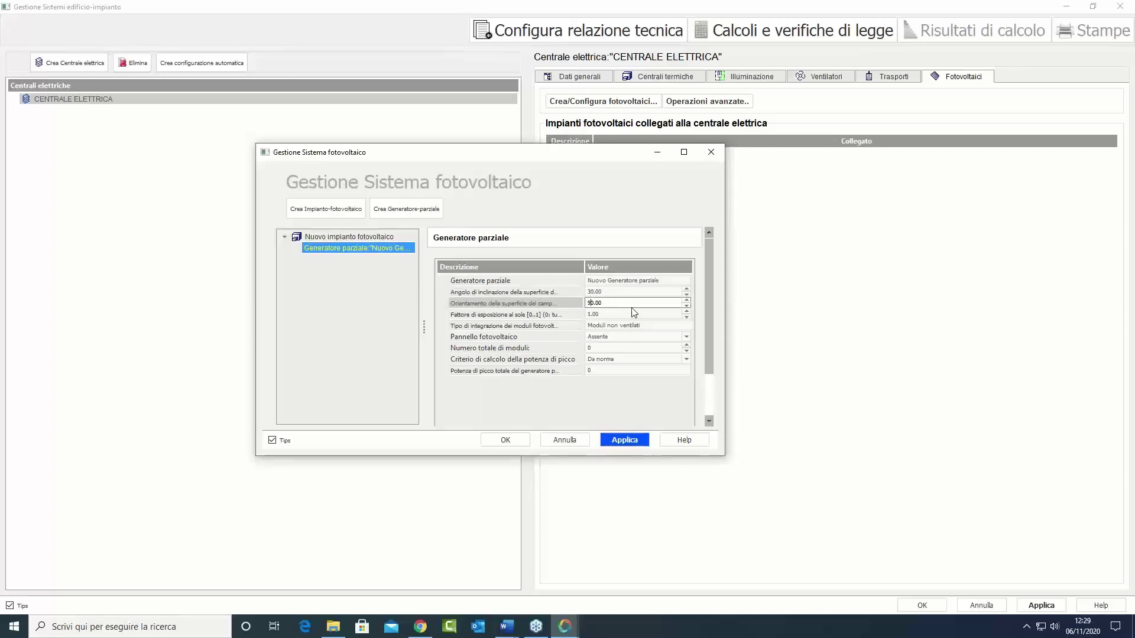
key("alt+Tab")
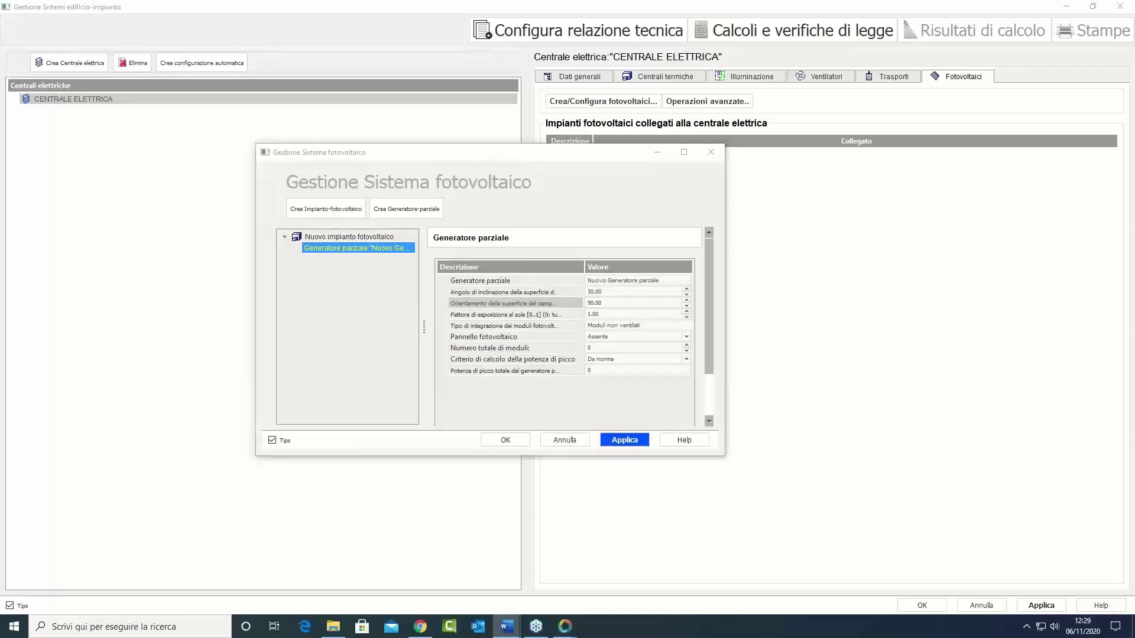
Step: Assign the SUNPOWER X21-335-BLK panel to the partial generator and set the total number of modules to 5
left_click(626, 337)
left_click(625, 335)
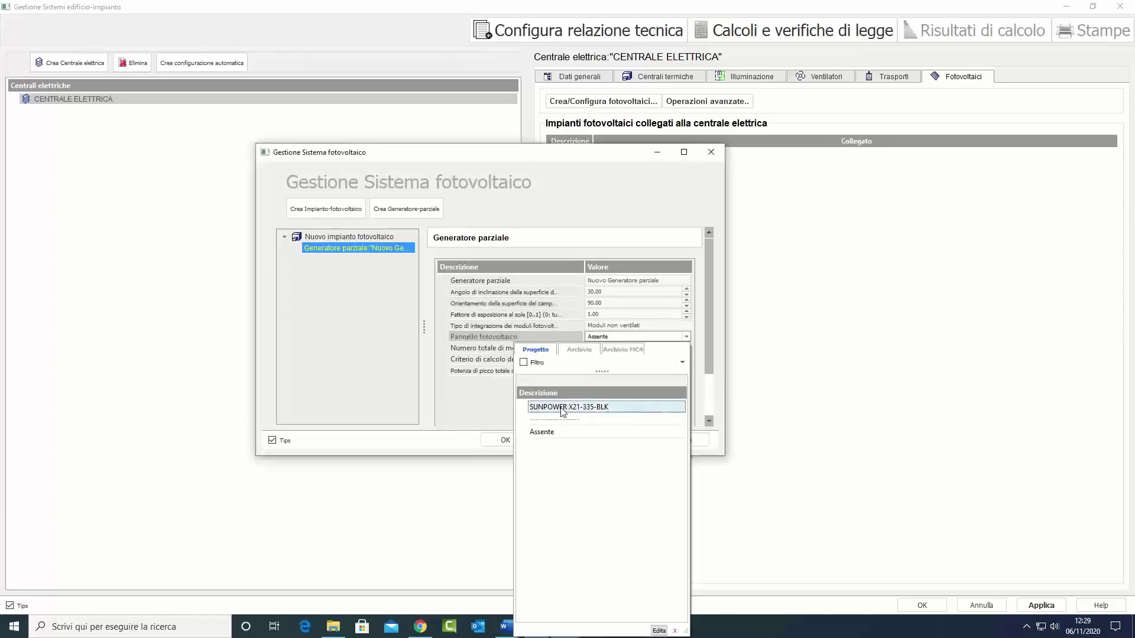
left_click(591, 408)
left_click(600, 347)
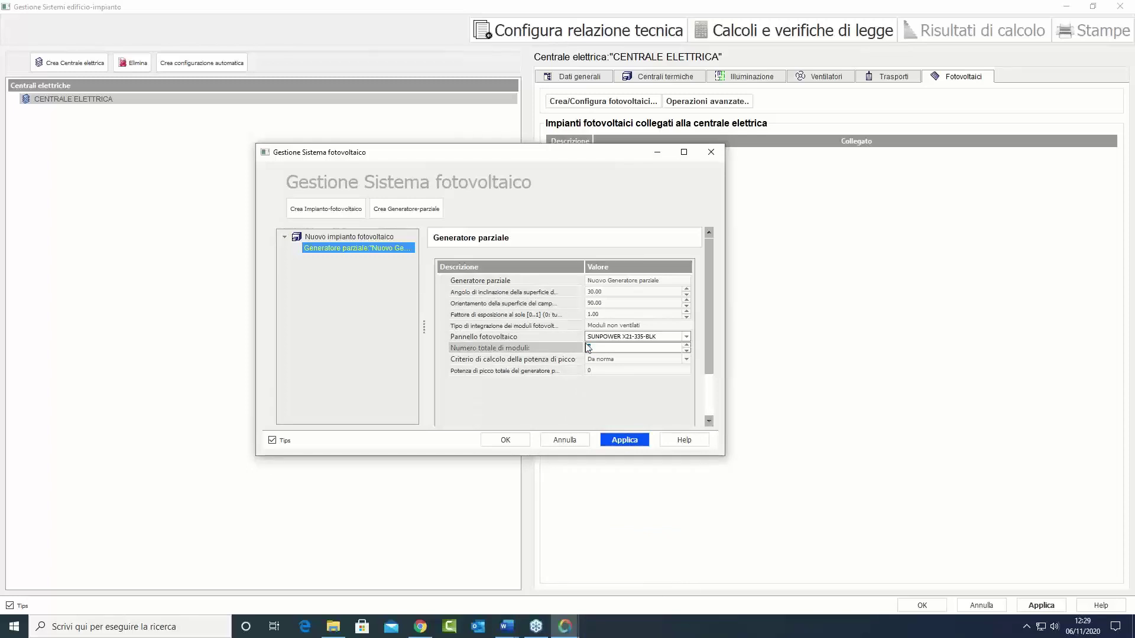
type("5")
Step: Set the peak power calculation criterion to Fornita da costruttore, then apply and confirm the photovoltaic system
left_click(637, 358)
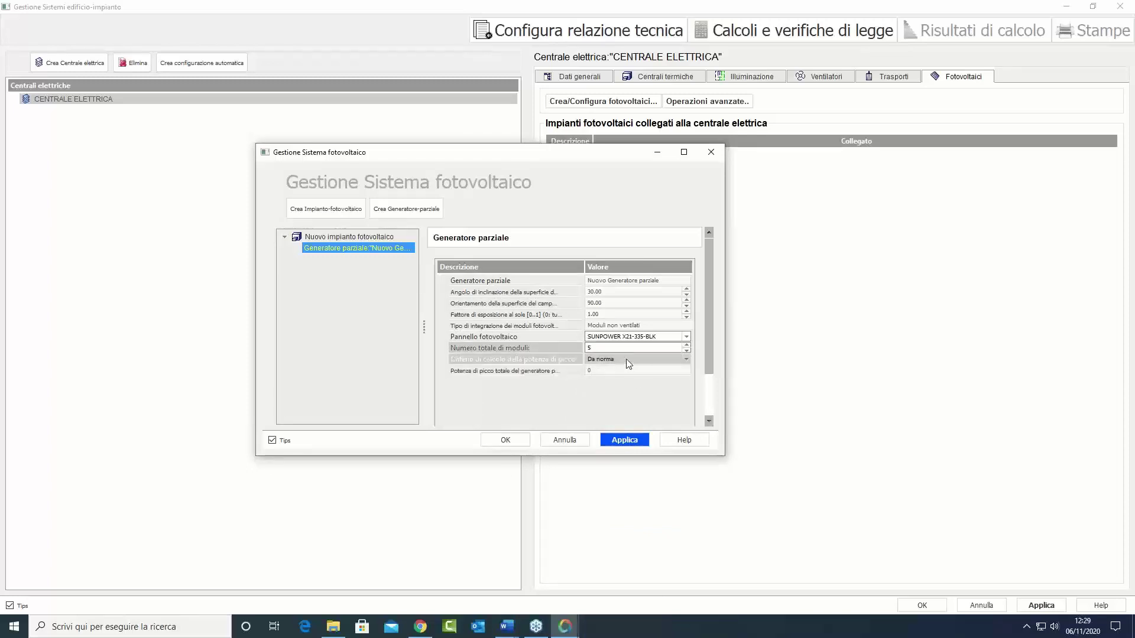
left_click(685, 359)
left_click(612, 368)
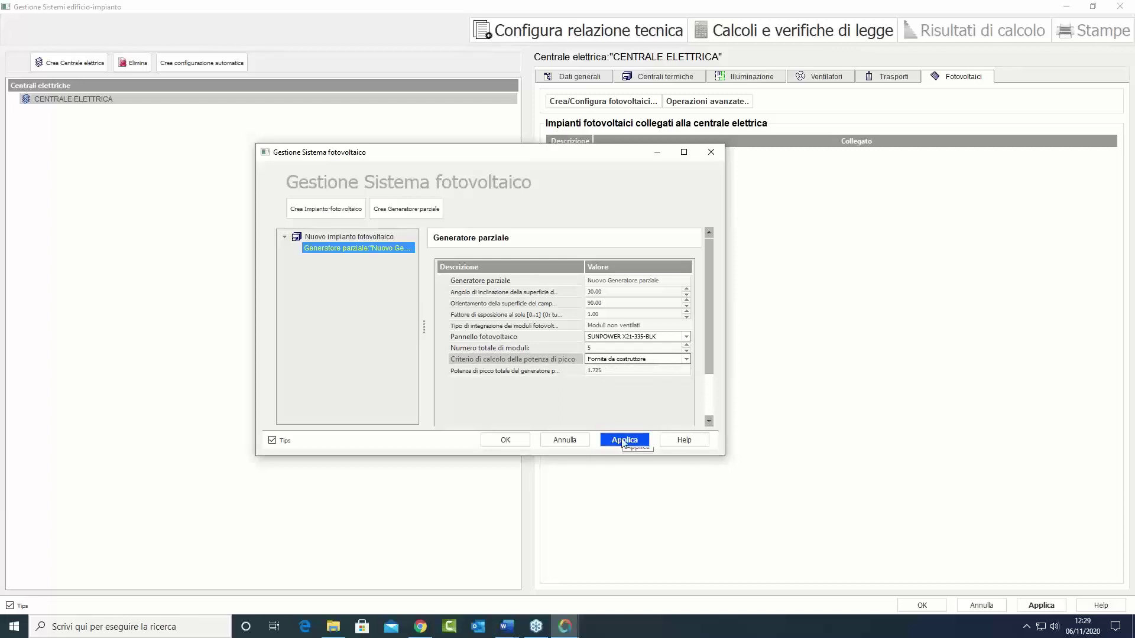
left_click(623, 441)
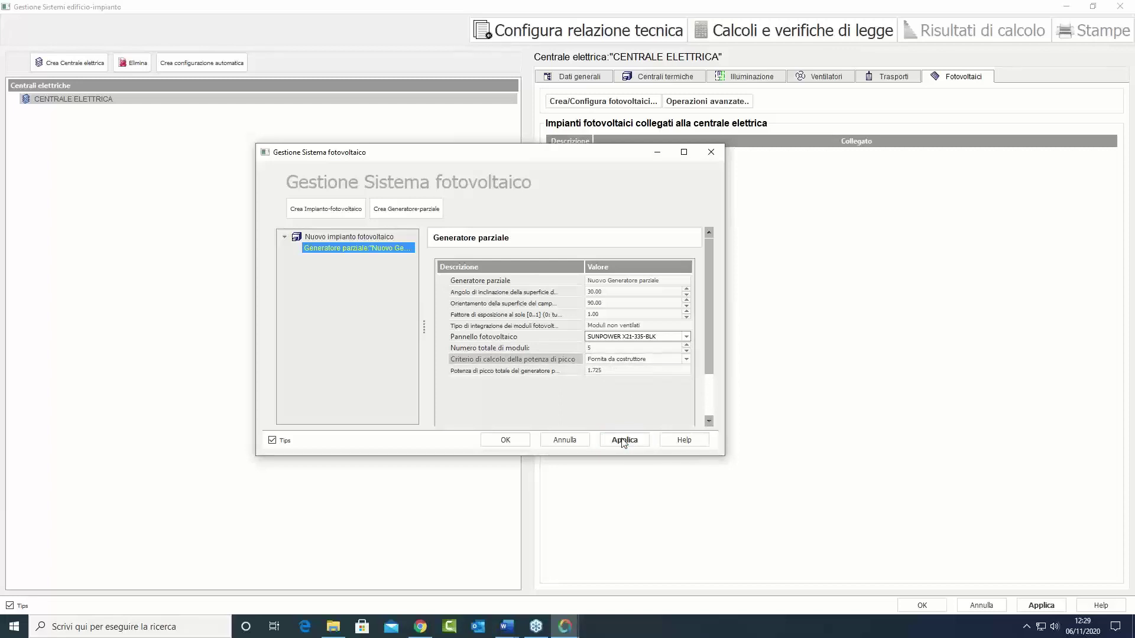
left_click(506, 441)
Step: Connect the new photovoltaic system to the electrical plant, then run the calculations and legal checks and review the results
left_click(614, 157)
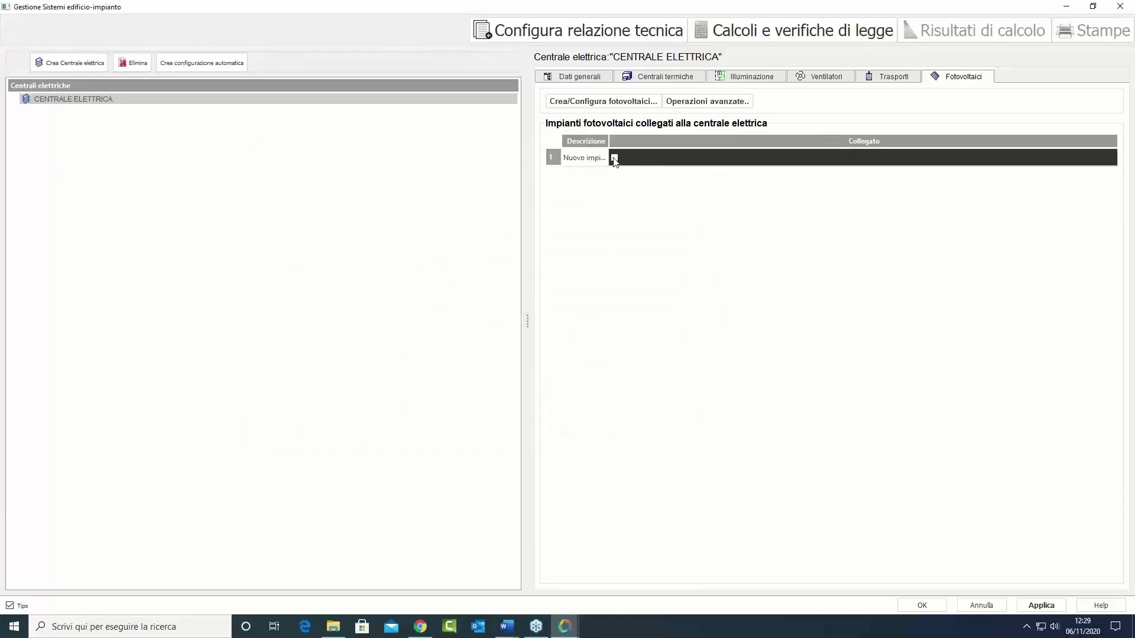
left_click_drag(609, 141, 697, 142)
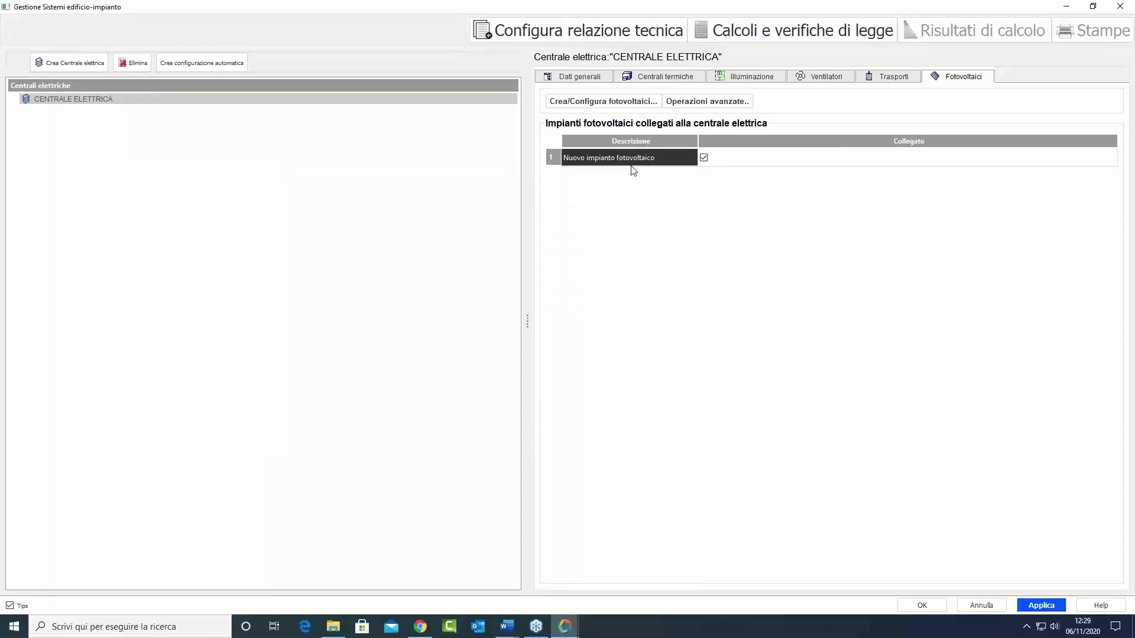
left_click(1049, 609)
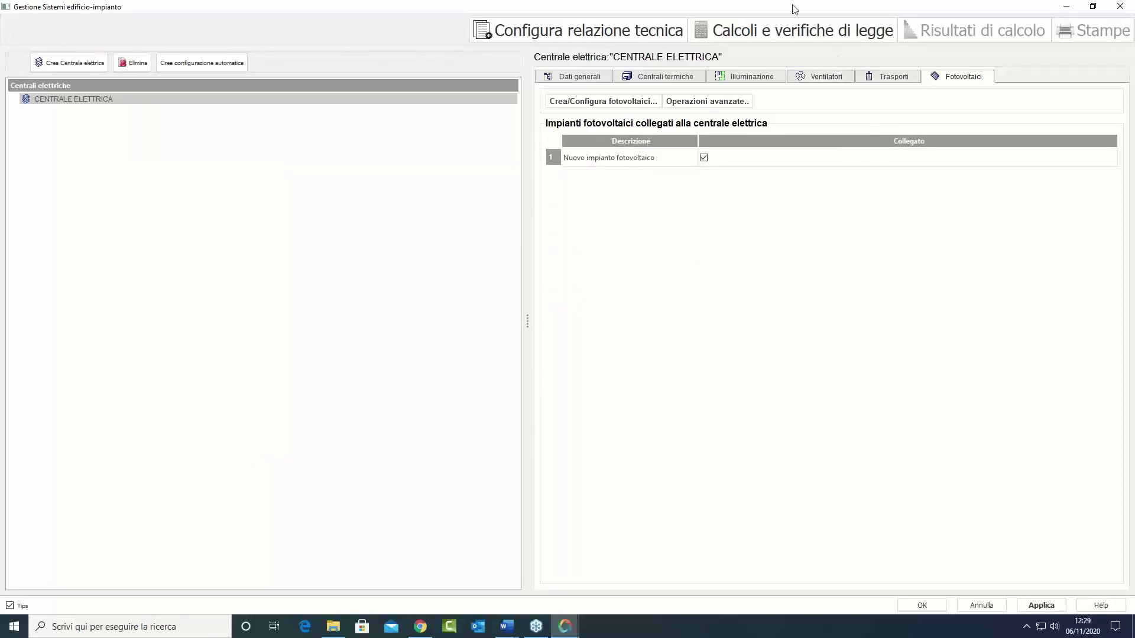
left_click(792, 28)
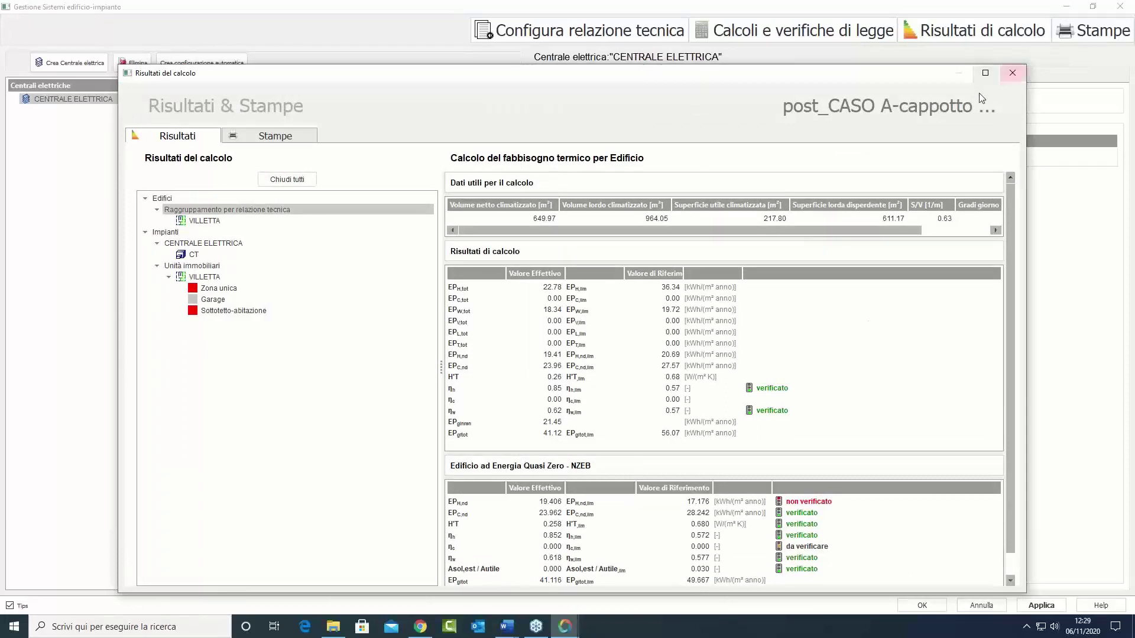
left_click(1012, 73)
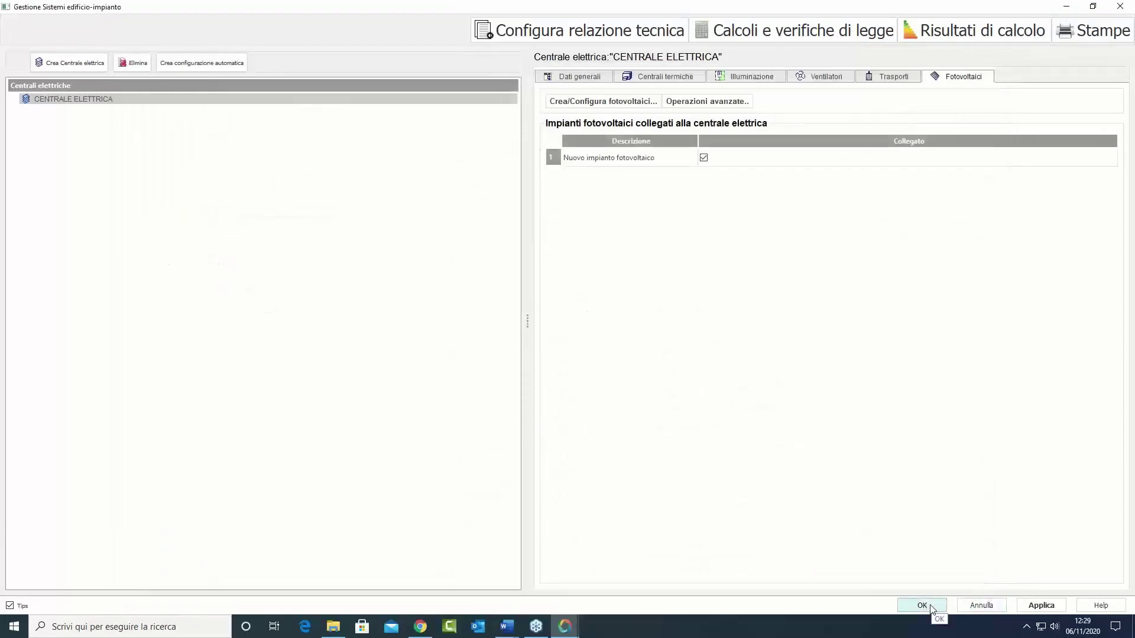
Step: Confirm the building-plant system settings, then save and close the post_CASO A-cappotto serram pdc e foto drawing
left_click(930, 607)
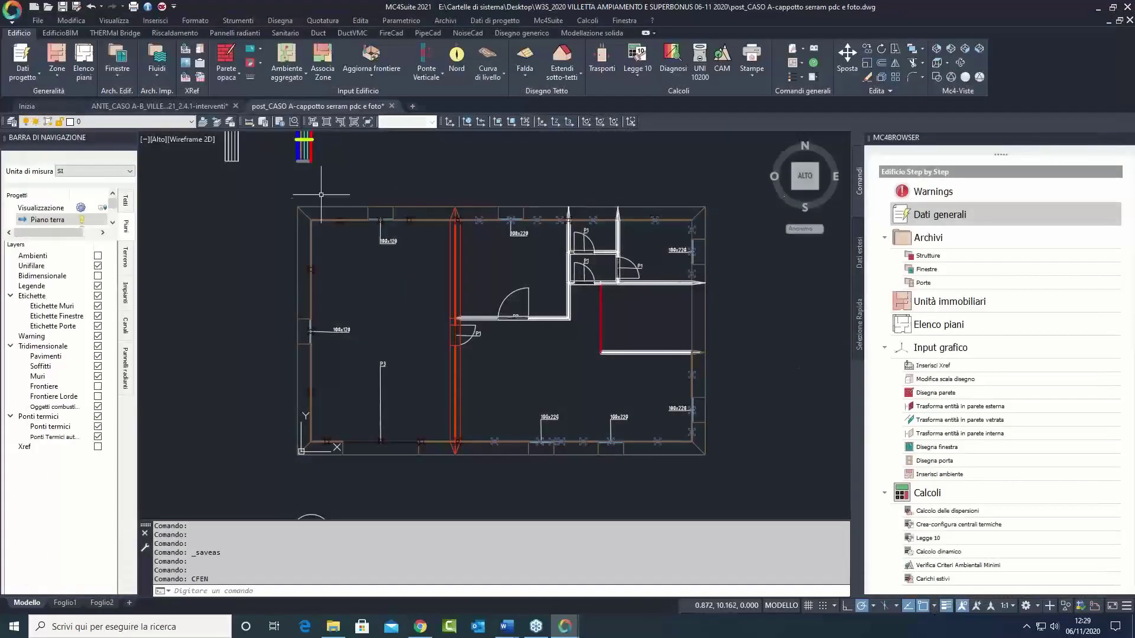
left_click(63, 7)
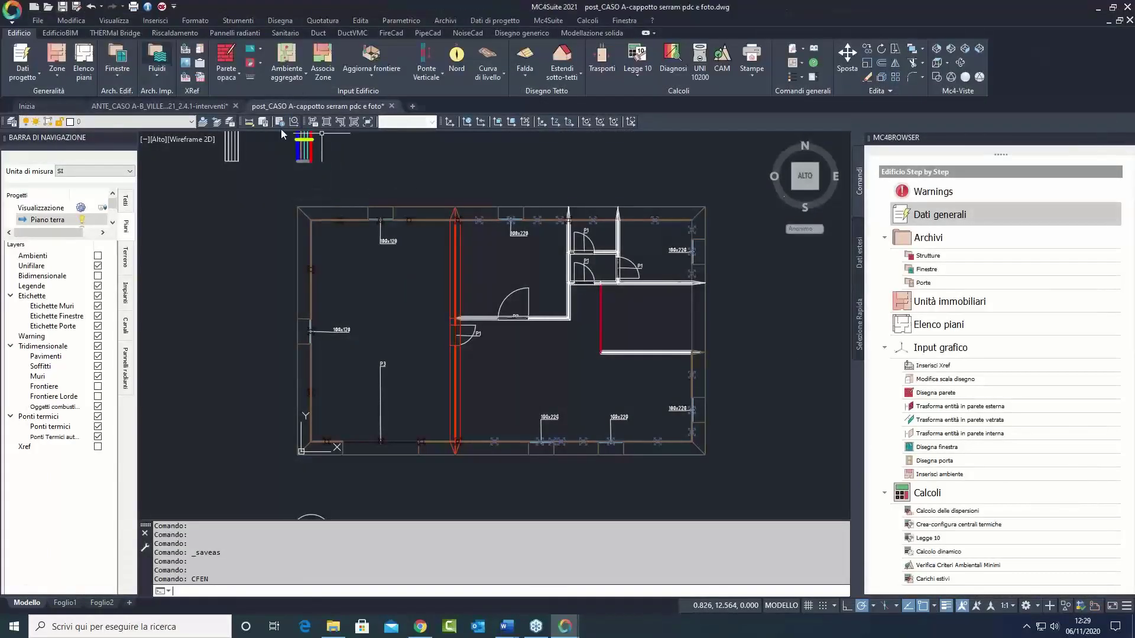
left_click(388, 106)
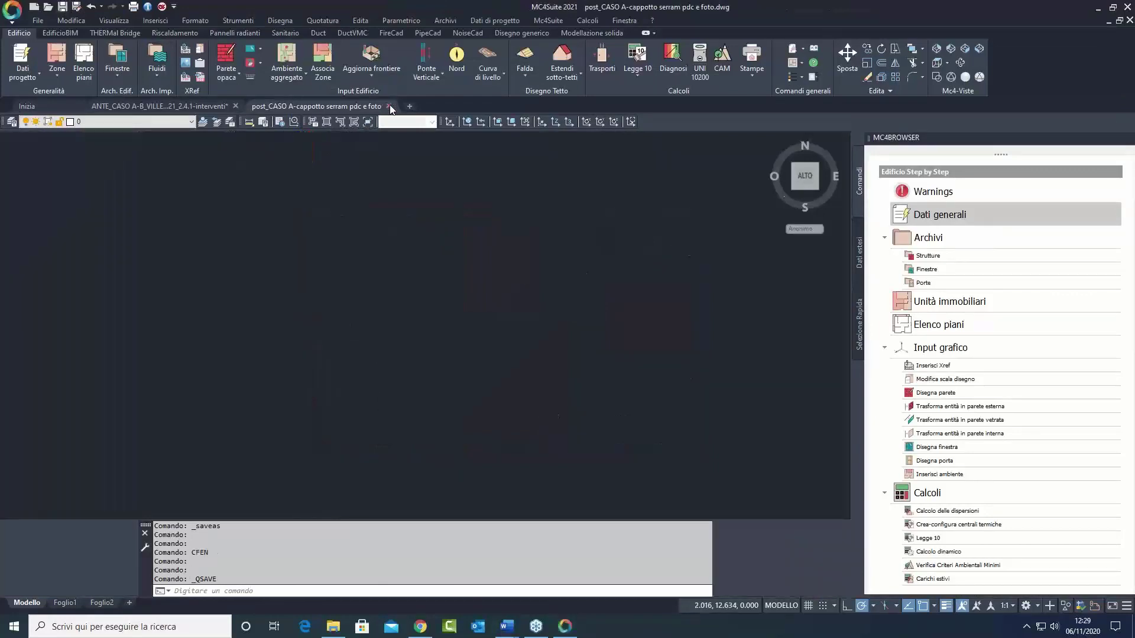
Step: Add a new improvement intervention to the energy diagnosis of the ANTE project and name it "pdc foto"
left_click(669, 54)
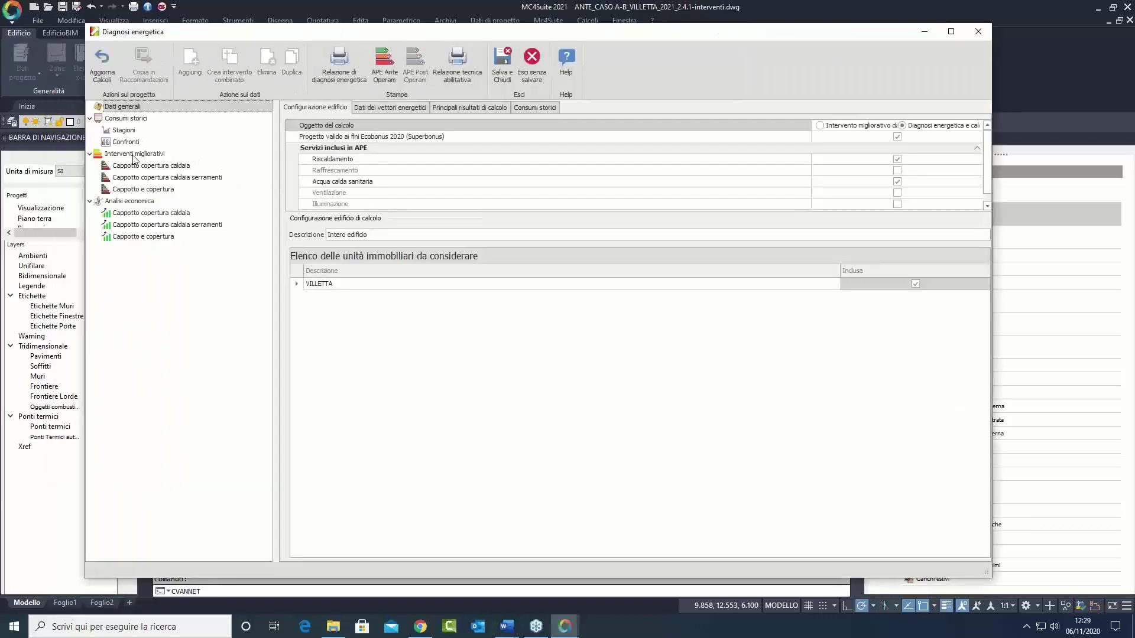
left_click(135, 155)
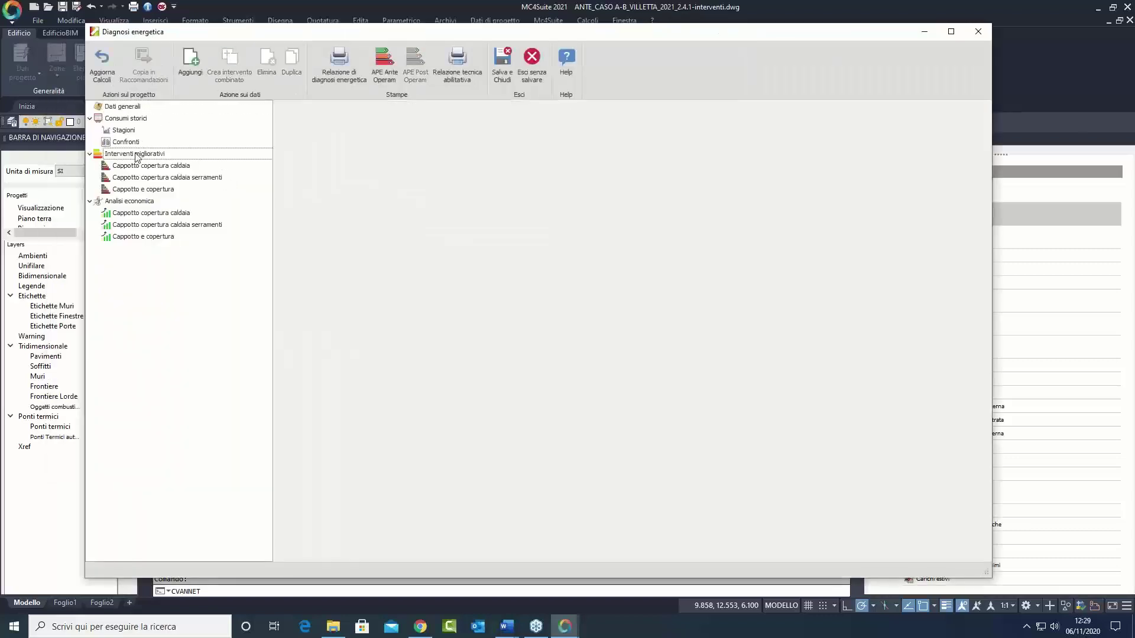
left_click(192, 59)
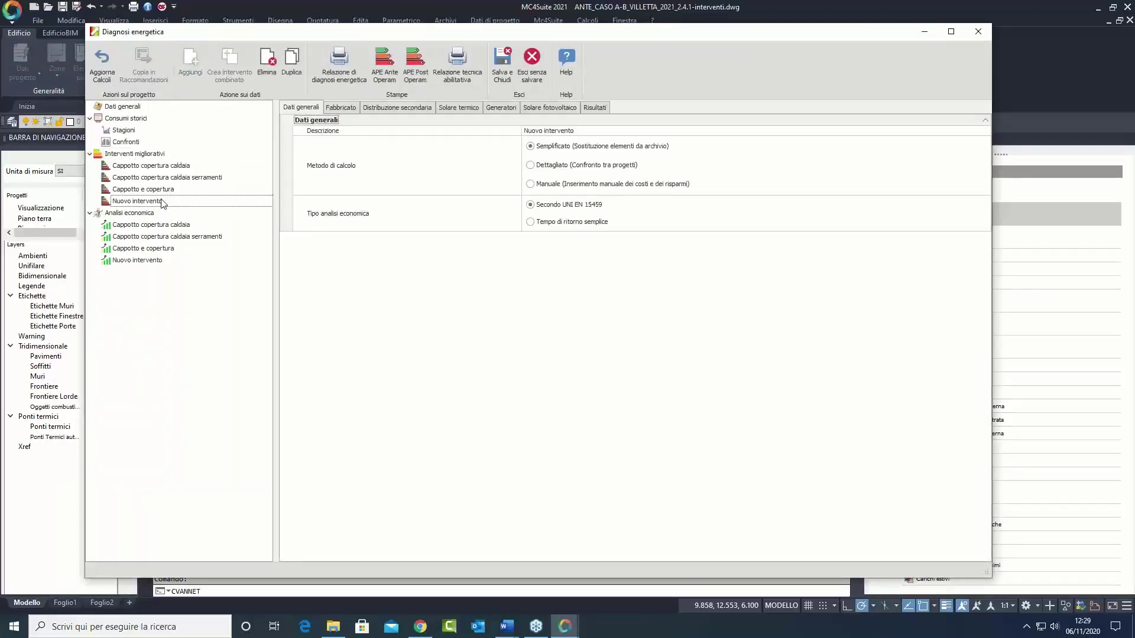
left_click(581, 132)
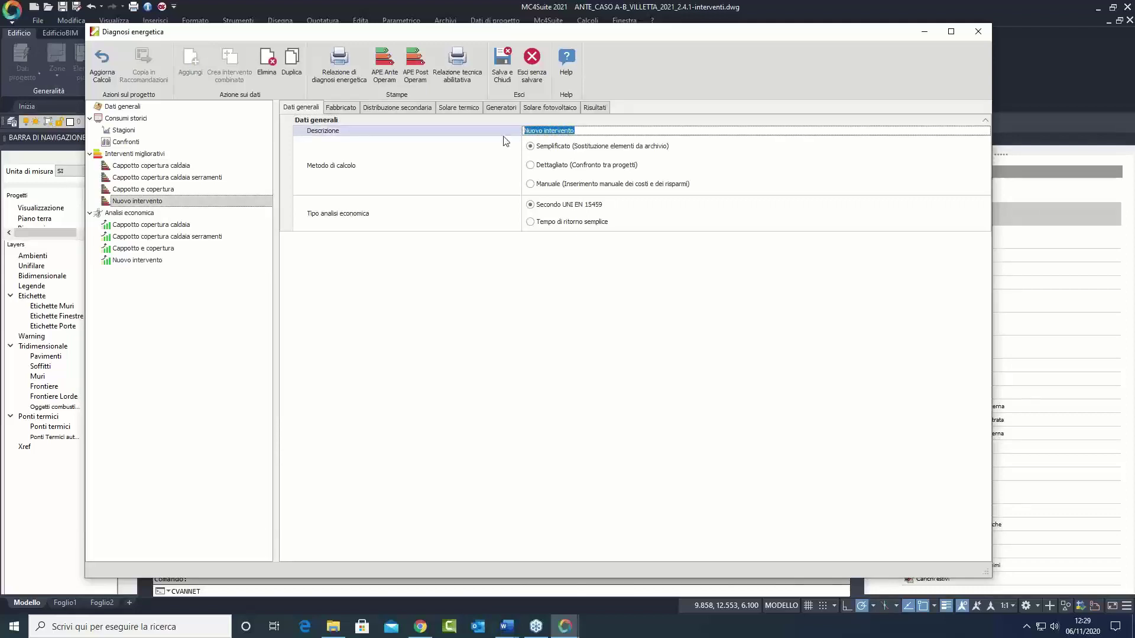
type("pfdc")
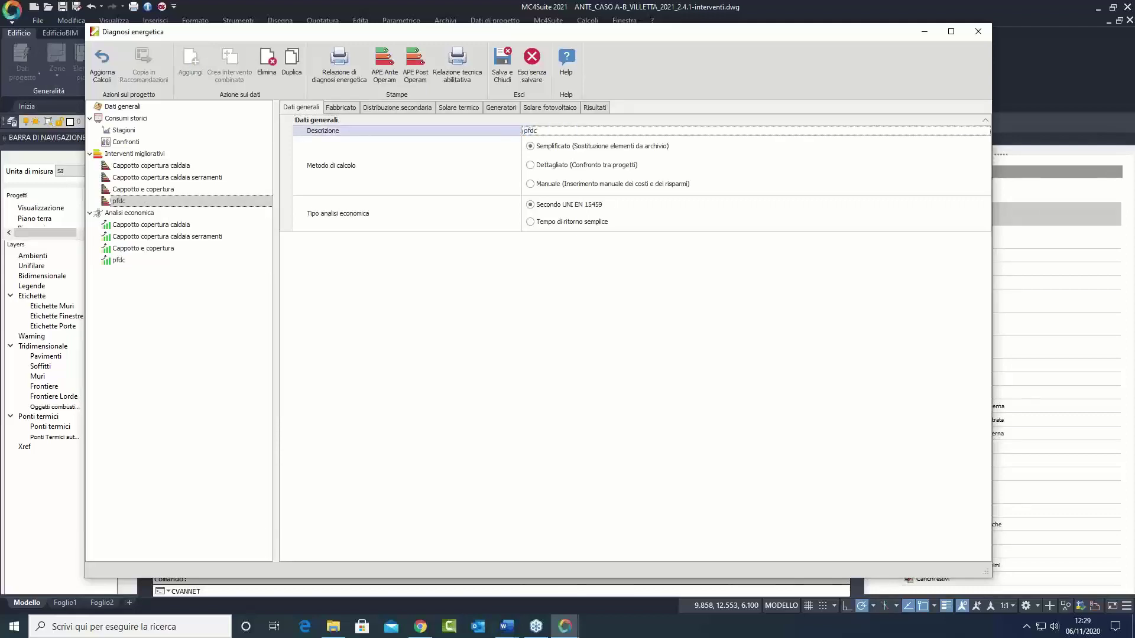
type(" foto")
key("BackSpace")
Step: Set the pdc foto intervention to the Dettagliato method, compare it with post_CASO A-cappotto serram pdc e foto.dwg, and show its results
left_click(551, 166)
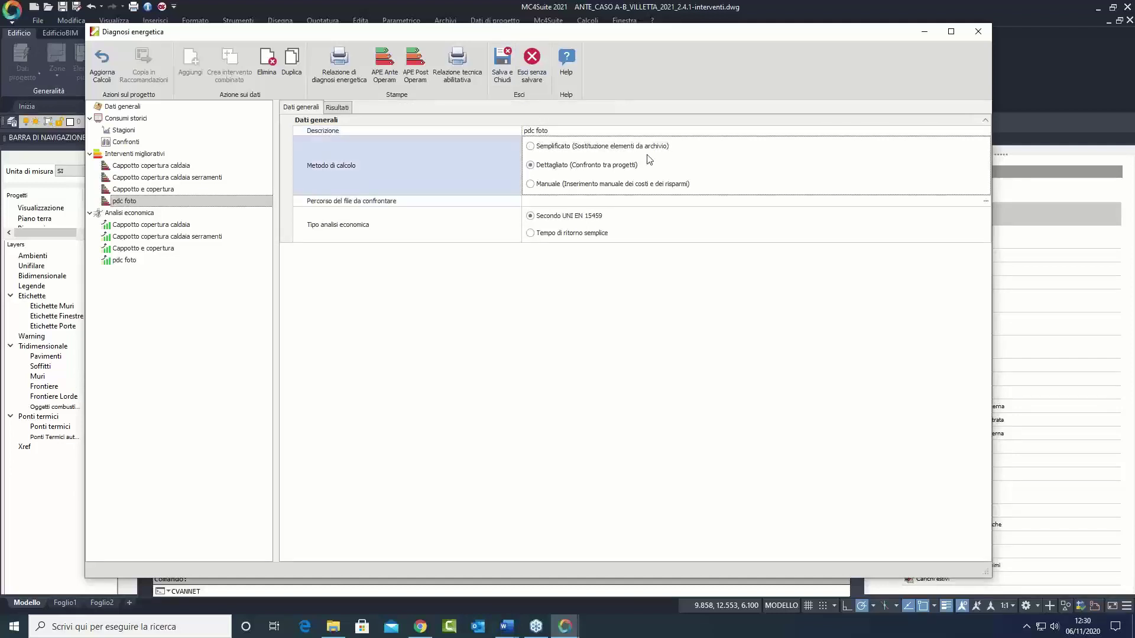
left_click(986, 201)
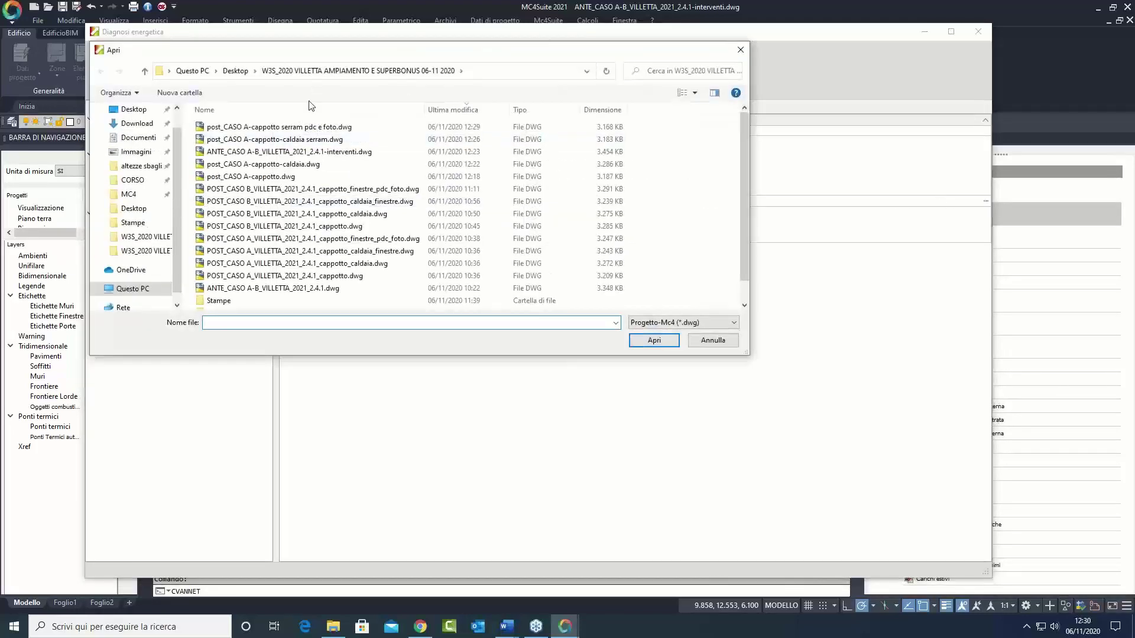
left_click(308, 128)
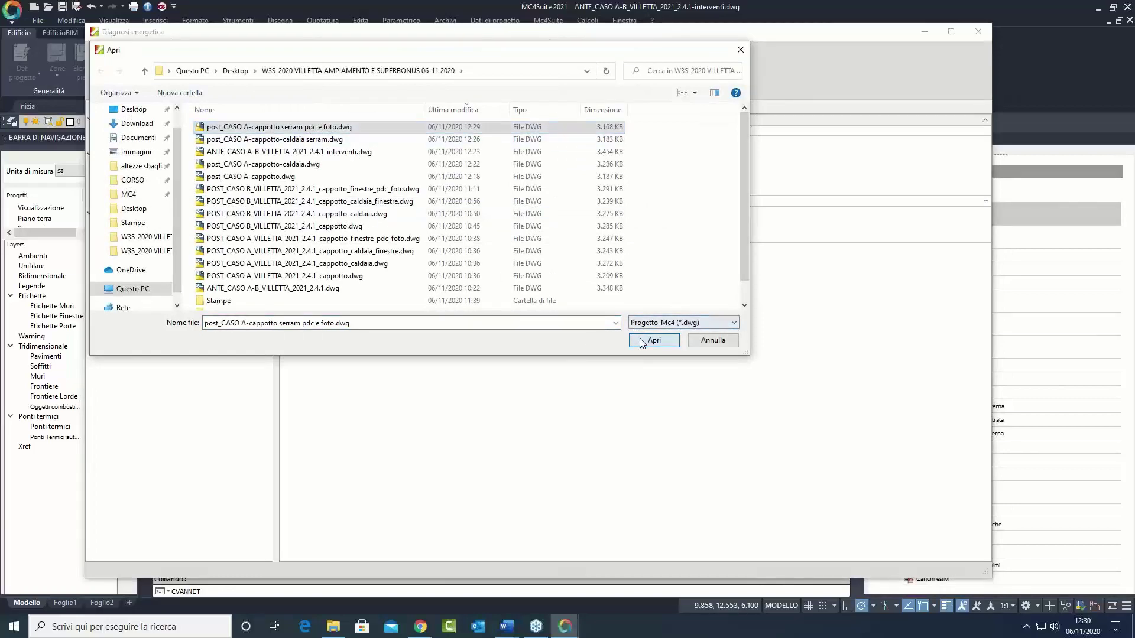
left_click(649, 341)
left_click(343, 108)
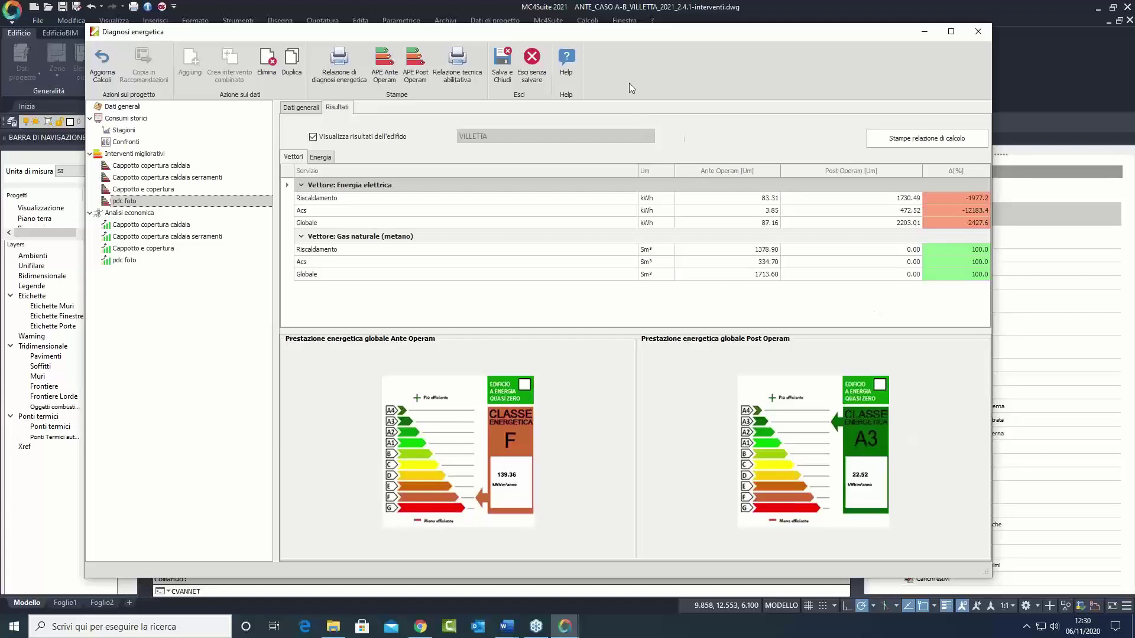
Step: Generate the APE Ante Operam certificate and export it with default PDF options as XtraReportApeante.pdf in the Stampe folder
left_click(392, 61)
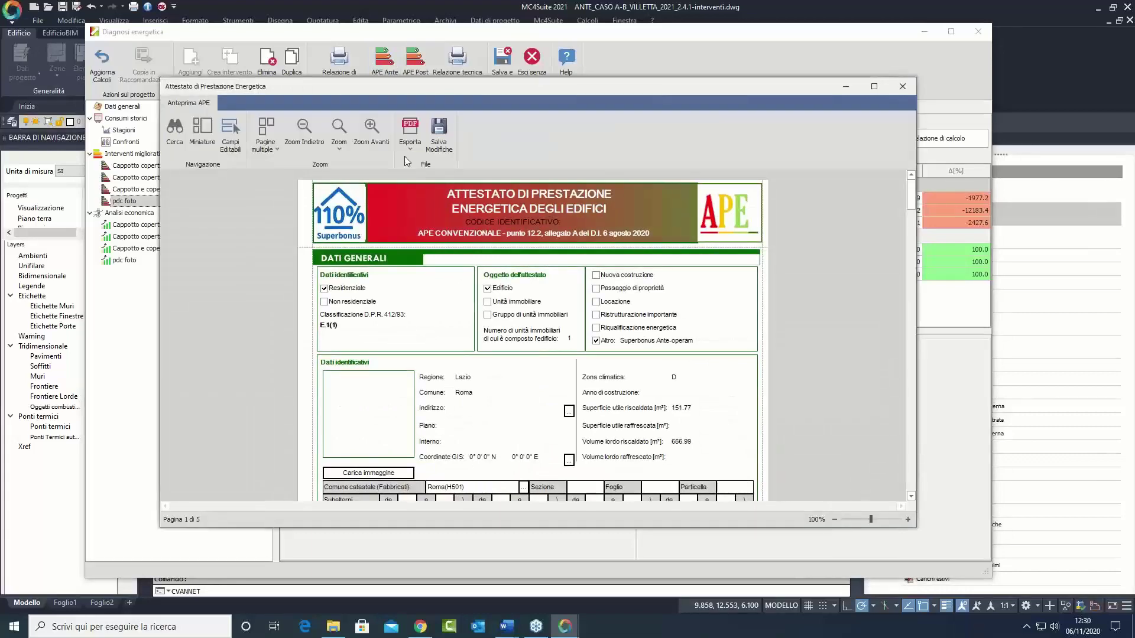
scroll(606, 378, "down", 5)
scroll(605, 377, "down", 3)
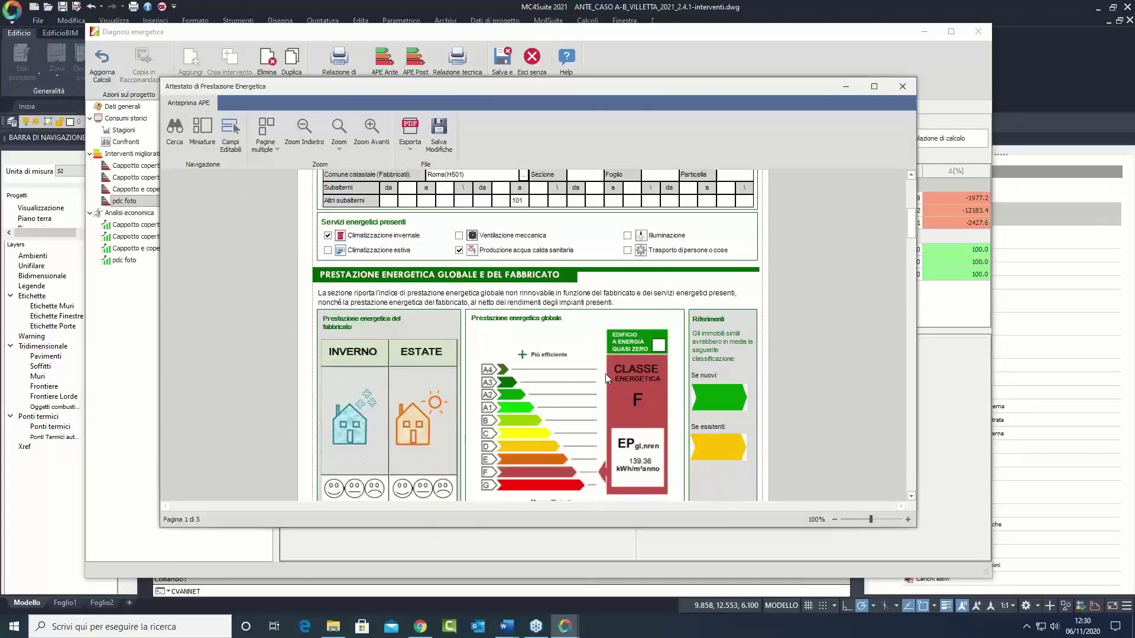
left_click(410, 129)
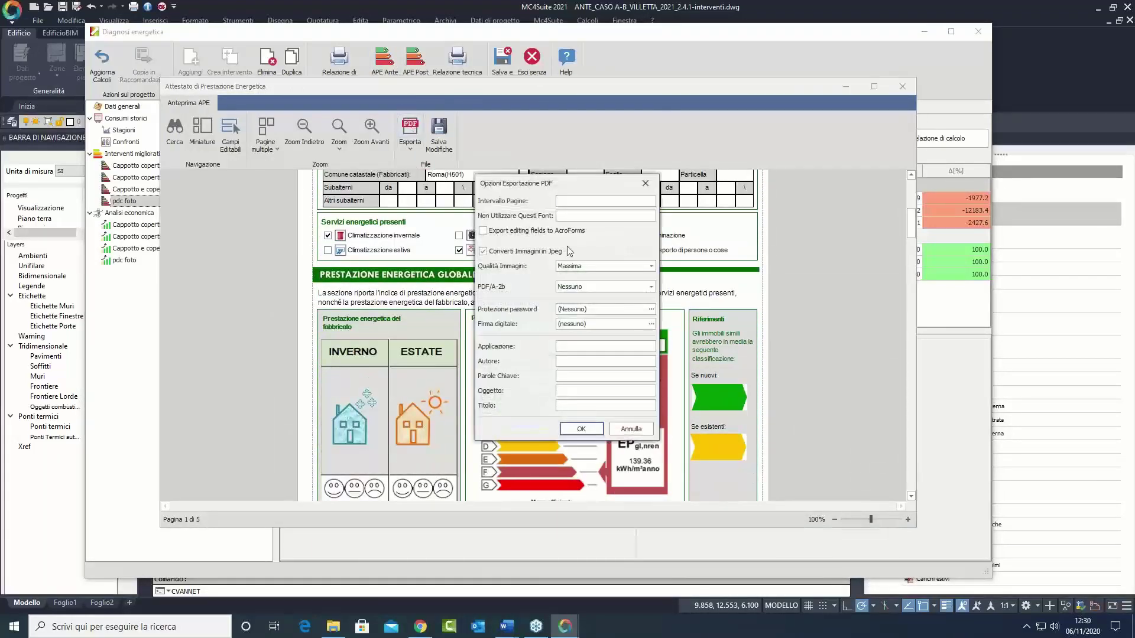
left_click(583, 429)
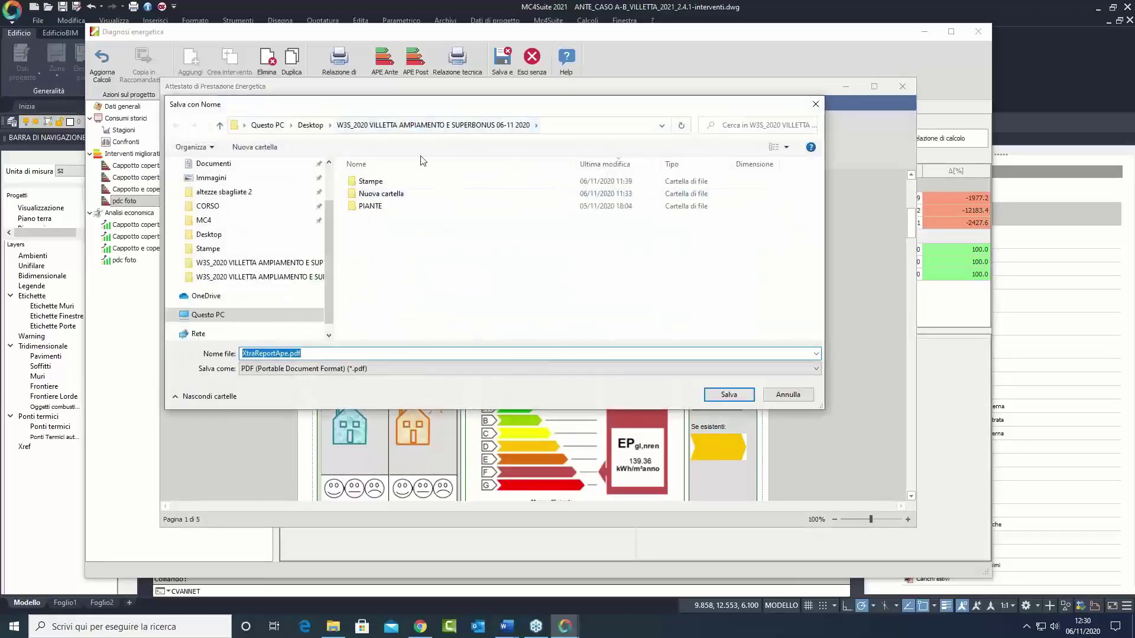
double_click(379, 182)
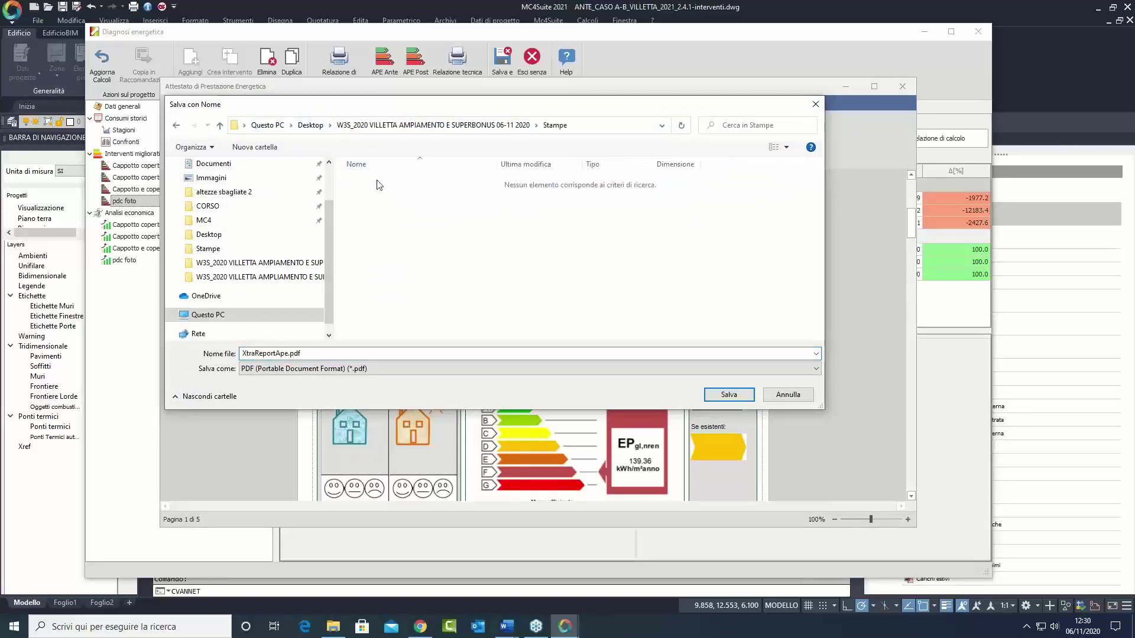
left_click(291, 353)
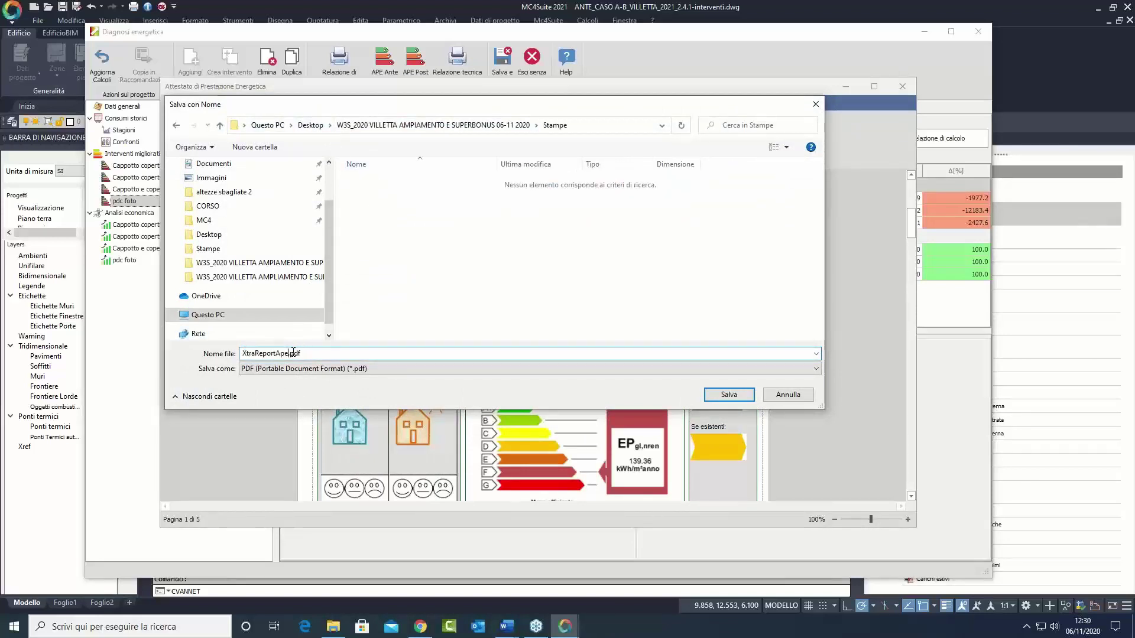
type("ante")
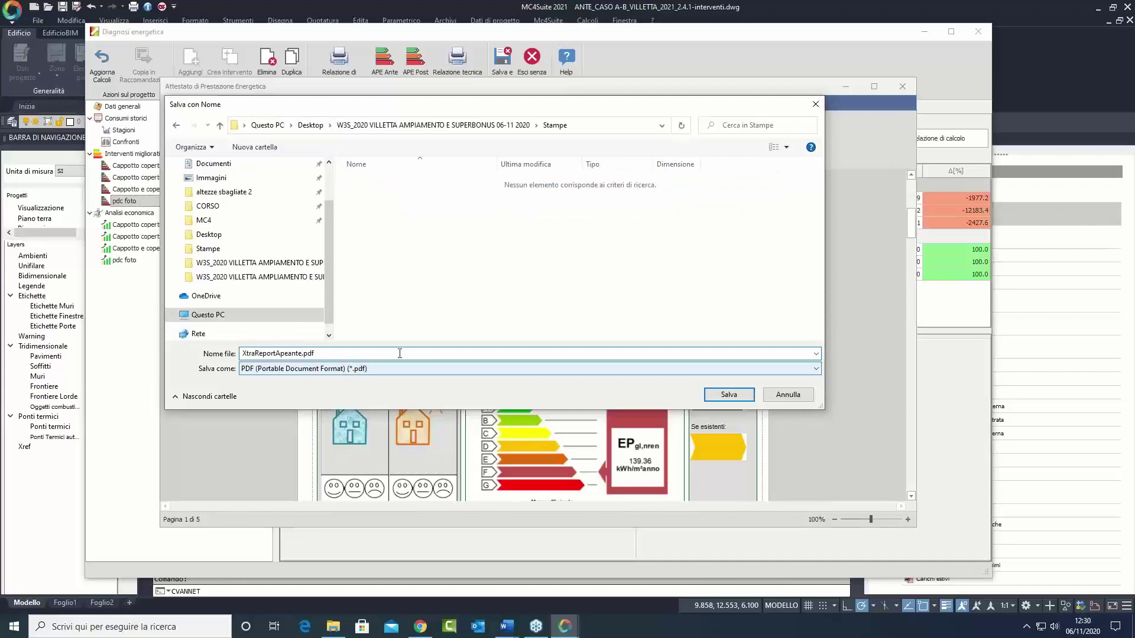
left_click(742, 394)
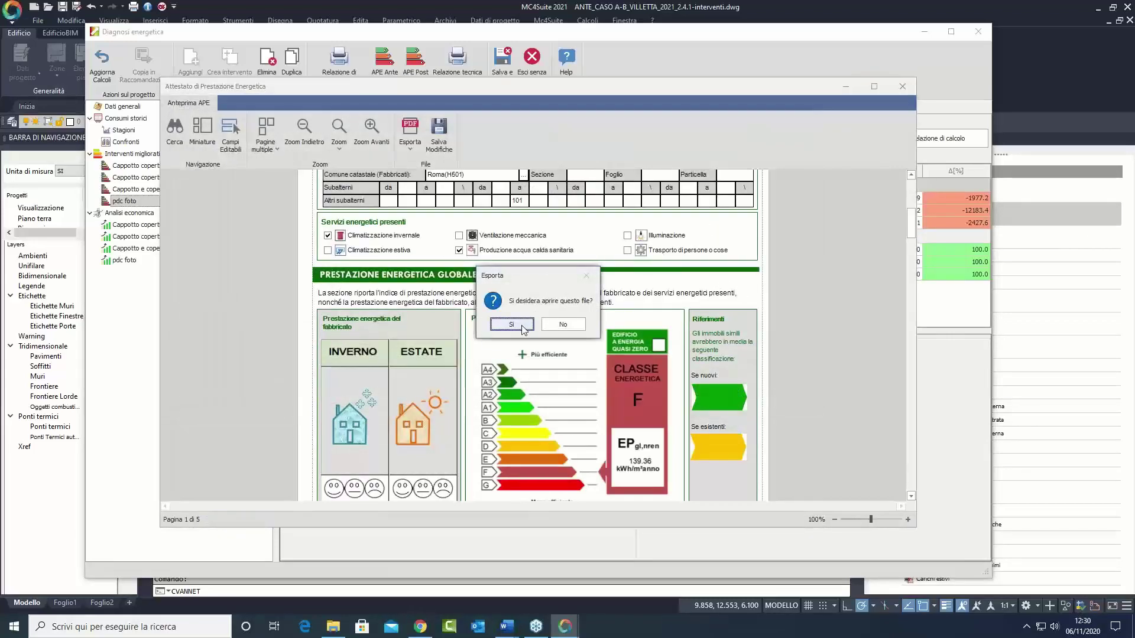
Step: Open the exported ante-operam PDF, check its global energy performance section, and close the certificate preview
left_click(511, 324)
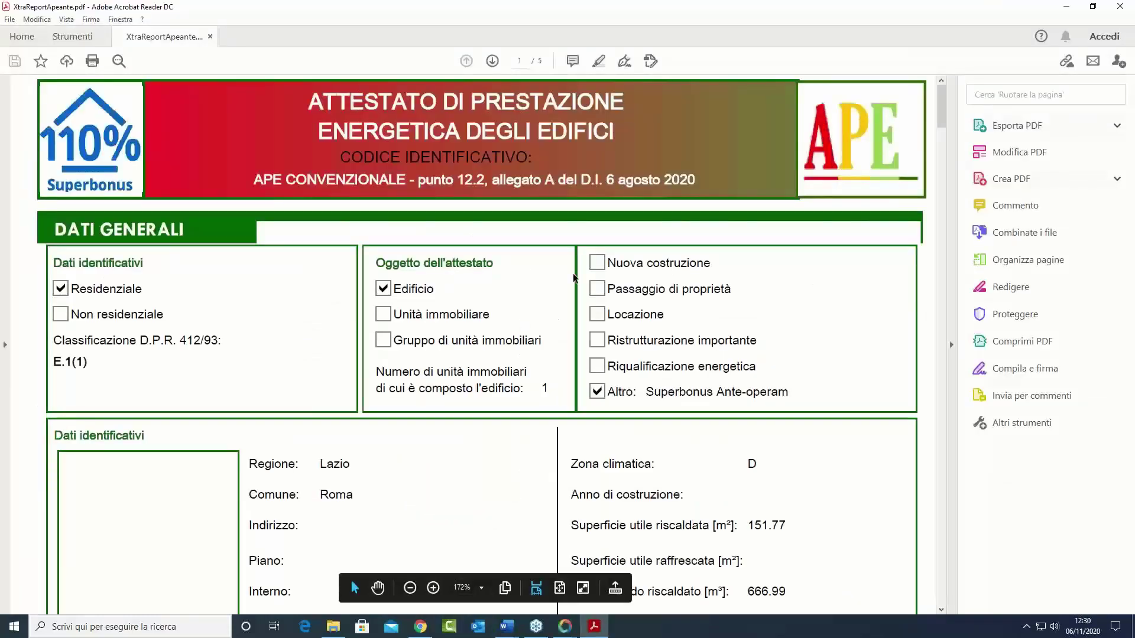
scroll(572, 278, "down", 15)
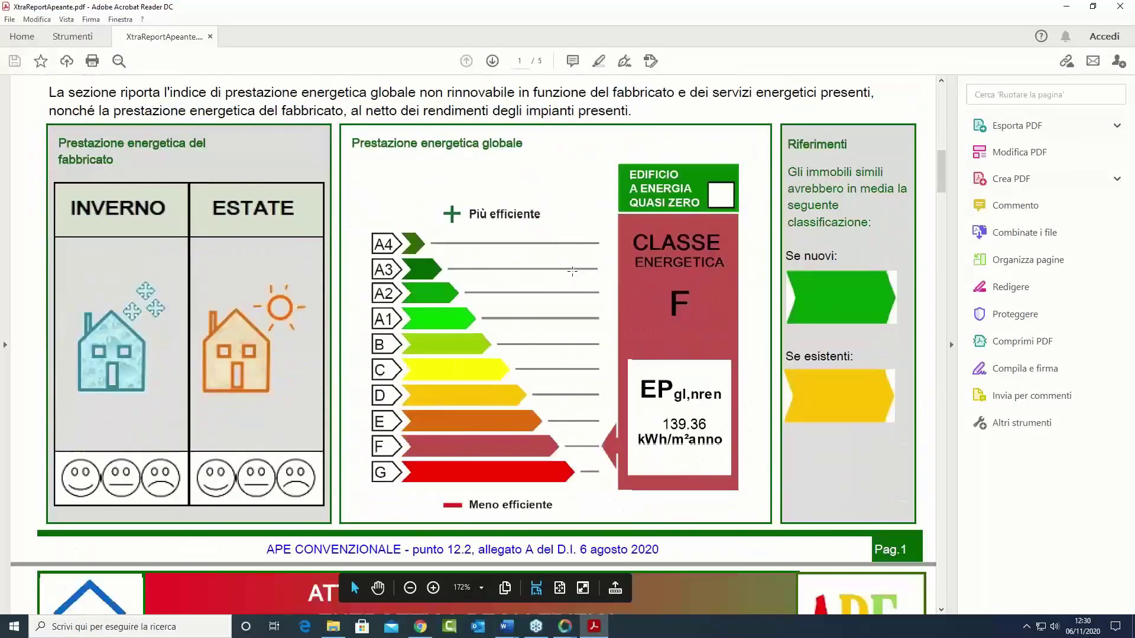
left_click(1066, 7)
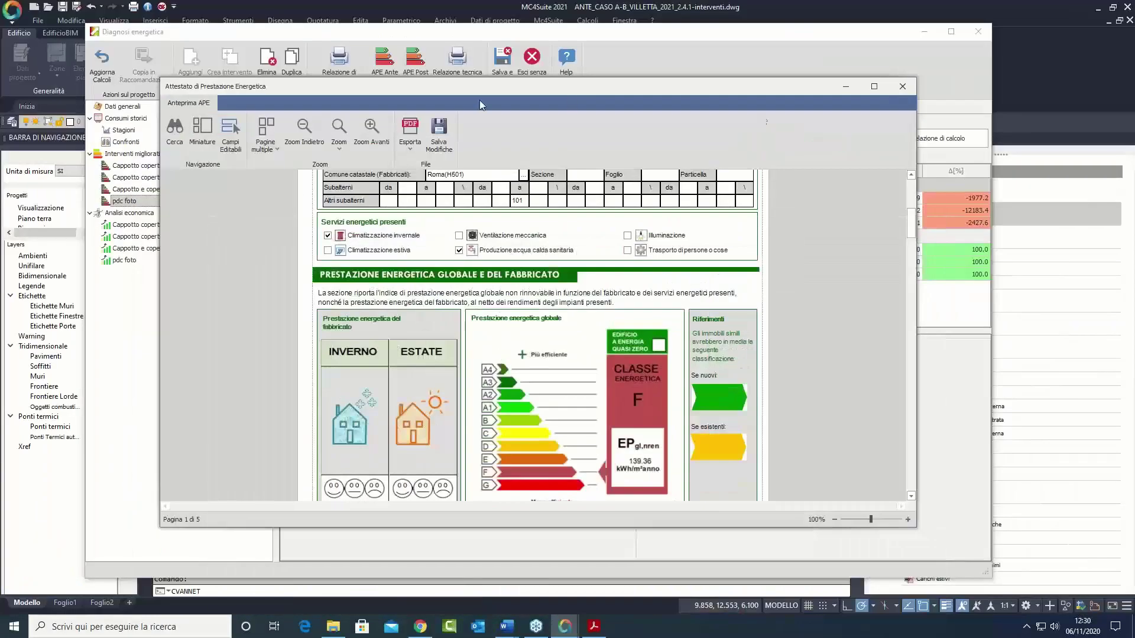
left_click(902, 86)
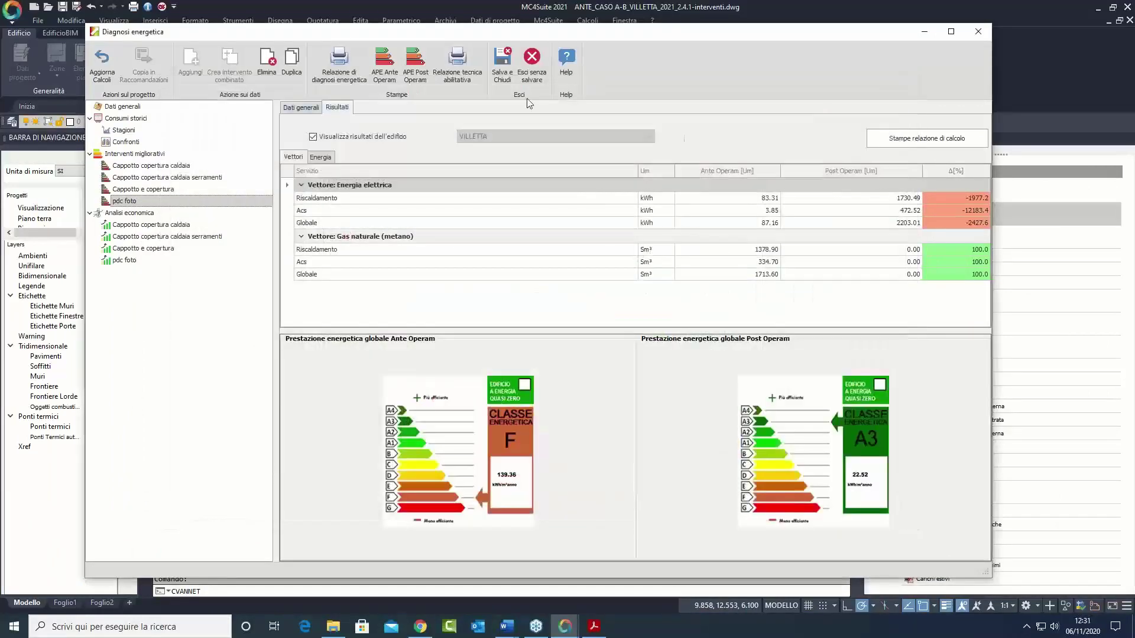
Step: Generate the APE Post Operam certificate and export it with default PDF options as XtraReportApepost.pdf in the Stampe folder
left_click(415, 59)
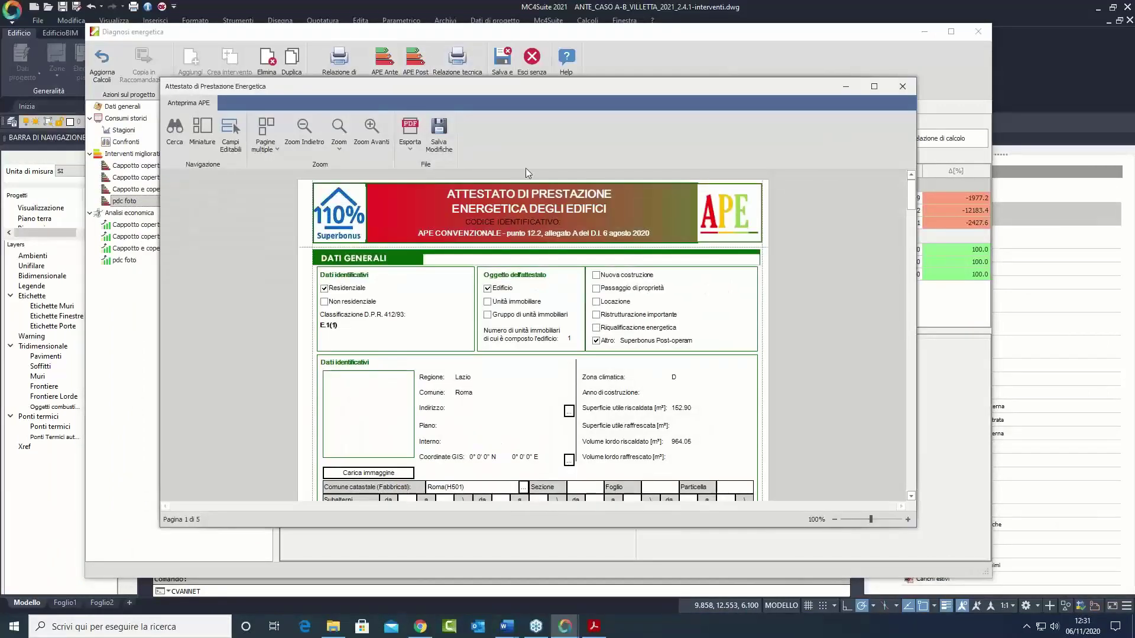
scroll(669, 331, "down", 3)
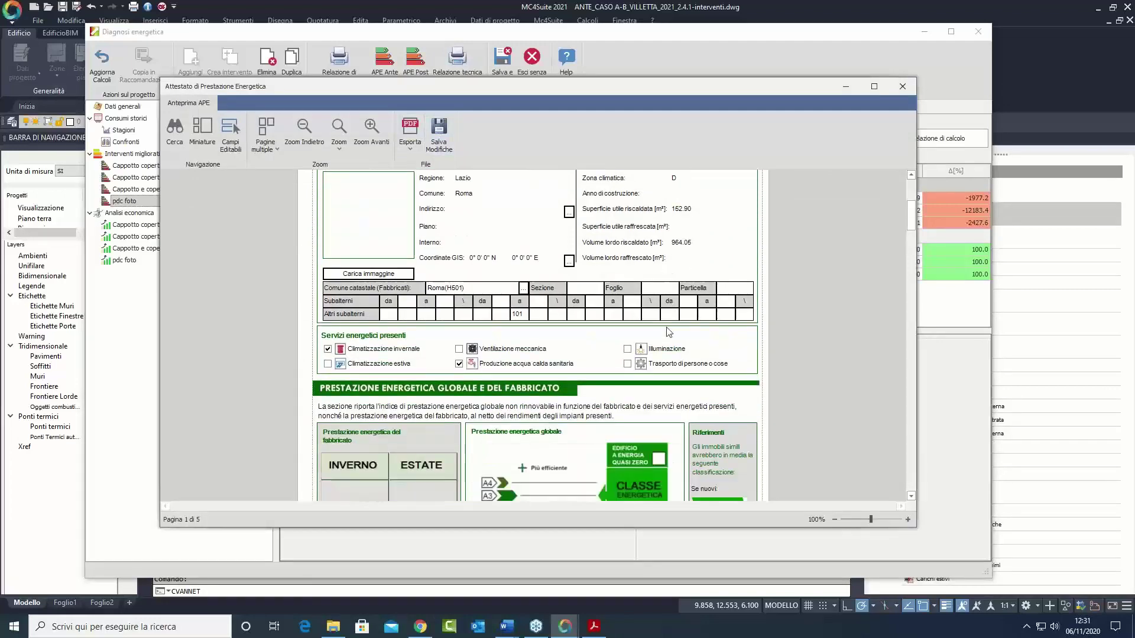
scroll(668, 331, "down", 2)
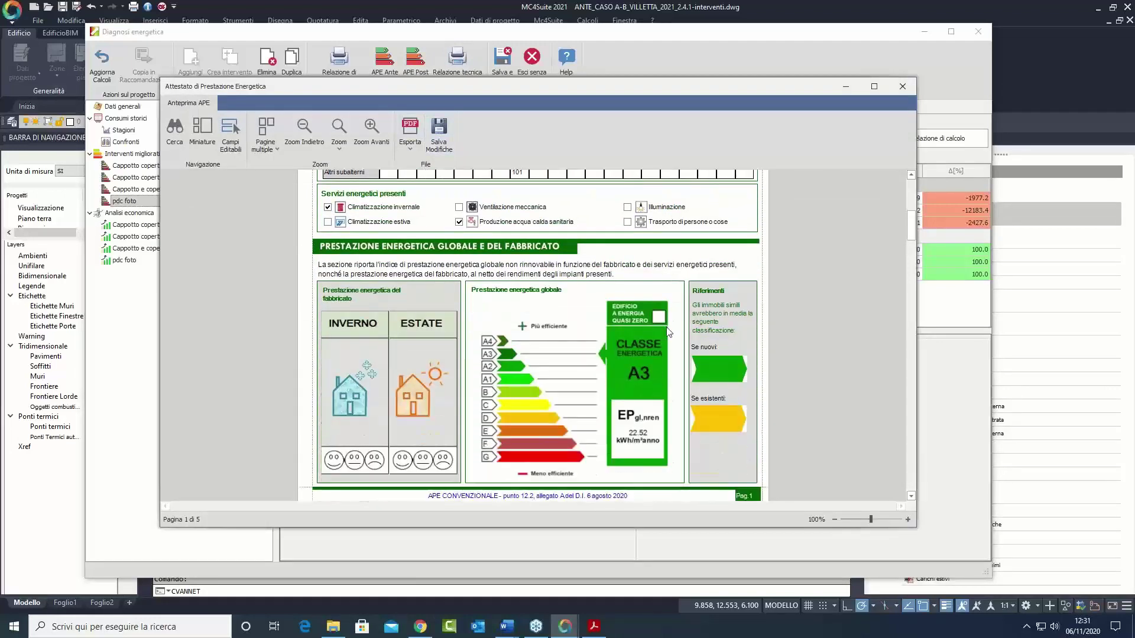
left_click(415, 127)
left_click(581, 429)
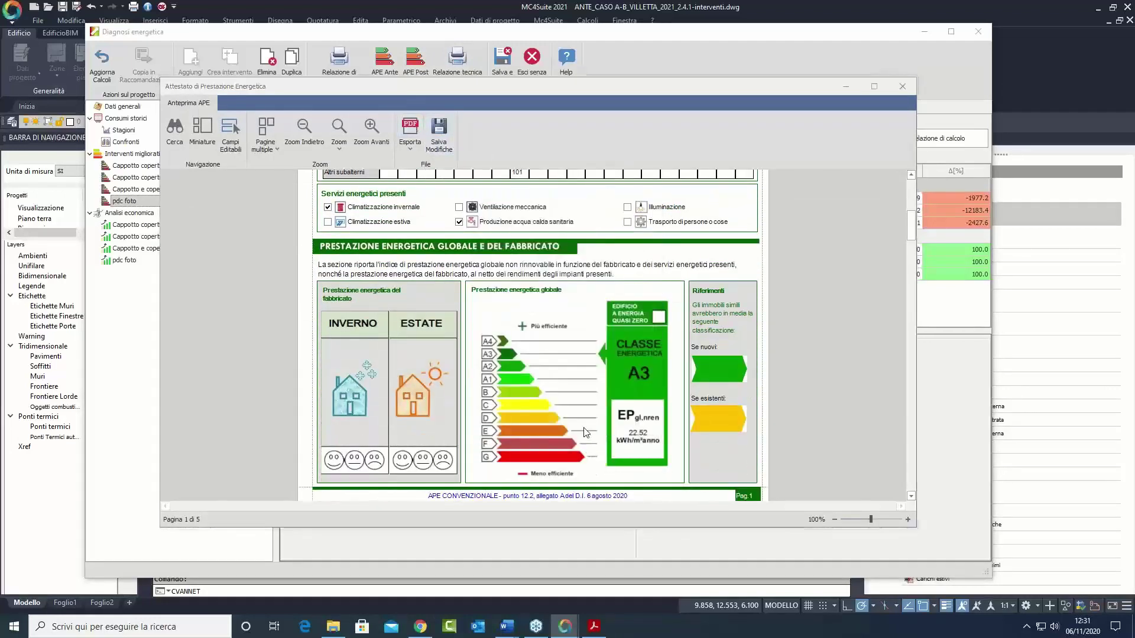
left_click(408, 182)
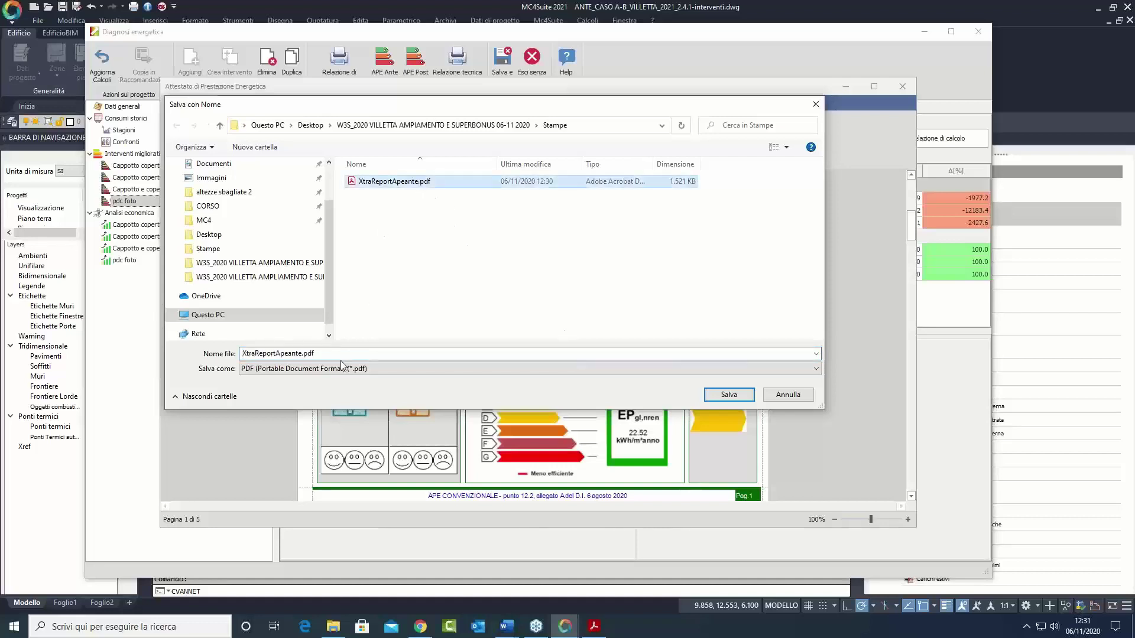
left_click(302, 354)
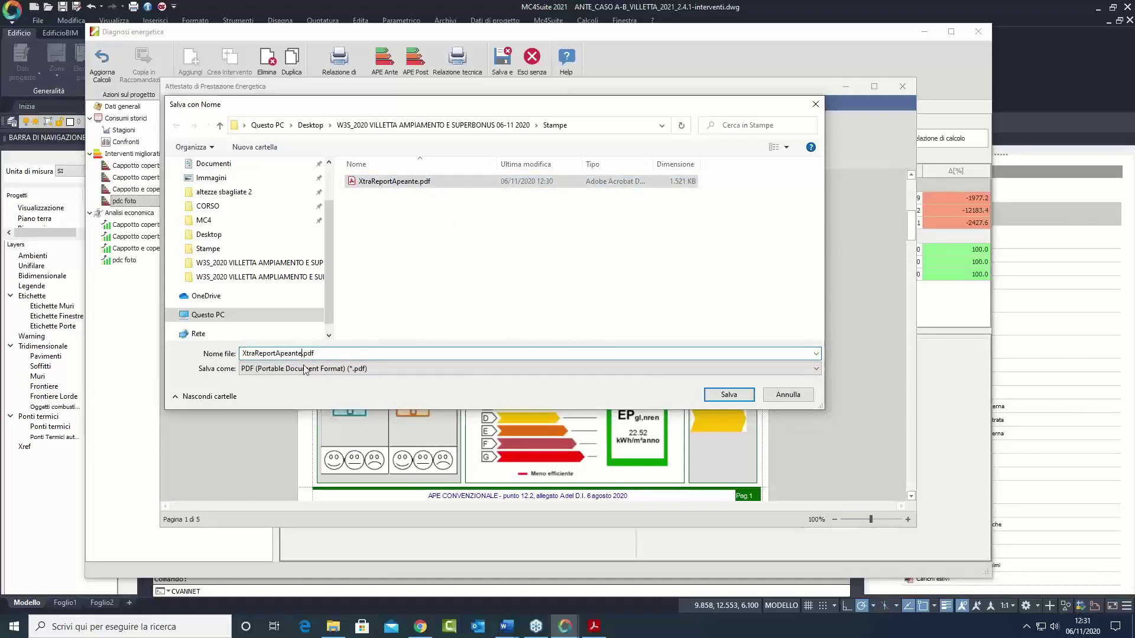
key("BackSpace")
key("BackSpace")
key("BackSpace")
type("po")
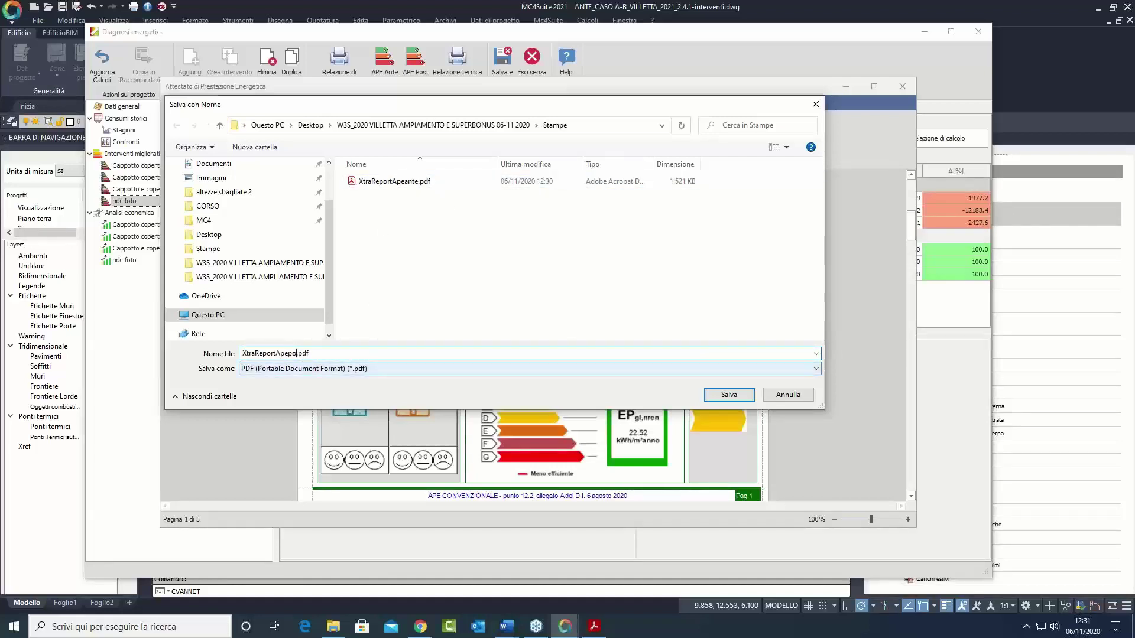
type("st")
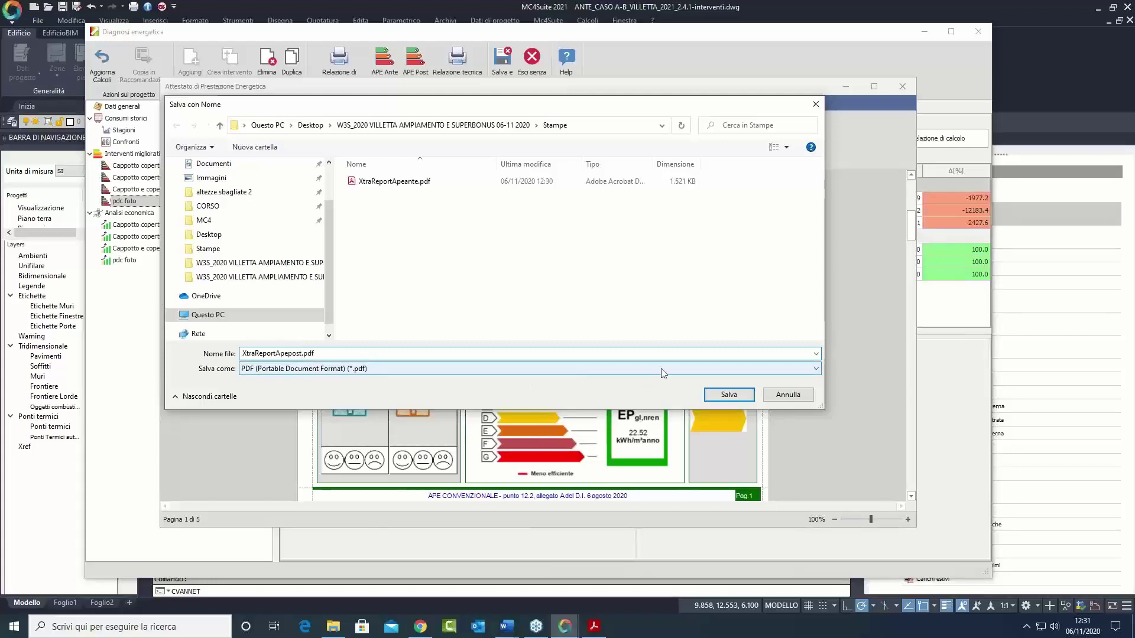
left_click(724, 394)
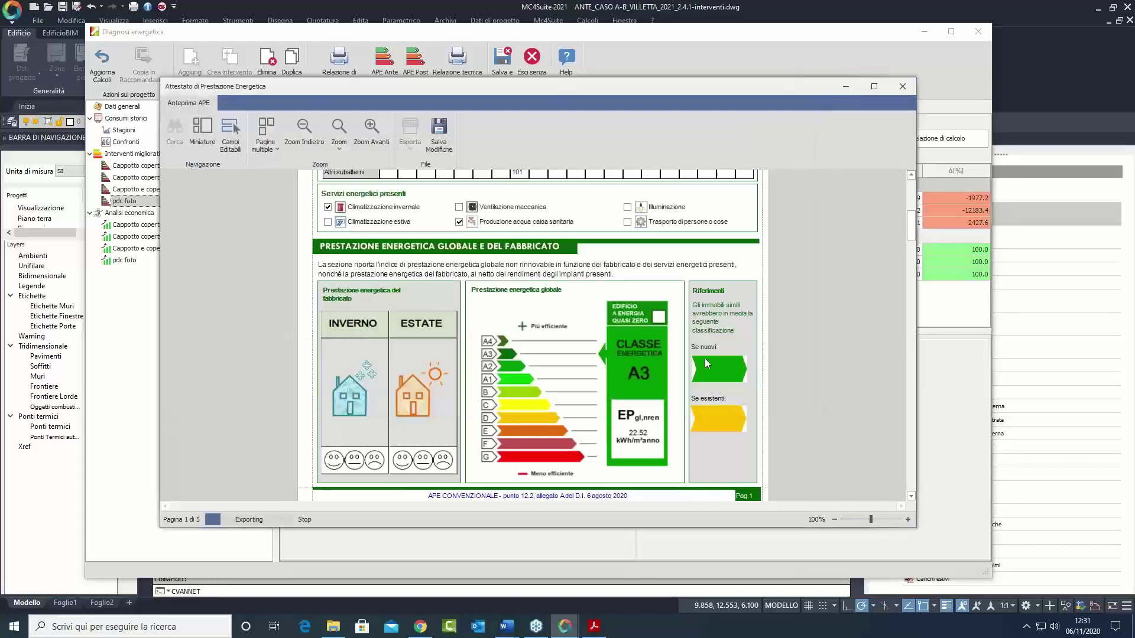
Step: Open the exported post-operam PDF, check its global energy performance section, and close all PDFs and the certificate preview
left_click(601, 275)
scroll(582, 269, "down", 10)
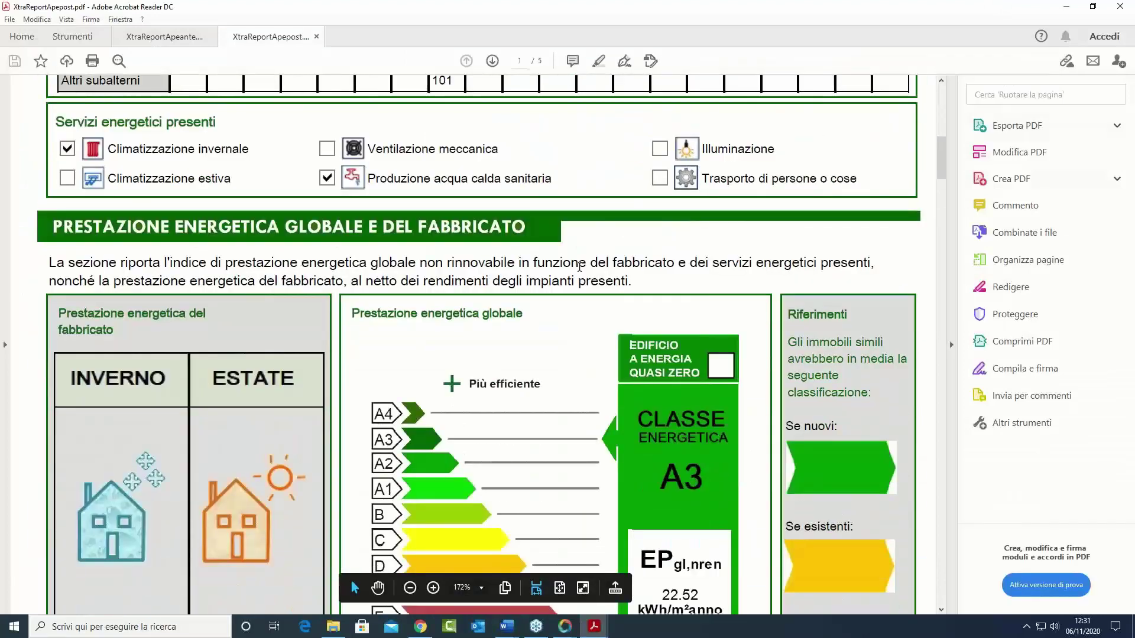
scroll(579, 267, "down", 3)
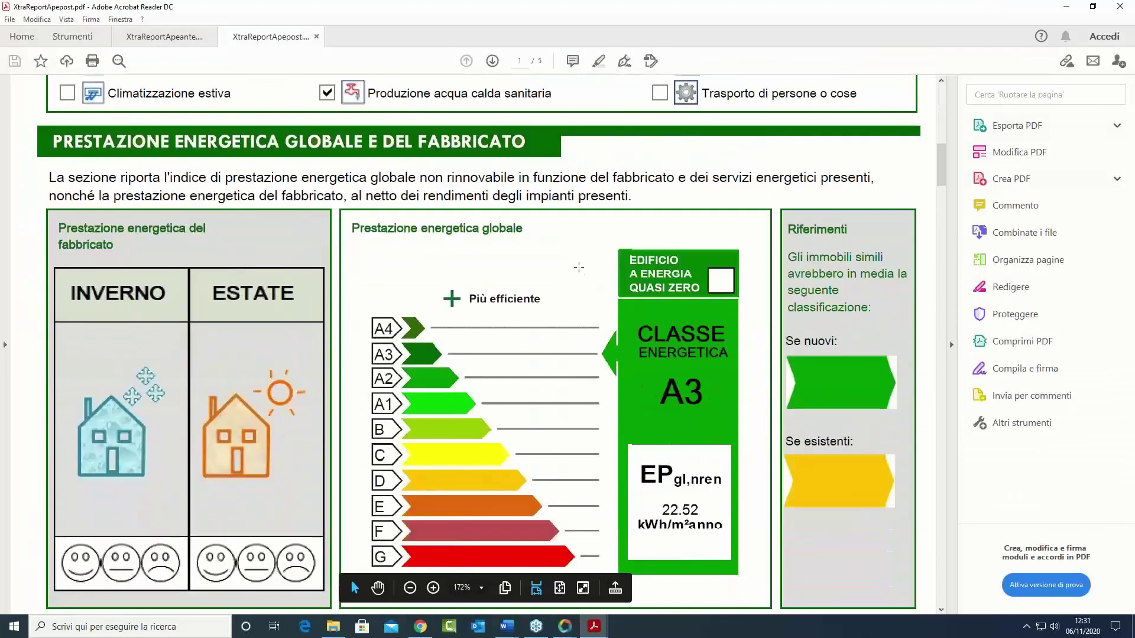
left_click(1119, 7)
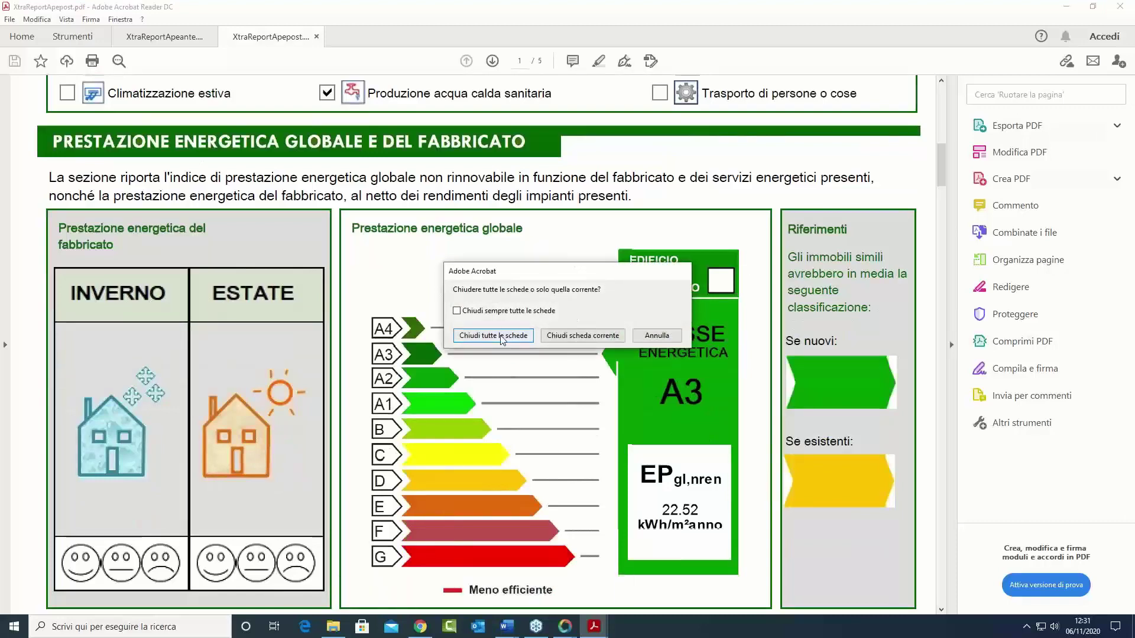
left_click(502, 335)
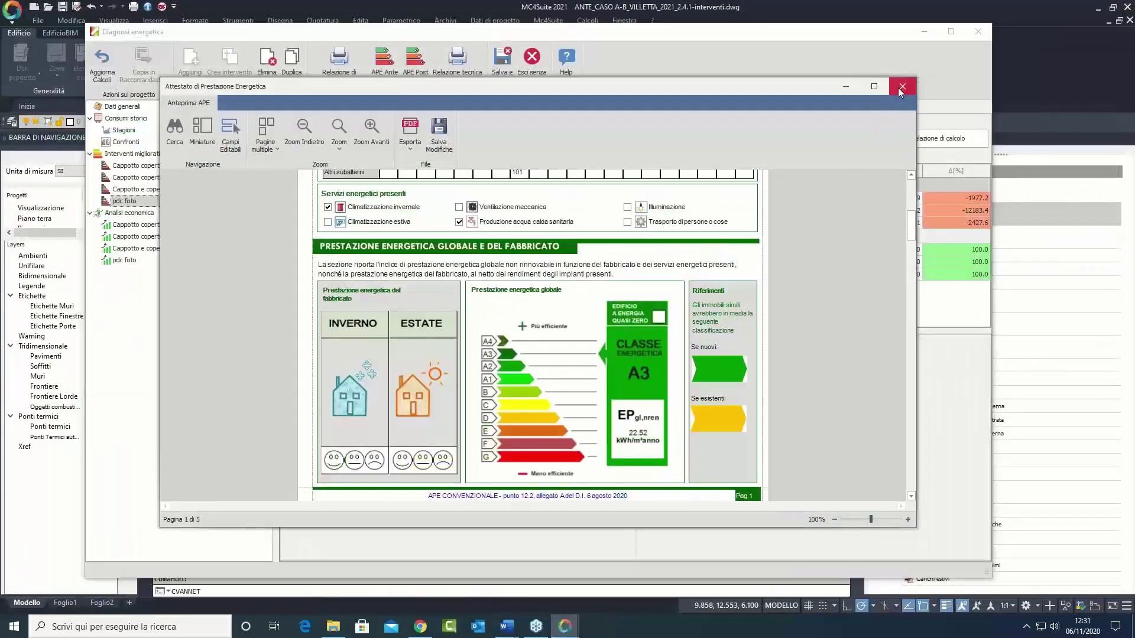
left_click(900, 87)
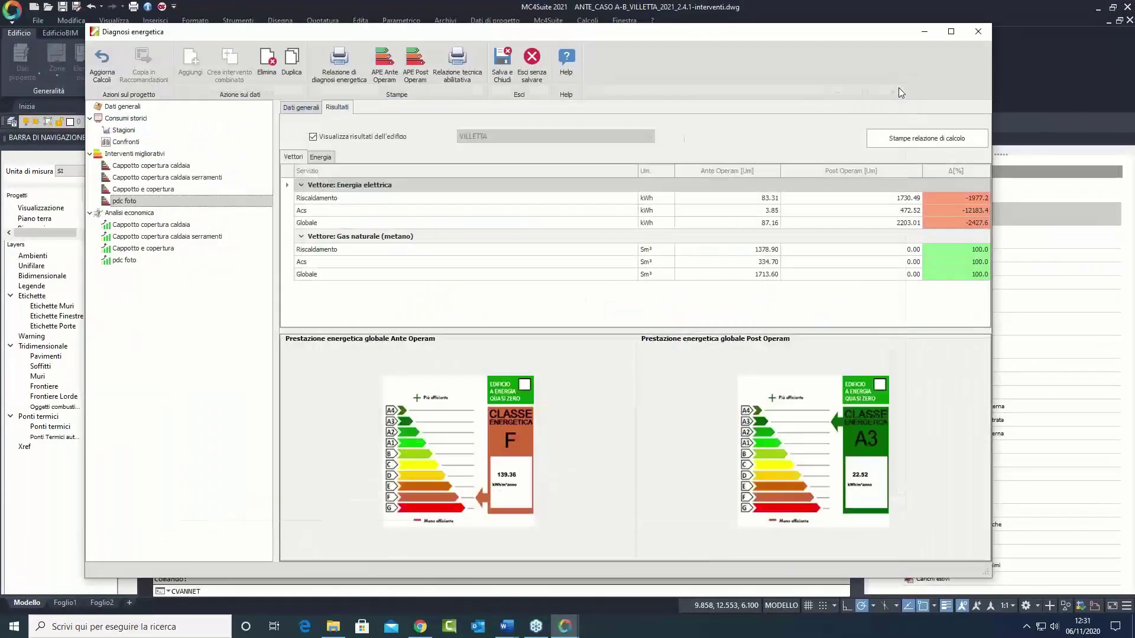
Step: Save and close the energy diagnosis, then save and close the ANTE_CASO A-B_VILLETTA_2021_2.4.1-interventi drawing
left_click(502, 61)
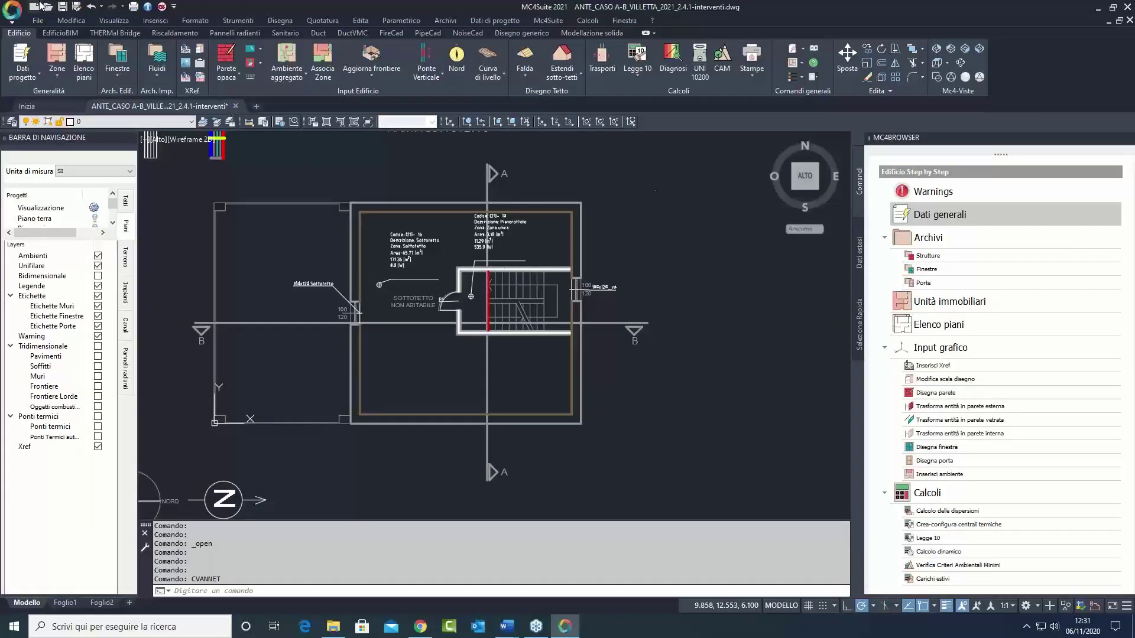
key("ctrl+s")
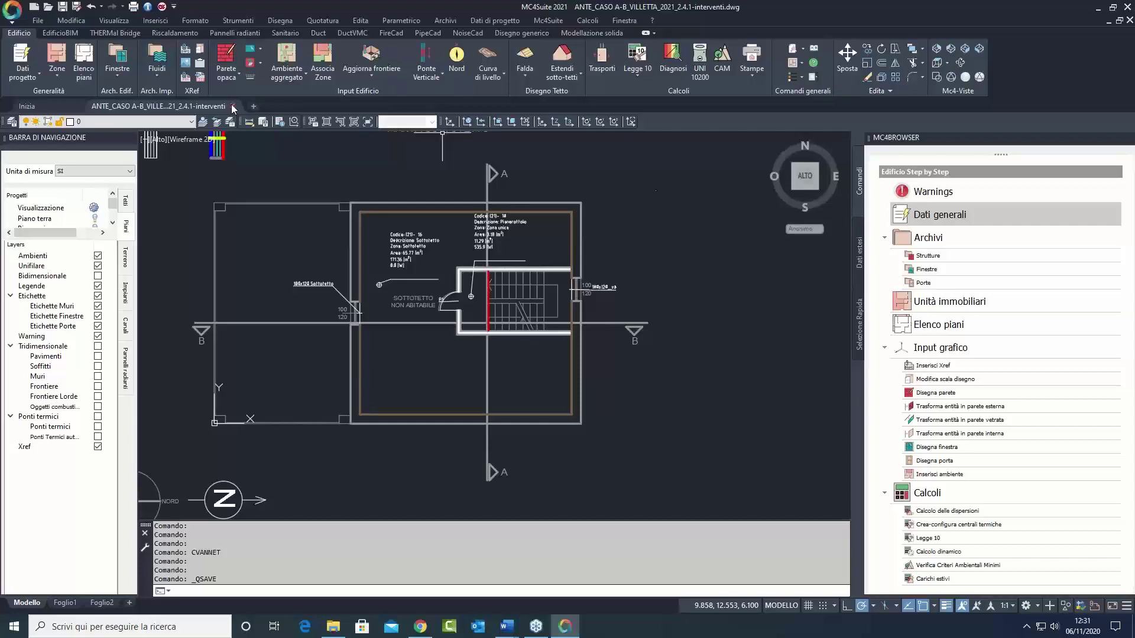
left_click(233, 107)
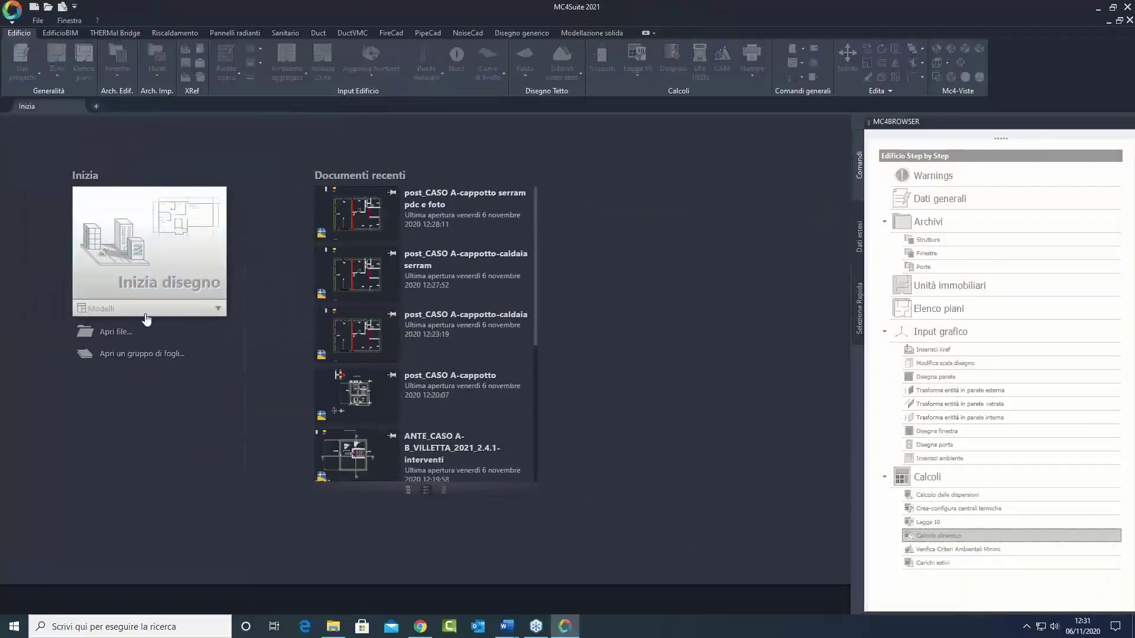
Step: Open the ANTE_CASO A-B_VILLETTA_2021_2.4.1.dwg drawing and enlarge the floor list so that every floor is shown
left_click(116, 331)
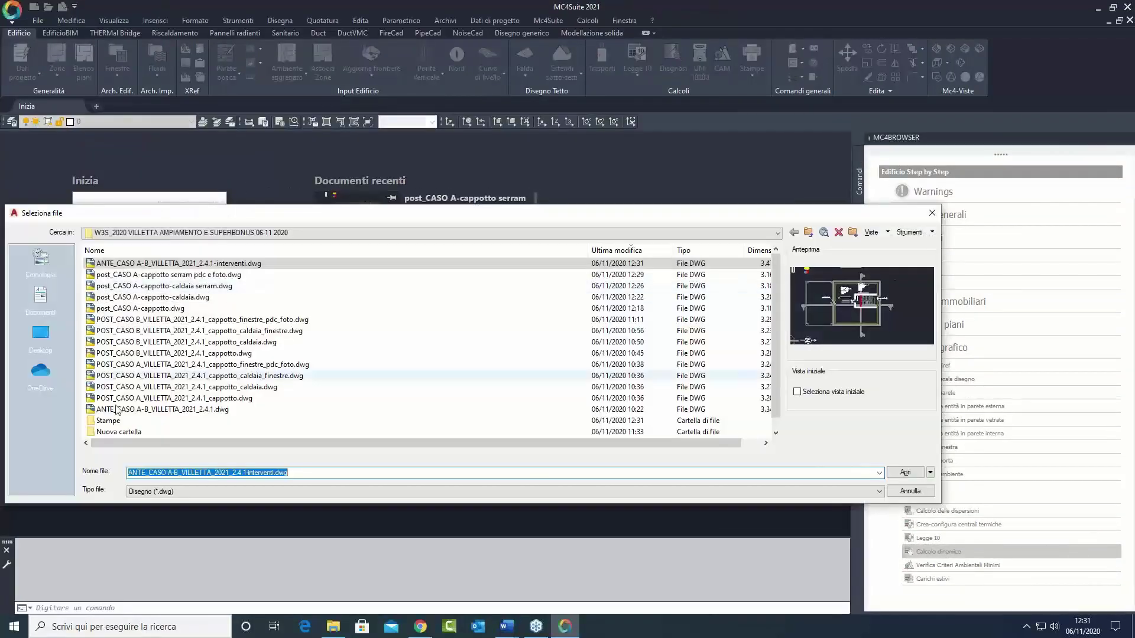
left_click(118, 409)
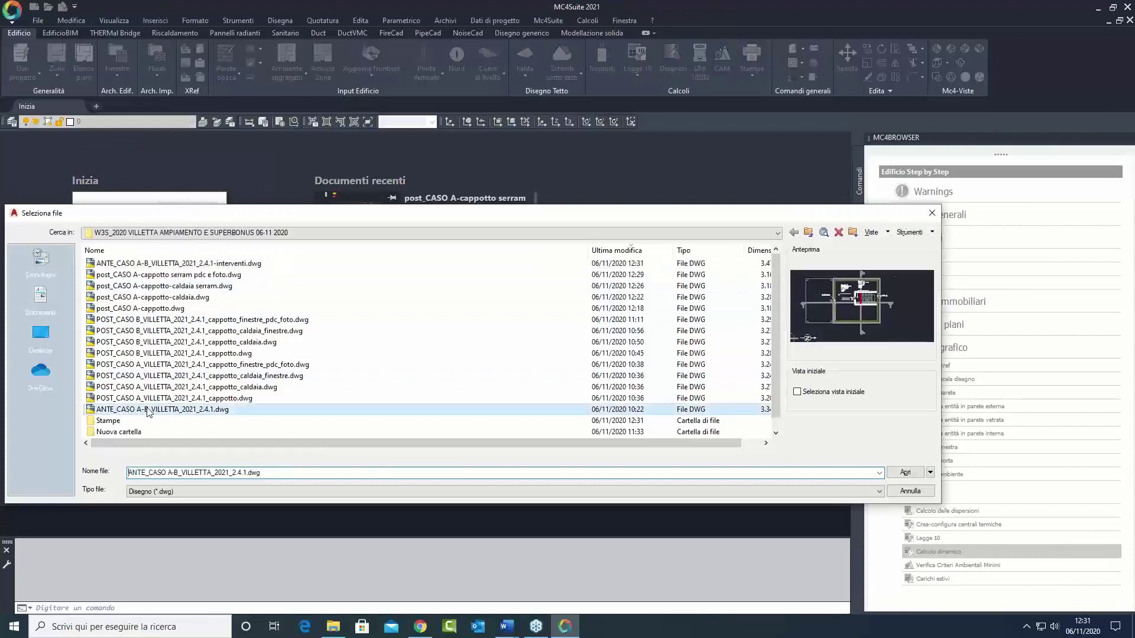
left_click(905, 473)
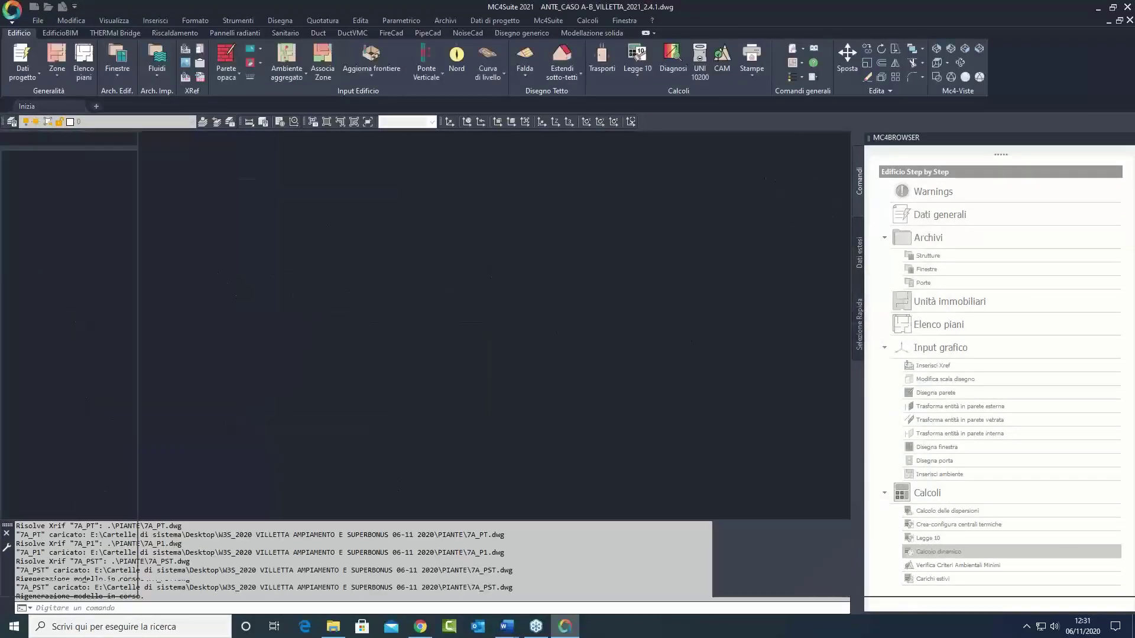
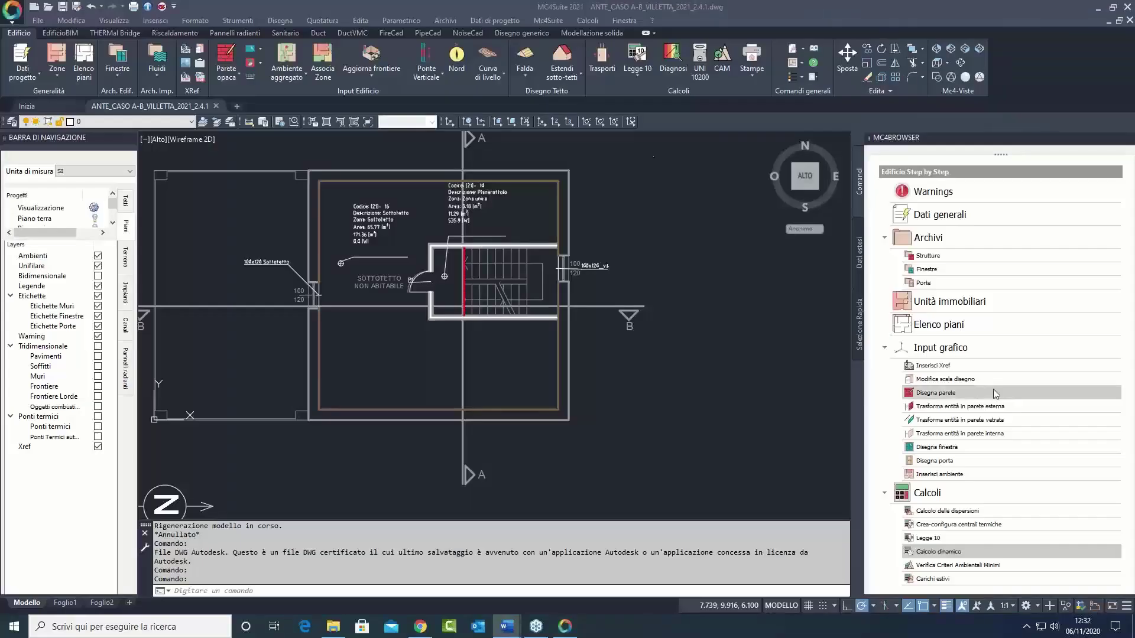
left_click(616, 188)
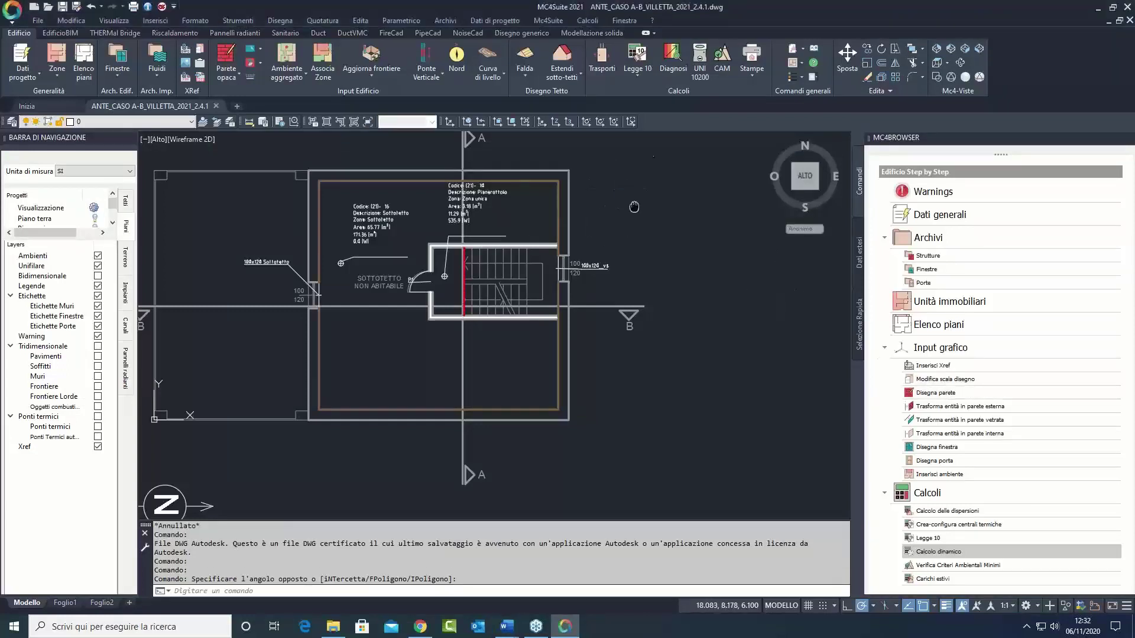
middle_click_drag(628, 206, 693, 231)
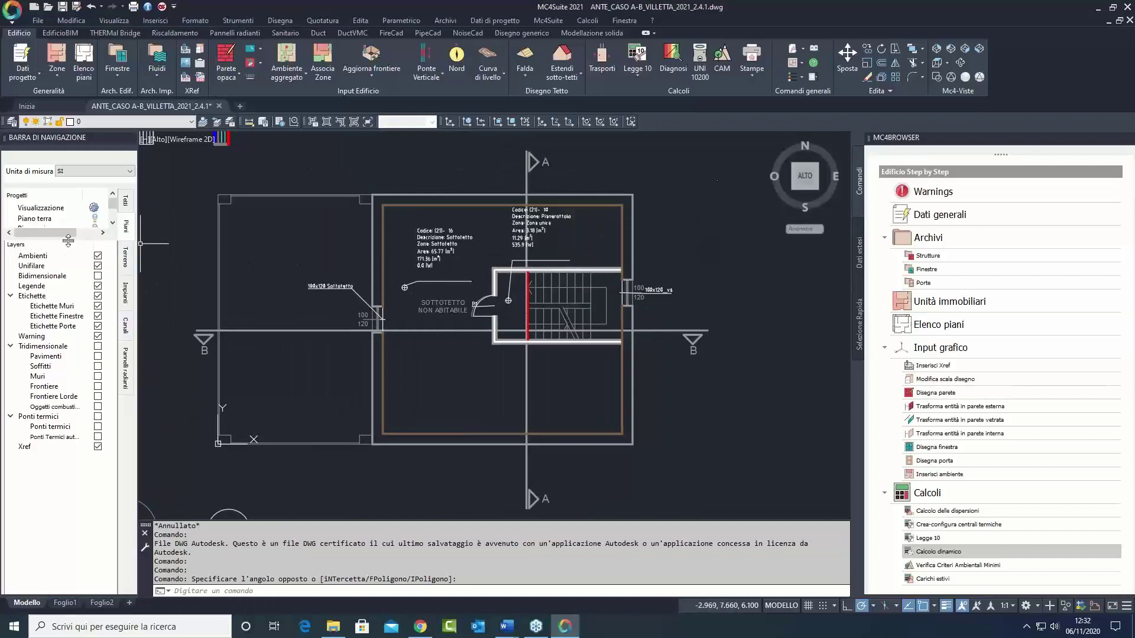
left_click_drag(68, 241, 68, 279)
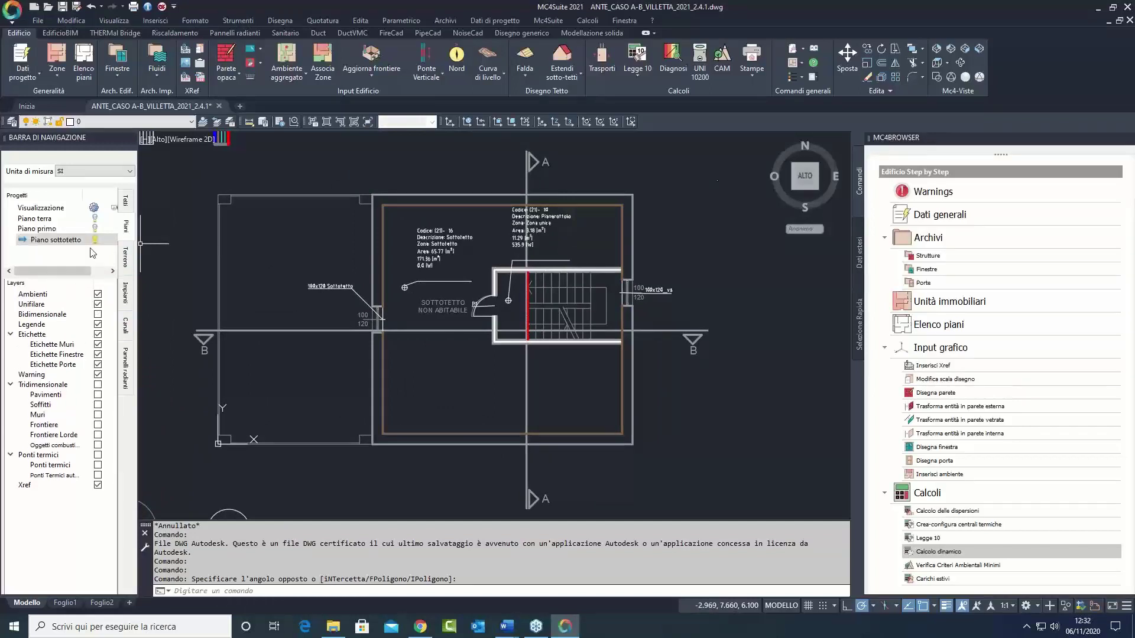
Step: Add a floor named Piano secondo before Piano sottotetto, copying all elements from Piano primo
left_click(83, 56)
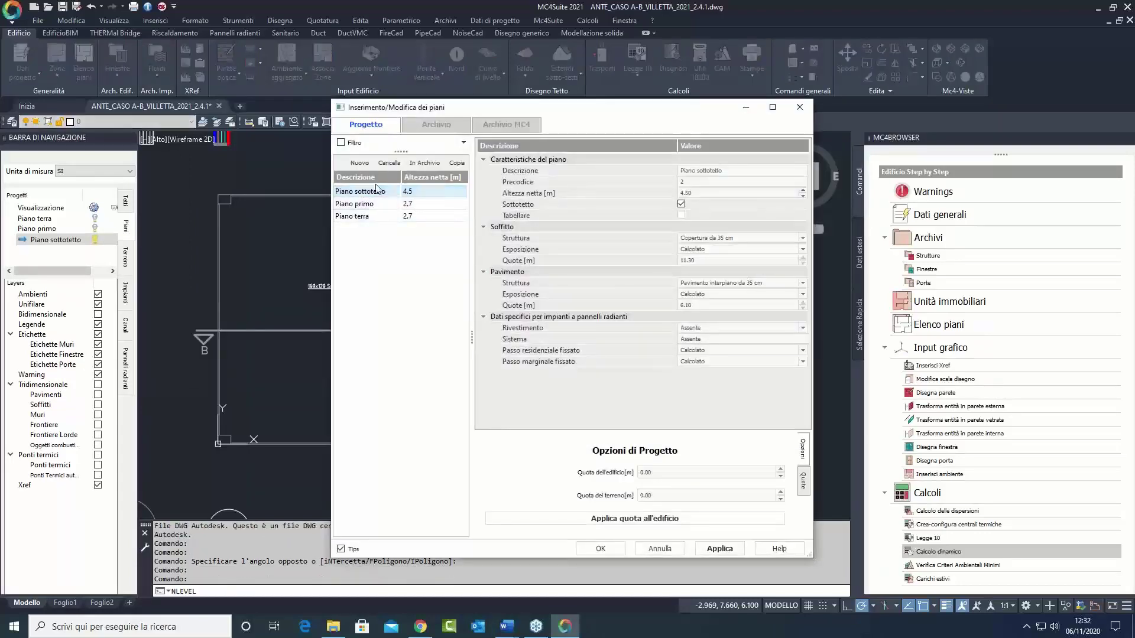
left_click(370, 204)
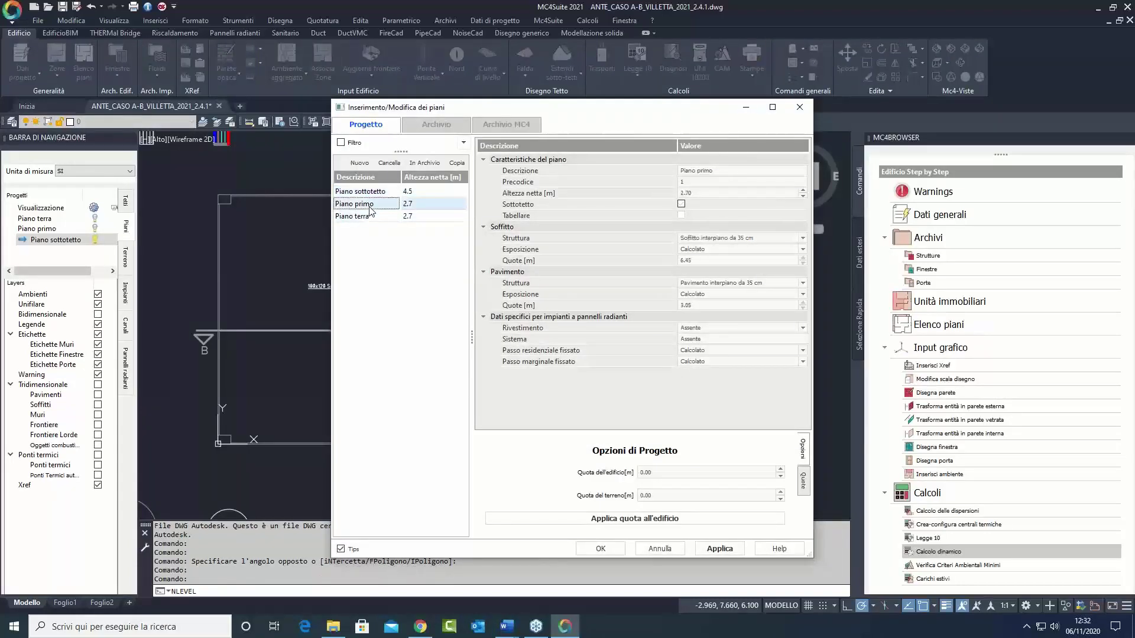
left_click(456, 163)
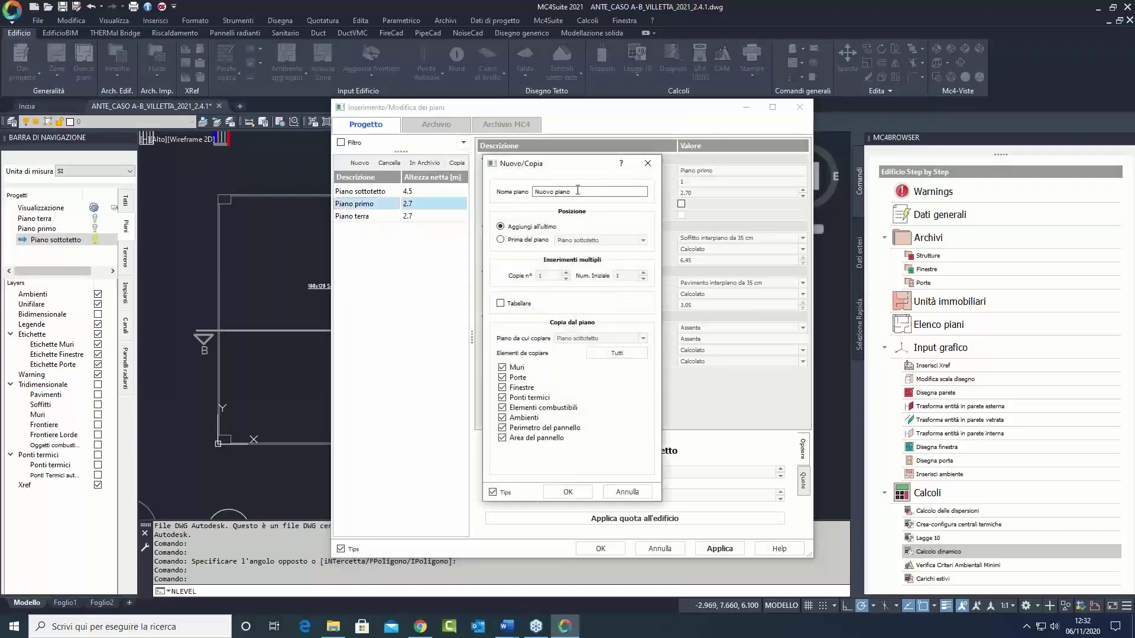
left_click_drag(558, 193, 505, 193)
type("P")
key("Delete")
type("secondo")
left_click(525, 241)
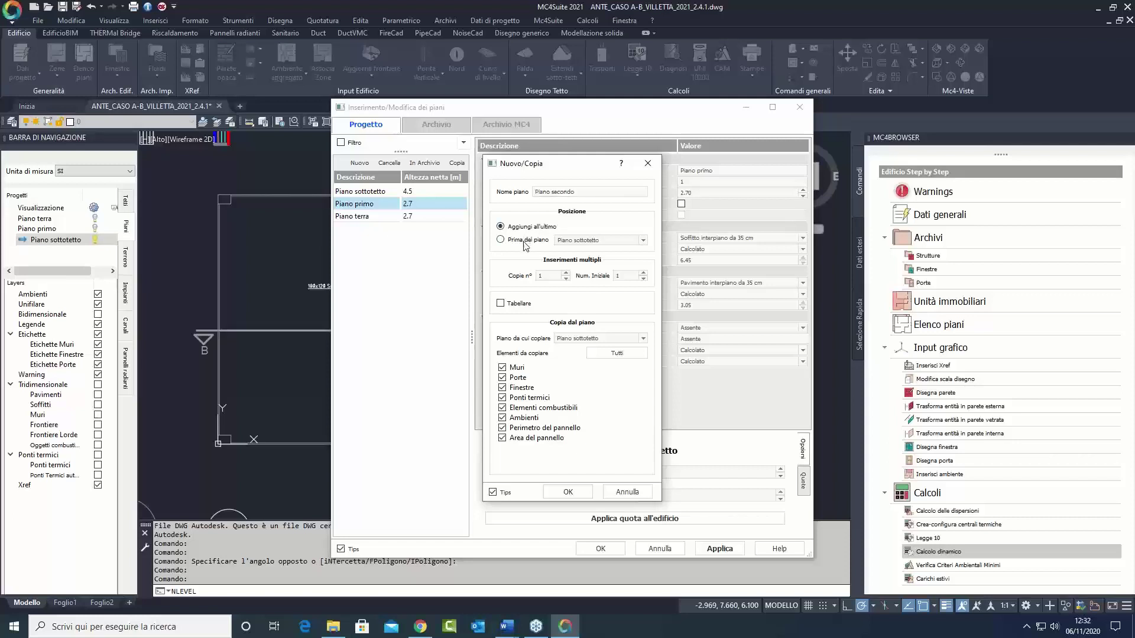
left_click(561, 340)
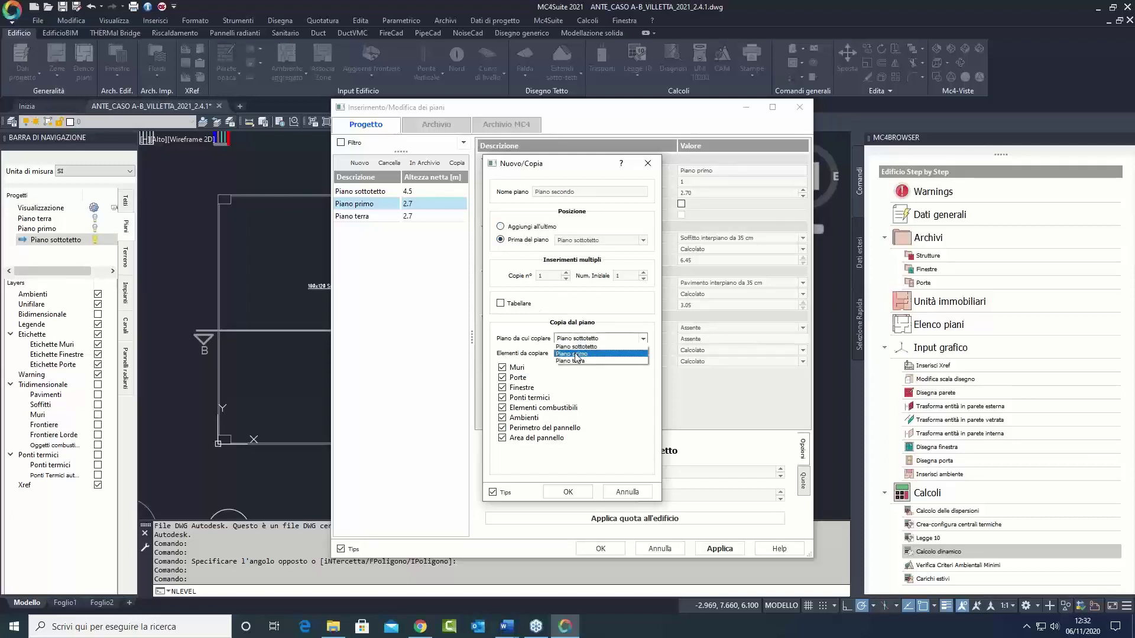
left_click(575, 355)
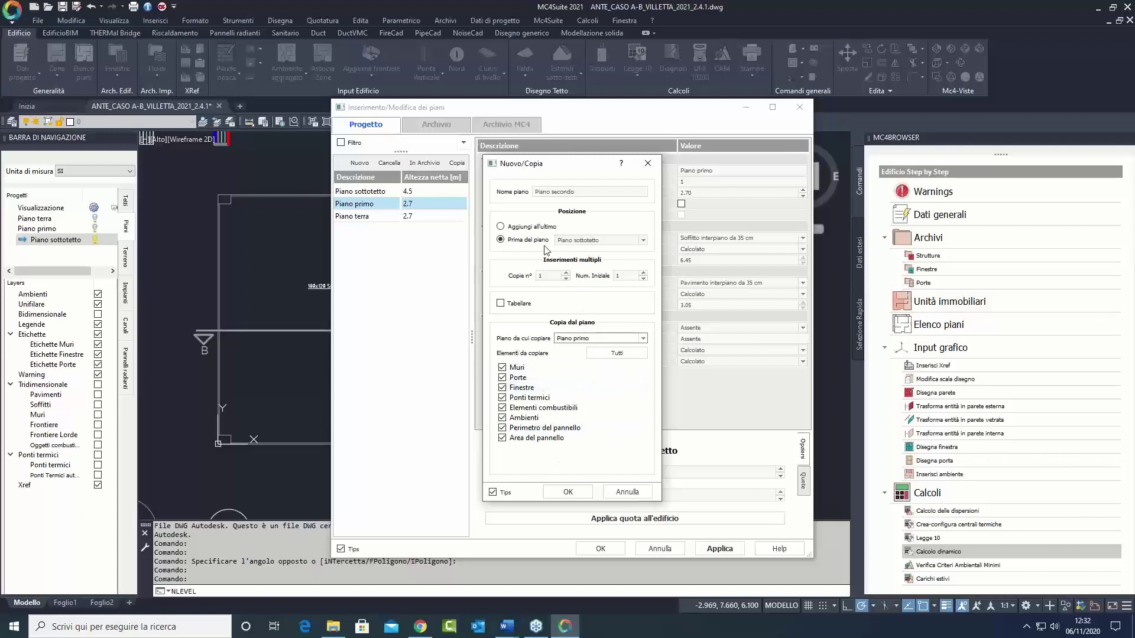
left_click(576, 493)
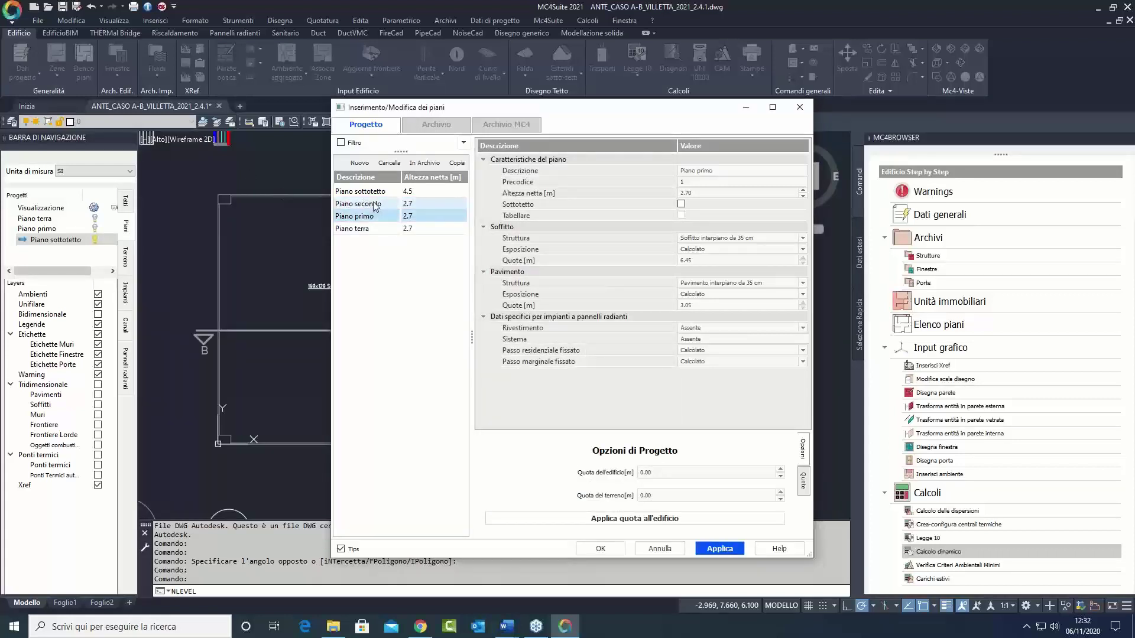
Step: Check the ceiling and floor elevations of Piano secondo and Piano sottotetto, and apply the floor changes to the project
left_click(375, 204)
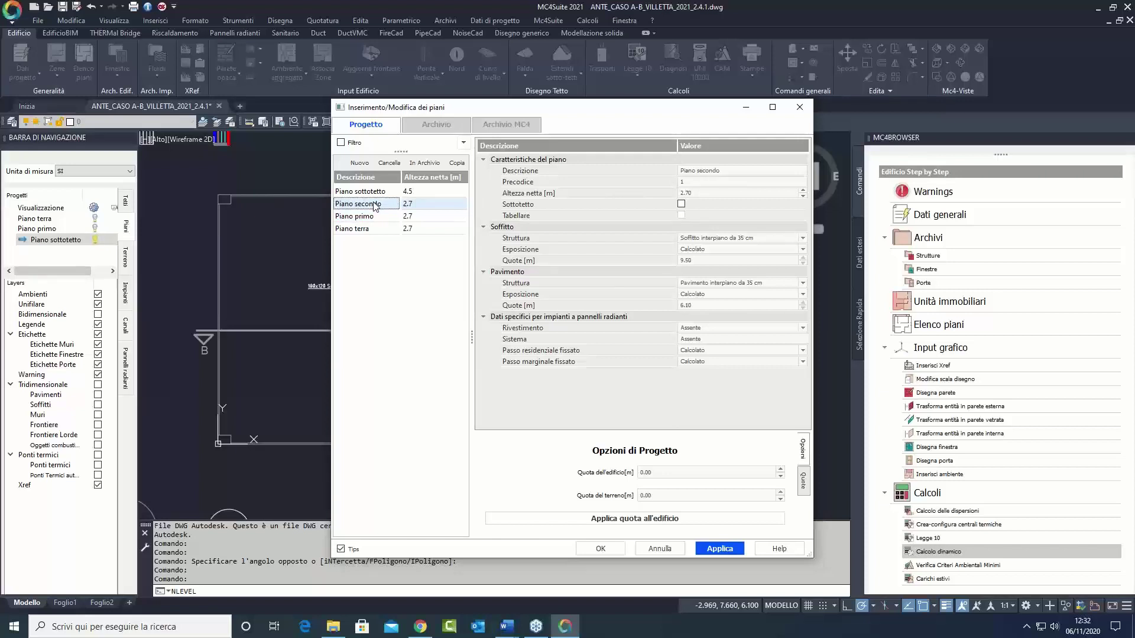
left_click(377, 192)
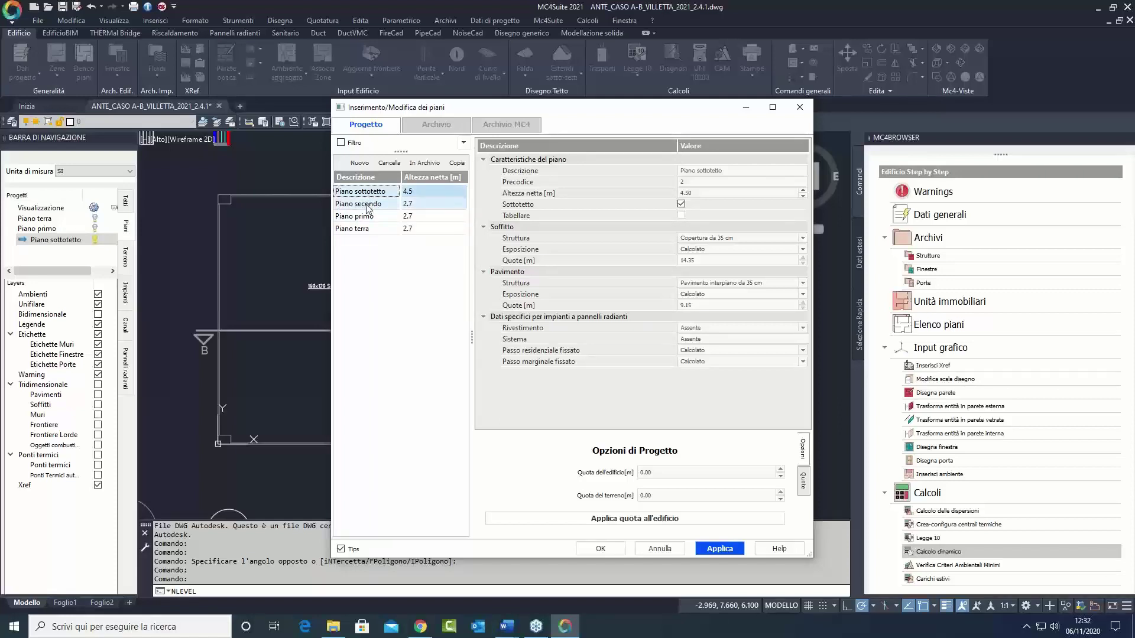
left_click(710, 551)
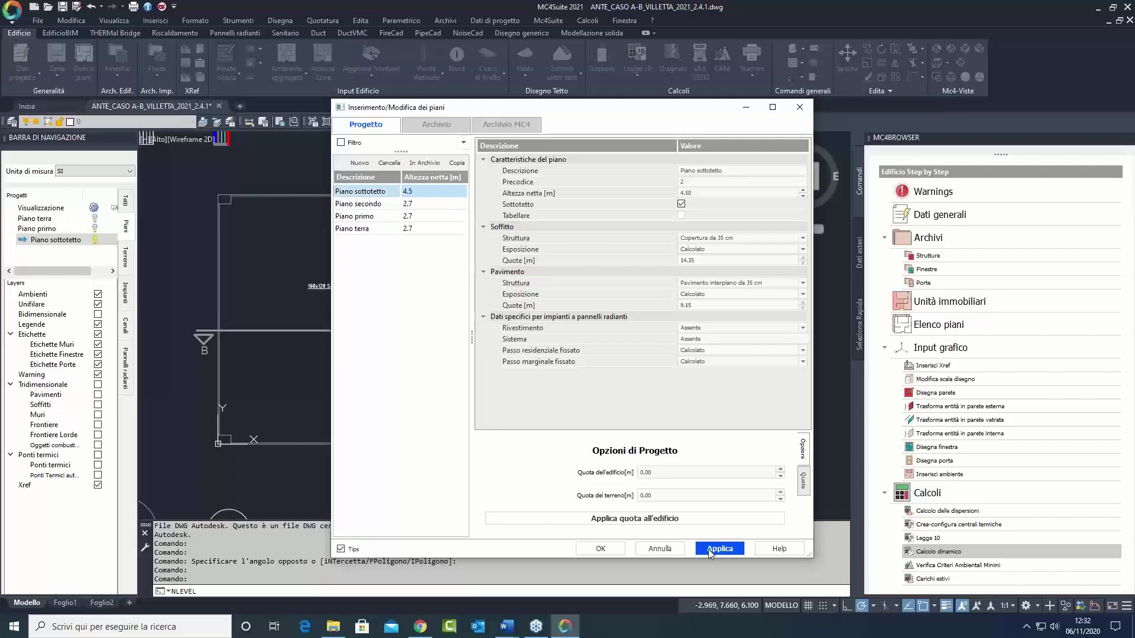
left_click(600, 549)
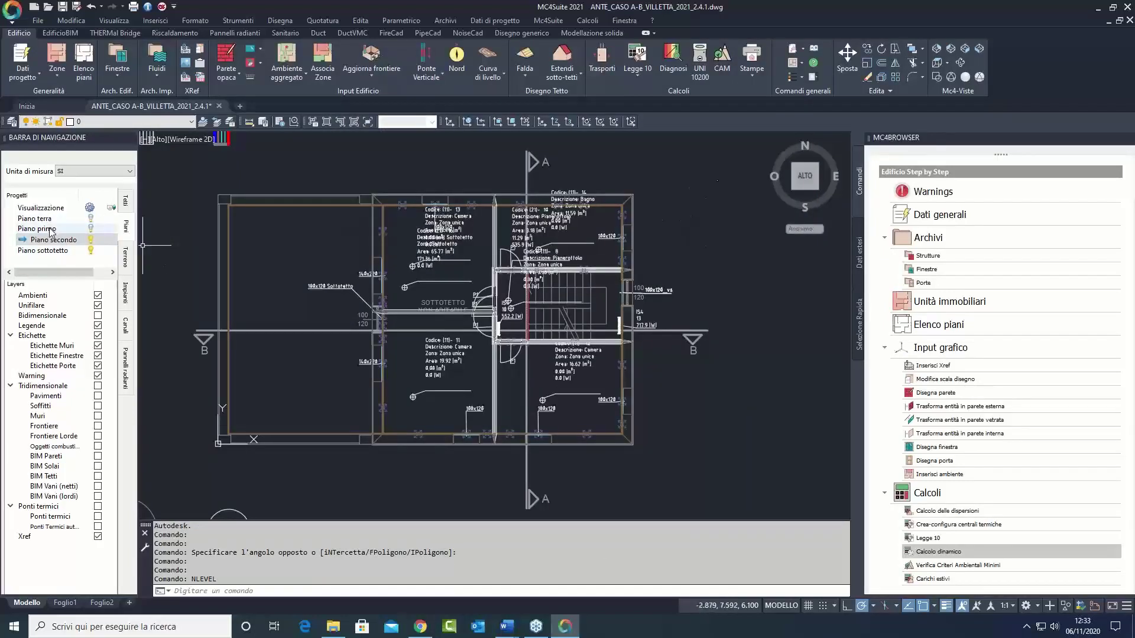
Step: Inspect all floors with the Tridimensionale layers in a north-east isometric view shaded with edges, and return to the 2D wireframe top view
left_click(937, 49)
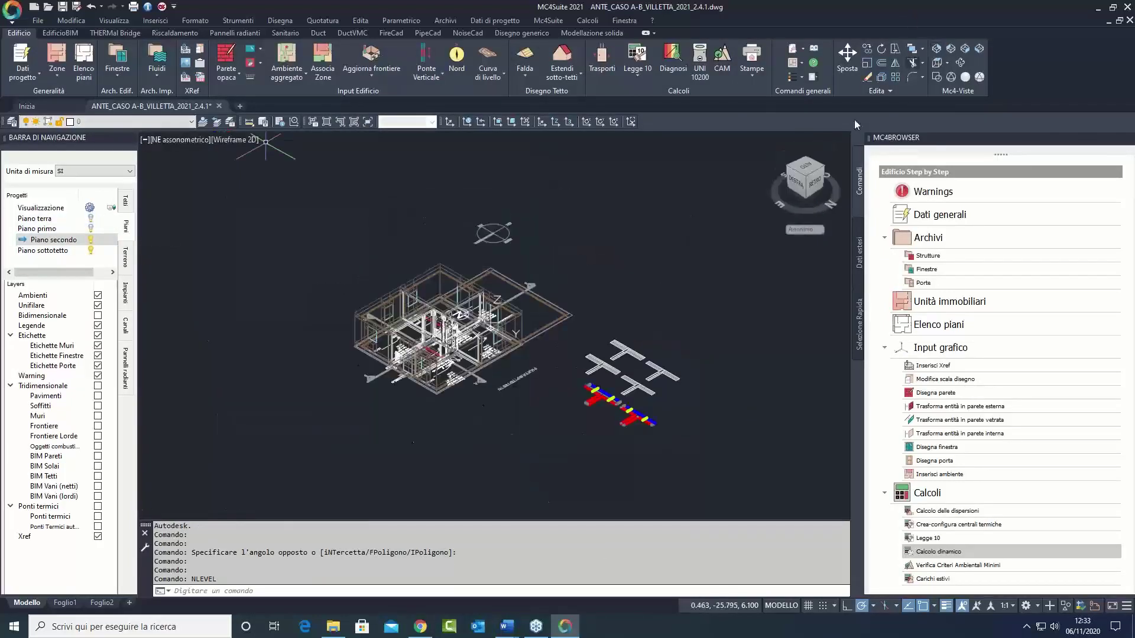
left_click(91, 228)
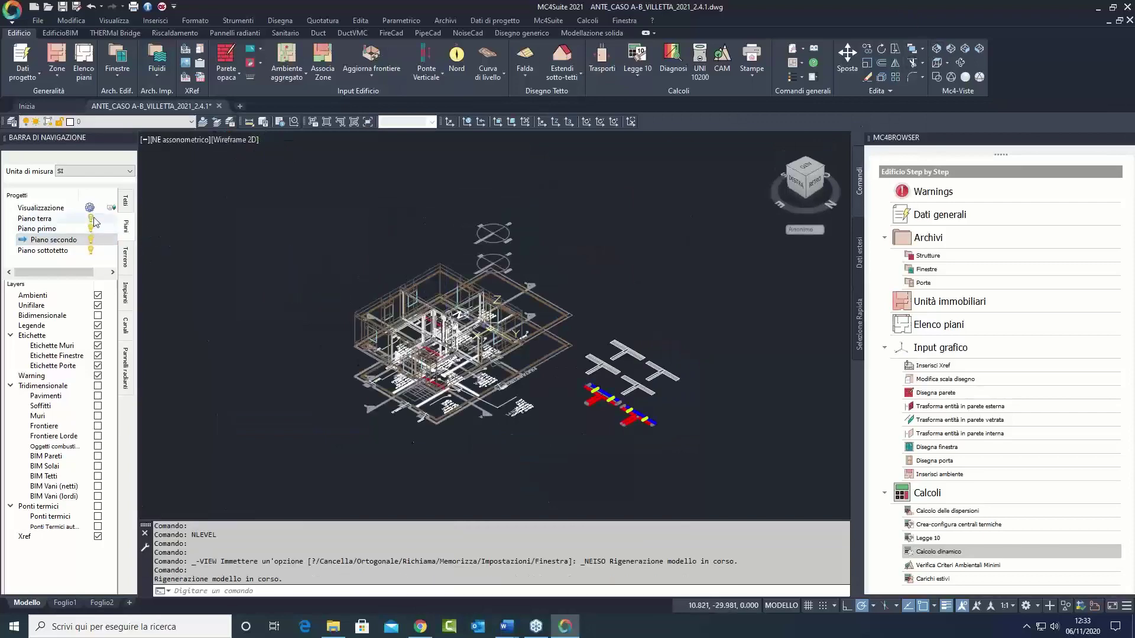
left_click(90, 218)
left_click(98, 385)
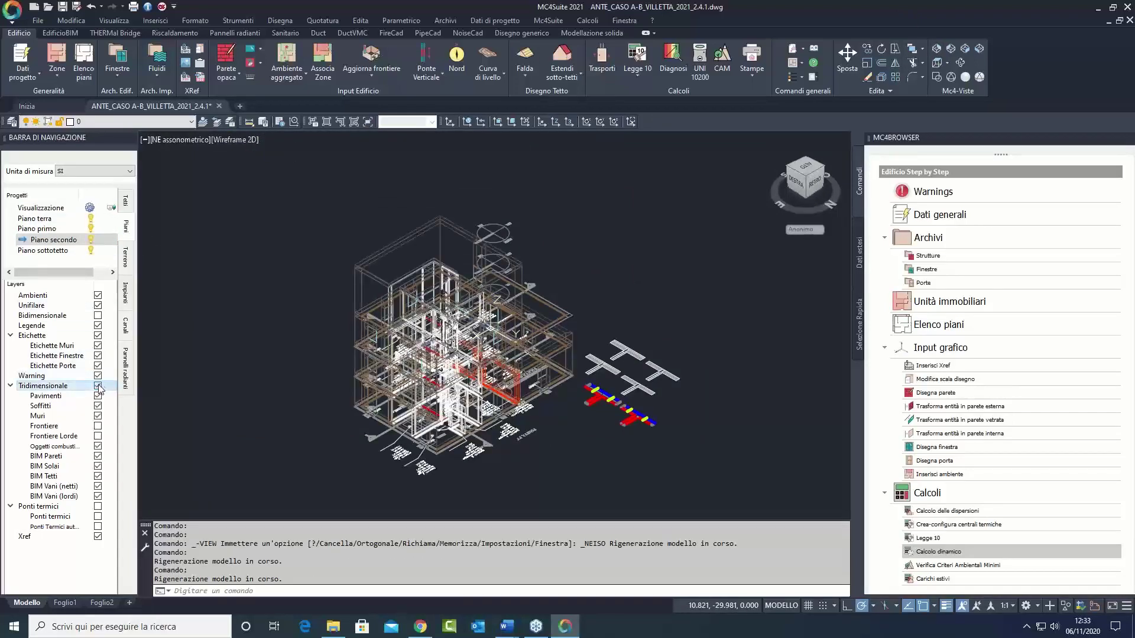
left_click(98, 385)
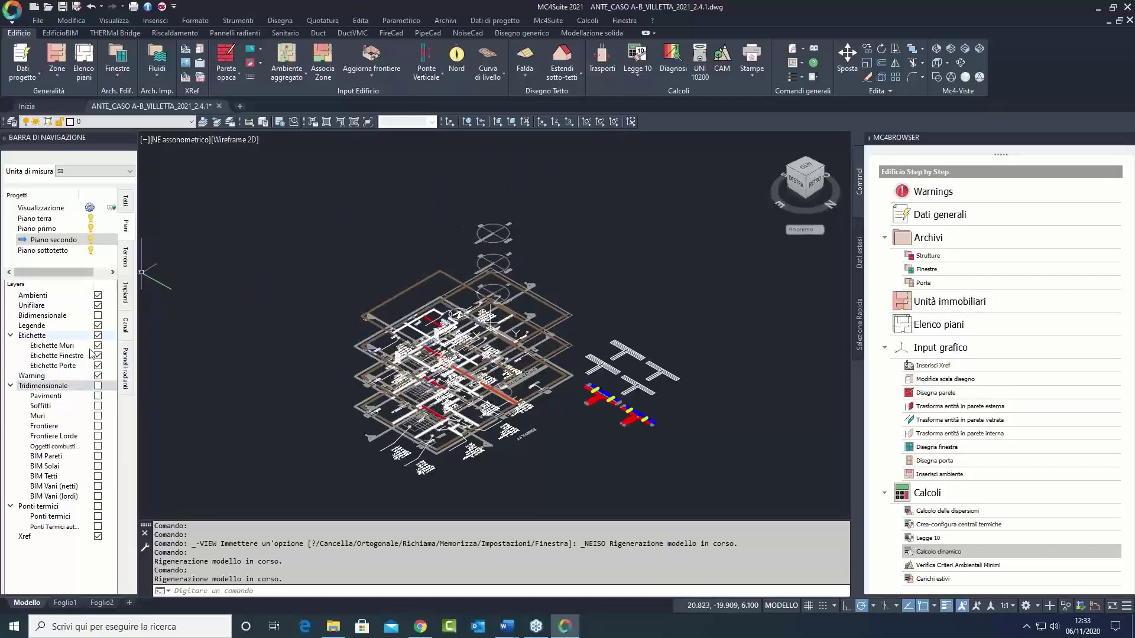
left_click(98, 386)
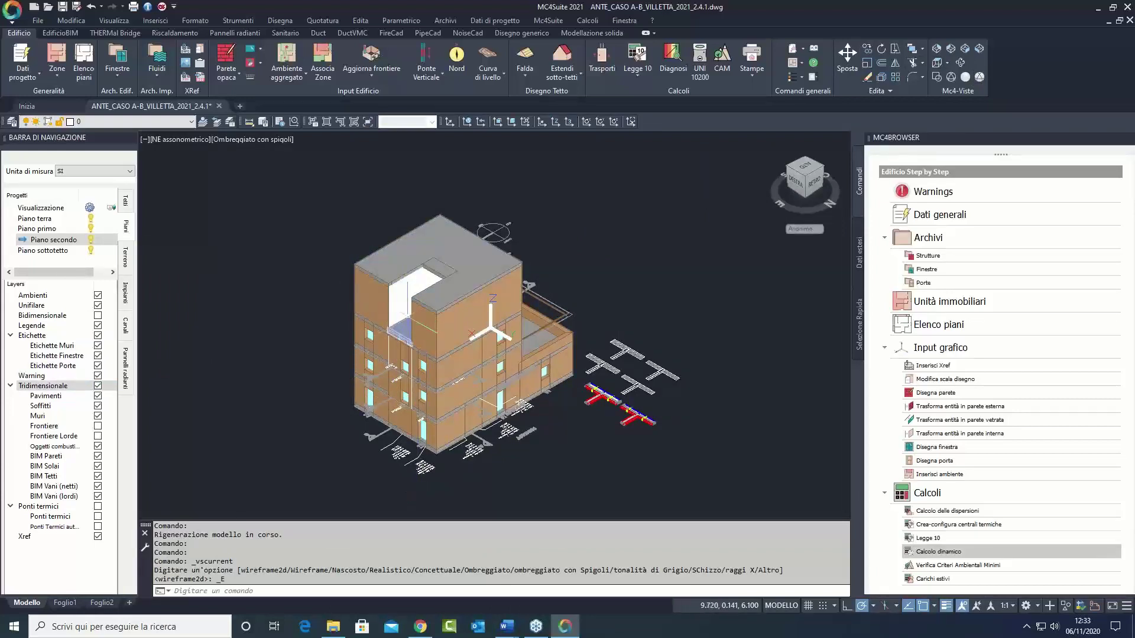
left_click(938, 64)
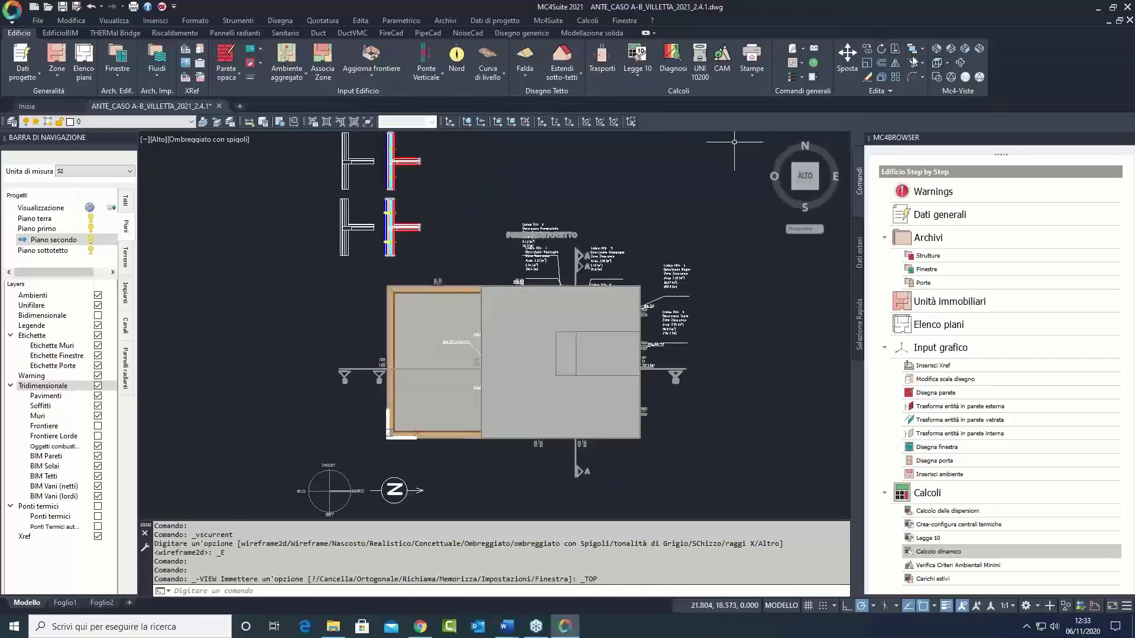
left_click(937, 76)
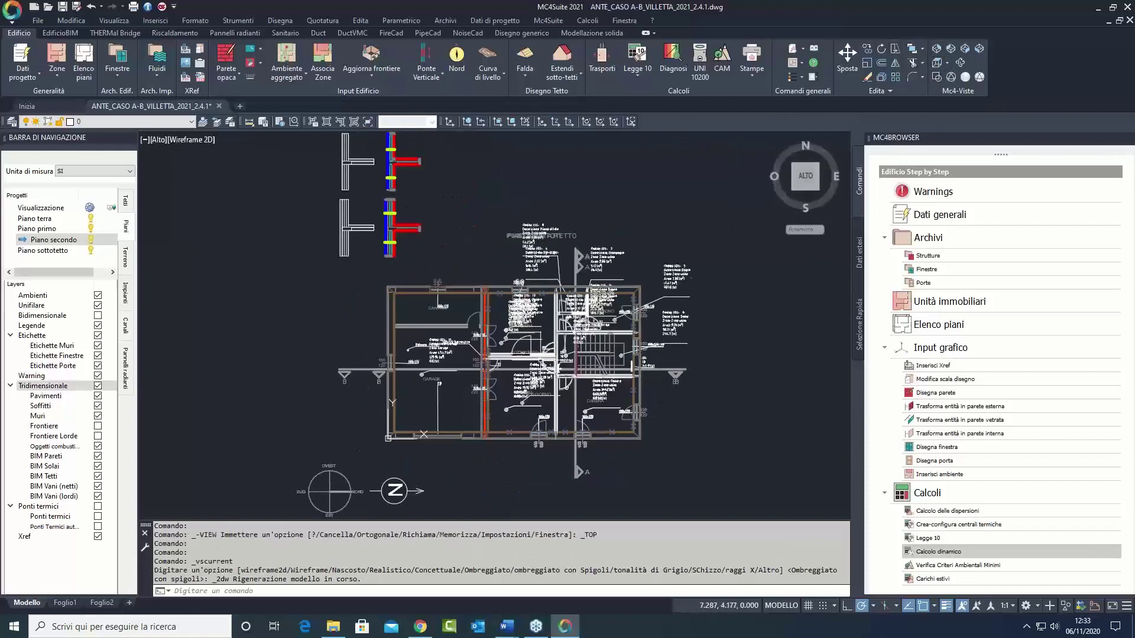
Step: Make Piano terra the current floor and set the net height of its Scala room to 12.73 m
left_click(55, 220)
left_click(696, 326)
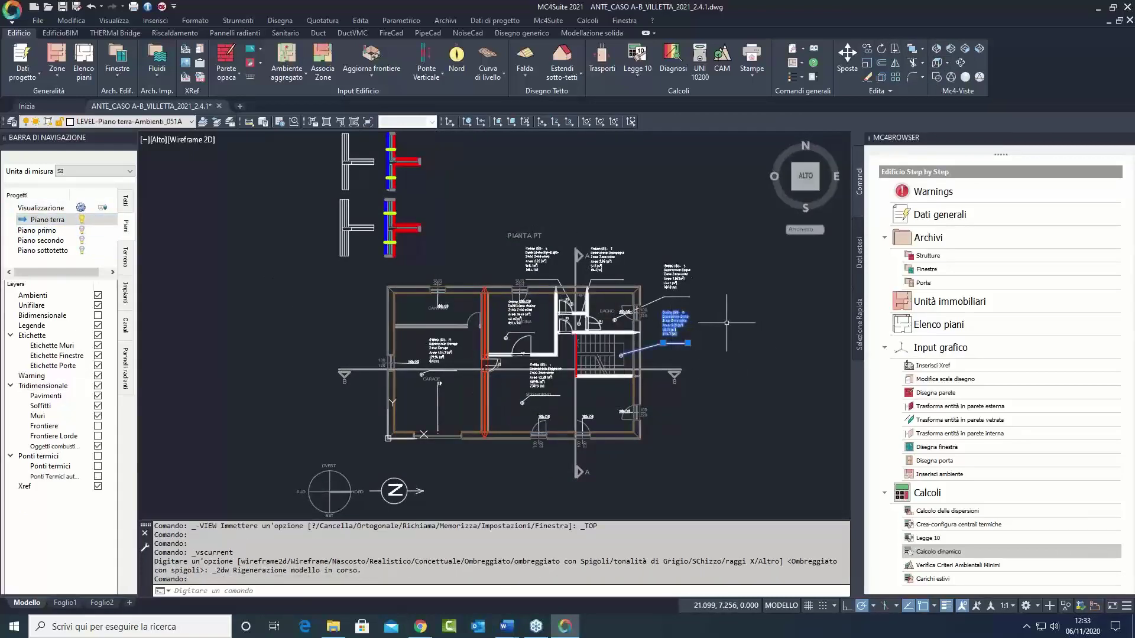
left_click(860, 253)
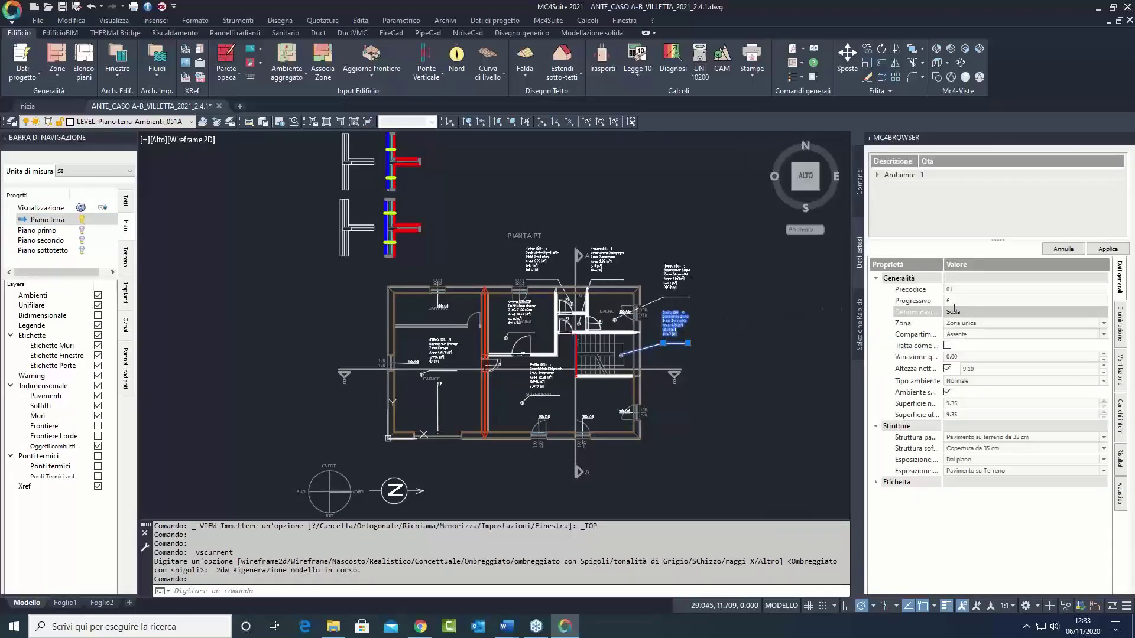
left_click(952, 370)
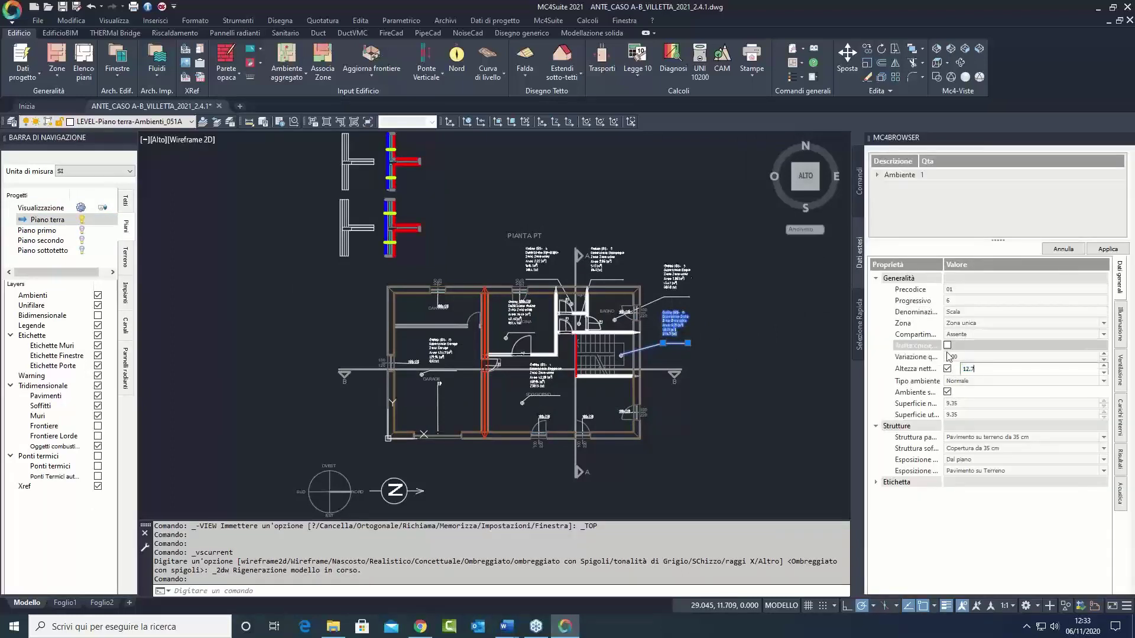
left_click(1106, 250)
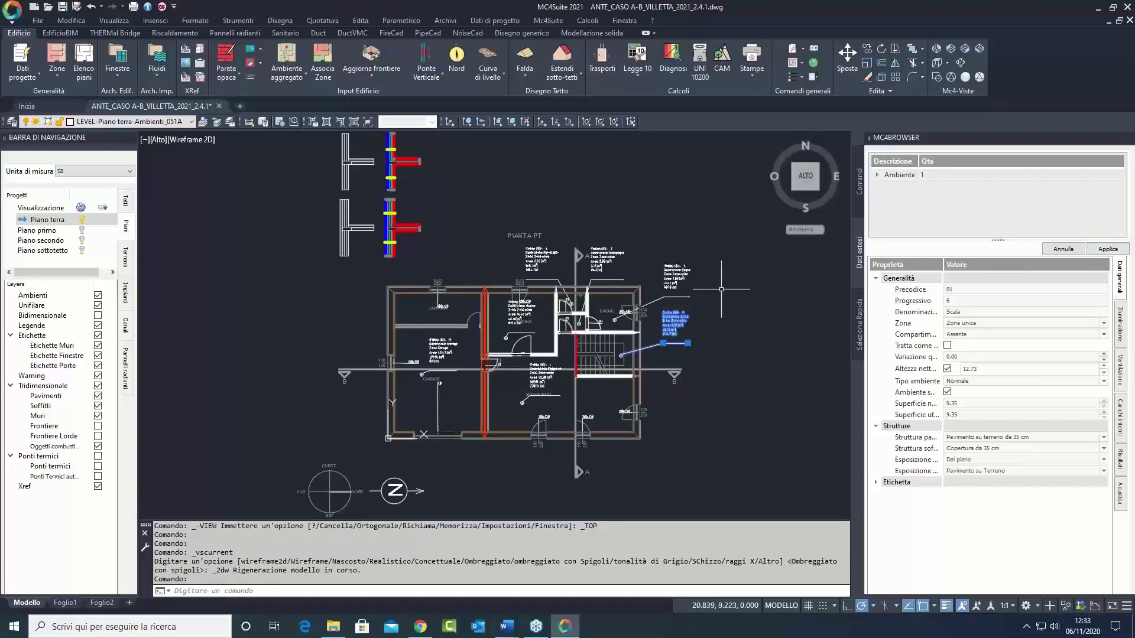
left_click(740, 294)
key("Escape")
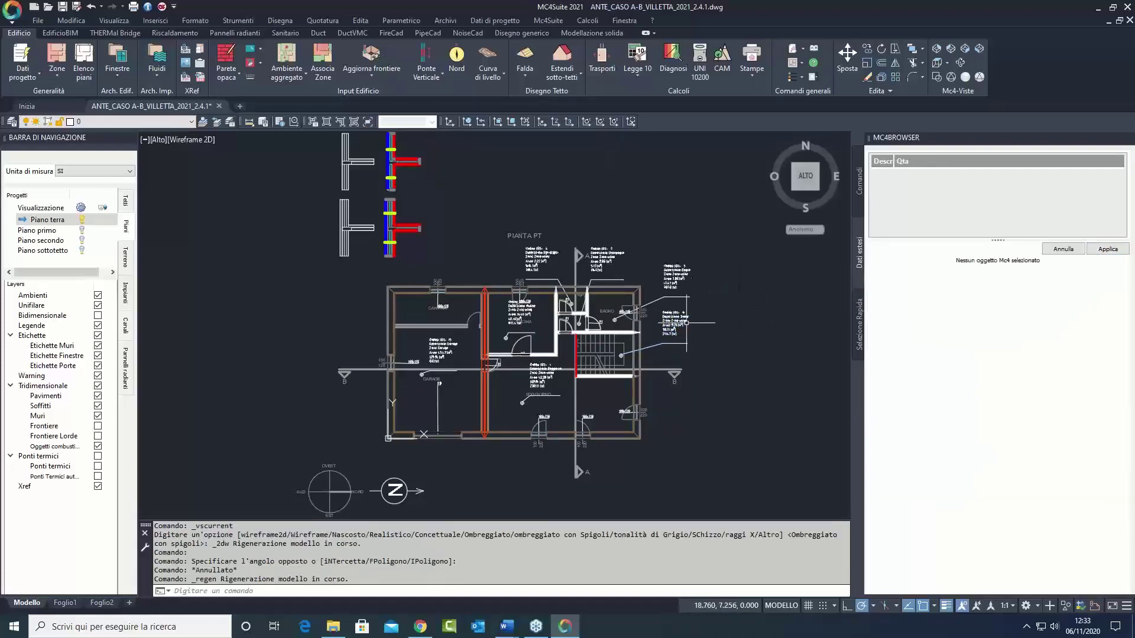
Step: Inspect the updated stairwell and roof with all floors in a shaded north-east isometric view, and return to the wireframe top view
scroll(682, 323, "up", 2)
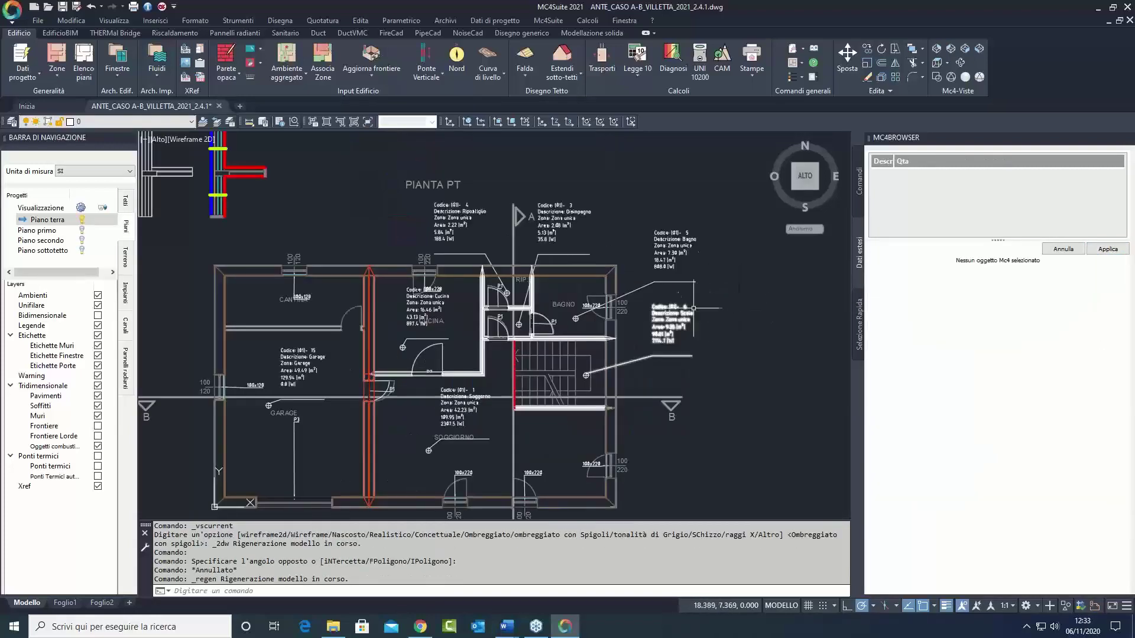
left_click(936, 49)
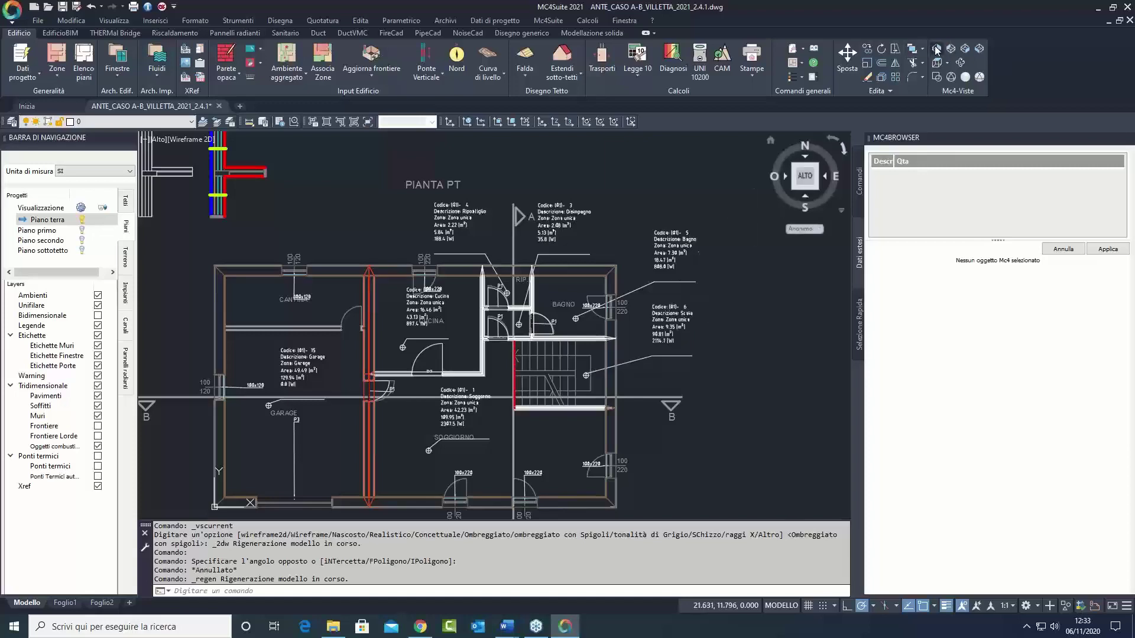
left_click(82, 250)
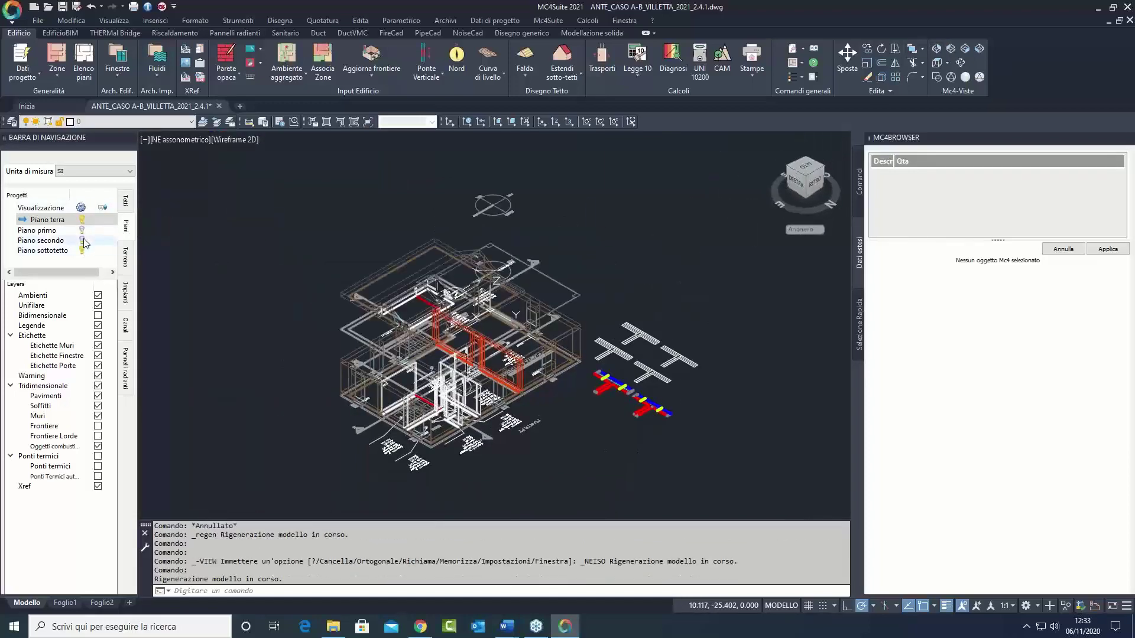
left_click(979, 77)
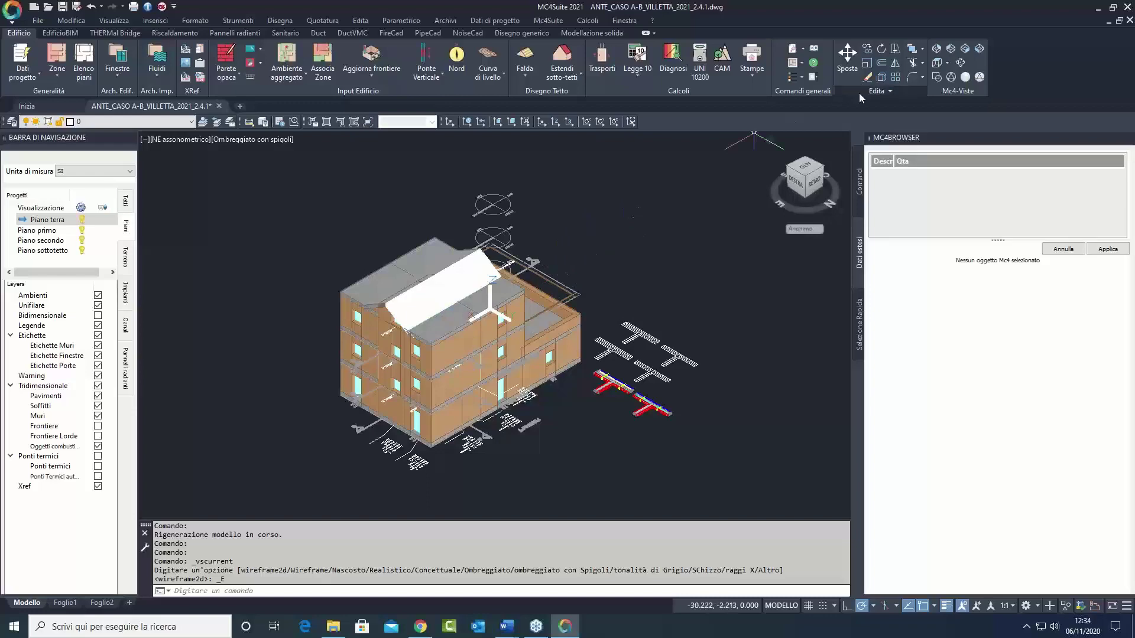
left_click(936, 77)
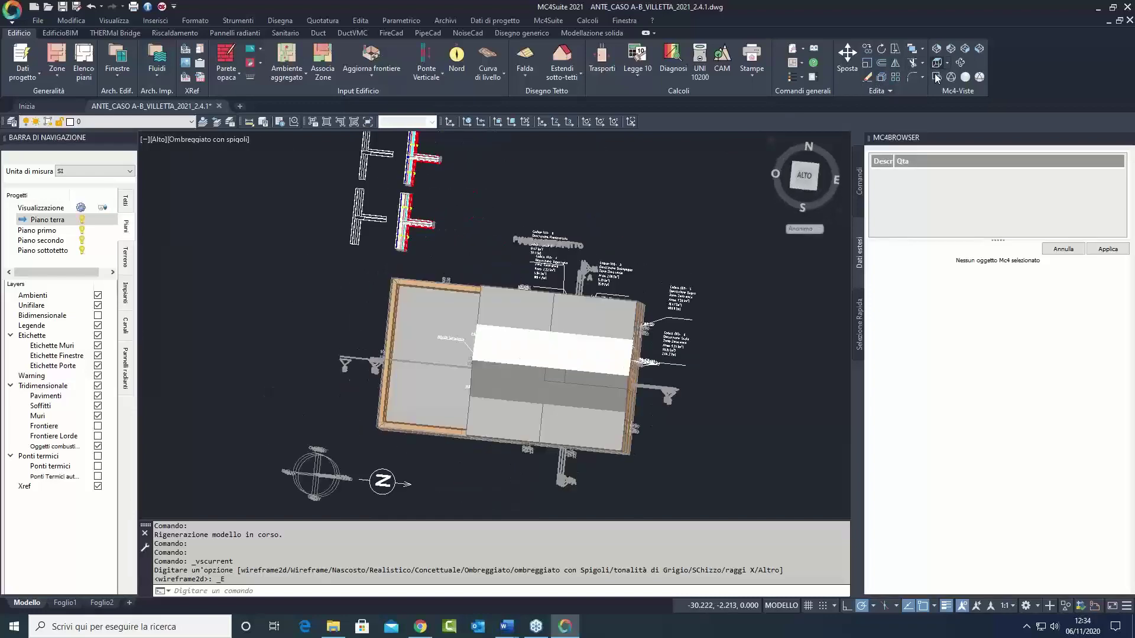
Step: Return to the 2D wireframe top view and leave only the Piano sottotetto floor displayed
left_click(935, 75)
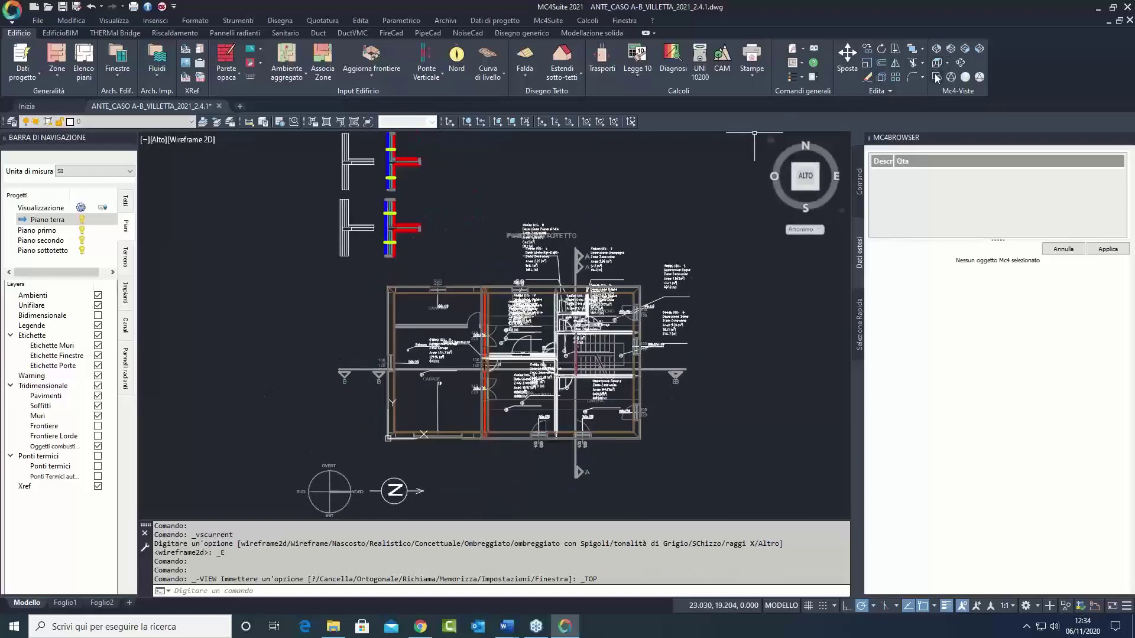
left_click(82, 250)
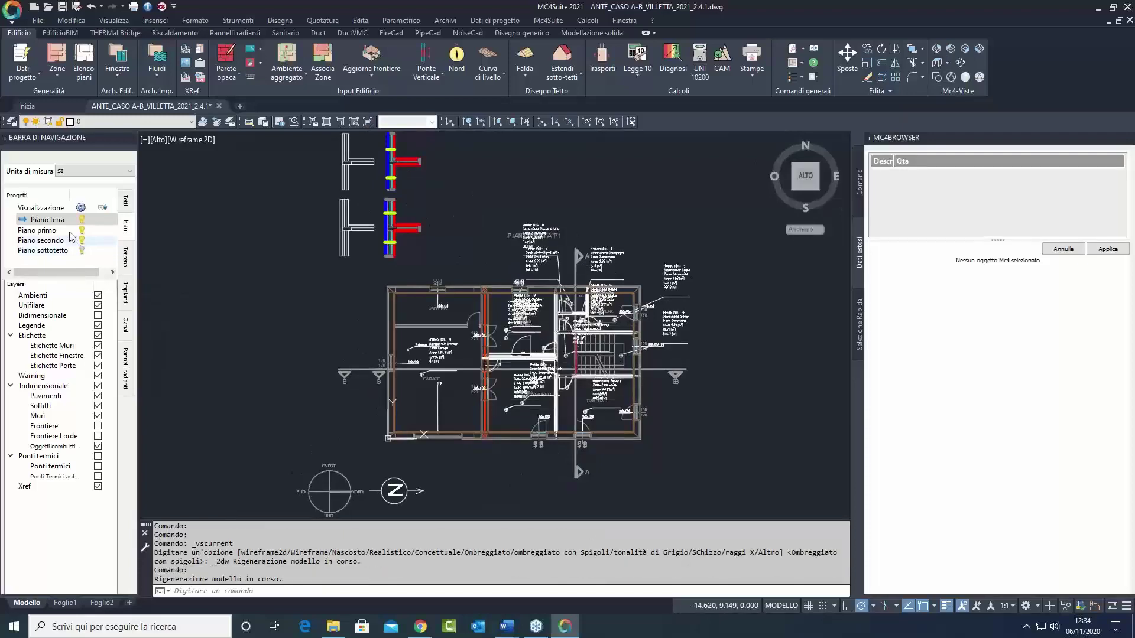
left_click(82, 219)
left_click(82, 230)
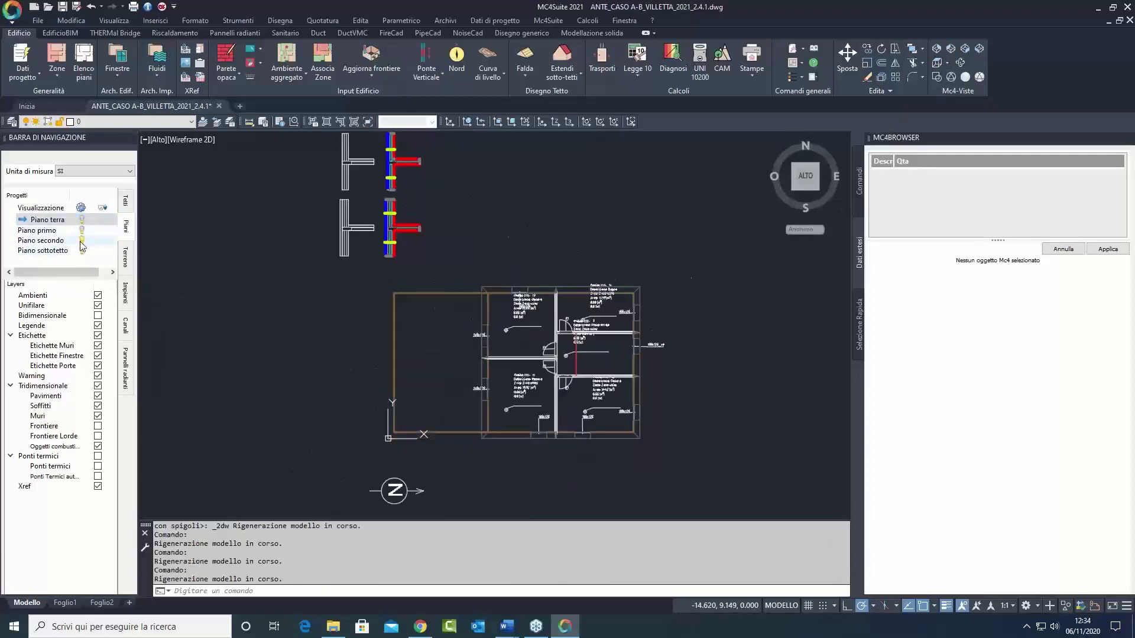
left_click(82, 240)
left_click(82, 250)
scroll(580, 357, "up", 3)
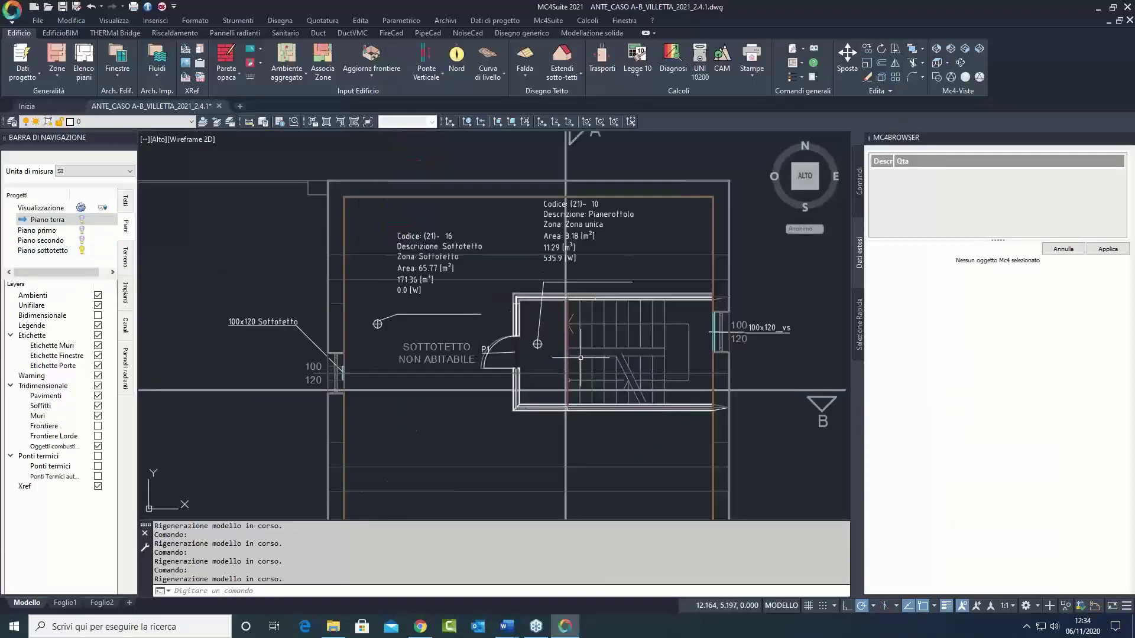
middle_click_drag(580, 358, 569, 264)
Step: Turn on the display of Tetto and view the attic and roof from the right side
left_click(937, 47)
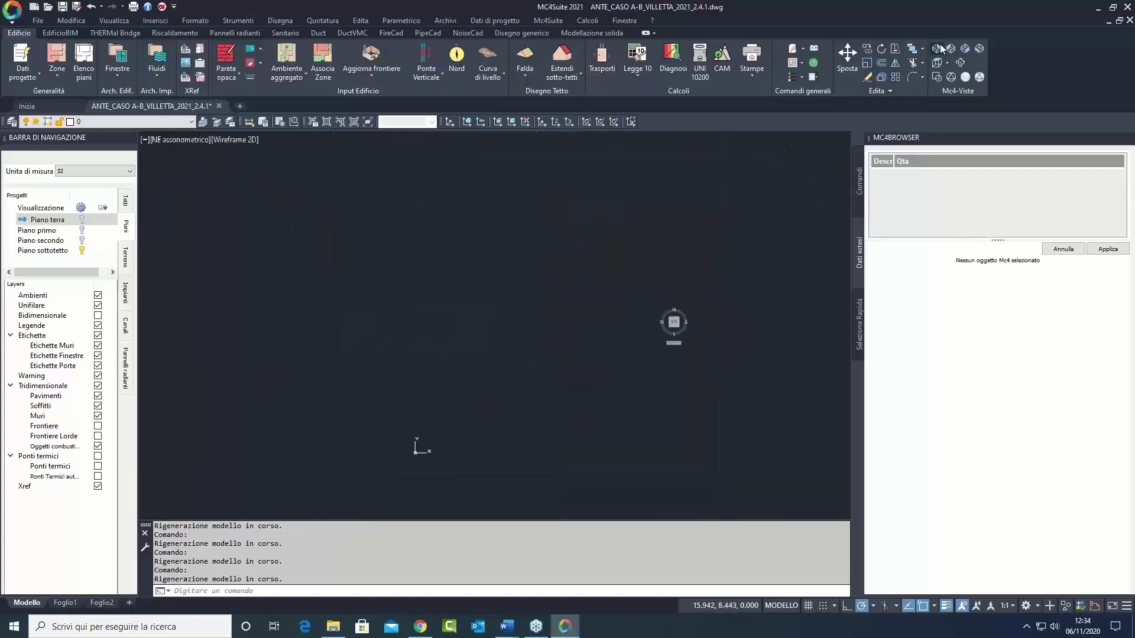
left_click(126, 208)
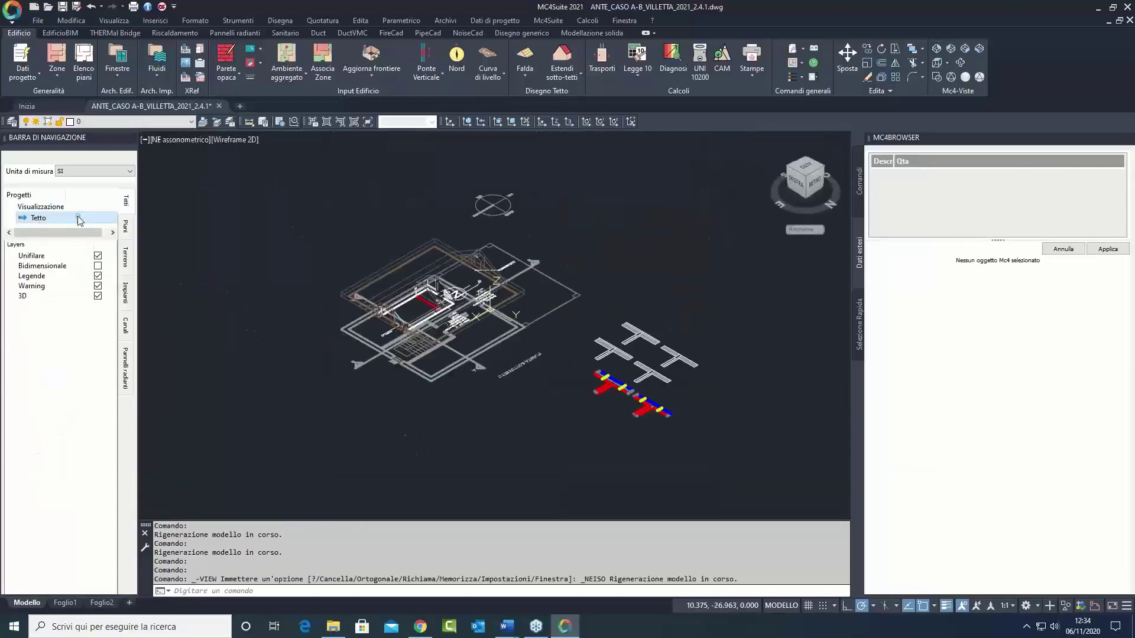
left_click(78, 218)
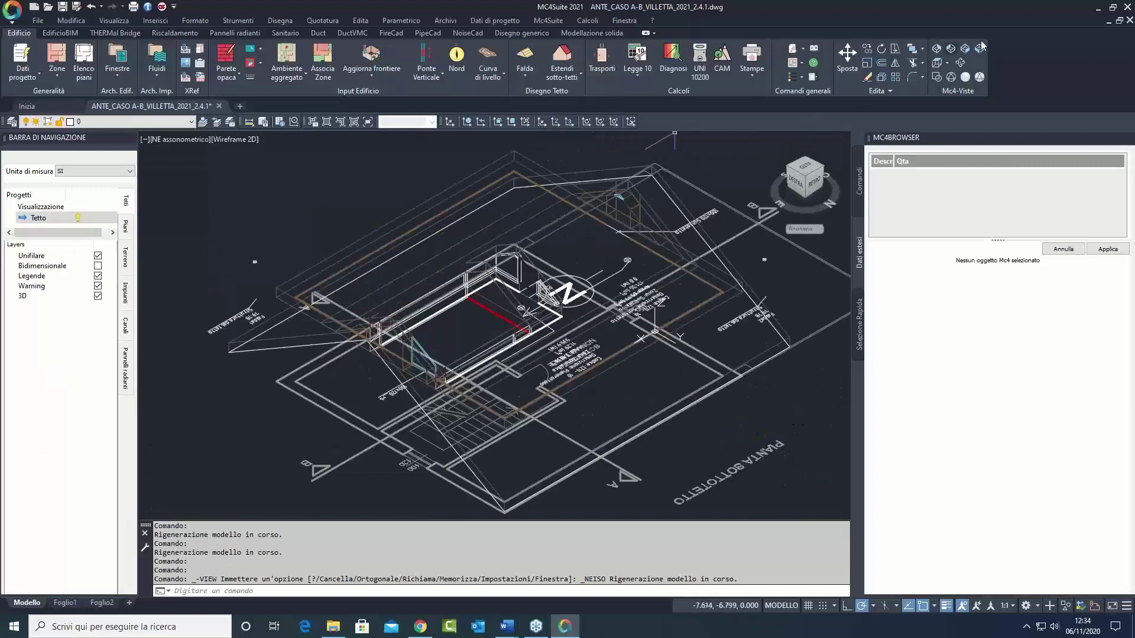
left_click(946, 62)
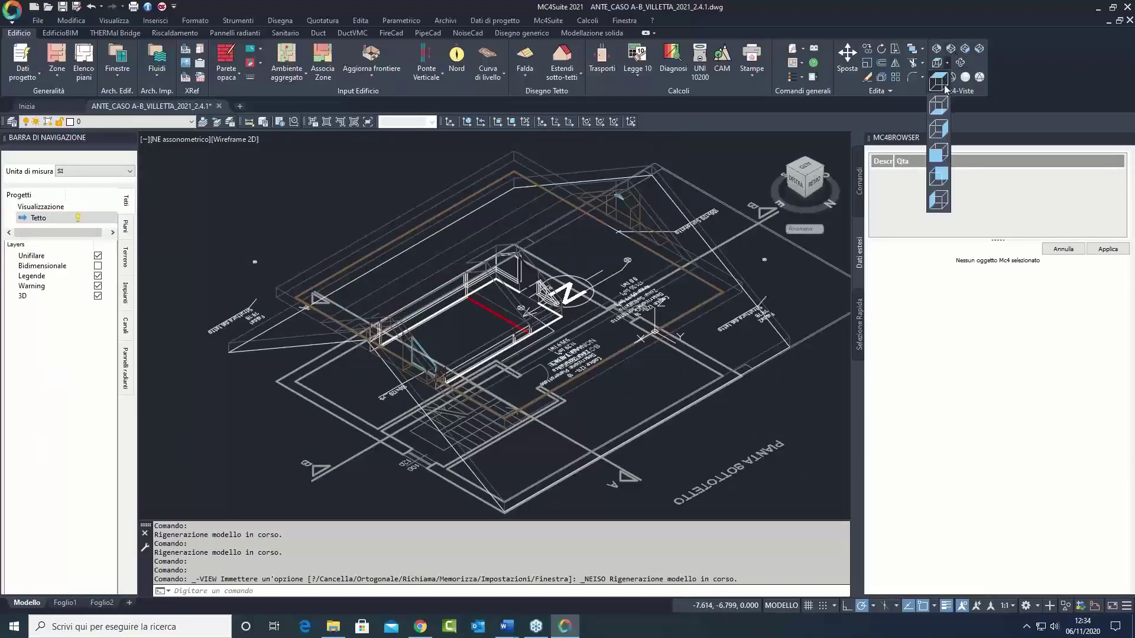
left_click(944, 129)
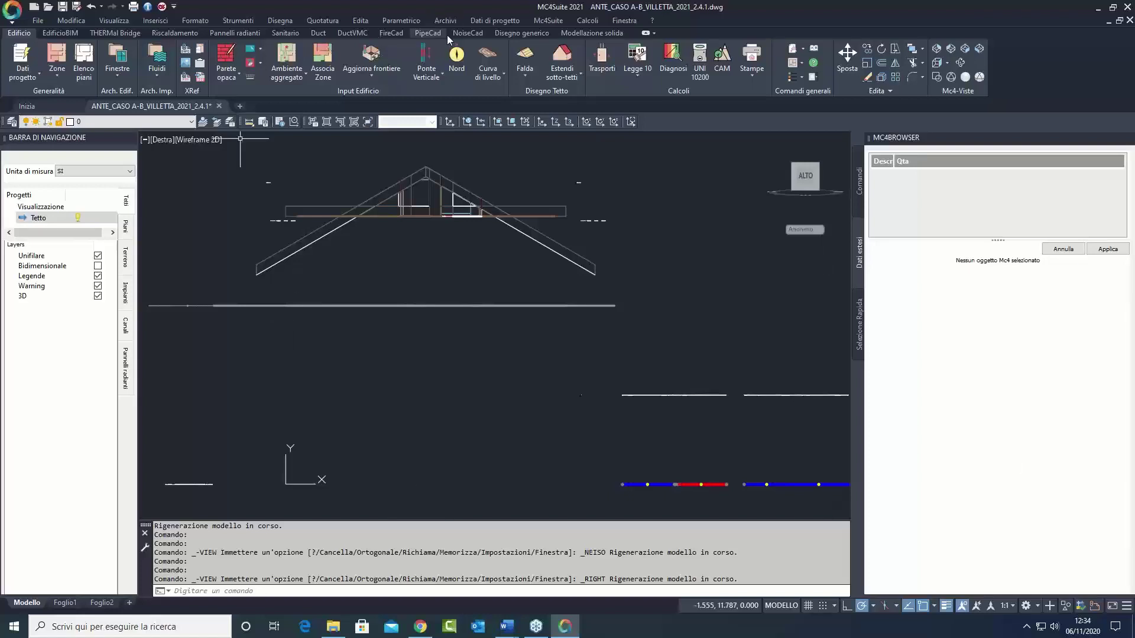
Step: Move the roof up 2.5 m along the Z axis and return to the top view
left_click(559, 77)
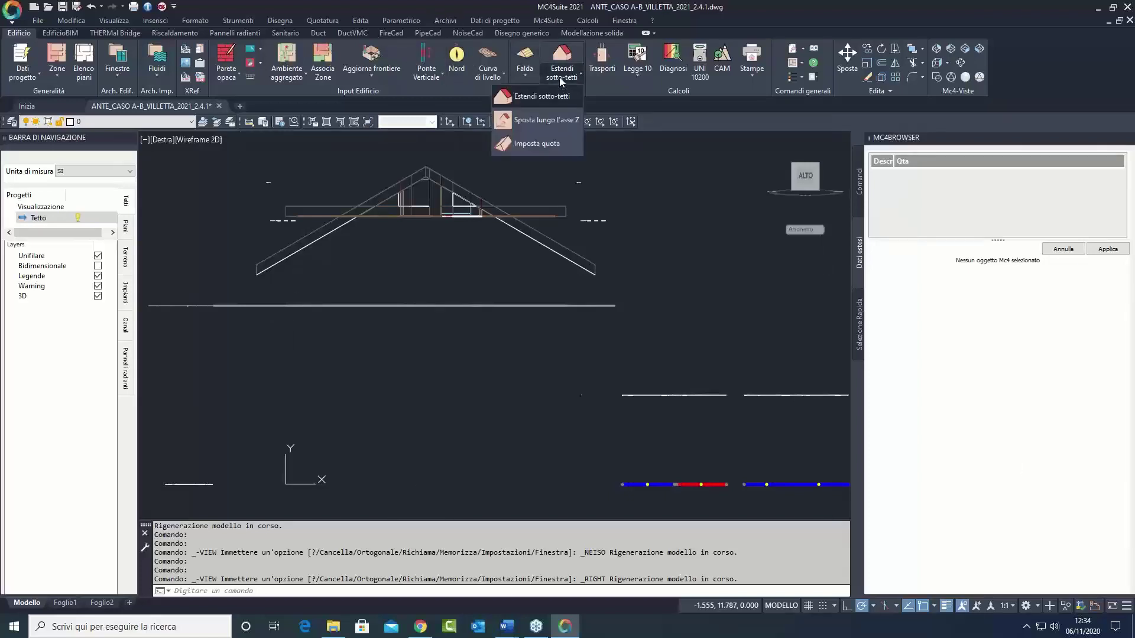
left_click(540, 123)
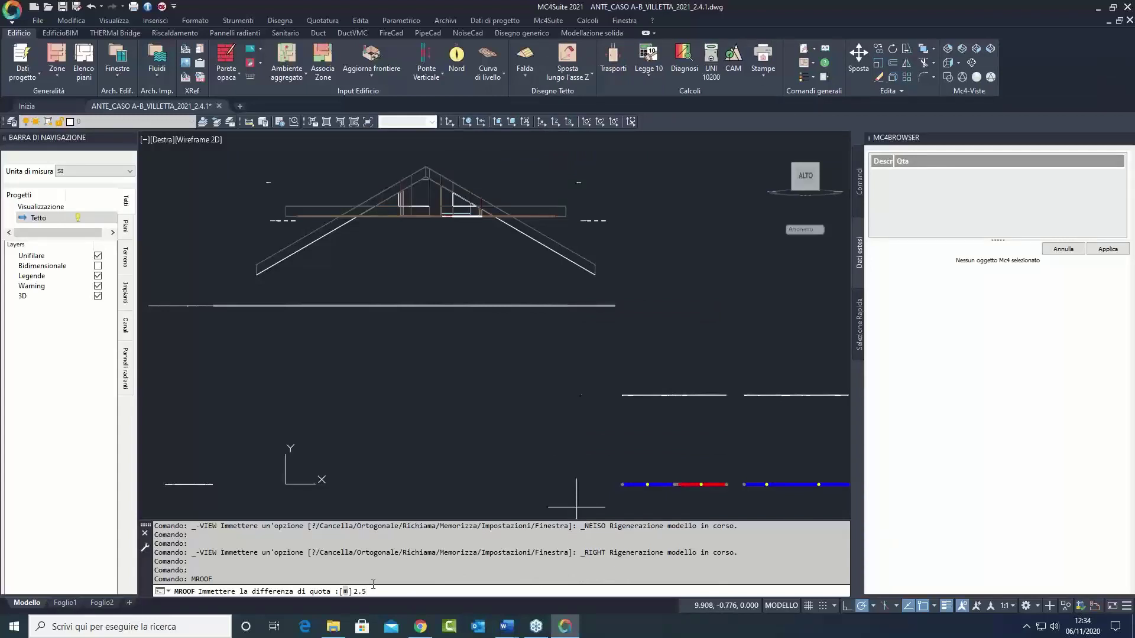
key("Return")
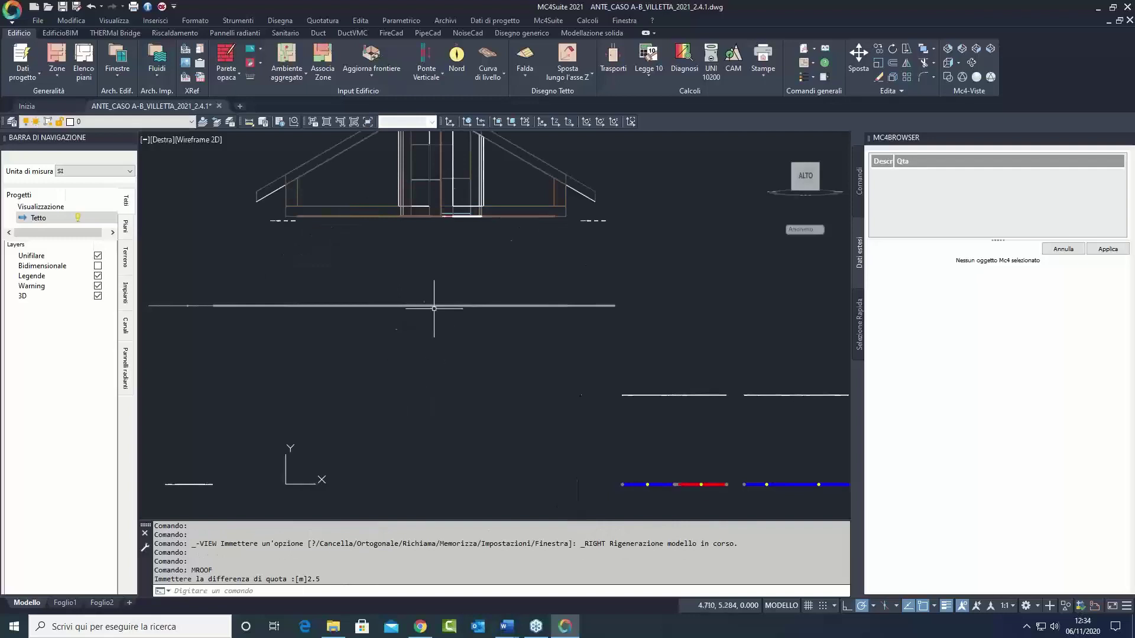
middle_click_drag(524, 294, 520, 345)
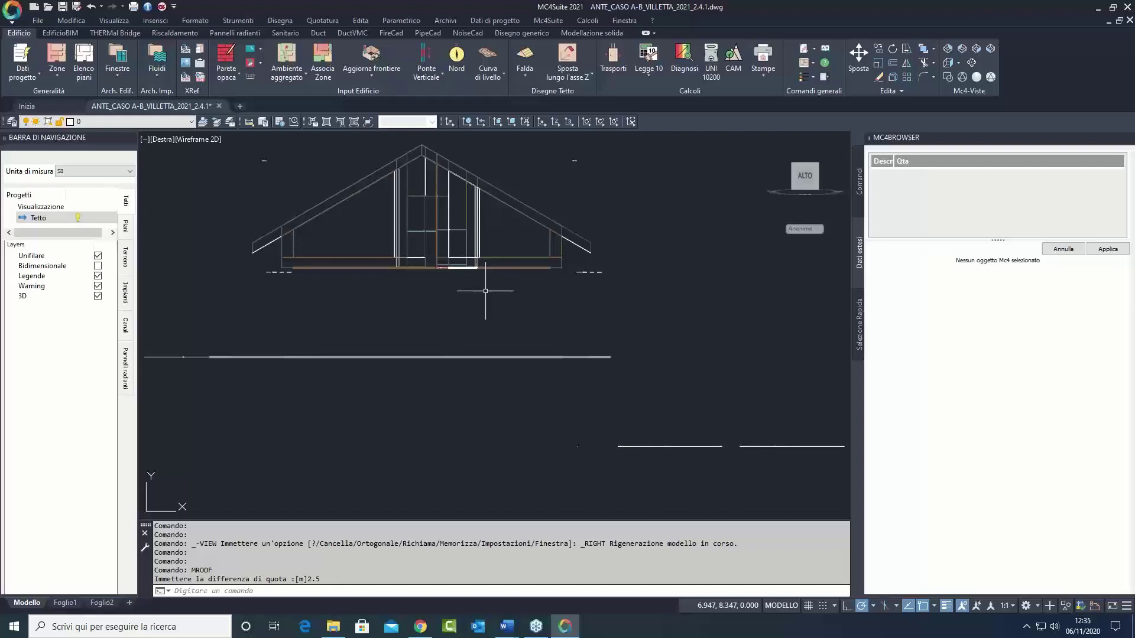
left_click(959, 62)
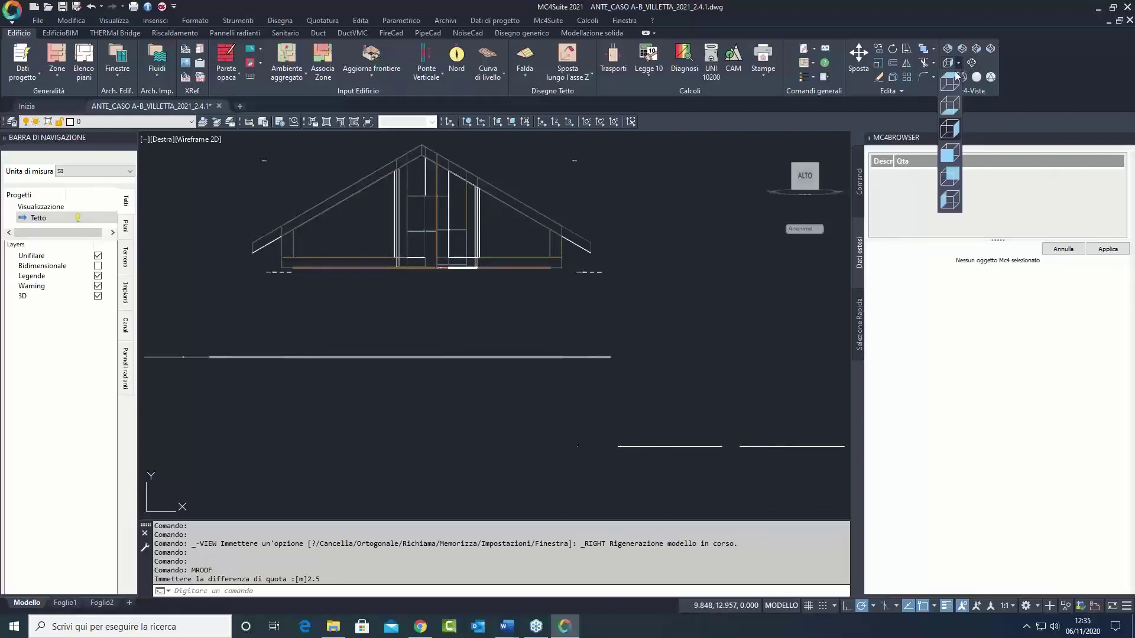
left_click(949, 82)
scroll(516, 334, "up", 2)
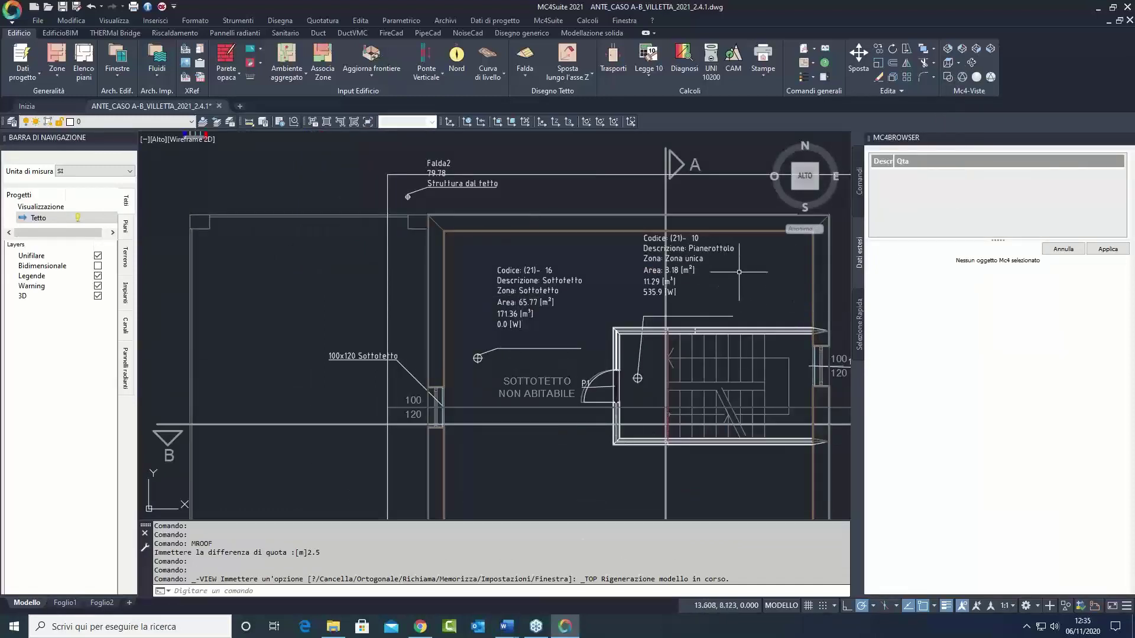
middle_click_drag(730, 269, 723, 252)
scroll(475, 318, "down", 4)
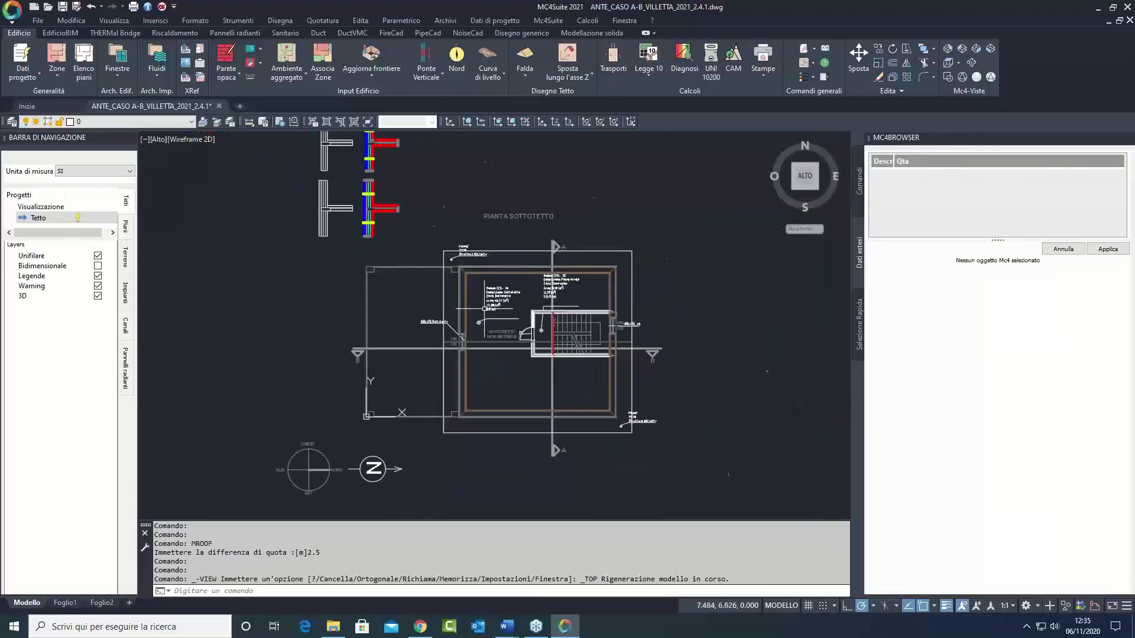
scroll(493, 295, "up", 4)
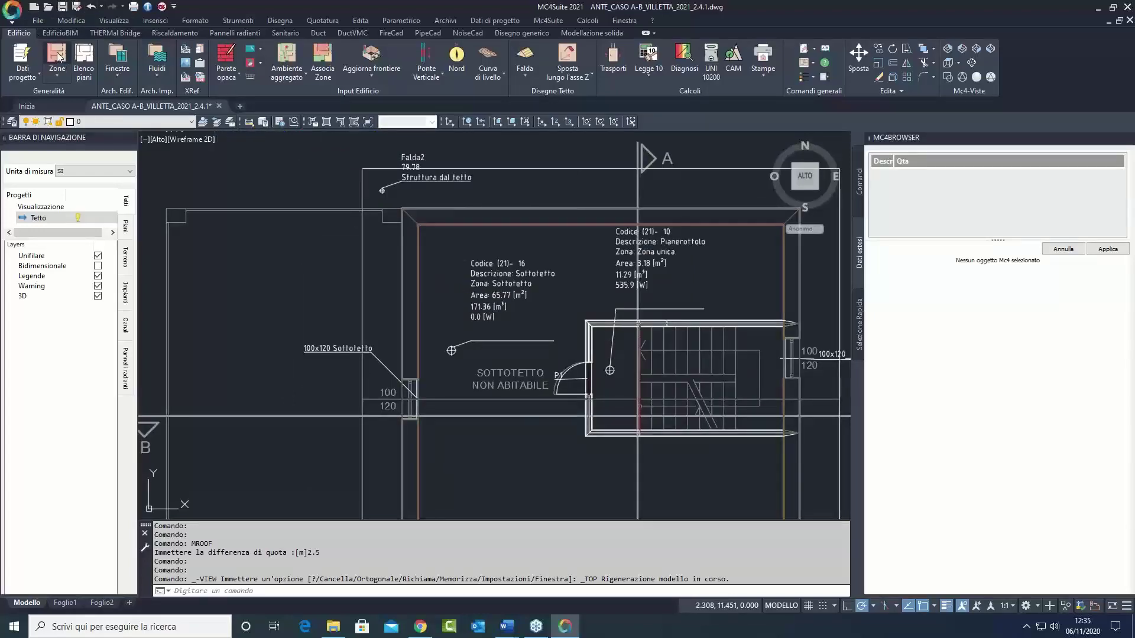
Step: Copy the Zona unica zone in the VILLETTA unit as a new zone described P2 ampliamento
left_click(57, 56)
left_click(54, 109)
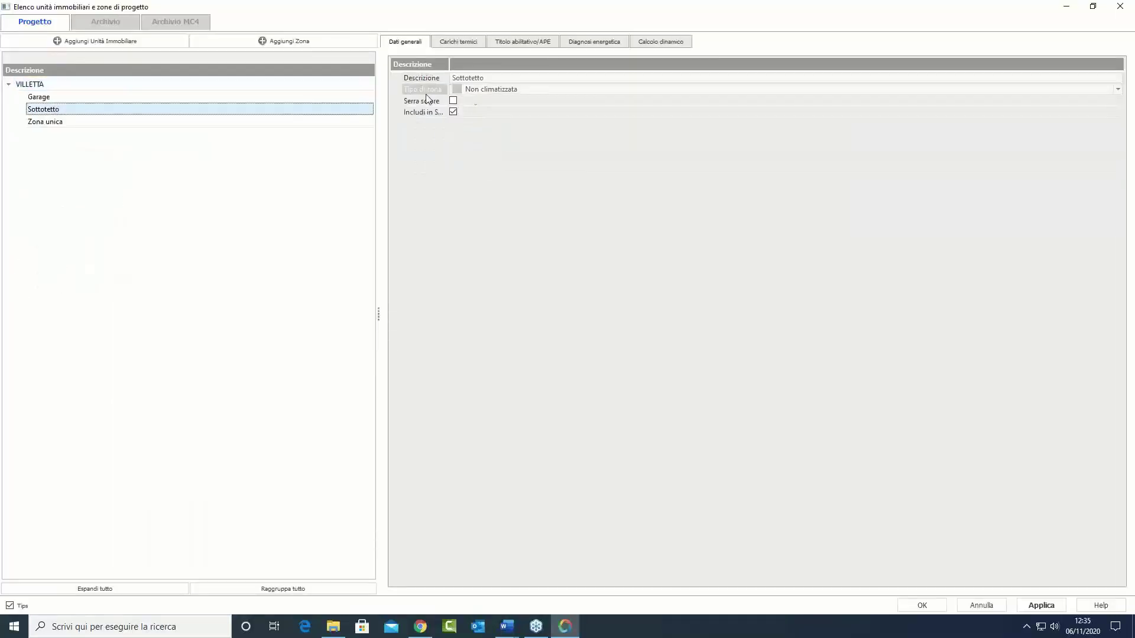
left_click(63, 123)
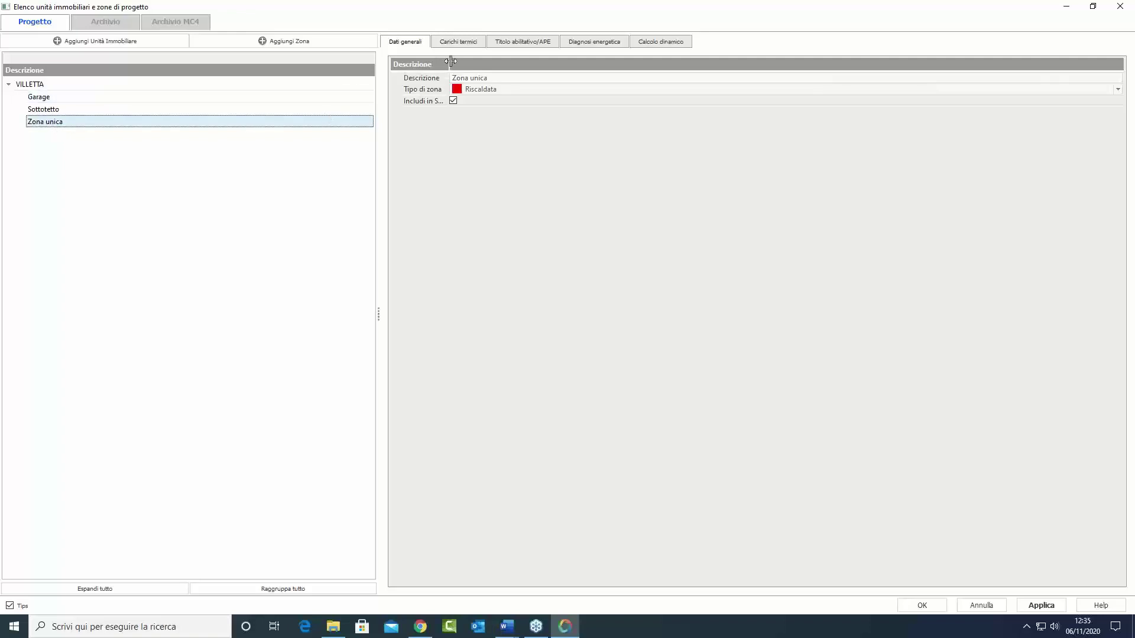
left_click_drag(449, 64, 510, 63)
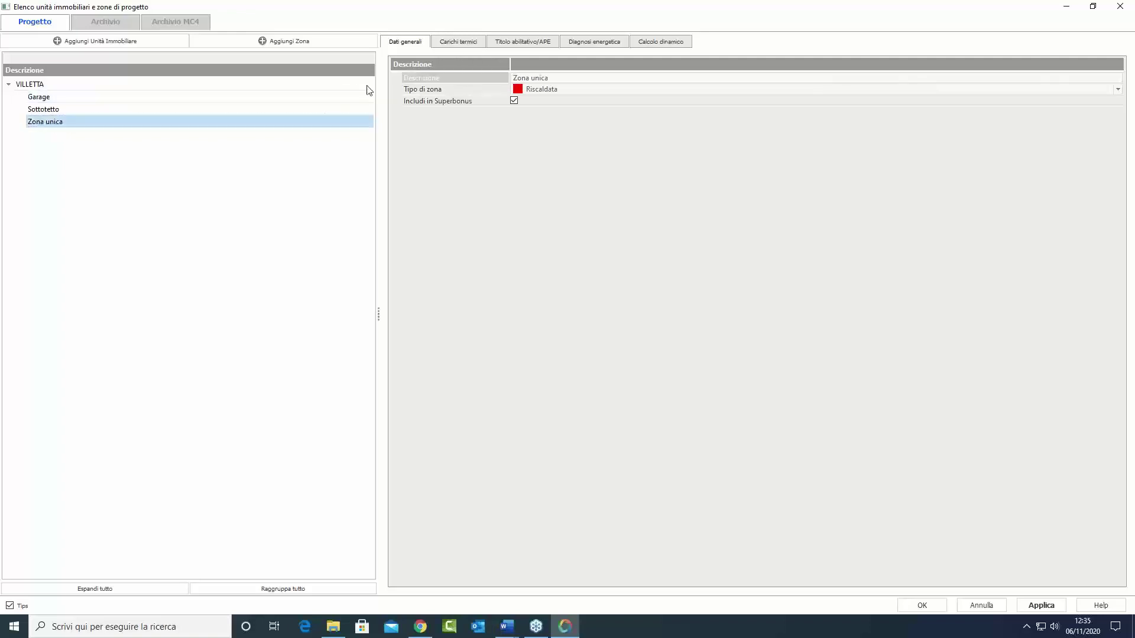
right_click(86, 122)
left_click(125, 142)
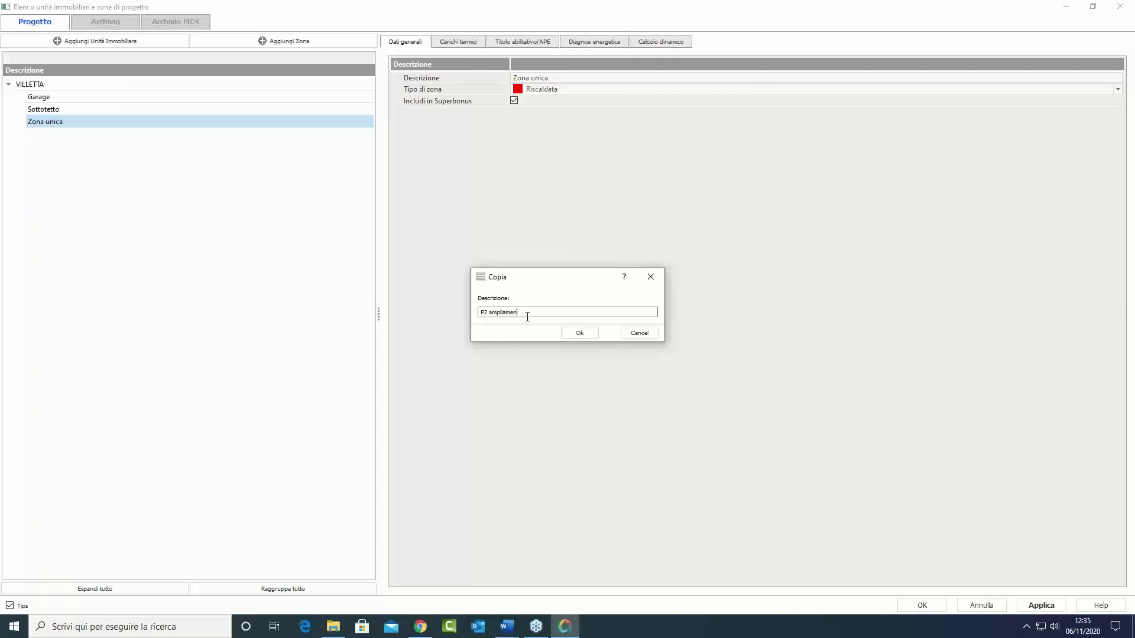
left_click(576, 333)
Step: Exclude the P2 ampliamento zone from the Superbonus and apply the zone changes
left_click(69, 109)
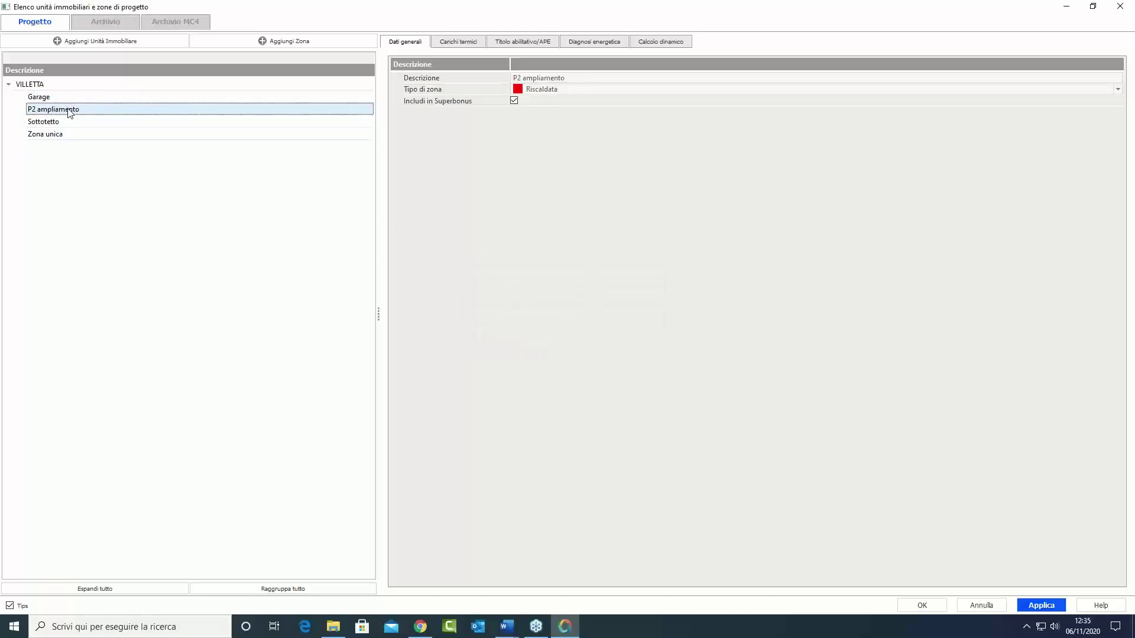
left_click(512, 103)
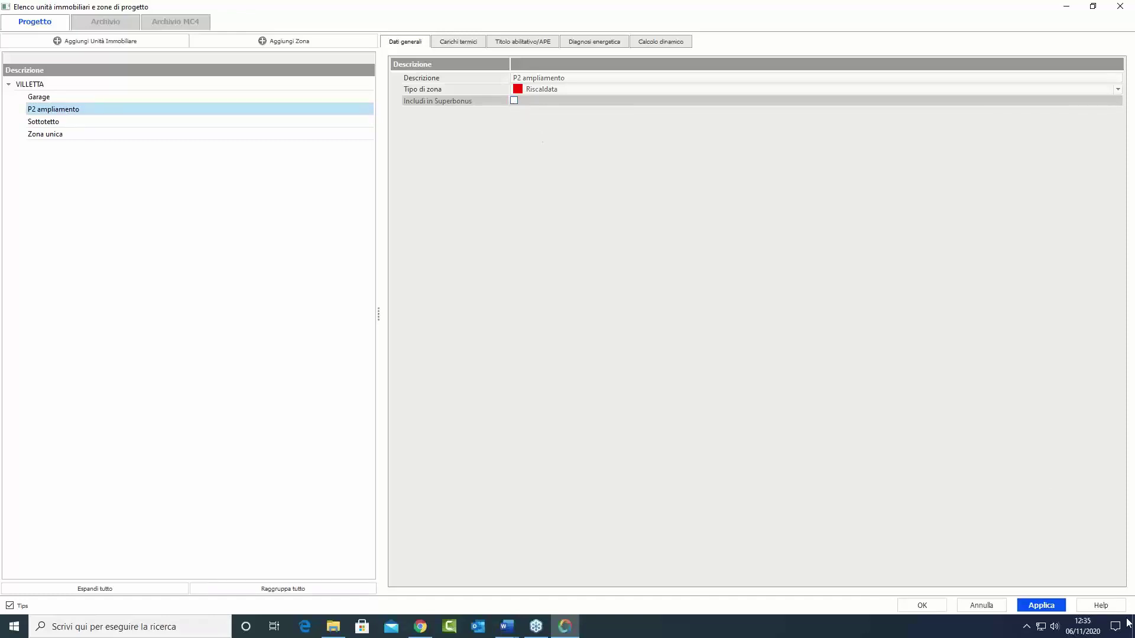
left_click(1055, 609)
left_click(941, 607)
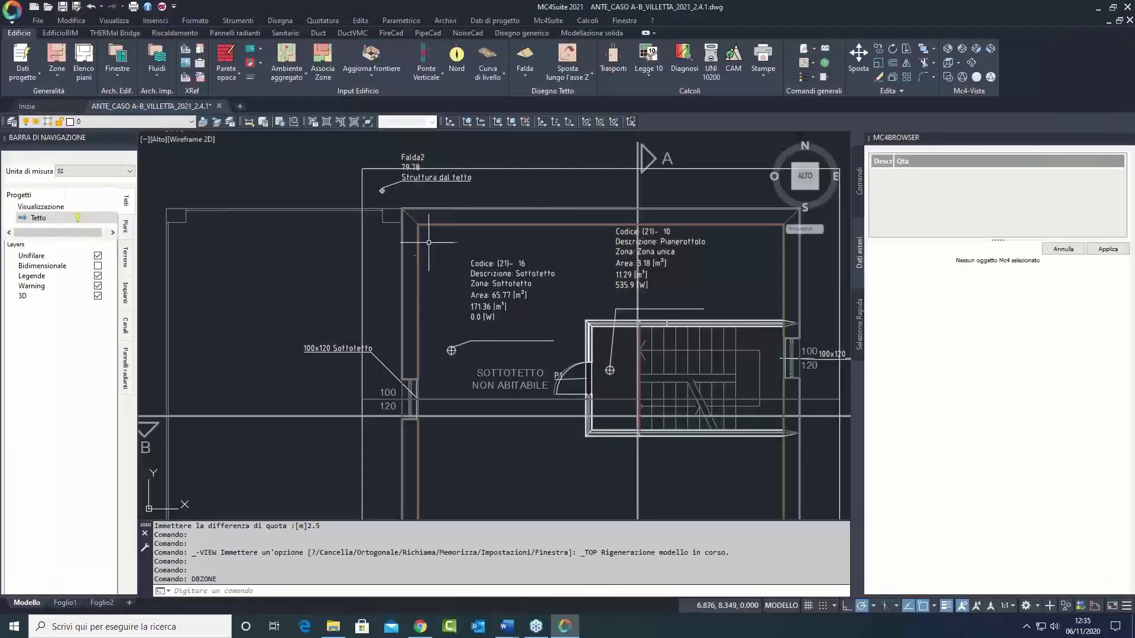
Step: Make Piano secondo the current floor and check the zone given in its room labels
left_click(54, 239)
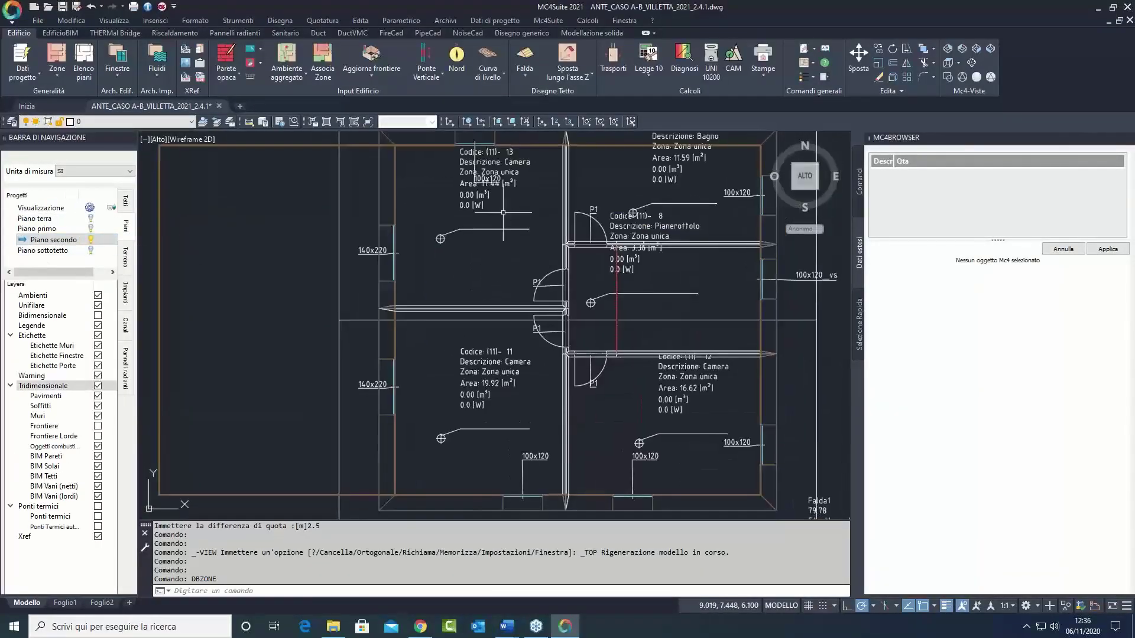
middle_click_drag(524, 291, 500, 211)
scroll(502, 179, "up", 2)
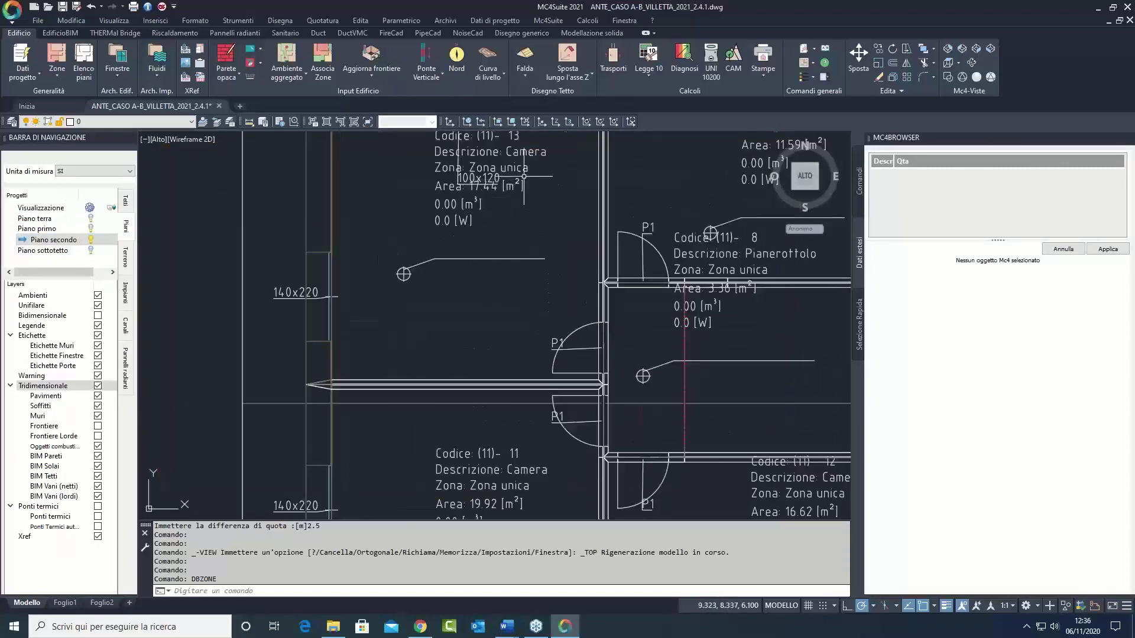
scroll(488, 504, "up", 2)
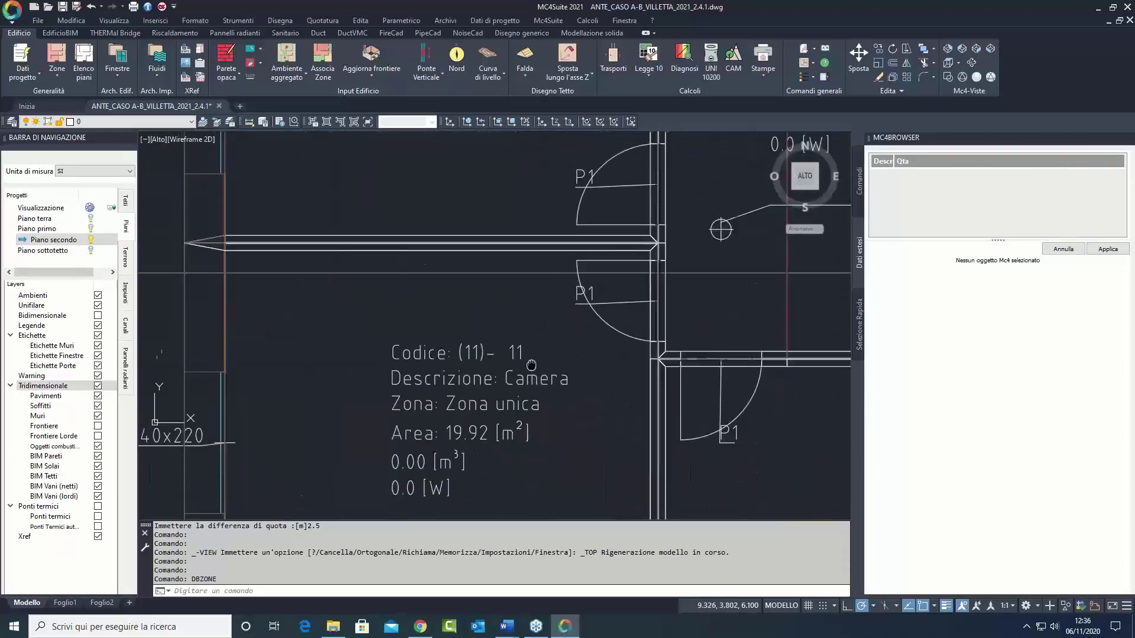
middle_click_drag(488, 504, 476, 394)
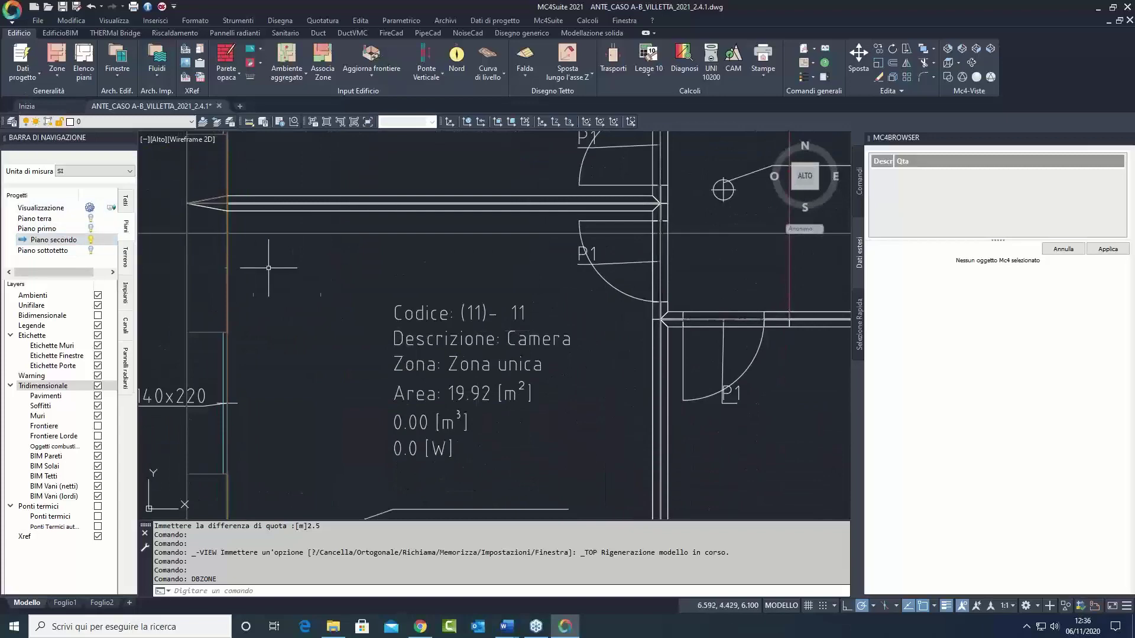
scroll(327, 269, "down", 8)
Step: Assign all the rooms of Piano secondo to the P2 ampliamento zone and apply the change
left_click(440, 349)
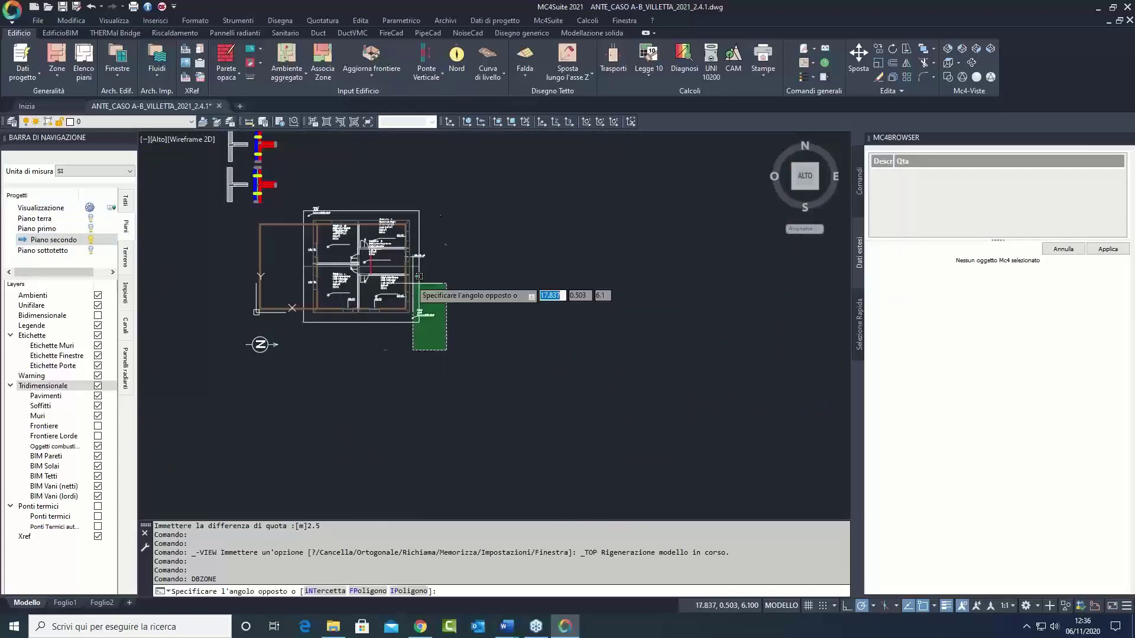
left_click(291, 193)
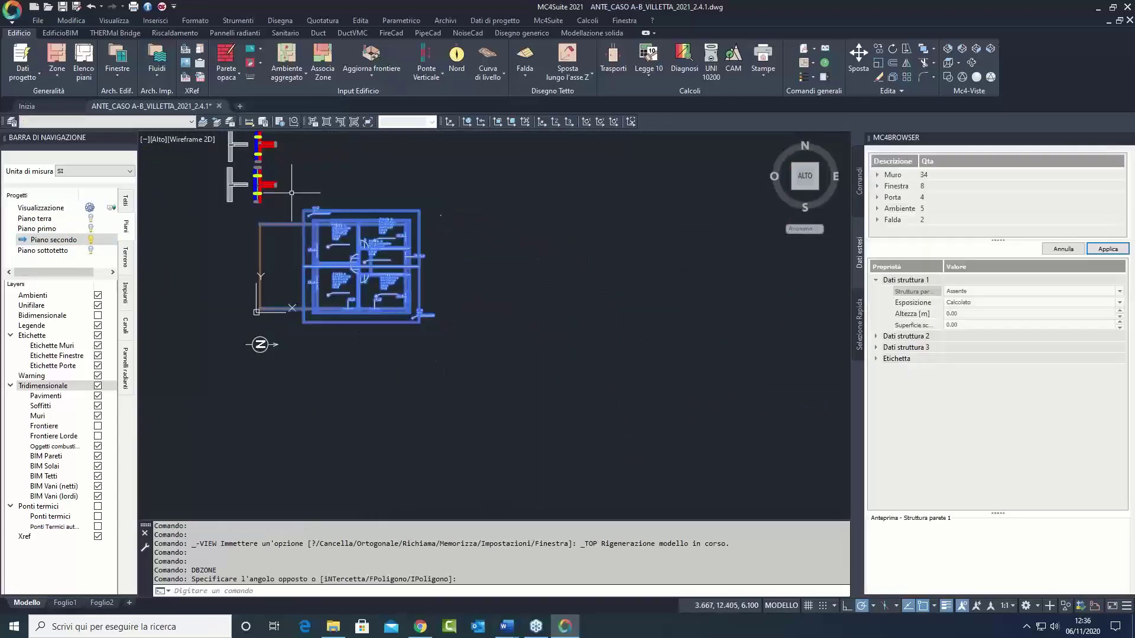
left_click(908, 210)
left_click(984, 327)
left_click(983, 325)
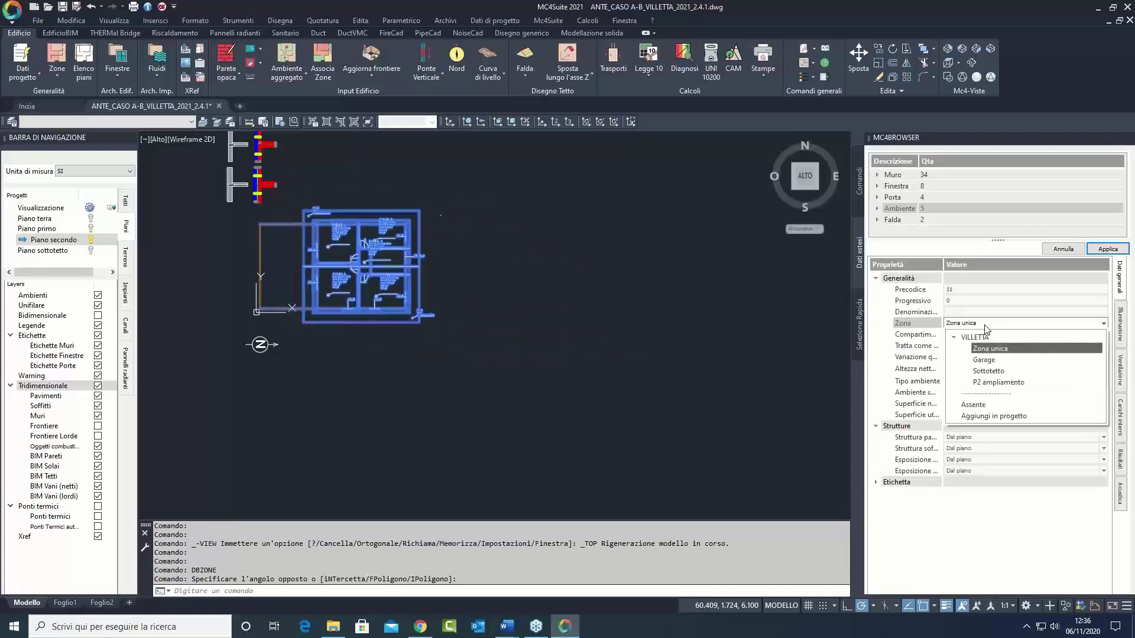
left_click(1009, 381)
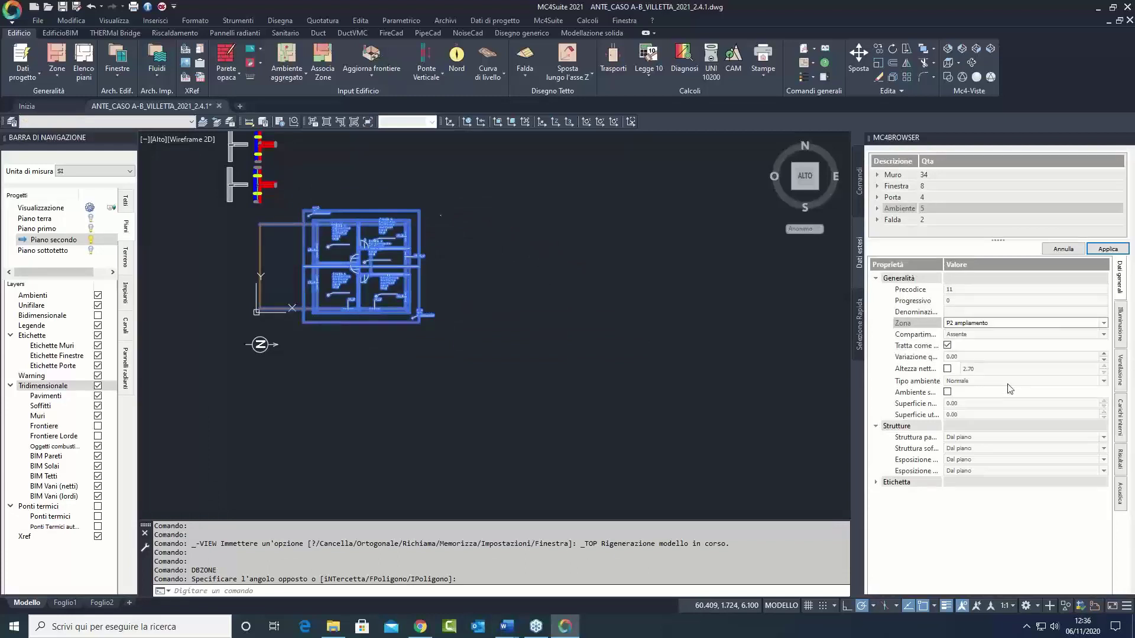
left_click(1106, 248)
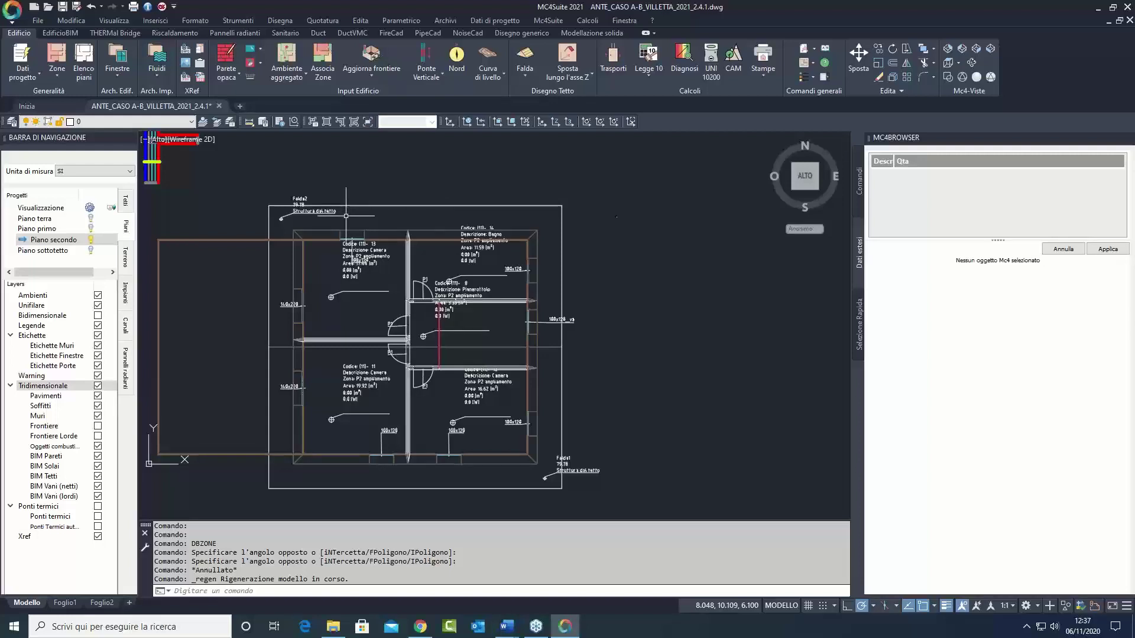
Step: Import the structures Soffitto v.sottotetto non risc and Pavimento sottotetto non risc from the personal archive into the project
left_click(114, 79)
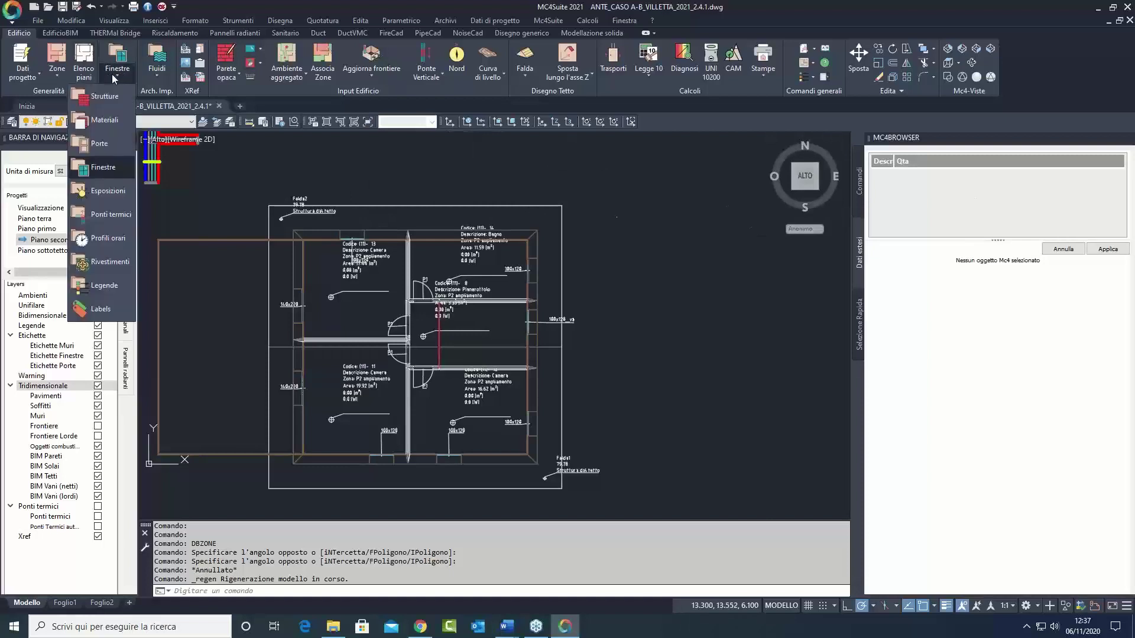
left_click(124, 106)
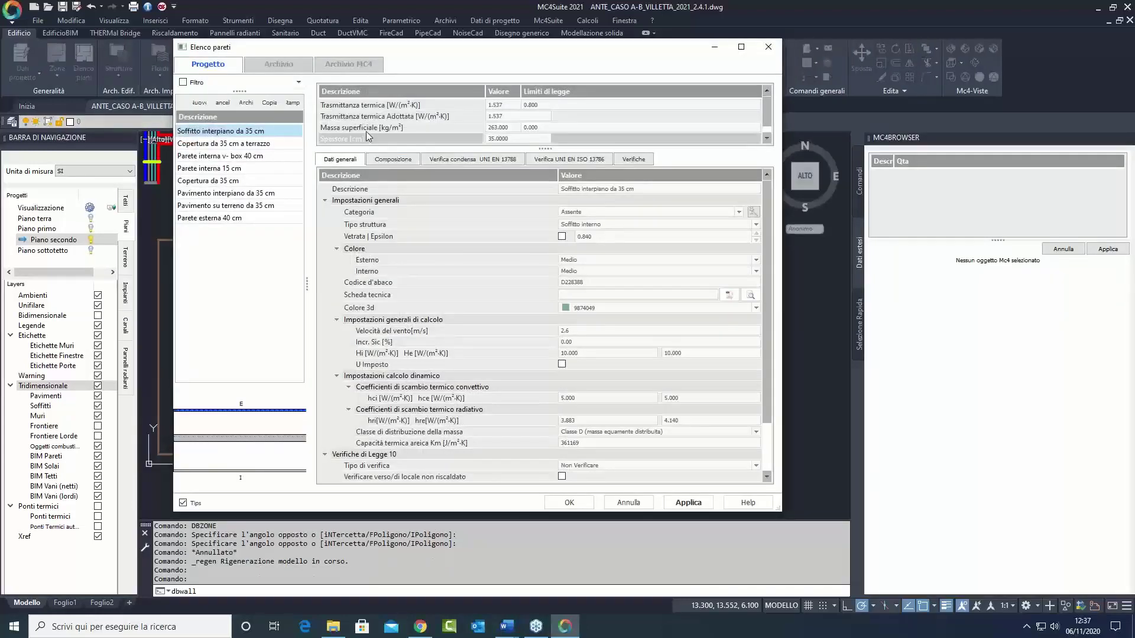
left_click(275, 66)
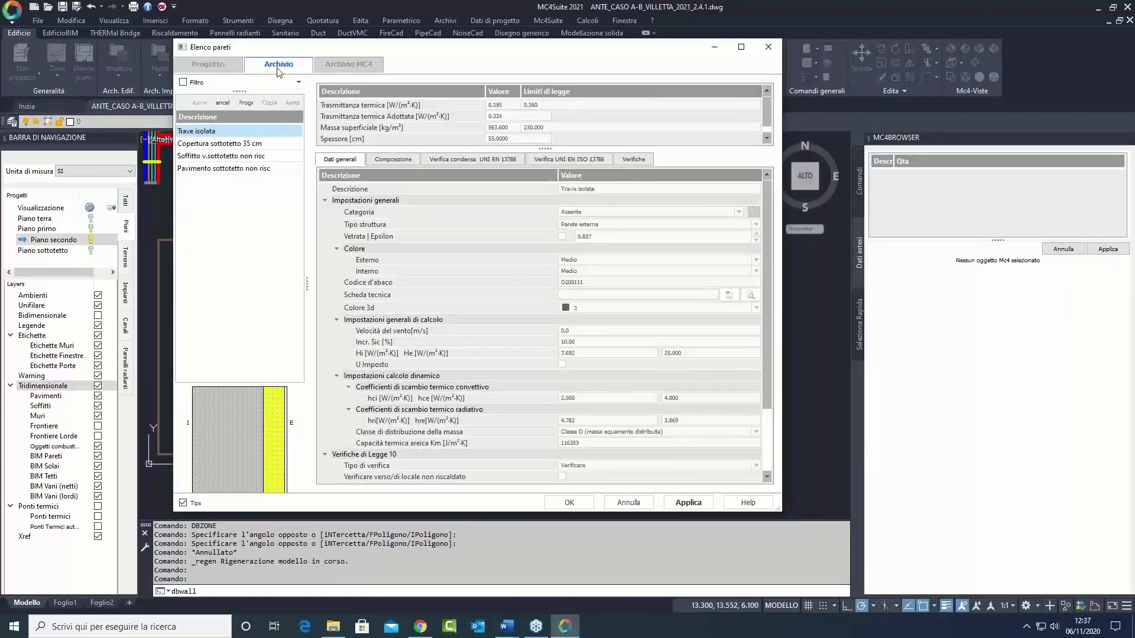
left_click(241, 159)
left_click(239, 168)
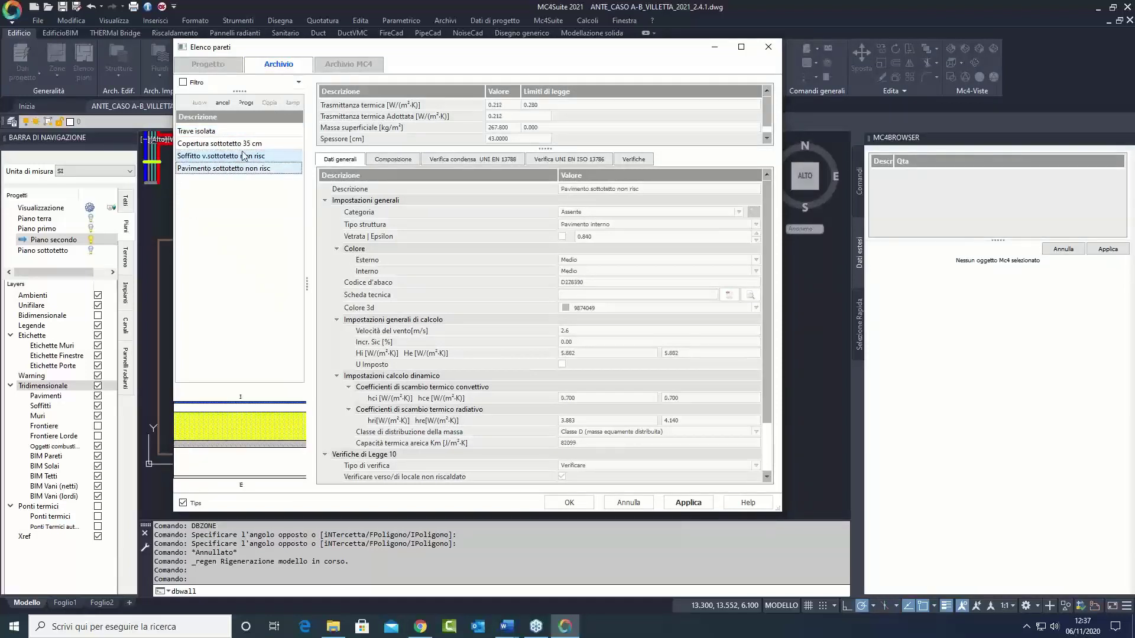
left_click(246, 103)
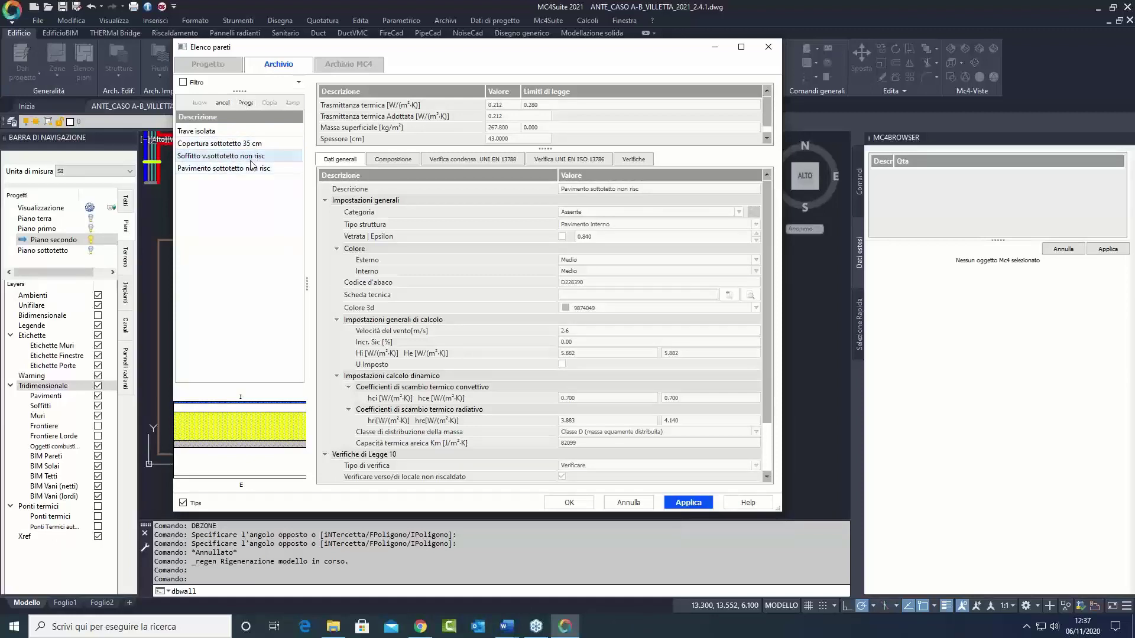
left_click(240, 170)
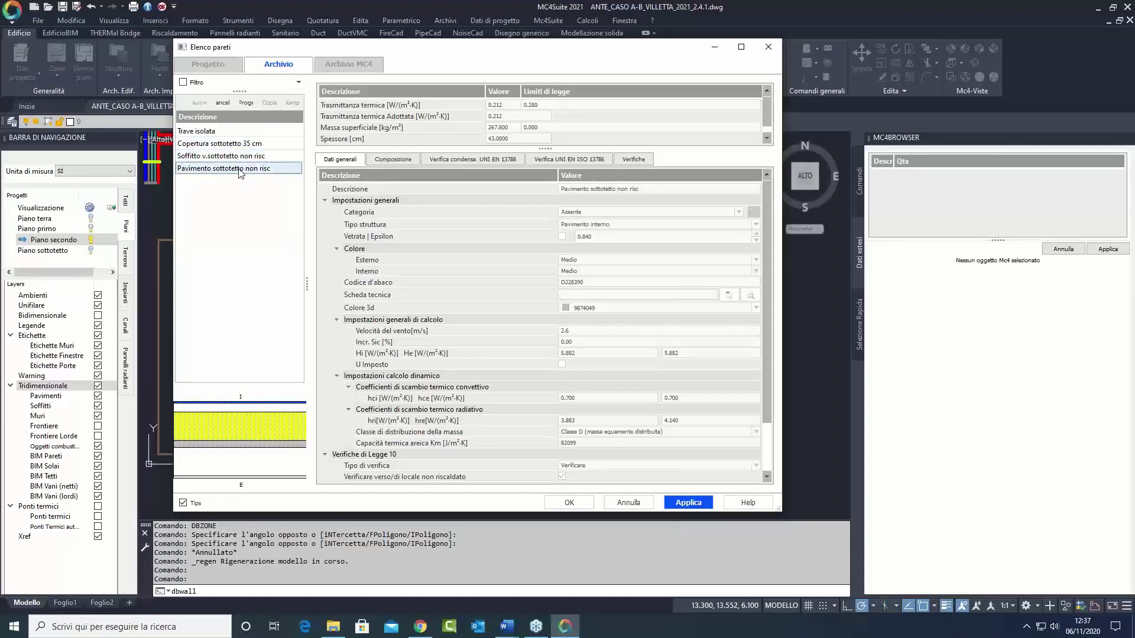
left_click(236, 156)
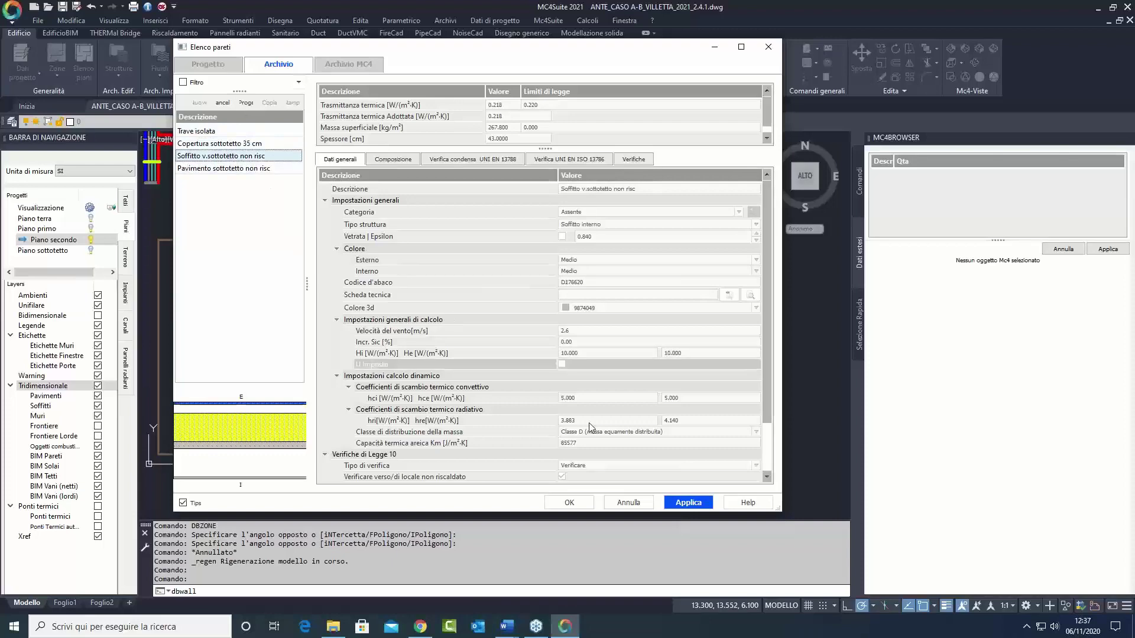
left_click(583, 503)
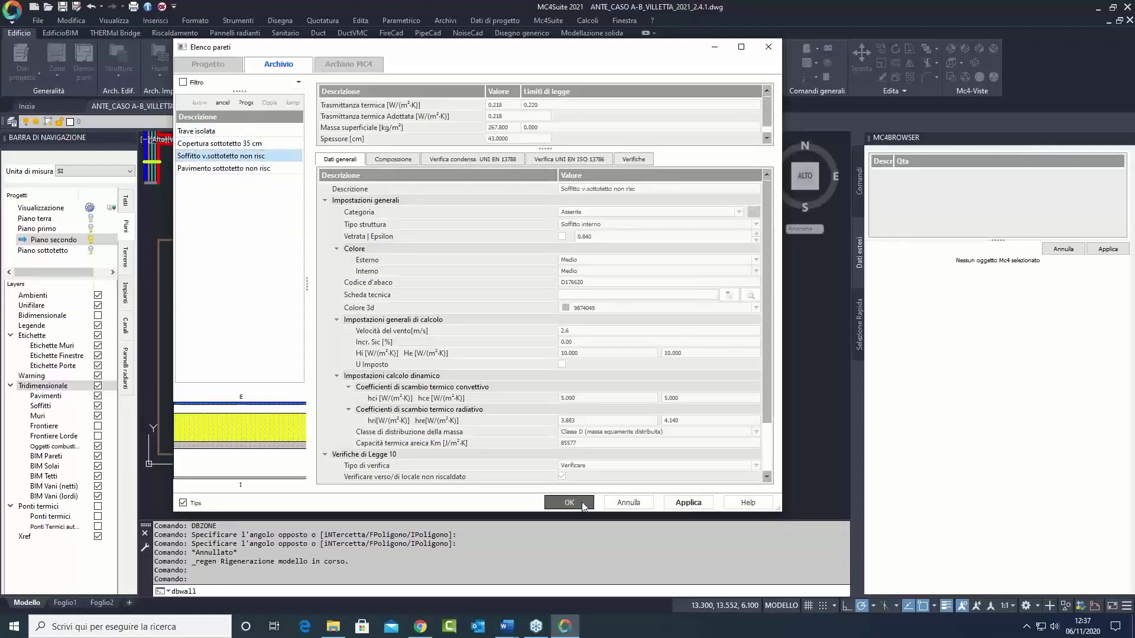
Step: Set the ceiling structure of Piano secondo to Soffitto v.sottotetto non risc in the floor settings
left_click(85, 65)
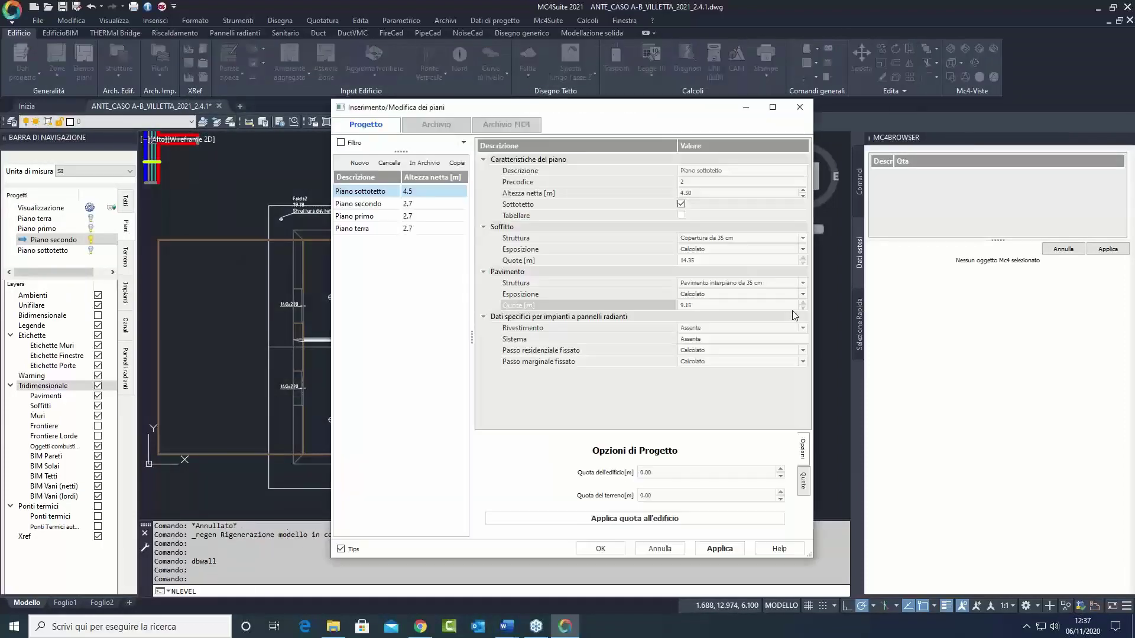
left_click(374, 203)
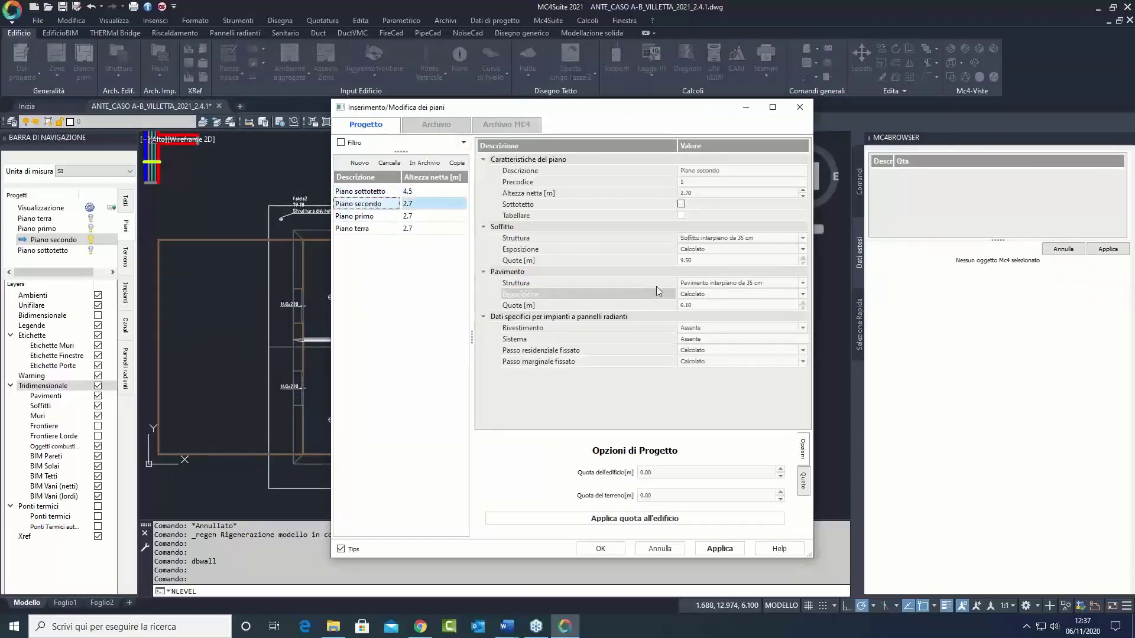
left_click(732, 239)
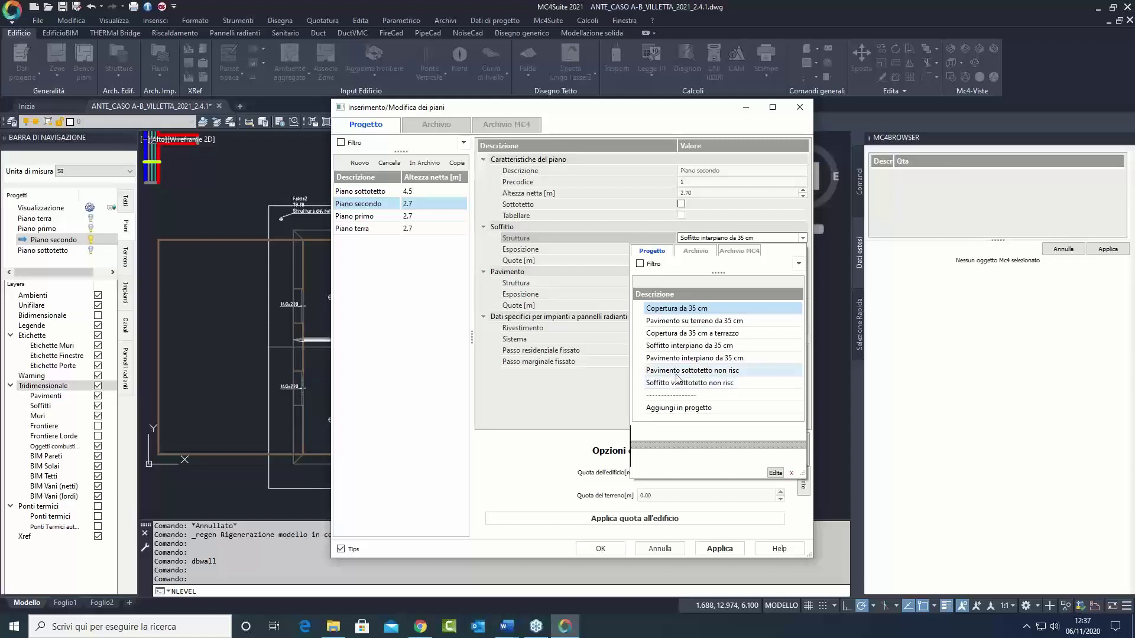
left_click(678, 383)
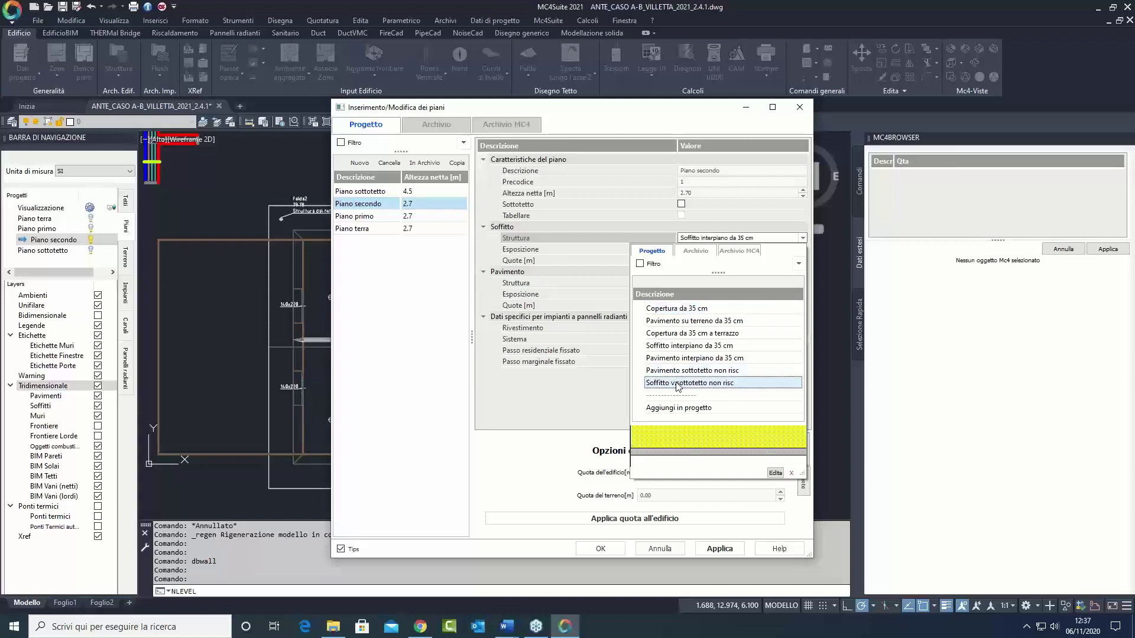
left_click(677, 384)
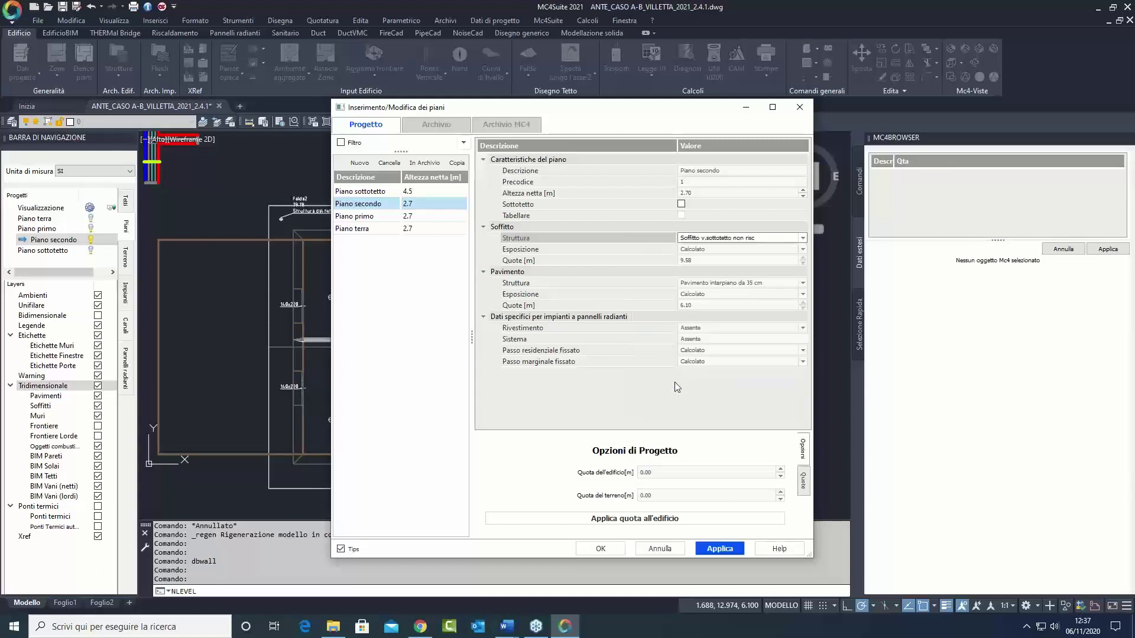
Step: Set the floor structure of Piano sottotetto to Pavimento sottotetto non risc and apply the floor changes
left_click(379, 193)
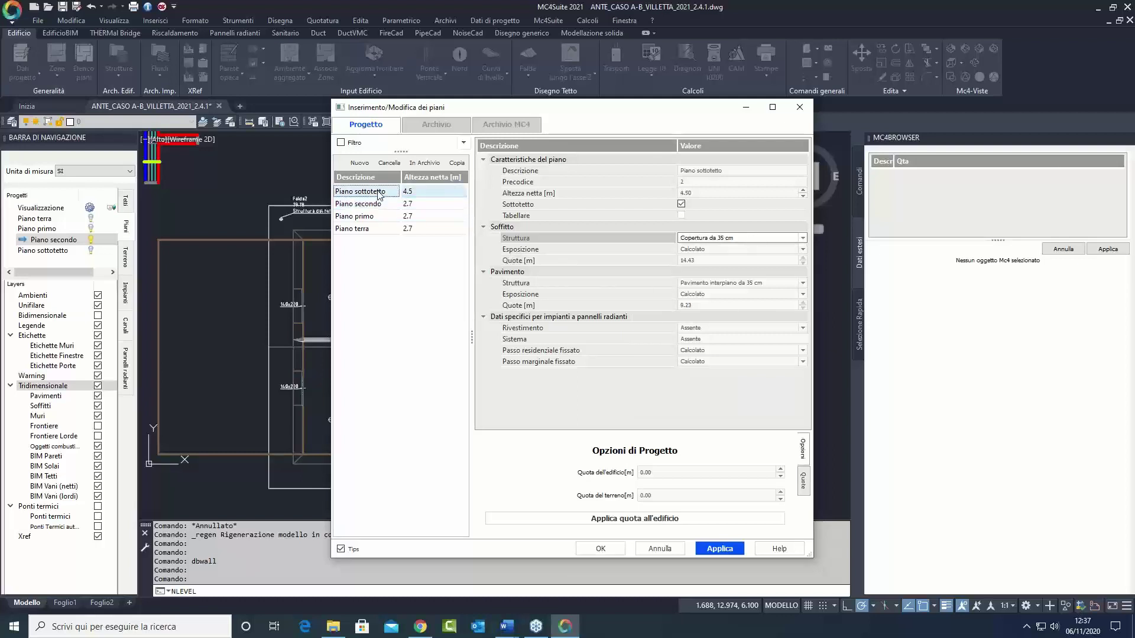
left_click(720, 285)
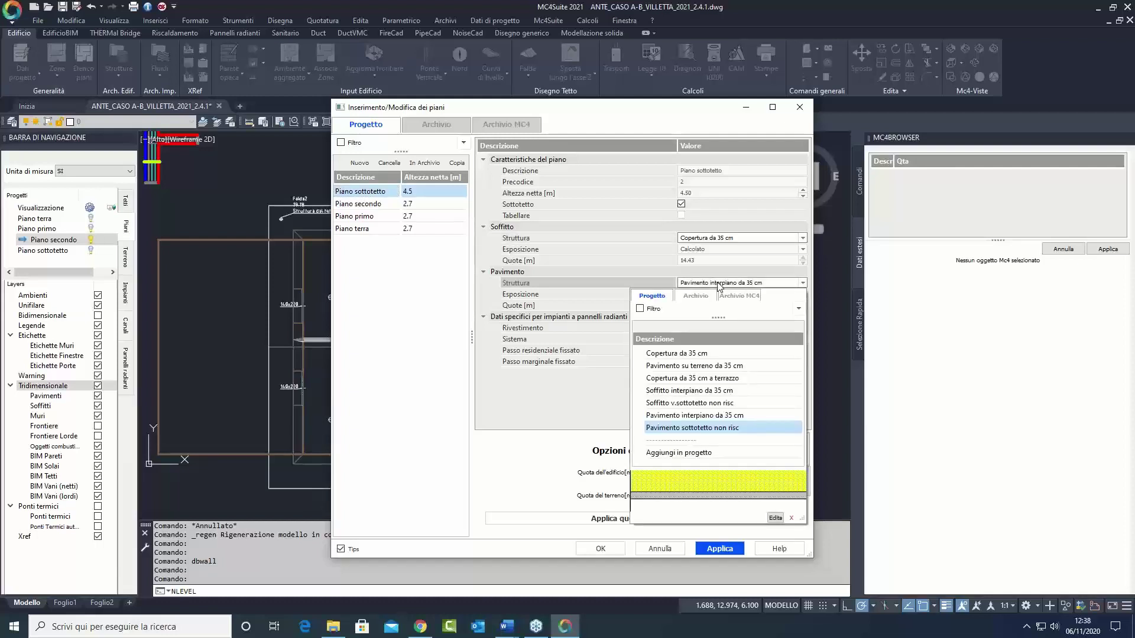
left_click(697, 428)
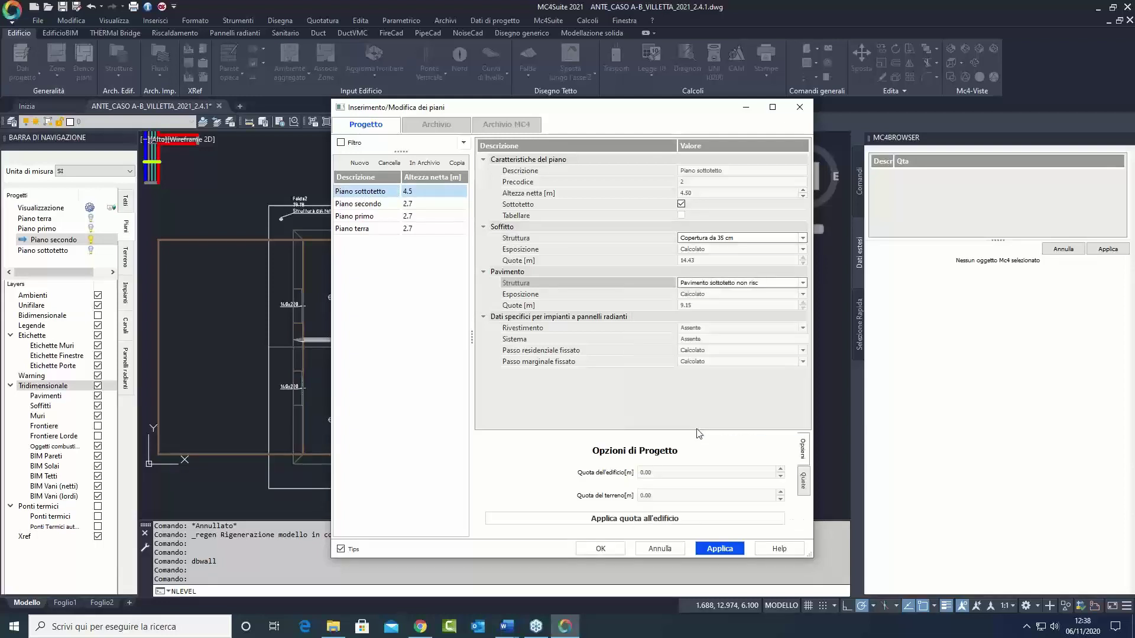
left_click(393, 204)
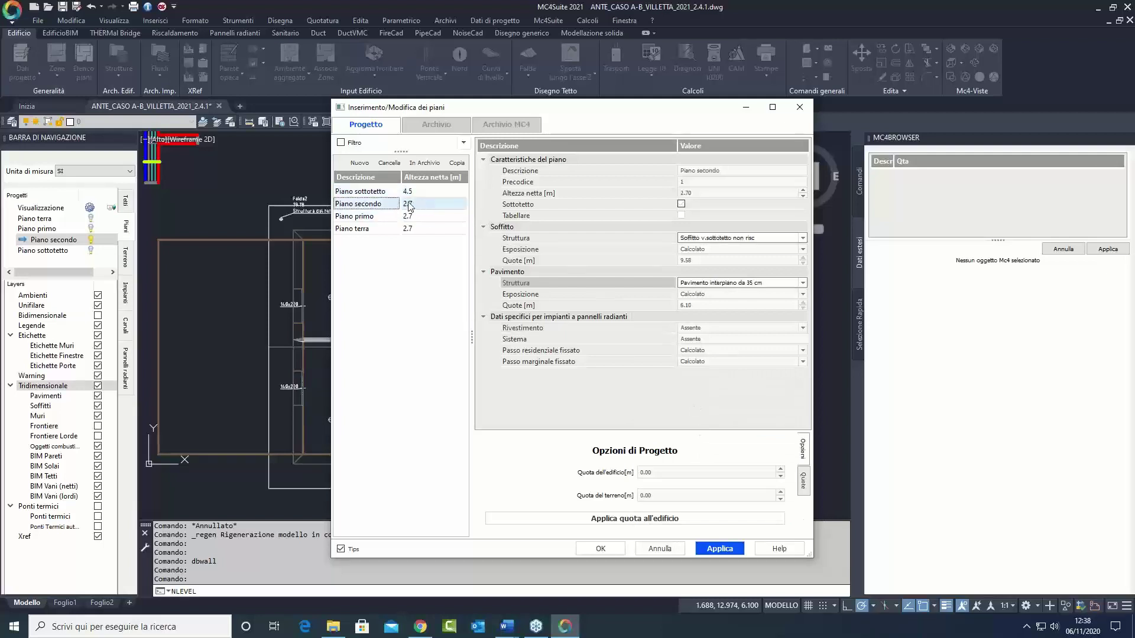
left_click(390, 193)
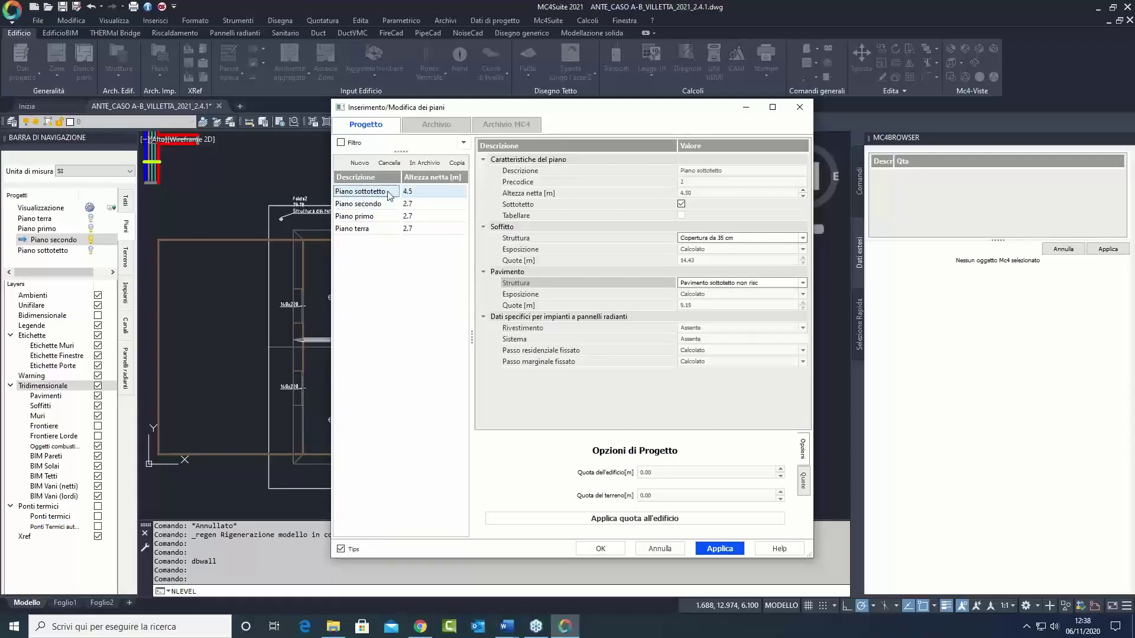
left_click(720, 550)
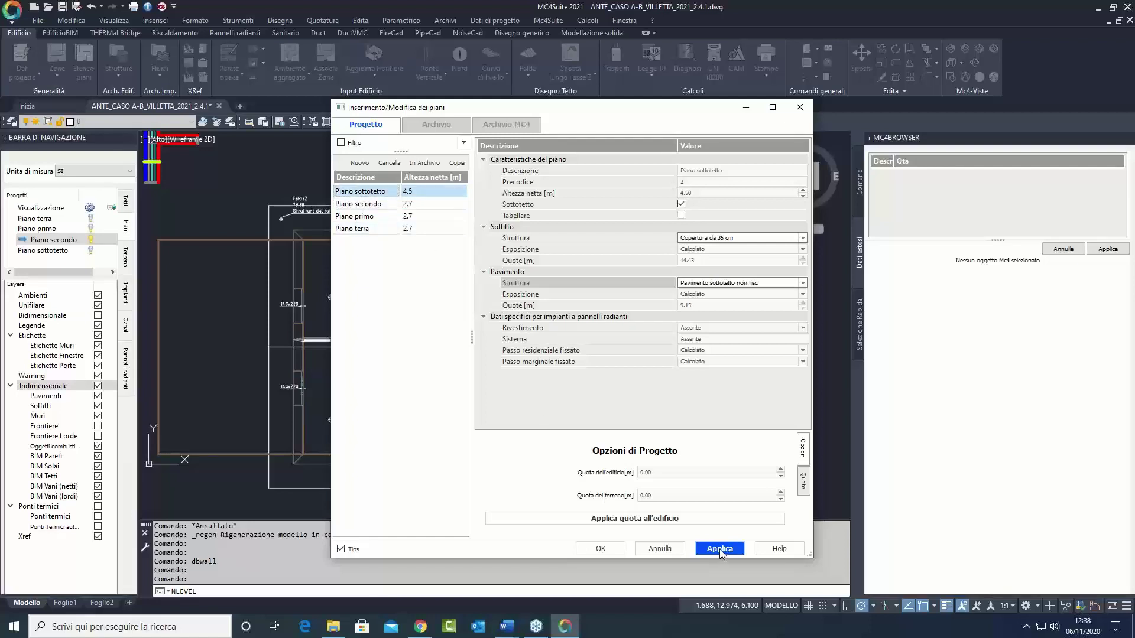
left_click(602, 551)
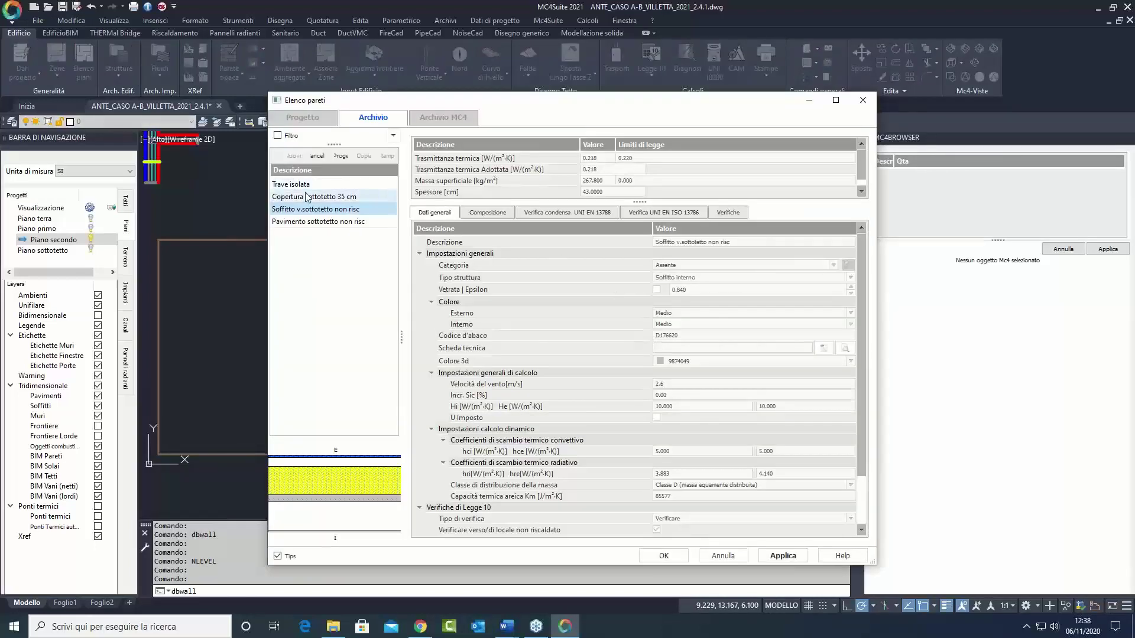
Step: Add a 12 cm layer of insulation 260 (Polist.espanso) on the outer side of the project structure Parete esterna 40 cm
left_click(319, 121)
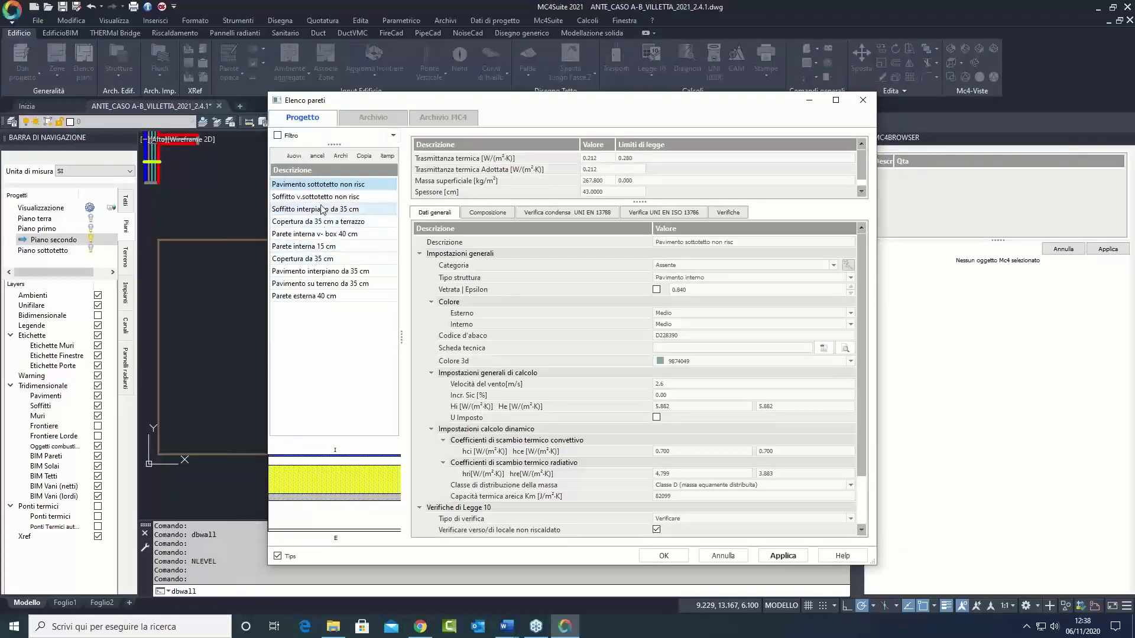
left_click(308, 297)
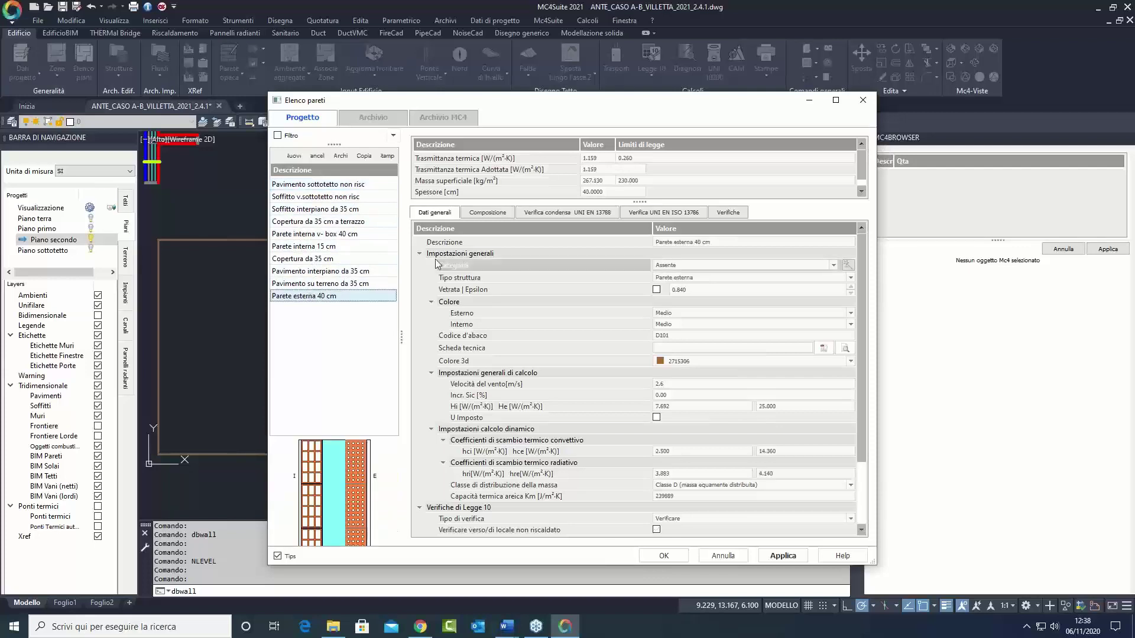
left_click(488, 212)
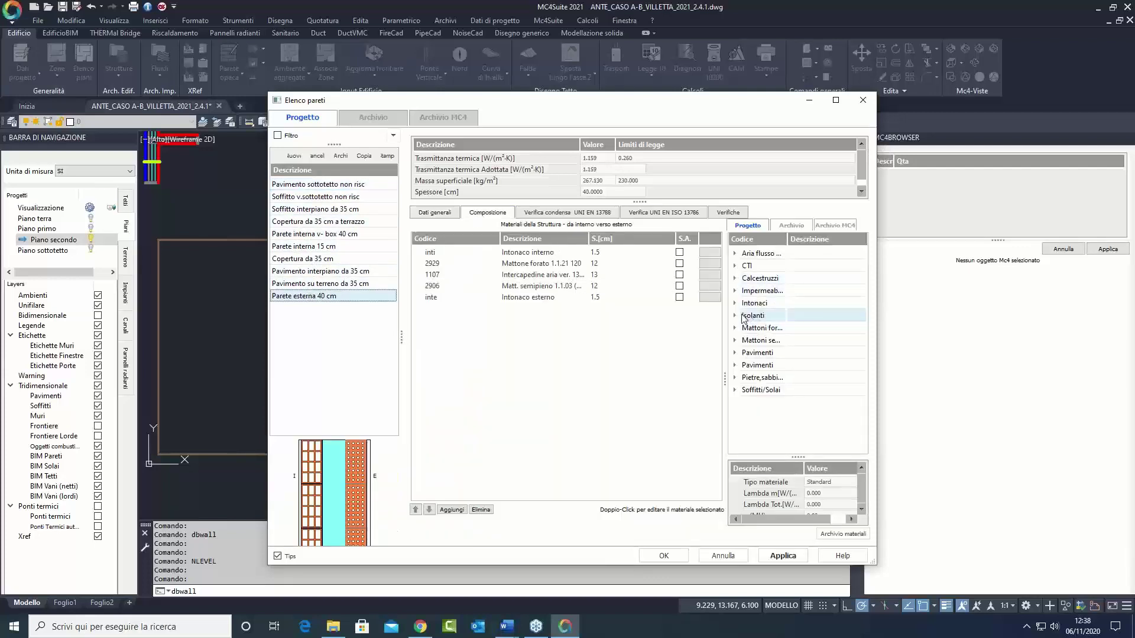
double_click(744, 318)
left_click_drag(824, 327, 648, 332)
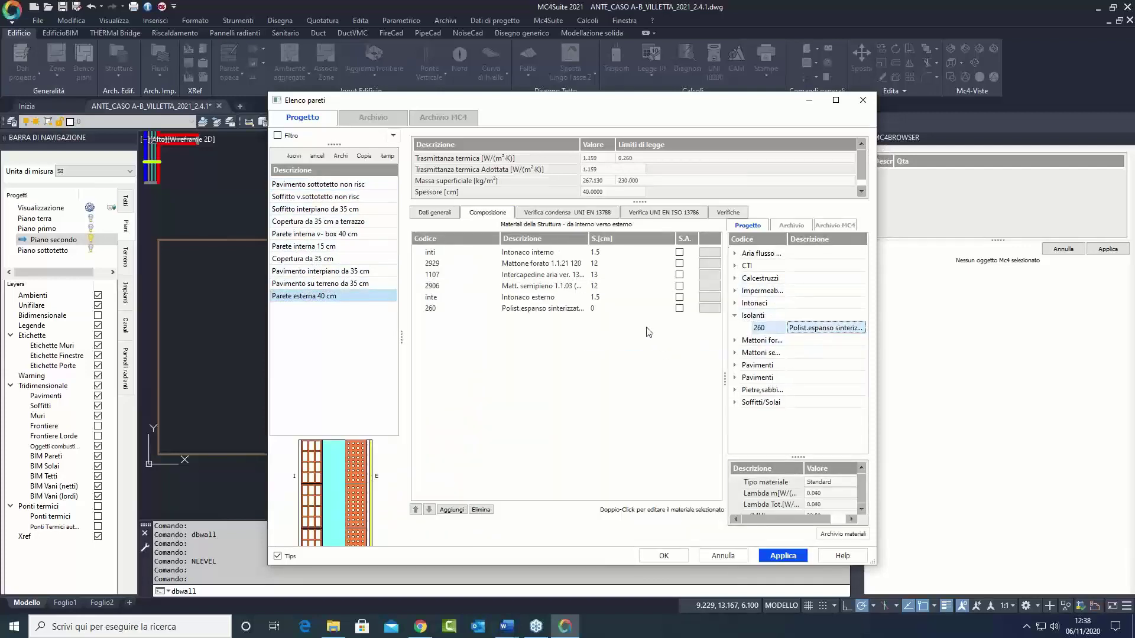
double_click(612, 309)
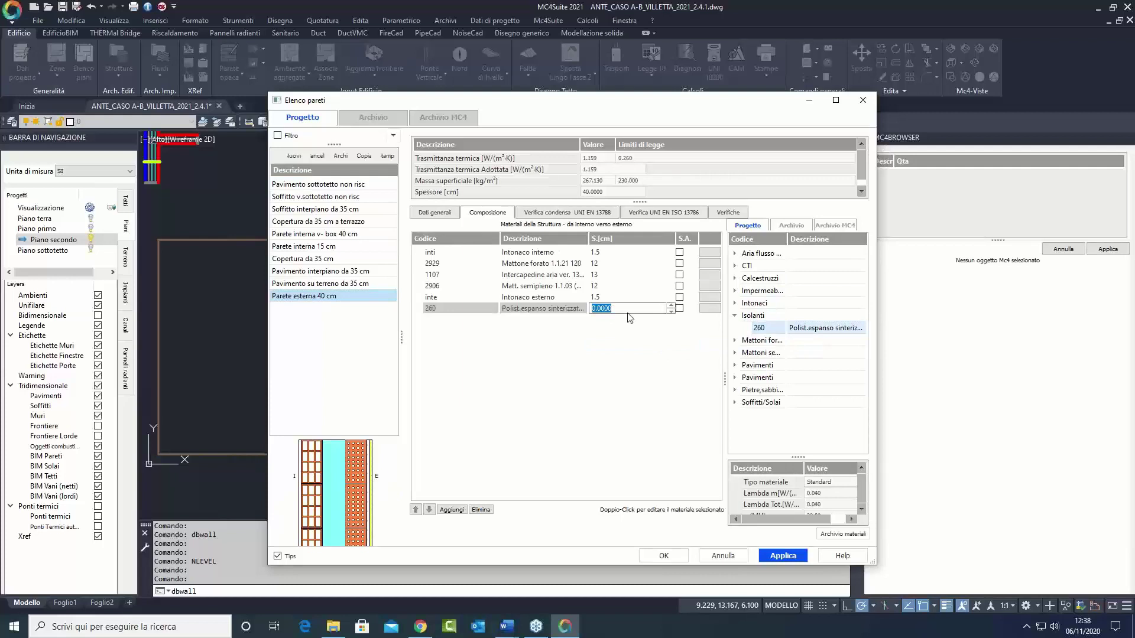
type("12")
key("Return")
Step: Finish Parete esterna 40 cm with a 1 cm outer layer of Intonaco esterno and apply the changes
left_click(735, 303)
left_click_drag(815, 315, 619, 335)
double_click(618, 319)
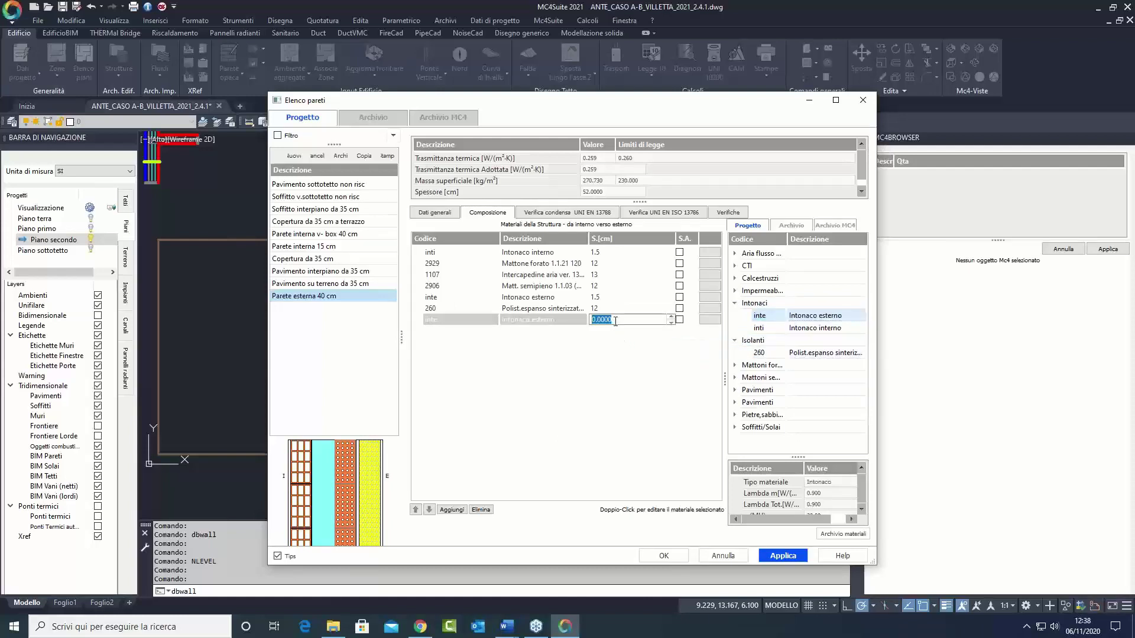
type("2")
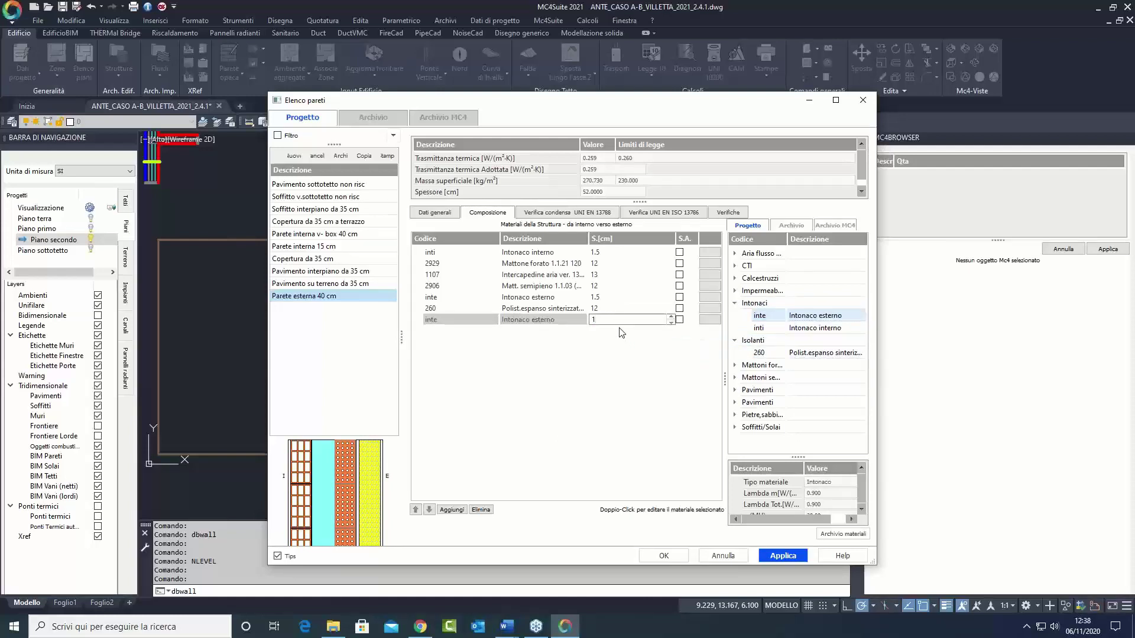
key("Return")
left_click(781, 555)
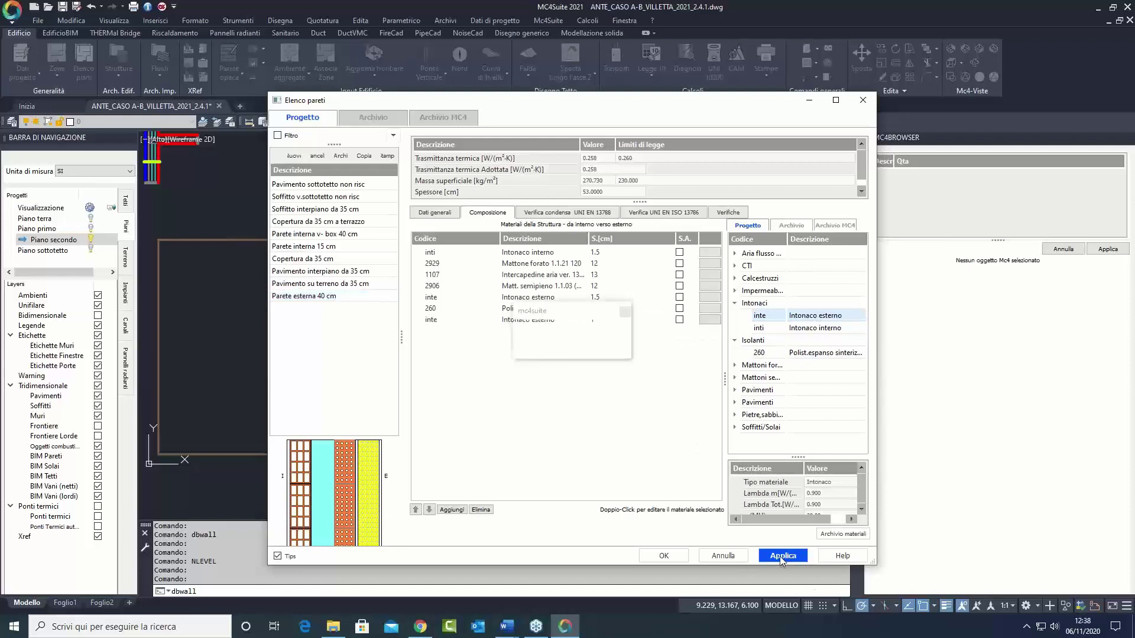
Step: Insert a 6 cm layer of insulation 260 (Polist.espanso) between Calcestruzzo armato and Malta di cemento in Copertura da 35 cm
left_click(306, 260)
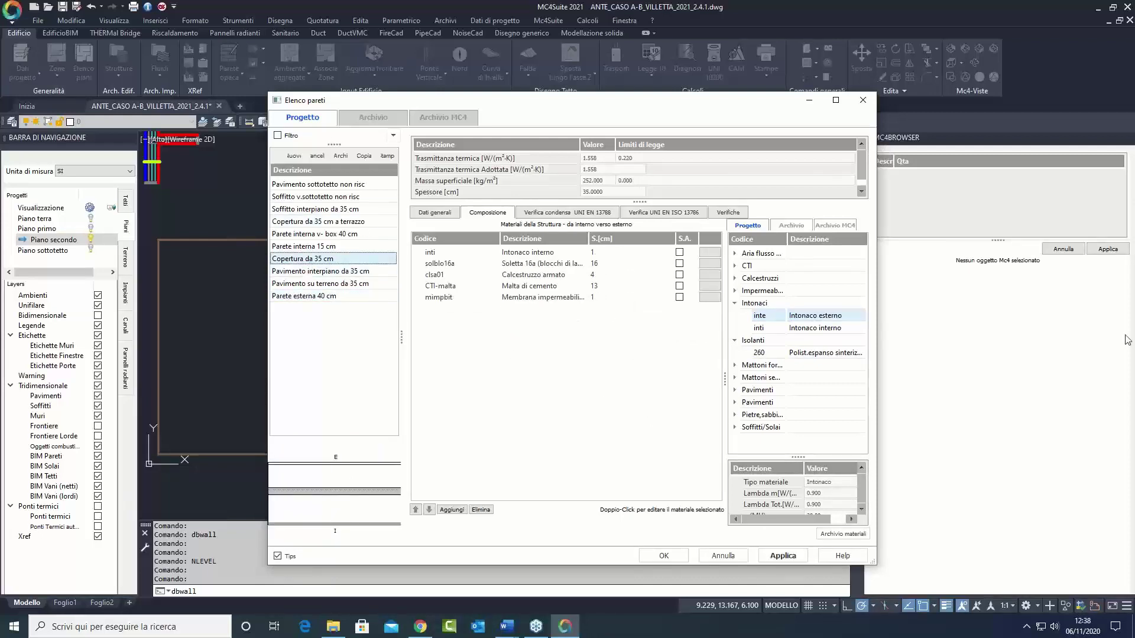
left_click(507, 626)
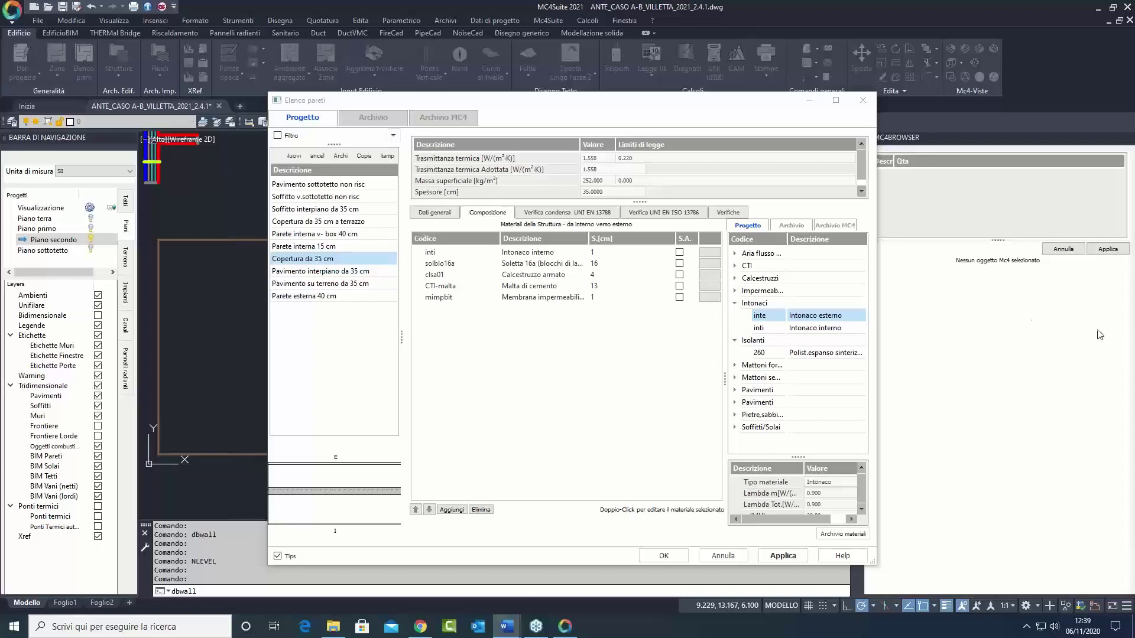
left_click_drag(761, 316, 537, 289)
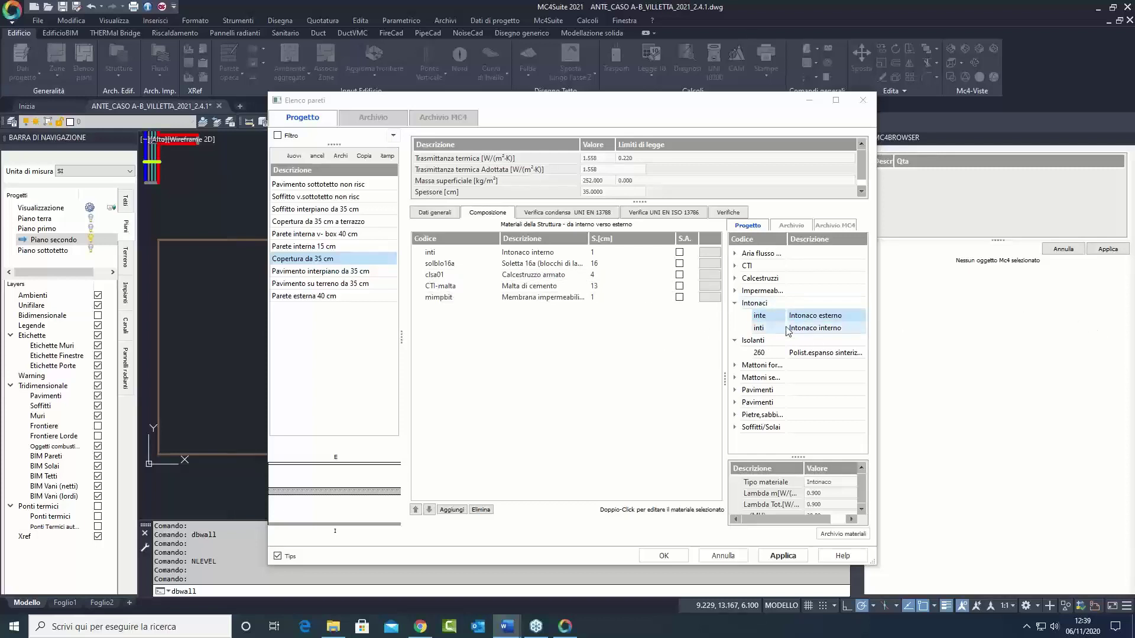
left_click_drag(759, 352, 596, 284)
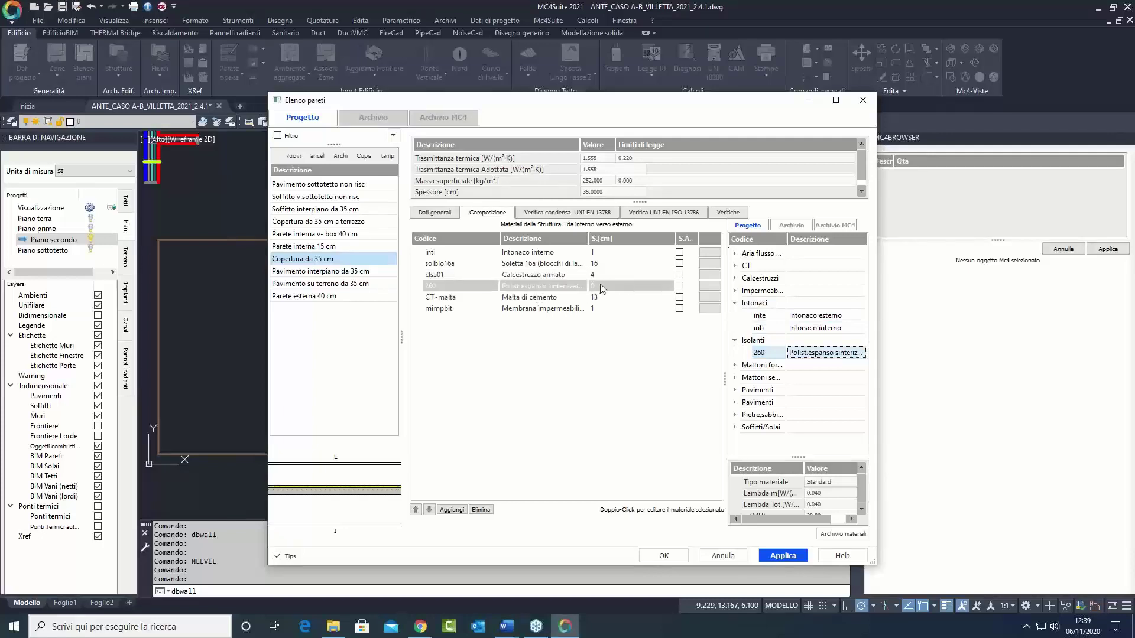
double_click(600, 285)
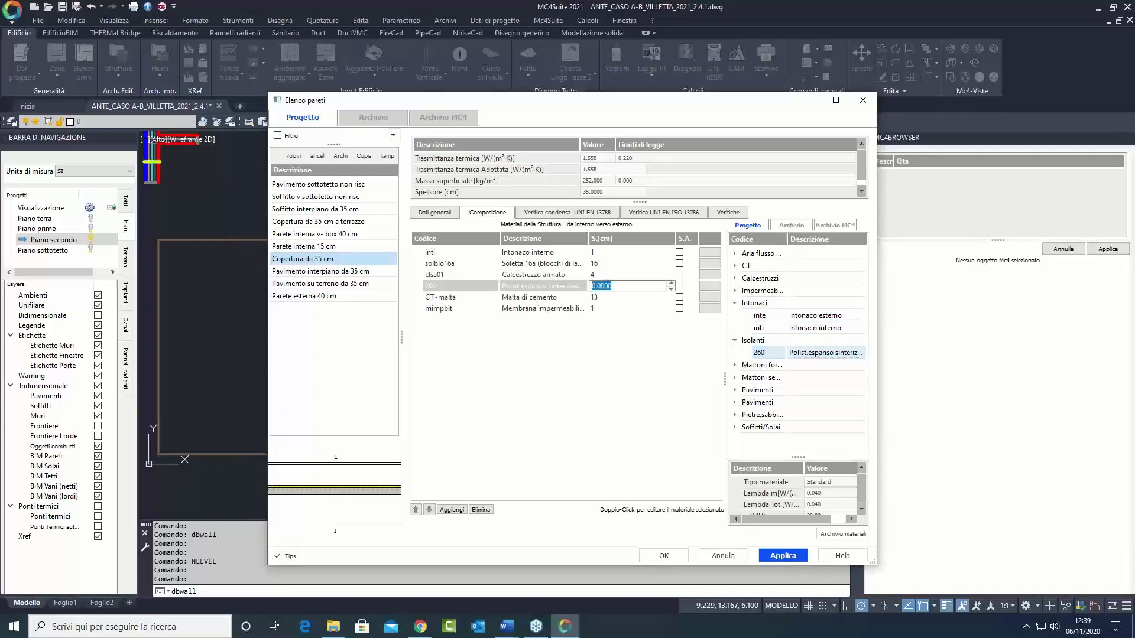
type("6")
Step: Set the thickness of the Malta di cemento layer in Copertura da 35 cm to 7 cm
double_click(605, 296)
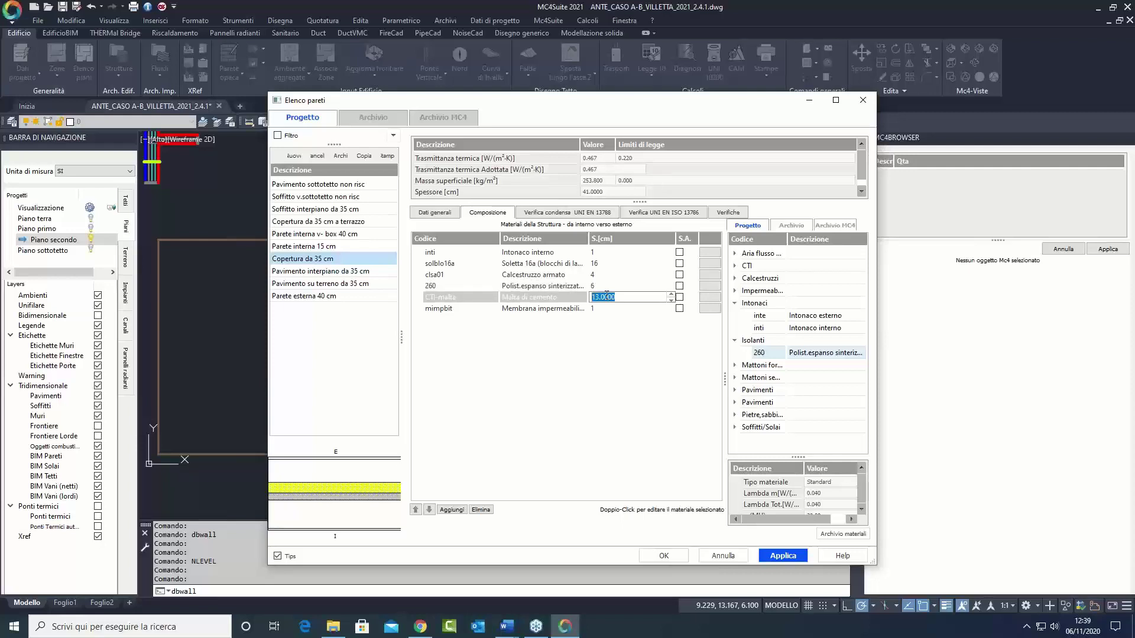
type("7")
key("Return")
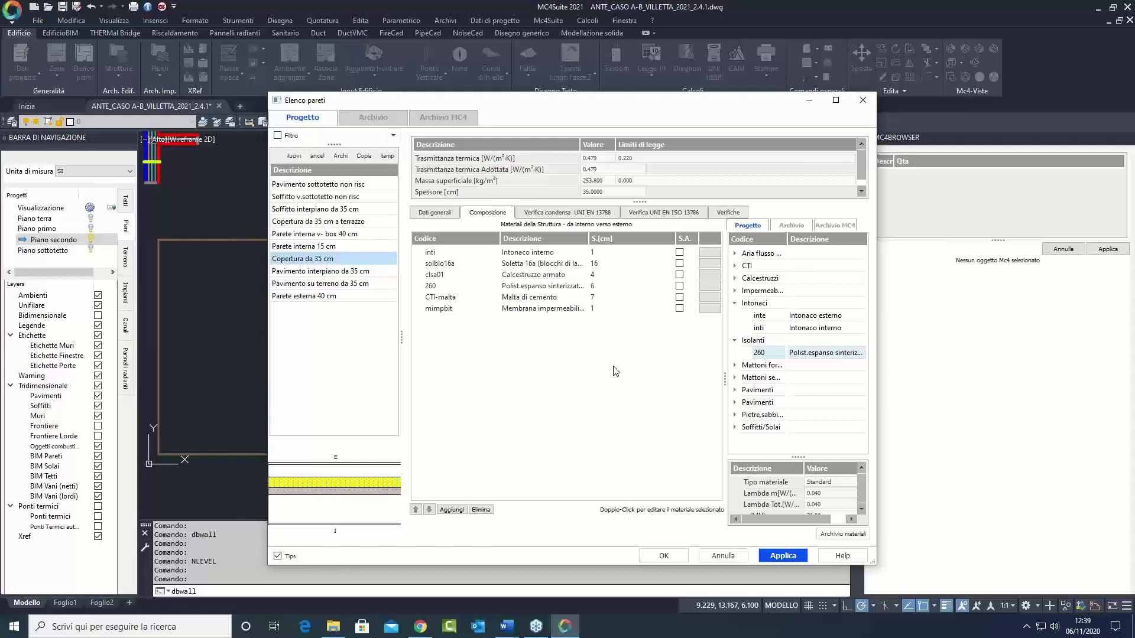
Step: Review the general data and layers of Copertura da 35 cm, Soffitto v.sottotetto non risc and Pavimento sottotetto non risc
left_click(438, 212)
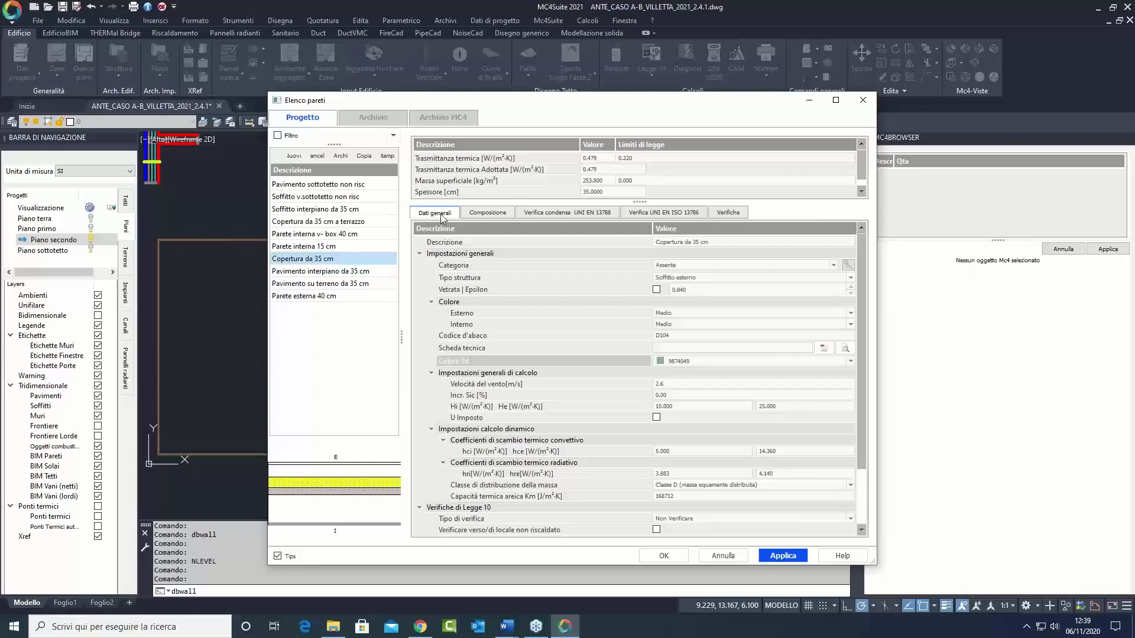
left_click(487, 212)
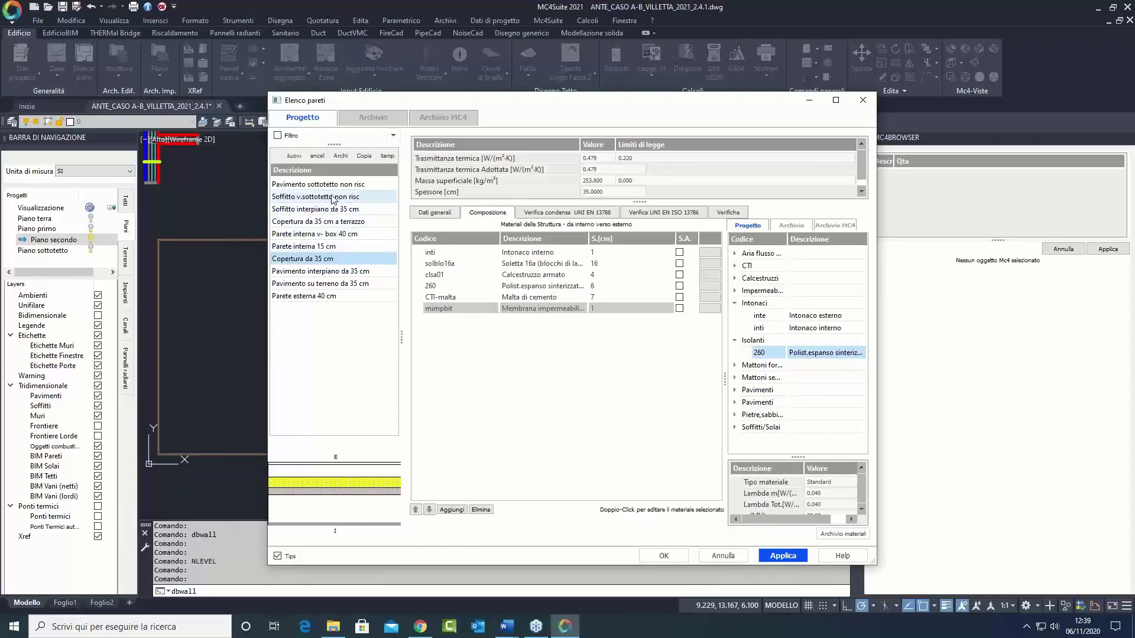
left_click(334, 197)
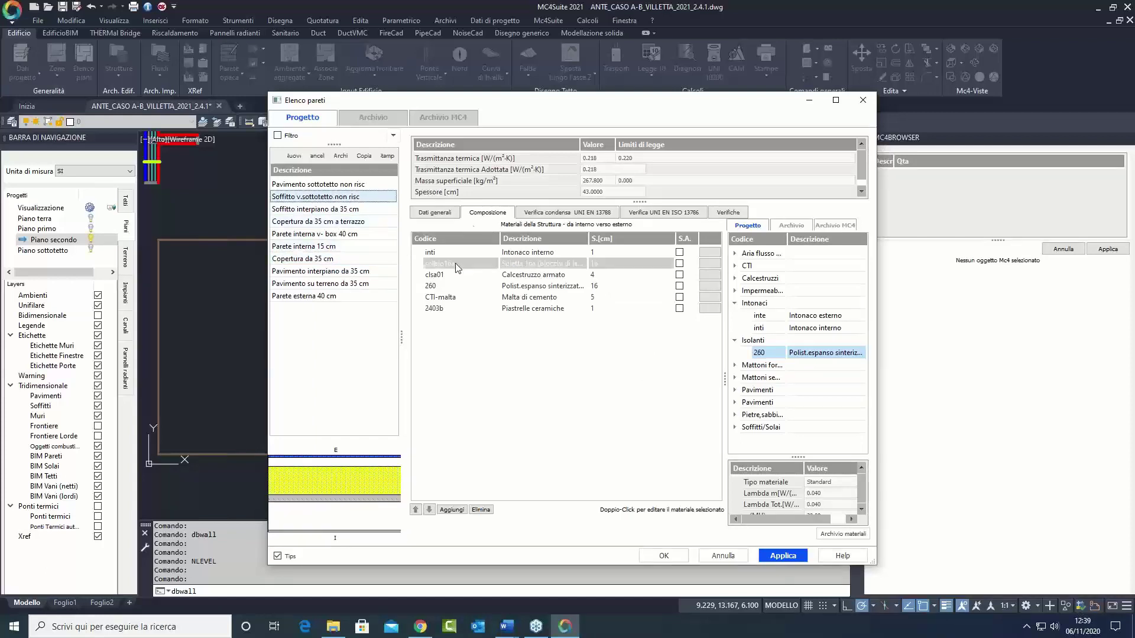
left_click(433, 214)
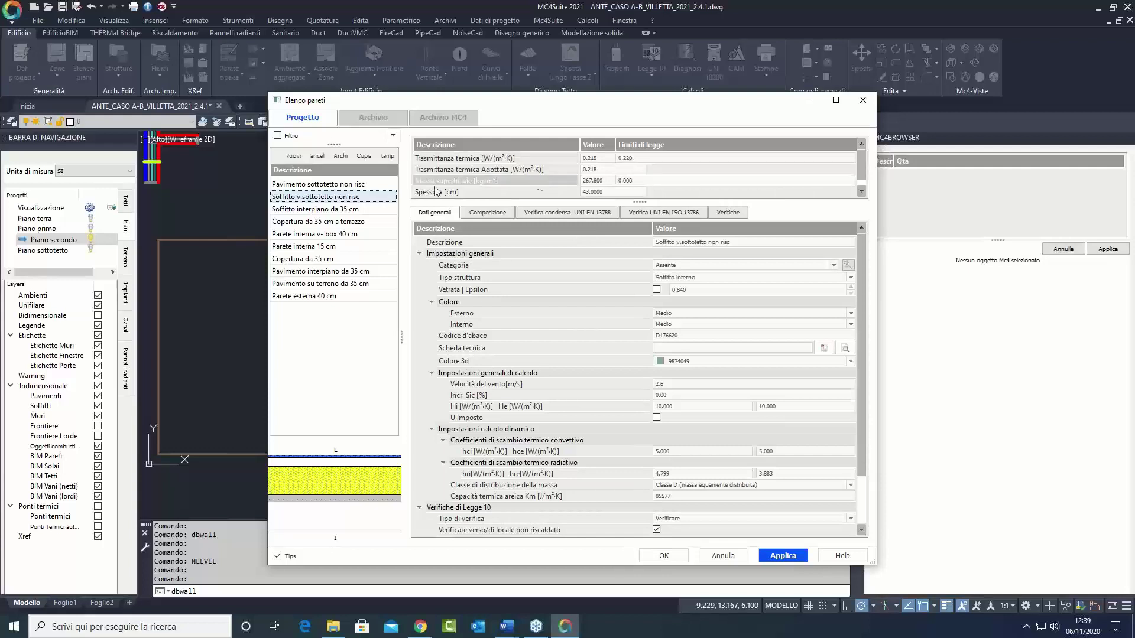
left_click(349, 187)
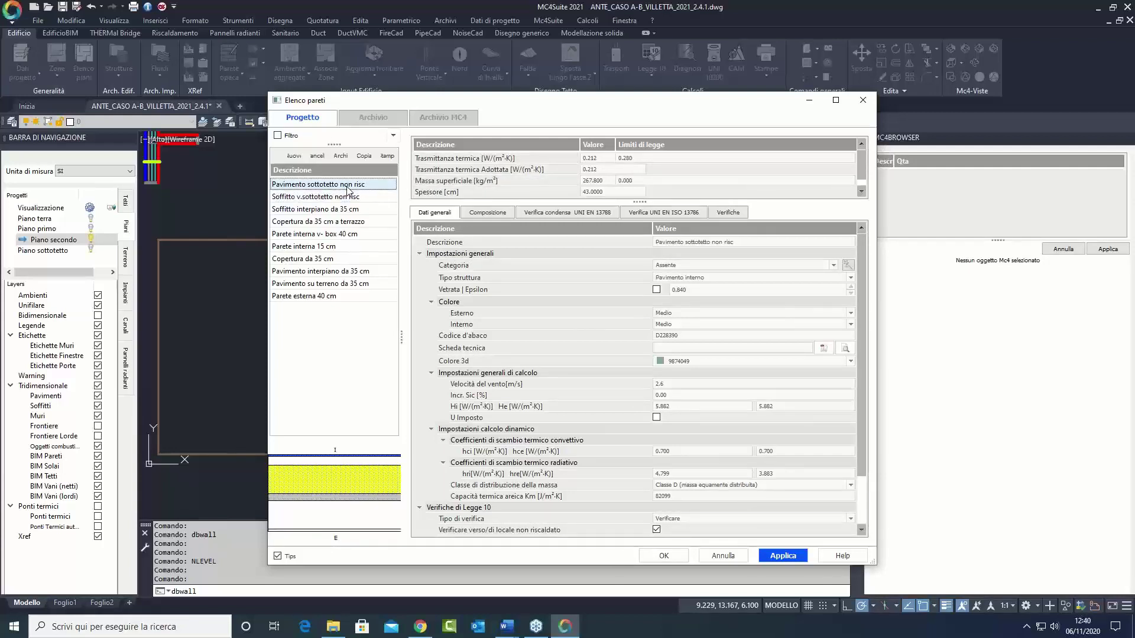
Step: Apply the structure changes to the project, acknowledge the notice and close the wall list
left_click(784, 557)
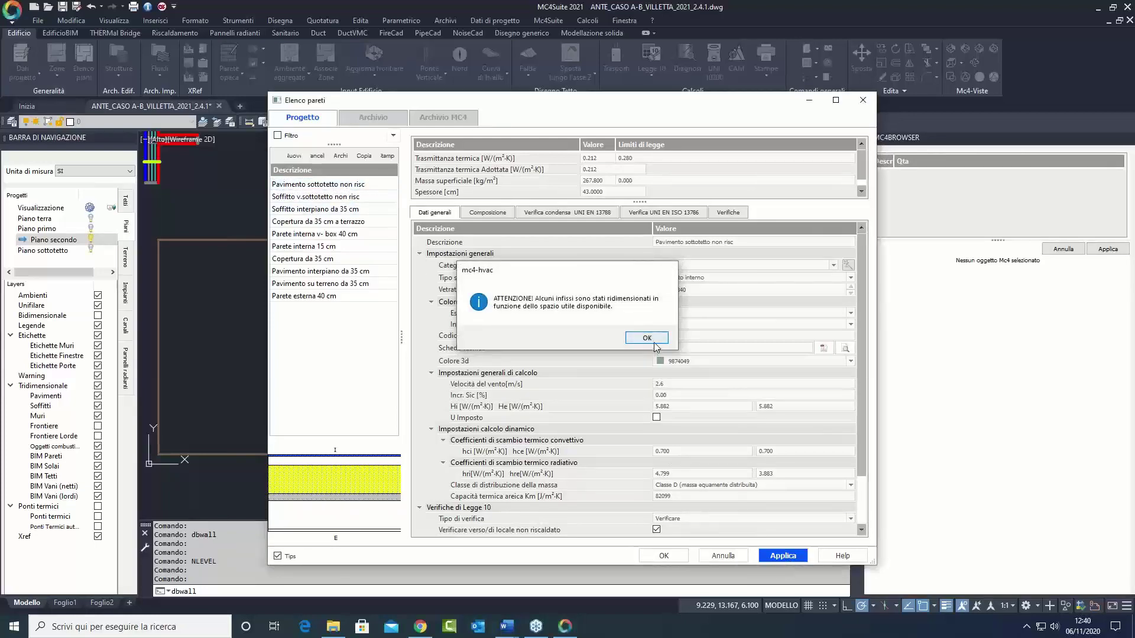
left_click(644, 336)
left_click(667, 560)
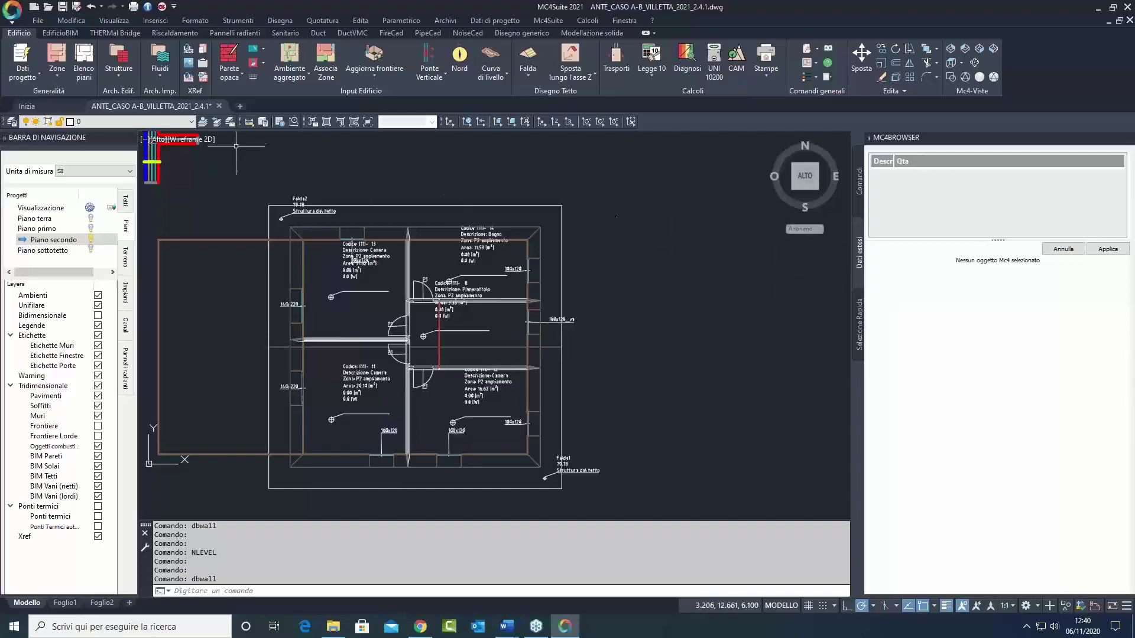
Step: Save the drawing under the new name esempio post_CASO A-B_VILLETTA_2021_2.4.1.dwg in the same folder
left_click(78, 7)
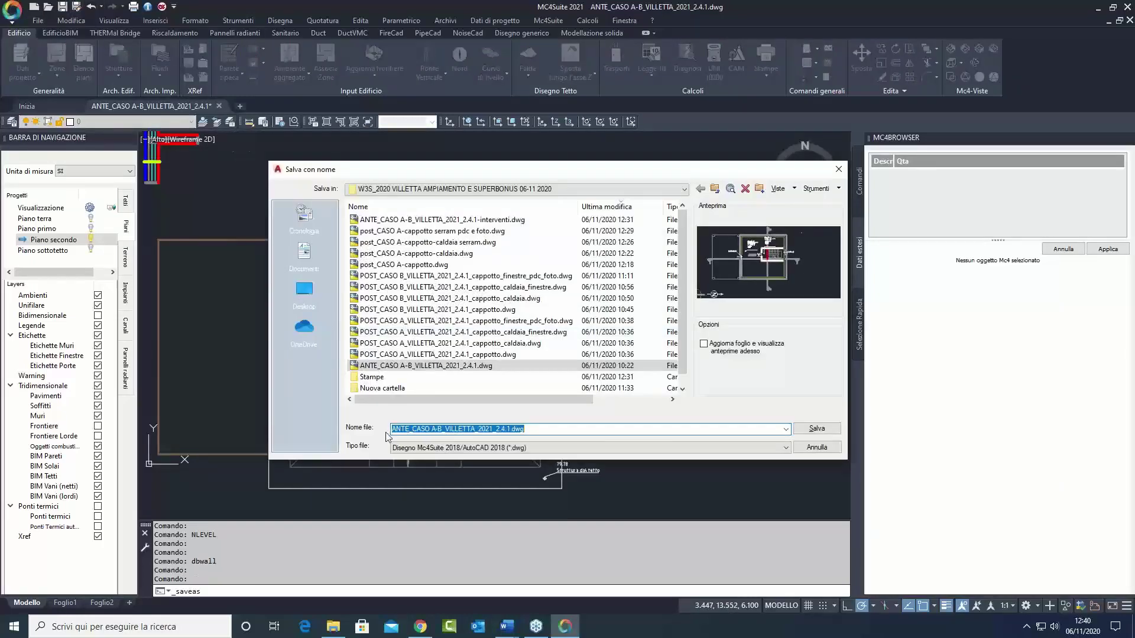
left_click_drag(392, 429, 409, 430)
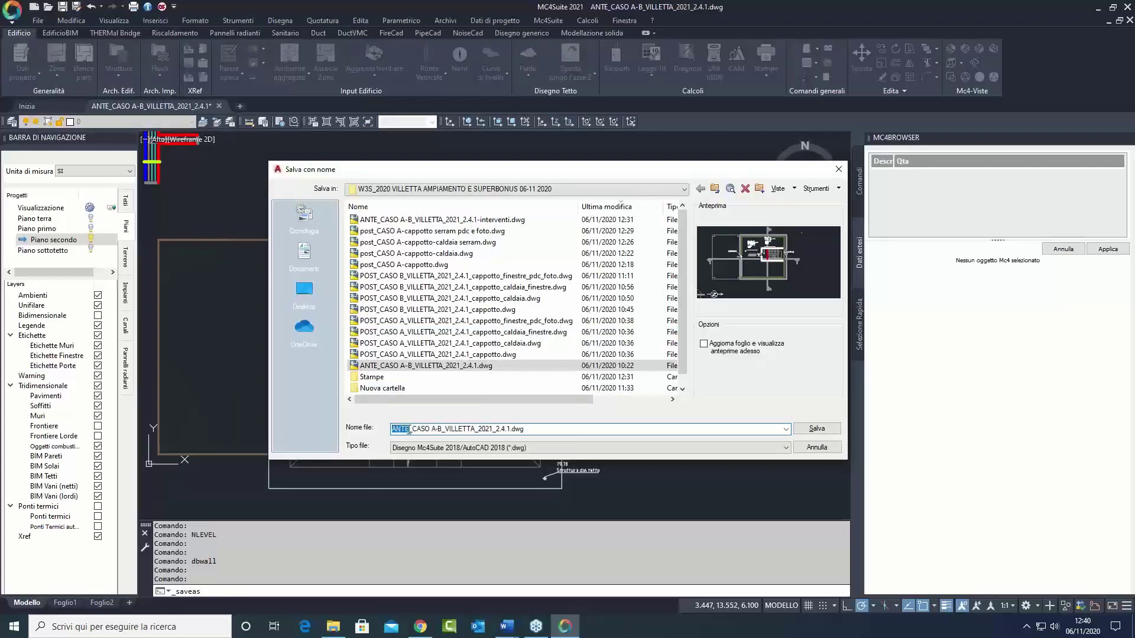
type("esempio po")
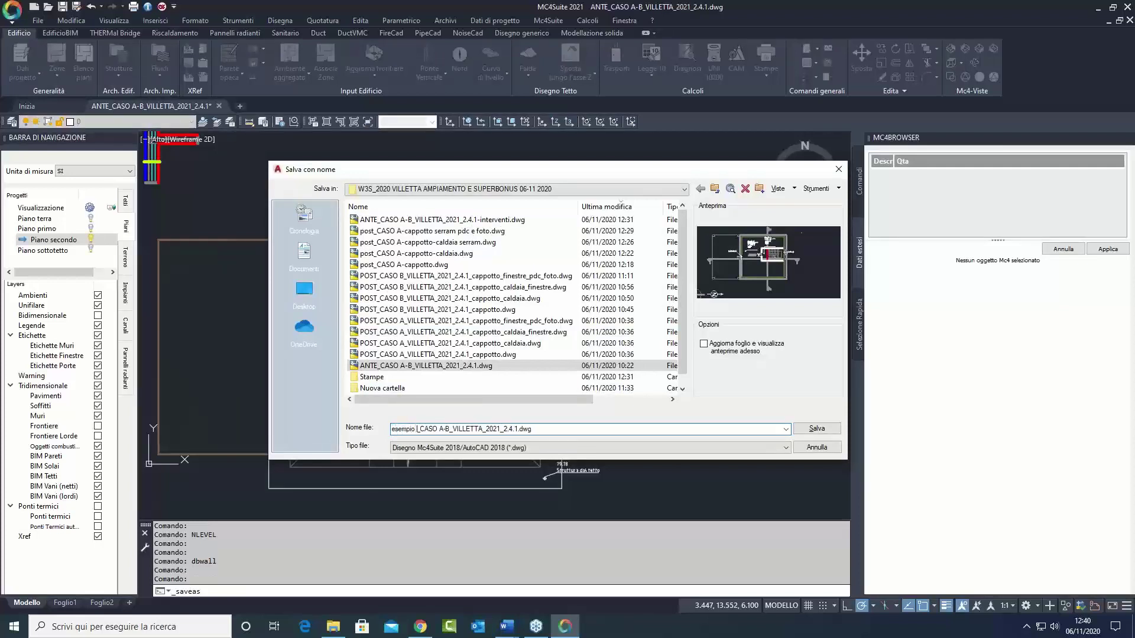
type("st")
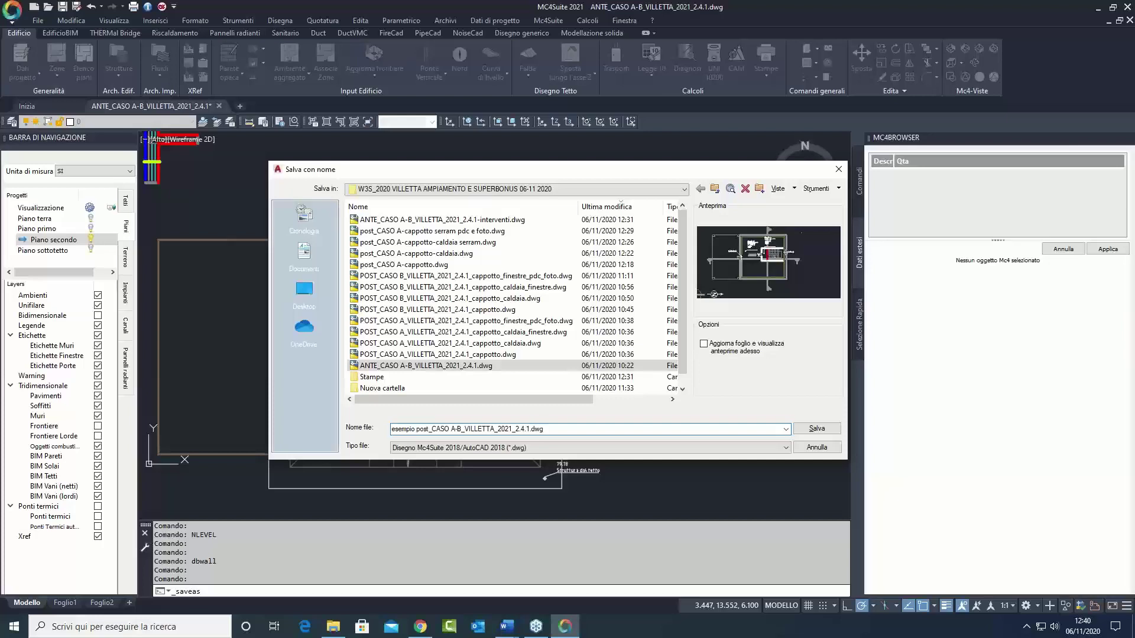
key("Return")
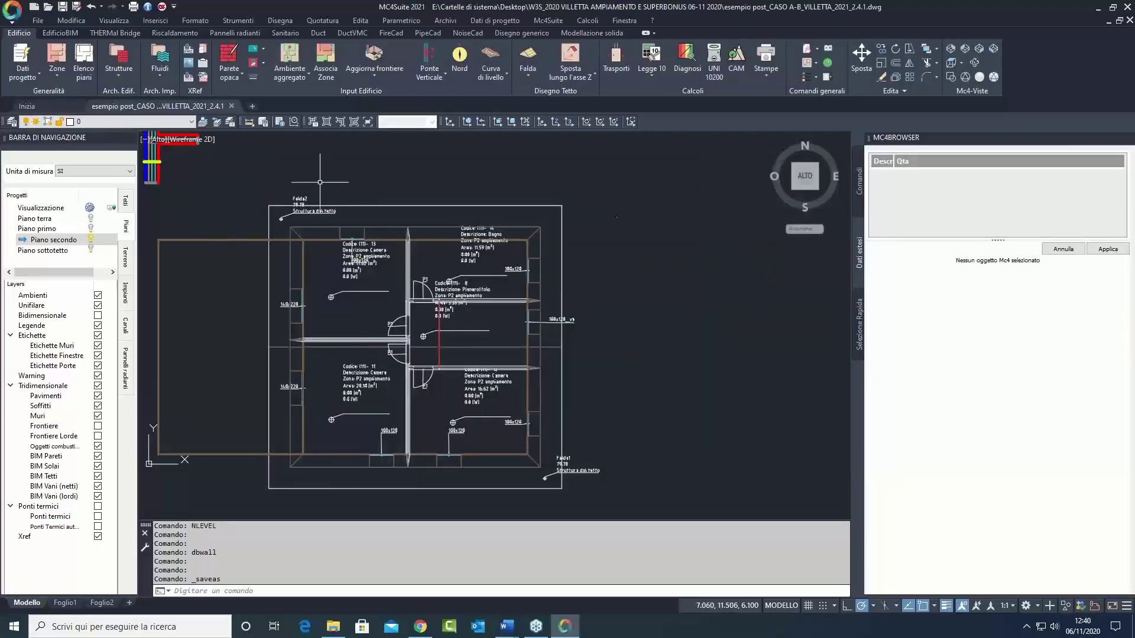
Step: Close the saved drawing and open ANTE_CASO A-B_VILLETTA_2021_2.4.1.dwg from the project folder
left_click(232, 107)
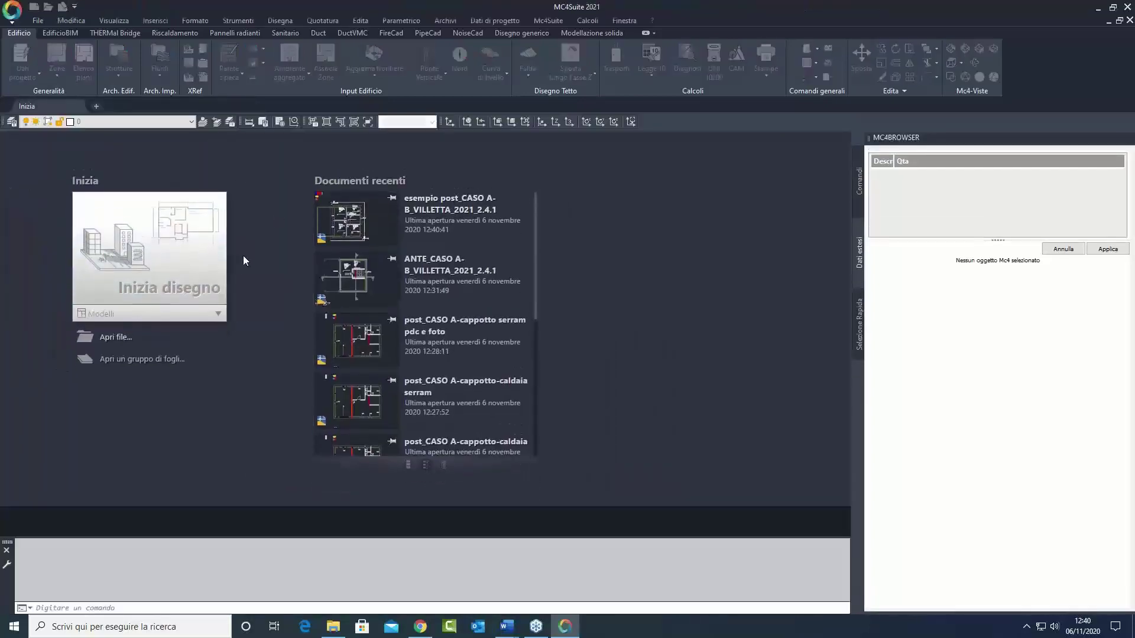
key("ctrl+o")
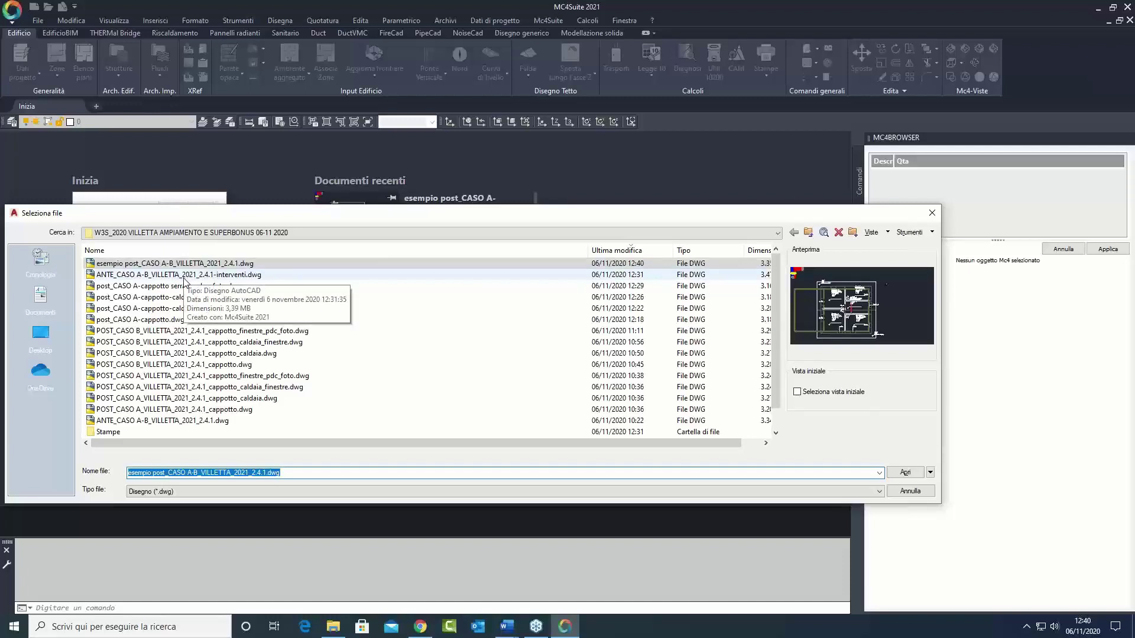
left_click(170, 420)
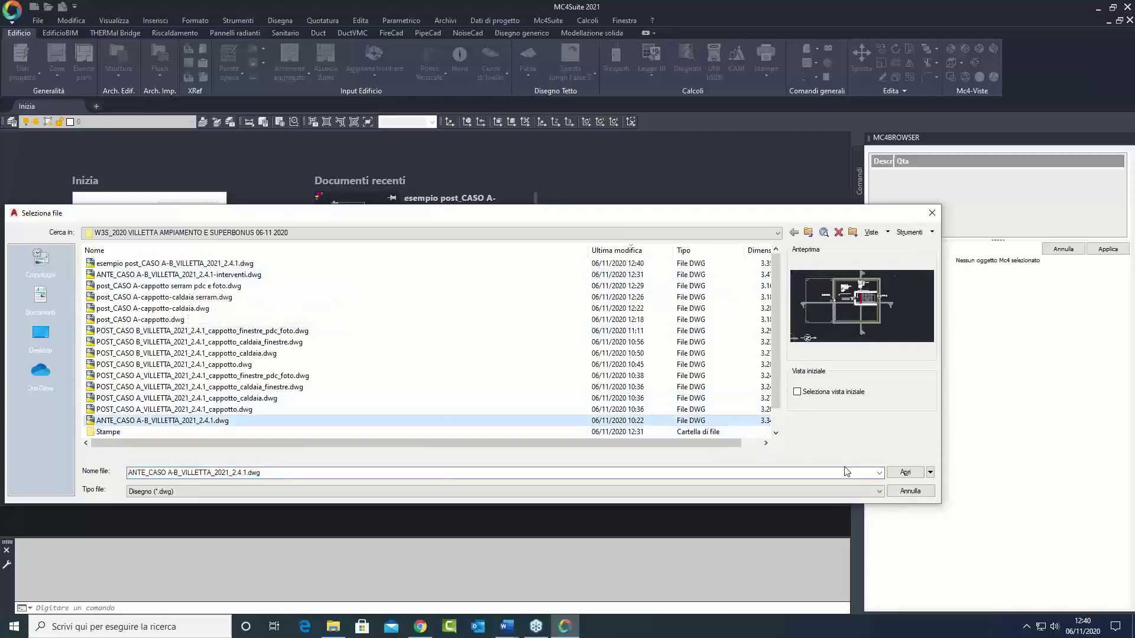
left_click(903, 473)
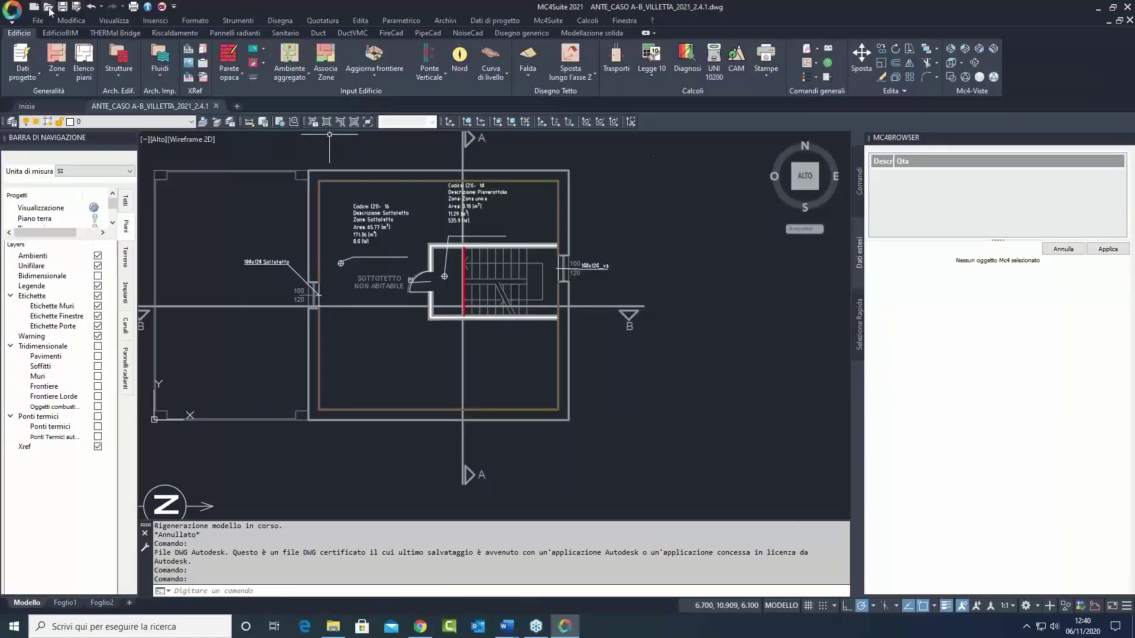
Step: Launch the energy diagnosis for the ANTE drawing
left_click(686, 51)
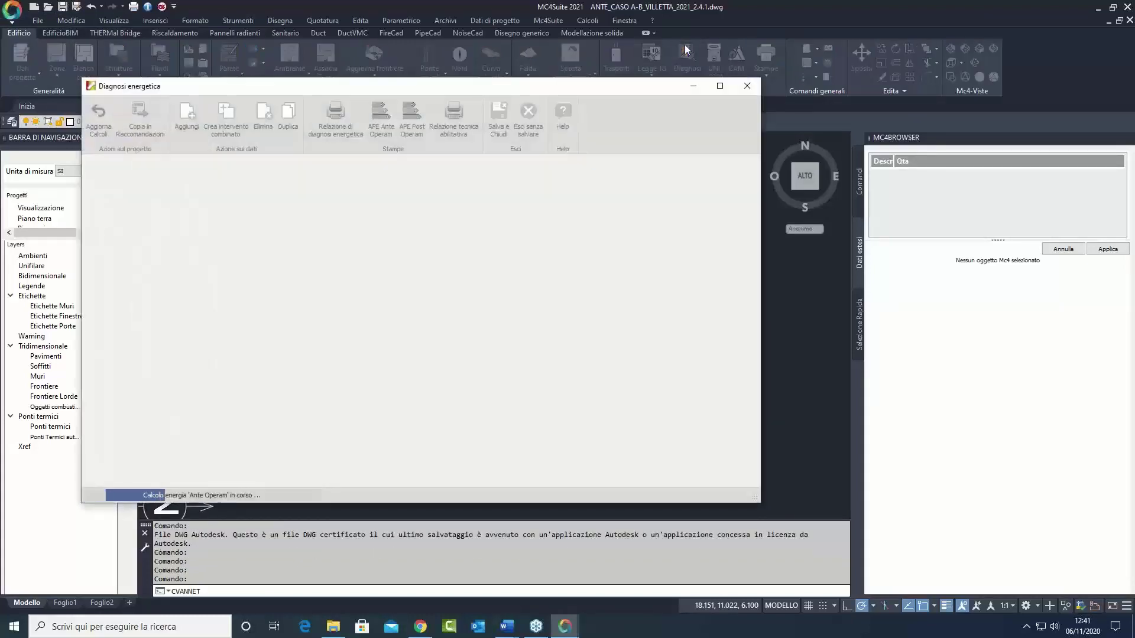